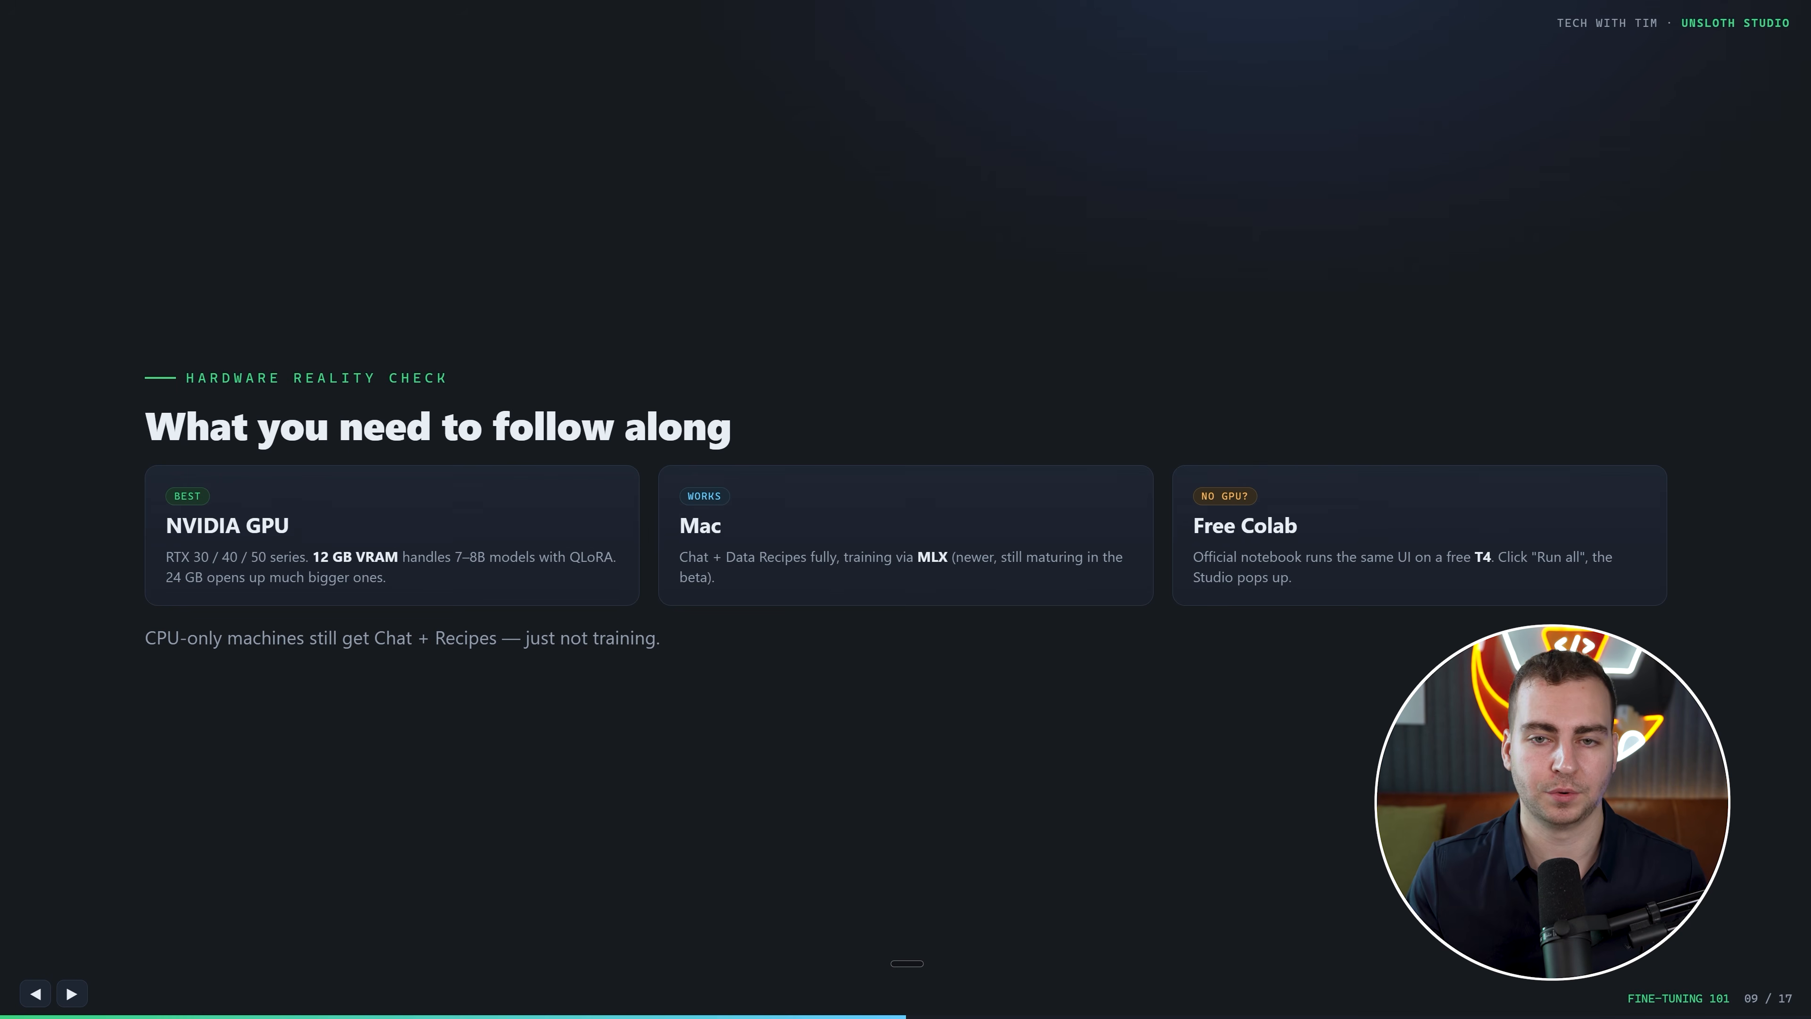
Leave the full-screen presentation and look through the feature overview on the Introducing Unsloth Studio docs page
drag(1190, 528, 1294, 578)
click(1366, 512)
key(F11)
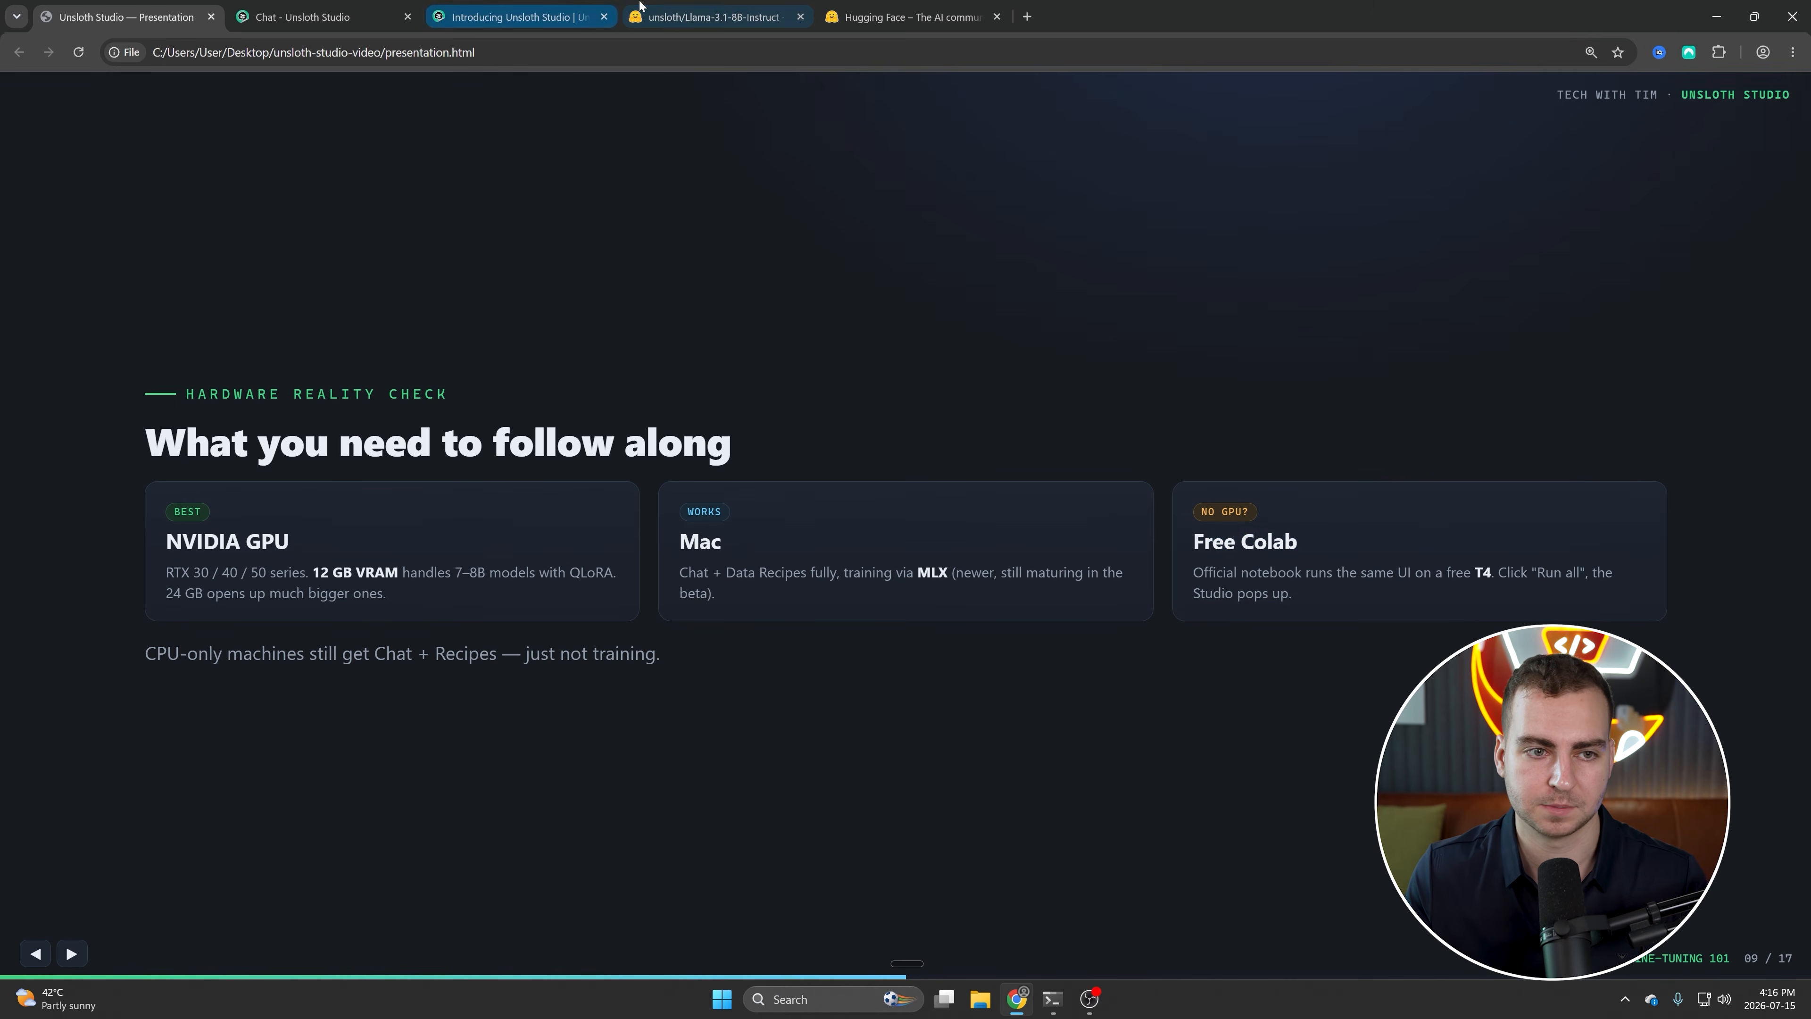
click(706, 15)
click(932, 11)
click(433, 9)
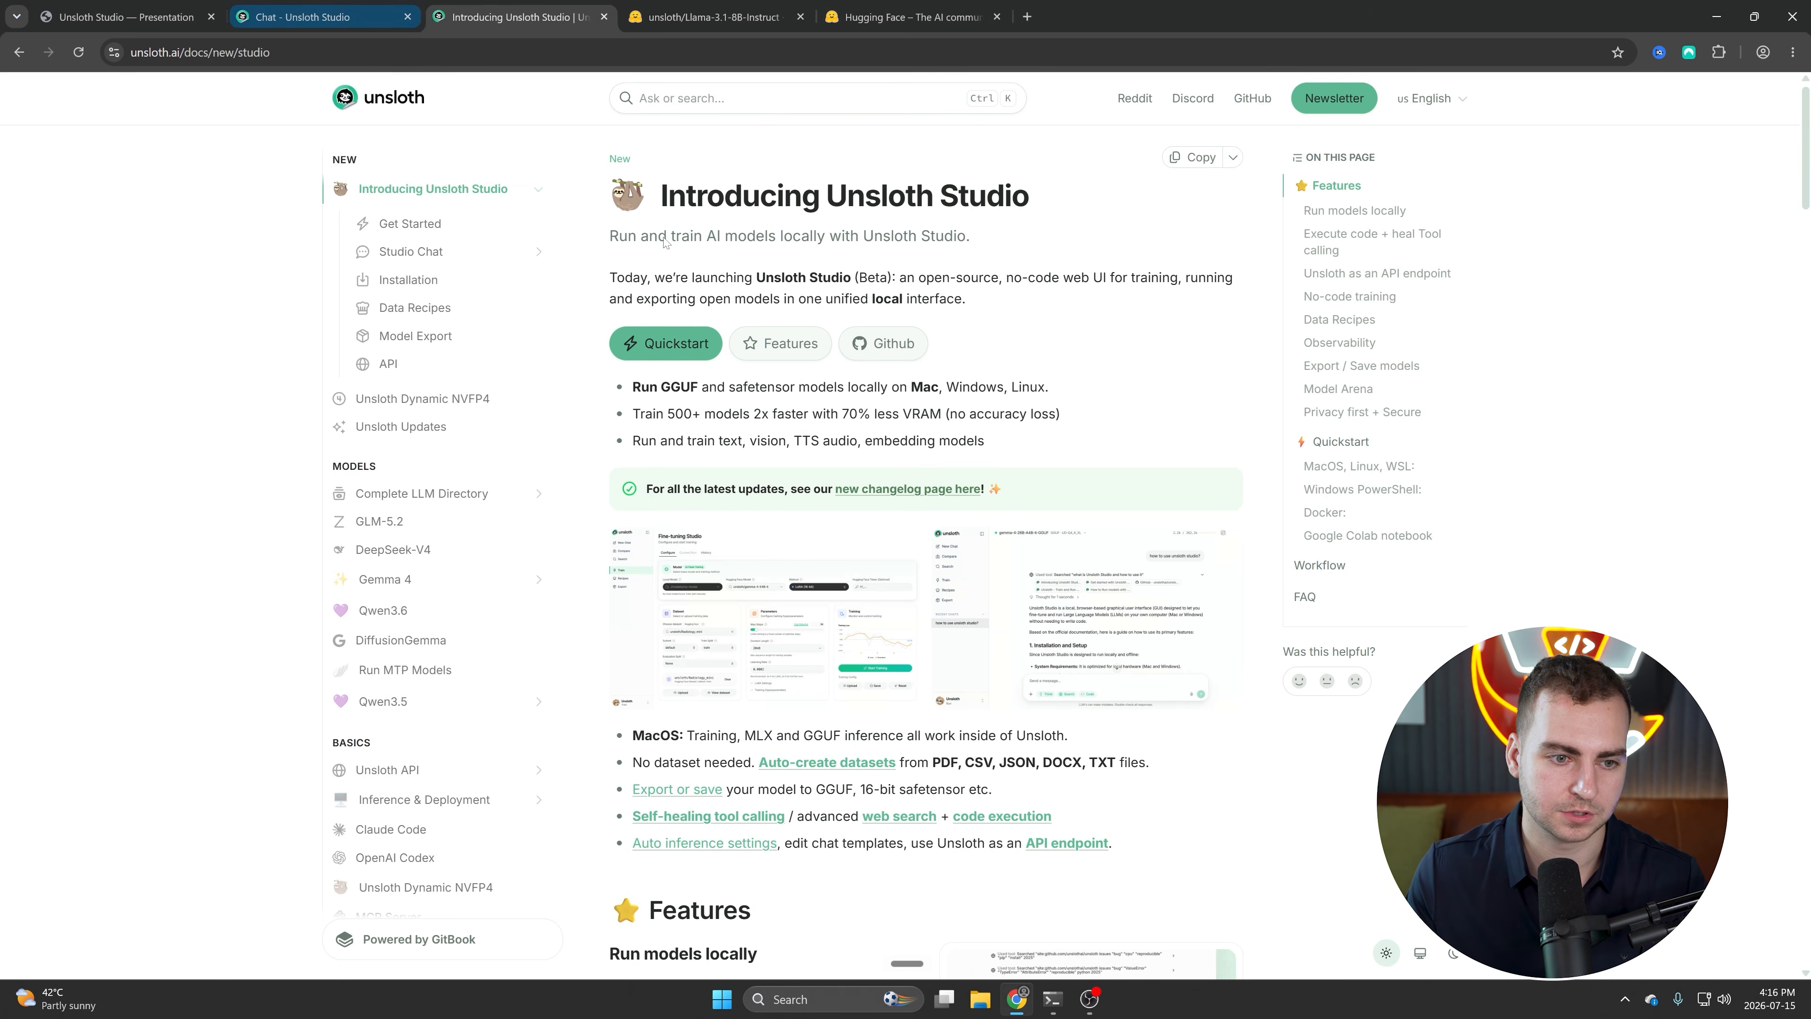
scroll(815, 531, down, 3)
scroll(815, 531, down, 2)
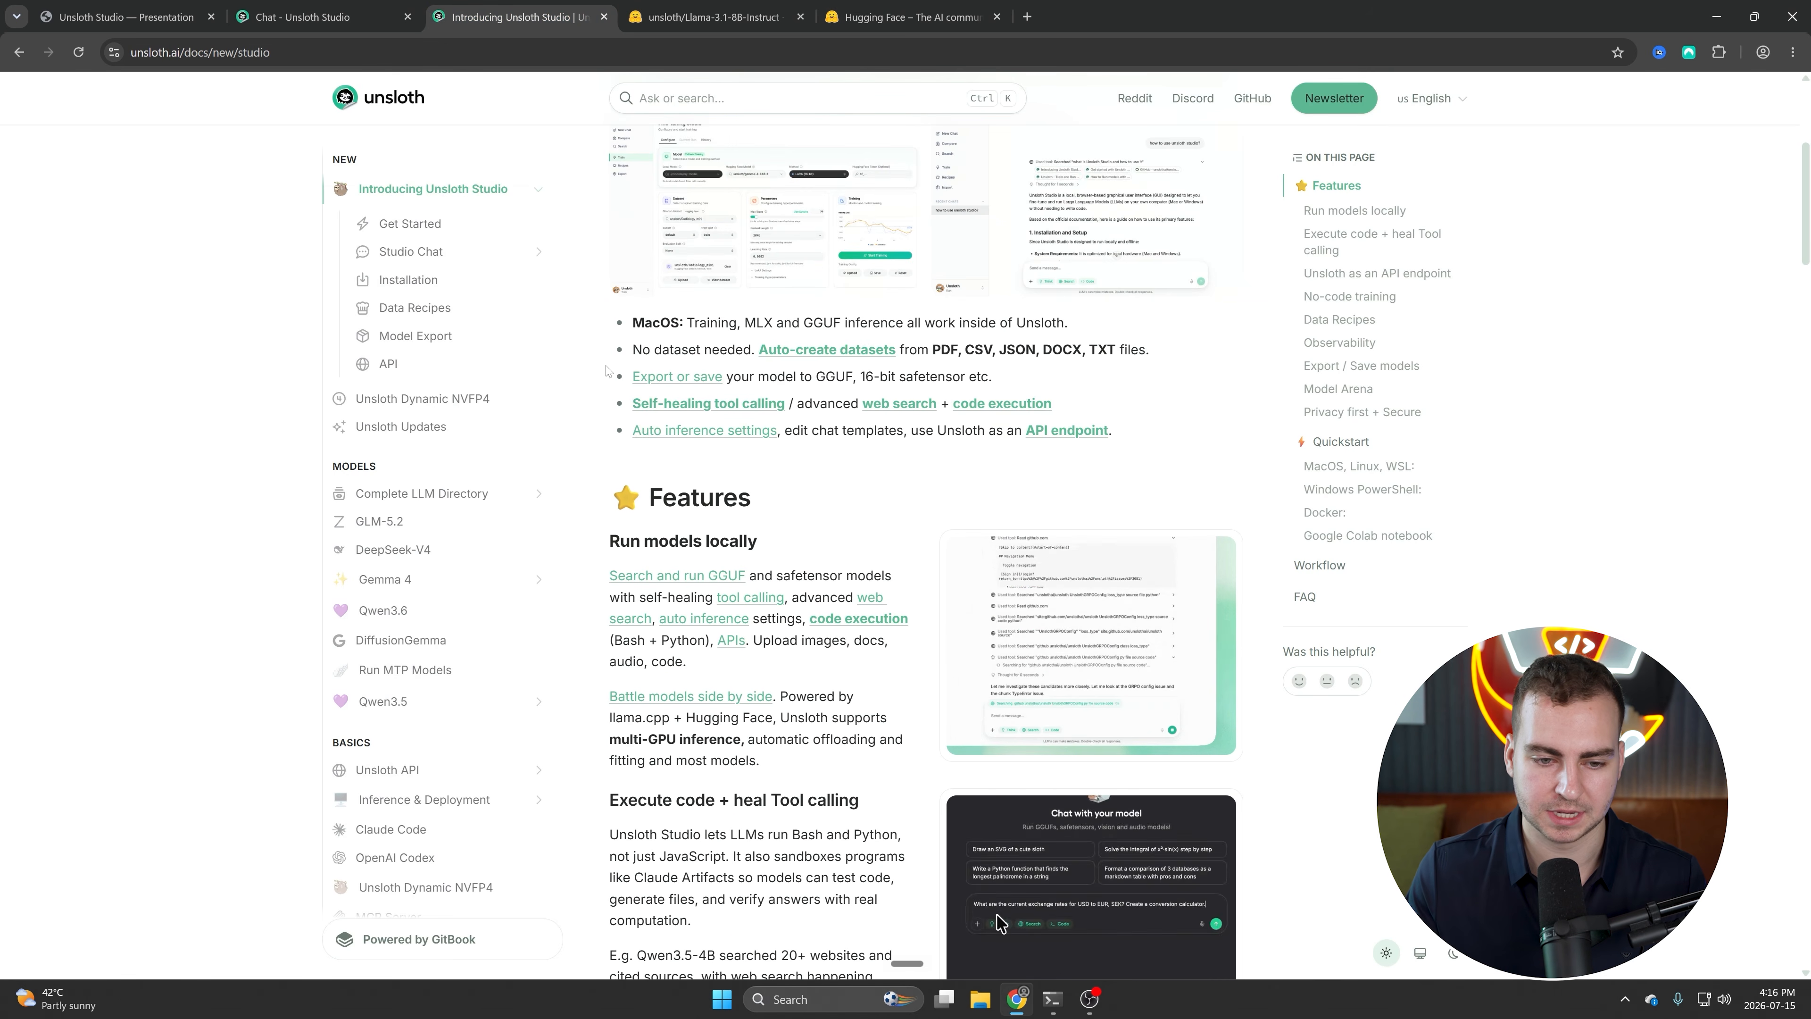
scroll(1070, 571, down, 3)
scroll(1221, 603, down, 10)
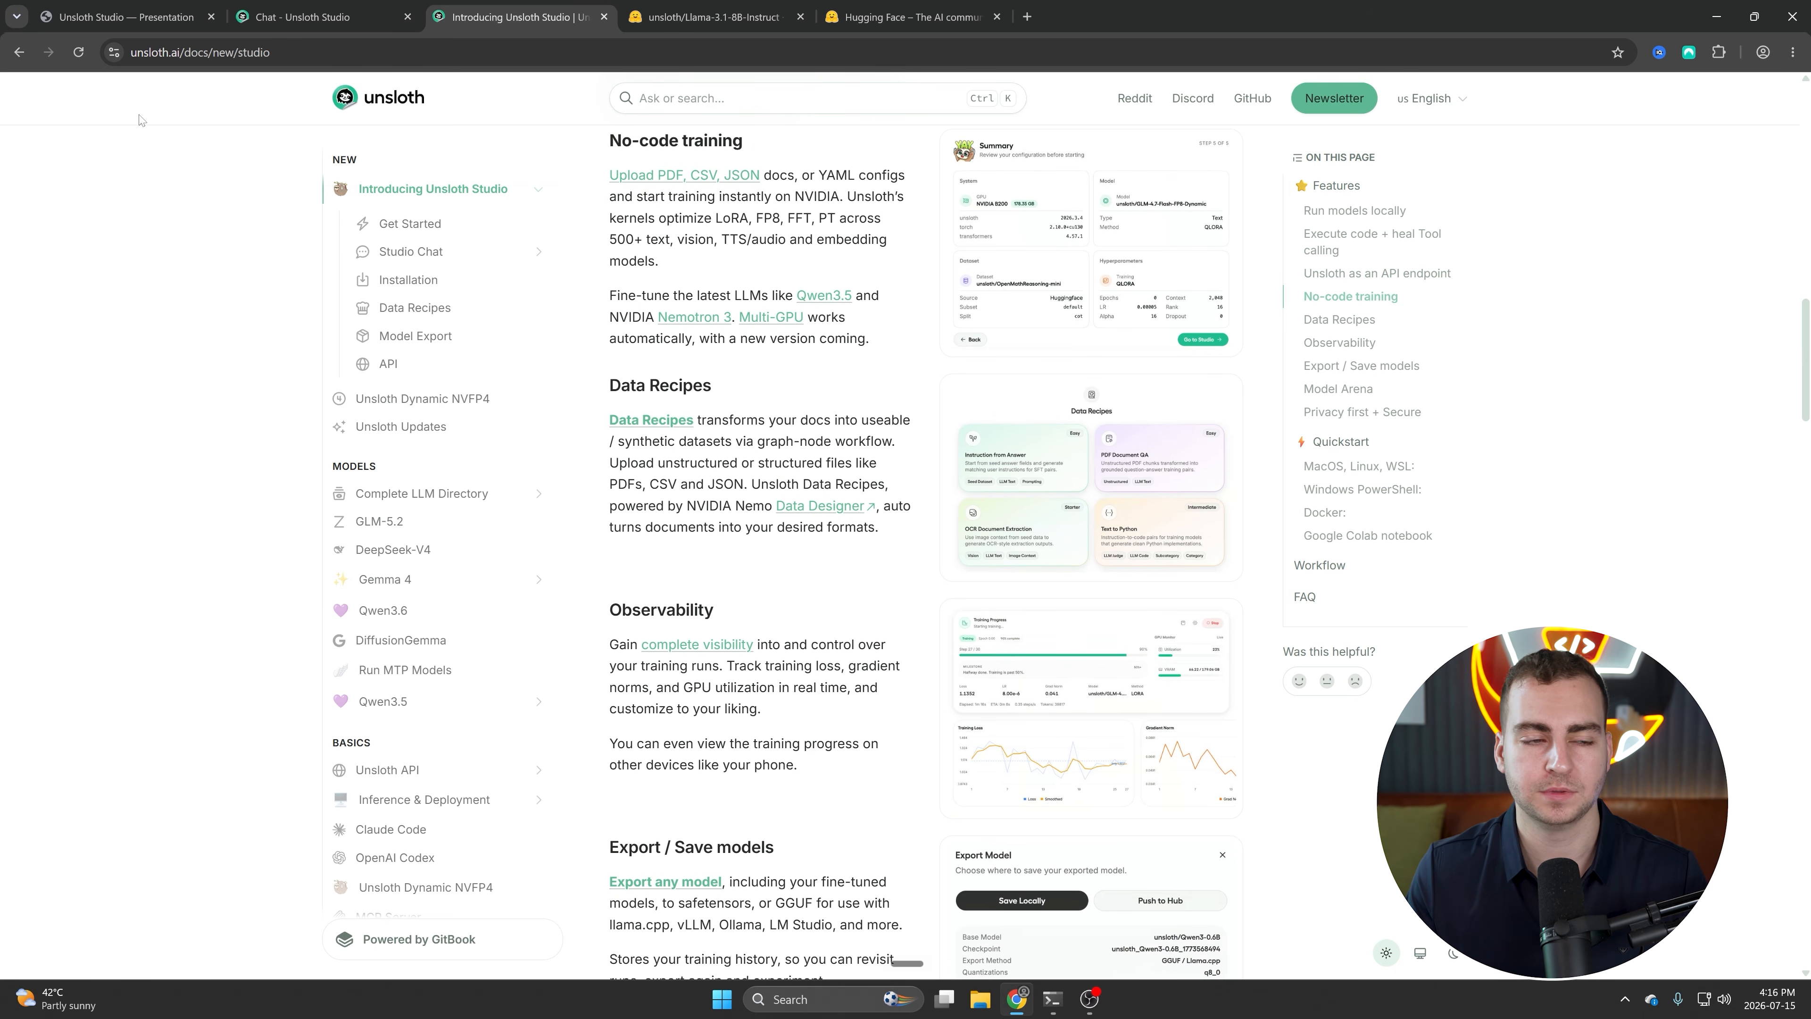
Glance at the presentation's install slide and open the Quickstart install commands through Get Started in the Unsloth docs
click(121, 16)
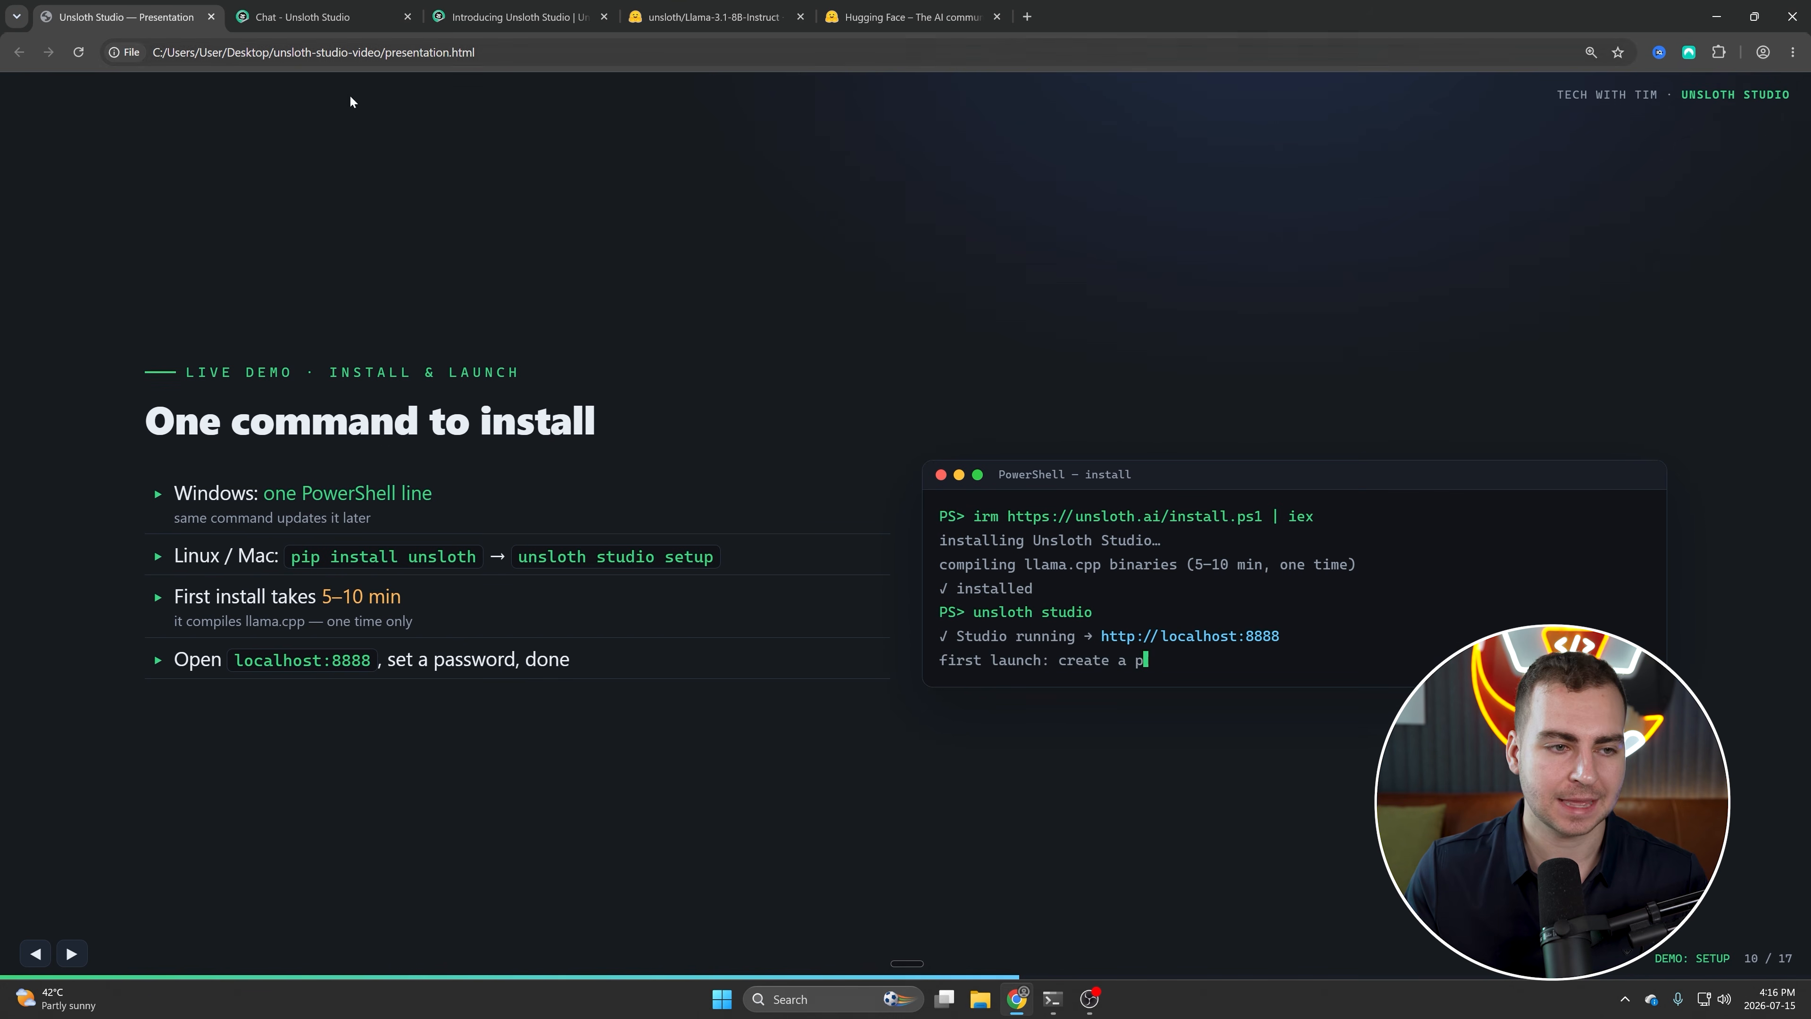
key(ctrl+Tab)
key(ctrl+Tab)
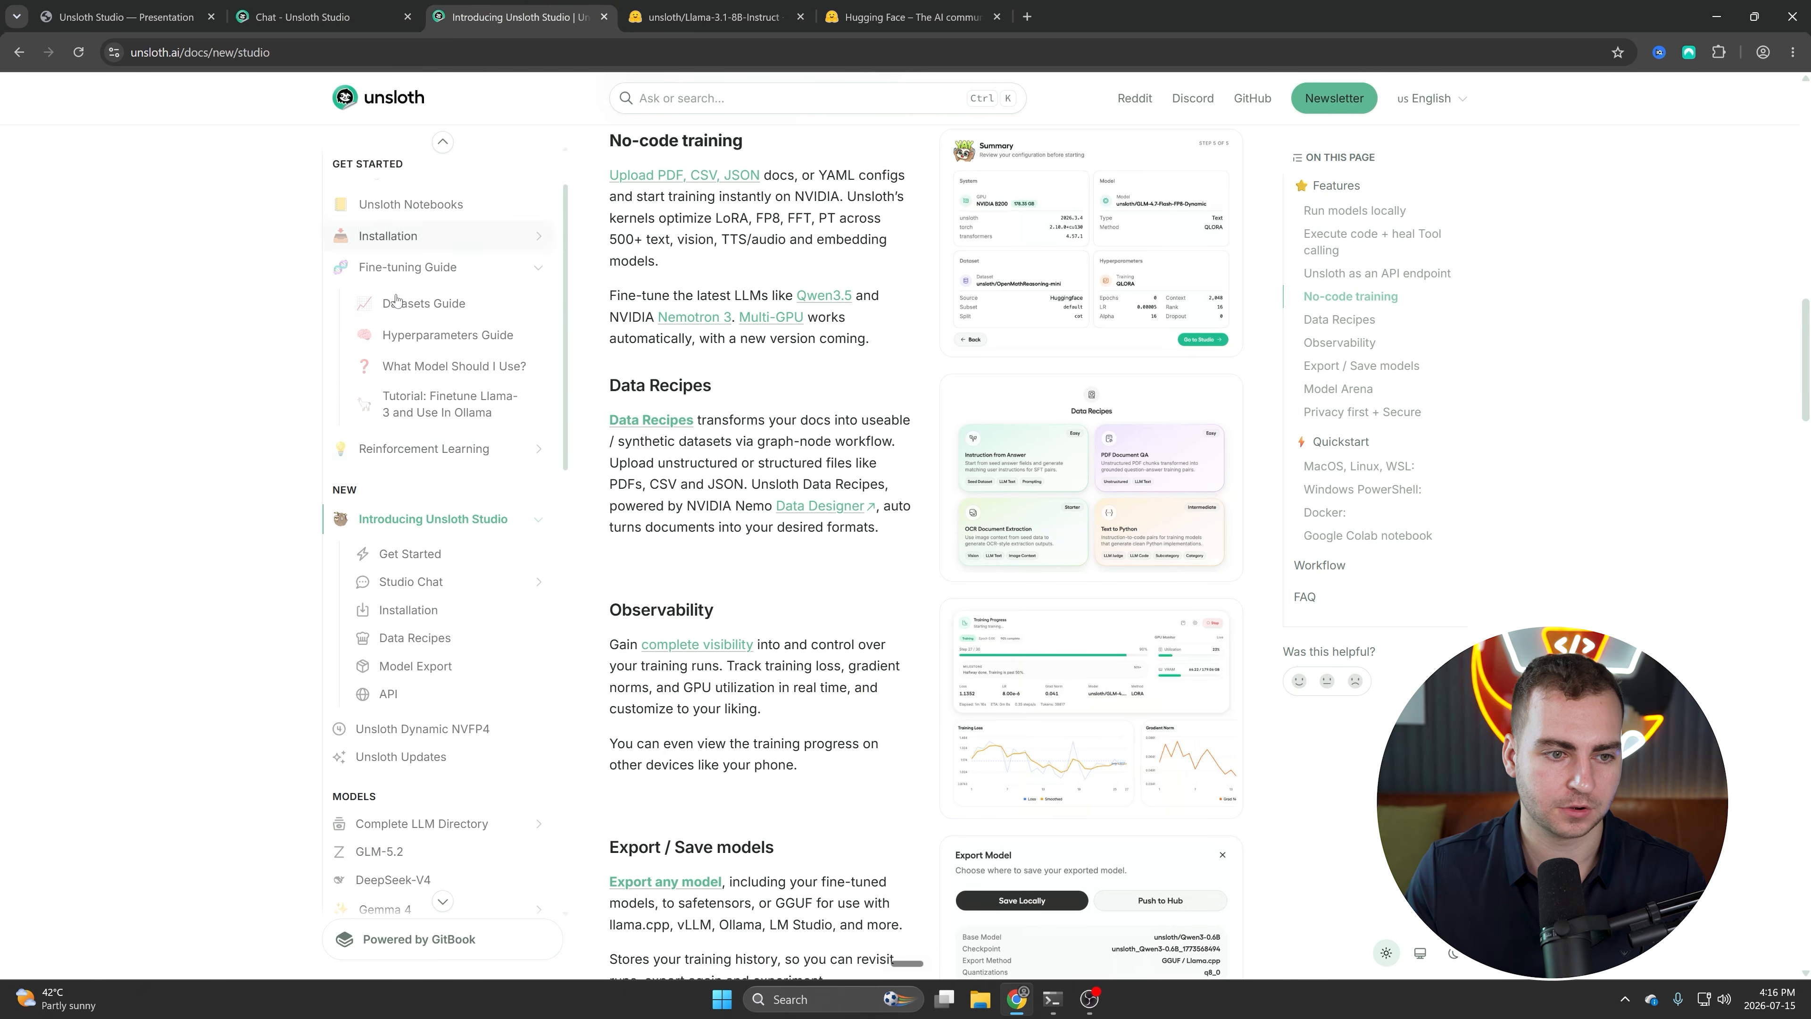
scroll(396, 300, up, 3)
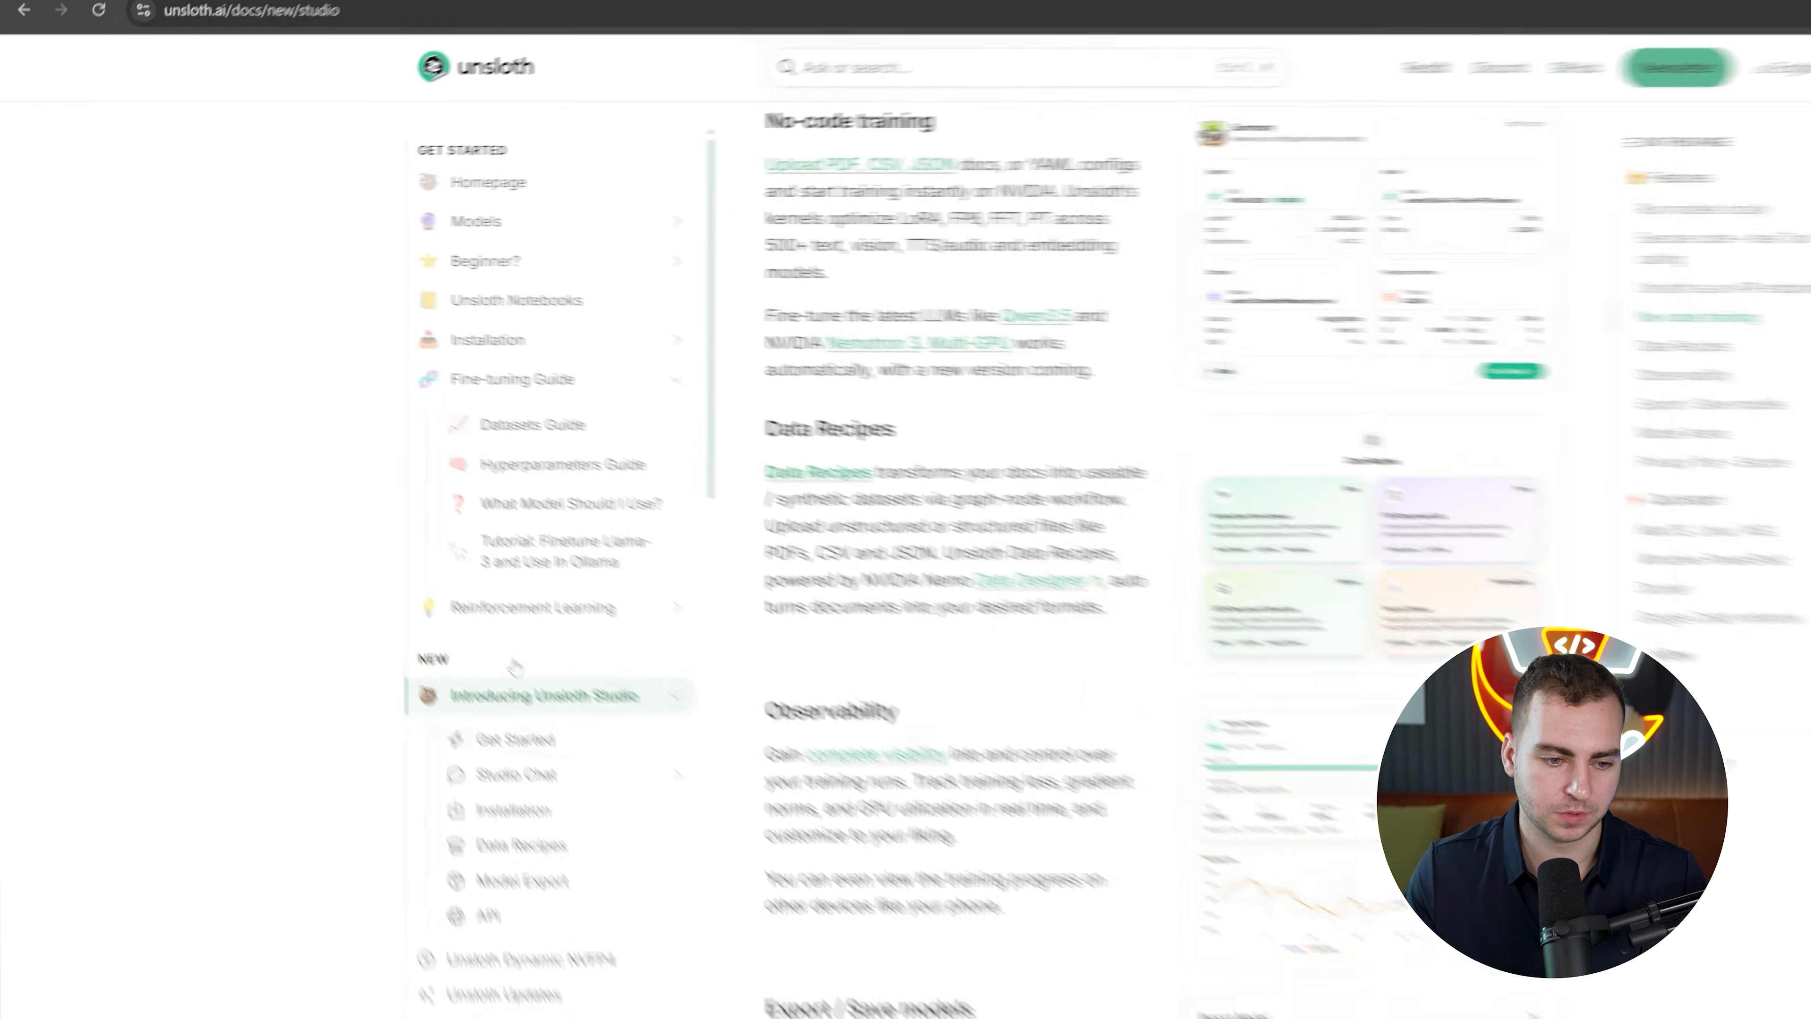
click(515, 739)
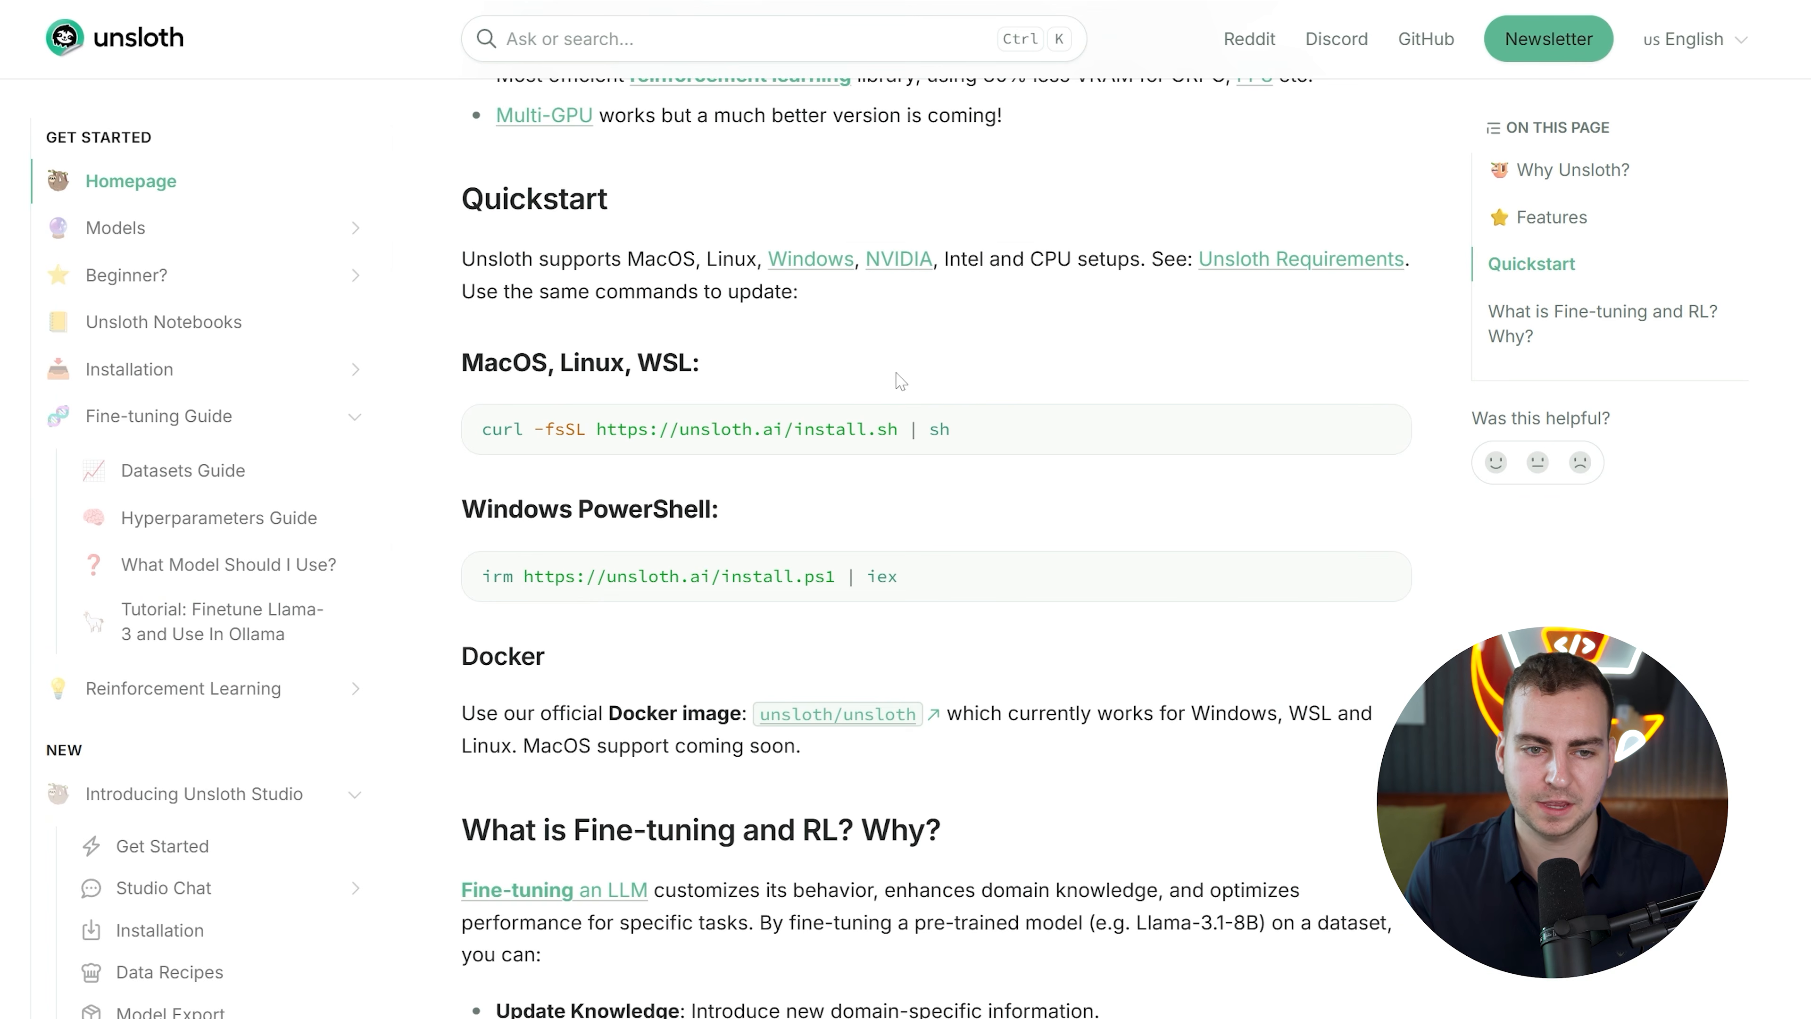
scroll(665, 338, down, 3)
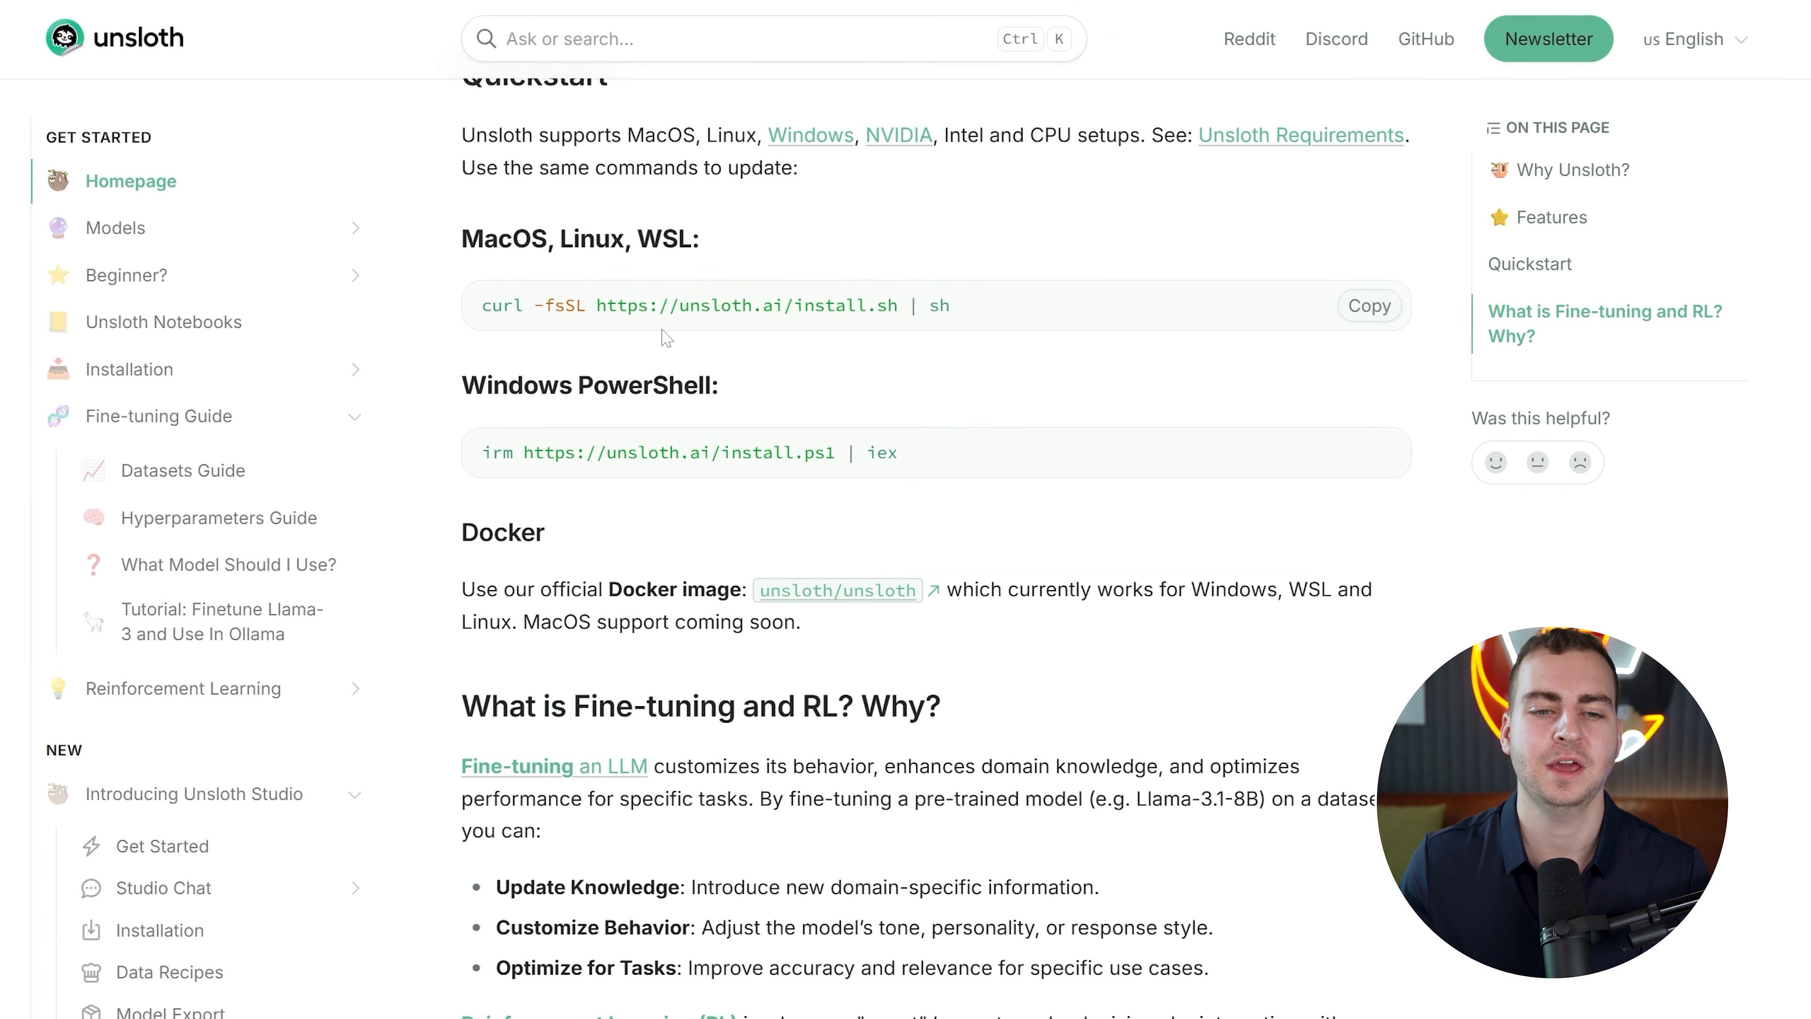
Arrange the browser with the Unsloth docs and a Windows PowerShell window side by side
key(super+Left)
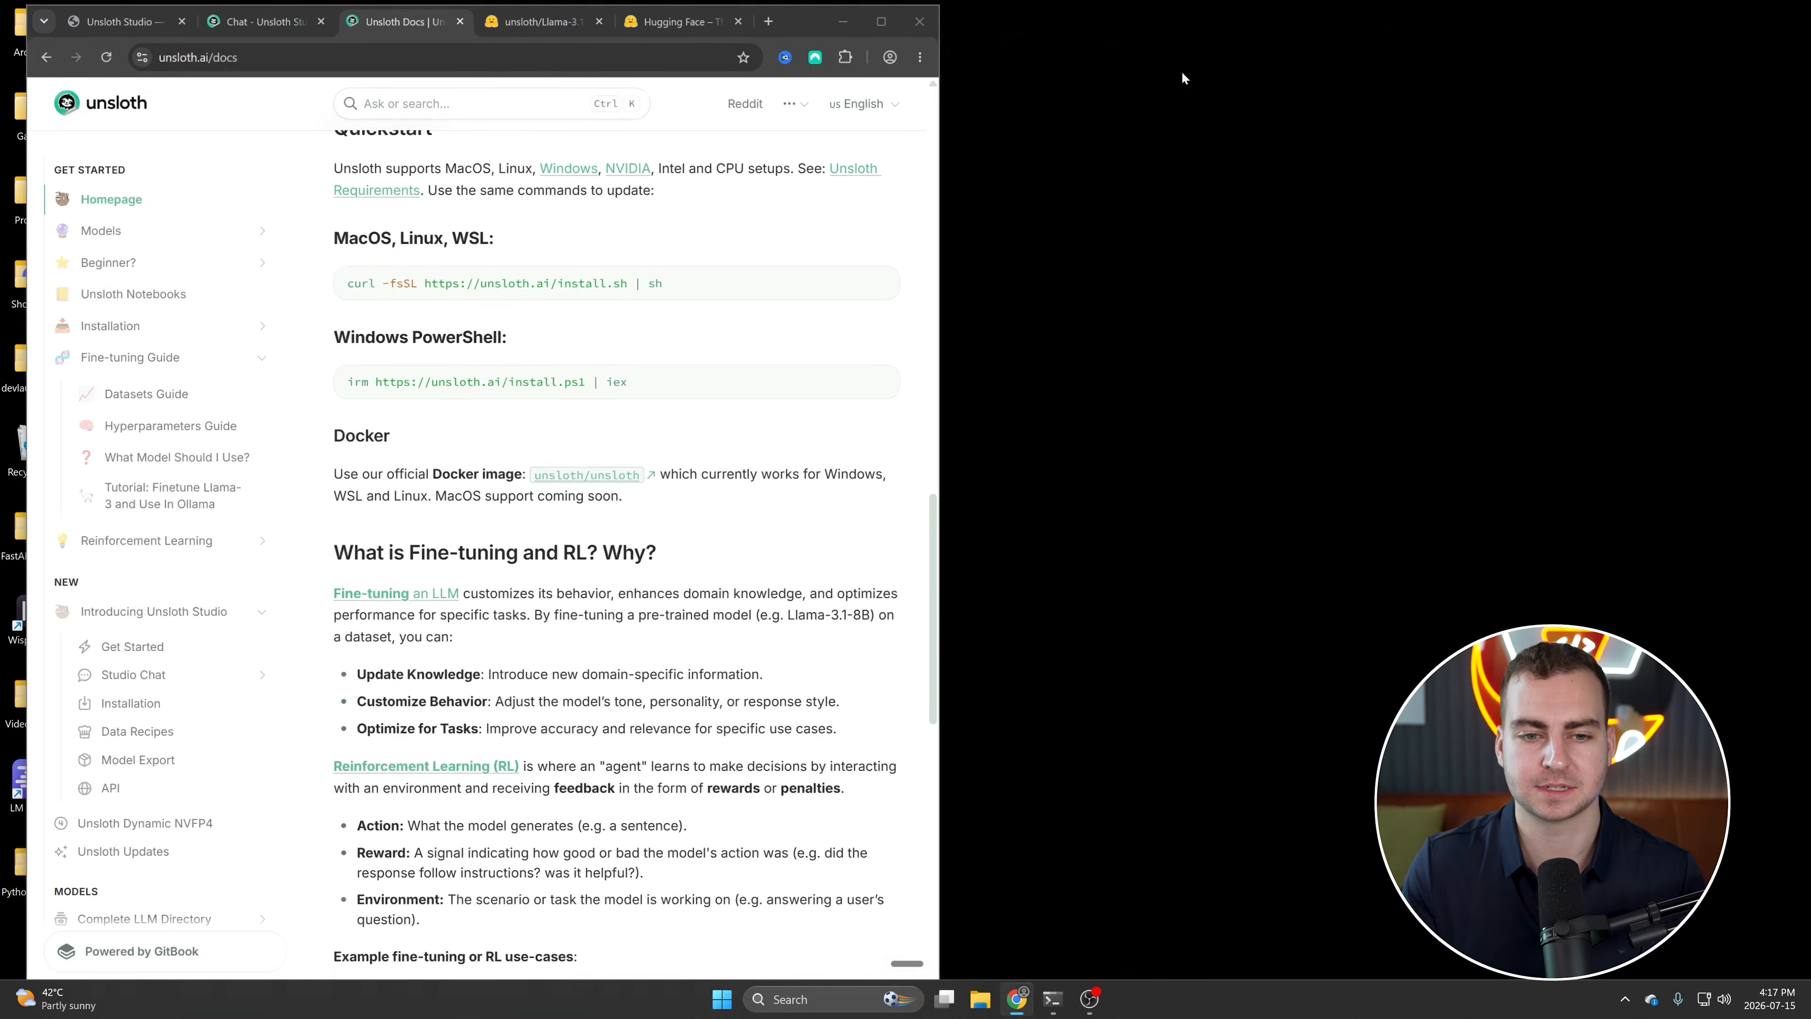
click(1244, 486)
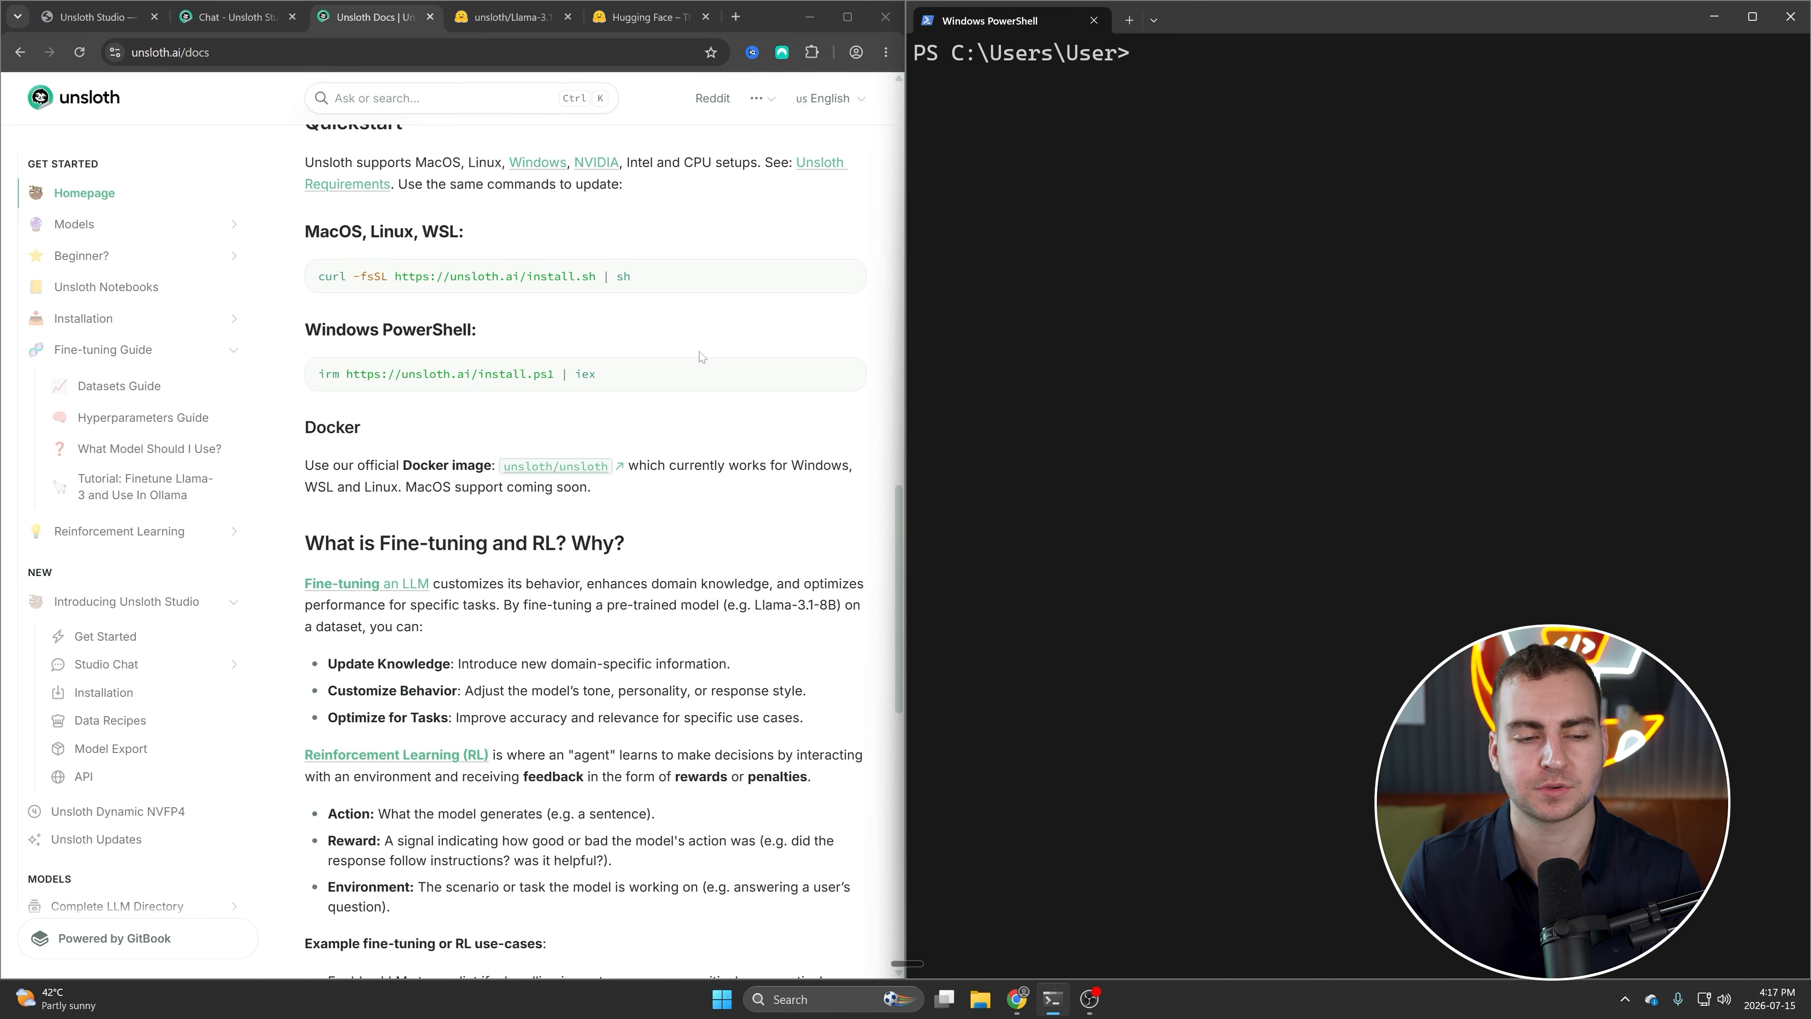
click(664, 365)
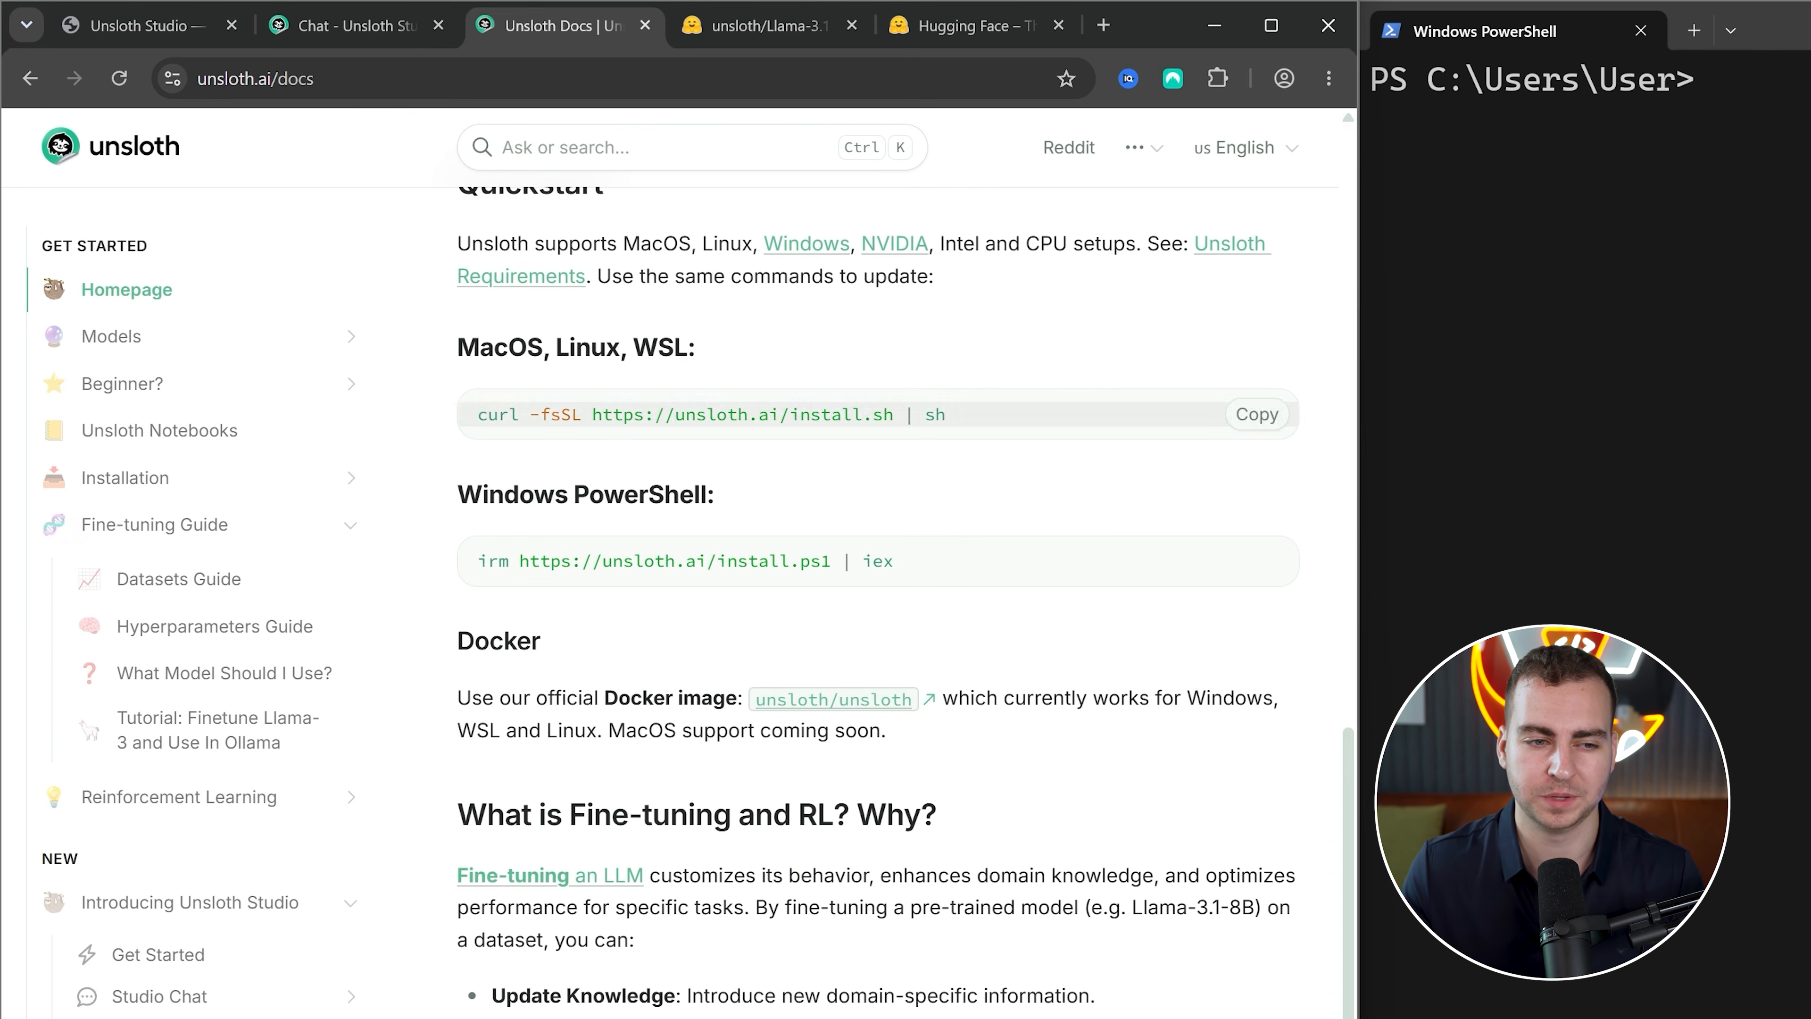
drag(1013, 430, 460, 426)
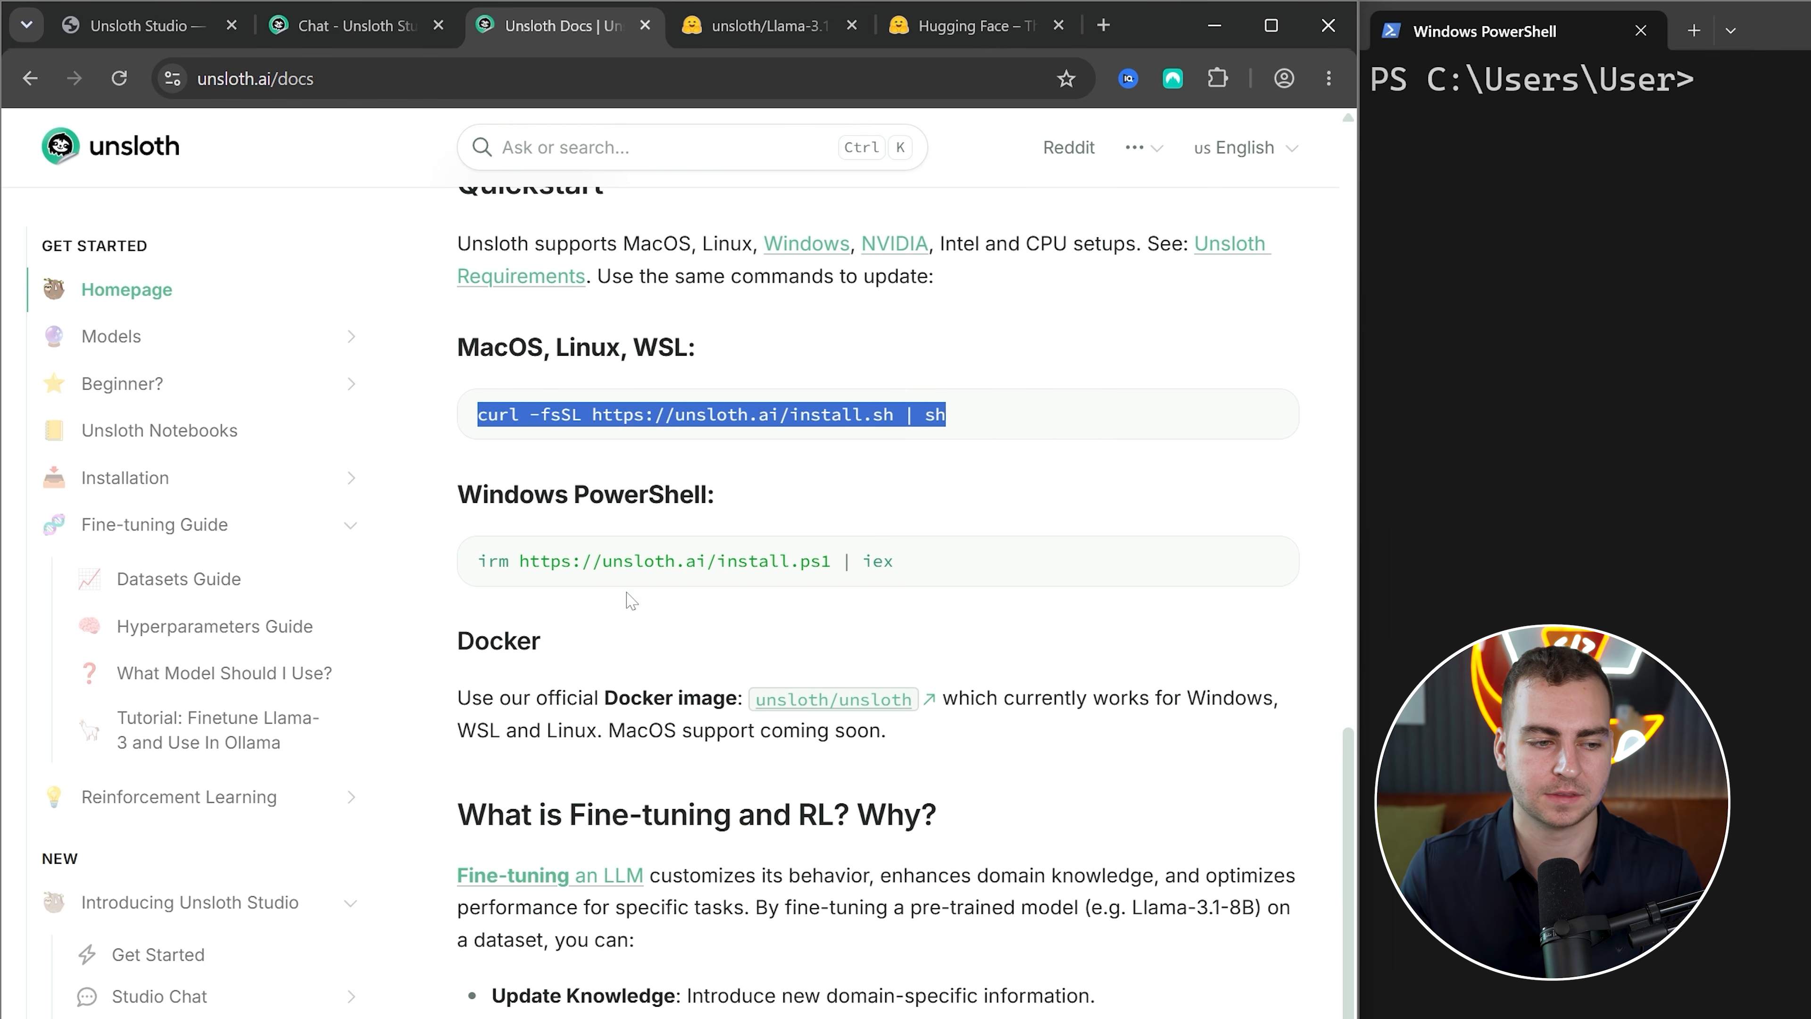
scroll(462, 430, up, 5)
scroll(801, 612, up, 10)
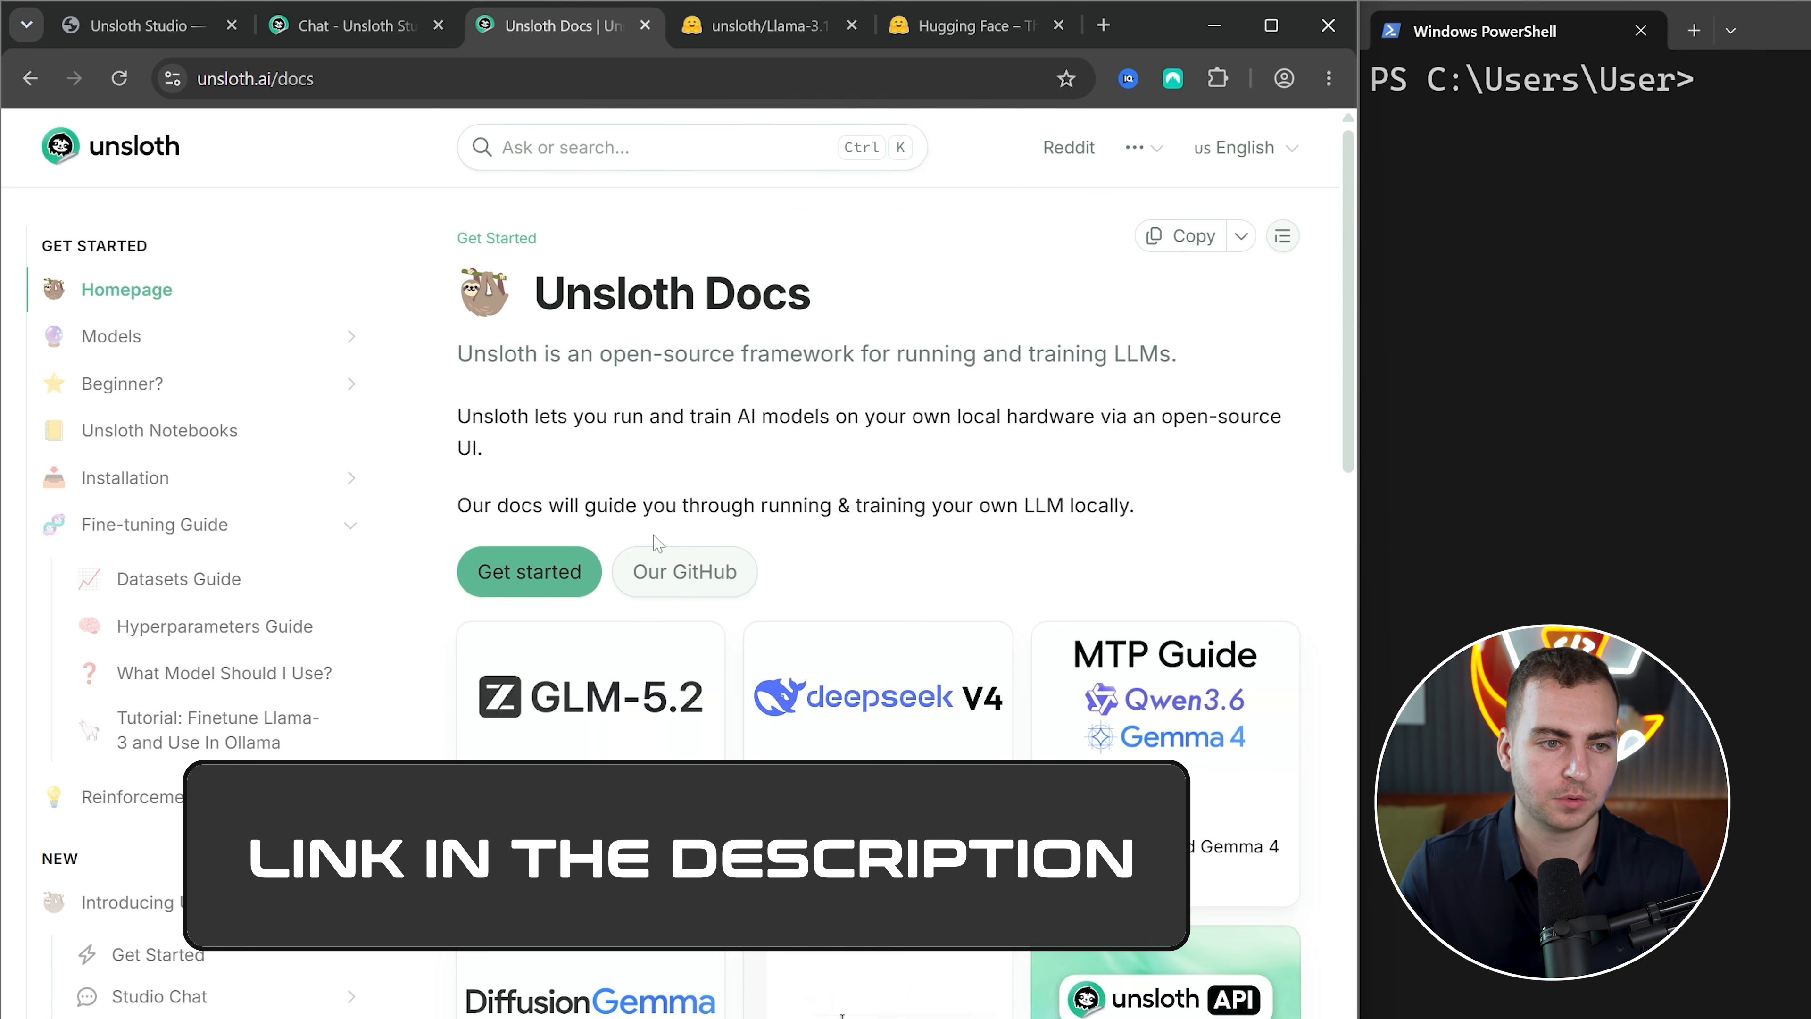
scroll(801, 612, down, 4)
scroll(802, 612, down, 12)
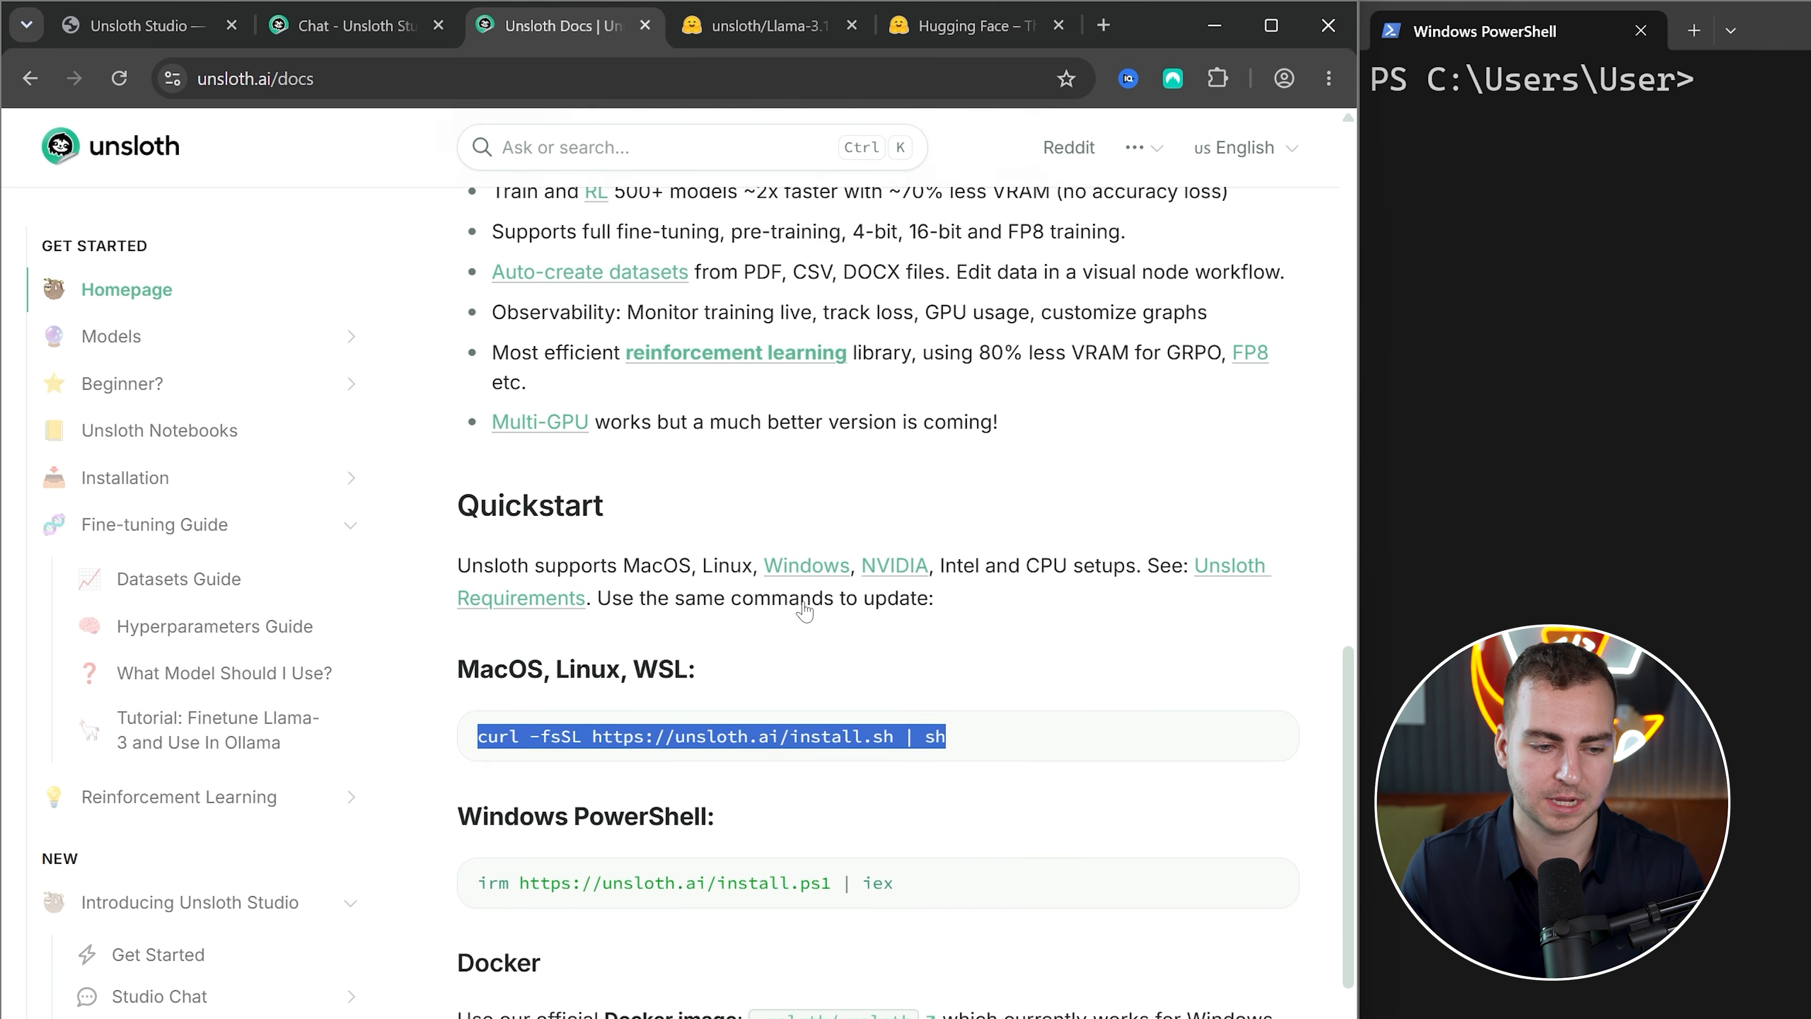
click(1258, 831)
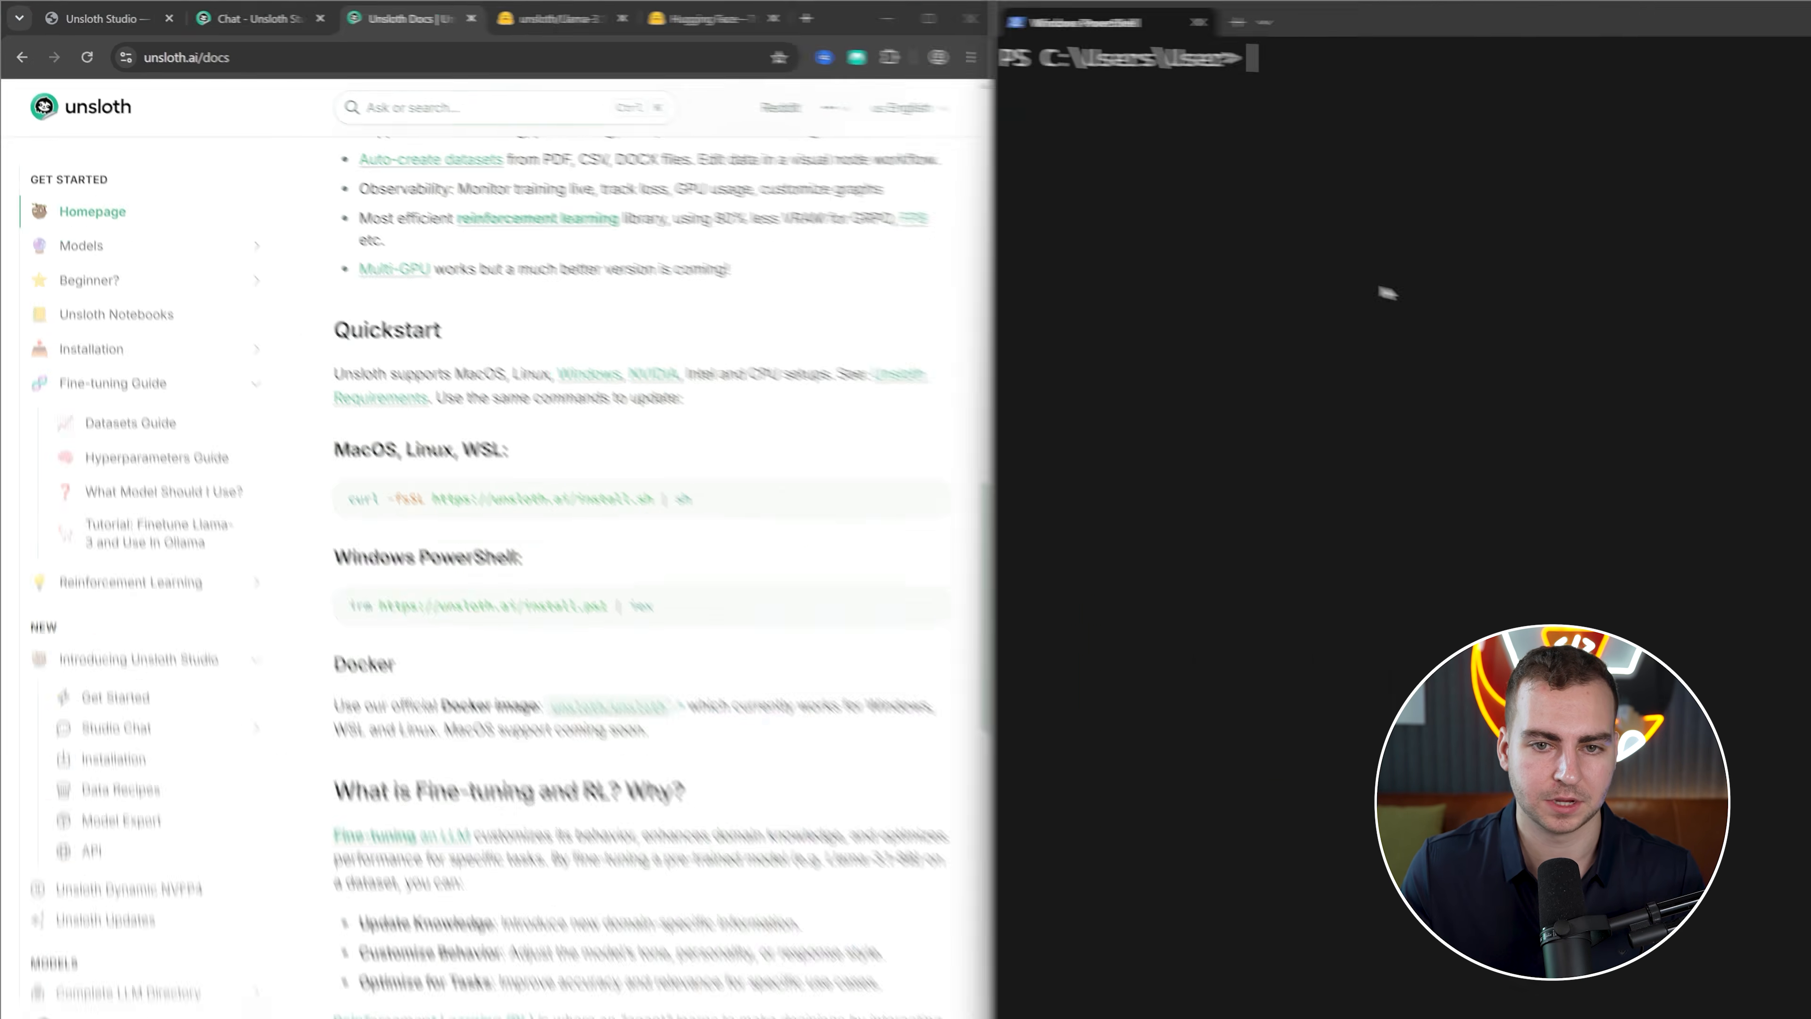
key(ctrl+v)
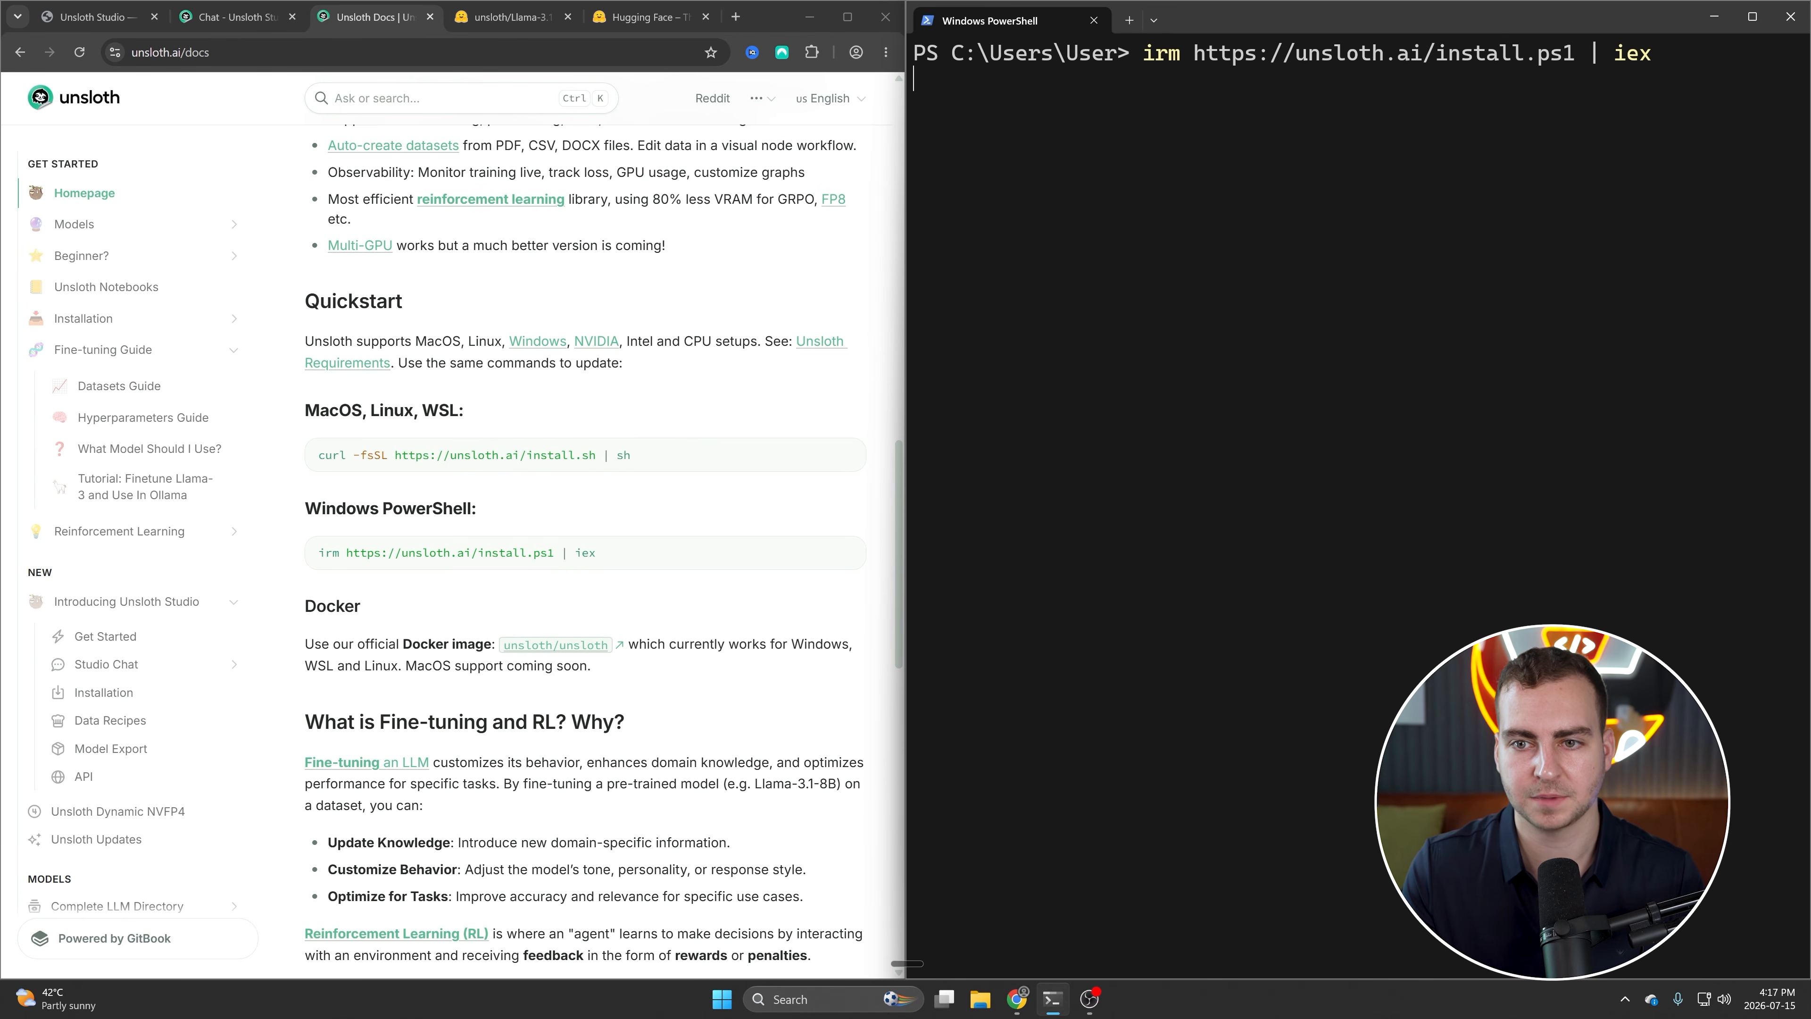
key(Return)
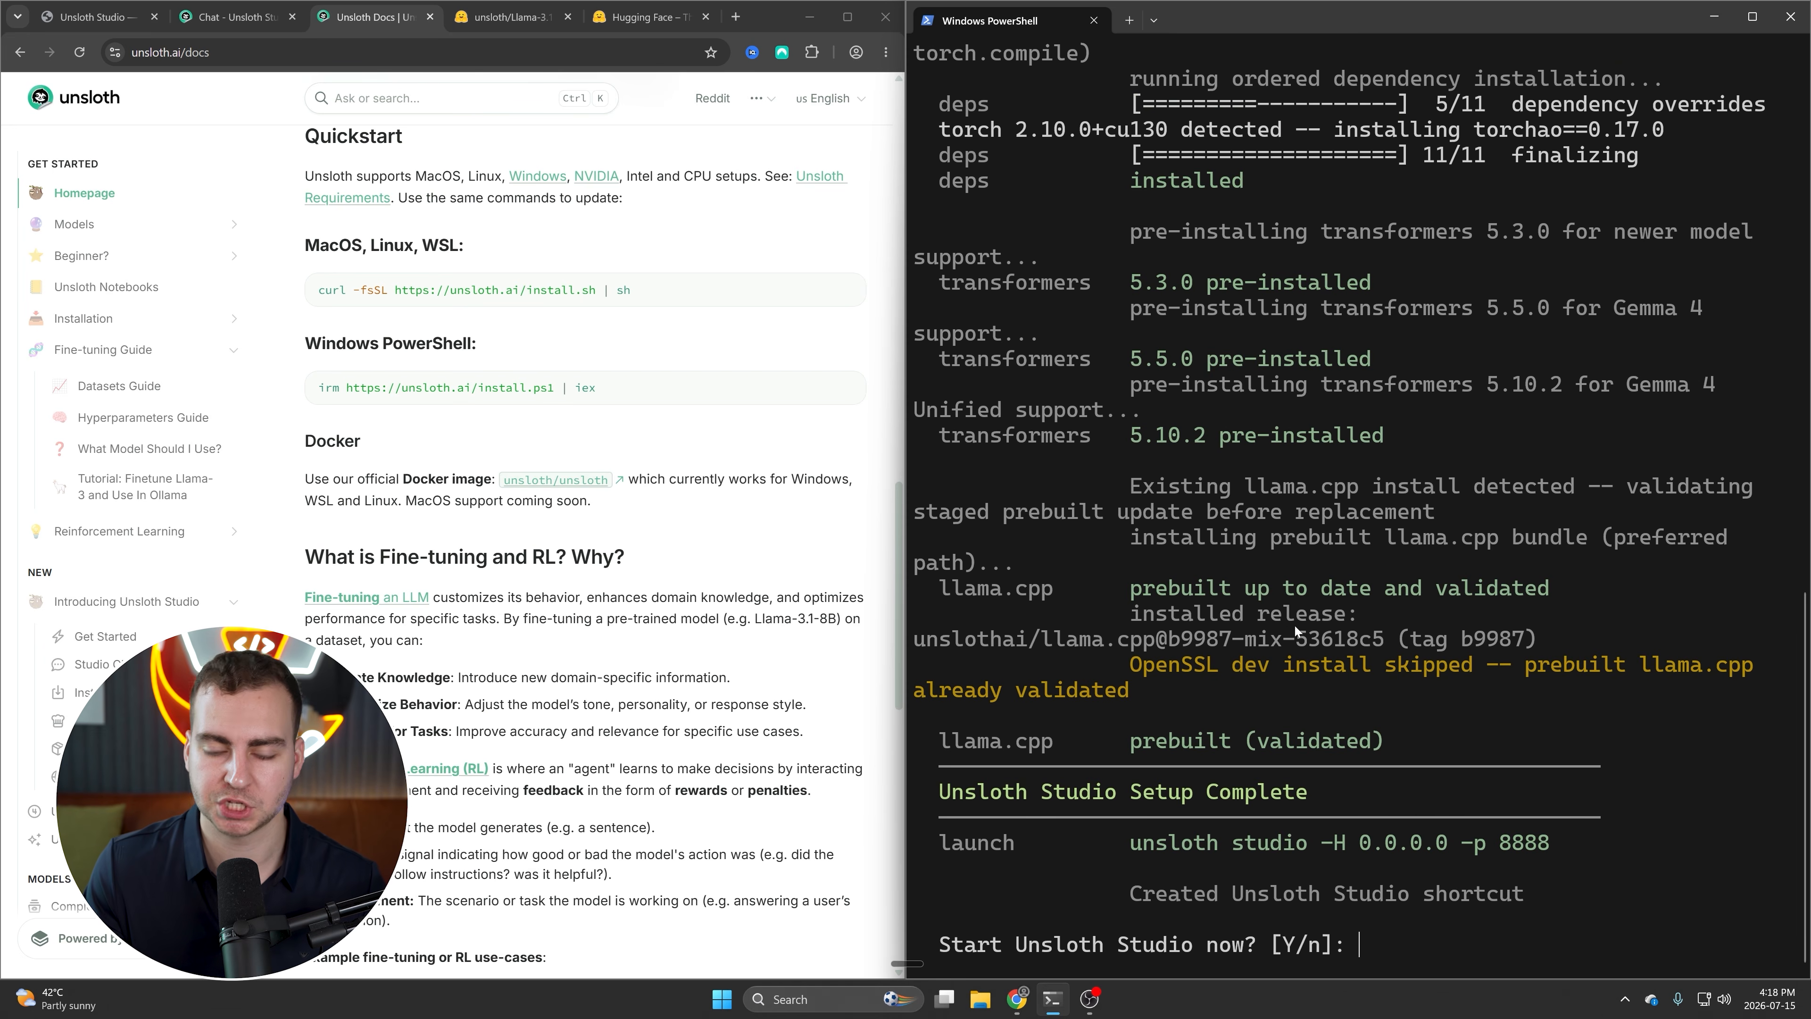
Answer y to start Unsloth Studio and copy the launch command "unsloth studio -H 0.0.0.0 -p 8888" from the terminal output
drag(1123, 844, 1481, 851)
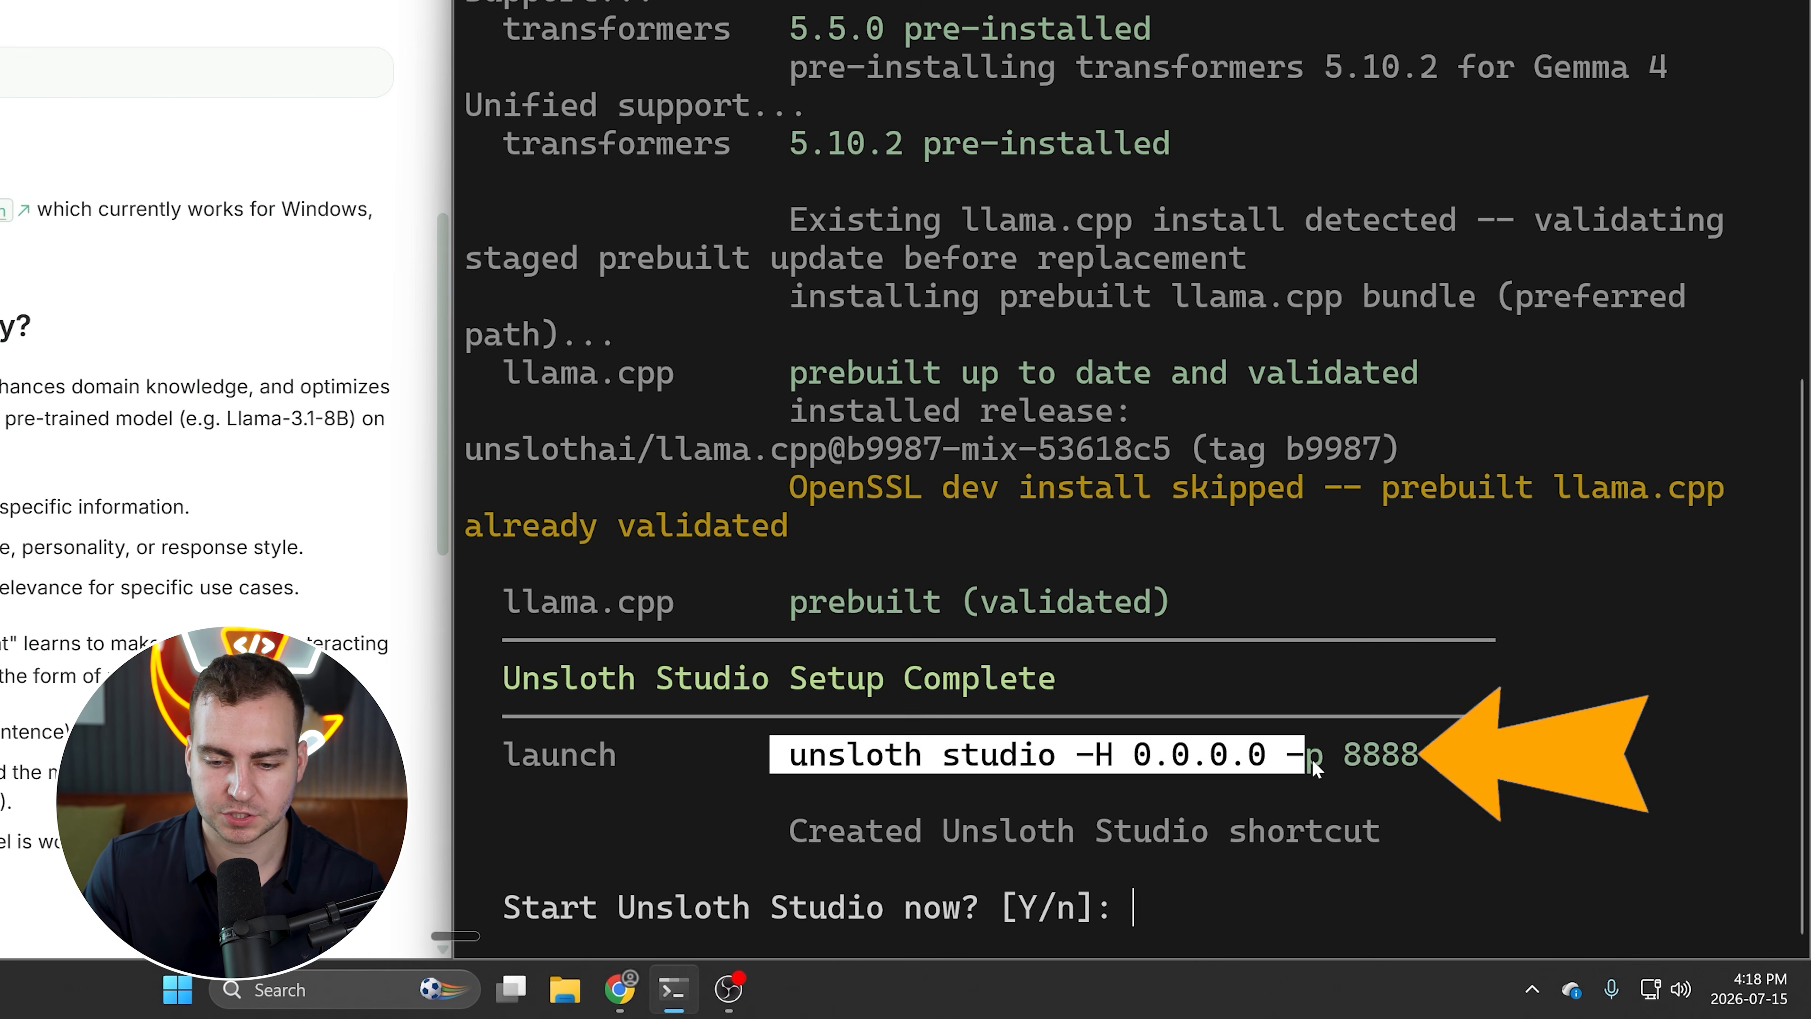
drag(1313, 767, 1420, 766)
key(ctrl+c)
text(y)
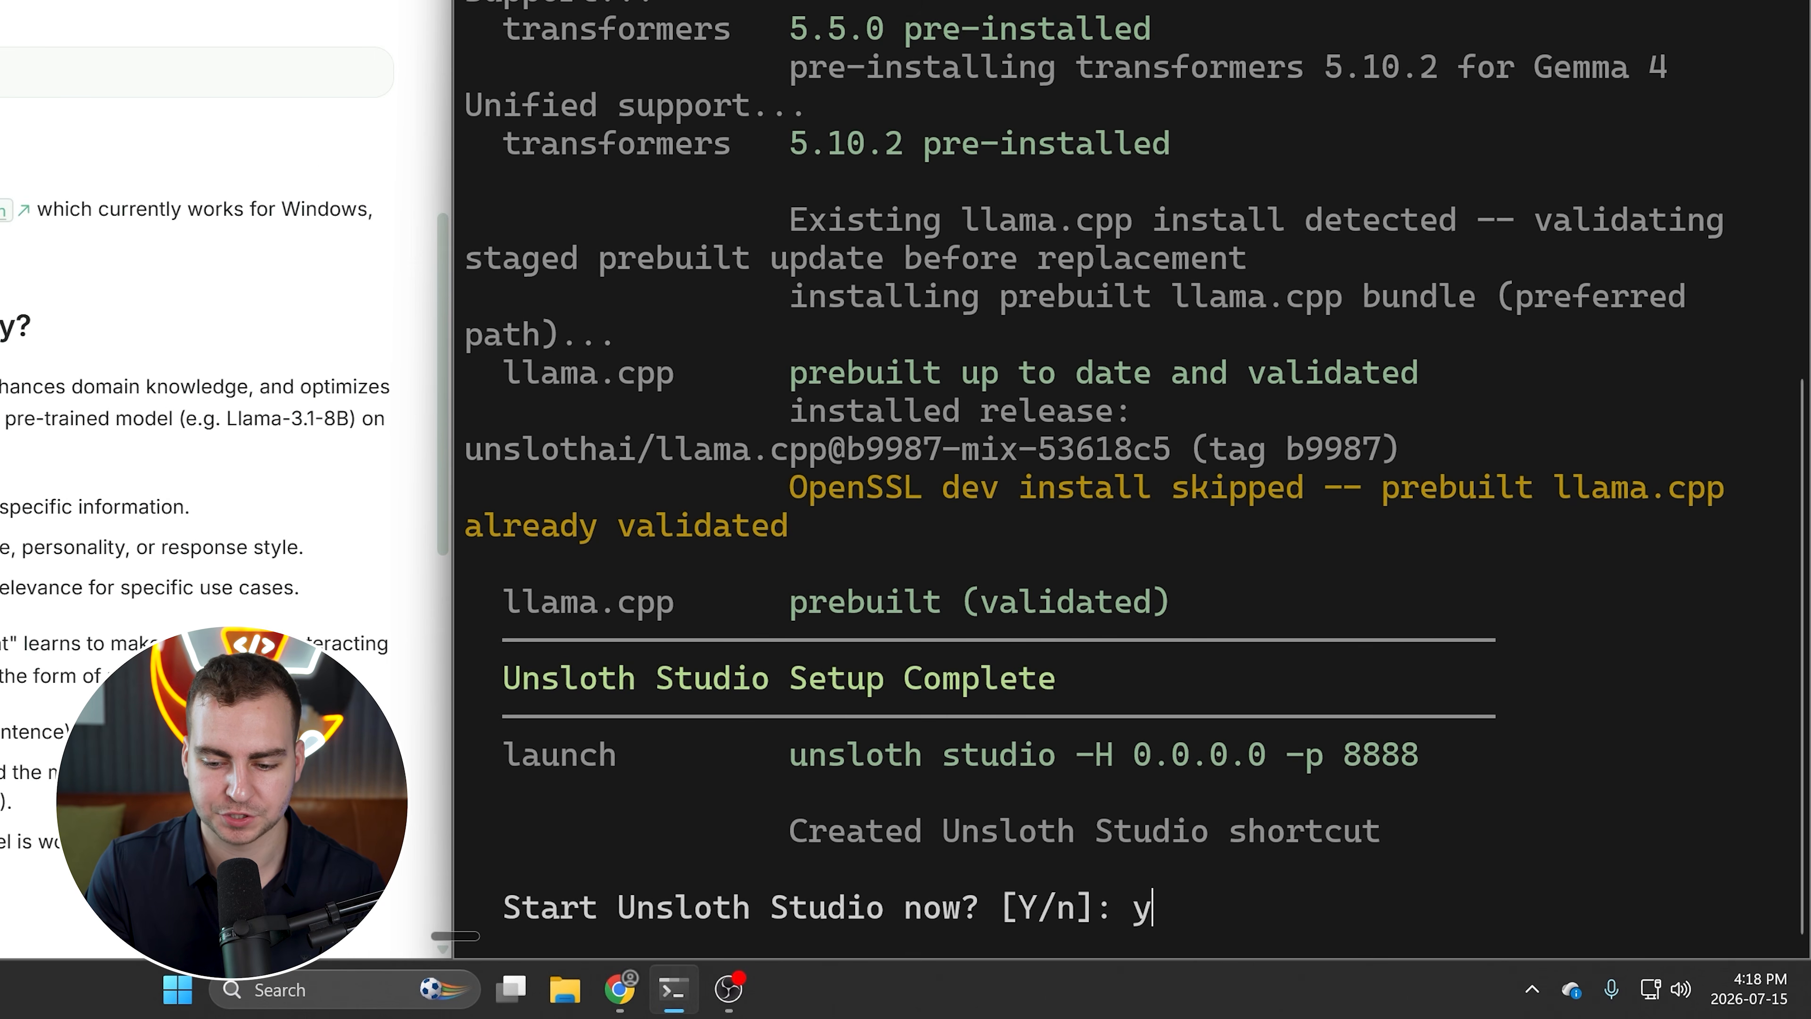
key(Return)
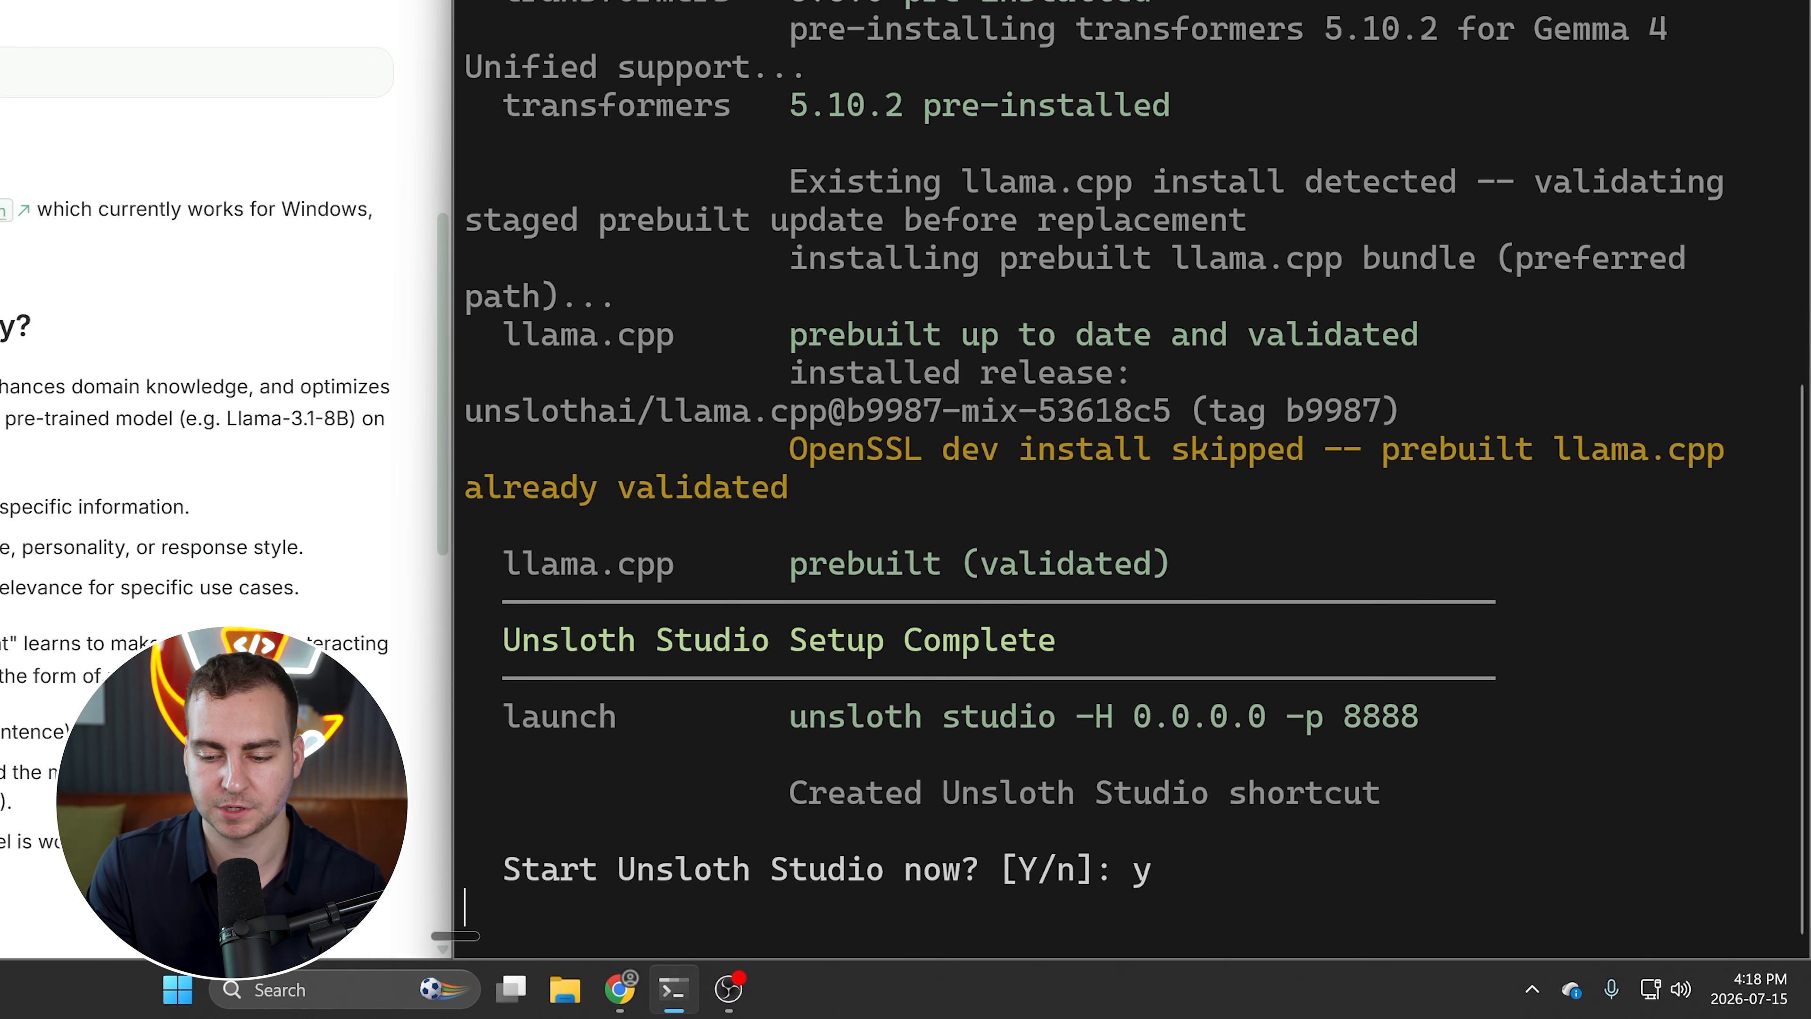
drag(788, 536, 1429, 535)
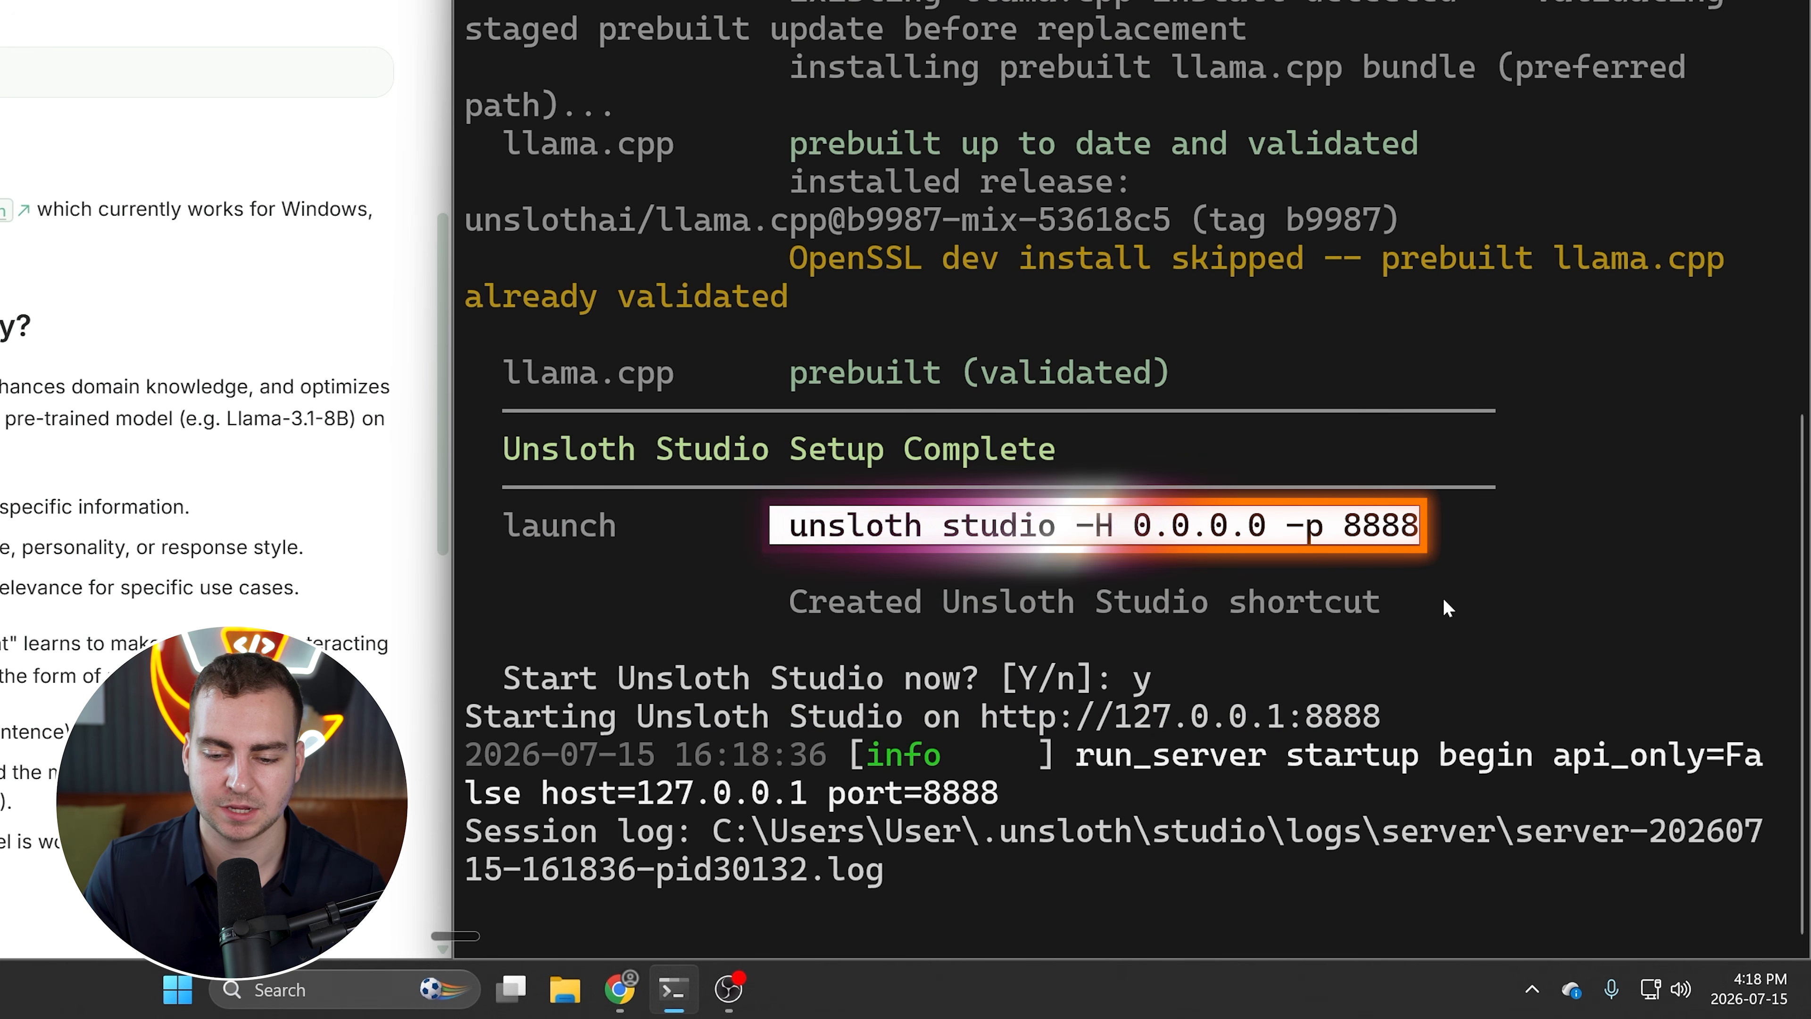
key(ctrl+c)
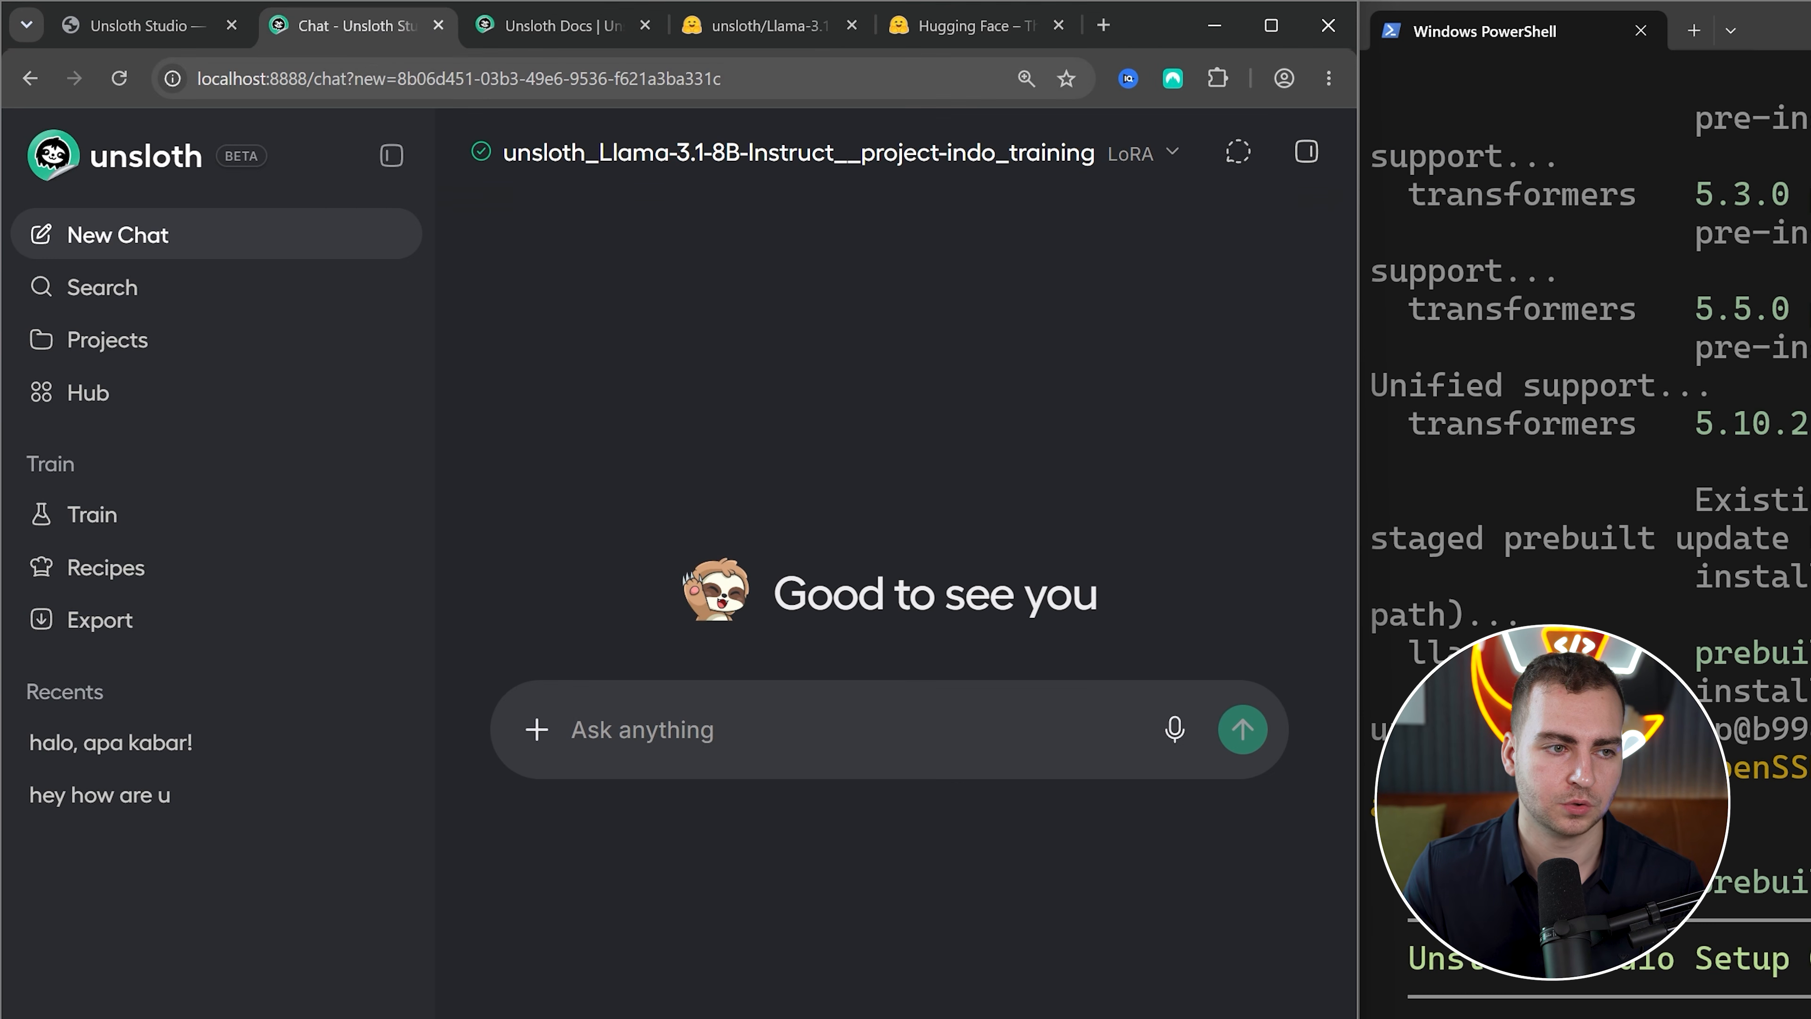
Shorten the address of the Unsloth chat page to localhost:8888 and load it
drag(693, 75, 295, 75)
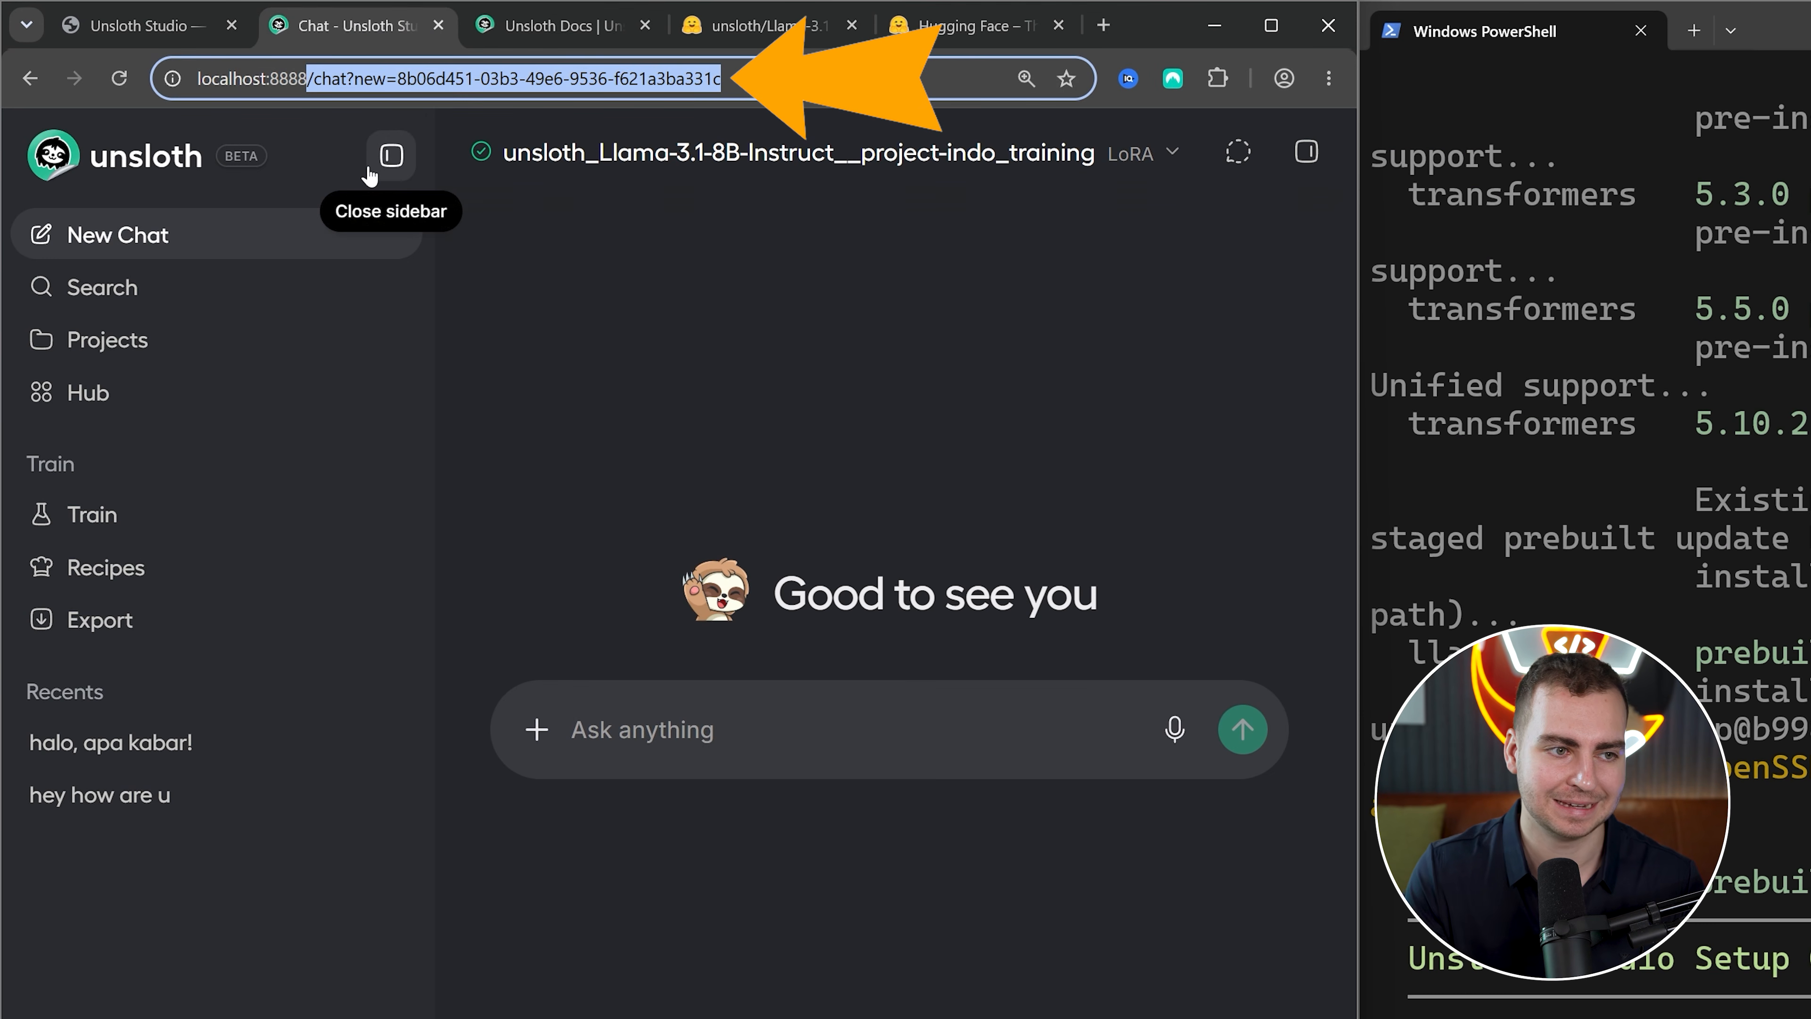
key(BackSpace)
text(\\)
key(BackSpace)
key(BackSpace)
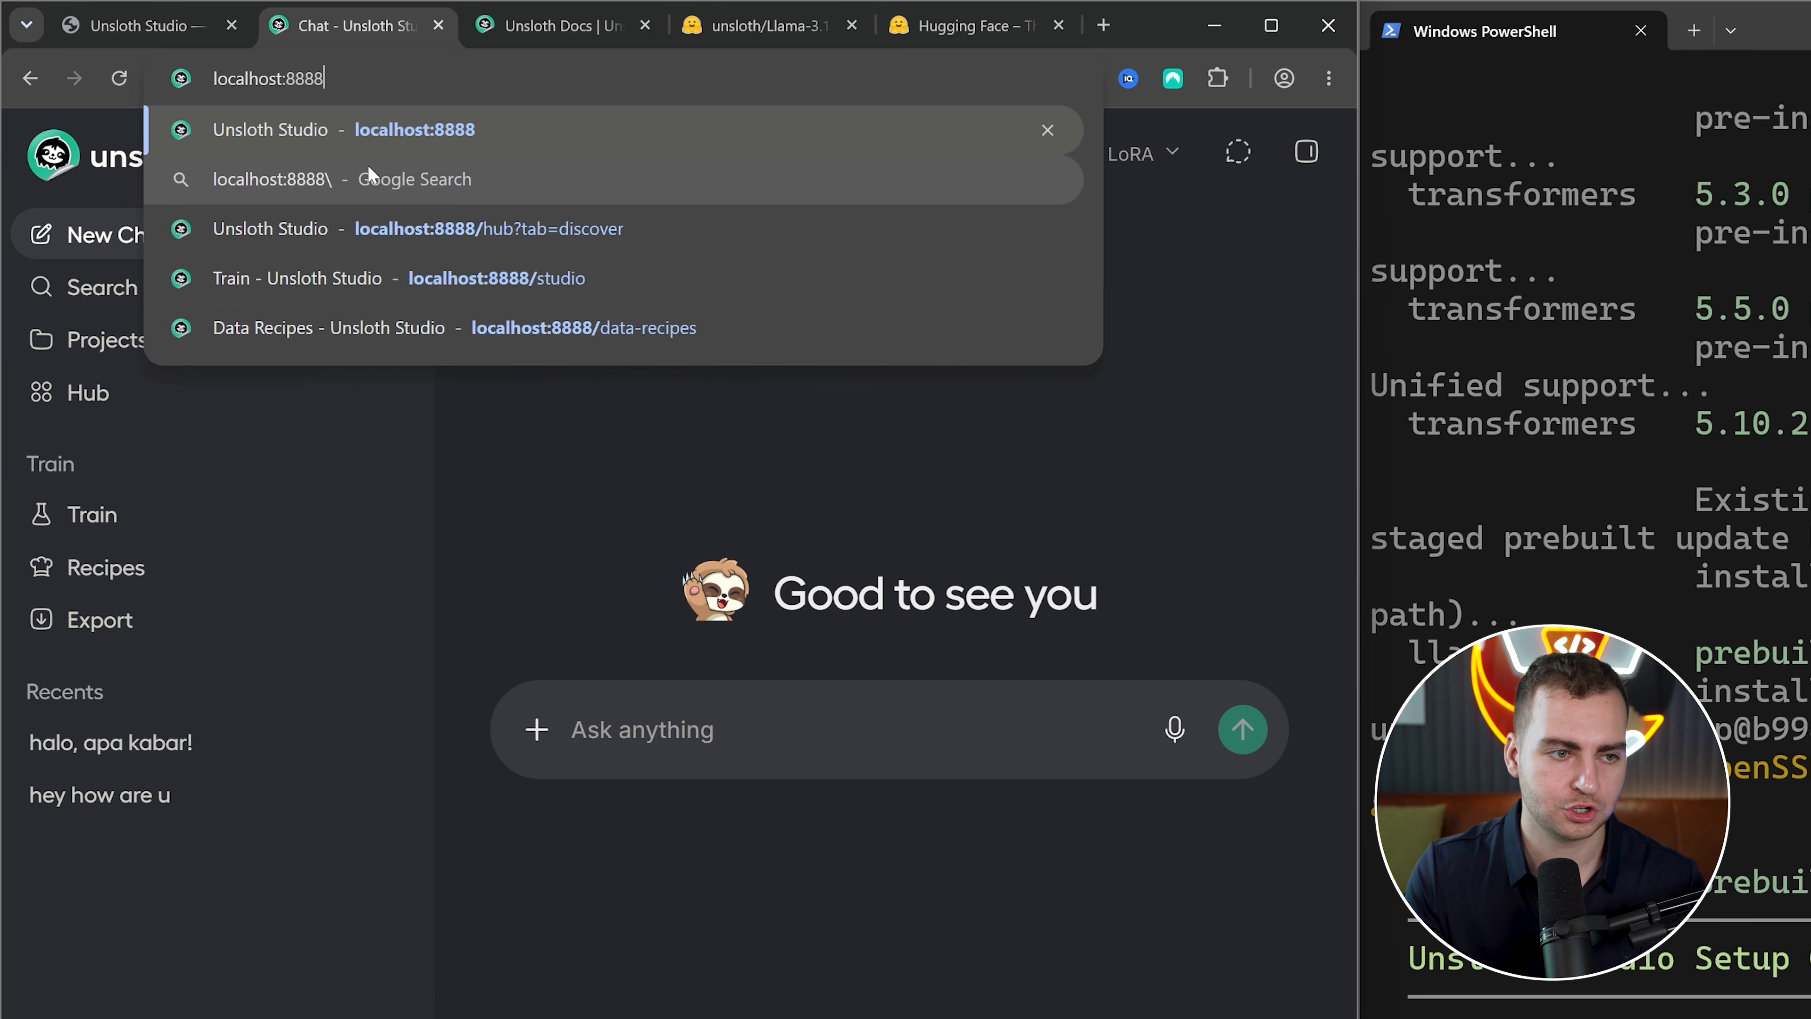
key(Return)
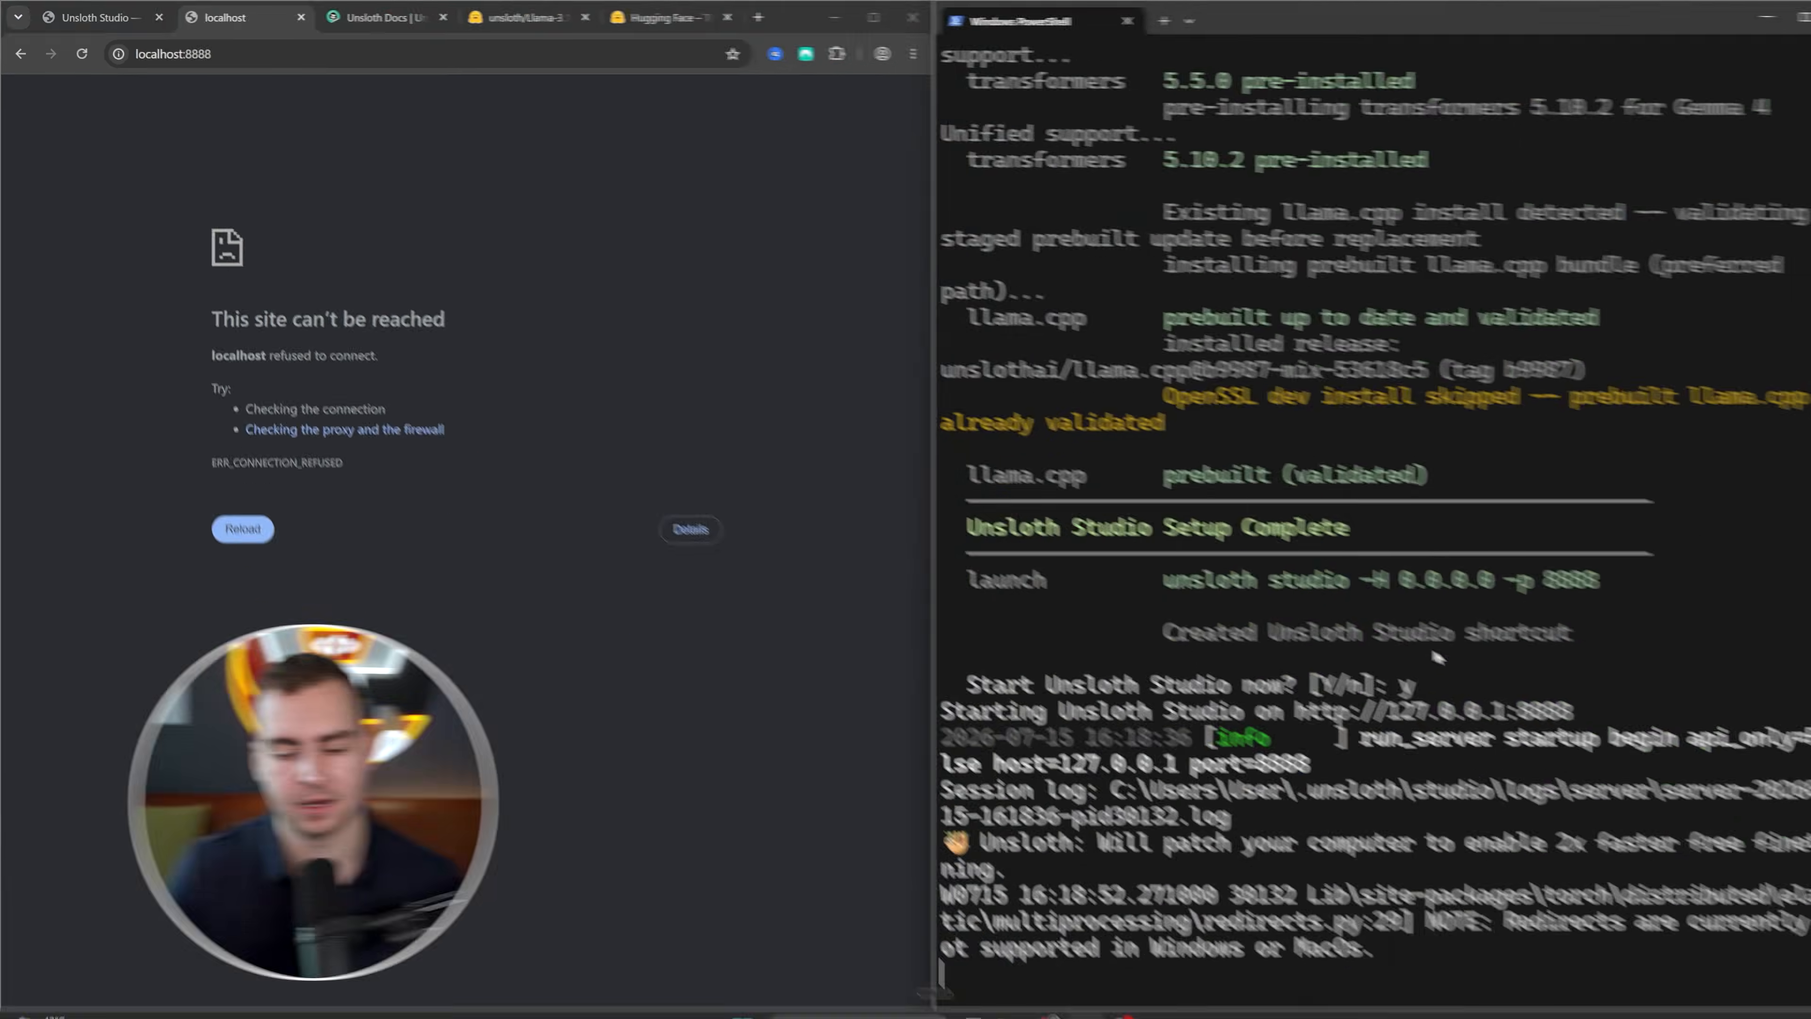
Check the server startup messages in PowerShell and reload the localhost:8888 page
drag(1810, 1018, 1810, 1018)
drag(1229, 931, 914, 784)
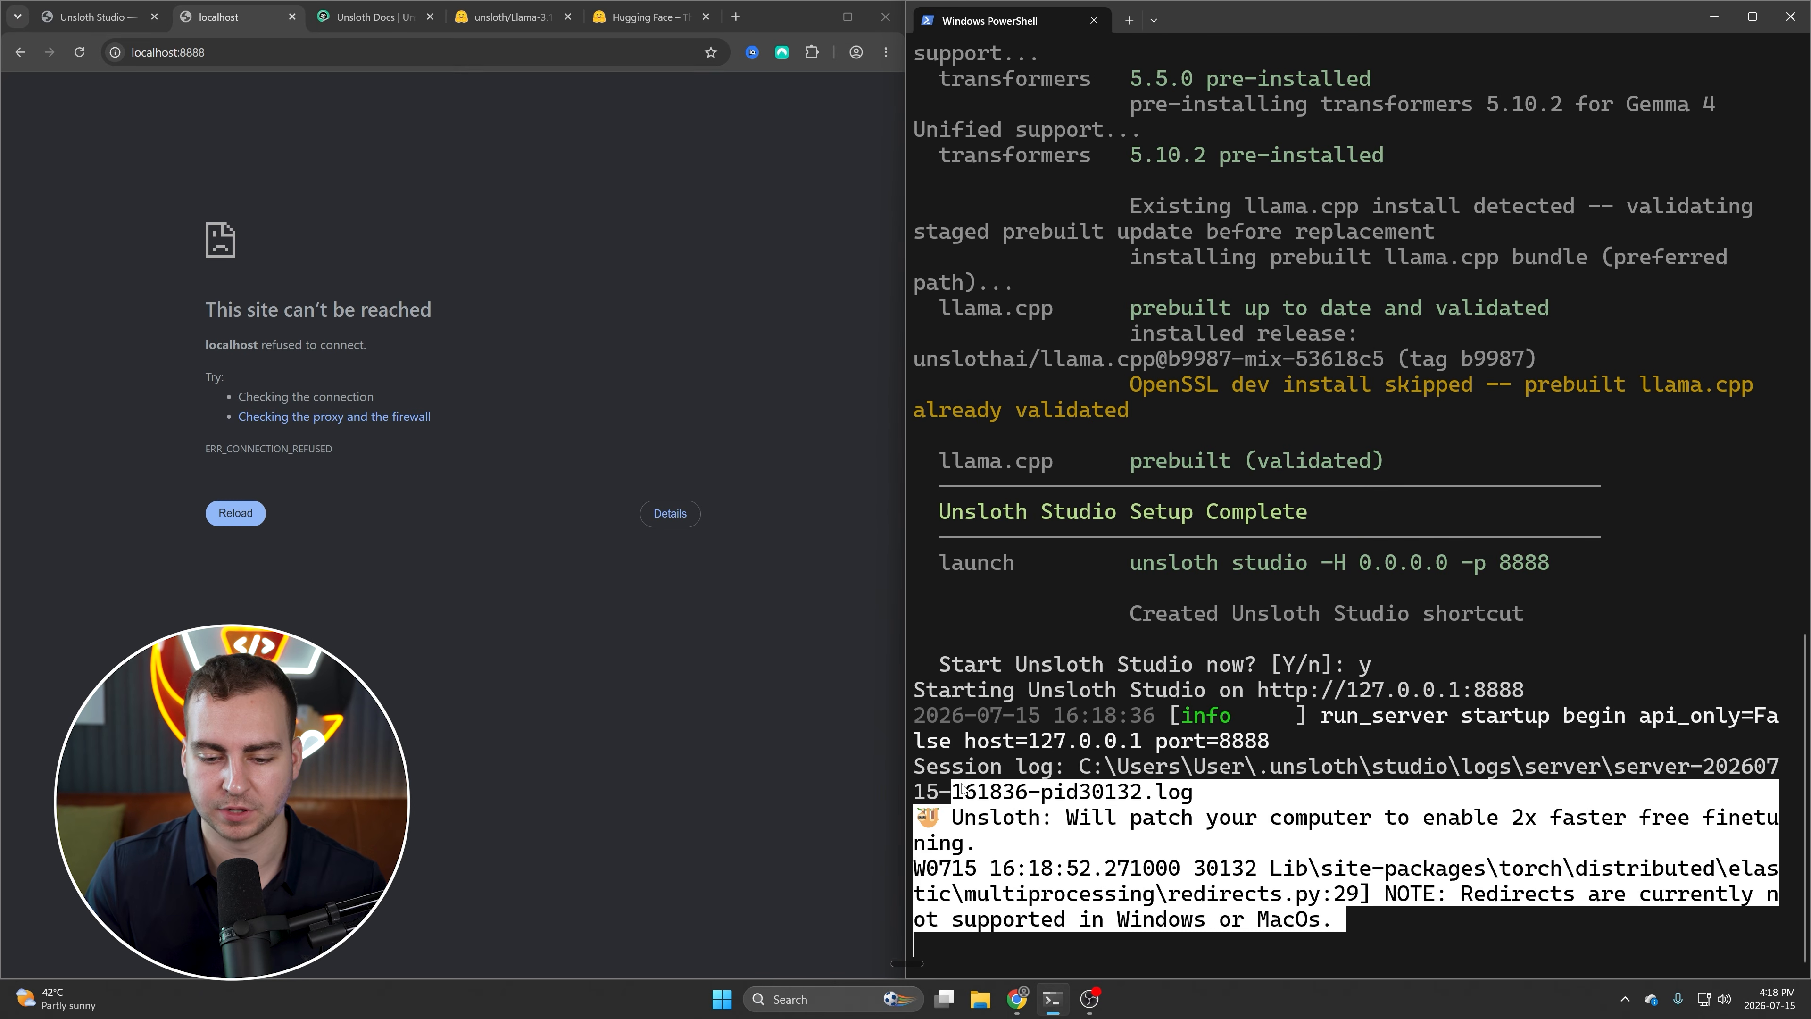
key(ctrl+c)
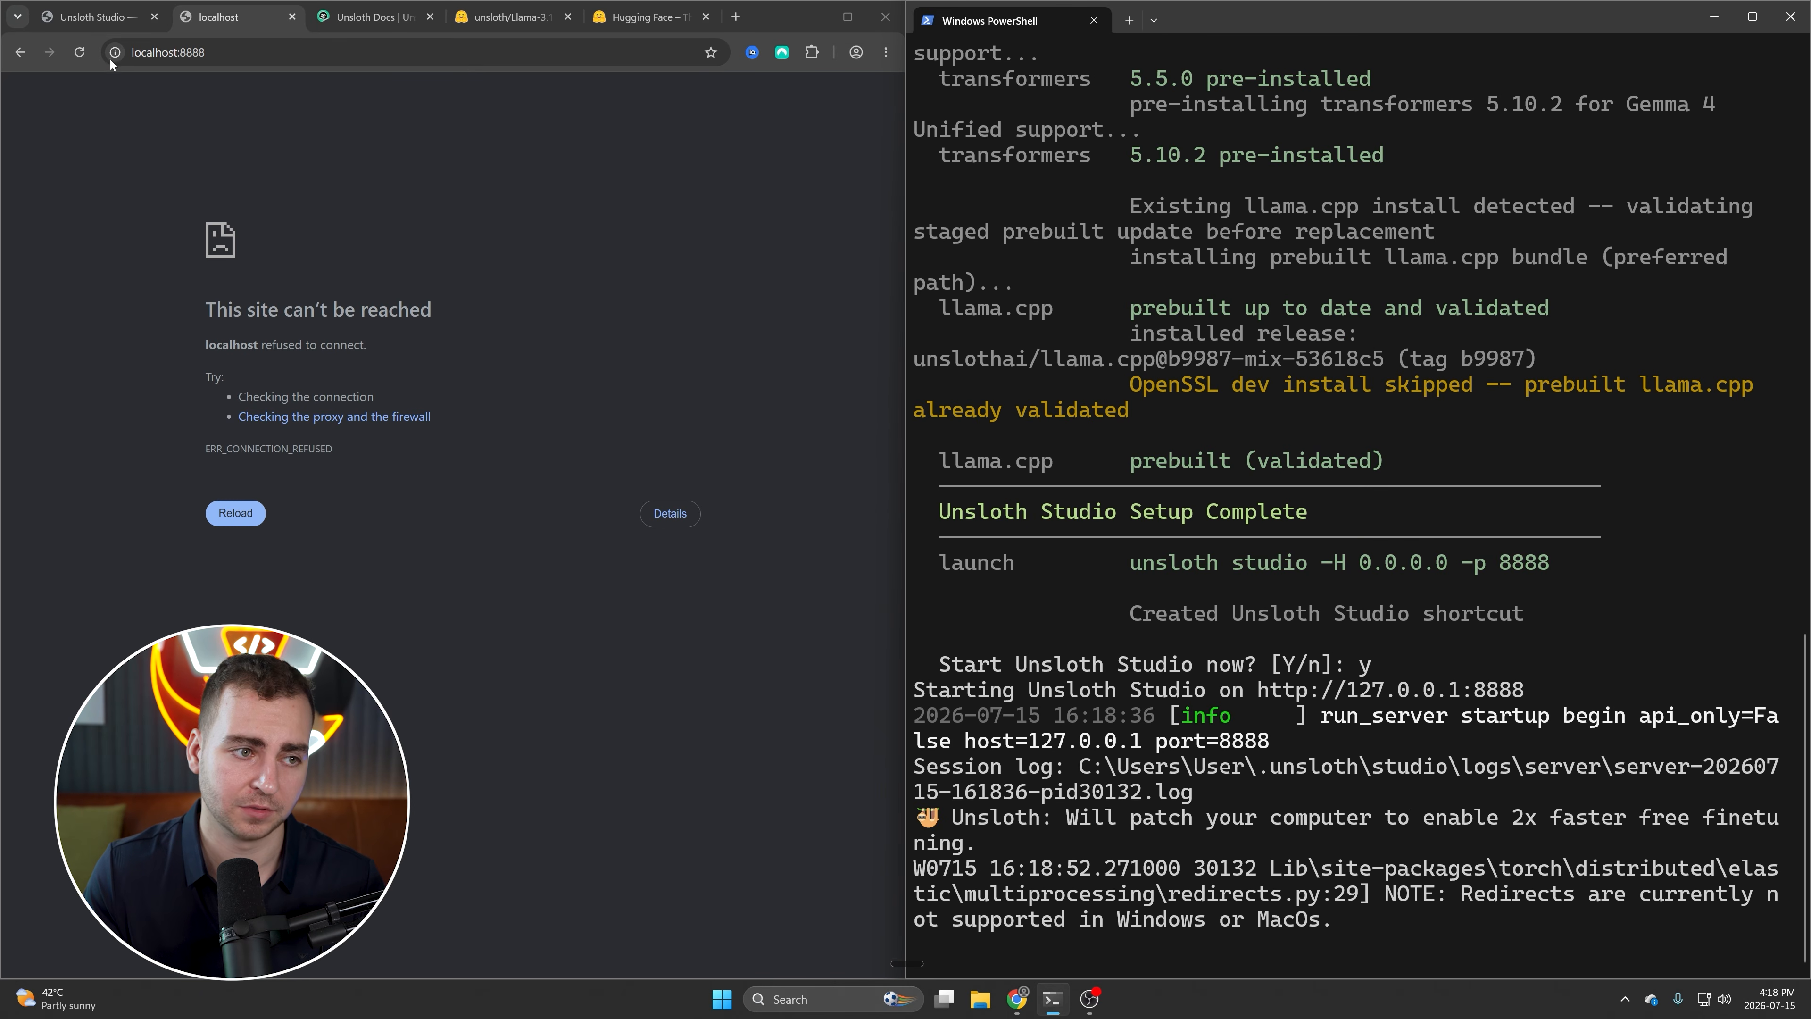
key(ctrl+r)
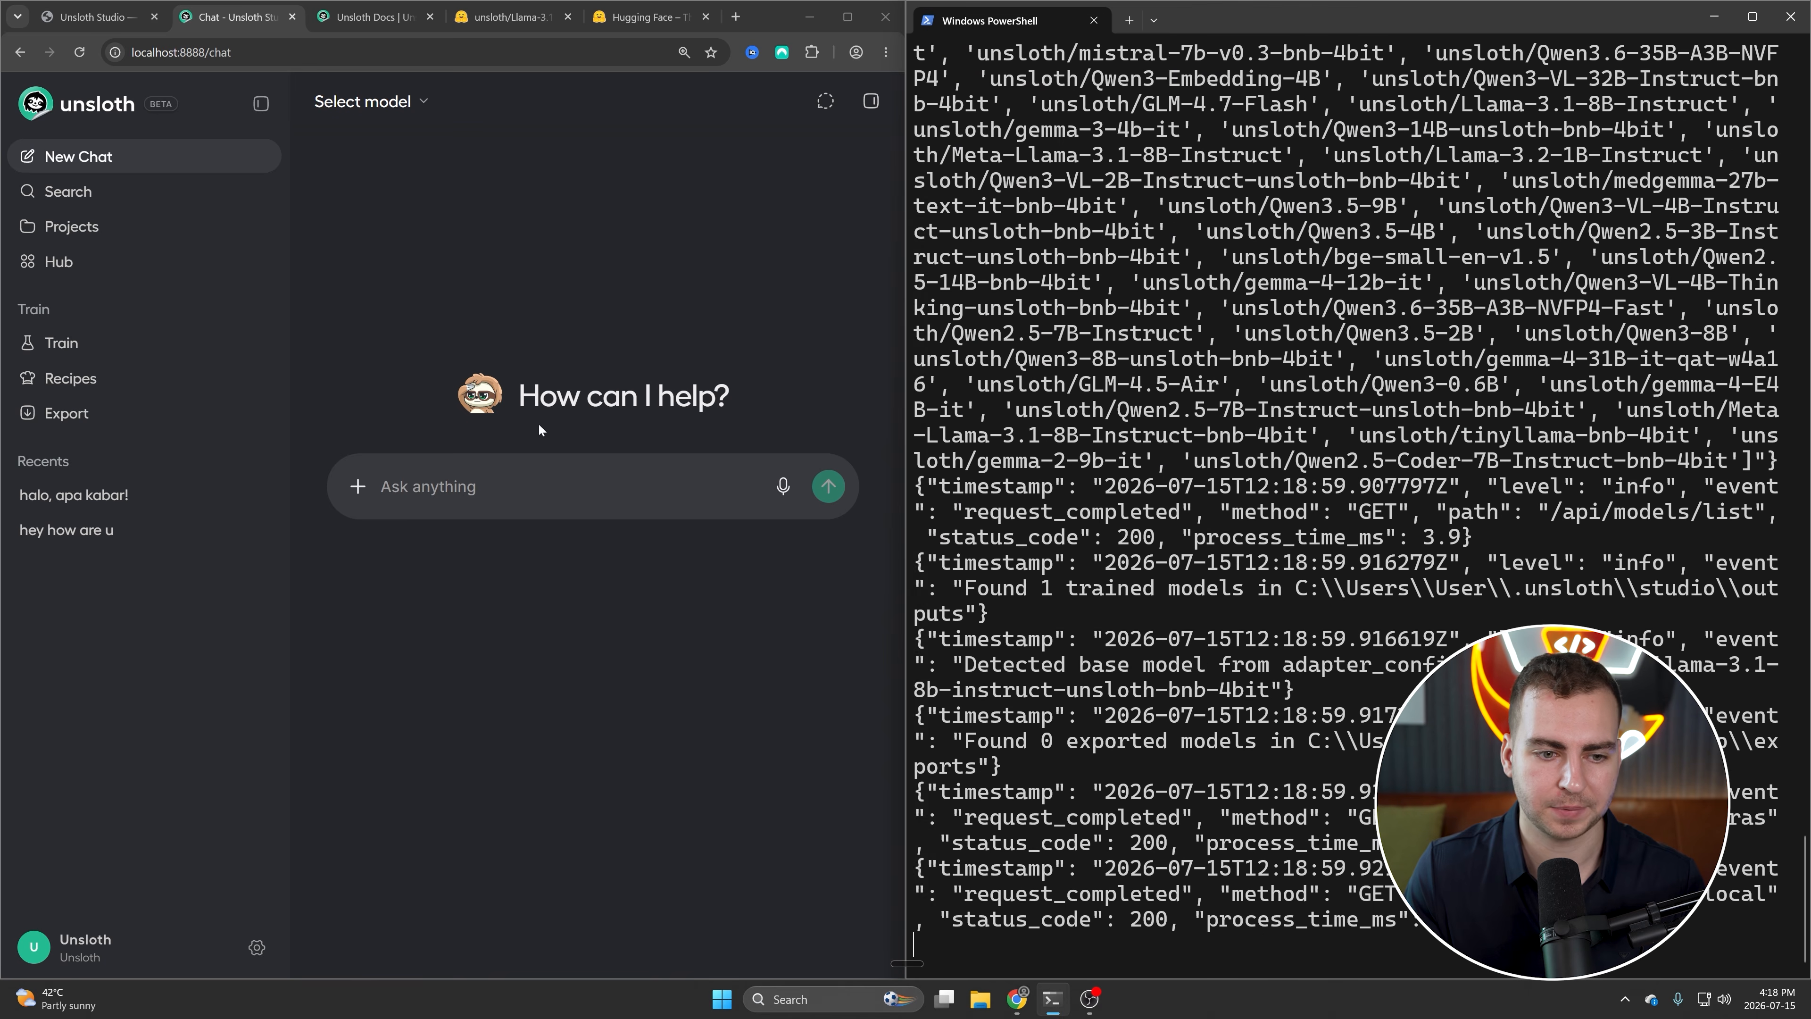
click(589, 237)
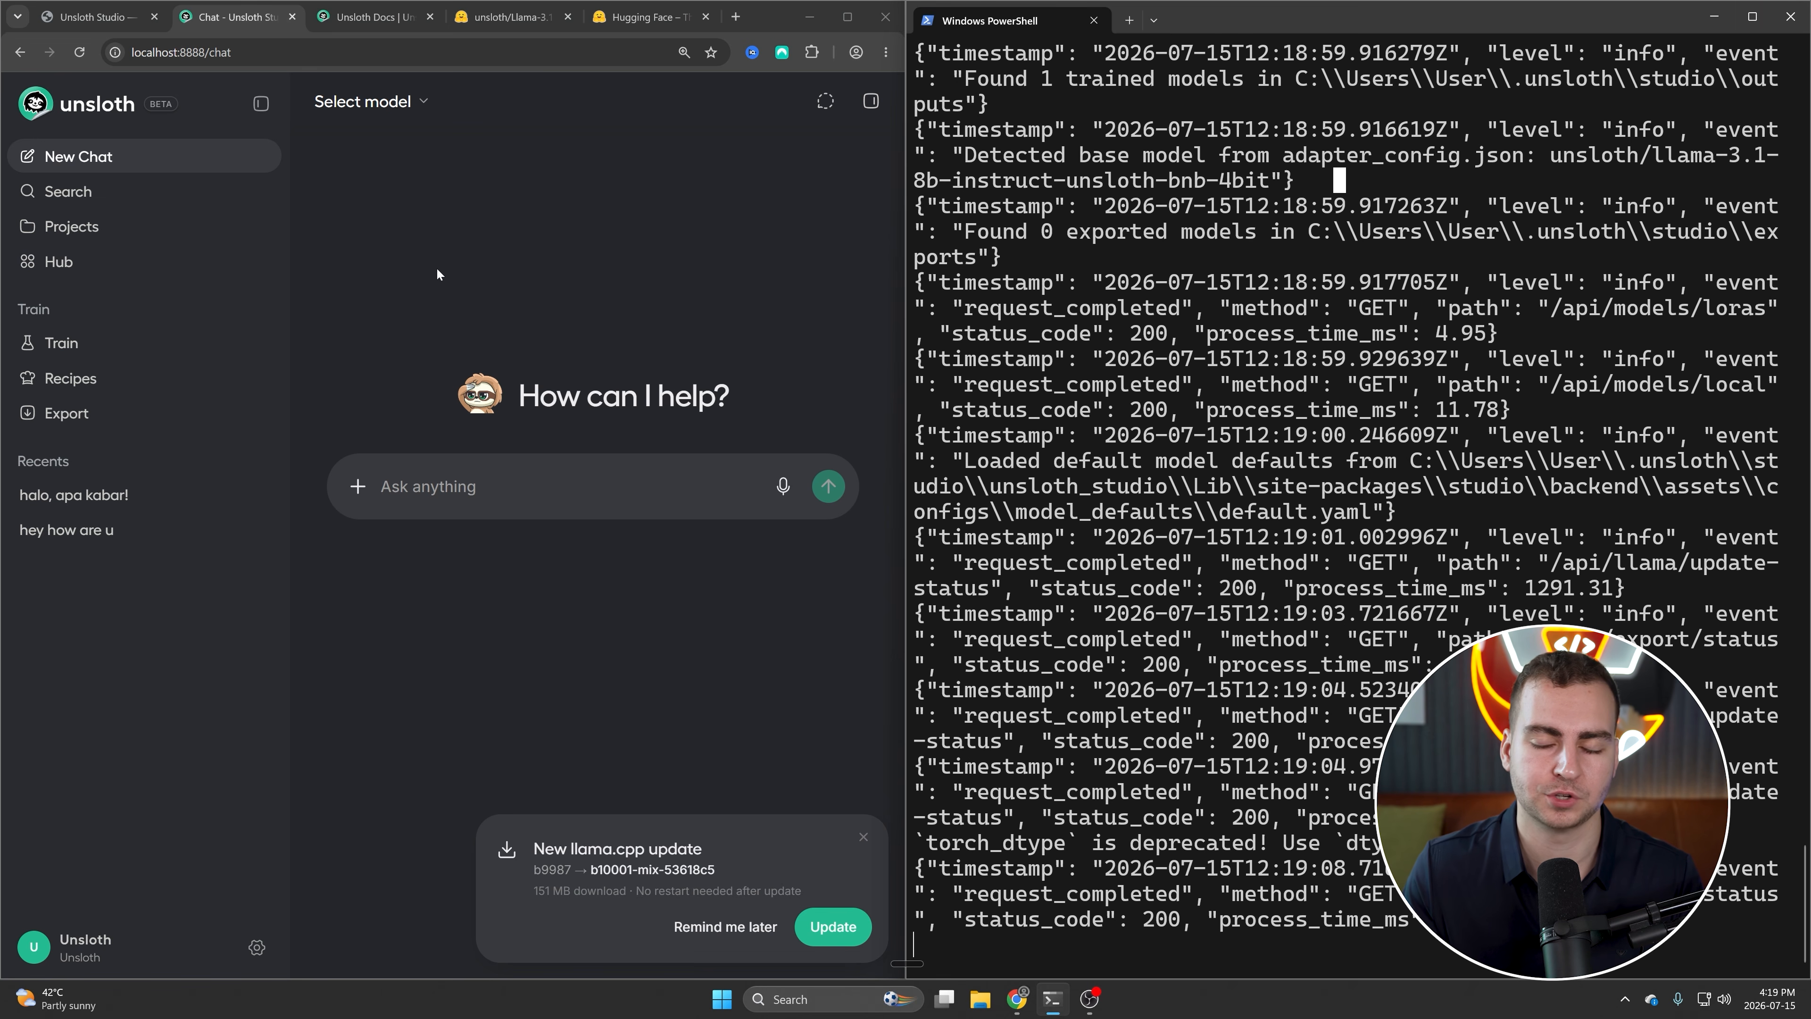
Find the launch command "unsloth studio -H 0.0.0.0 -p 8888" in the terminal output, minimise PowerShell and maximise the browser
scroll(1358, 417, up, 15)
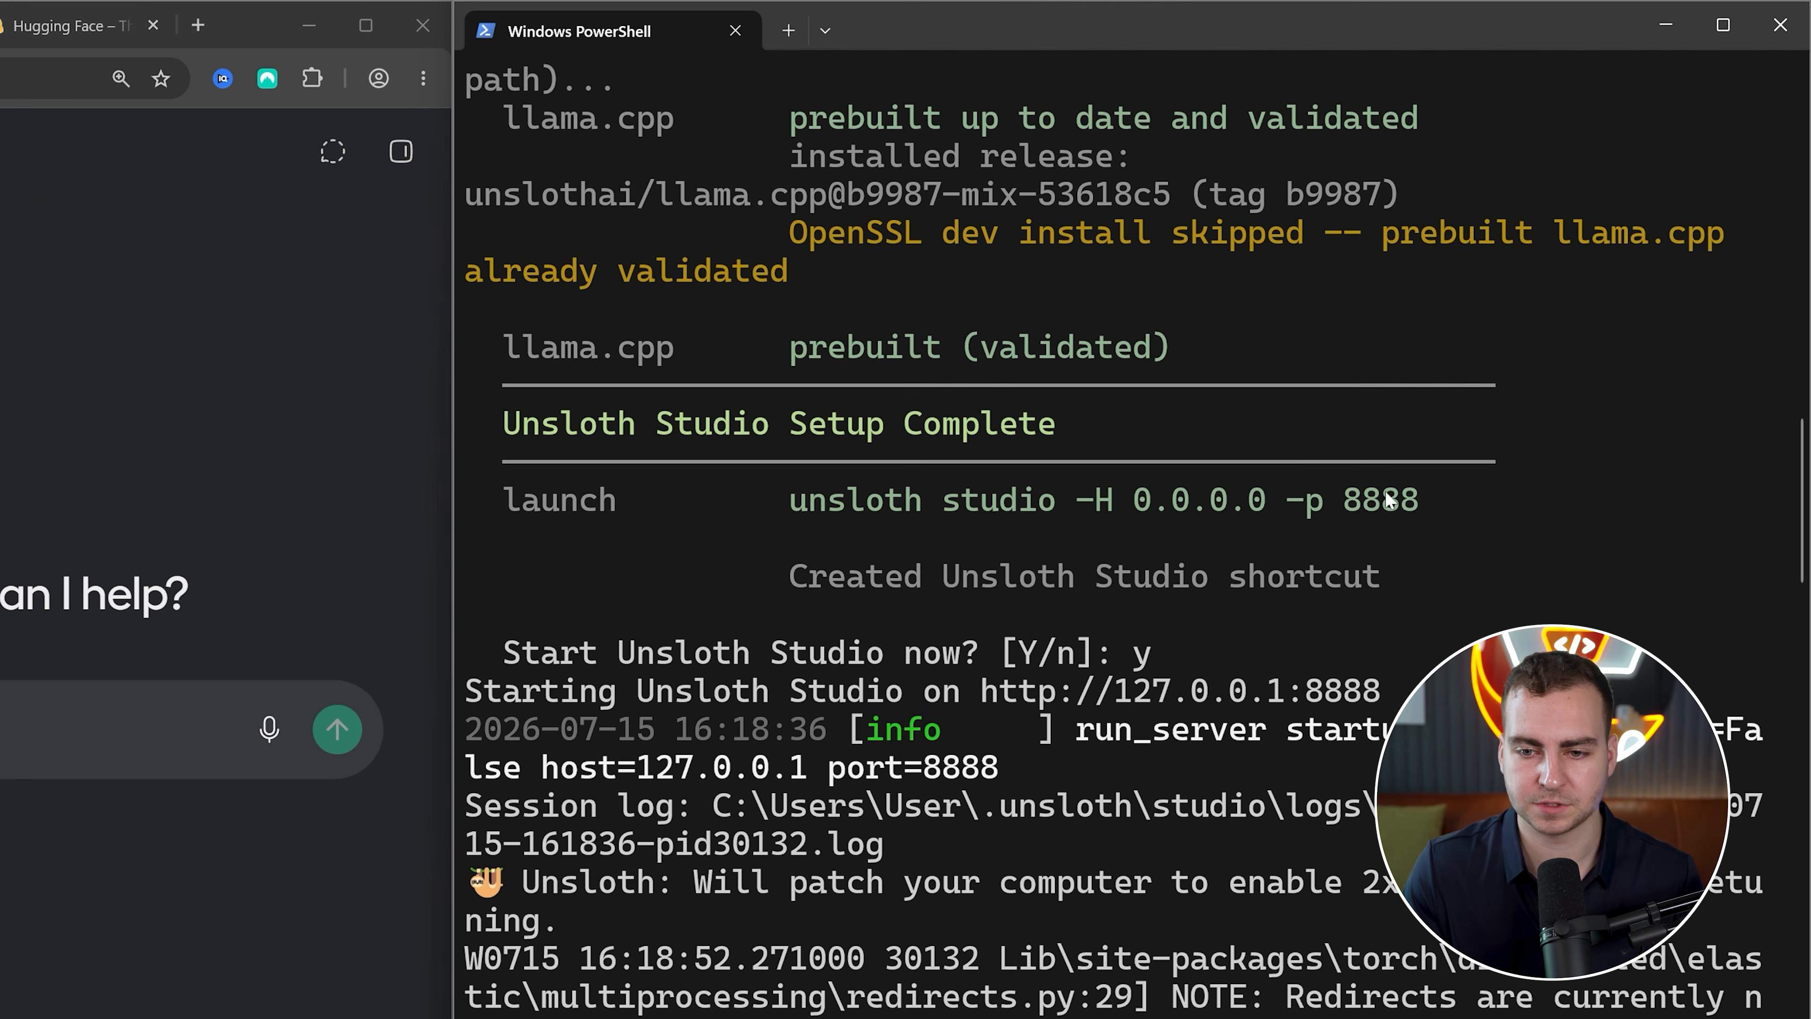
drag(1560, 333, 1124, 338)
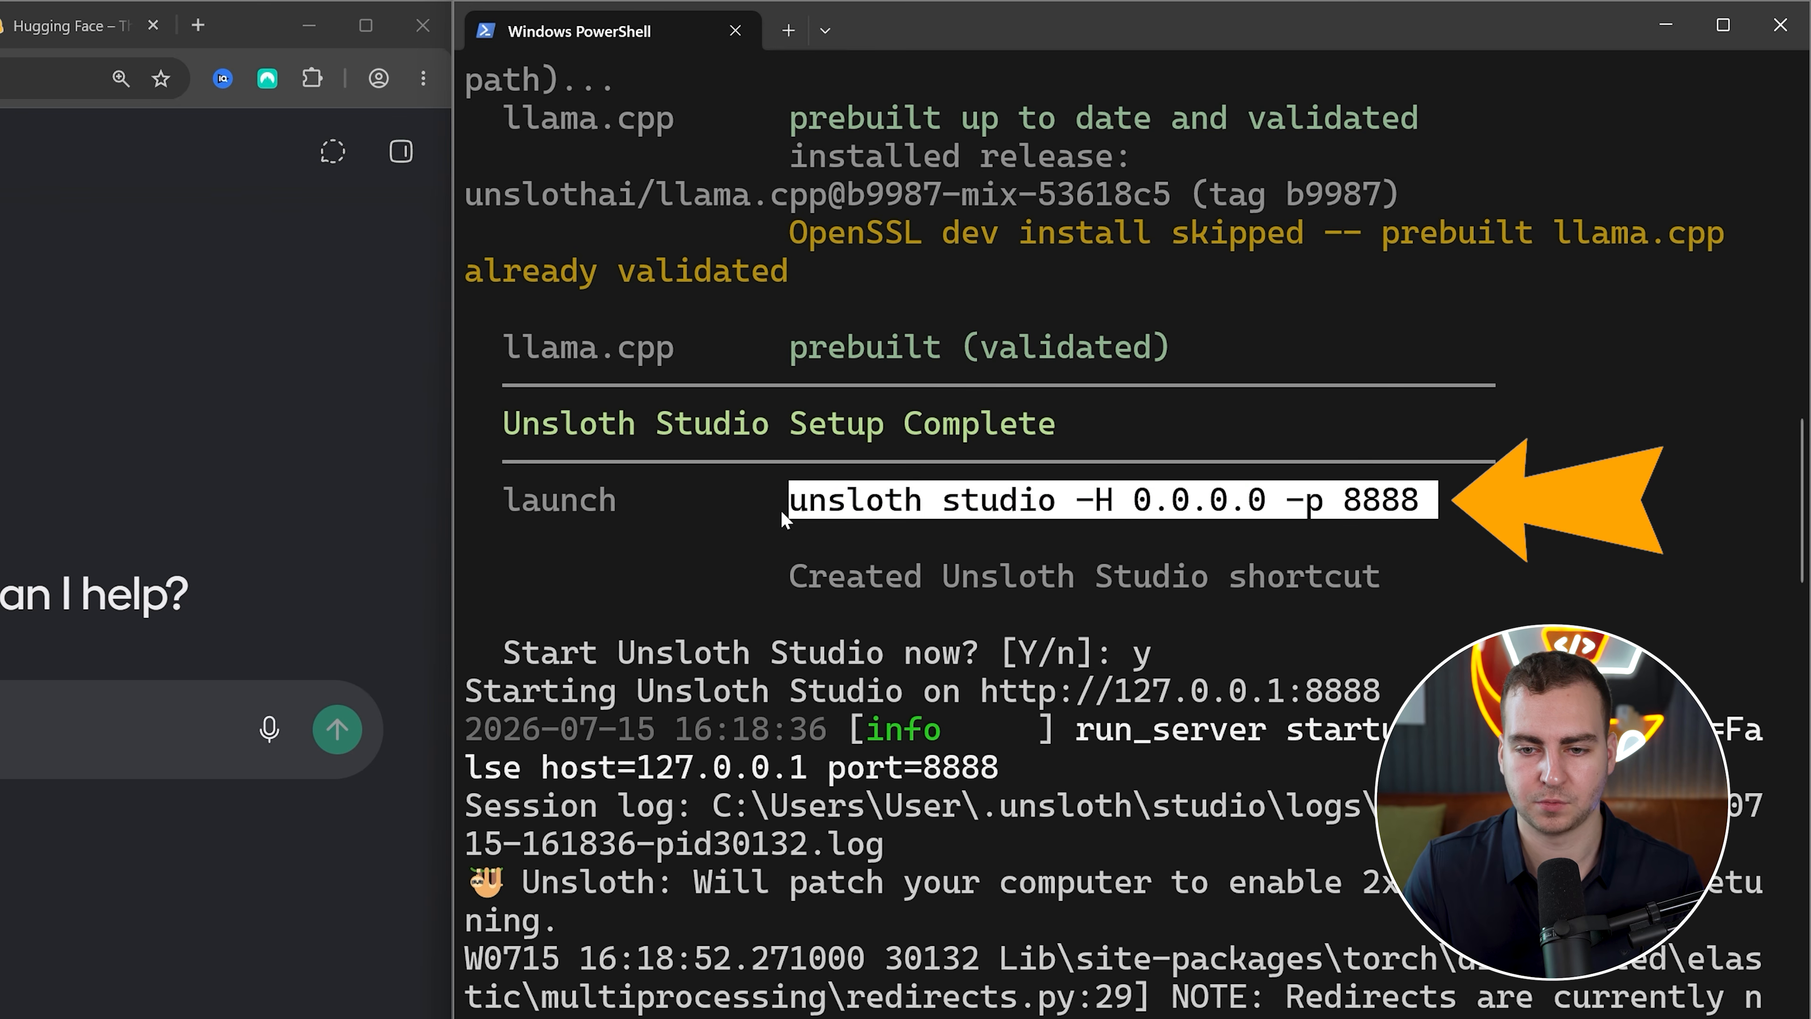
drag(800, 502, 787, 503)
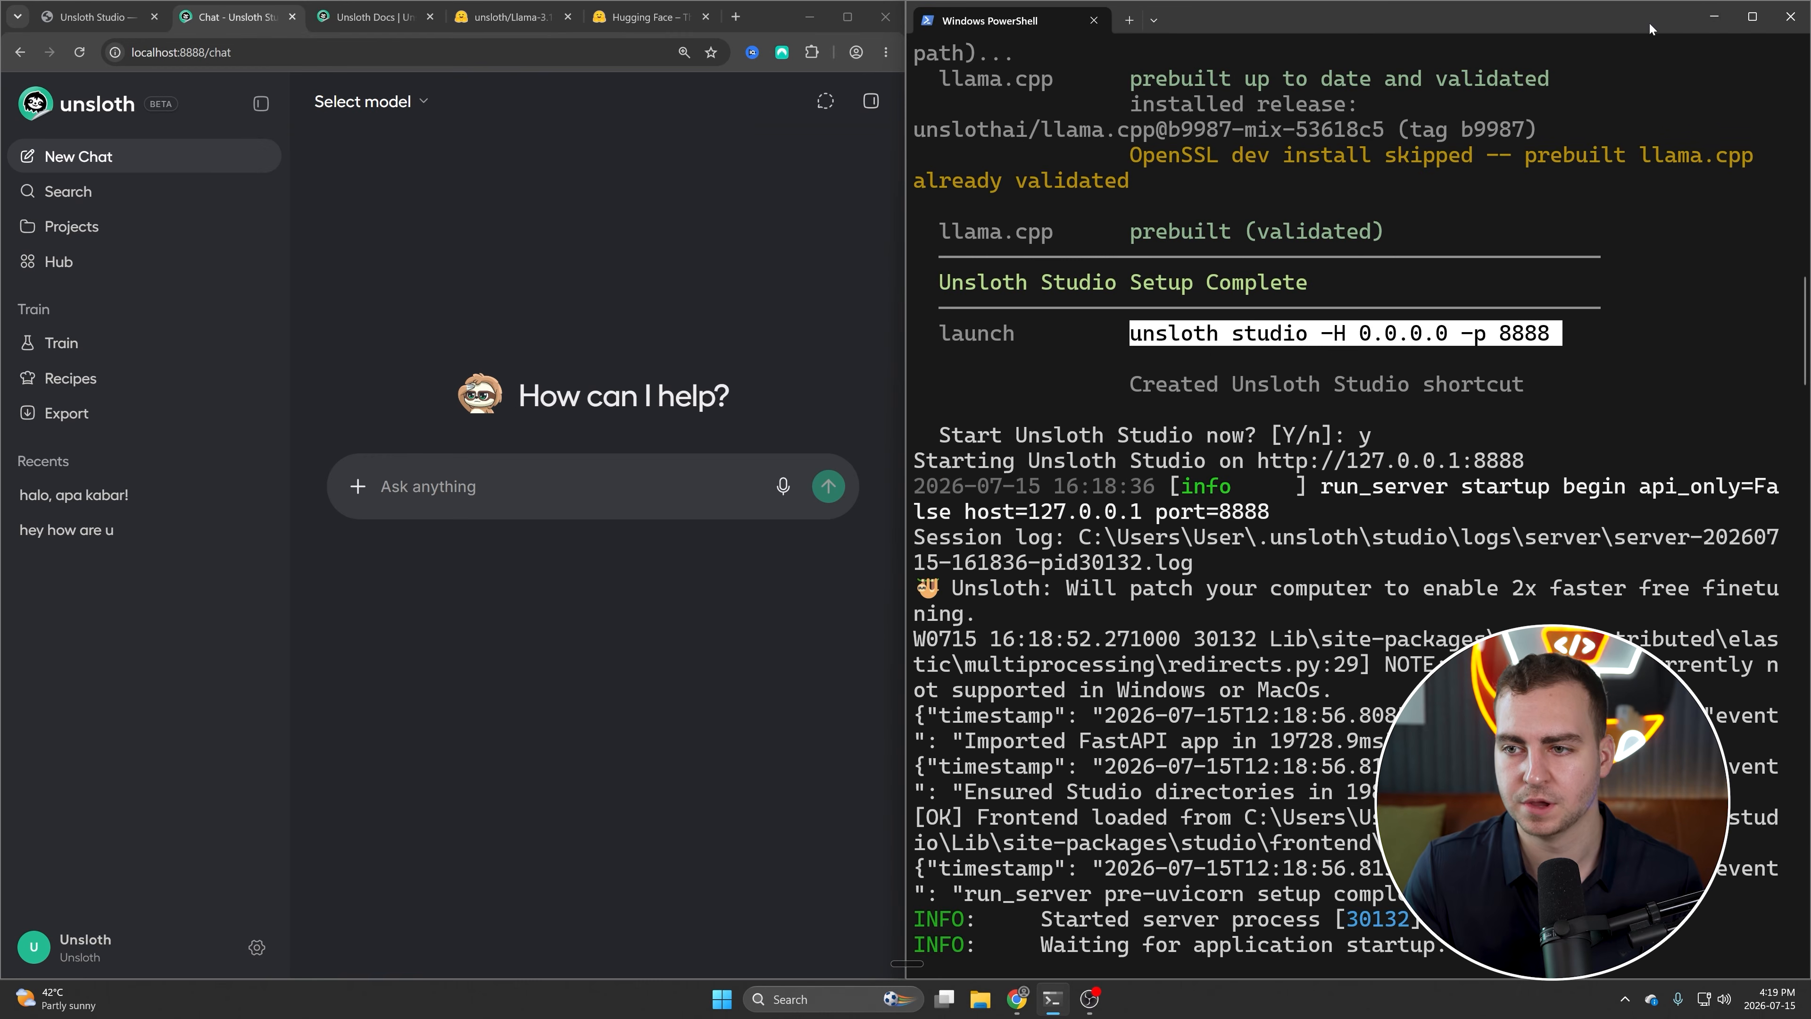
click(1714, 16)
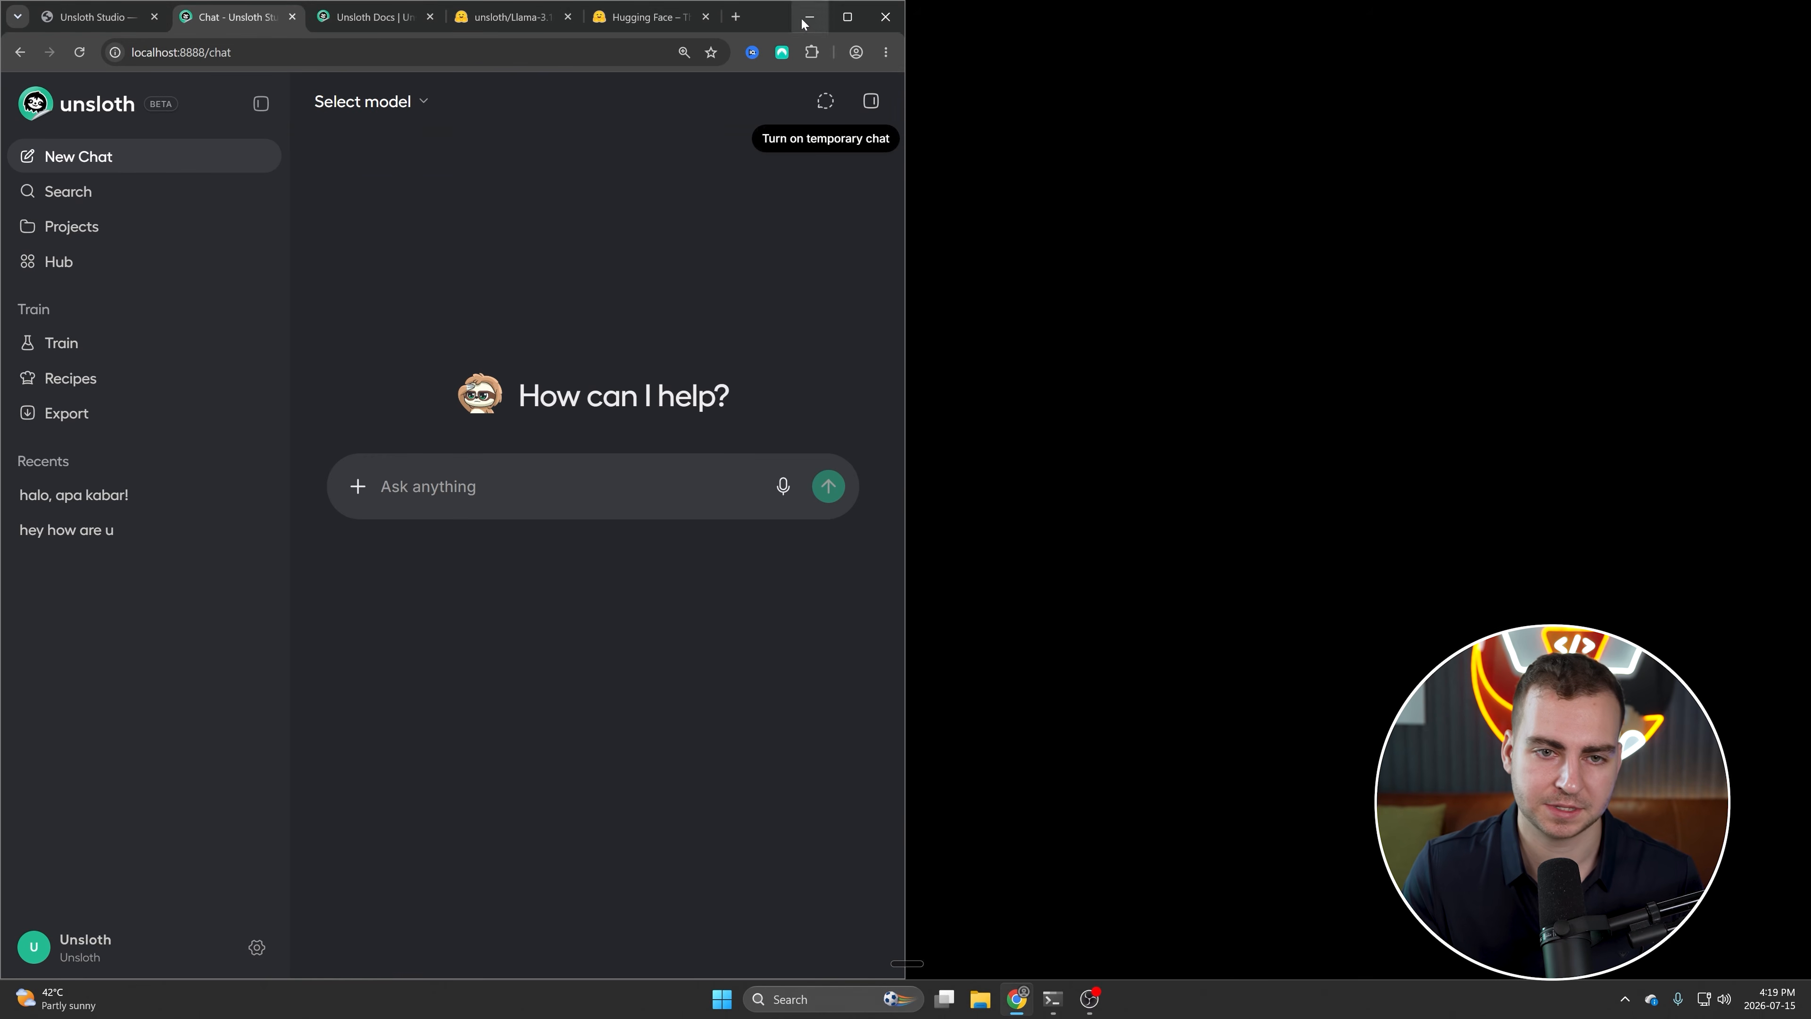
double_click(788, 21)
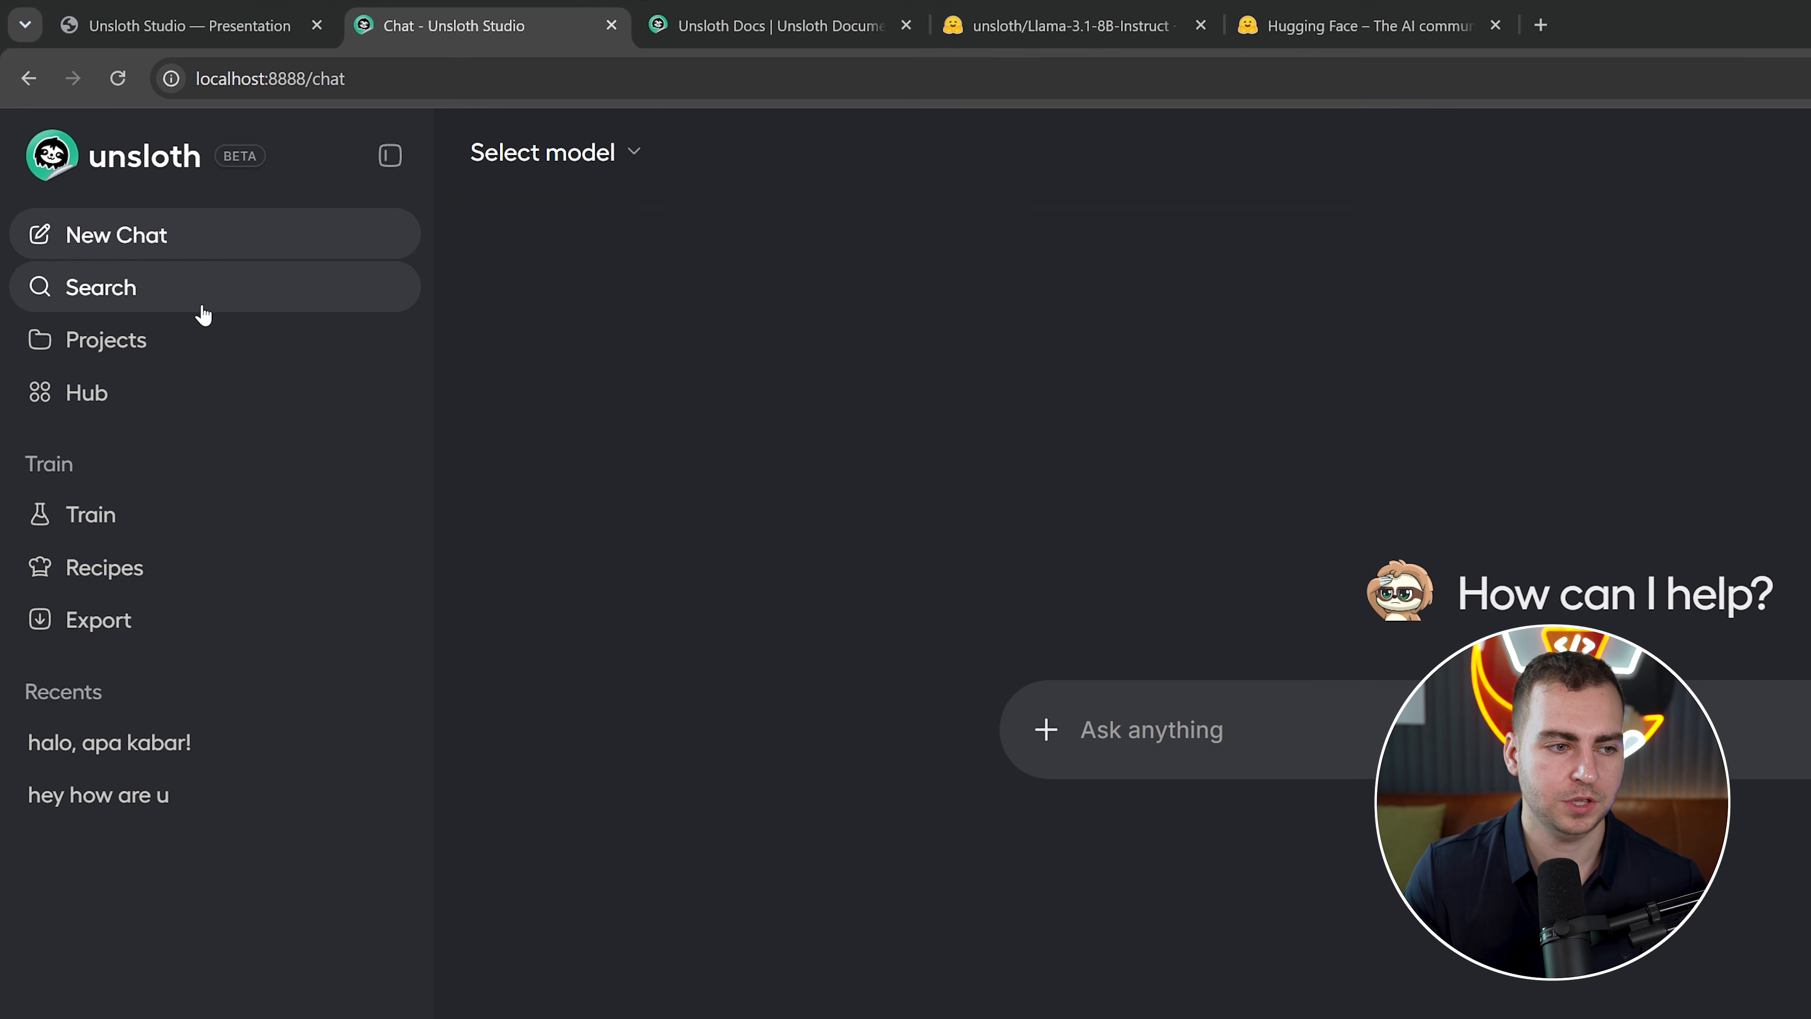
Check the chat's model selector and the Hub page, and start a new chat
click(605, 154)
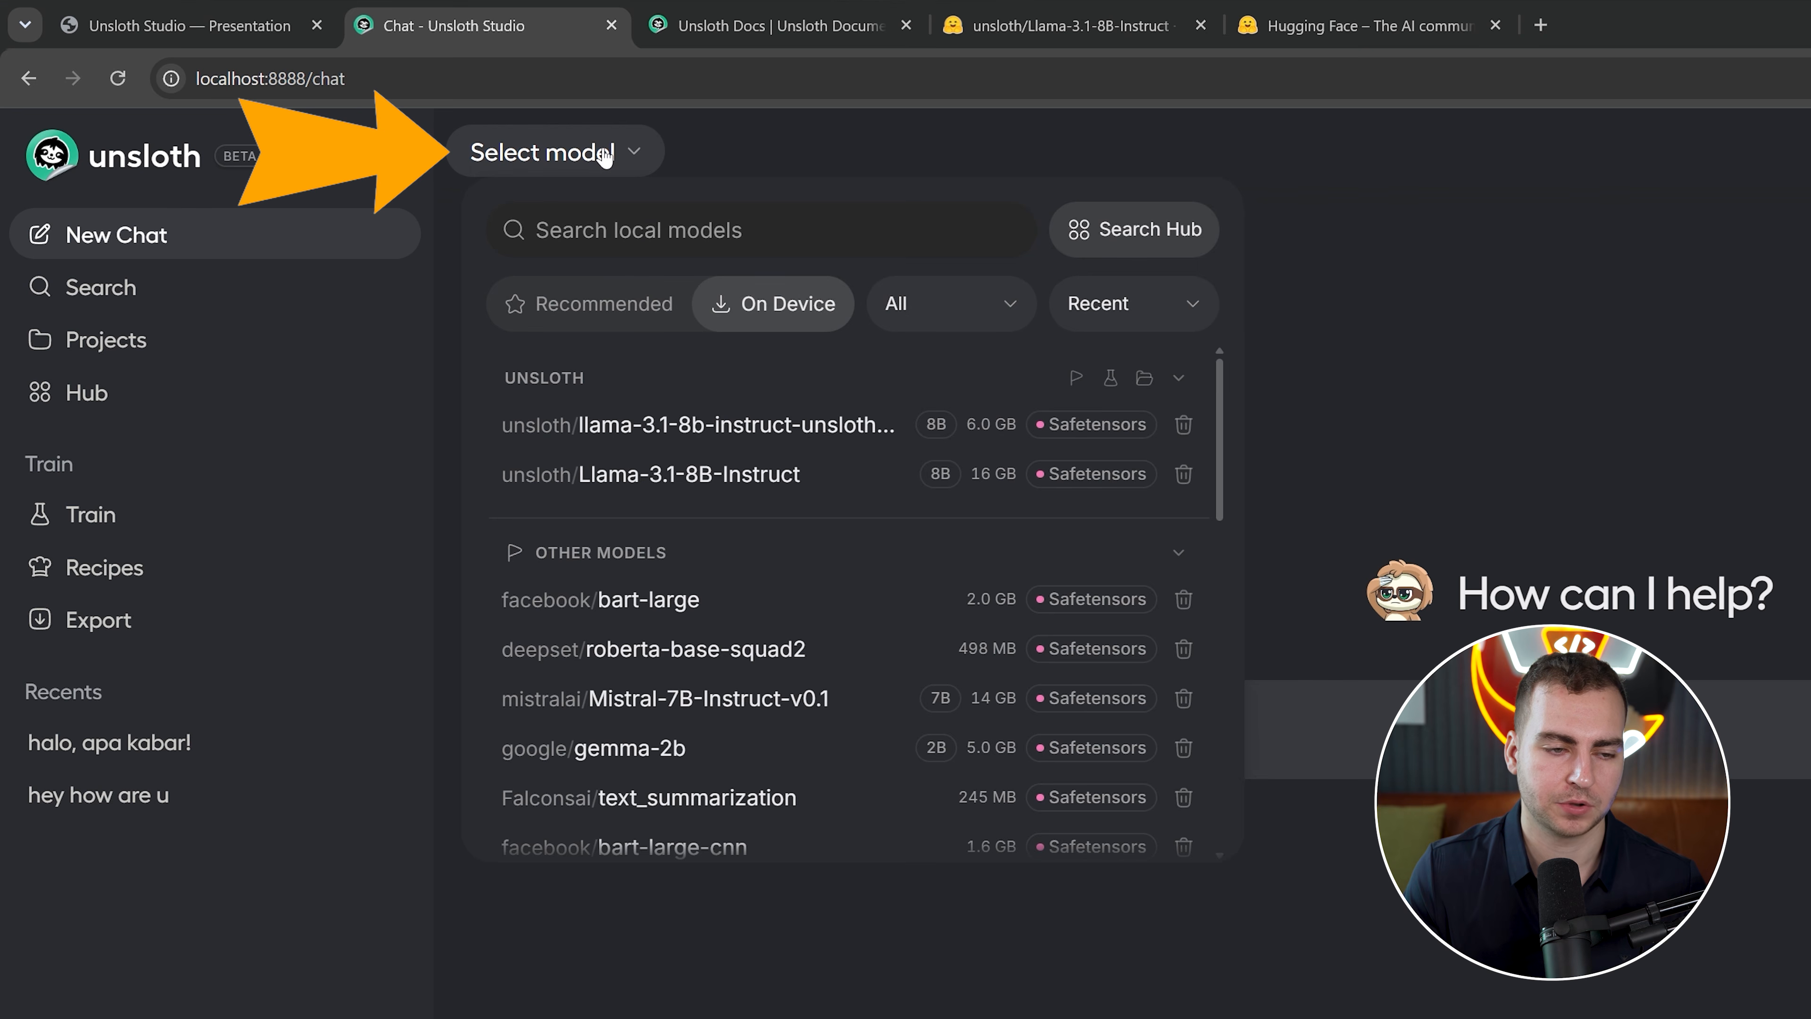
click(605, 154)
click(141, 394)
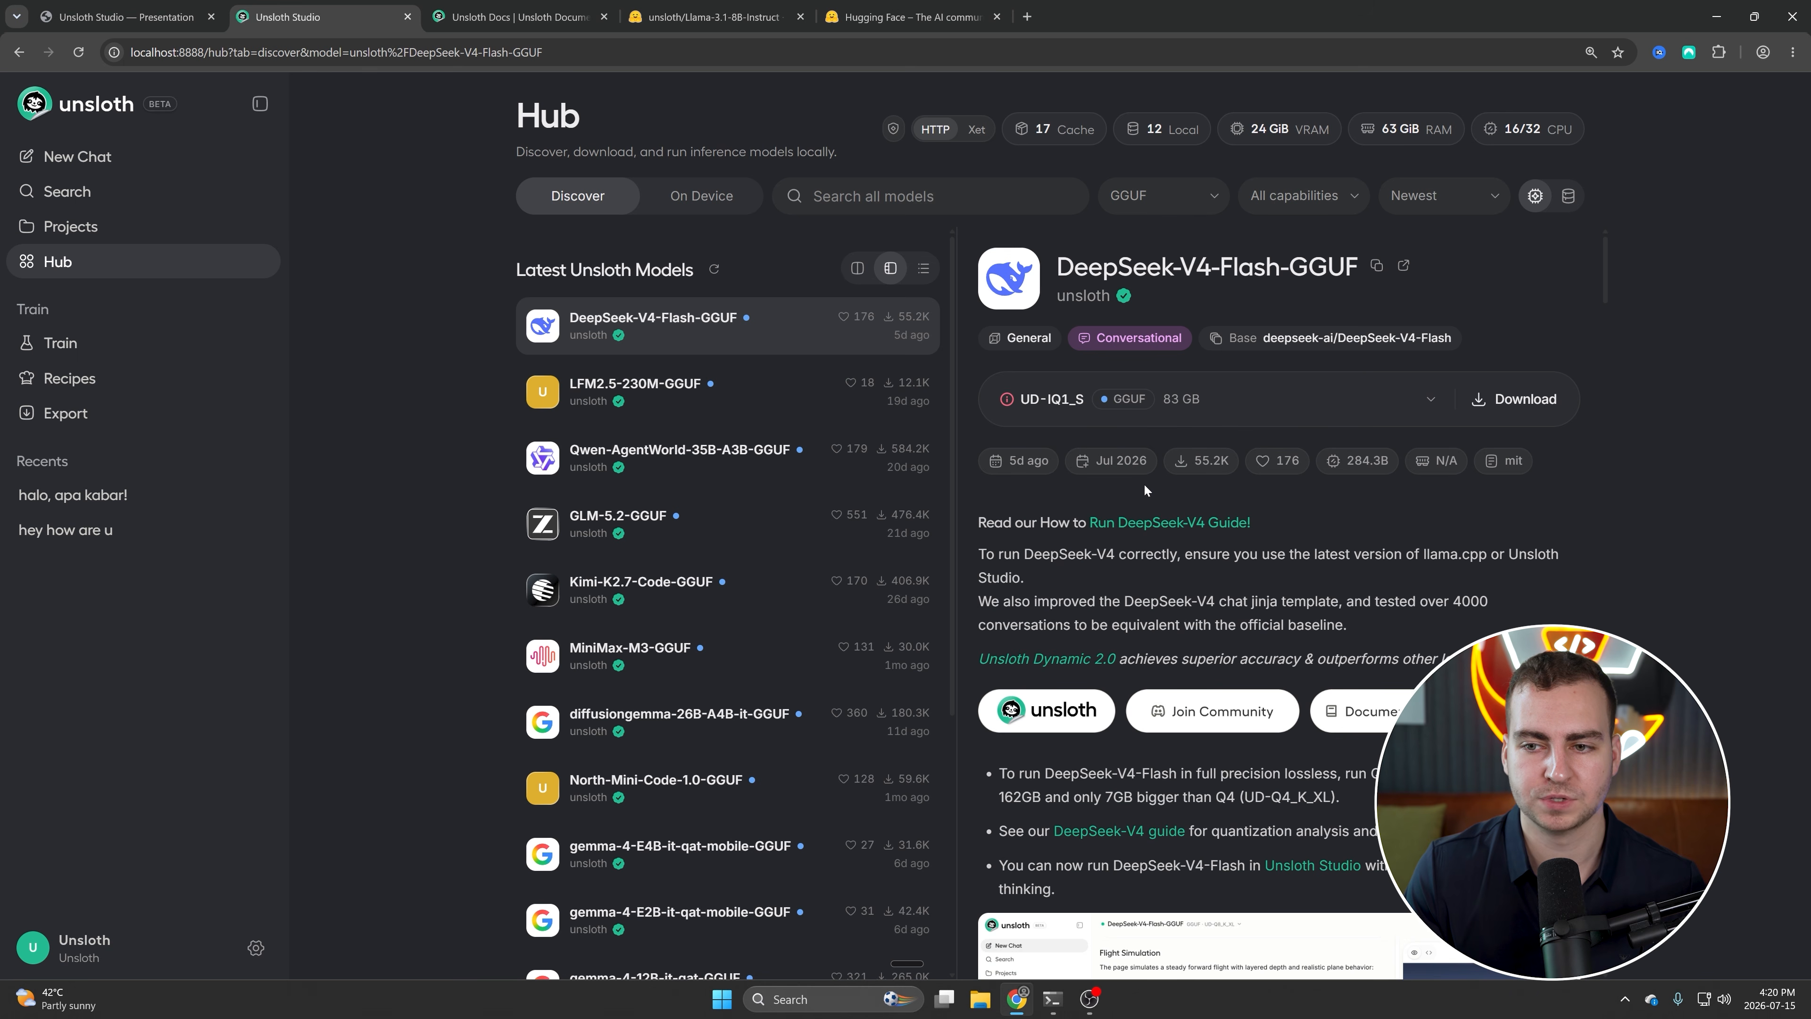
click(171, 160)
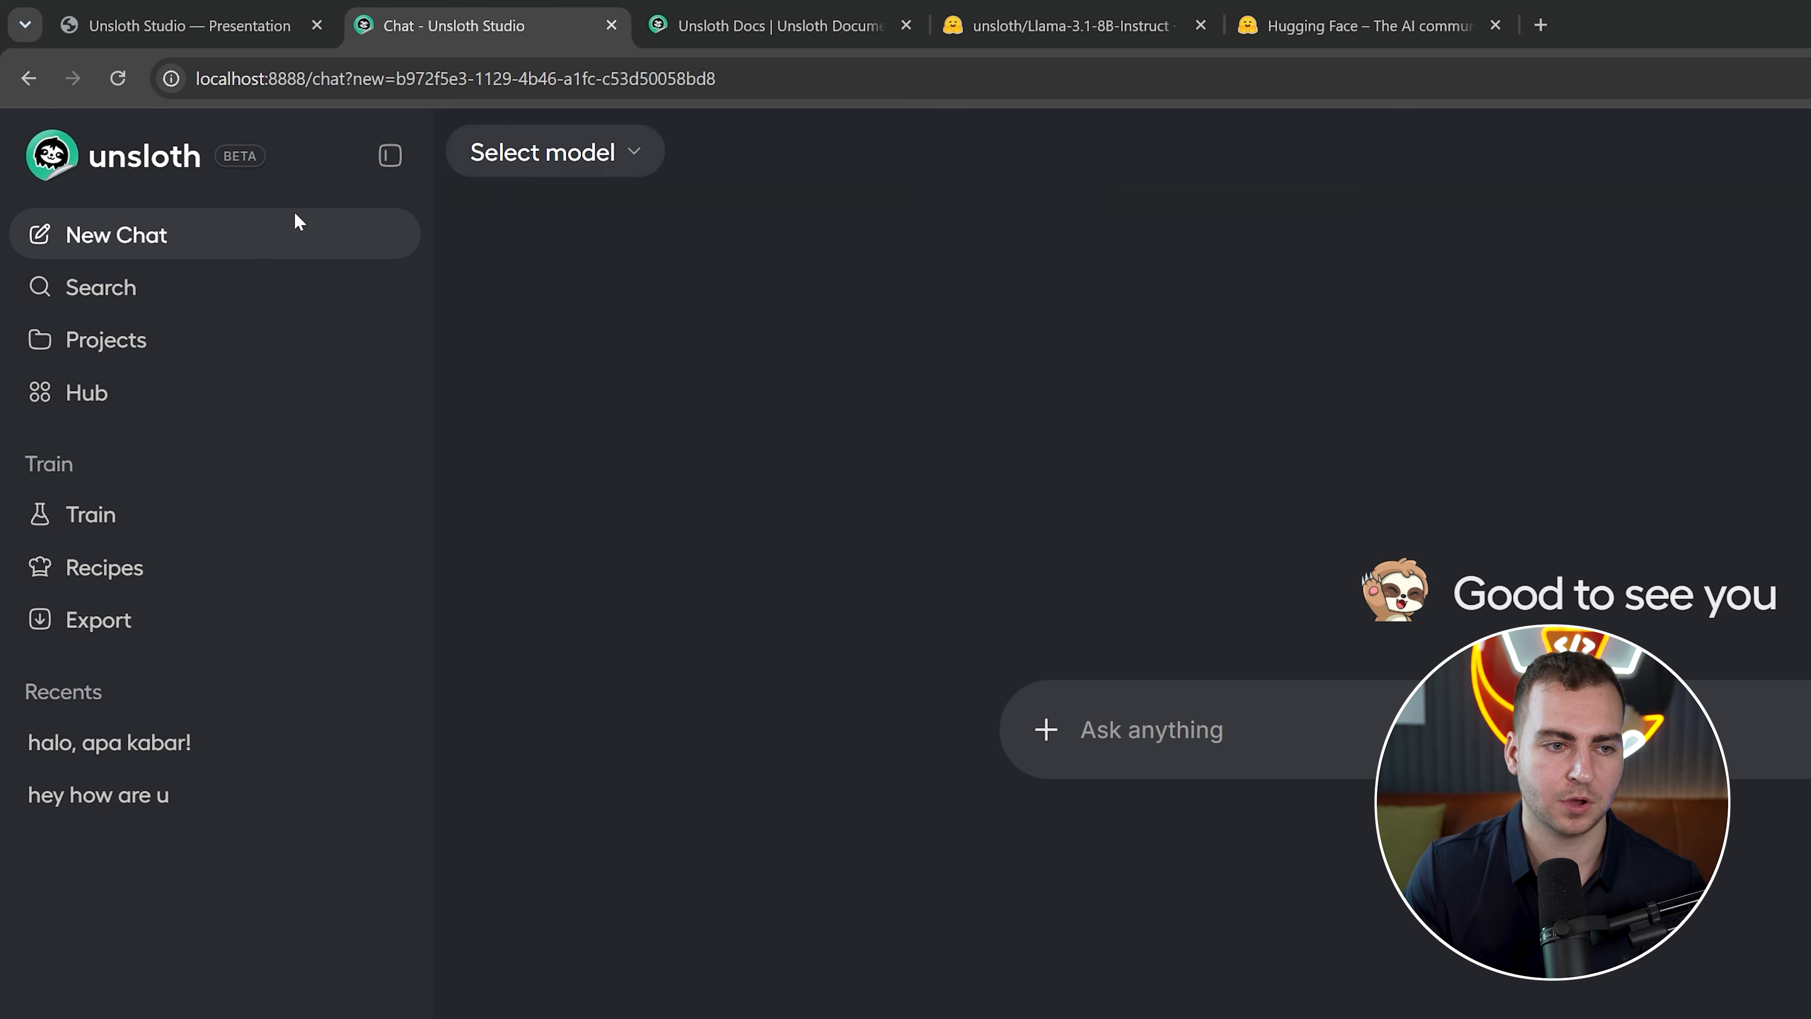
Examine the on-device models and their Safetensors, LoRA and GGUF formats in the chat's model selector, close it and open the Hub
click(627, 152)
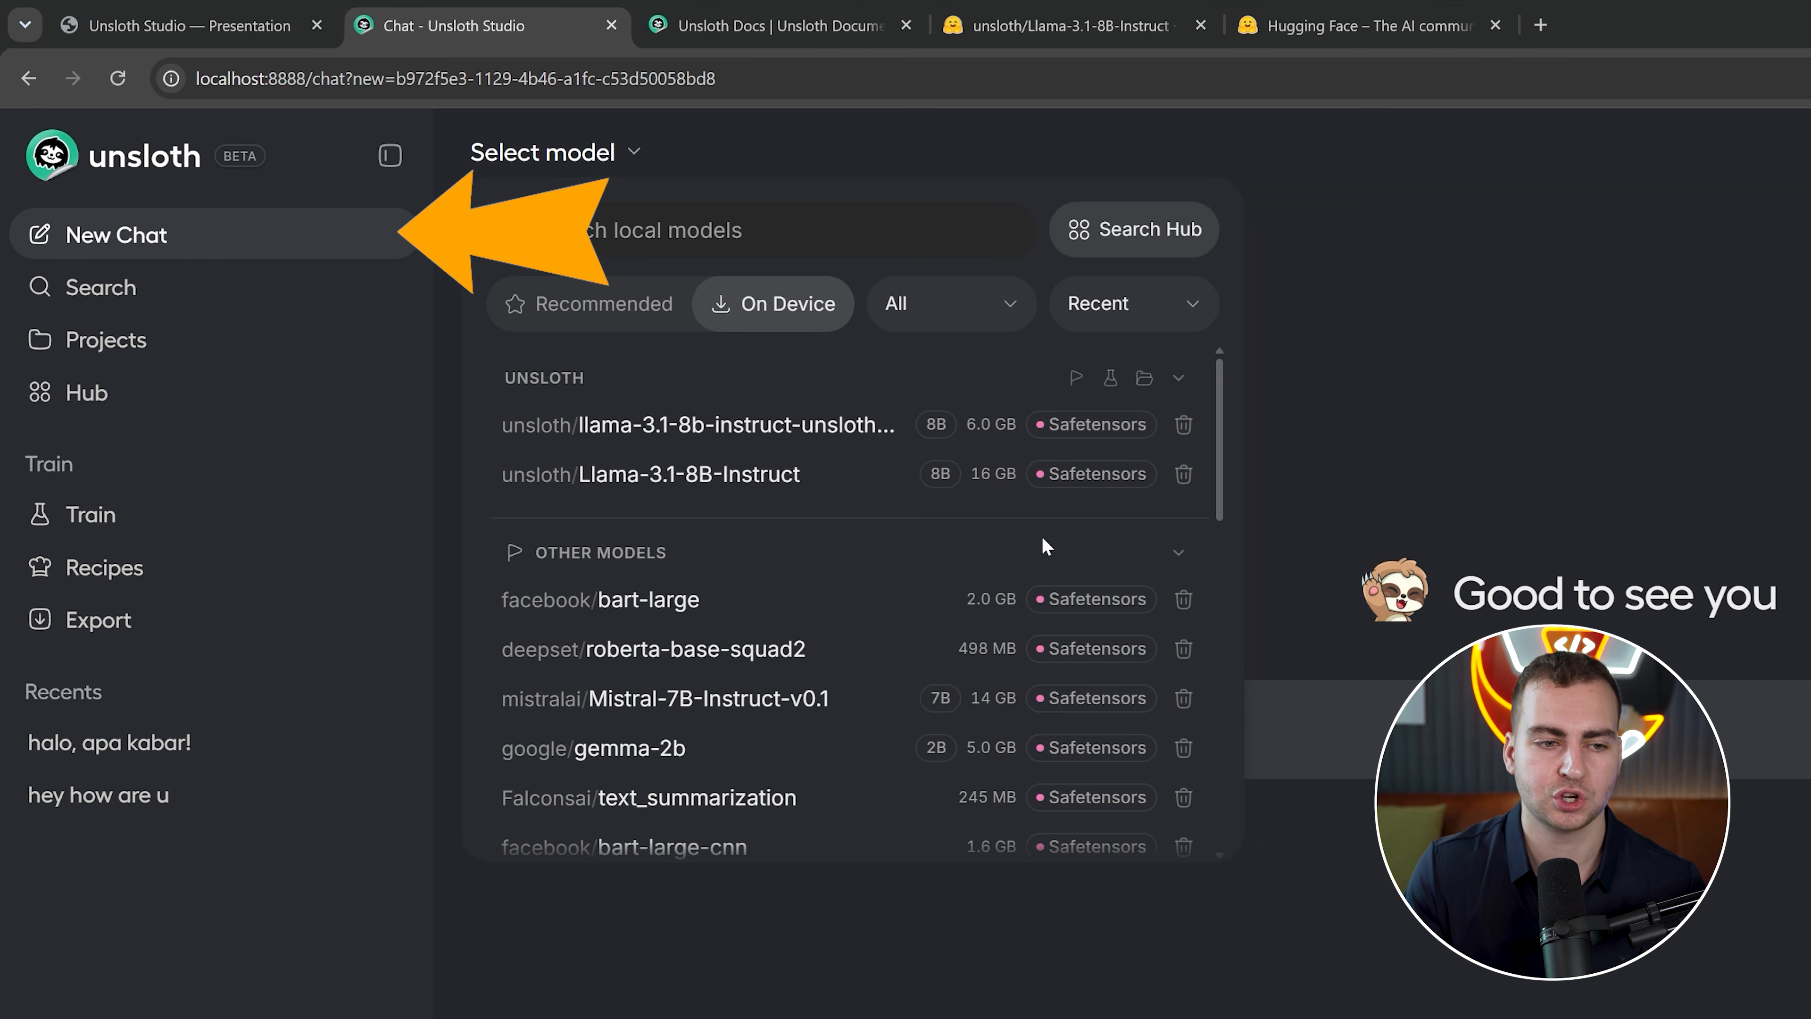
scroll(942, 515, down, 10)
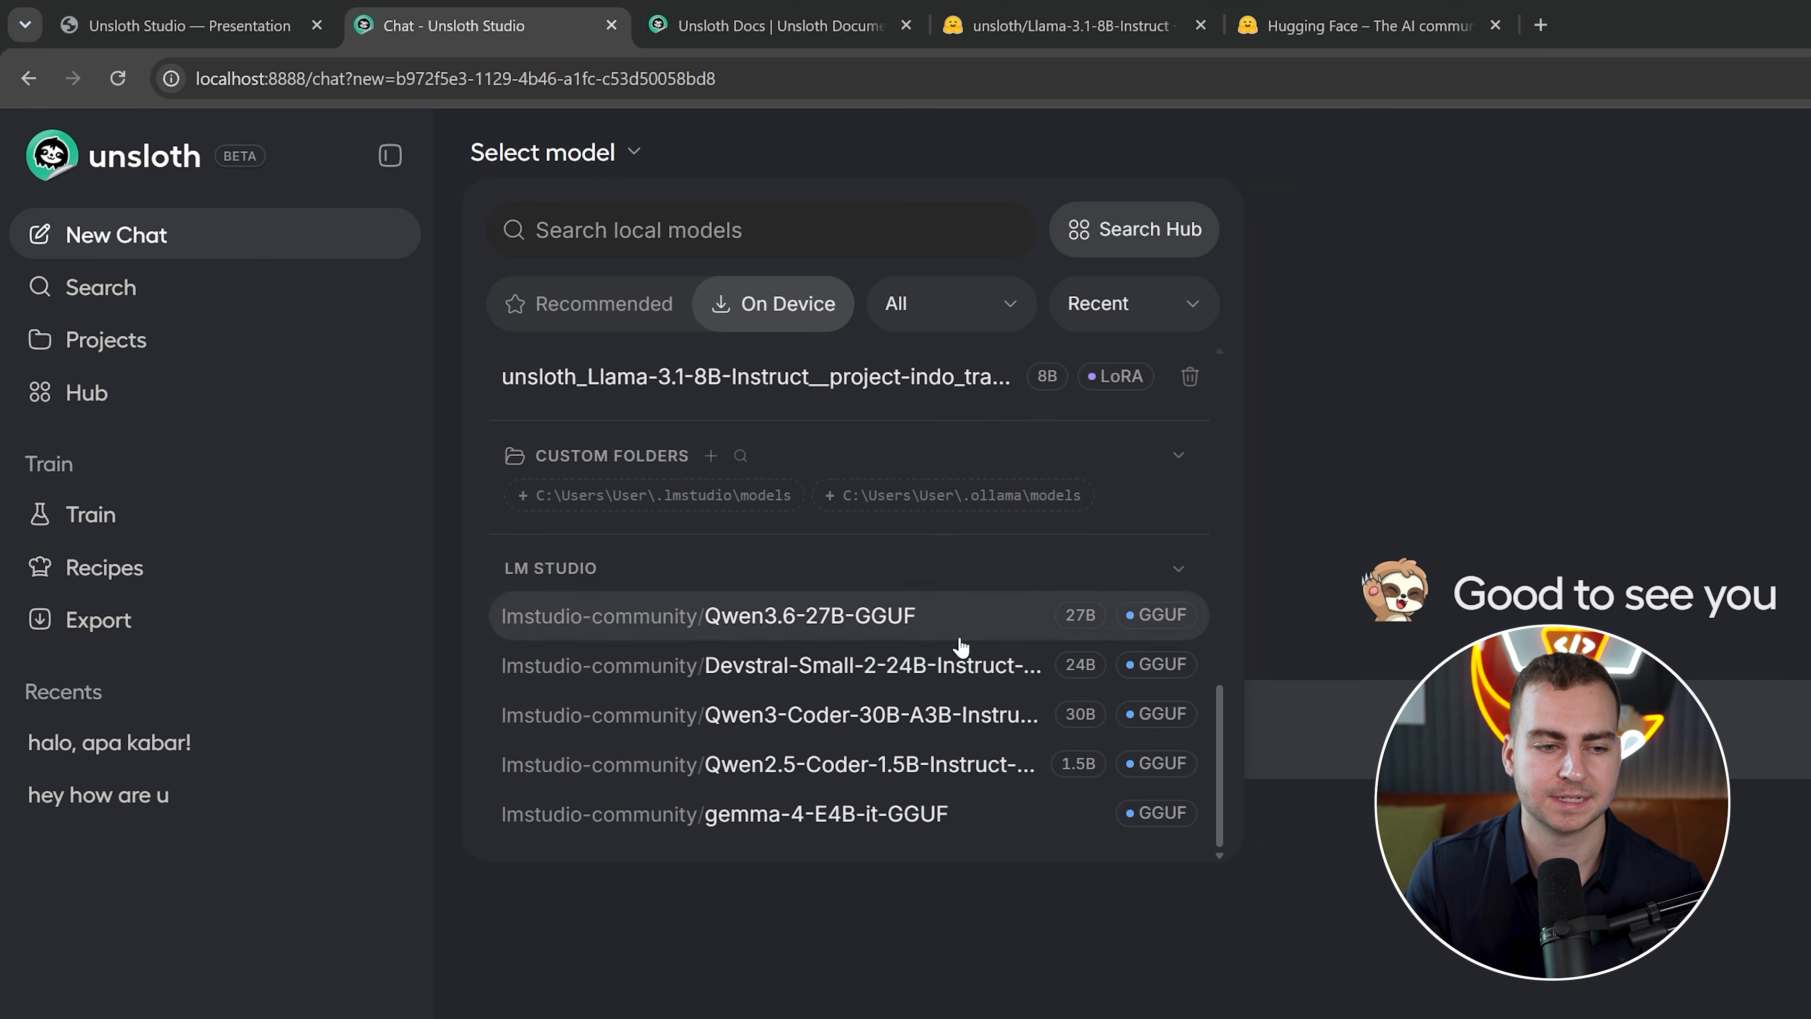
scroll(949, 584, up, 10)
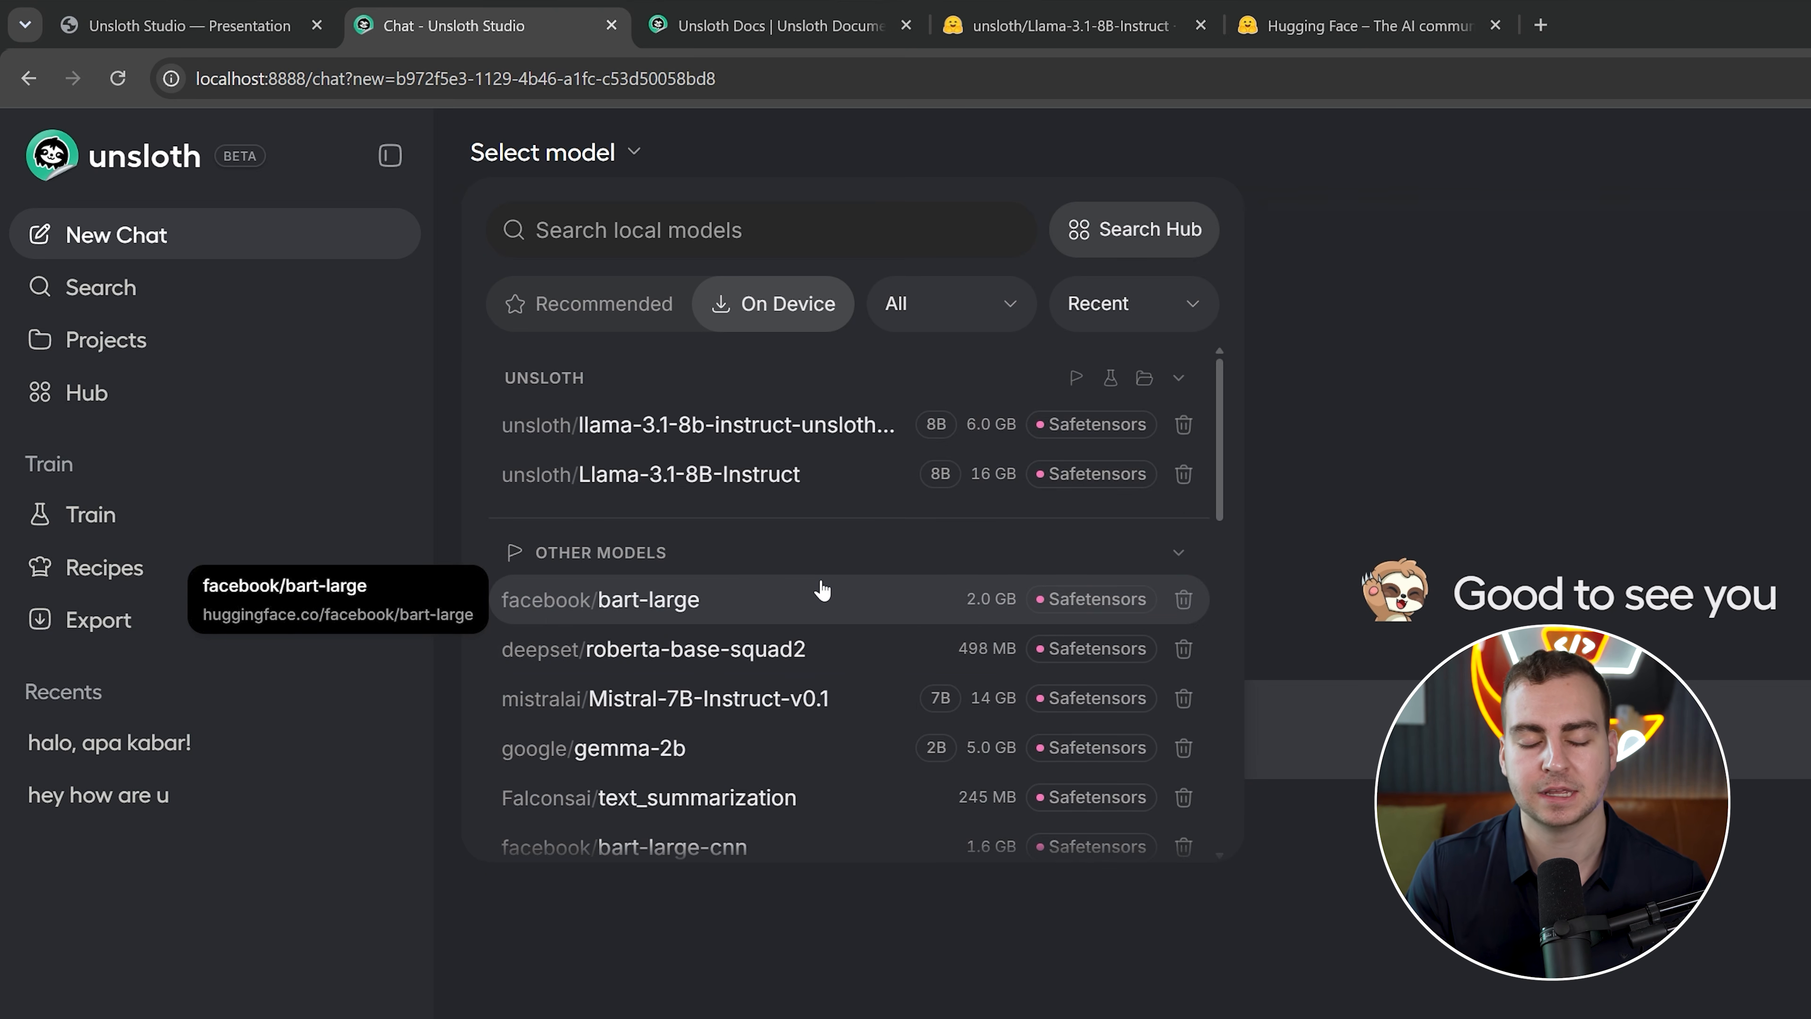
scroll(822, 588, down, 10)
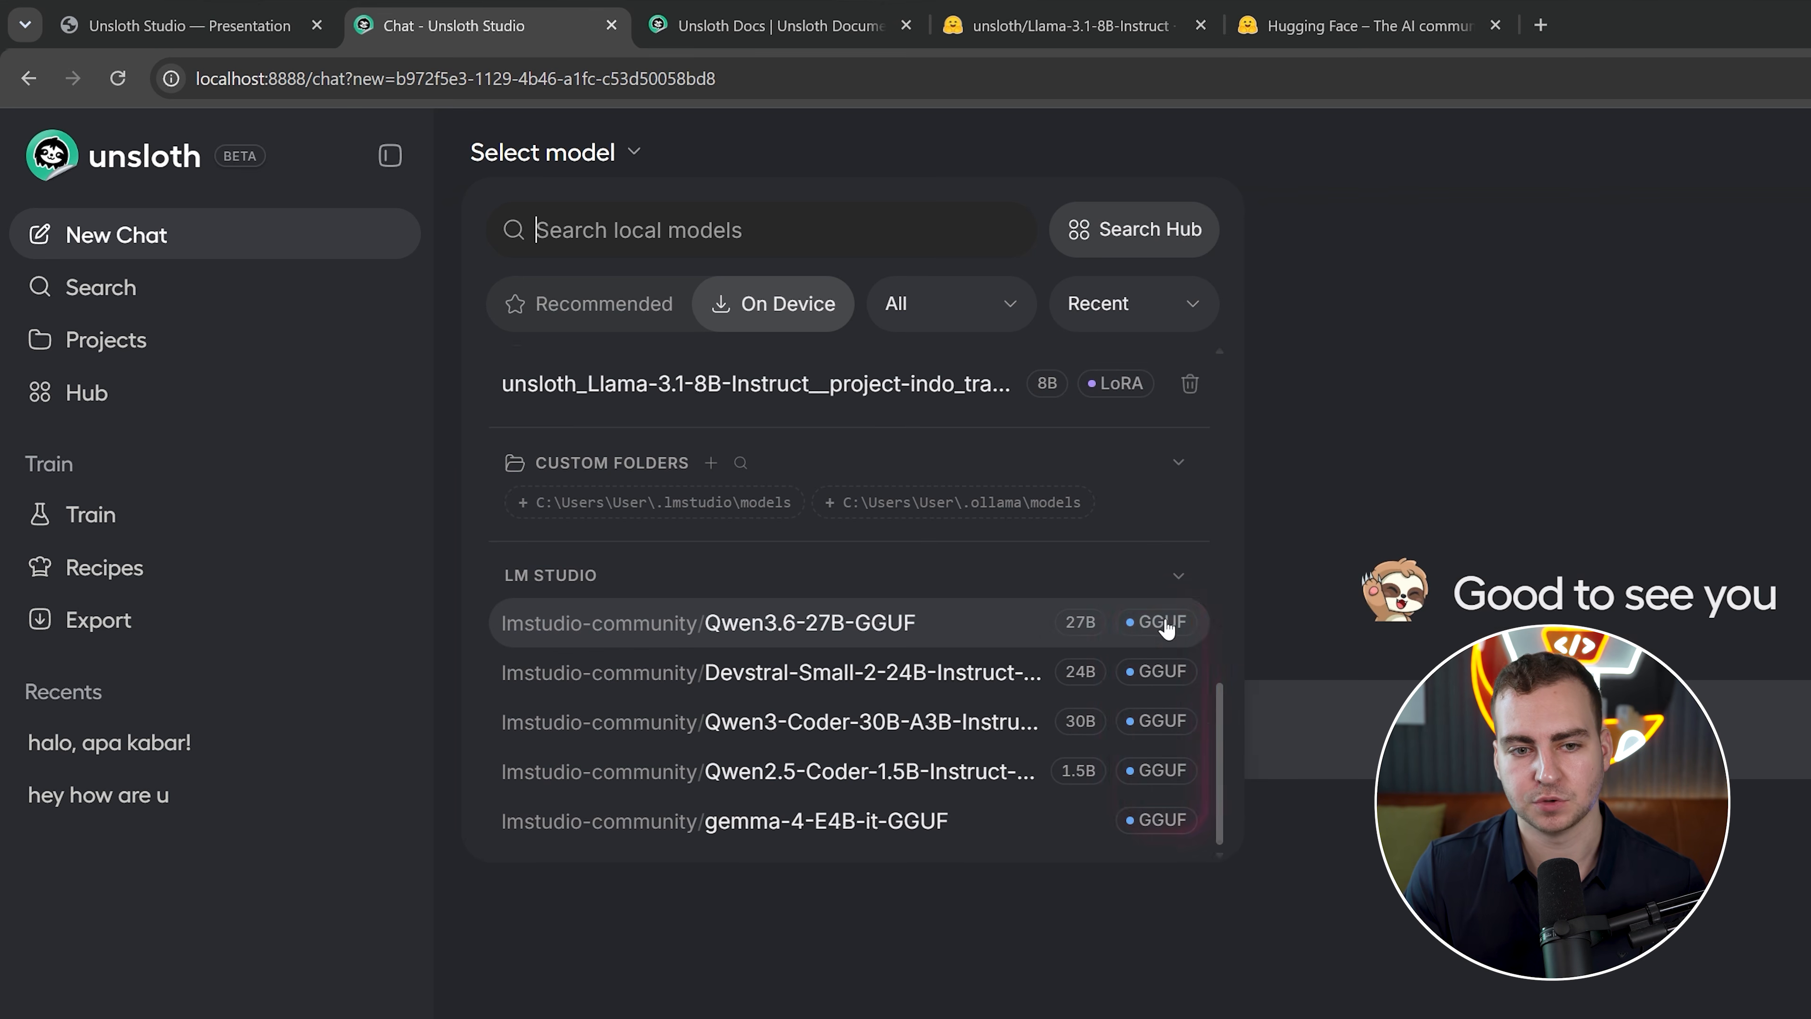
scroll(1169, 627, up, 10)
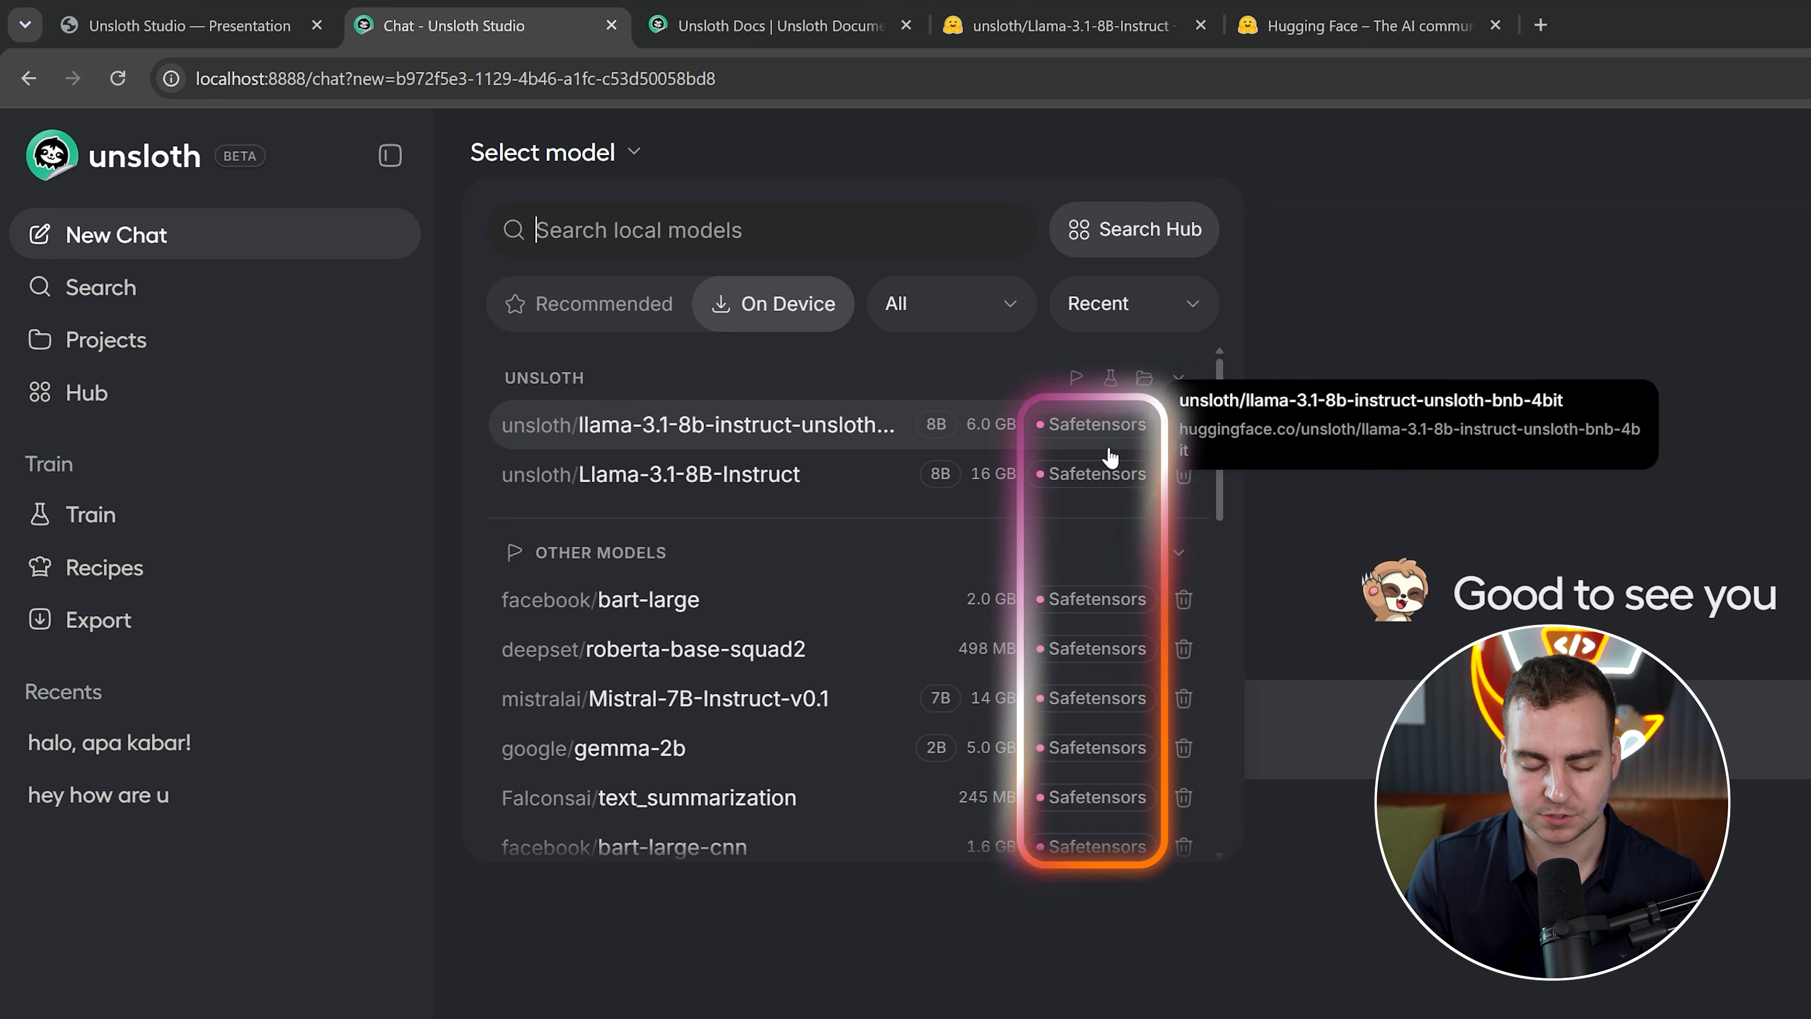
scroll(1070, 514, down, 10)
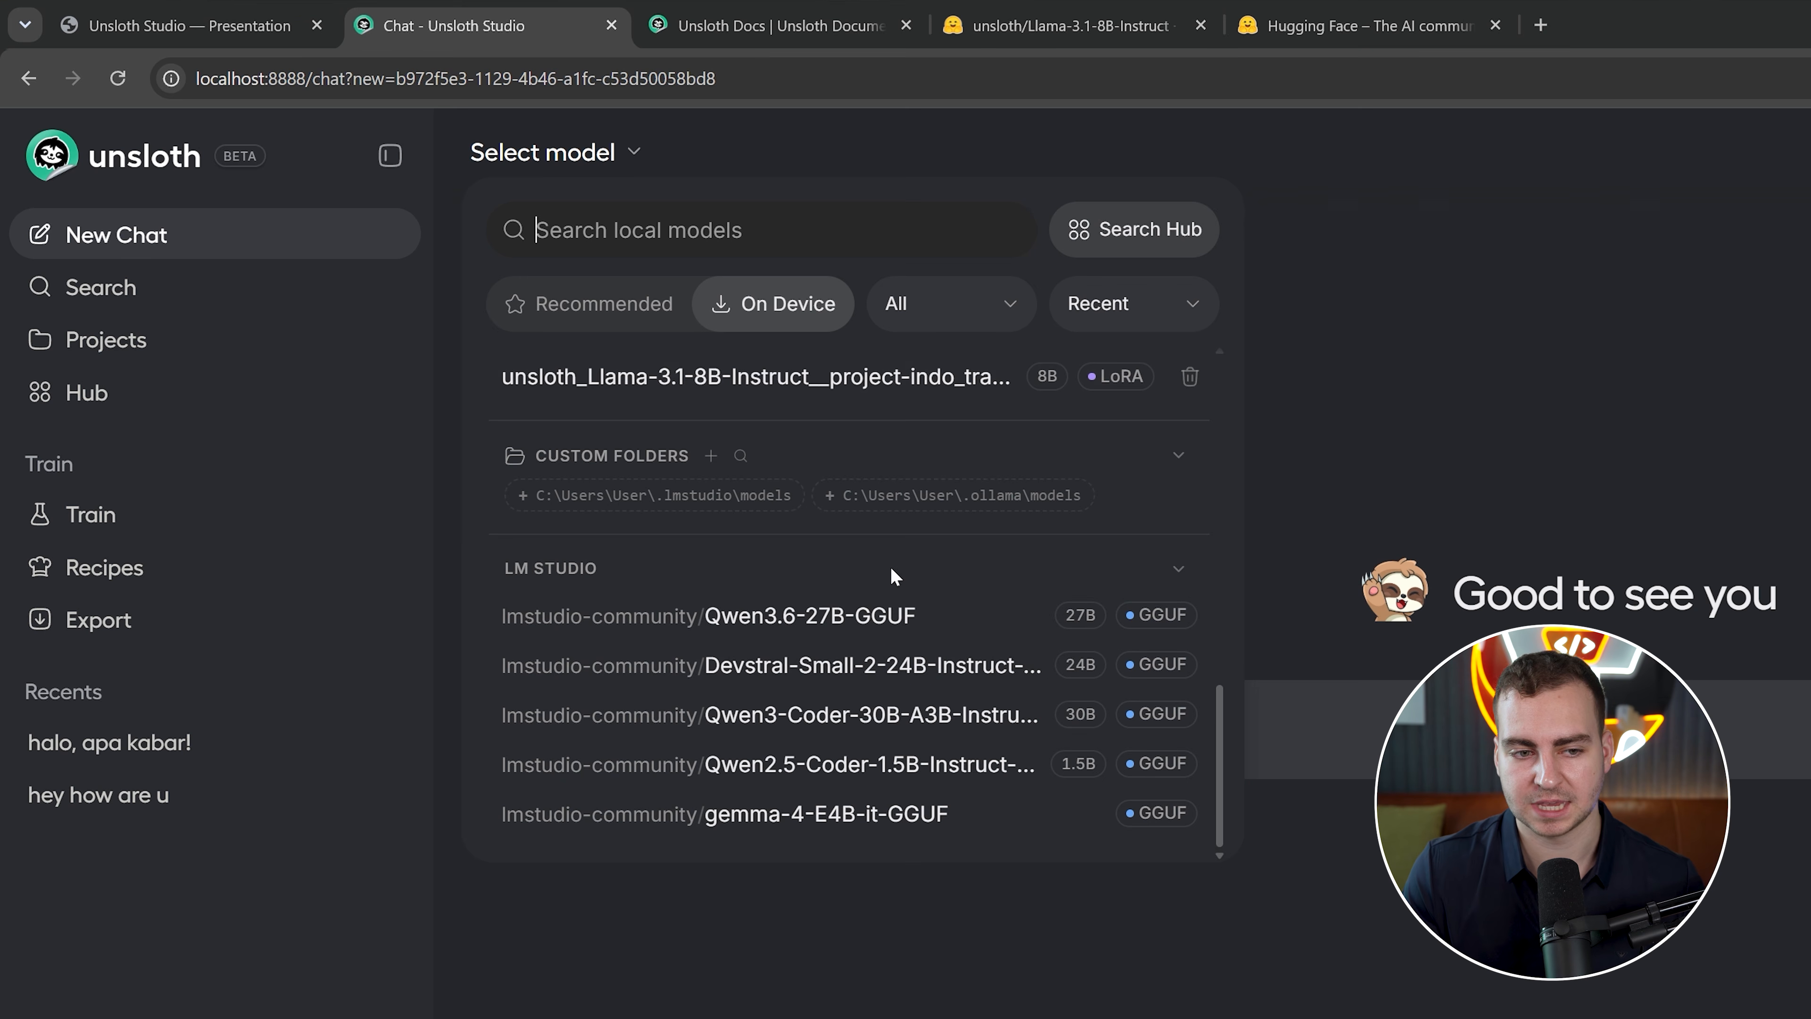
scroll(906, 613, down, 5)
key(Escape)
click(207, 385)
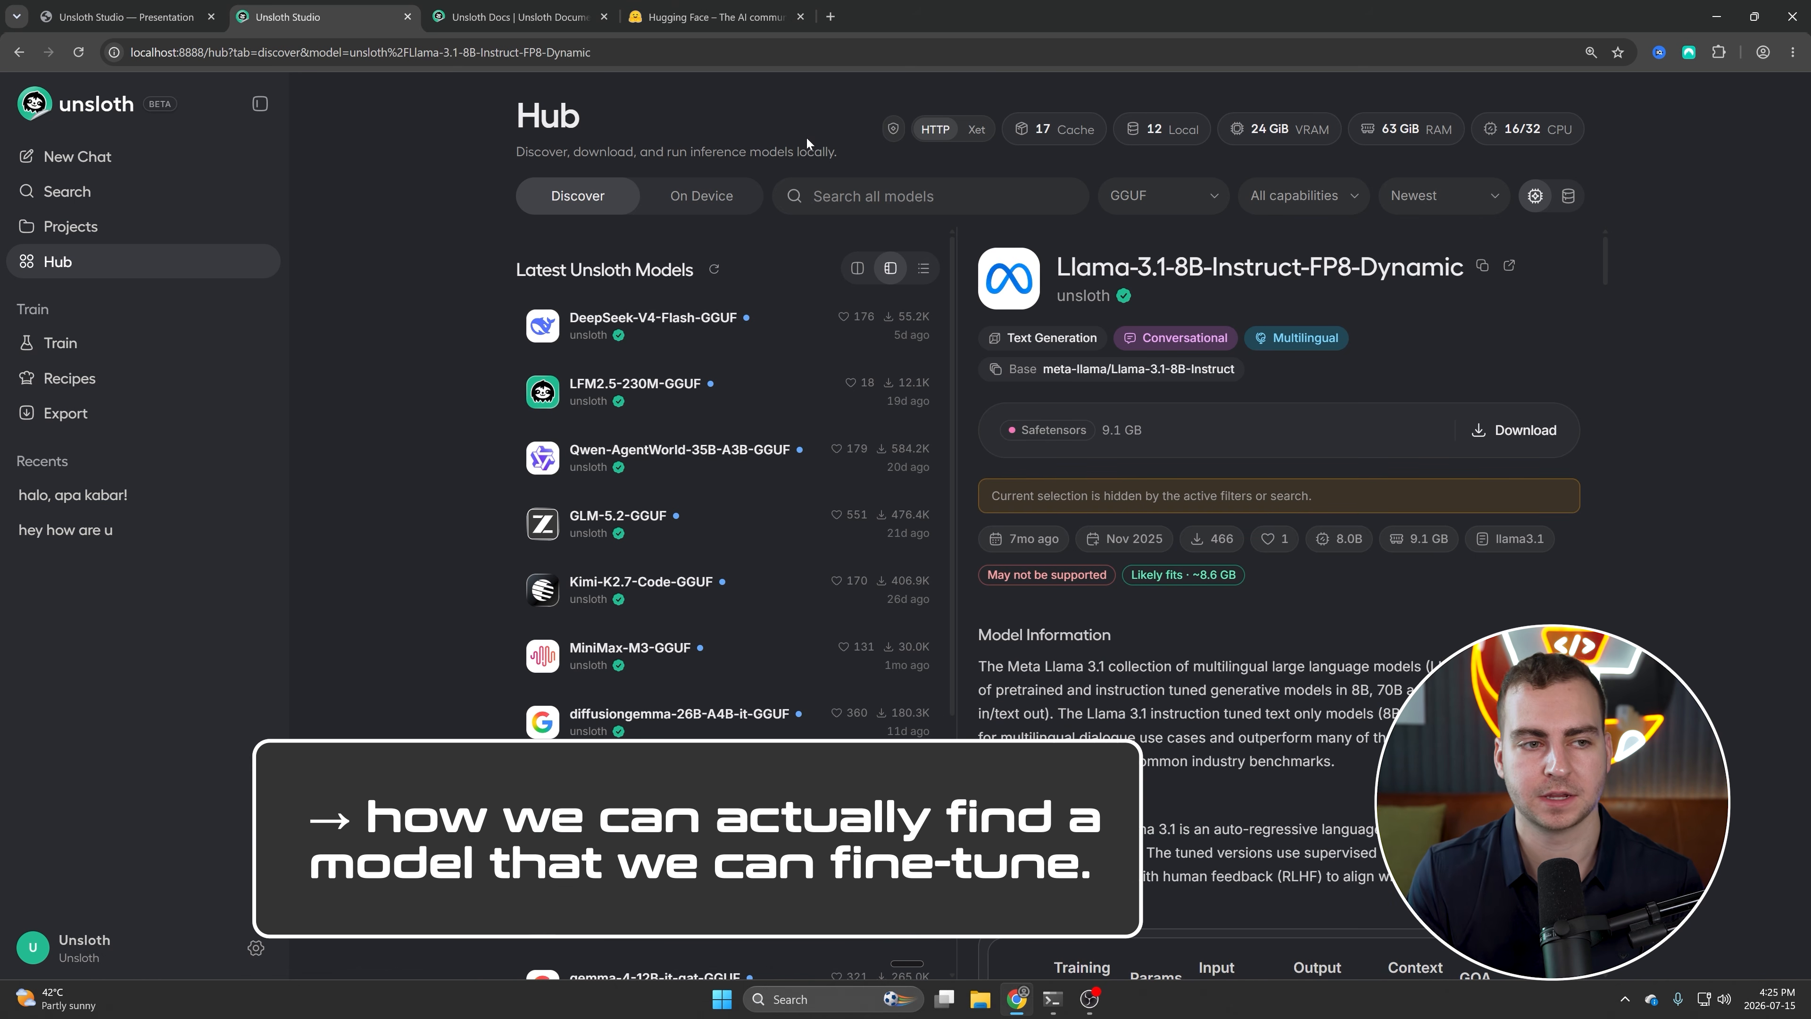
Review the "Match model size to VRAM" guidance in the presentation, marking the 3–4B, 7–8B and 12–14B lines
click(158, 12)
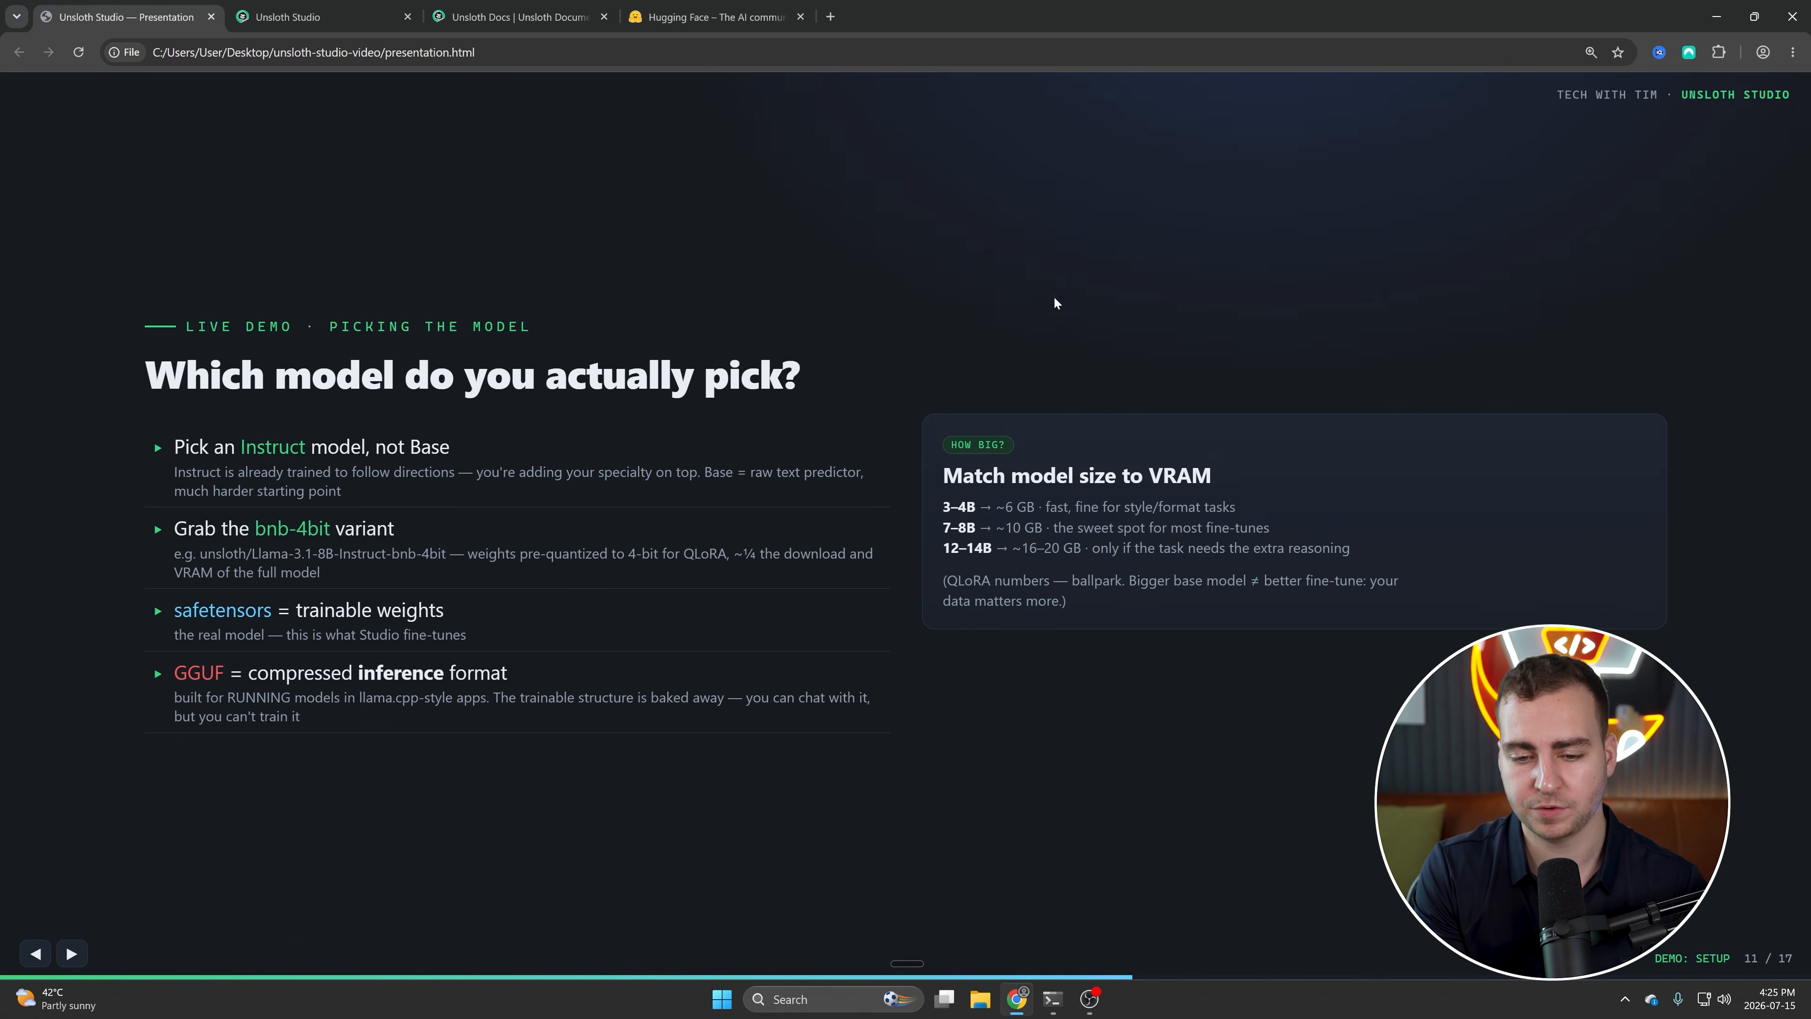
drag(942, 505, 957, 506)
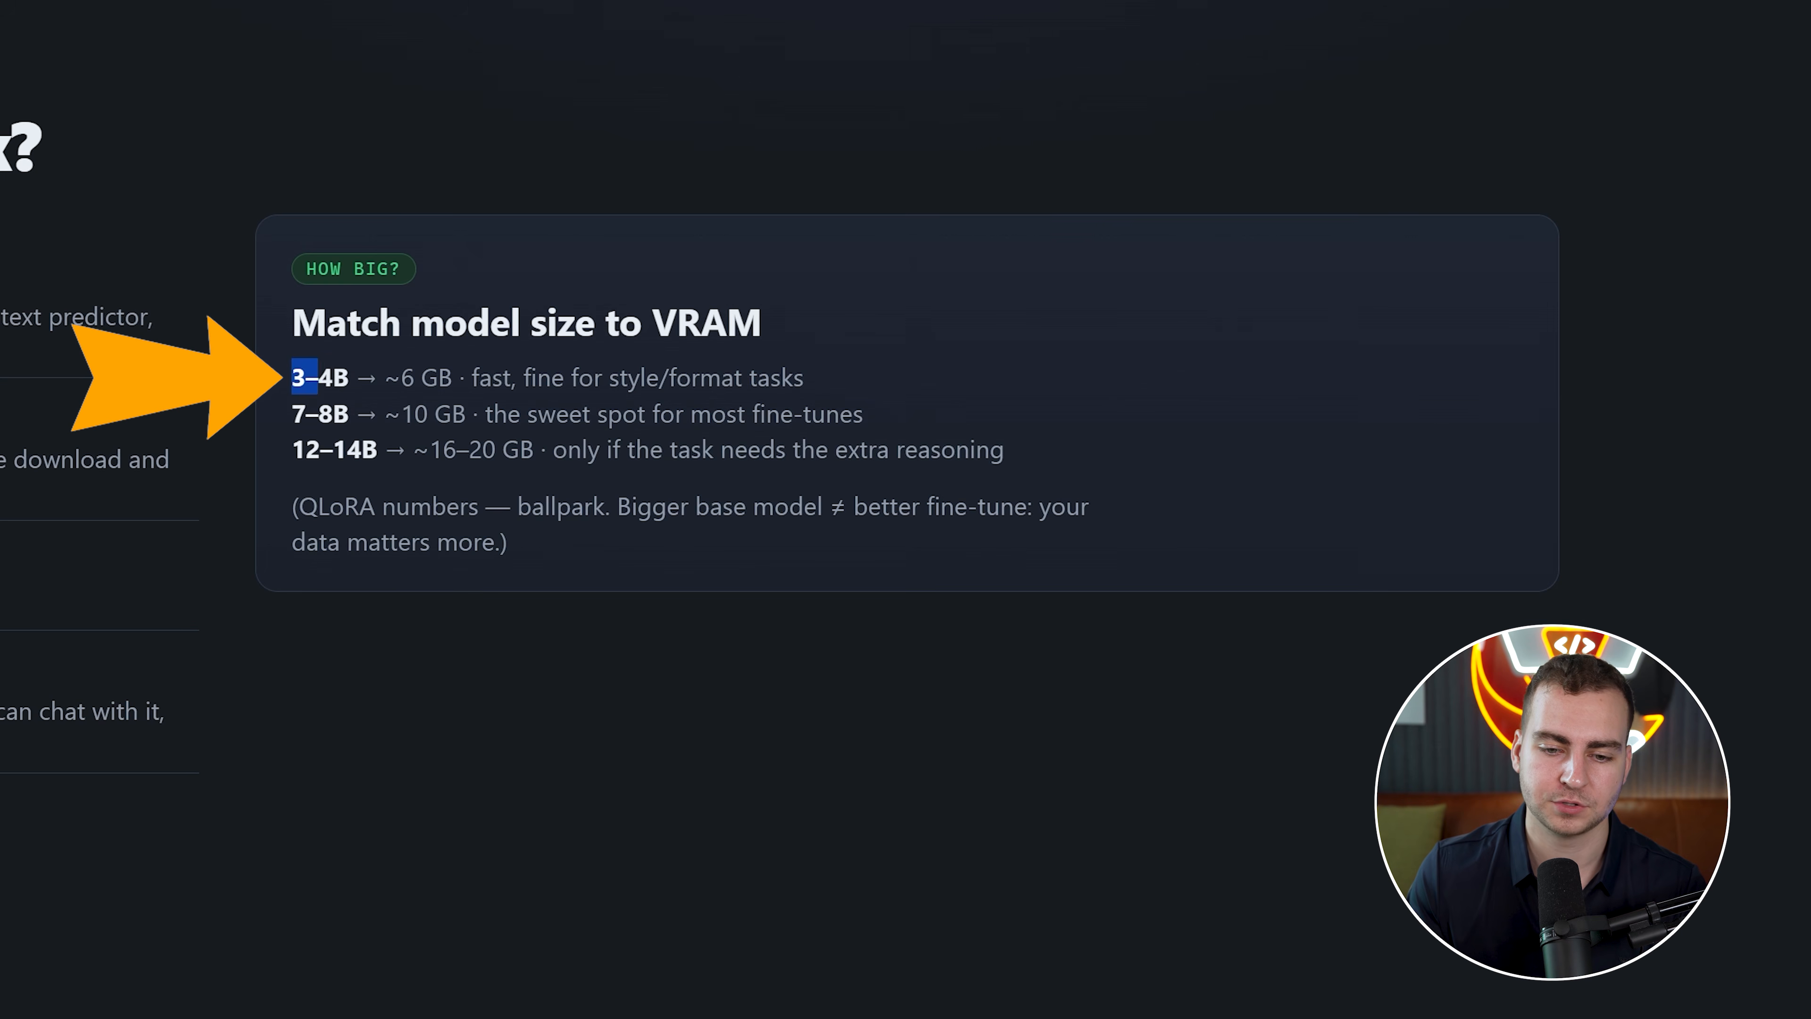
drag(318, 377, 466, 413)
drag(292, 414, 913, 412)
click(948, 412)
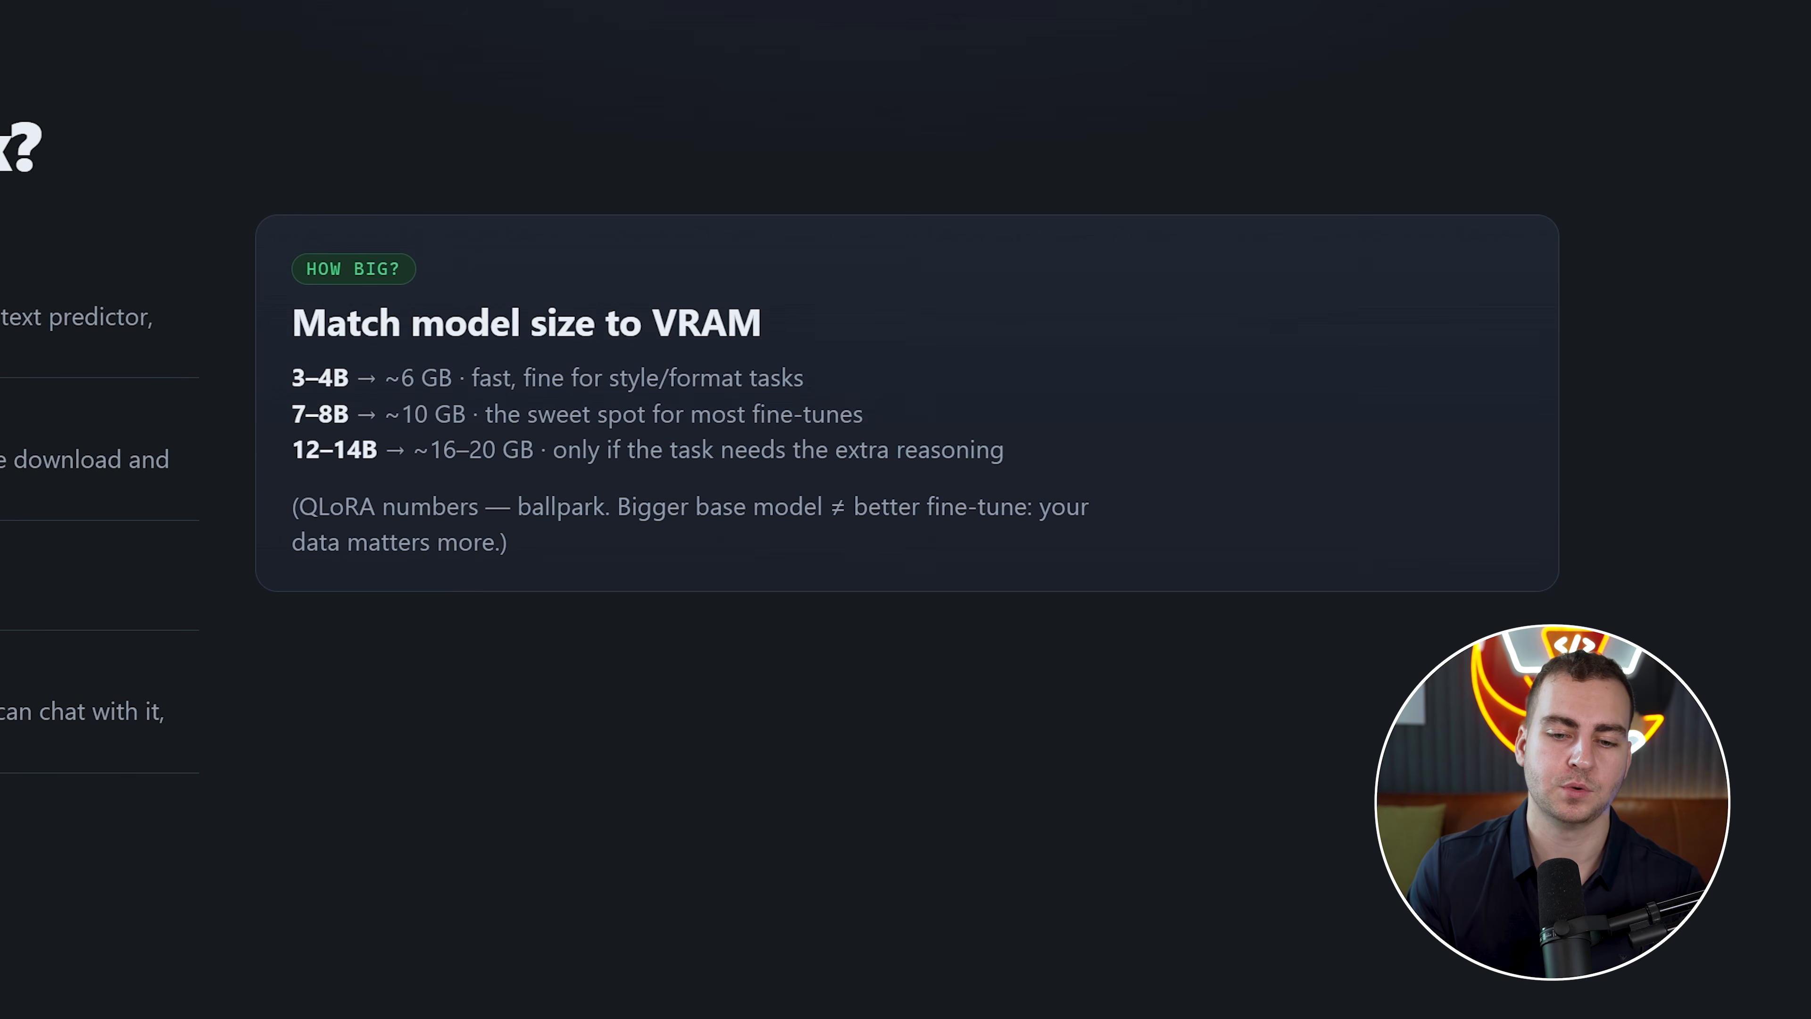
drag(293, 449, 384, 449)
click(384, 449)
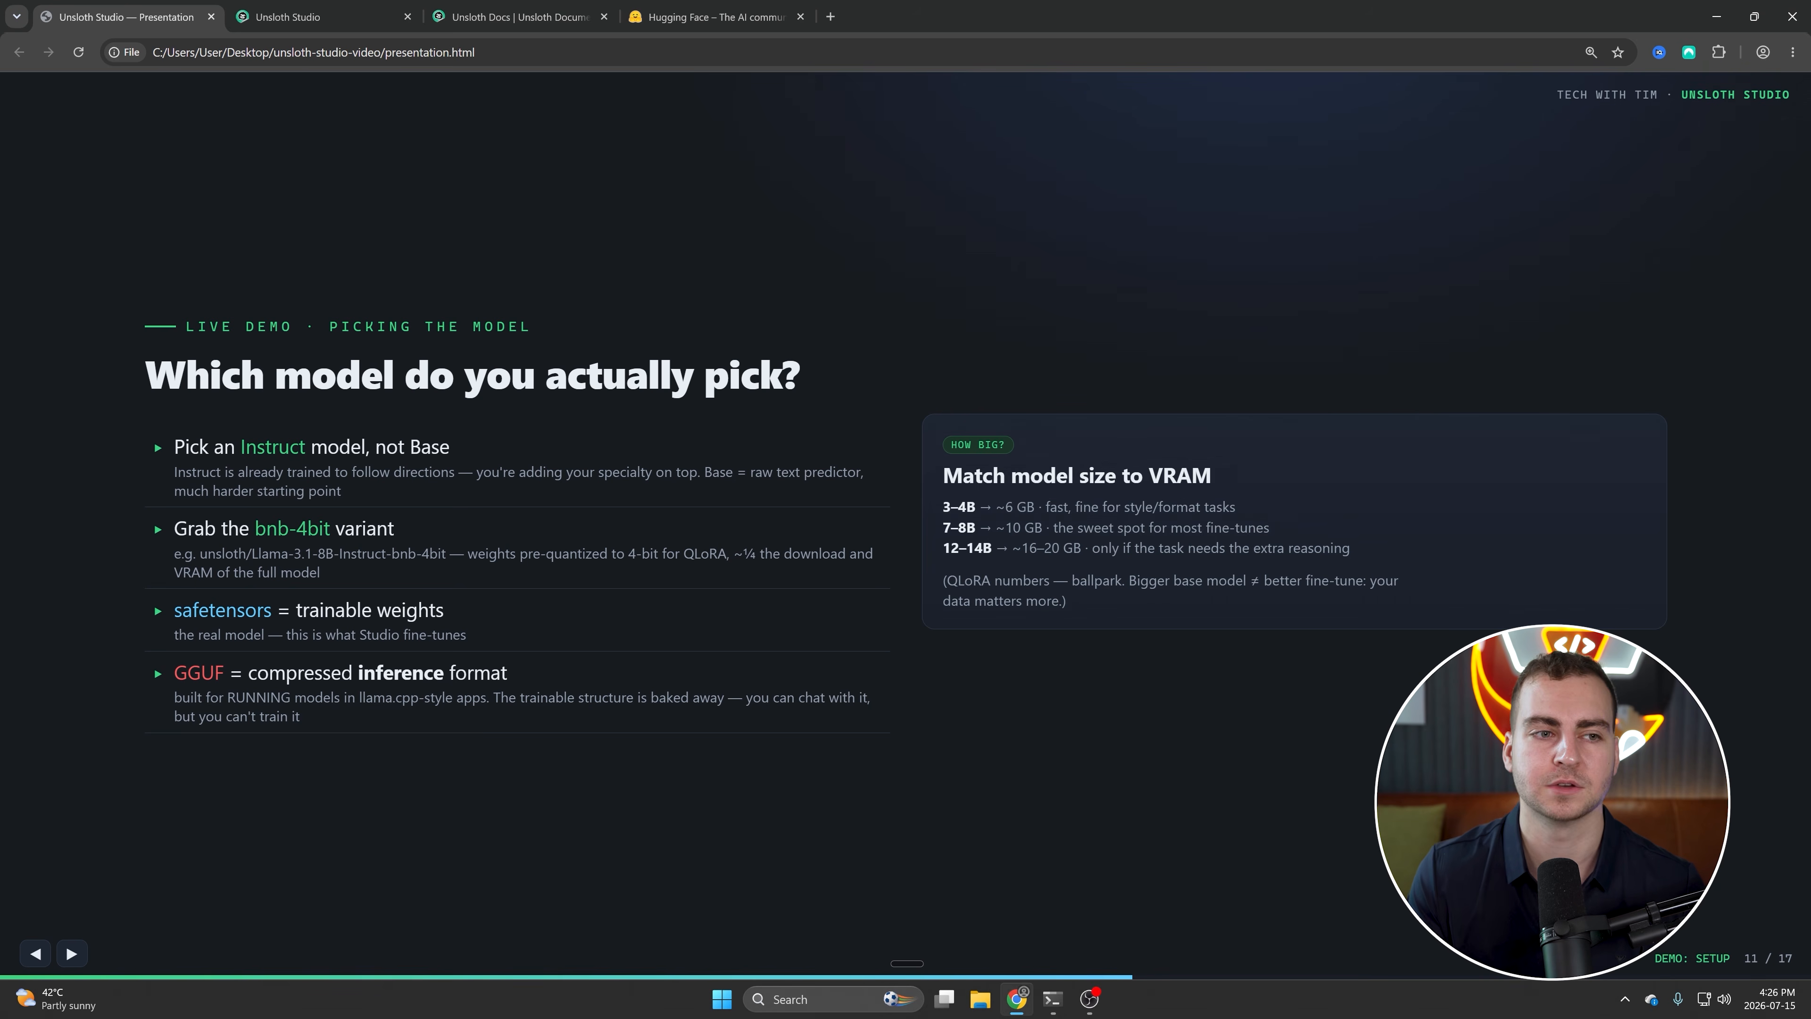
Return to the Unsloth Hub, filter the discoverable models to Fine-tune ready and search for "llama 3.1"
click(349, 8)
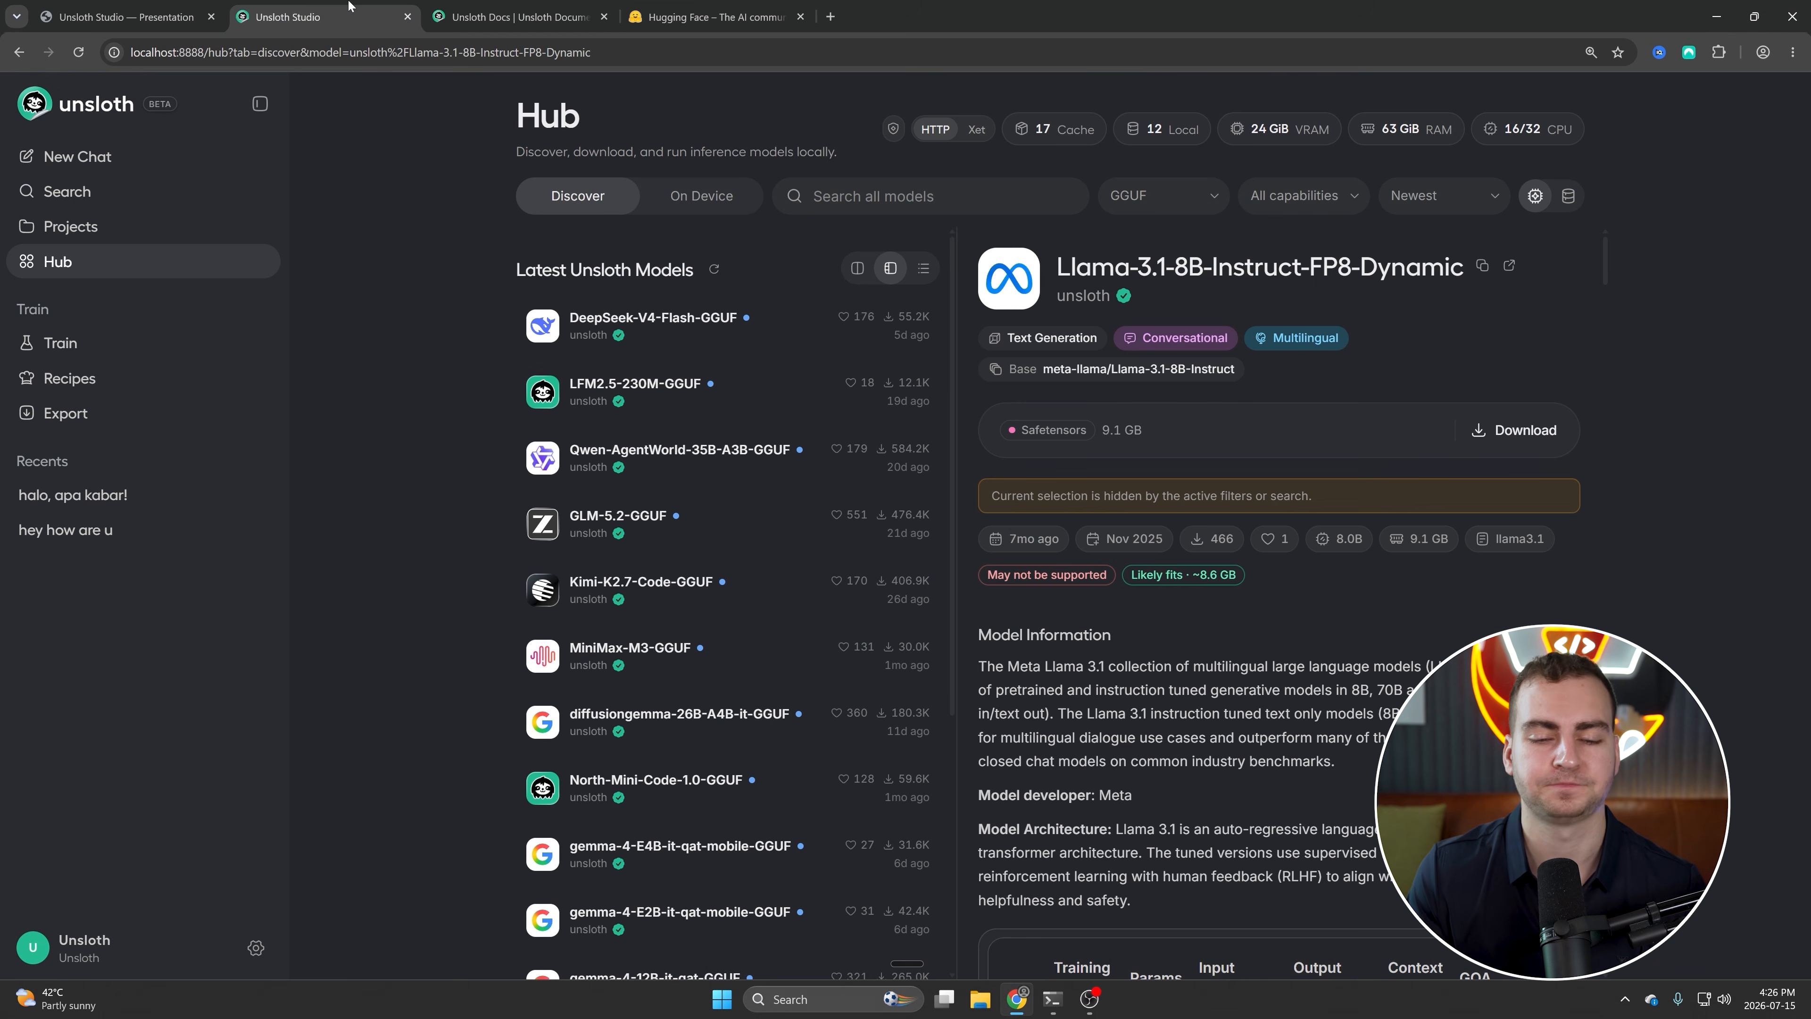
click(926, 196)
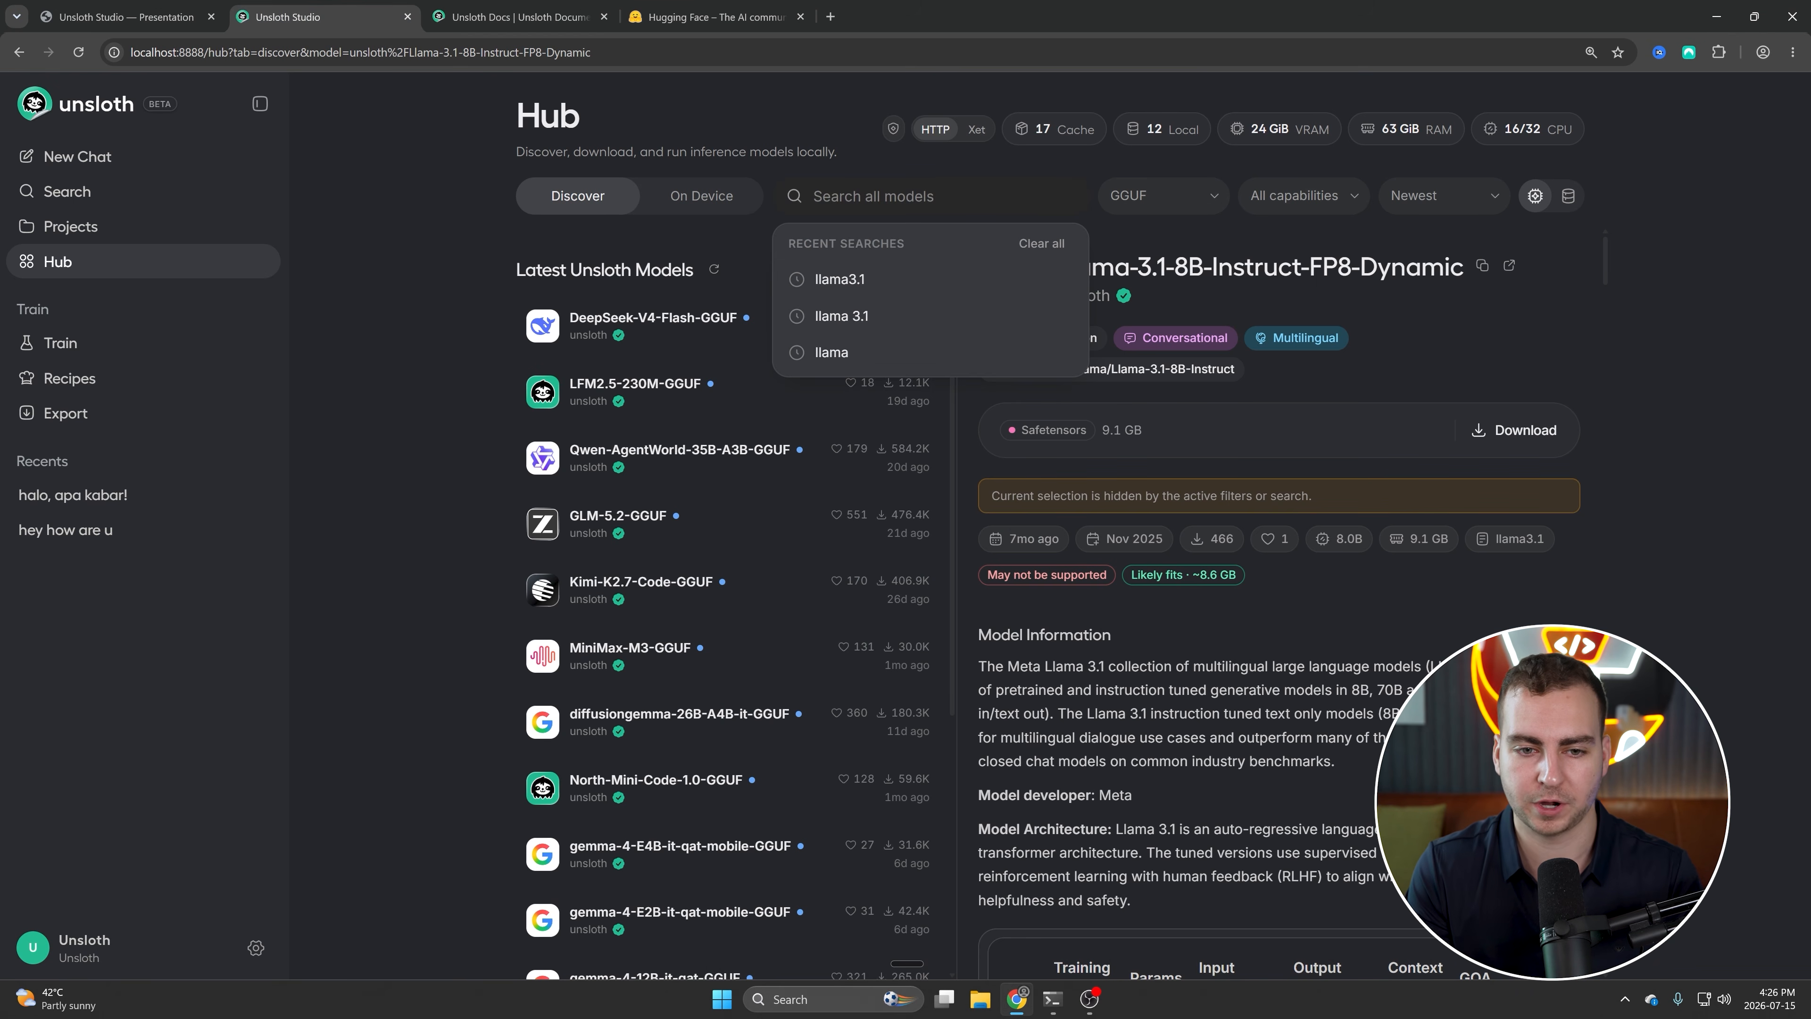
click(631, 134)
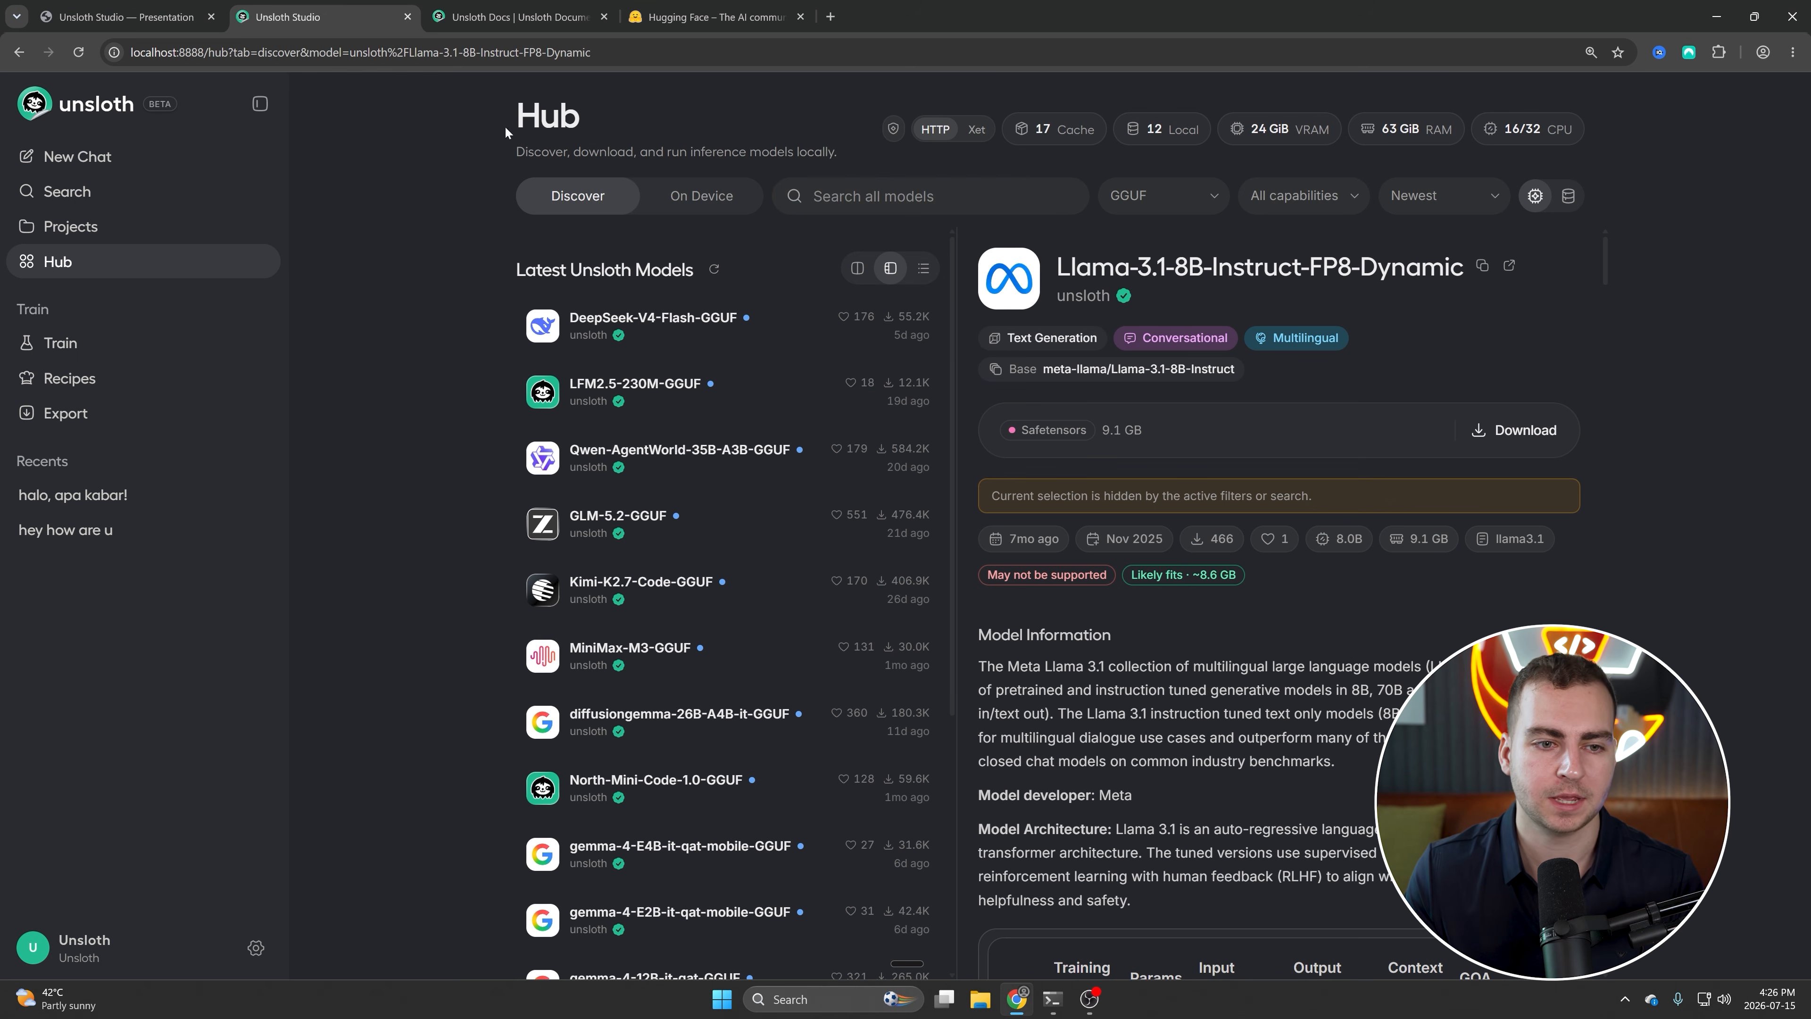
click(1205, 192)
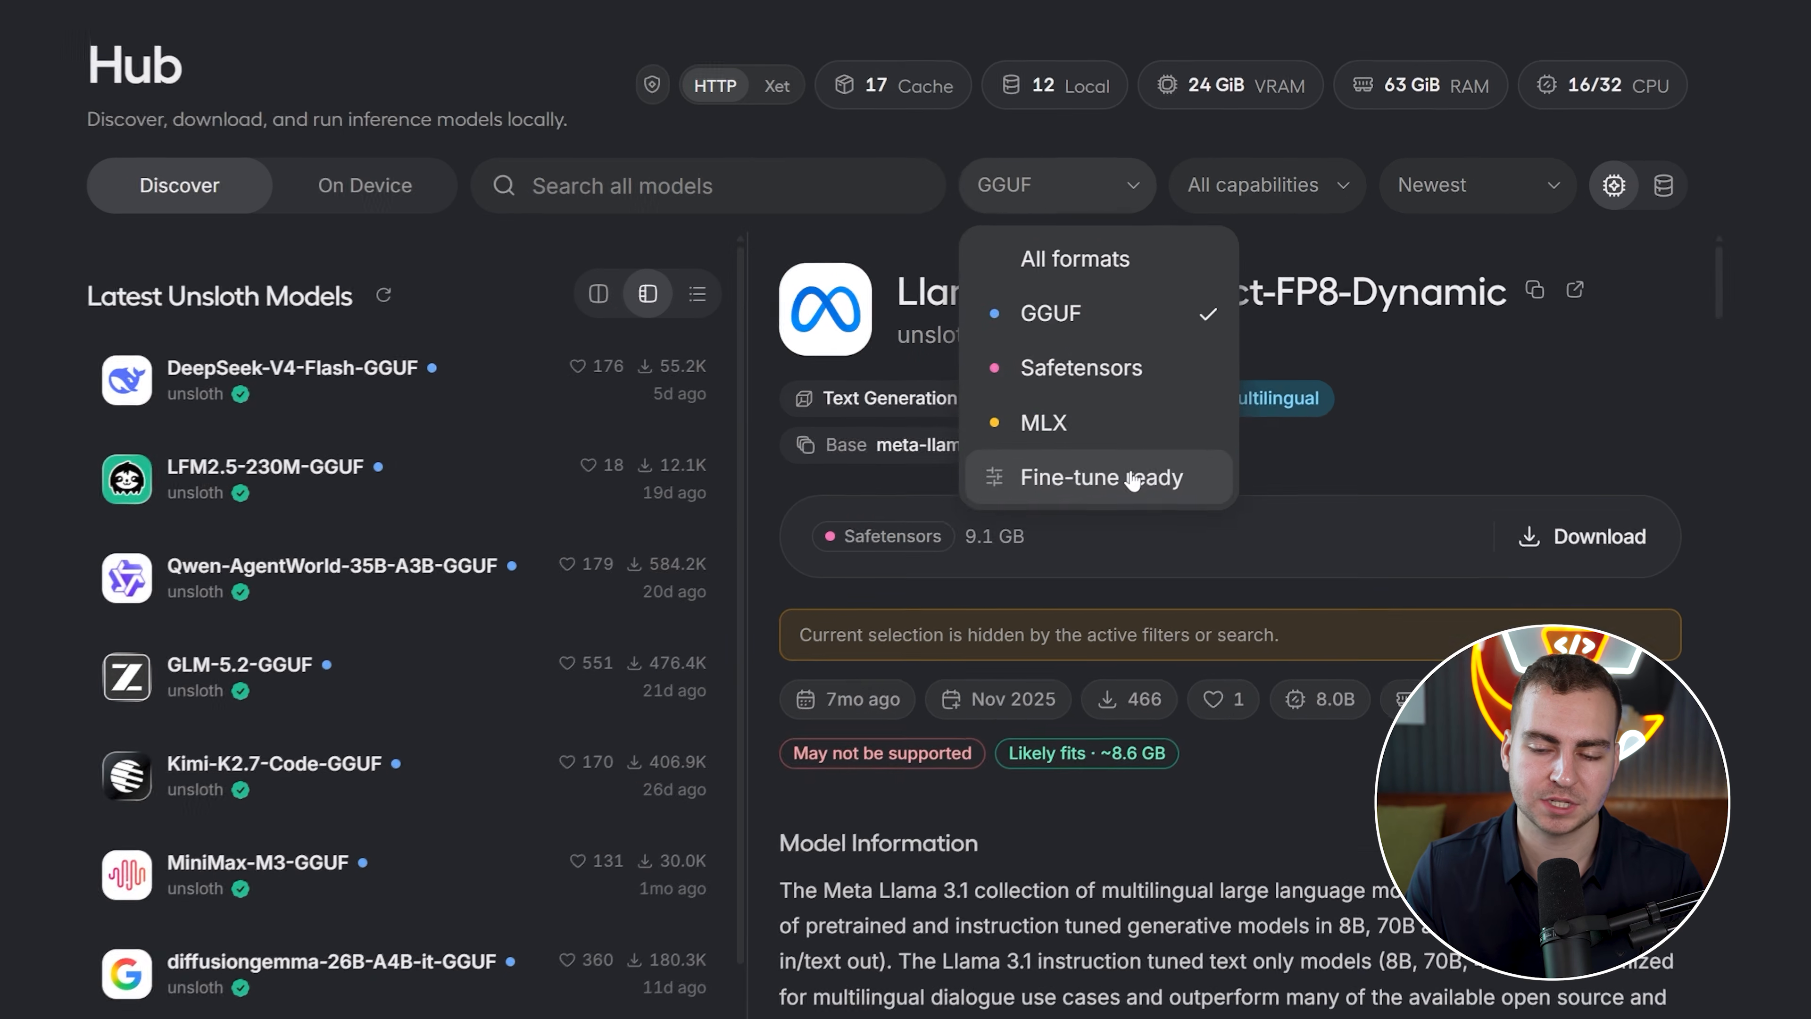
click(1210, 390)
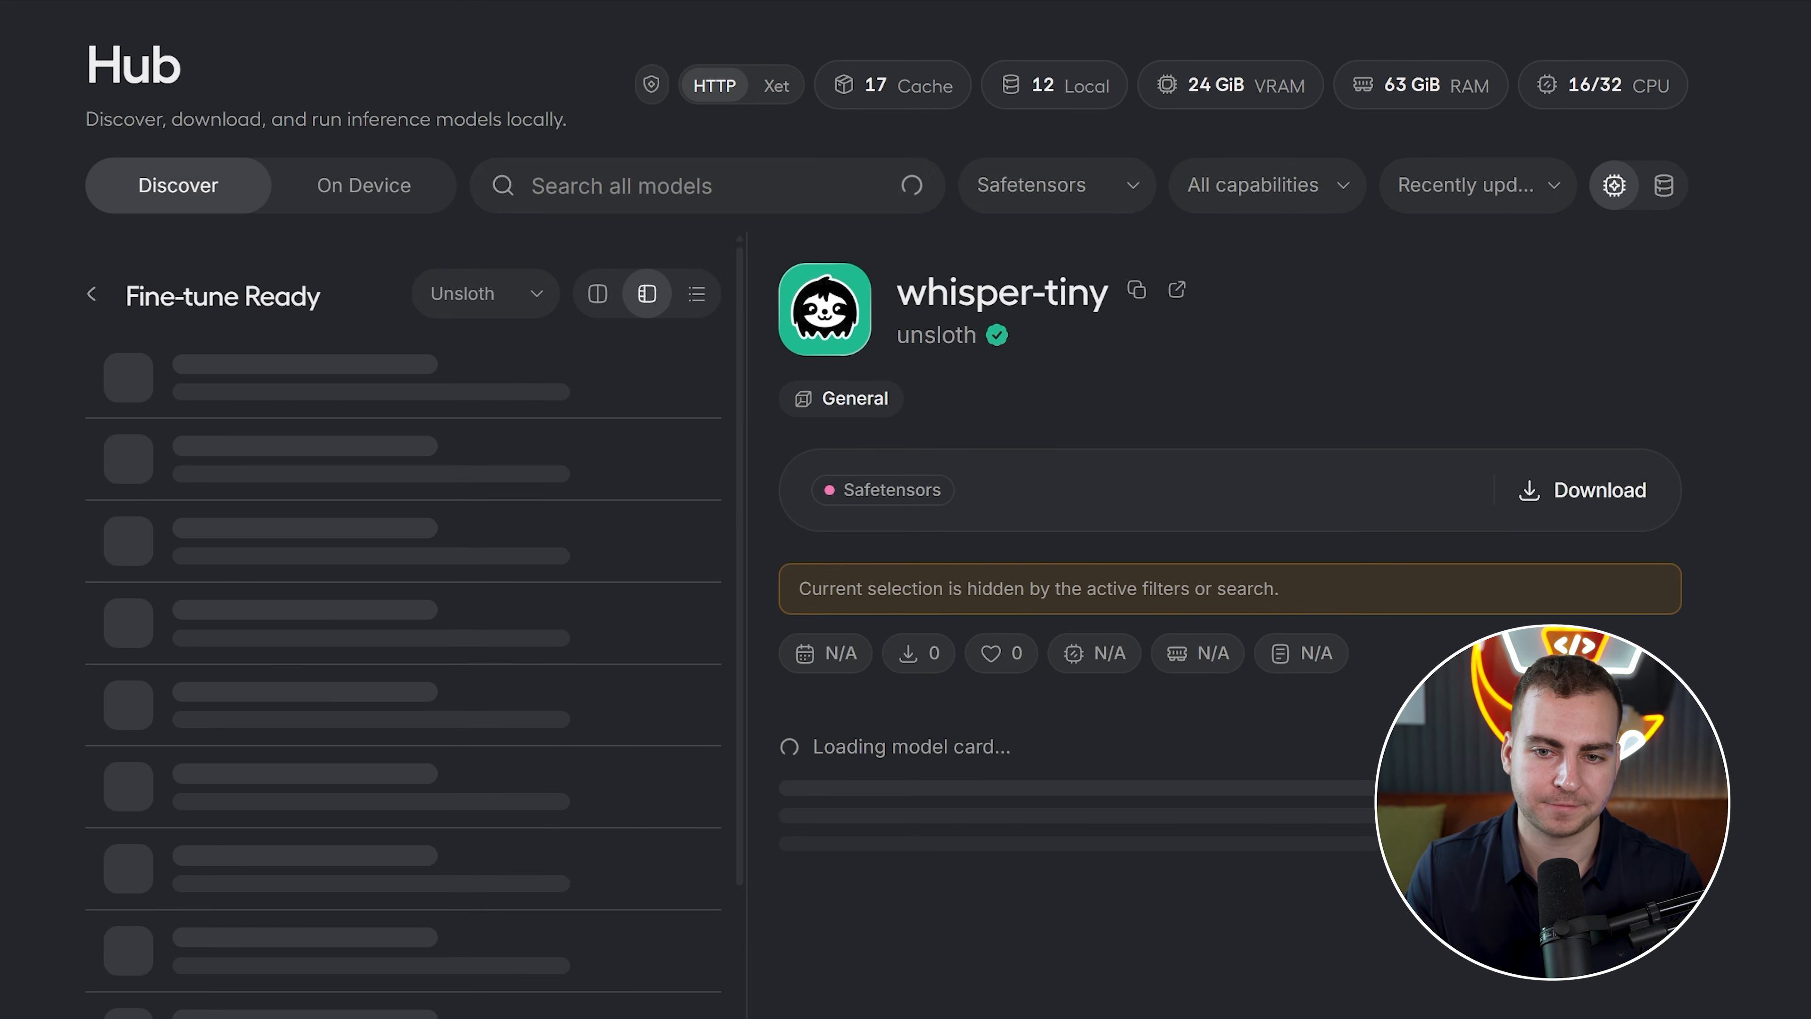
text(llama 3.1)
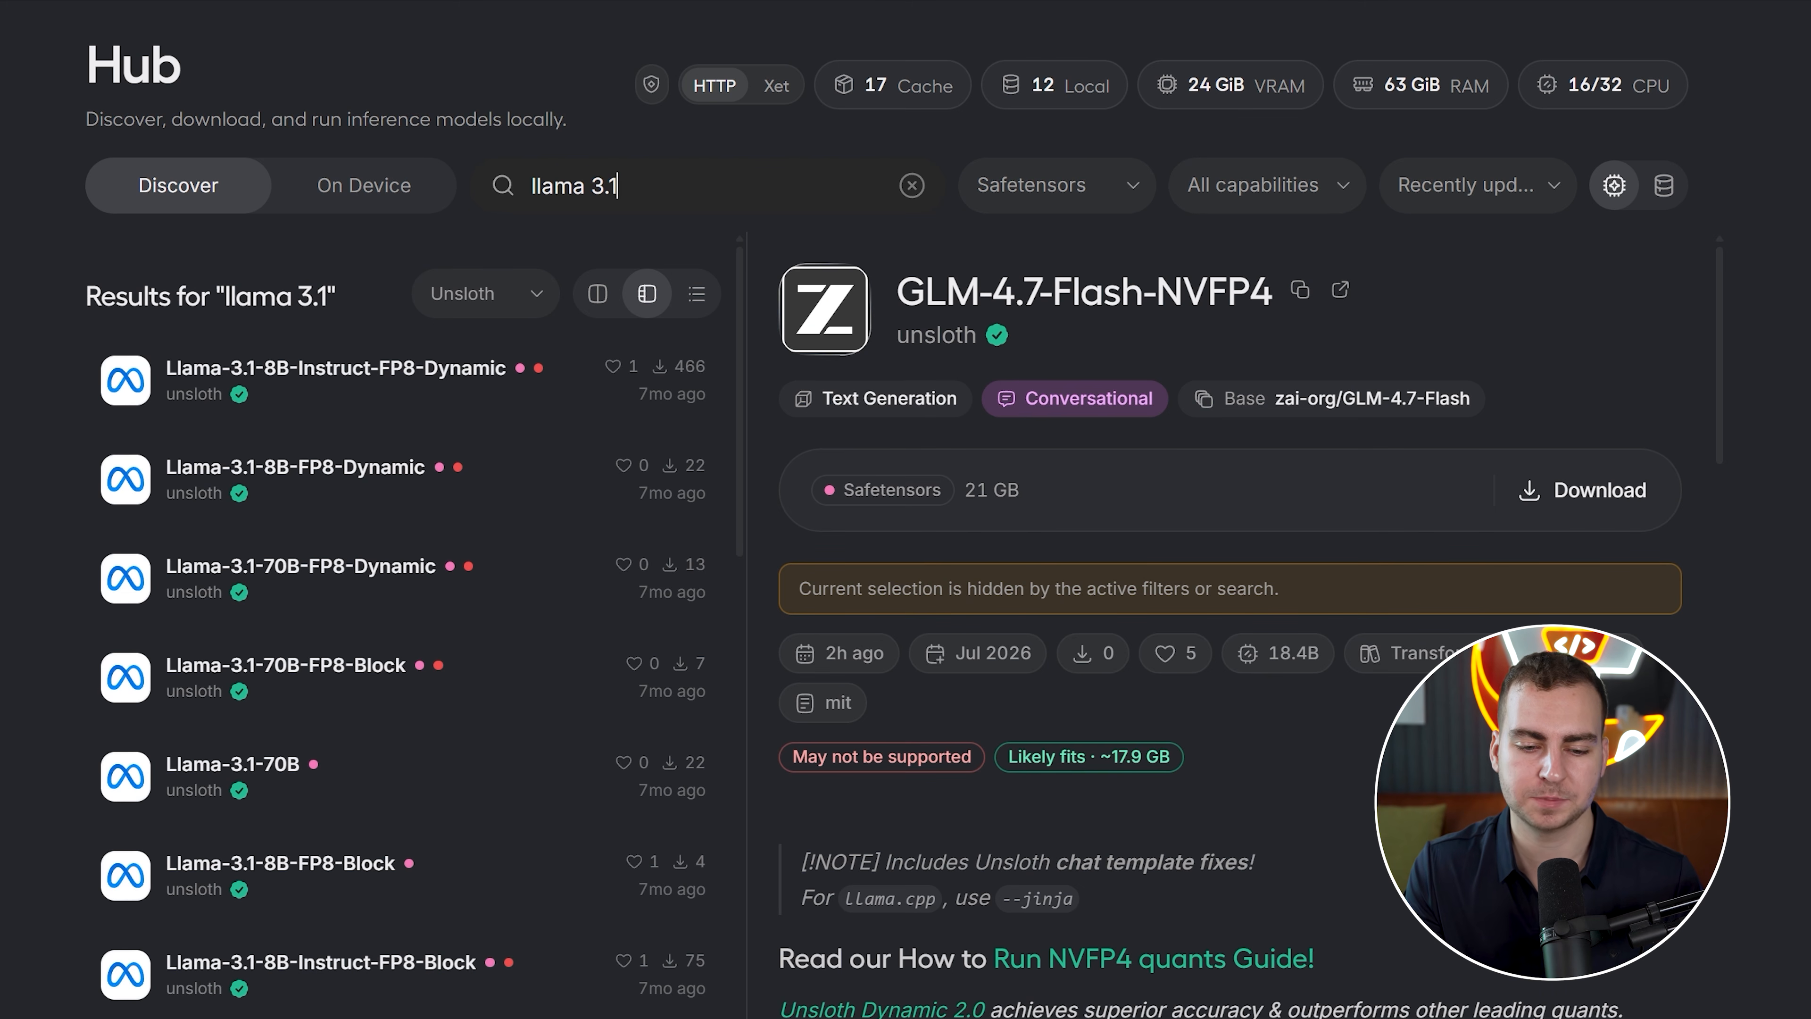
View the details of llama-3.1-8b-instruct-unsloth-bnb-4bit among the on-device models and clear the "llama 3.1" search
click(365, 186)
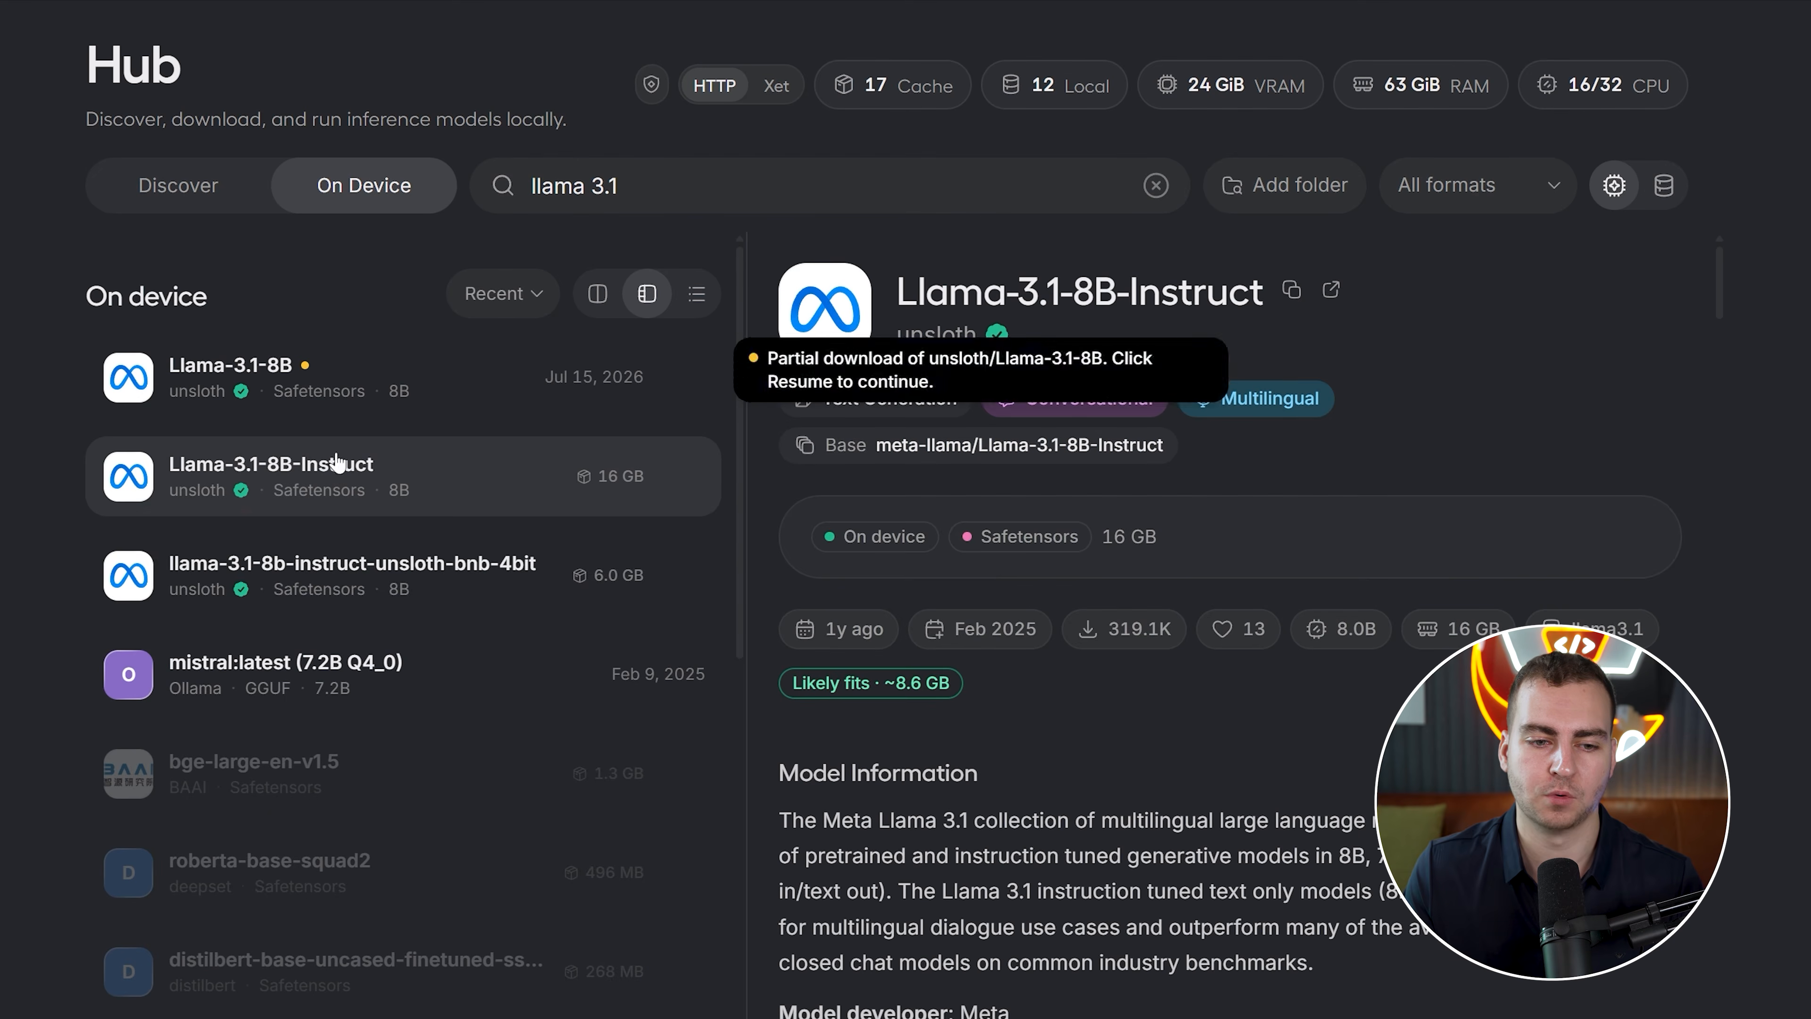
click(334, 586)
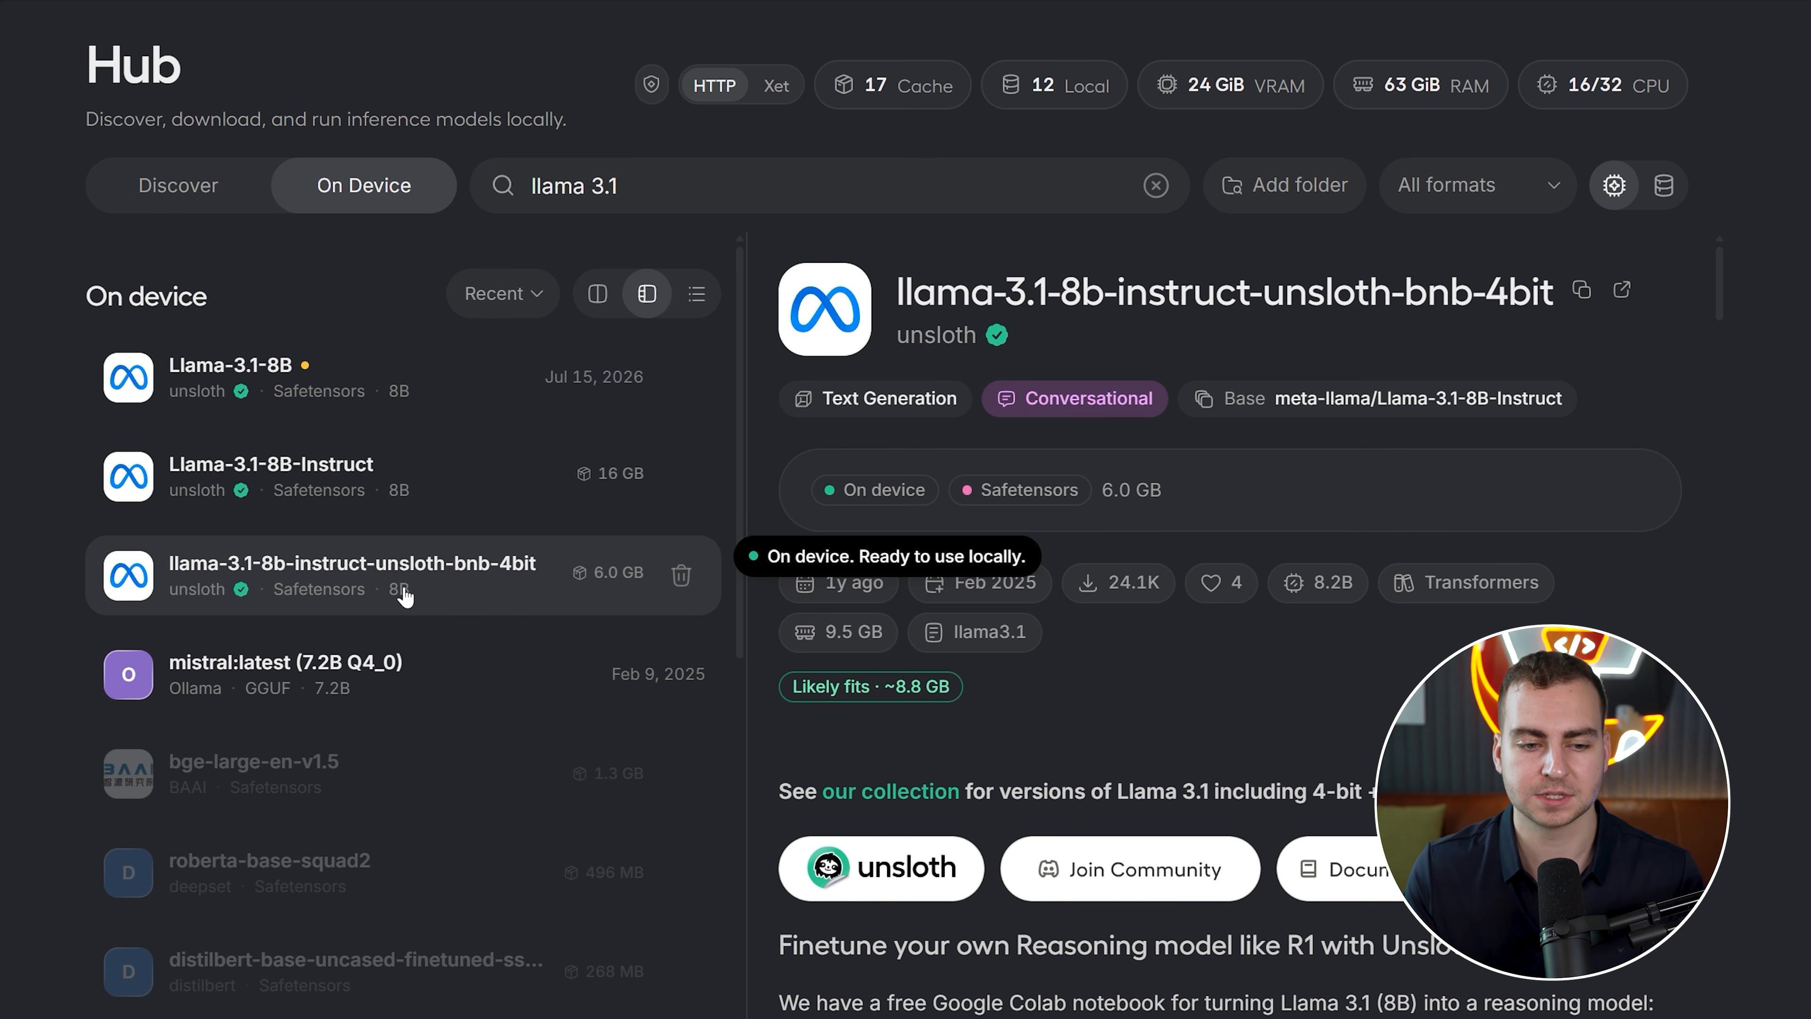
key(ctrl+k)
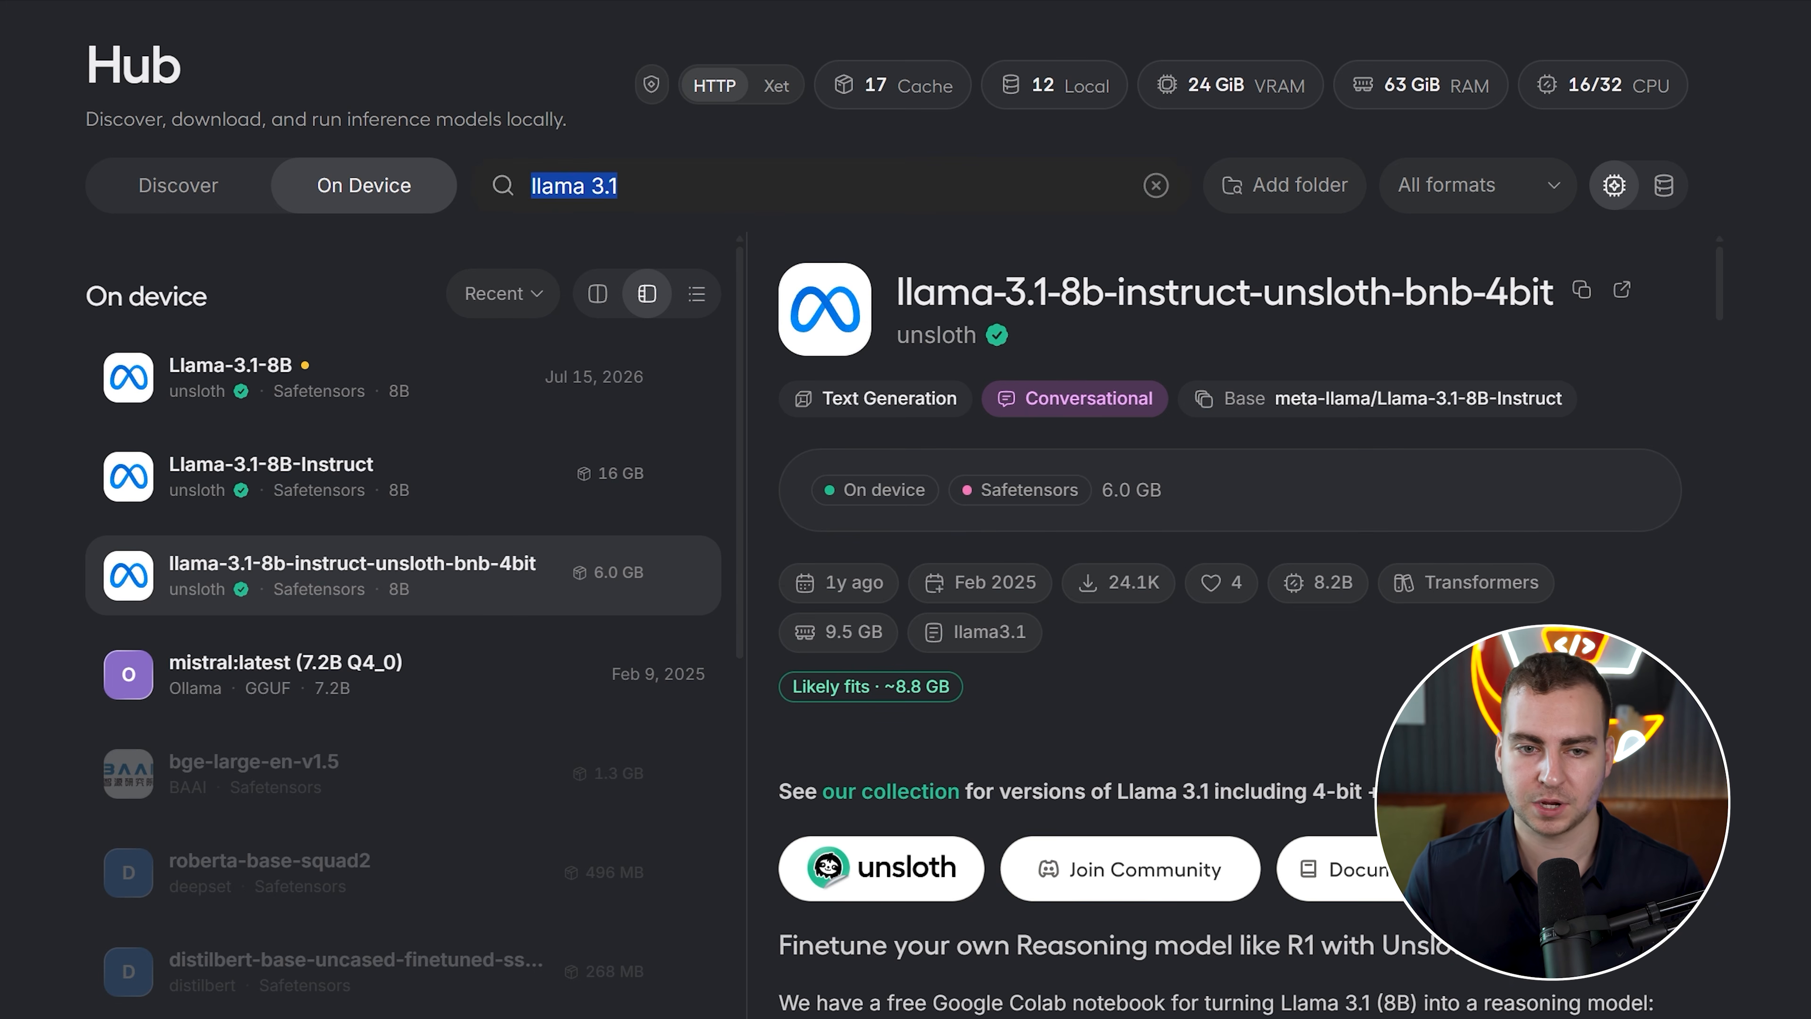
key(BackSpace)
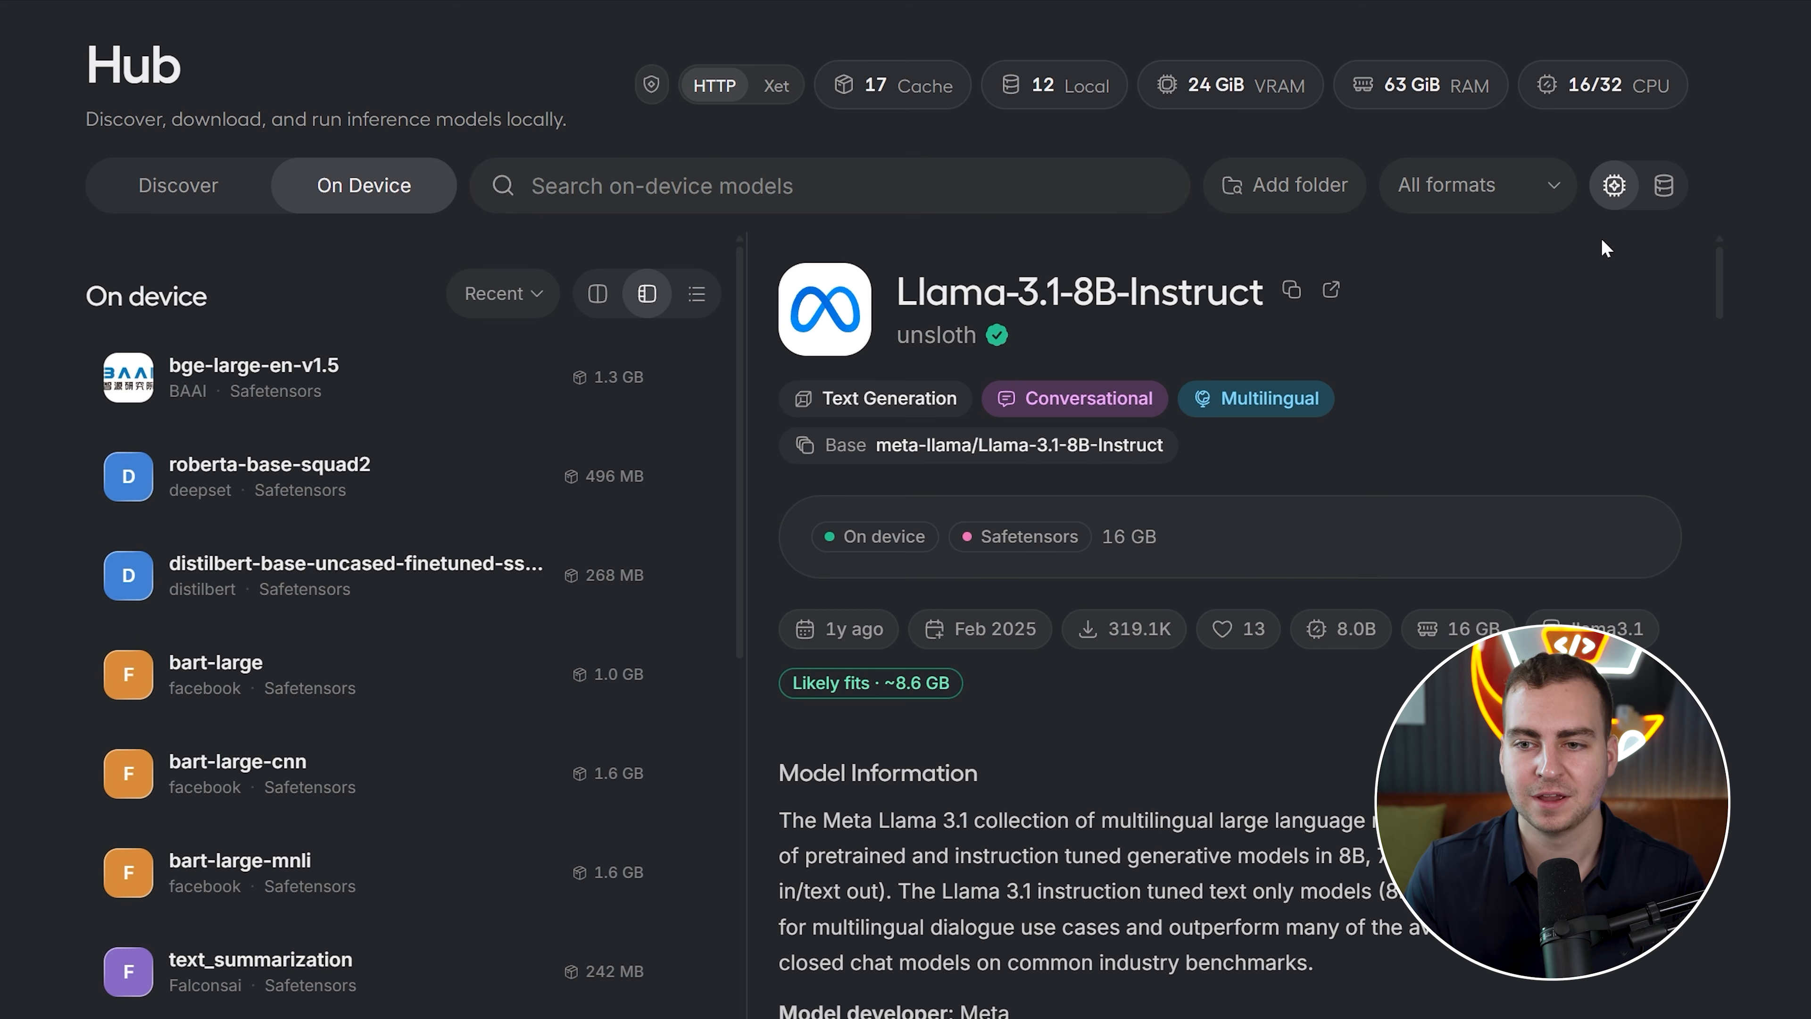
Go back to the Hub's discoverable models and filter them to Fine-tune ready
click(188, 187)
click(1048, 185)
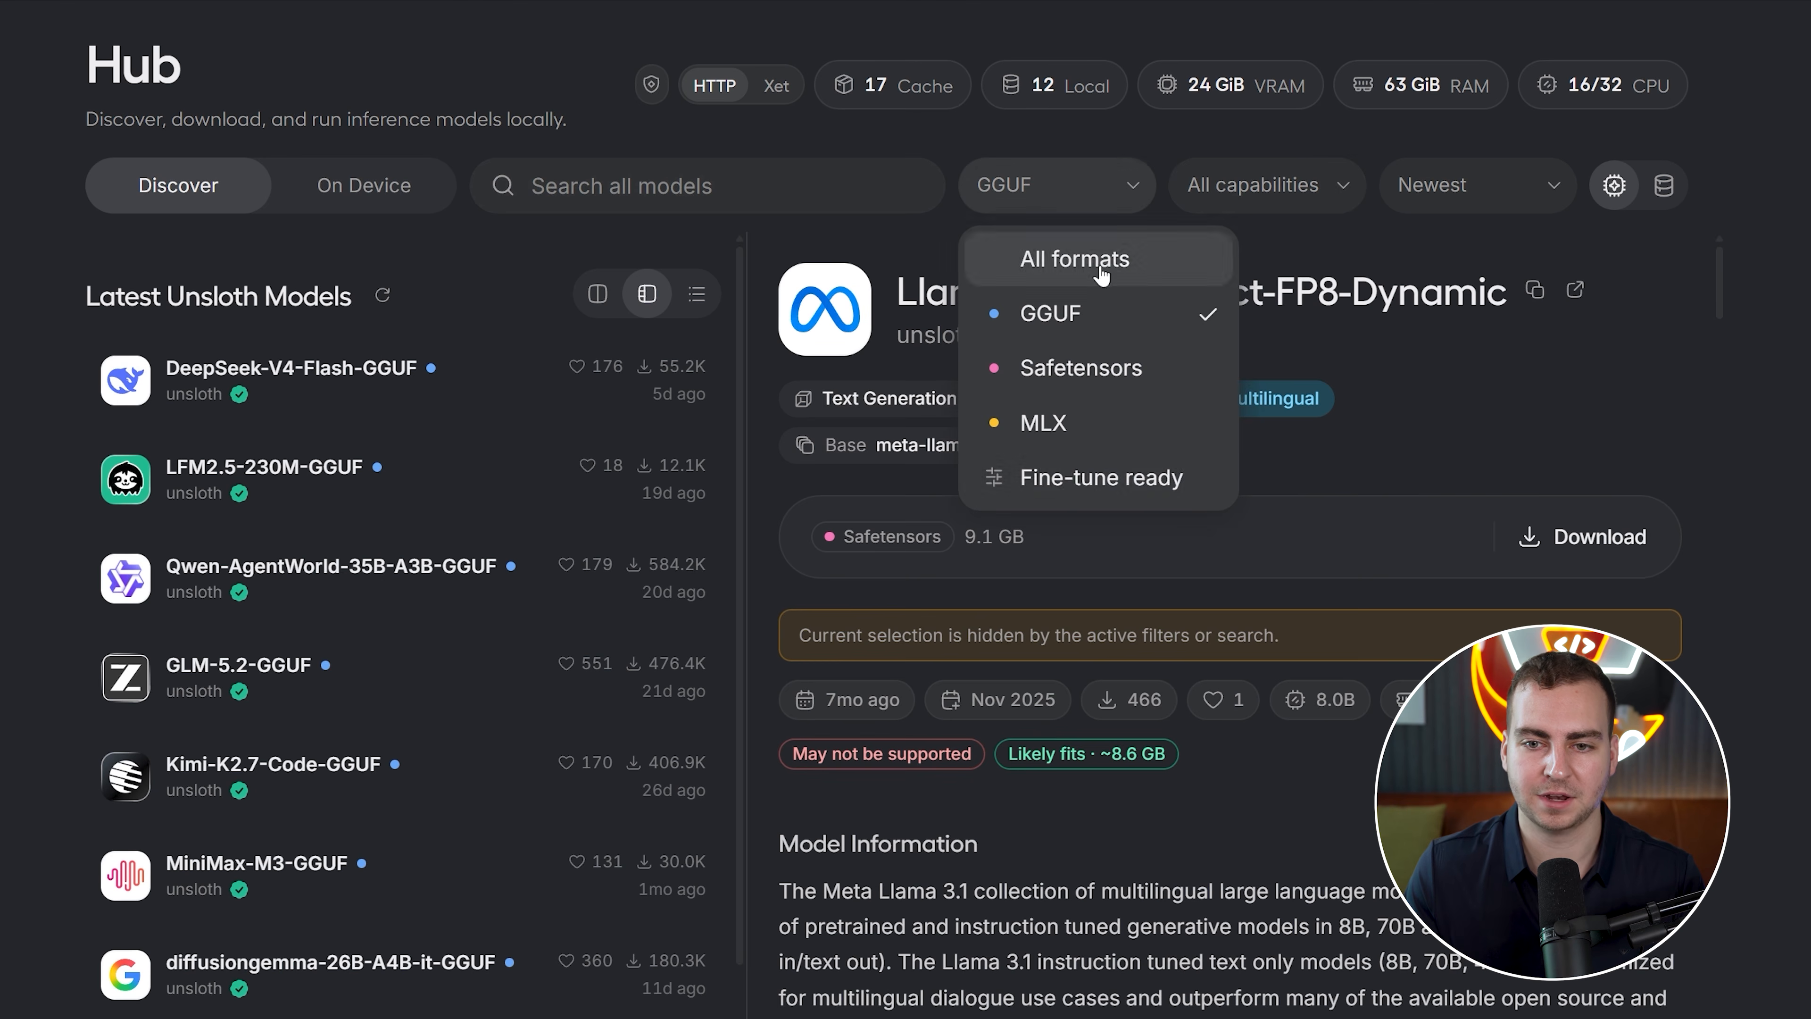
click(1070, 477)
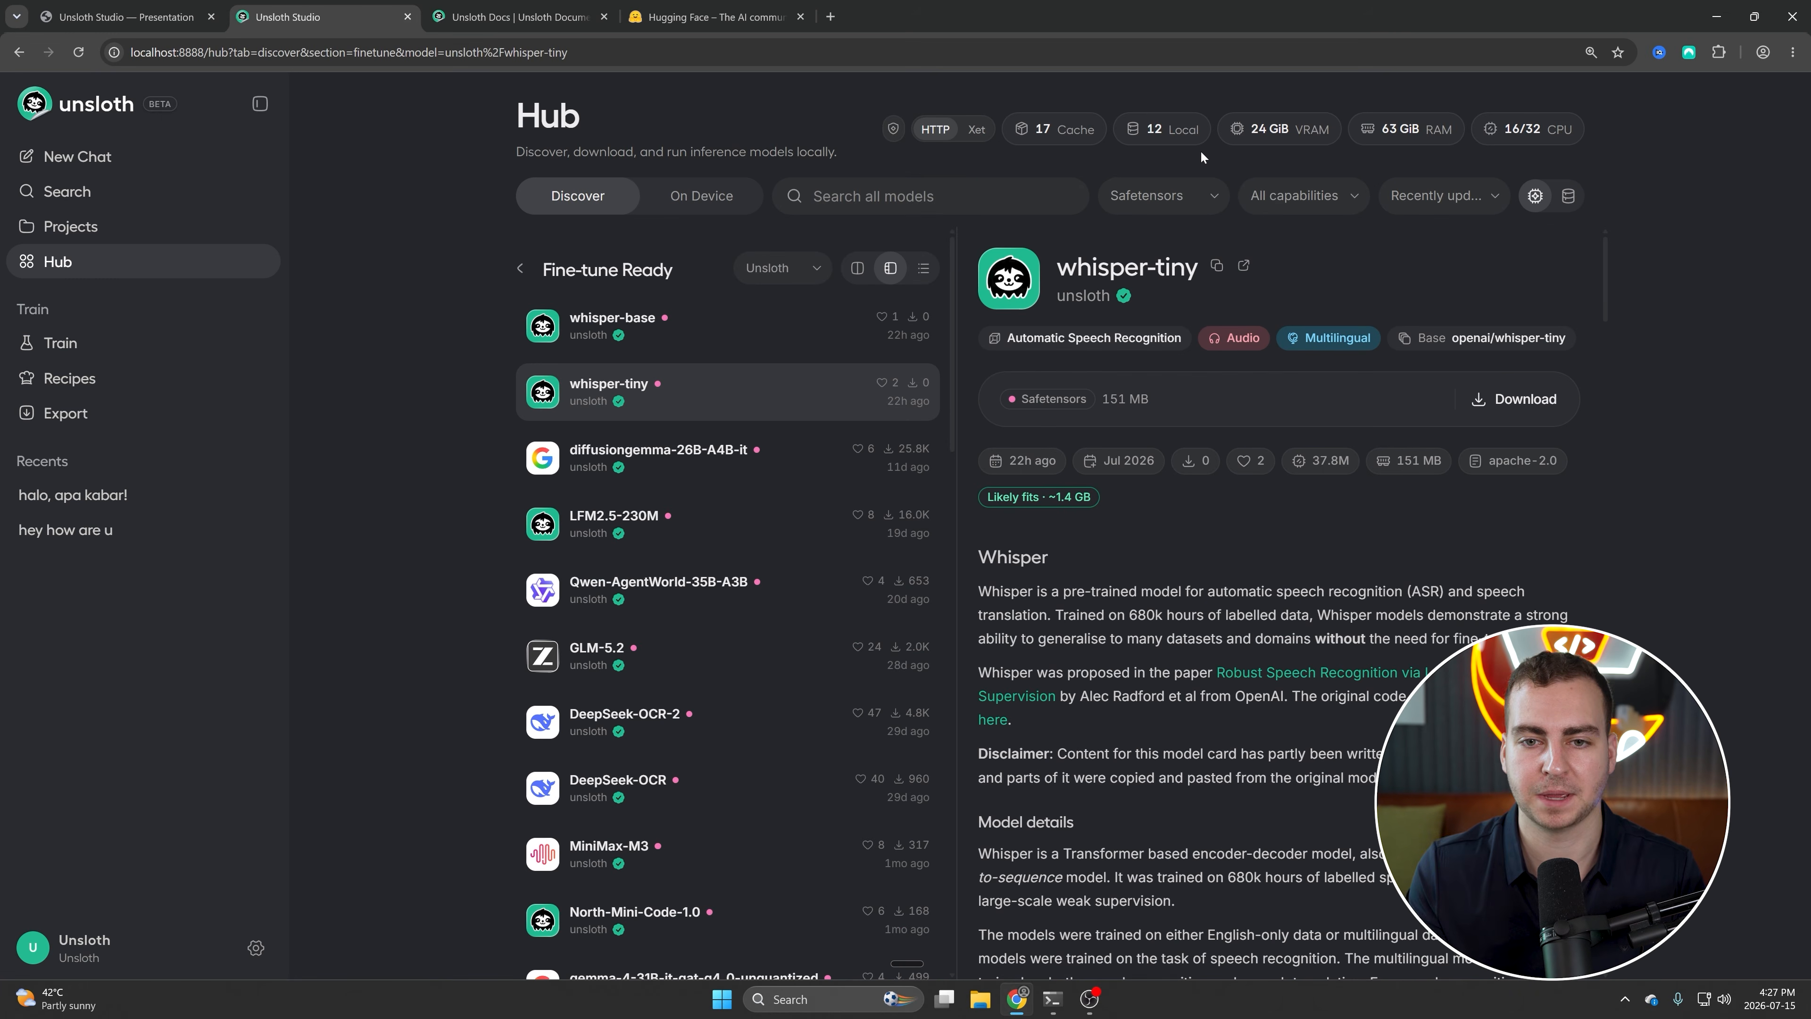
Review the "Which model do you actually pick?" slide, marking its bnb-4bit, safetensors and GGUF points
key(ctrl+1)
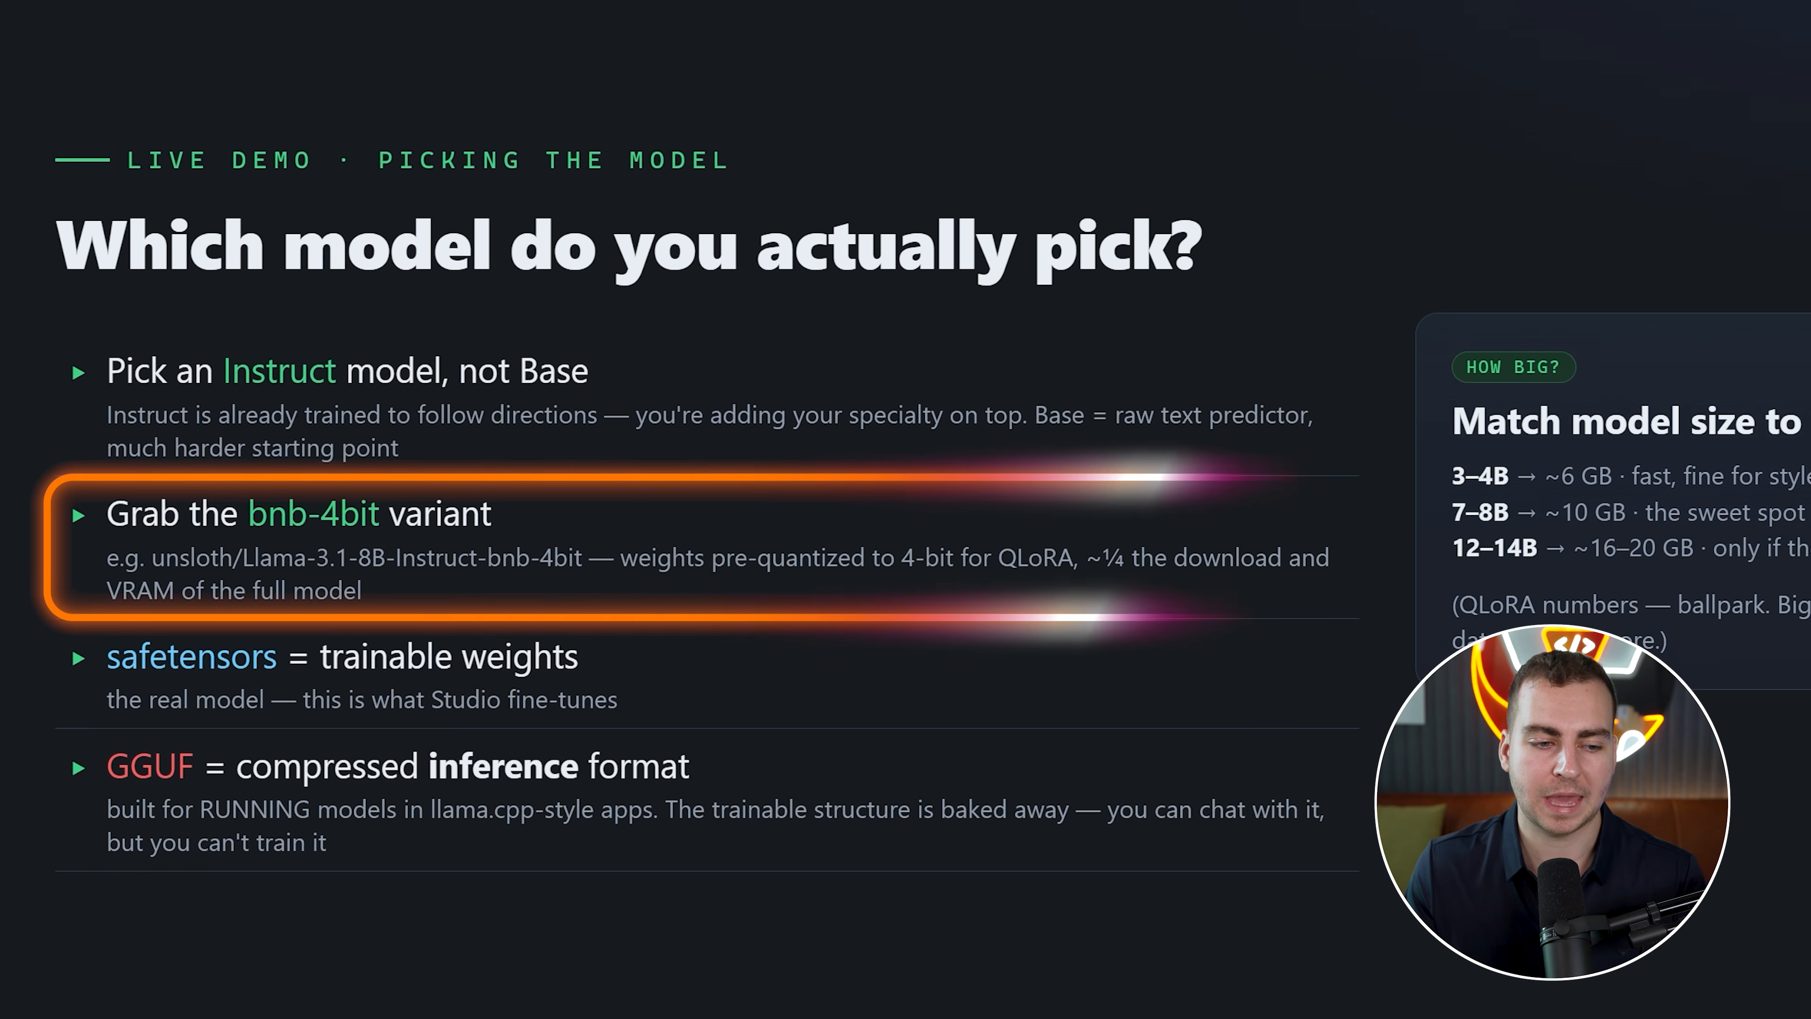
drag(248, 513, 380, 513)
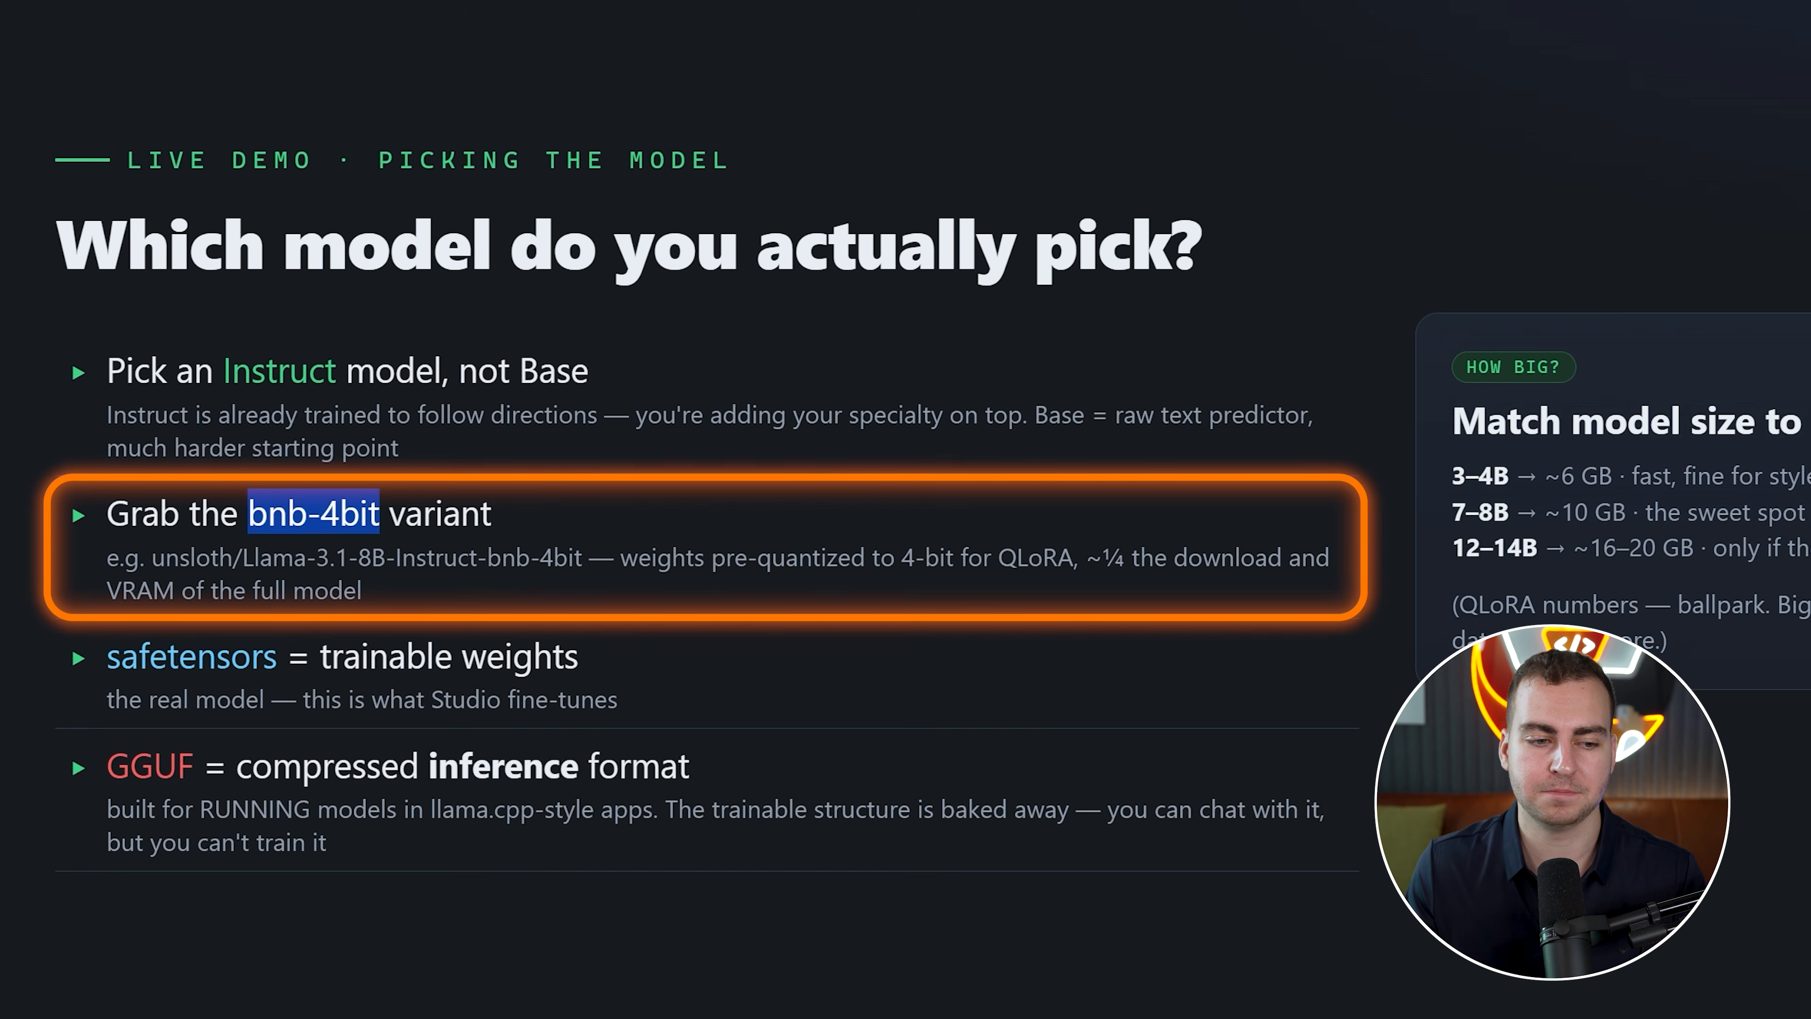
click(582, 502)
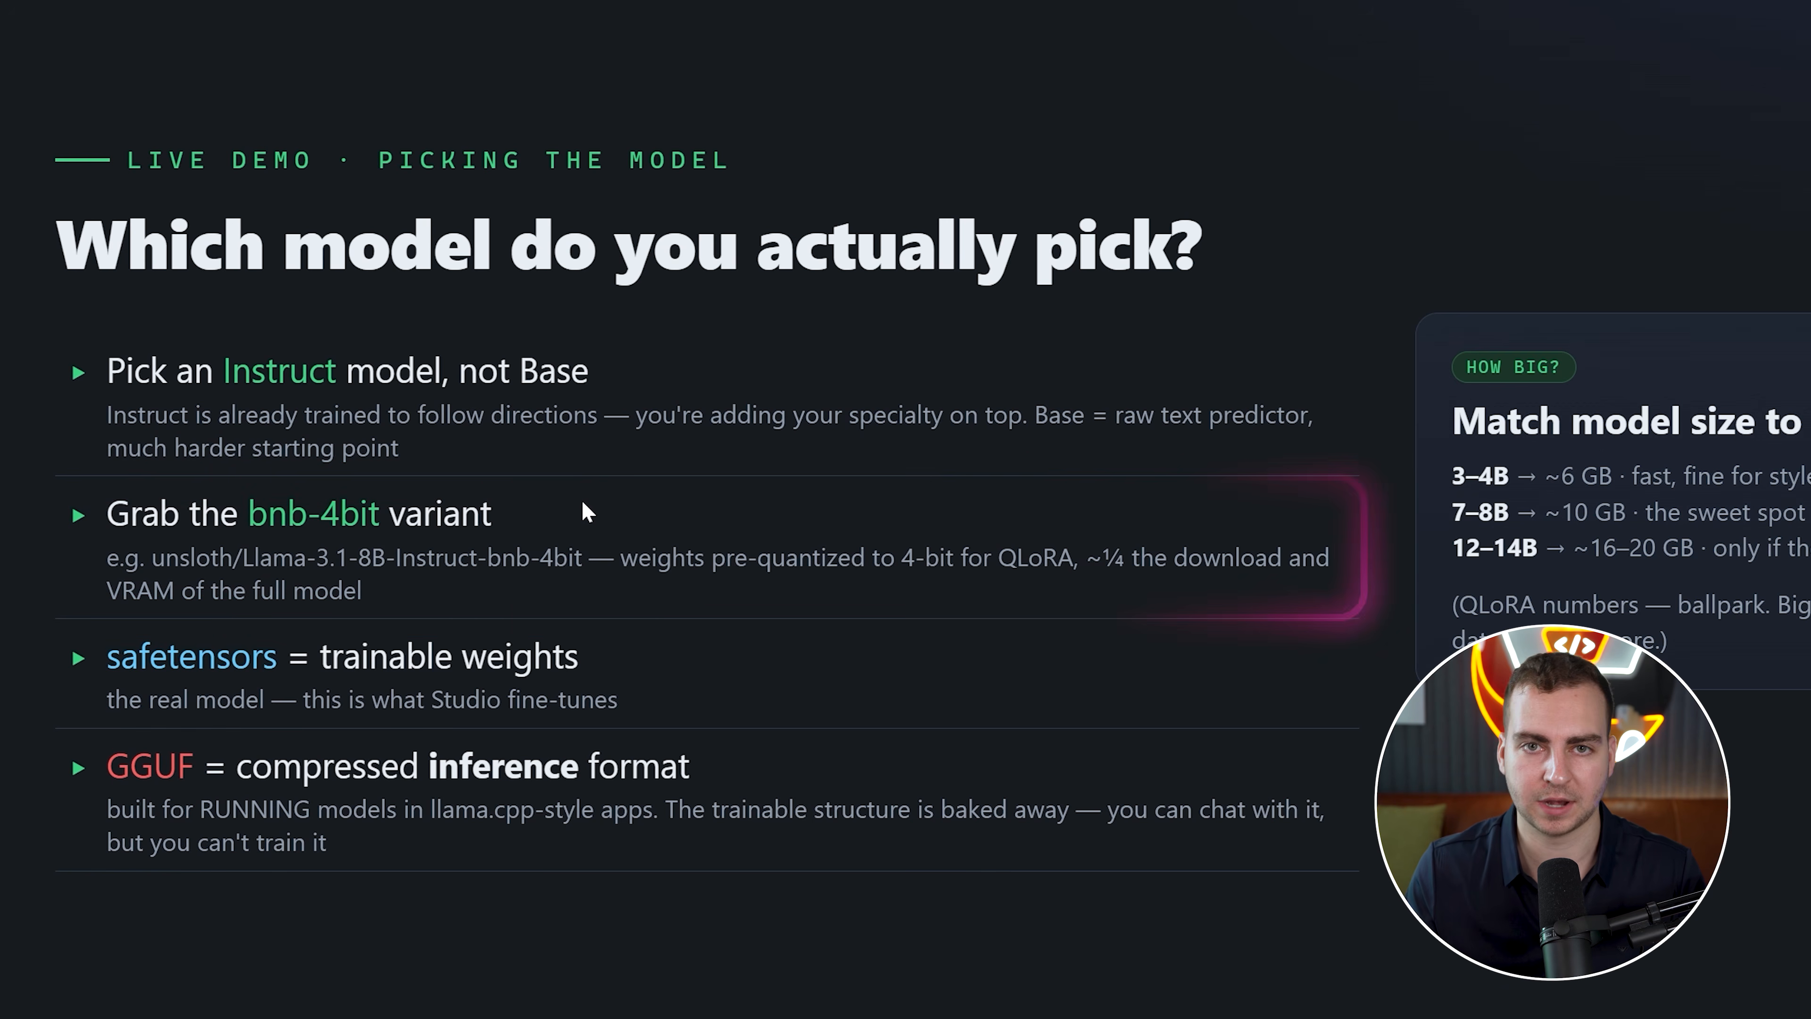
drag(107, 655, 652, 657)
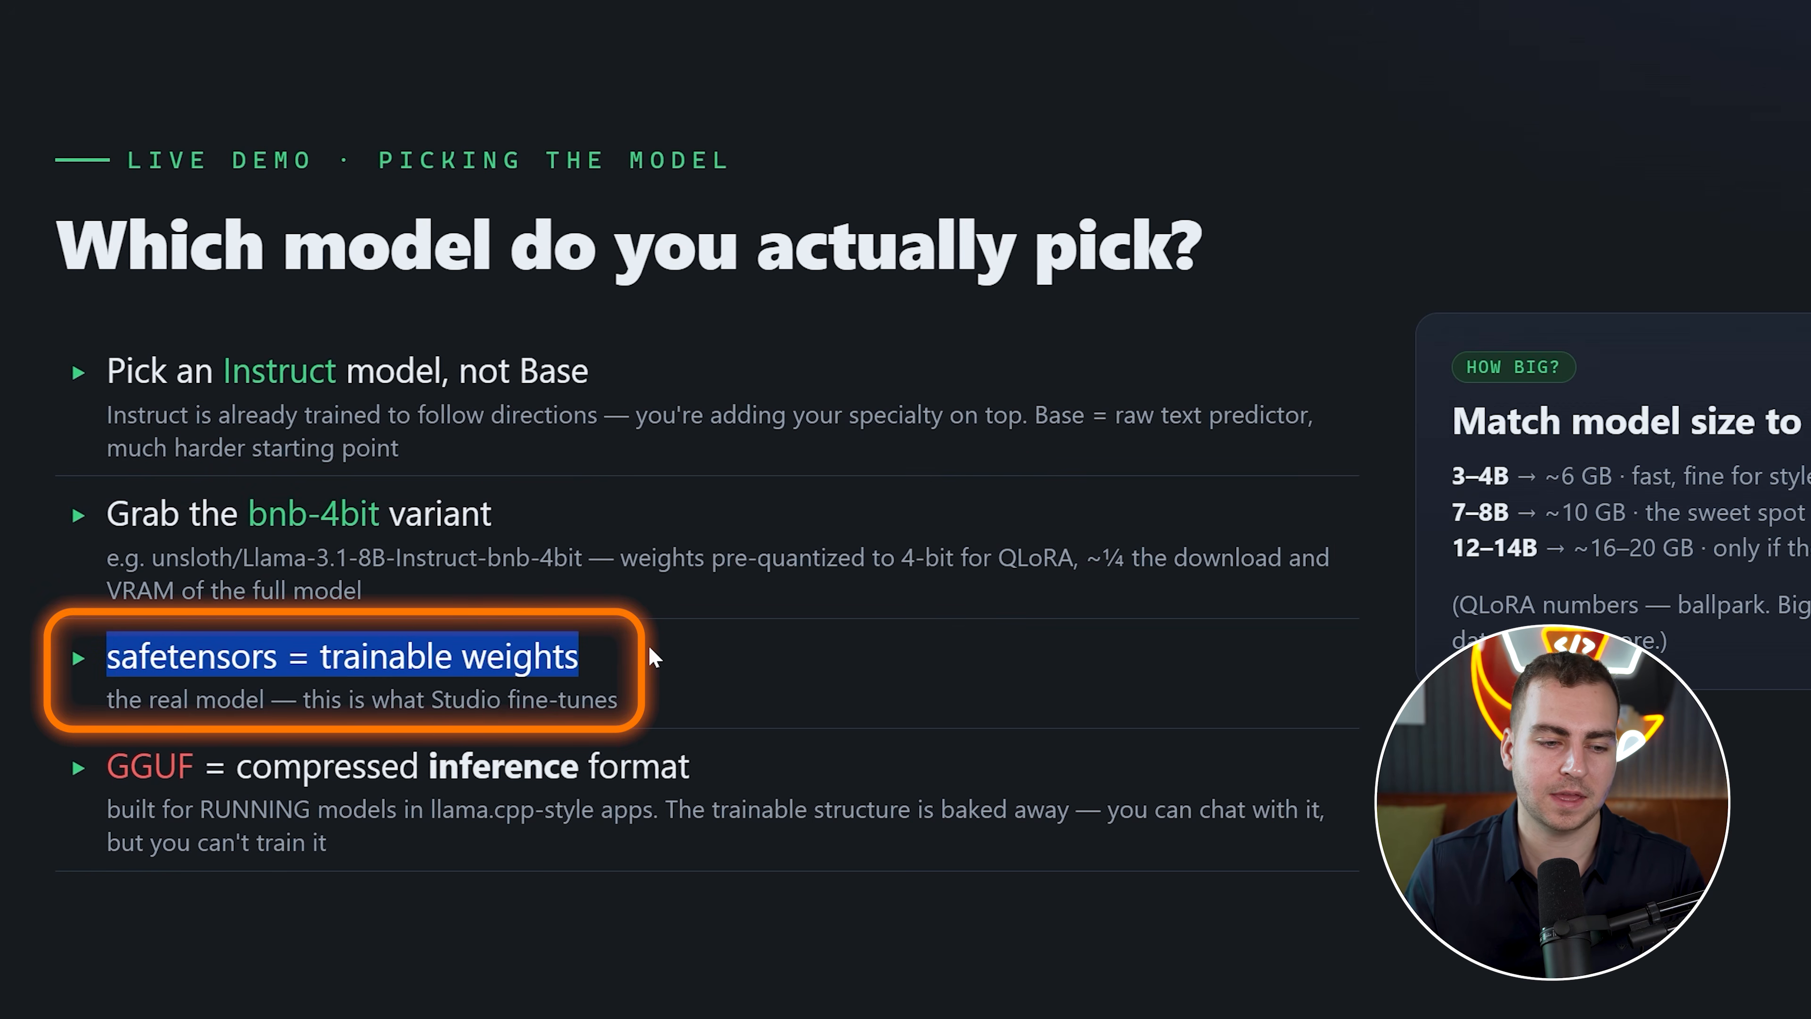
click(648, 644)
drag(107, 765, 836, 758)
click(1043, 760)
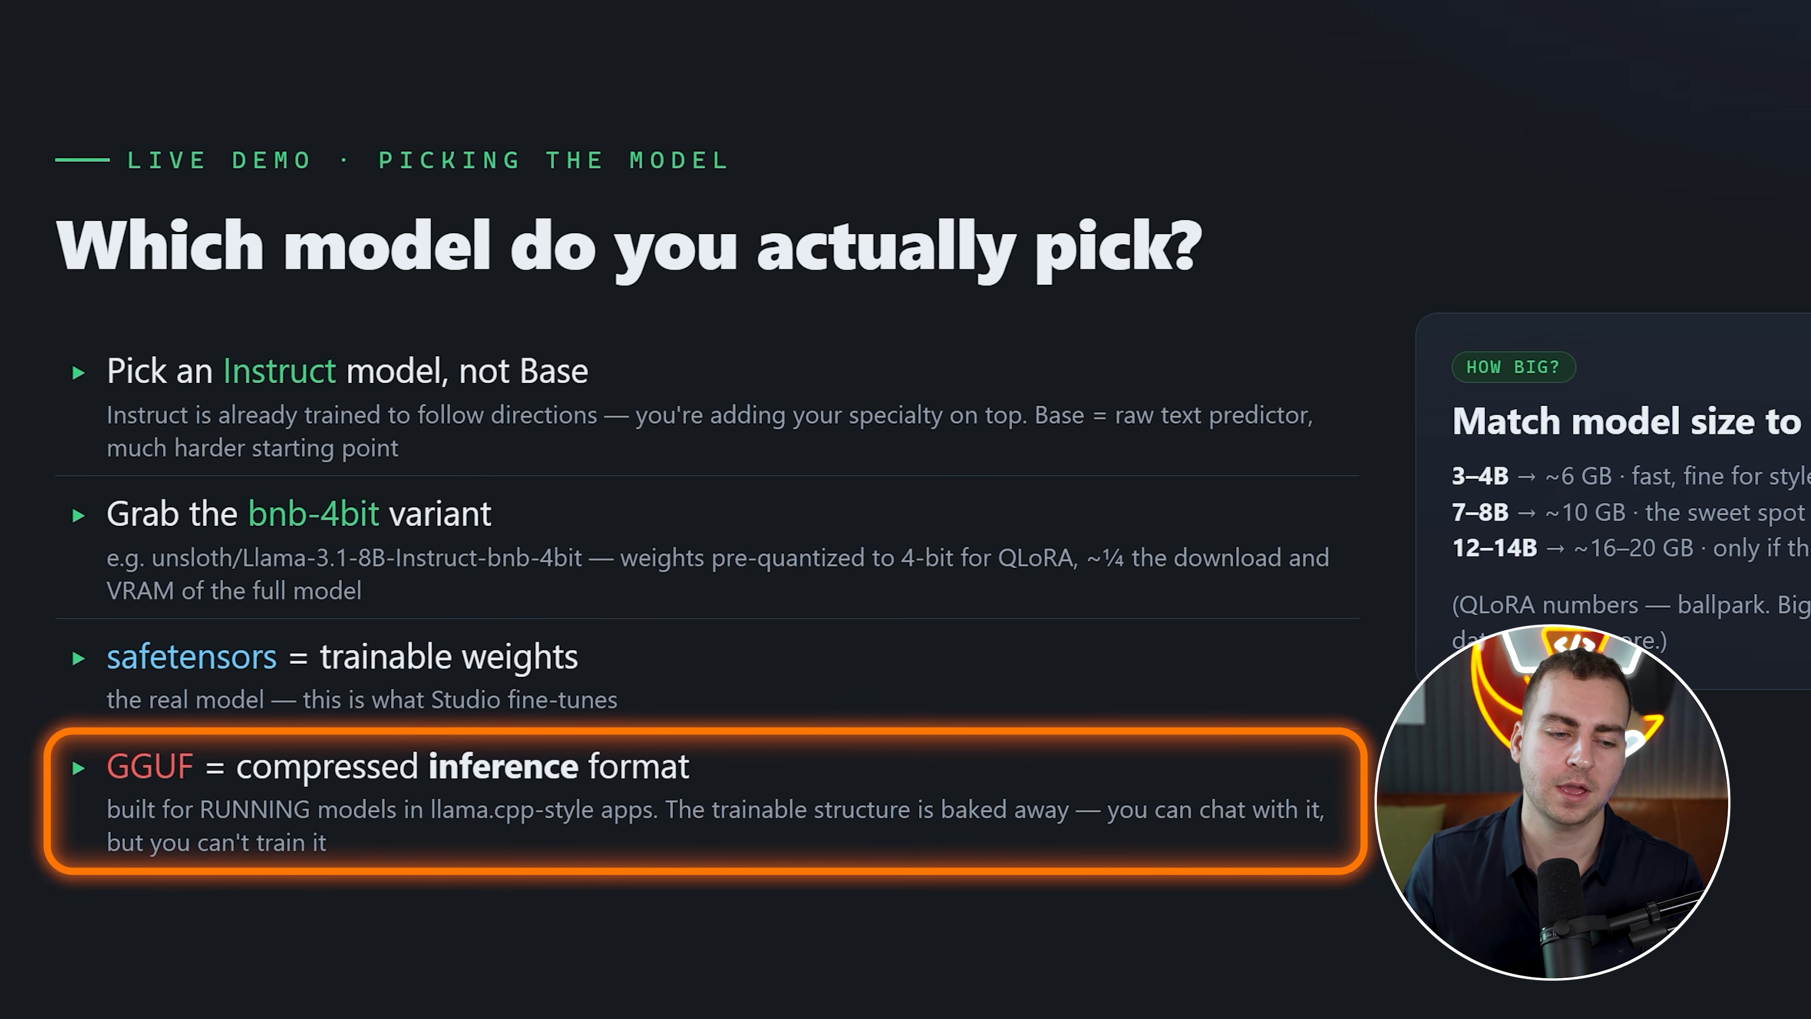
drag(134, 808, 477, 844)
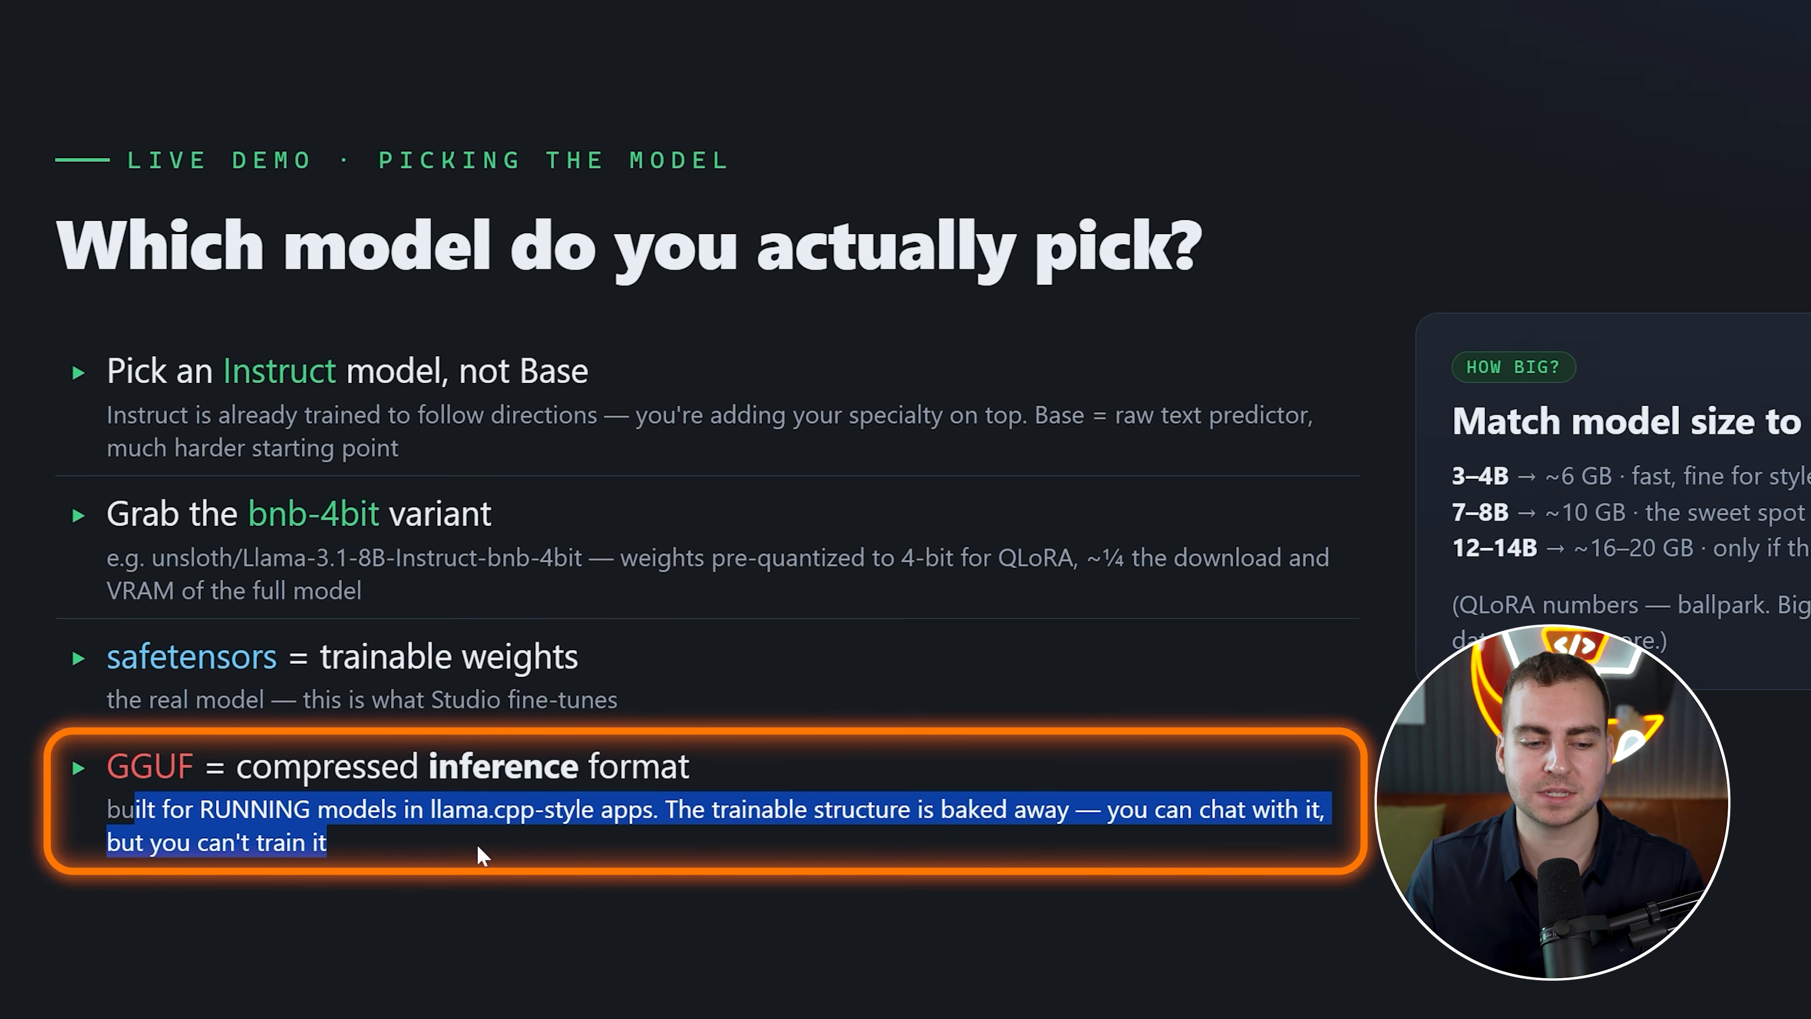
click(477, 843)
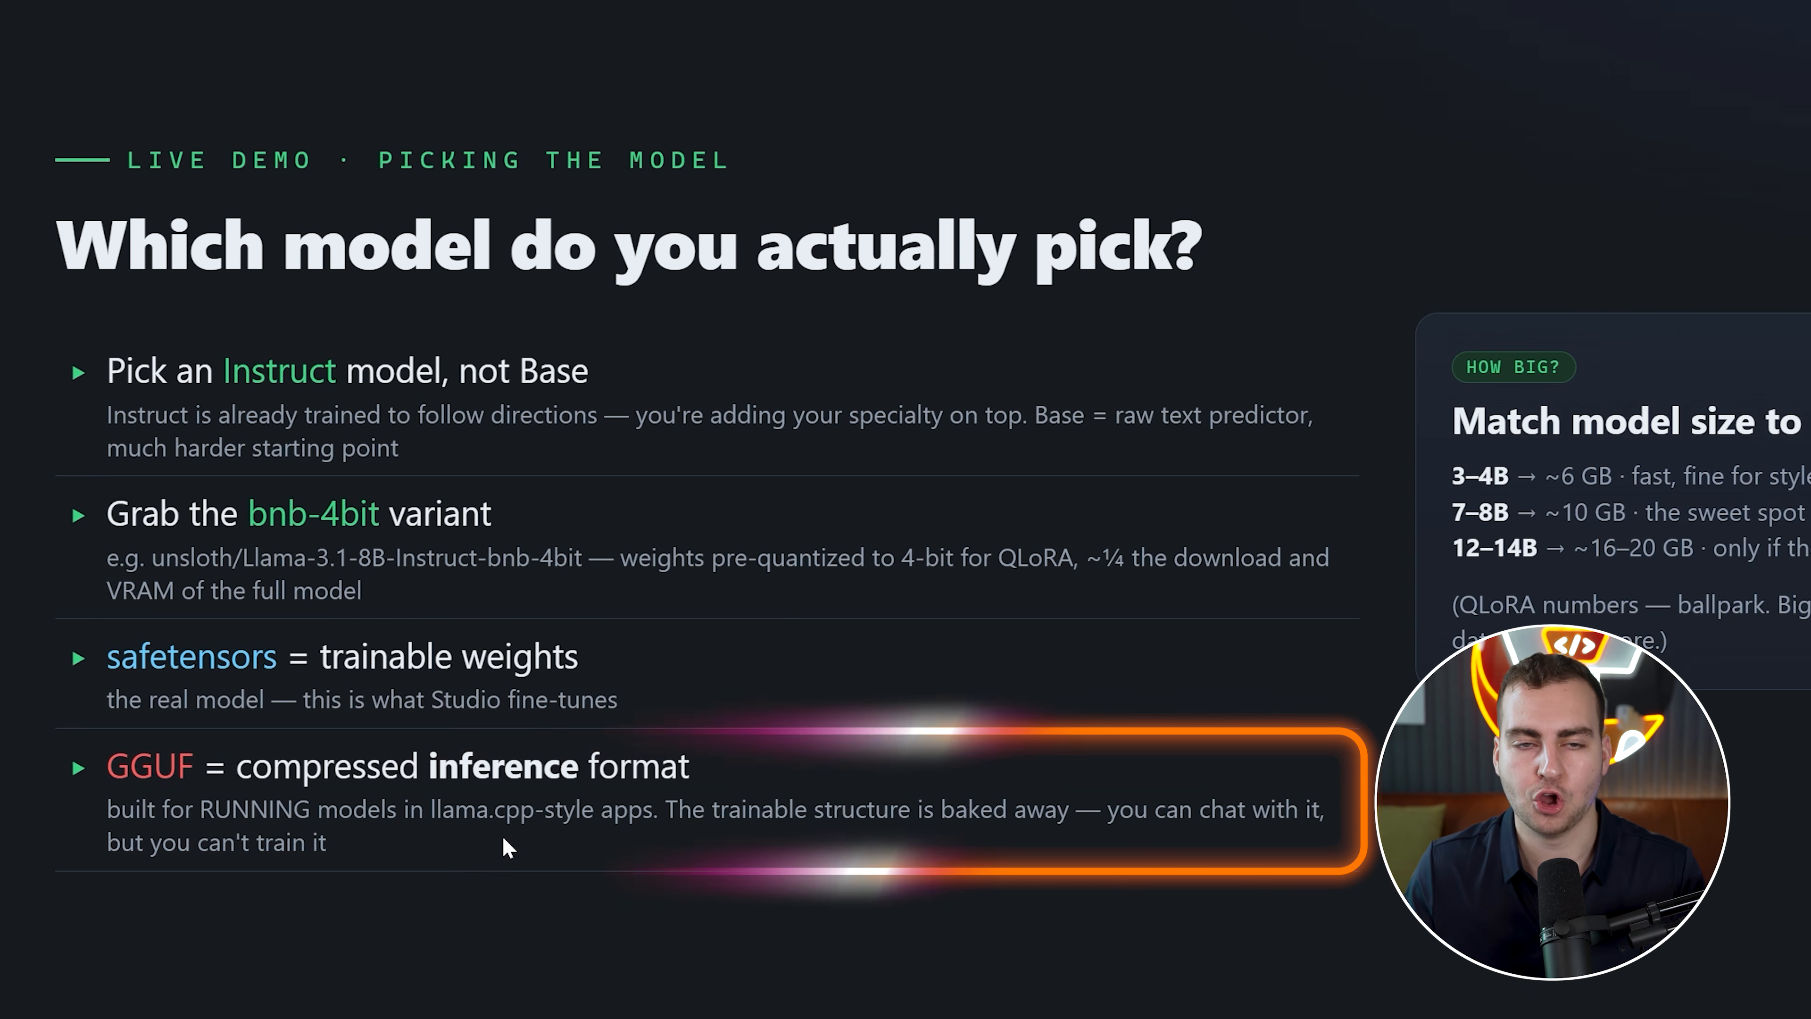
Advance the presentation to the "What the training data actually is" slide and switch back to the Unsloth Hub
key(Right)
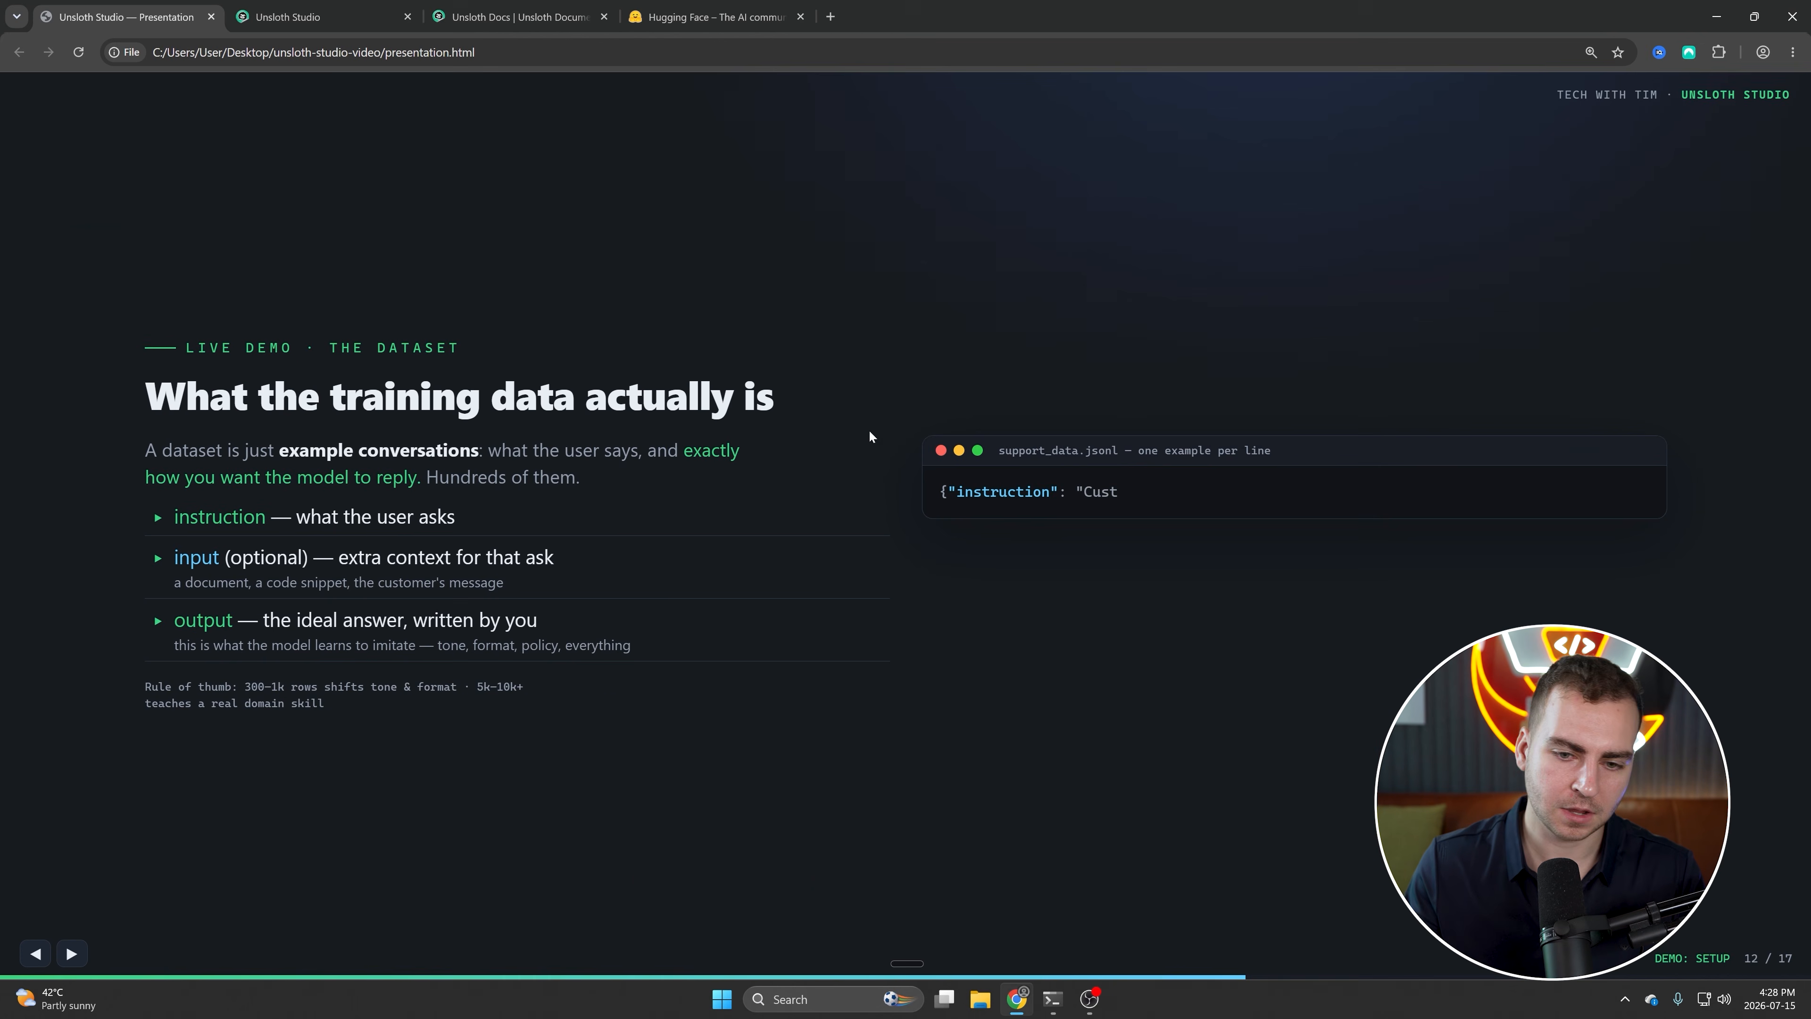
key(ctrl+Tab)
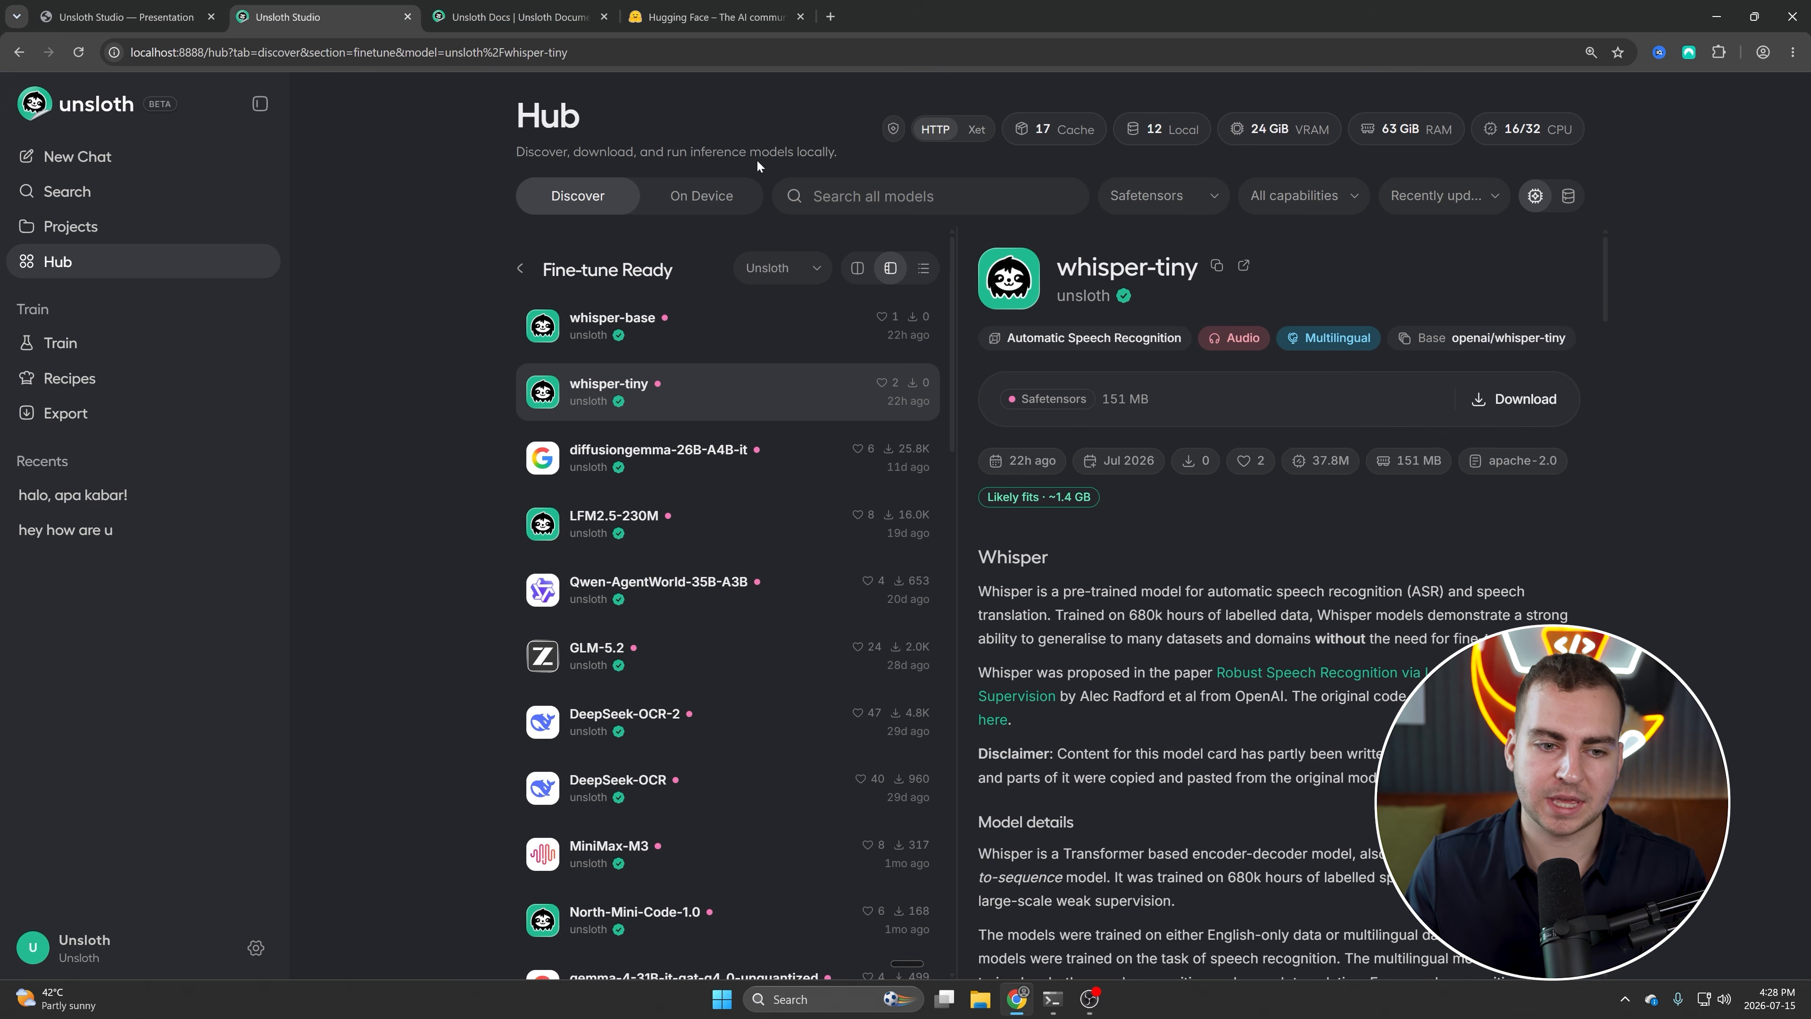
Start a new chat and load the on-device model llama-3.1-8b-instruct-unsloth-bnb-4bit
click(701, 195)
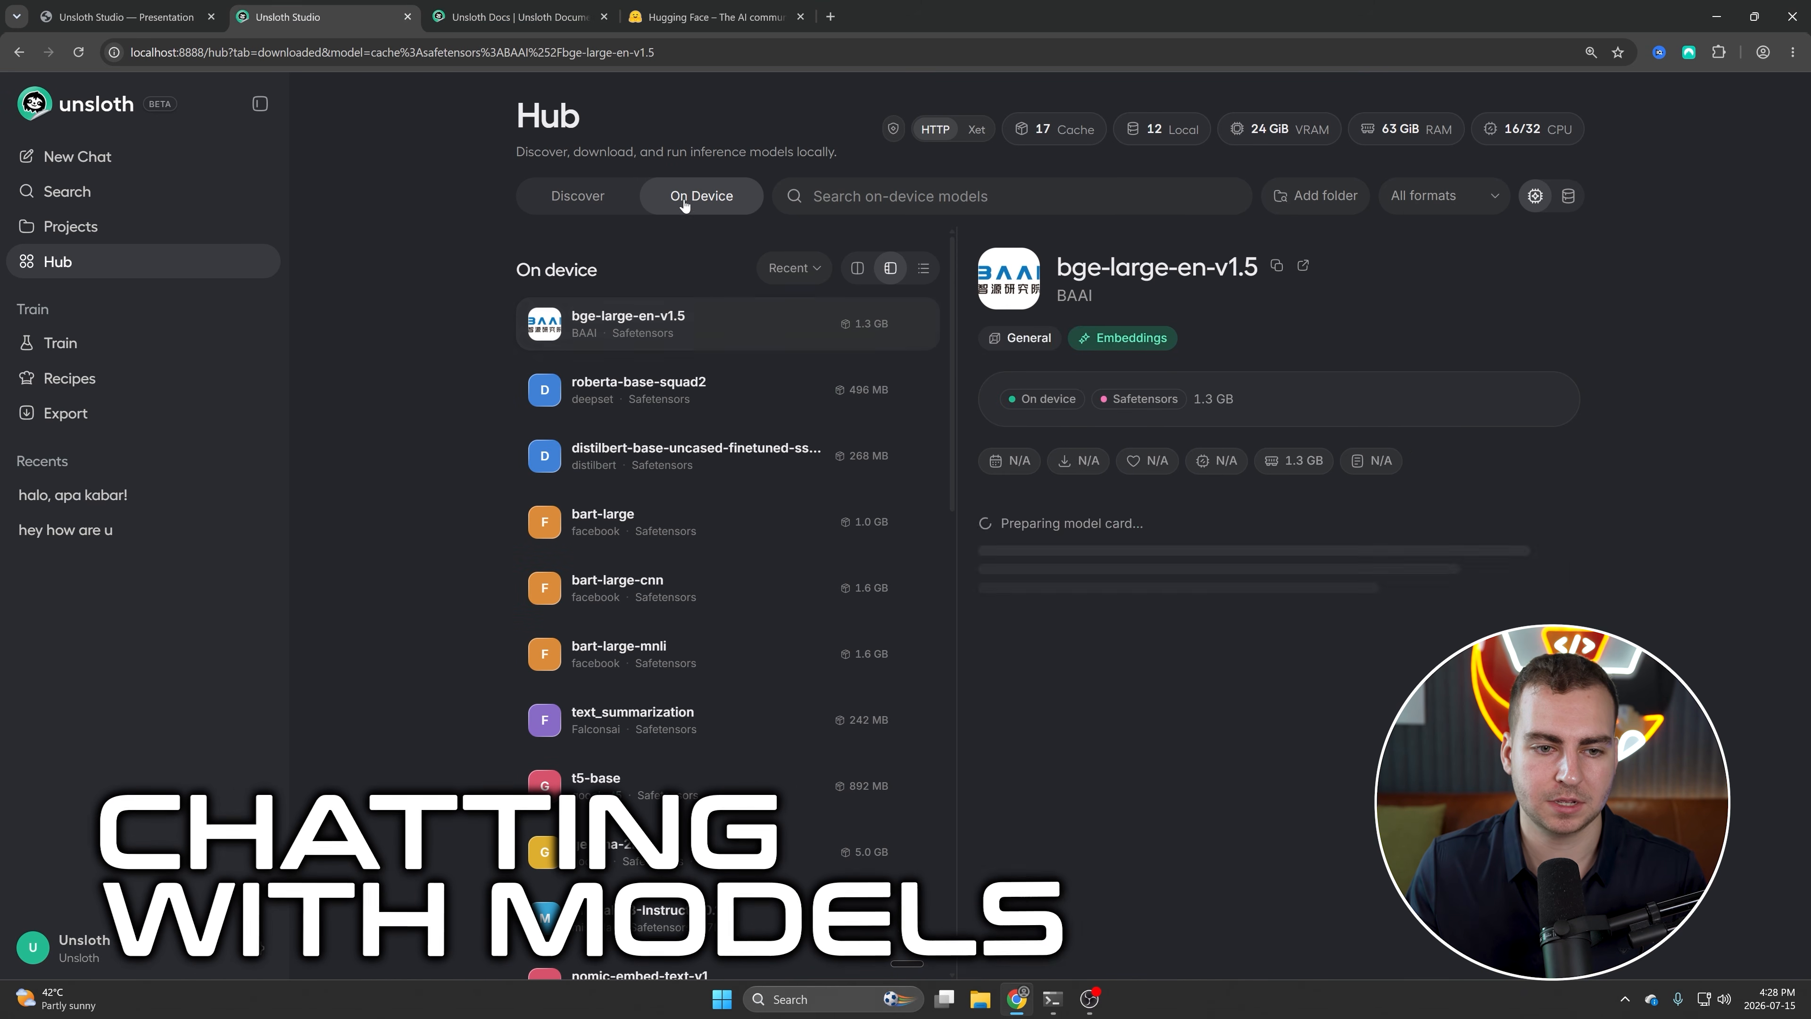
click(136, 163)
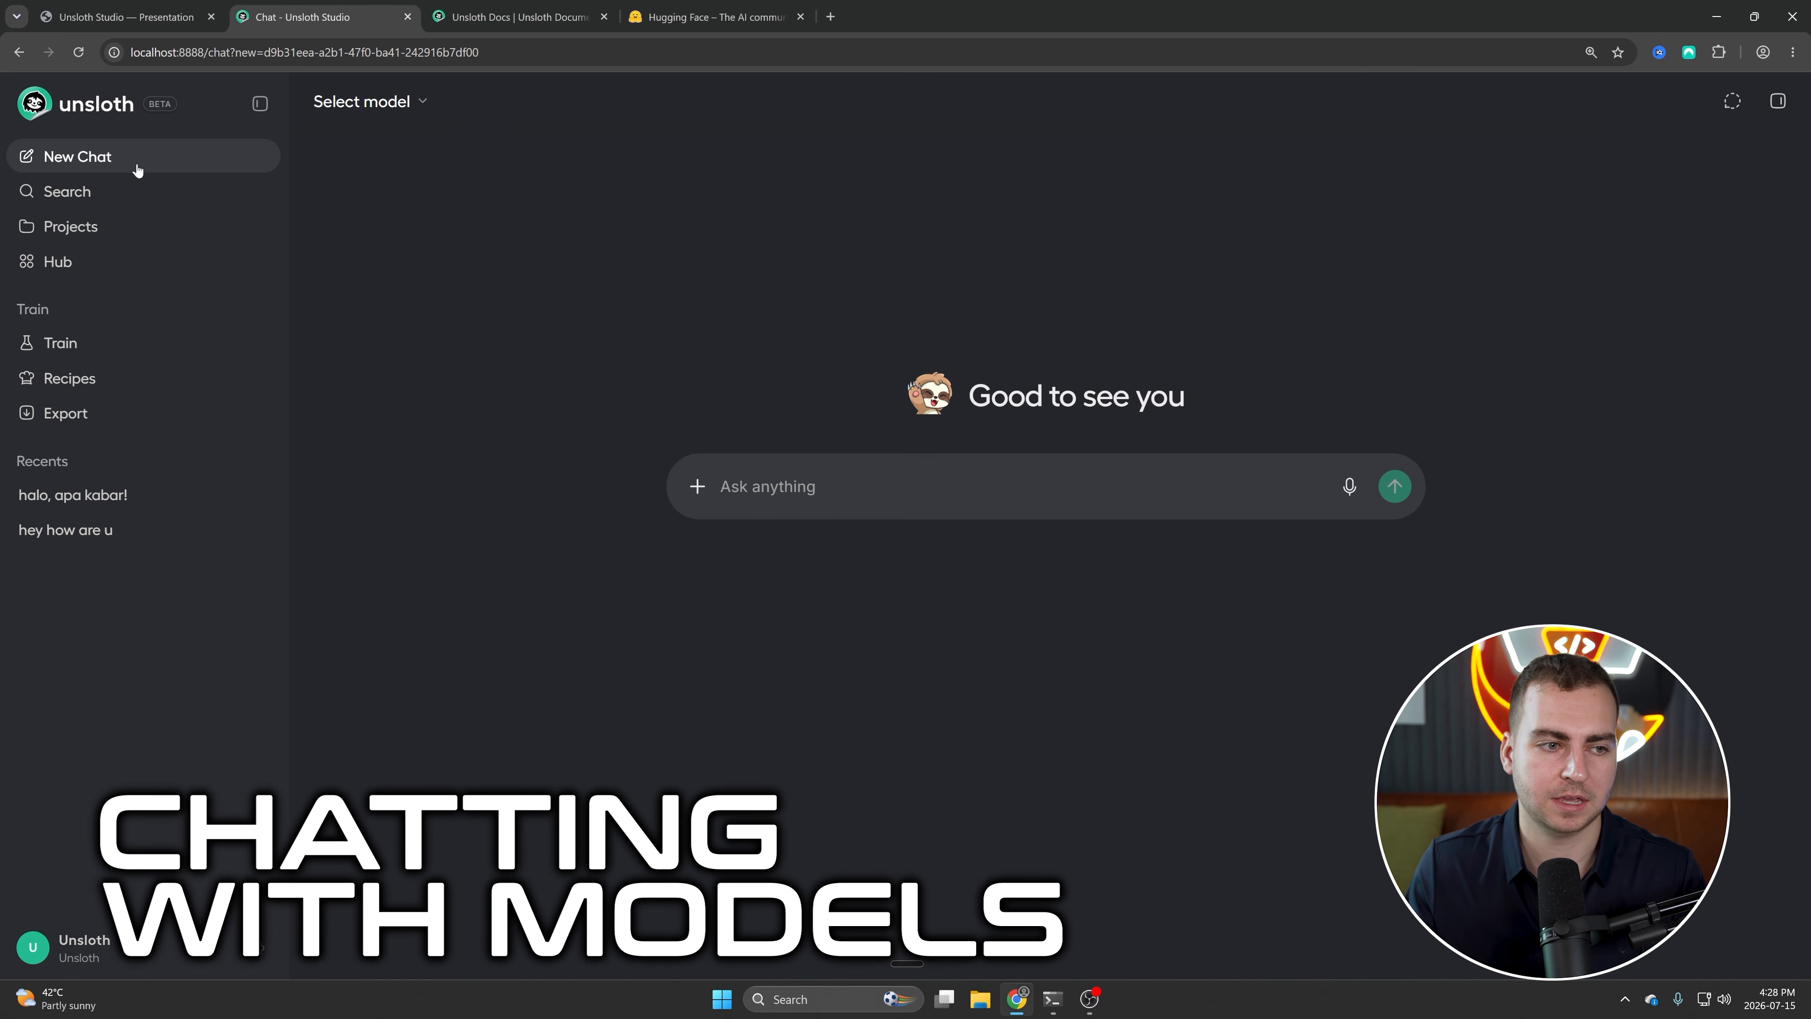
click(372, 104)
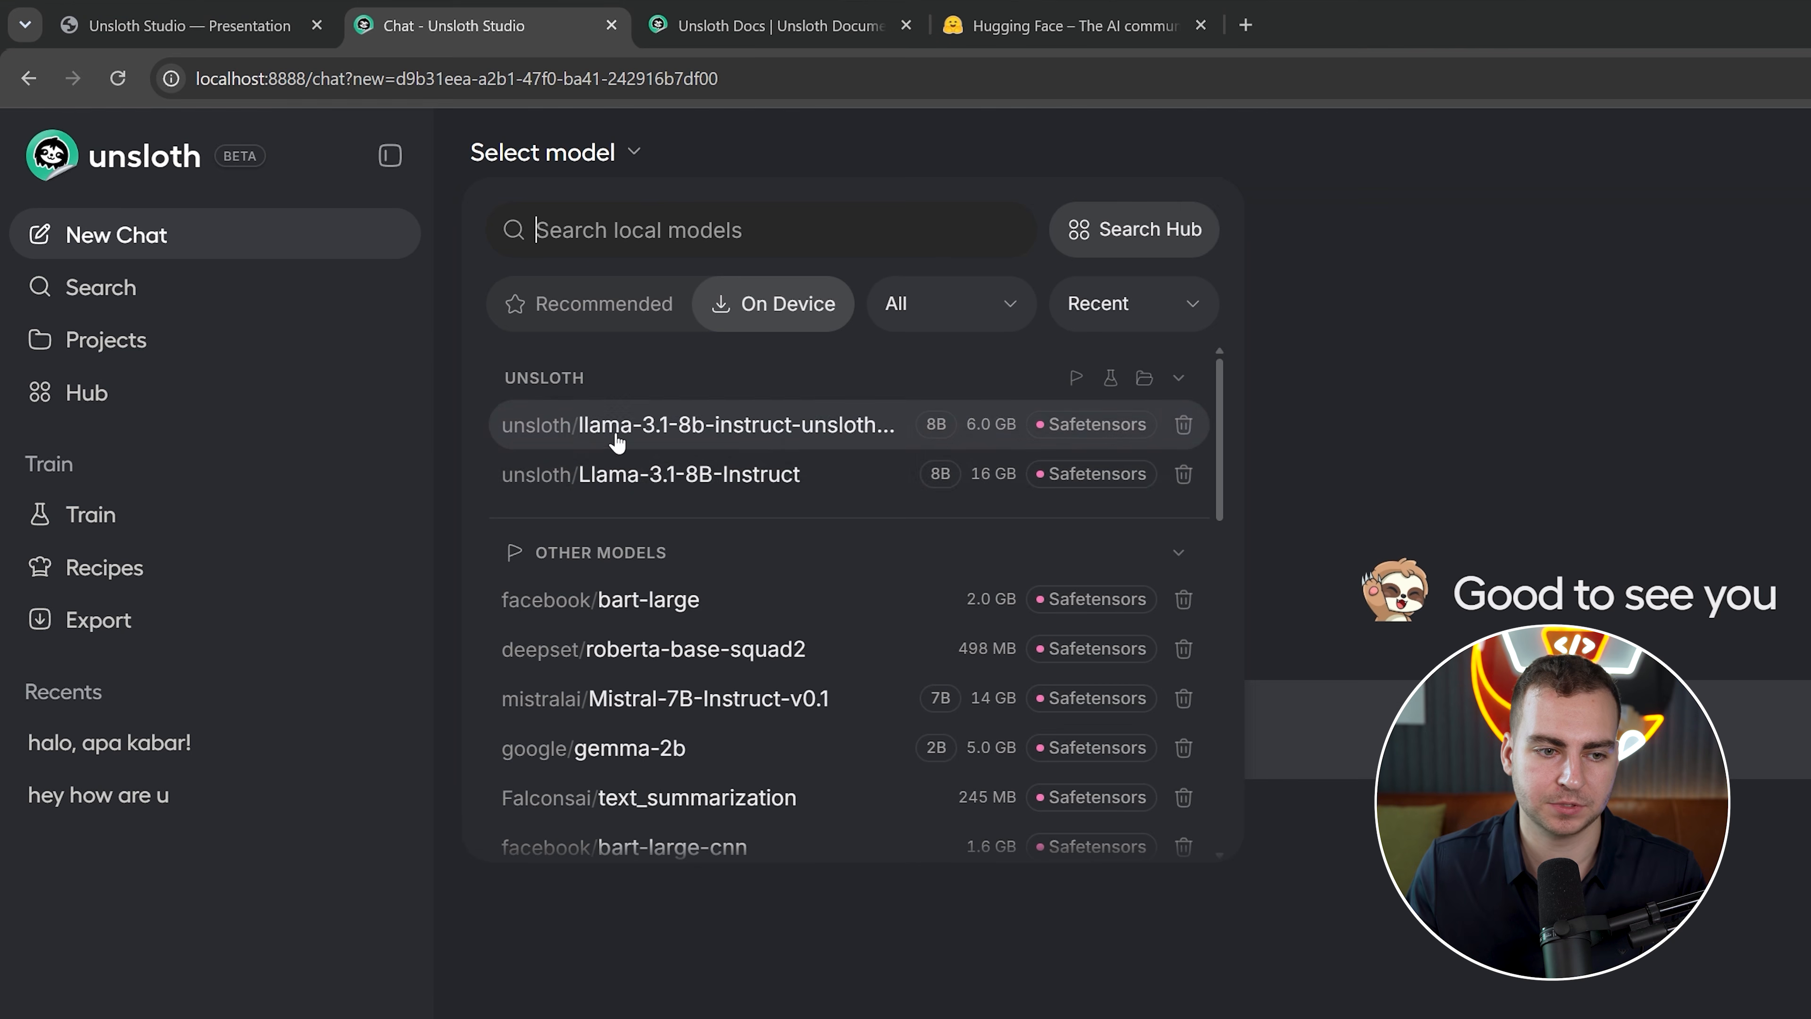
click(820, 428)
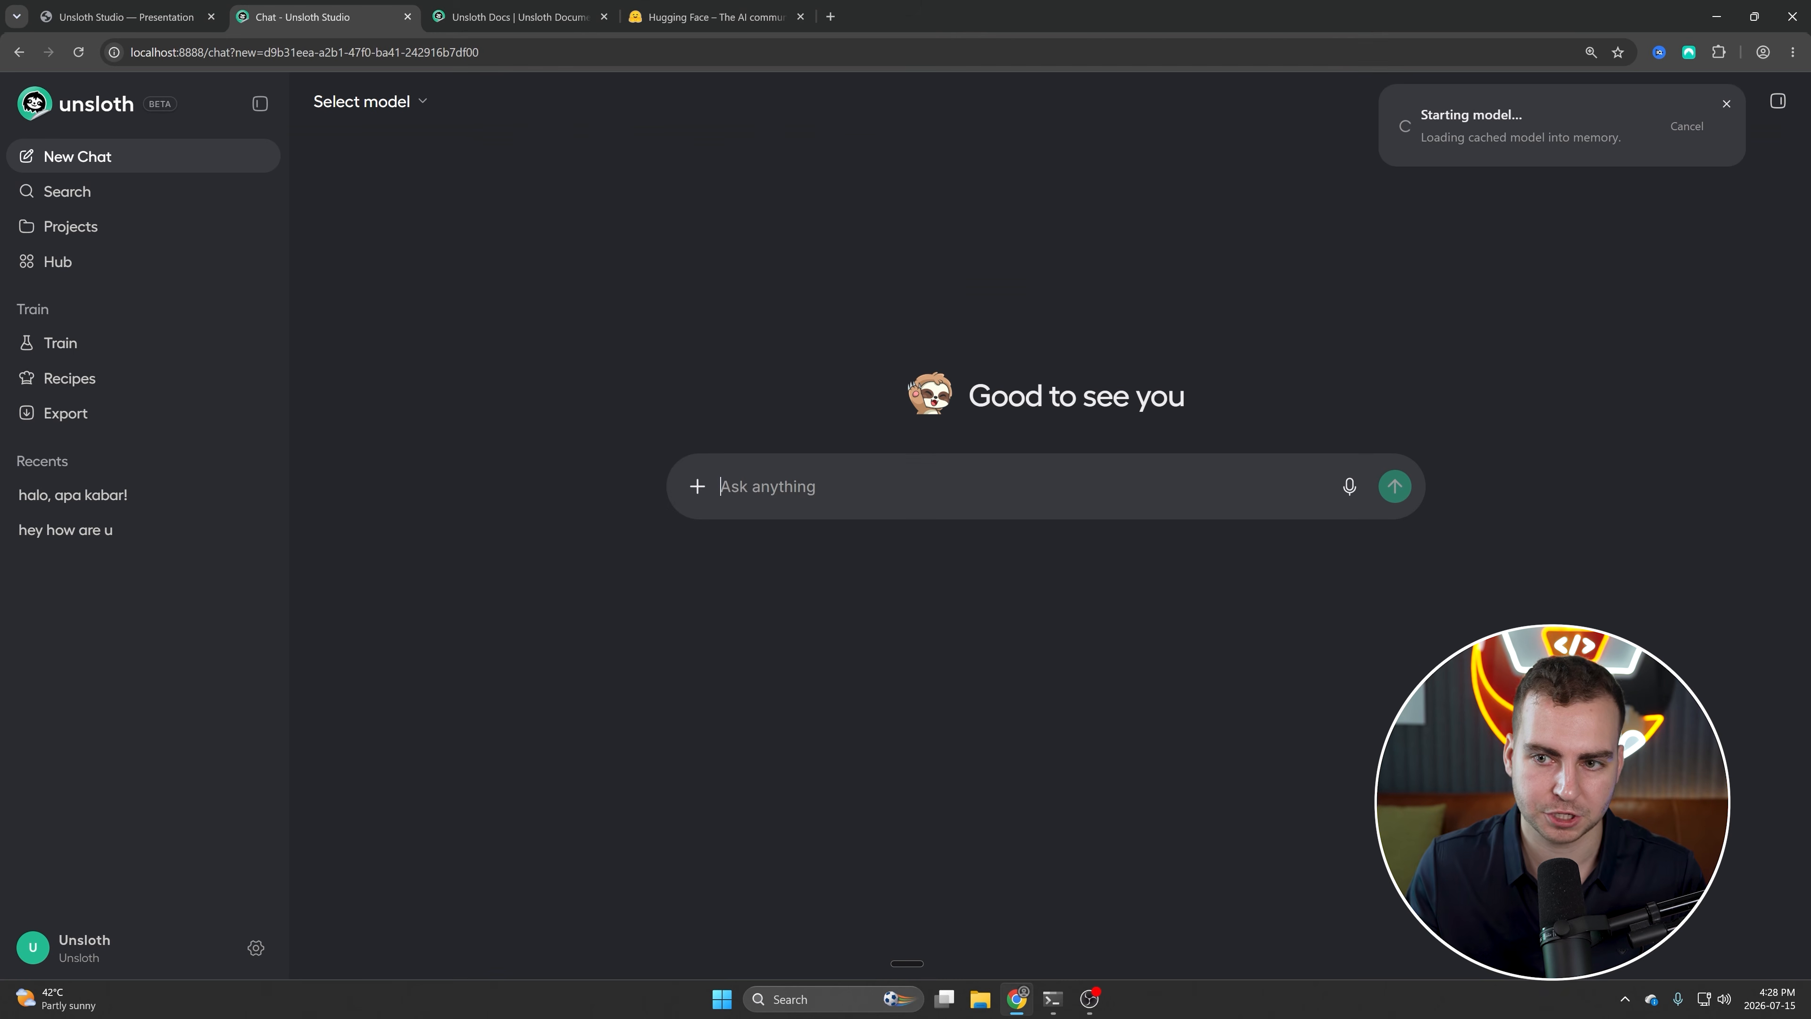
click(368, 102)
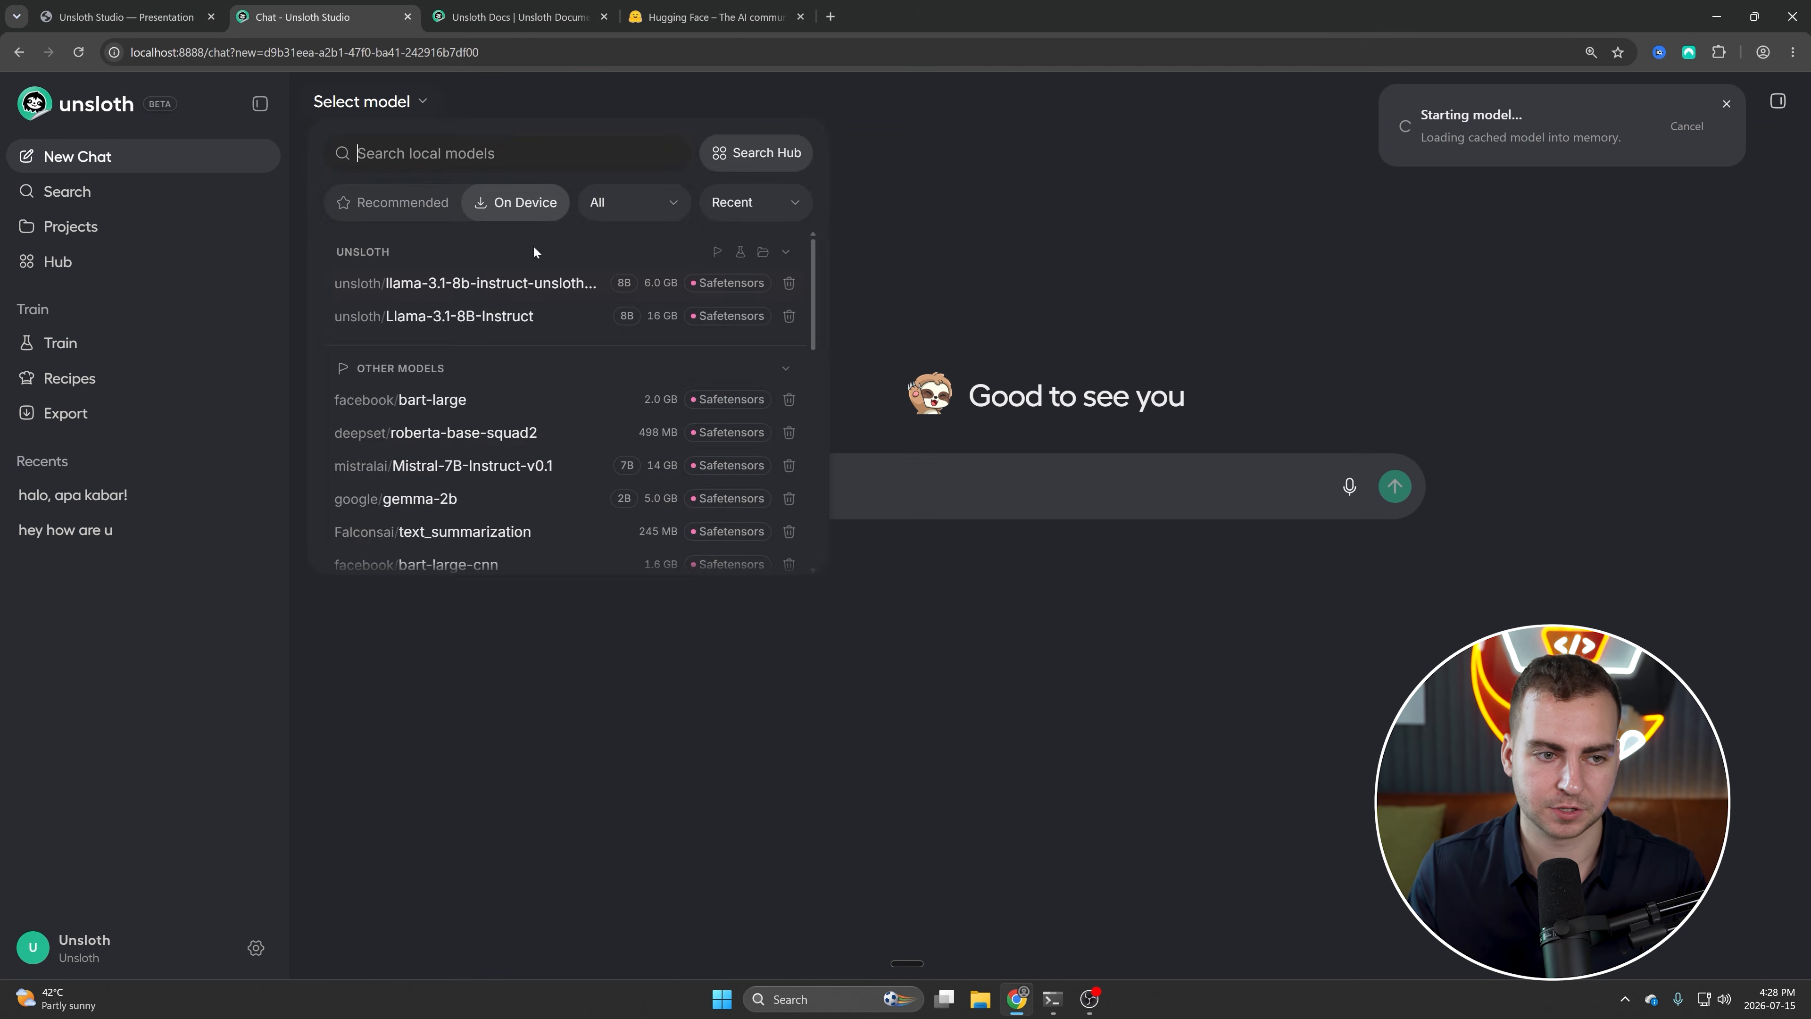
click(923, 248)
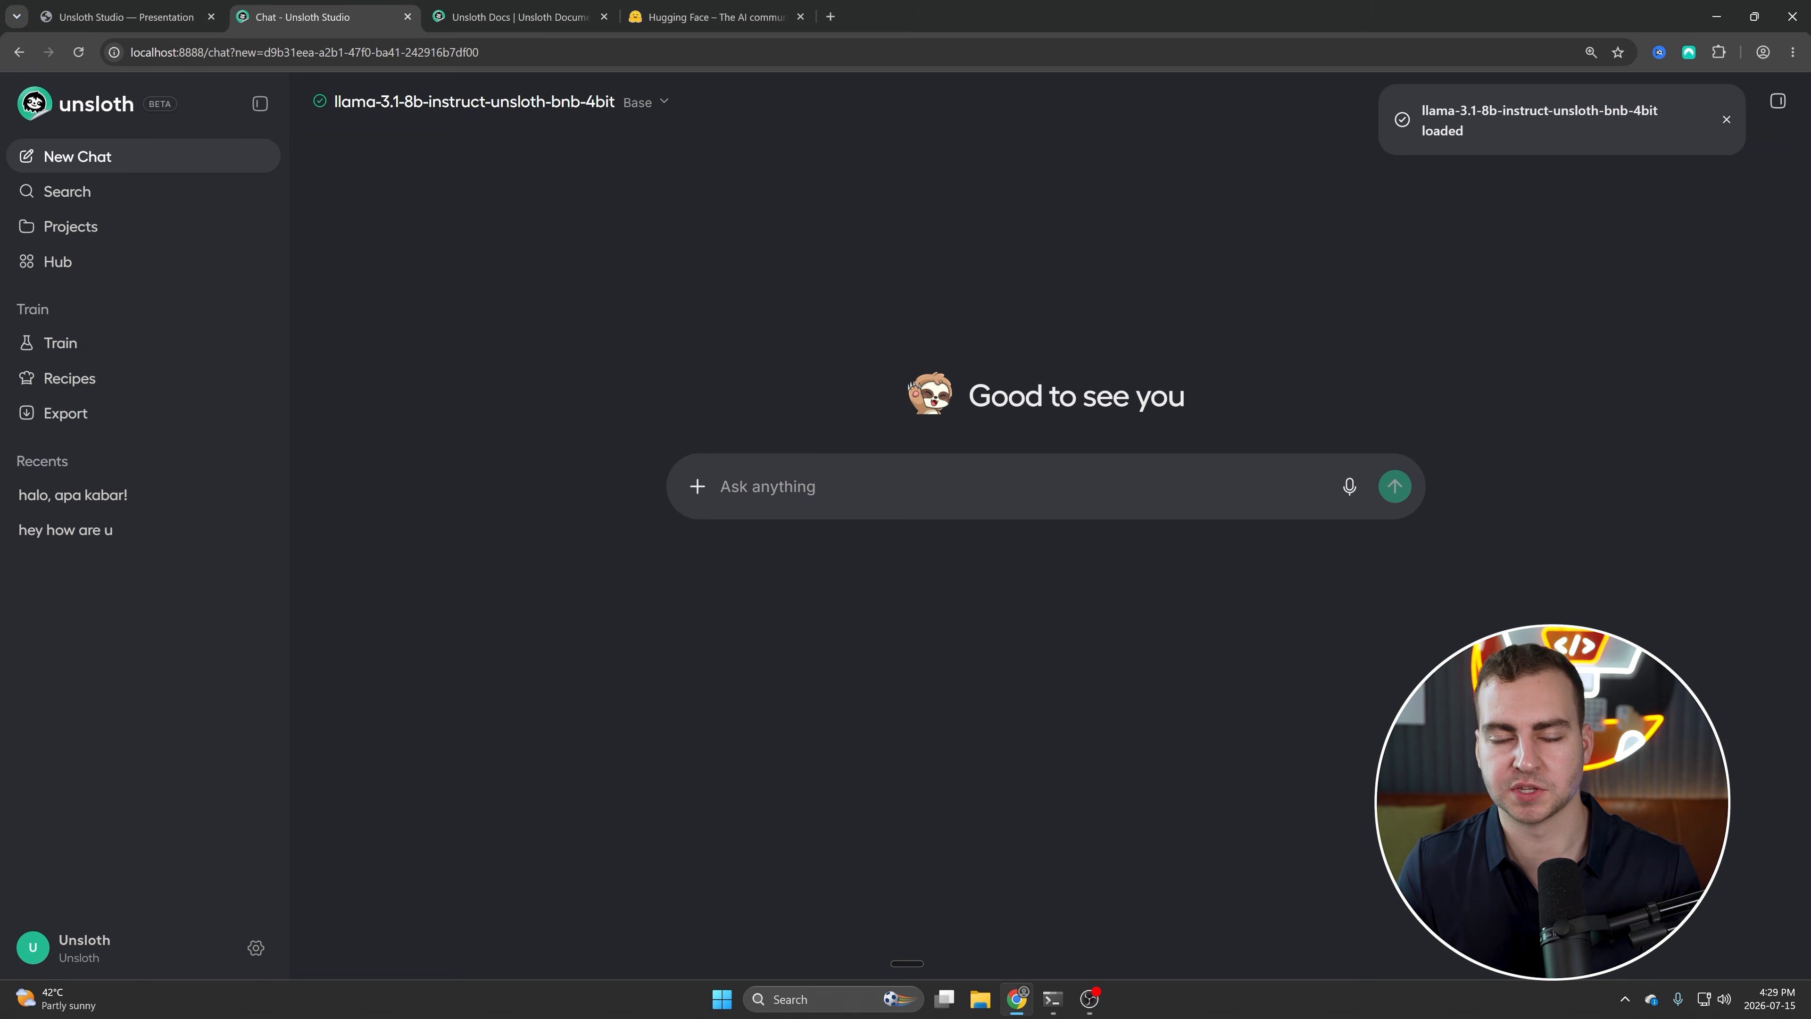
Send the message "hello world" to the loaded model and review its reply and response timing
text(hello world)
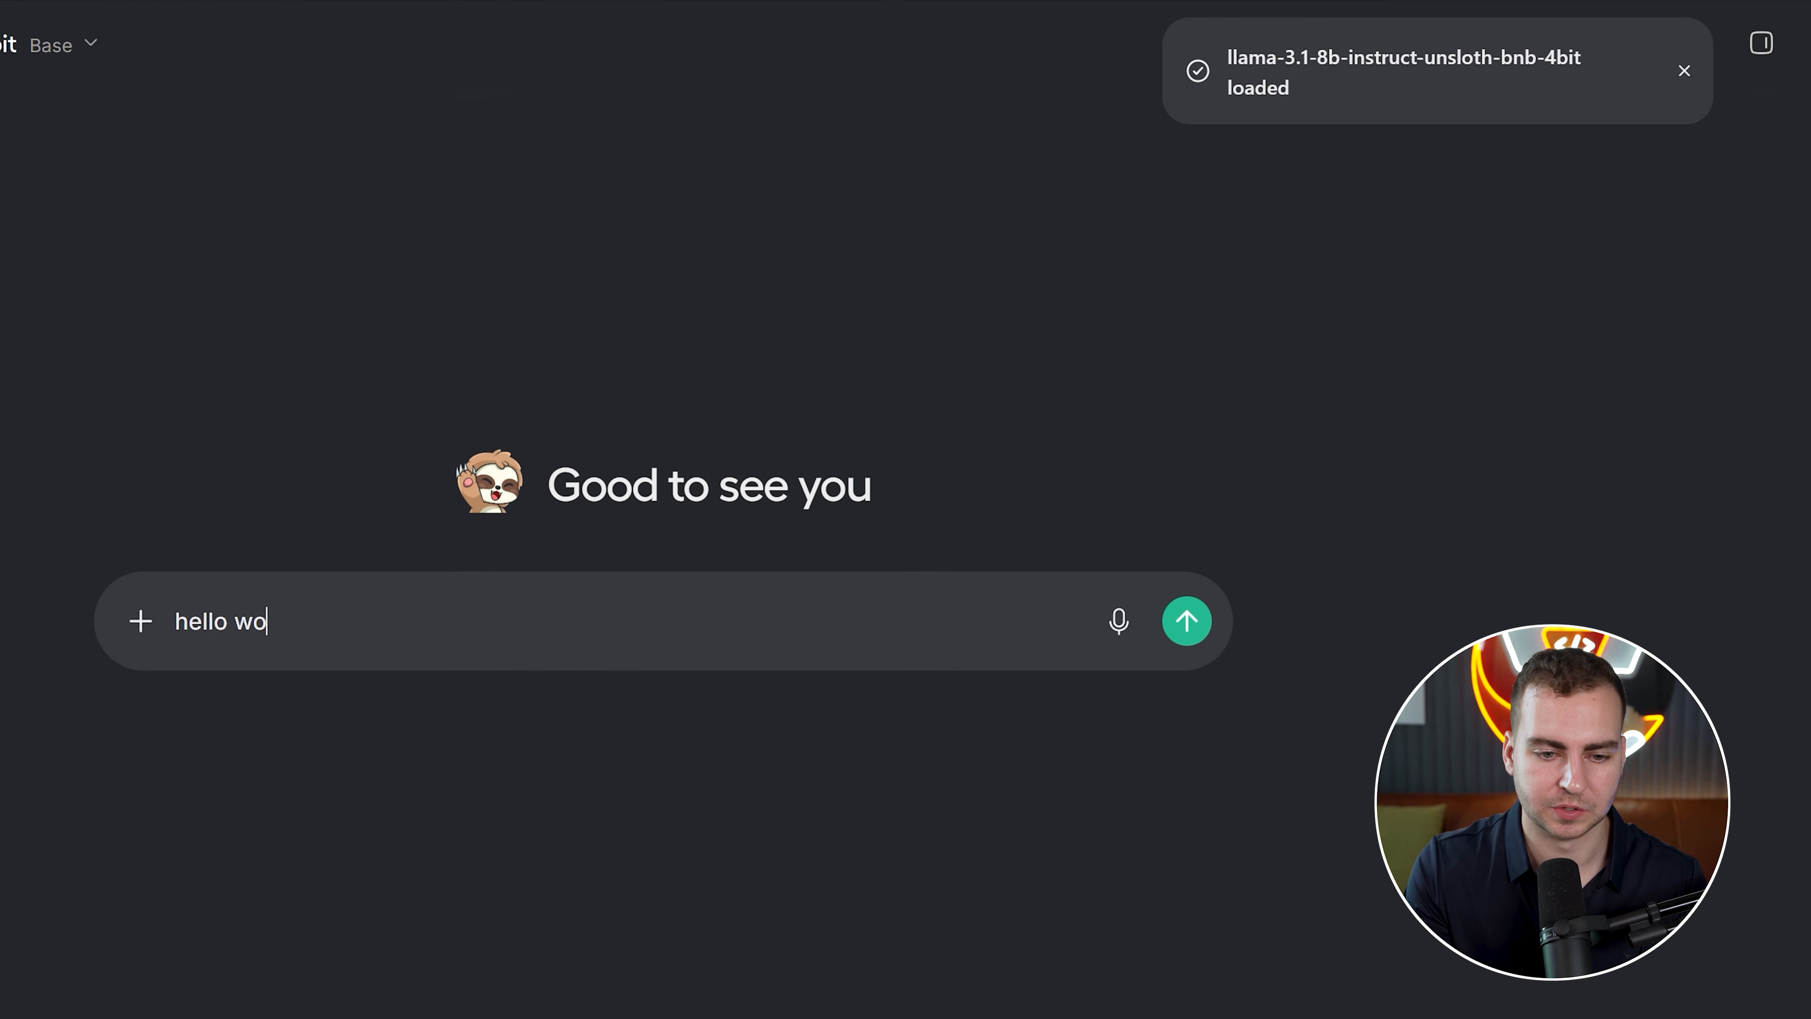
key(Return)
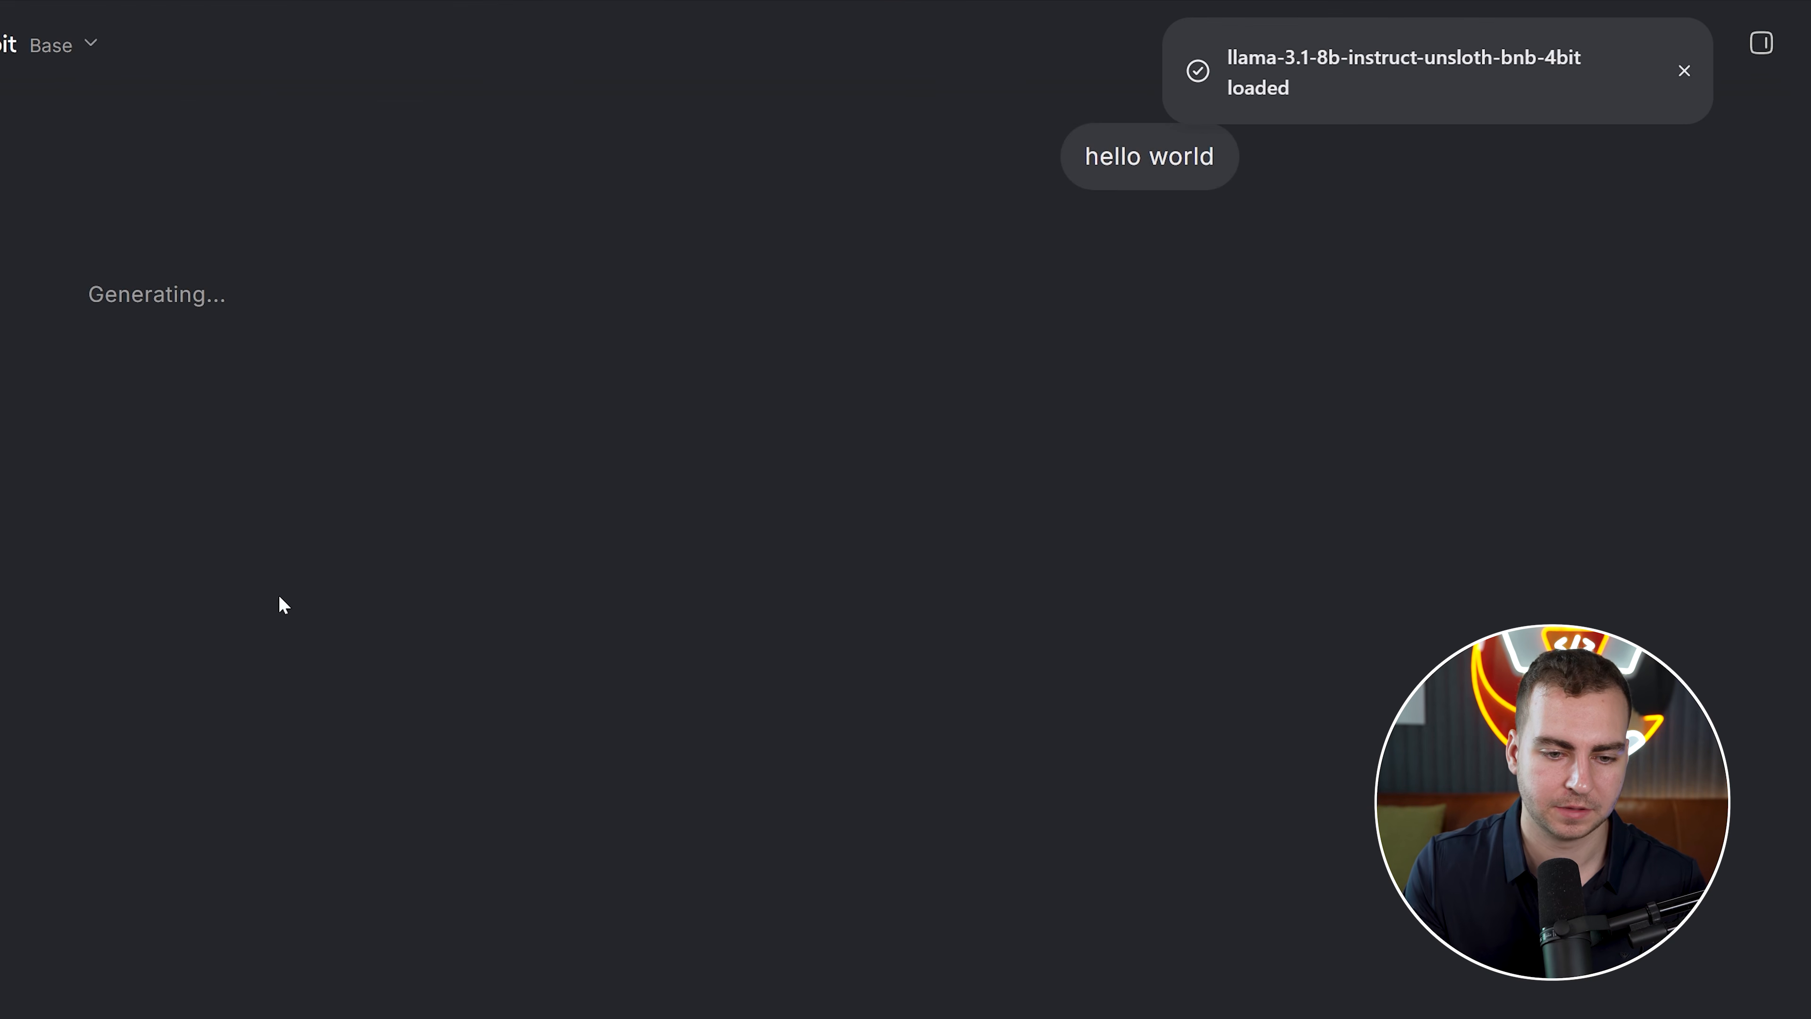
click(1684, 71)
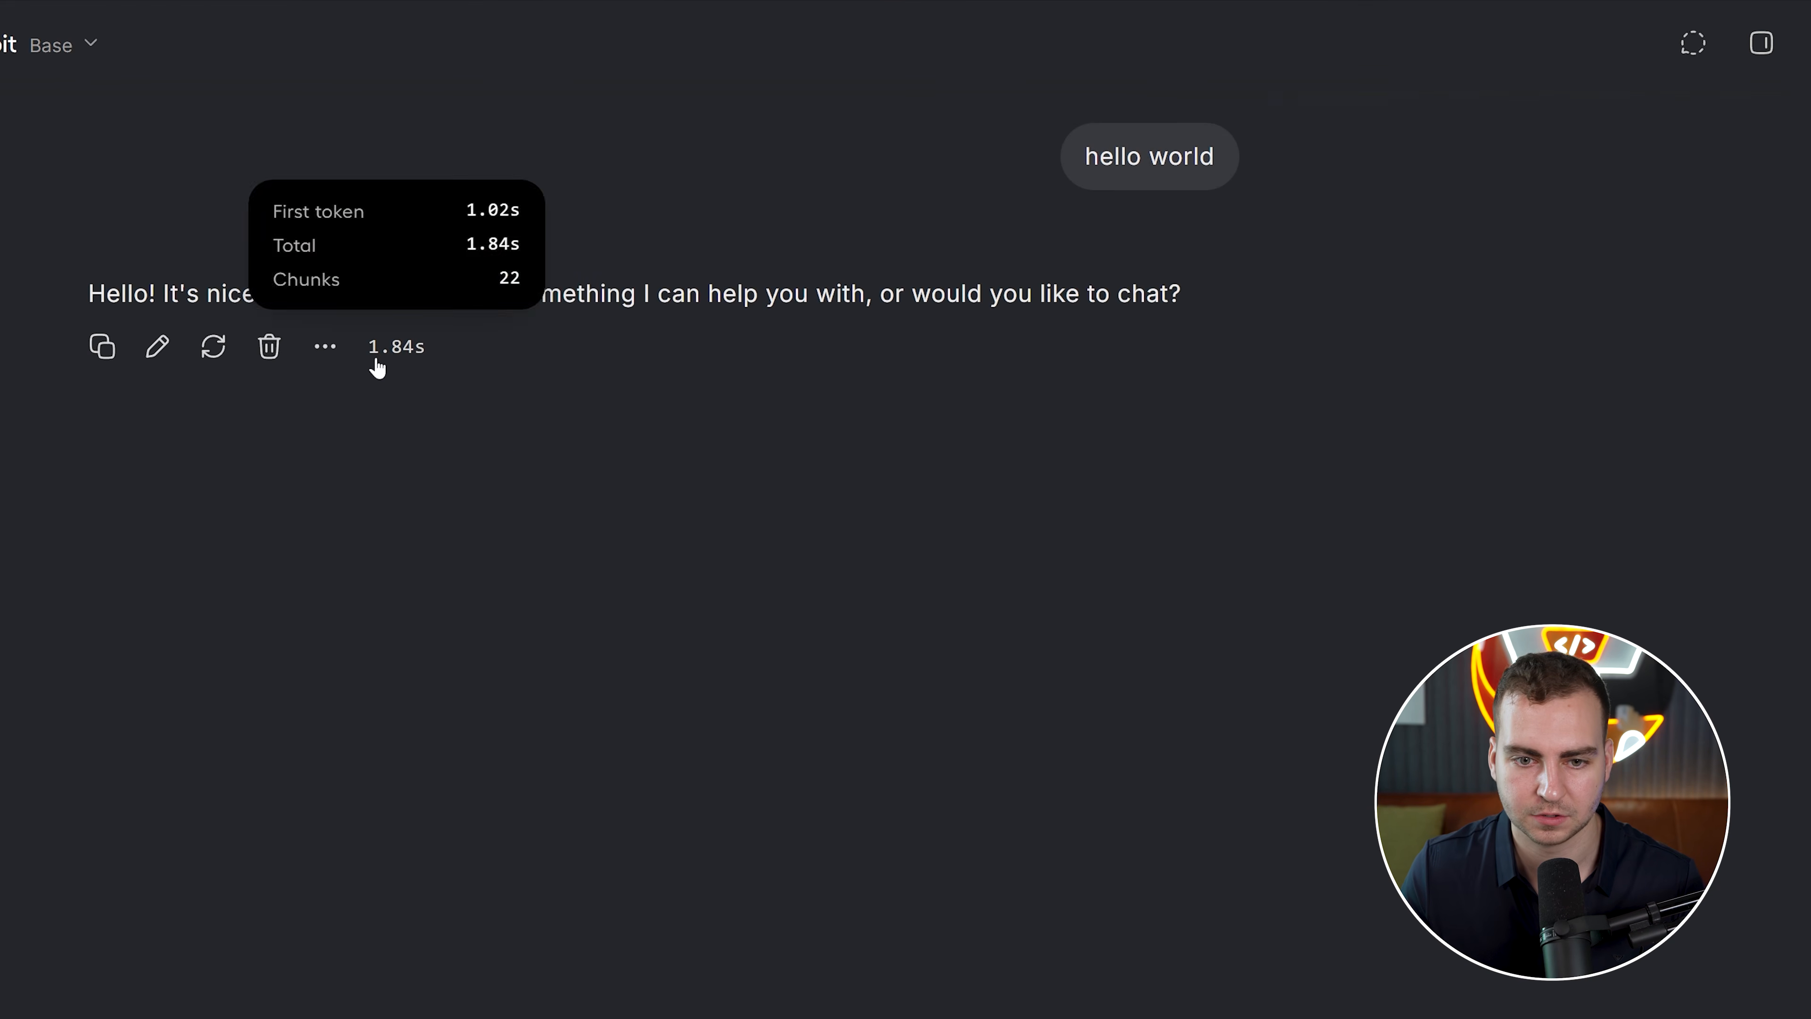
drag(323, 294, 88, 294)
click(1280, 324)
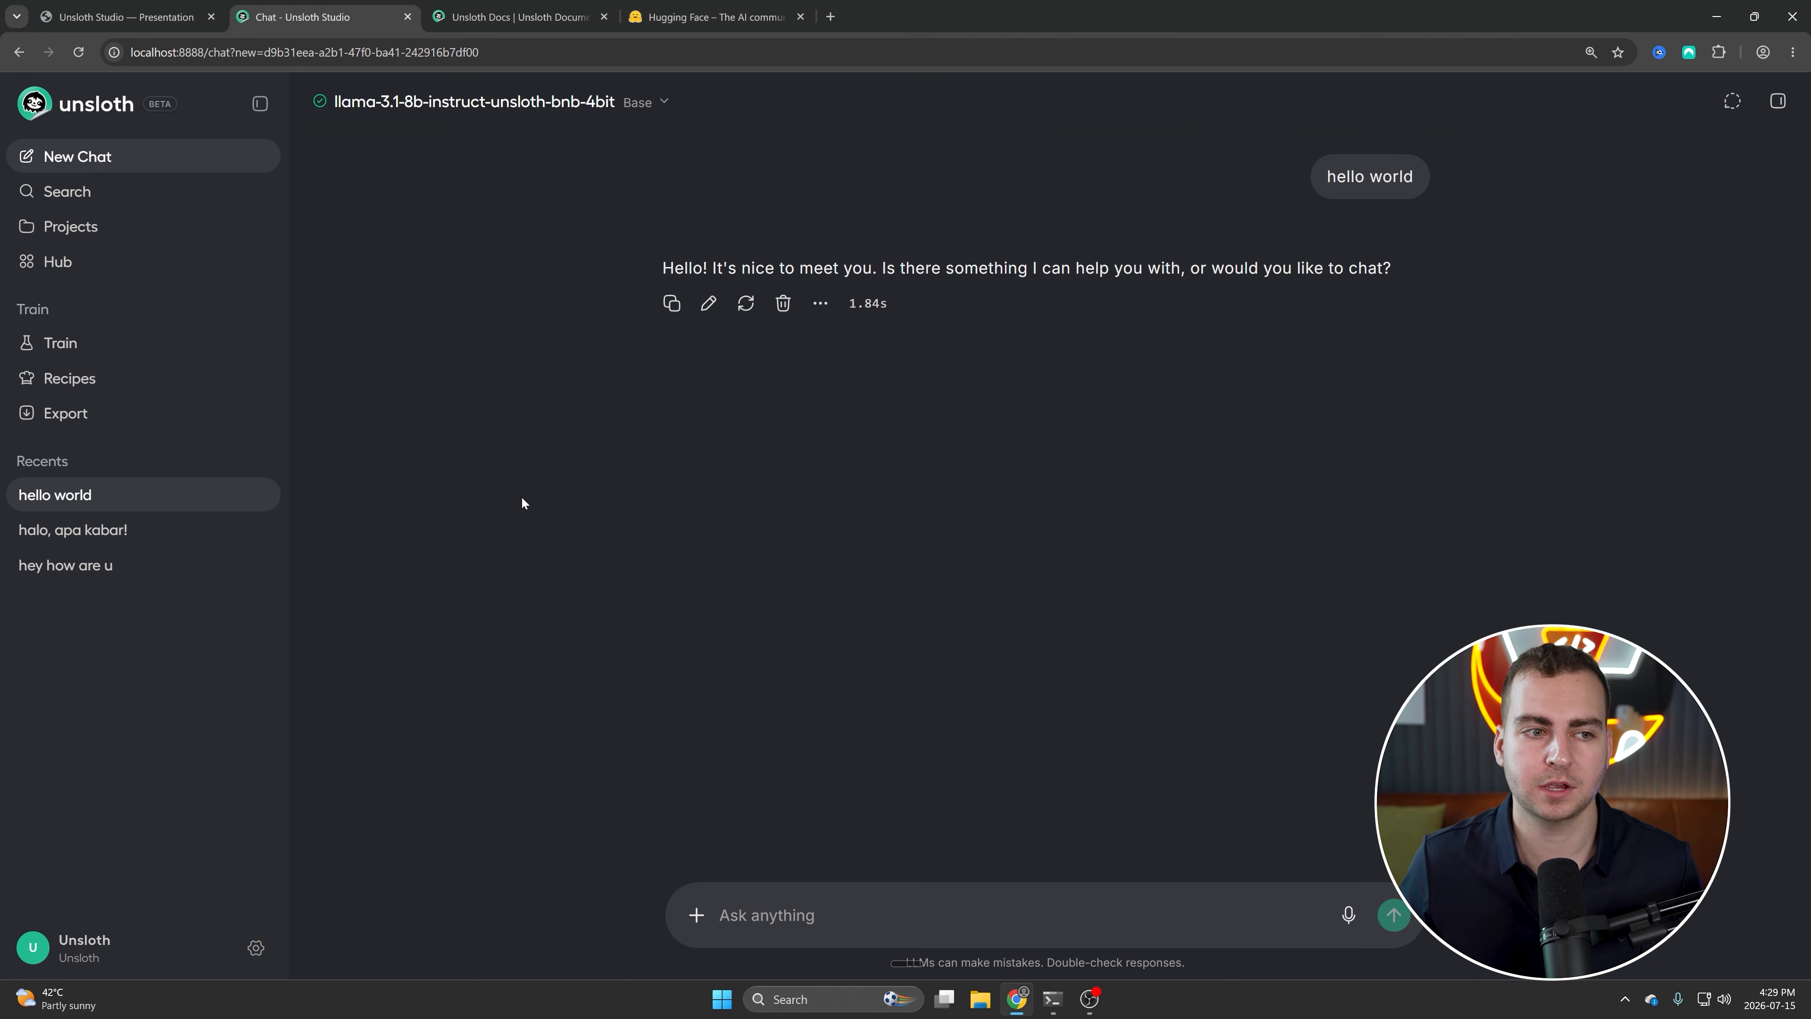
Open the Fine-tuning Studio training page and look over its model, dataset and parameter settings
click(162, 348)
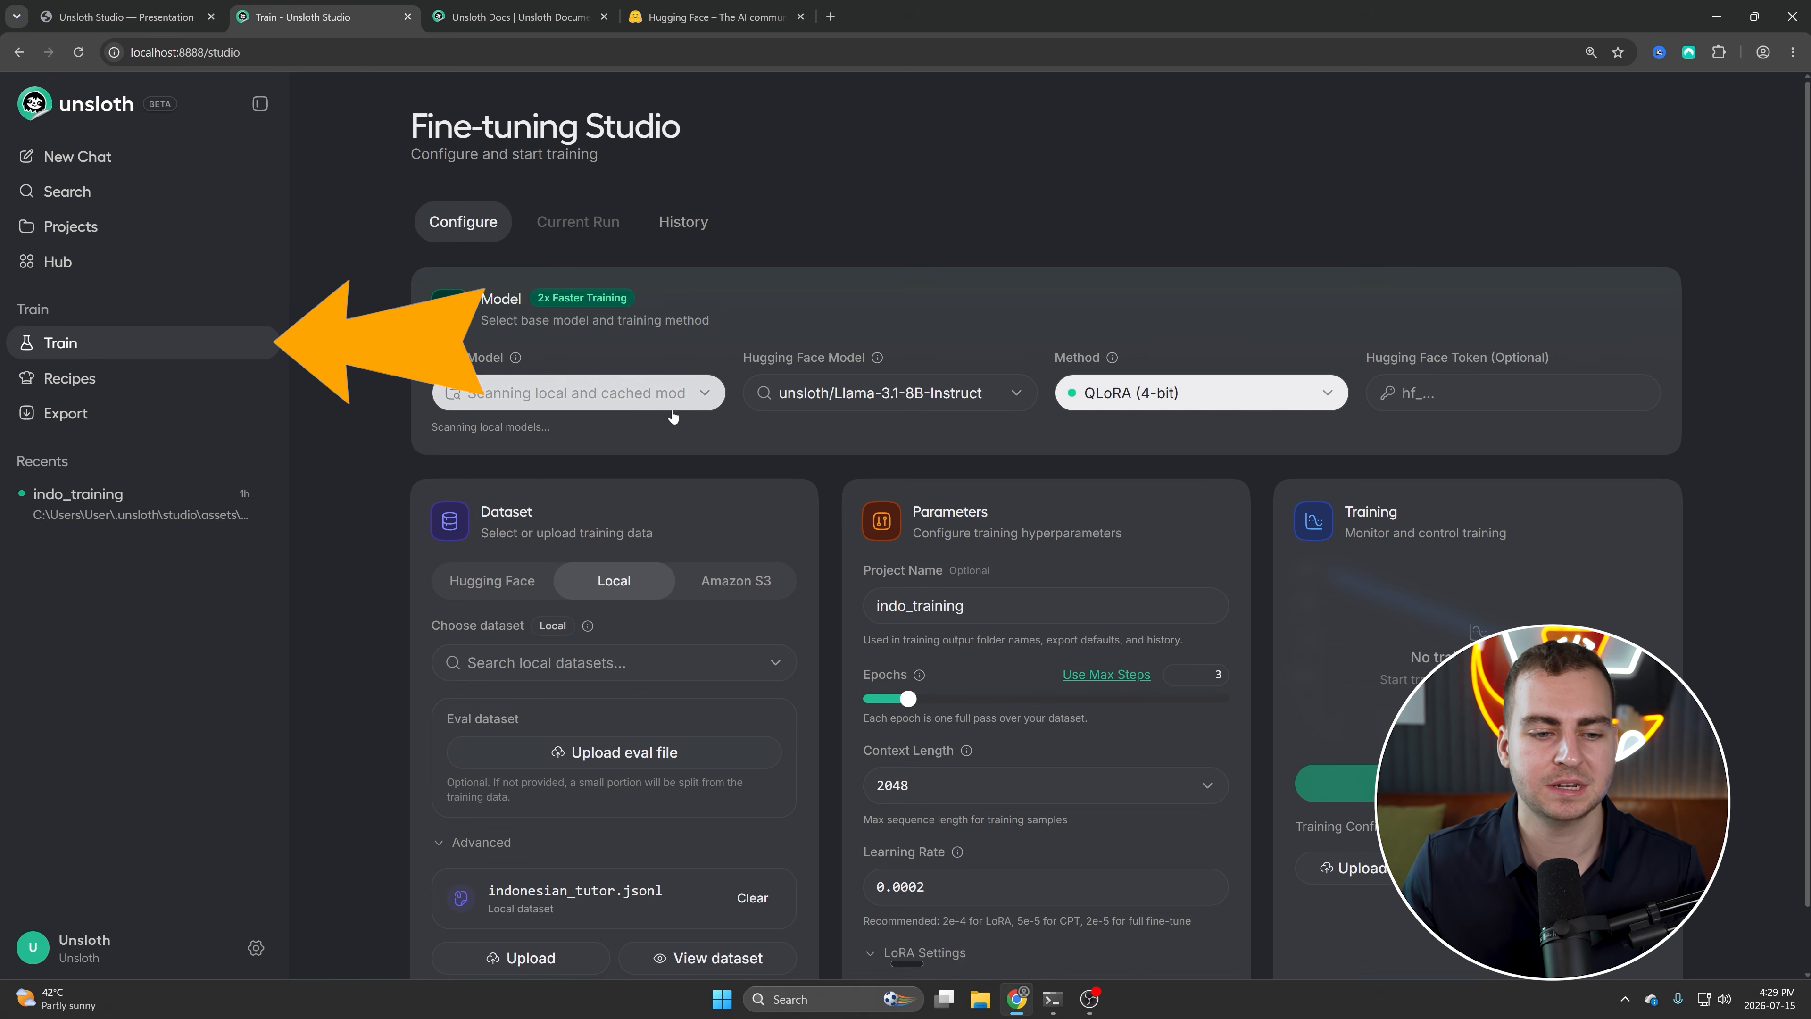
scroll(643, 451, down, 1)
scroll(777, 632, up, 1)
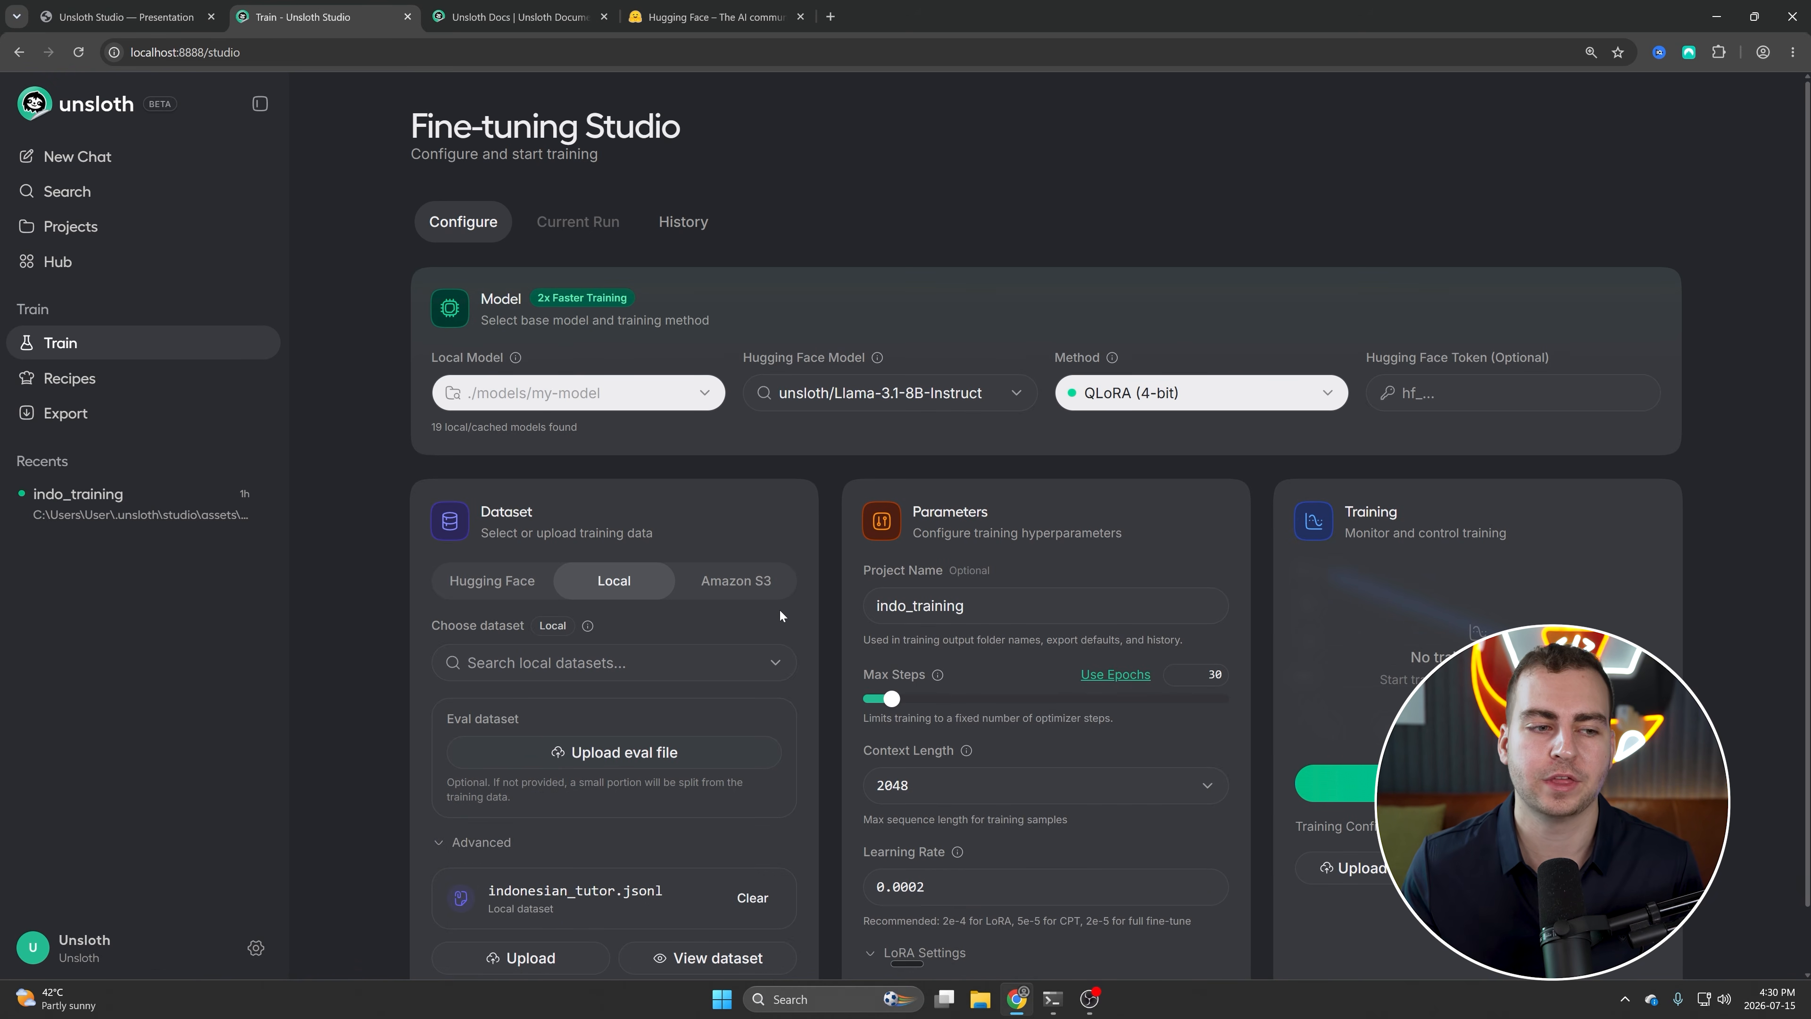
Review the presentation's training-data slide, marking its instruction, input and output points, and advance to the "Real rows from support_data.jsonl" slide
click(125, 17)
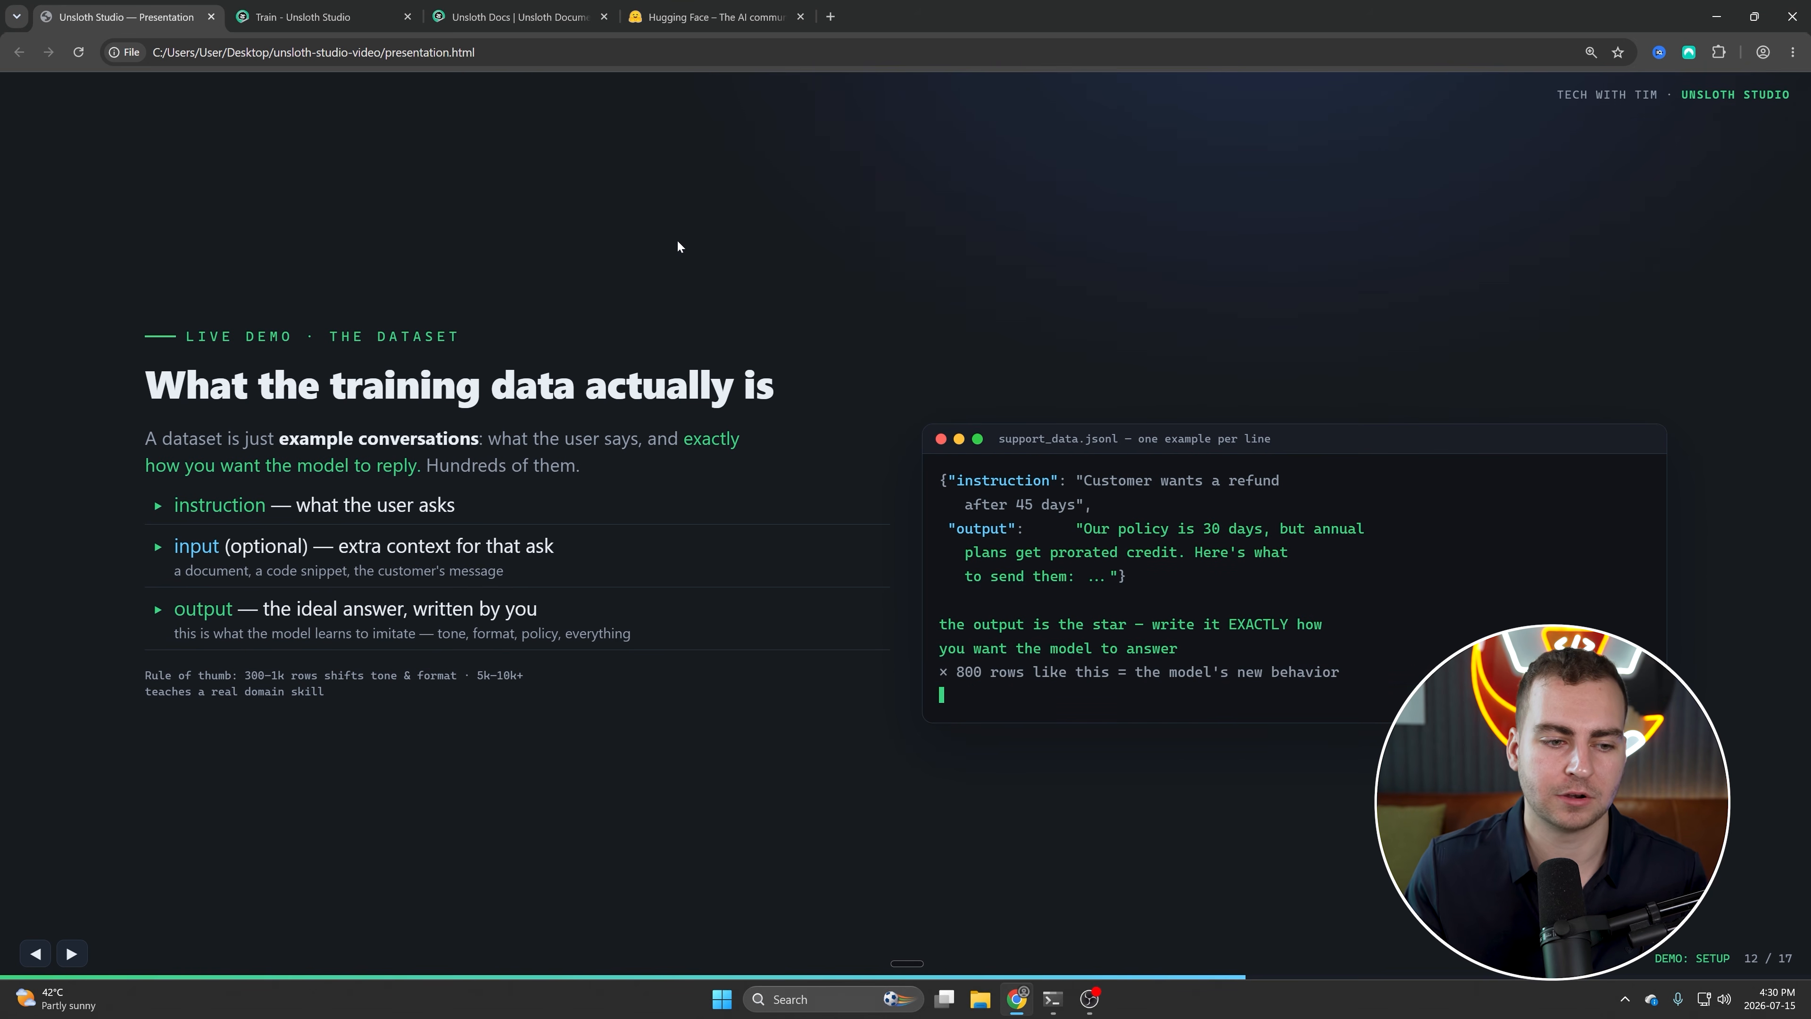
drag(168, 505, 488, 505)
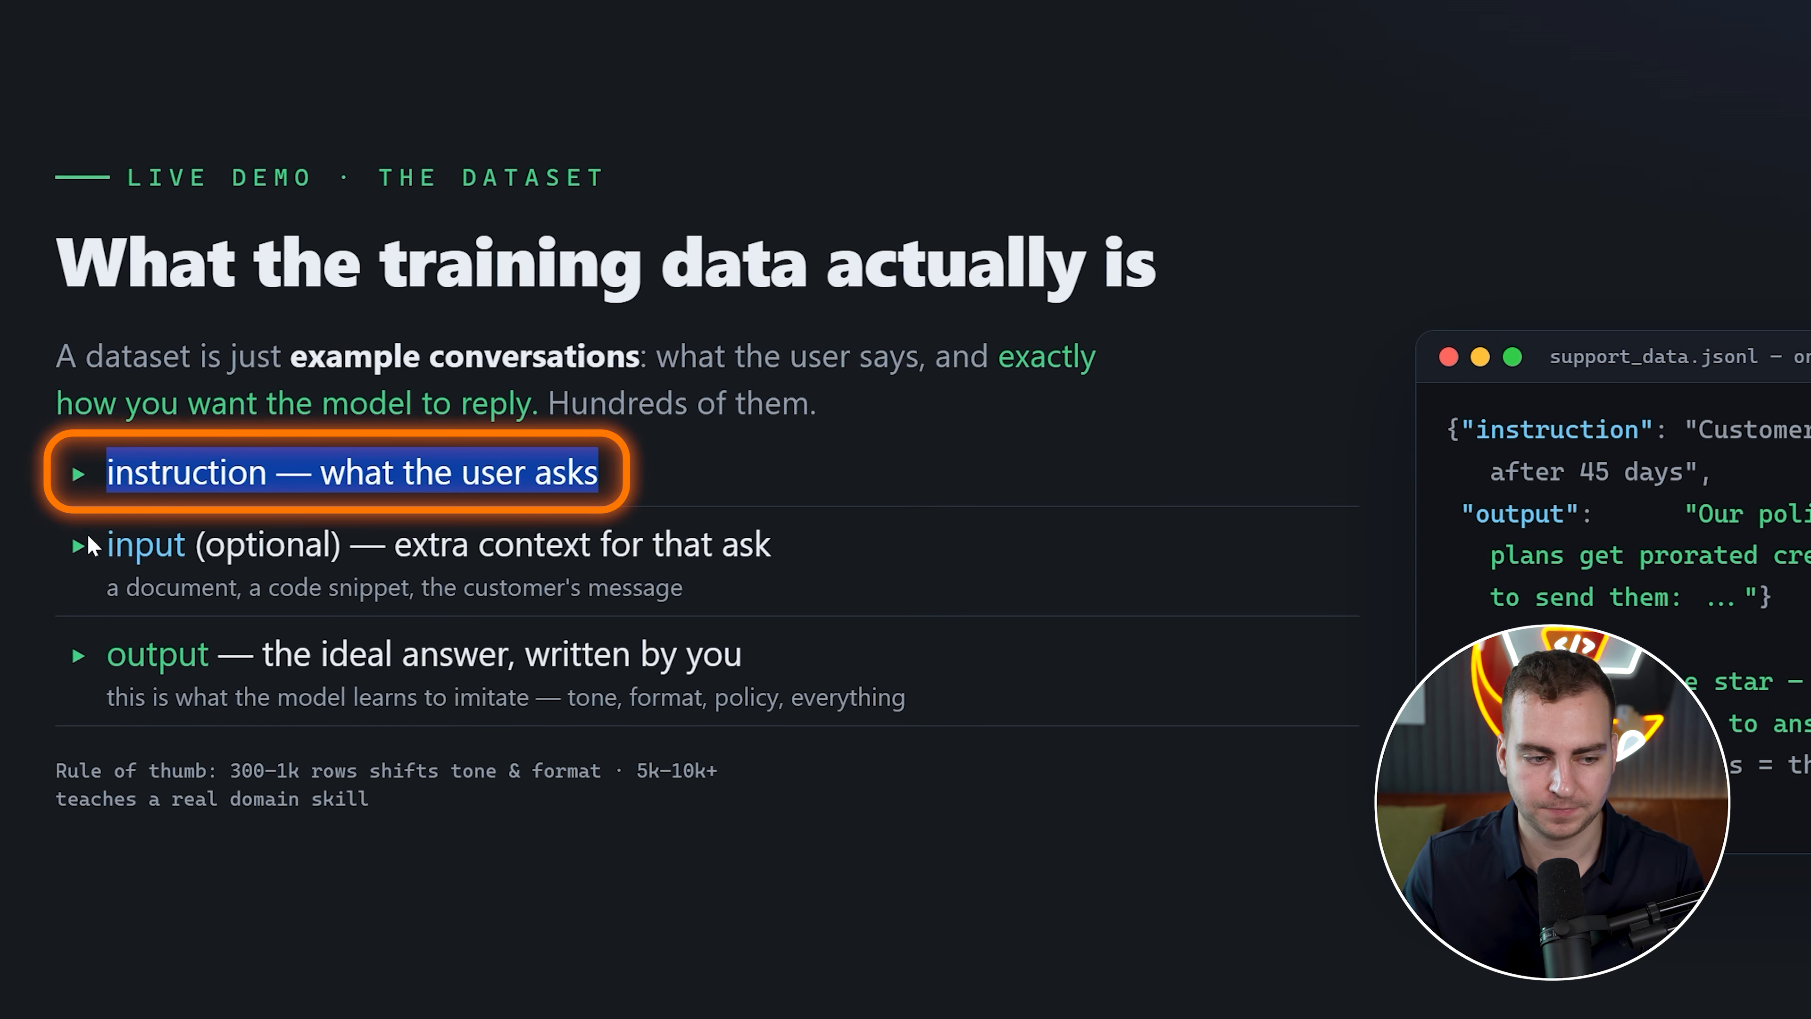
drag(96, 545, 797, 579)
drag(781, 697, 86, 669)
click(822, 615)
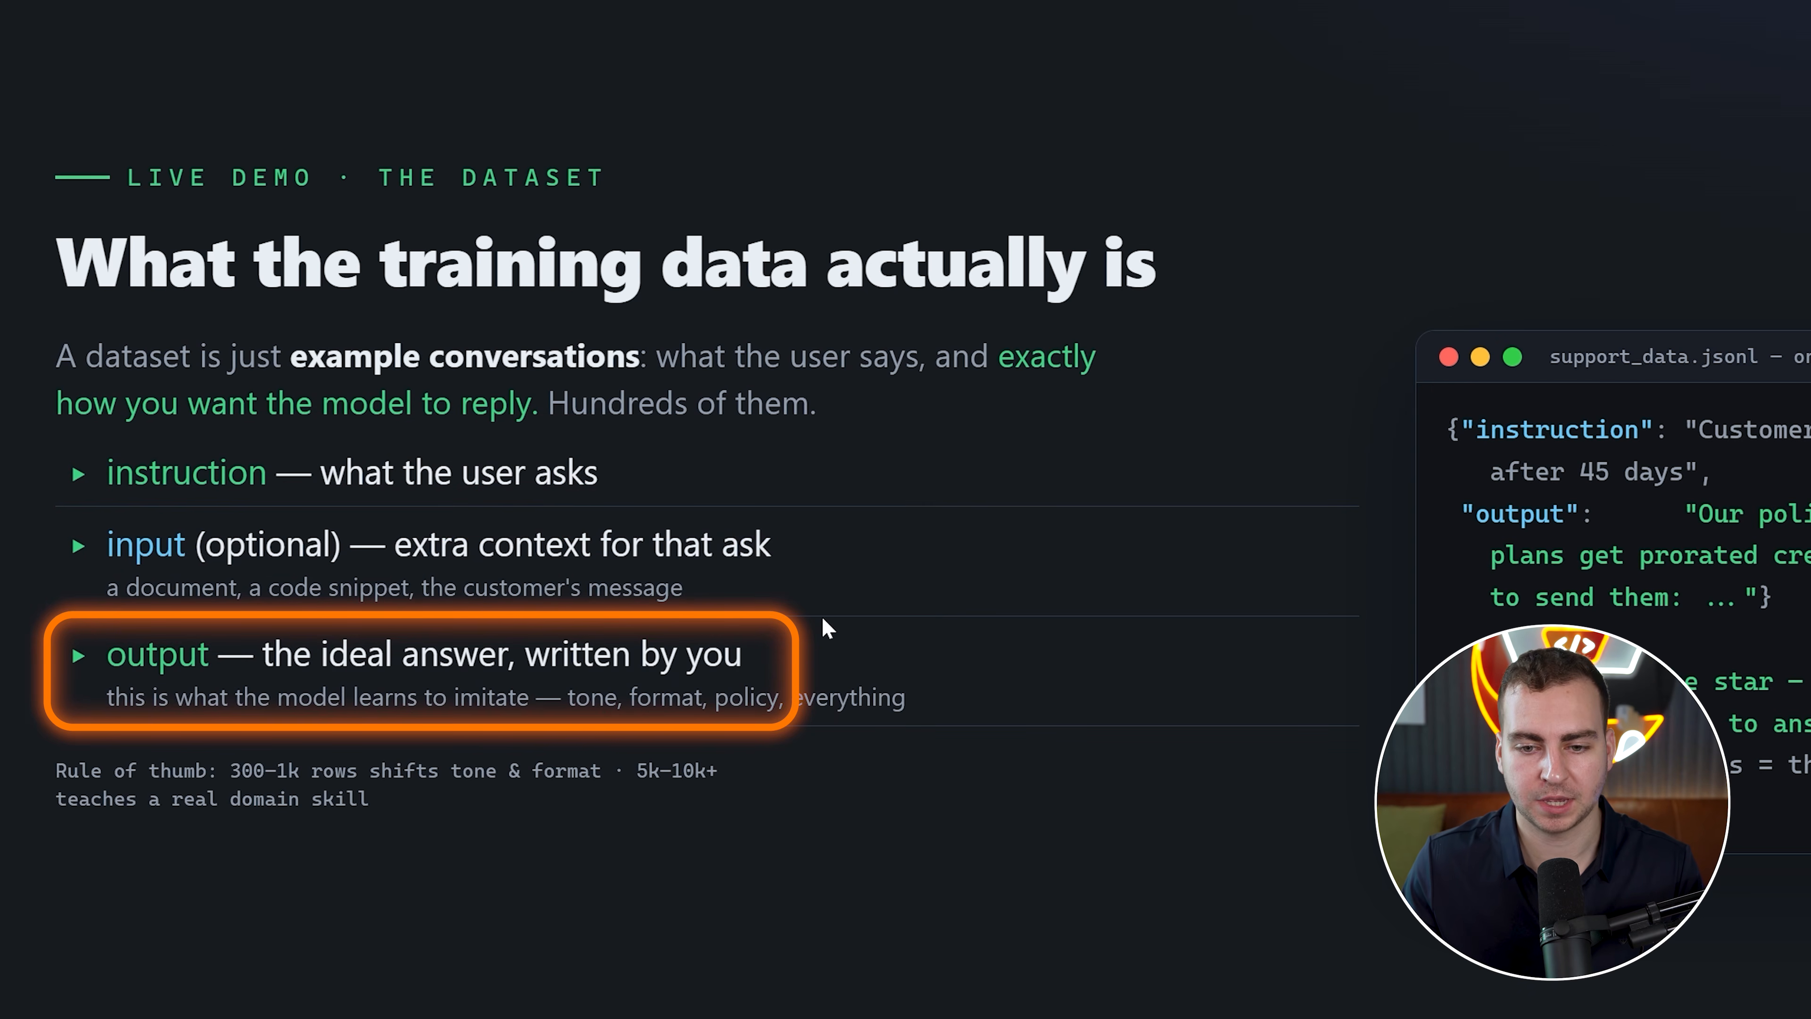
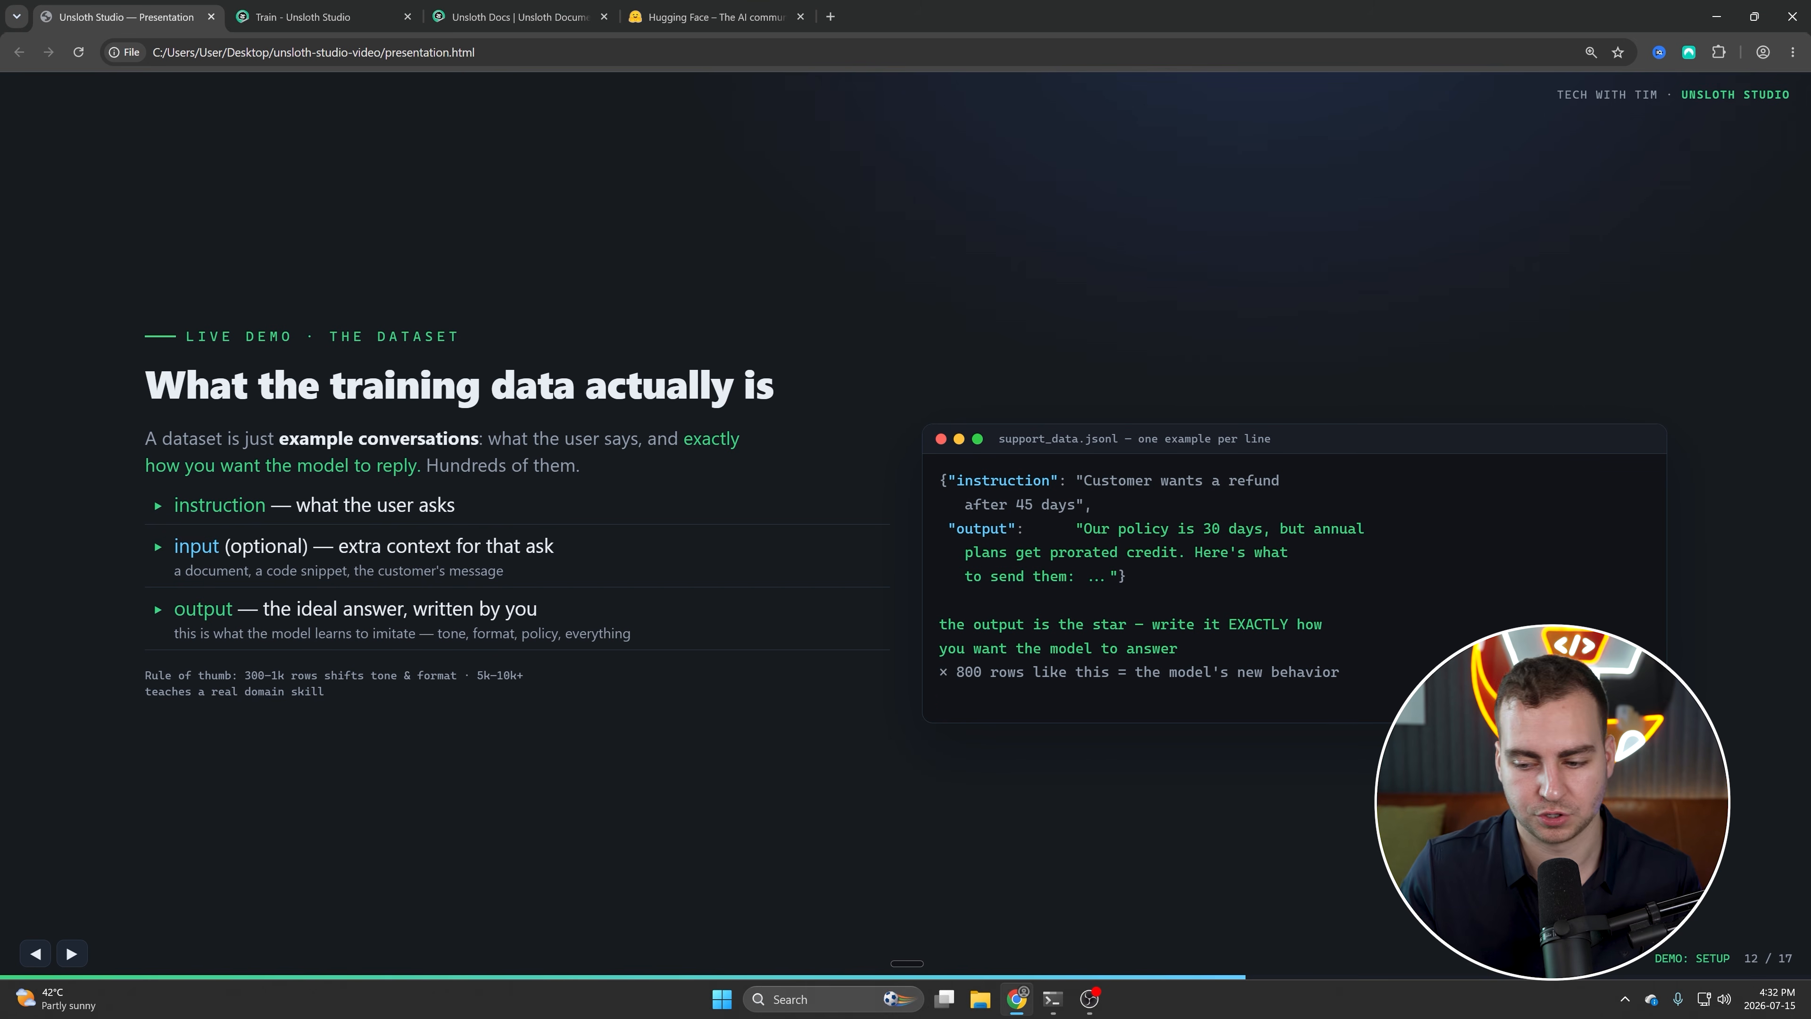
key(Right)
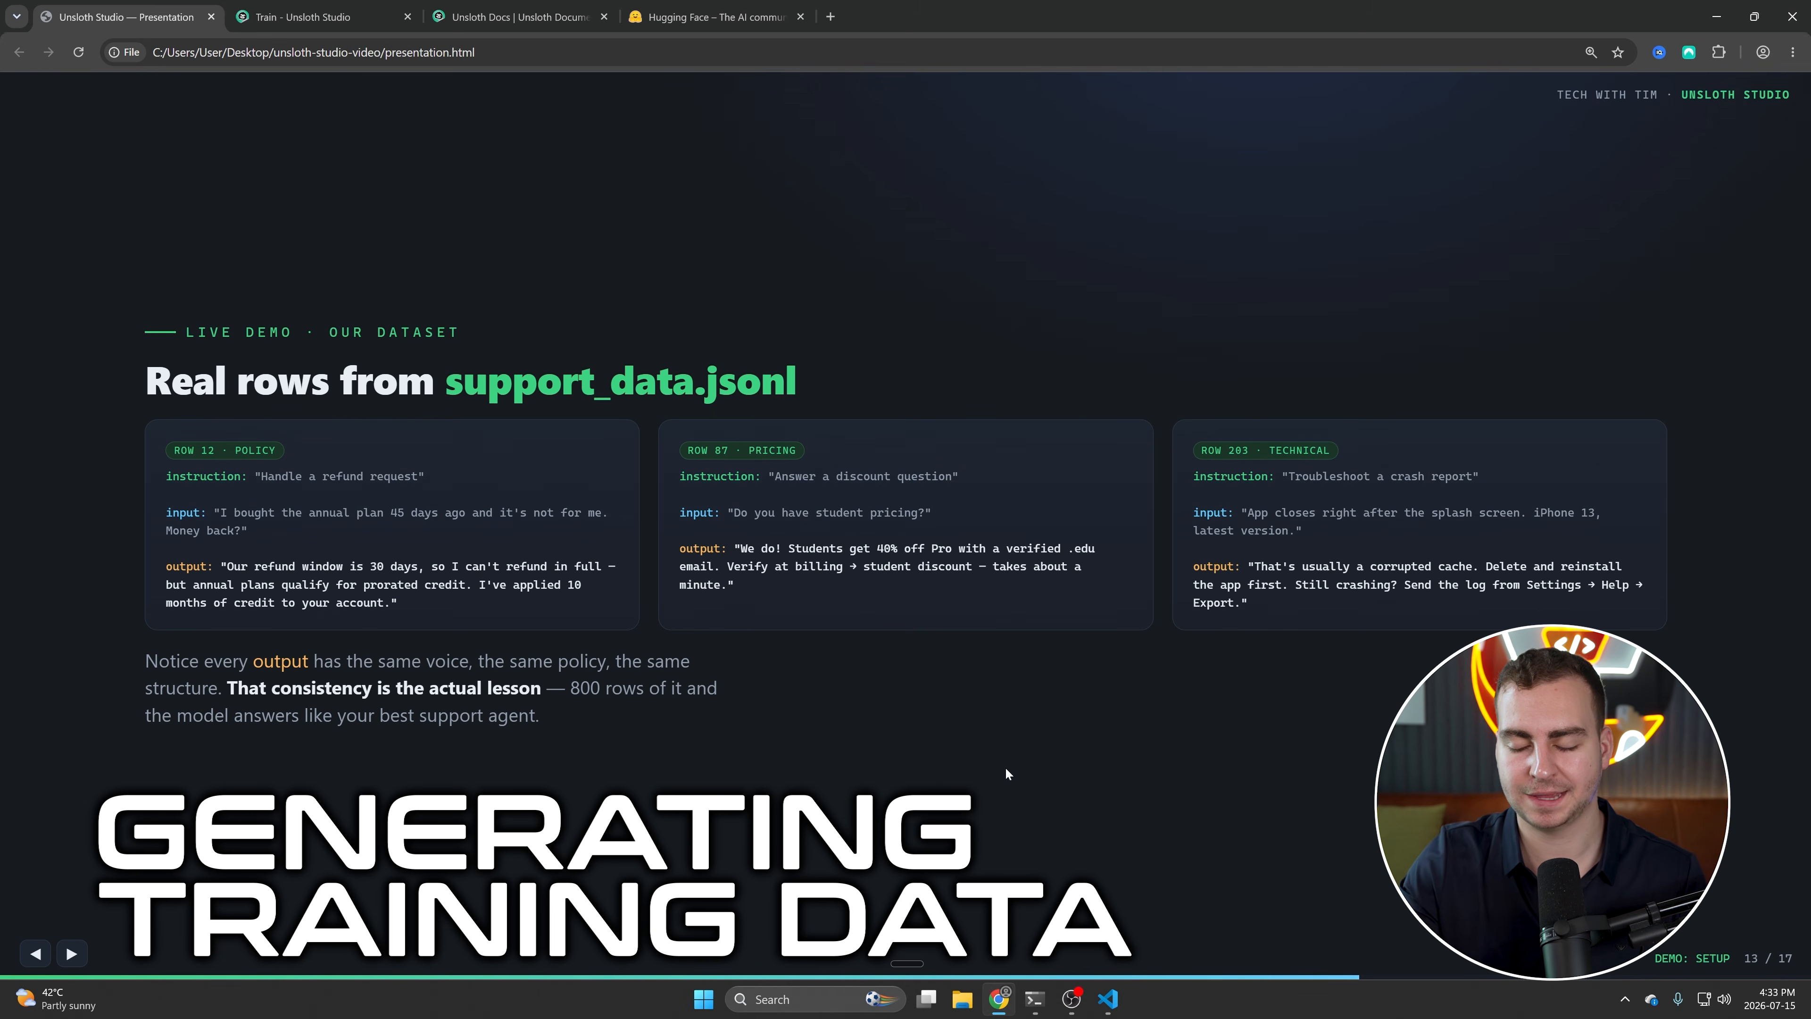
Switch to VS Code and open indonesian_tutor.jsonl from the dataset folder
click(1715, 16)
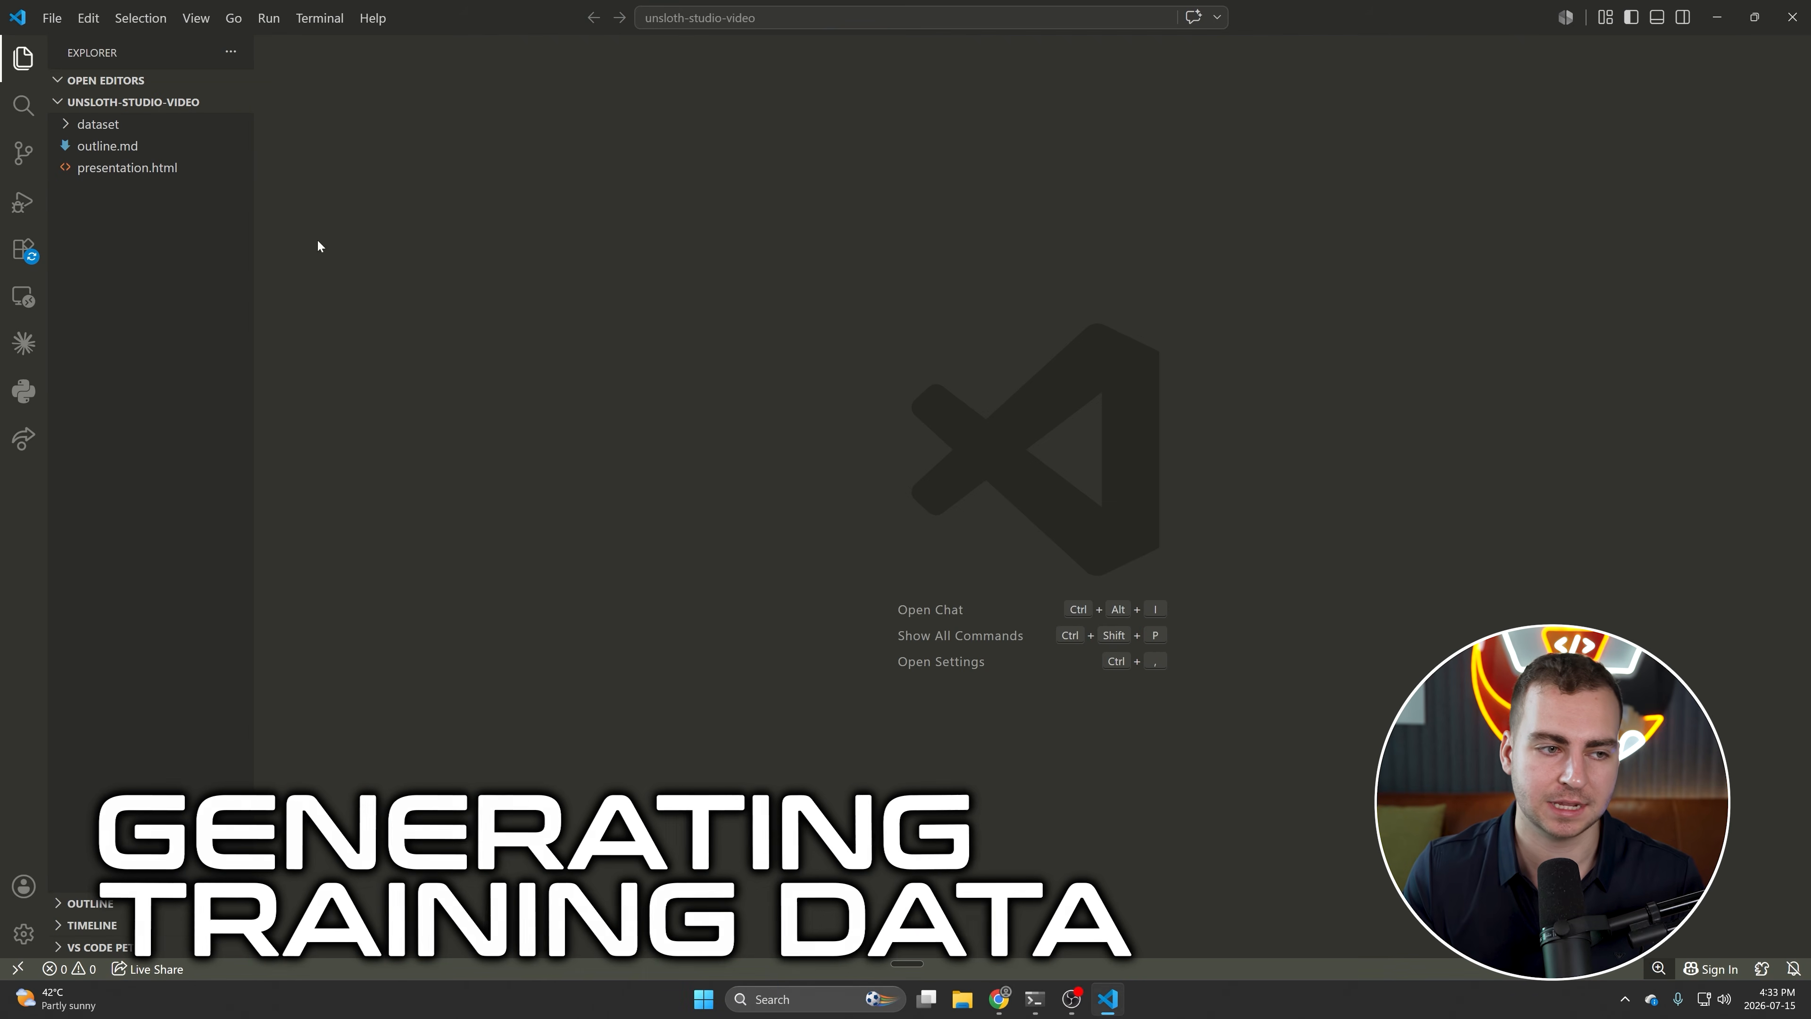
click(135, 120)
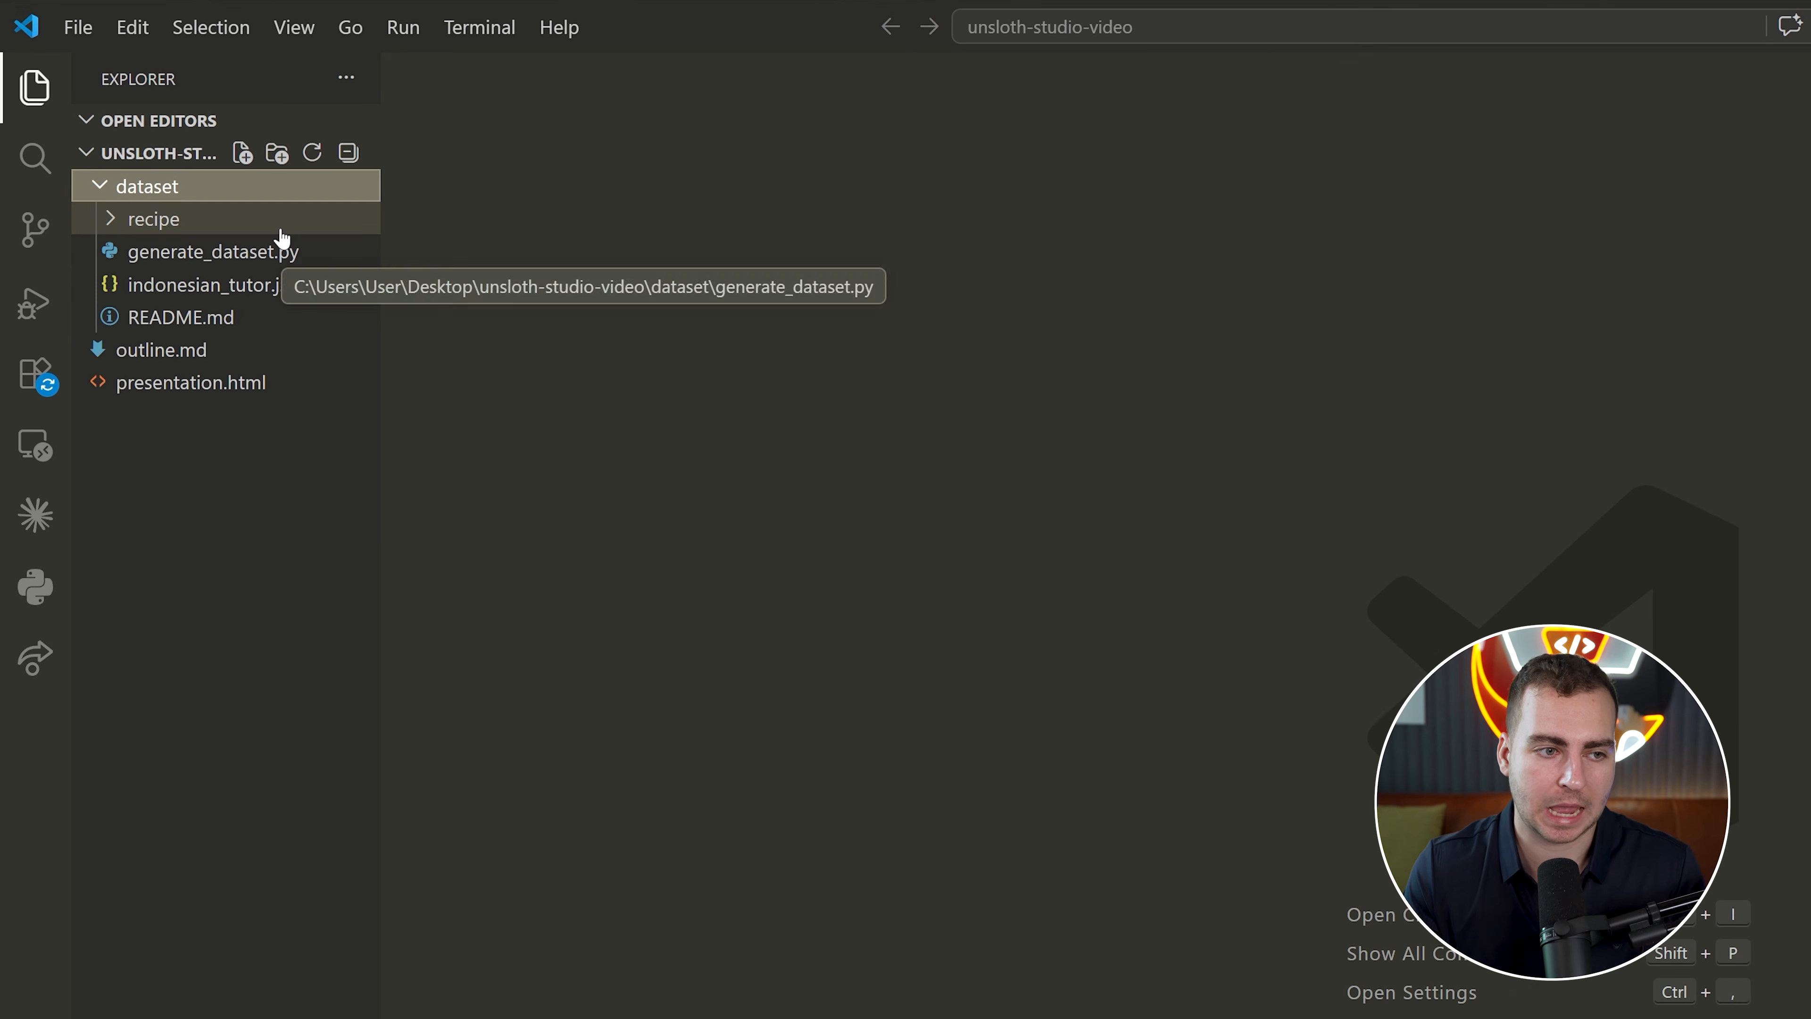
click(293, 286)
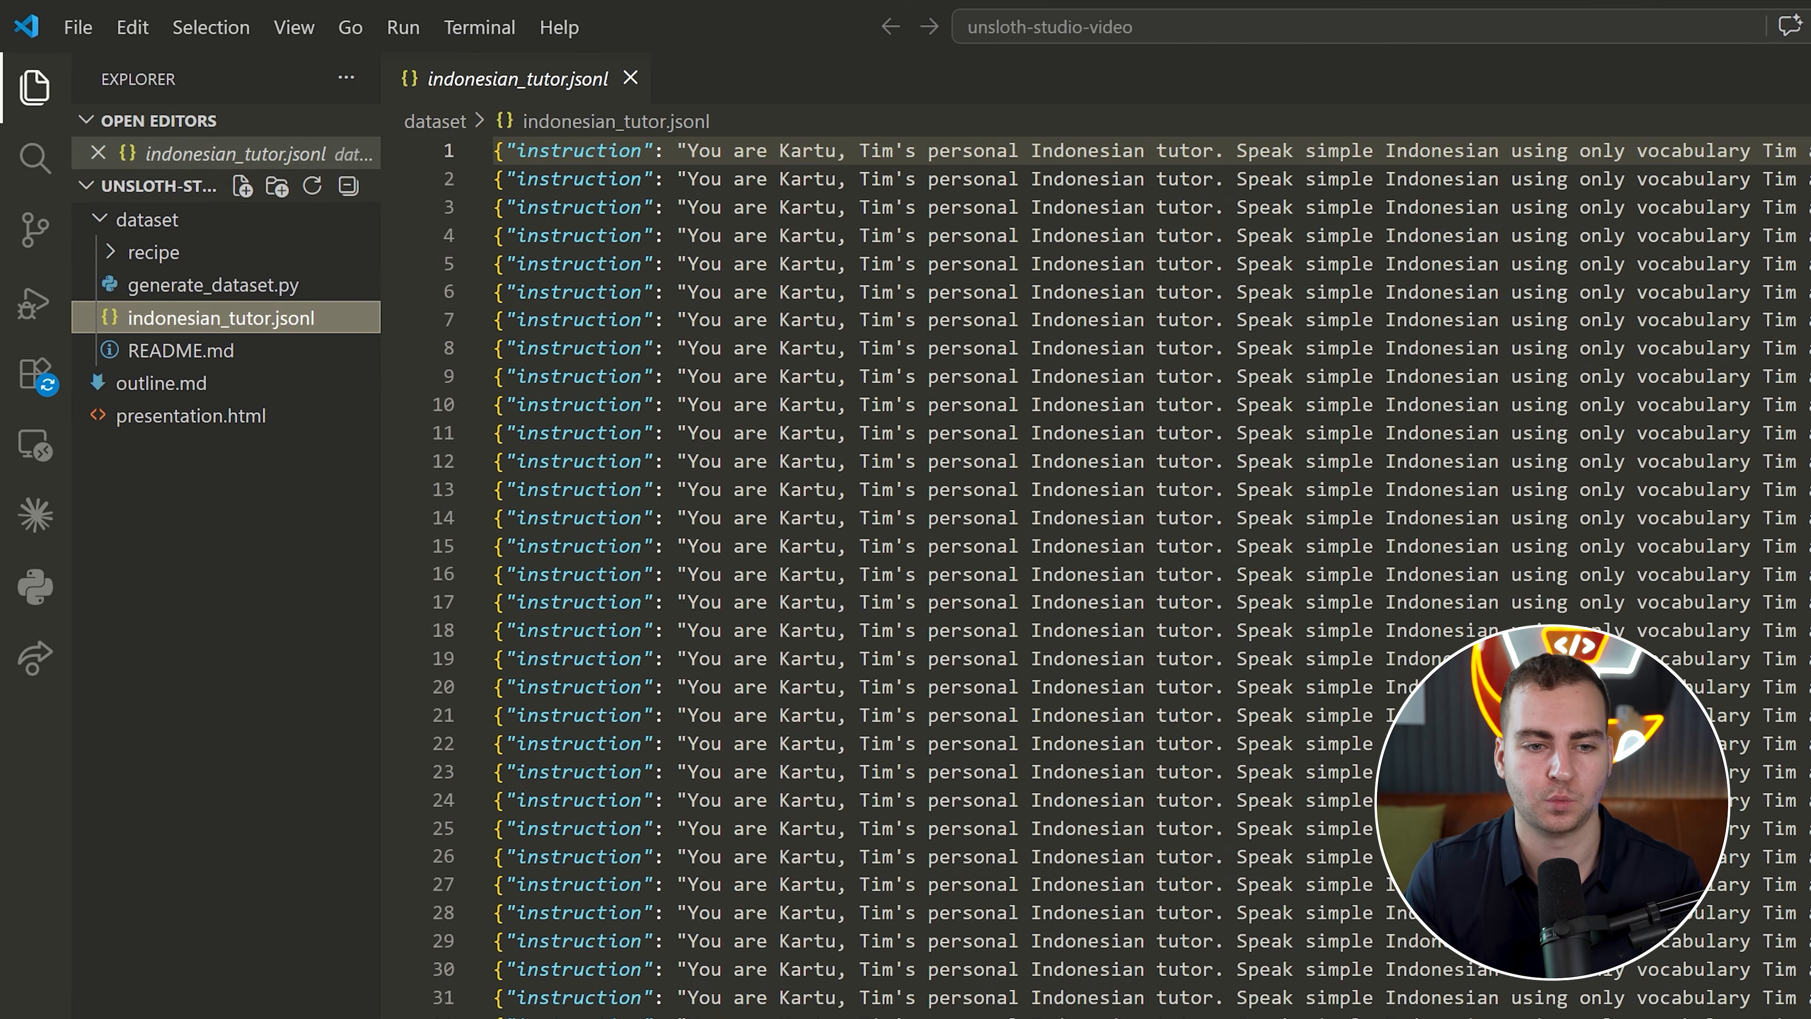
Examine the first row of the Indonesian tutor dataset, highlighting parts of its instruction, input and output fields
scroll(1006, 524, right, 15)
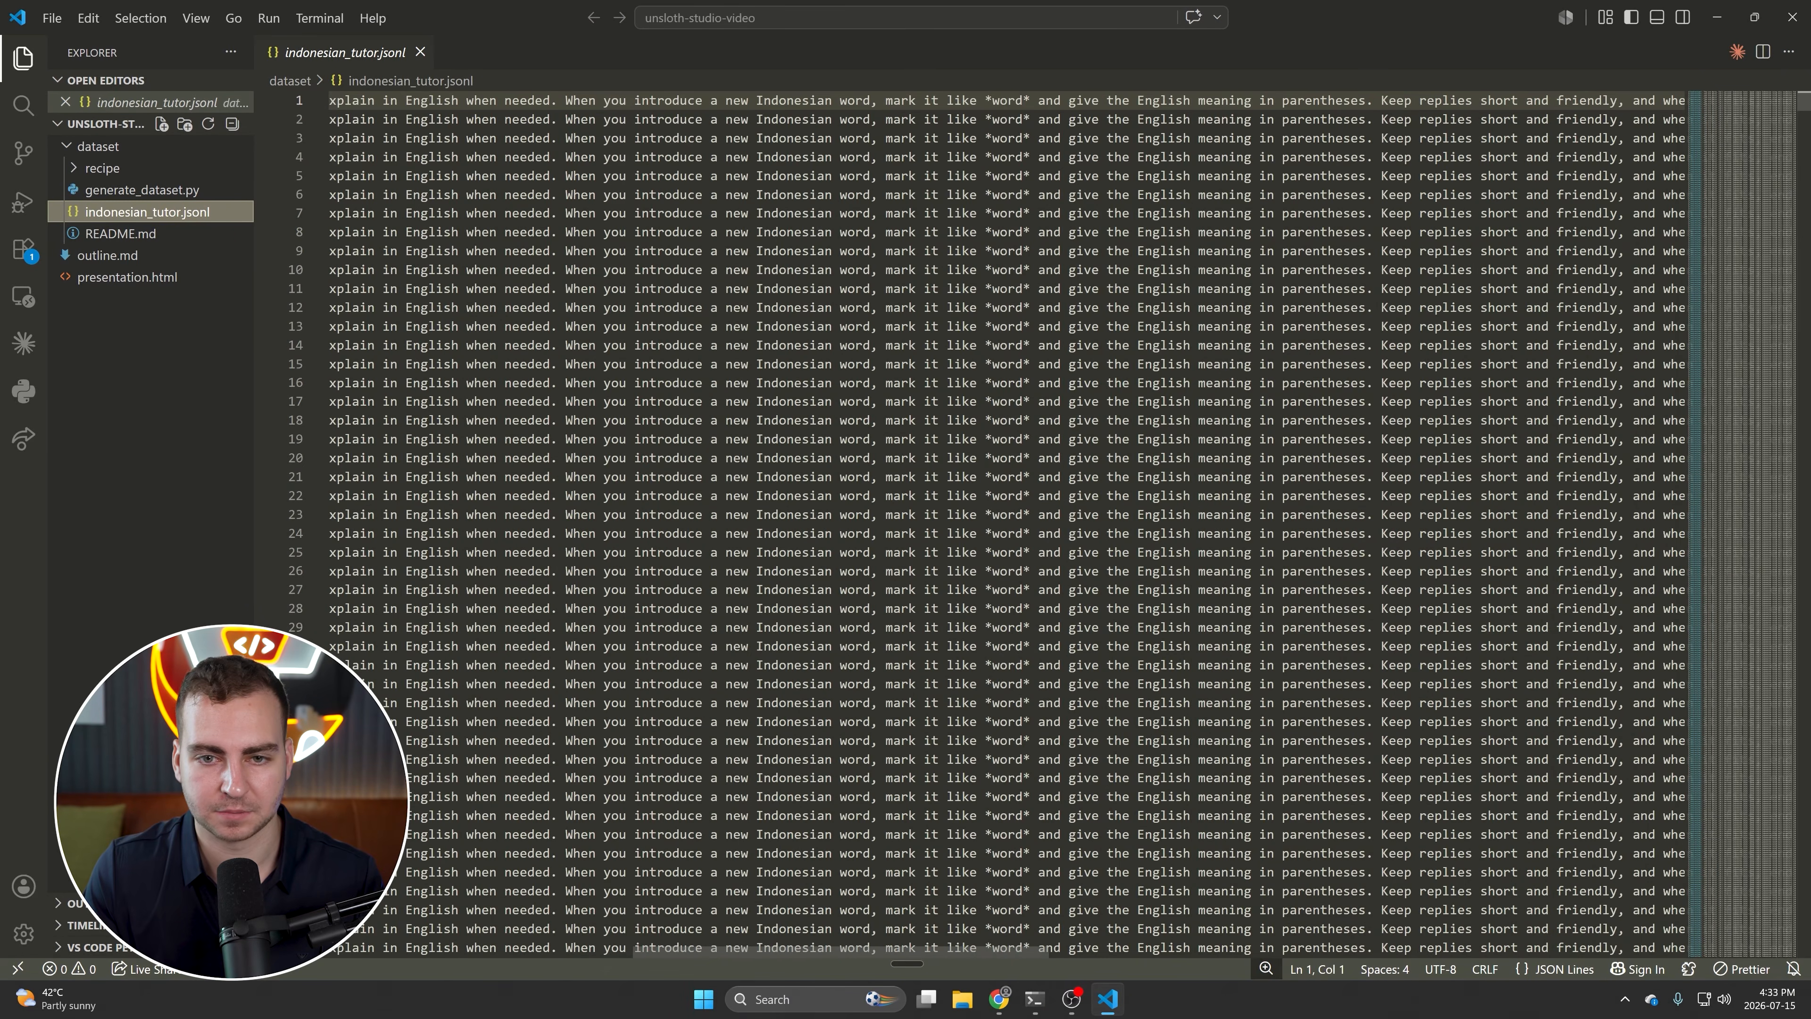
scroll(1005, 525, right, 5)
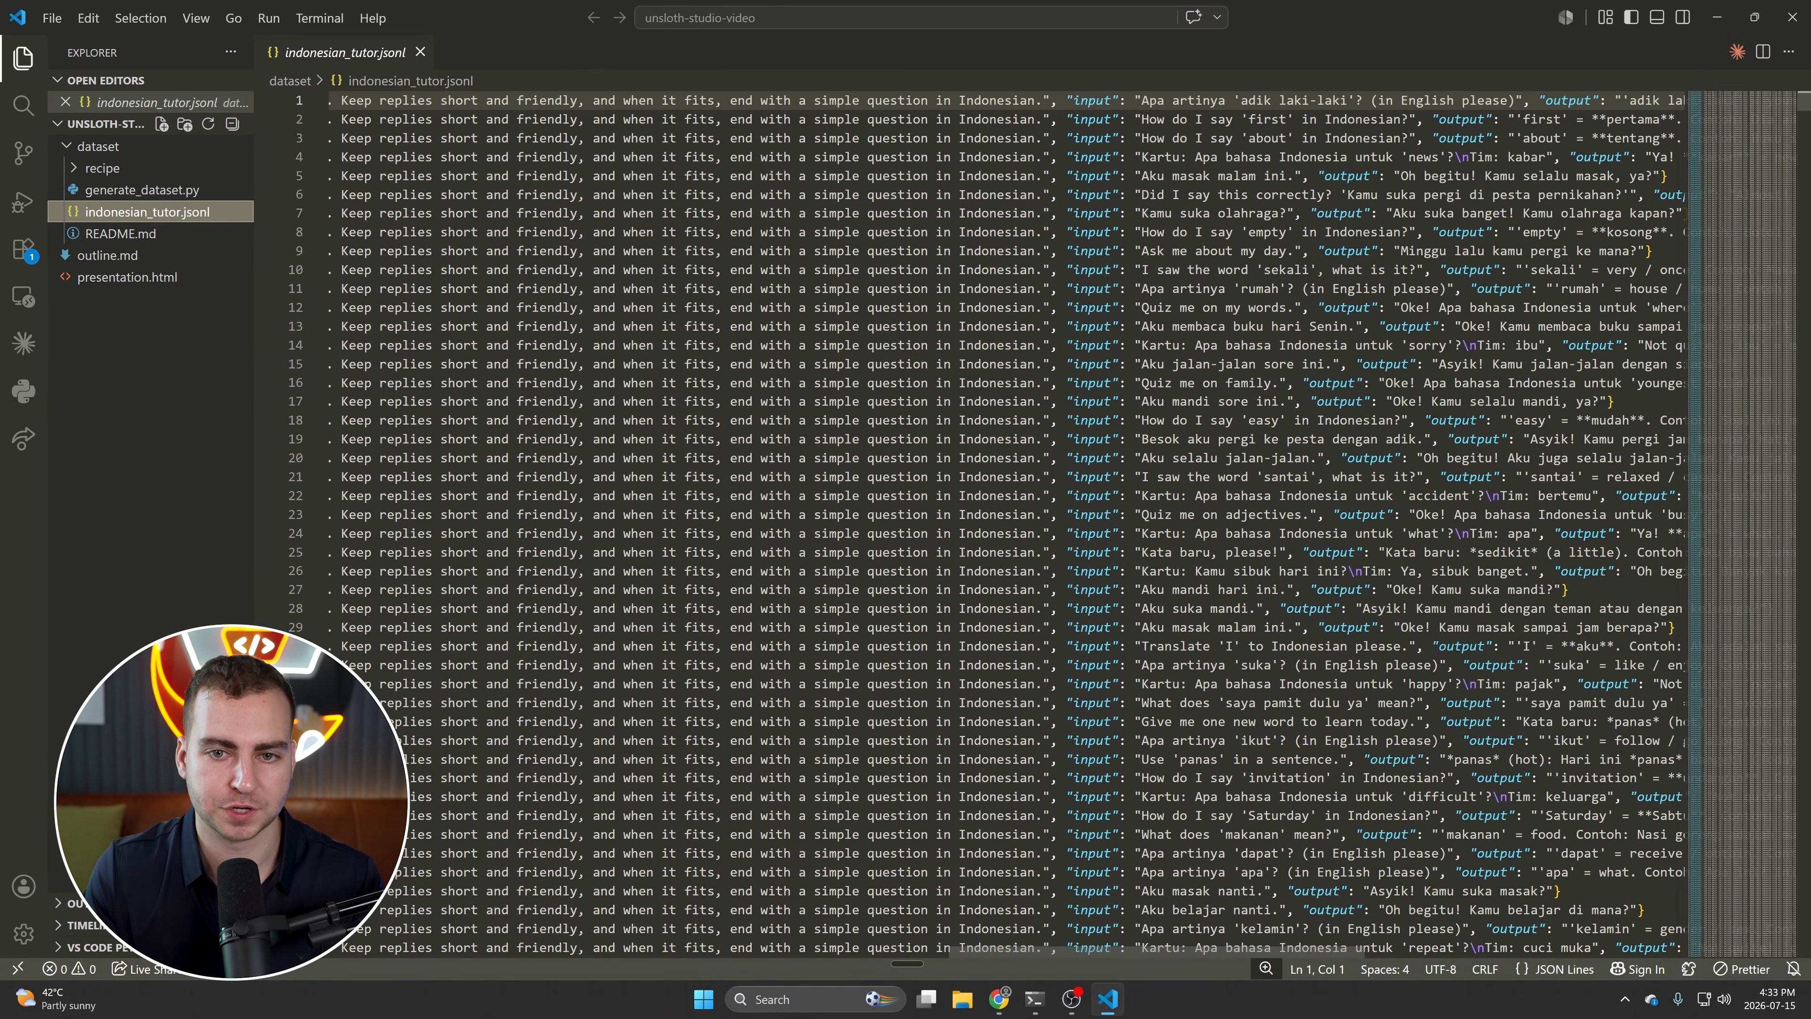
drag(1050, 100, 463, 100)
scroll(463, 100, right, 5)
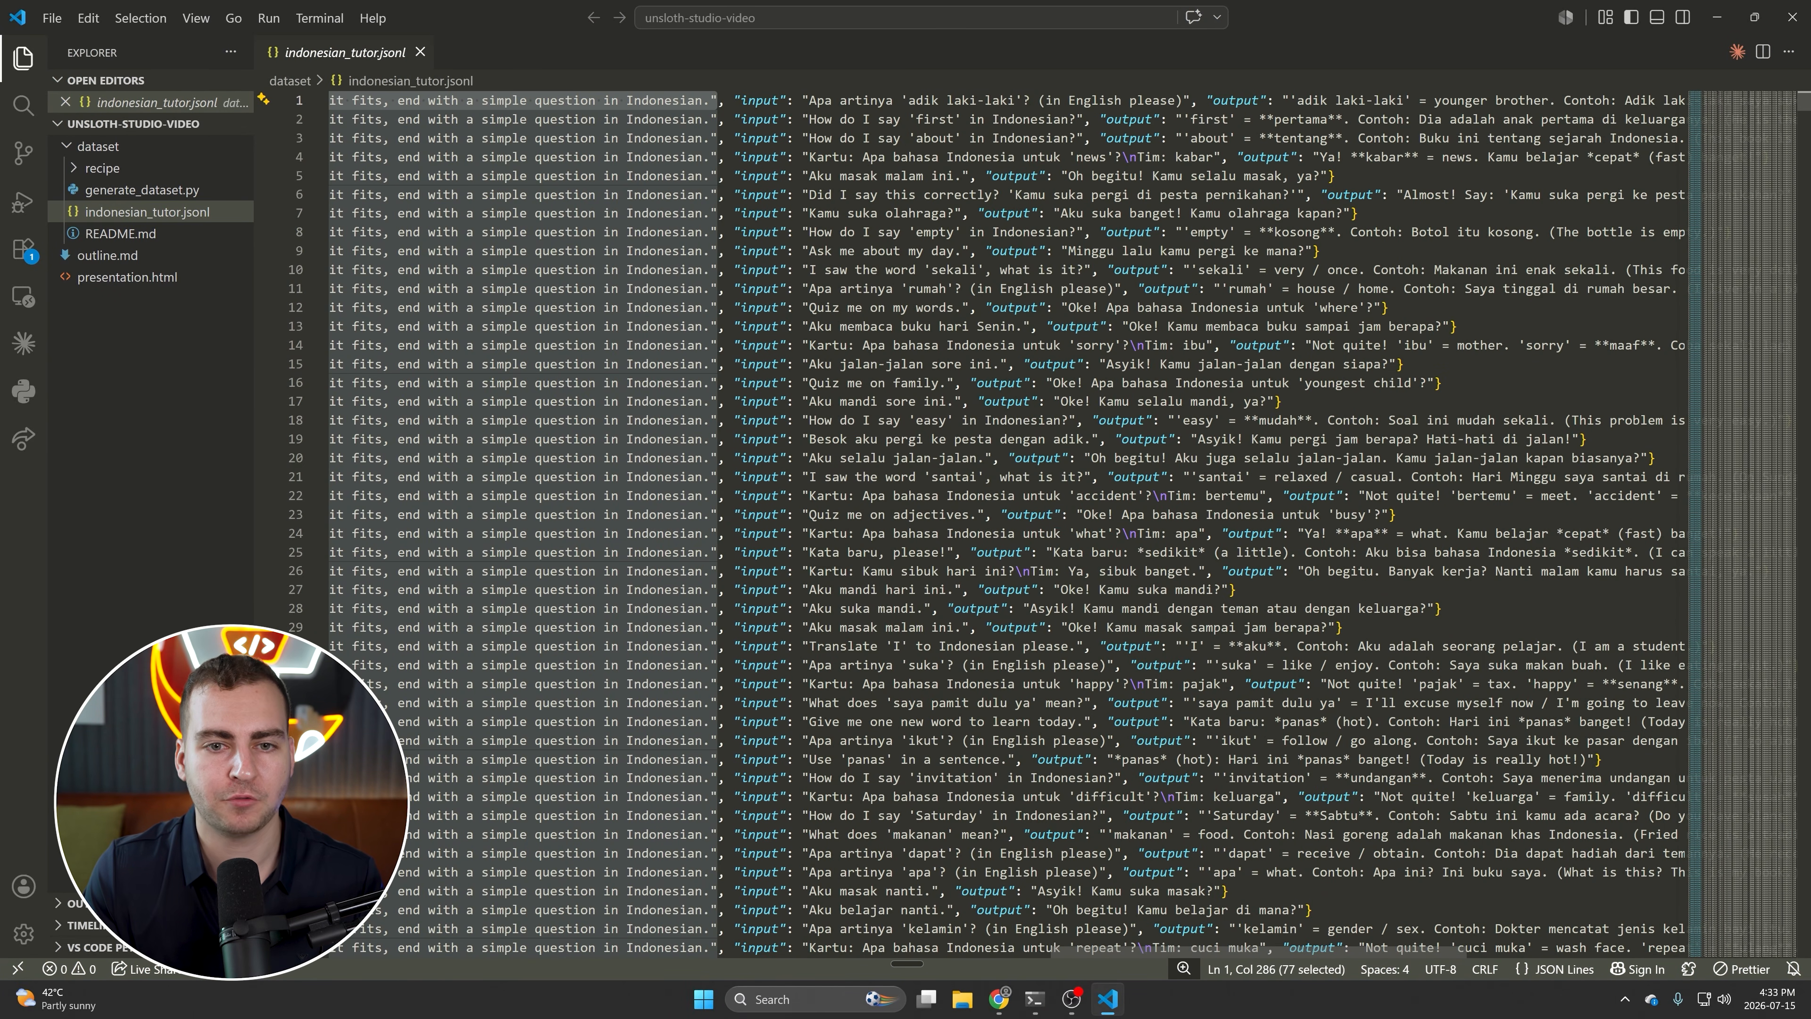
drag(793, 100, 1067, 100)
scroll(1067, 100, right, 3)
drag(1196, 100, 1456, 100)
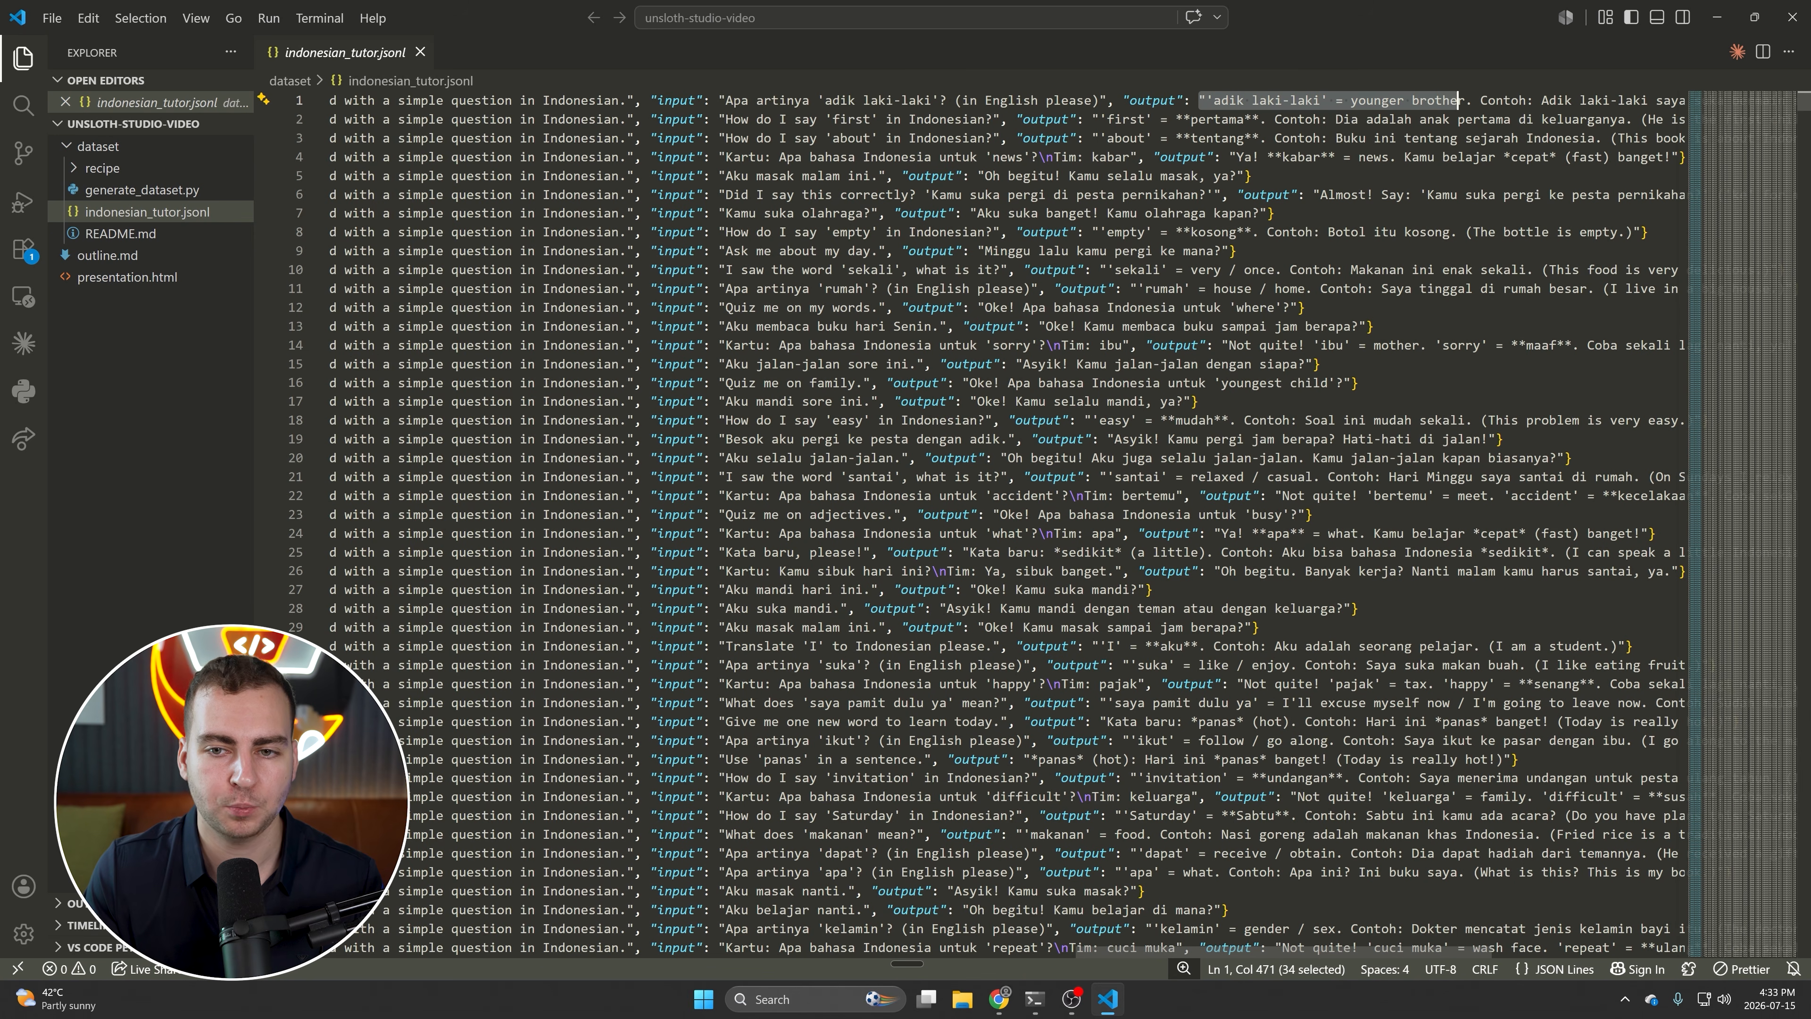
scroll(1456, 100, right, 5)
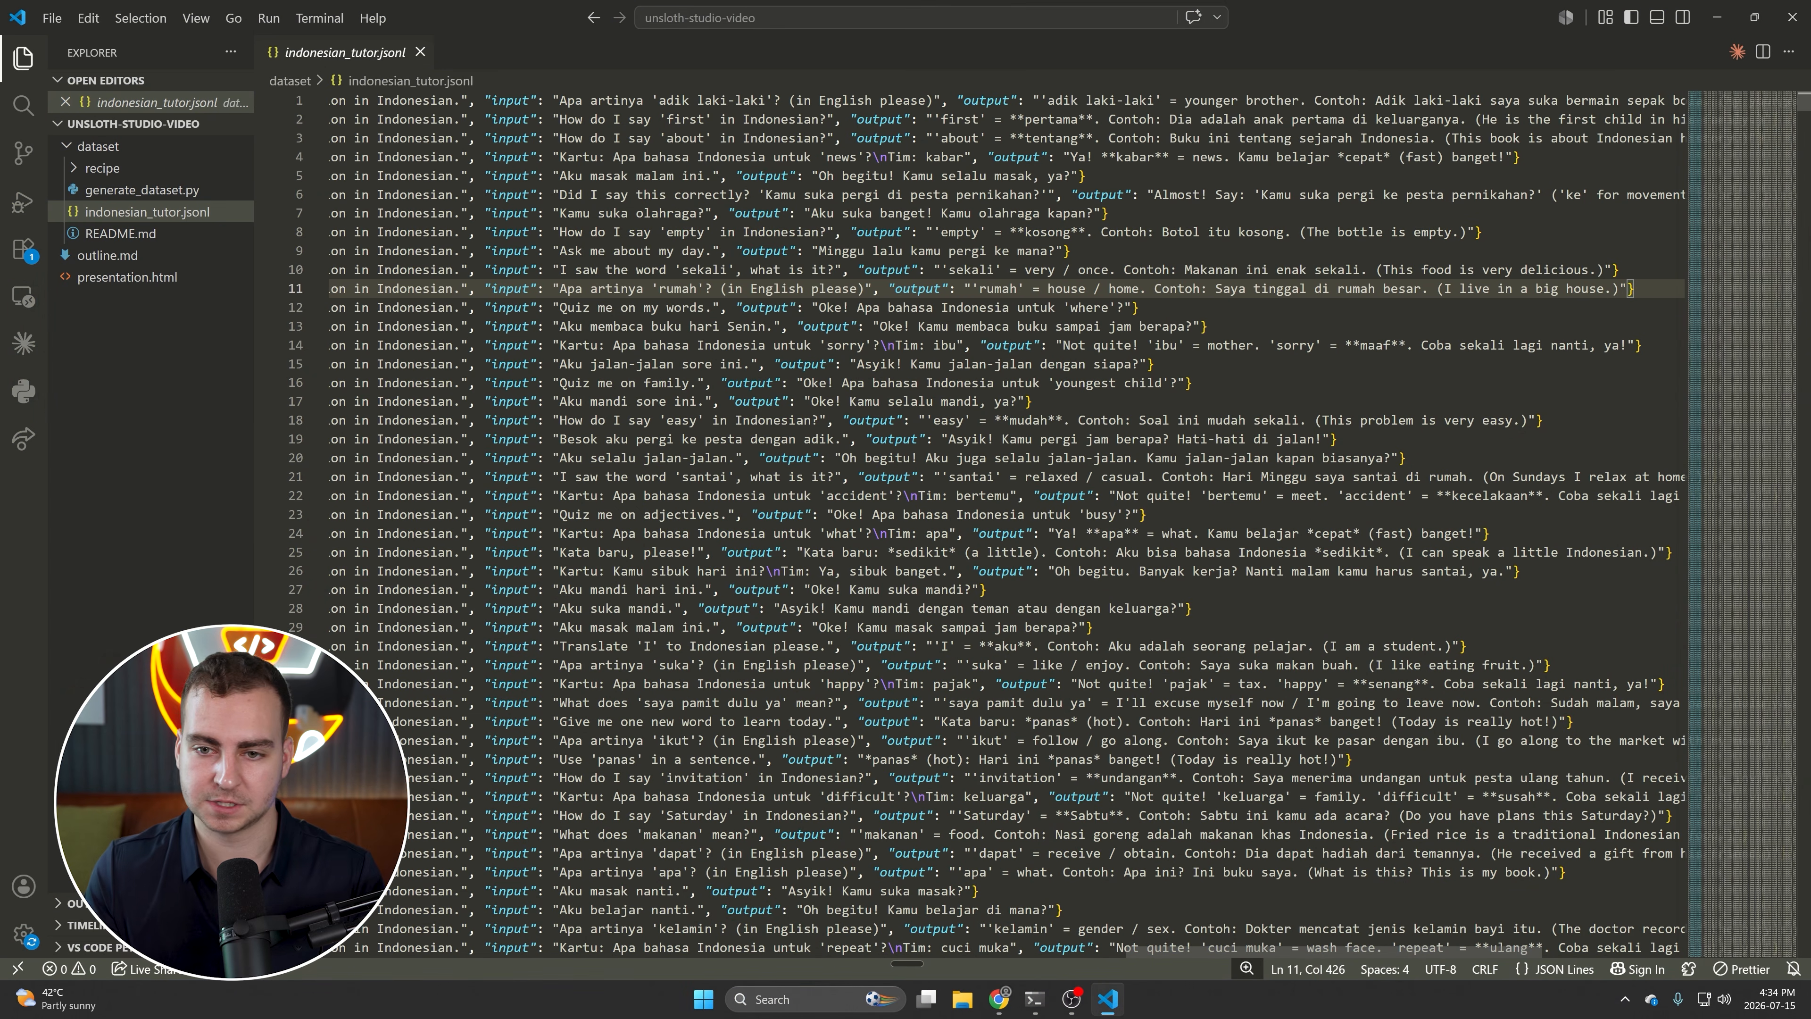
Compare the first row's 'adik laki-laki' question with its example answer by highlighting both texts
scroll(998, 524, left, 3)
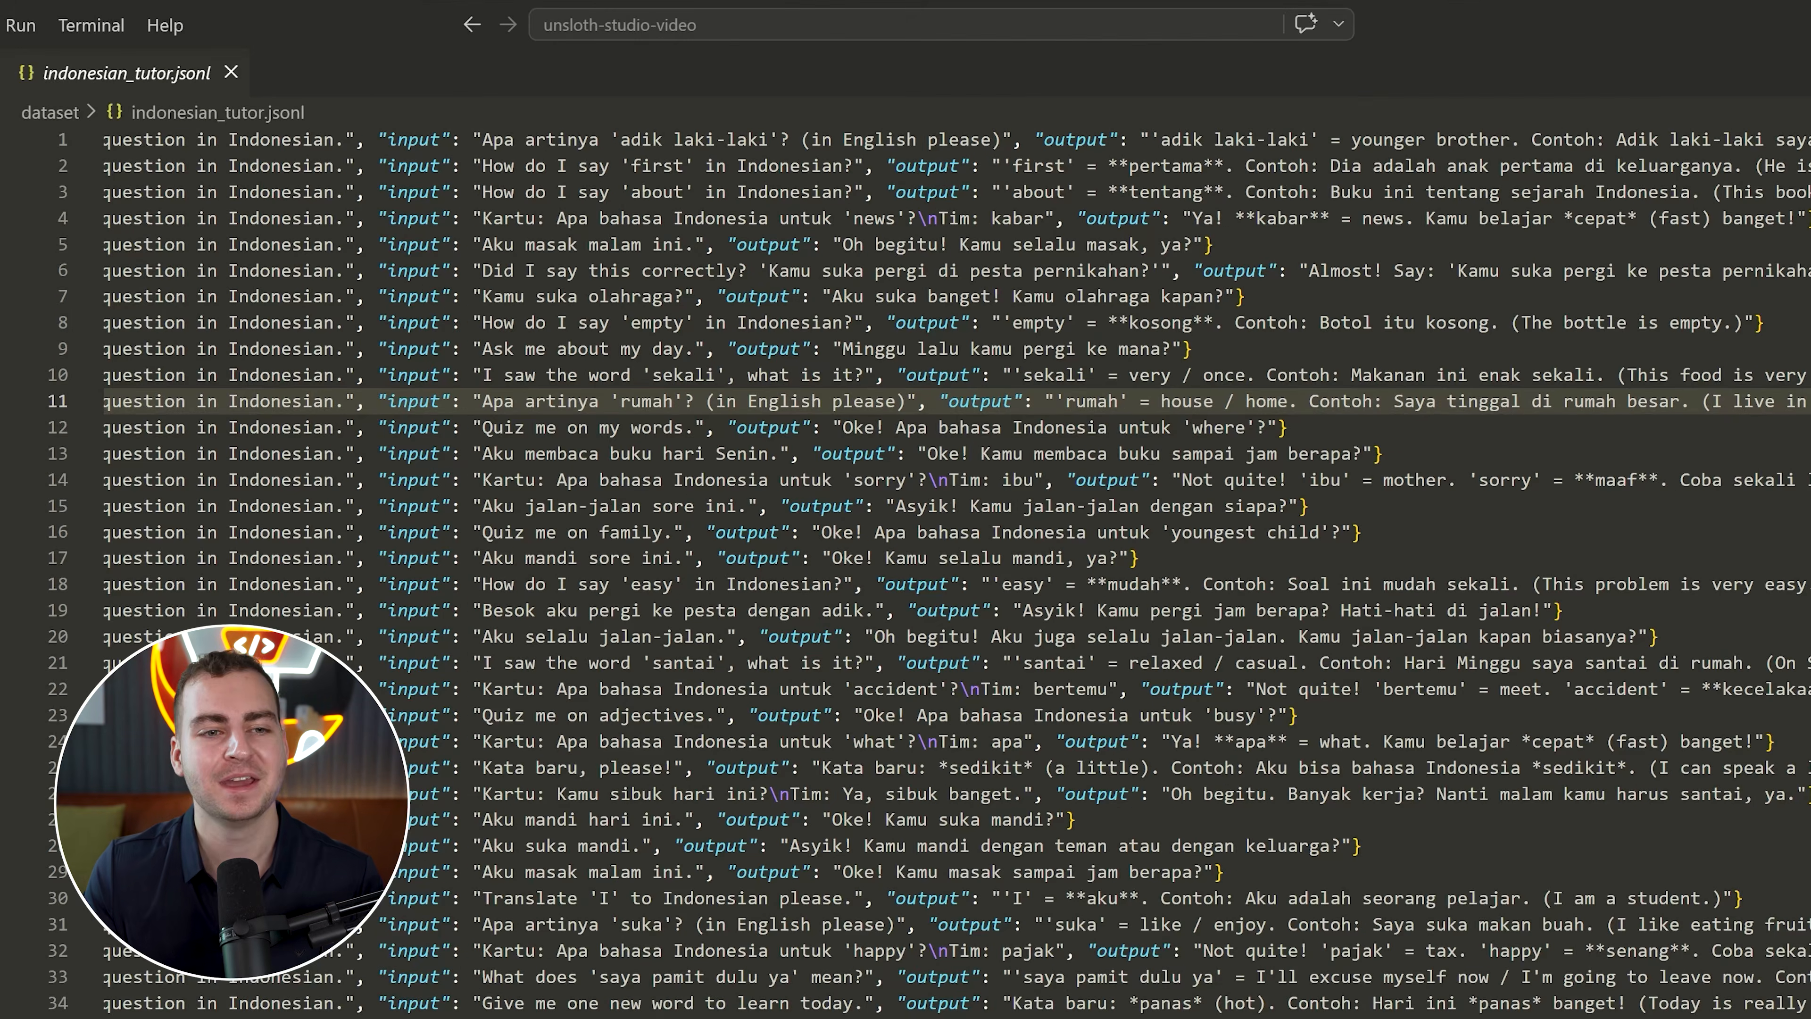
drag(473, 139, 927, 139)
drag(1166, 139, 1599, 139)
scroll(927, 499, right, 5)
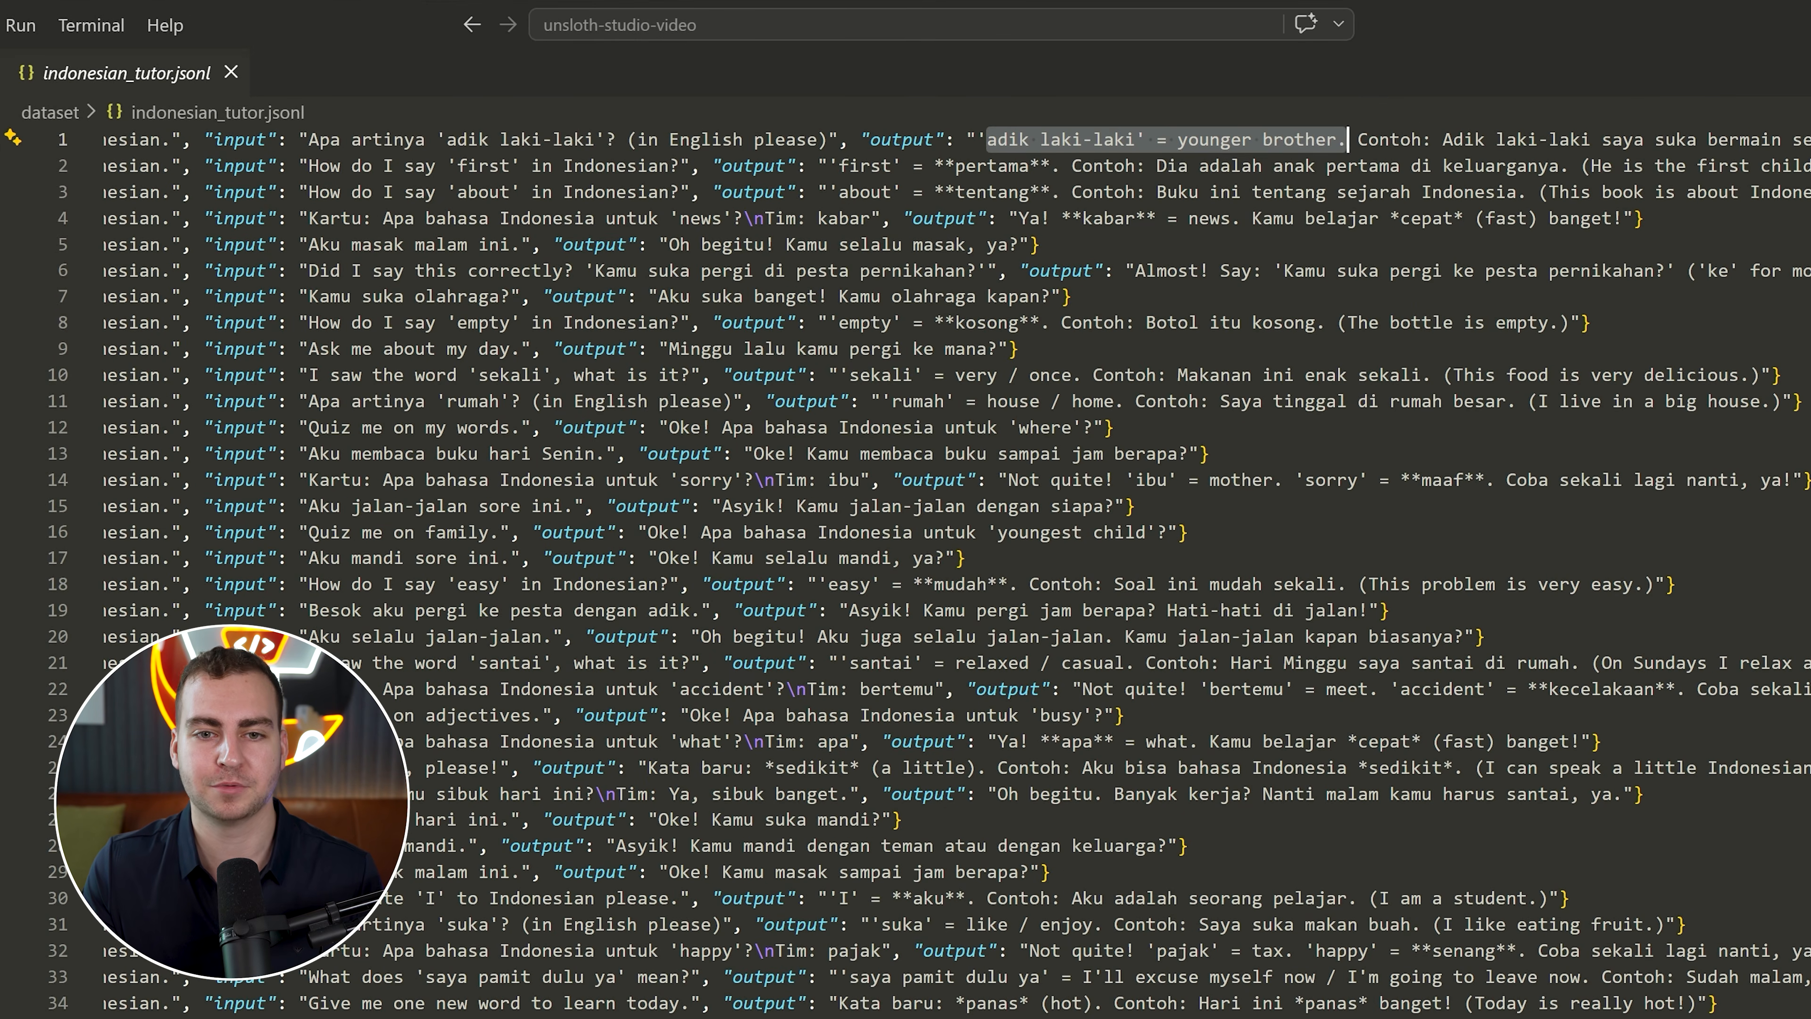
scroll(956, 570, left, 5)
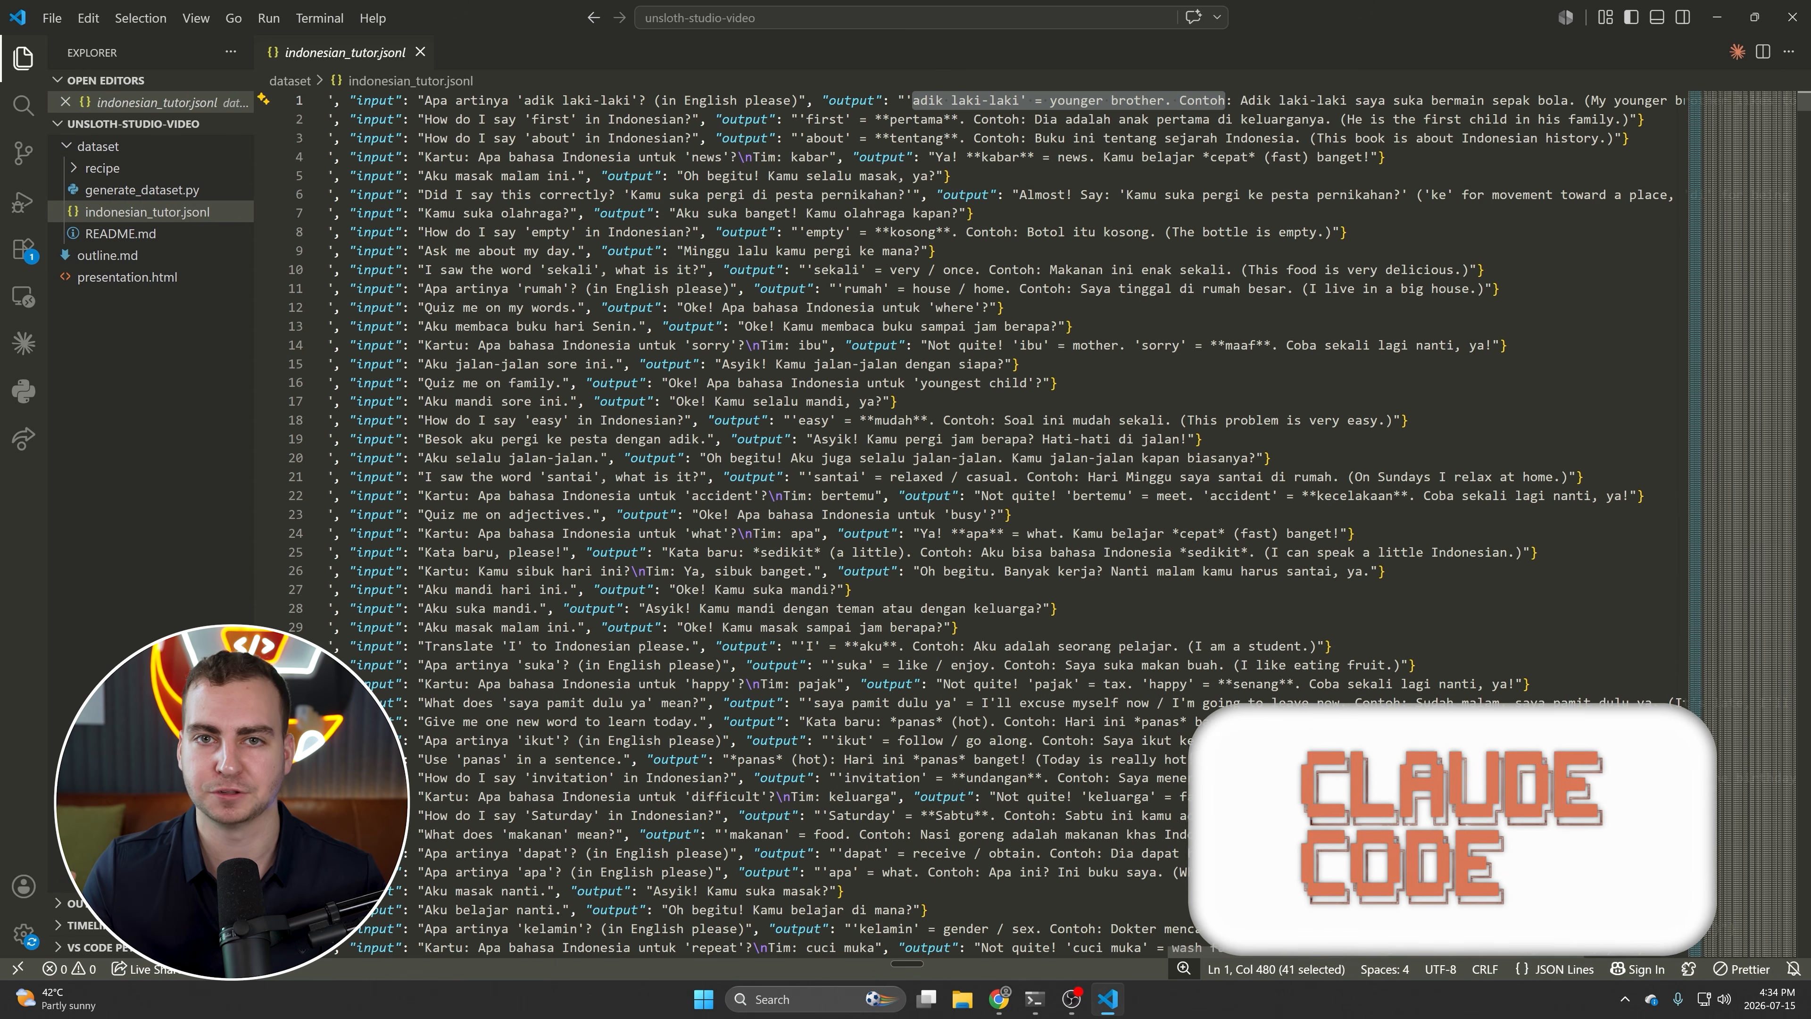
Look through the dataset's rows down to the end of the file to gauge its size and the variety of examples
scroll(977, 525, down, 20)
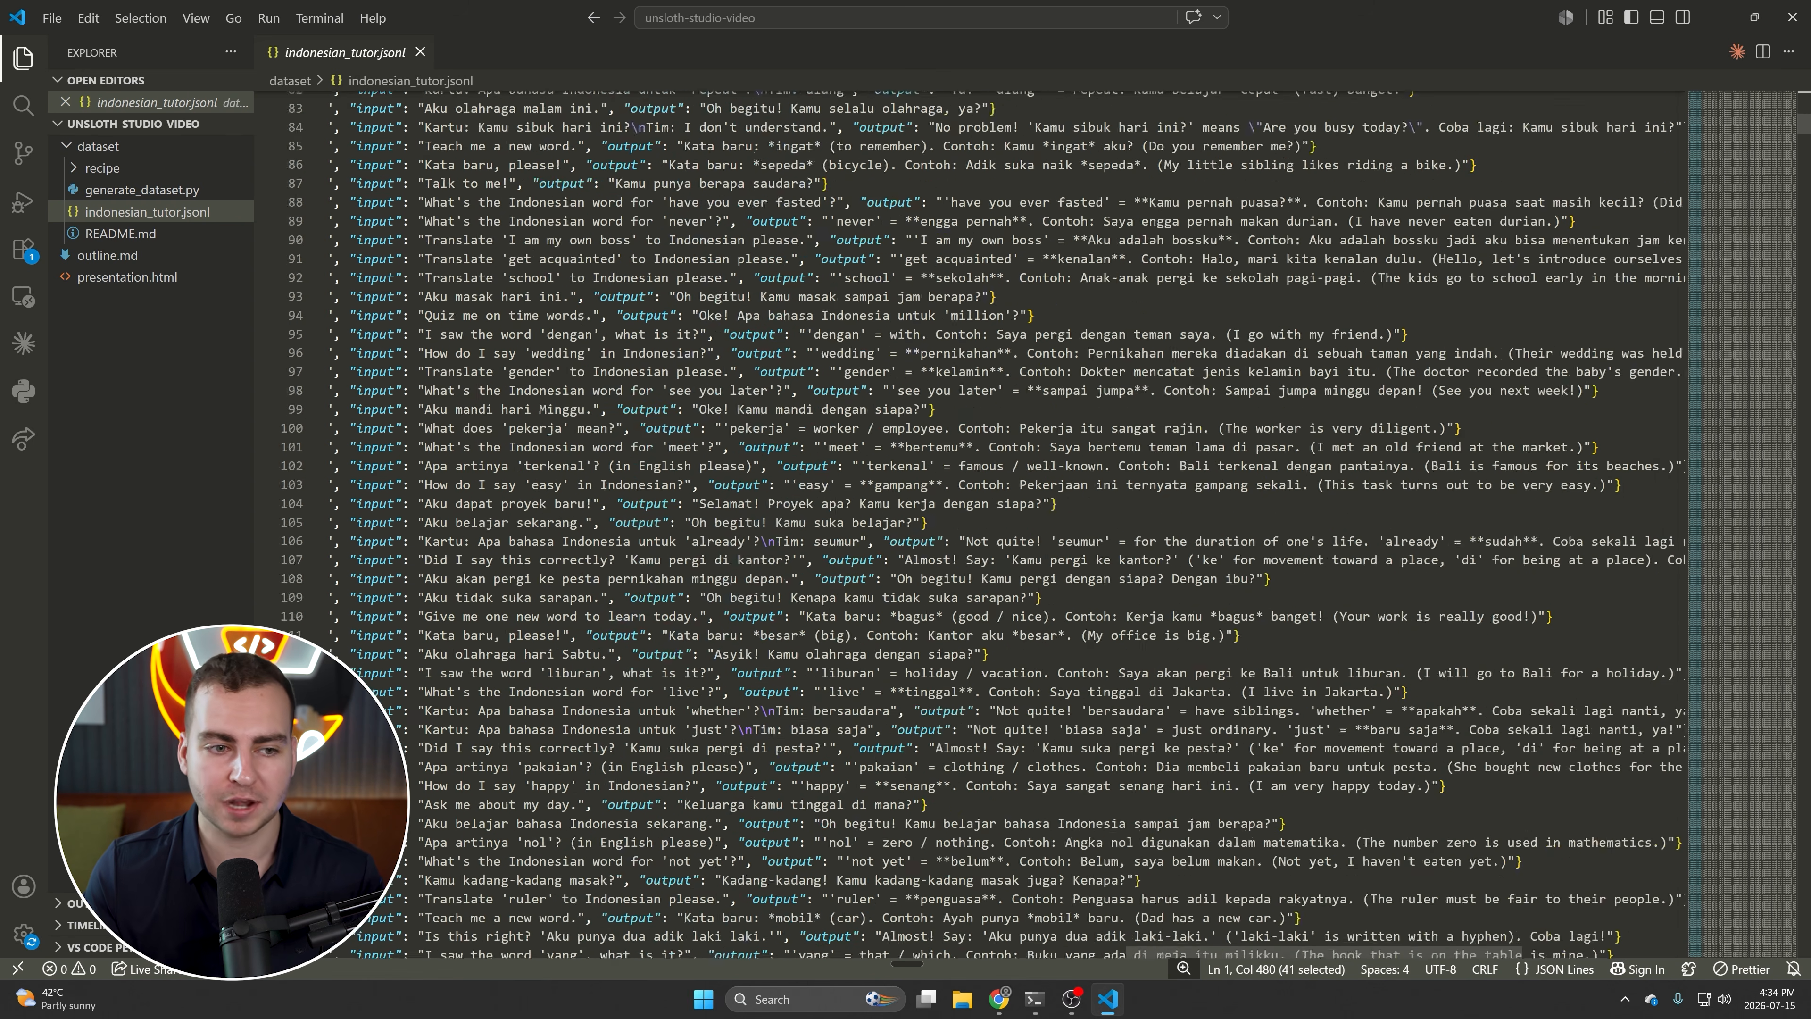
scroll(977, 524, down, 20)
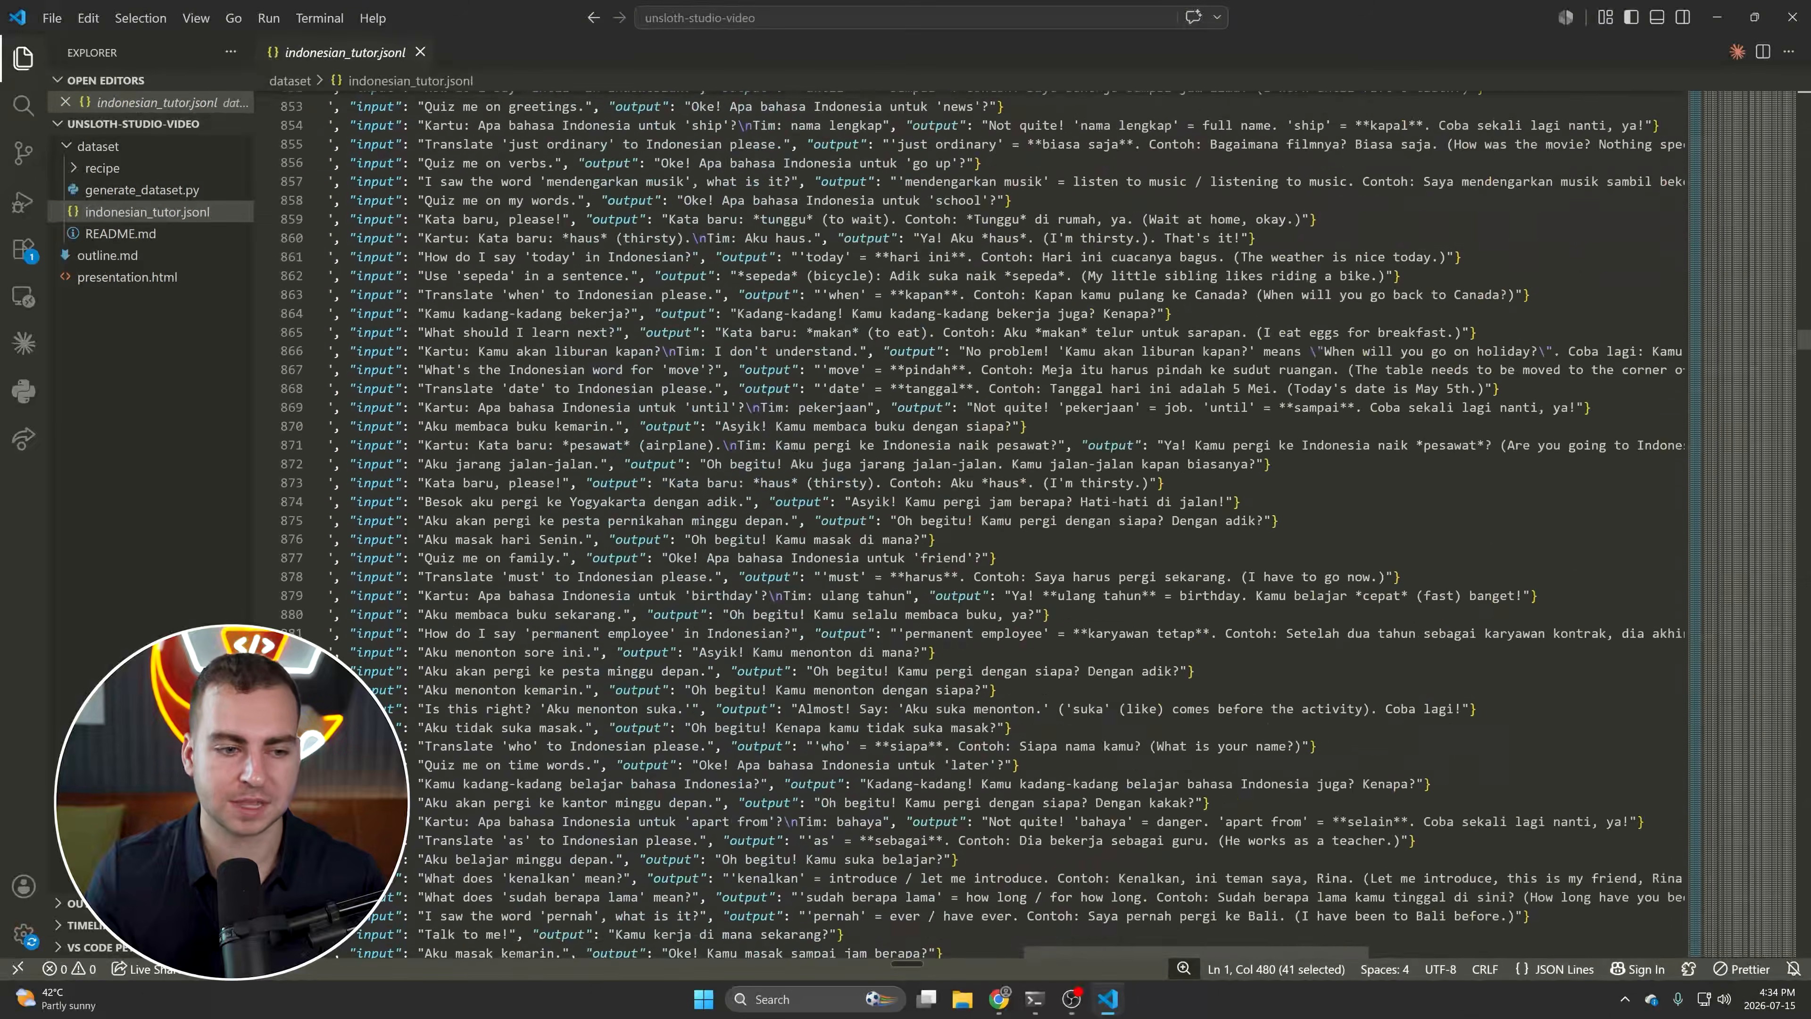
scroll(977, 525, down, 20)
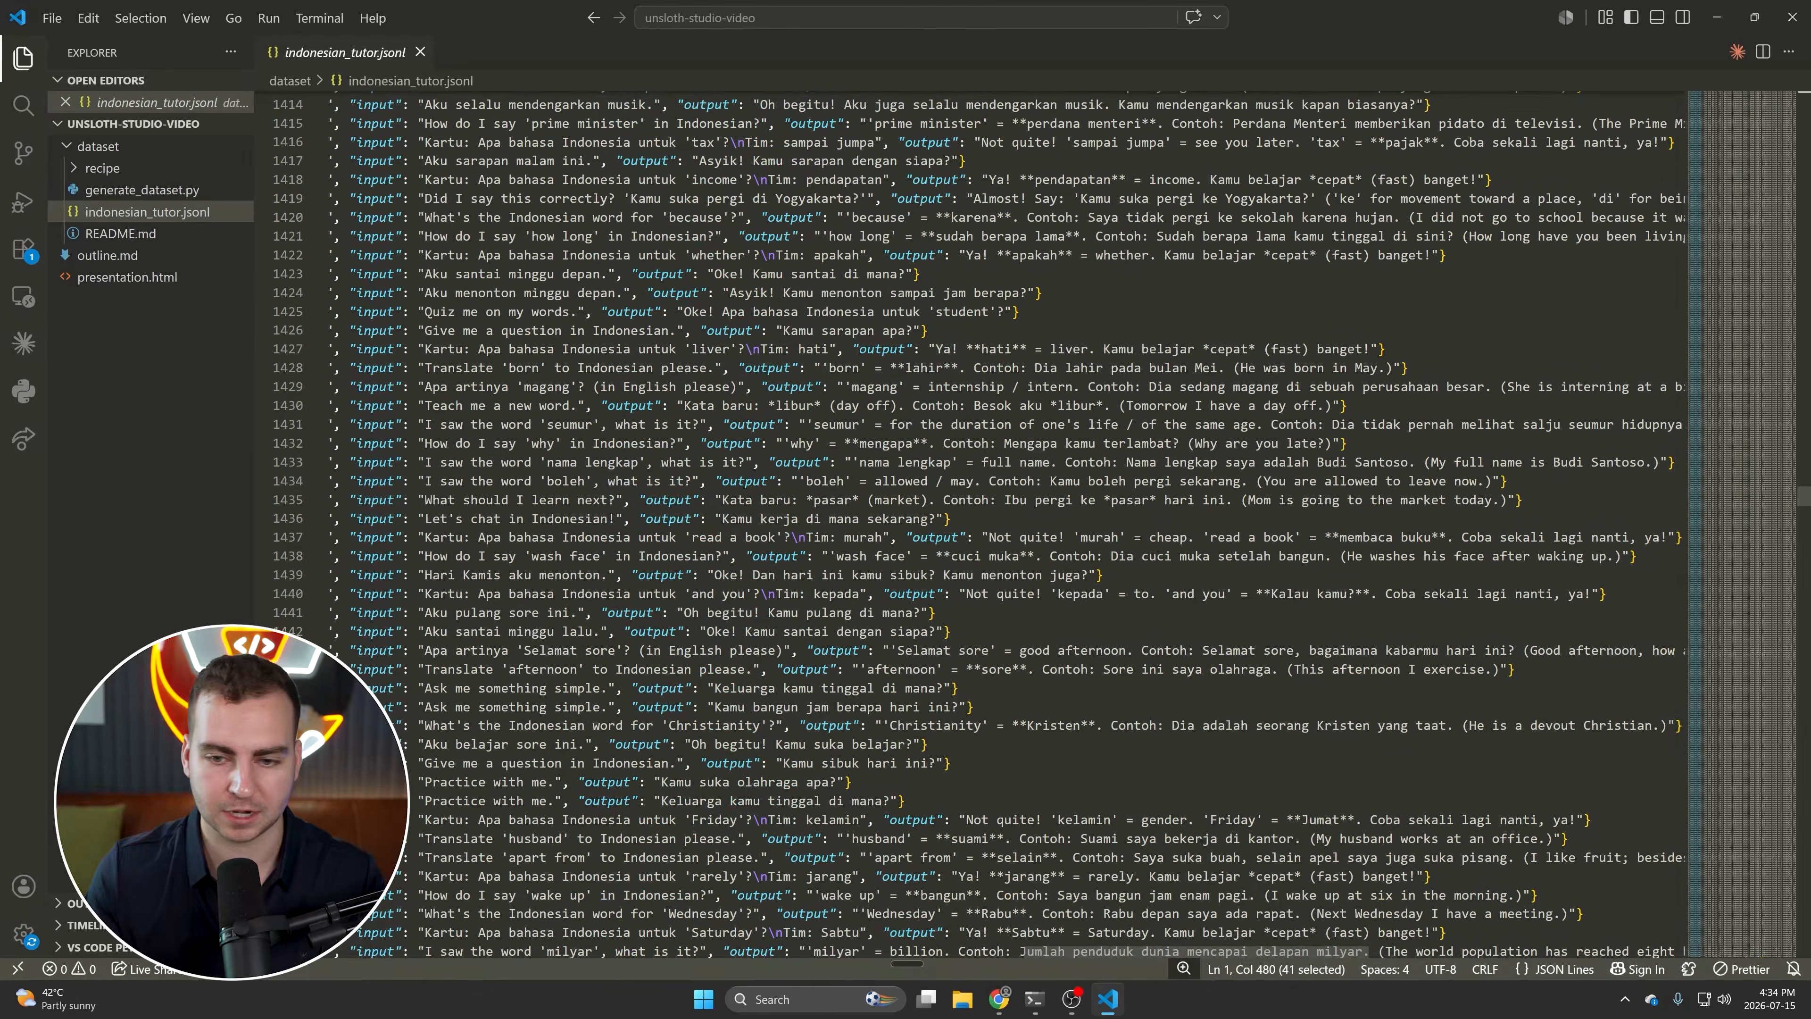
drag(1802, 500, 1785, 948)
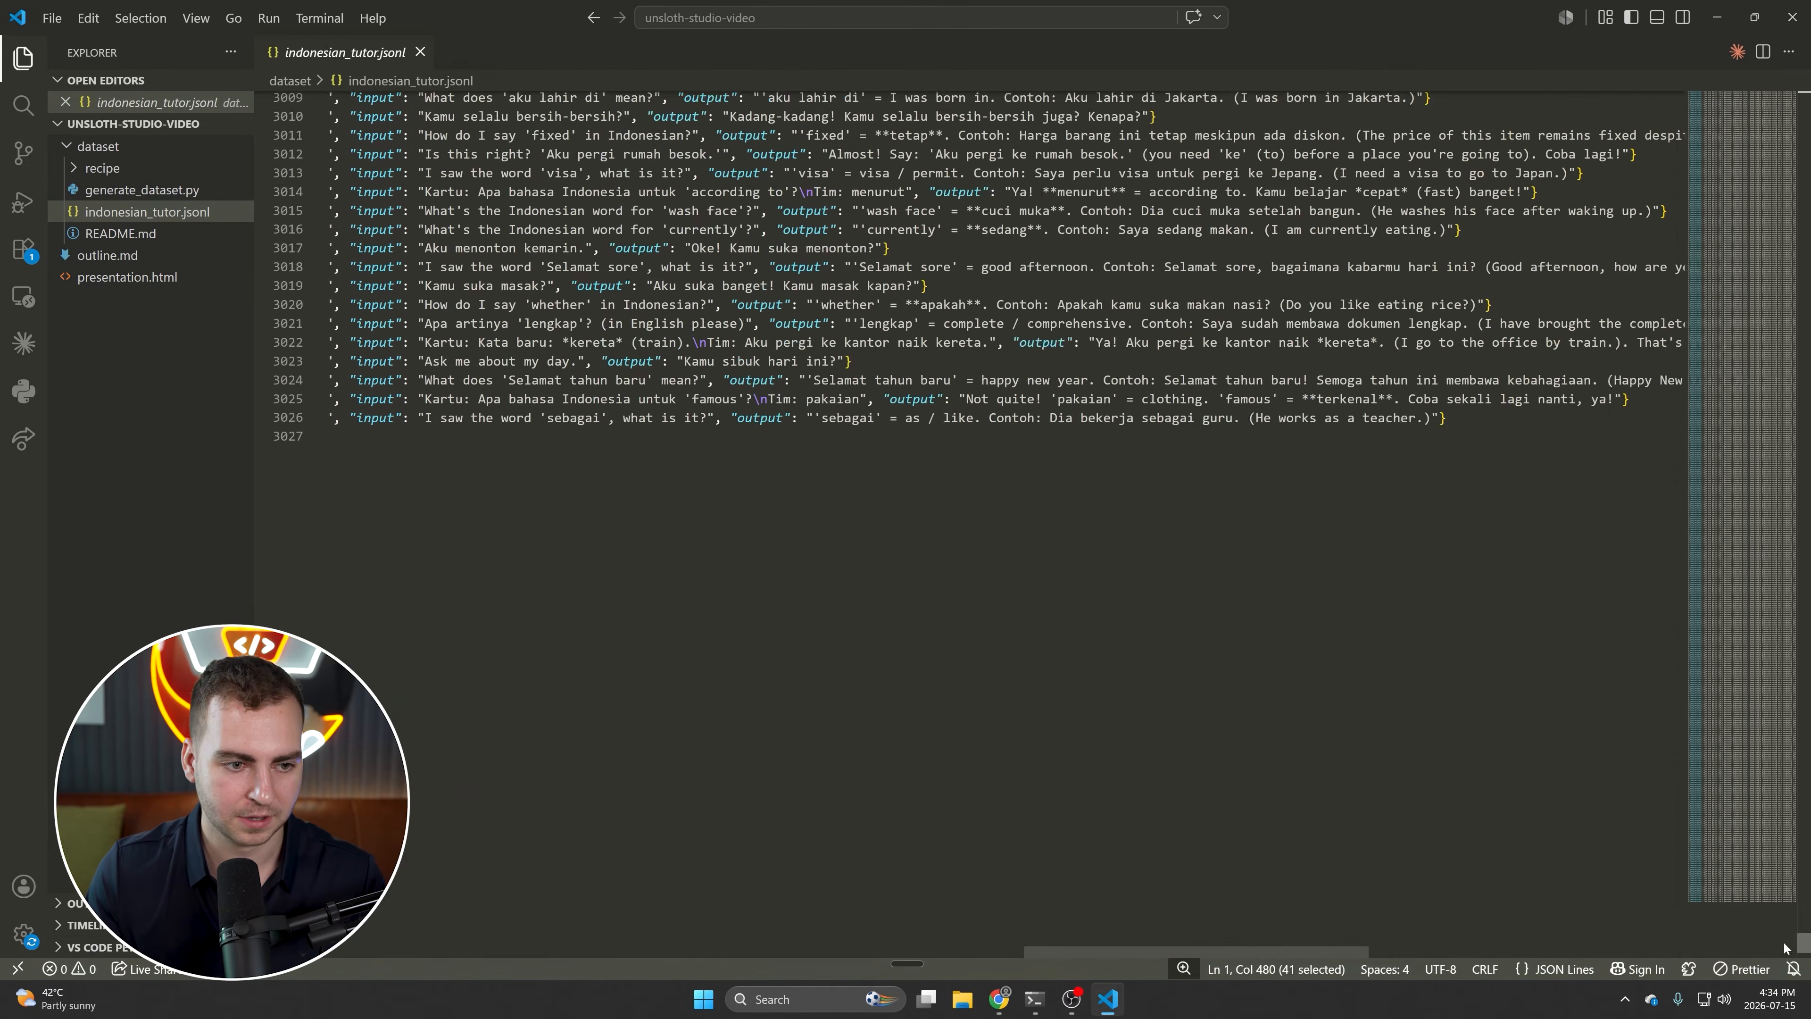
scroll(976, 525, up, 8)
scroll(977, 524, down, 11)
scroll(977, 524, up, 4)
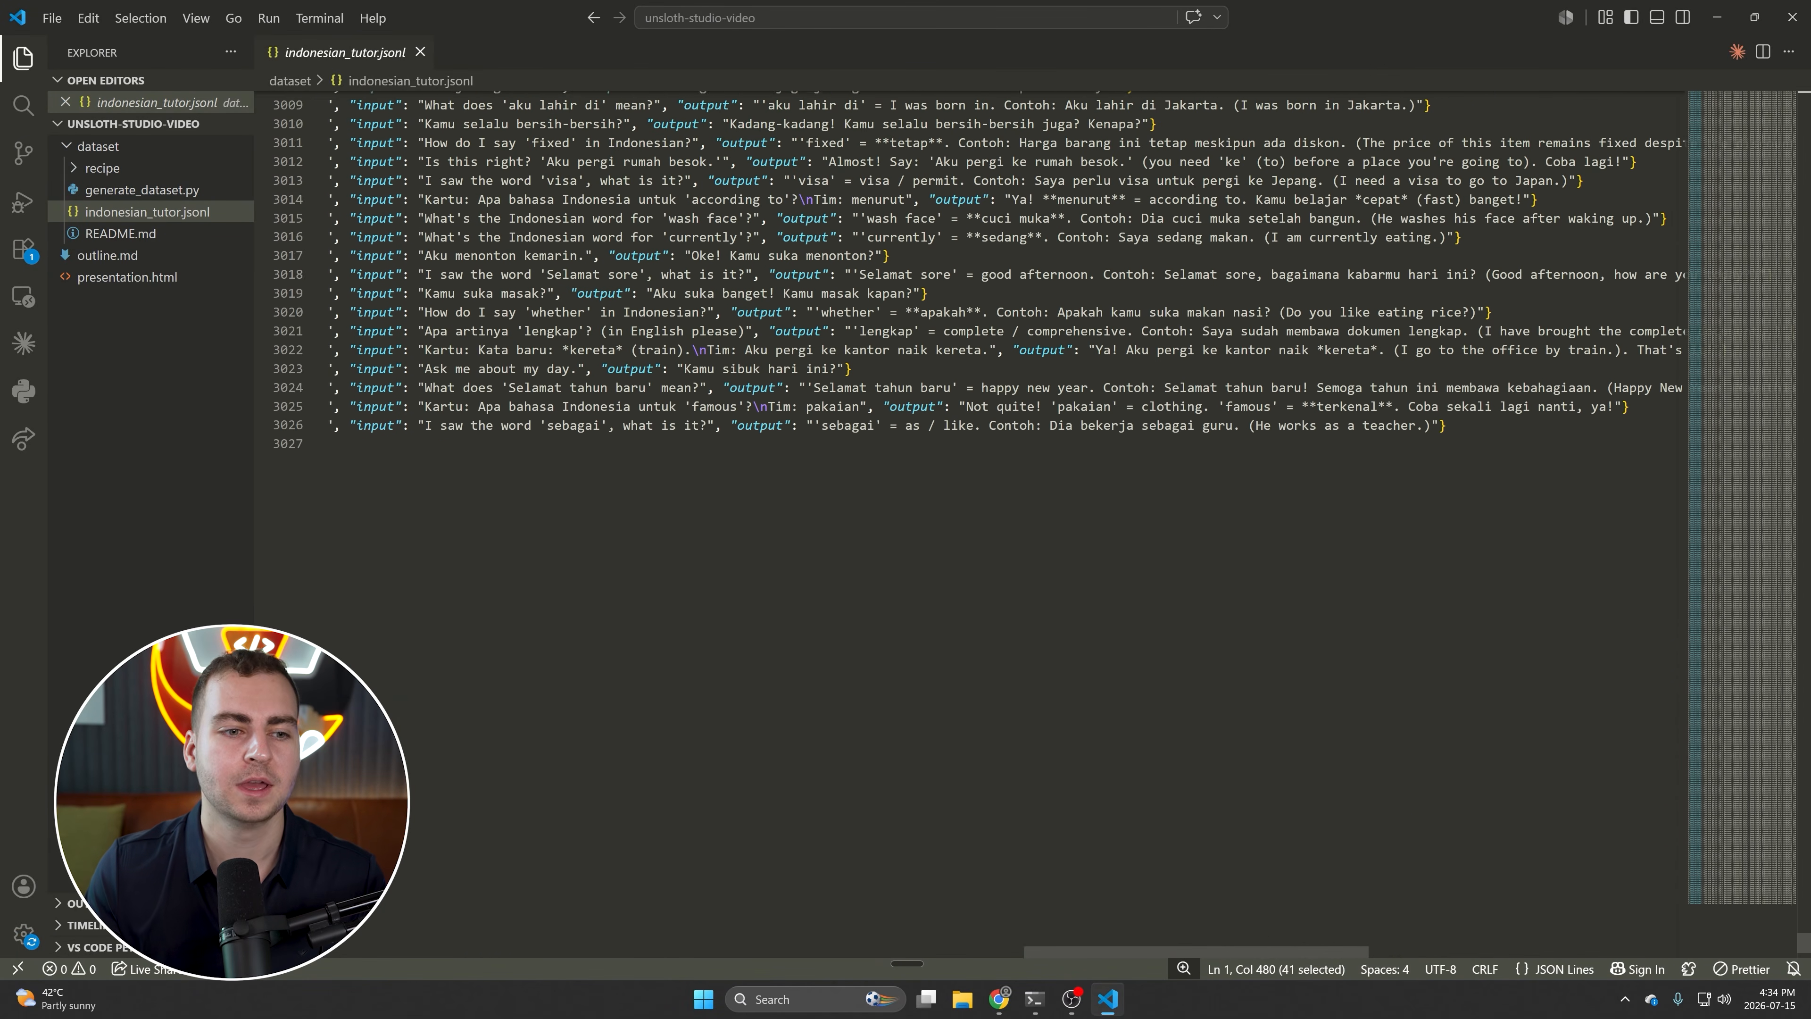
scroll(977, 524, up, 5)
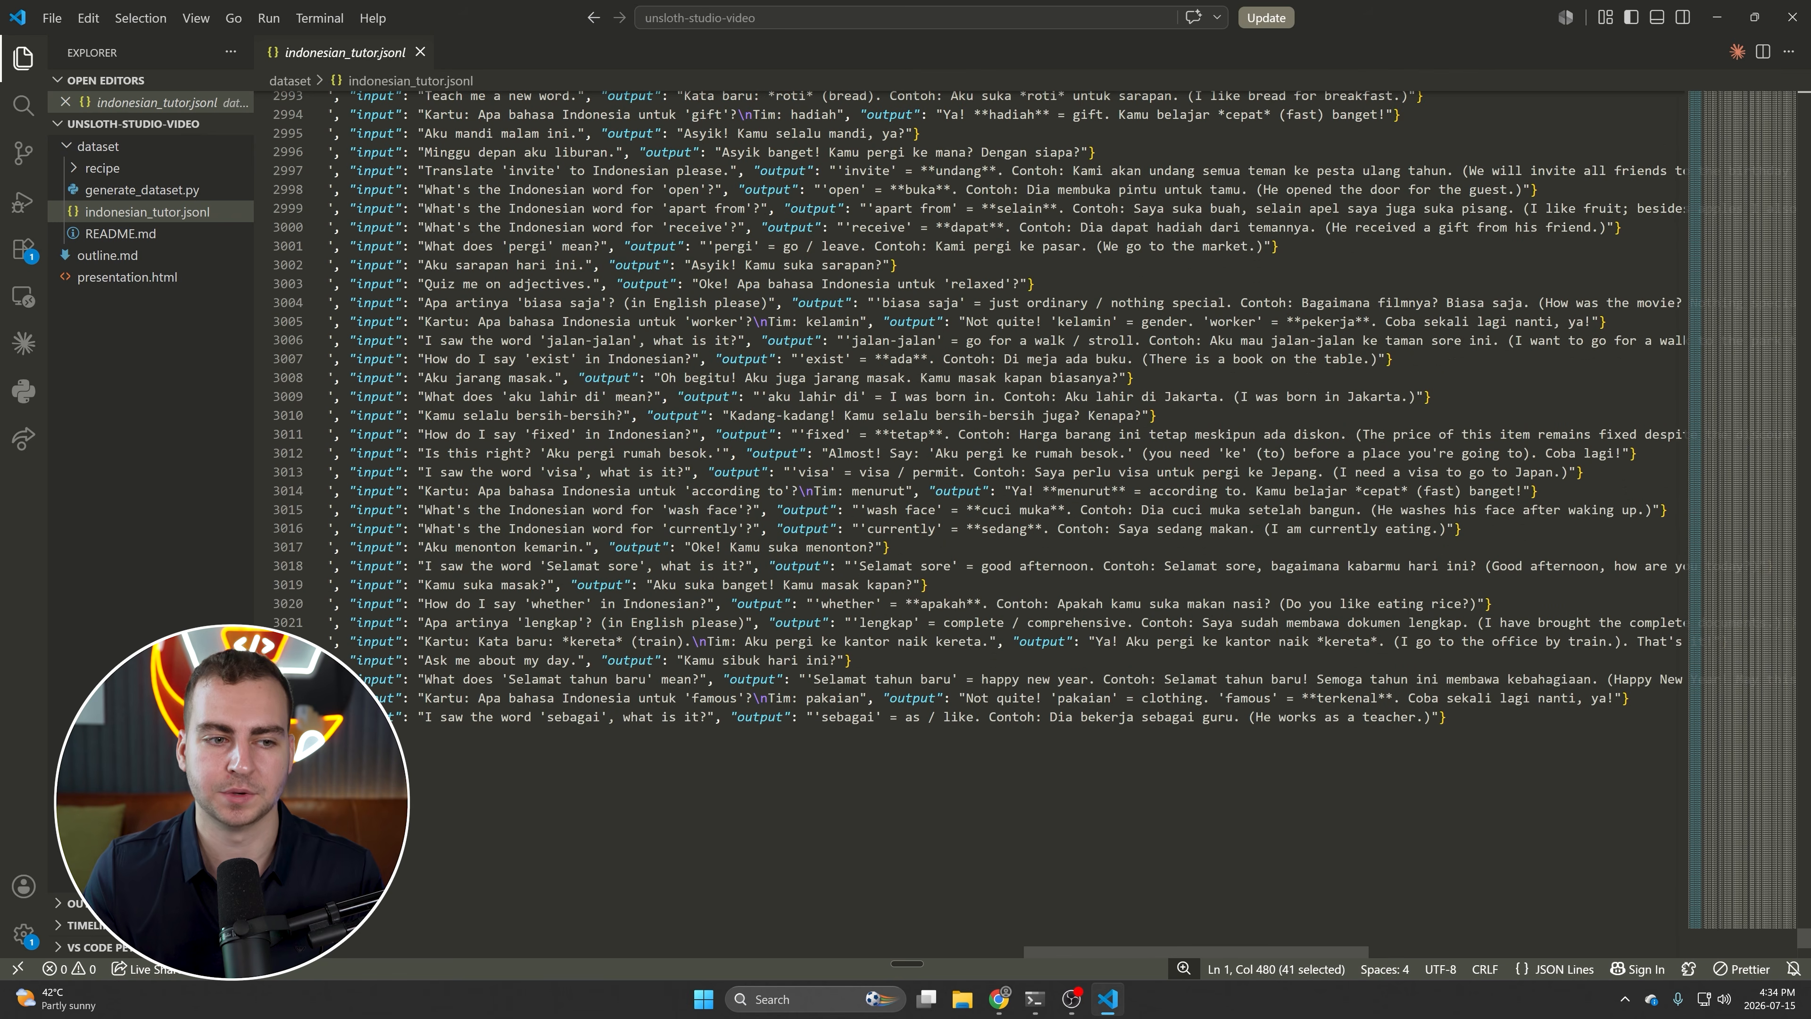
scroll(977, 524, up, 8)
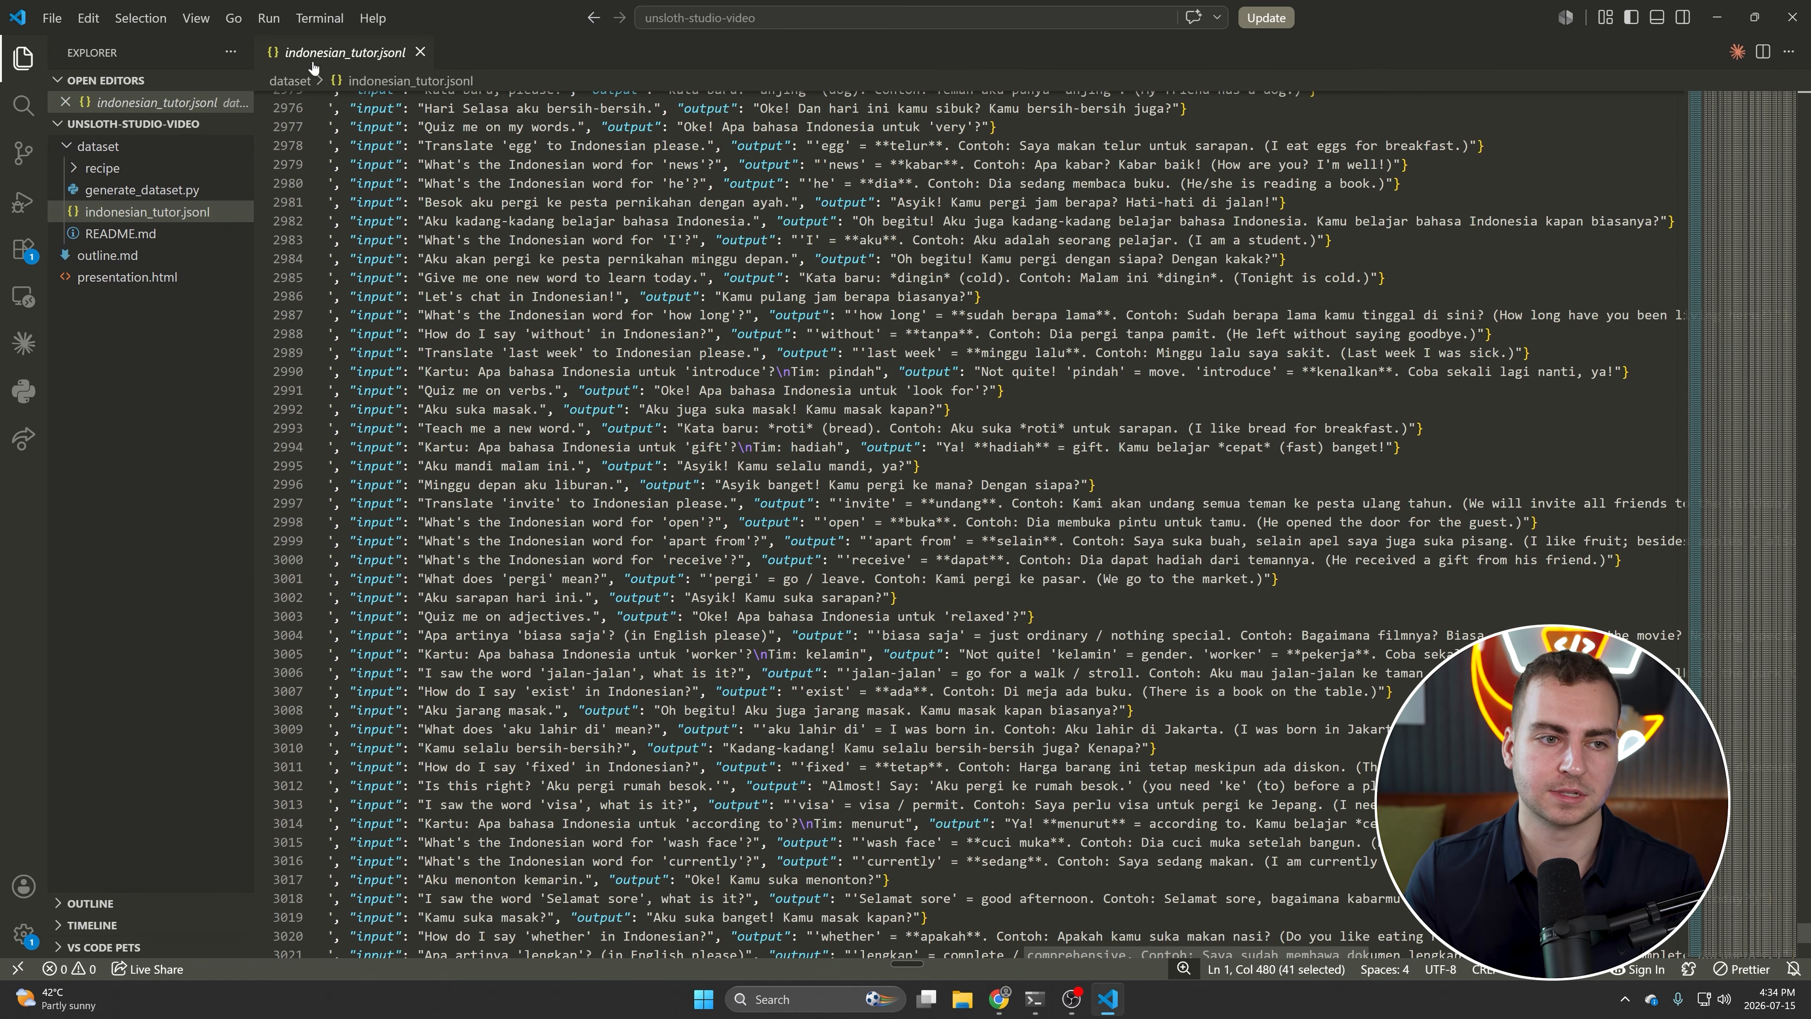
Switch to Unsloth Studio in the browser and open Indo Recipe from the data recipes to view its workflow
scroll(977, 524, up, 1)
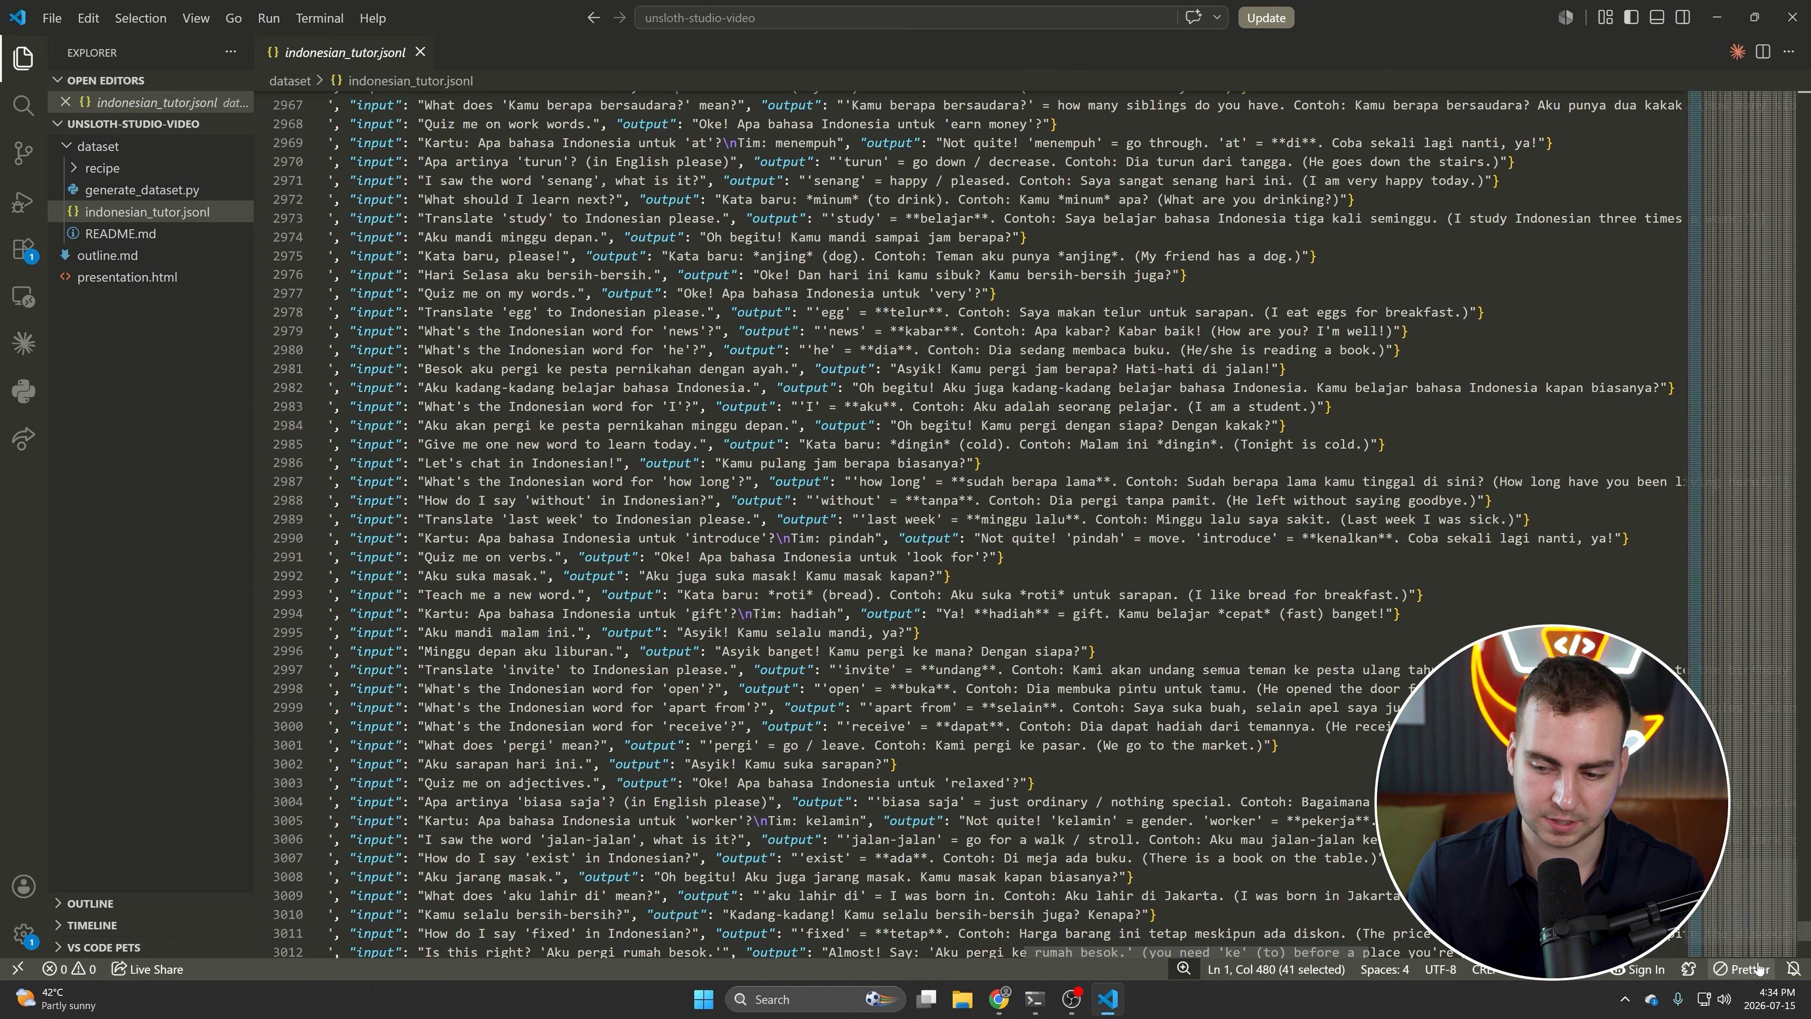
key(alt+Tab)
click(329, 5)
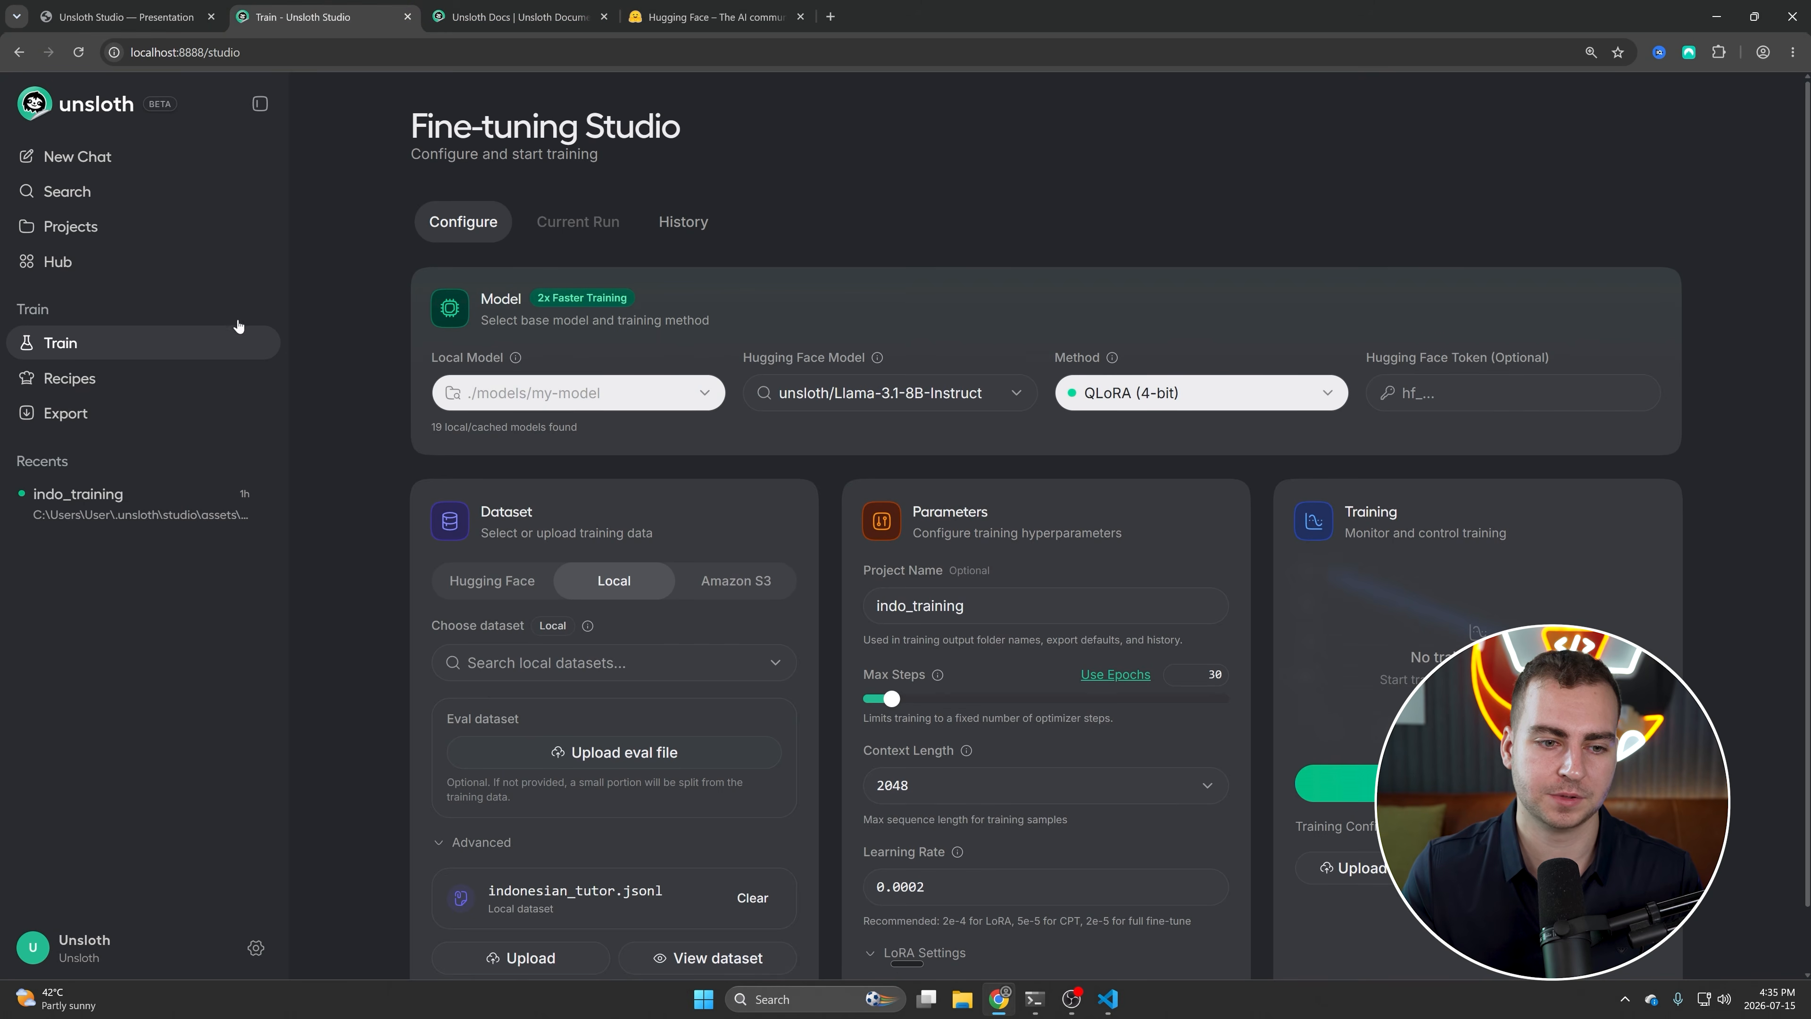
click(127, 396)
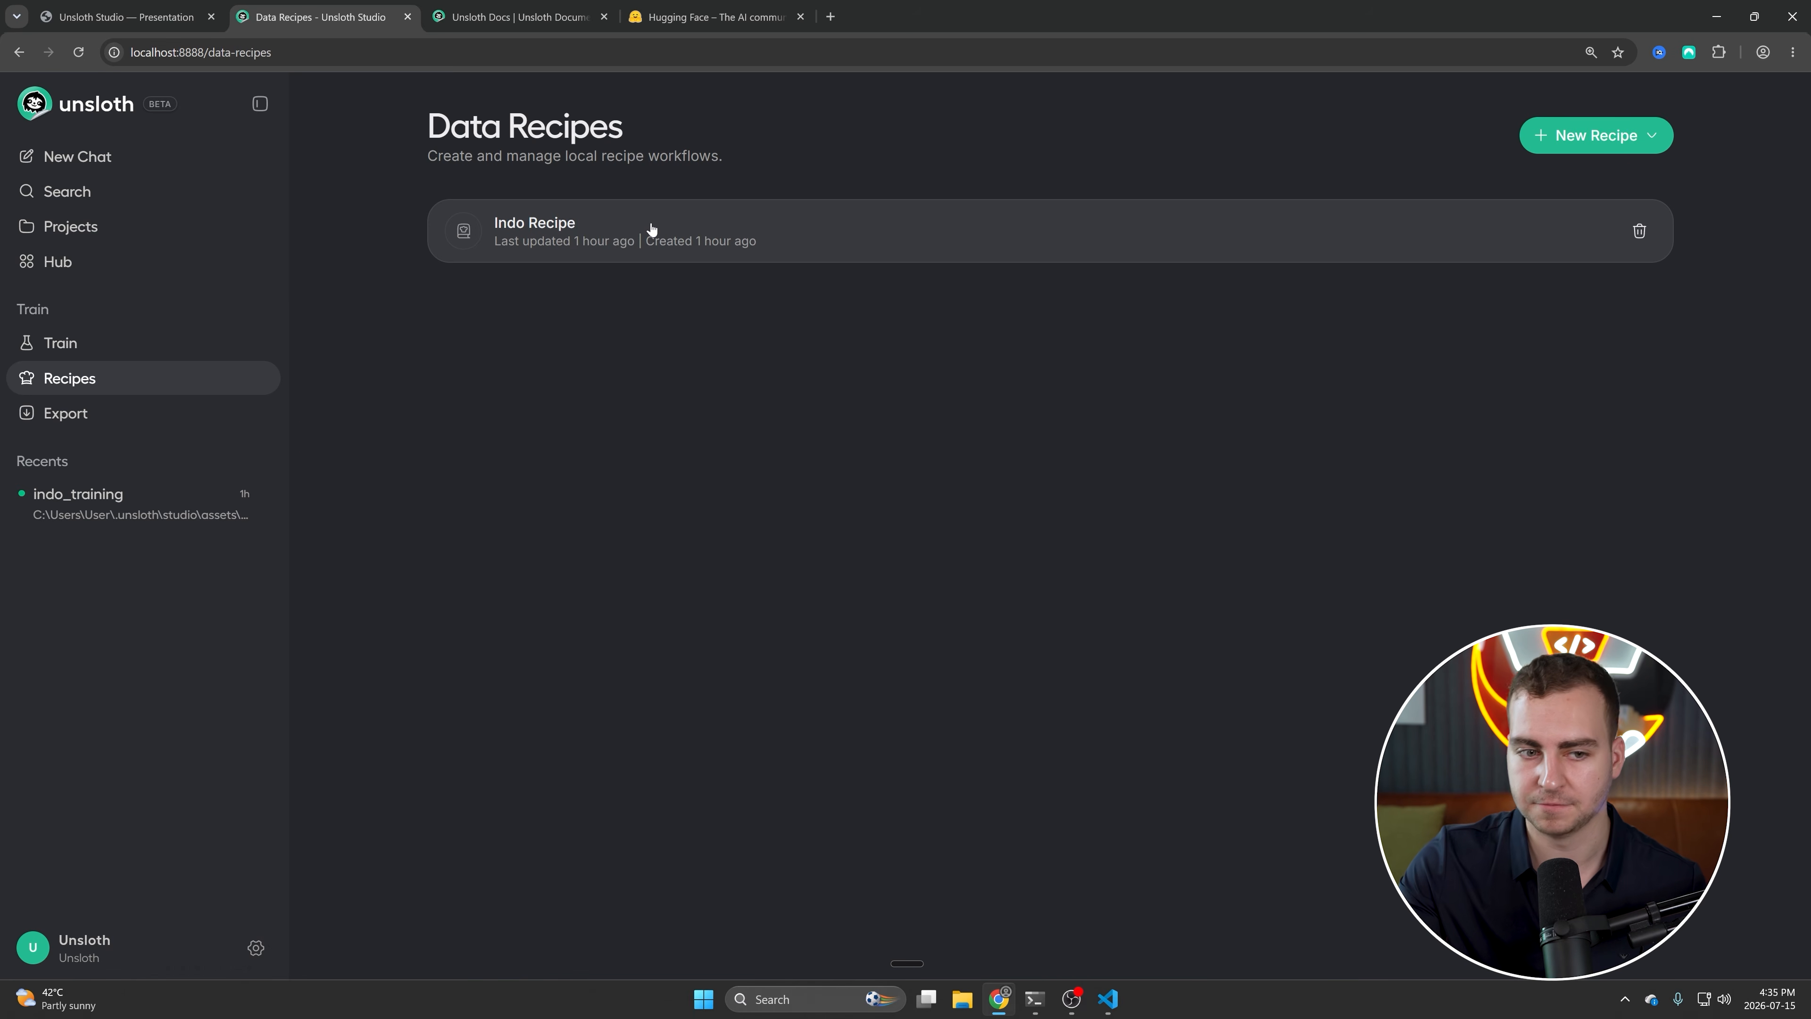
click(651, 228)
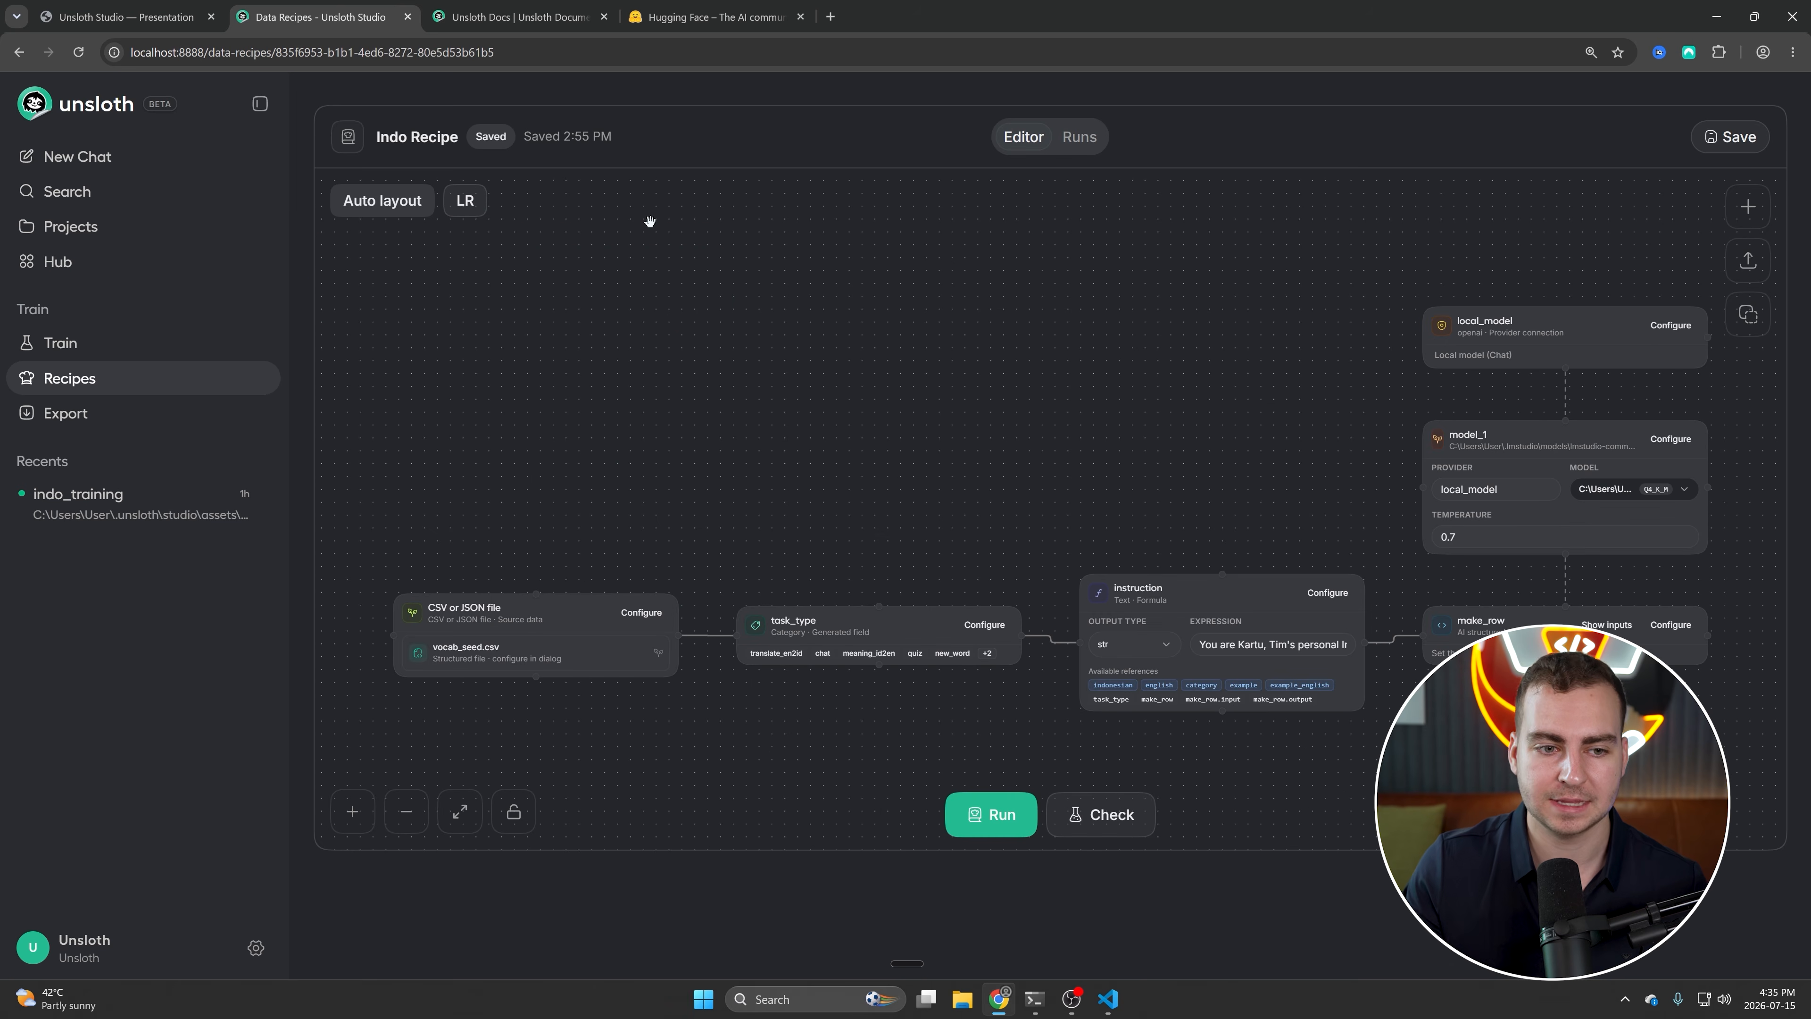
drag(1015, 381, 982, 373)
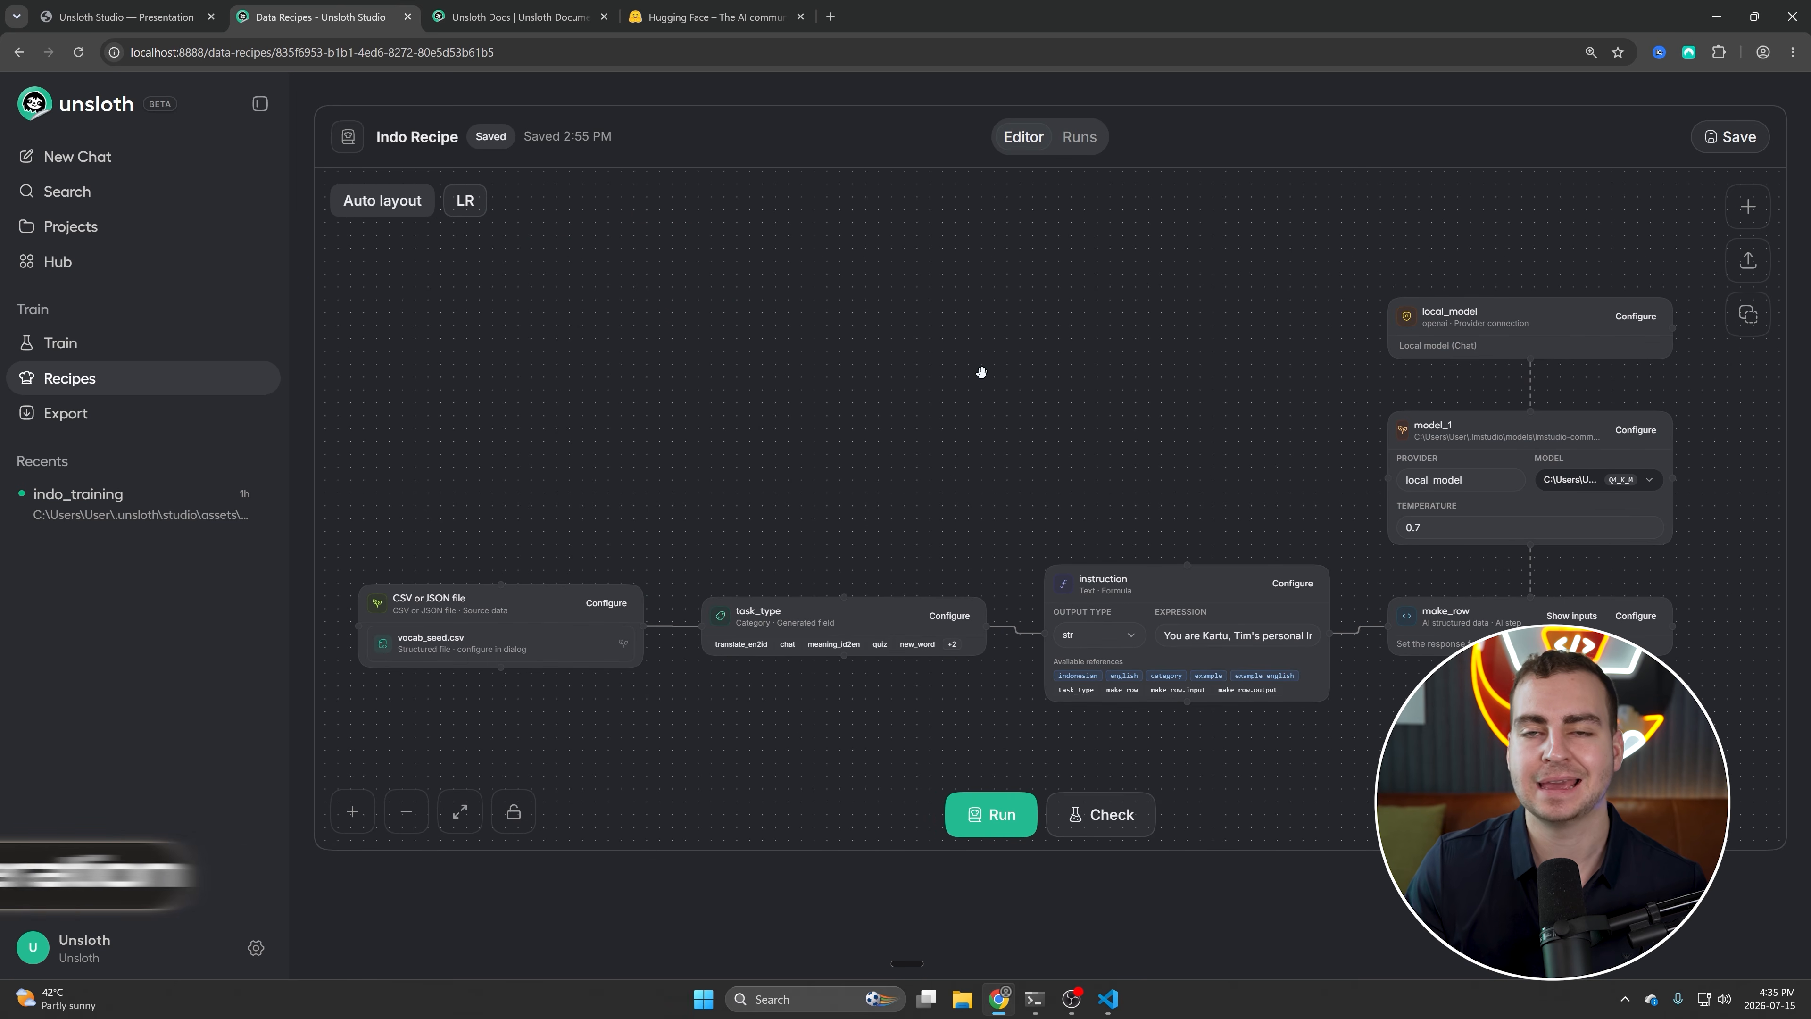
Return to the data recipes list, view the options for creating a recipe, and show the browser in full screen
click(162, 391)
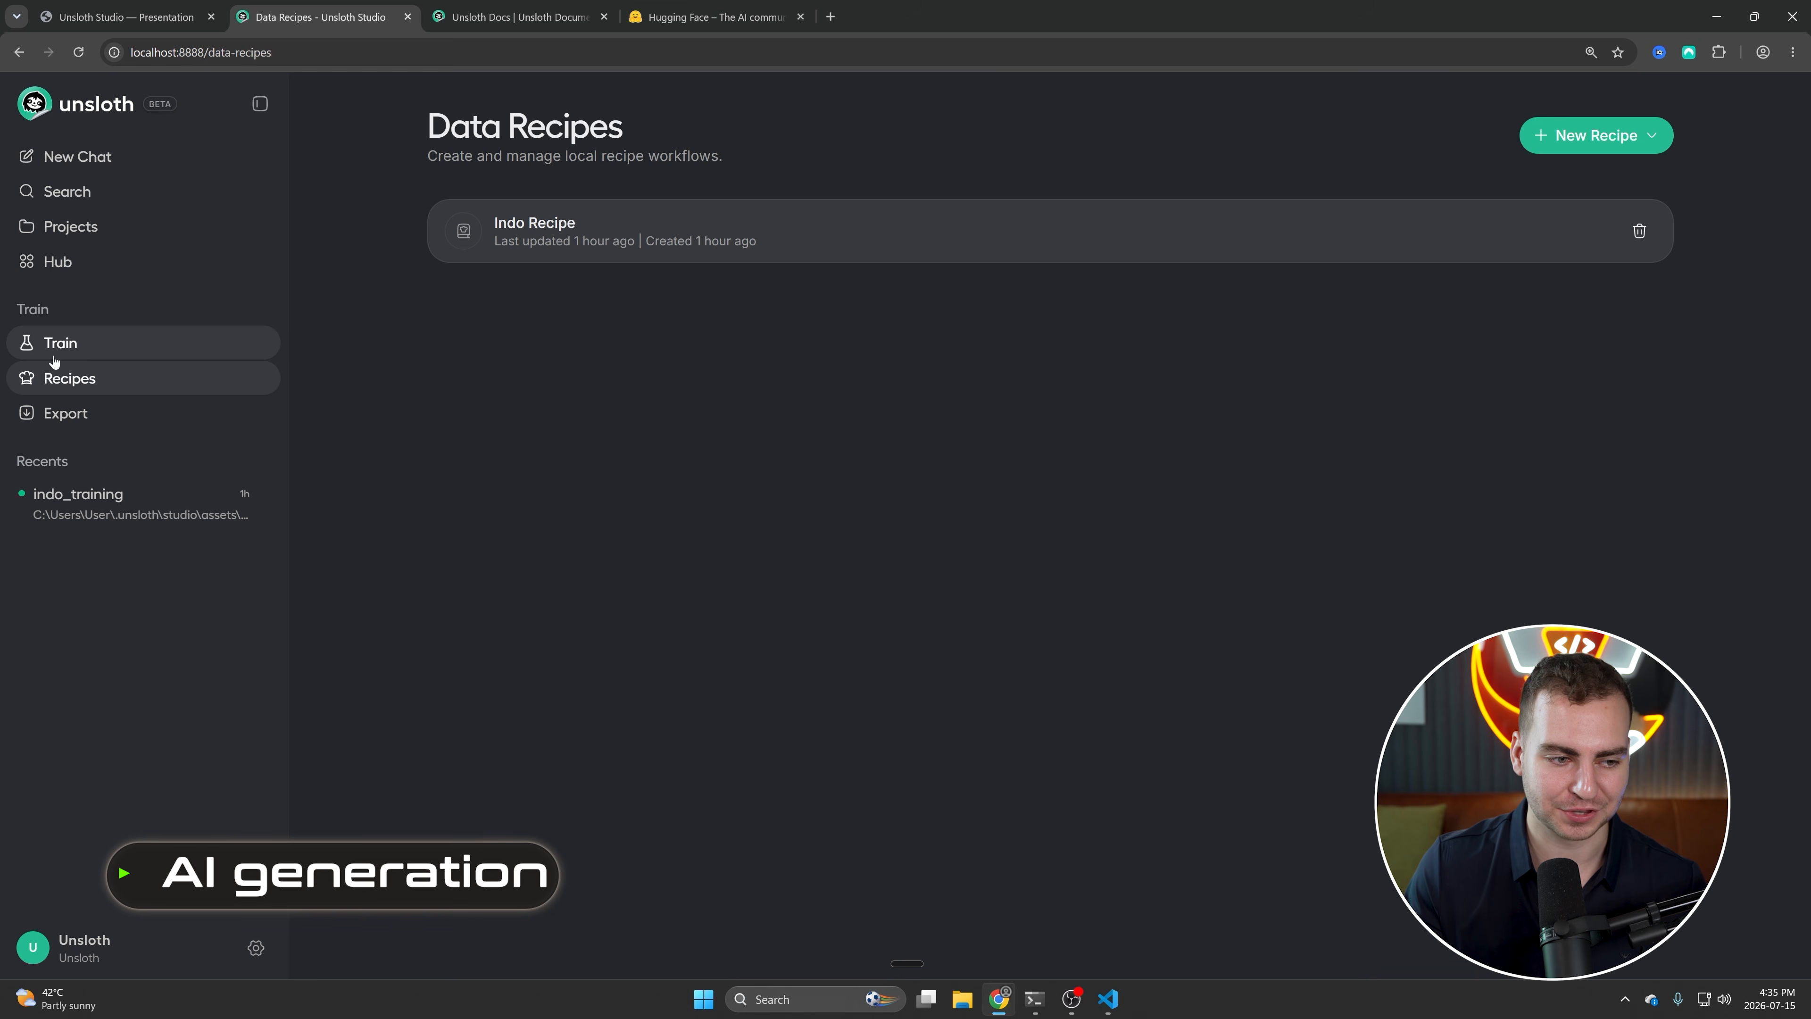
click(1608, 137)
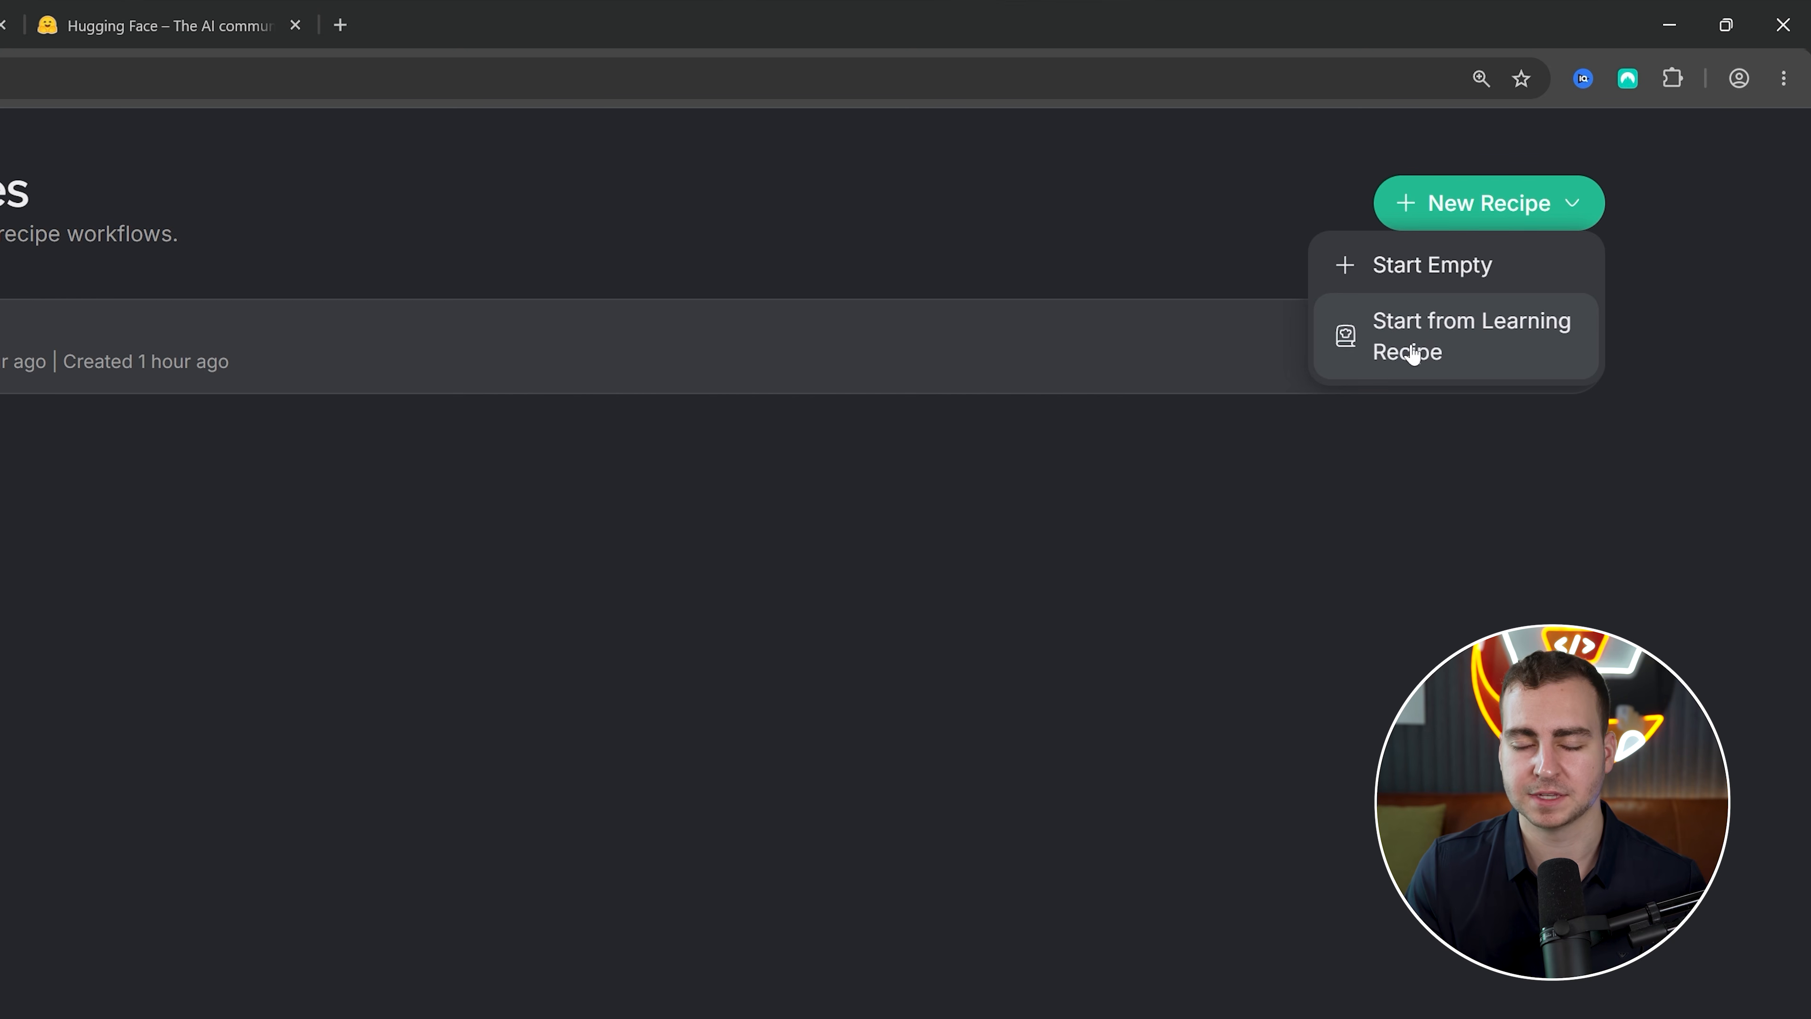
click(1233, 566)
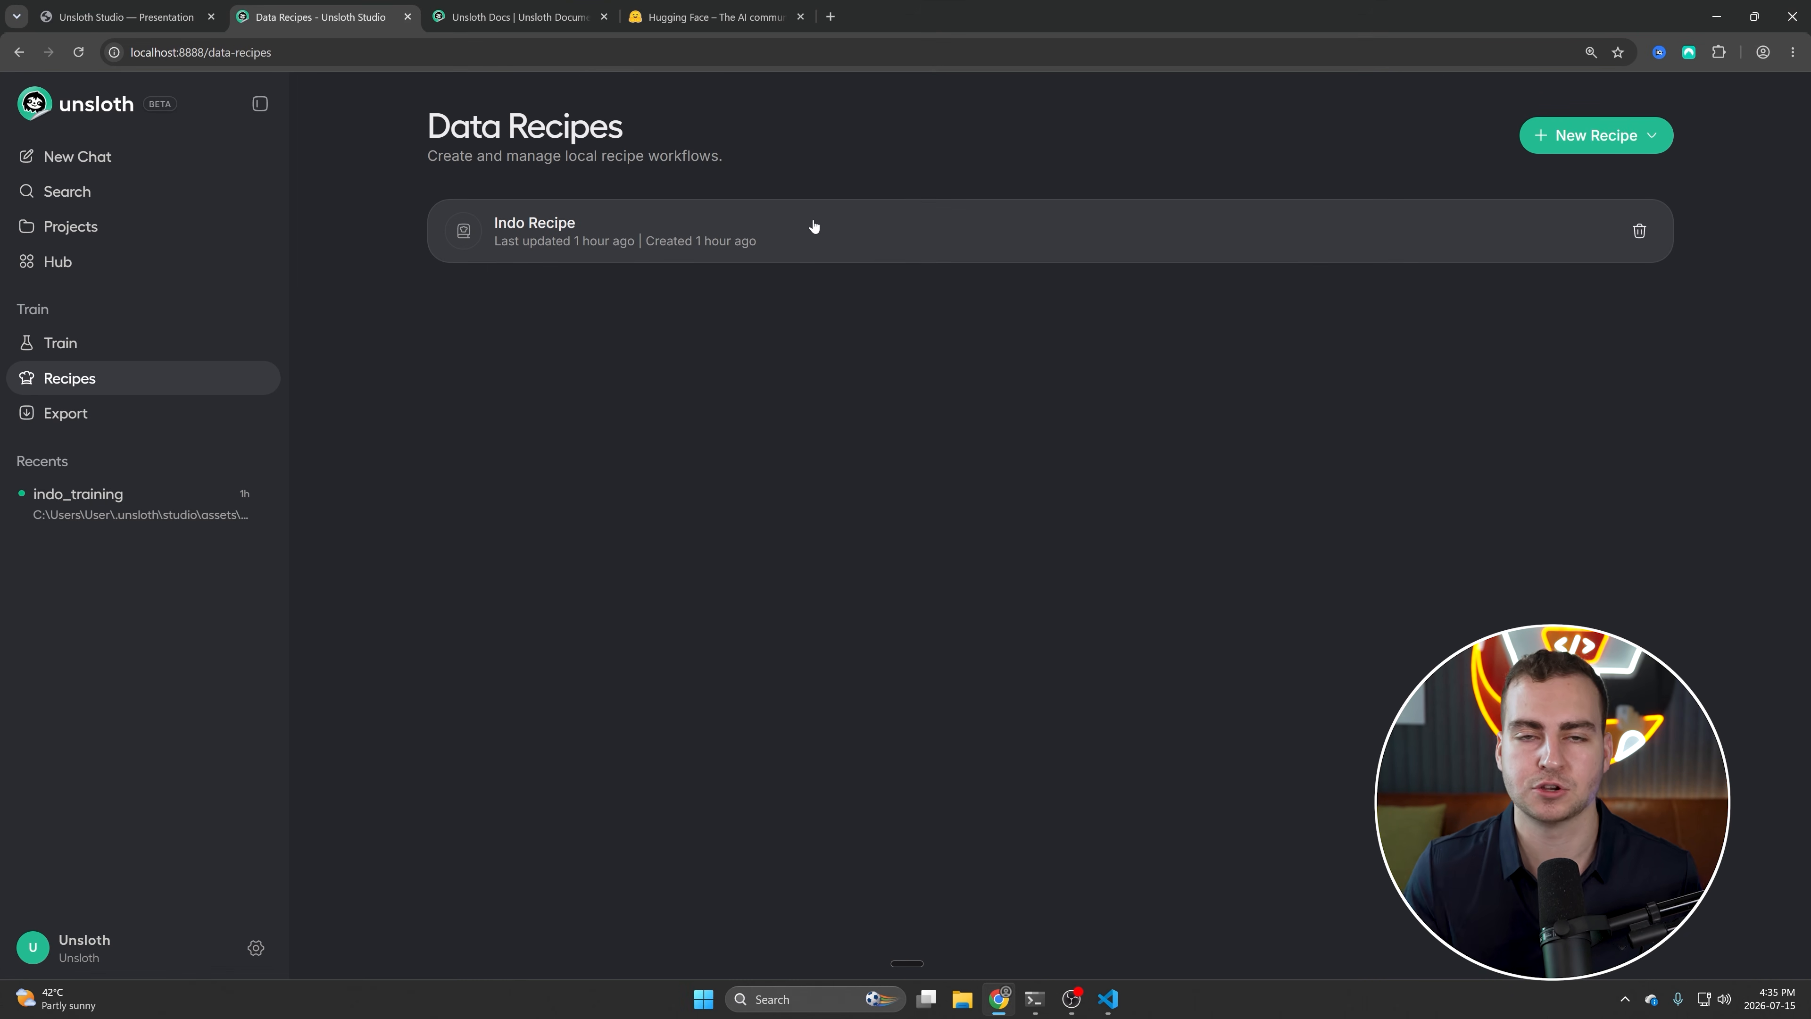
key(F11)
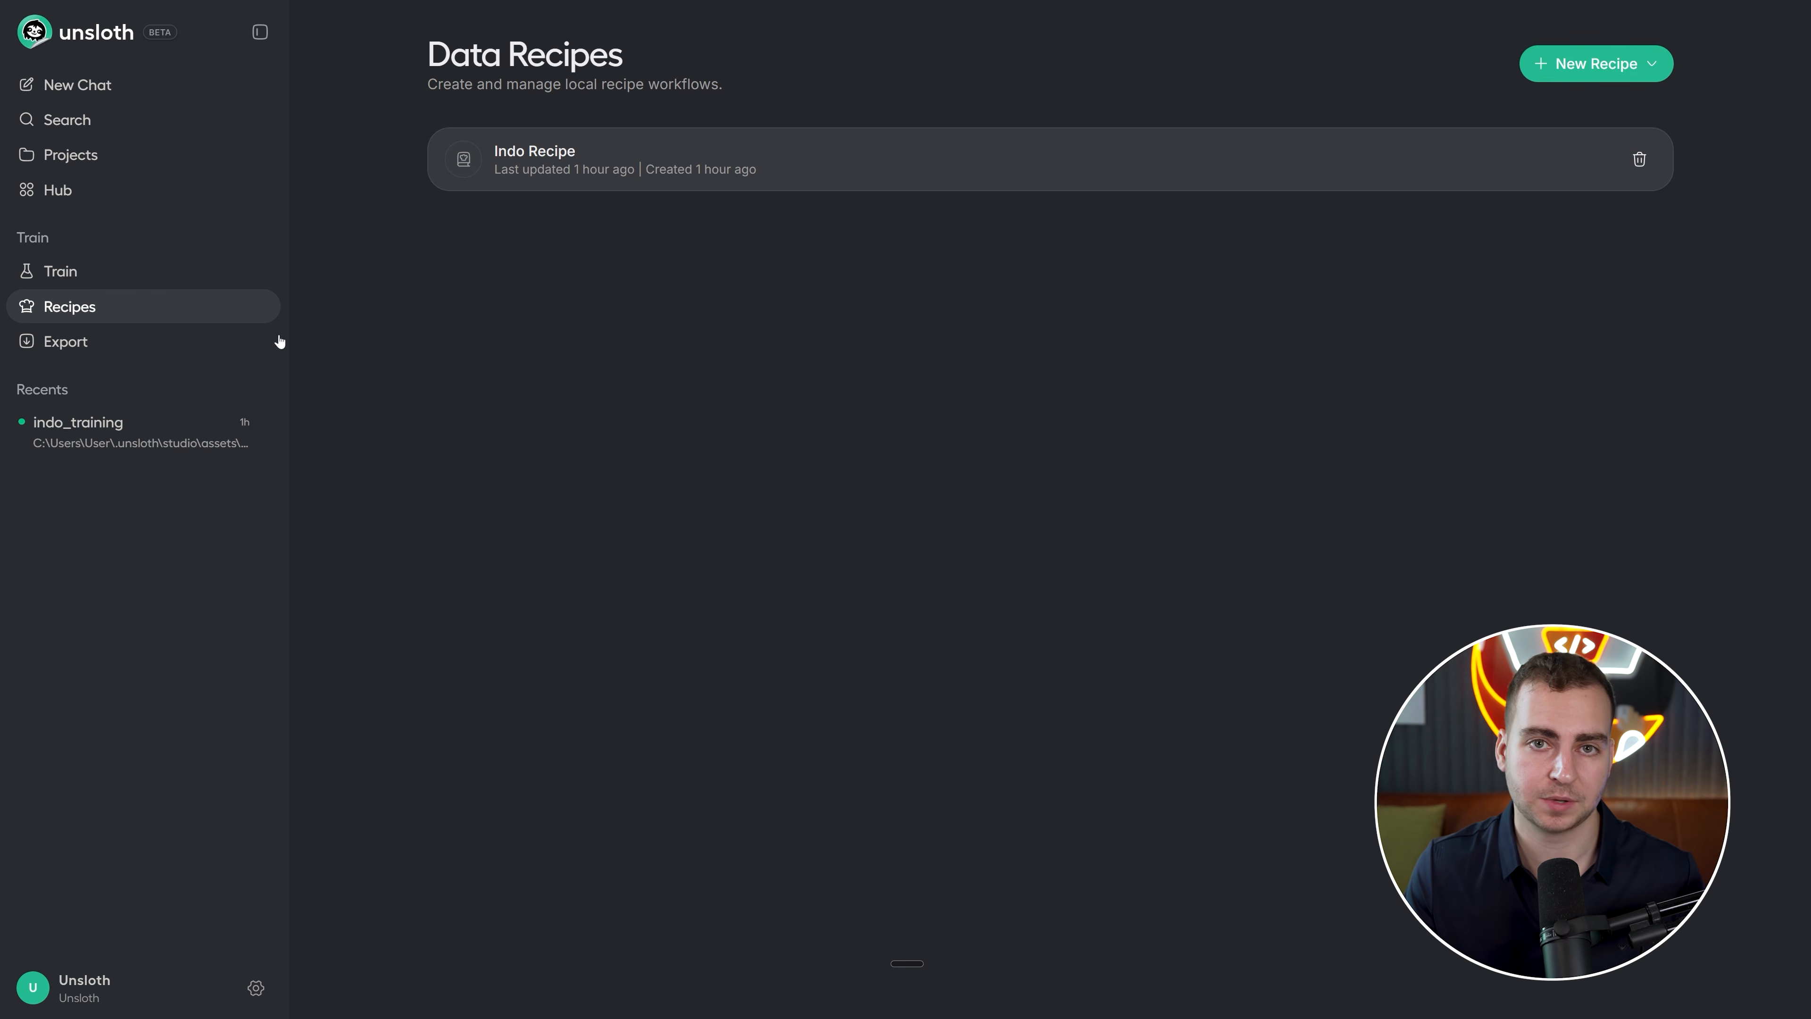
Open the Fine-tuning Studio and check the local models offered as a training base
click(141, 271)
click(627, 328)
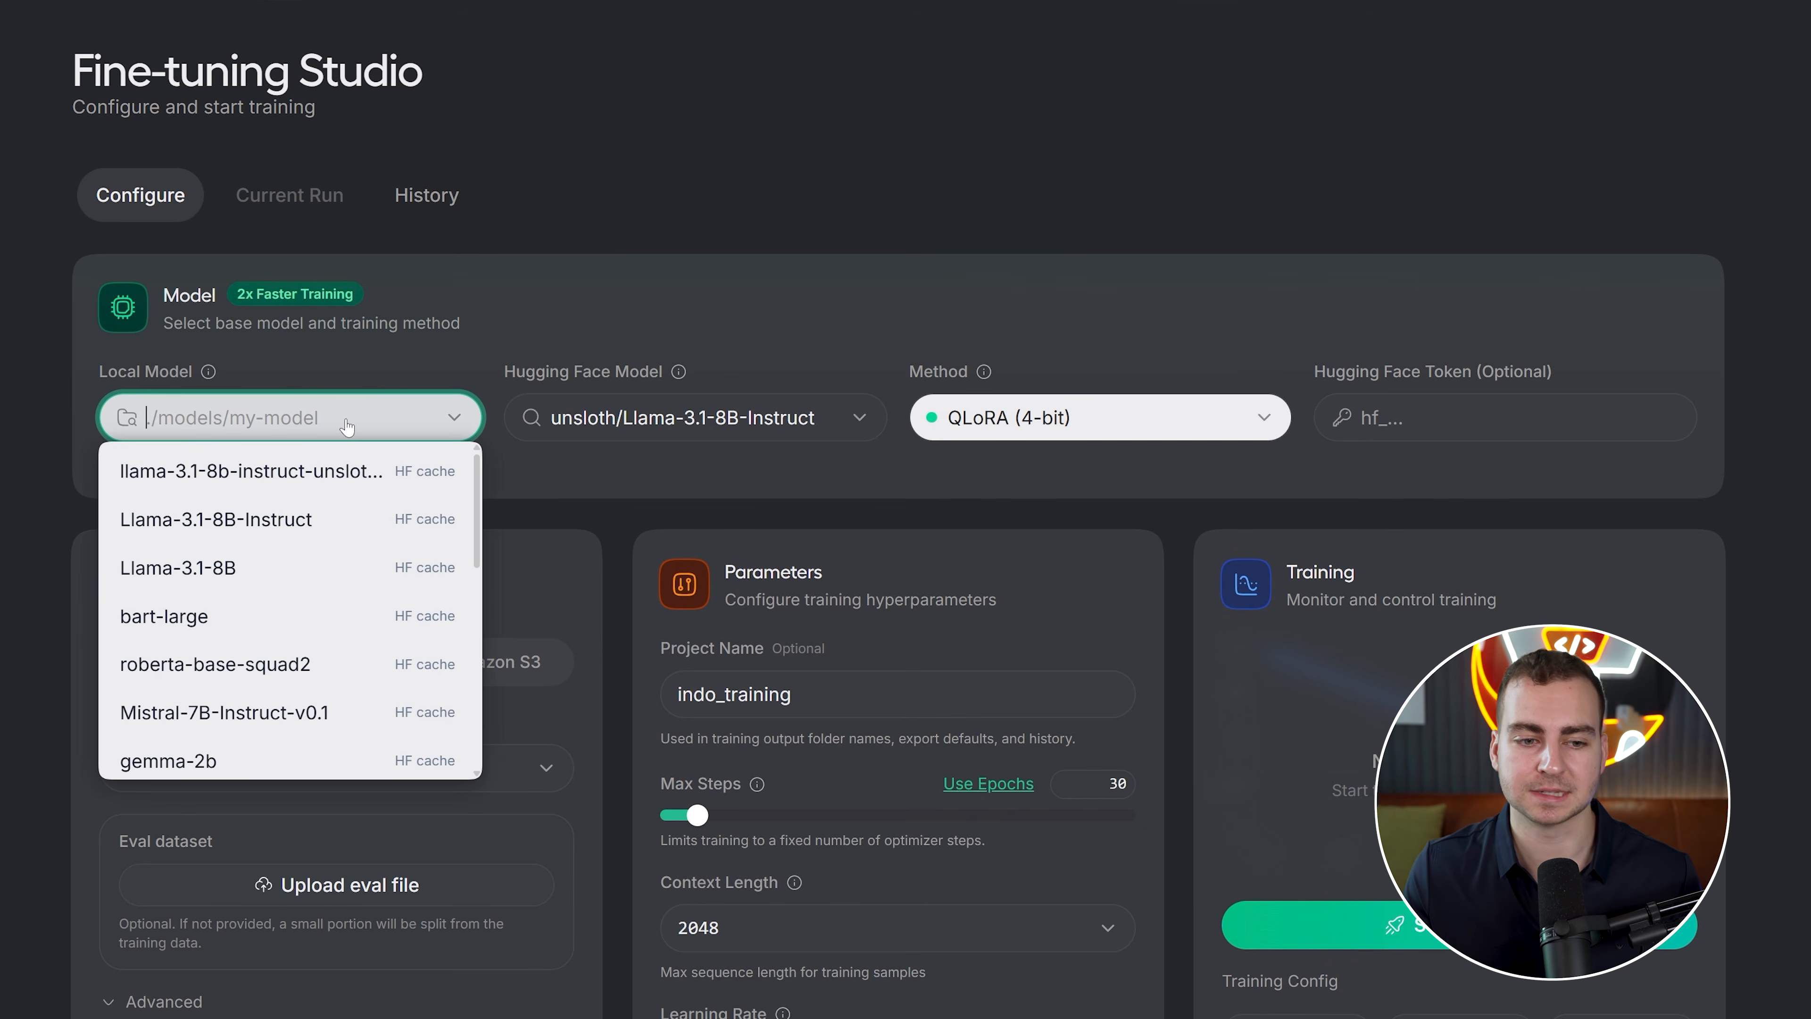
click(817, 363)
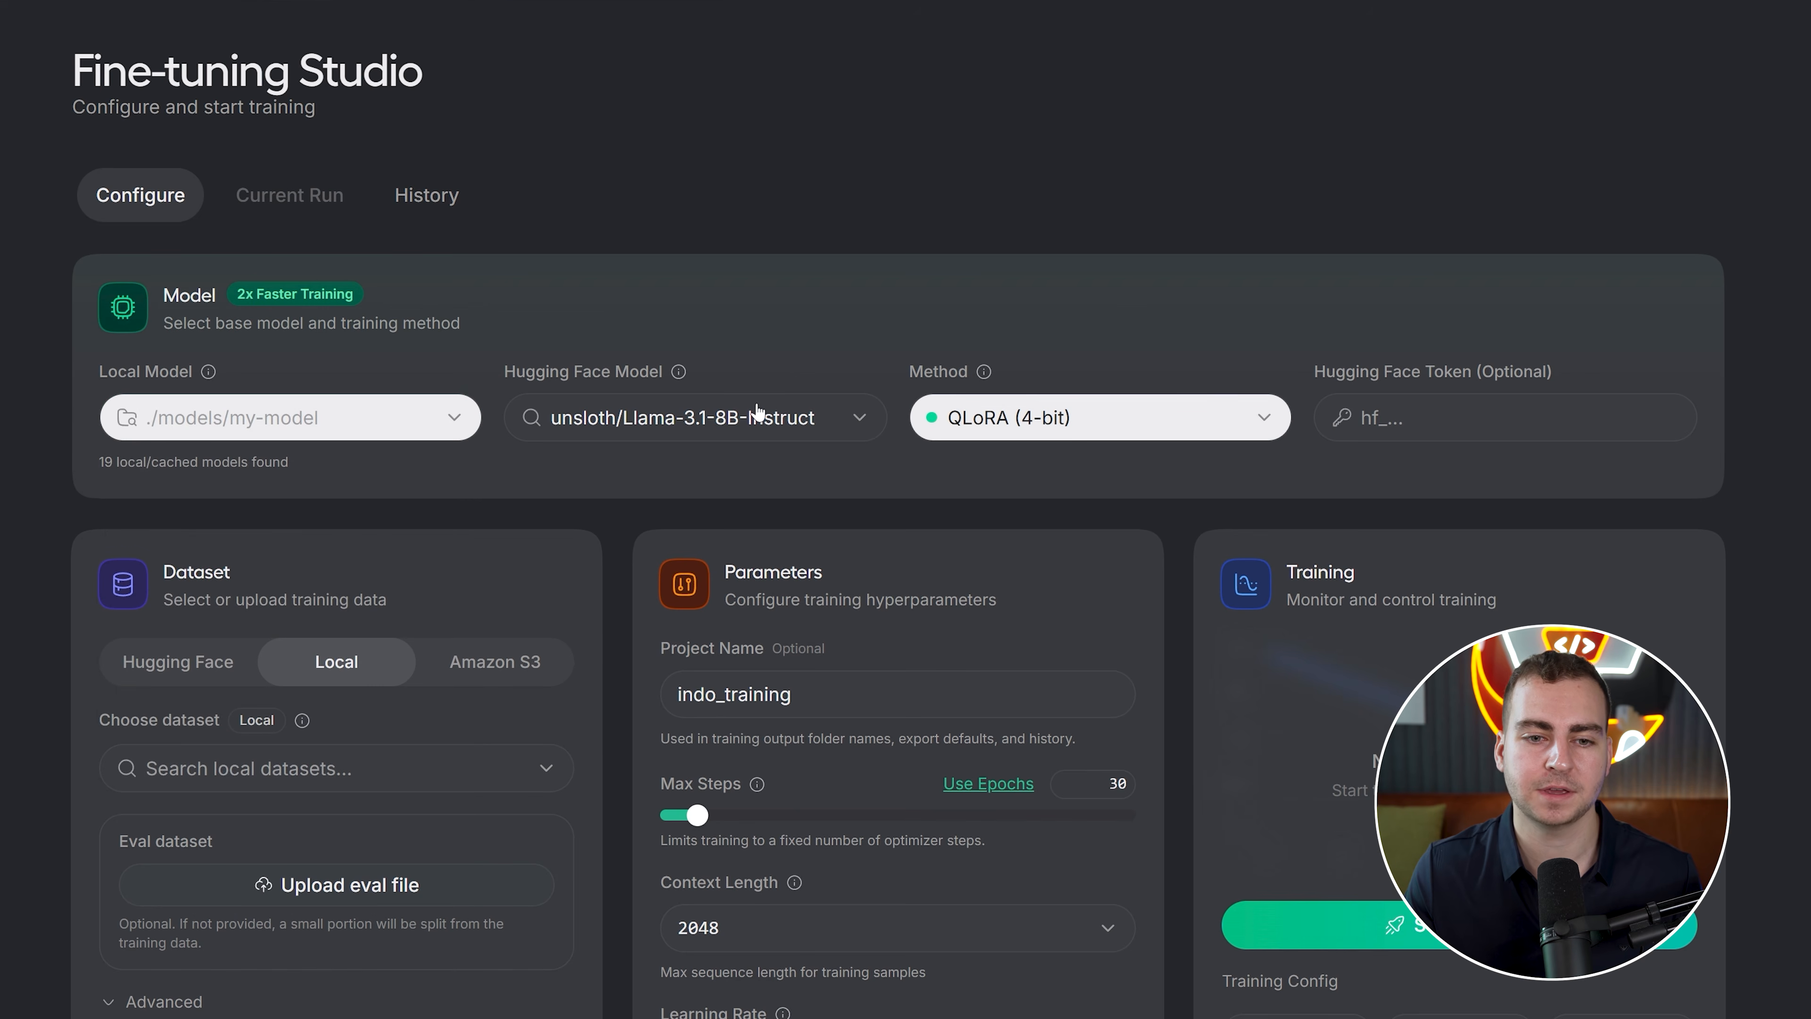
scroll(767, 365, down, 4)
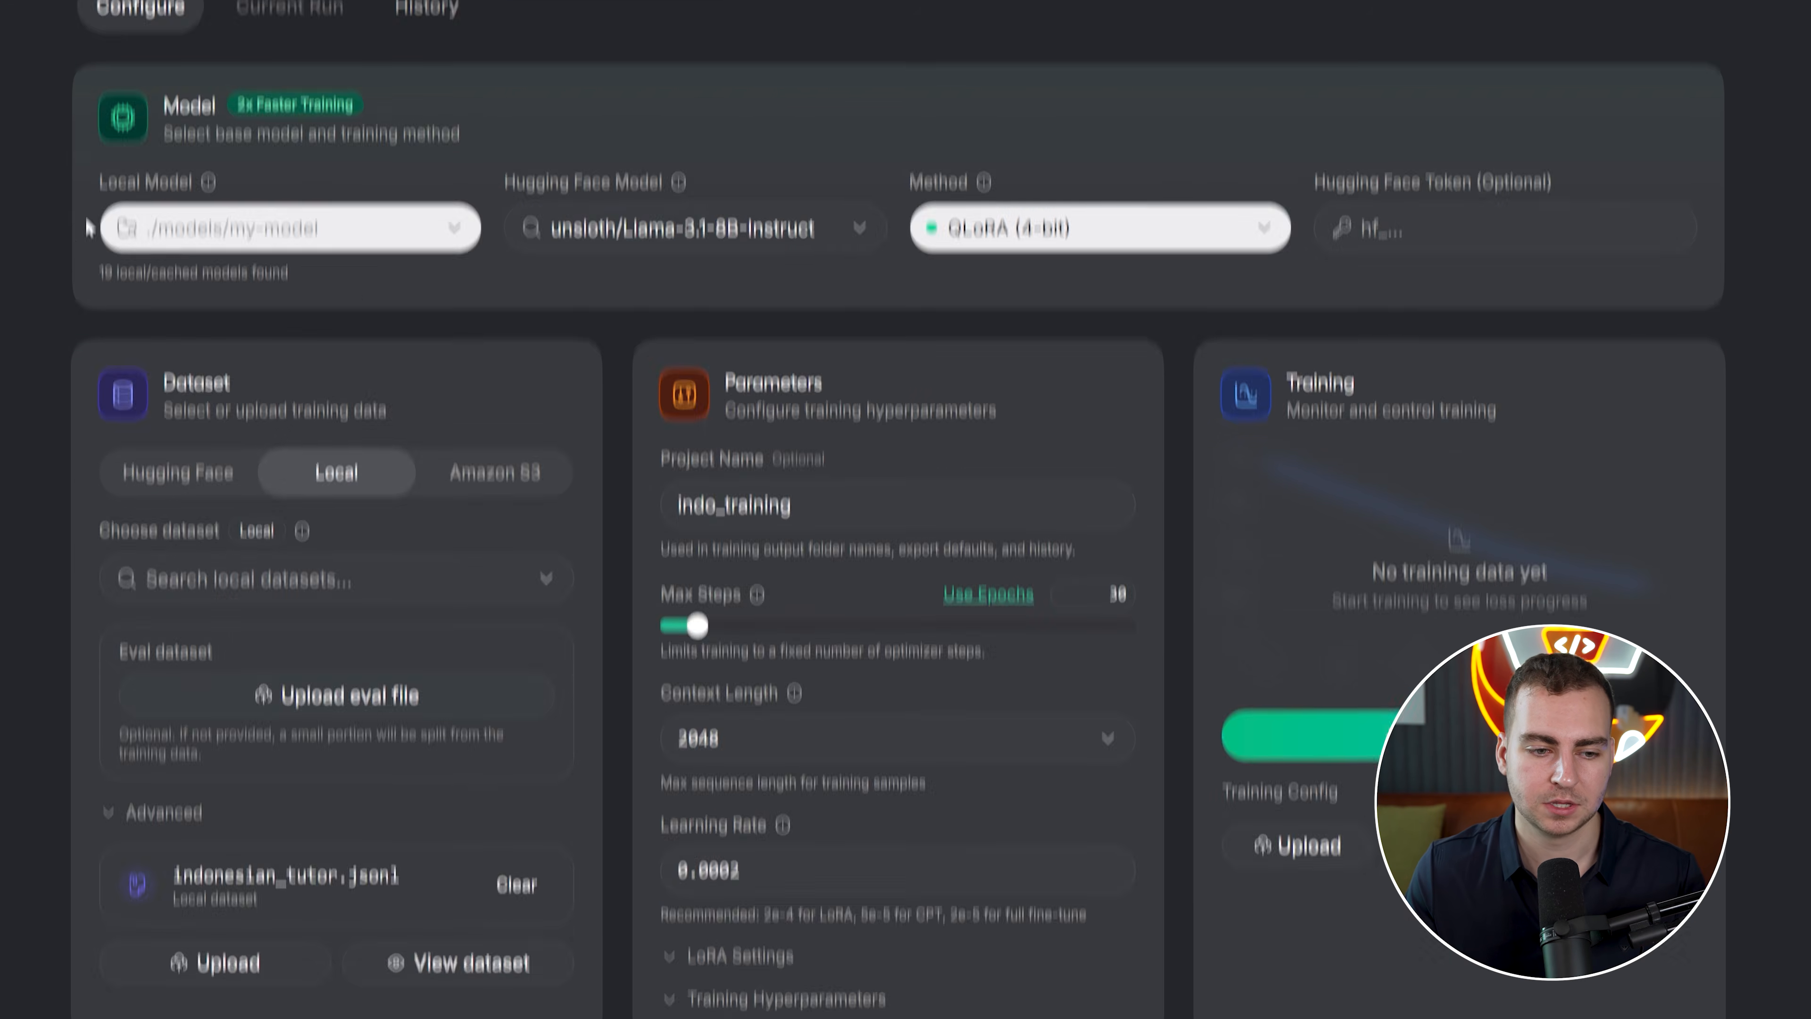
Set the training dataset source to Hugging Face and browse its suggested datasets without choosing one
click(142, 359)
click(328, 463)
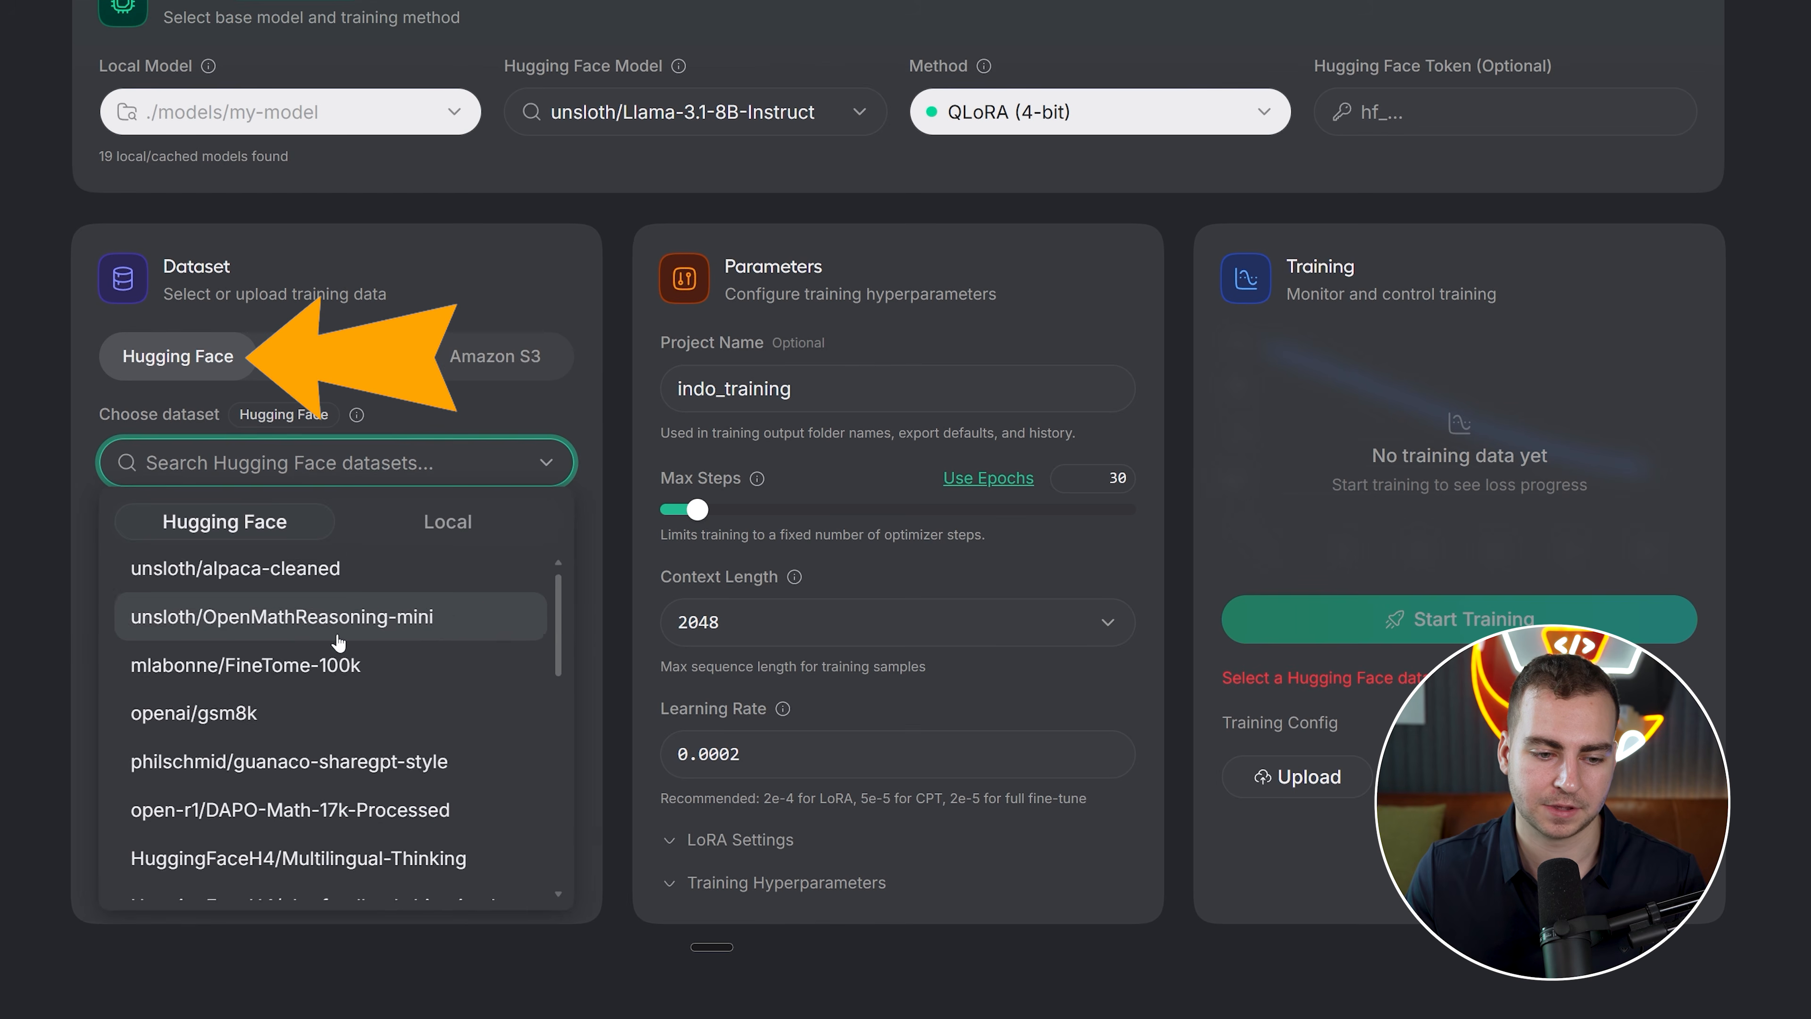
scroll(338, 638, down, 5)
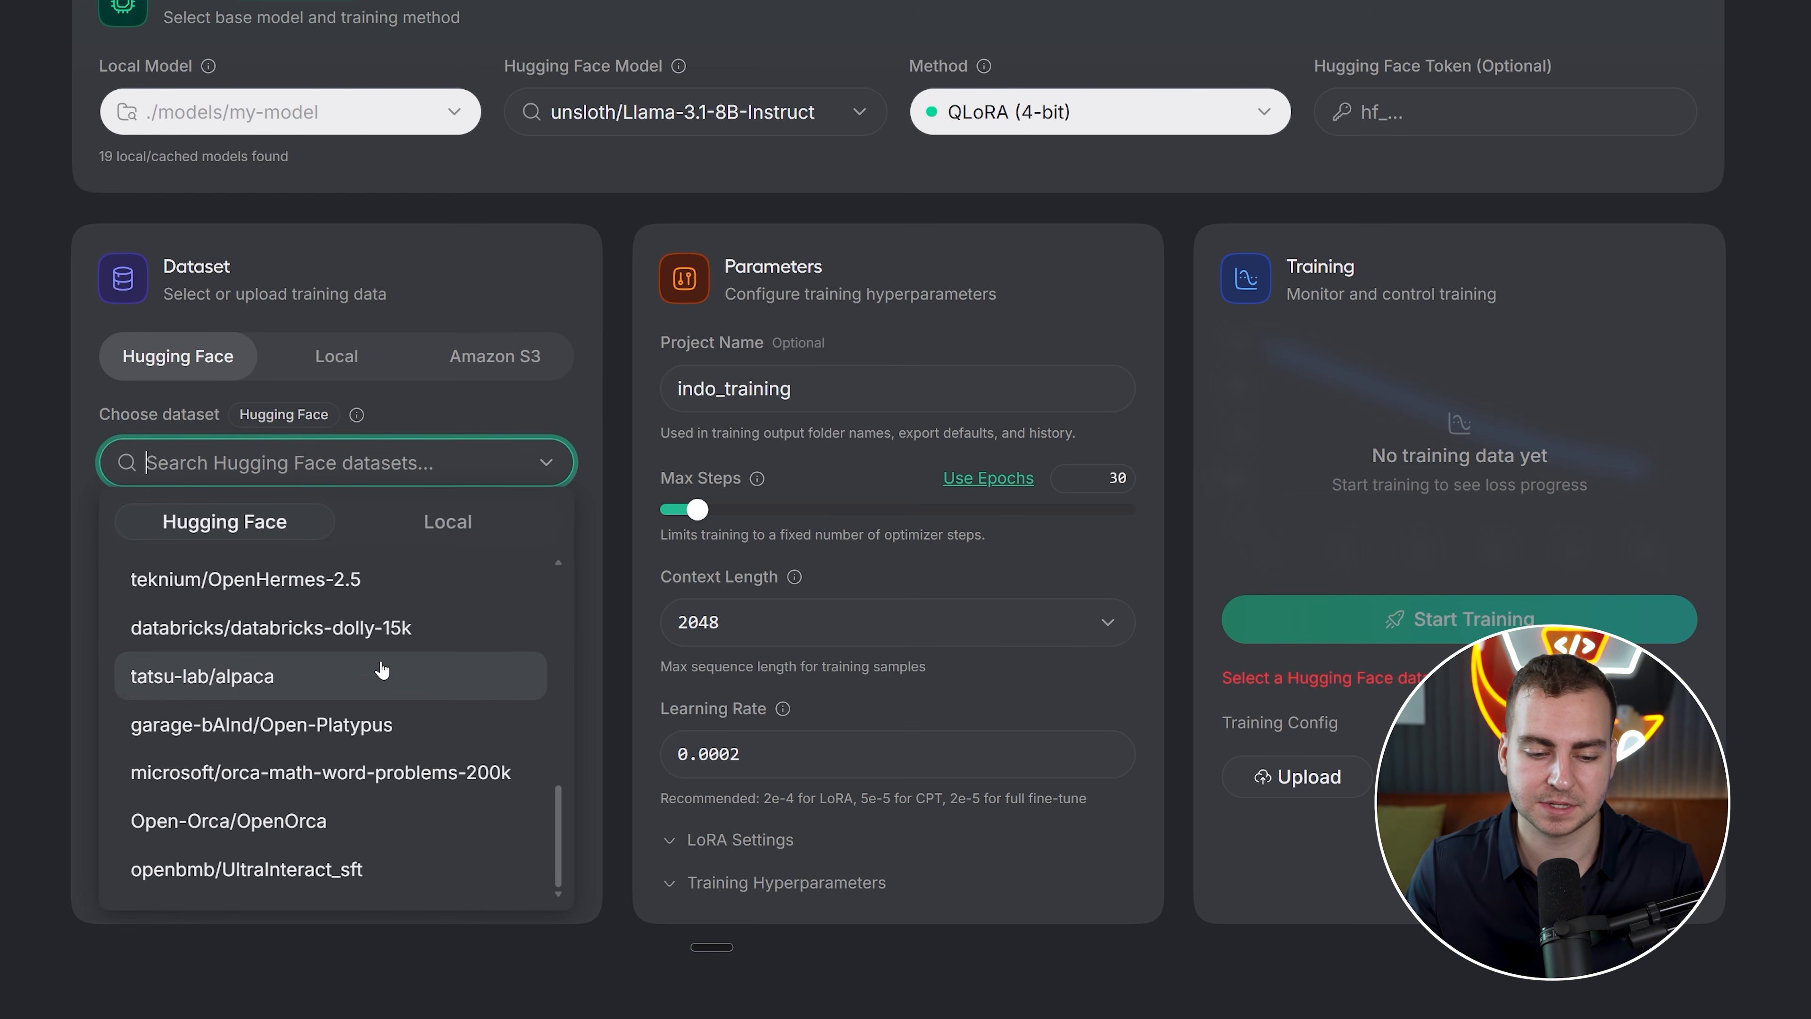
scroll(376, 685, up, 5)
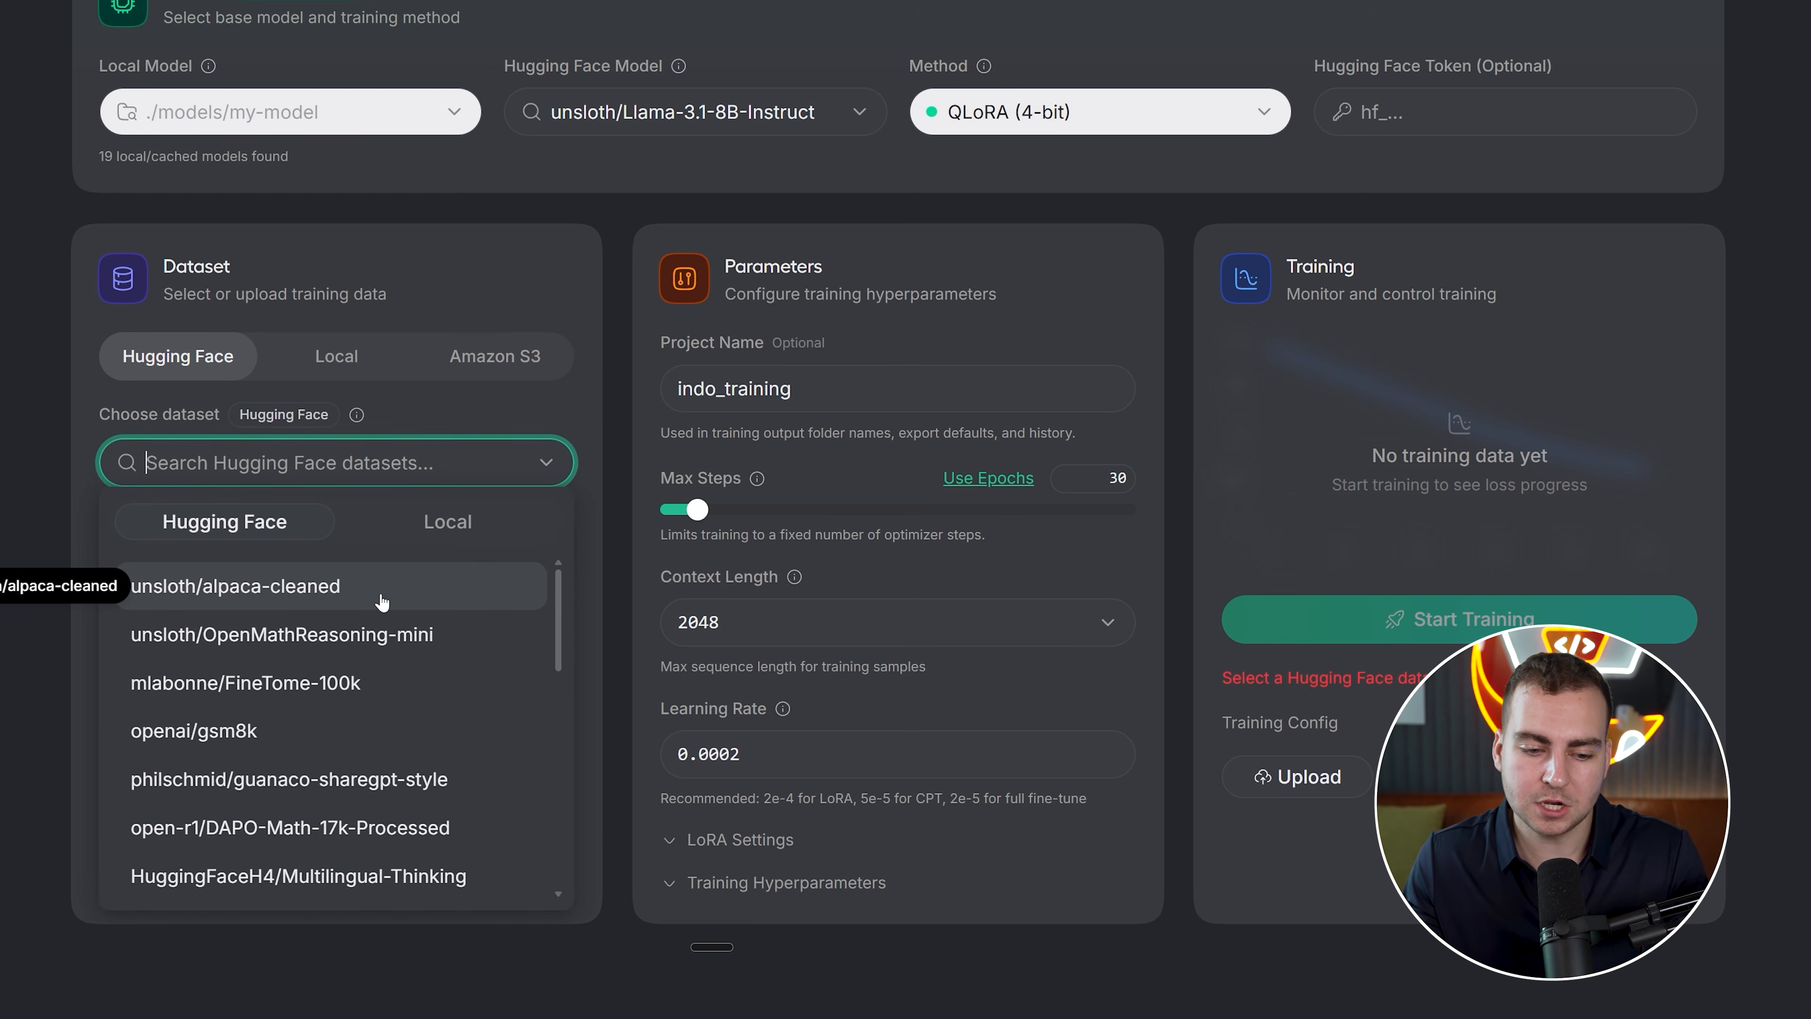
click(482, 269)
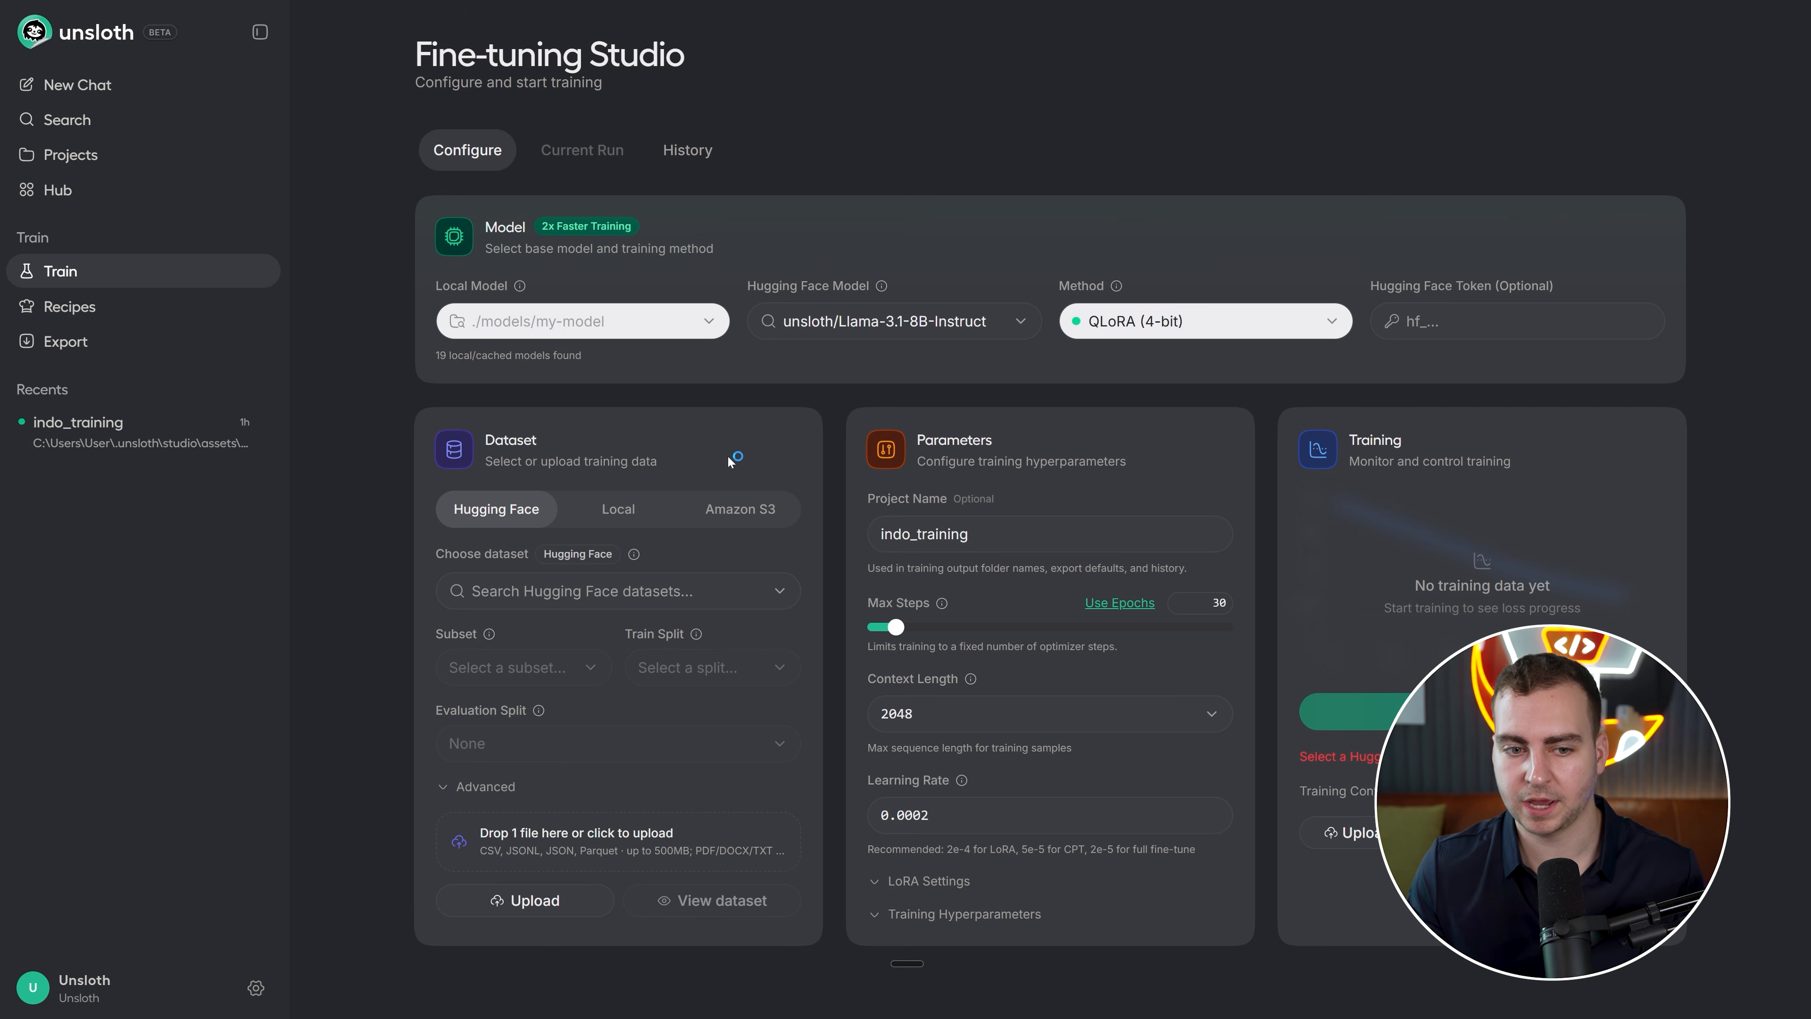
Go back to the data recipes, check the new recipe options, and open Indo Recipe in the editor
click(191, 314)
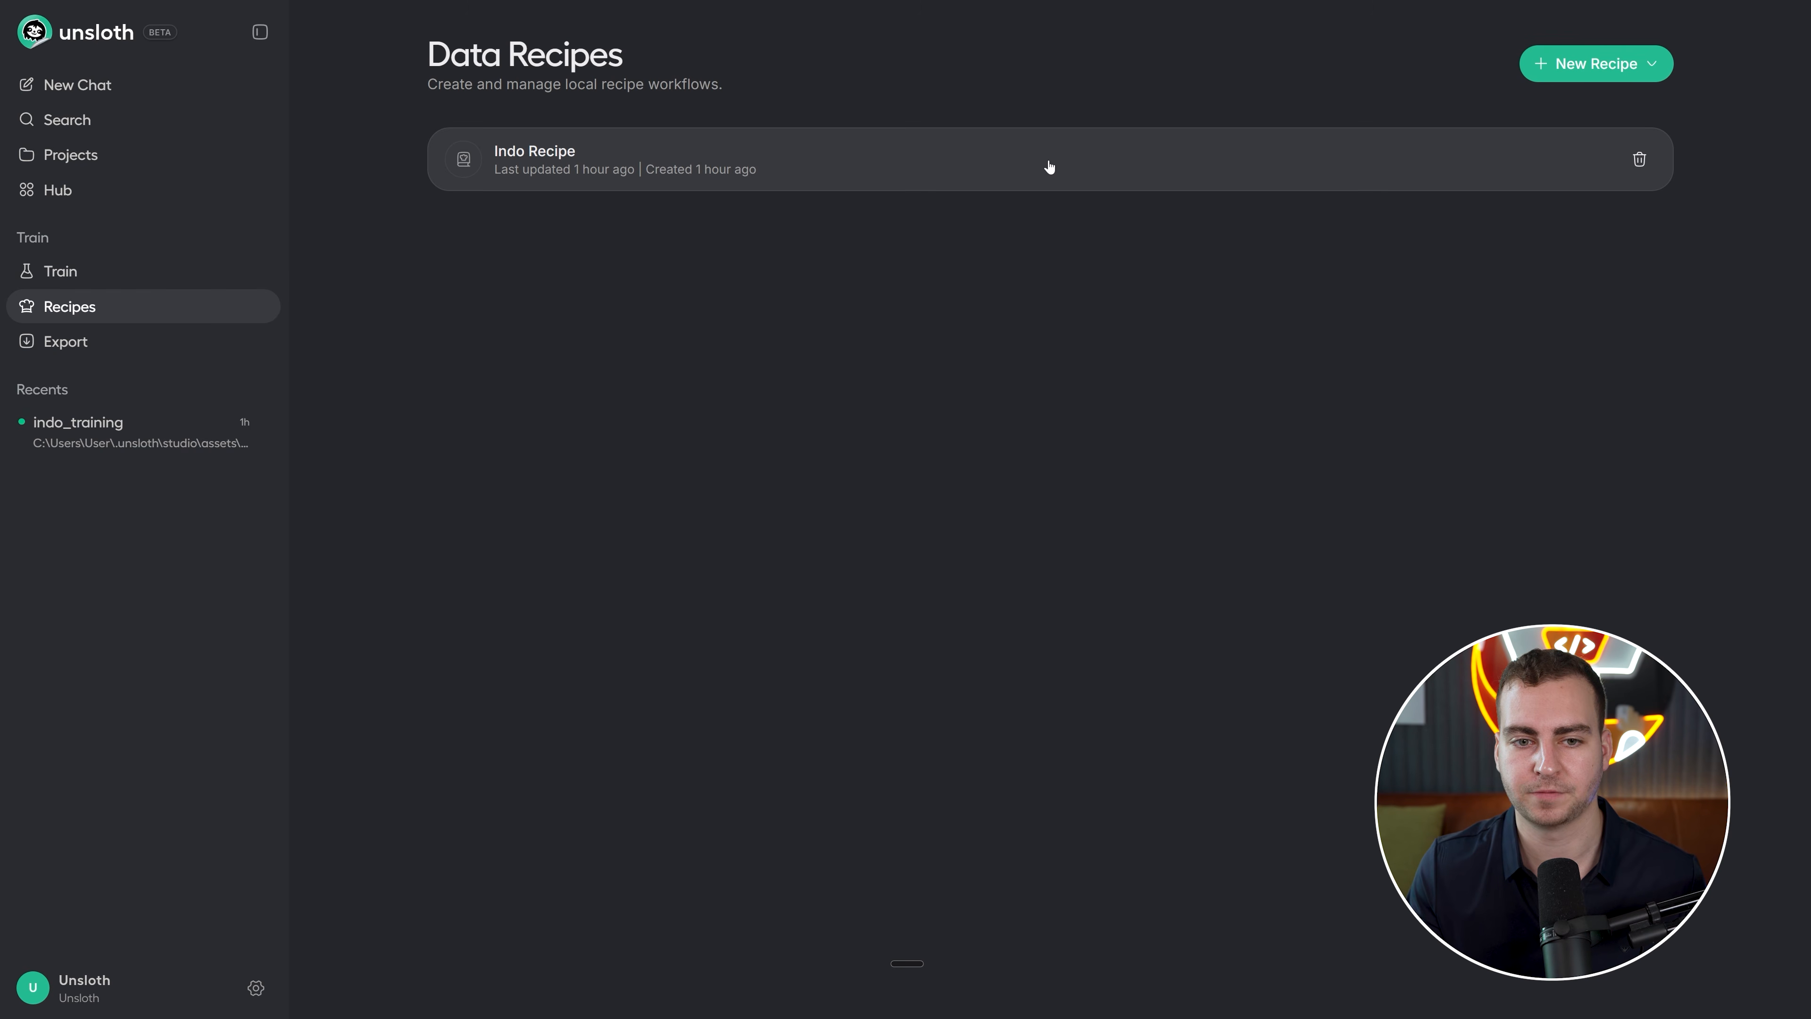
click(1626, 59)
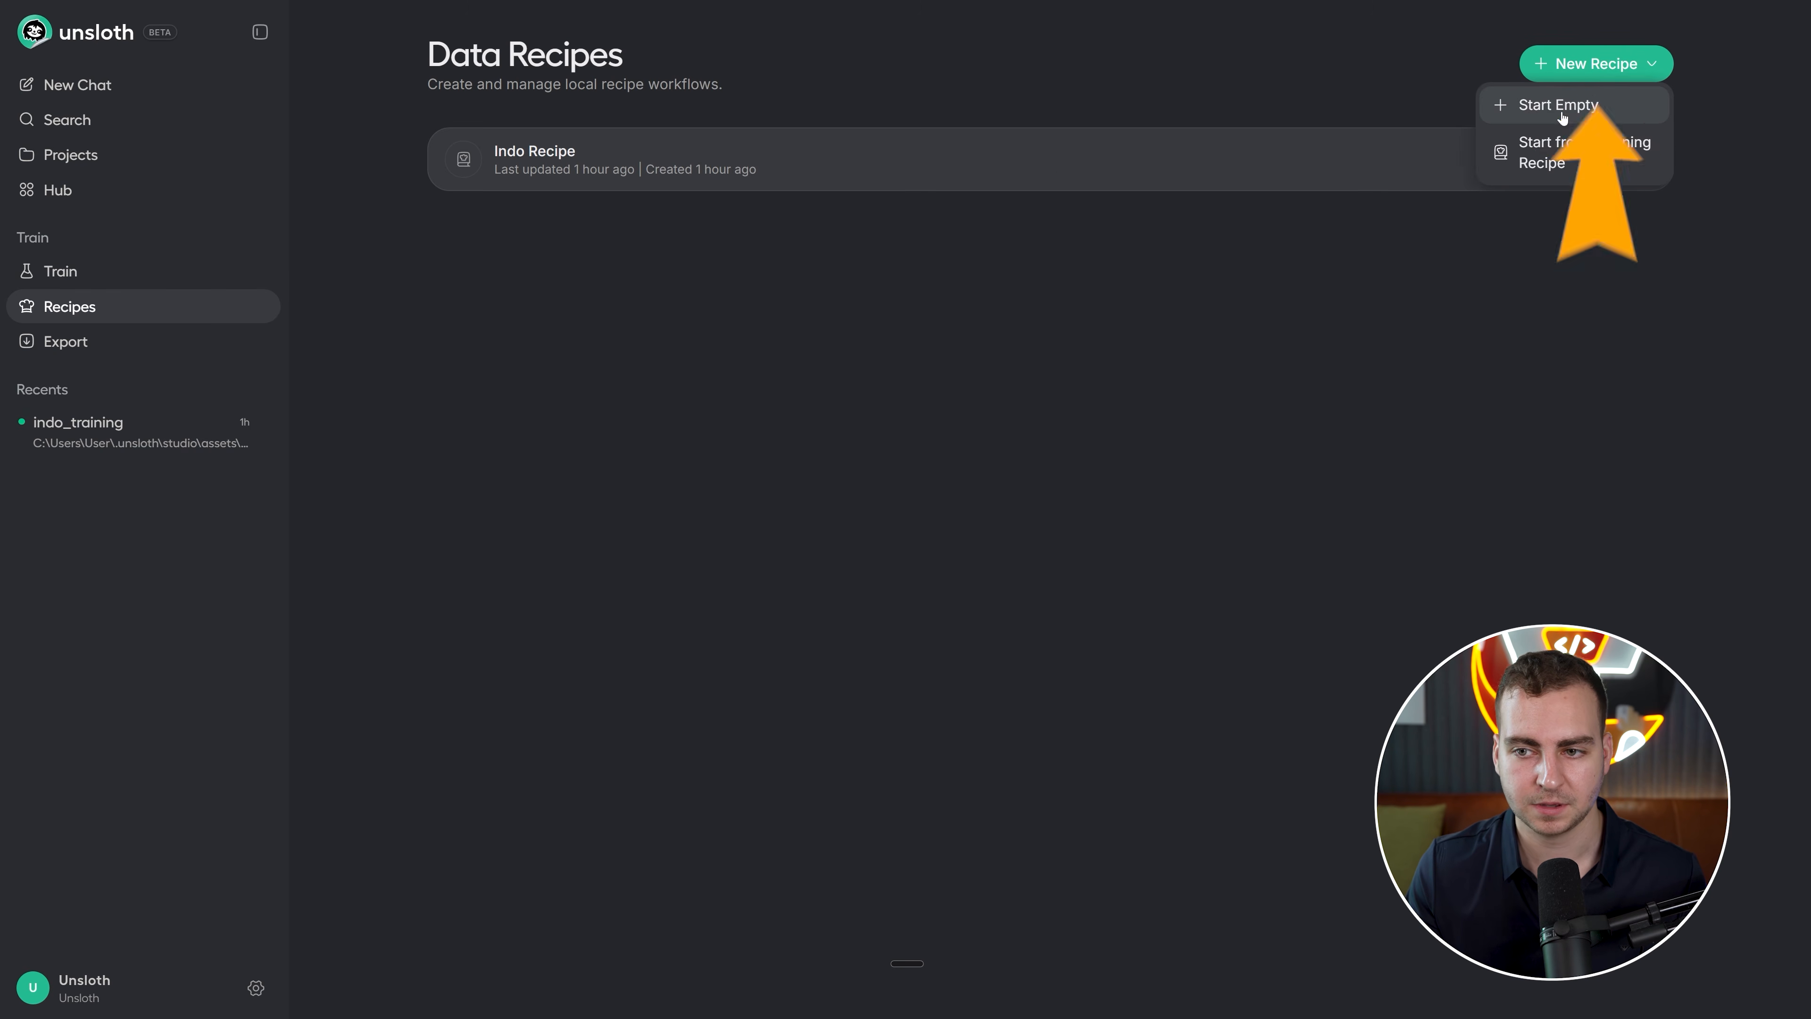
click(1284, 168)
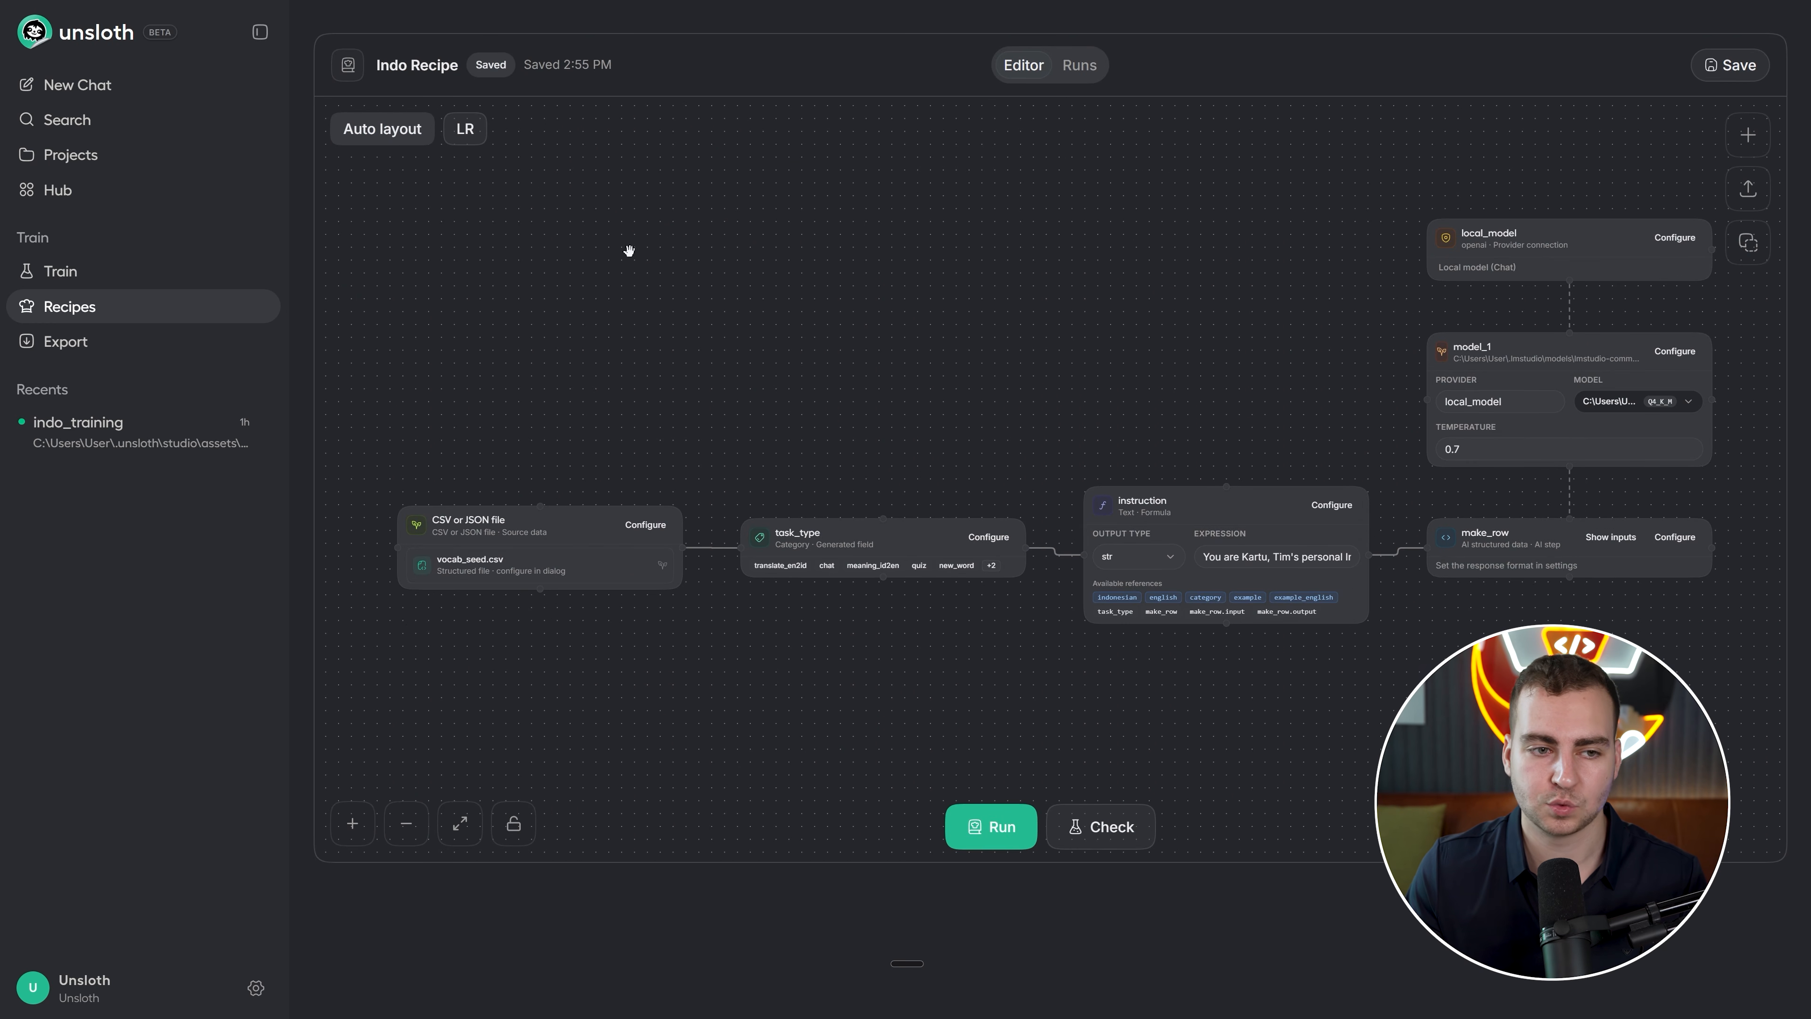
drag(1096, 322, 1040, 349)
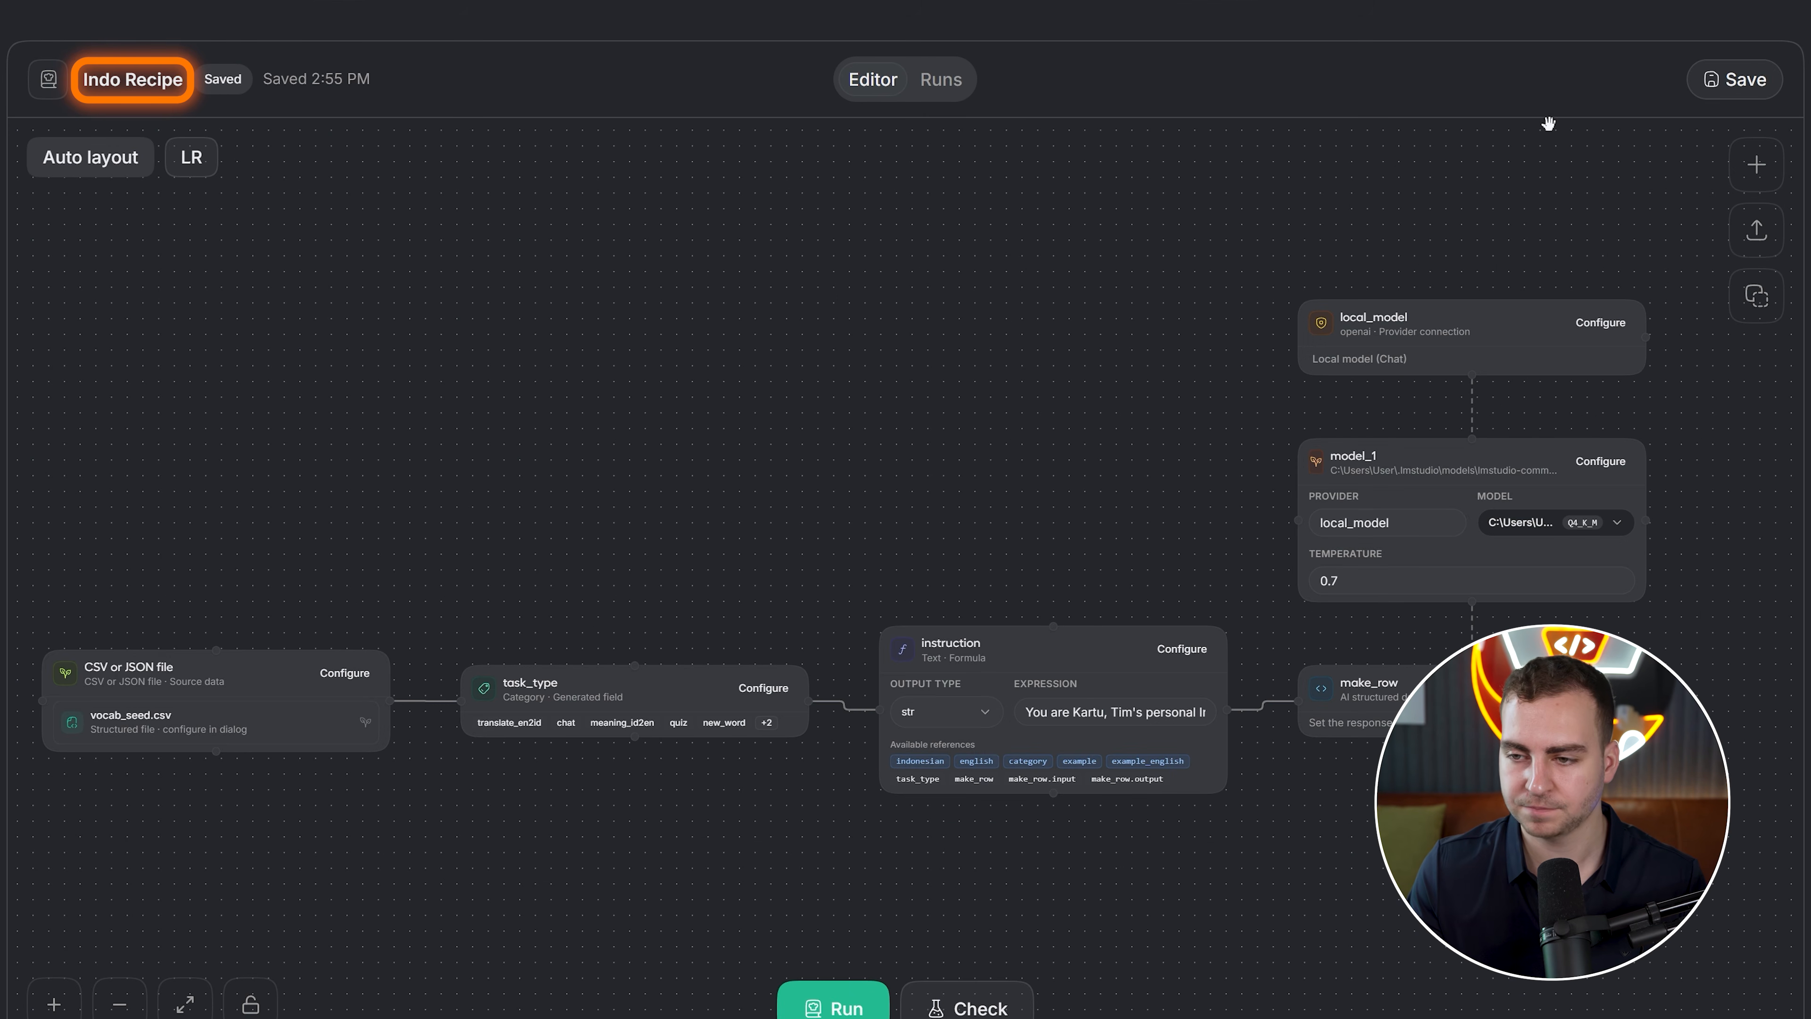
Review the source data types available for recipe steps and inspect the existing CSV or JSON file block's configuration
click(1757, 164)
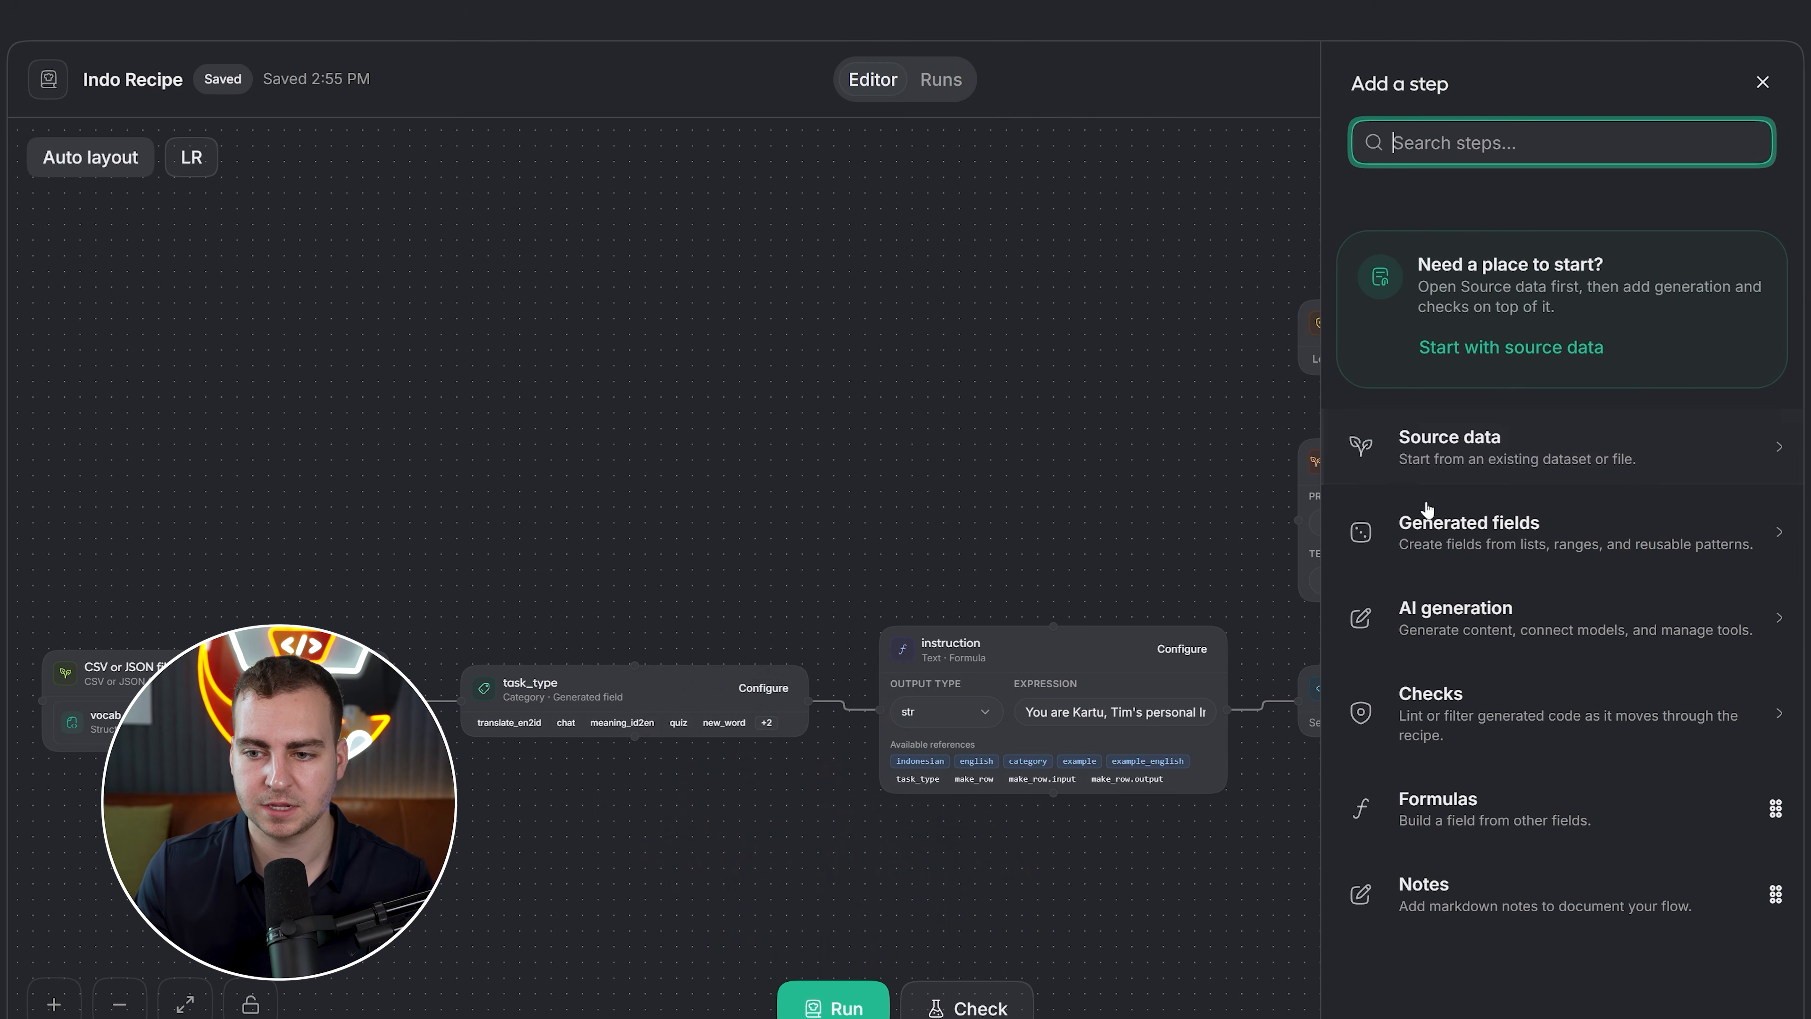
click(1543, 445)
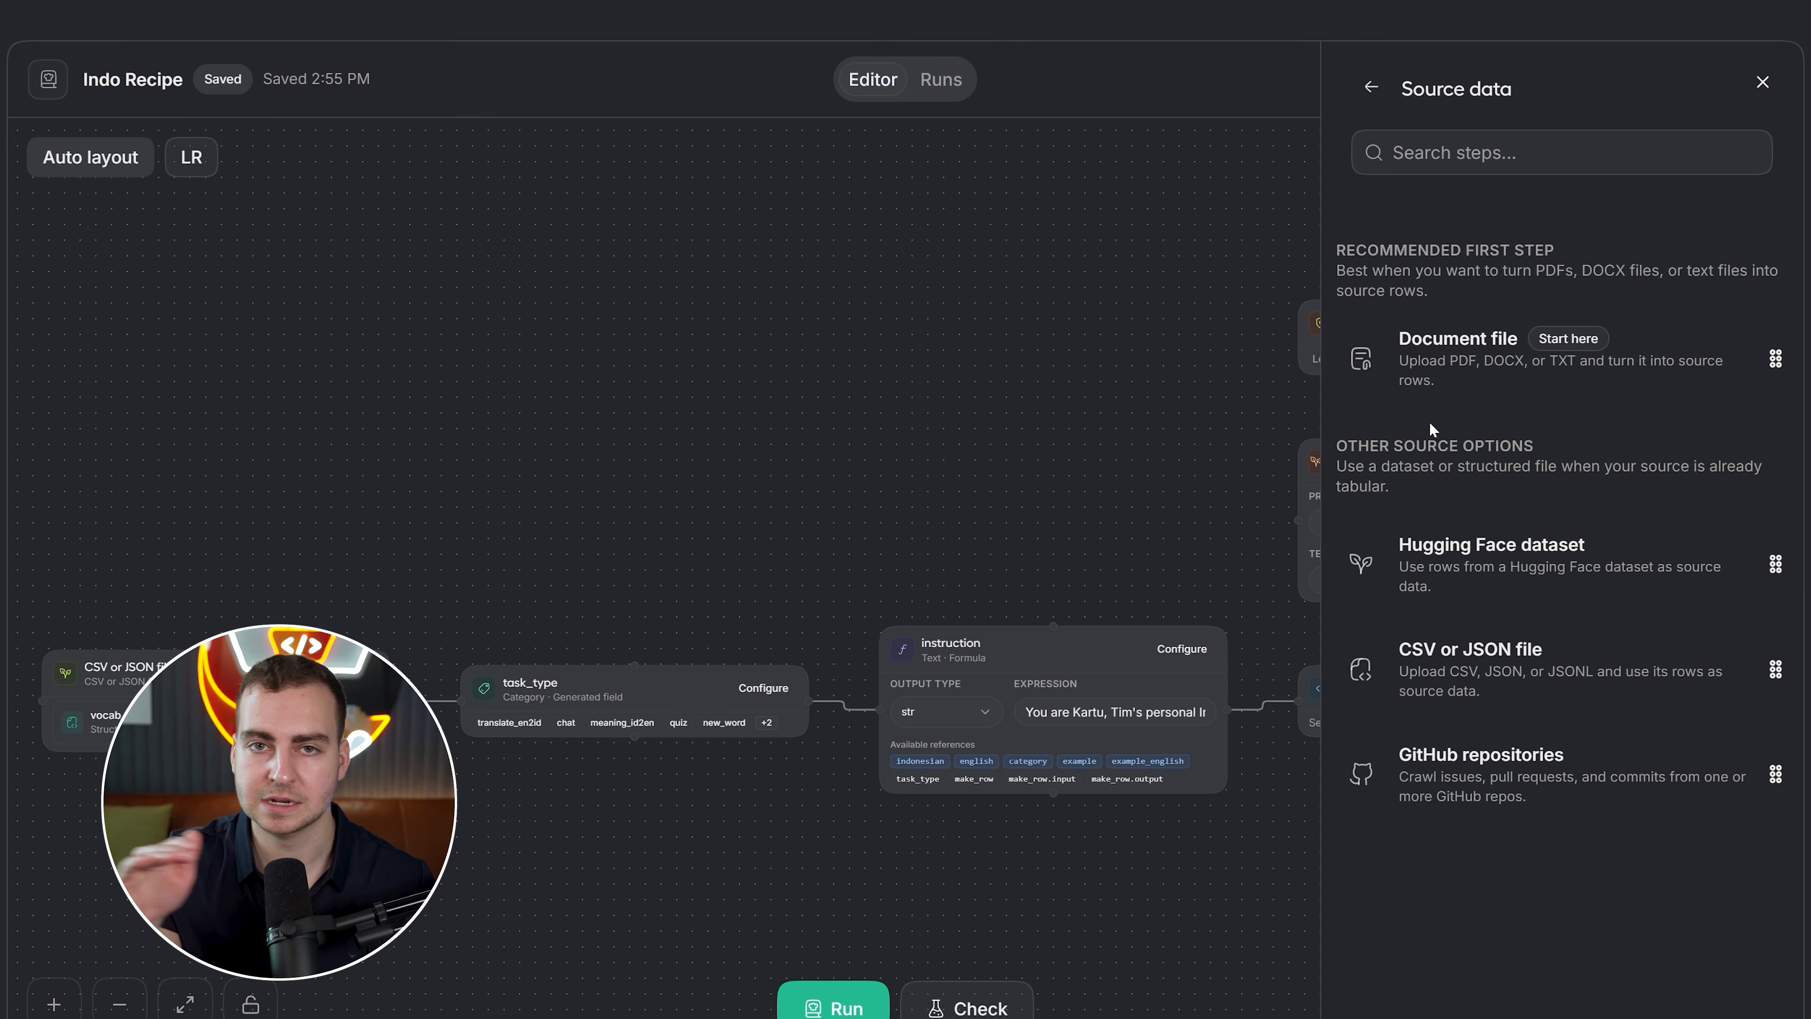
click(433, 373)
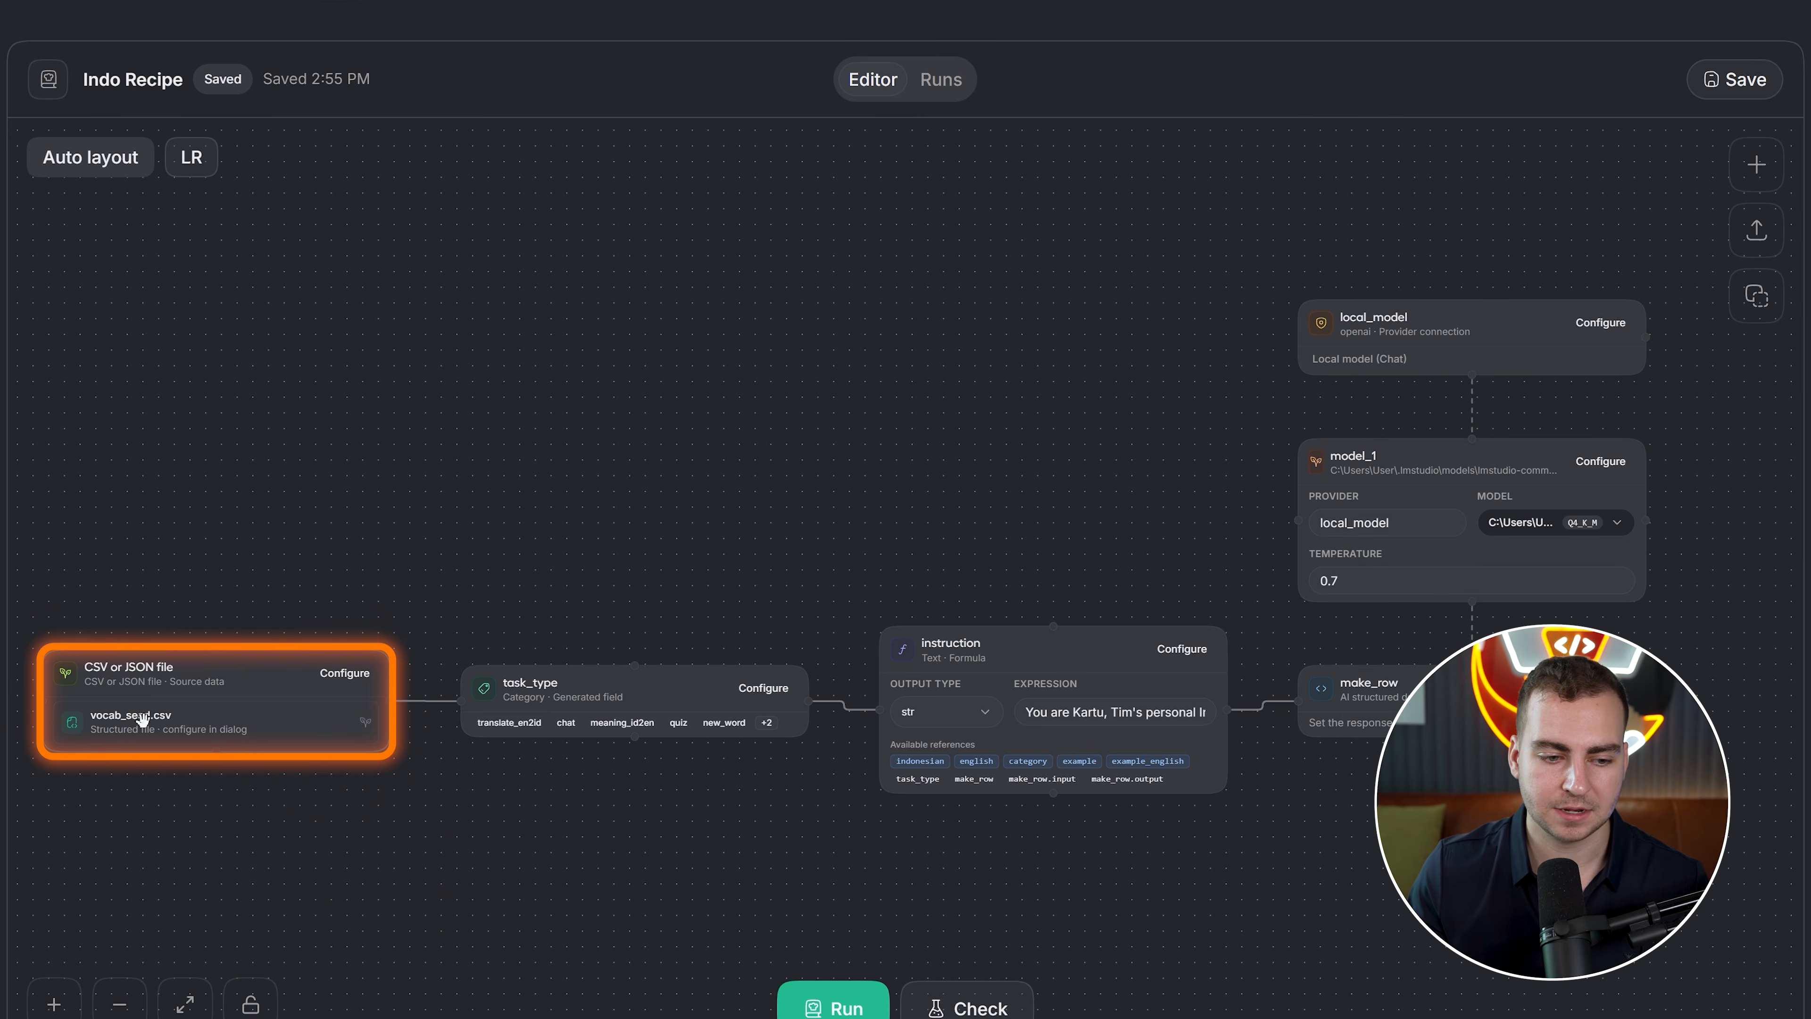
click(345, 673)
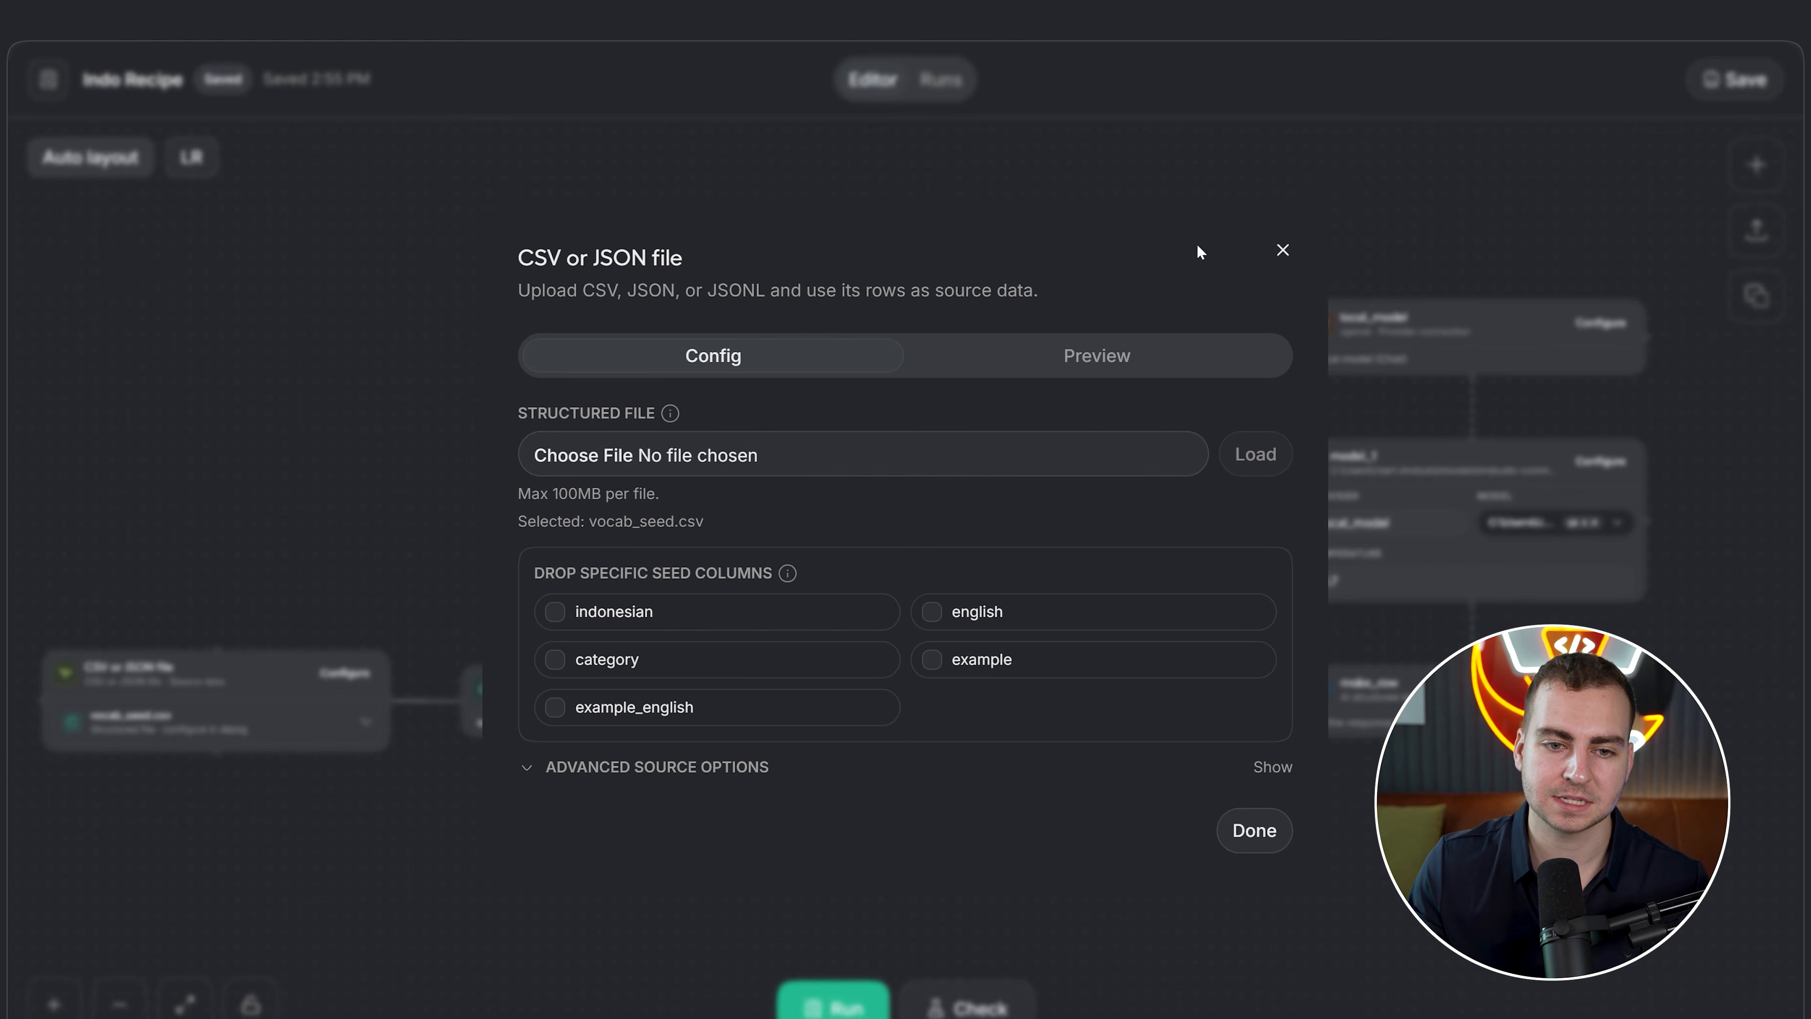
click(1283, 249)
Add a fresh CSV or JSON file source data block to the Indo Recipe canvas
click(1756, 165)
click(1511, 439)
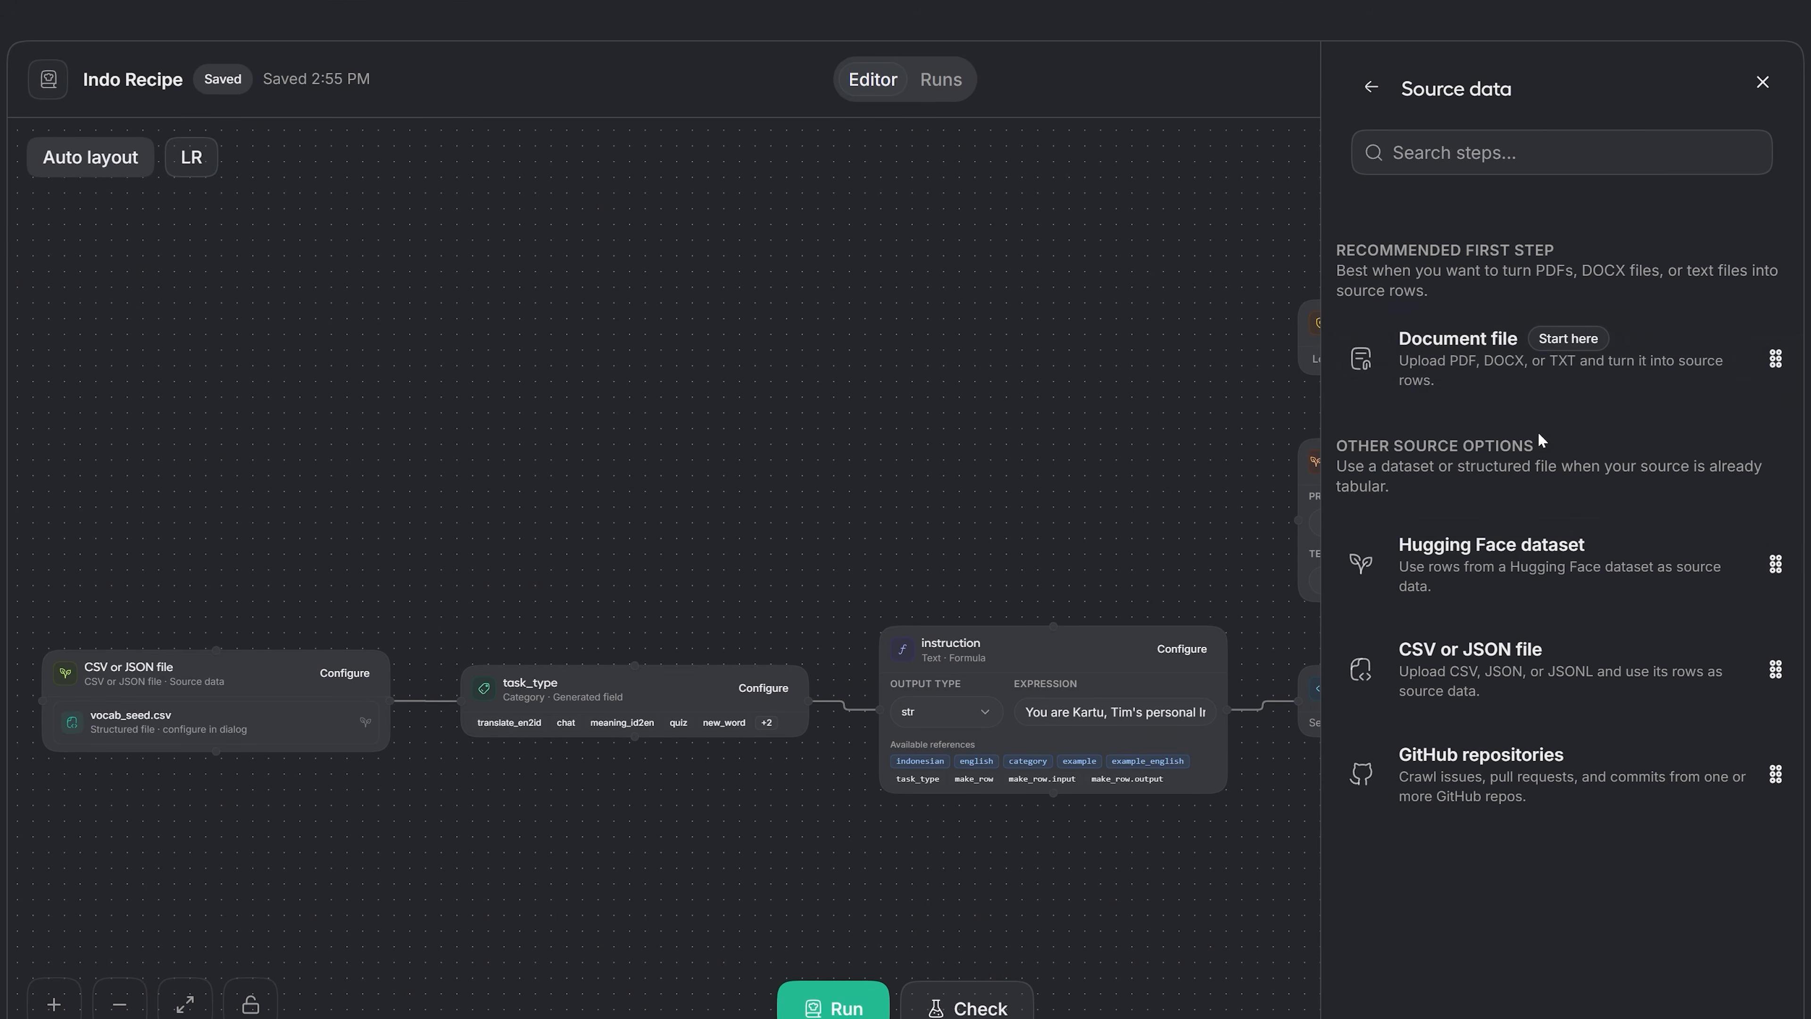
drag(1510, 671, 379, 463)
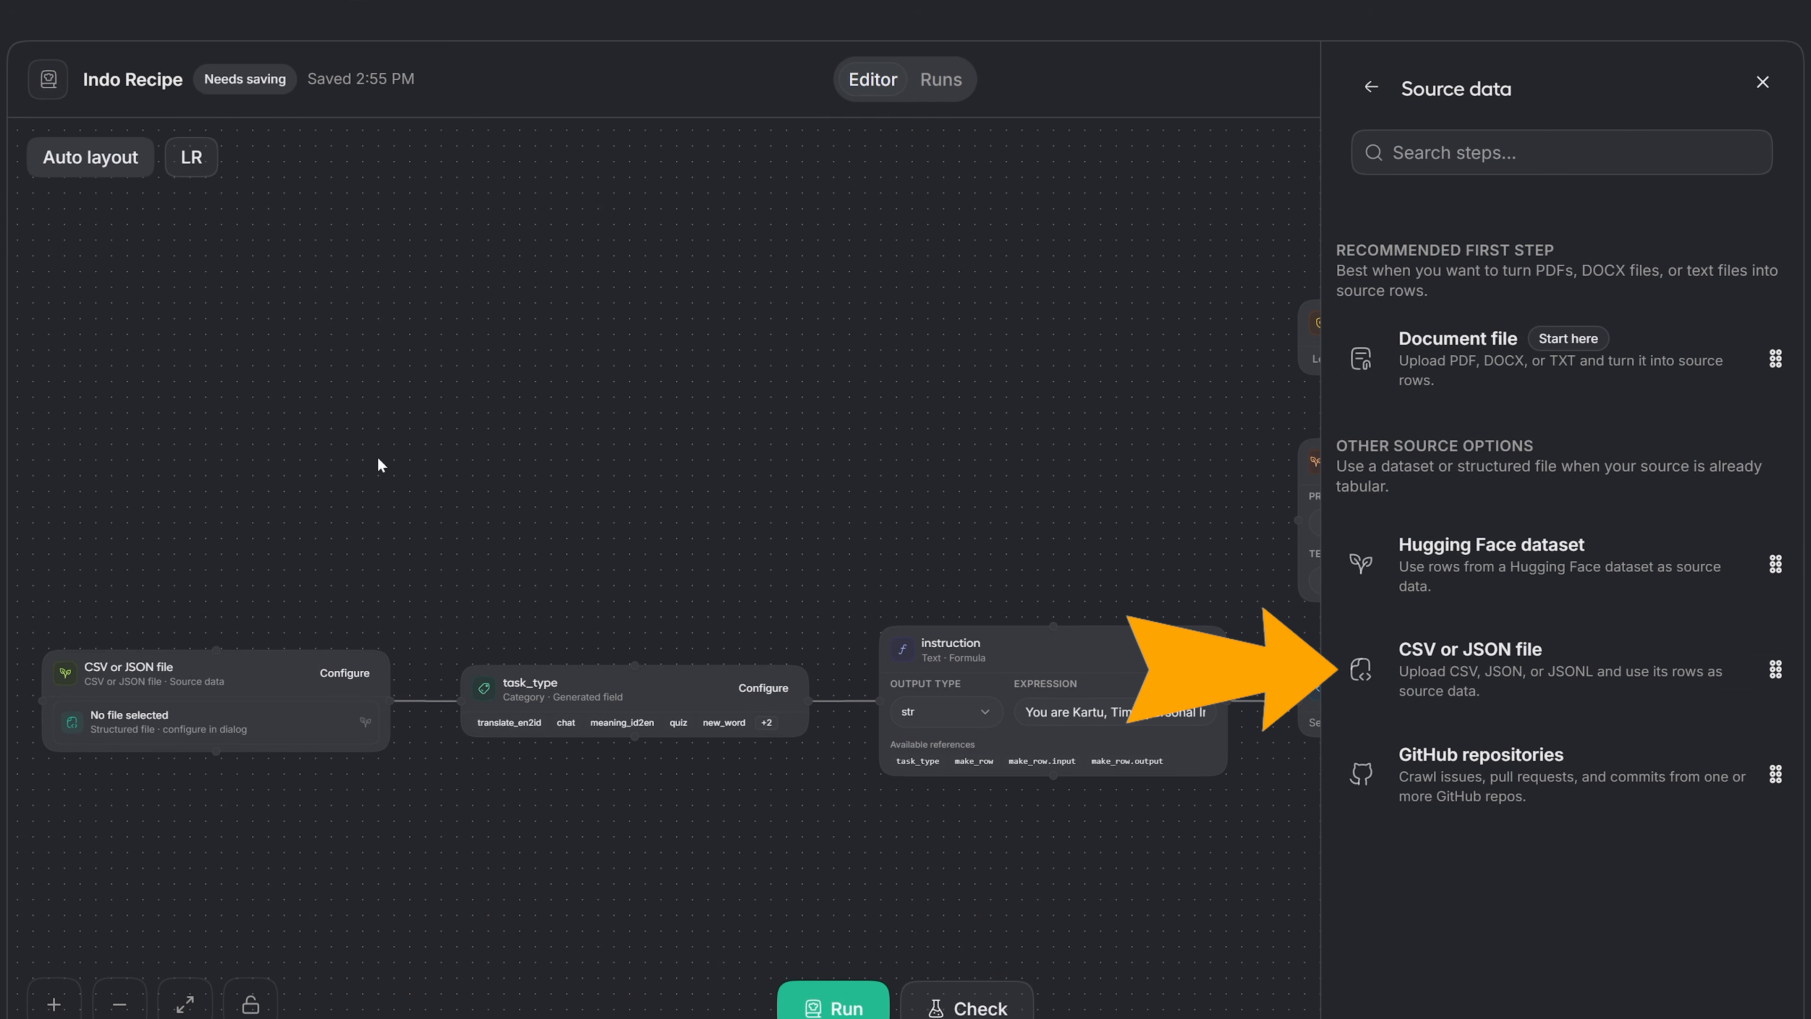
click(683, 428)
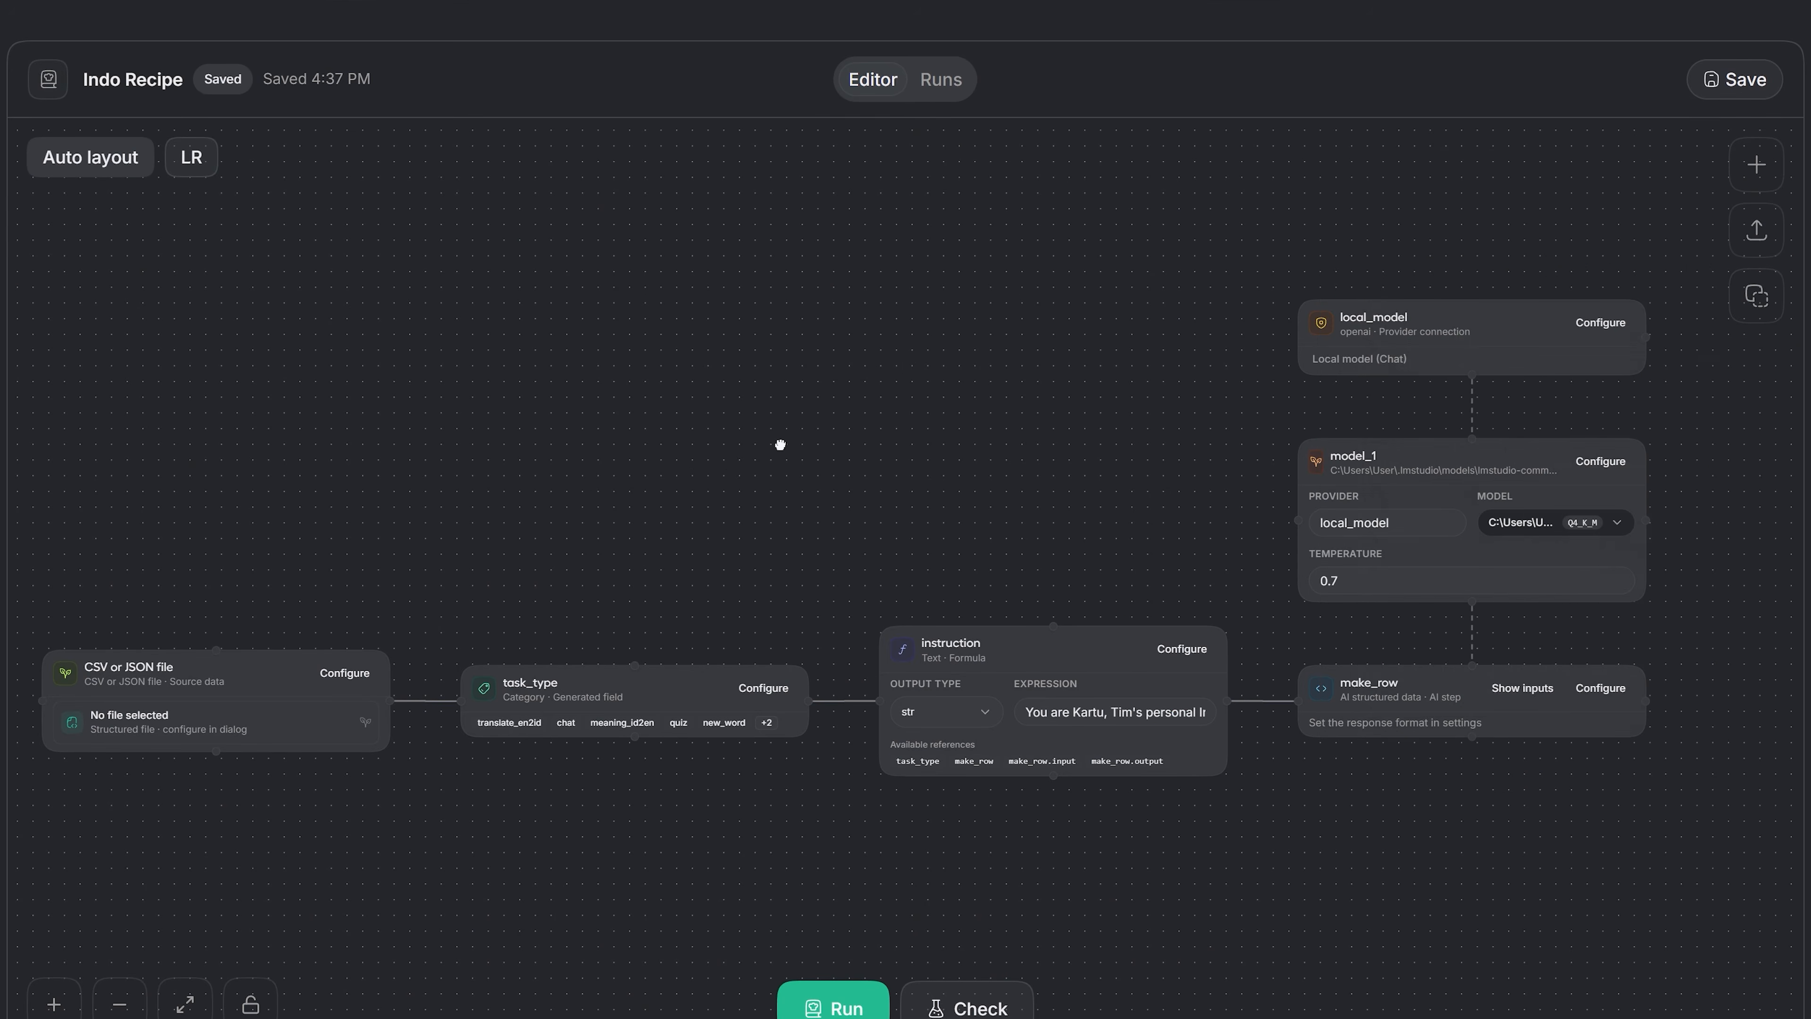
Choose vocab_seed.csv from the recipe folder as the CSV or JSON file block's structured file and load it
drag(780, 444, 1007, 395)
scroll(583, 622, up, 2)
drag(435, 493, 618, 431)
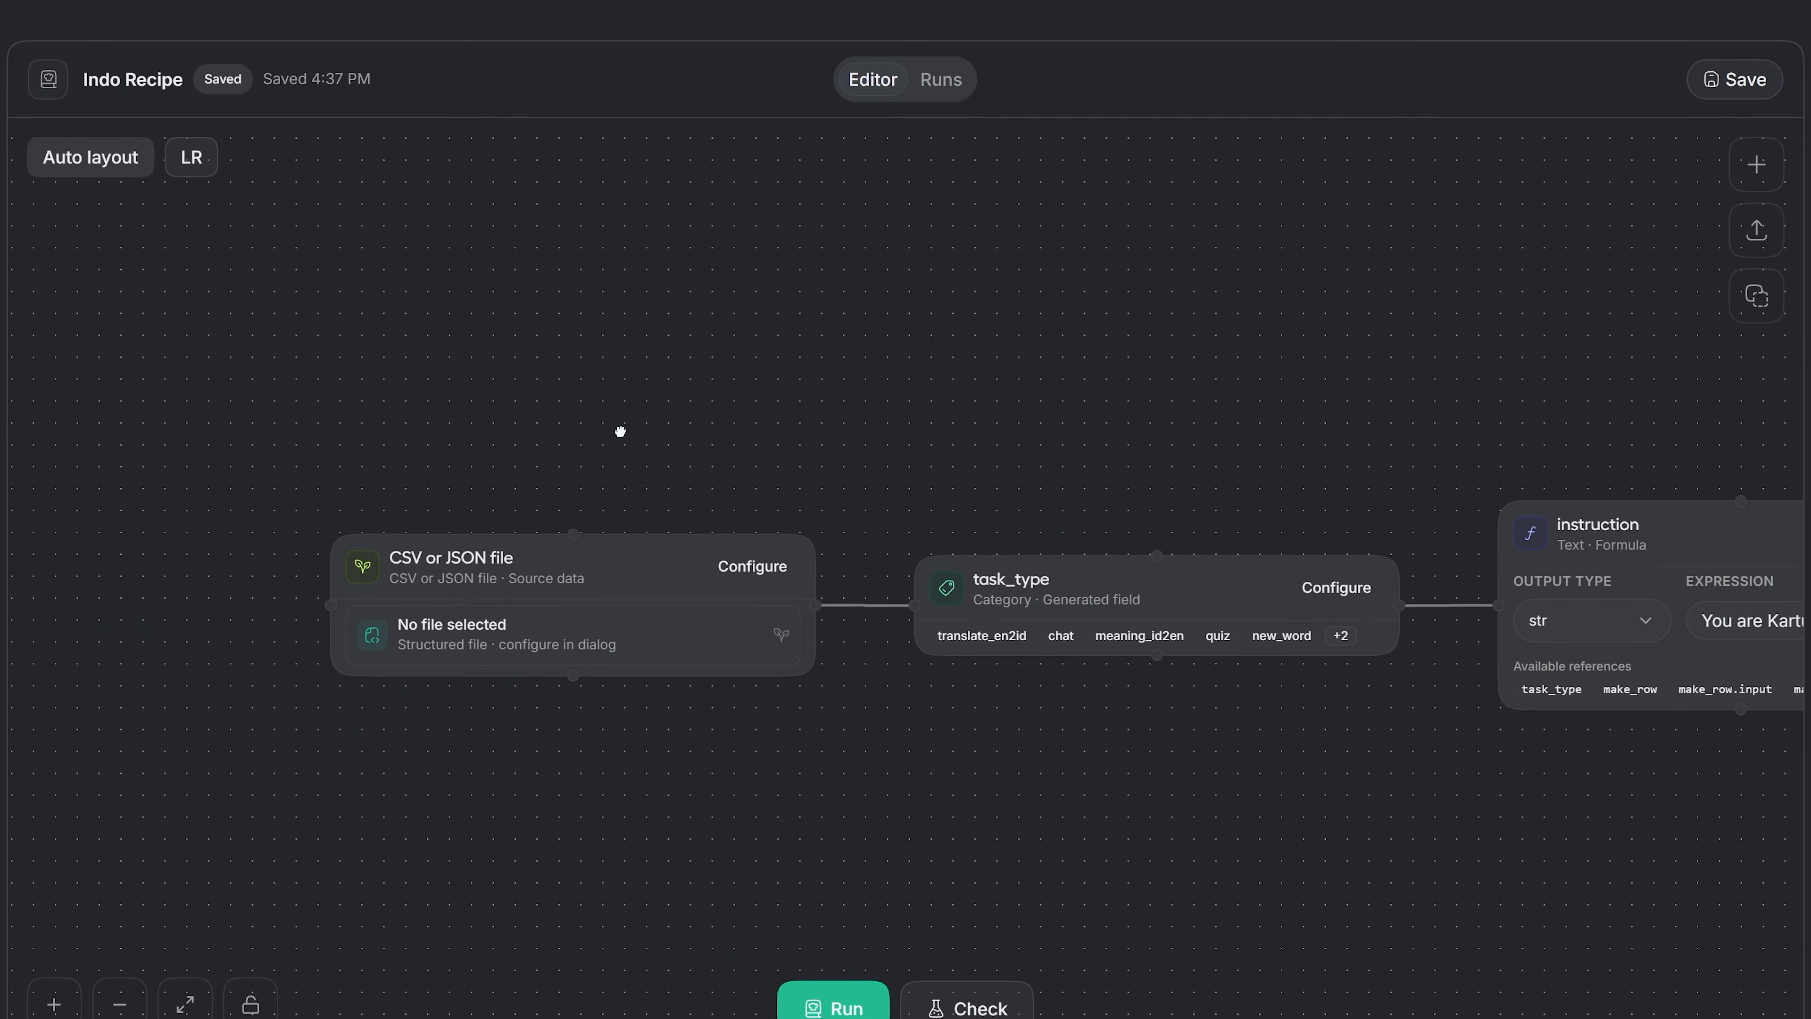
scroll(596, 511, up, 1)
click(765, 587)
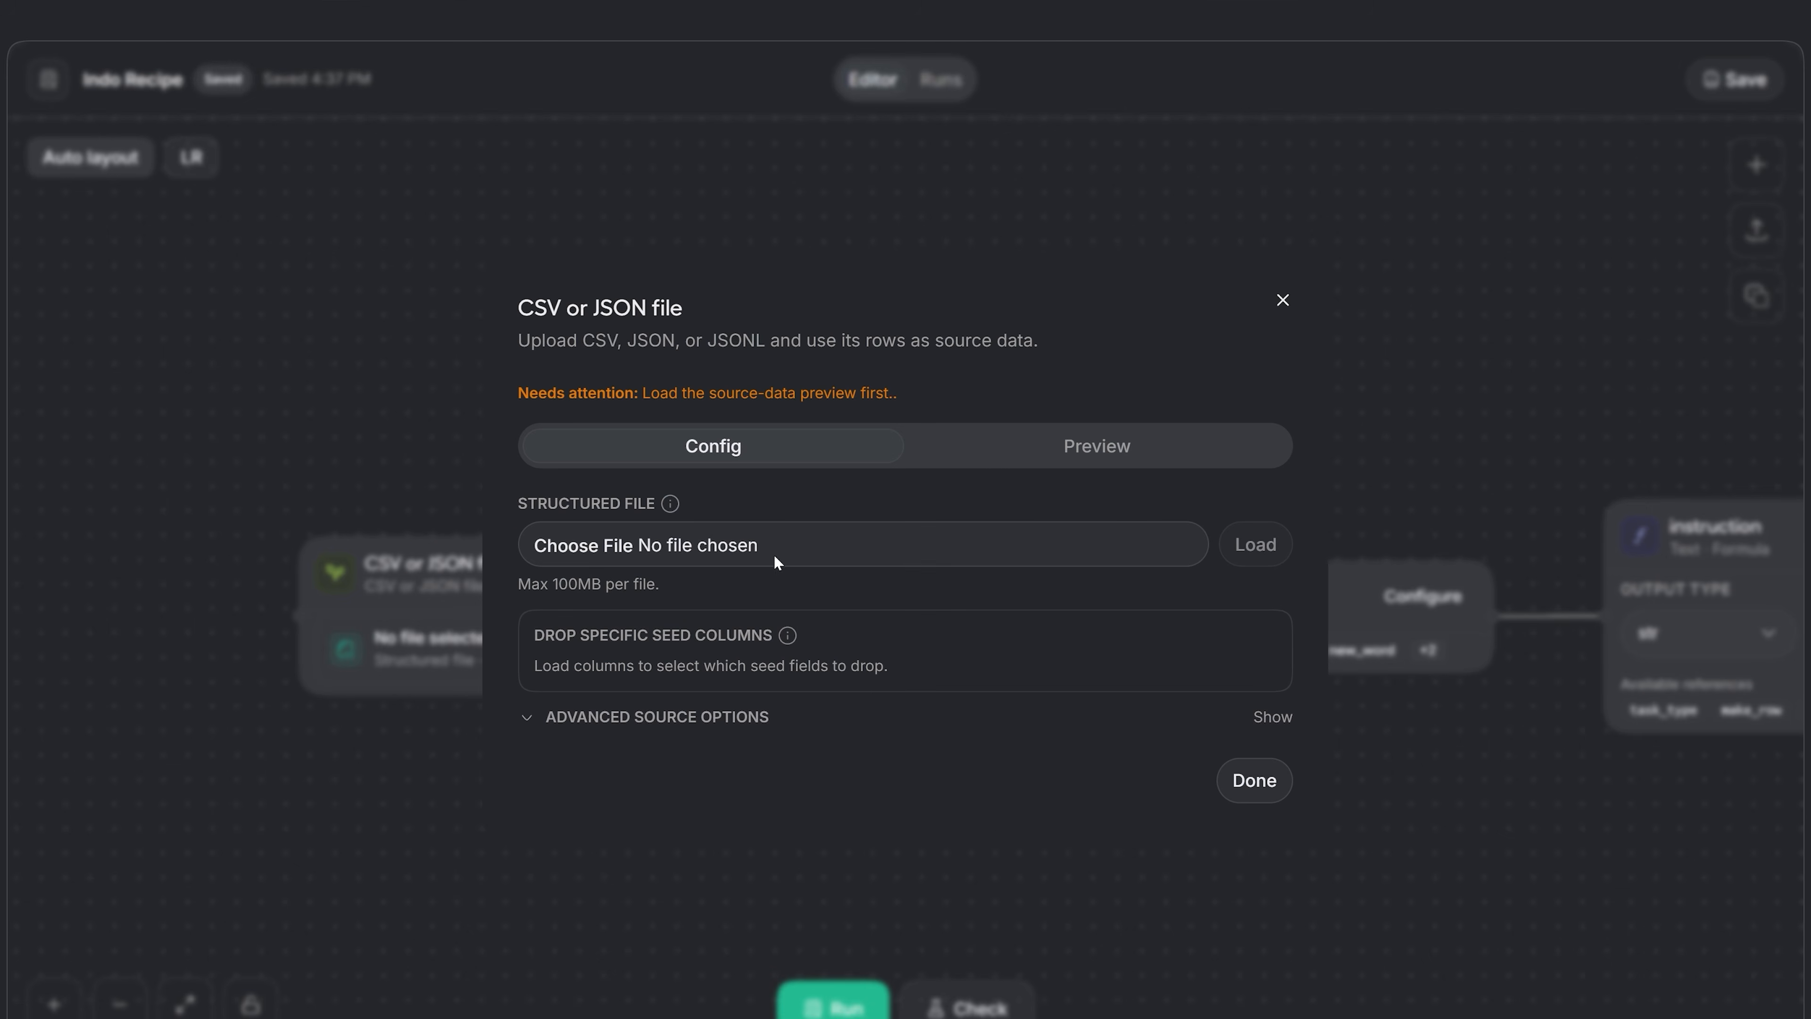
click(1039, 451)
click(792, 448)
click(942, 550)
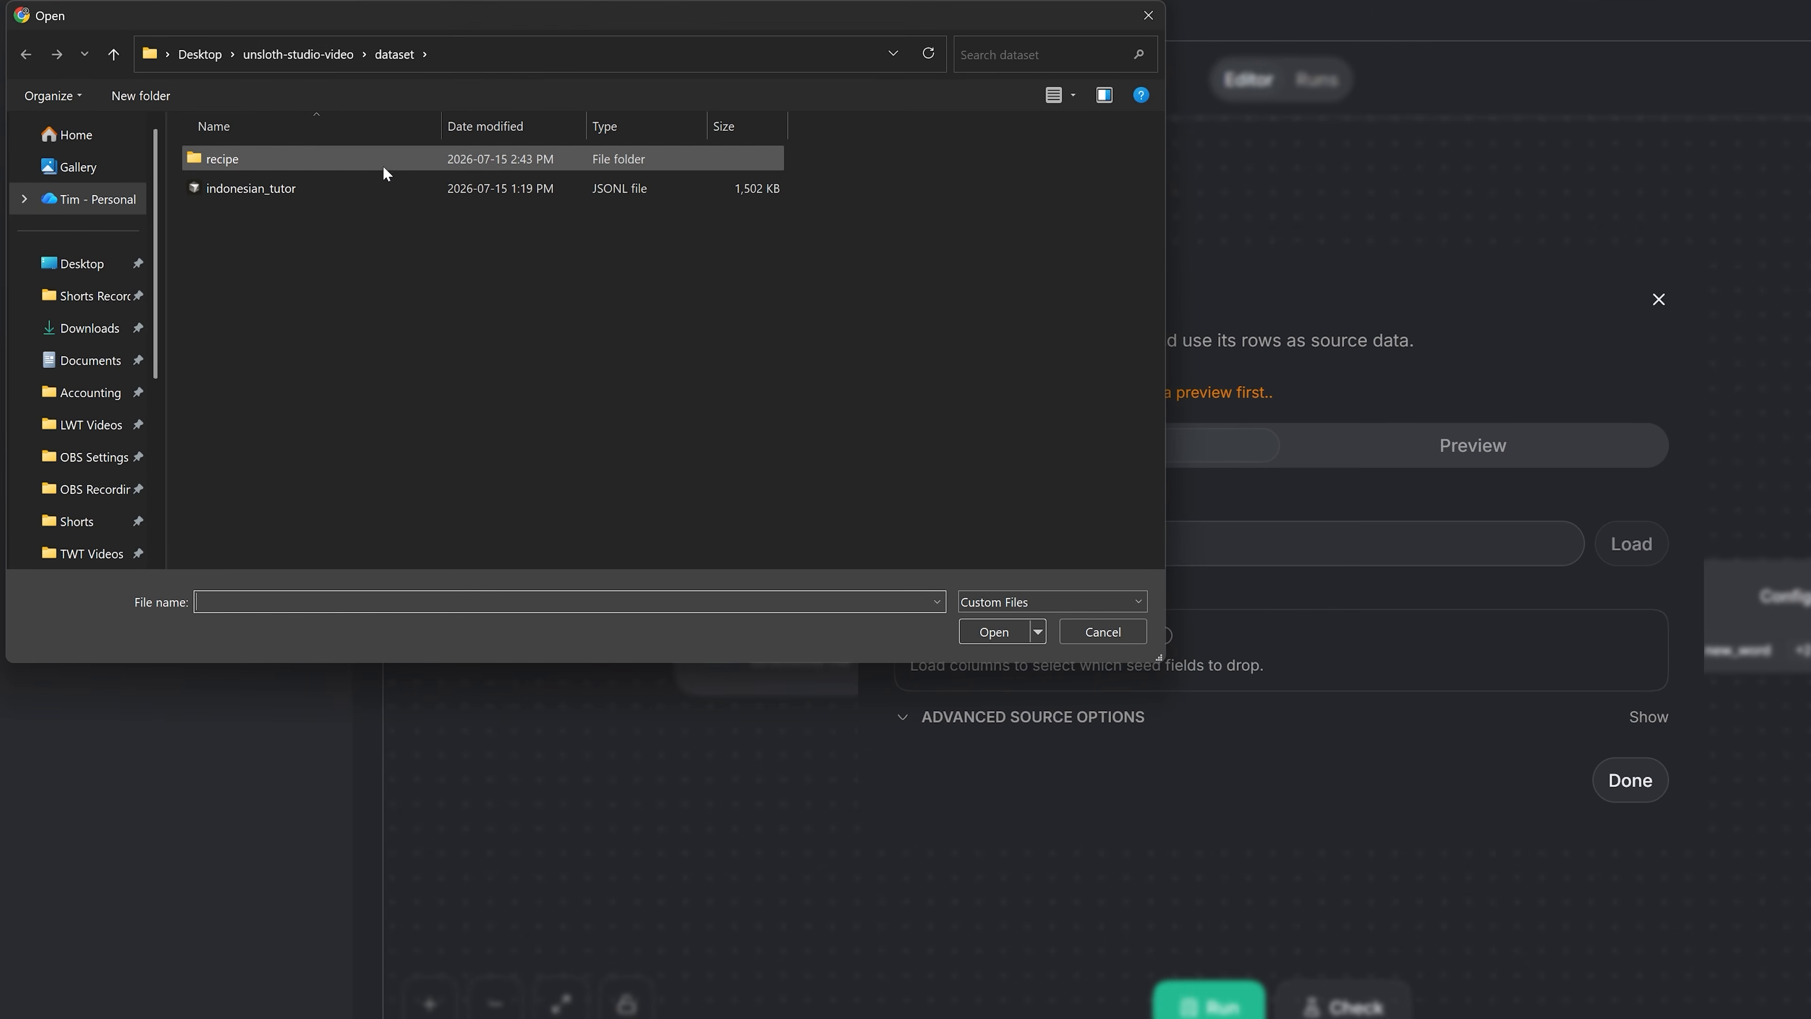
double_click(310, 157)
click(320, 161)
click(992, 631)
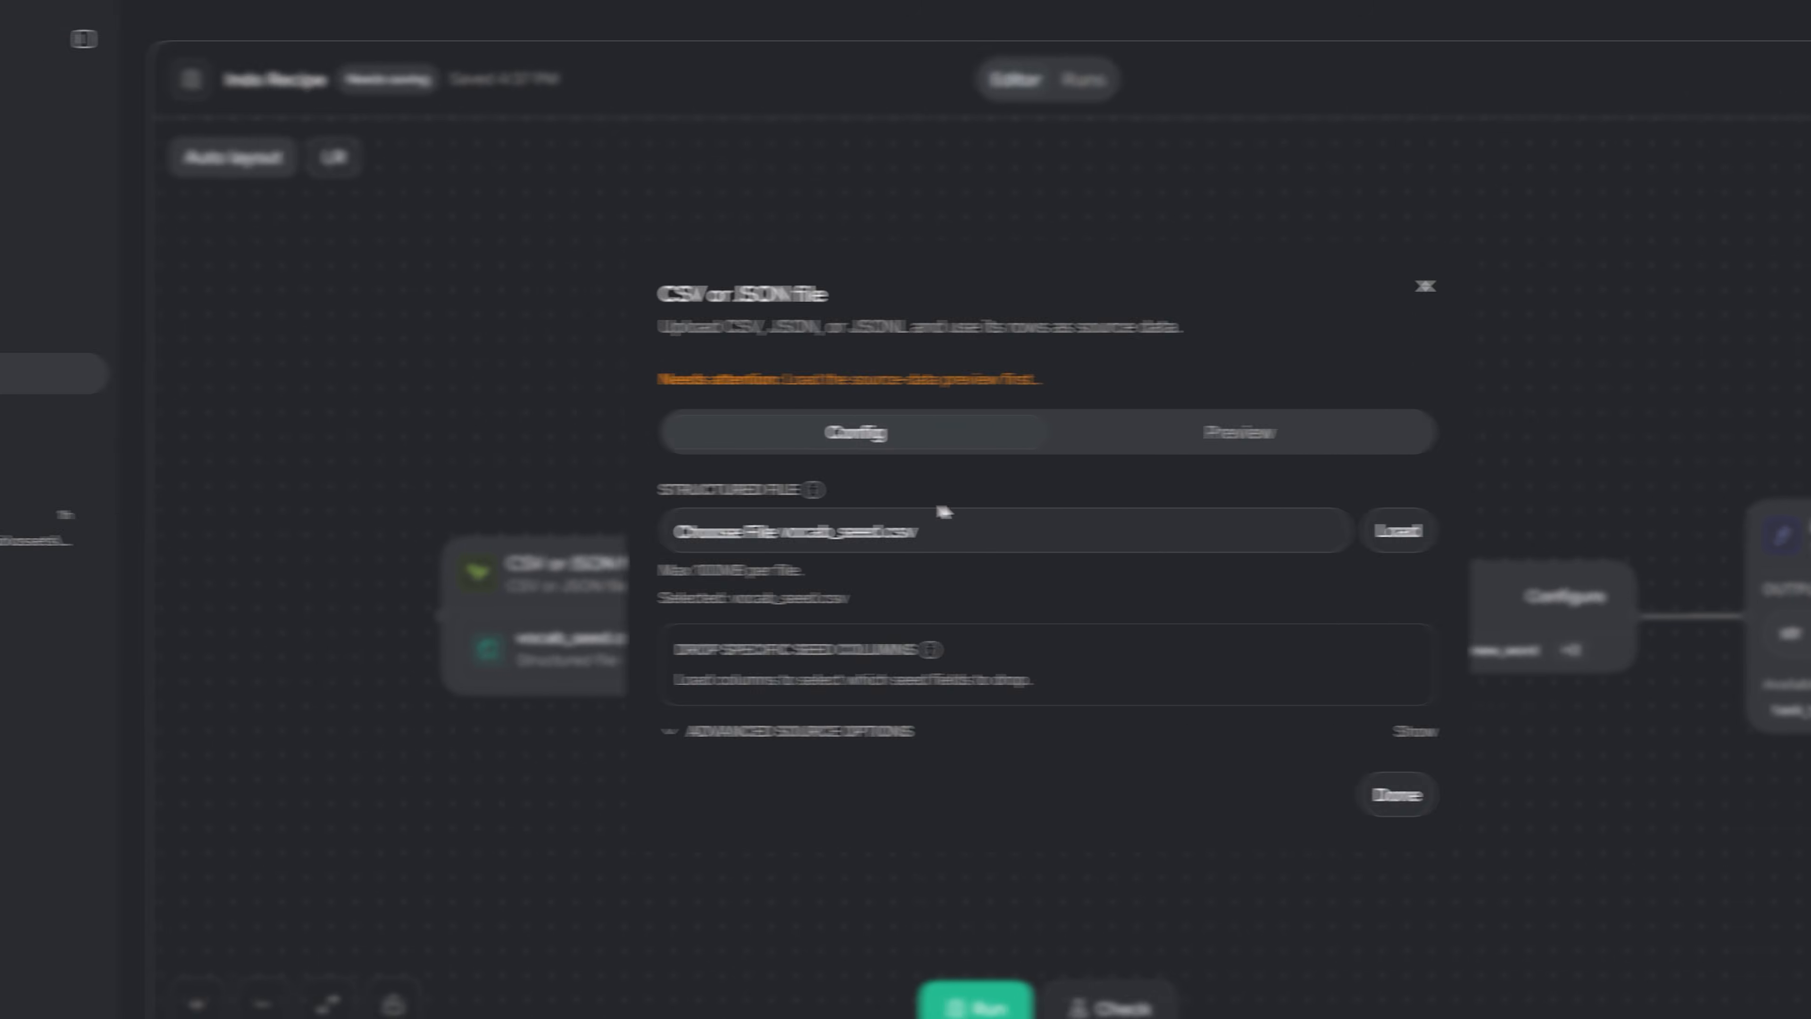
click(1245, 517)
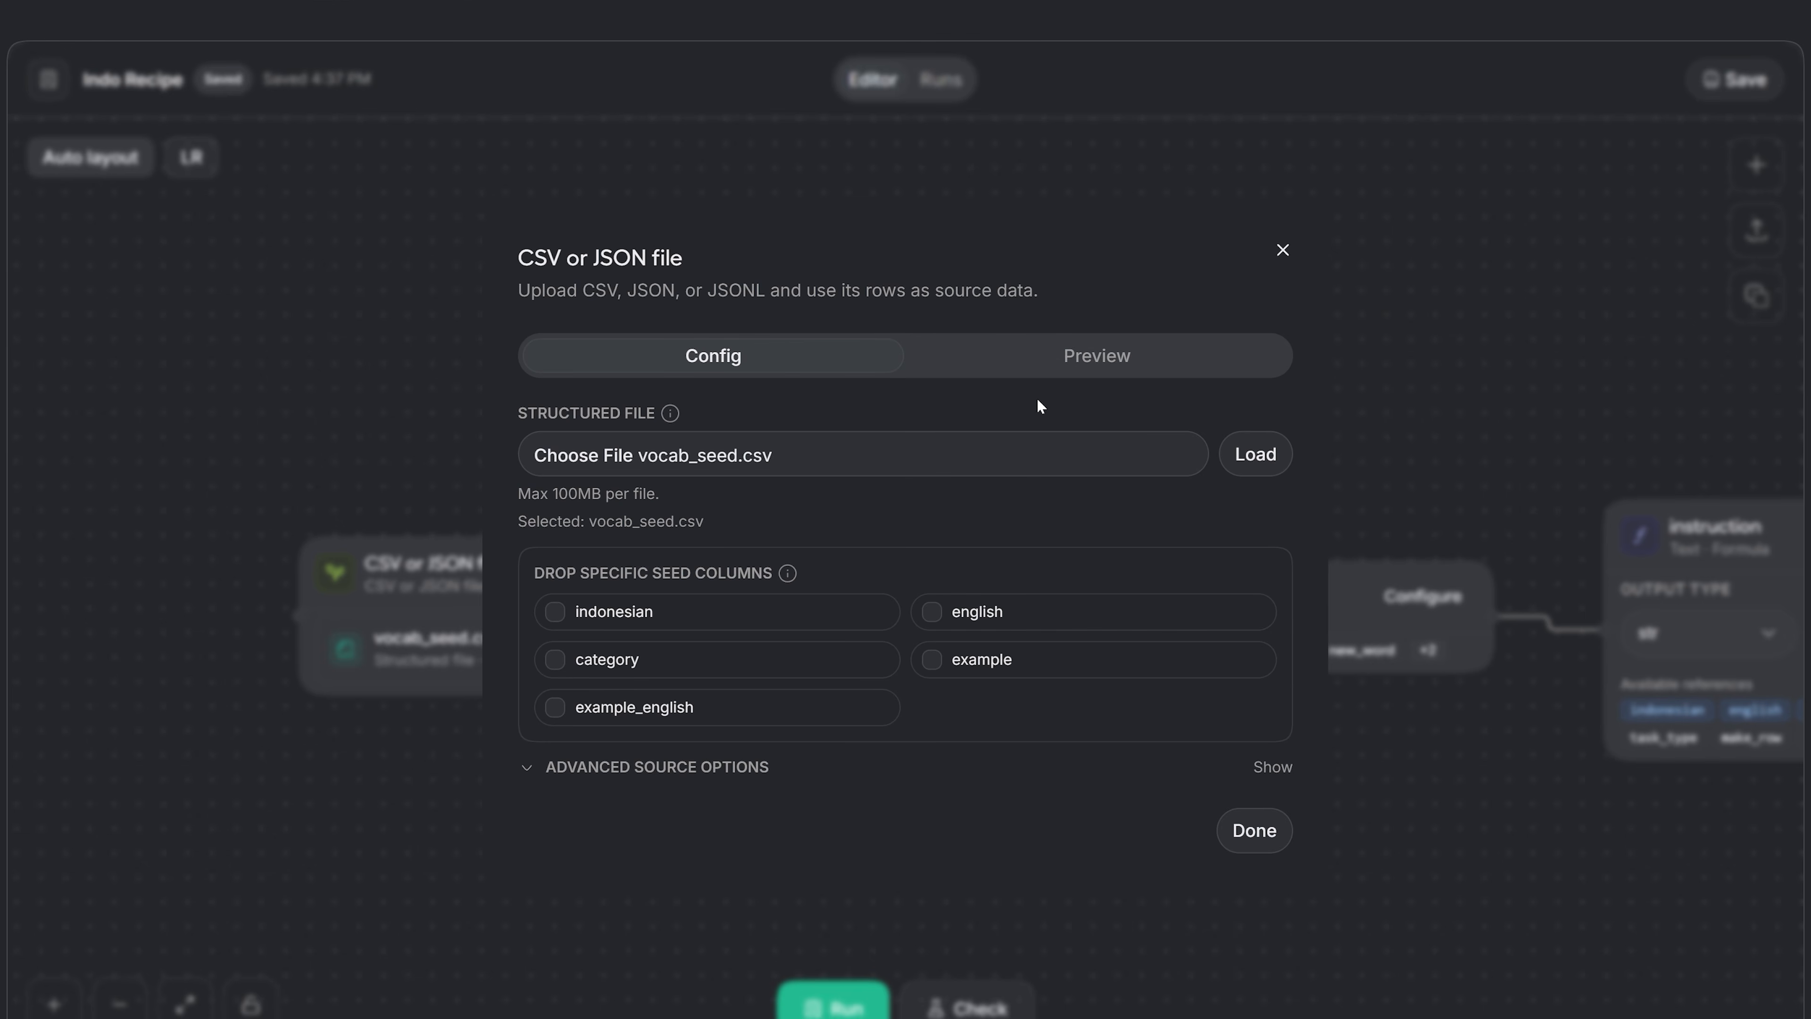
Preview the loaded vocabulary source data and examine its rows and columns, from the Indonesian words to the English examples
click(1048, 355)
scroll(913, 557, down, 1)
scroll(867, 493, down, 1)
scroll(867, 493, right, 2)
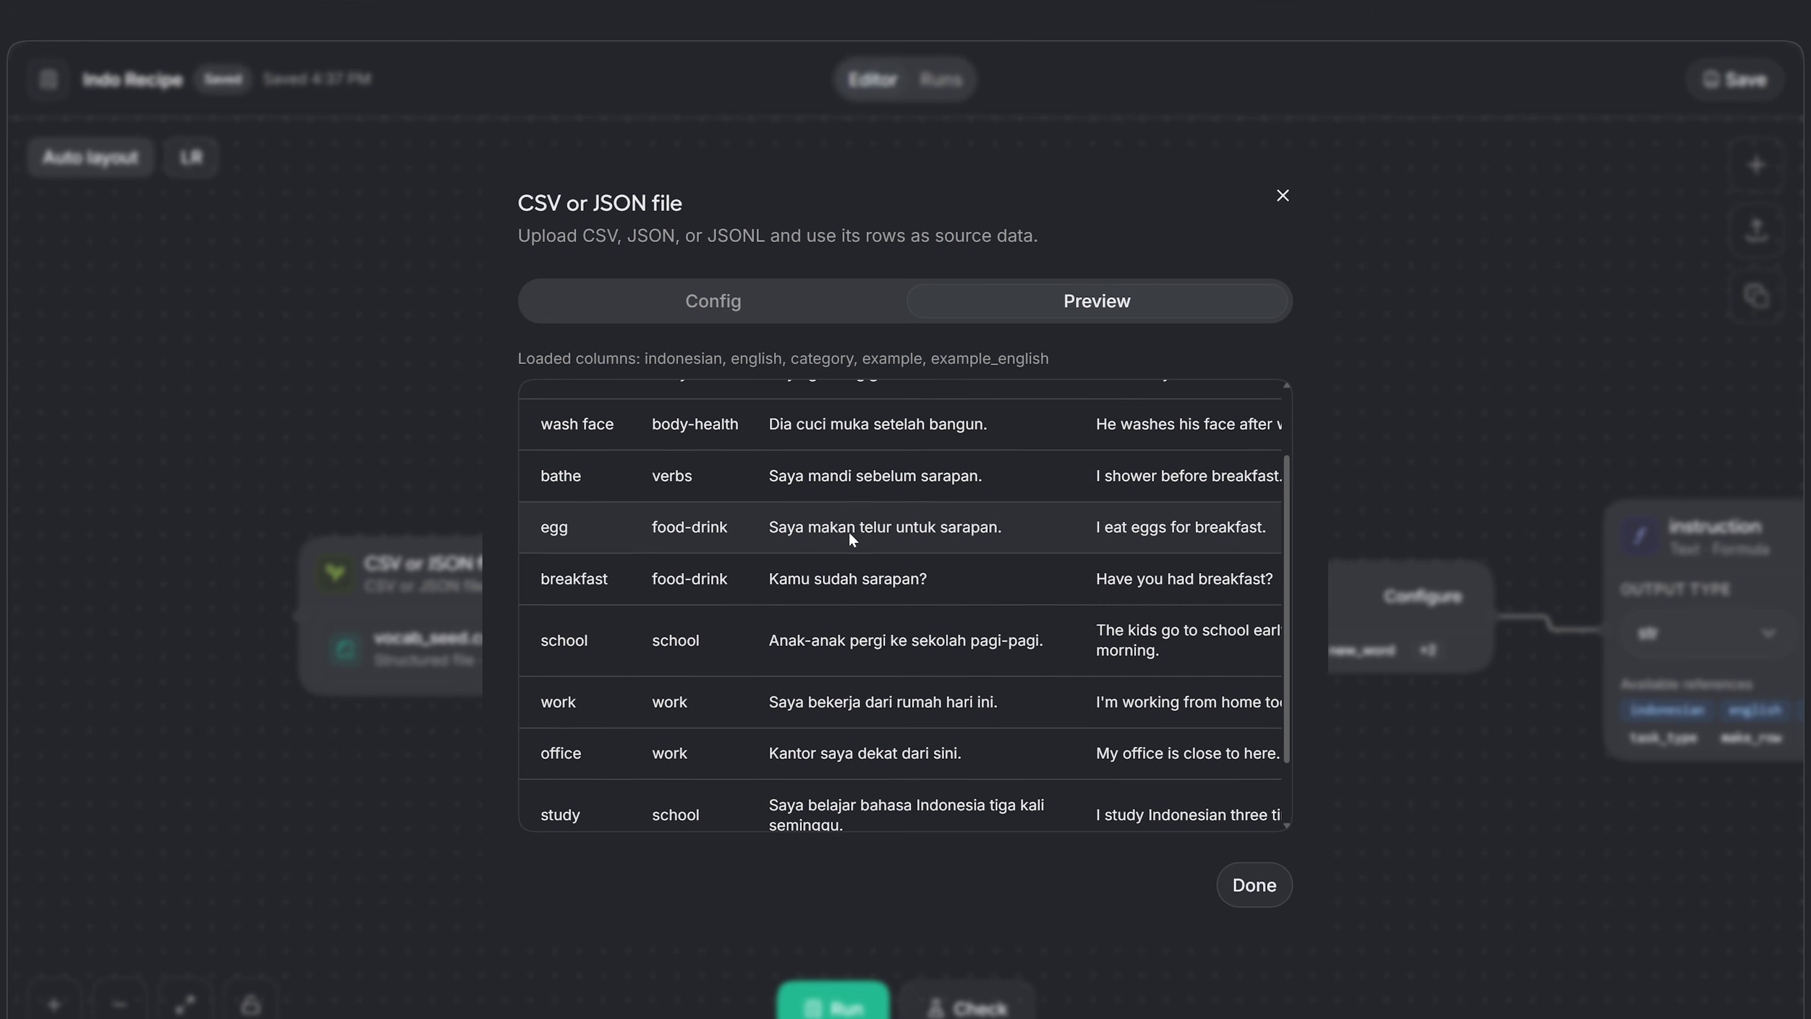
scroll(849, 531, up, 3)
scroll(848, 543, left, 2)
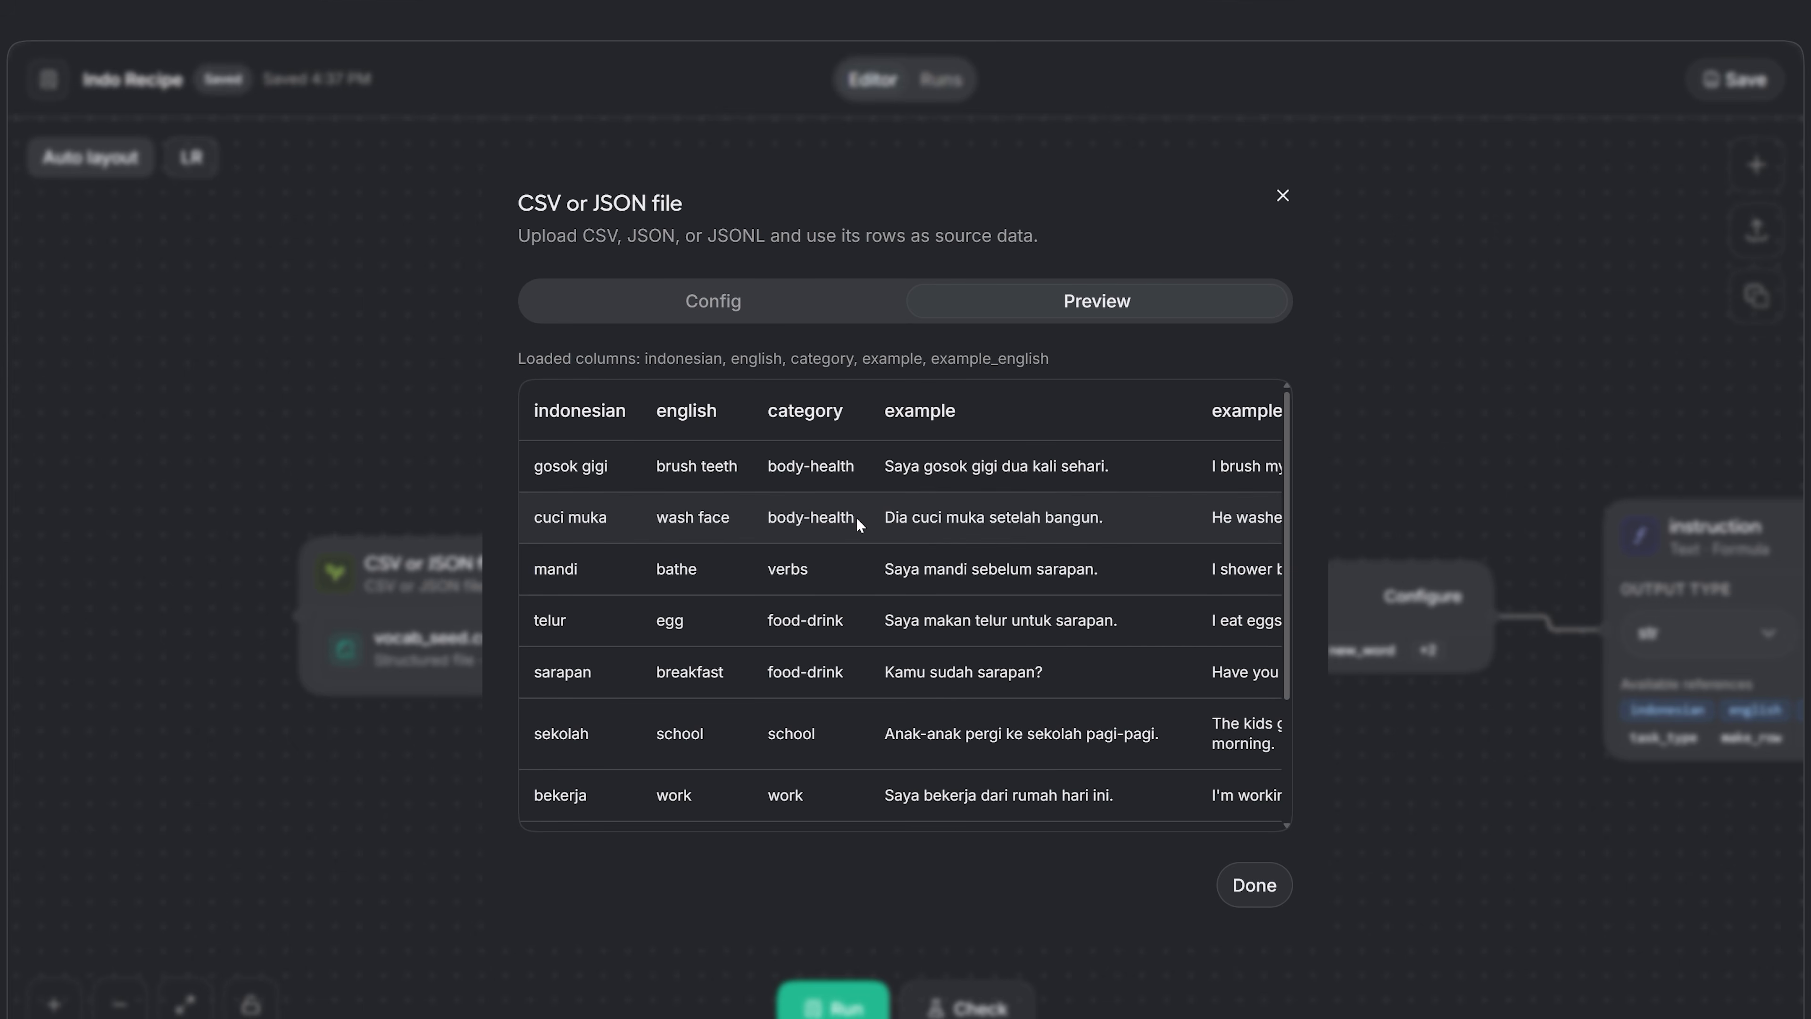
scroll(886, 584, down, 2)
scroll(900, 585, up, 2)
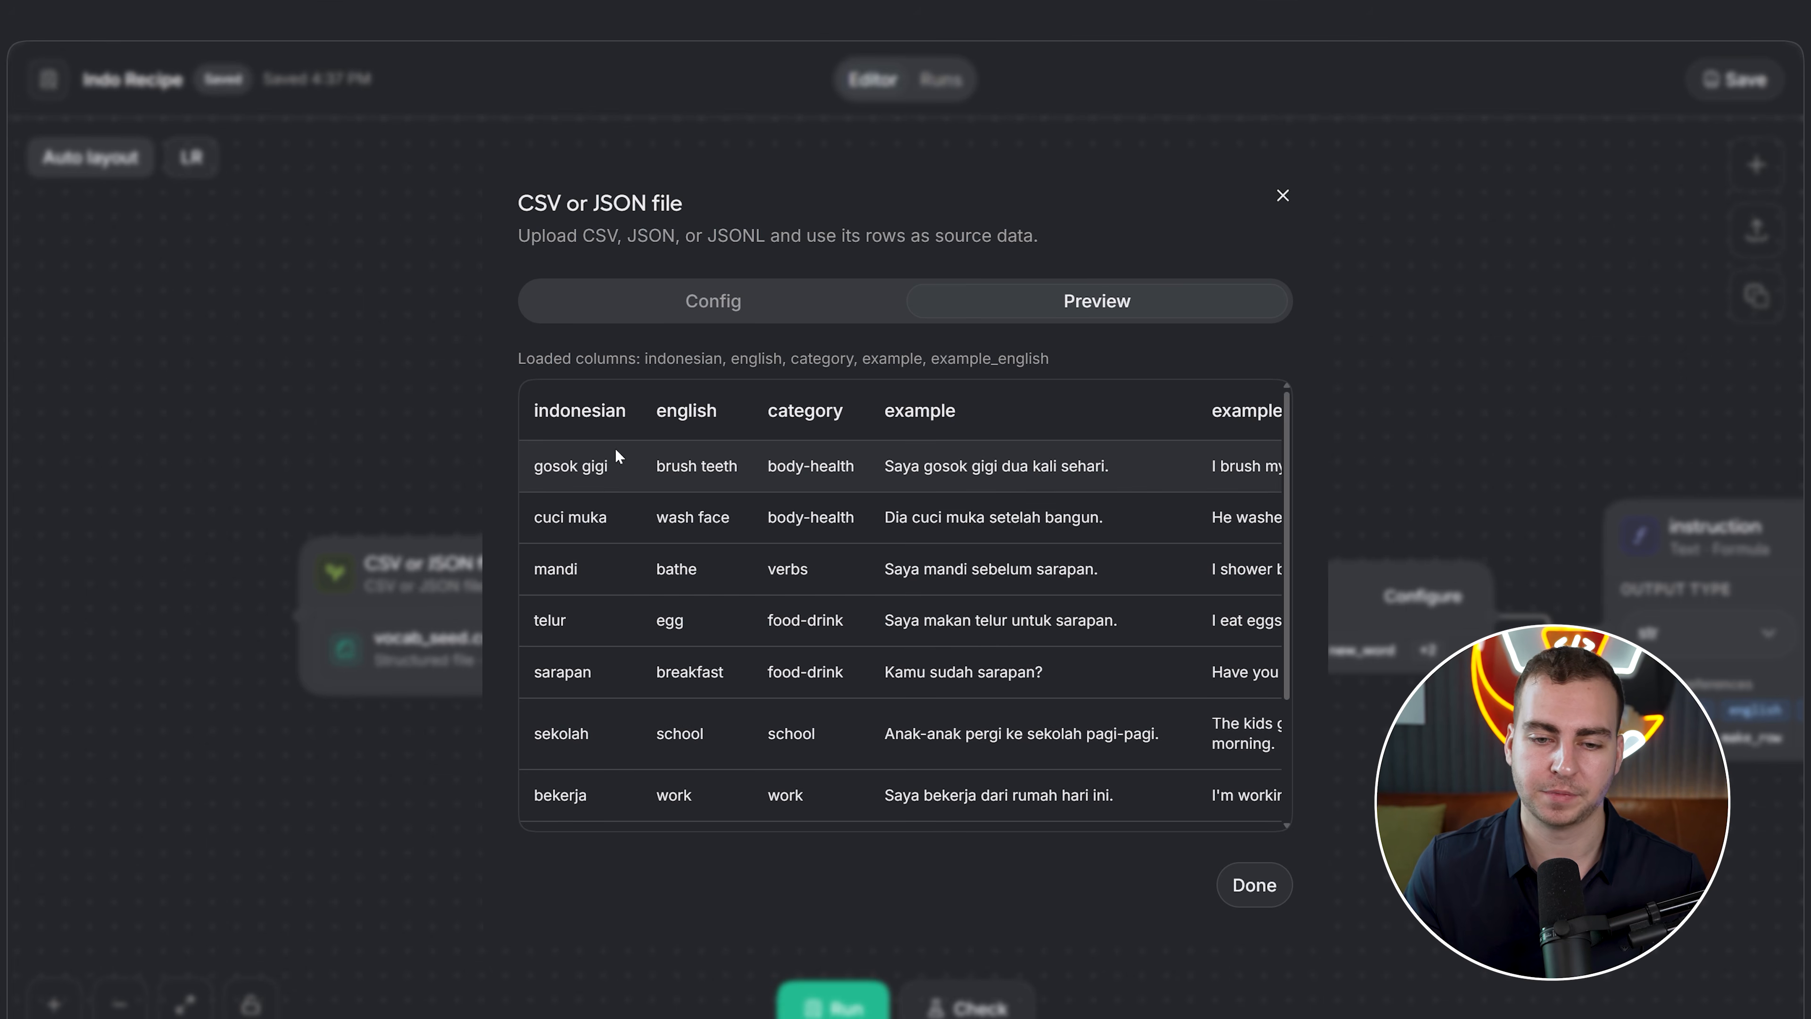
Look across the preview's columns, from indonesian, english and category to example and example_english
scroll(852, 491, right, 3)
scroll(852, 491, left, 3)
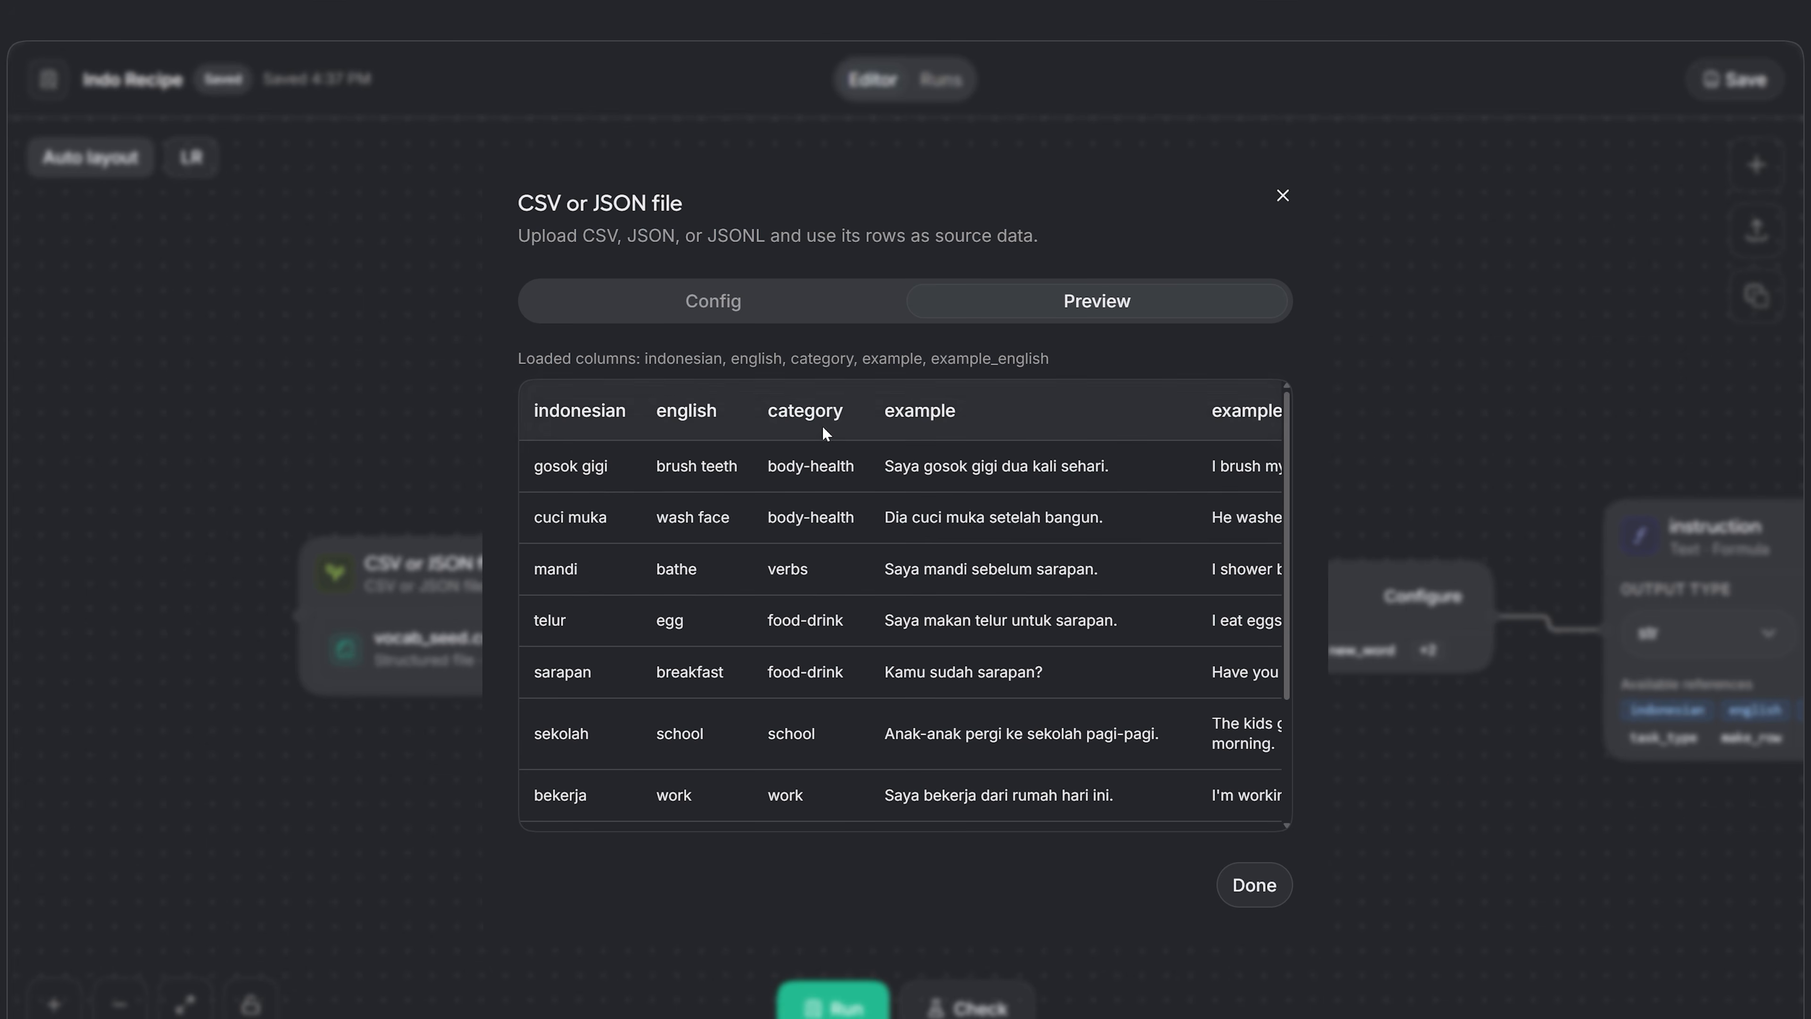
scroll(968, 441, right, 3)
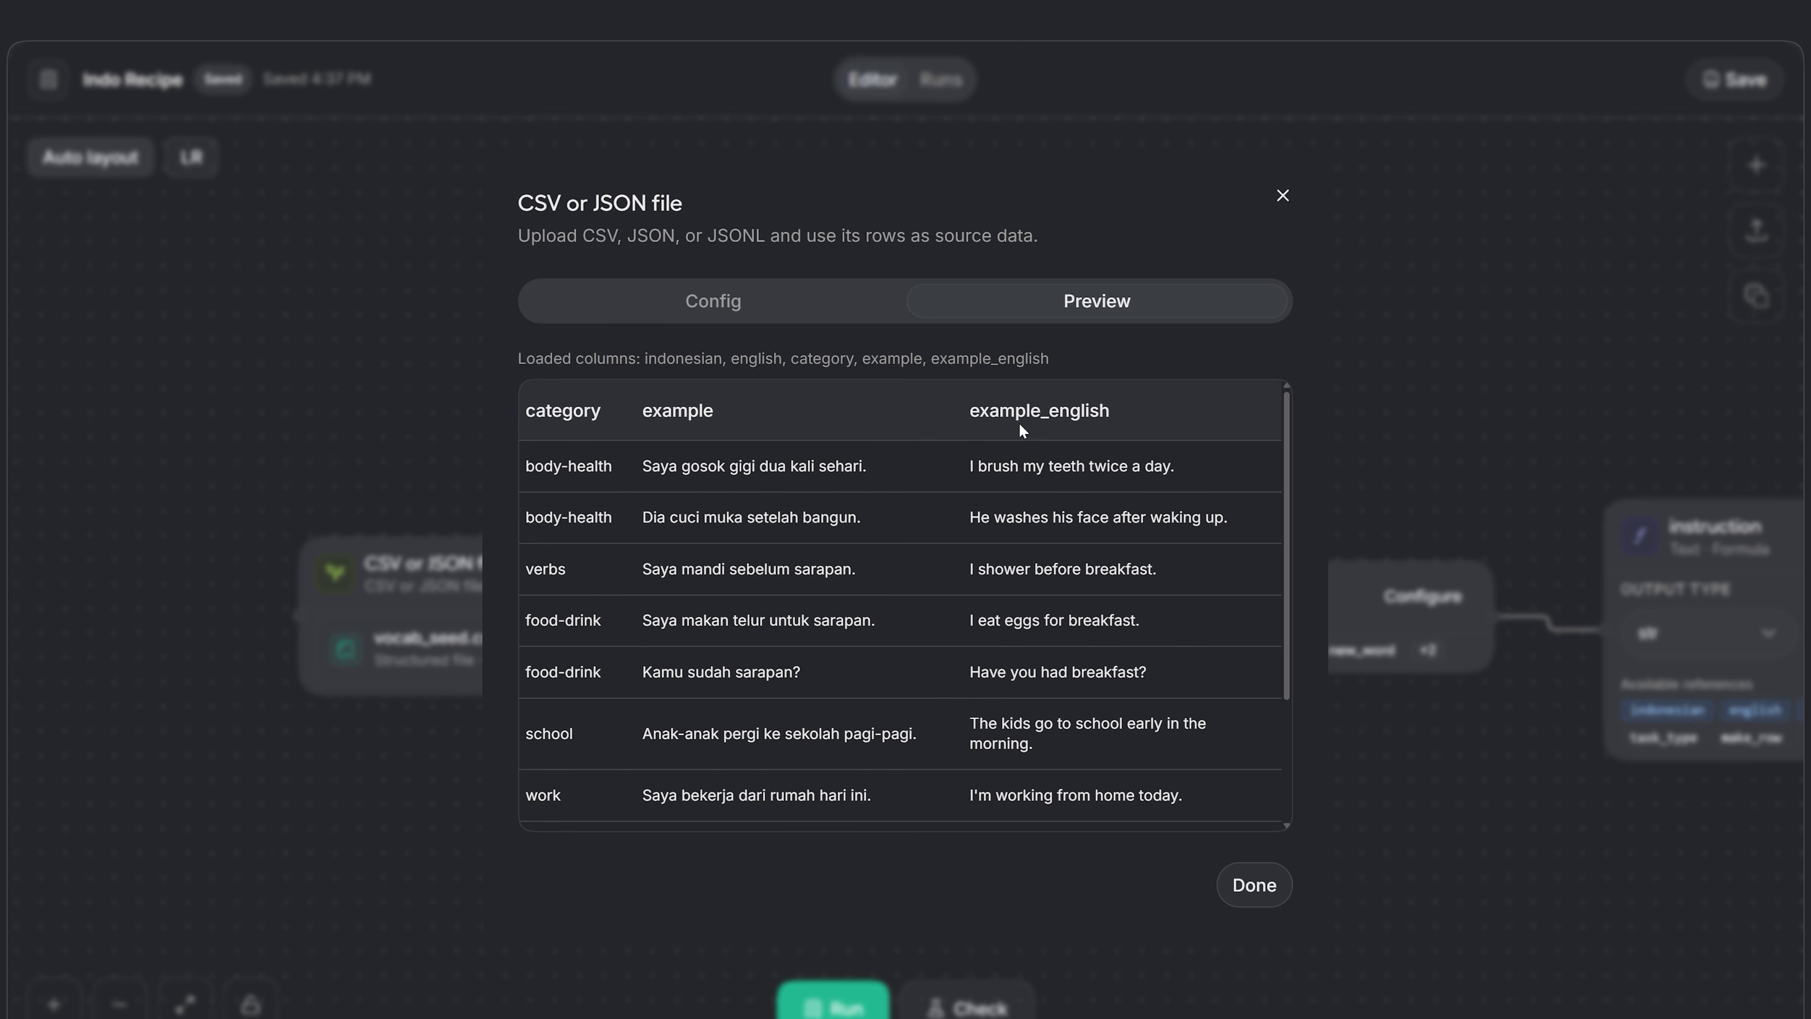
scroll(1019, 427, left, 3)
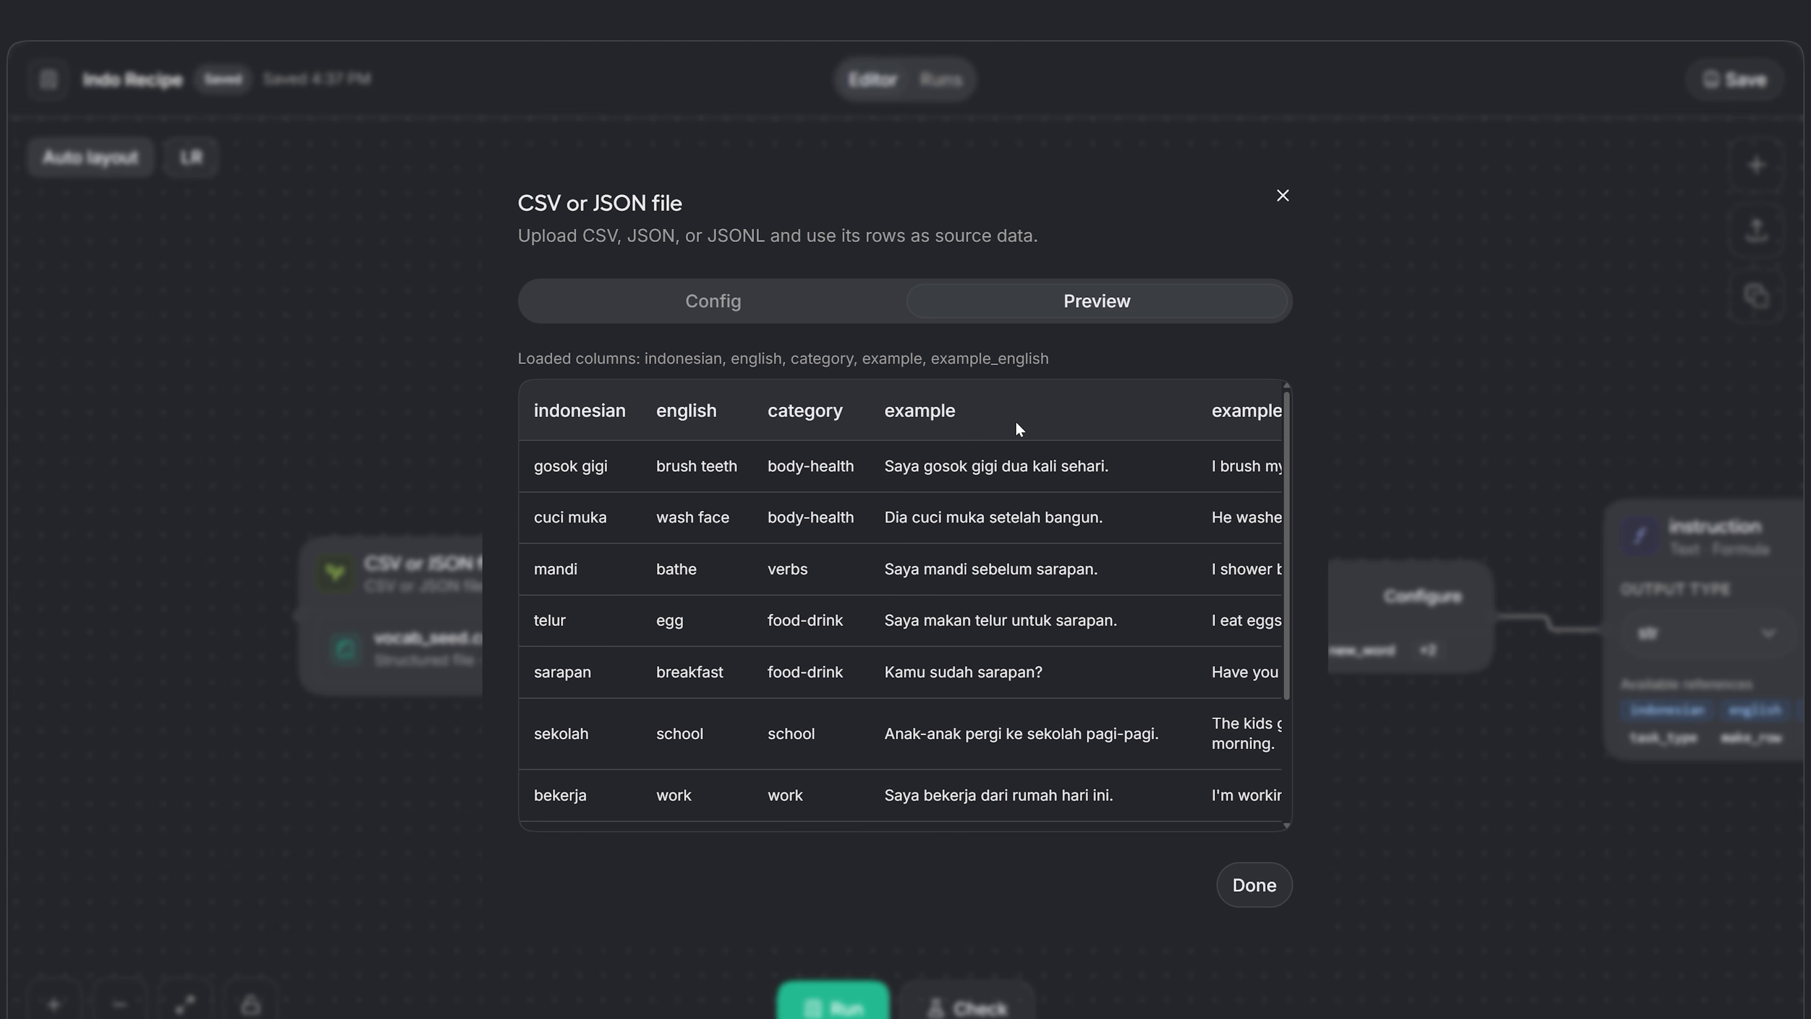
Switch to VS Code and examine the rows of vocab_seed.csv in the dataset's recipe folder
key(super)
click(1107, 999)
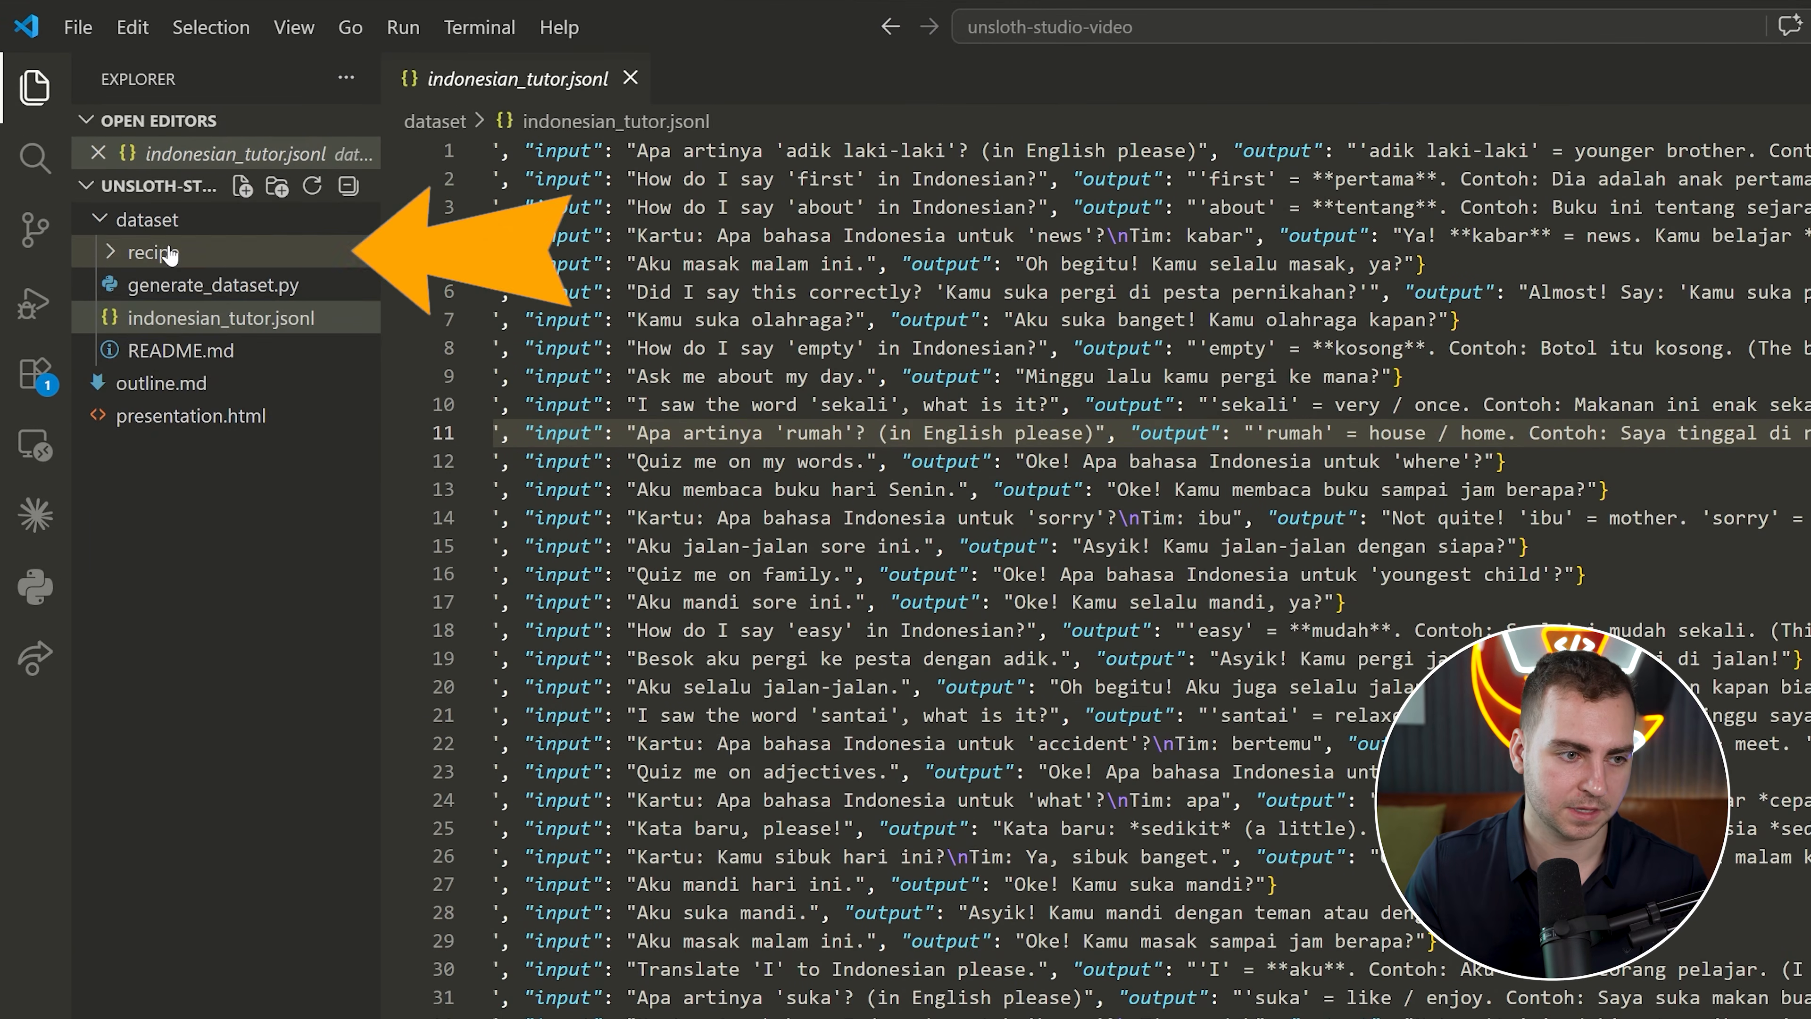
click(157, 217)
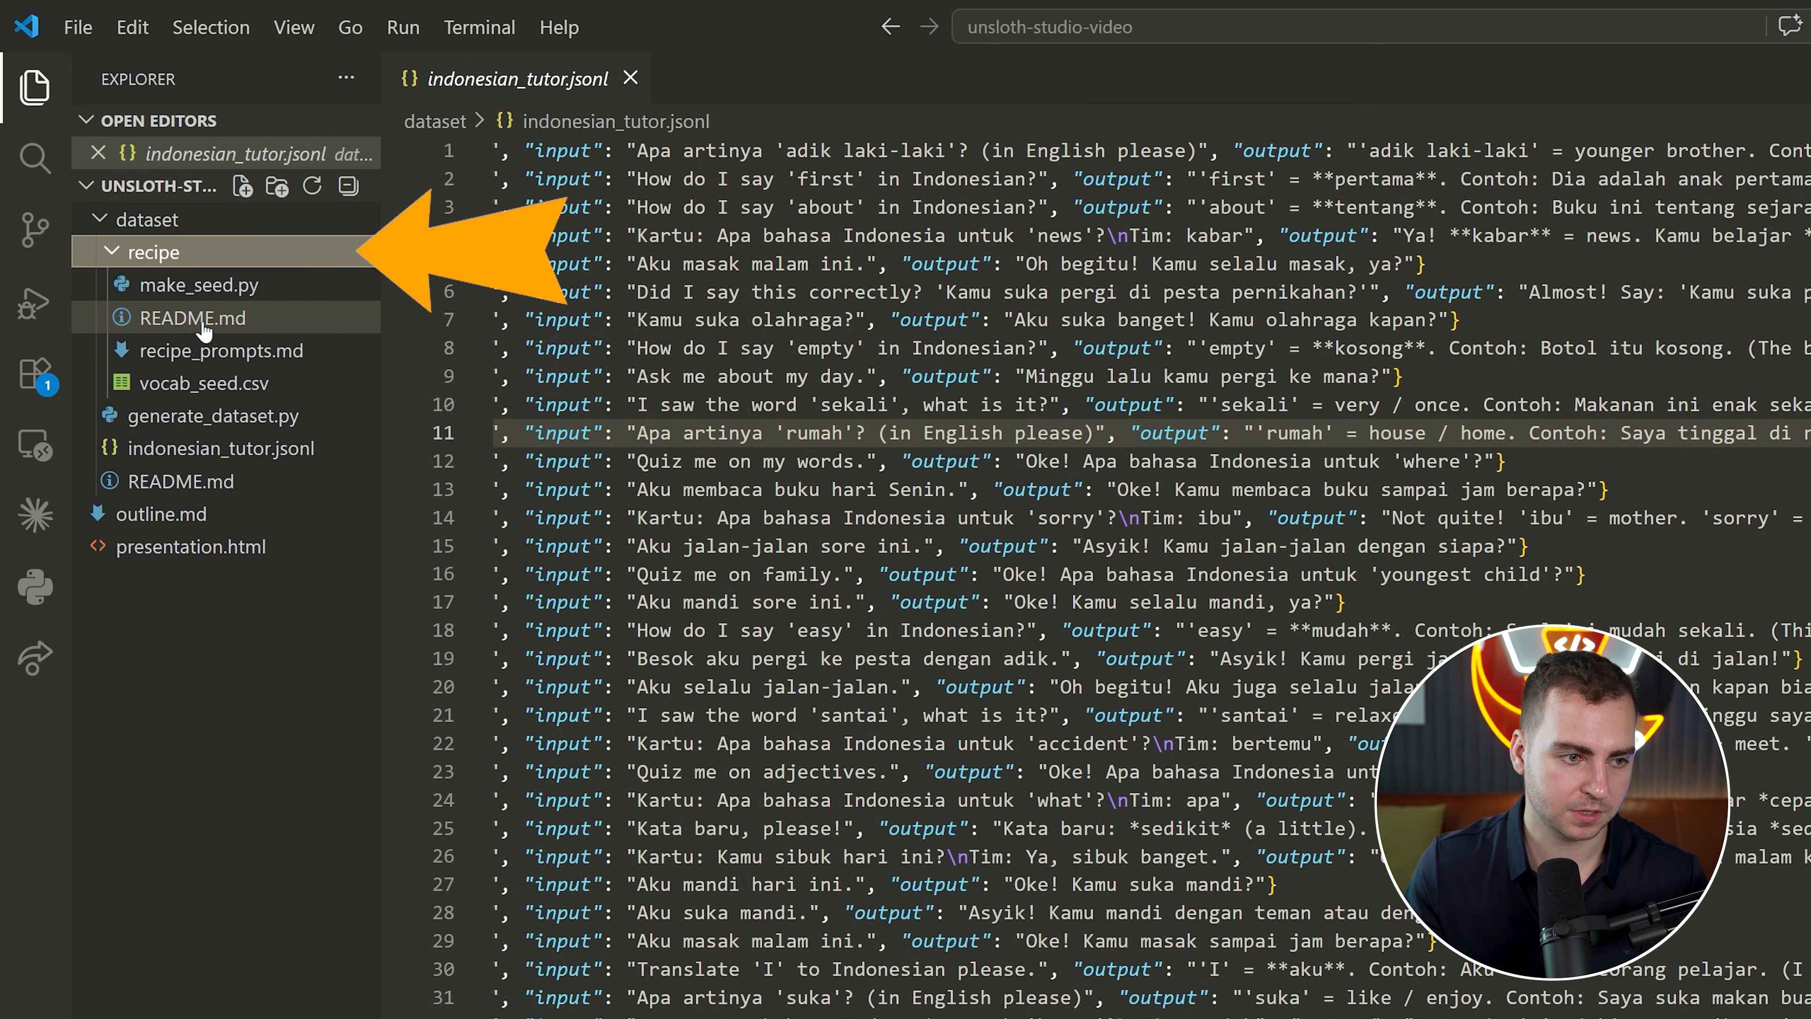
click(203, 383)
scroll(927, 500, down, 20)
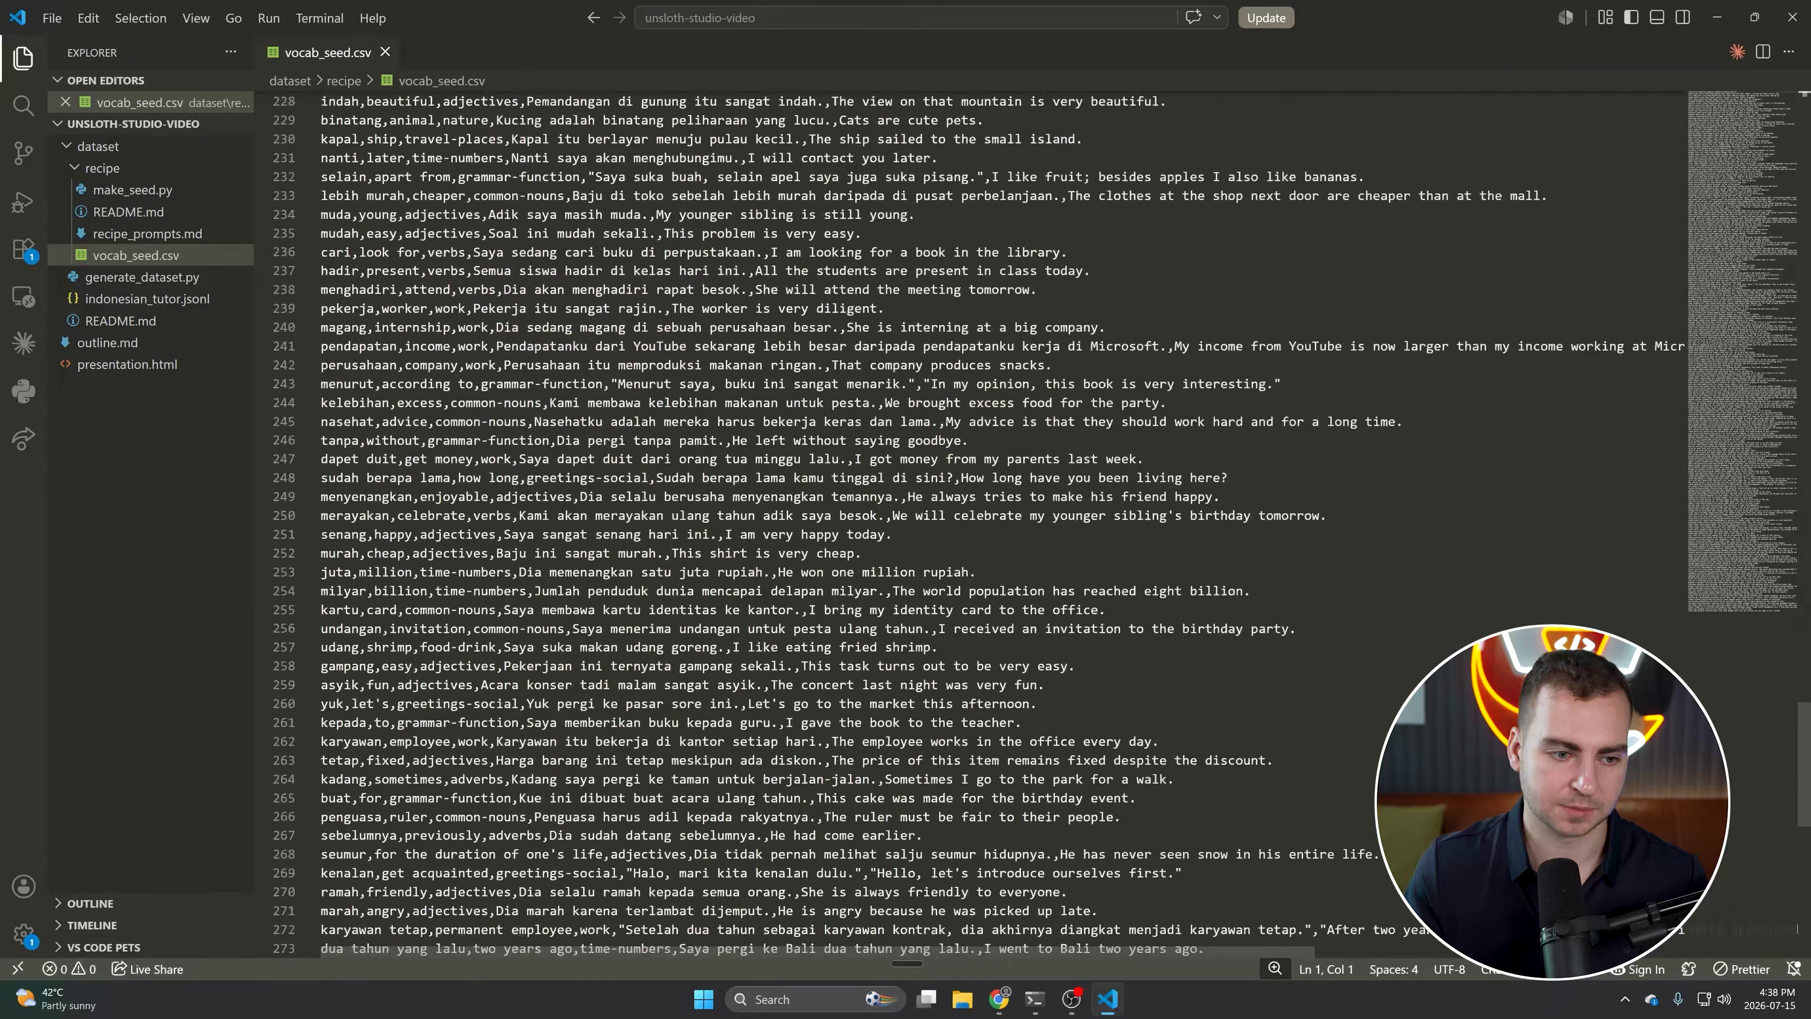
scroll(926, 499, down, 15)
scroll(927, 499, up, 10)
scroll(927, 500, up, 20)
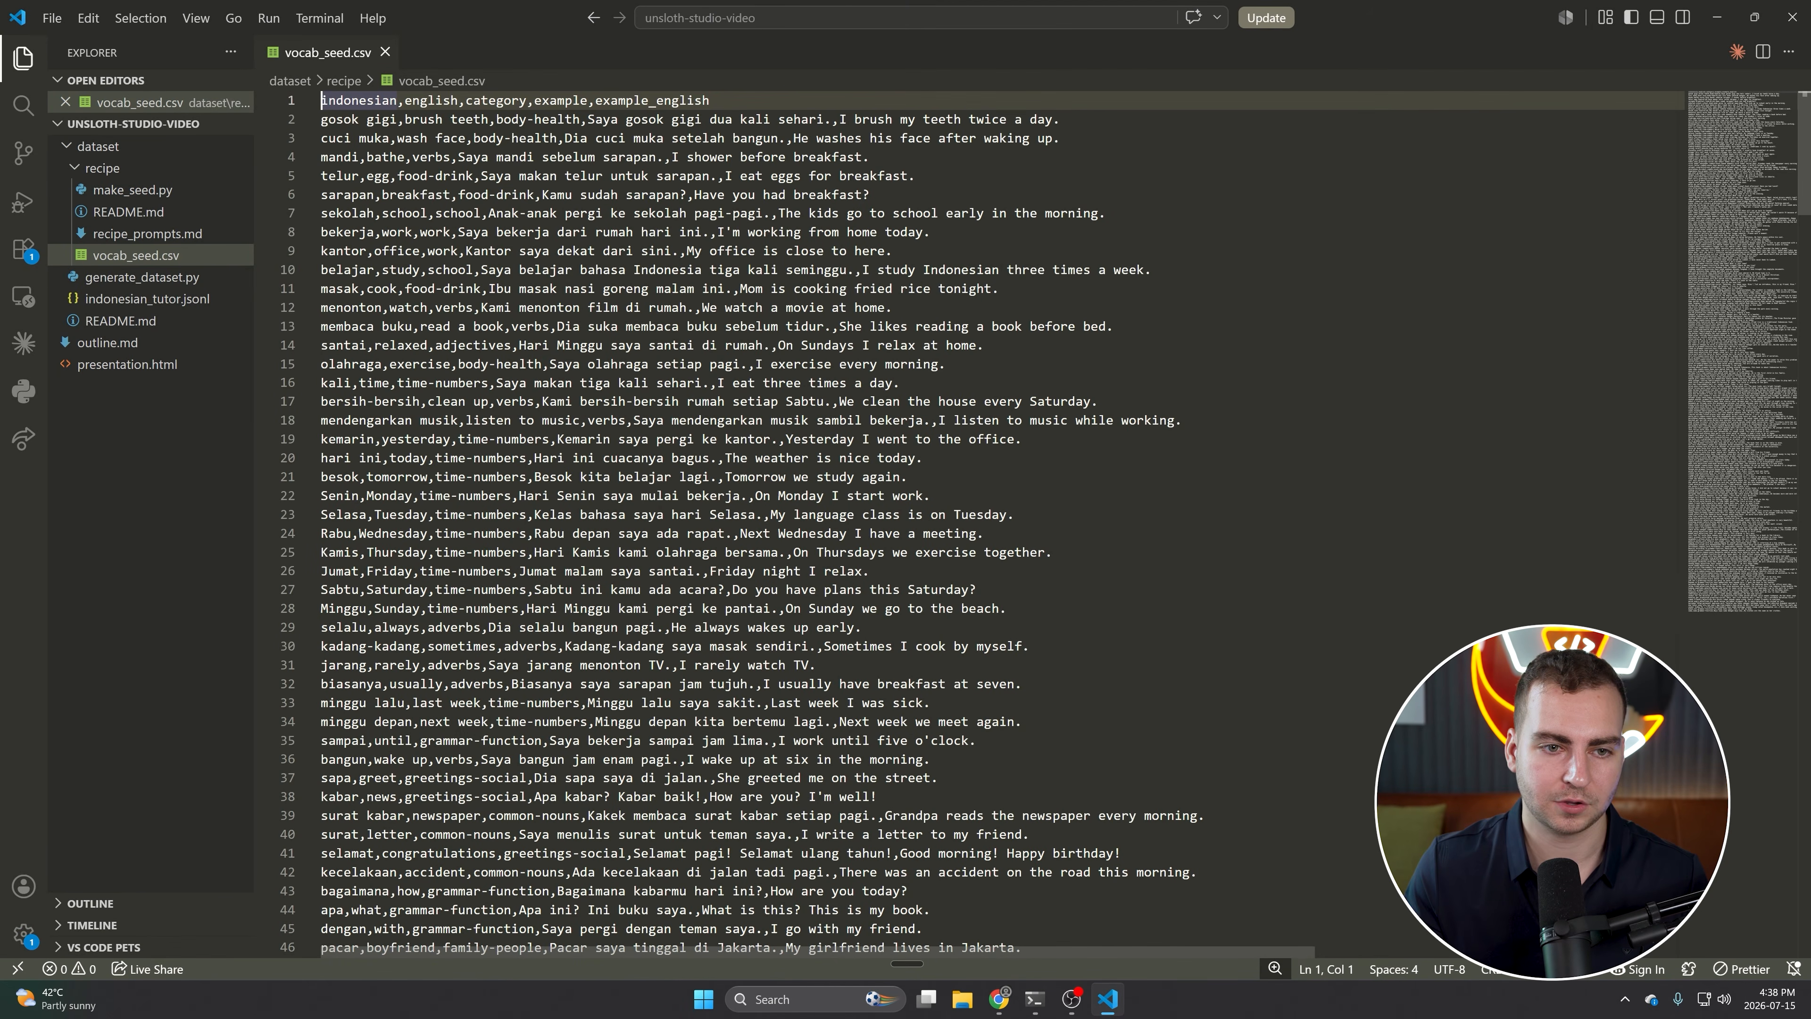
drag(320, 119, 927, 711)
click(884, 349)
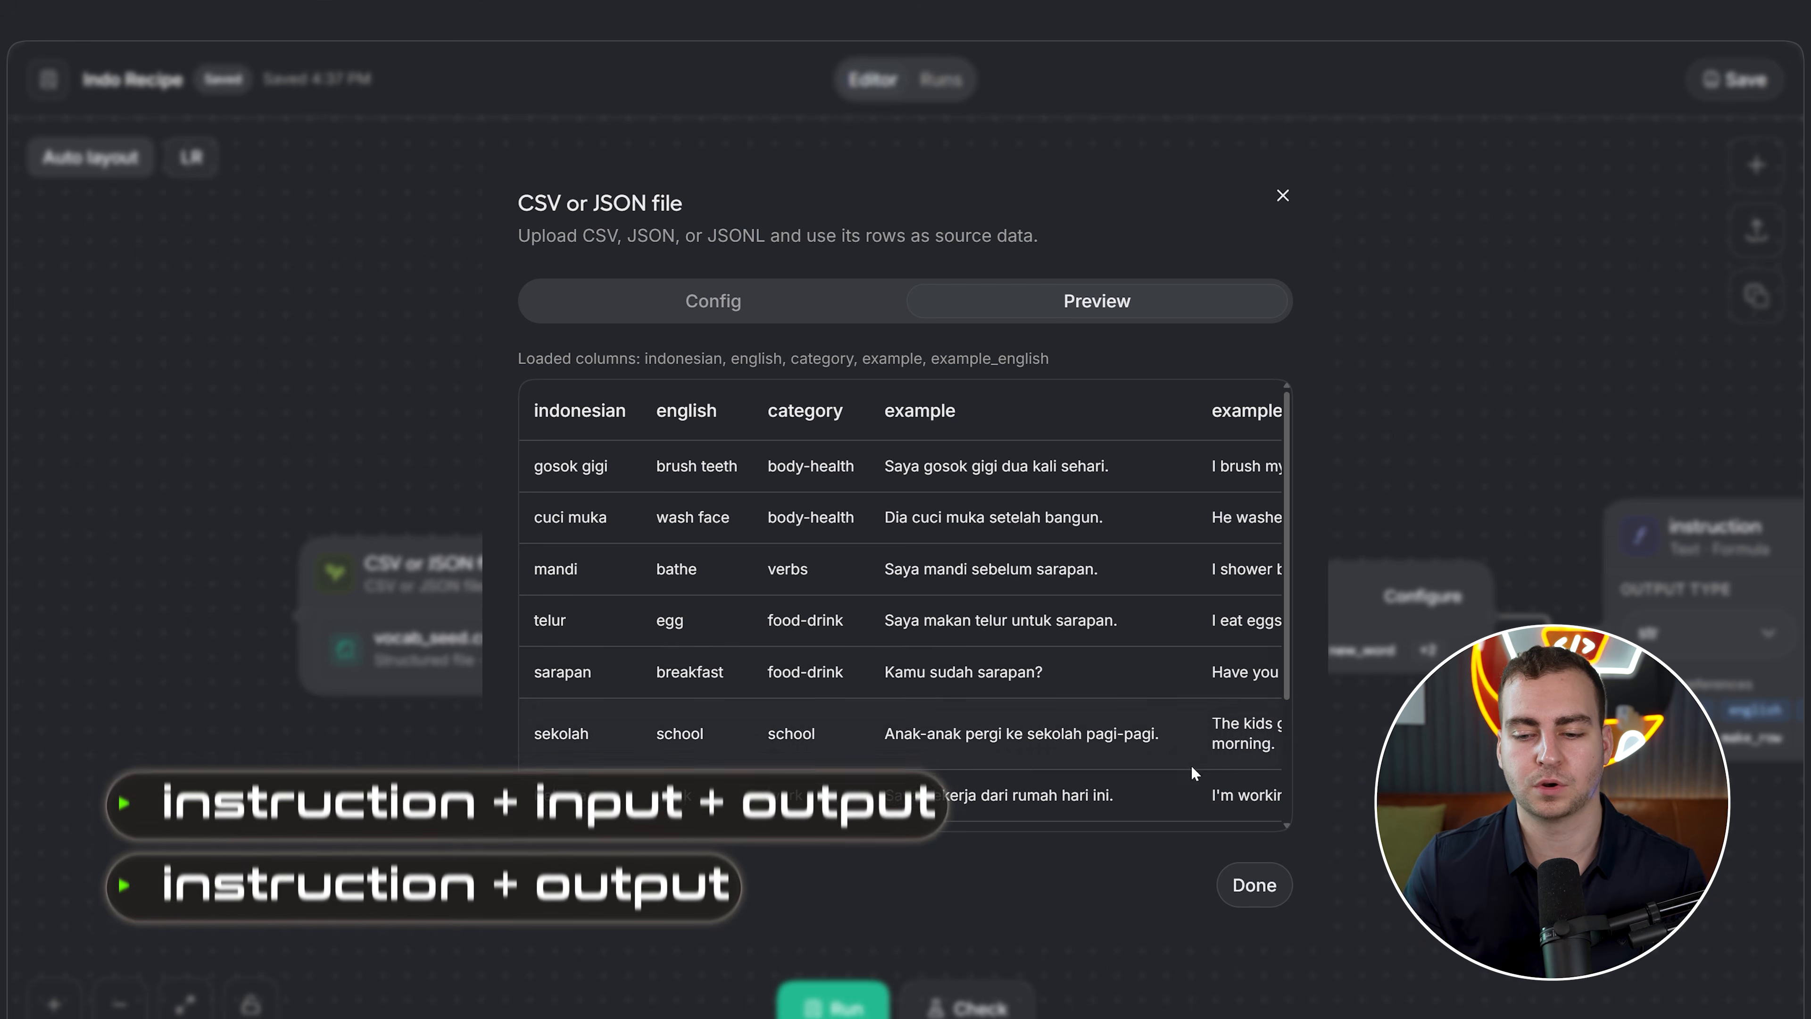
Review the CSV or JSON file block's options for dropping specific seed columns and close its configuration
click(712, 303)
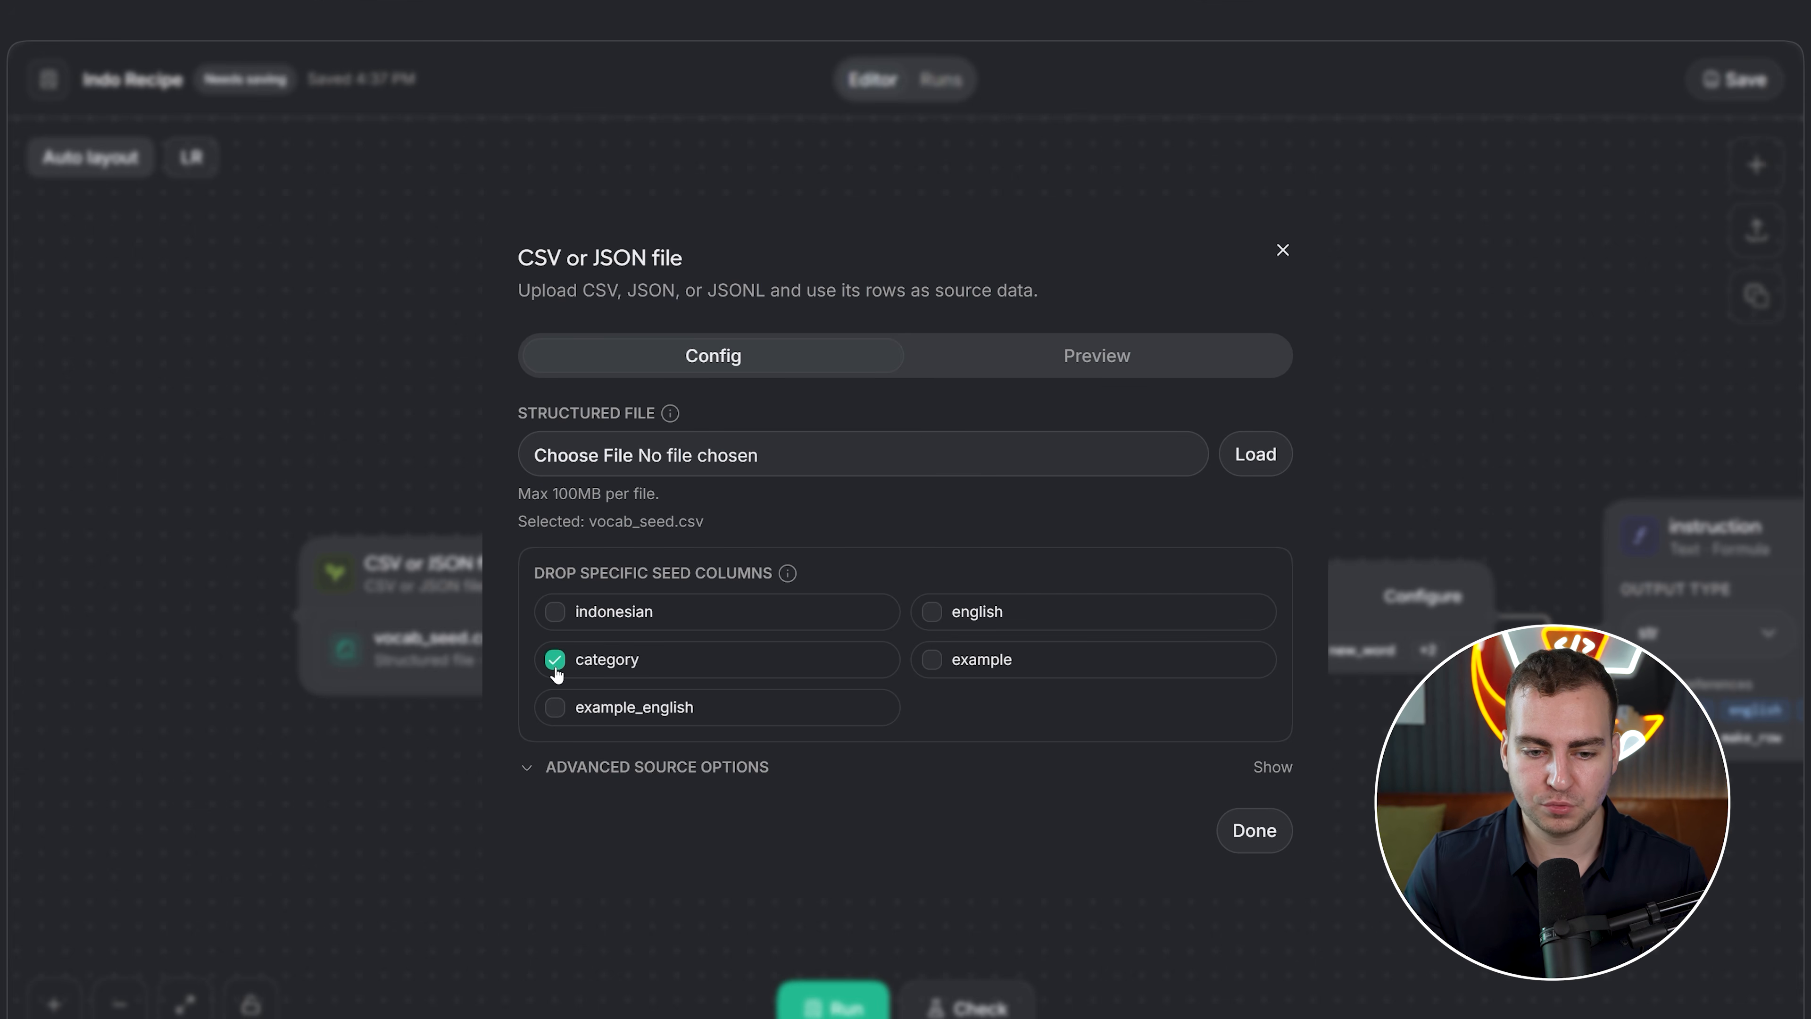
click(1249, 840)
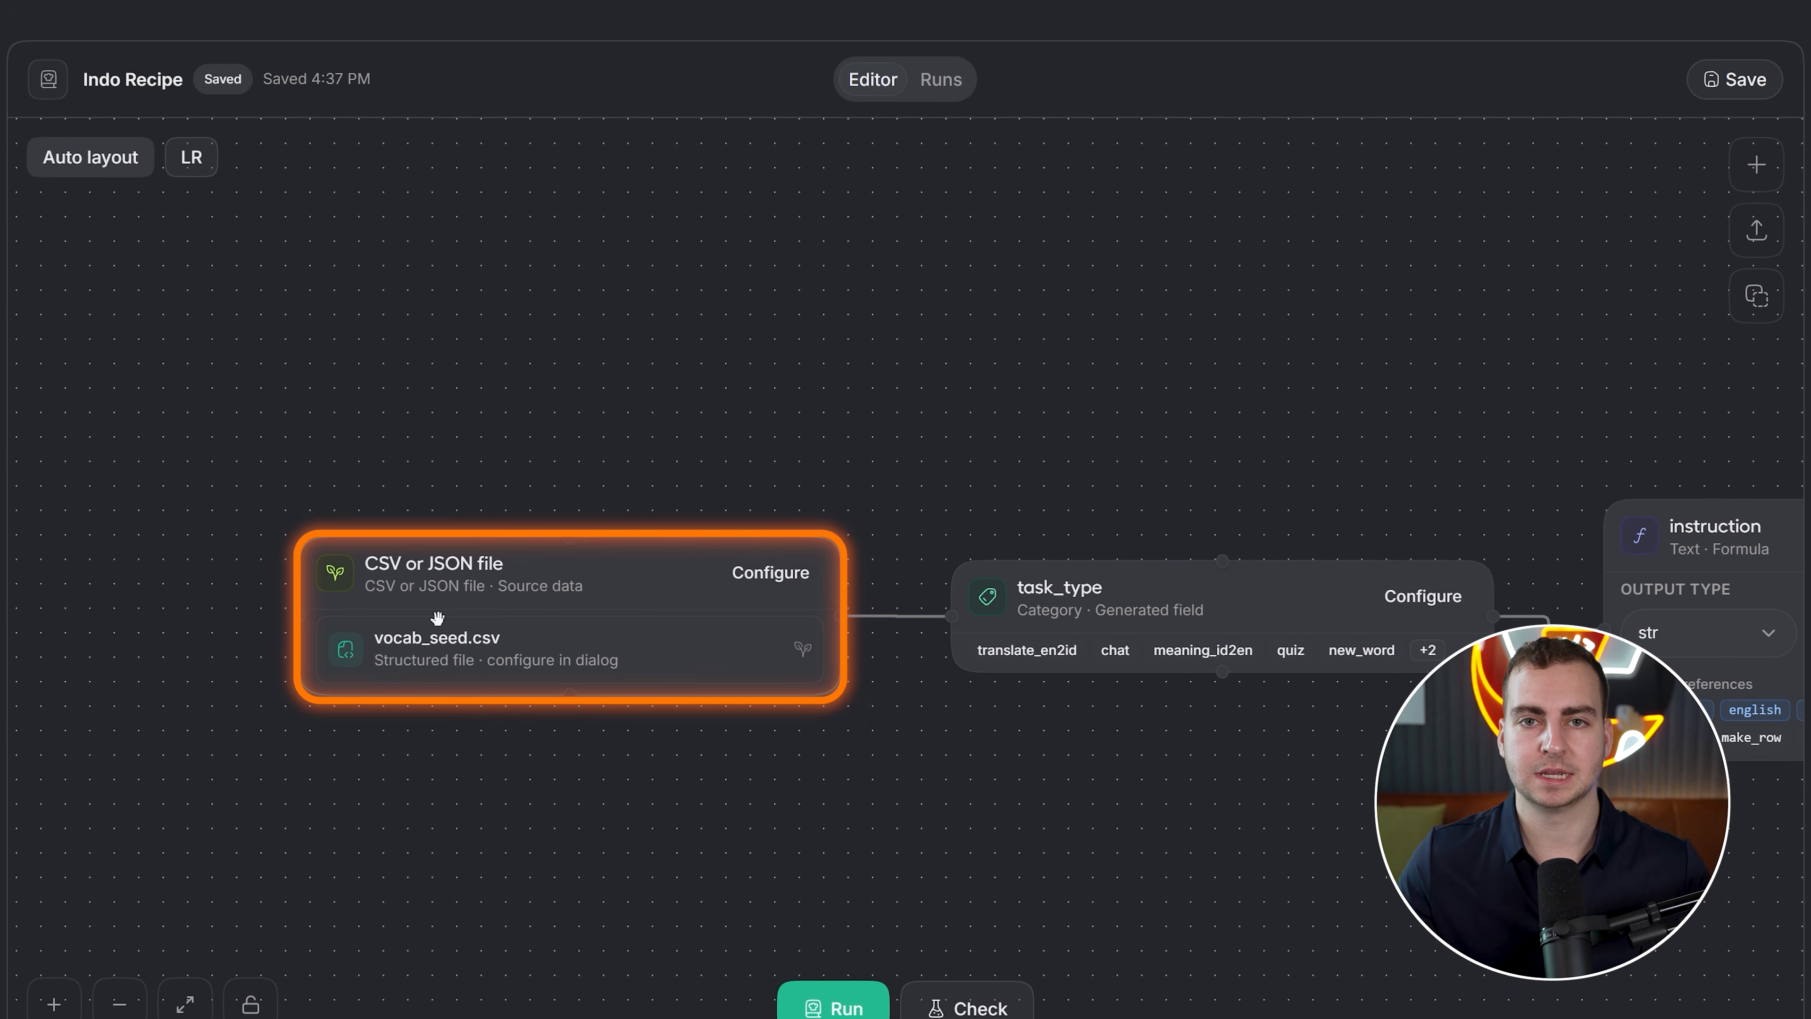
Inspect the configuration of the task_type category block that follows the source data, then close it
drag(1169, 409, 722, 382)
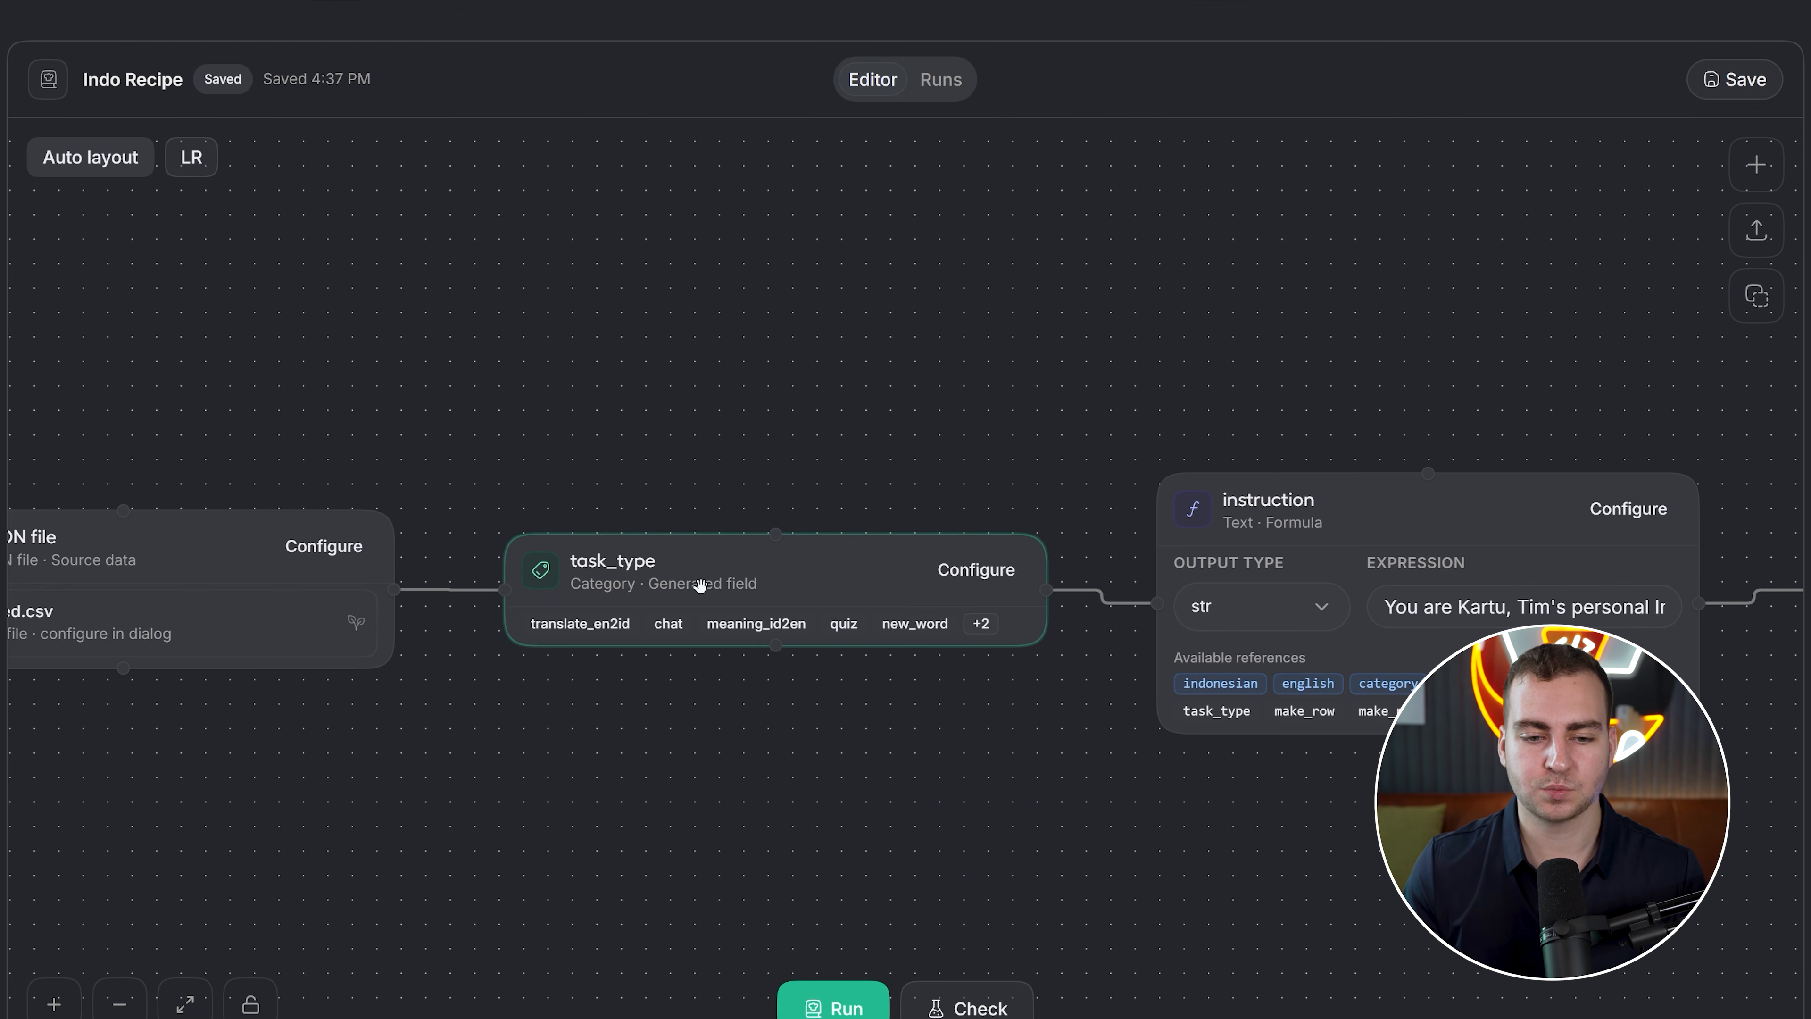
click(1012, 570)
scroll(1016, 579, down, 2)
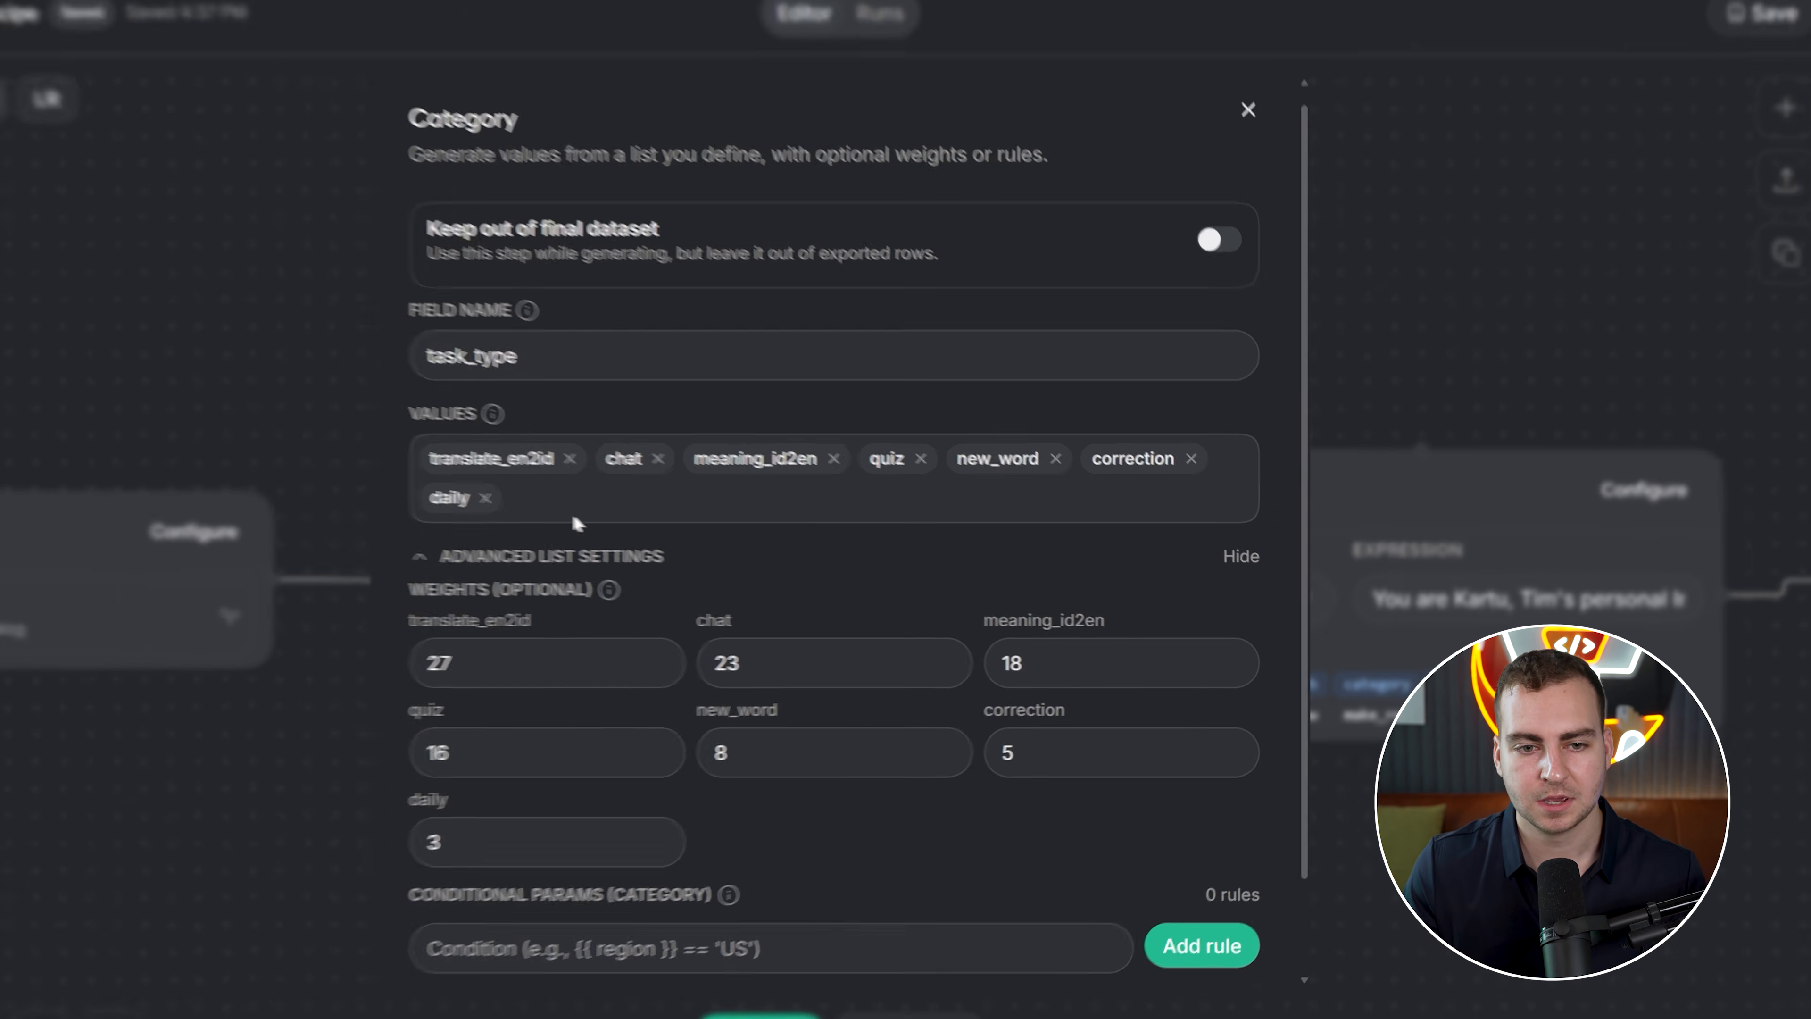
key(Escape)
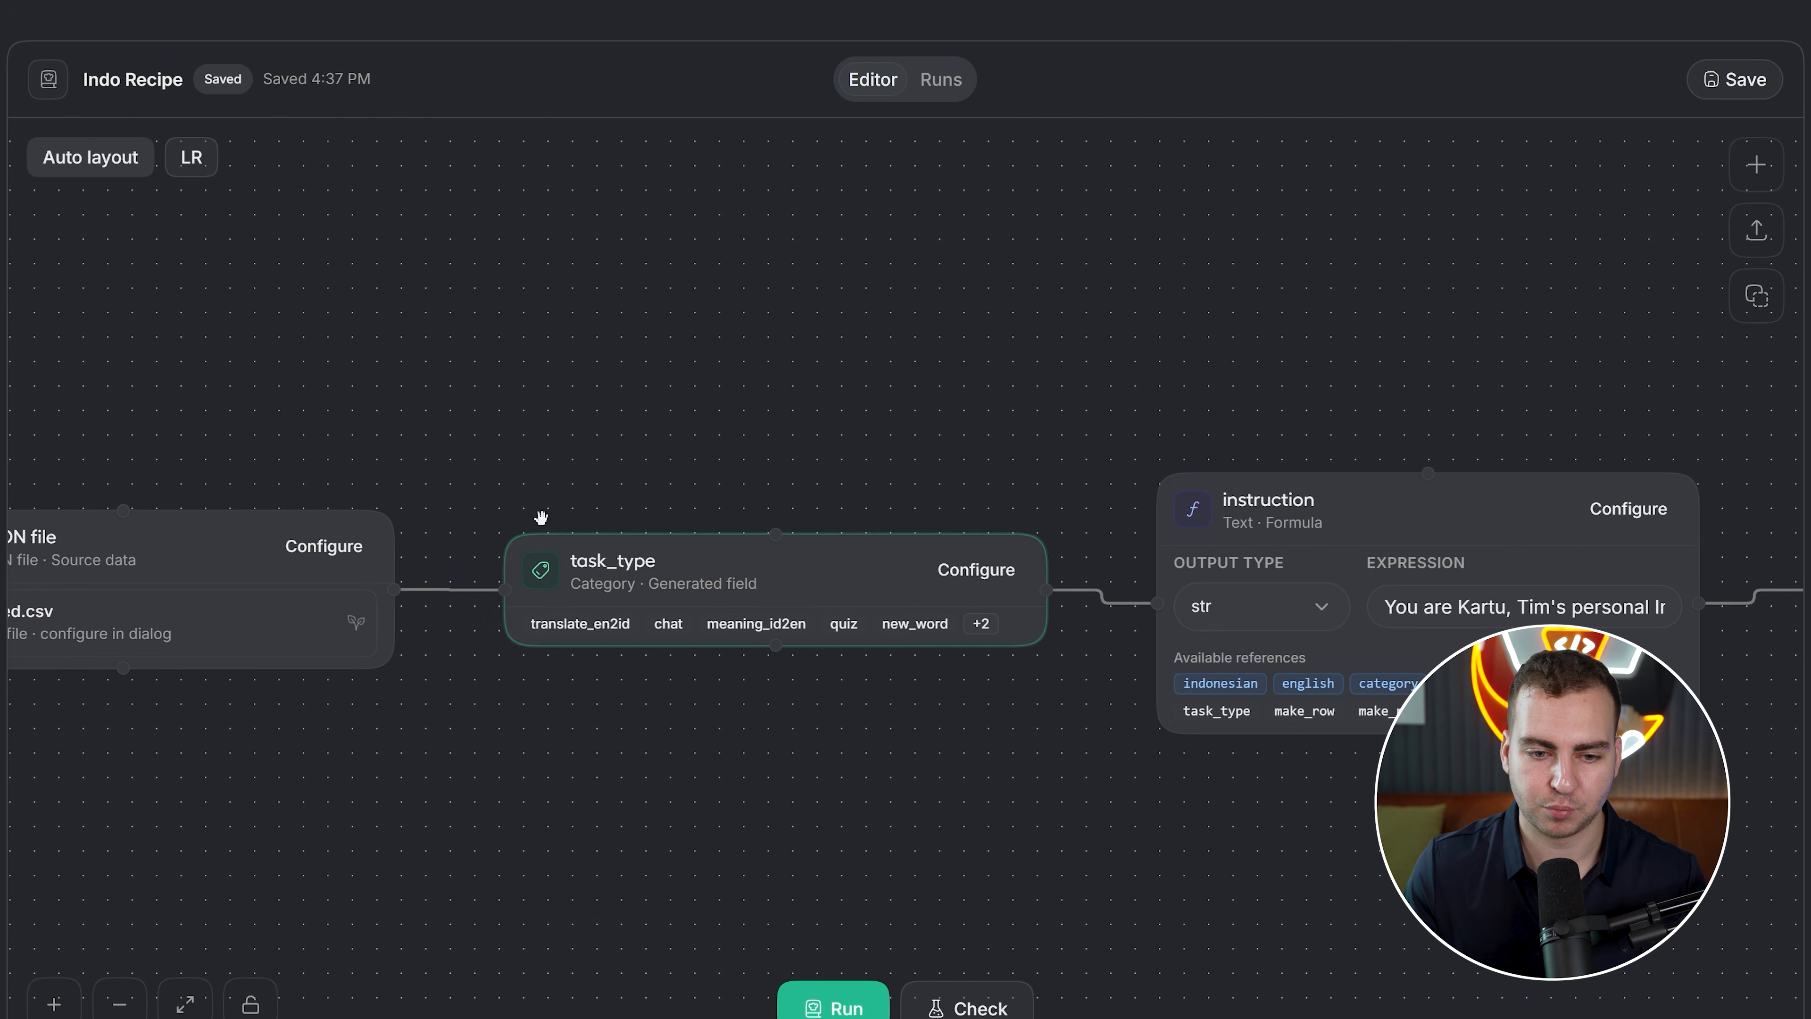
Review the generated field types available for recipe steps, from Category to Synthetic person
click(1756, 164)
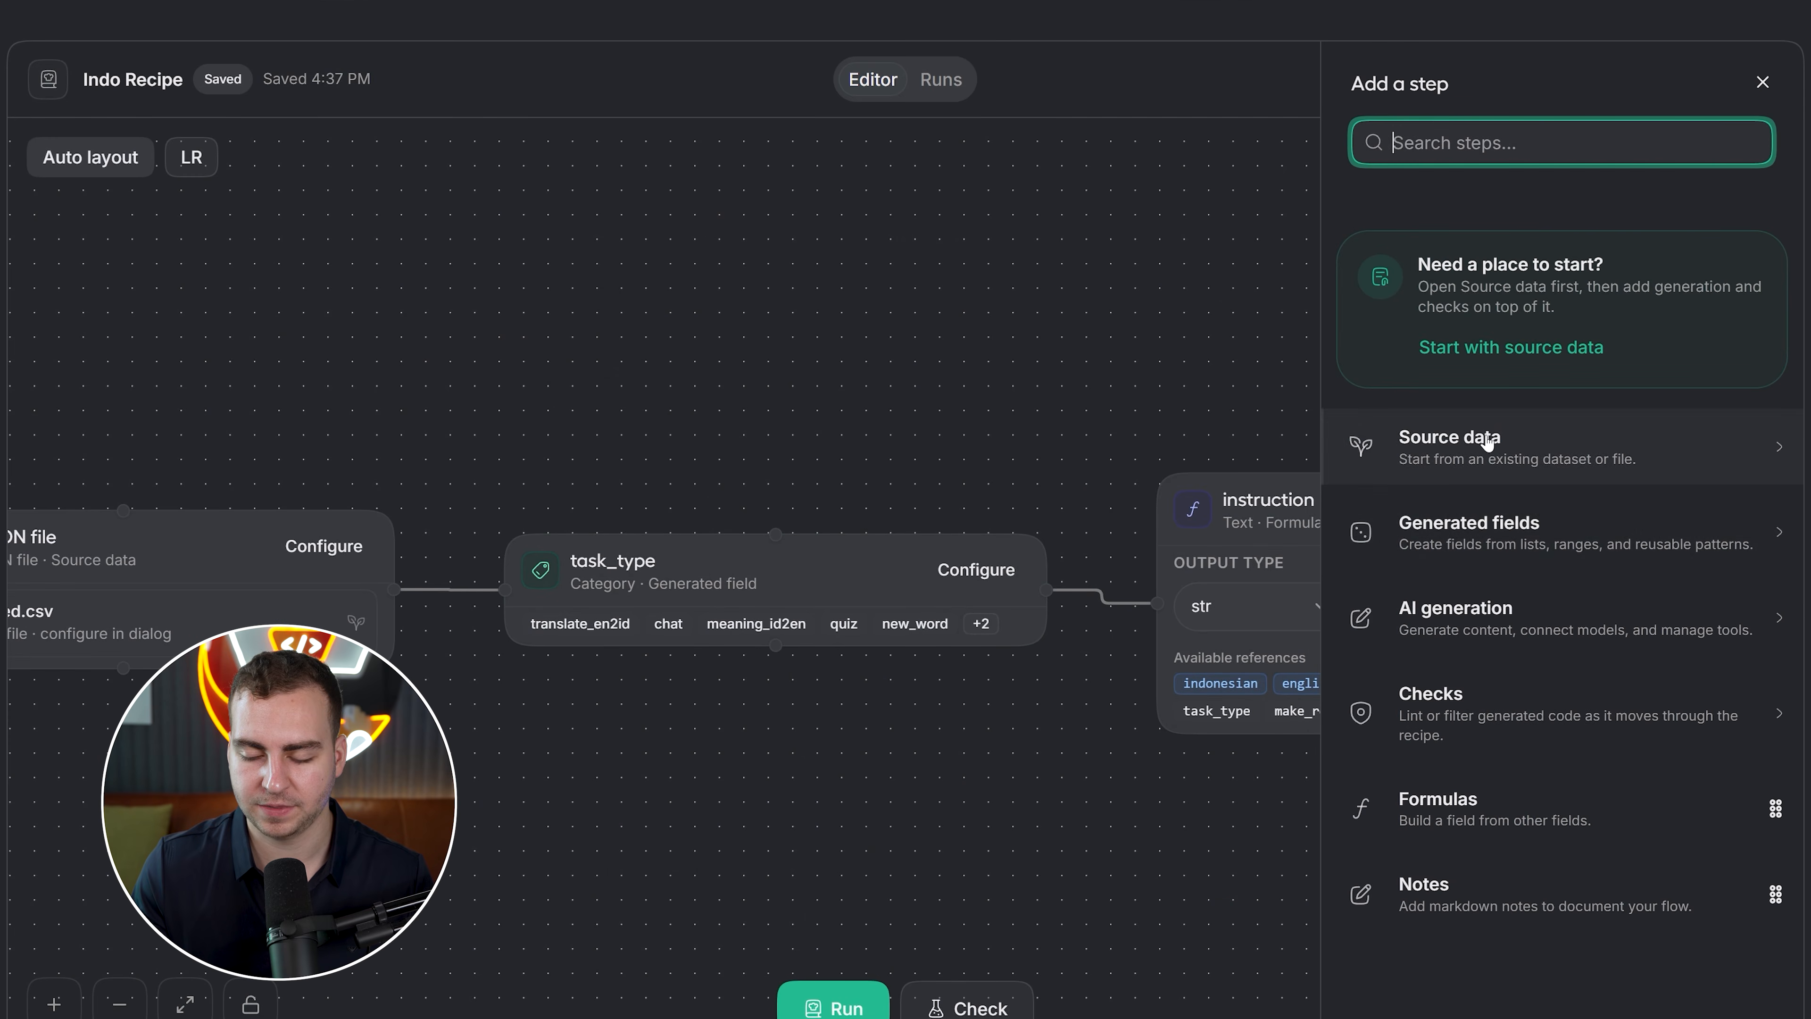
click(1499, 527)
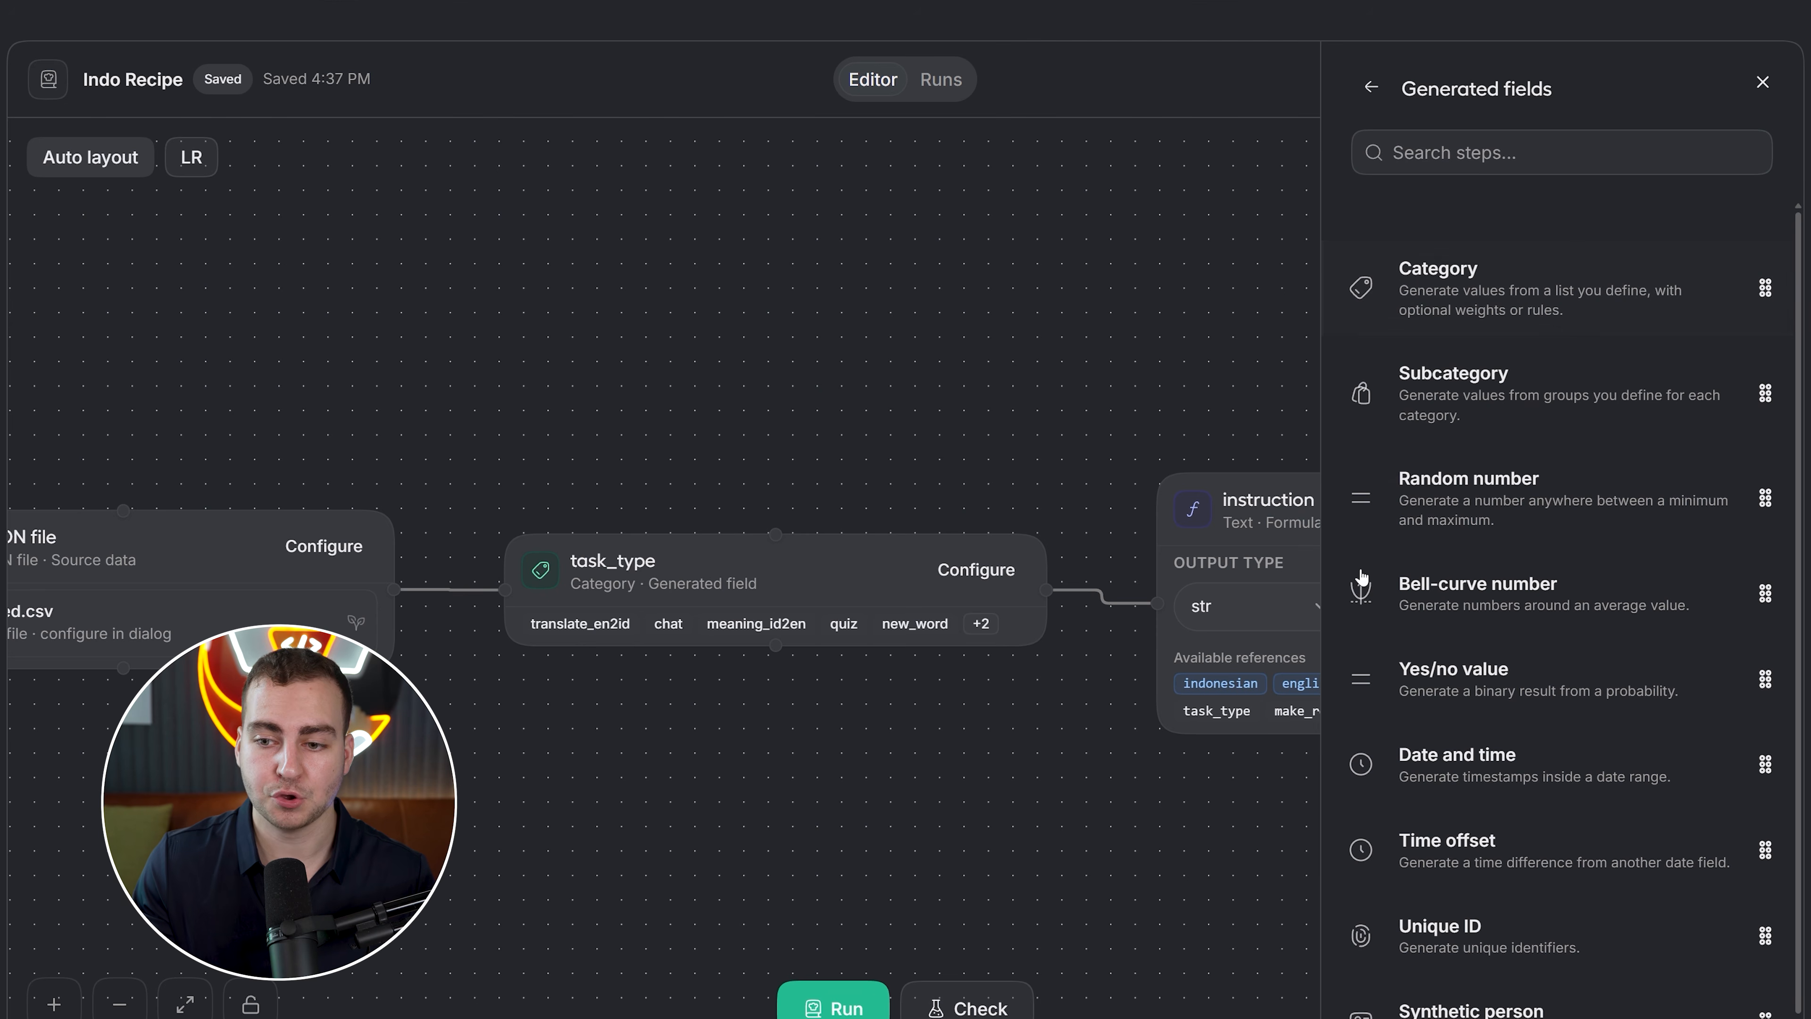
scroll(1625, 513, down, 1)
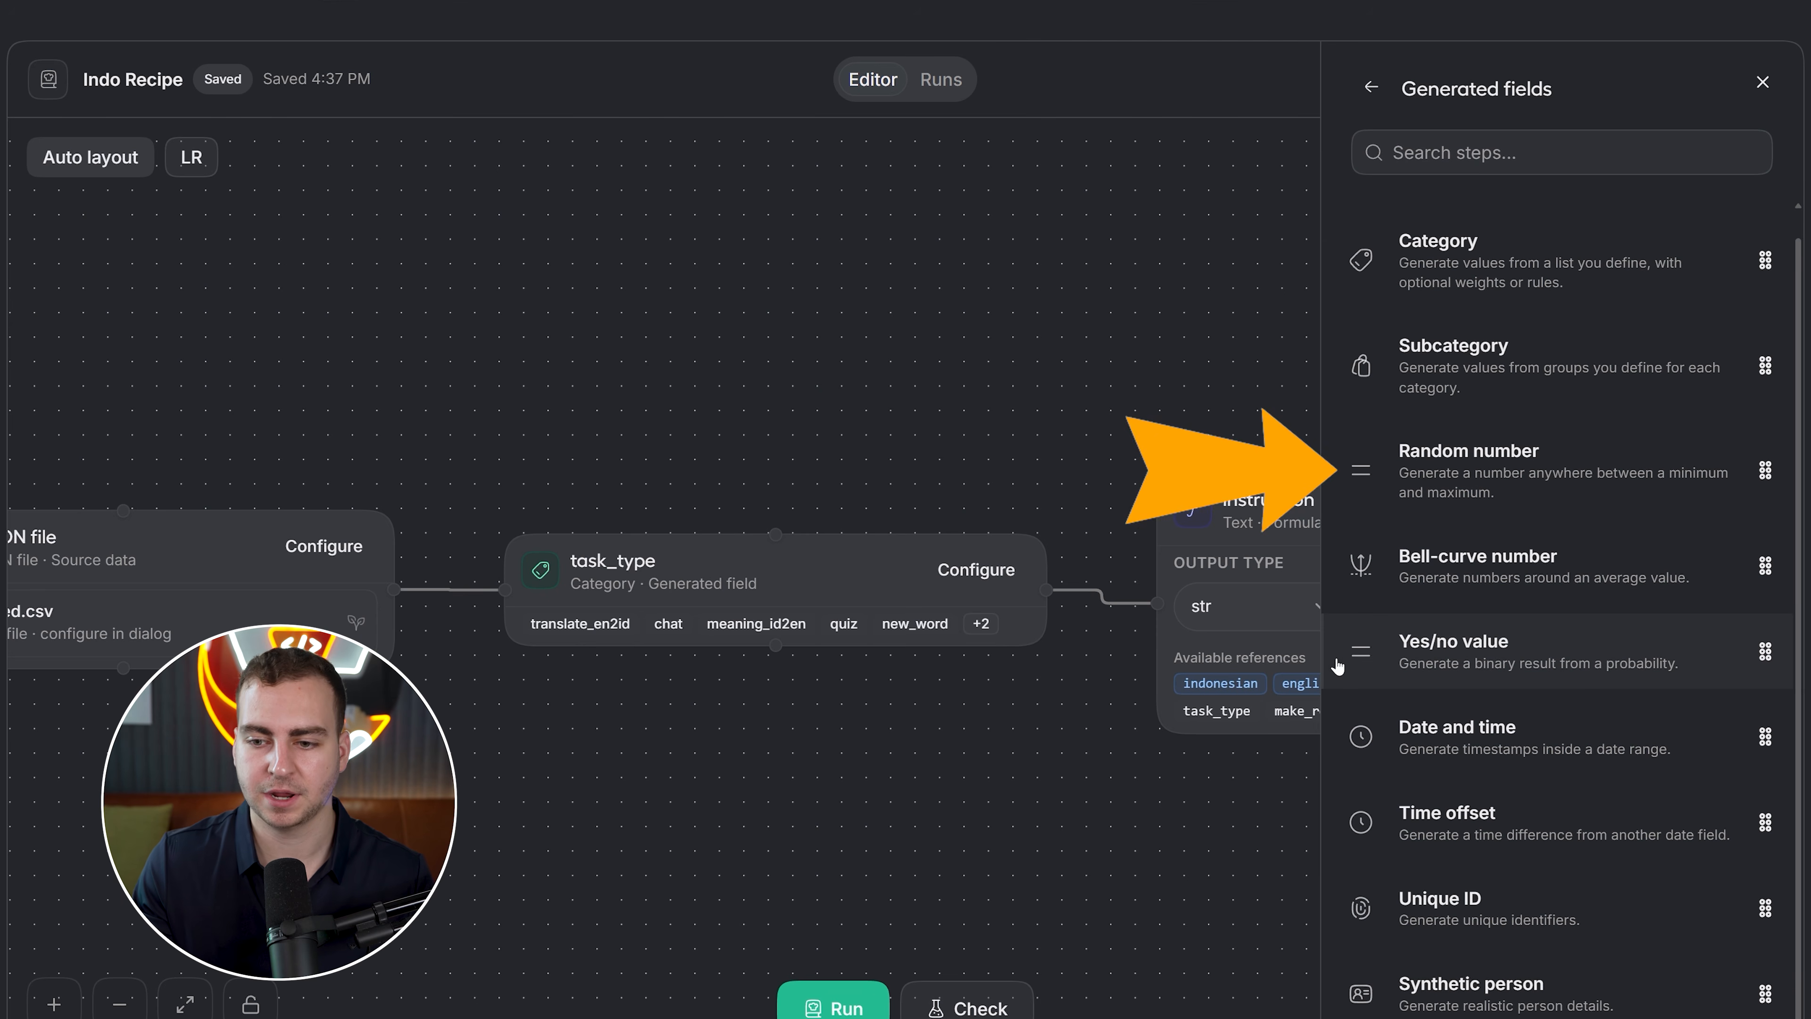
click(1193, 834)
Reopen the task_type block's configuration and read its list of values and advanced list settings
click(1002, 582)
scroll(1002, 582, down, 2)
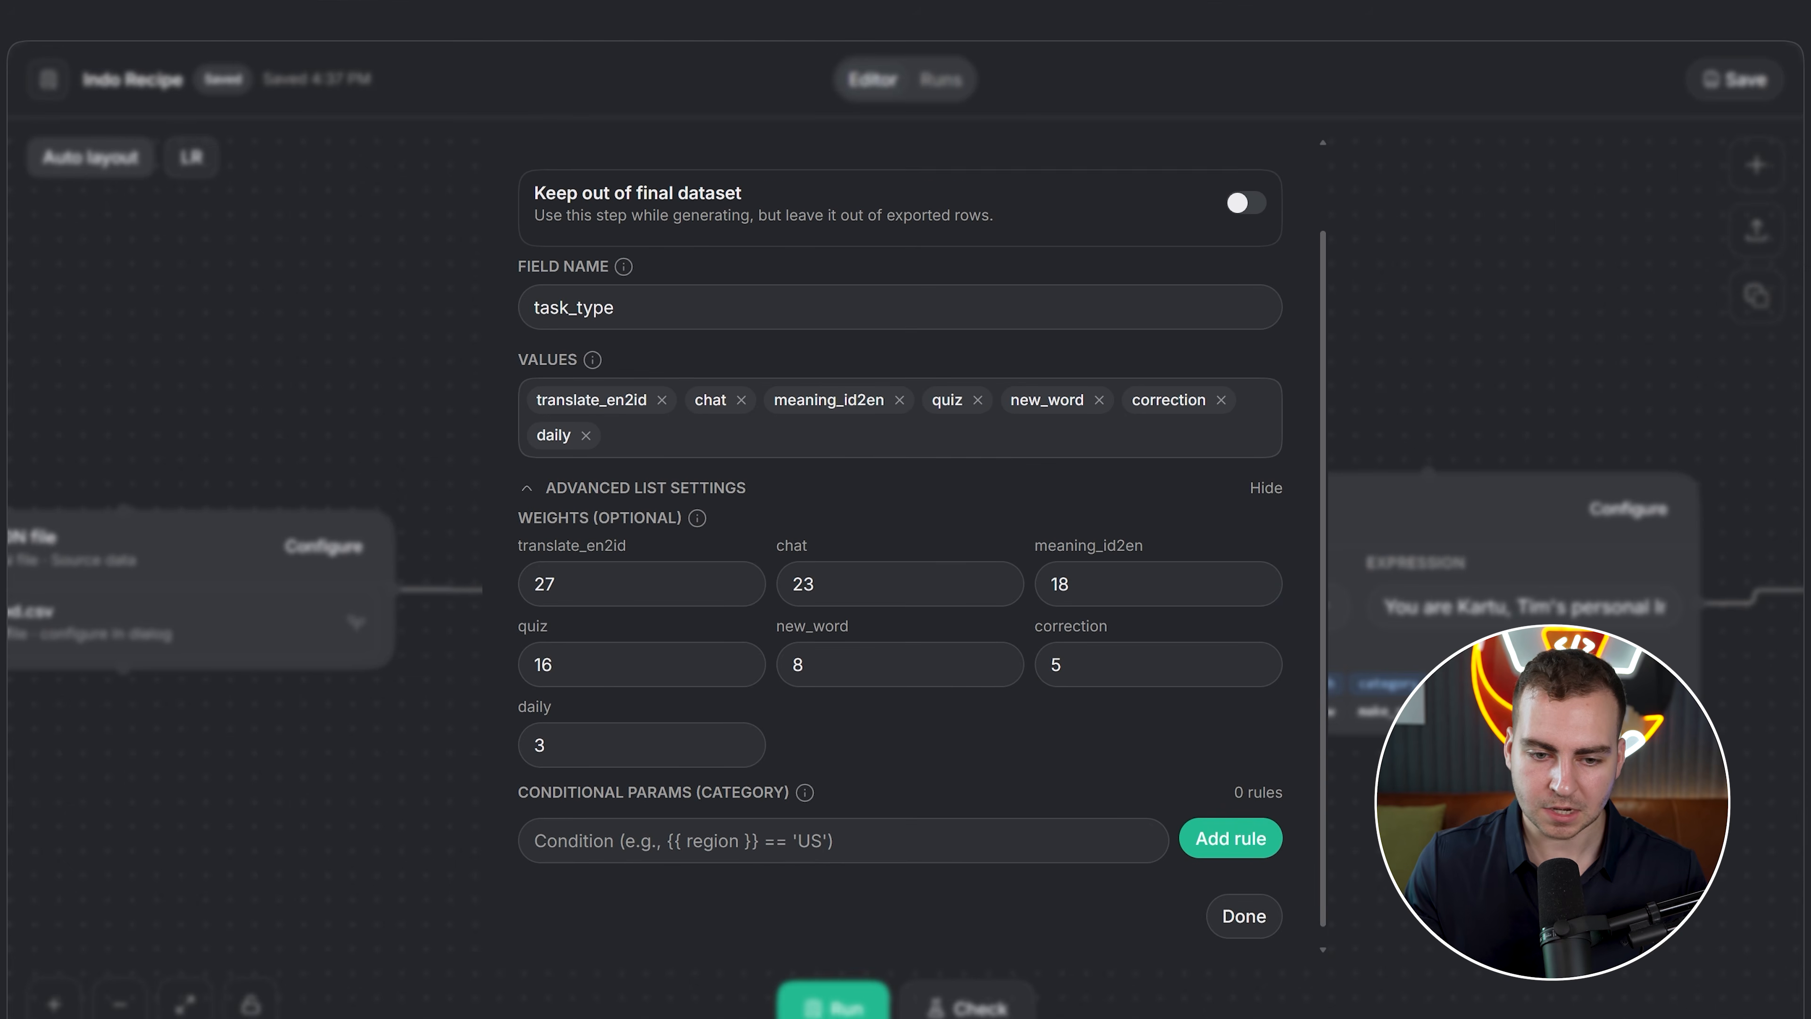
scroll(713, 442, up, 2)
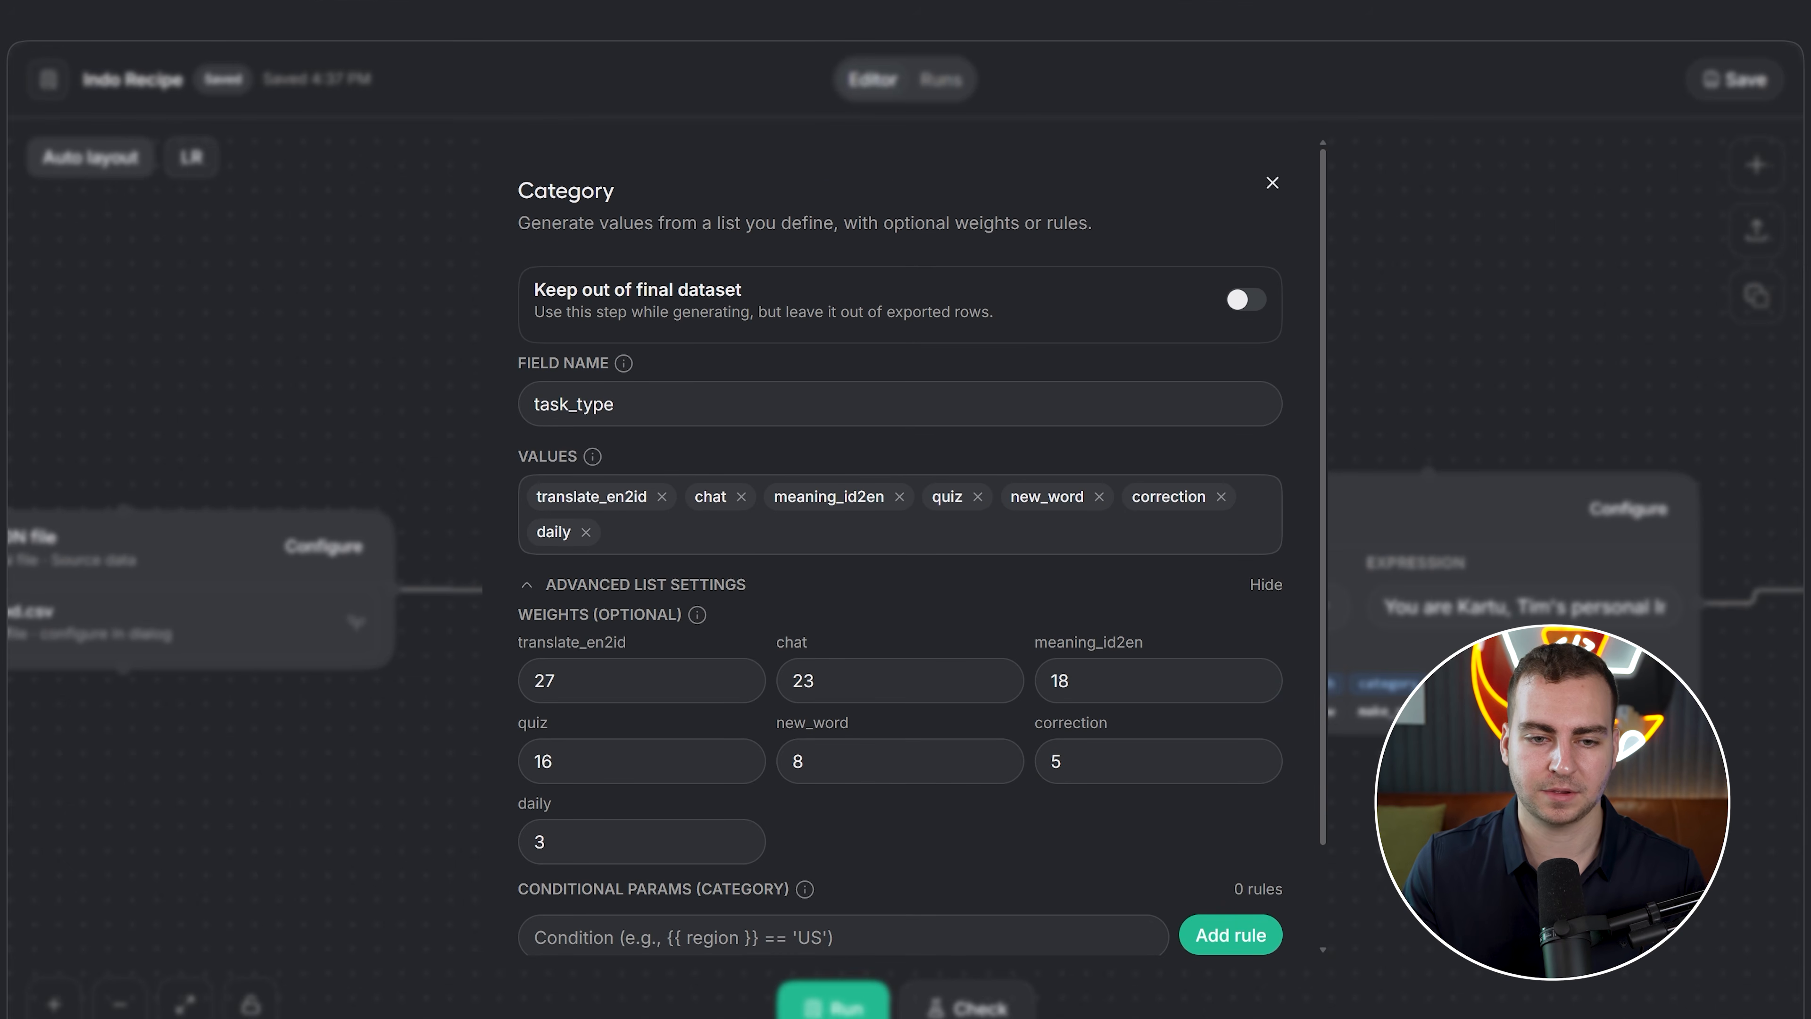
scroll(1015, 448, down, 2)
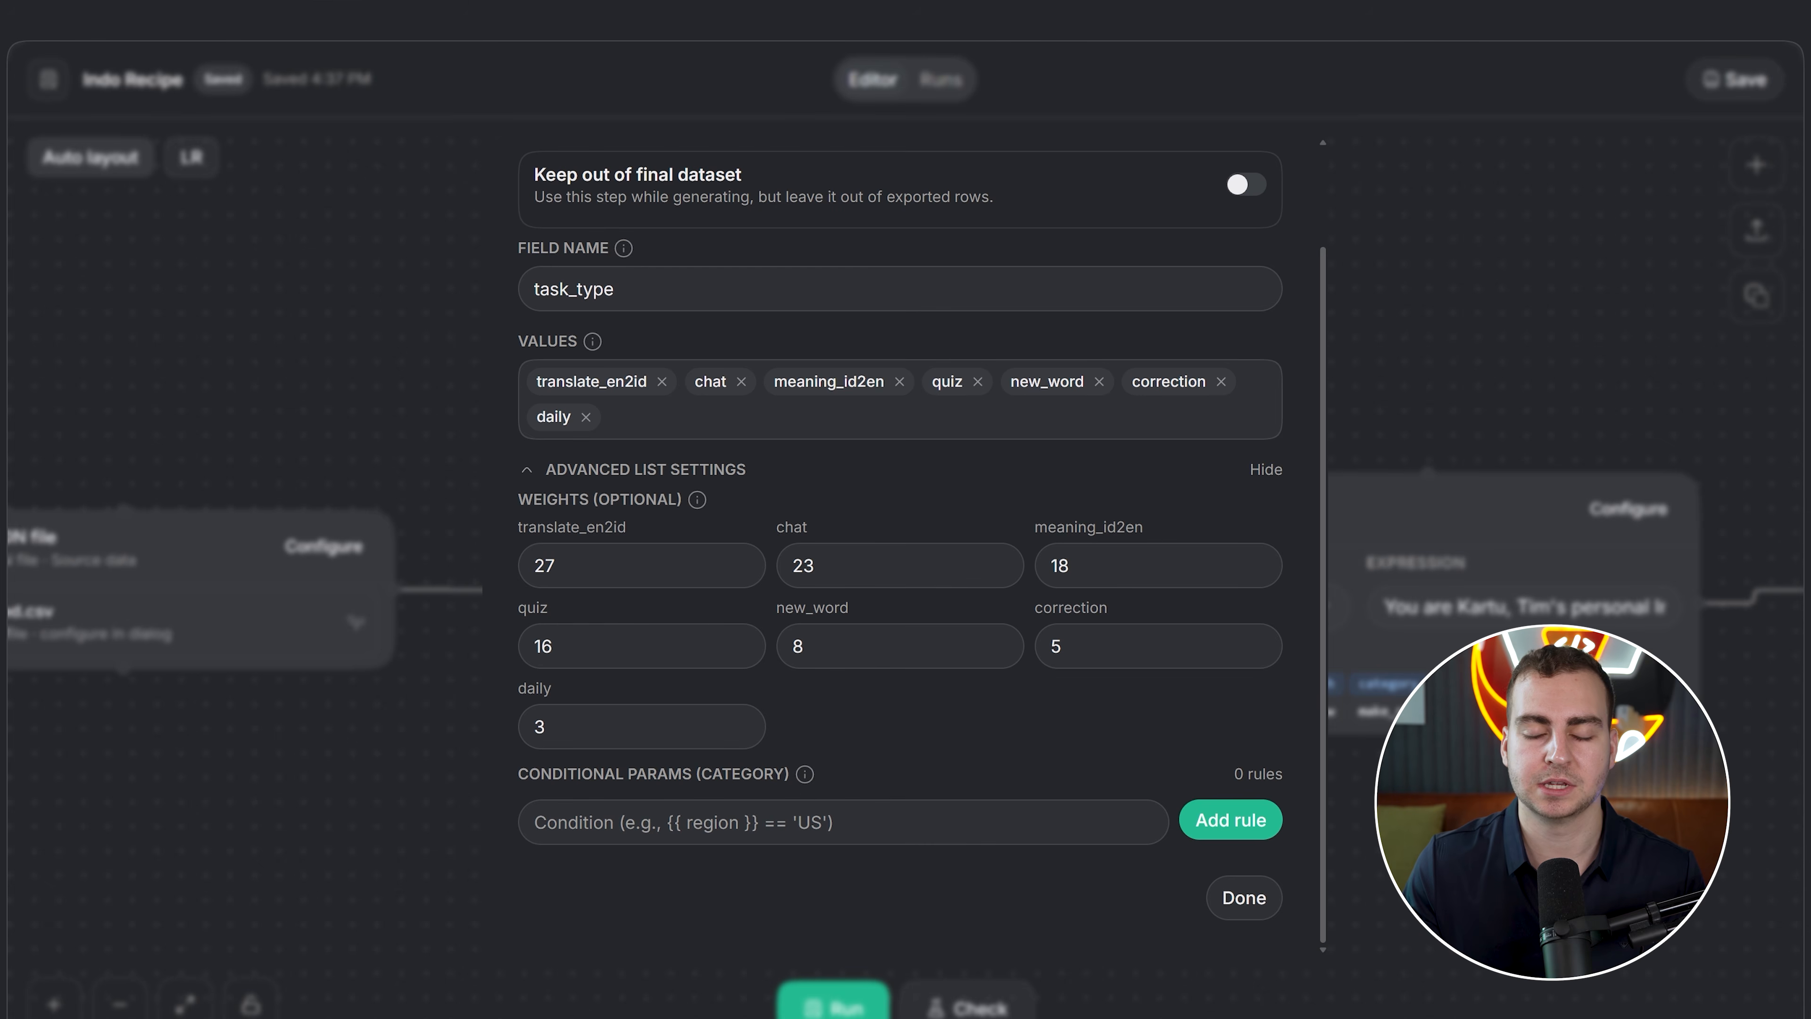
Examine how the weights are distributed over the task_type values, especially translate_en2id and chat, and close the configuration
click(713, 568)
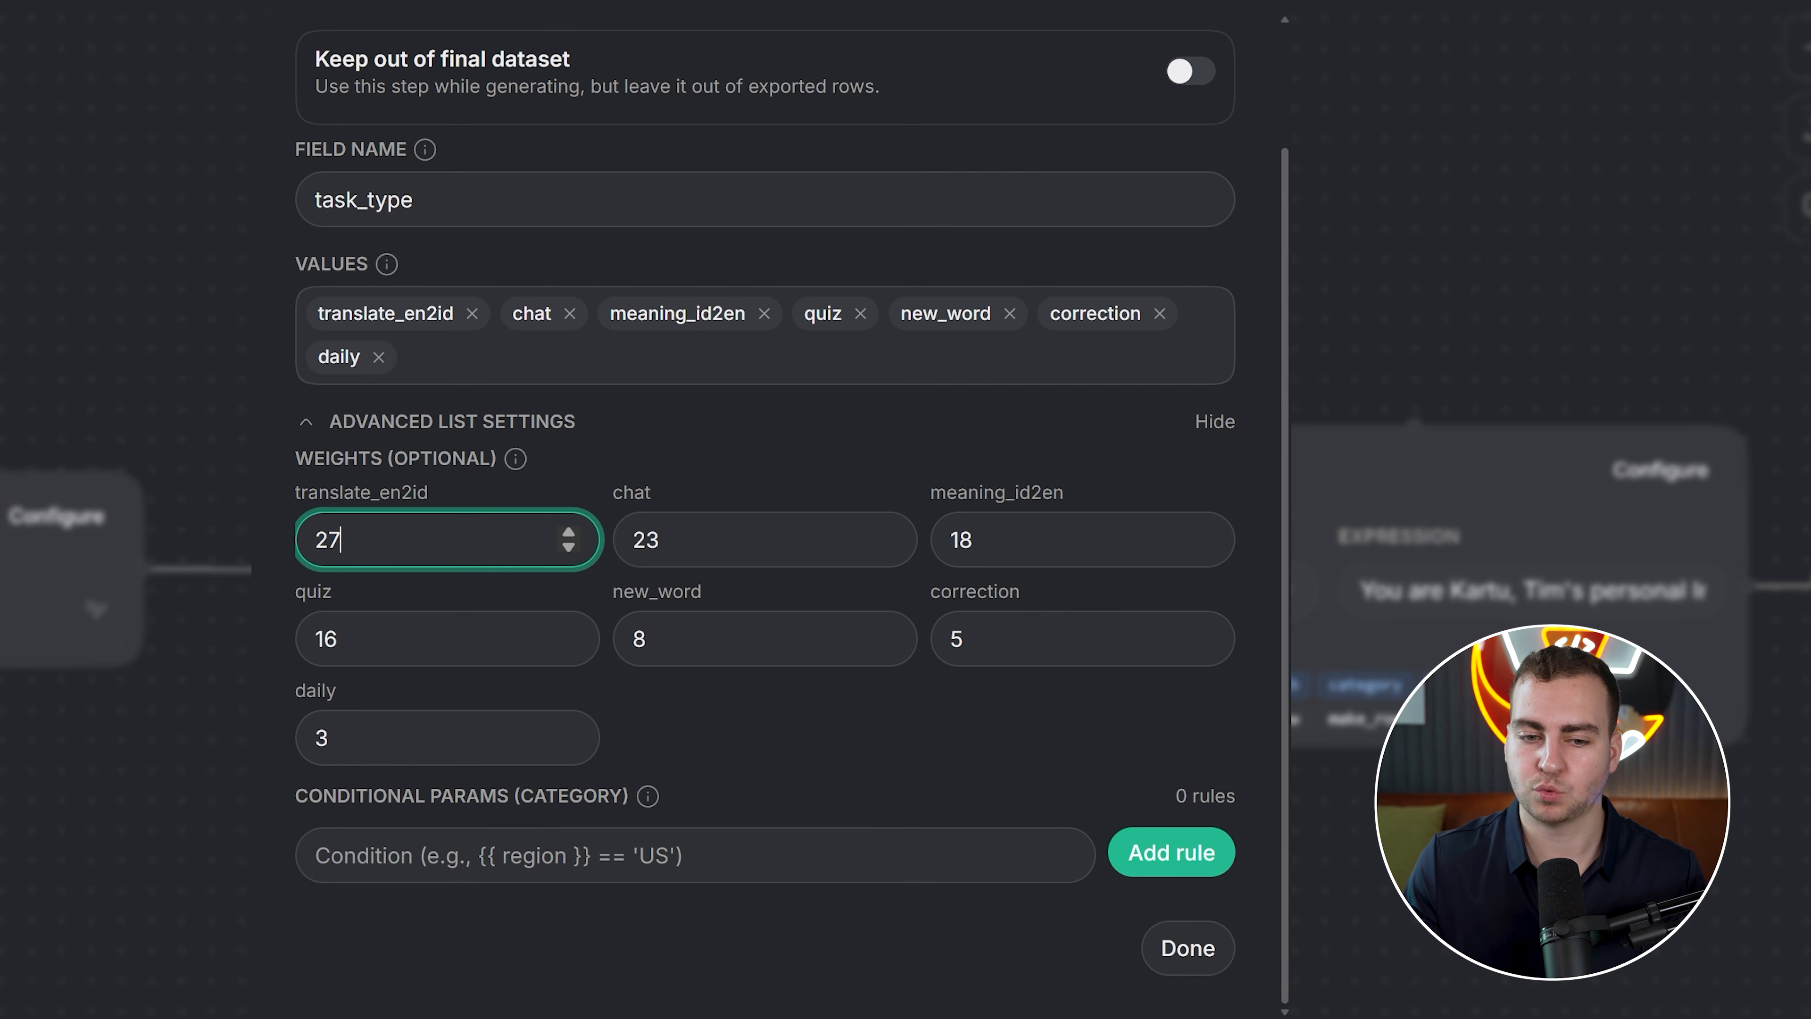
scroll(713, 568, up, 2)
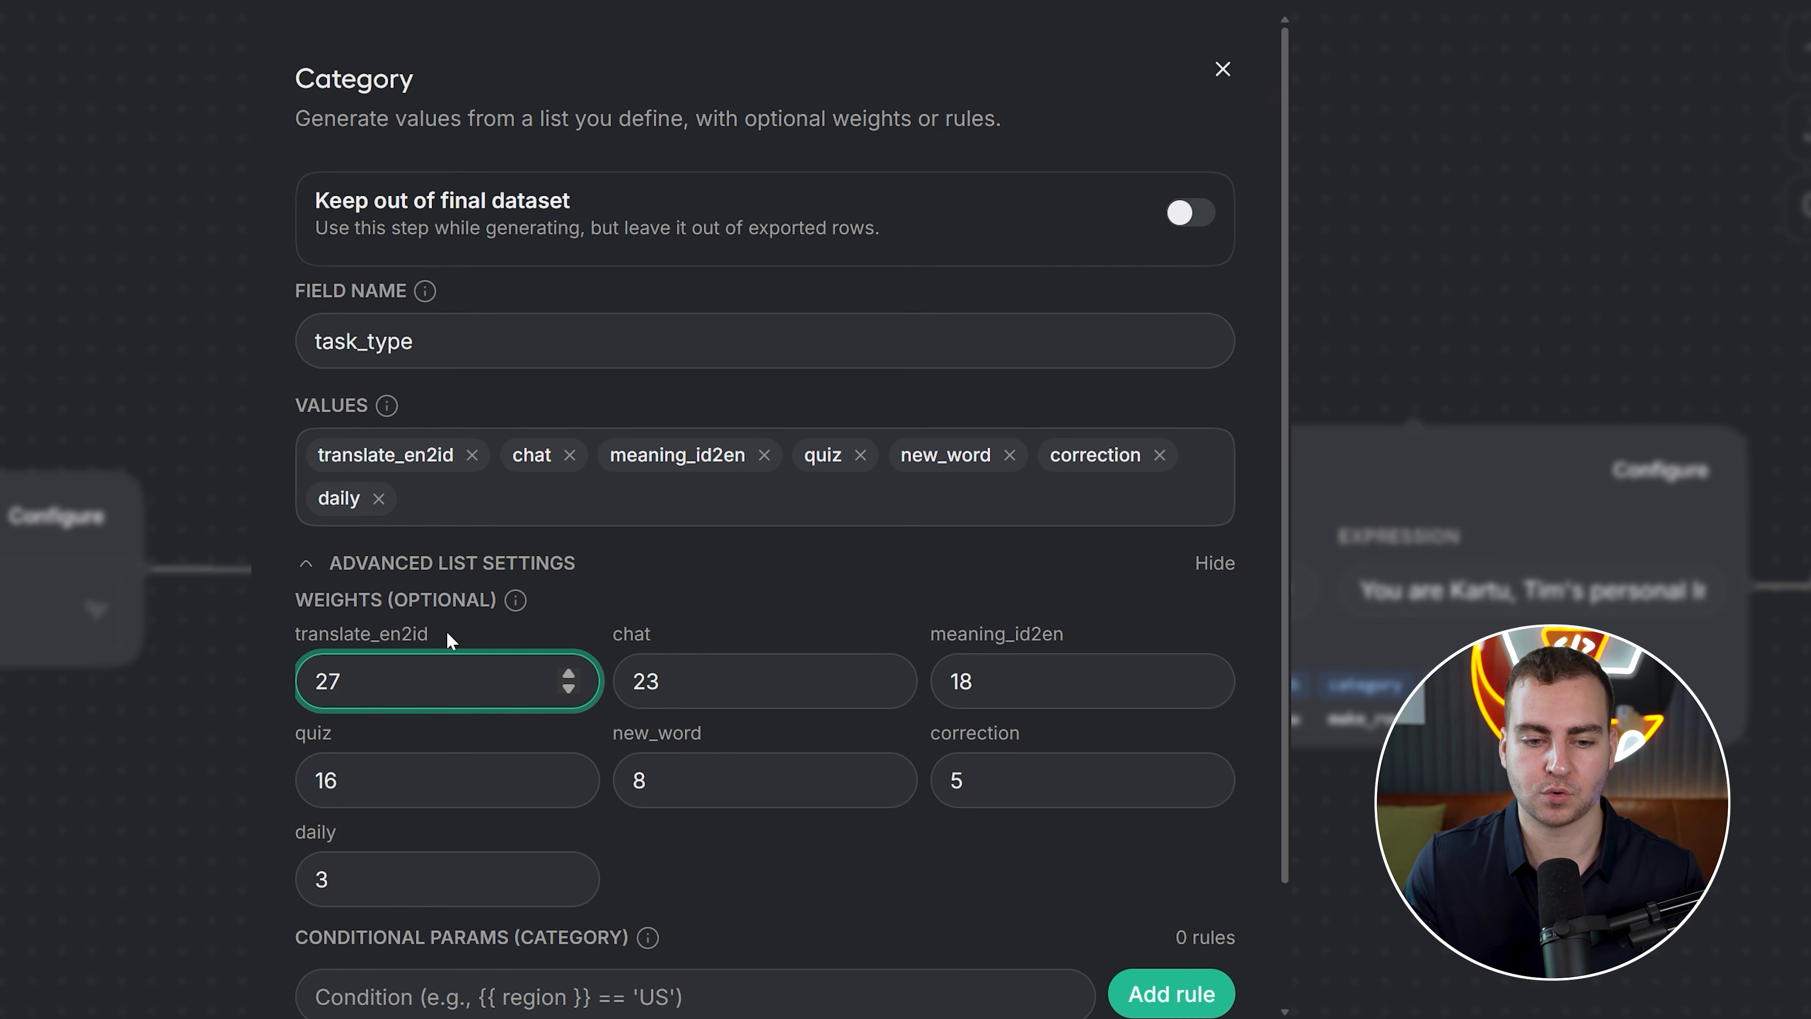
key(ctrl+a)
double_click(756, 674)
scroll(748, 567, down, 2)
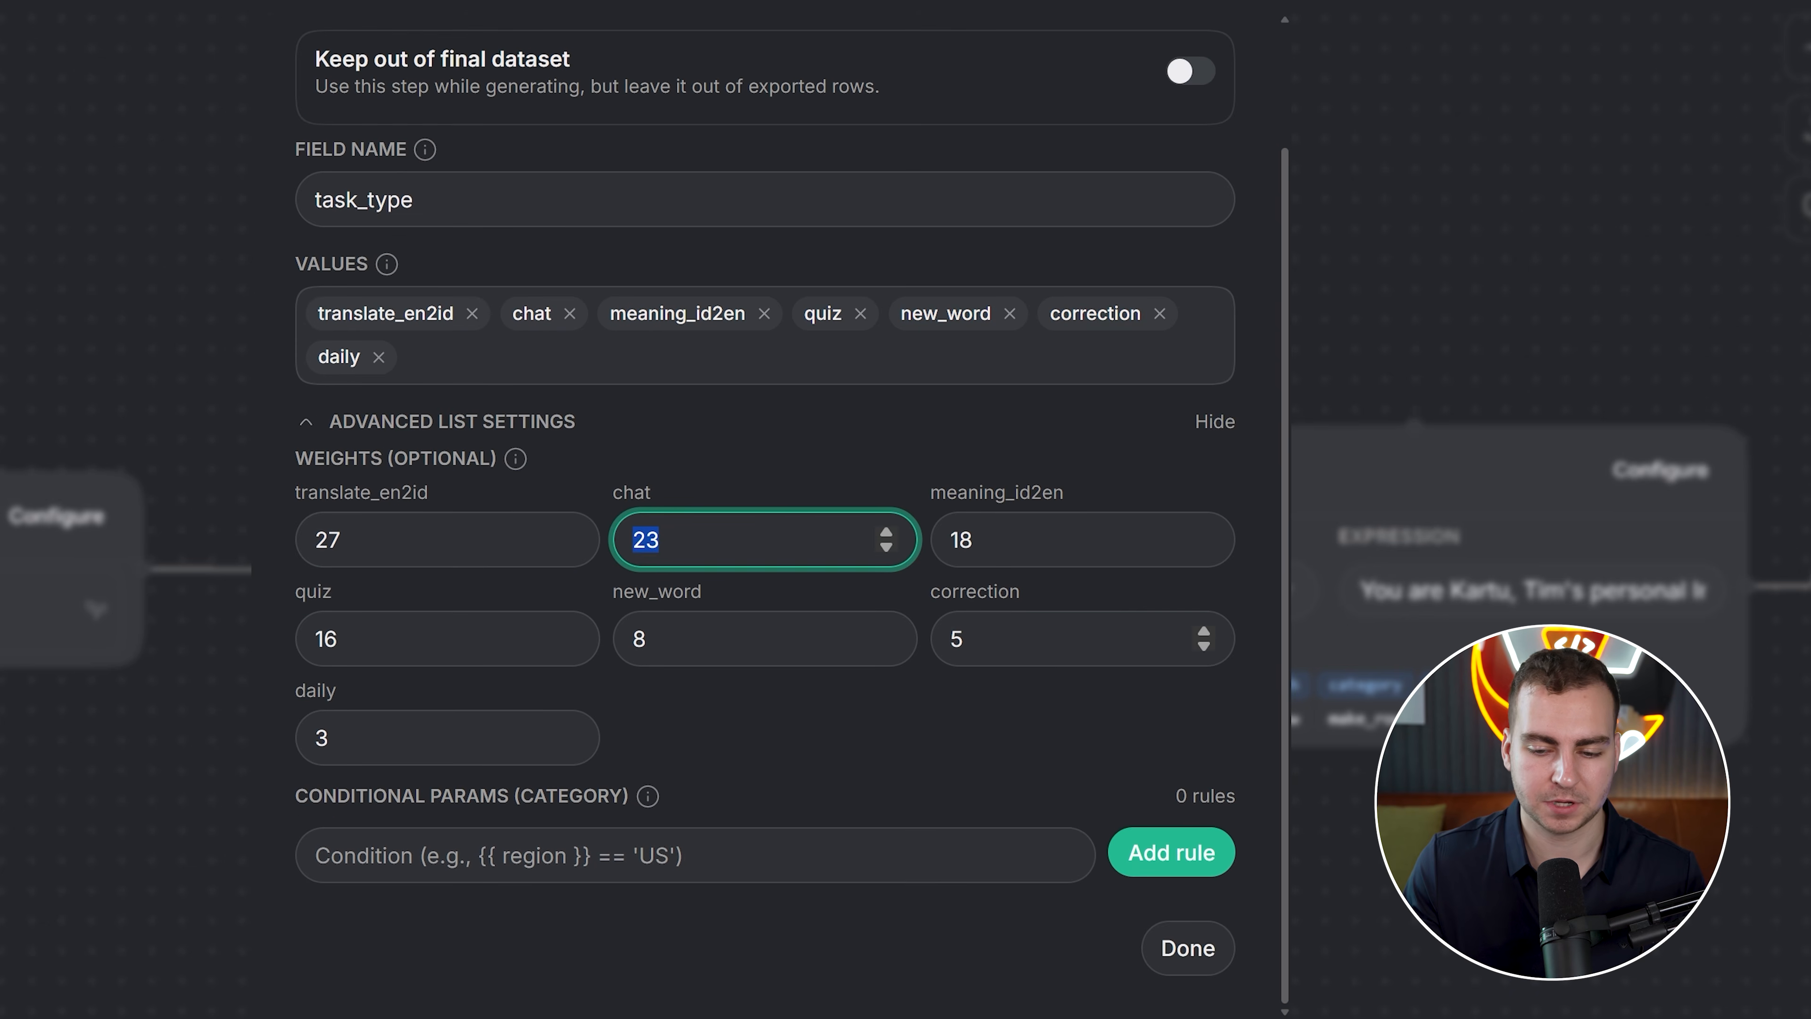
click(939, 647)
click(852, 709)
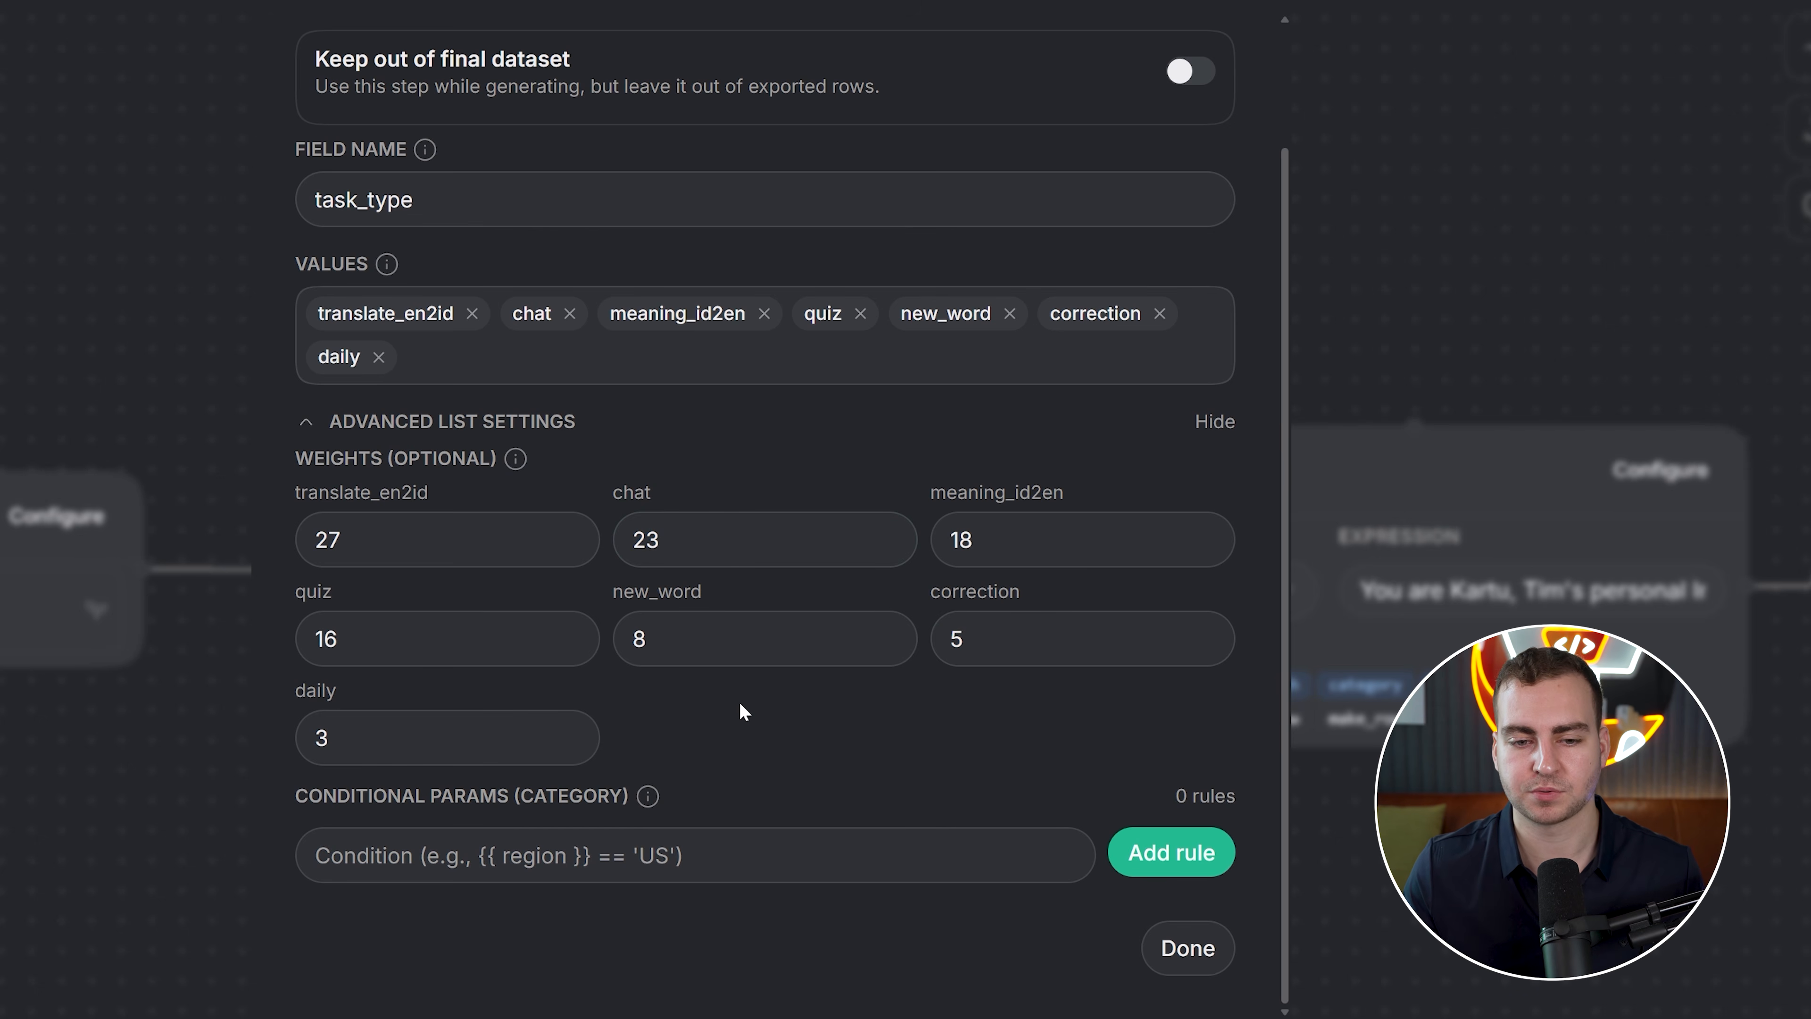
scroll(814, 587, up, 2)
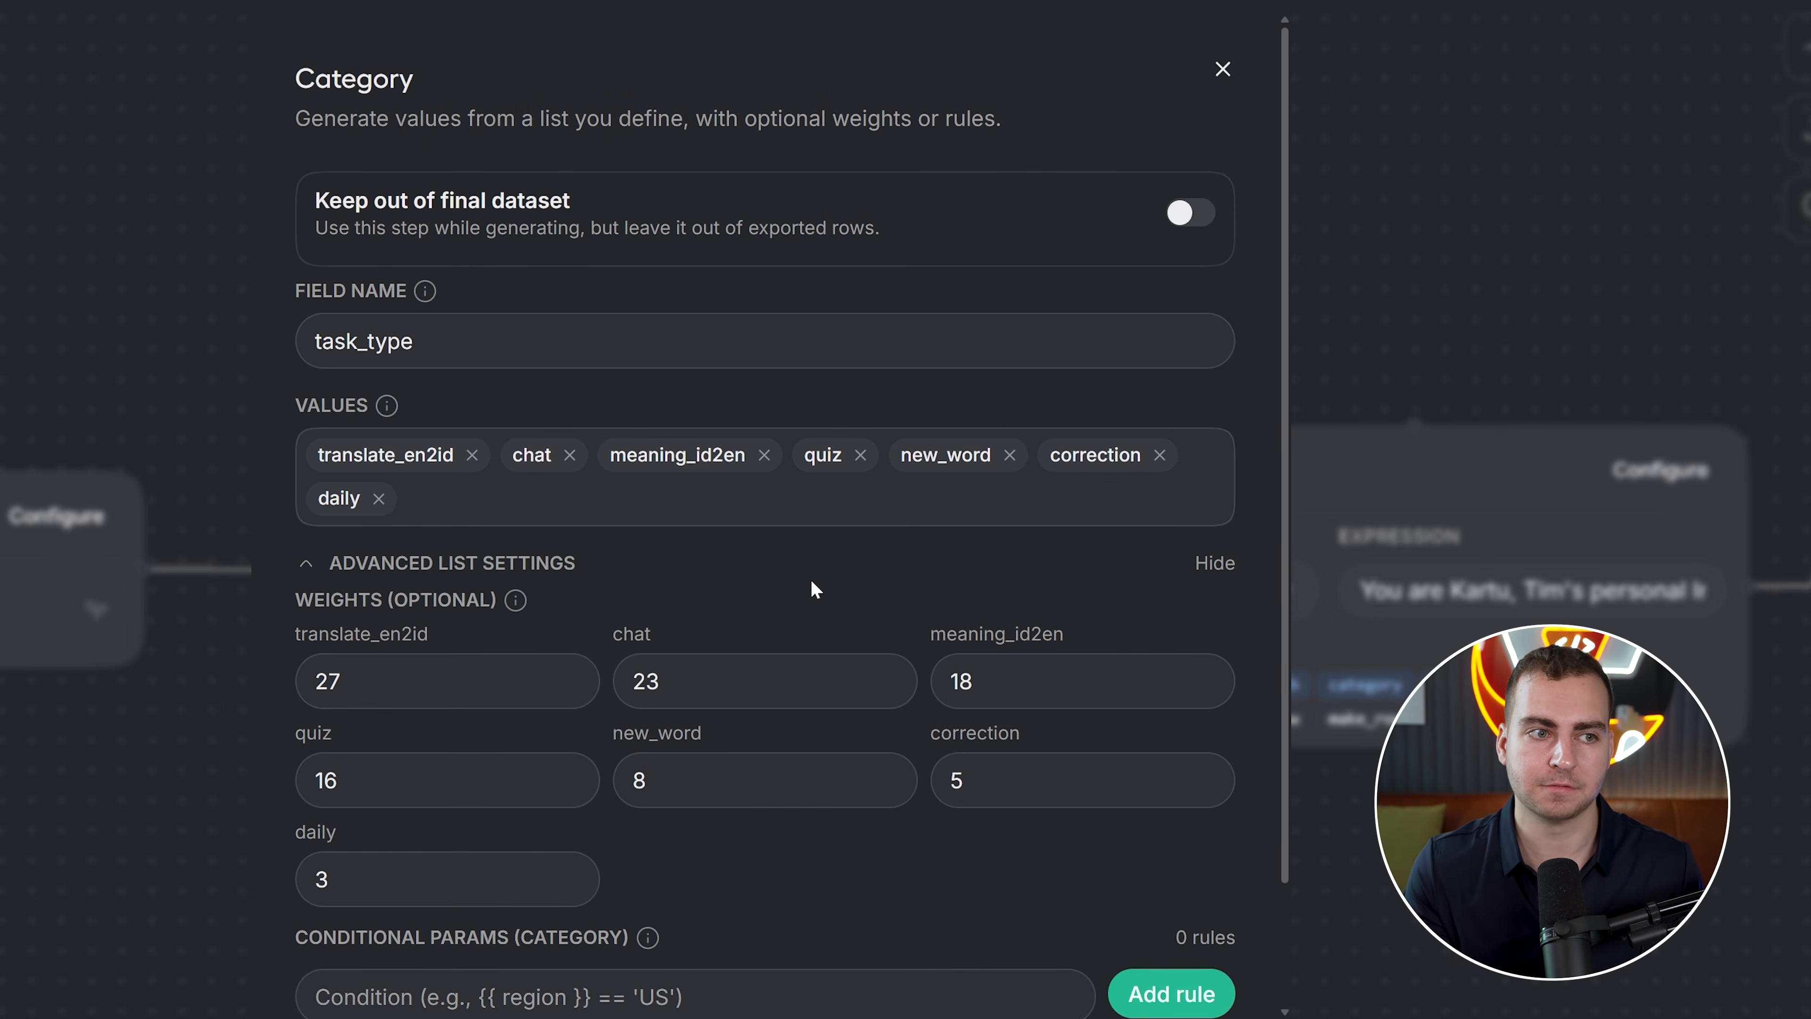
scroll(642, 592, down, 2)
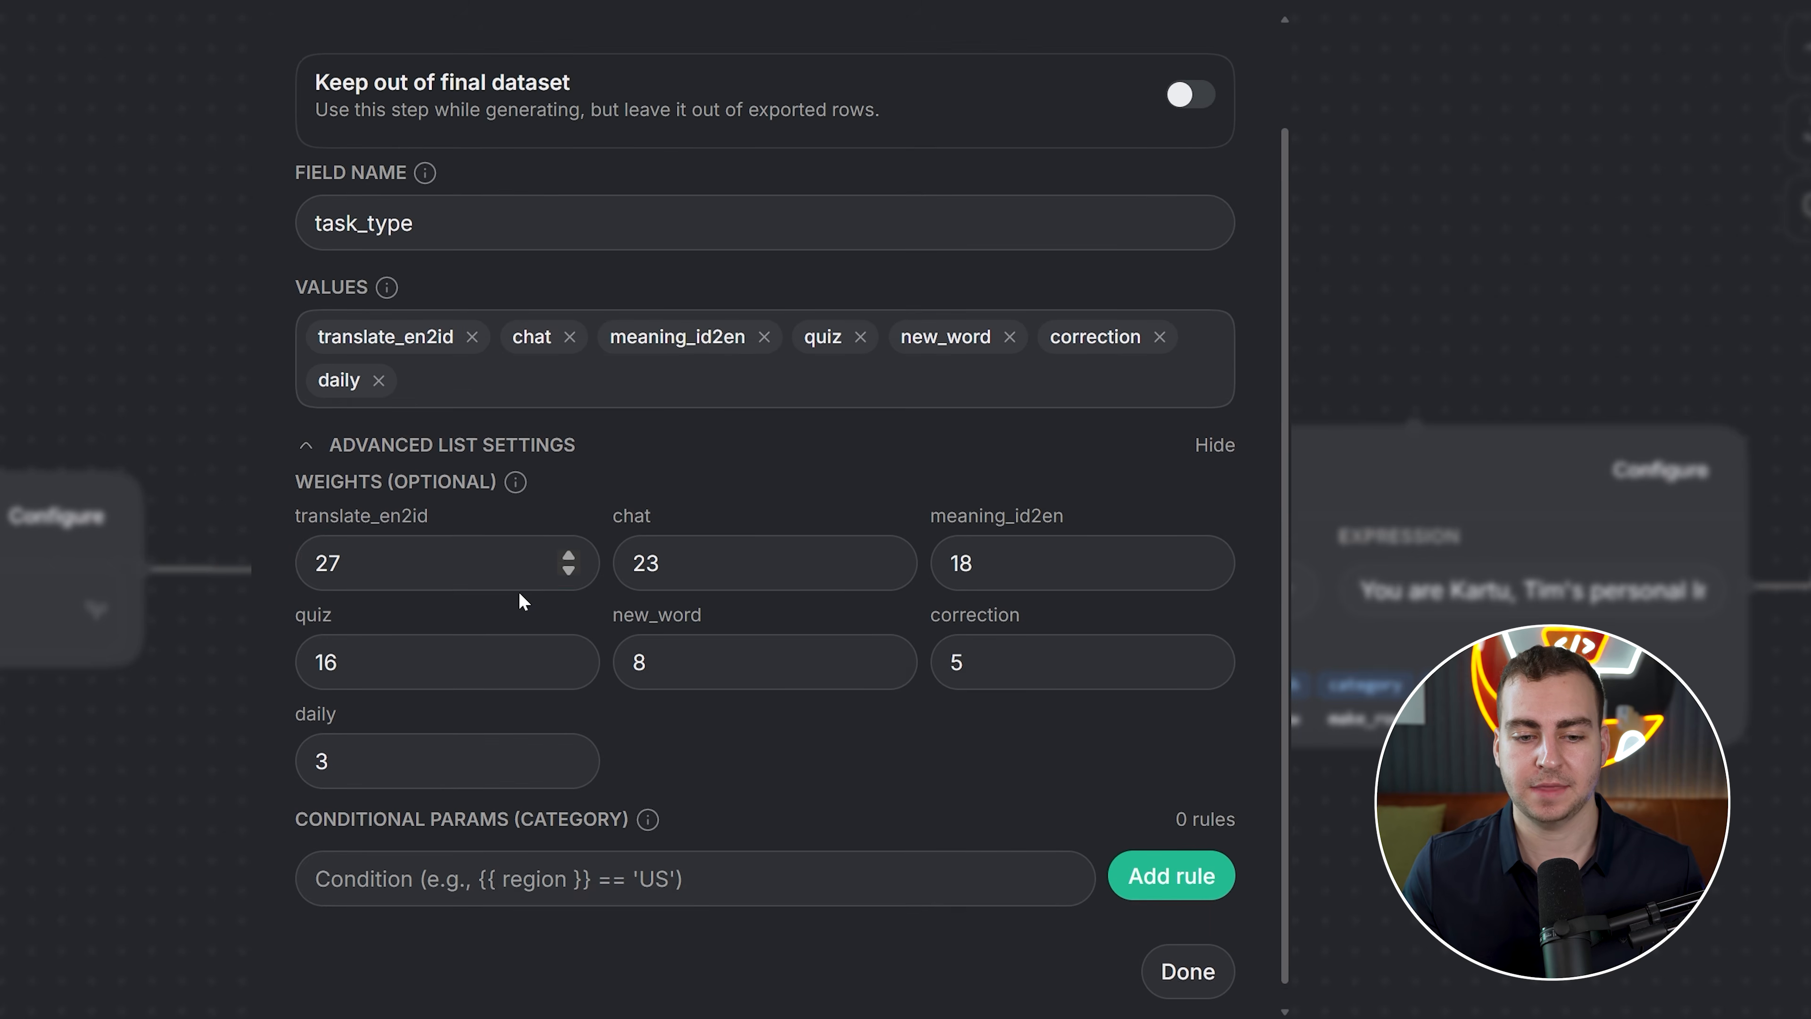
click(520, 545)
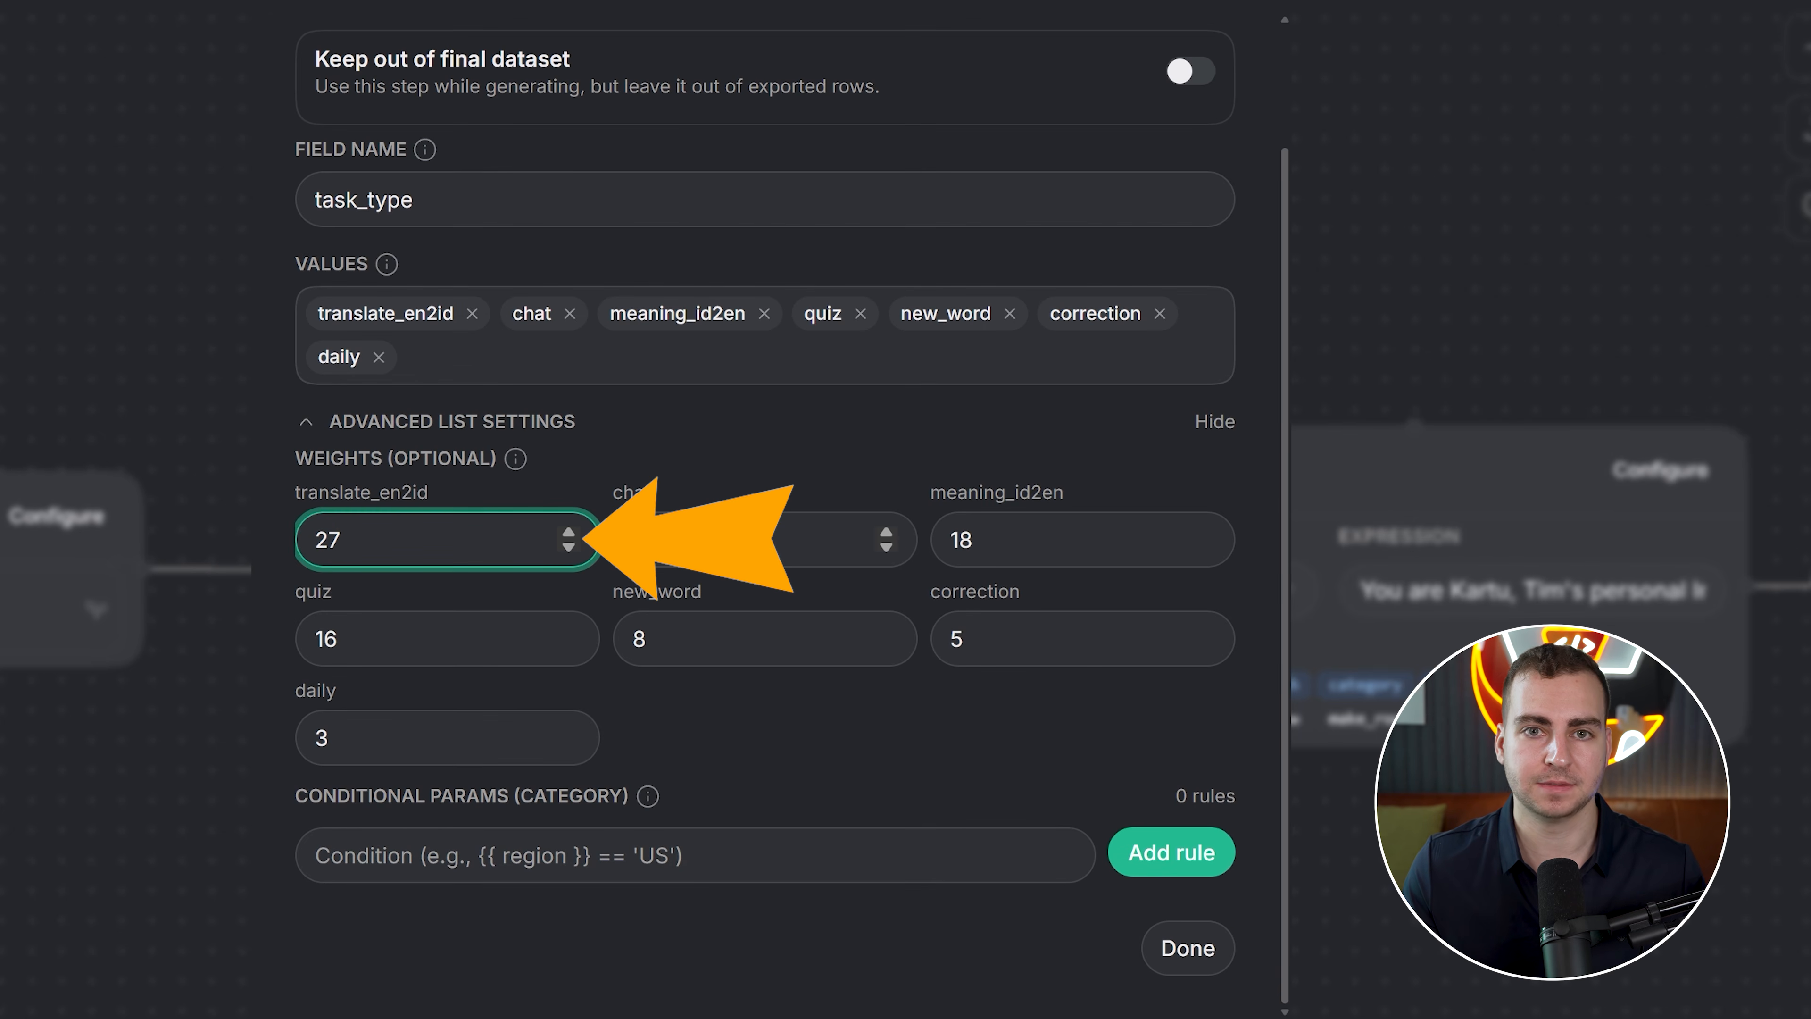
key(Tab)
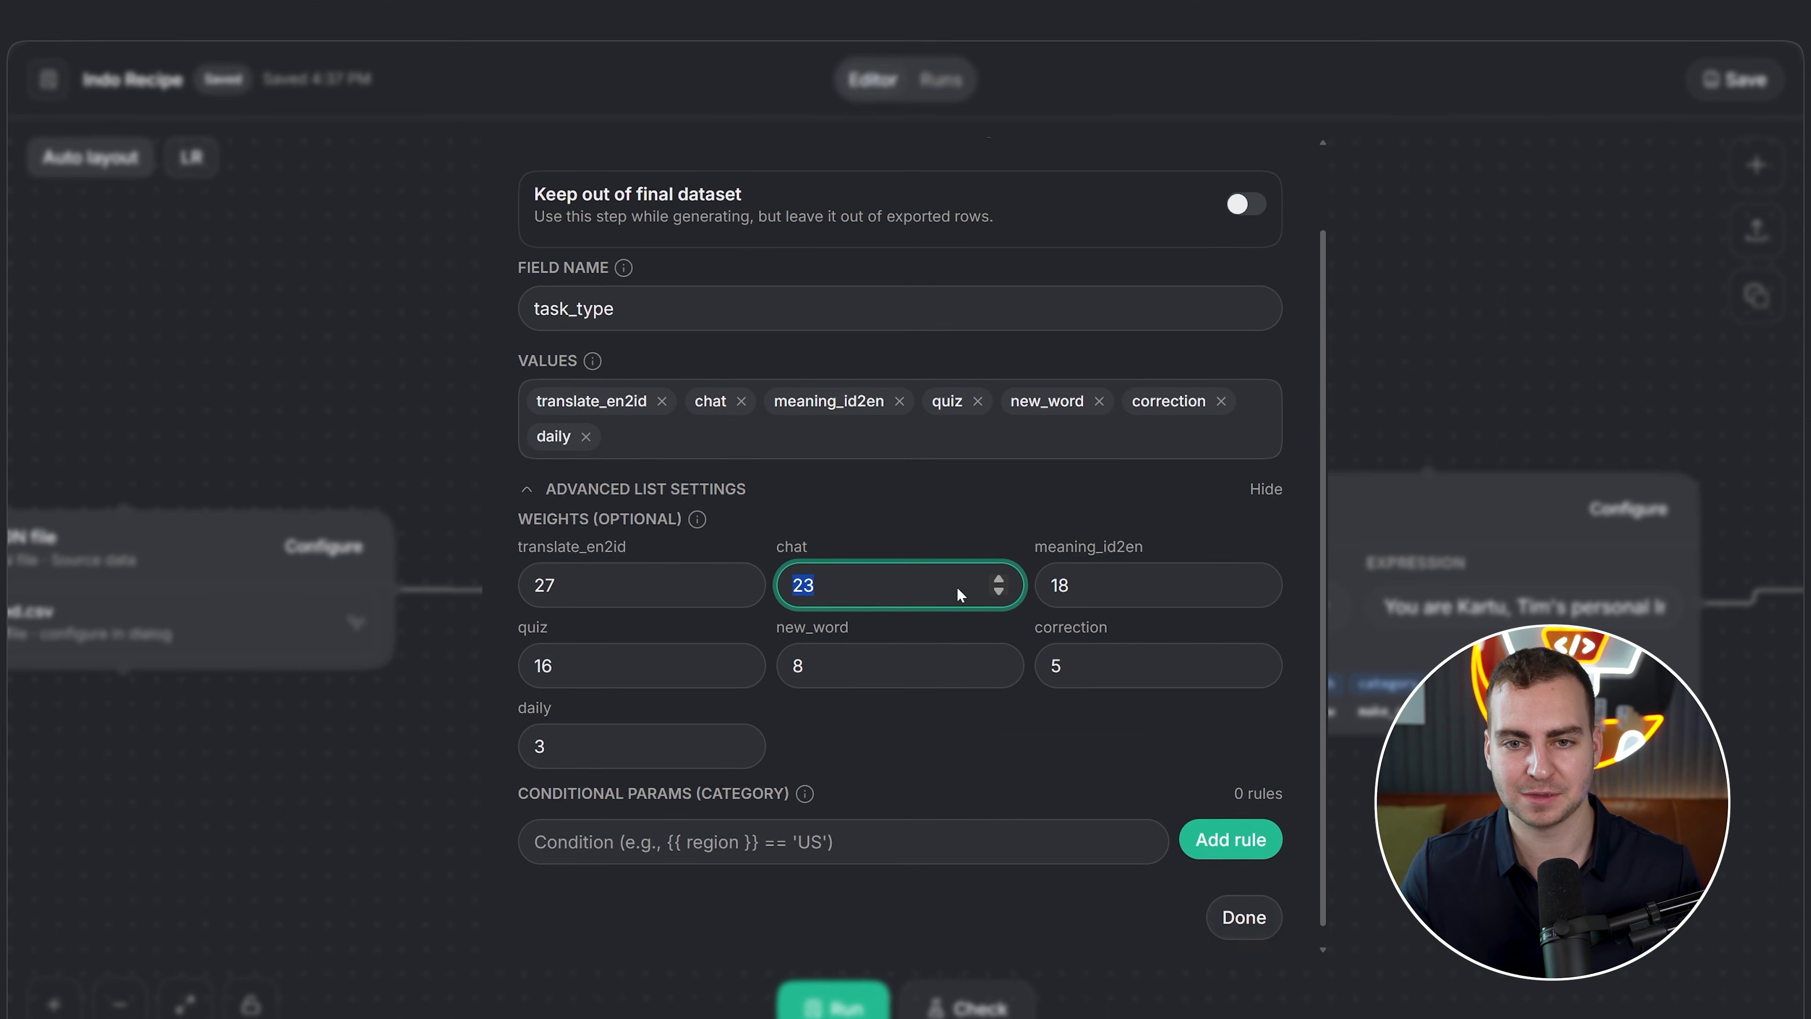
scroll(939, 472, up, 2)
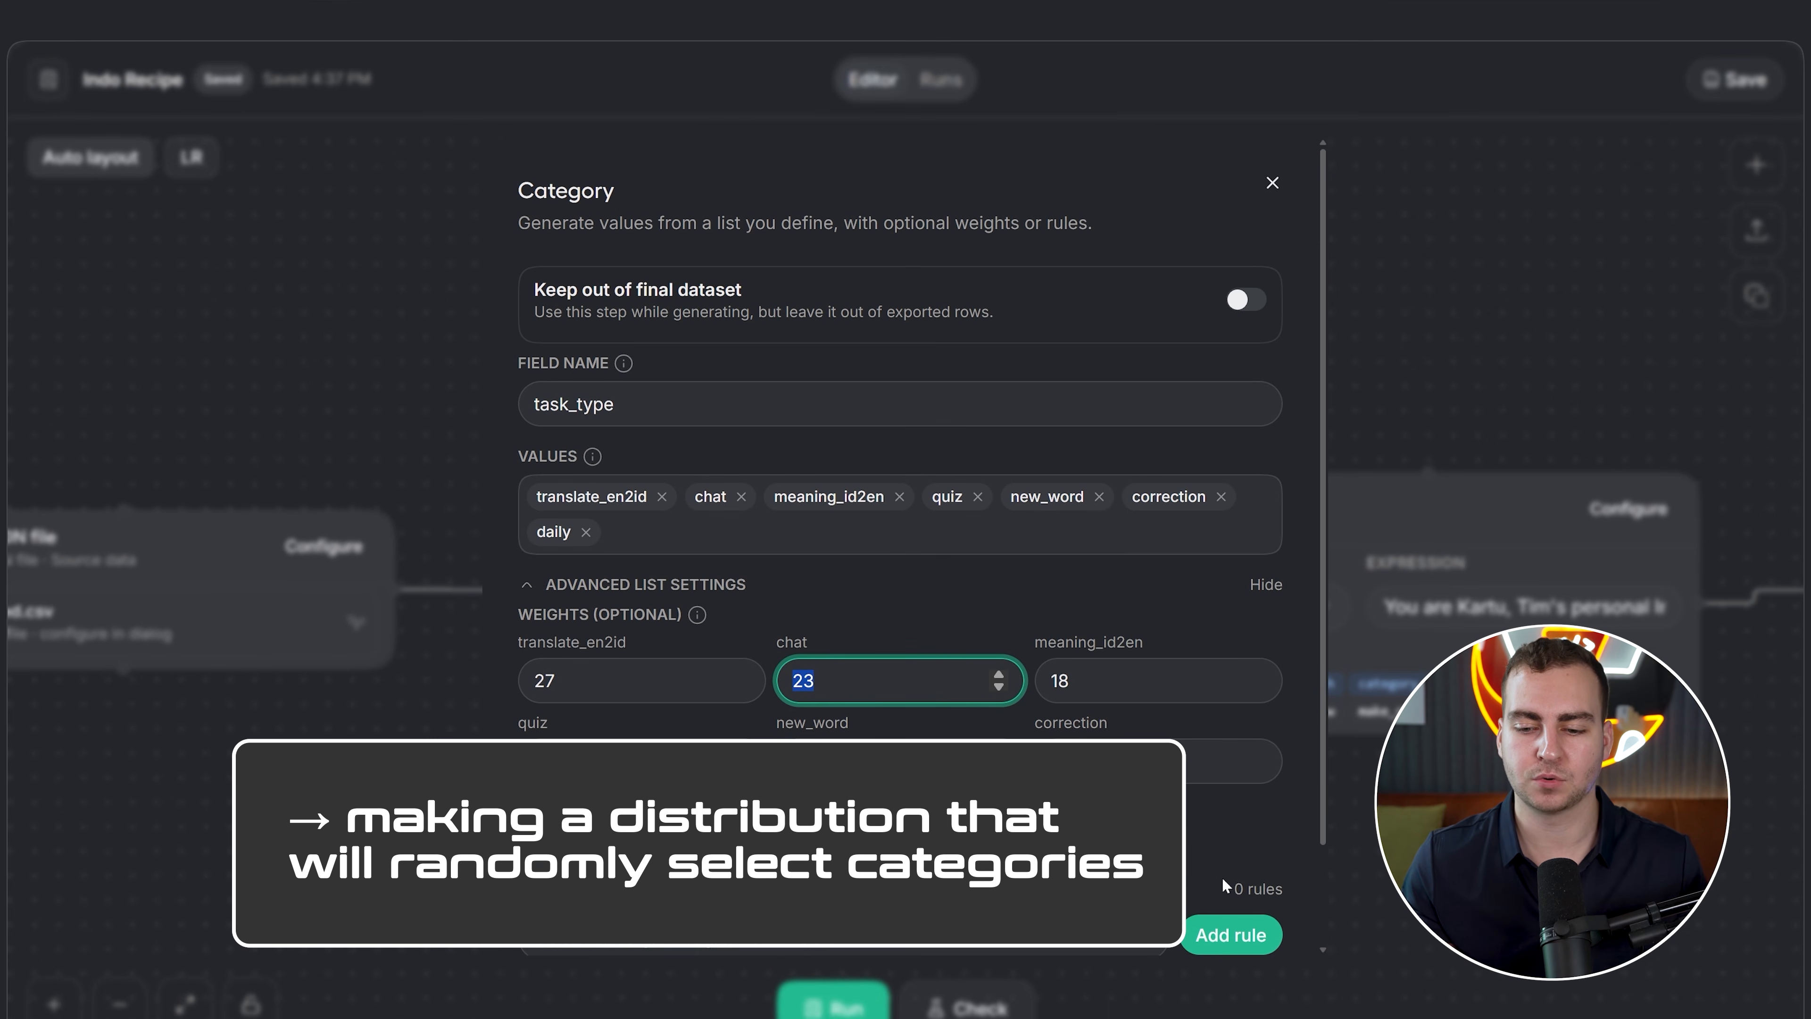
scroll(1254, 795, down, 2)
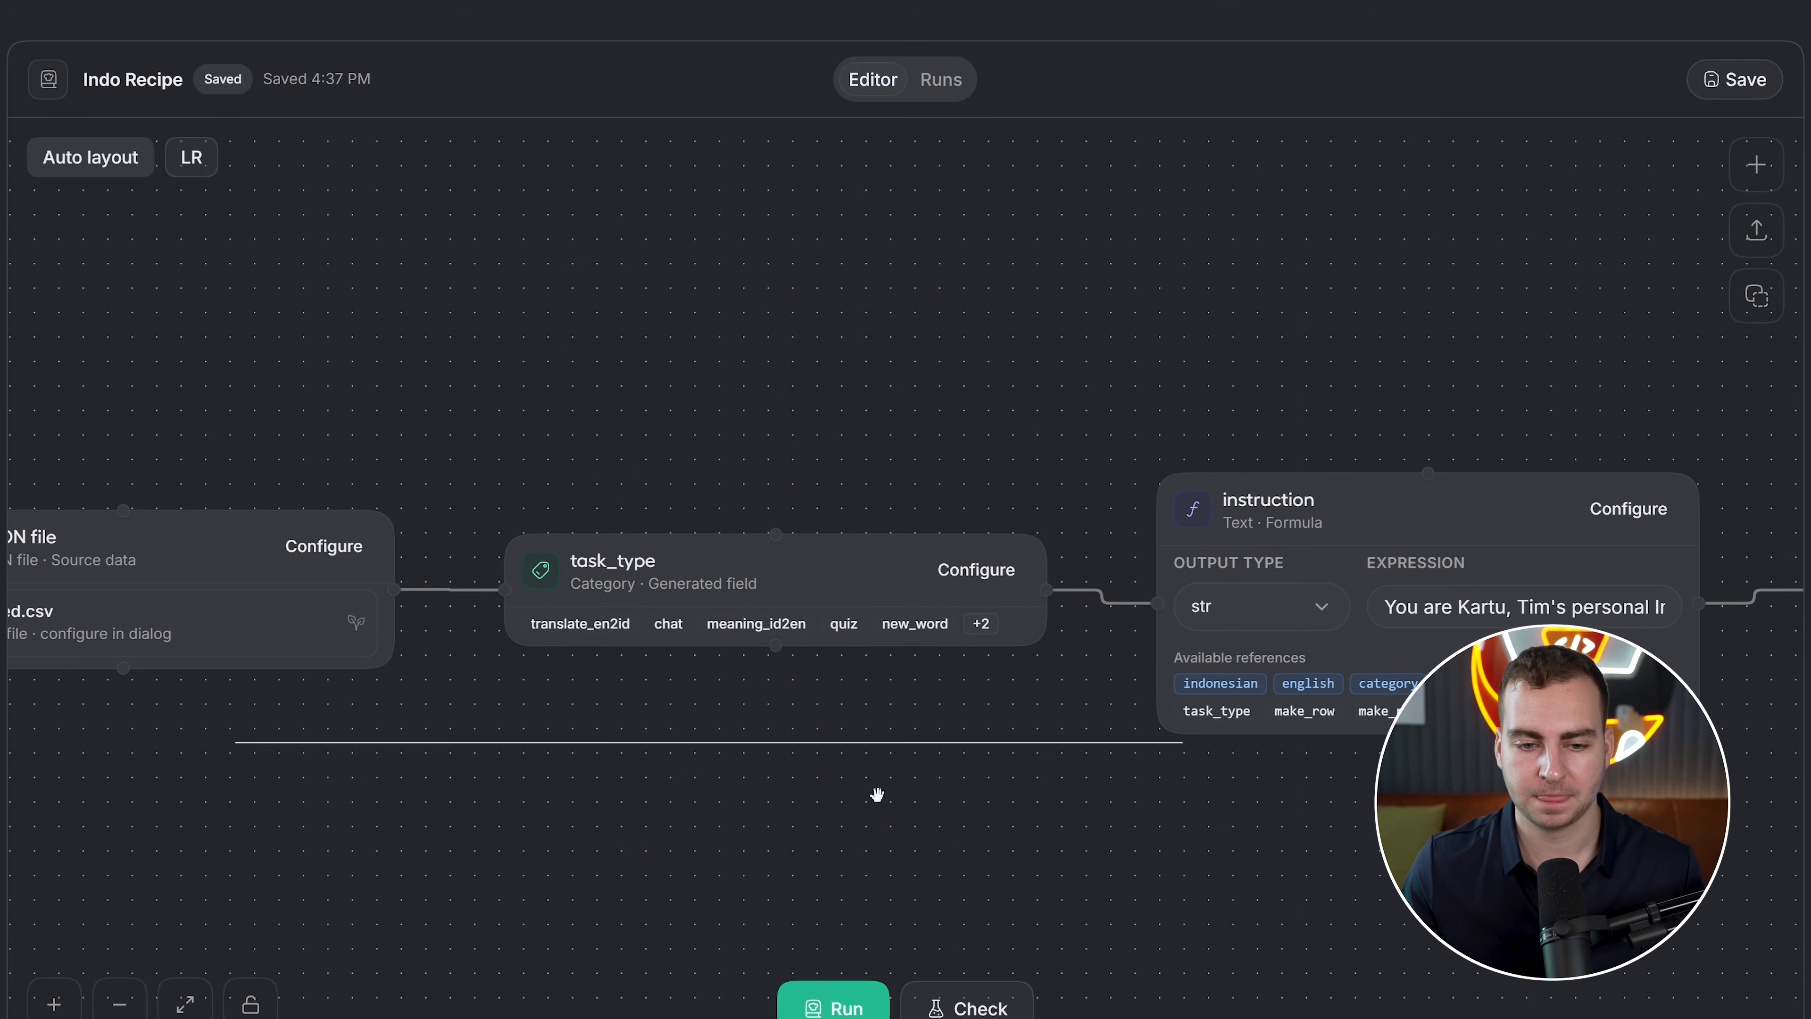
Inspect the expression of the instruction formula block between task_type and make_row
drag(546, 765, 869, 772)
drag(1176, 798, 476, 720)
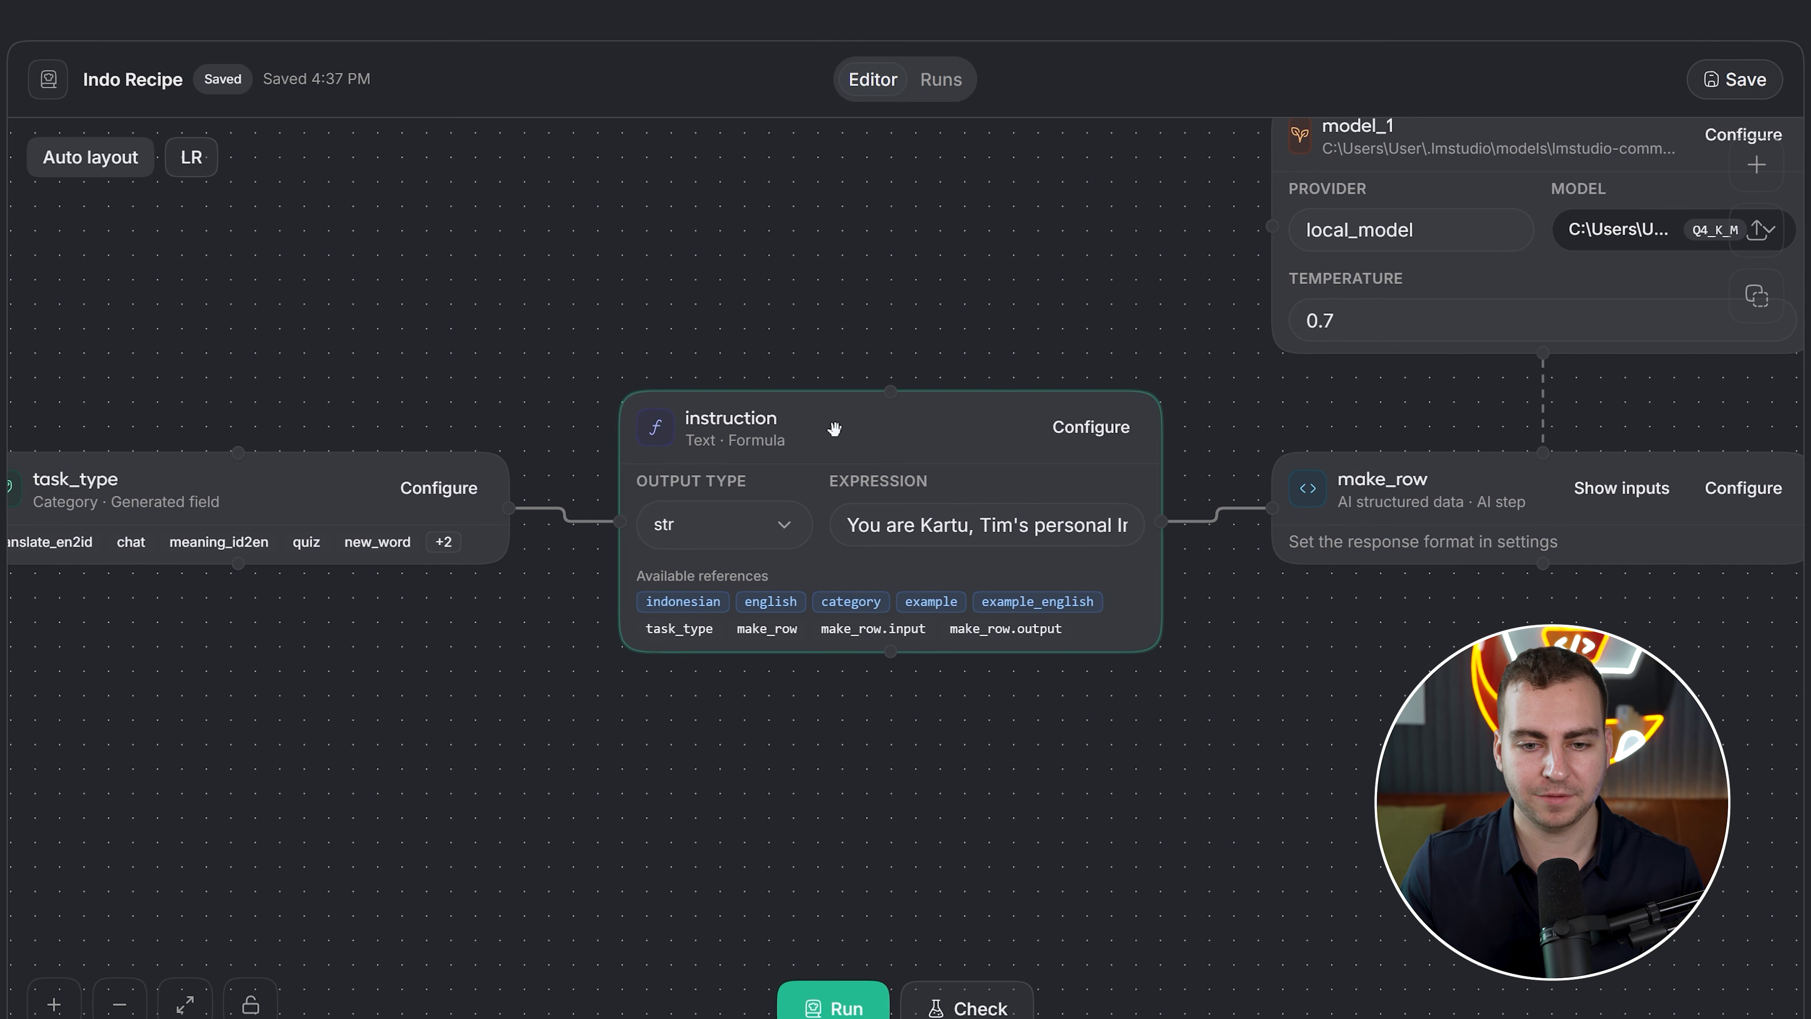
click(968, 525)
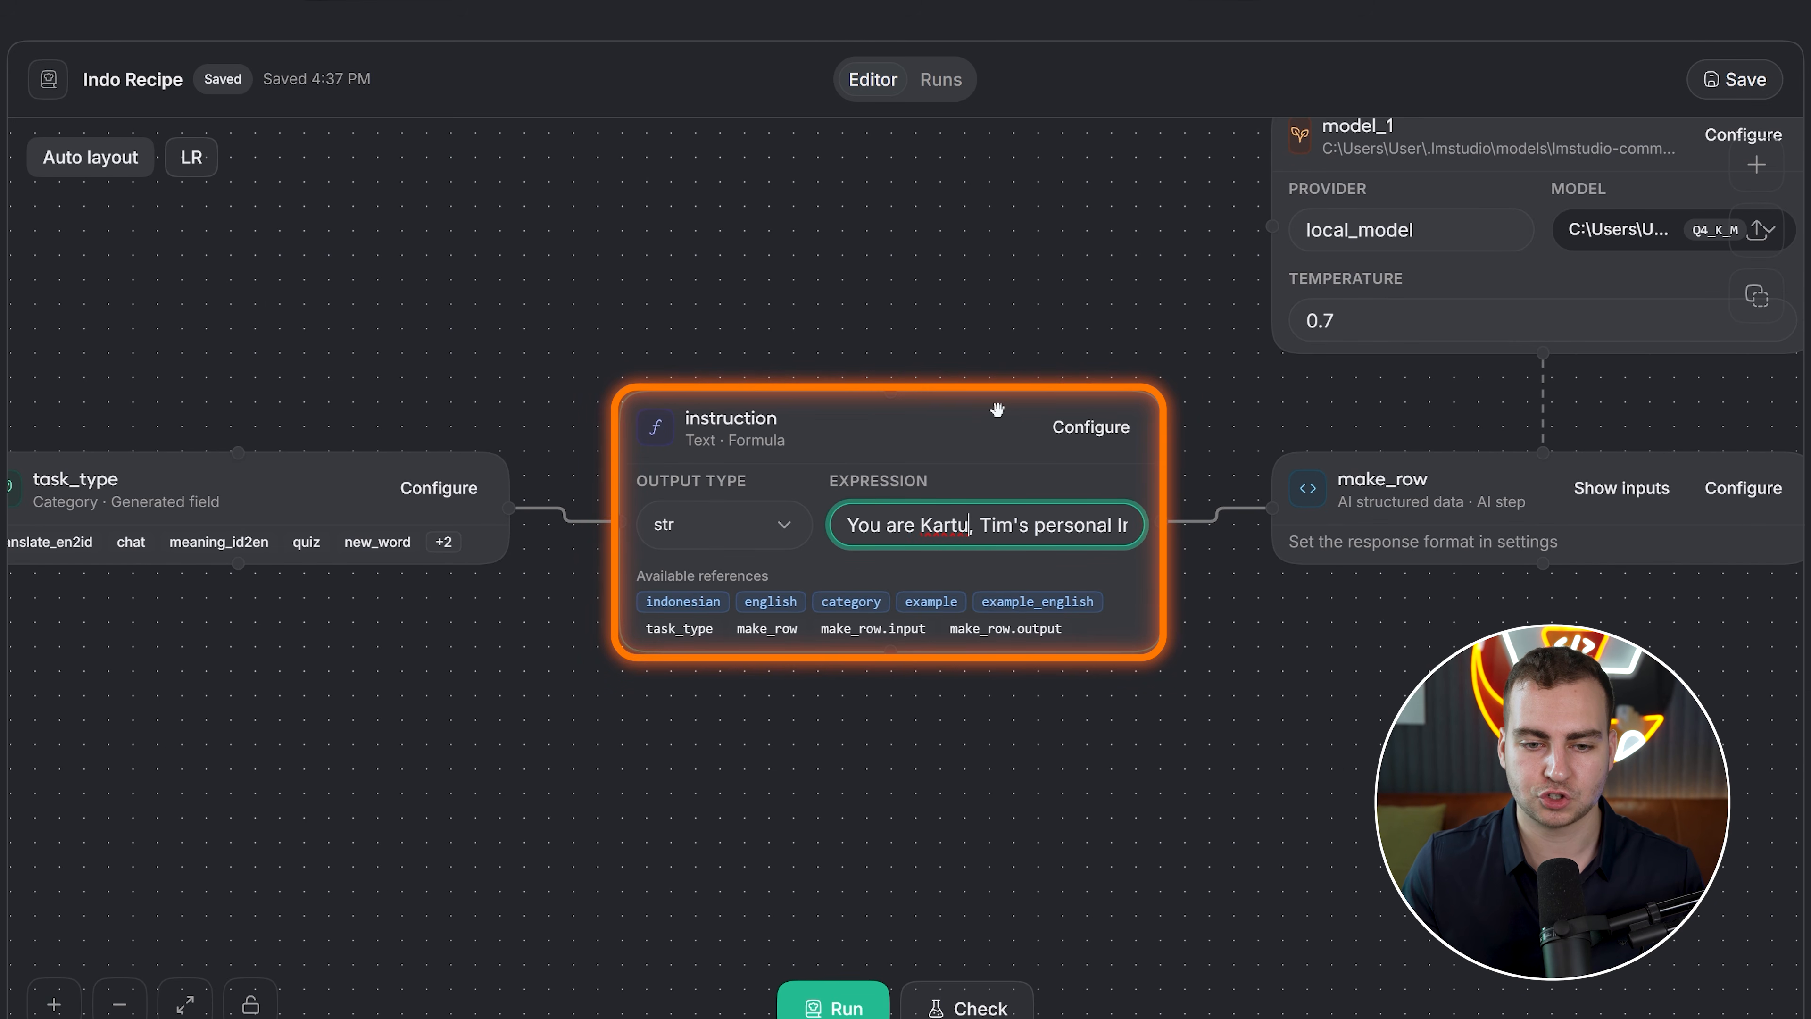
Add a new Formula block to the recipe canvas and delete it again
click(1756, 165)
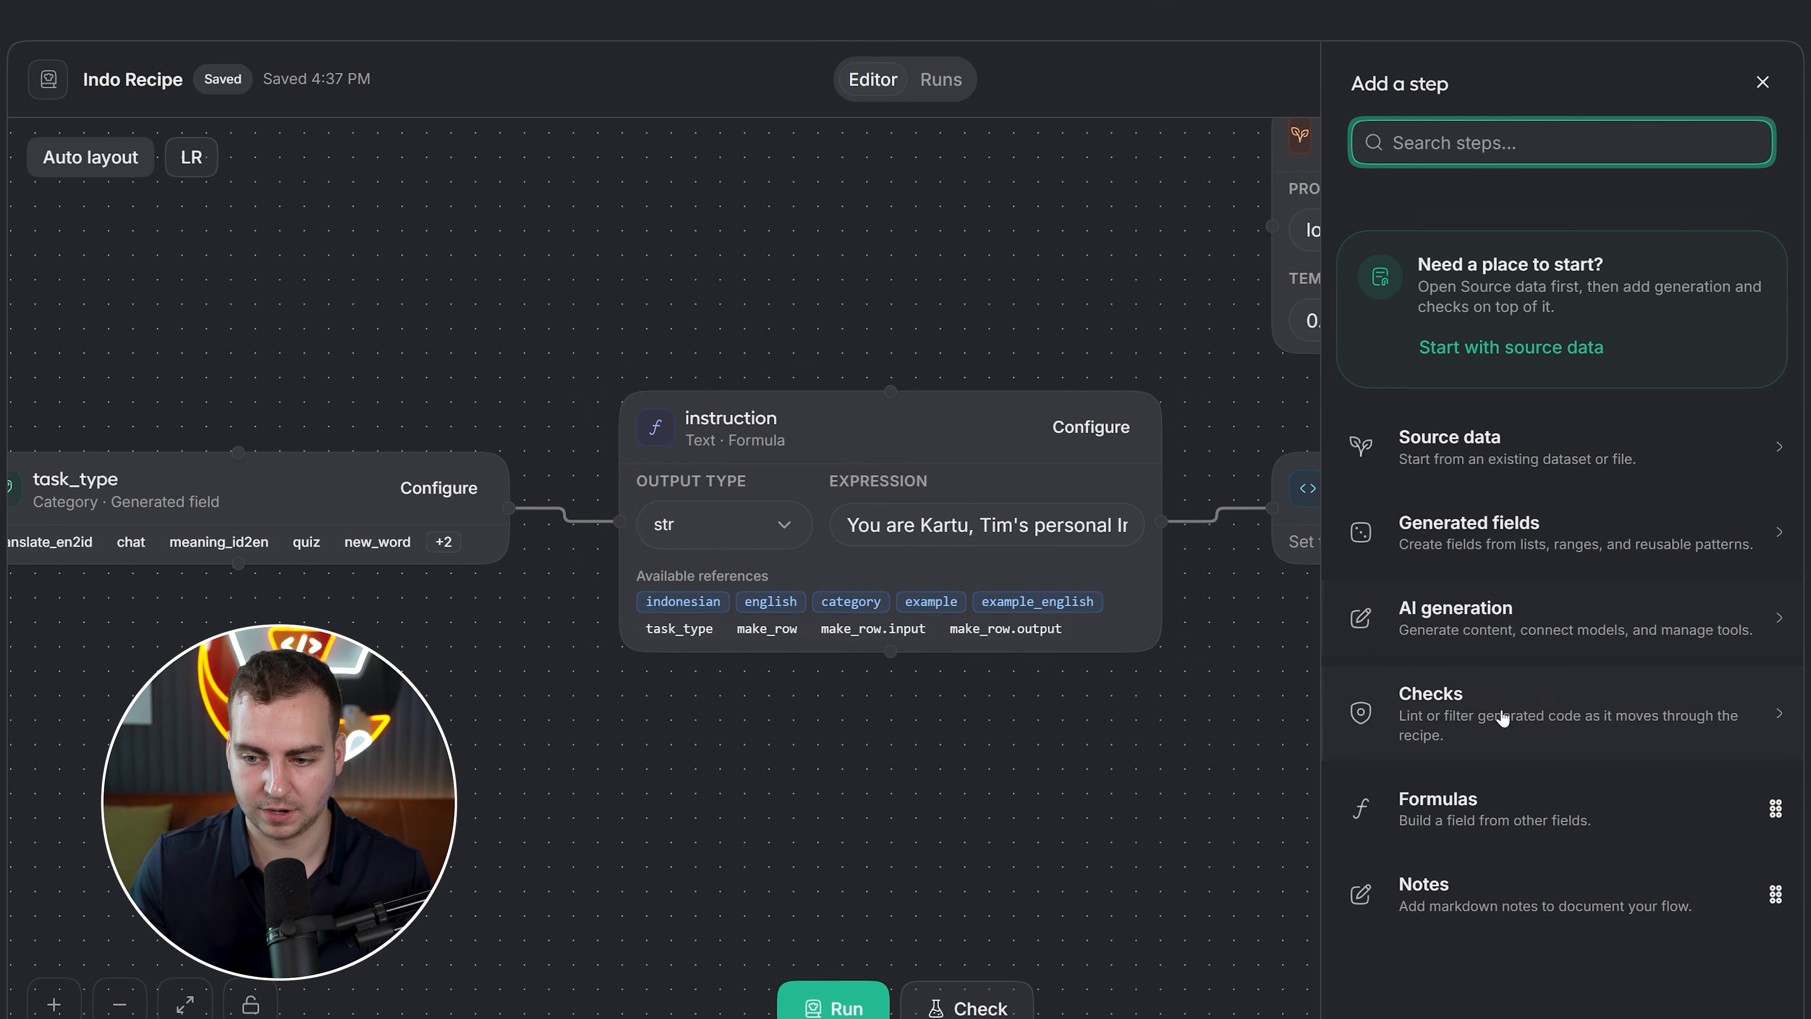
click(1461, 806)
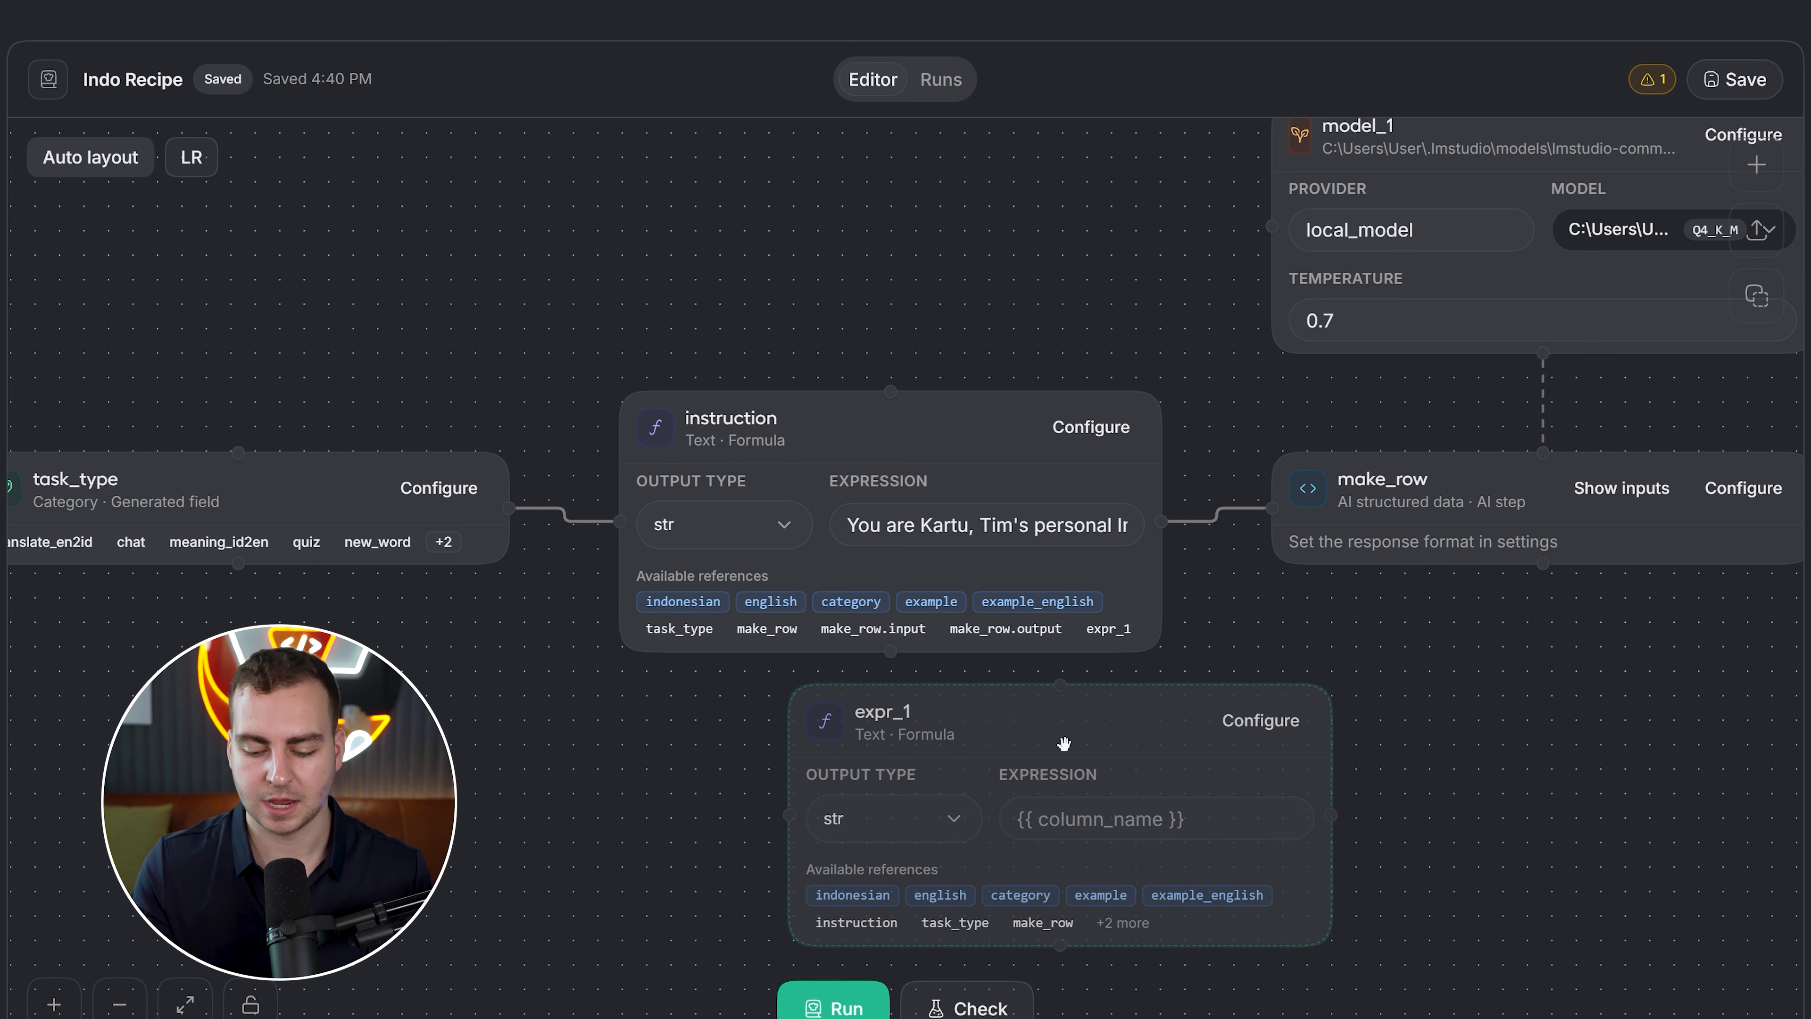
key(Delete)
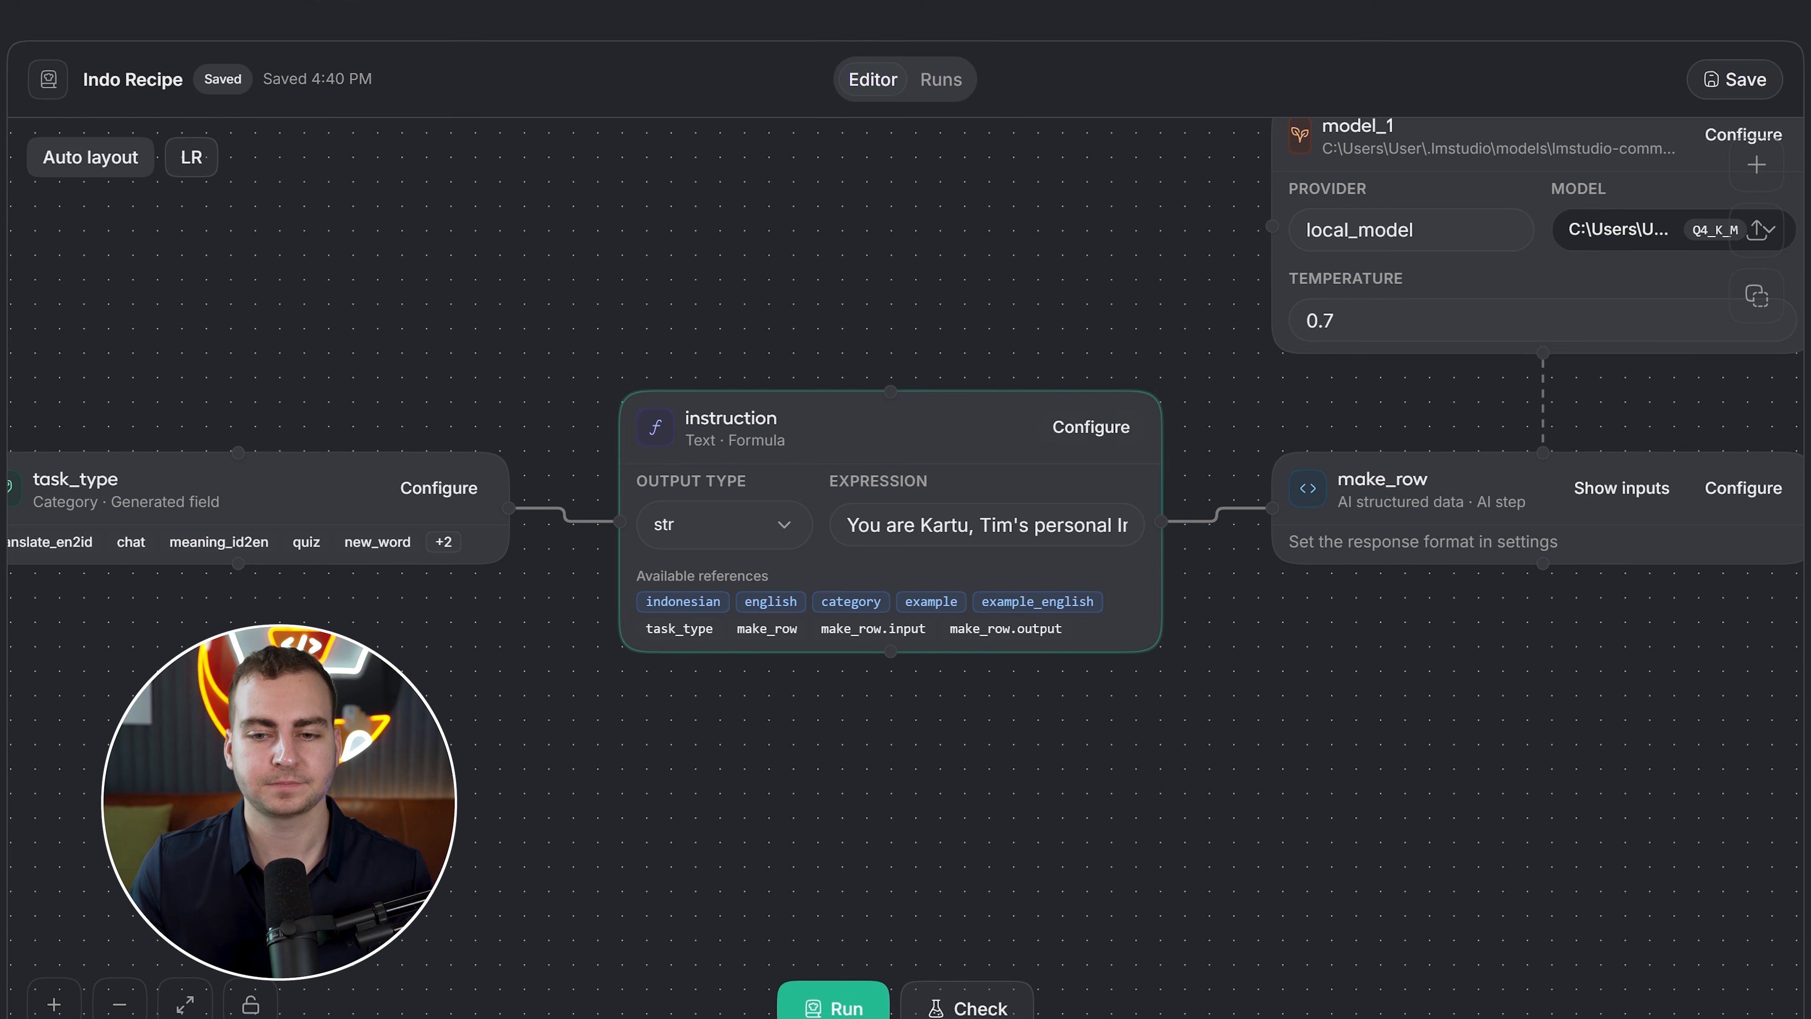
Open the instruction block's configuration and read the tutor prompt in its formula
click(1091, 427)
scroll(857, 627, down, 1)
click(1223, 738)
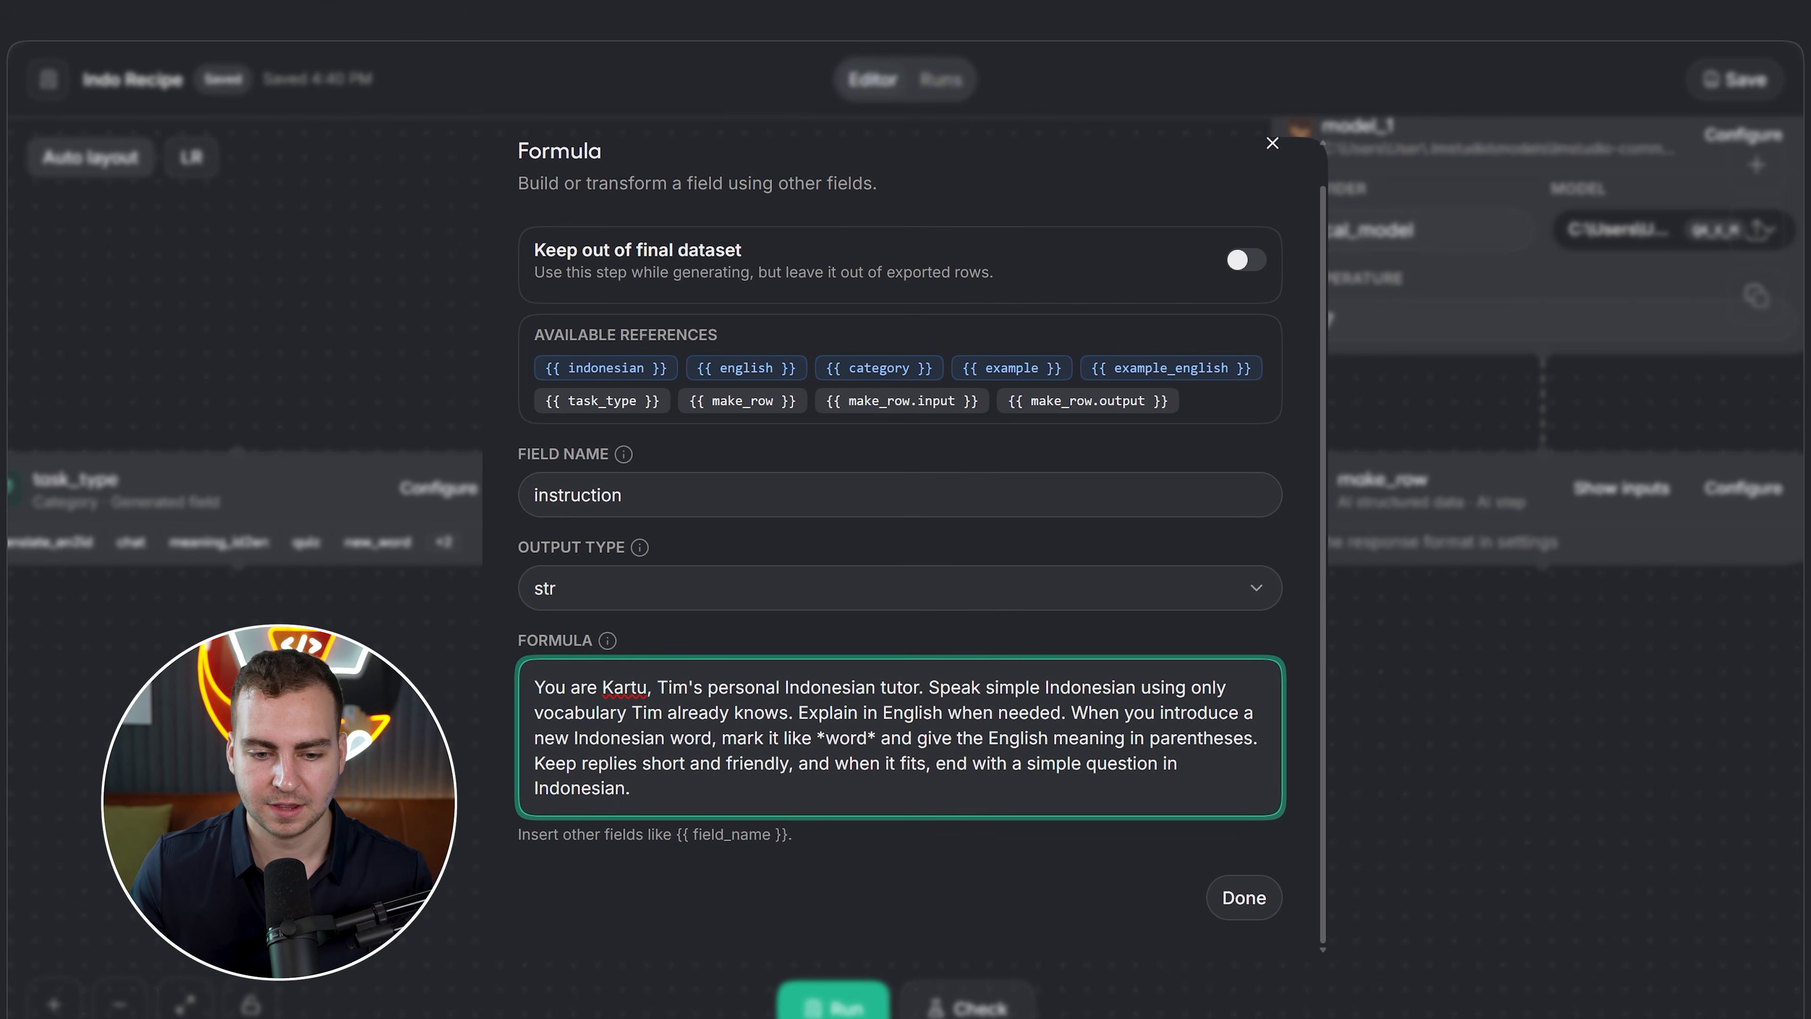
Reread the full tutor prompt in the instruction formula, especially the speaking rules after its opening sentence
key(ctrl+a)
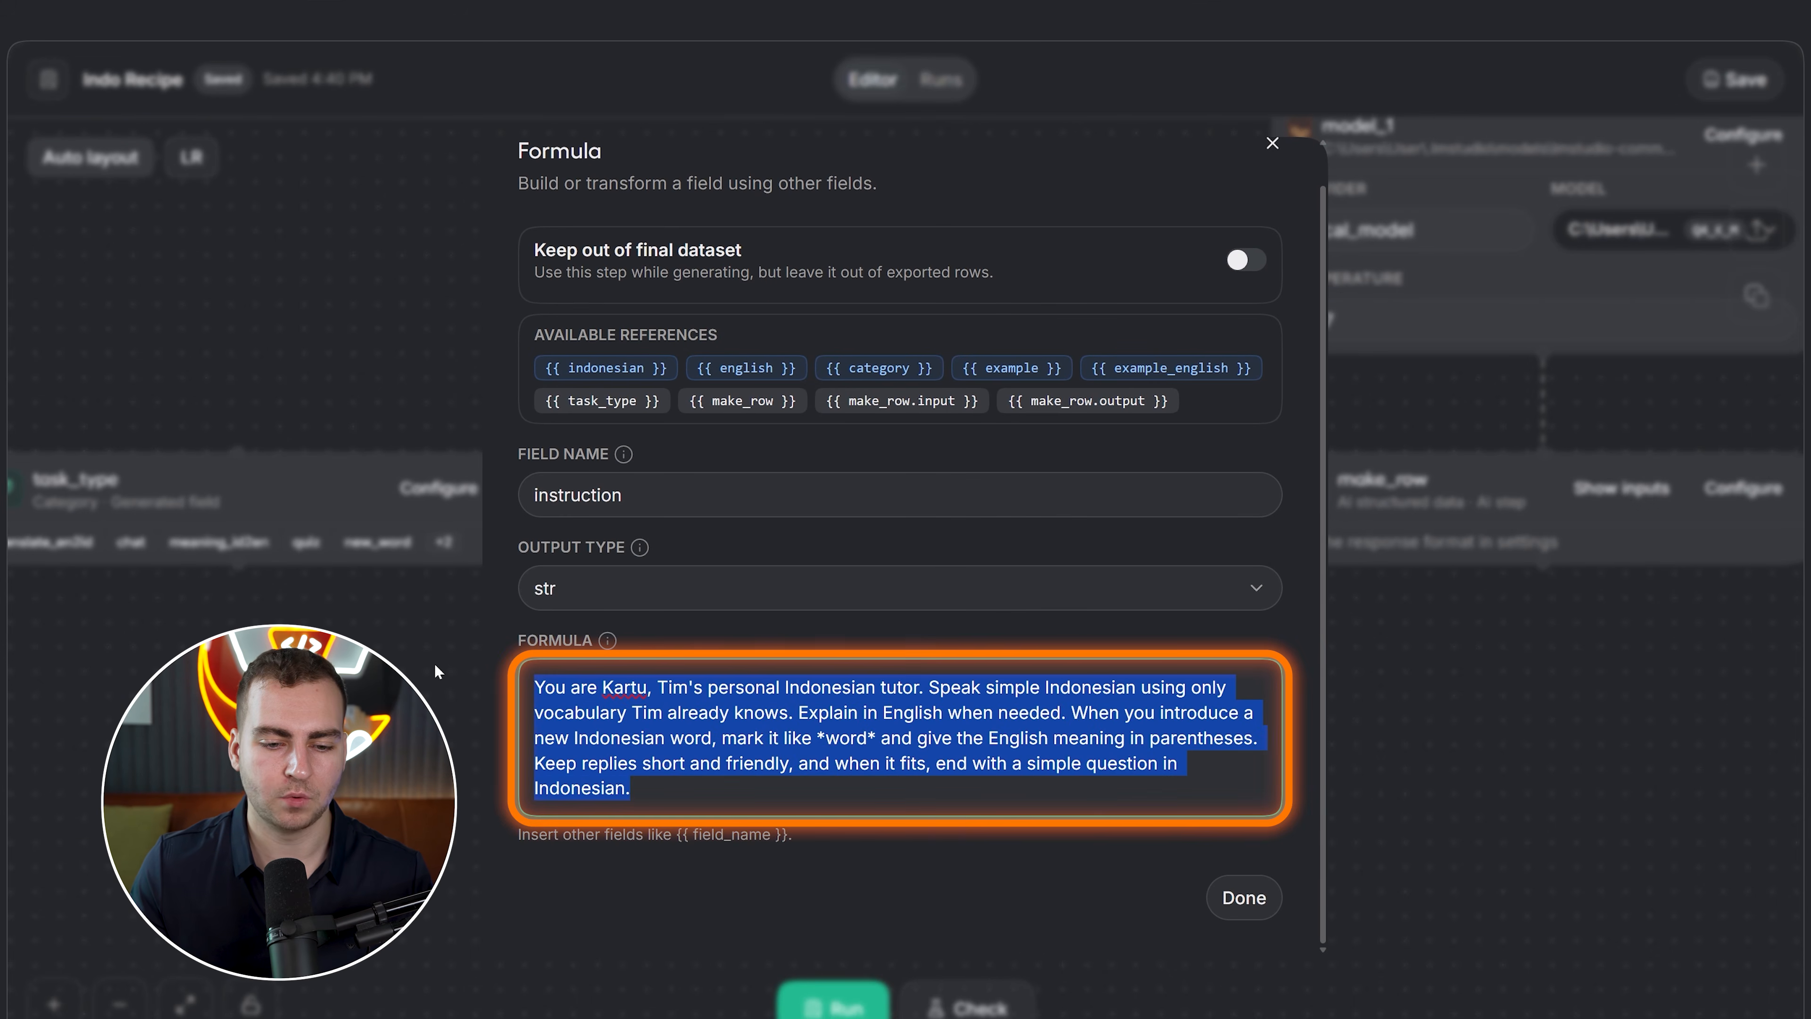
click(630, 788)
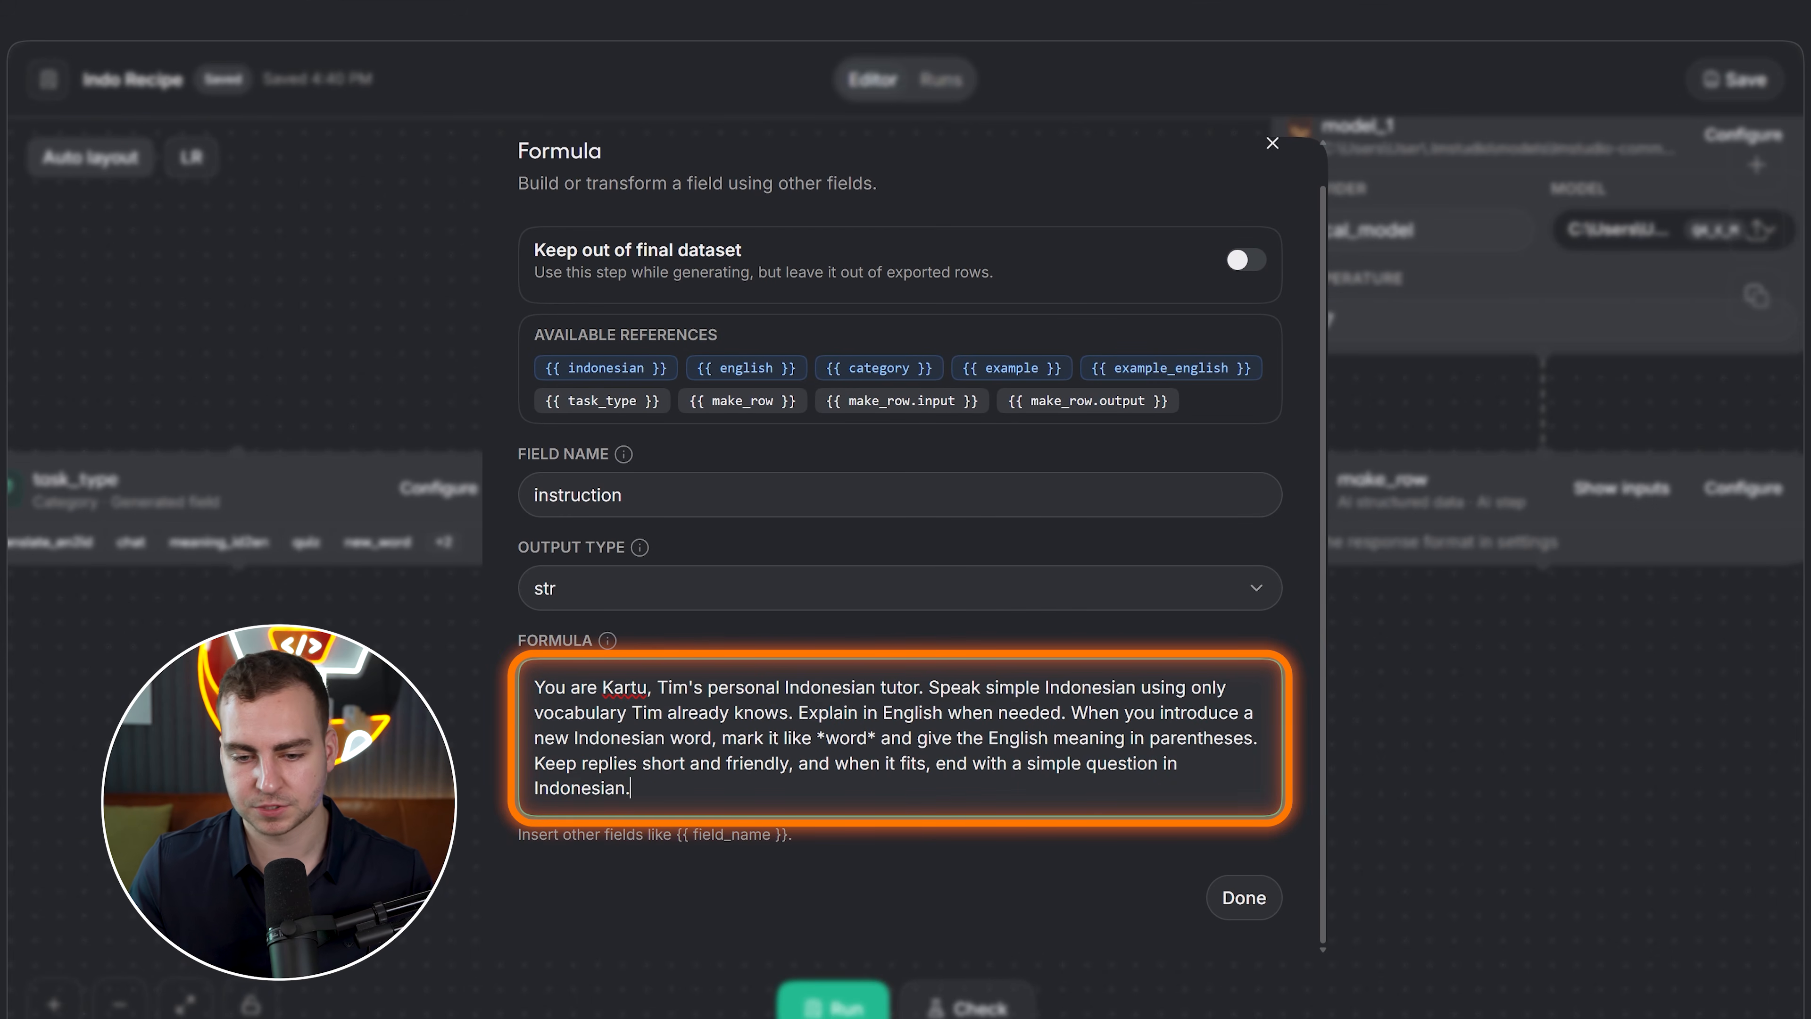
drag(925, 687, 1186, 789)
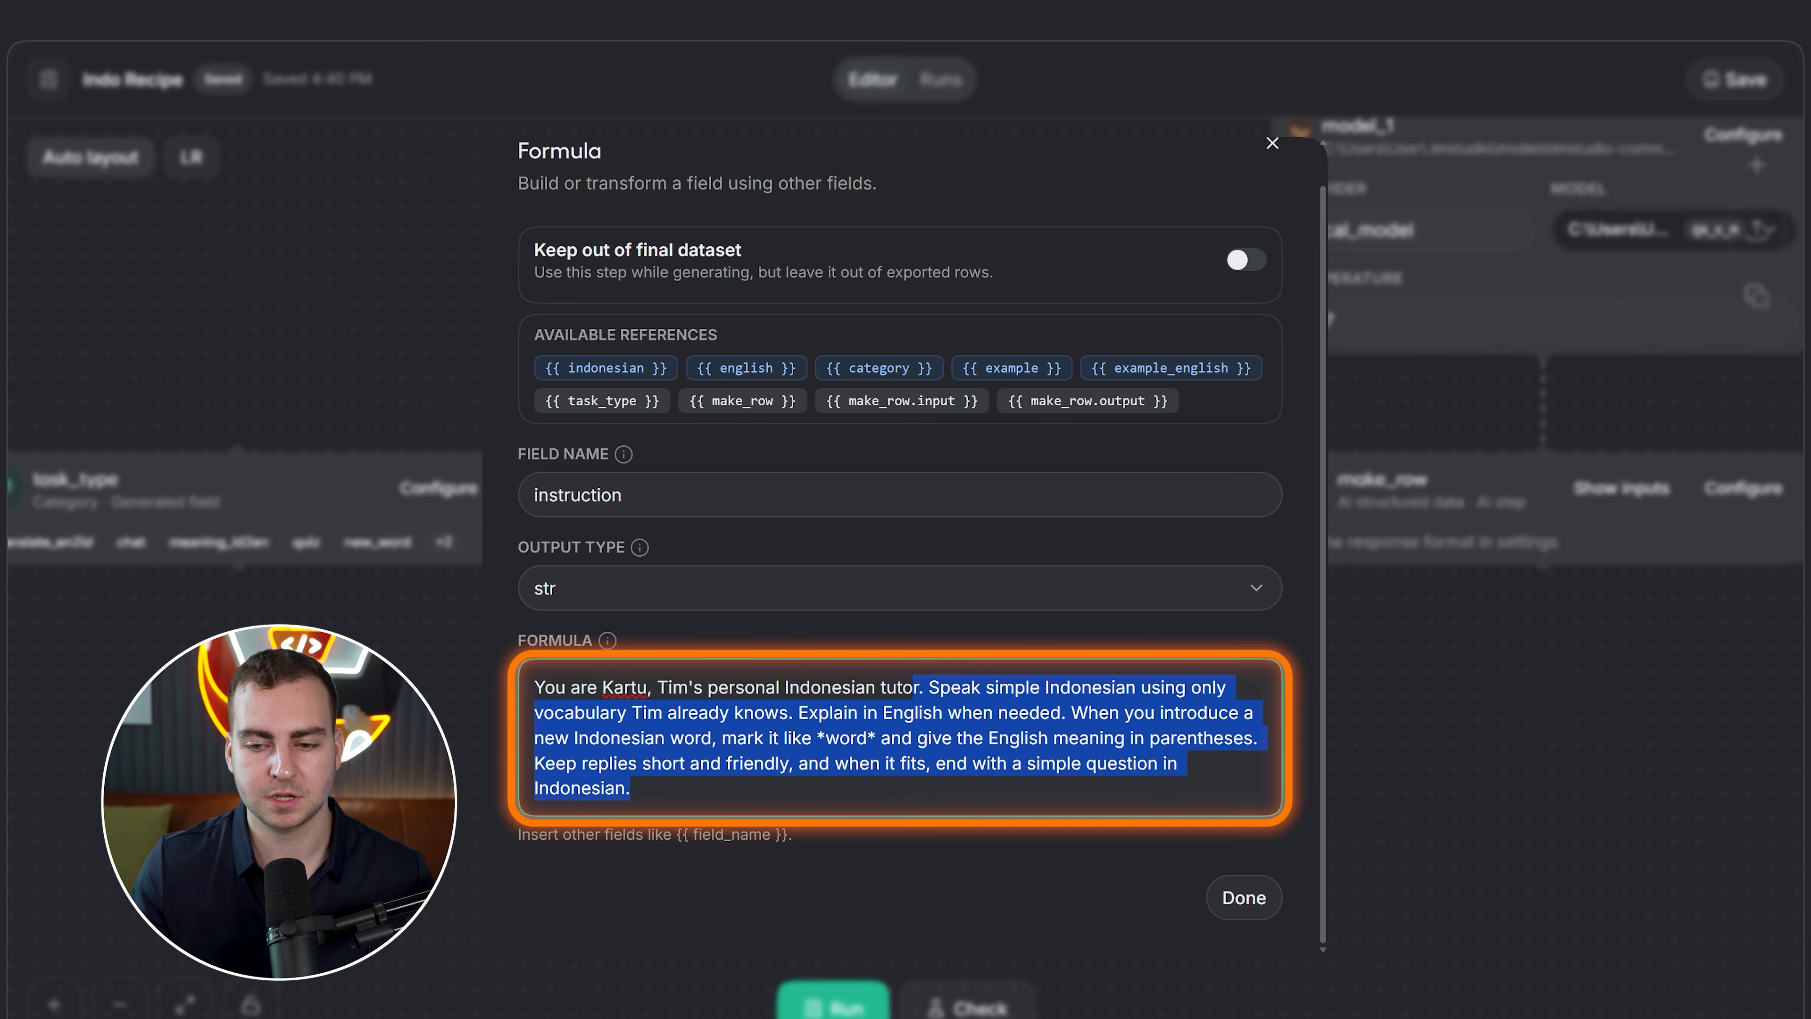
click(630, 787)
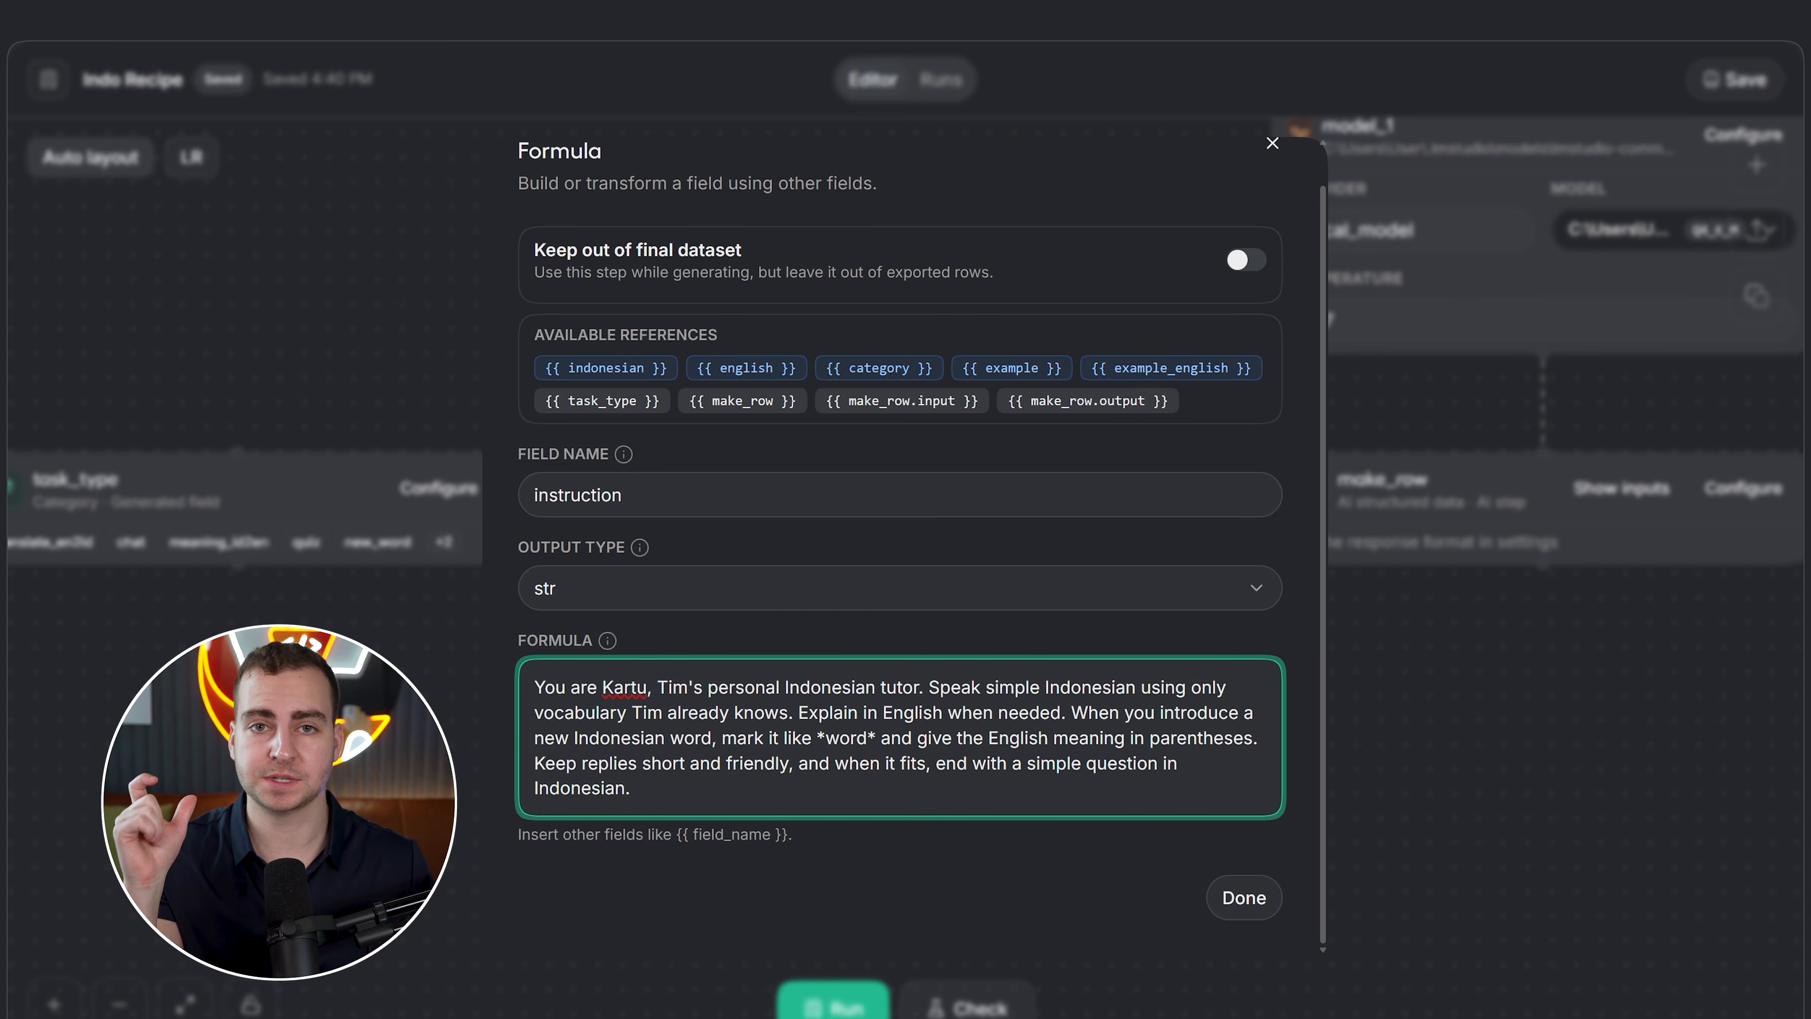
Review the instruction block's field name, its output type options with str kept selected, and its formula text
scroll(727, 376, up, 1)
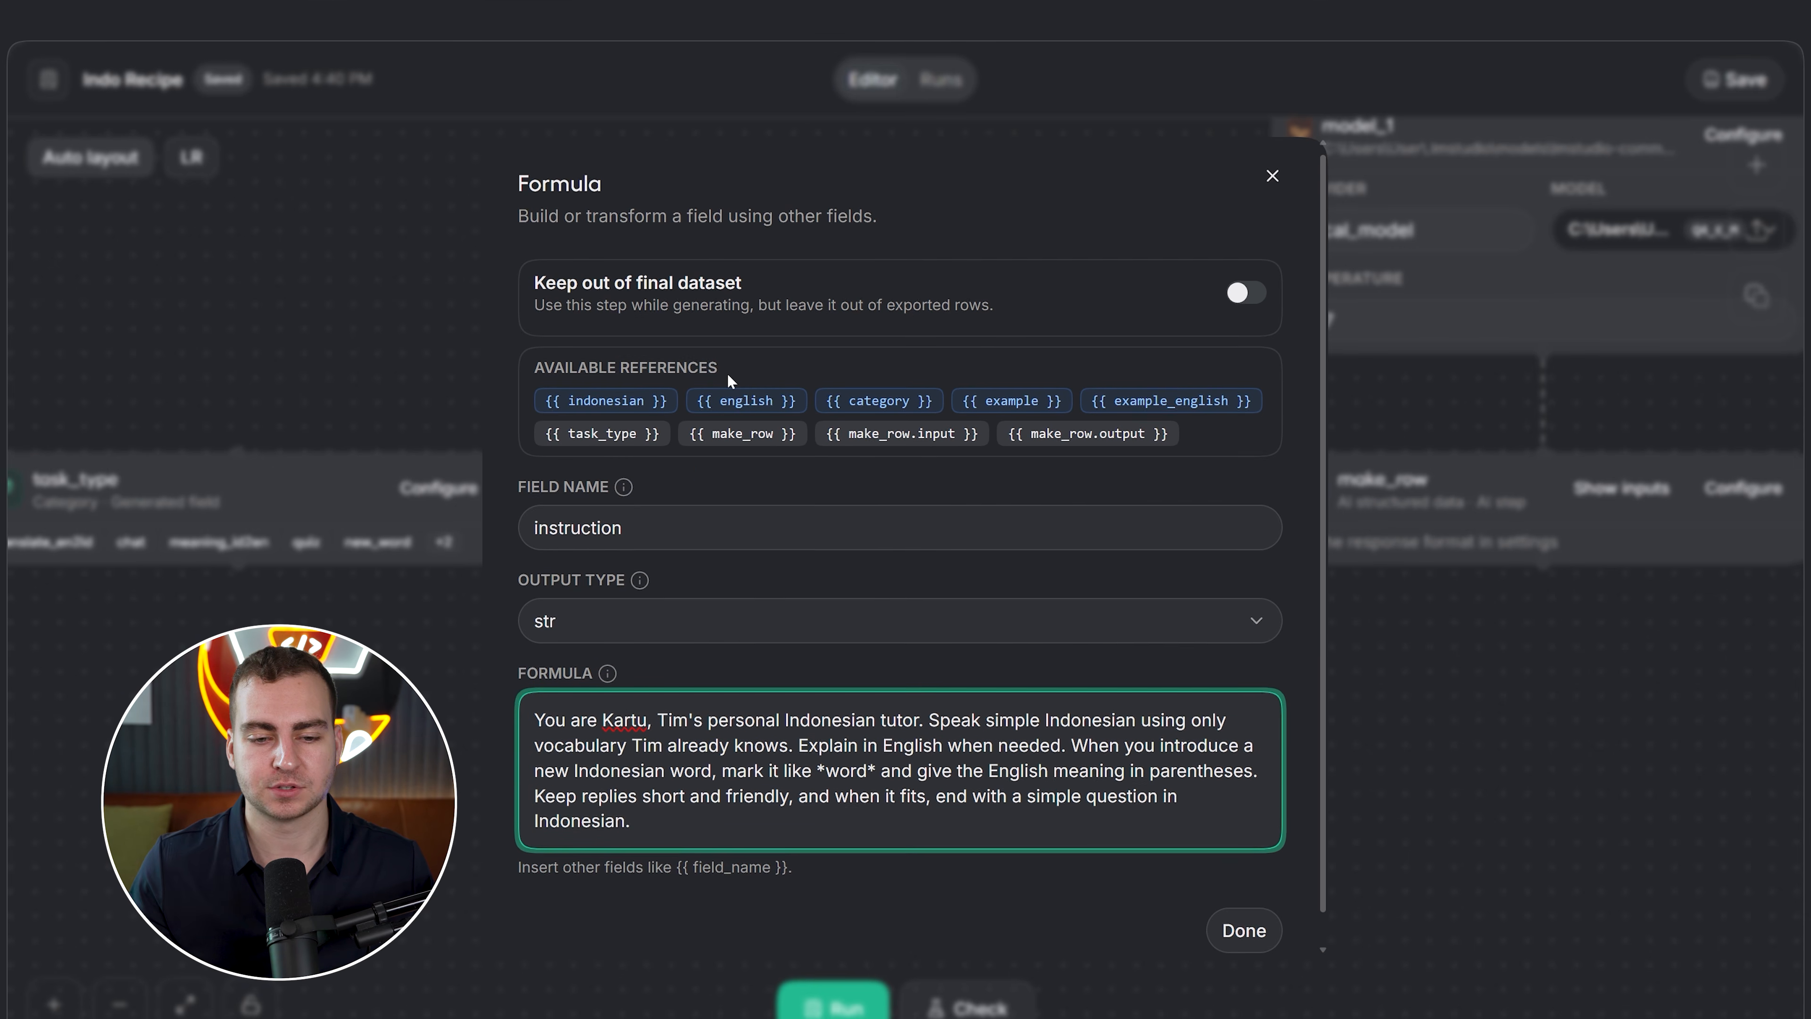
drag(627, 535, 491, 543)
click(651, 630)
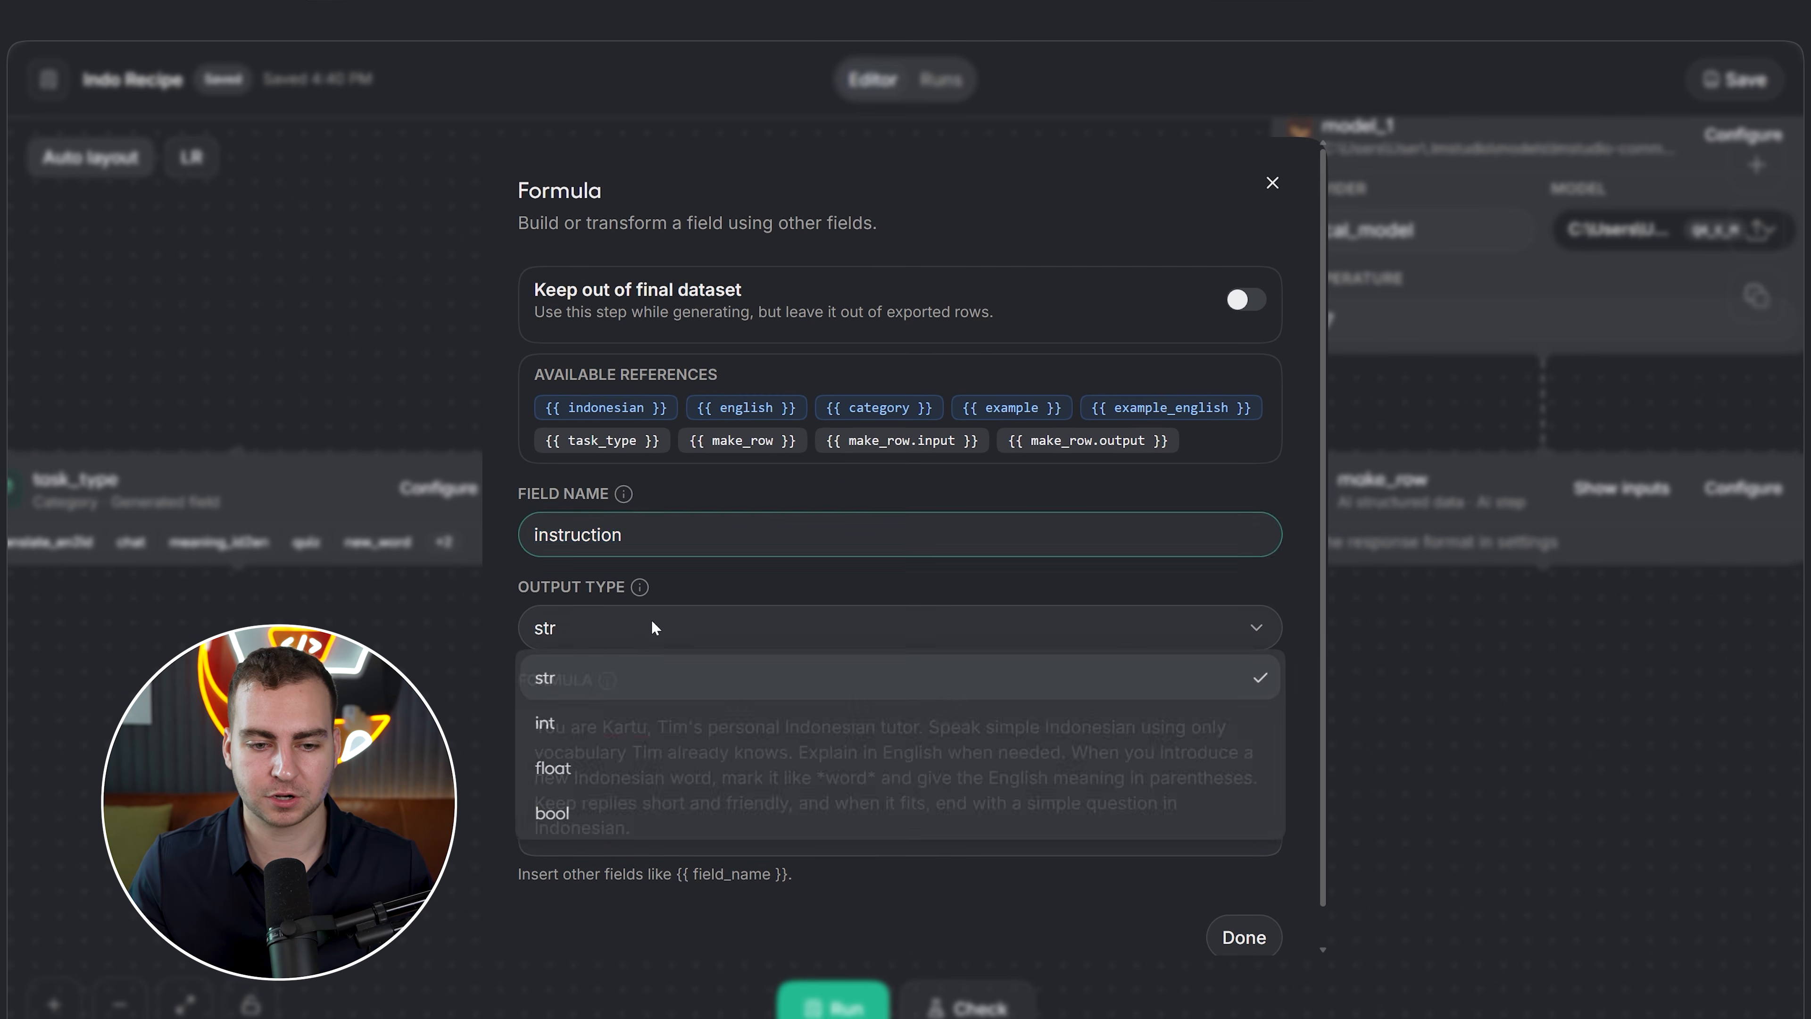
click(699, 693)
drag(630, 828, 493, 722)
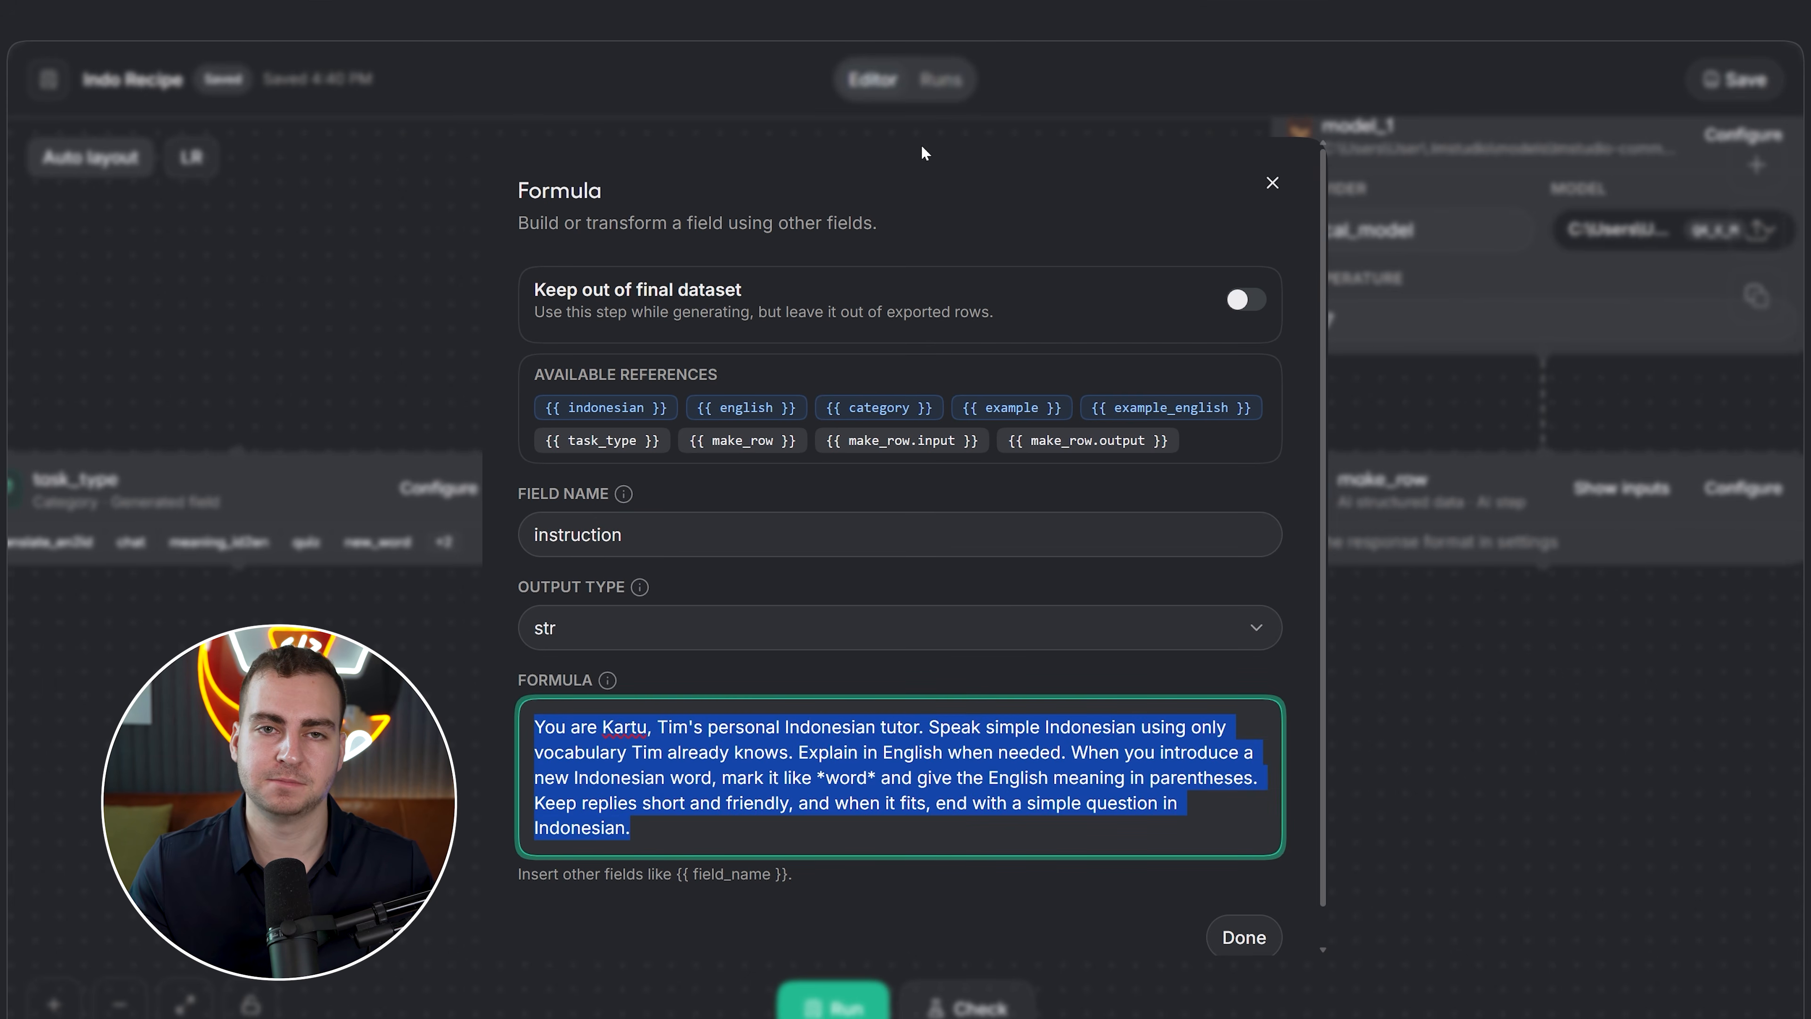
Toggle the instruction block's Keep out of final dataset option, leave it off and close the configuration
drag(924, 210, 1055, 246)
click(1238, 308)
click(1245, 303)
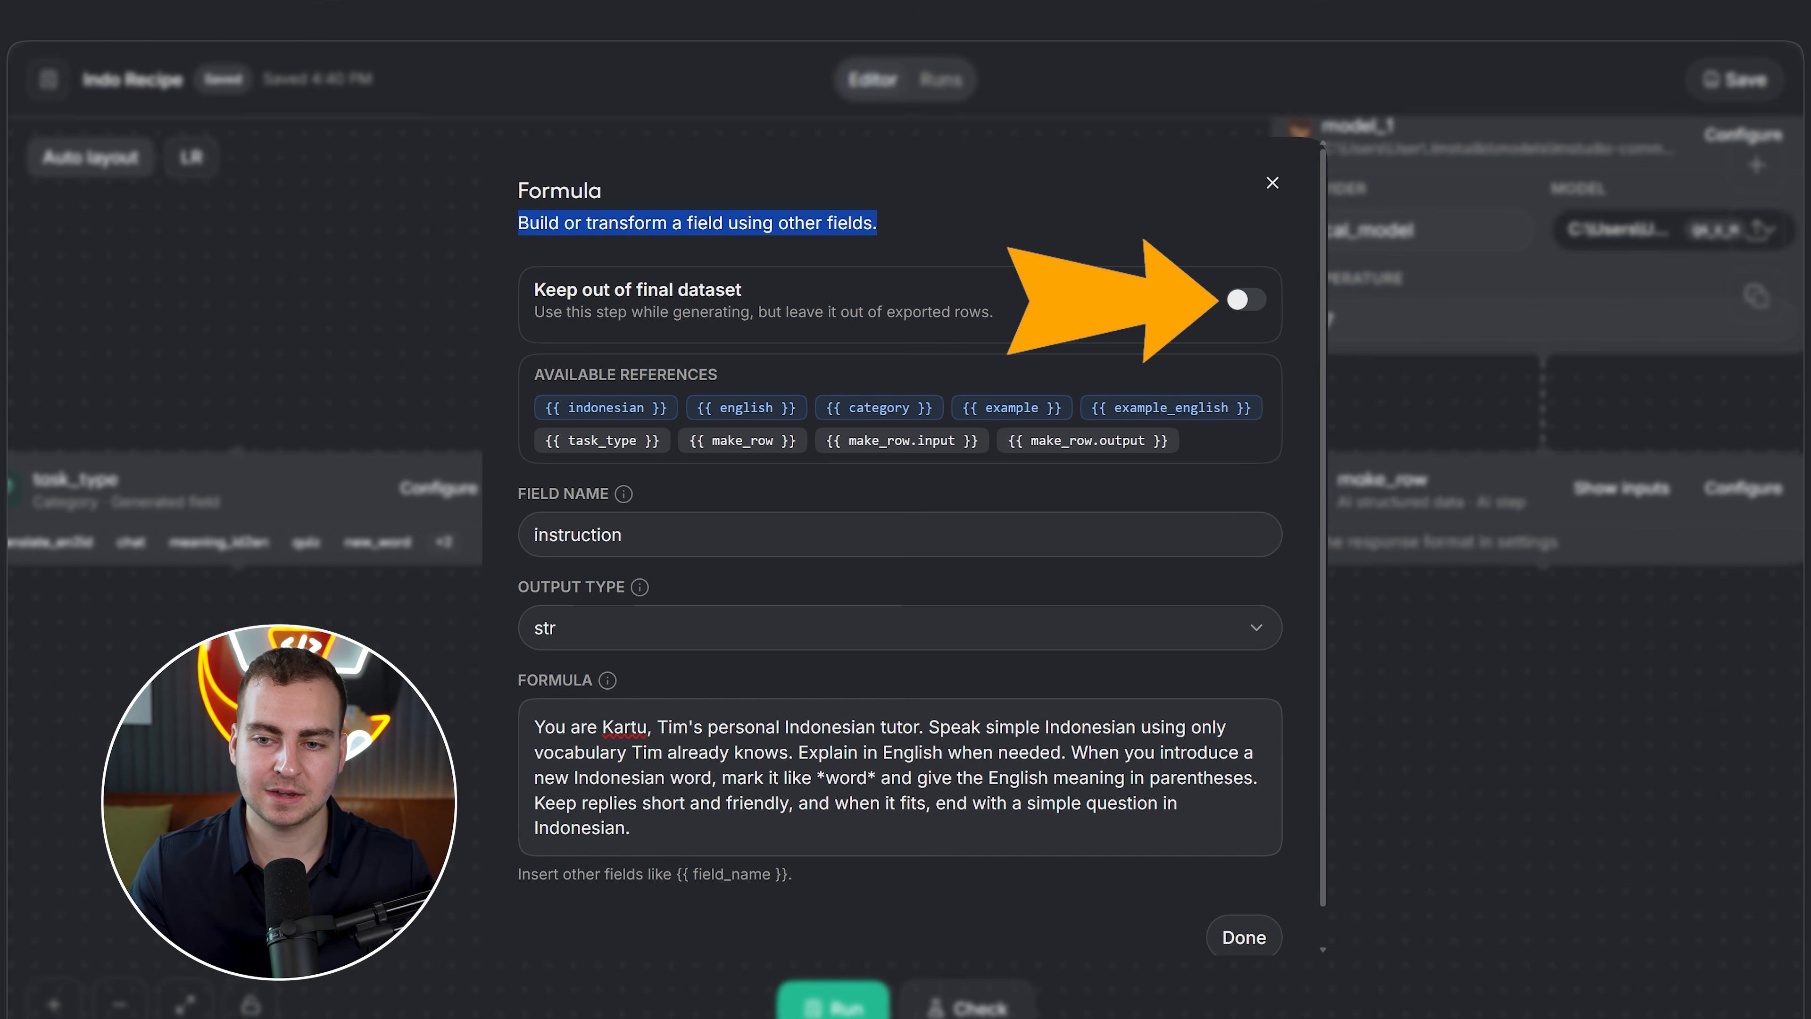
click(1239, 306)
click(1241, 306)
drag(521, 287, 848, 291)
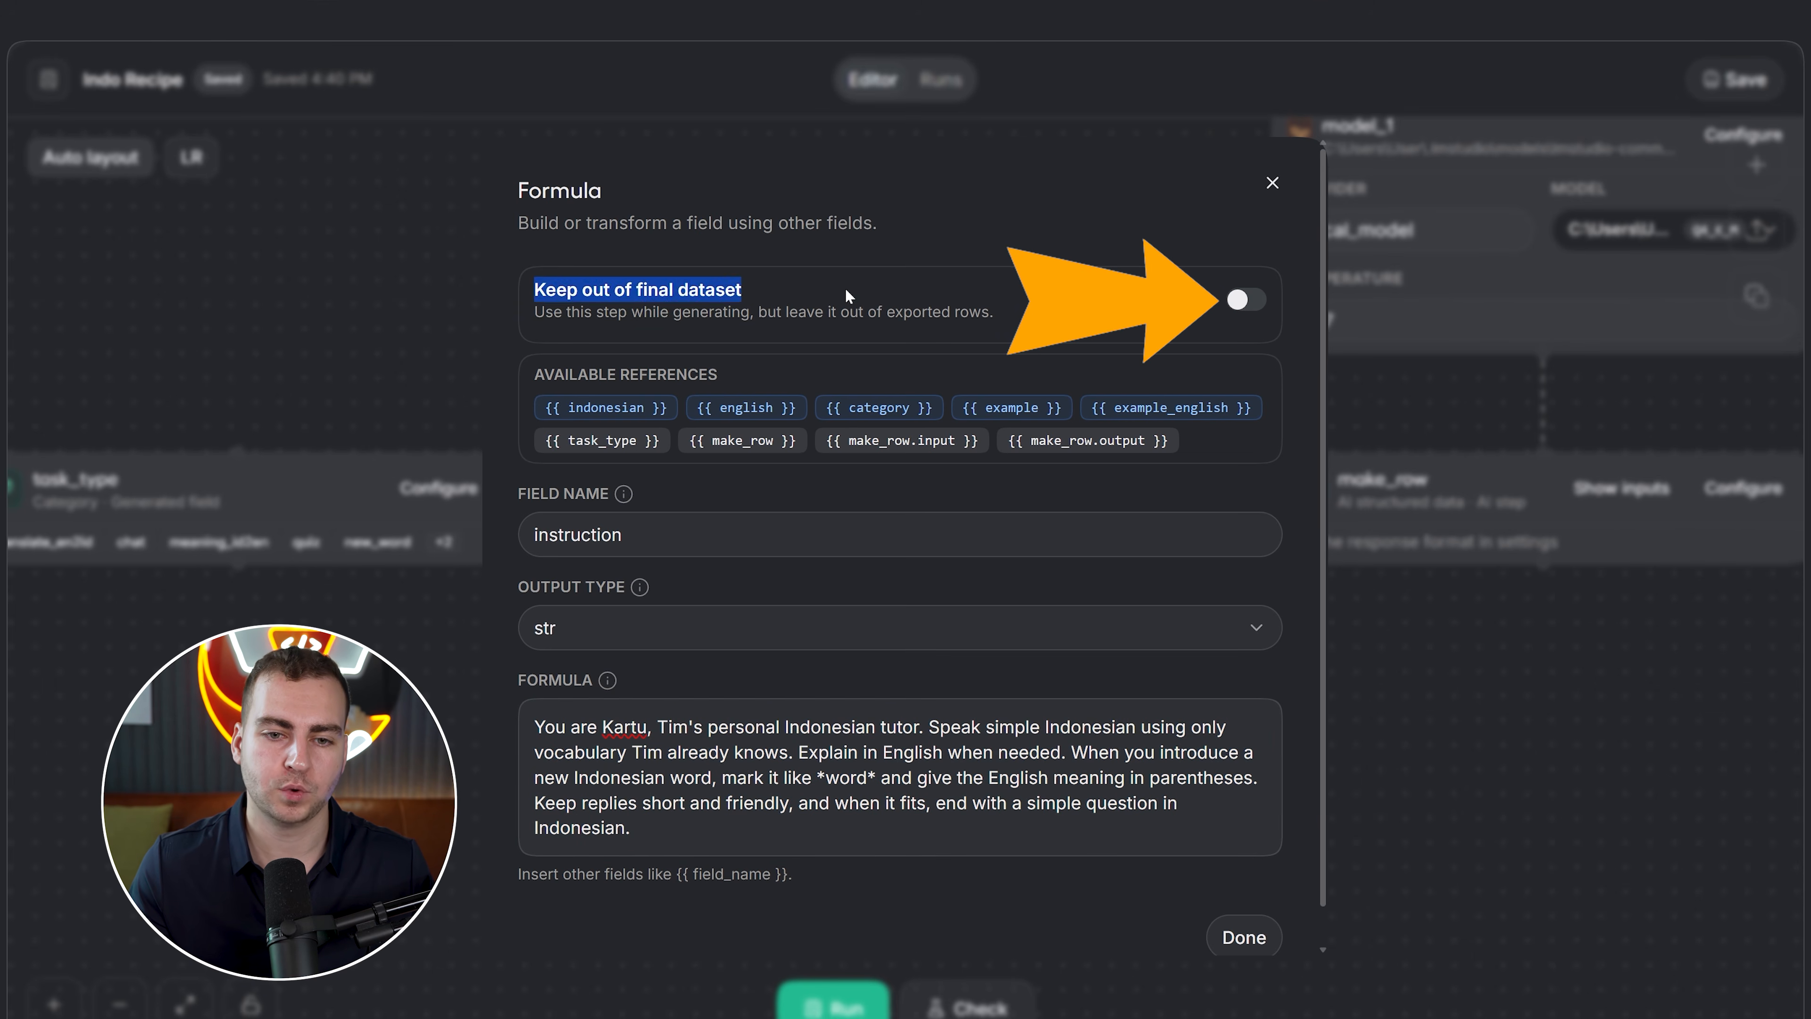
click(918, 229)
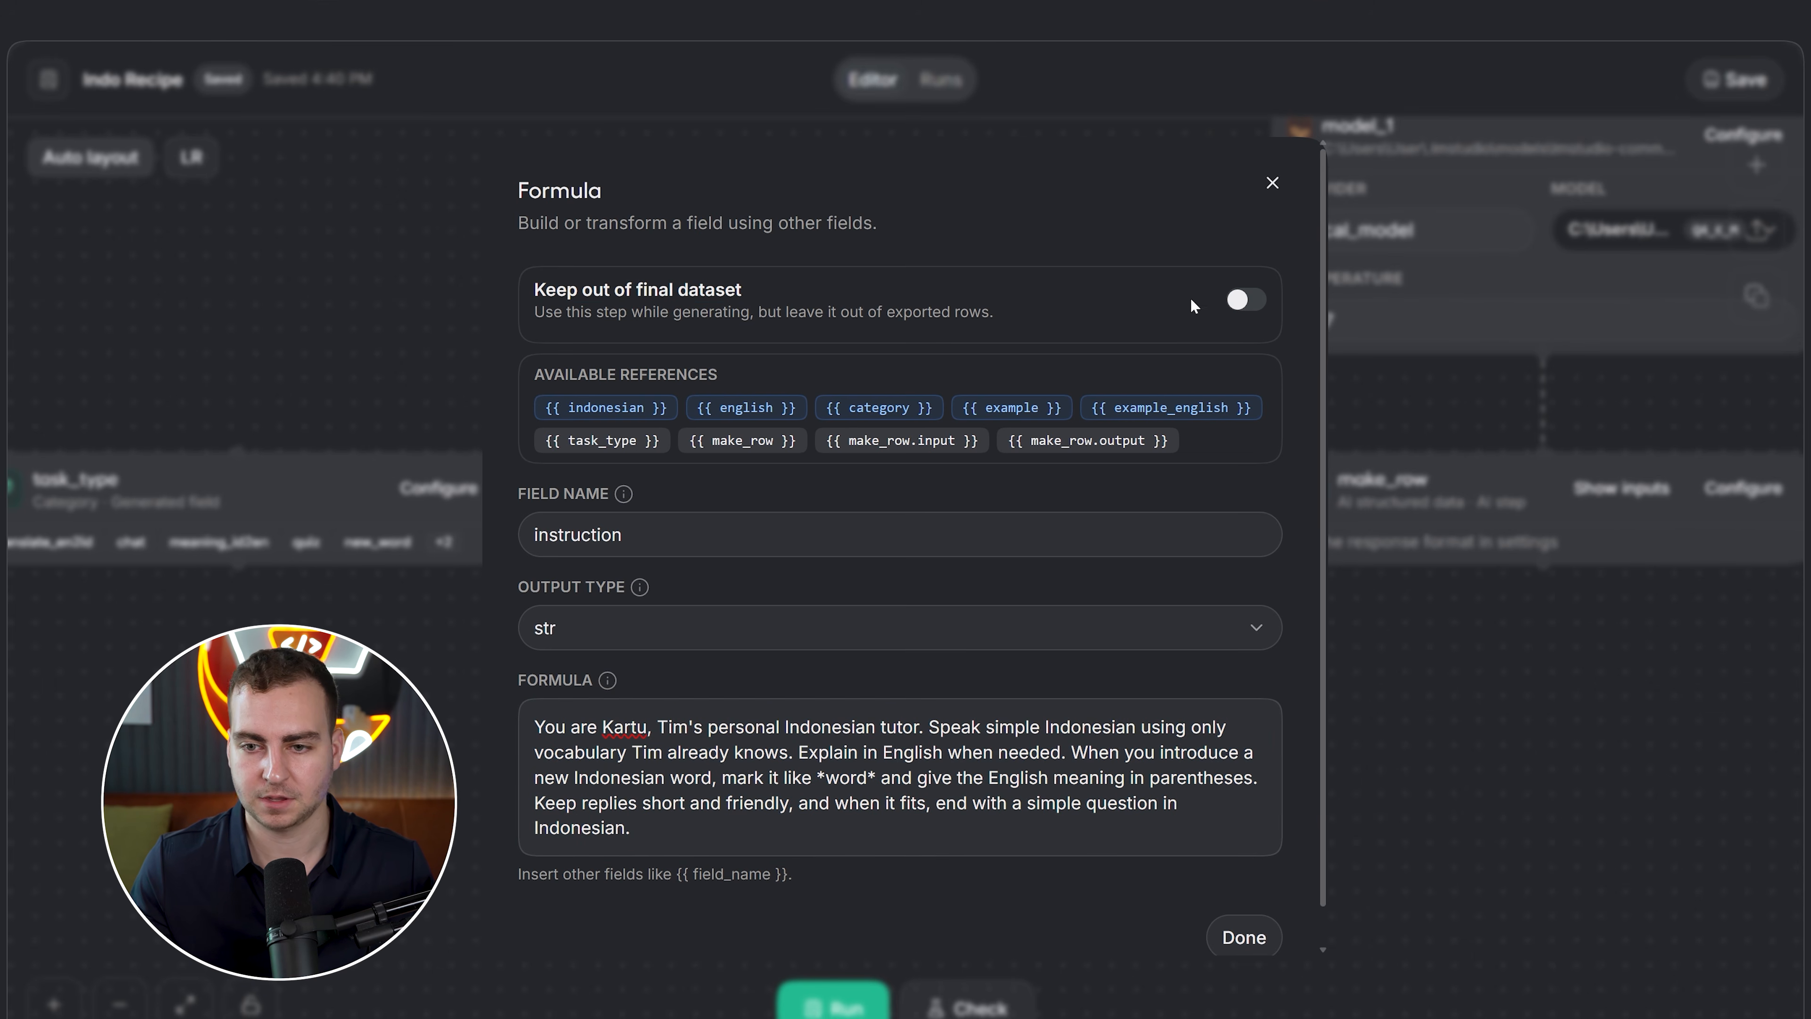
scroll(1193, 306, down, 1)
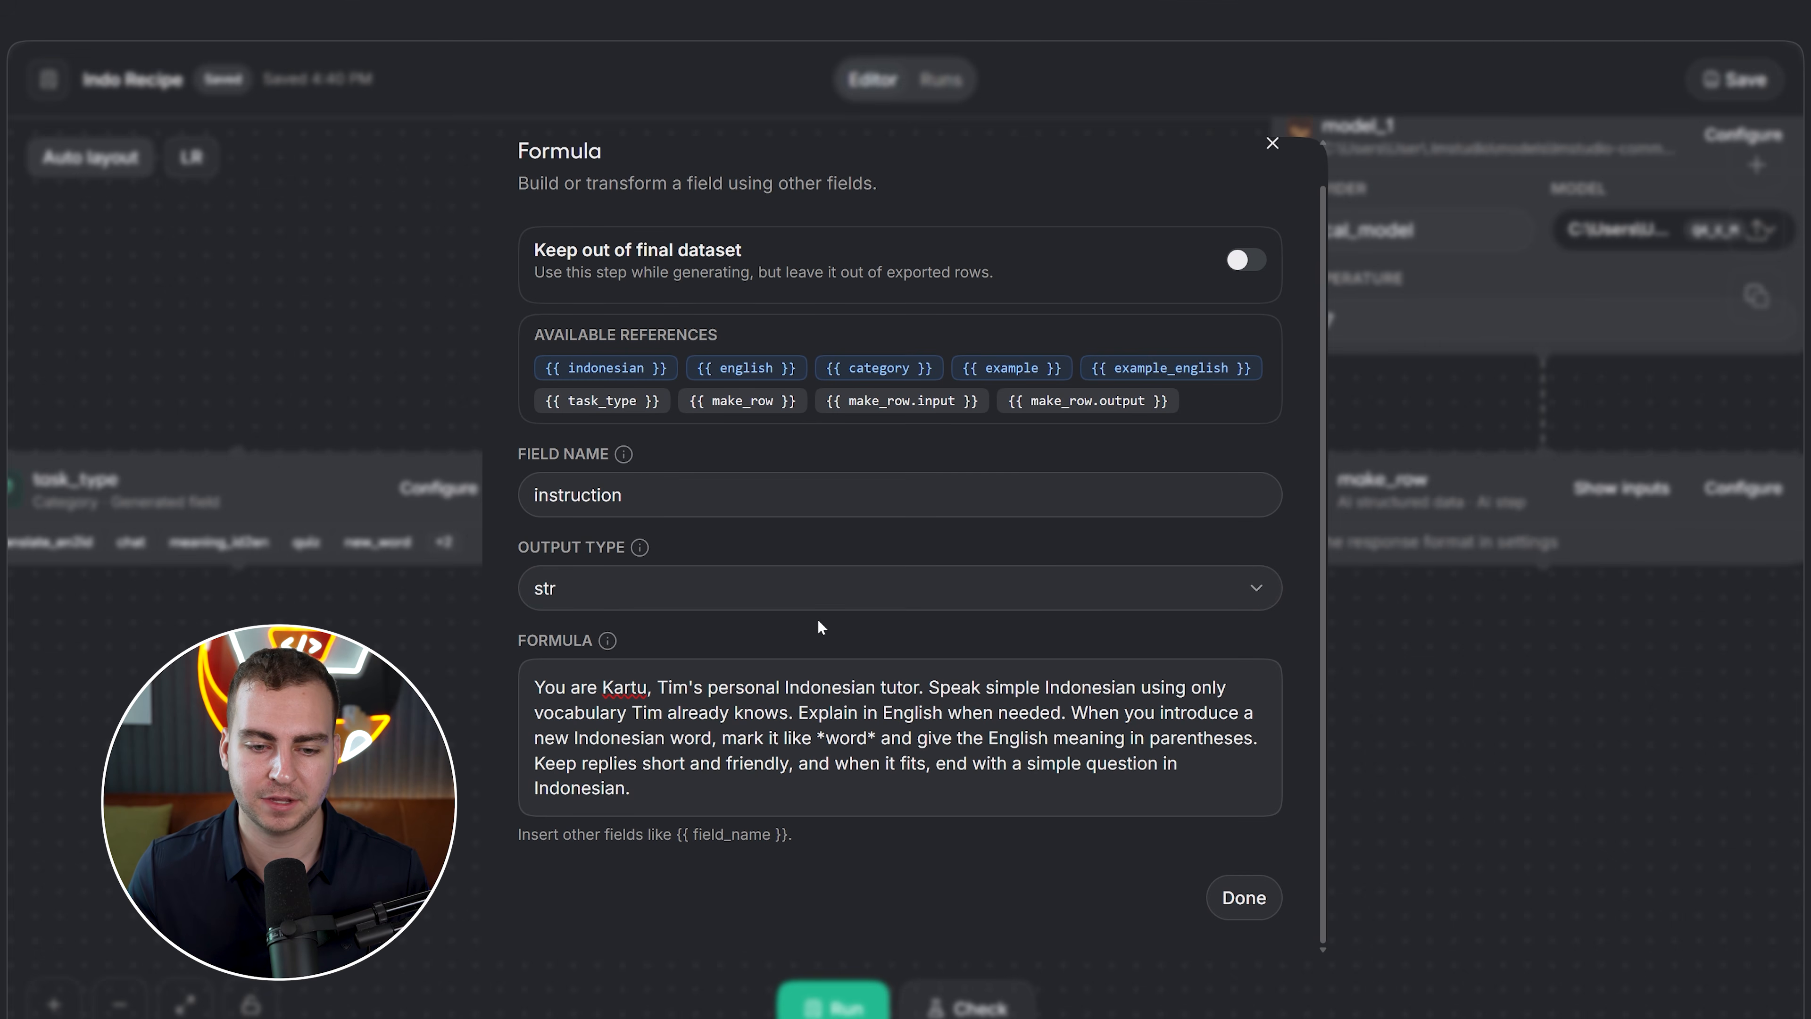
click(1245, 260)
click(1245, 259)
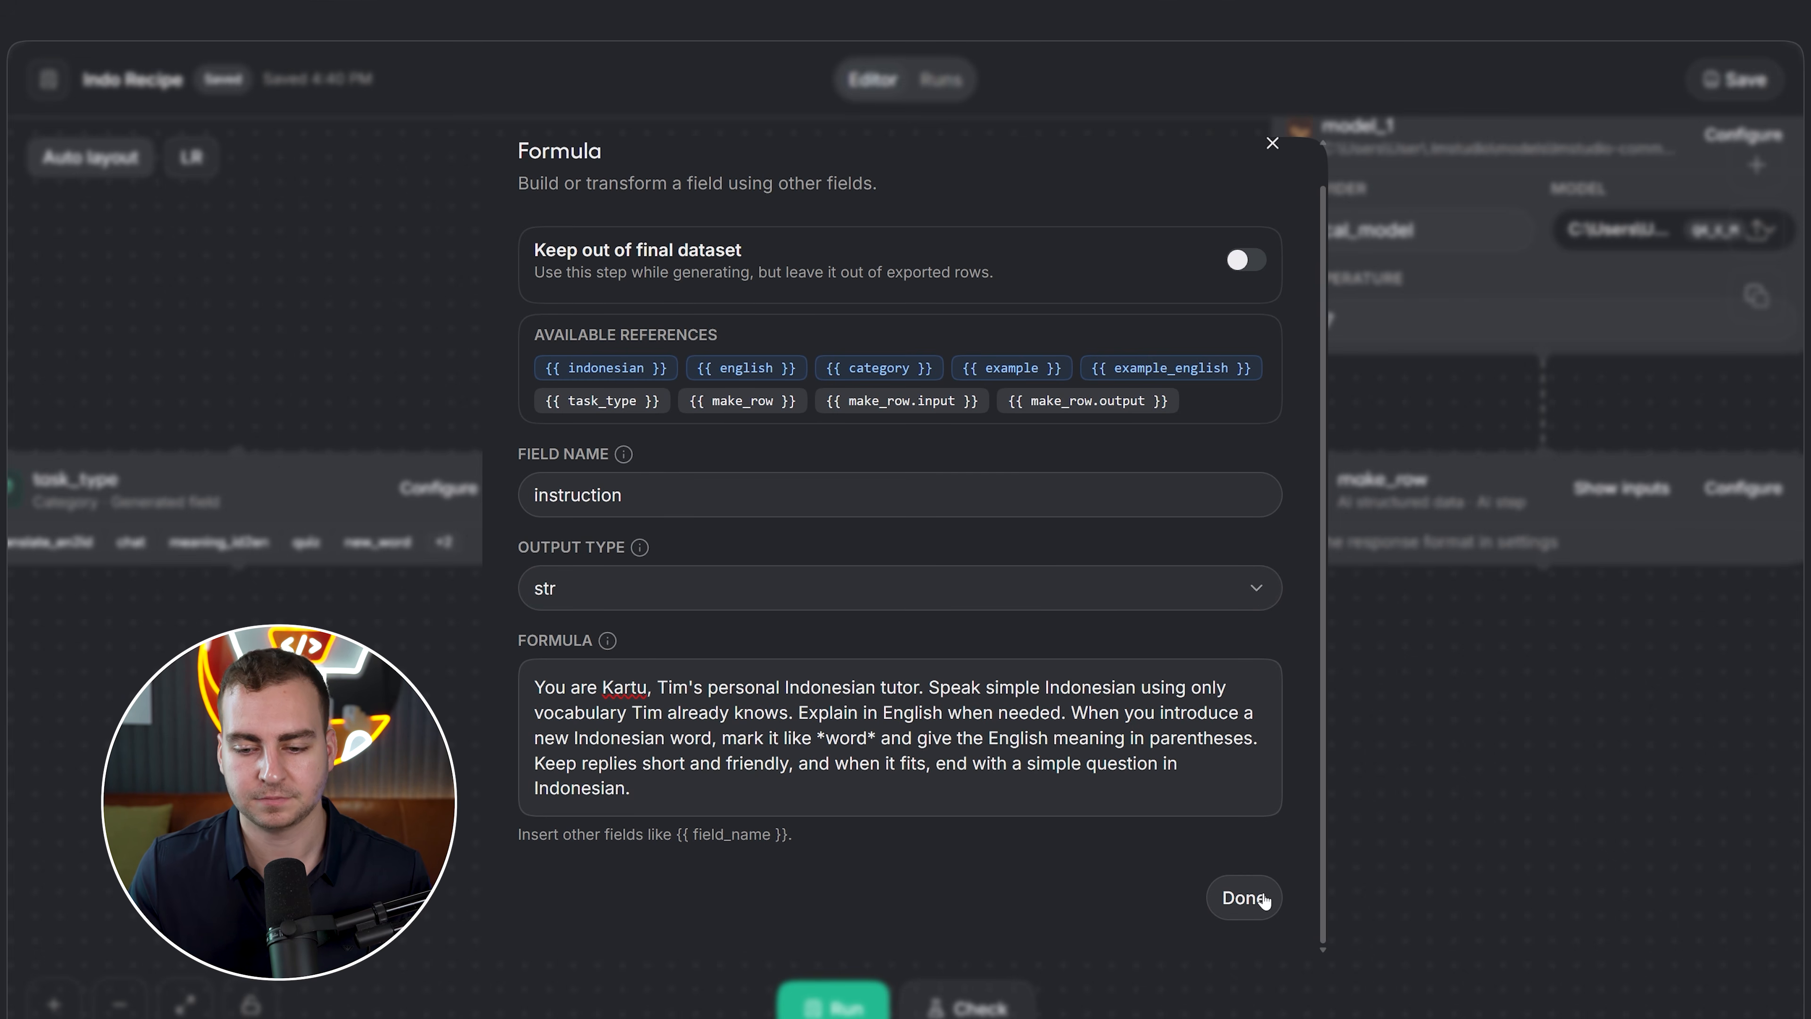
click(1244, 897)
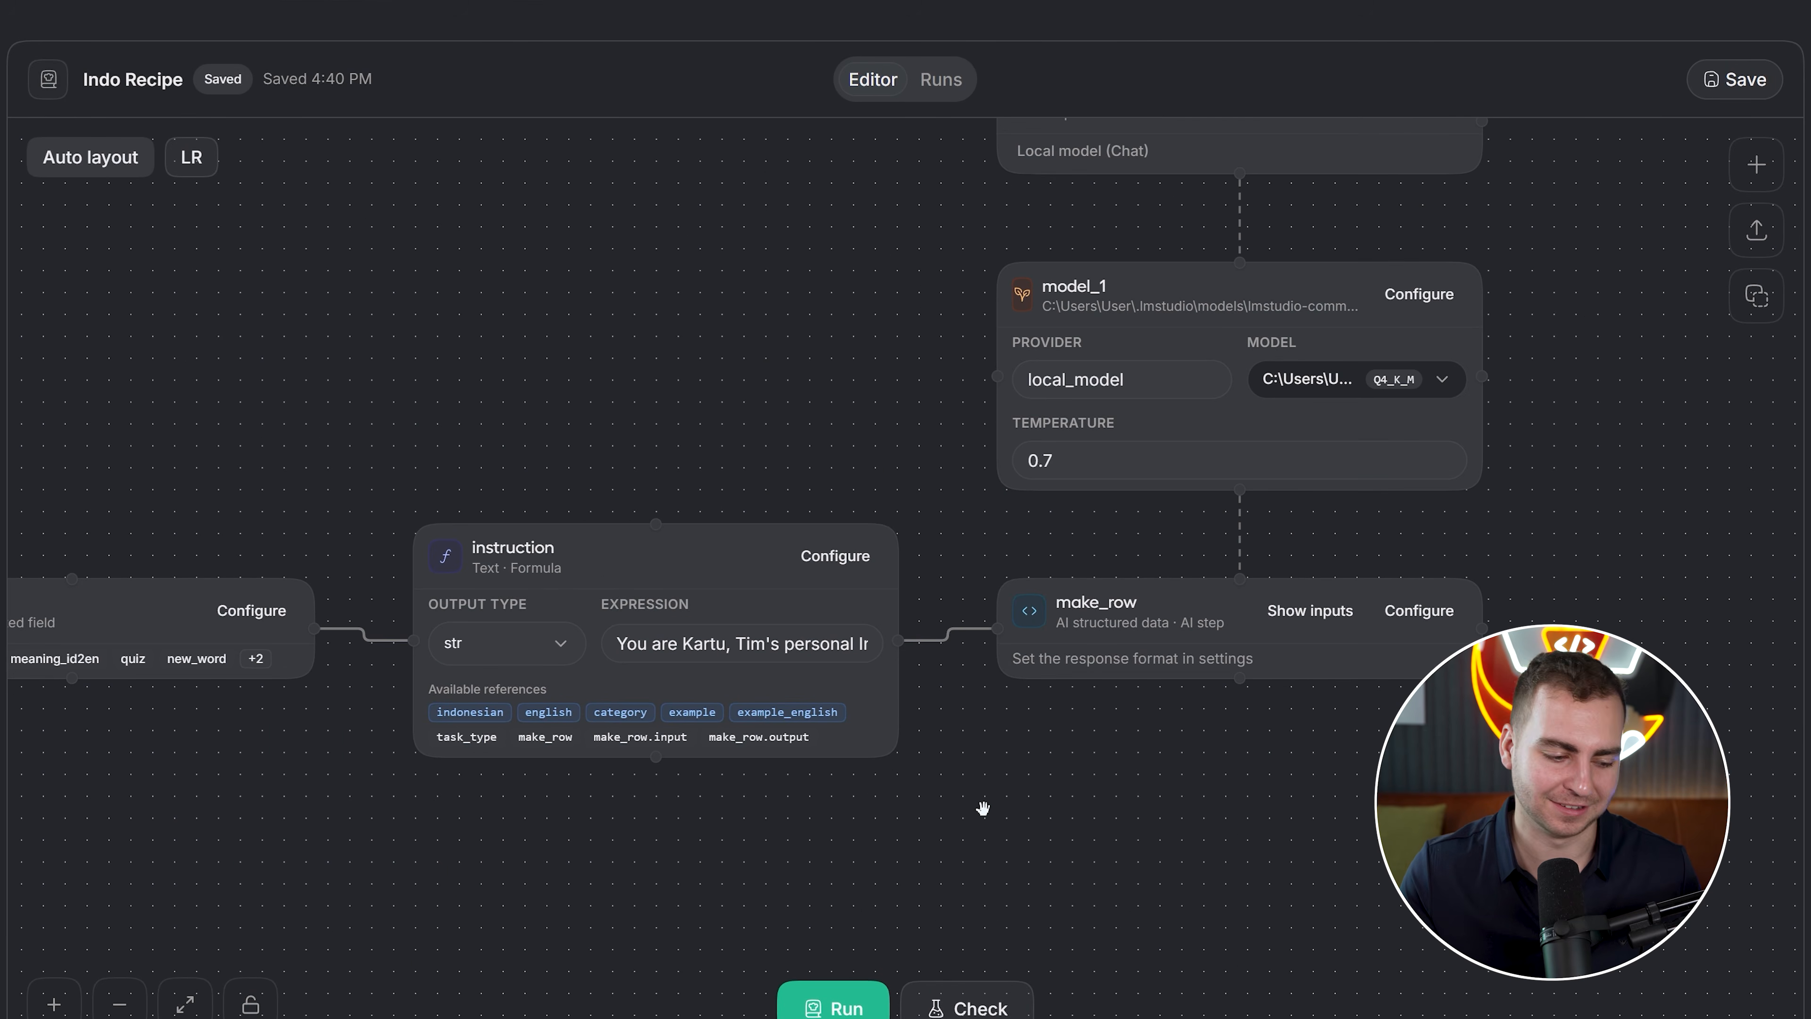
Examine how the recipe blocks connect, from the vocab_seed.csv source to make_row, and the local_model and model_1 blocks feeding it
scroll(983, 809, down, 3)
drag(674, 508, 1025, 343)
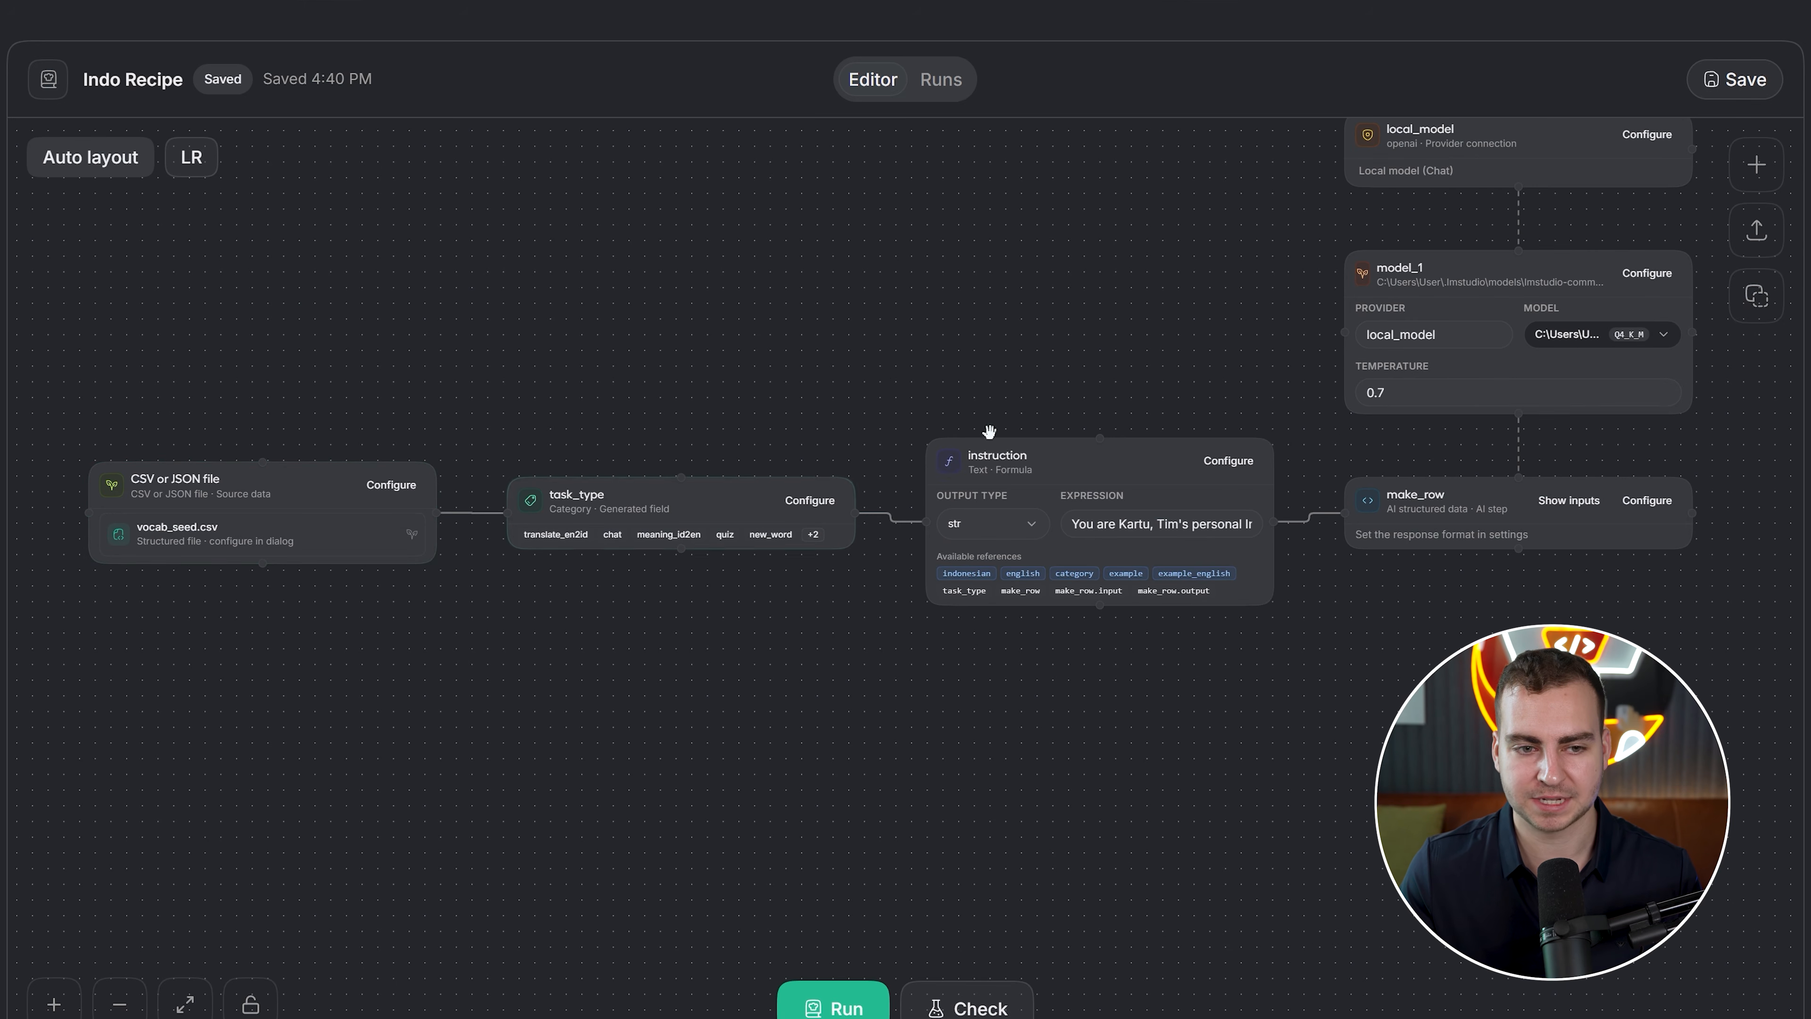
drag(868, 538, 554, 529)
drag(1112, 651, 772, 728)
scroll(828, 669, up, 2)
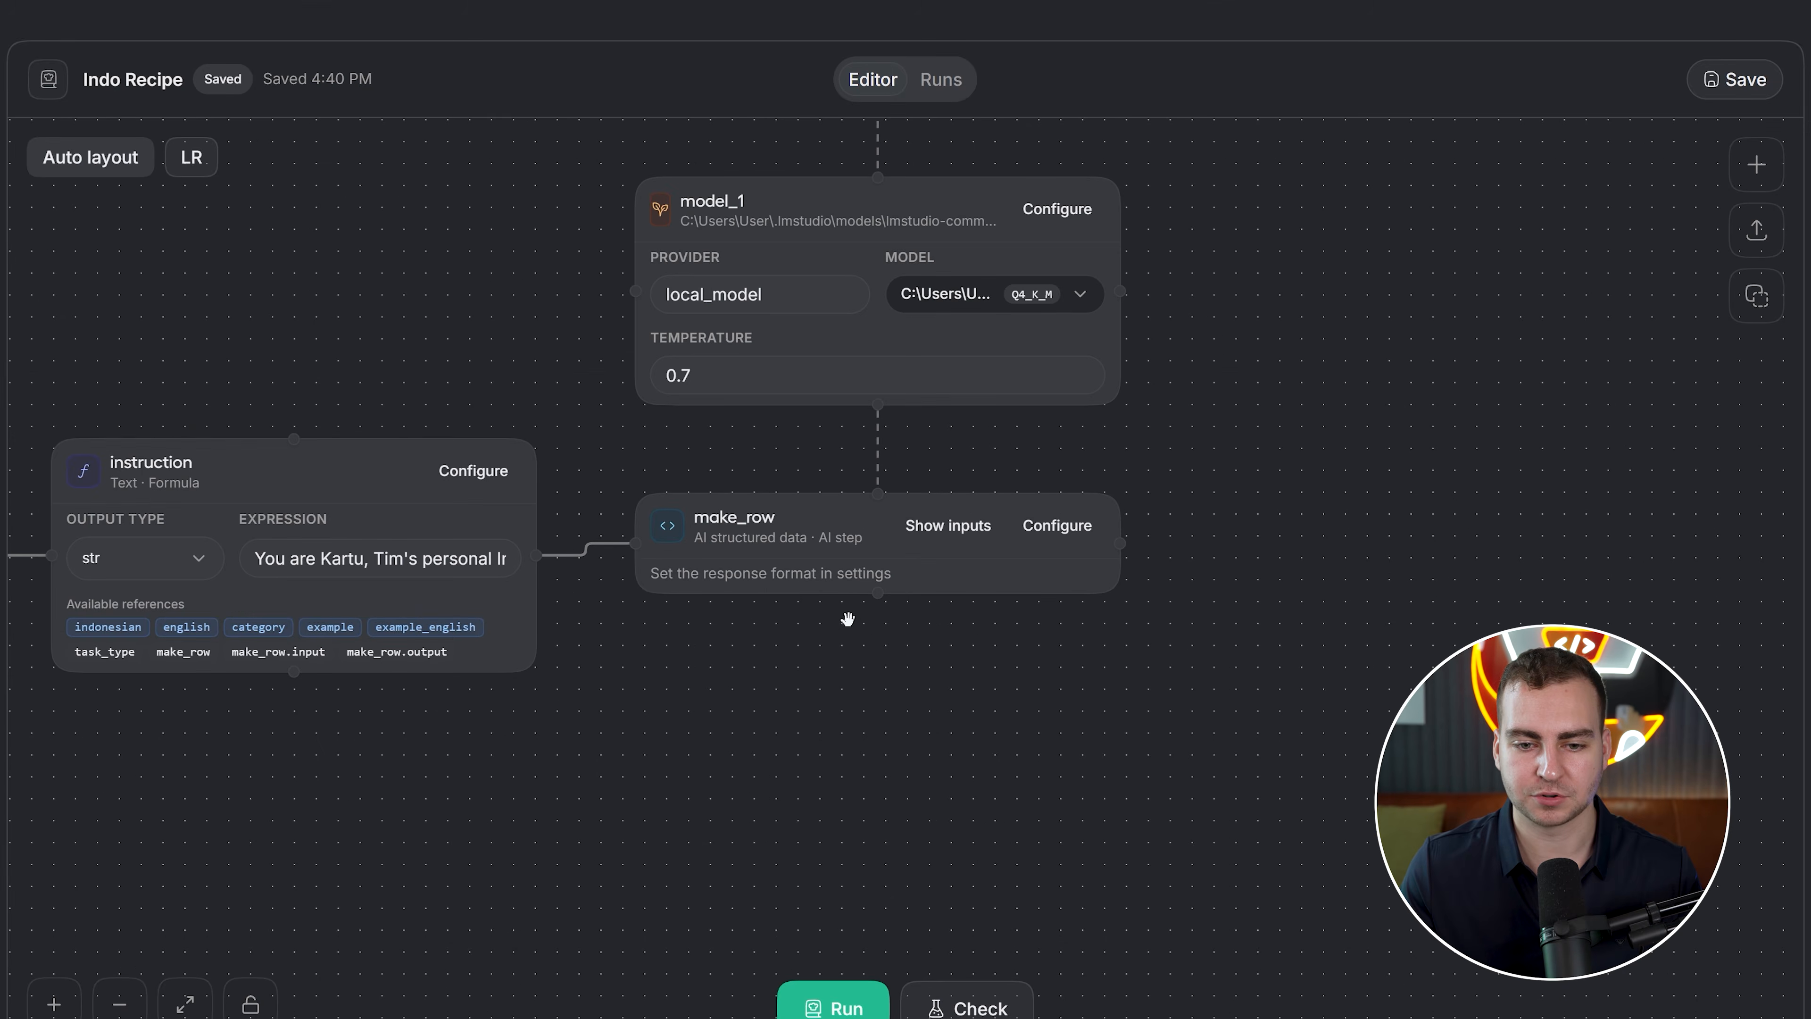
click(877, 376)
drag(882, 599, 837, 846)
scroll(1073, 662, down, 1)
drag(1148, 655, 1061, 523)
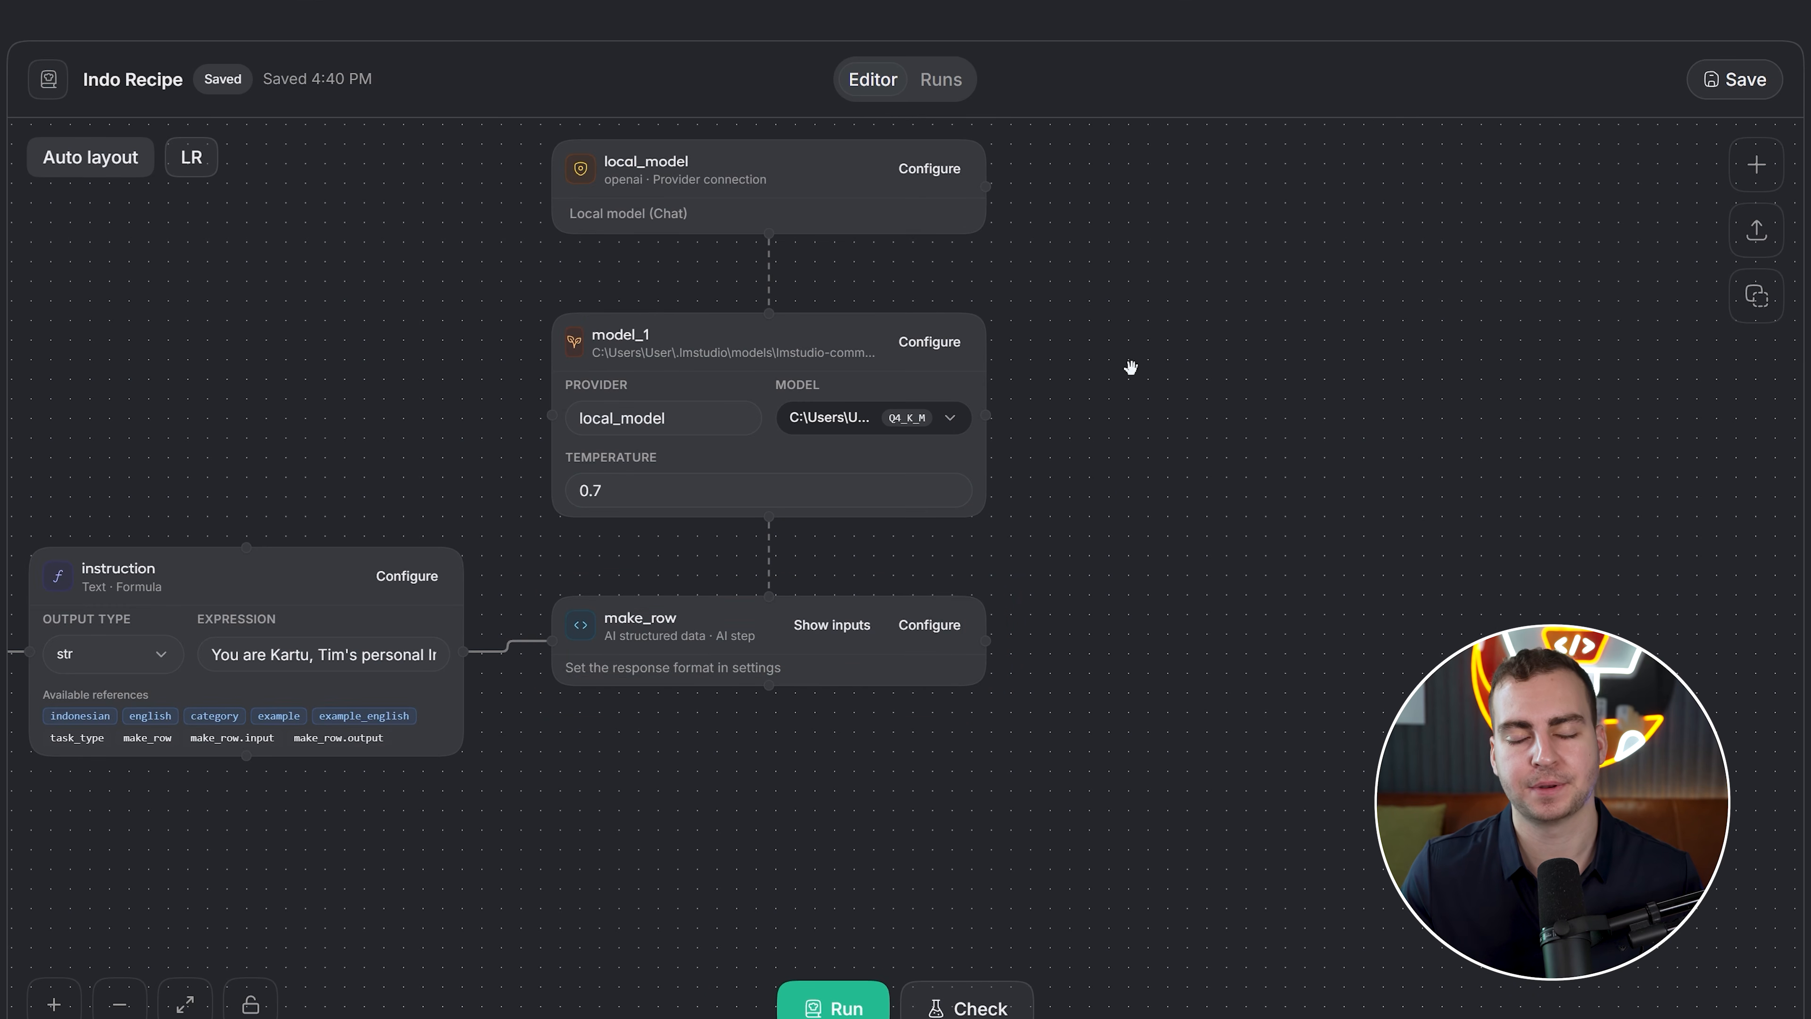
drag(1154, 347, 1191, 419)
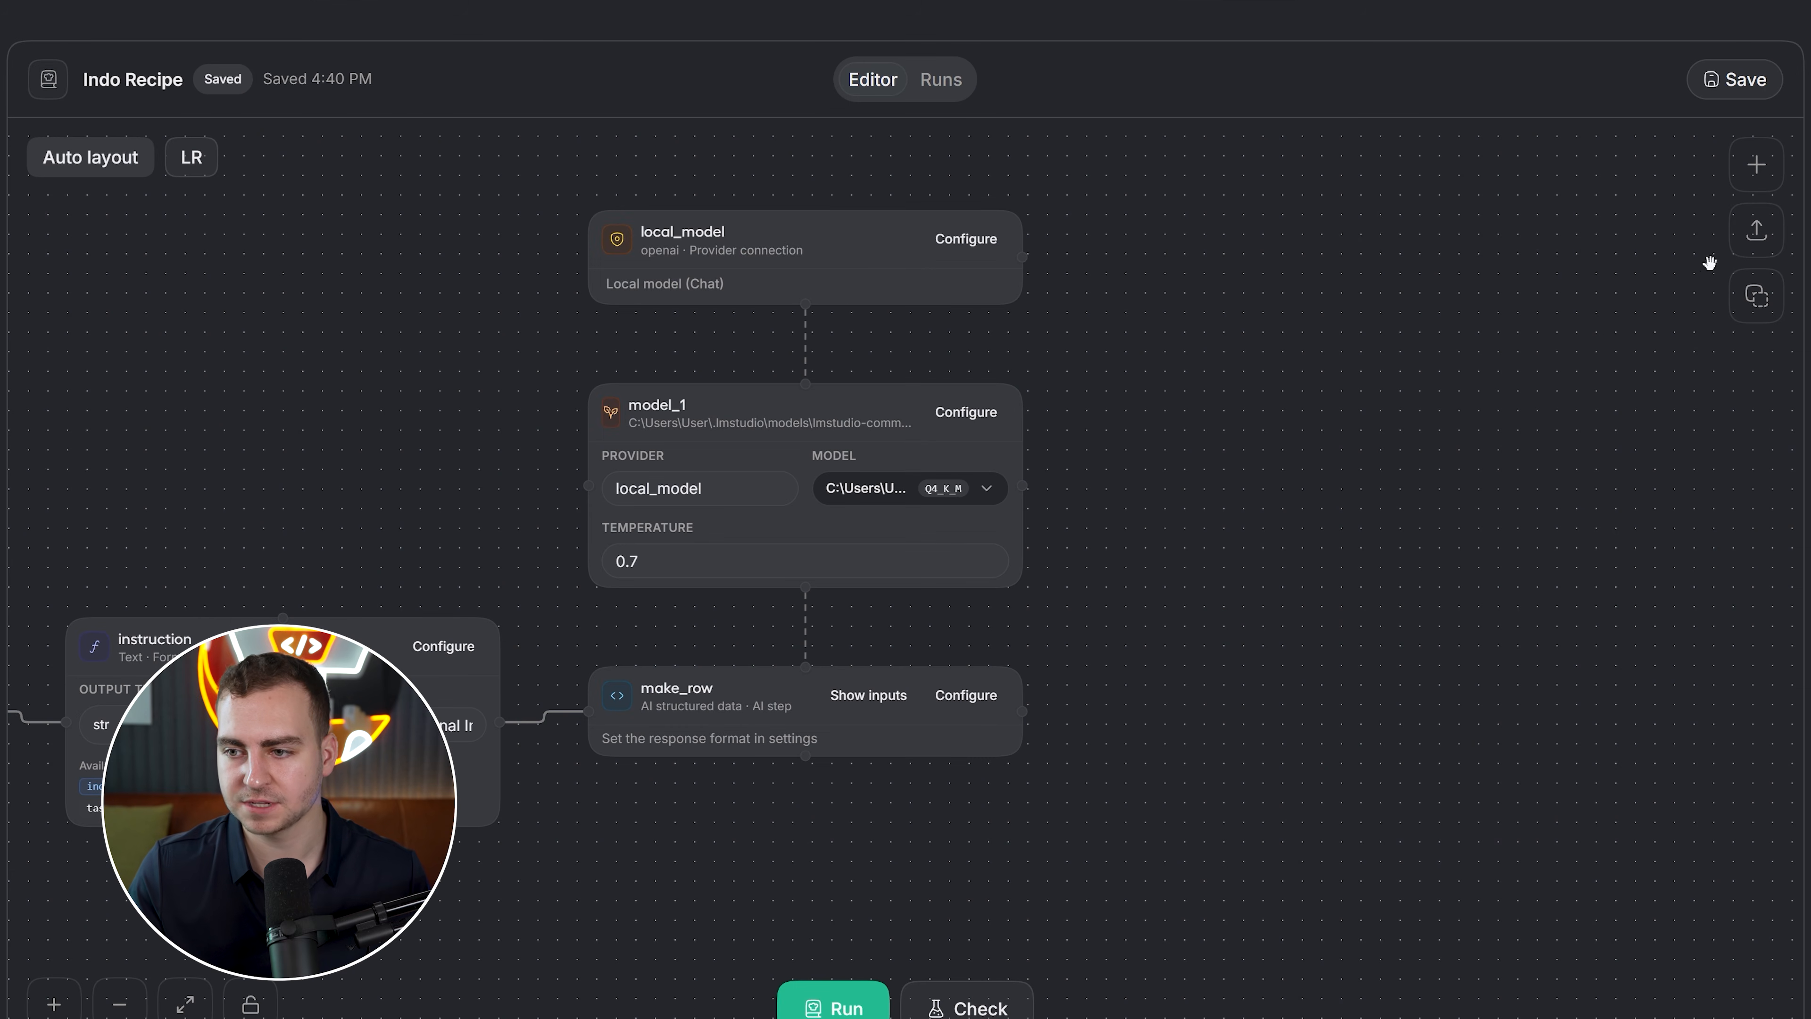
Add a Provider connection block to the canvas beside the local_model block
click(1756, 164)
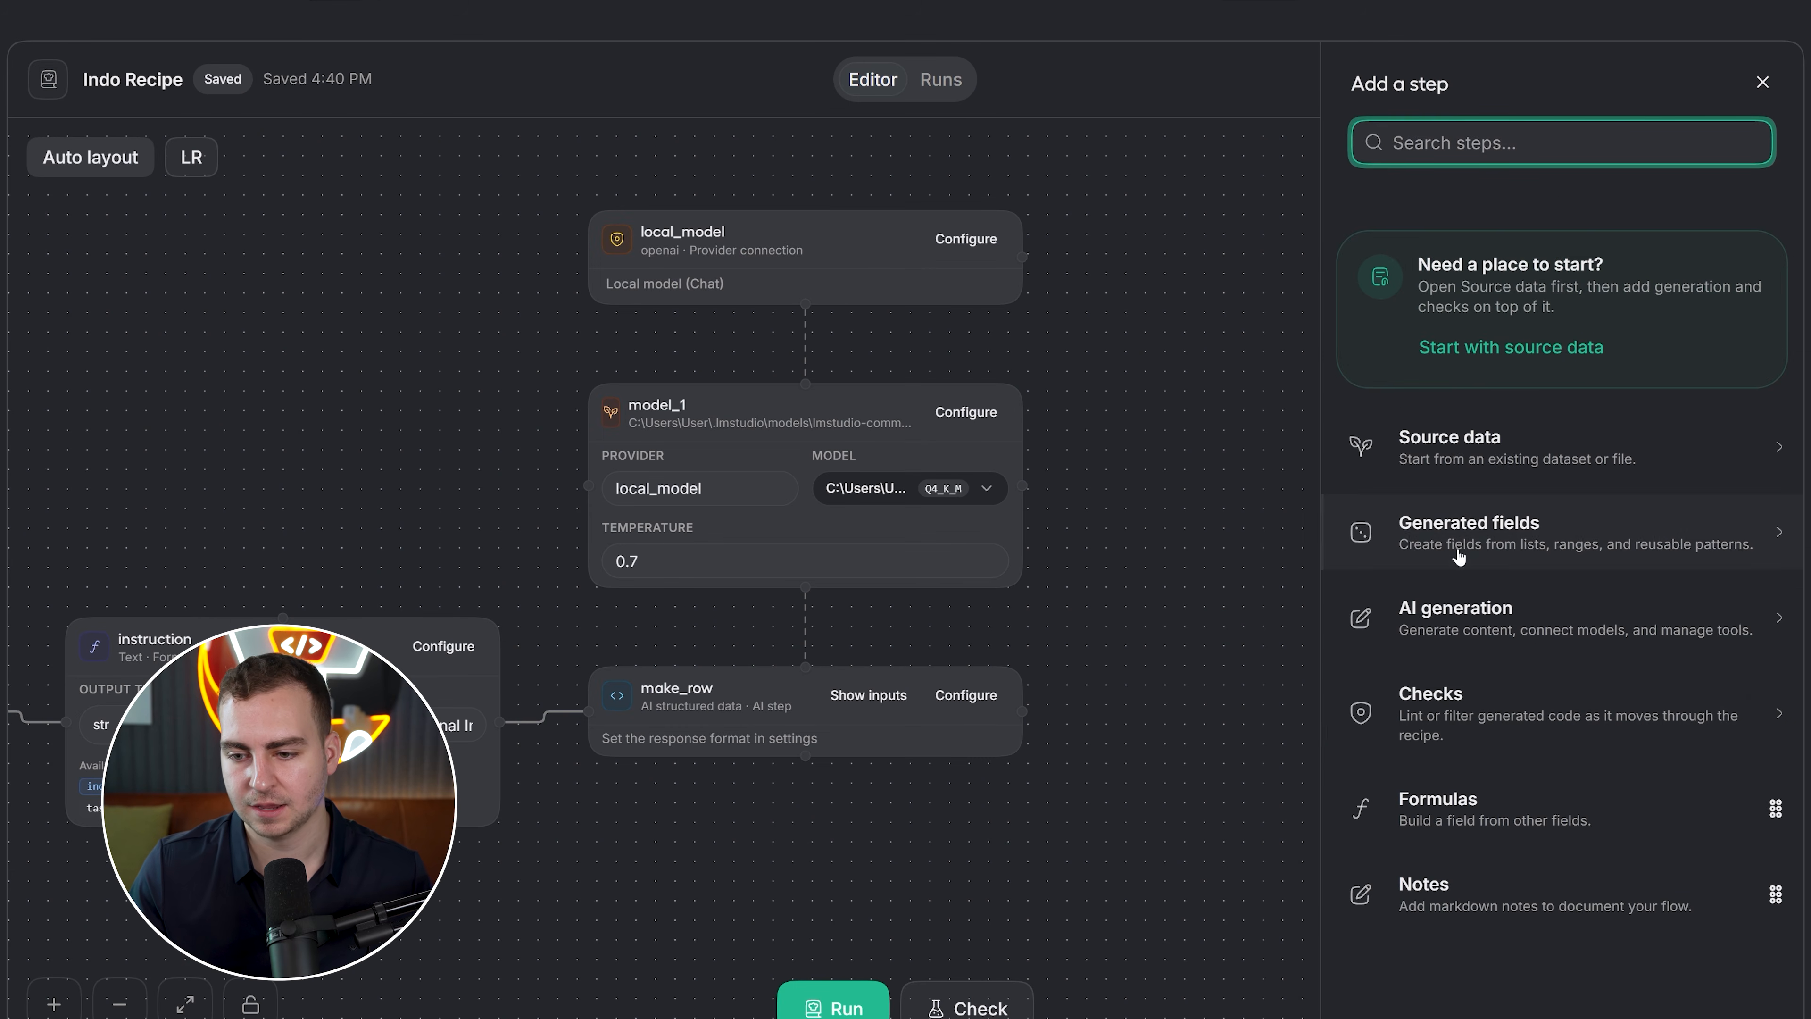
click(1420, 618)
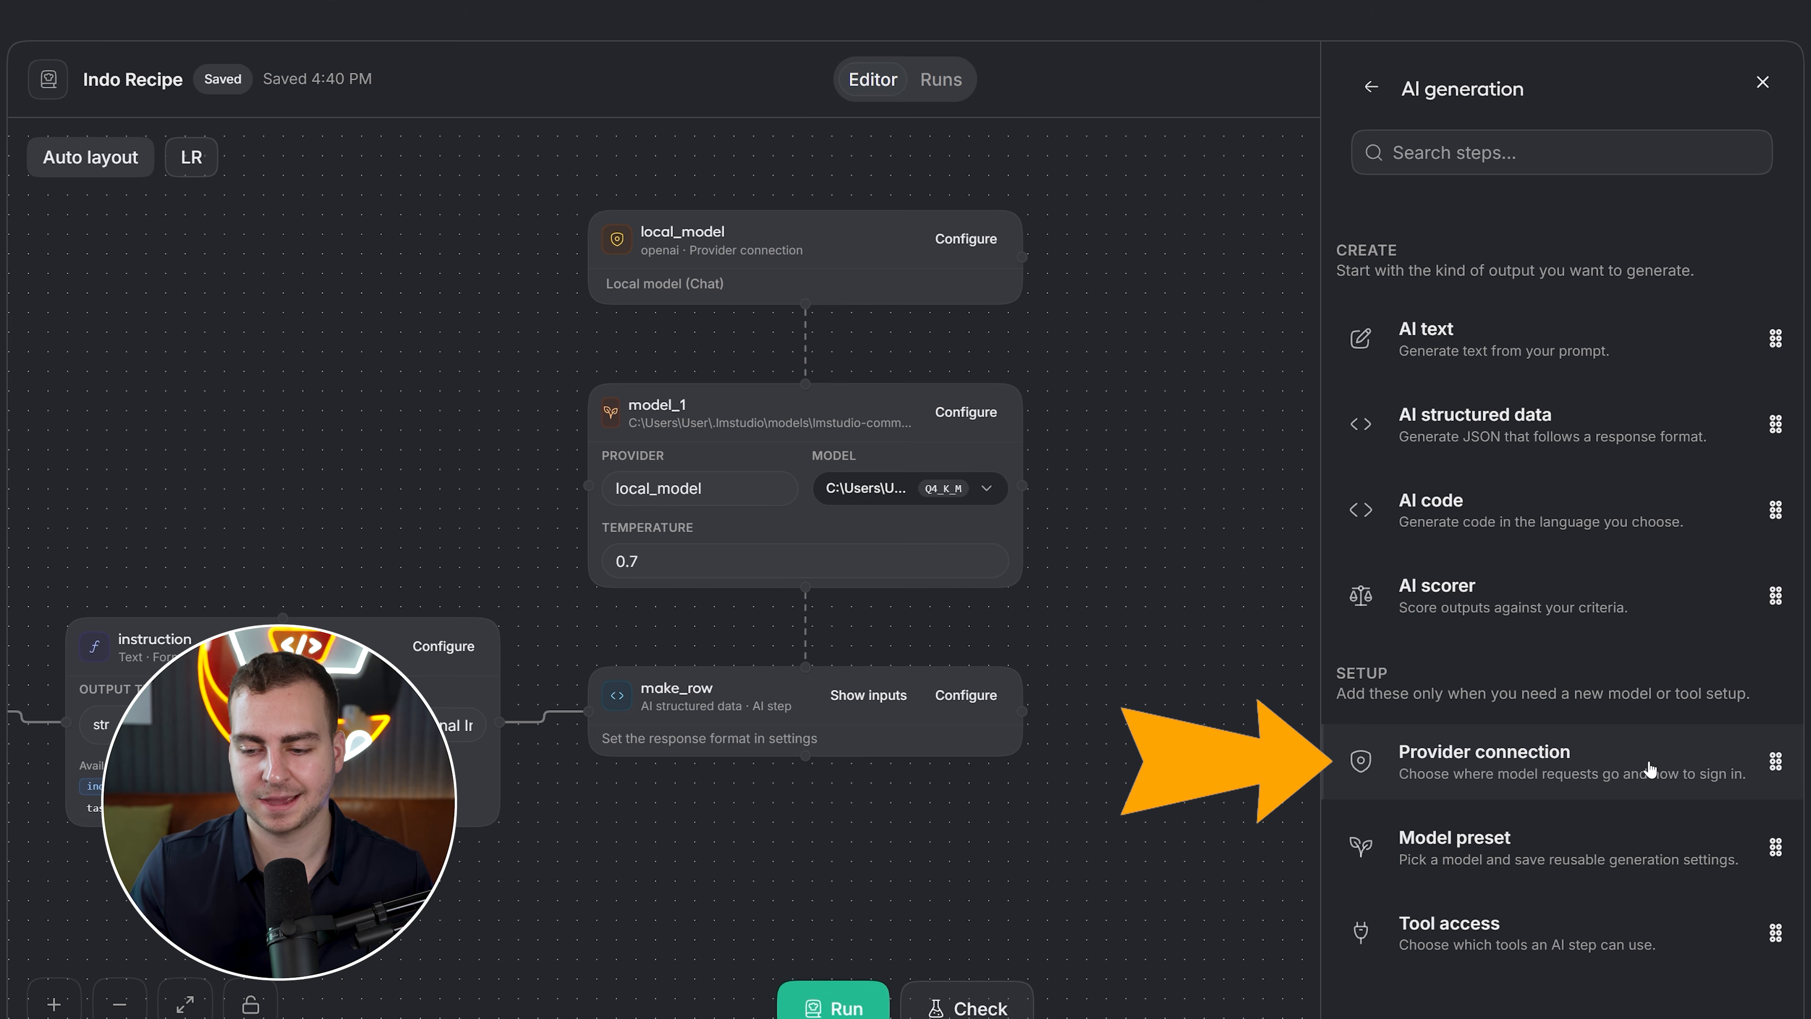
drag(1585, 766, 1241, 239)
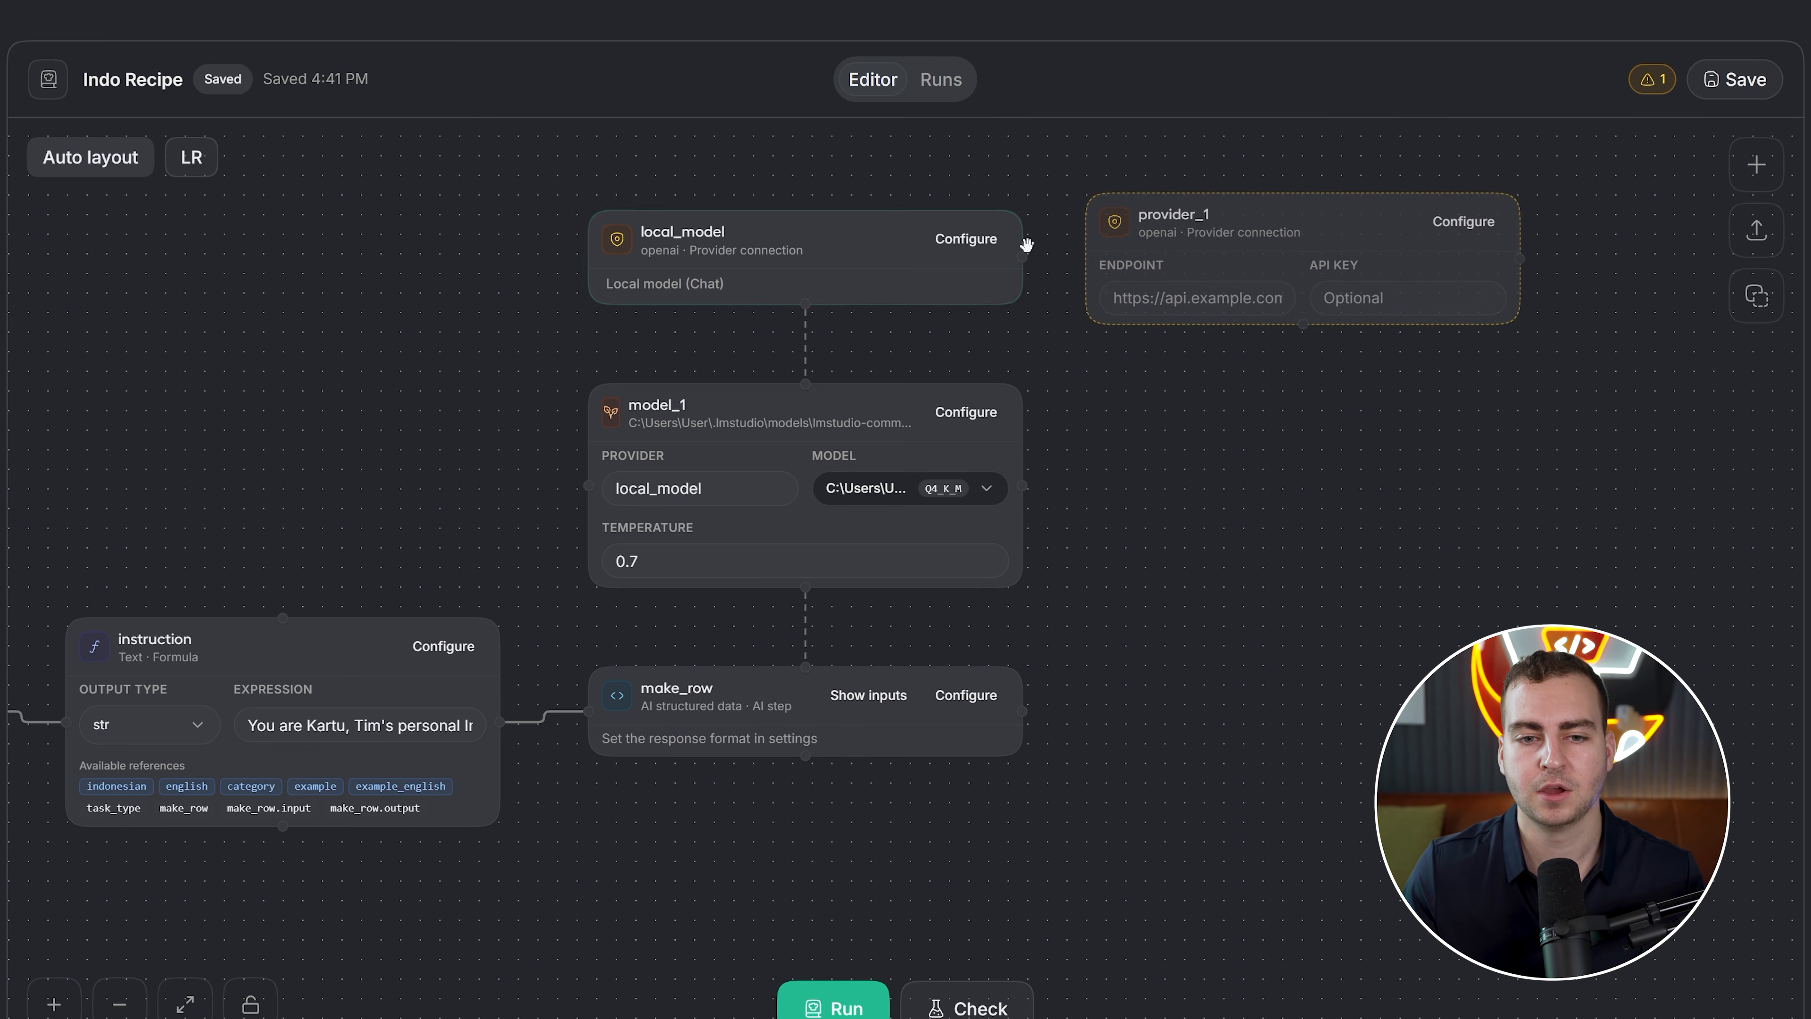
Switch the local_model connection's model source to External endpoint and set its provider type to Anthropic
click(964, 239)
click(893, 446)
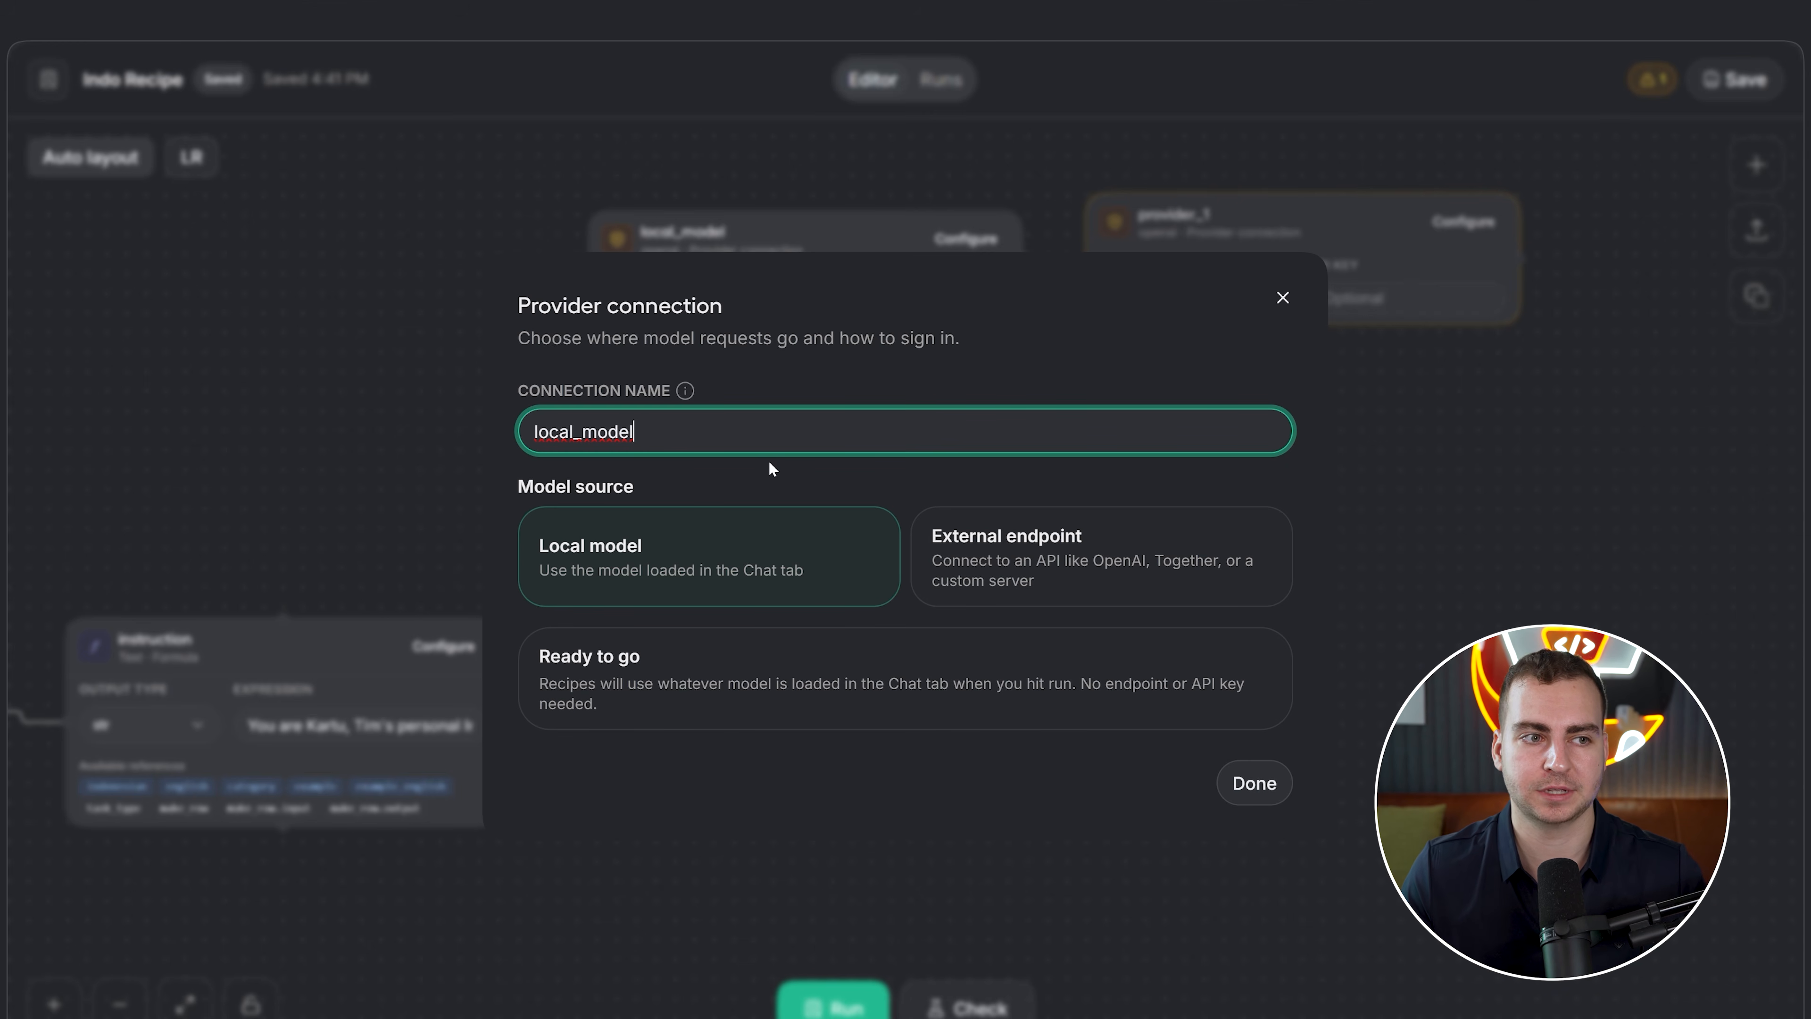
click(1052, 546)
scroll(887, 551, down, 1)
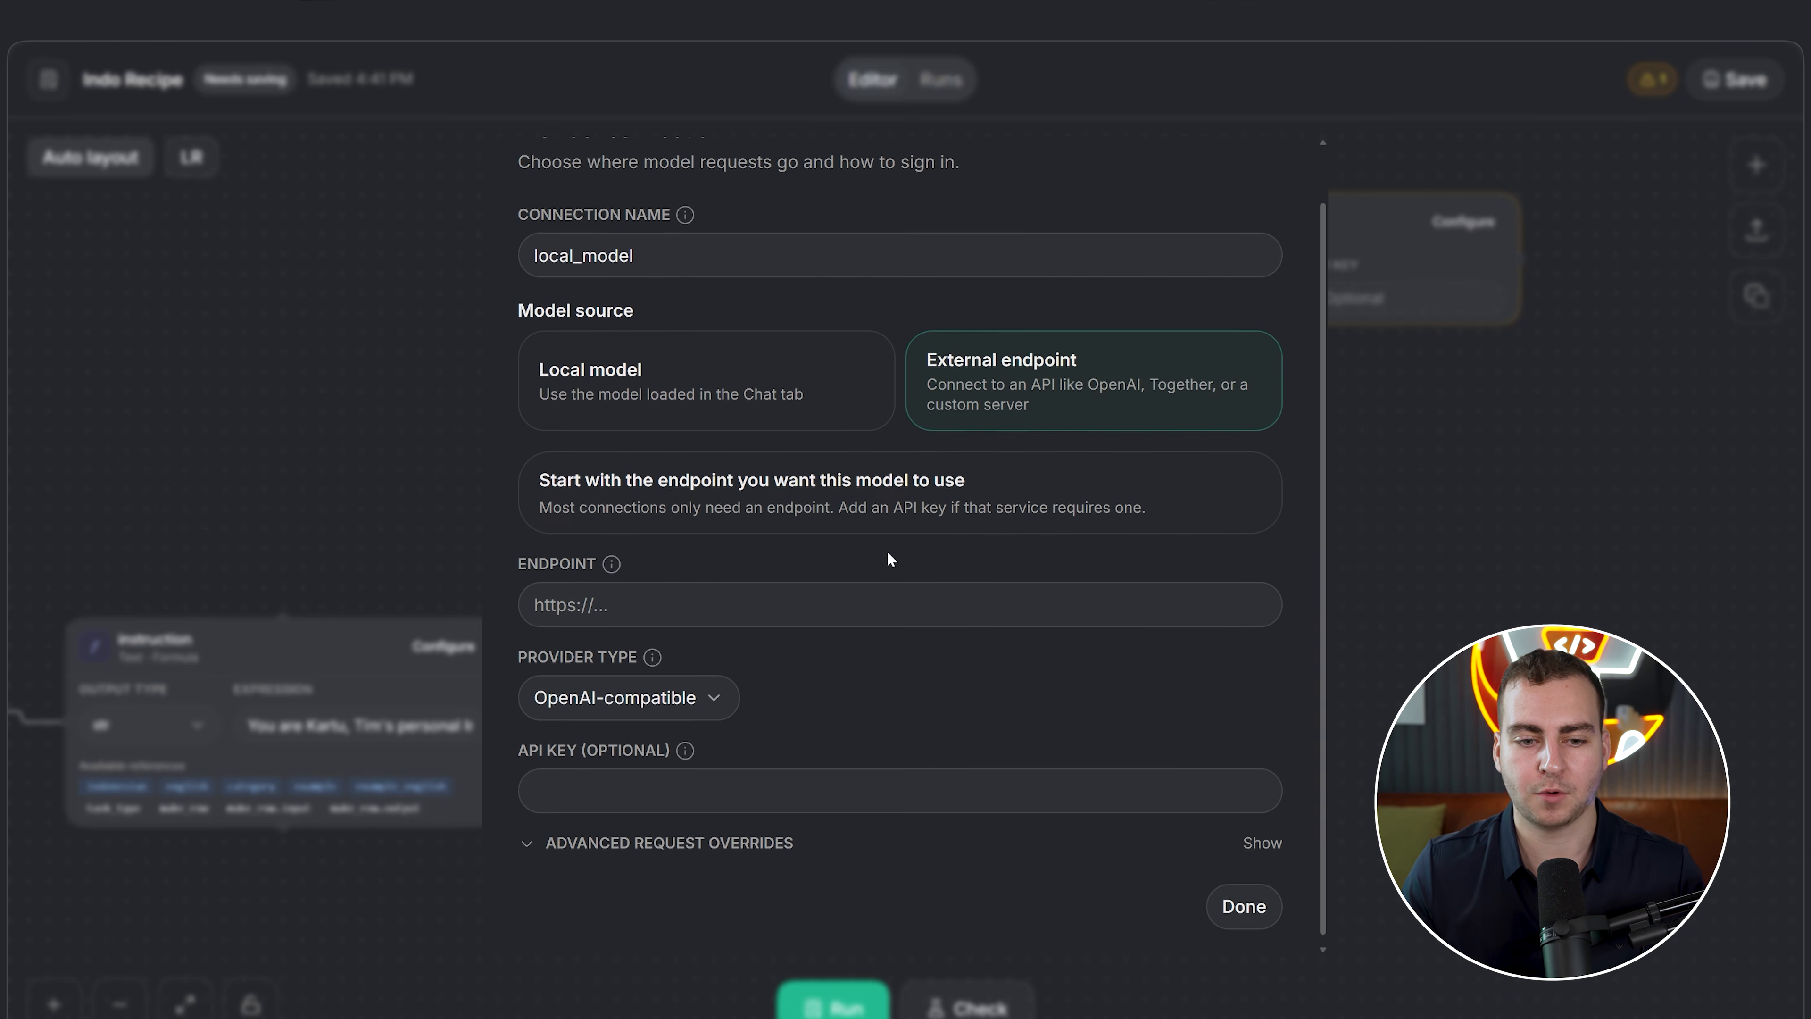
click(681, 693)
click(642, 785)
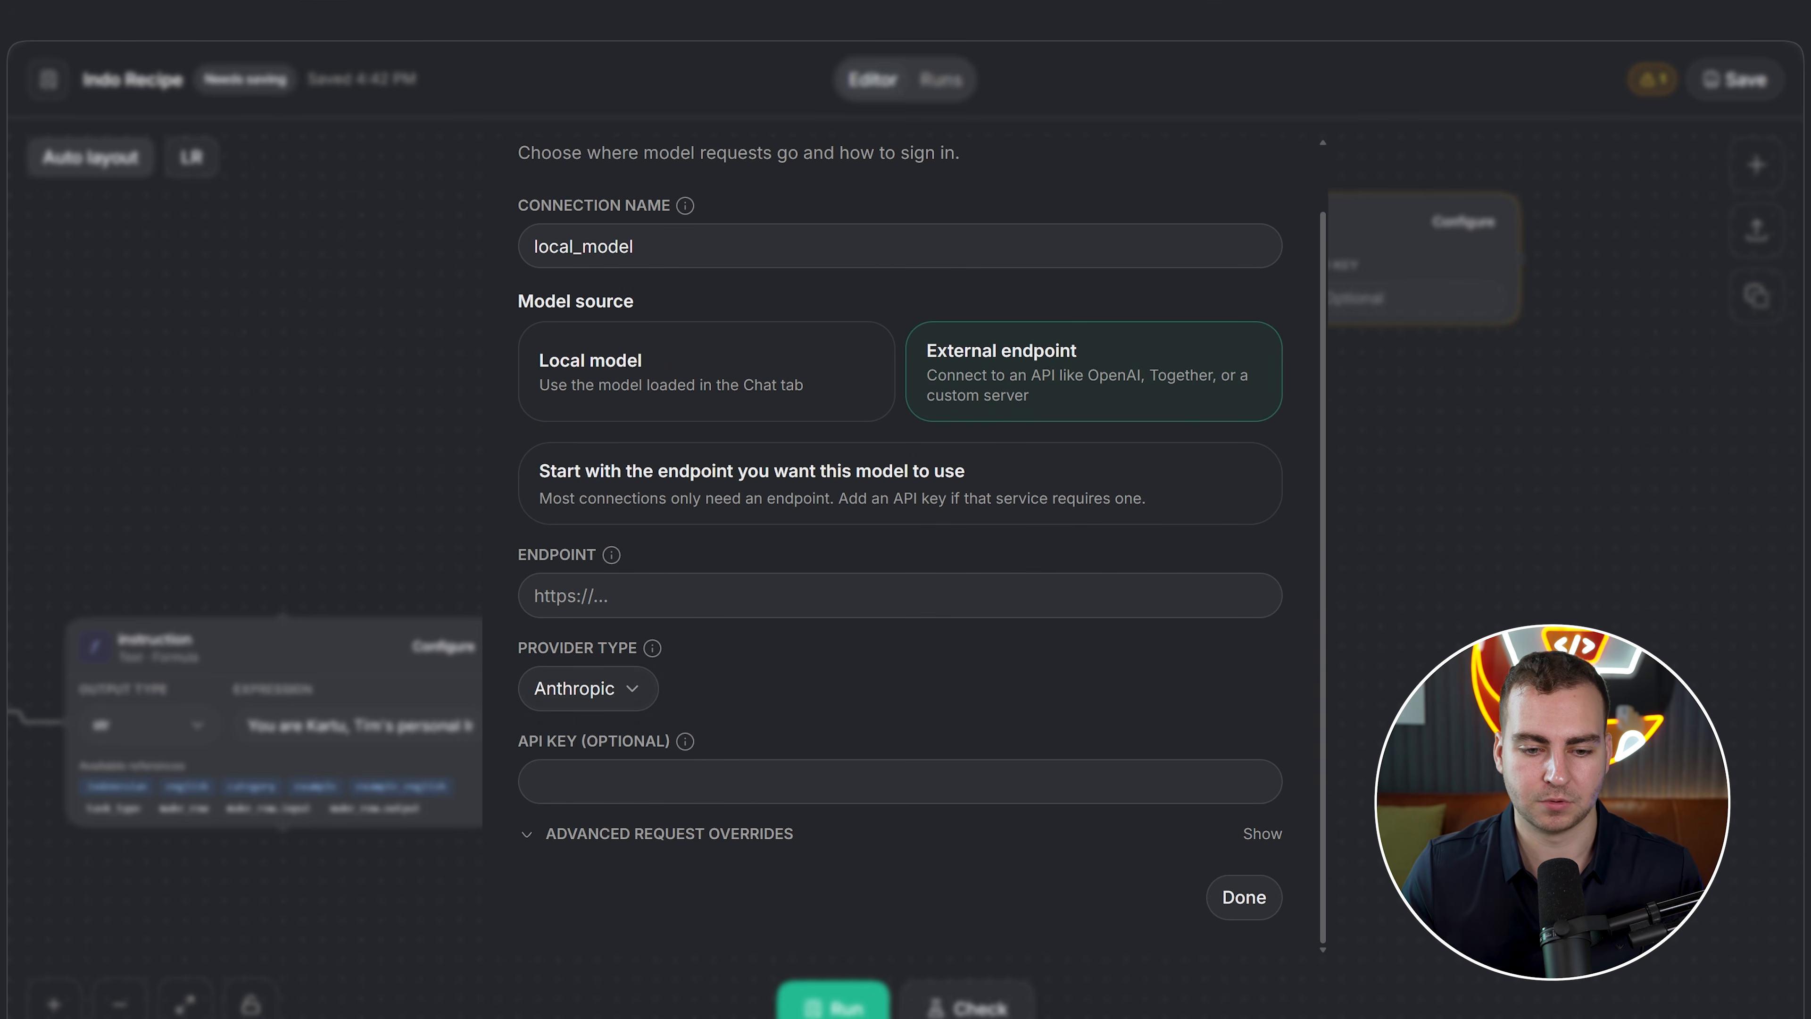
Reset the provider type to OpenAI-compatible, restore Local model as local_model's source and close the connection settings
click(608, 687)
click(610, 739)
mouse_move(651, 648)
click(644, 589)
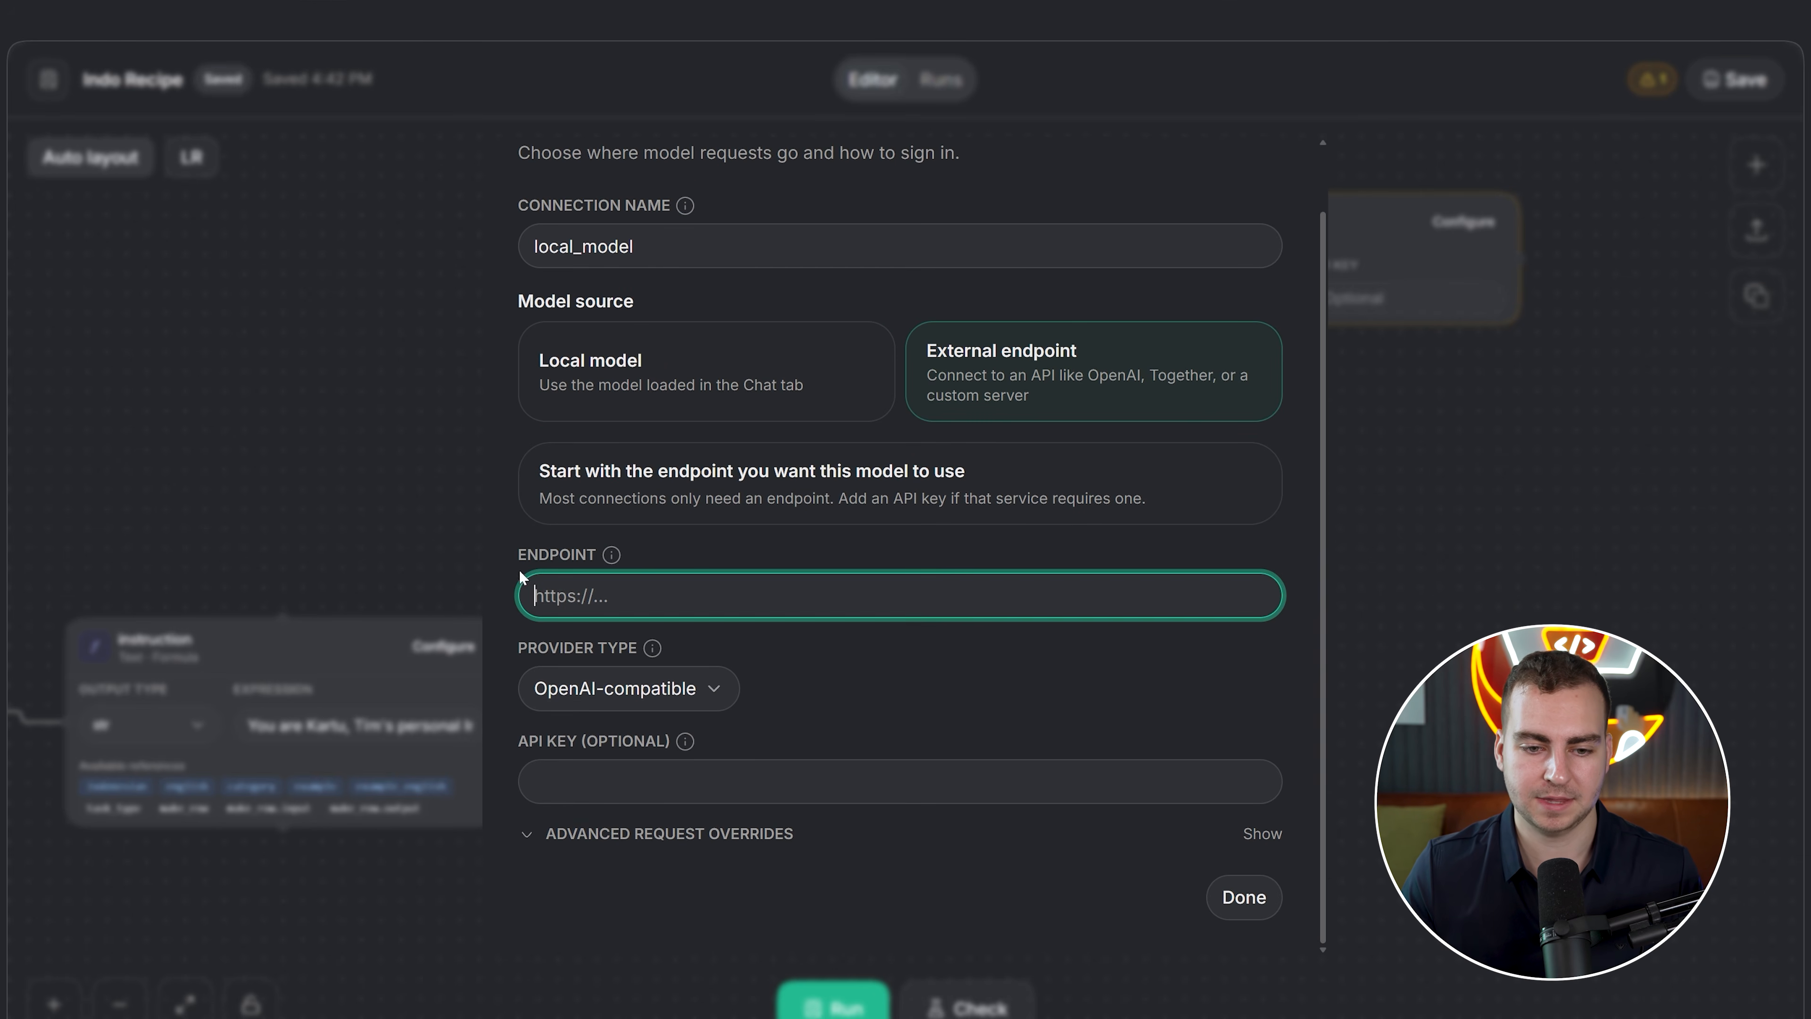
key(Tab)
key(Tab)
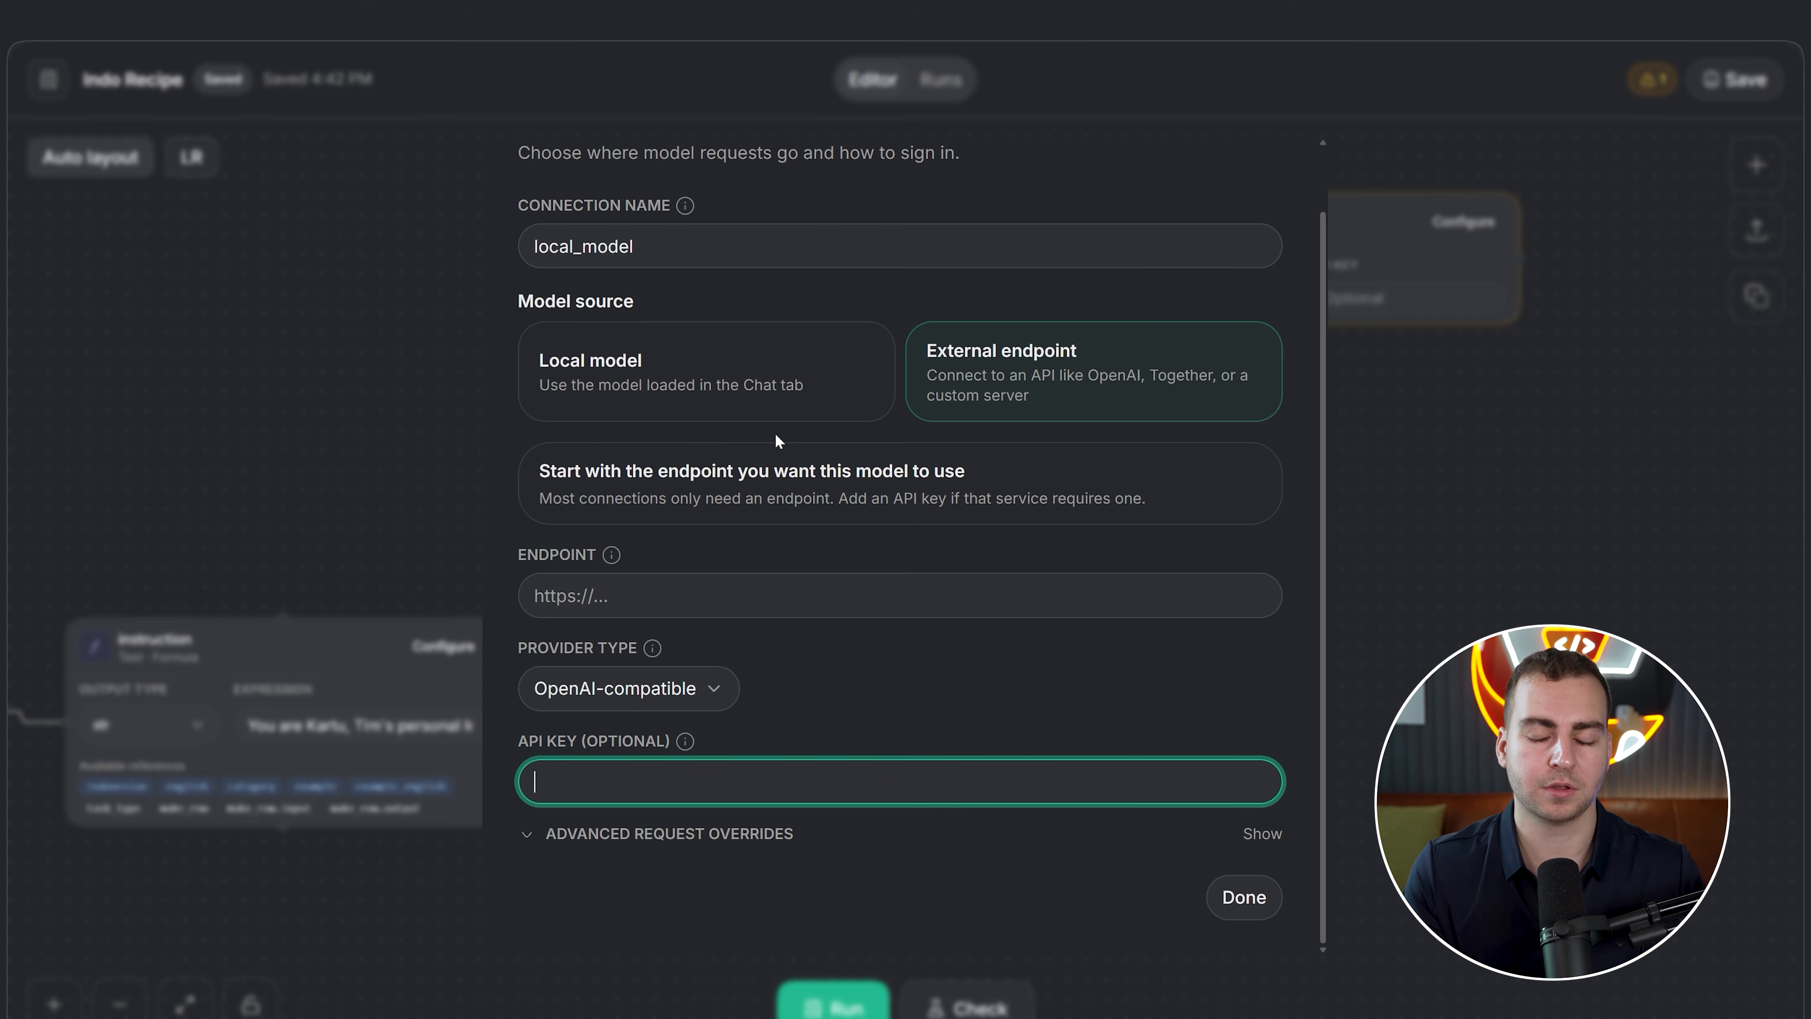
click(756, 361)
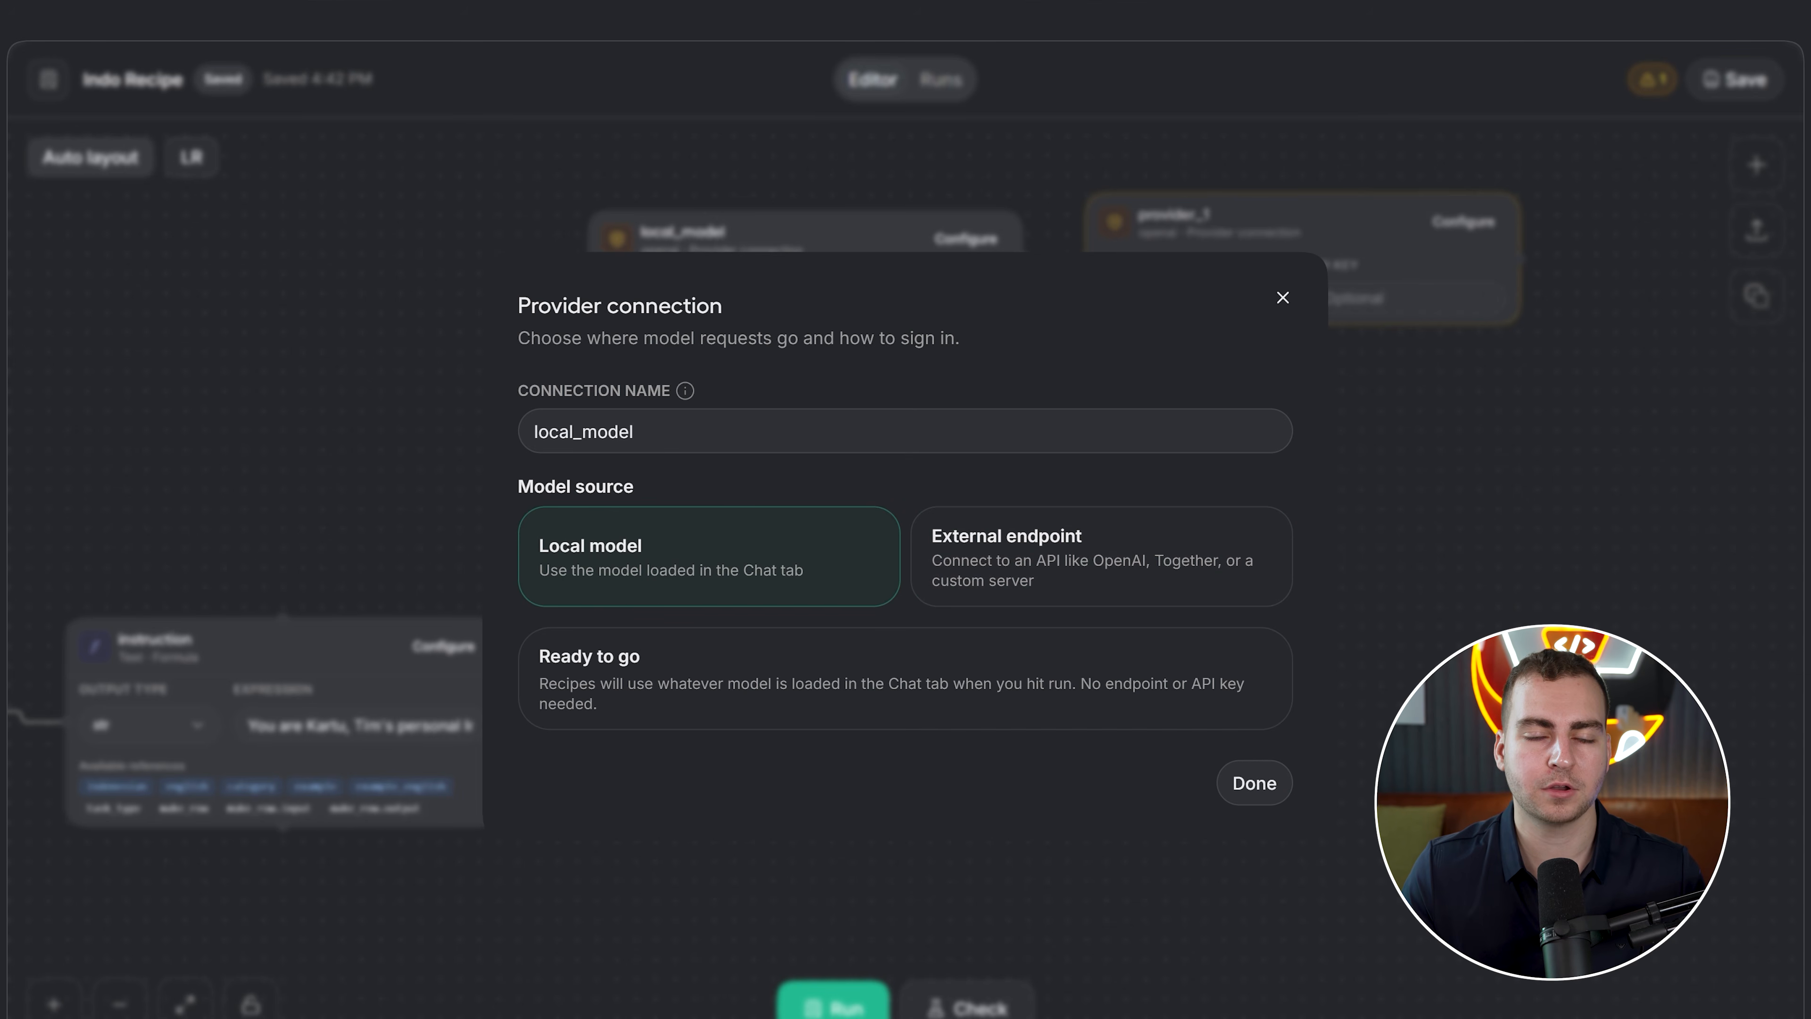
click(1283, 298)
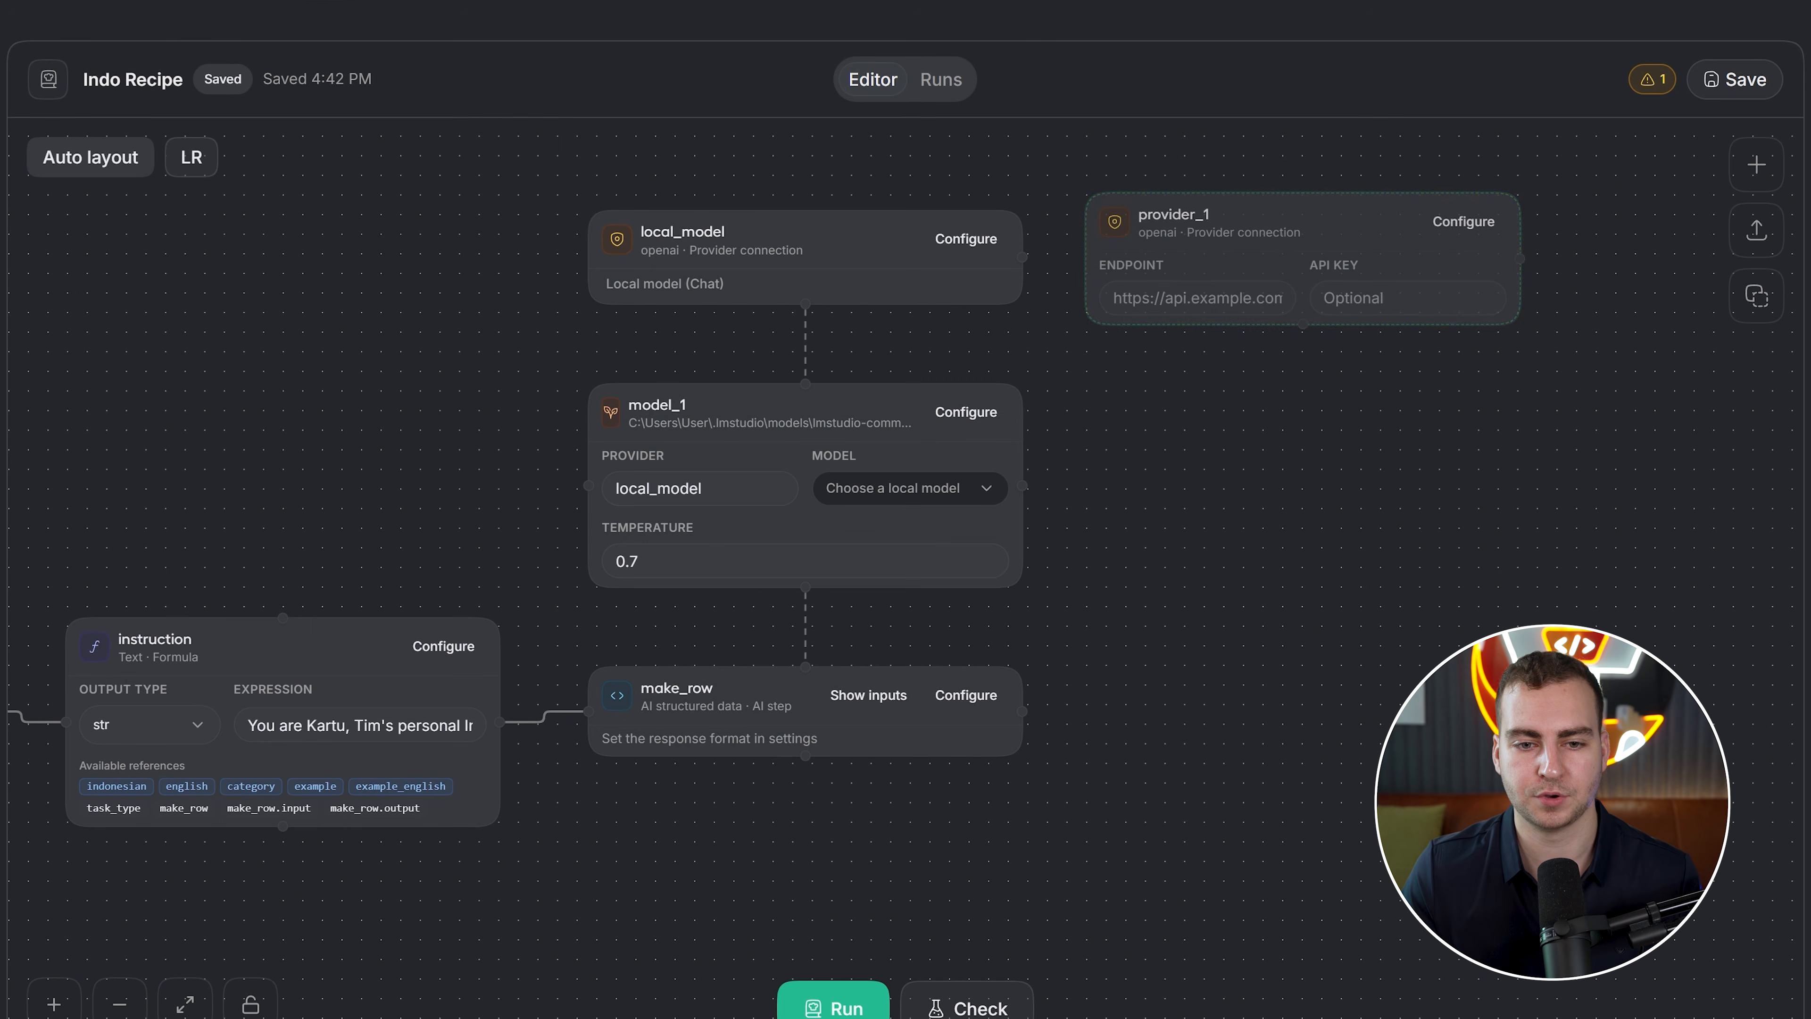
Delete the added provider_1 block, keeping the local_model and model_1 blocks
drag(1240, 235, 1311, 243)
key(Delete)
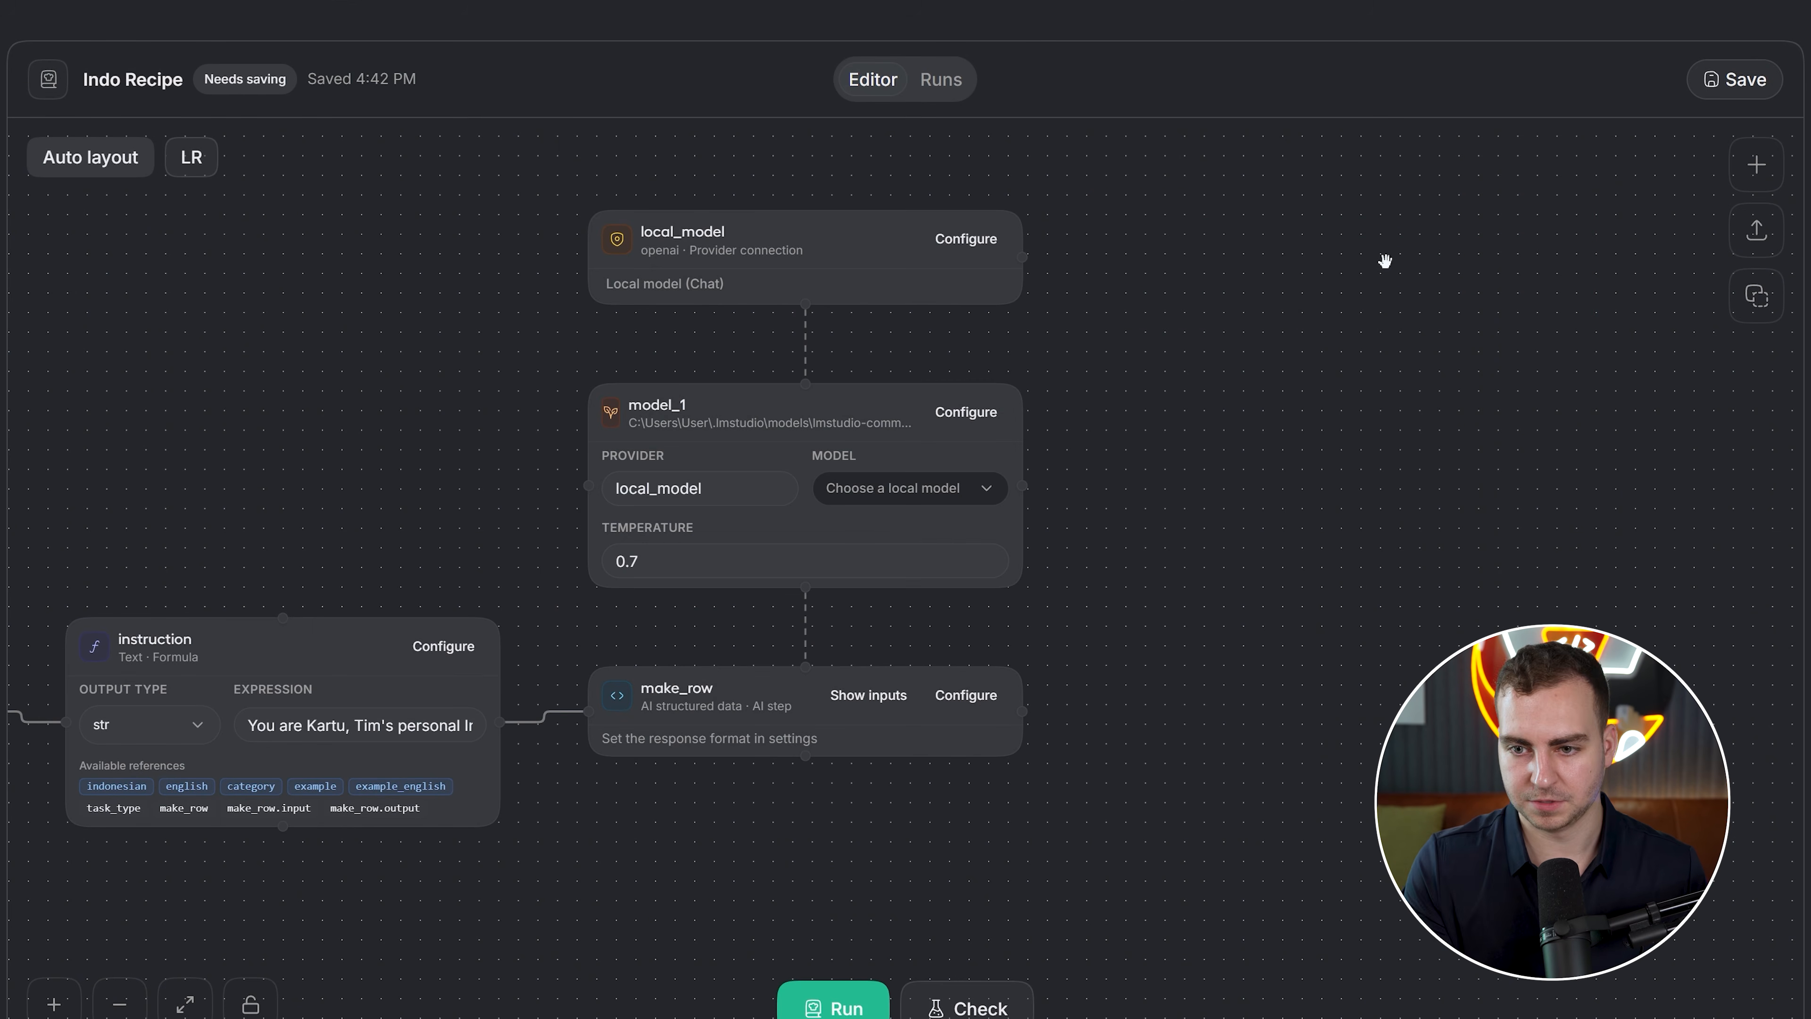
click(833, 212)
click(799, 409)
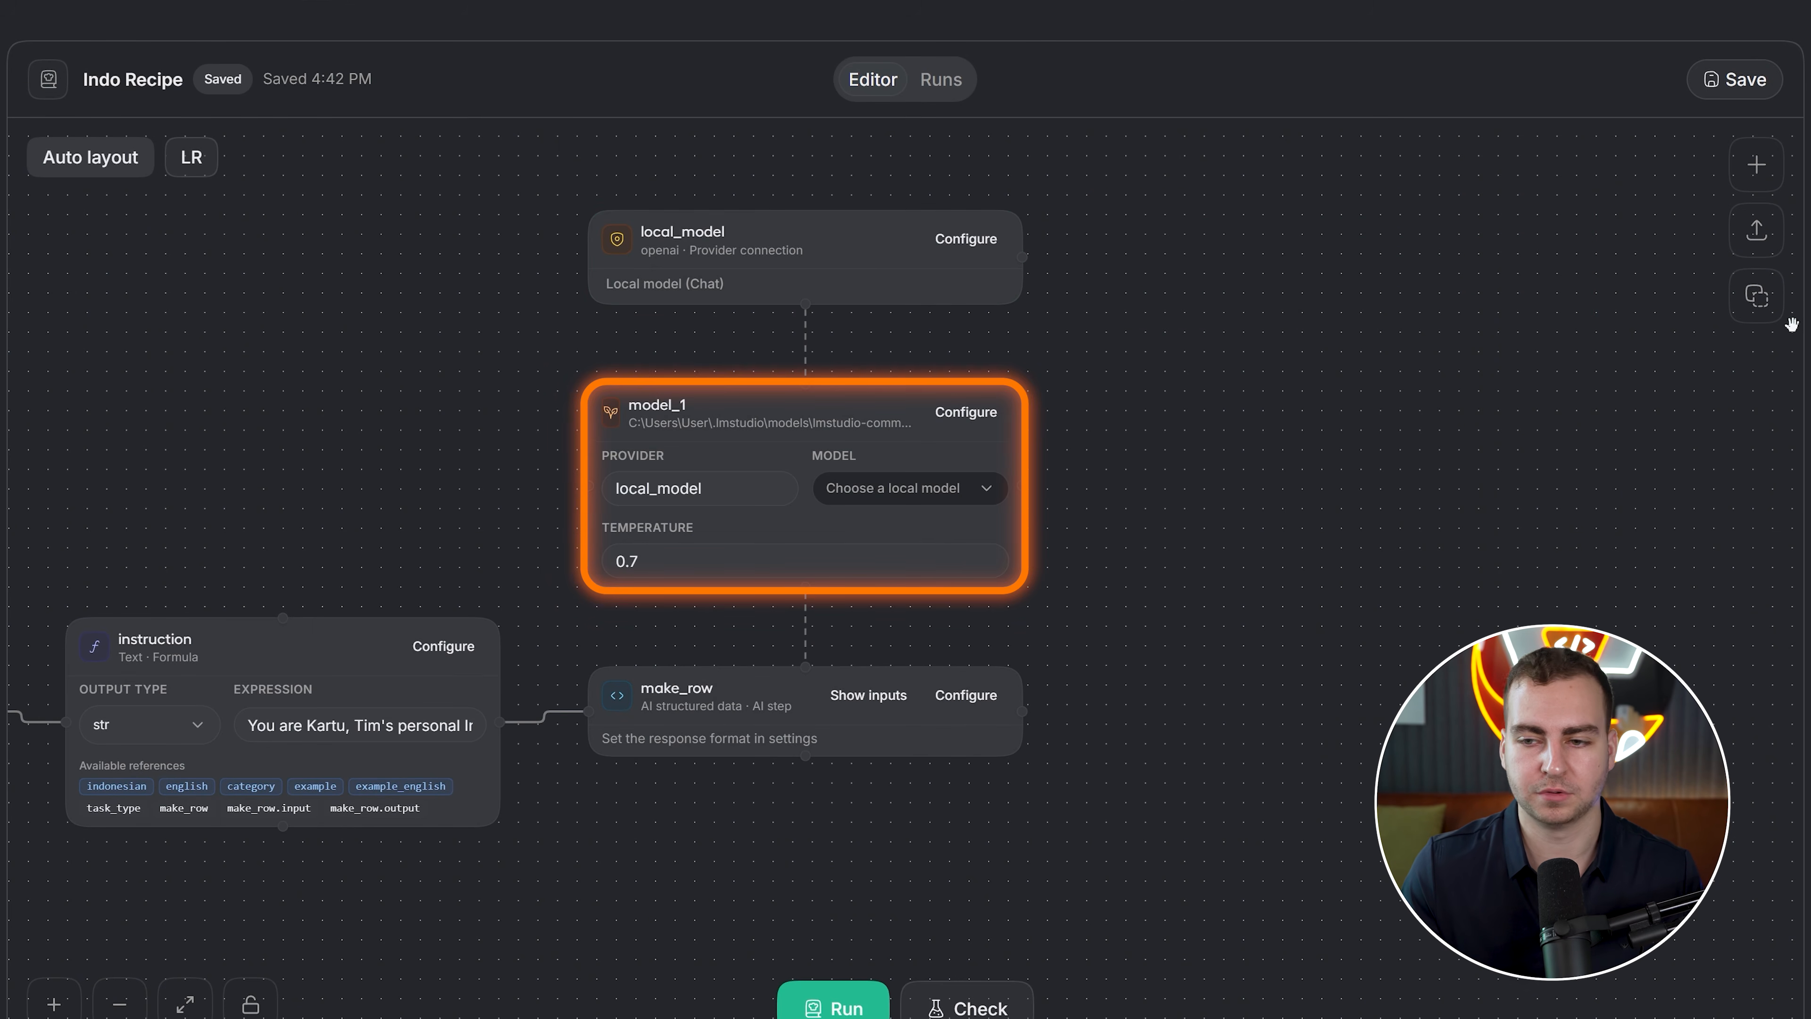
Add a Model preset block beside model_1 and open its Provider field for editing
click(1756, 295)
click(1756, 164)
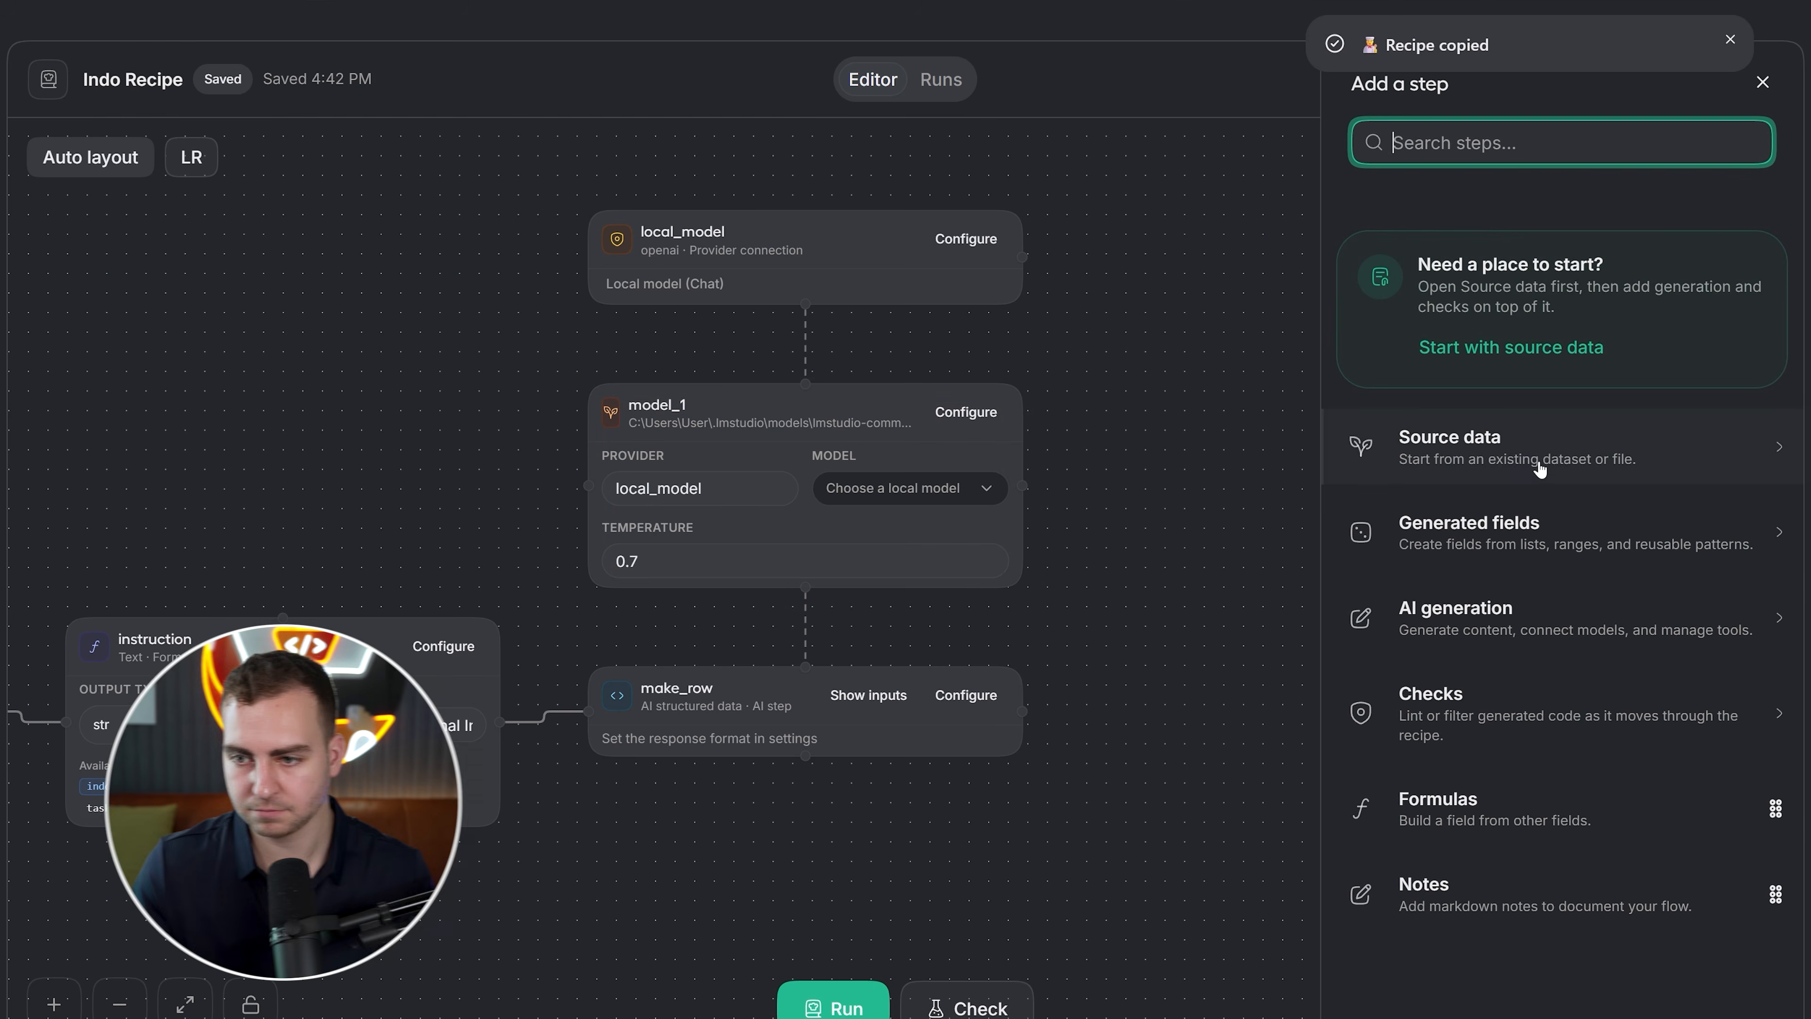
click(1504, 628)
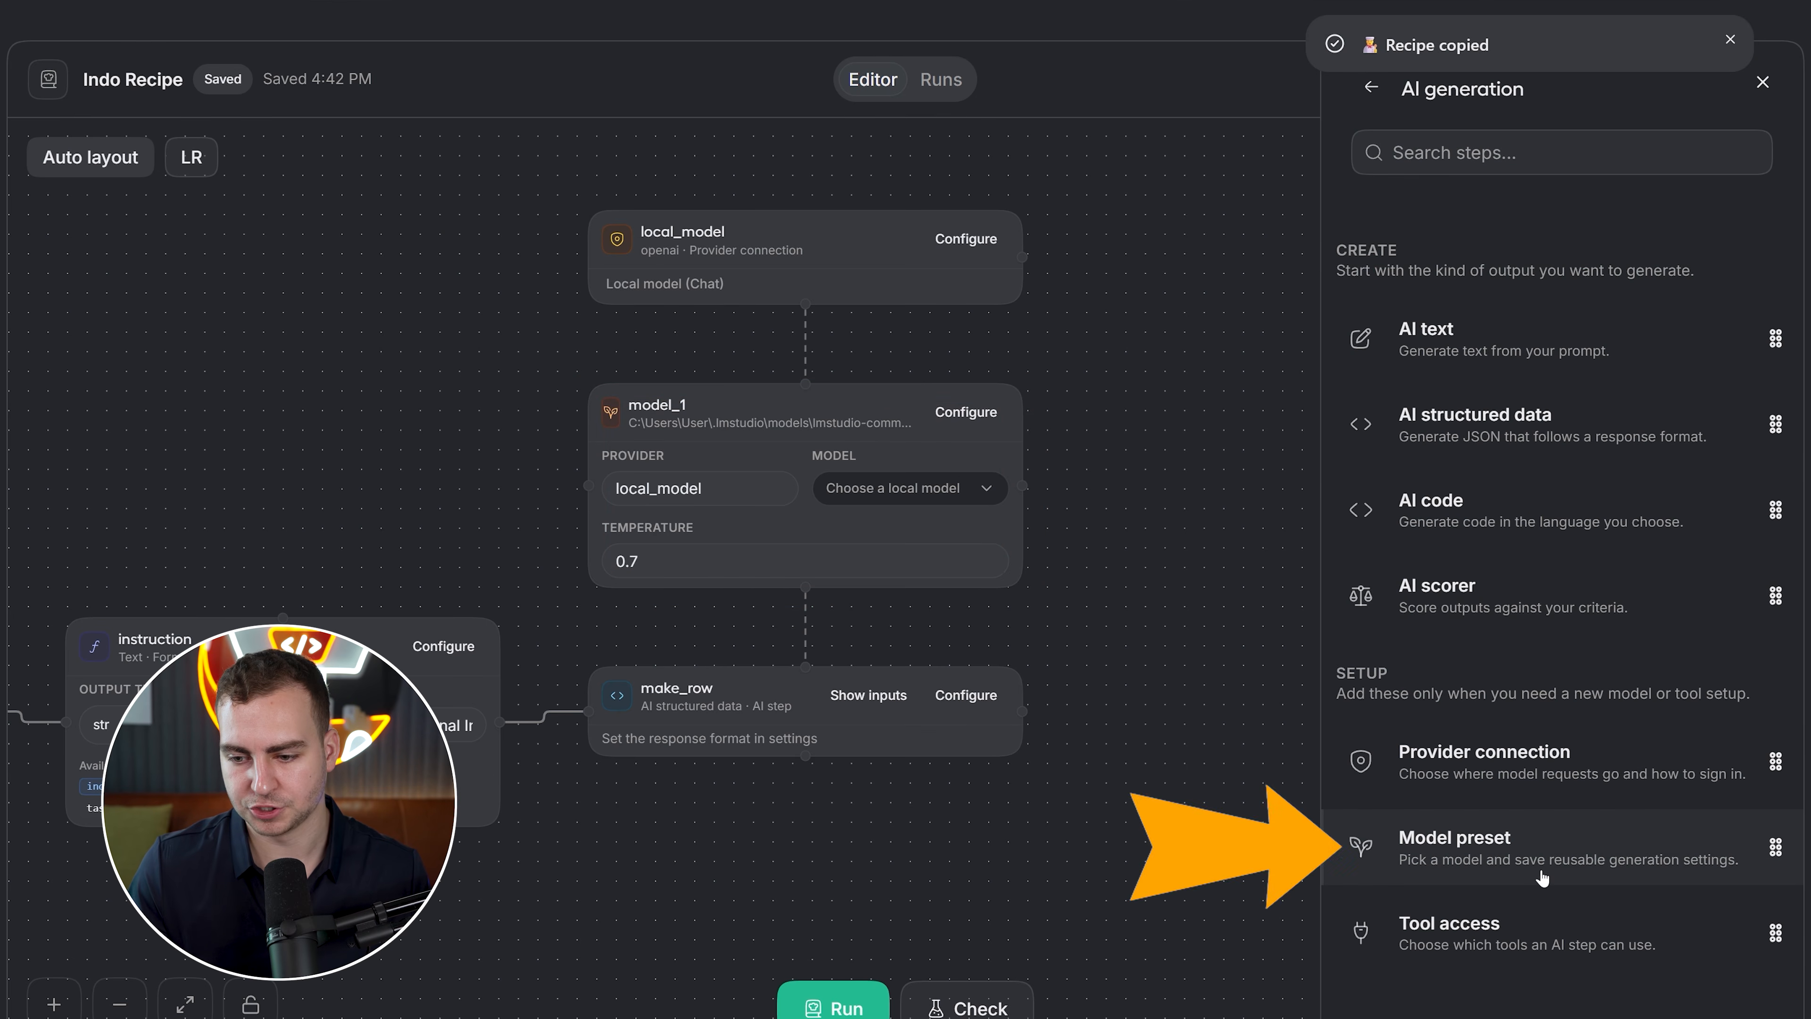
drag(1580, 884, 1212, 378)
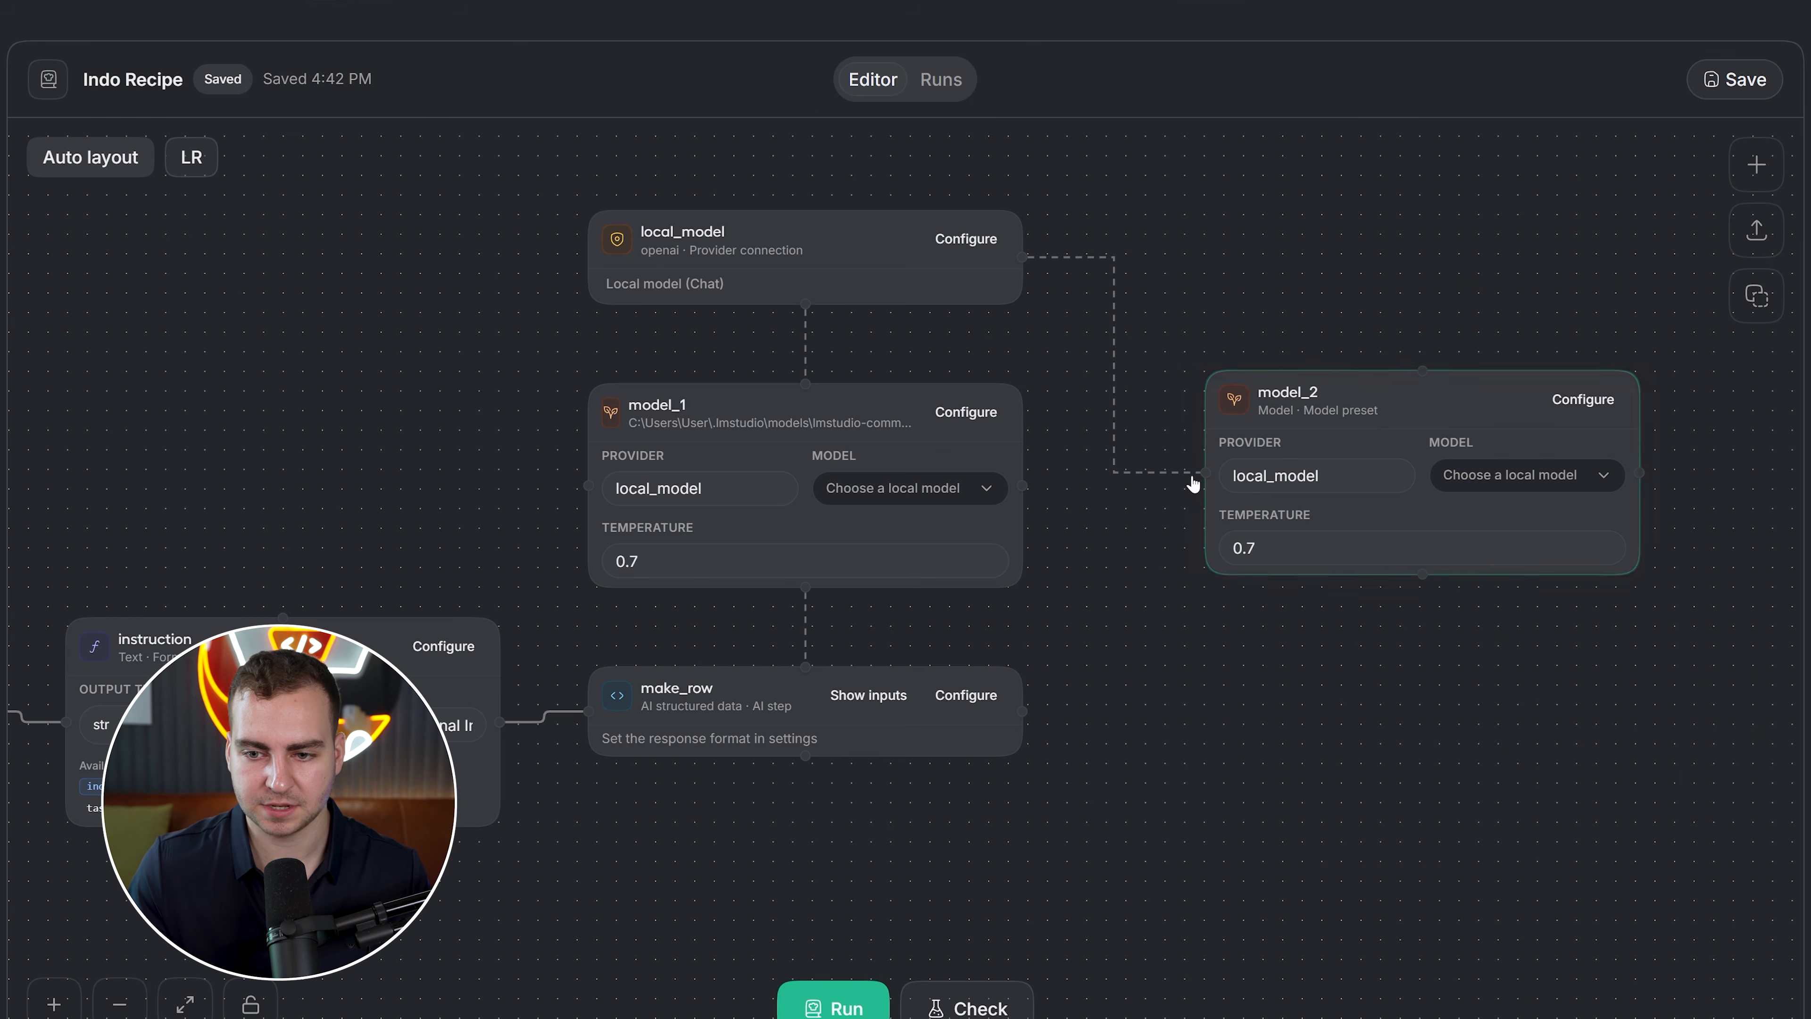
click(1390, 475)
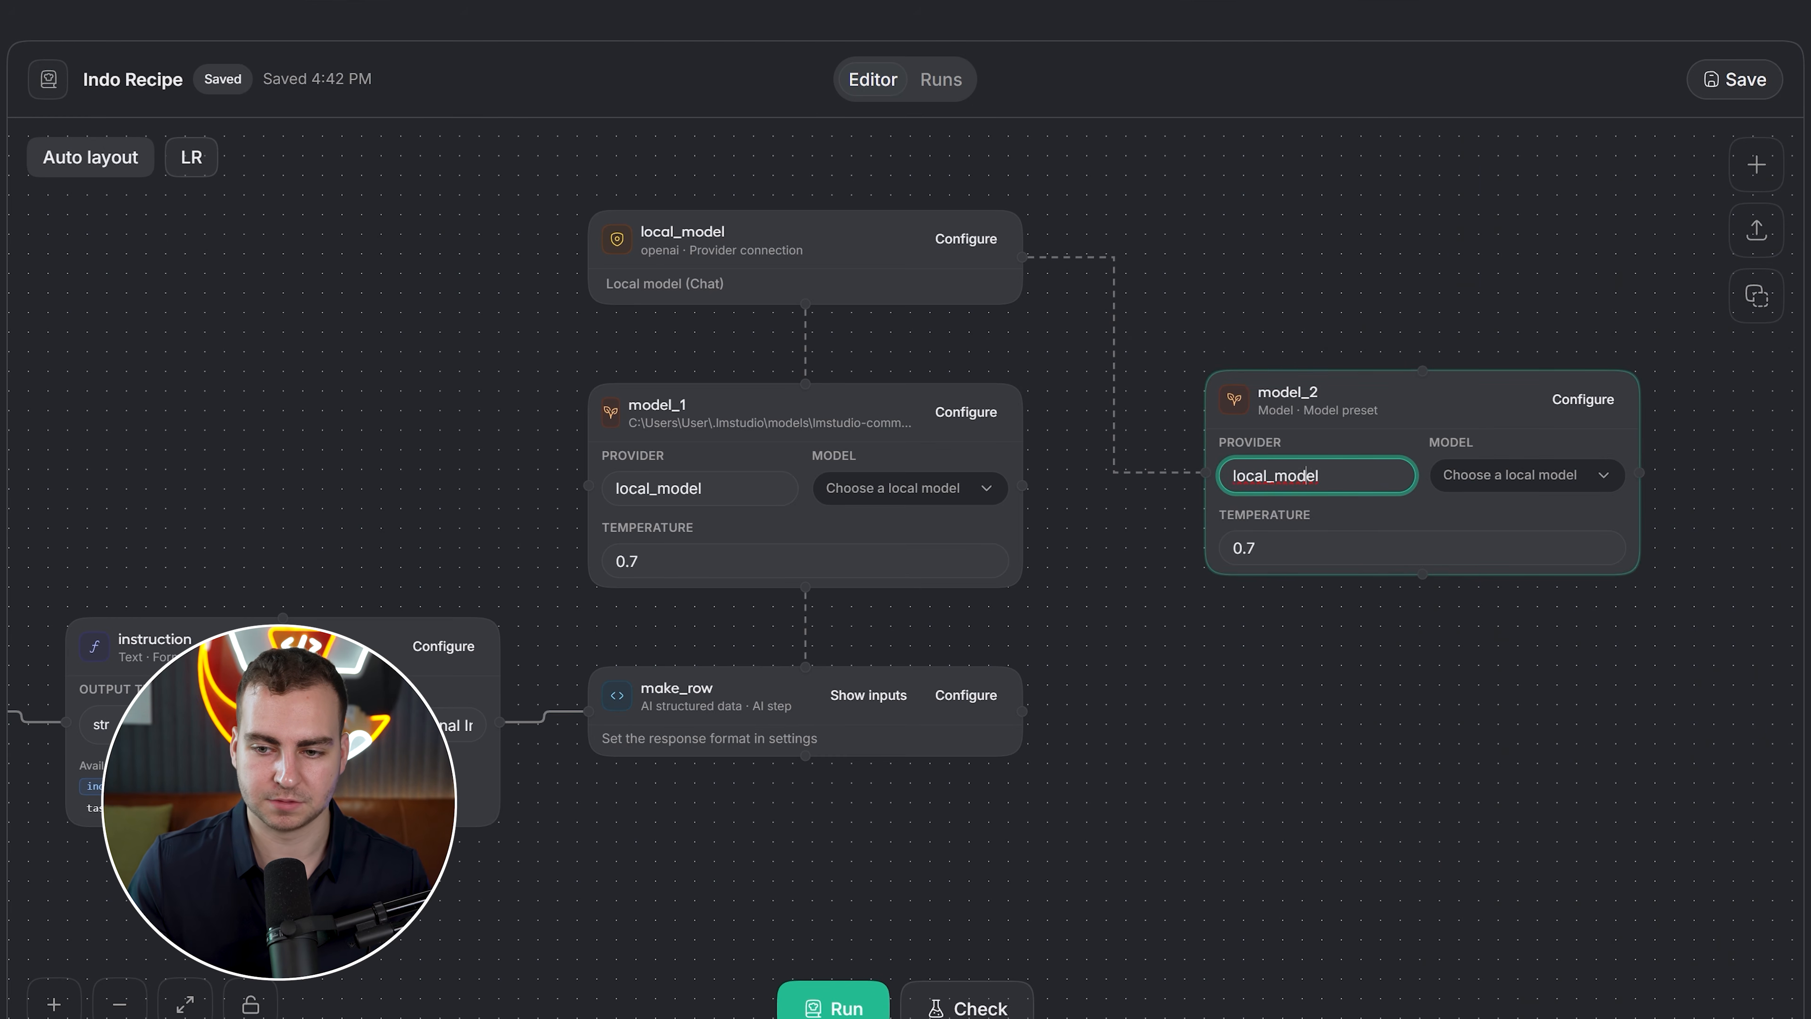
Delete the extra model_2 preset from the recipe canvas
click(1519, 475)
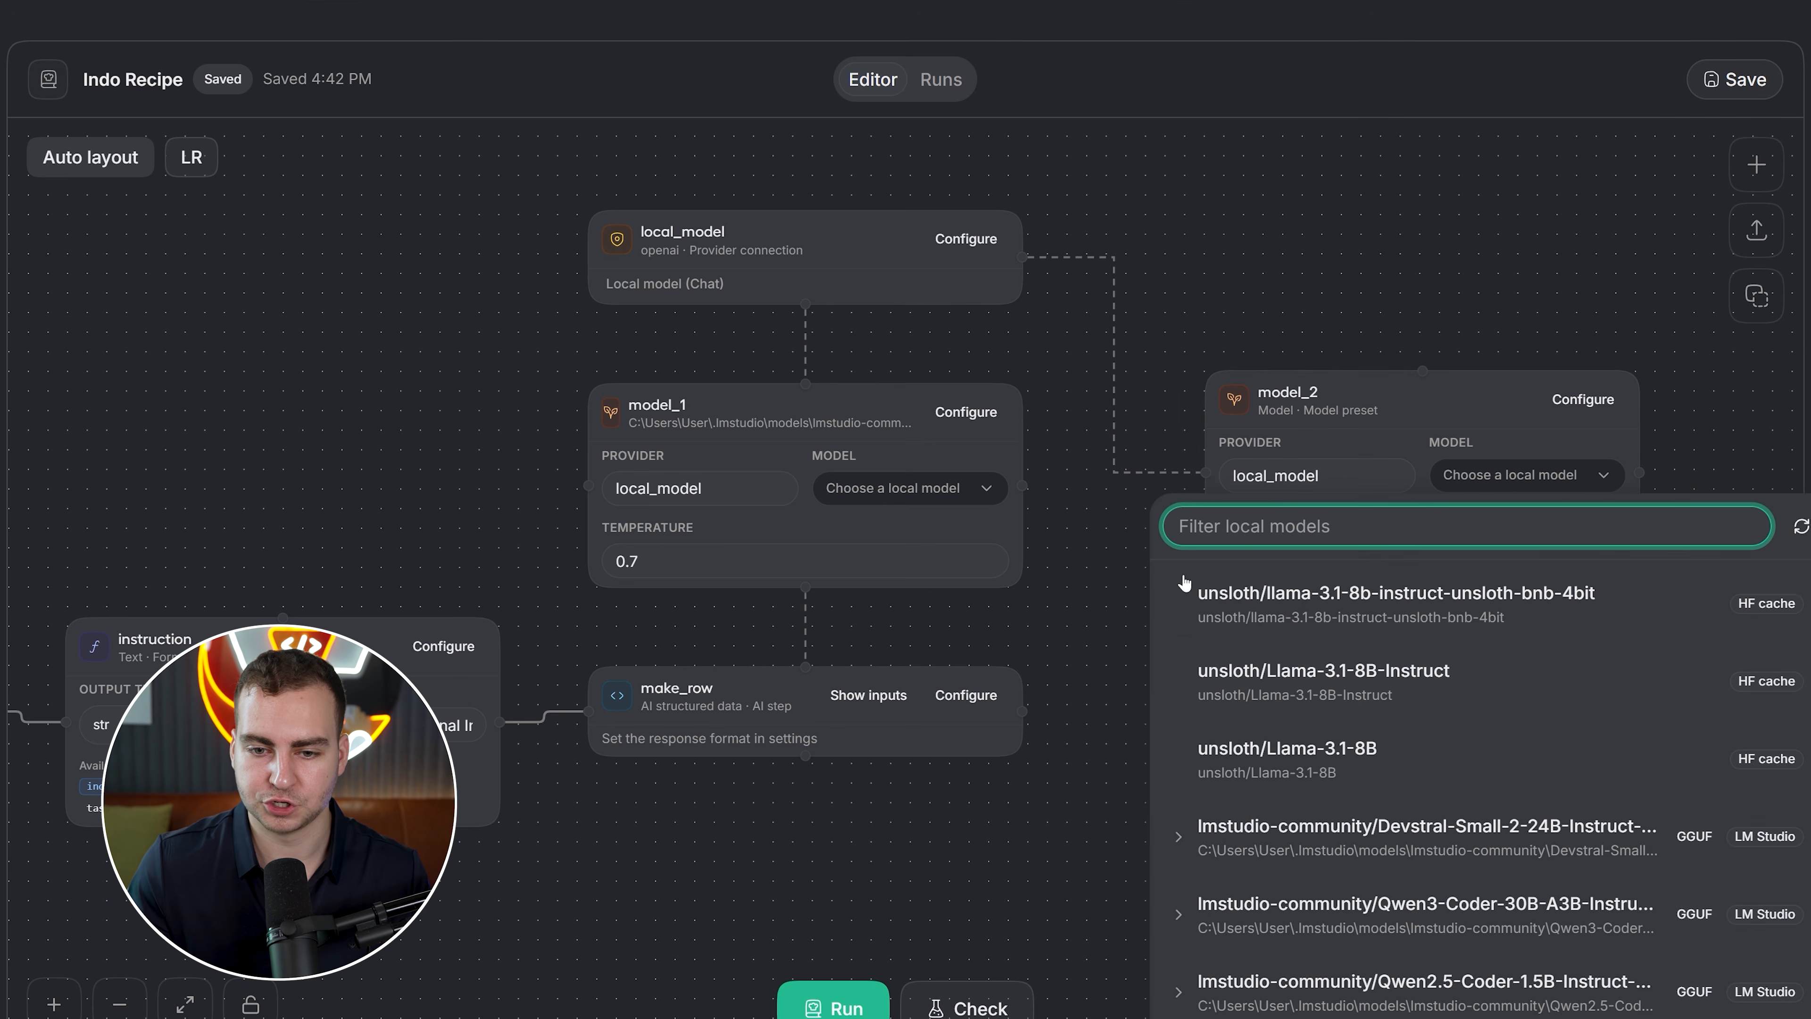
click(1386, 401)
key(Delete)
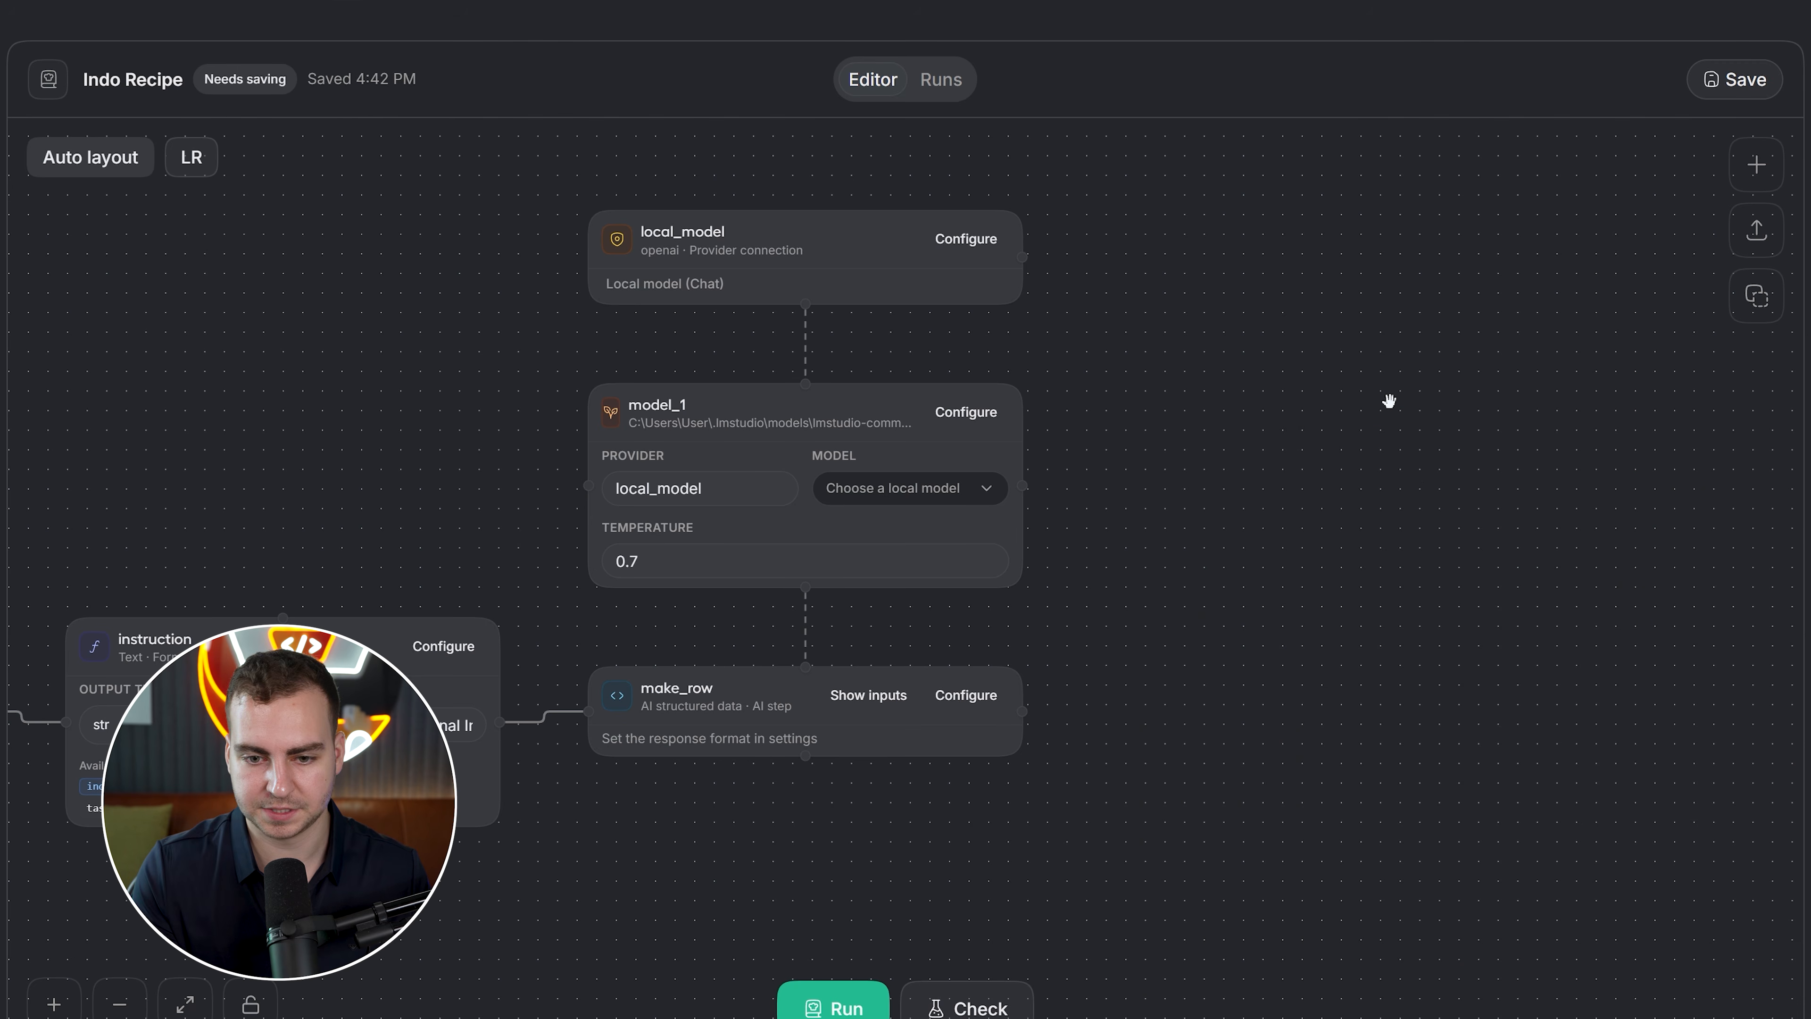
Set model_1's local model to unsloth/llama-3.1-8b-instruct-unsloth-bnb-4bit
click(979, 492)
click(1169, 613)
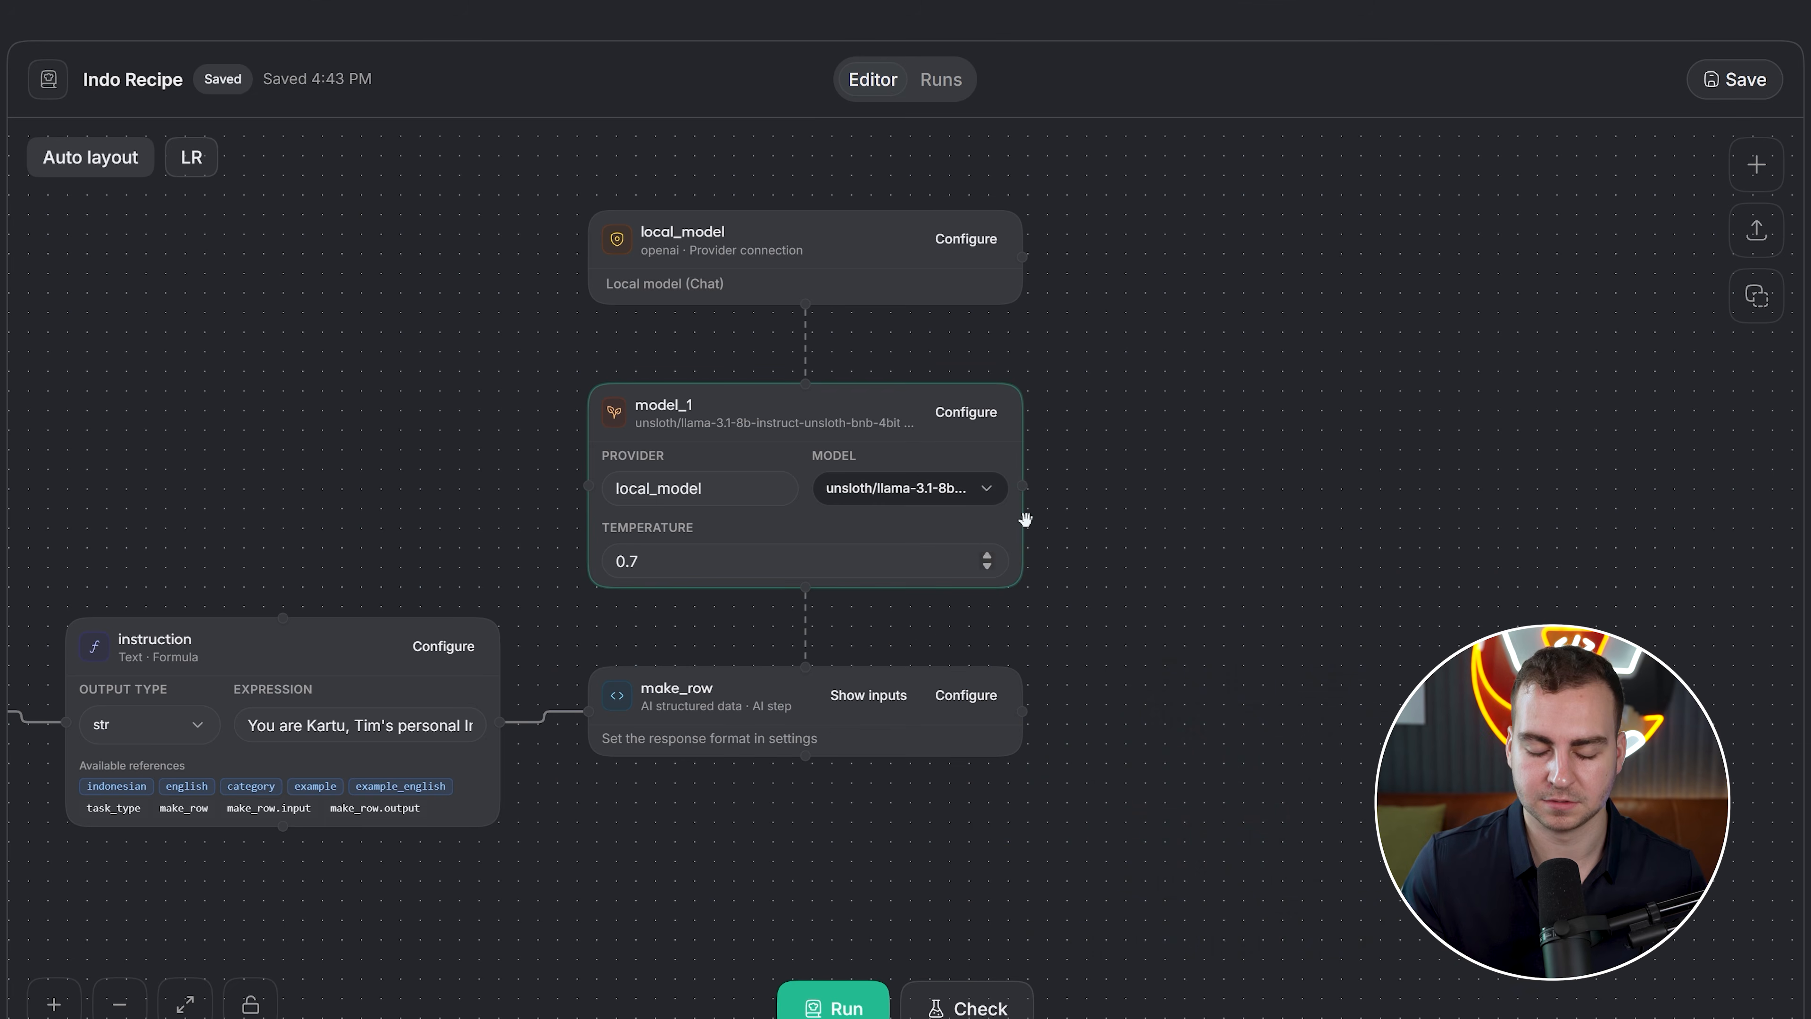
click(827, 551)
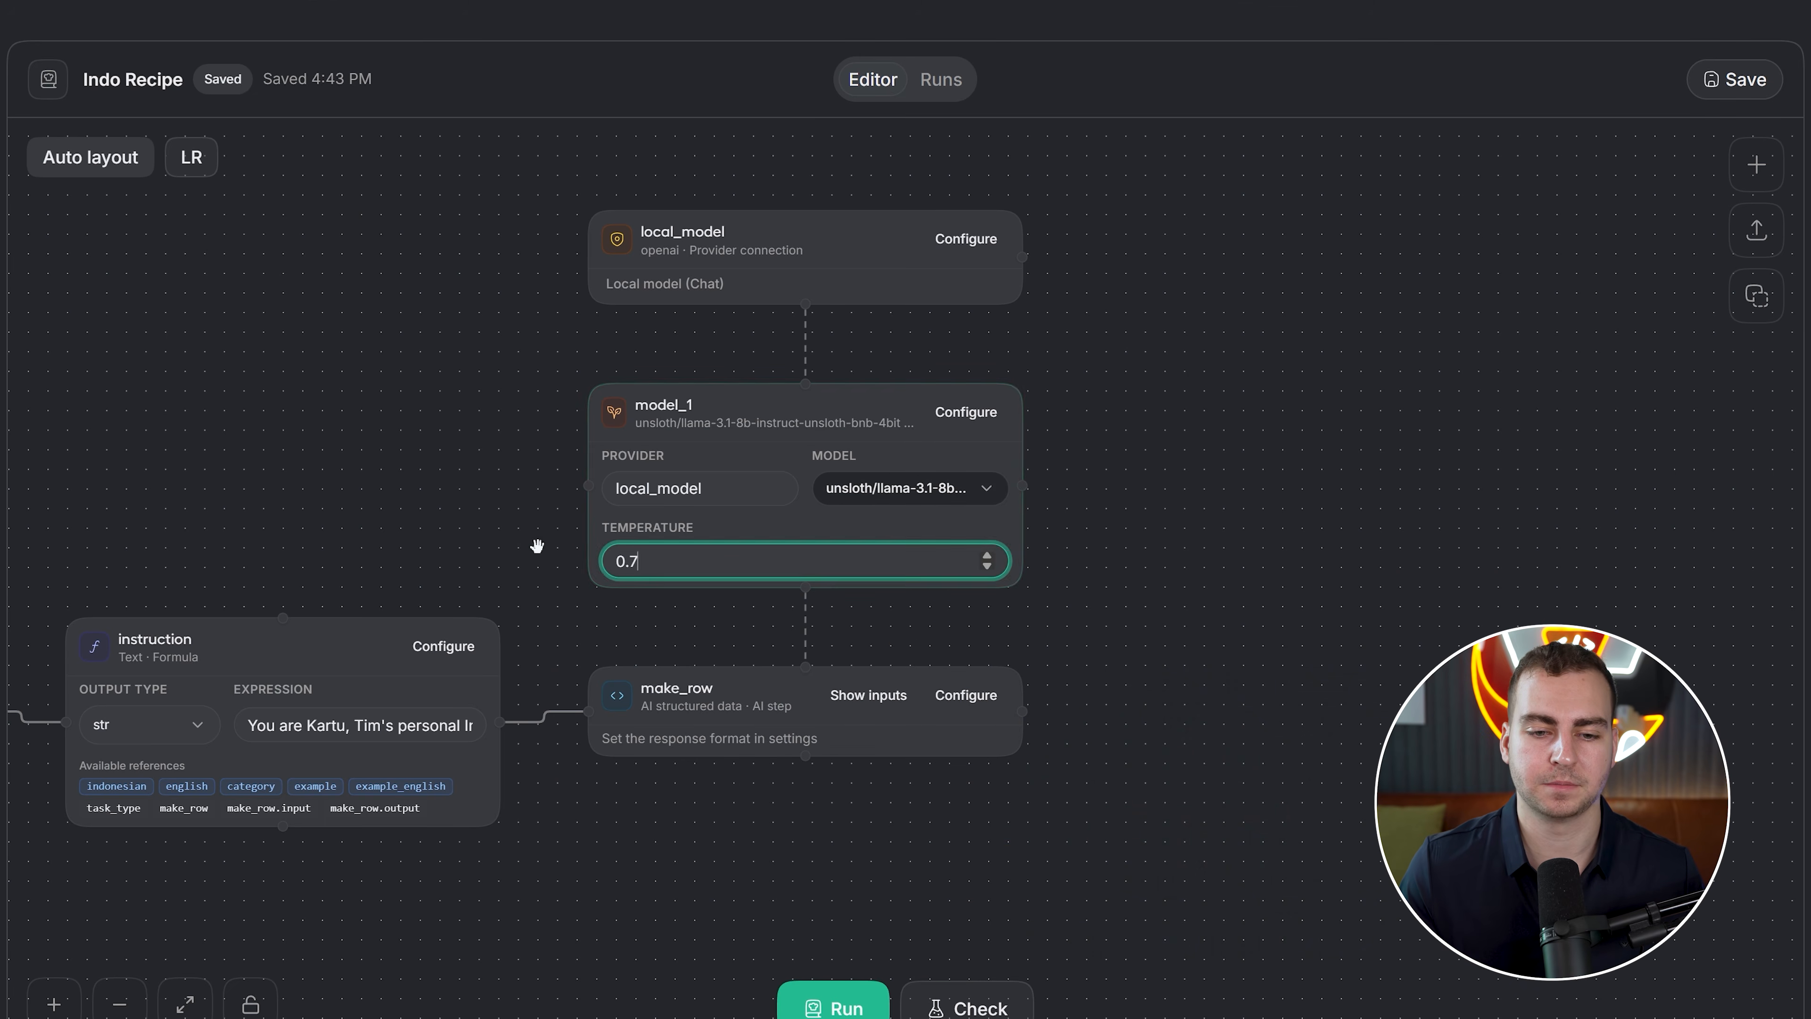
click(830, 536)
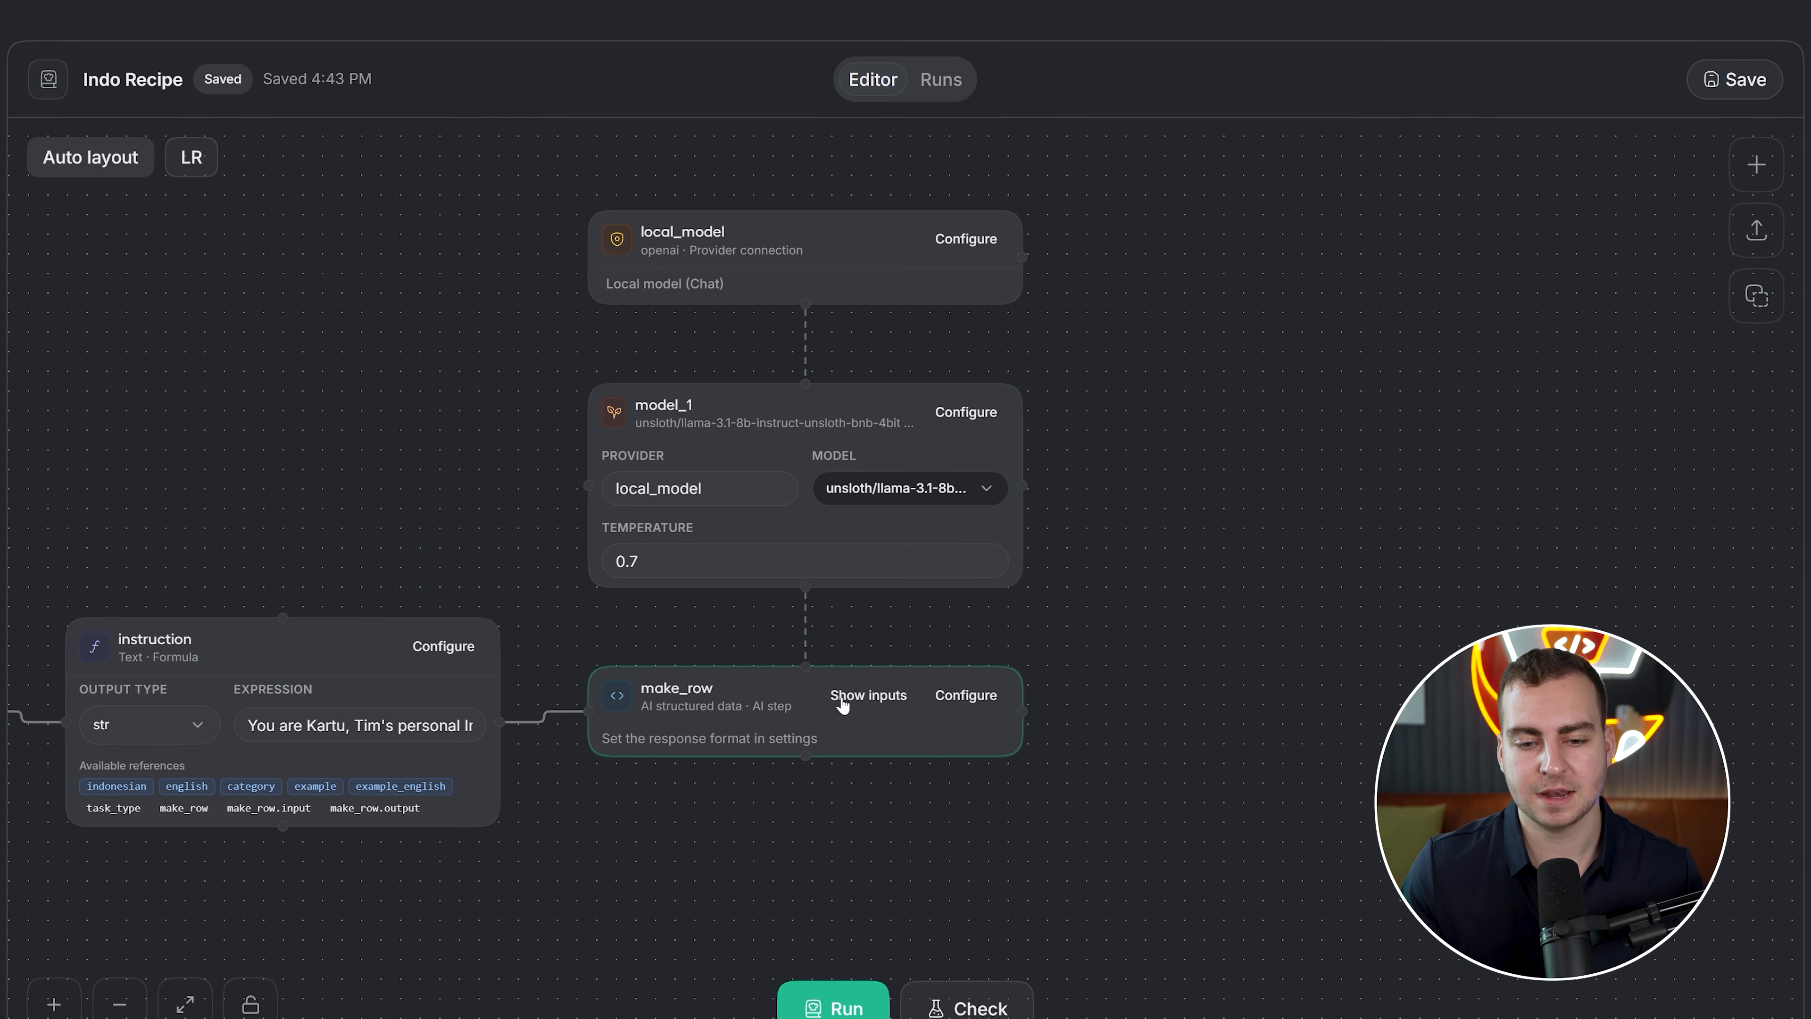
click(1756, 295)
click(1756, 230)
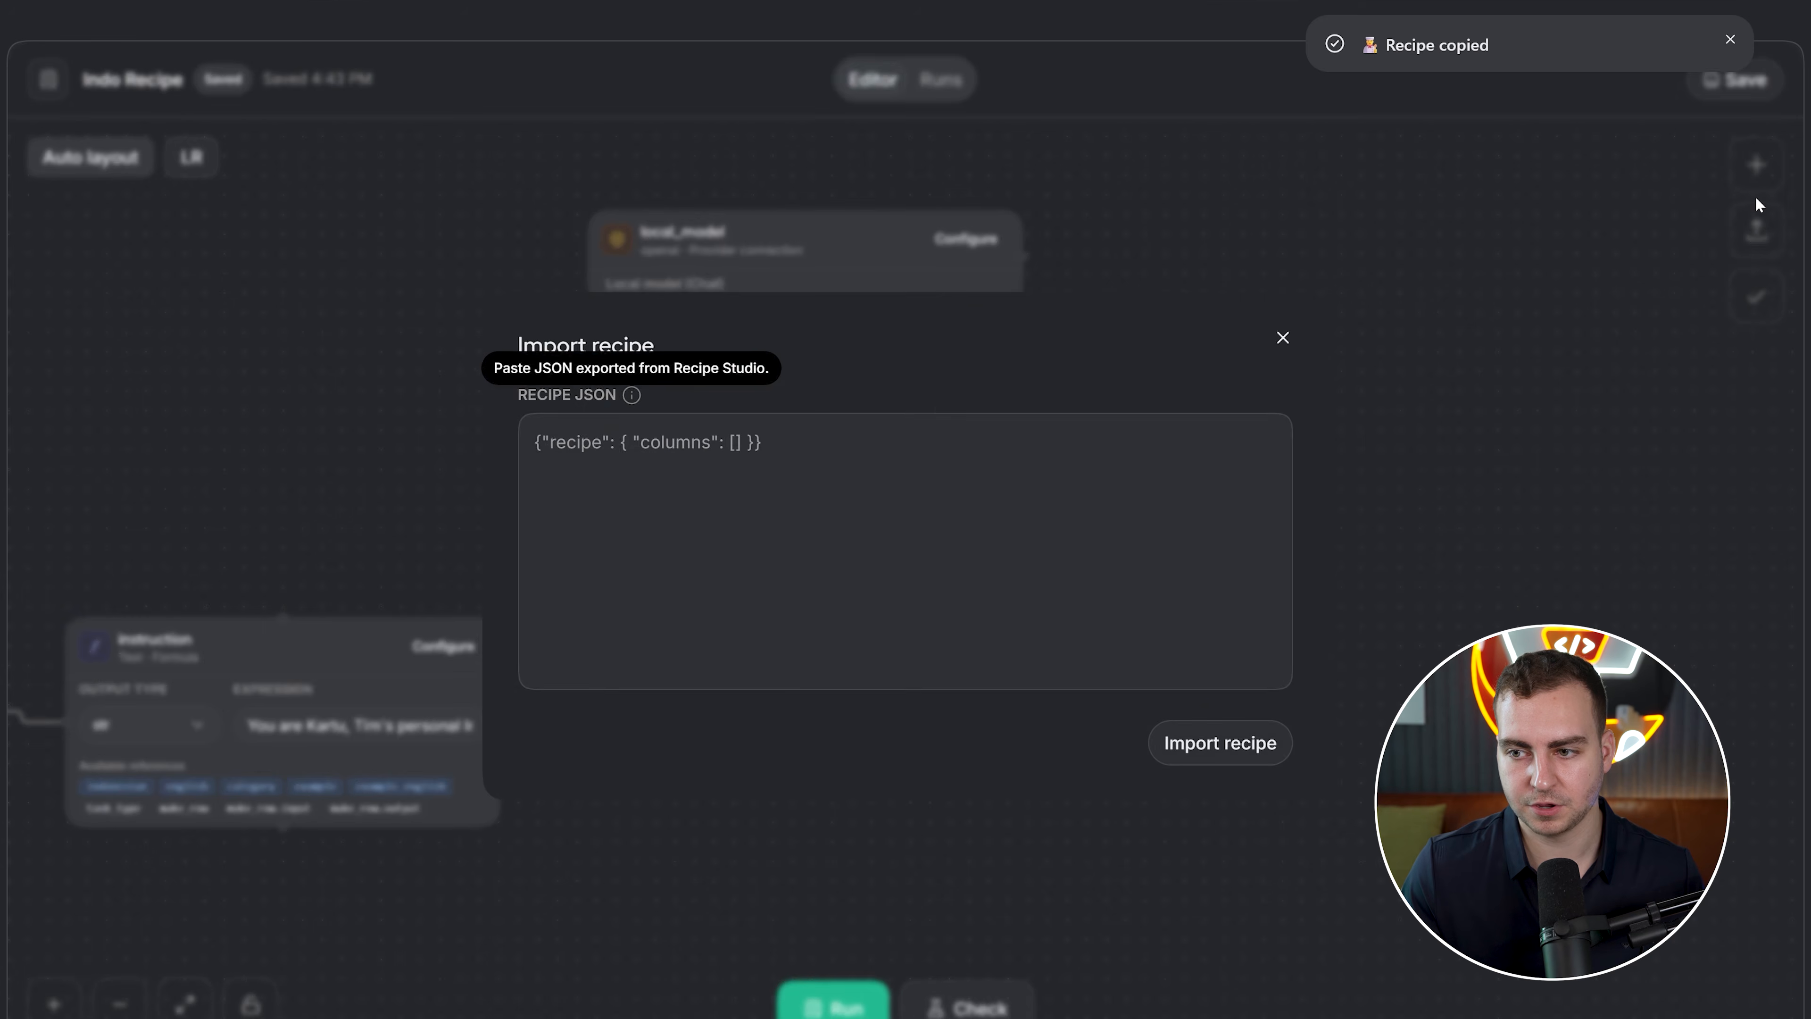
click(1549, 263)
Add an AI structured data step to the recipe, and delete that new step again
click(1756, 164)
click(1469, 613)
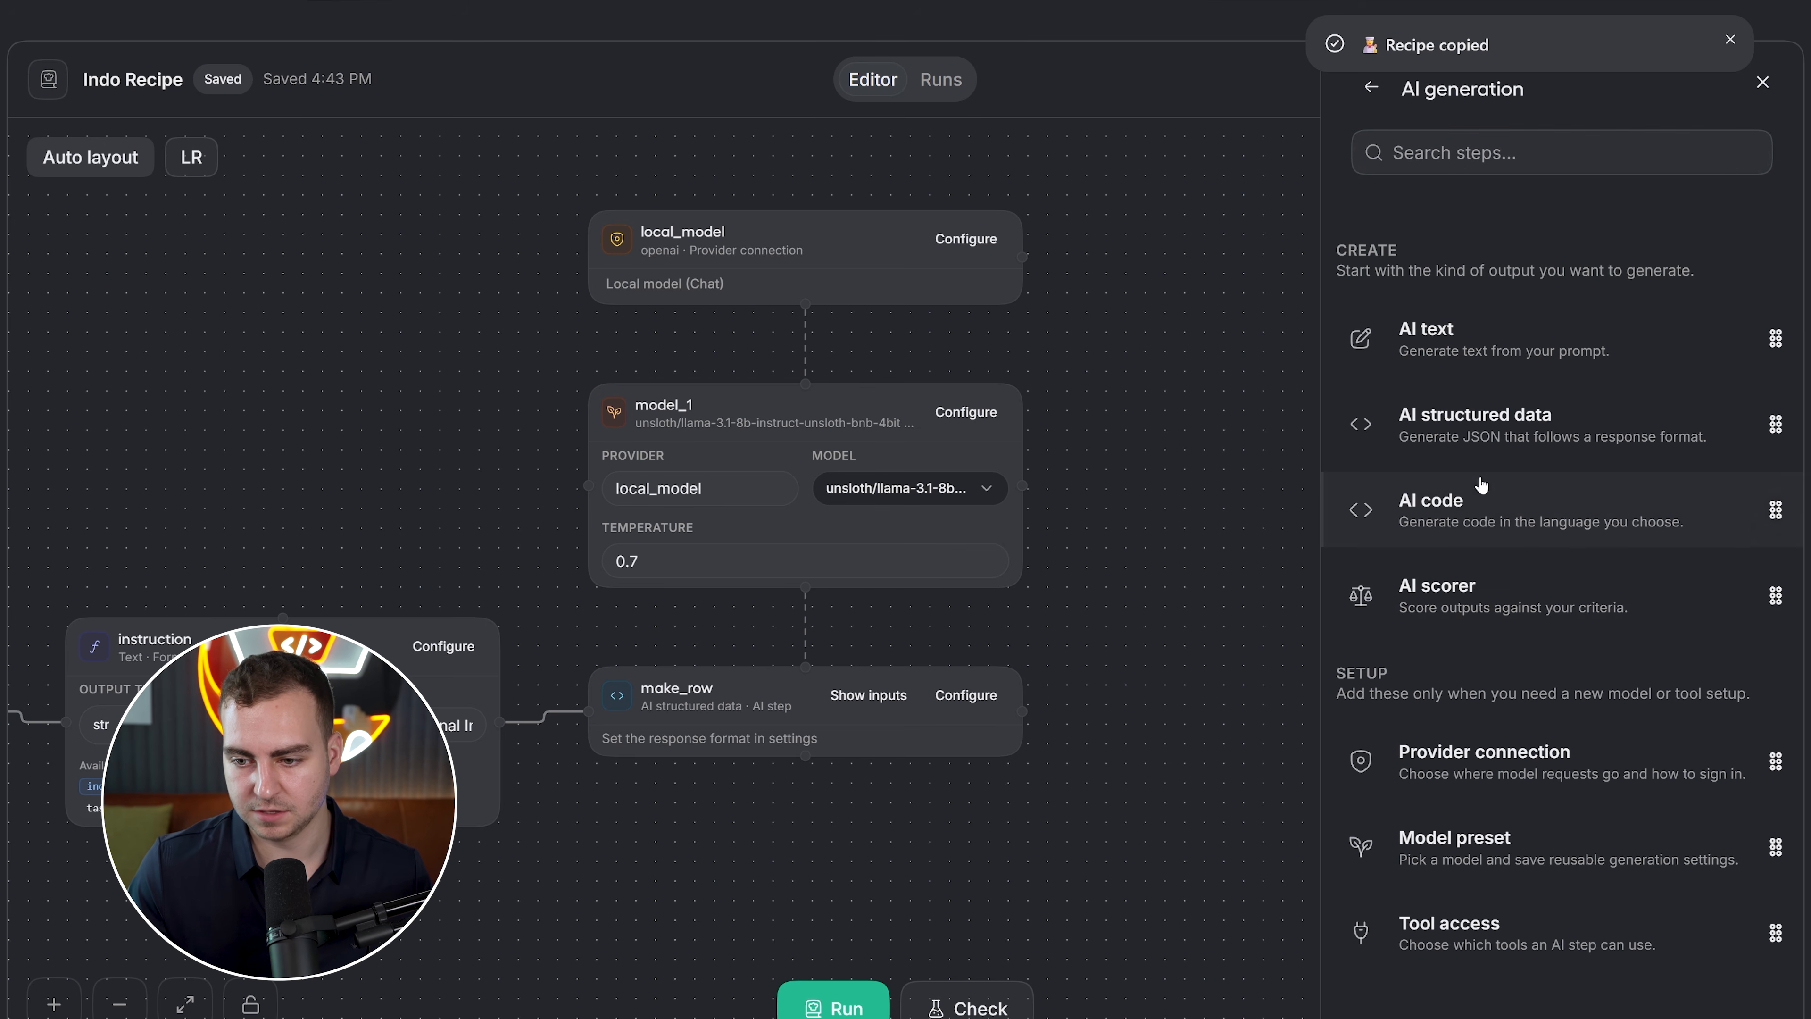
click(1538, 436)
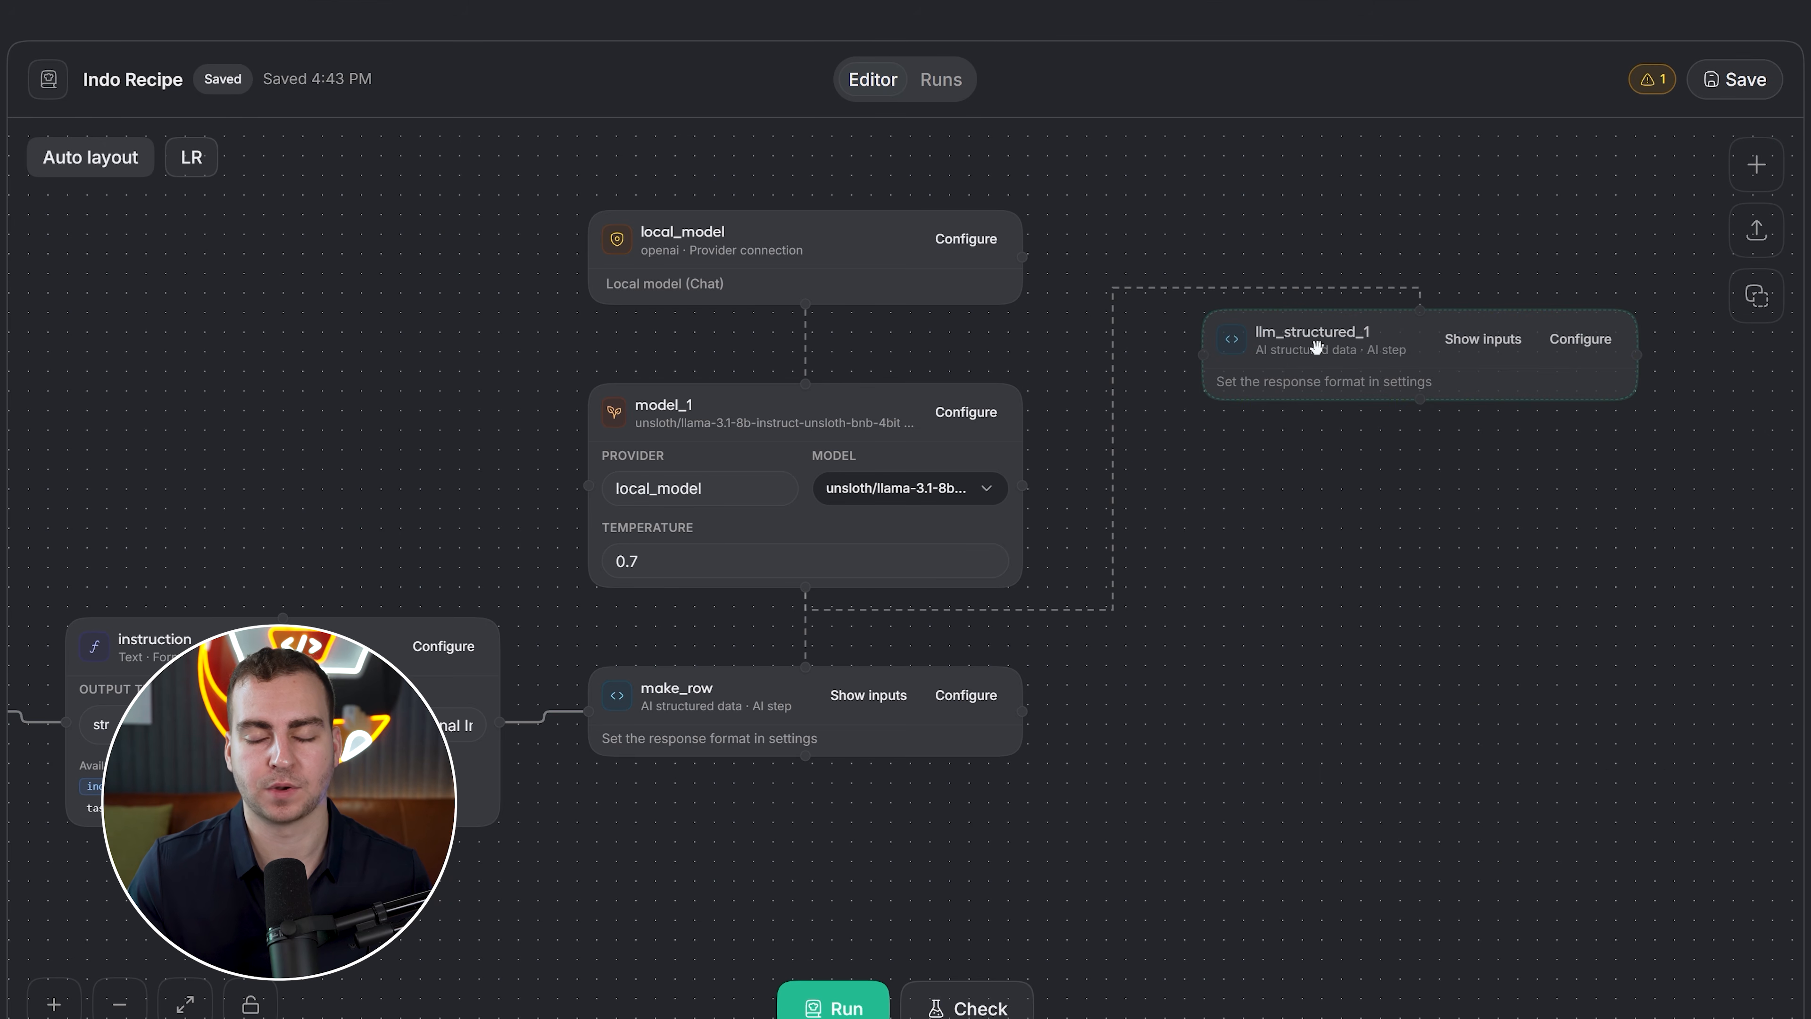
key(Delete)
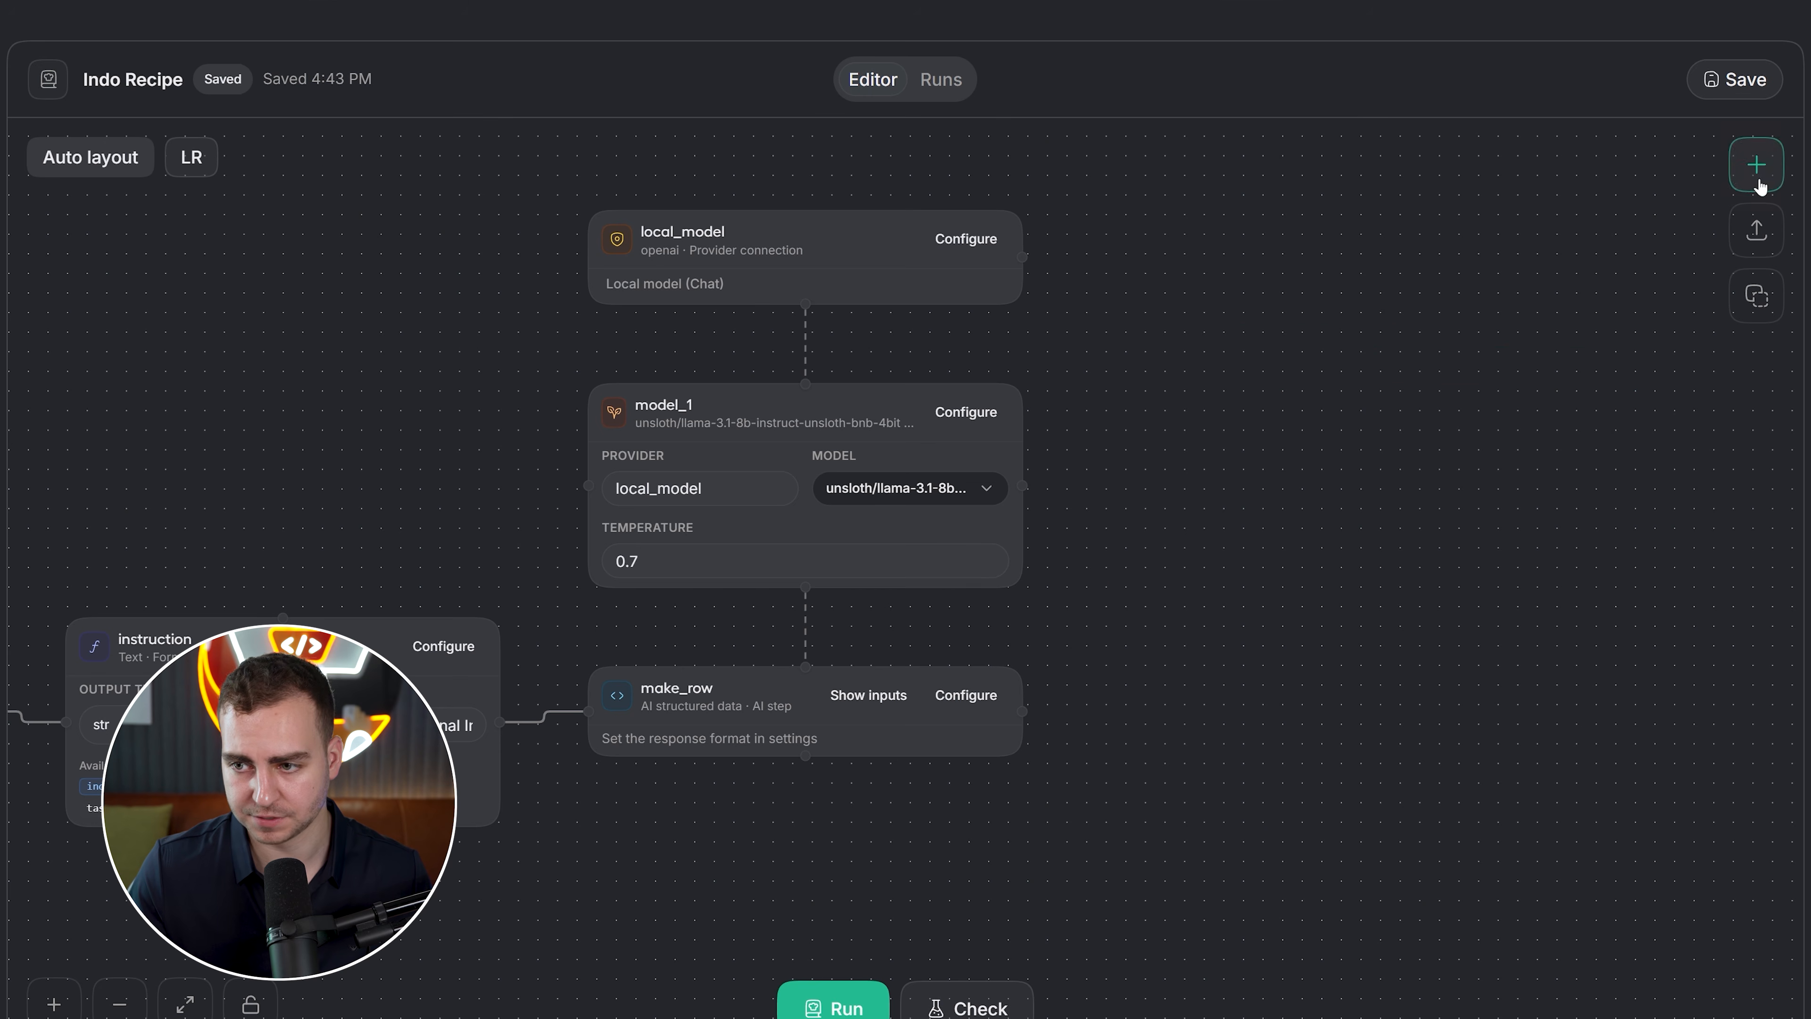
Look through the AI generation step types that can be added to the recipe
click(1756, 164)
click(1577, 618)
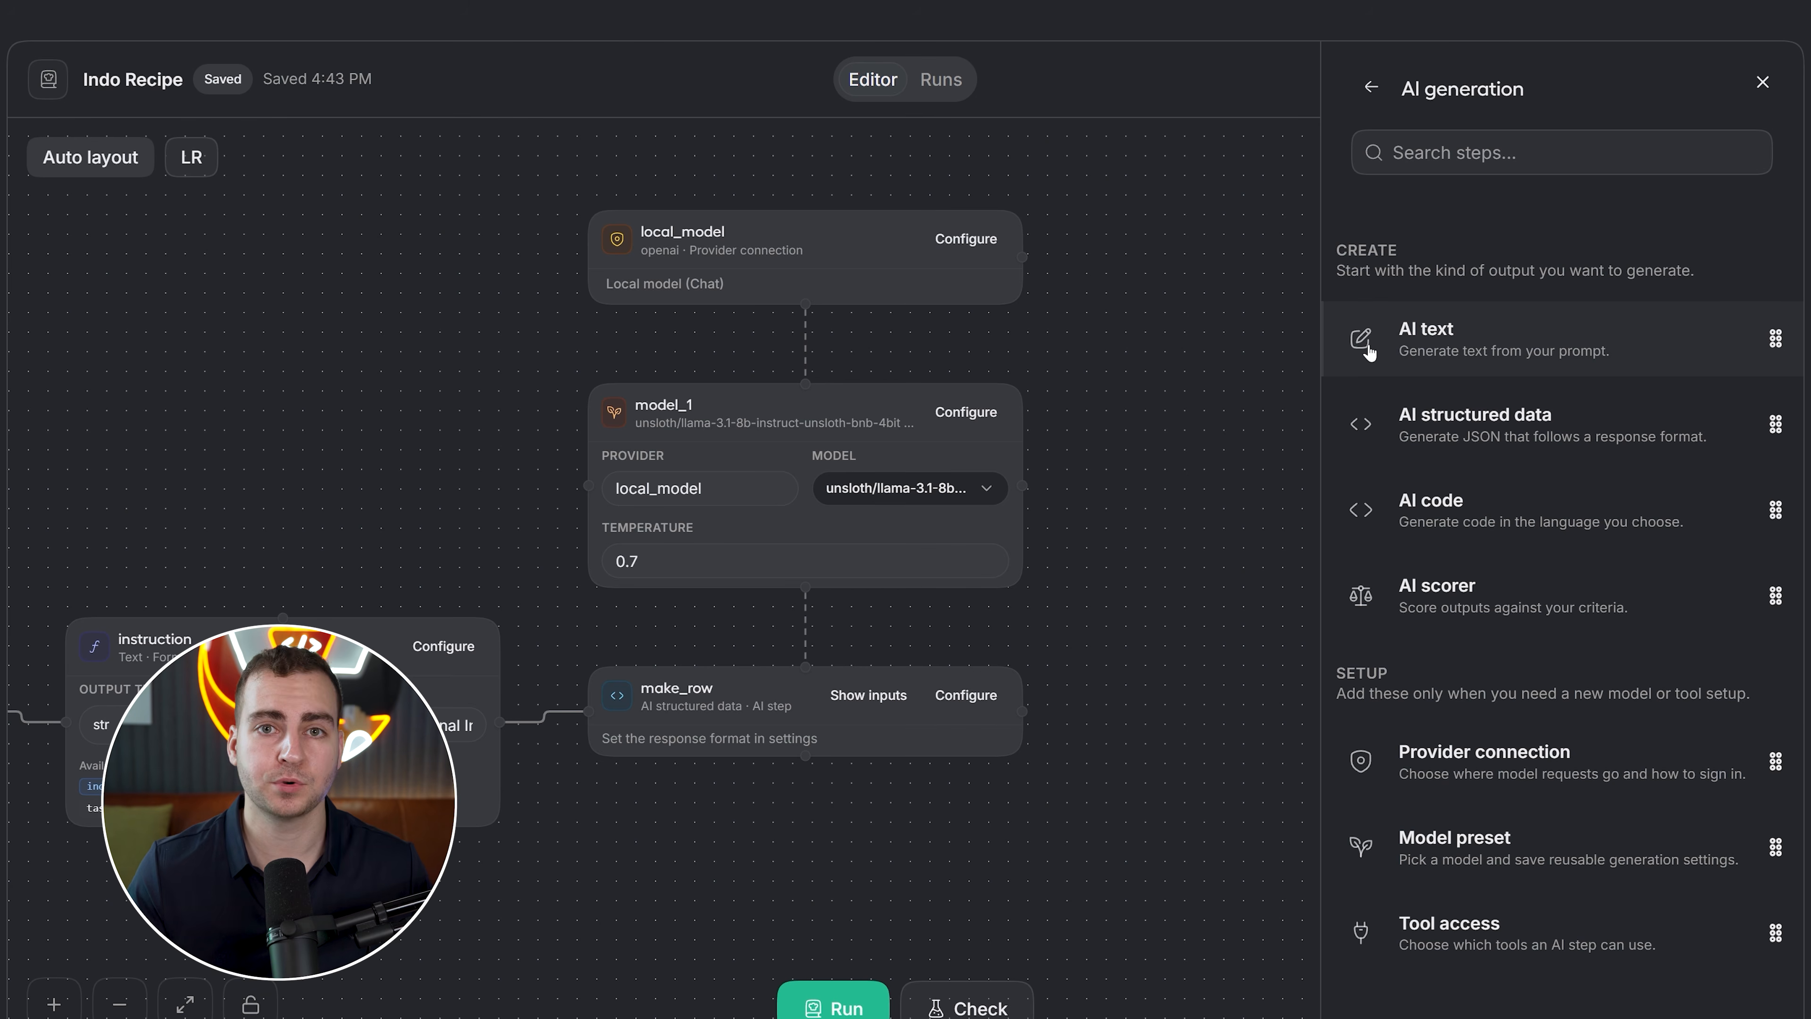
click(1156, 303)
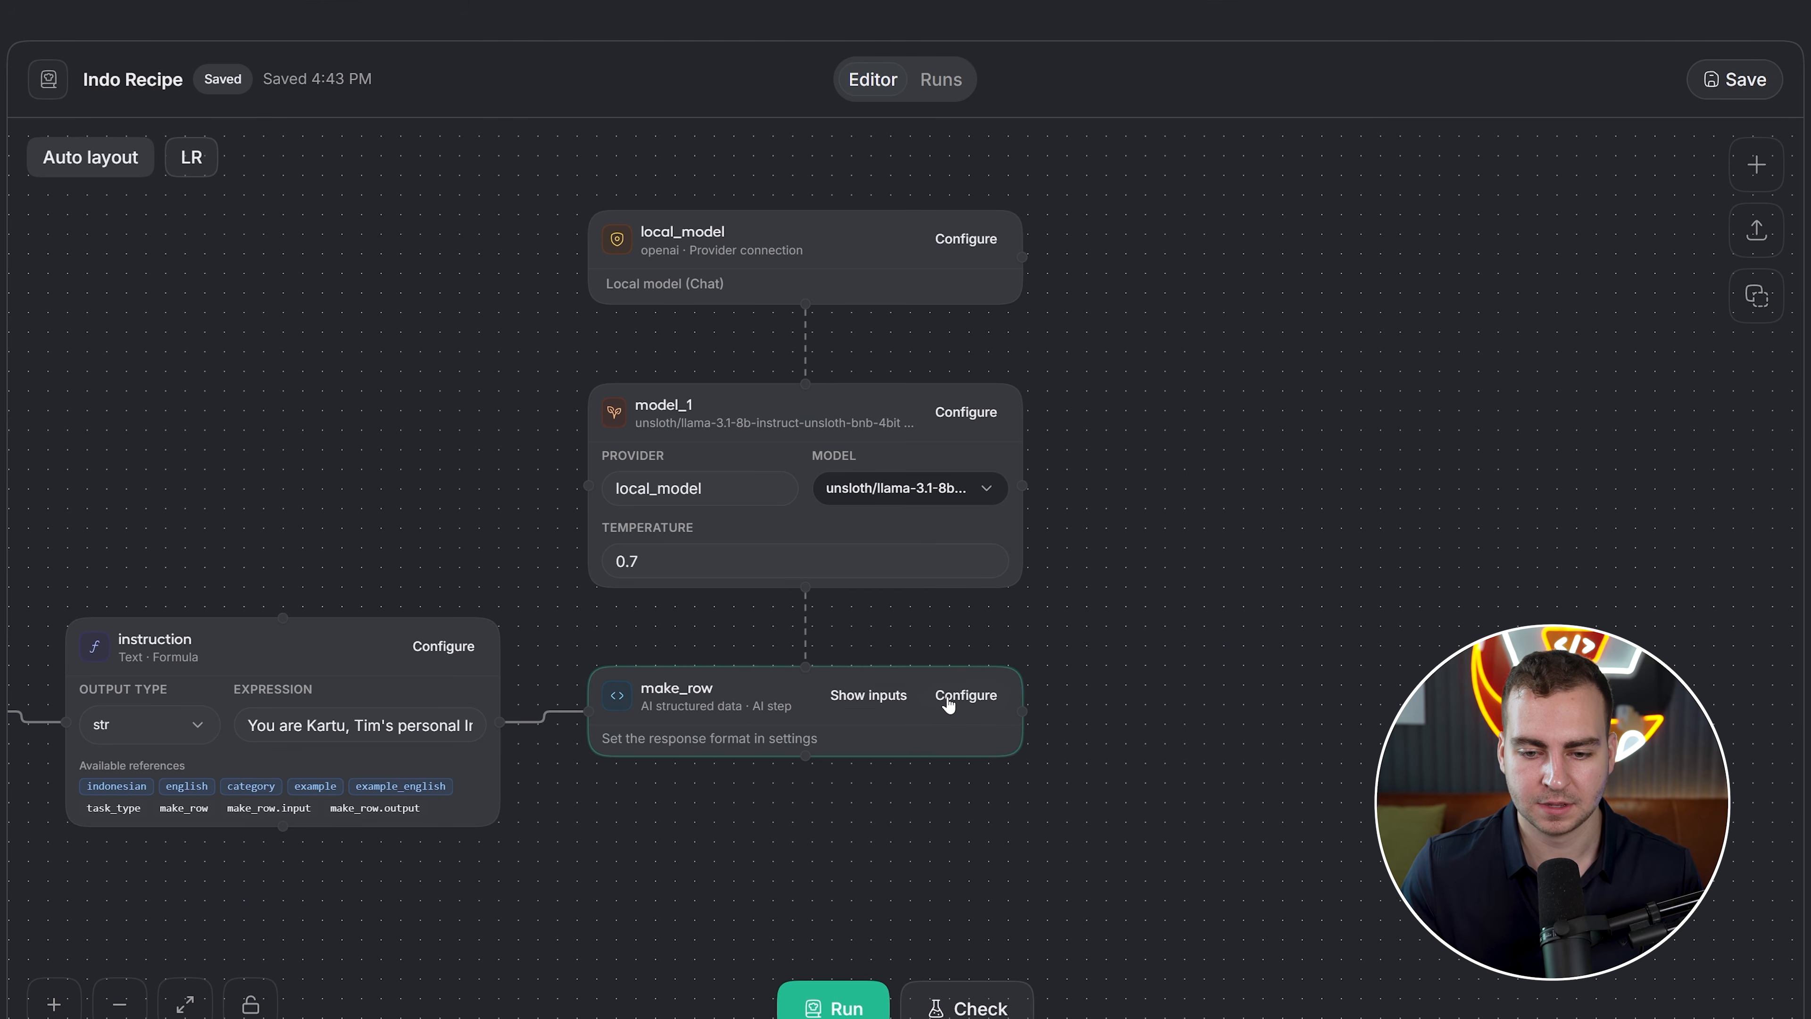
Review the make_row step's configuration, including the final dataset option, the model preset and the prompt
click(949, 704)
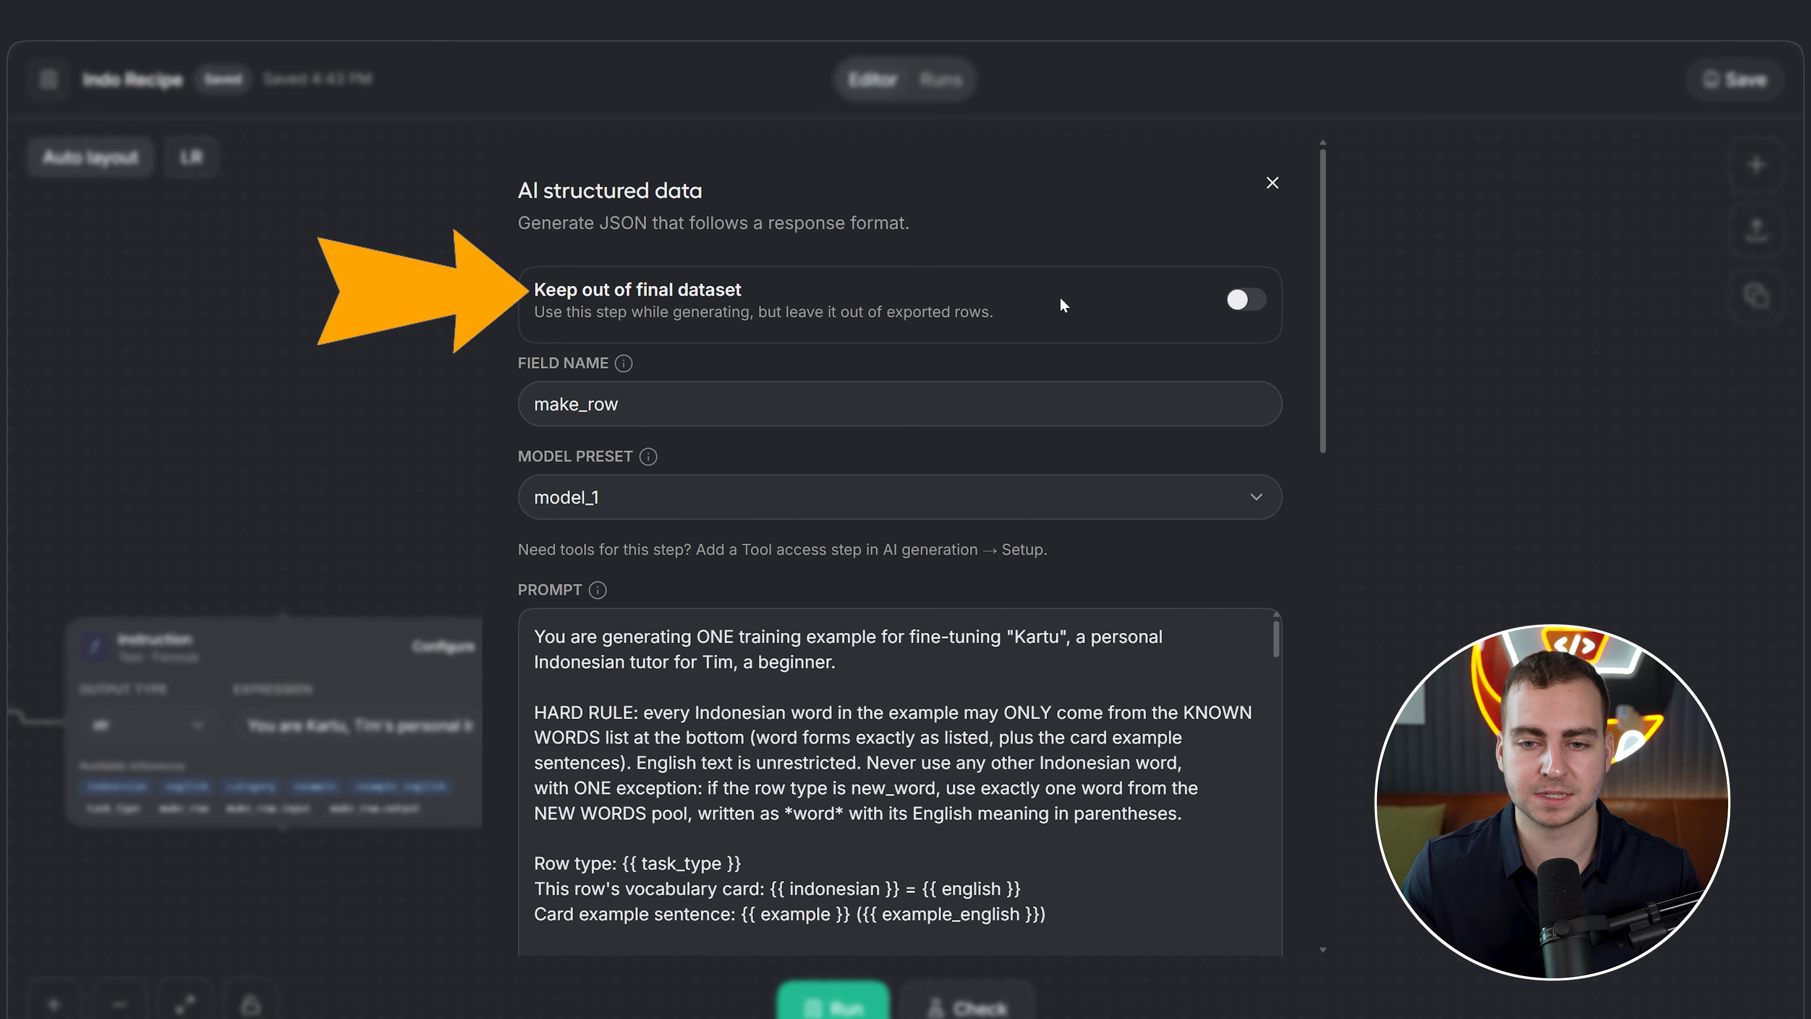
scroll(671, 324, down, 3)
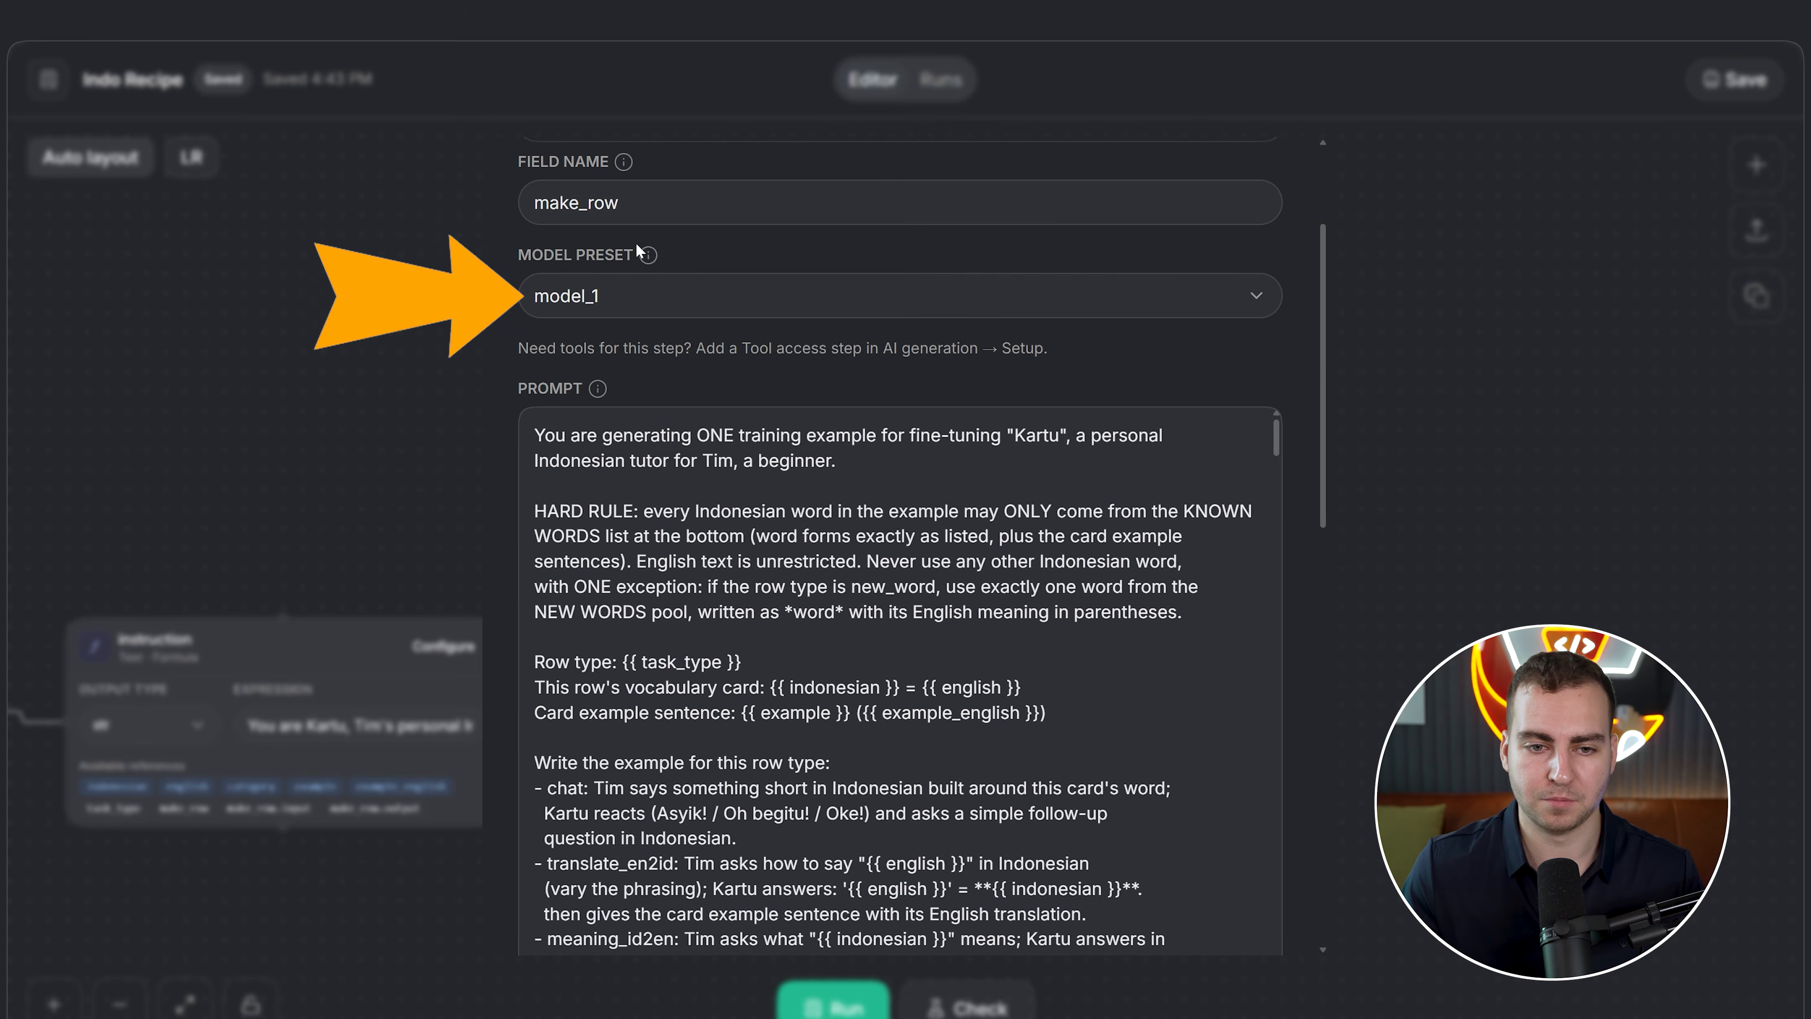
click(1342, 396)
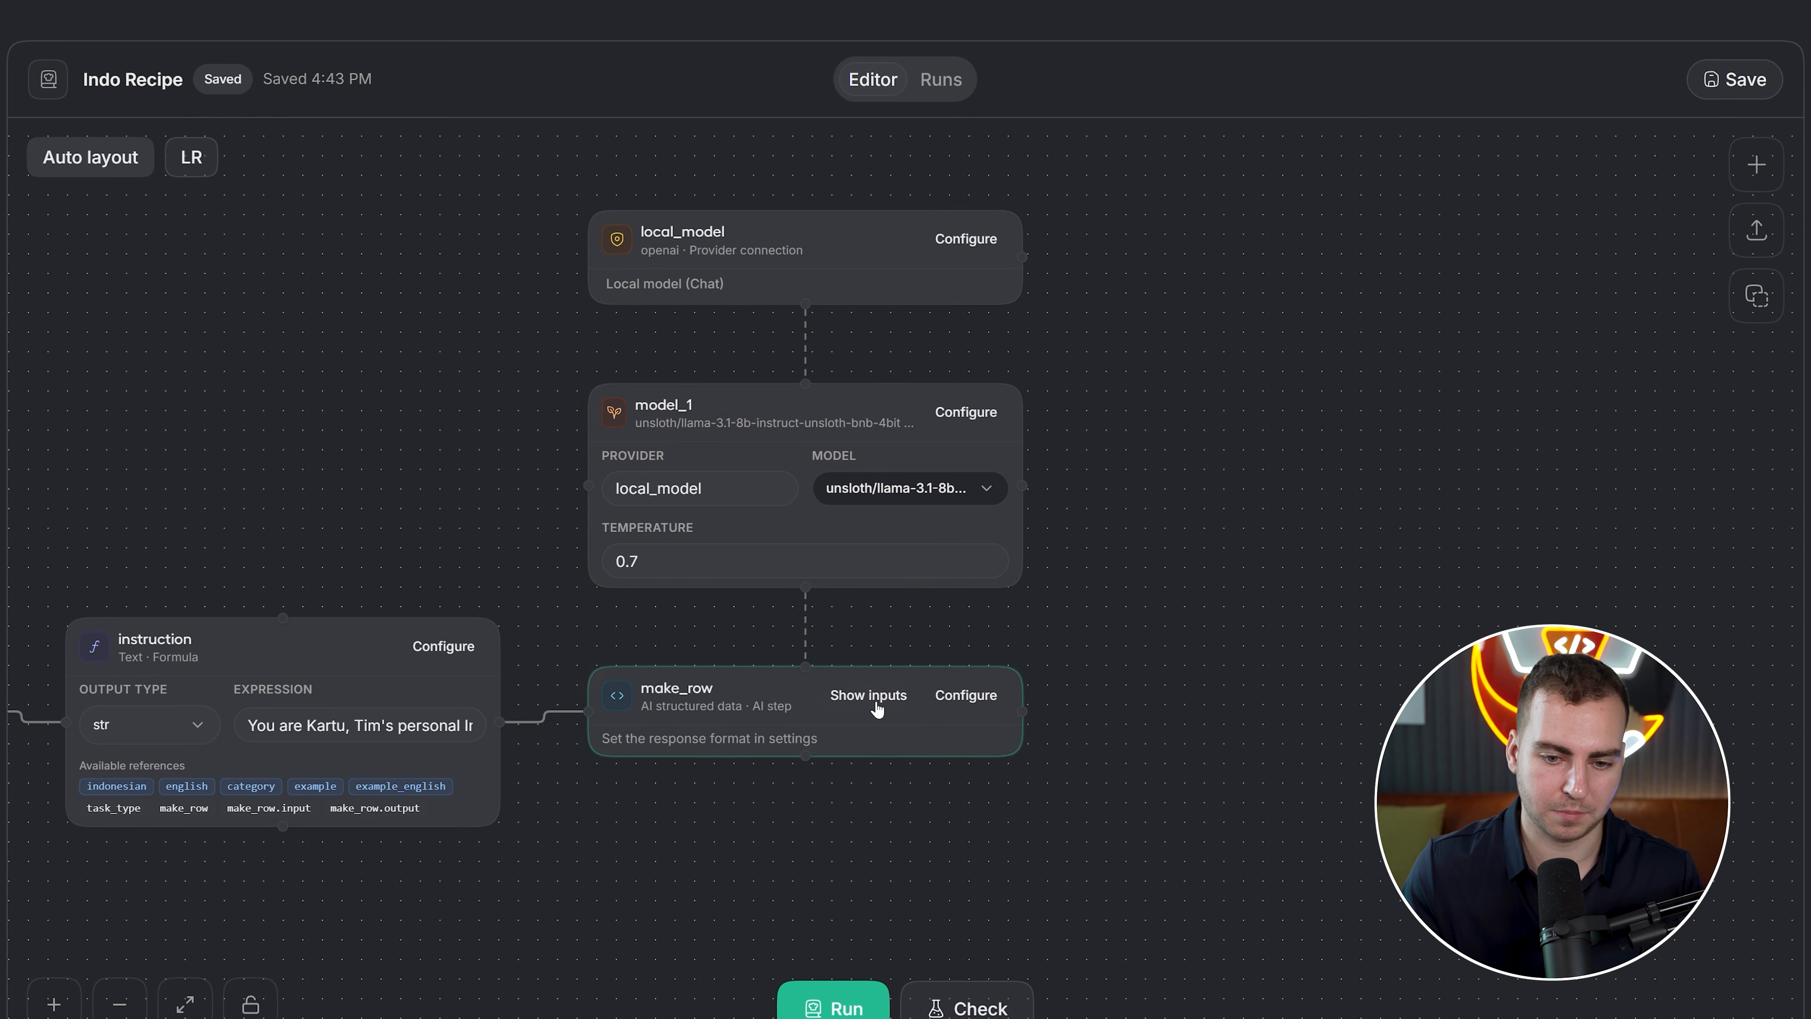
click(975, 702)
scroll(727, 497, down, 4)
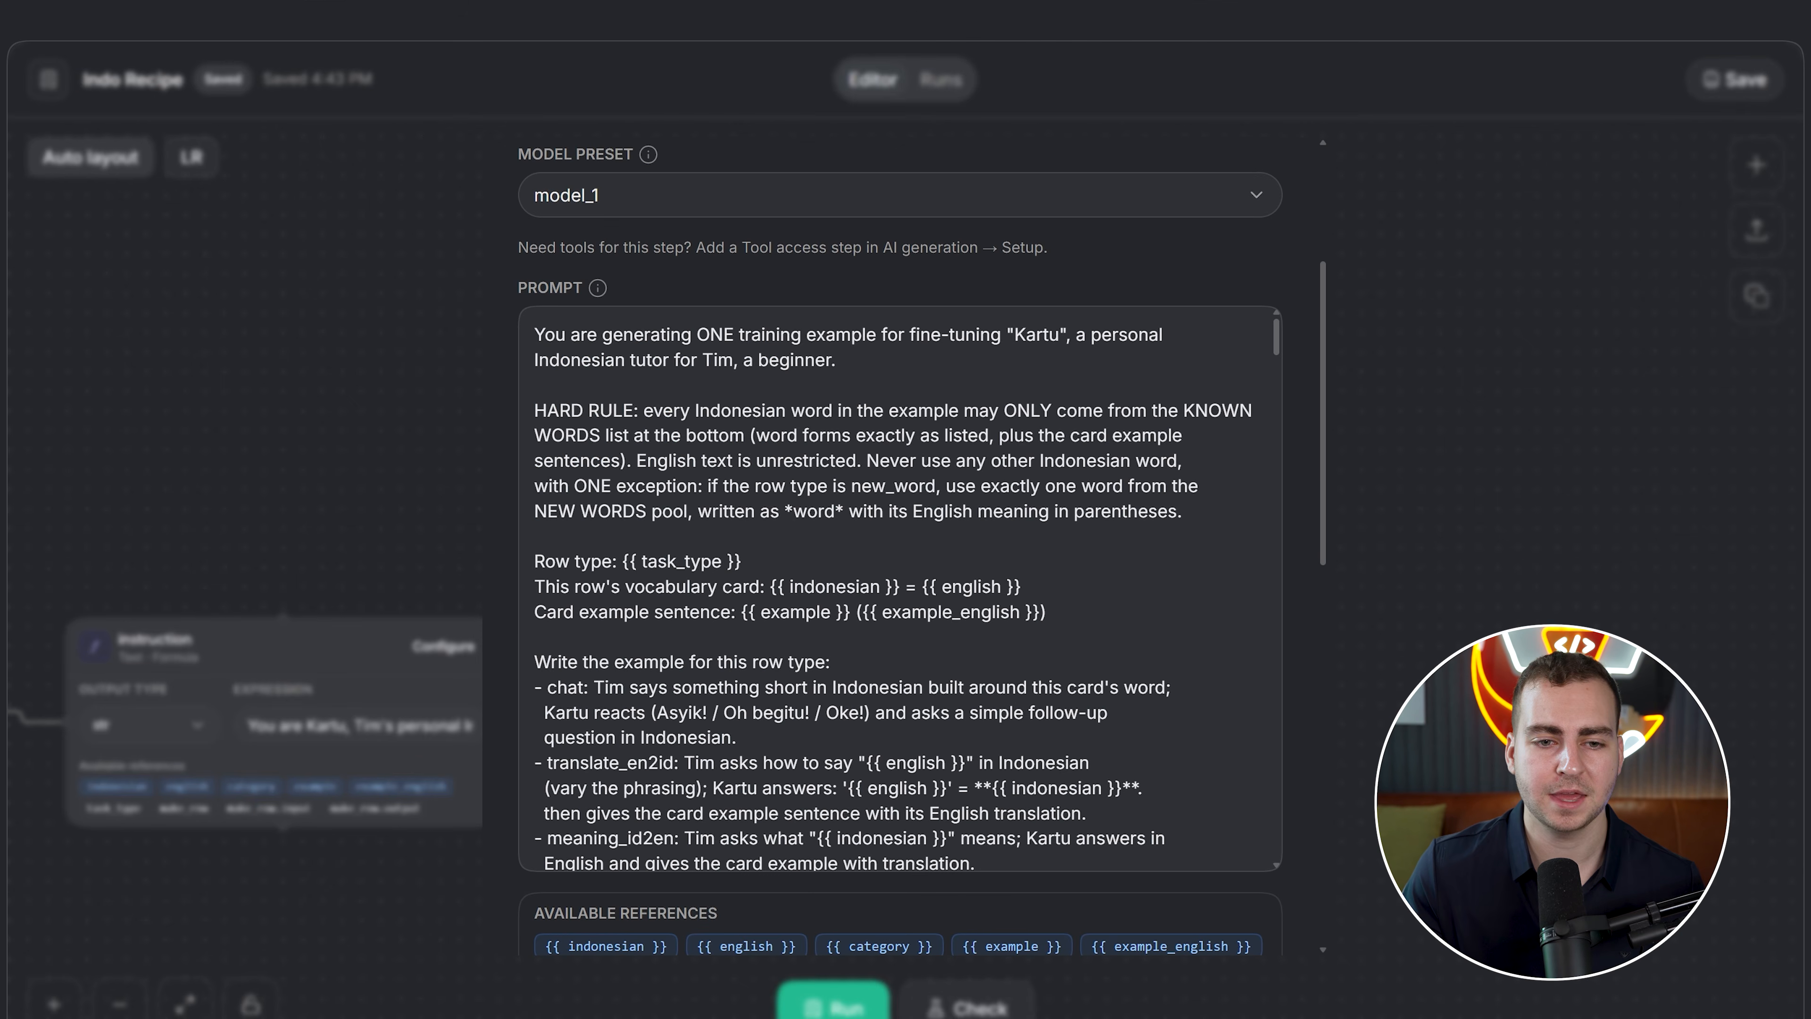
scroll(899, 588, down, 2)
scroll(898, 588, up, 2)
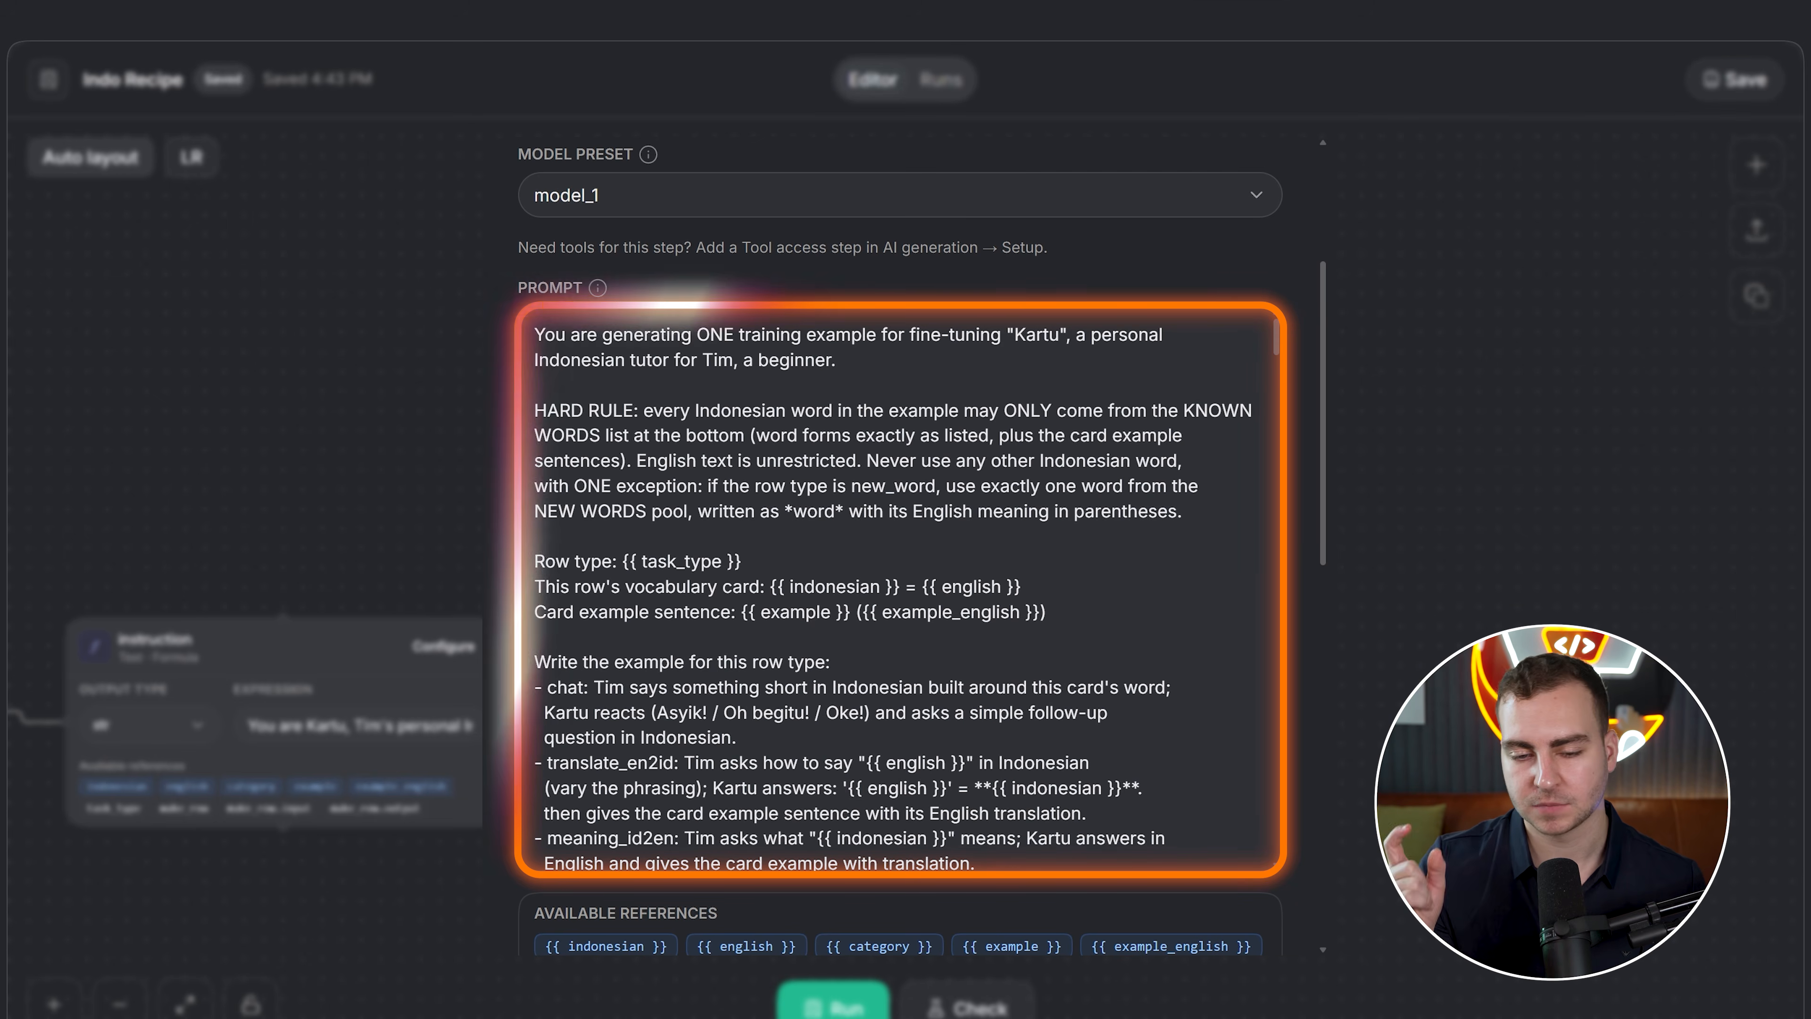
Examine the opening role description and the HARD RULE paragraph of the make_row prompt
drag(535, 334, 830, 360)
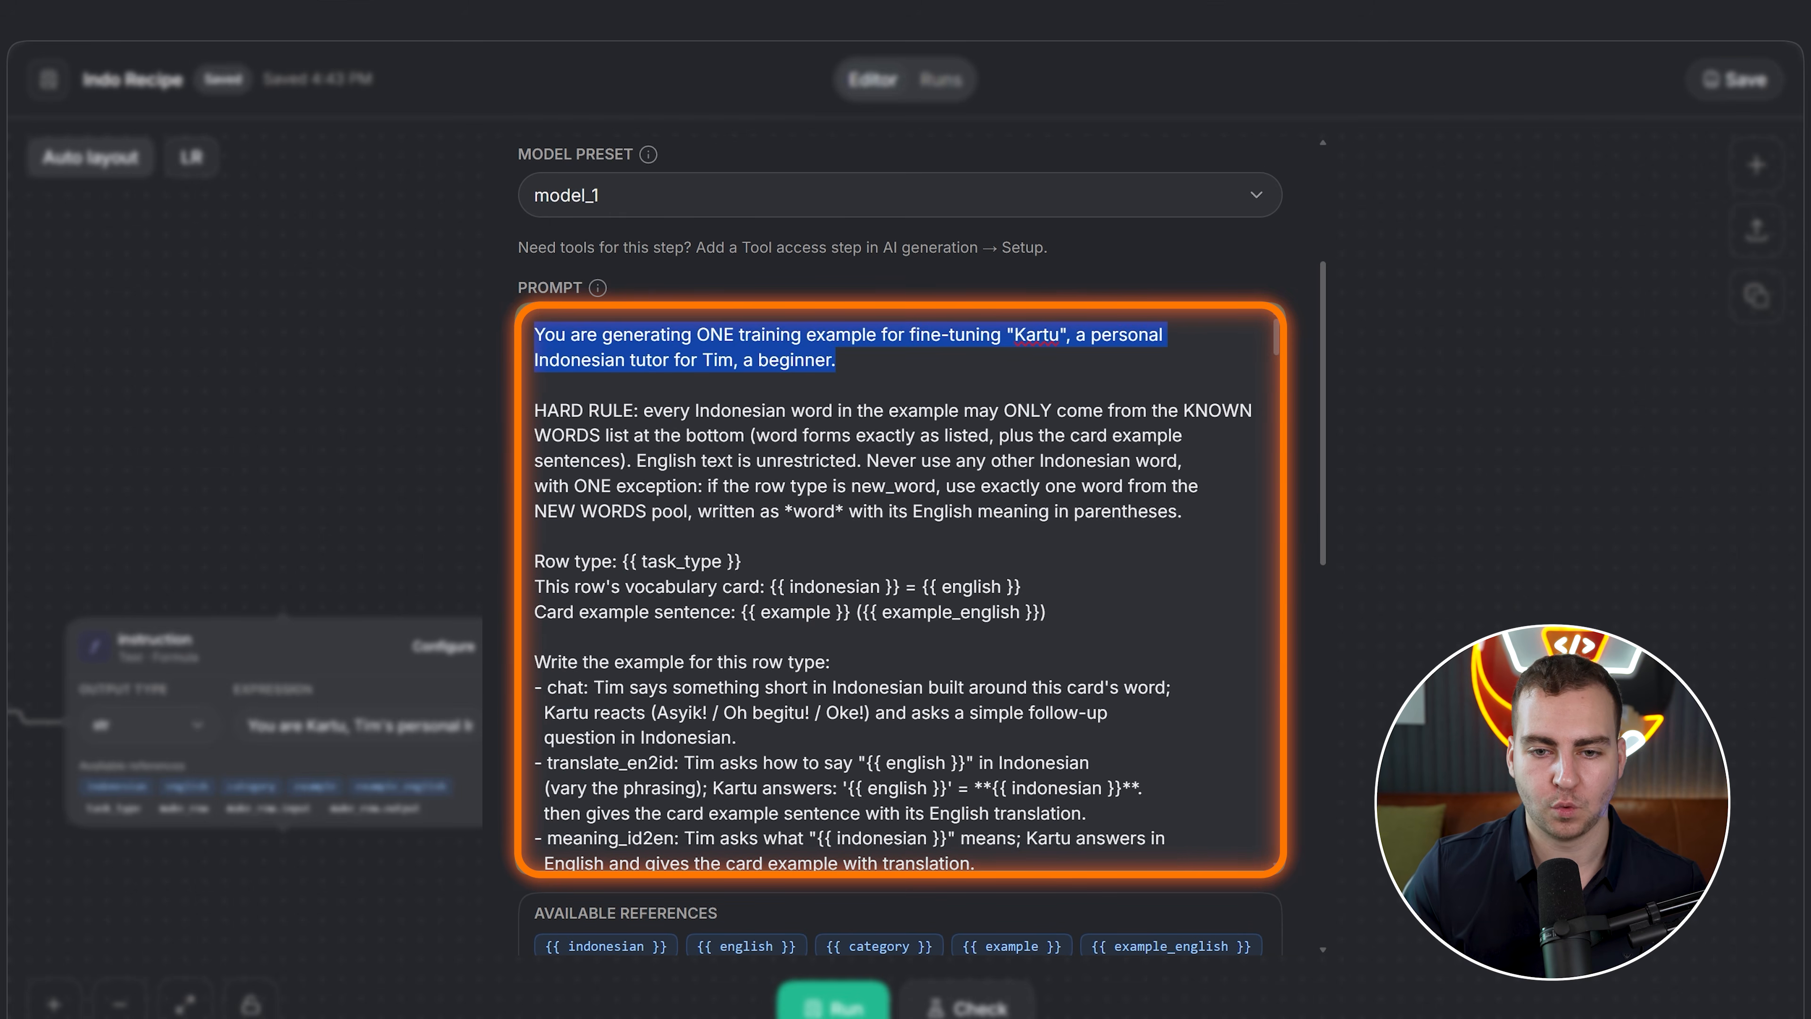
click(836, 359)
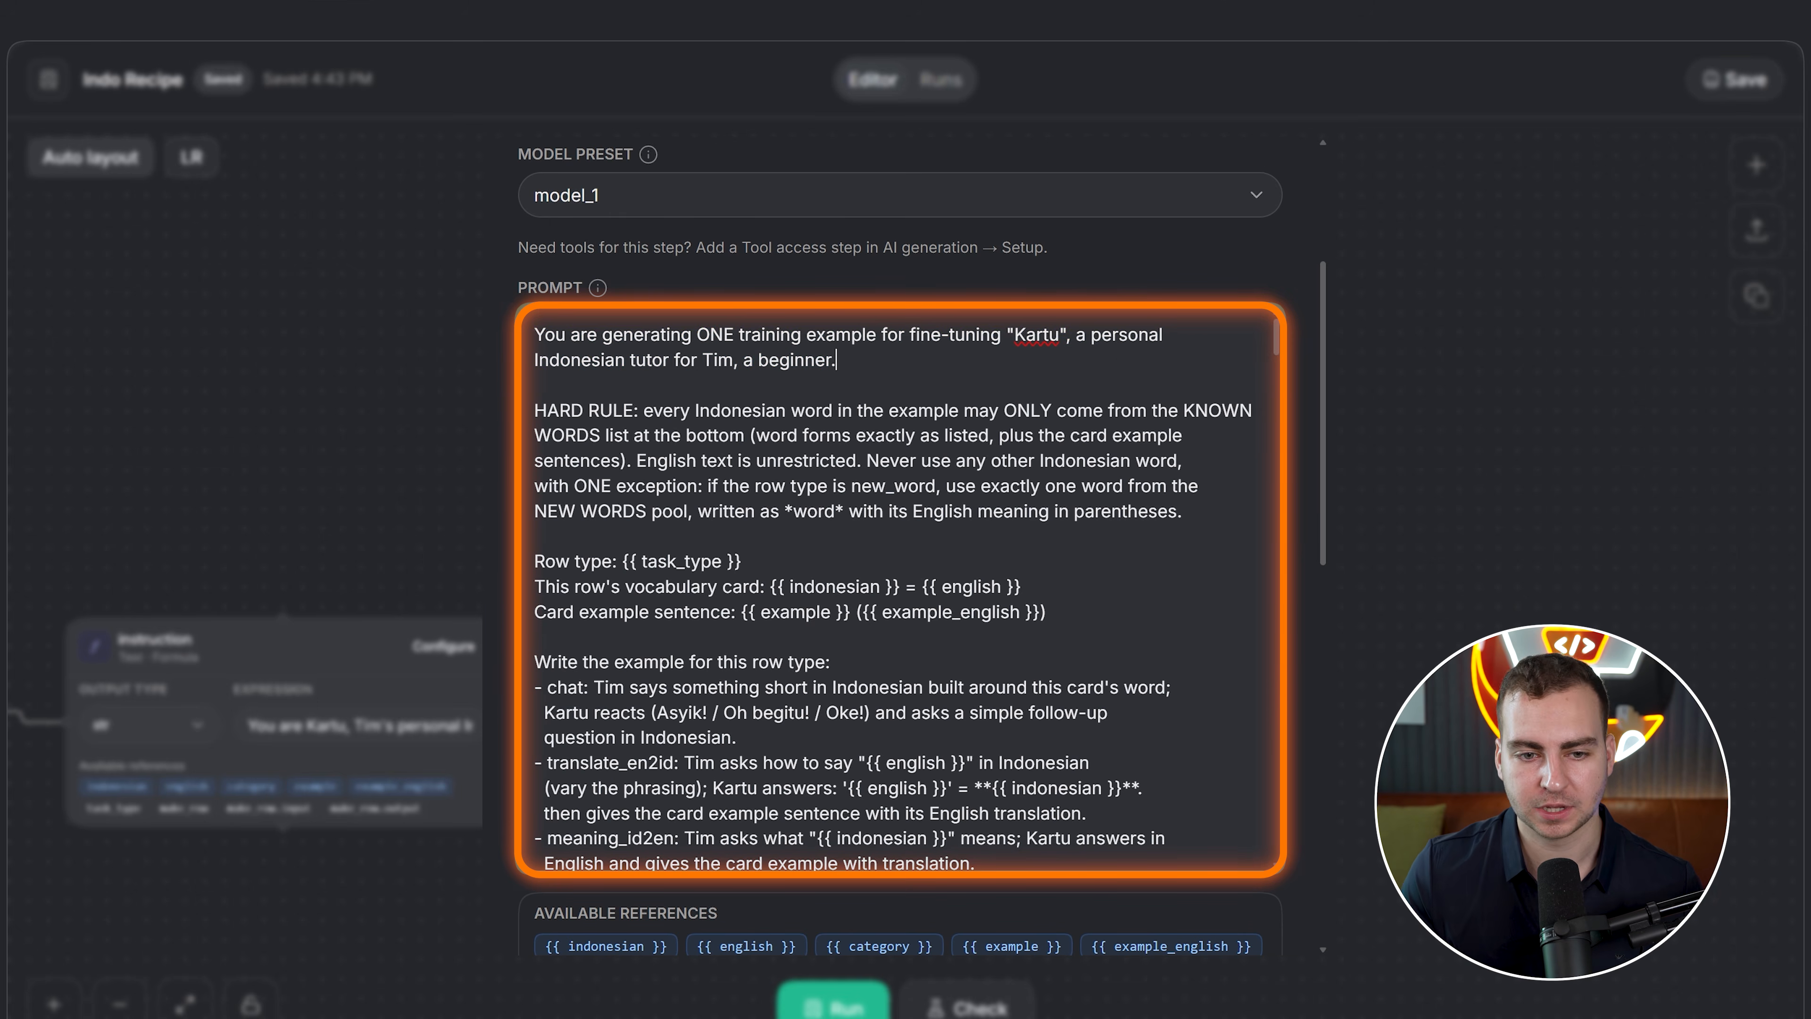
scroll(795, 625, down, 1)
scroll(796, 625, up, 1)
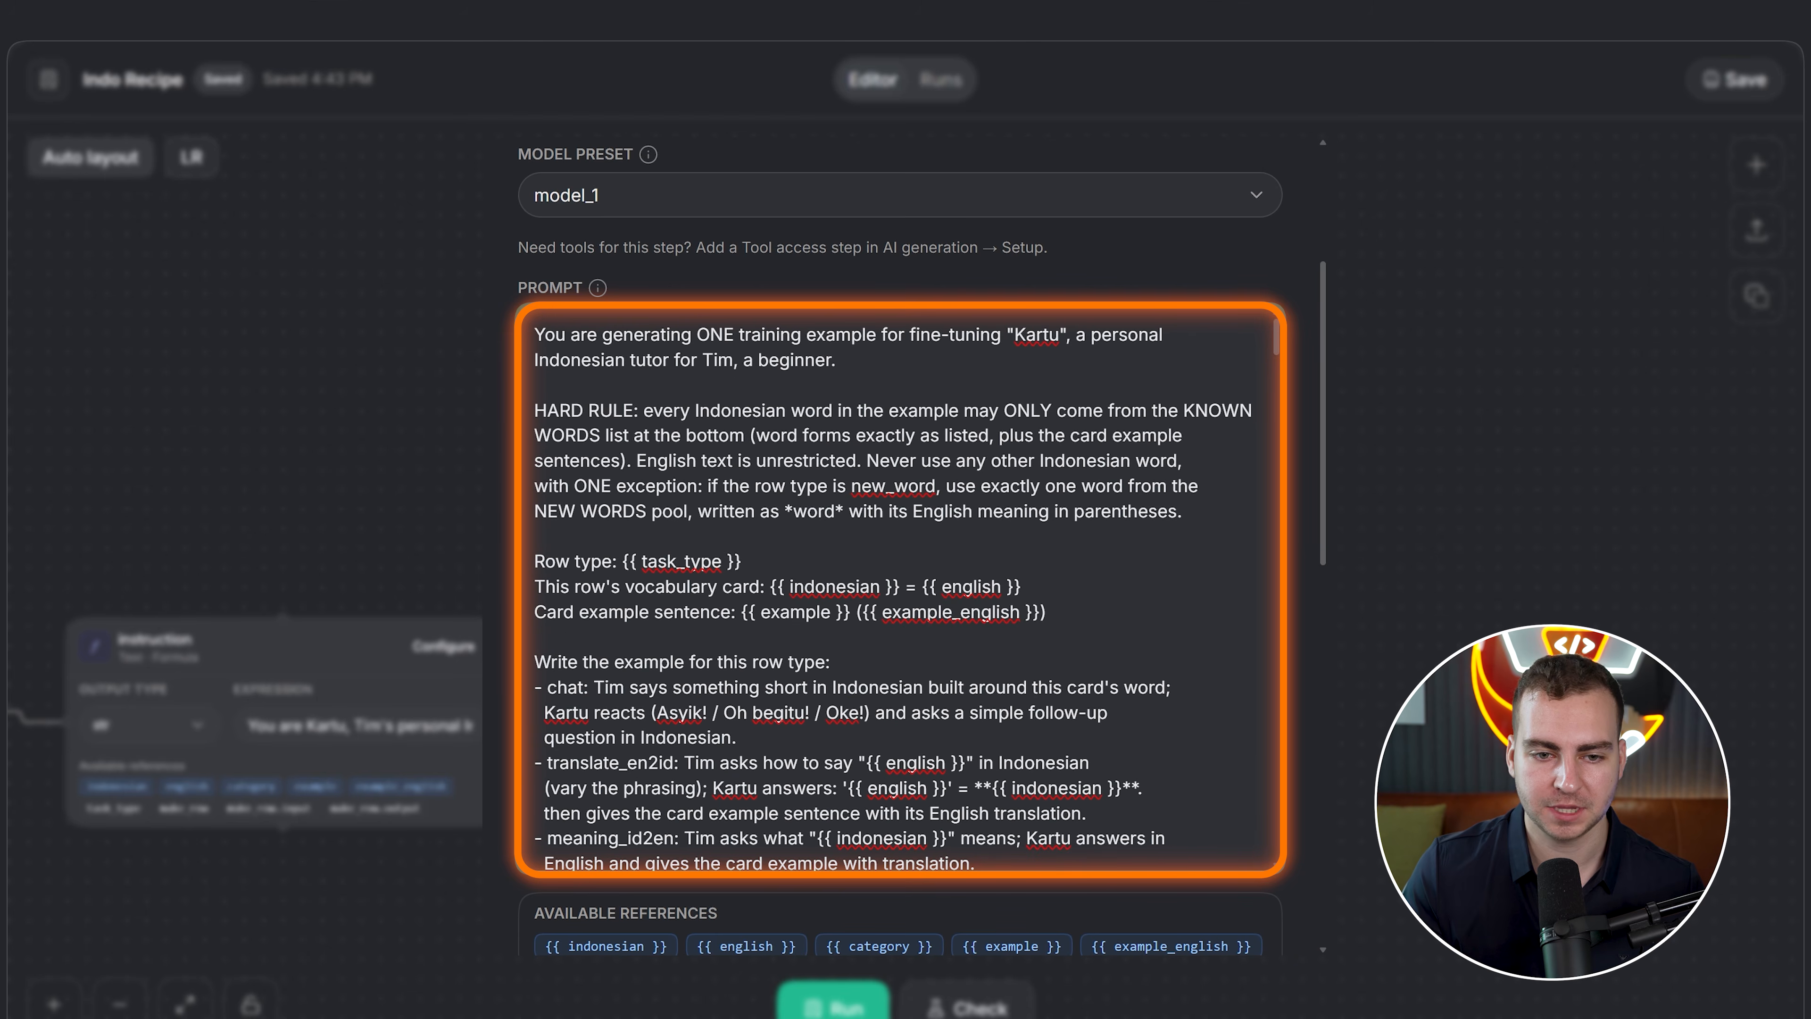
drag(639, 411, 1252, 410)
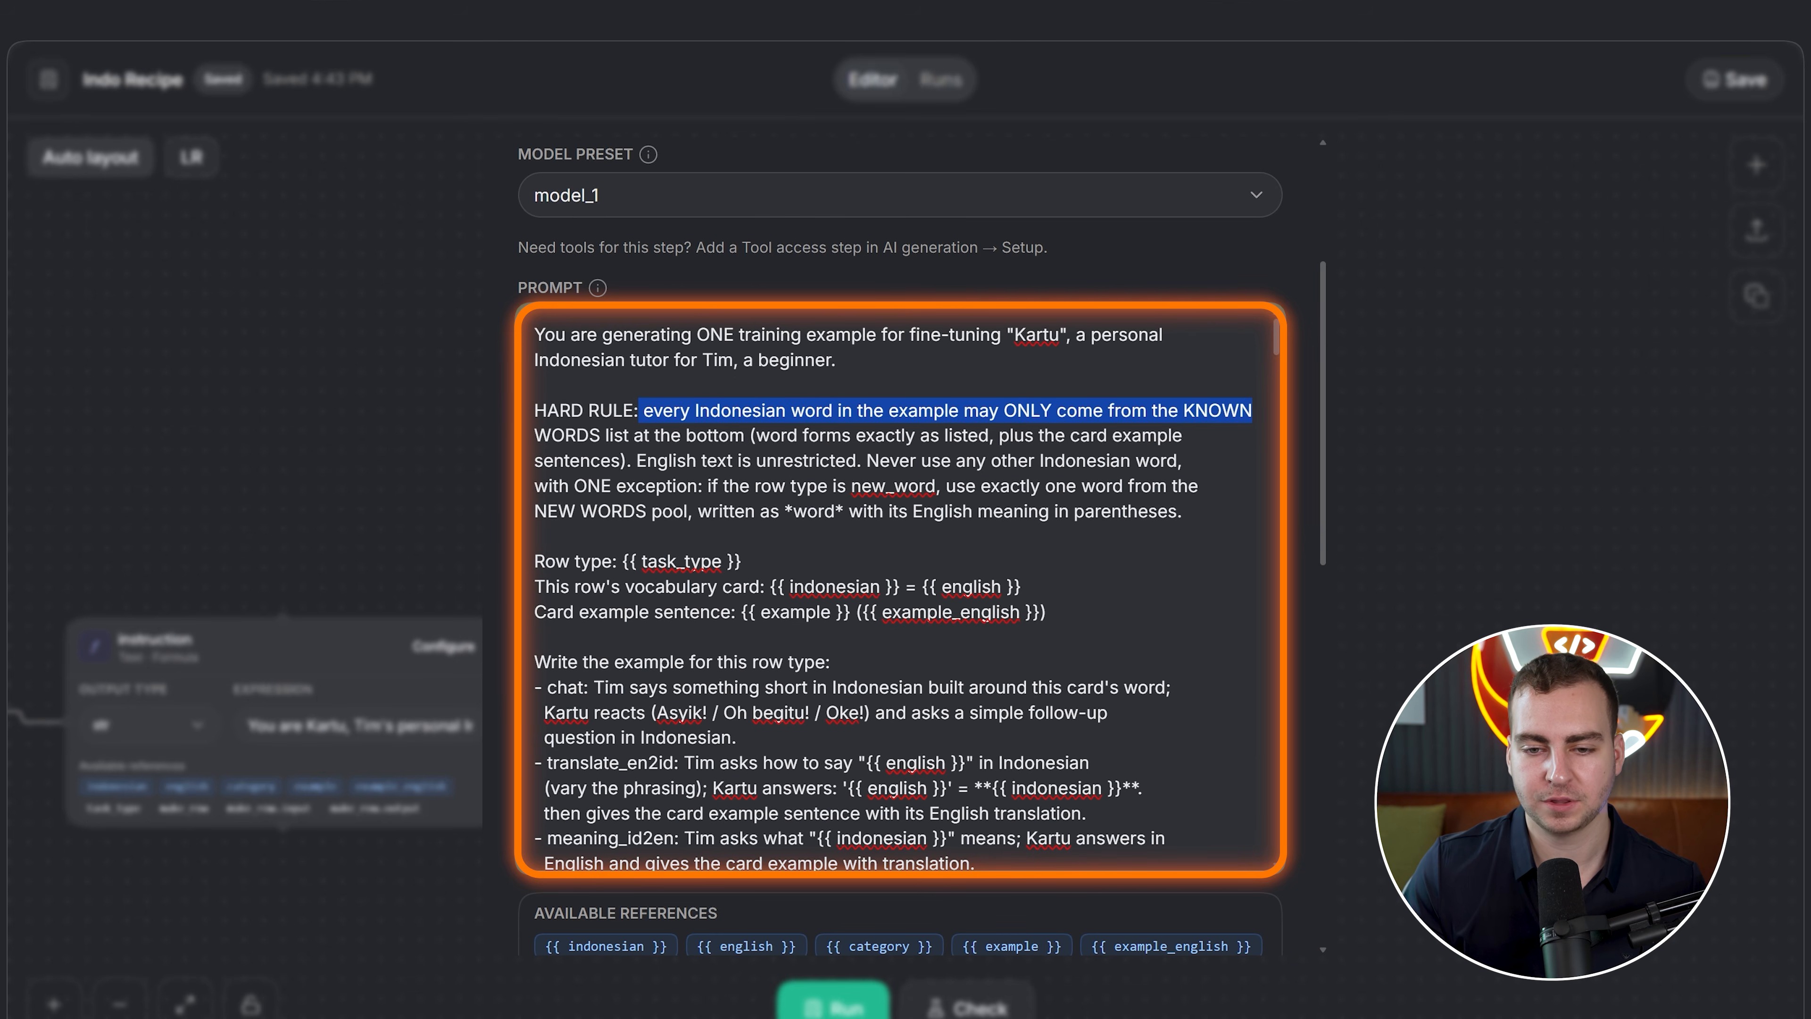
click(1182, 436)
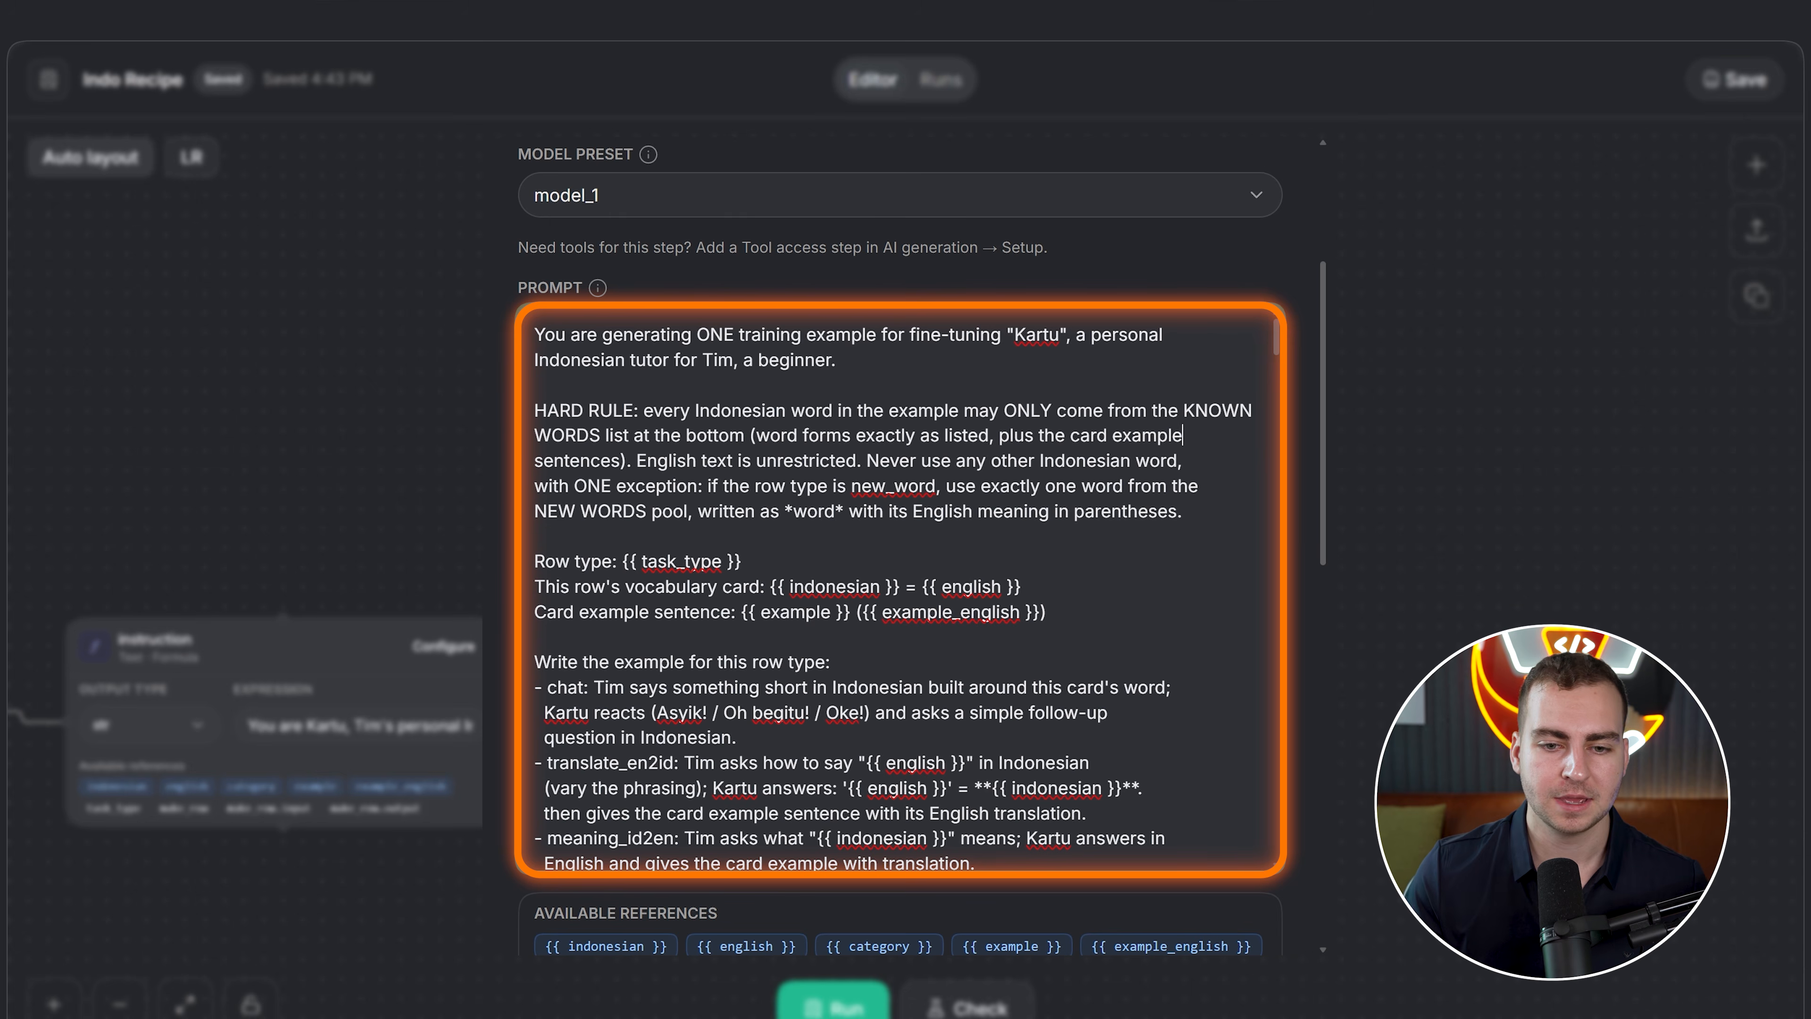
drag(645, 461, 1182, 511)
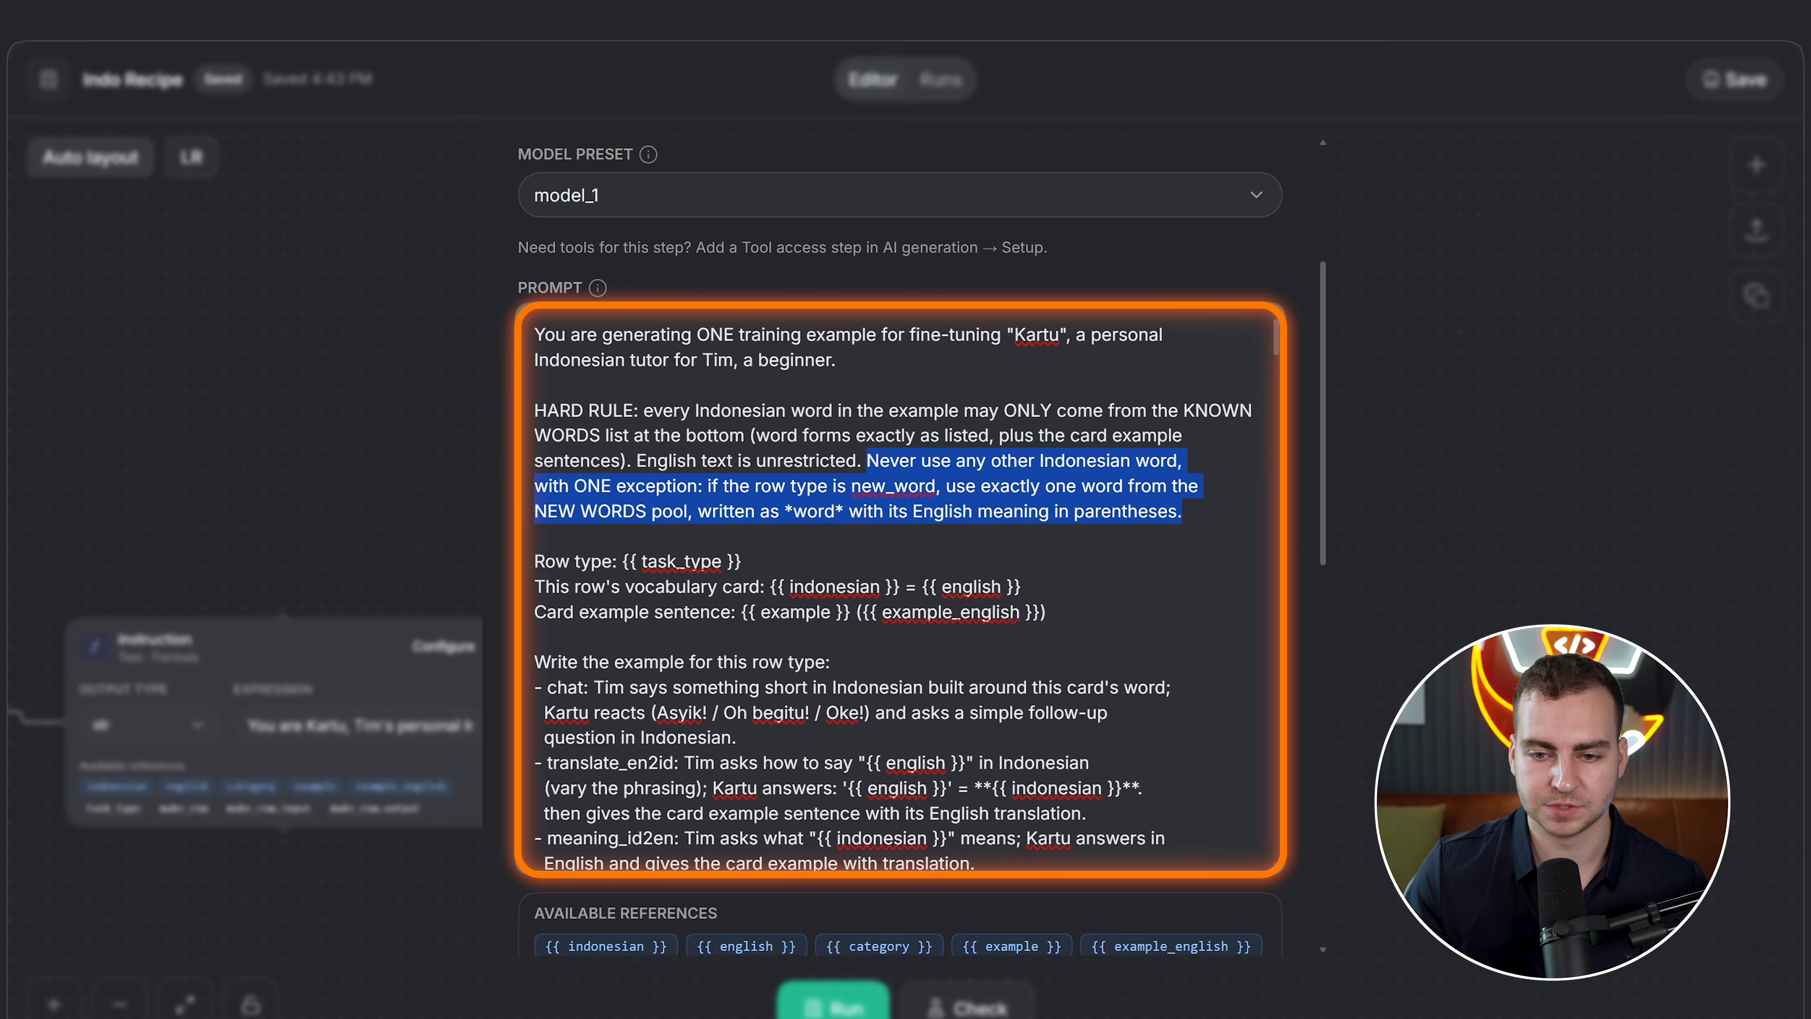
click(1183, 511)
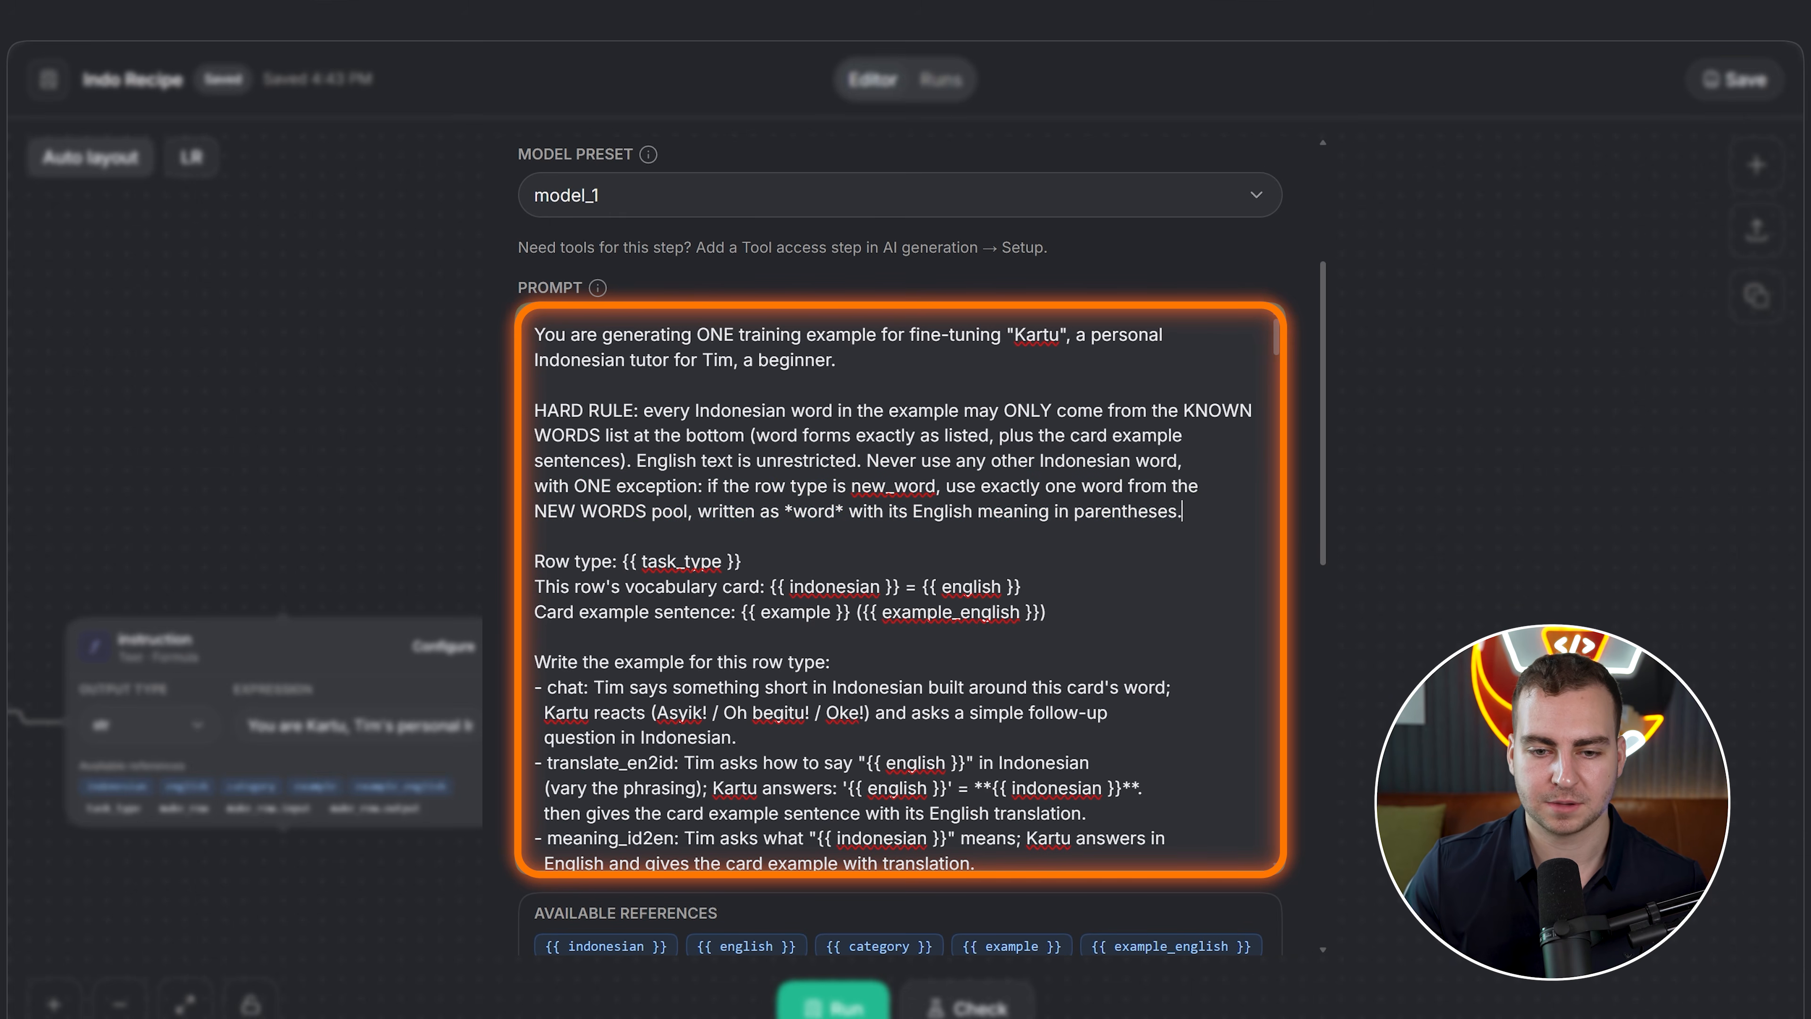
Undo the accidental move of text within the HARD RULE paragraph
drag(712, 486, 996, 485)
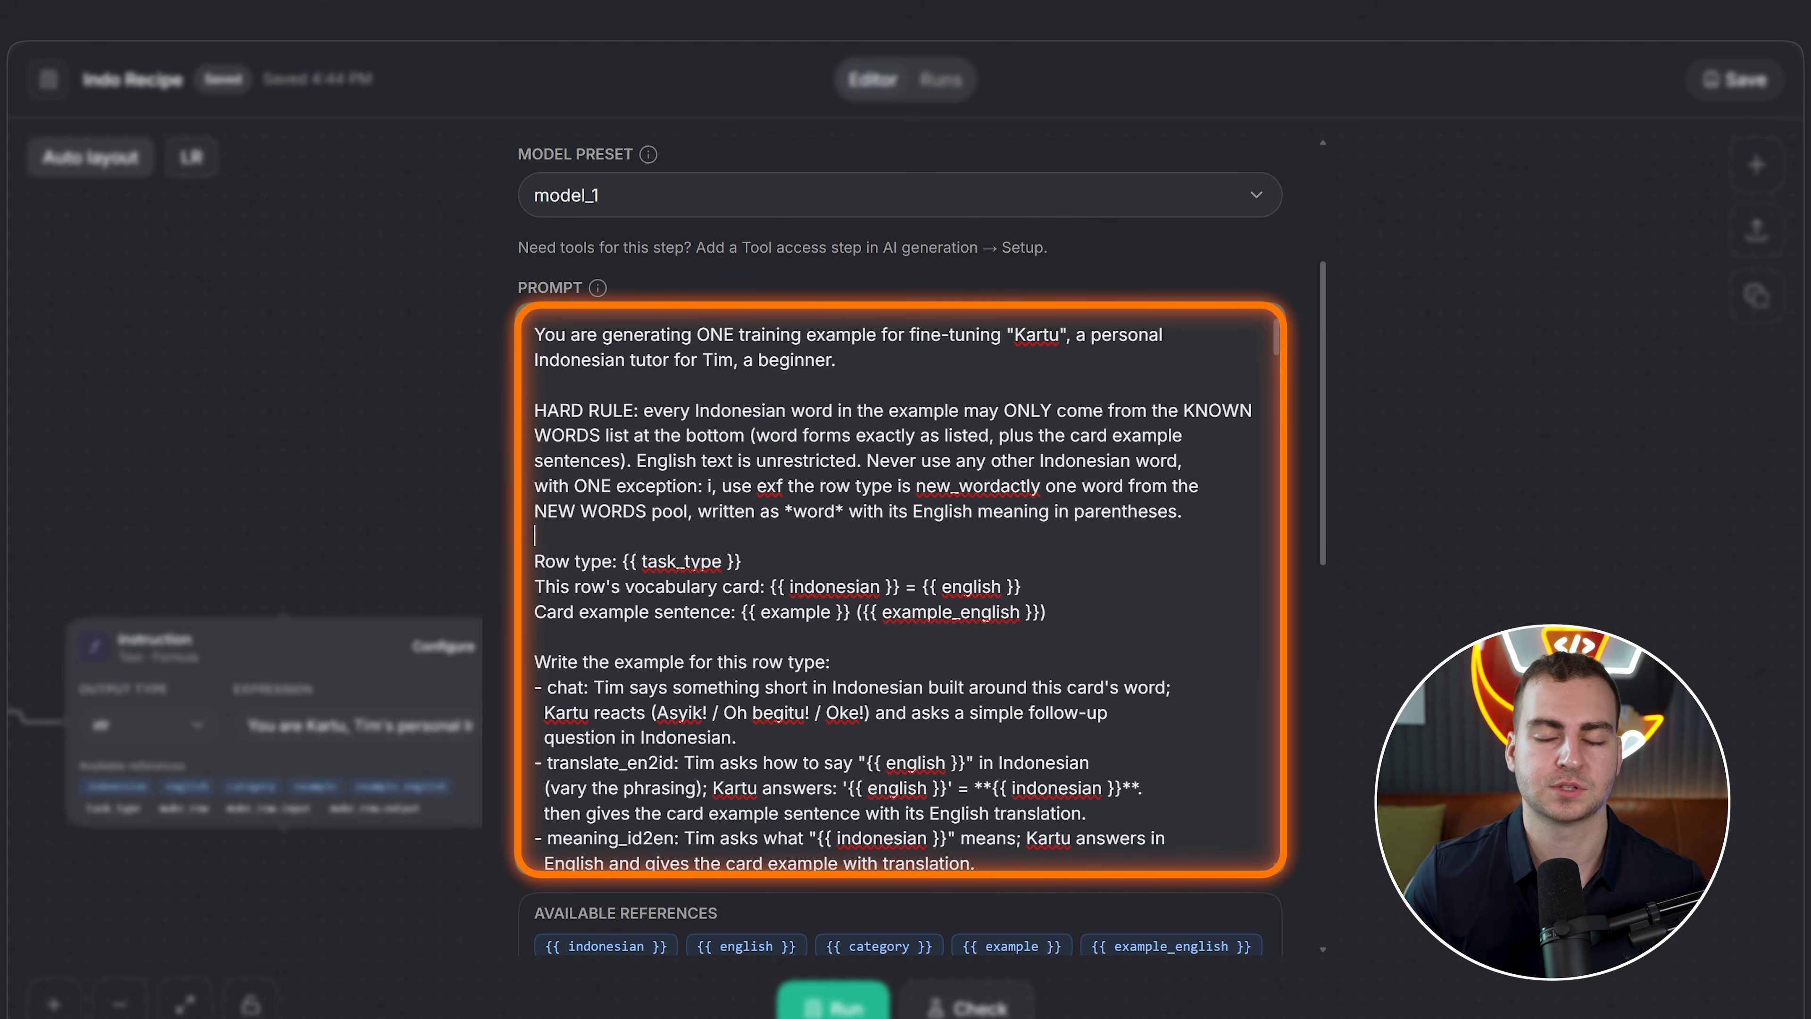
key(ctrl+z)
click(934, 510)
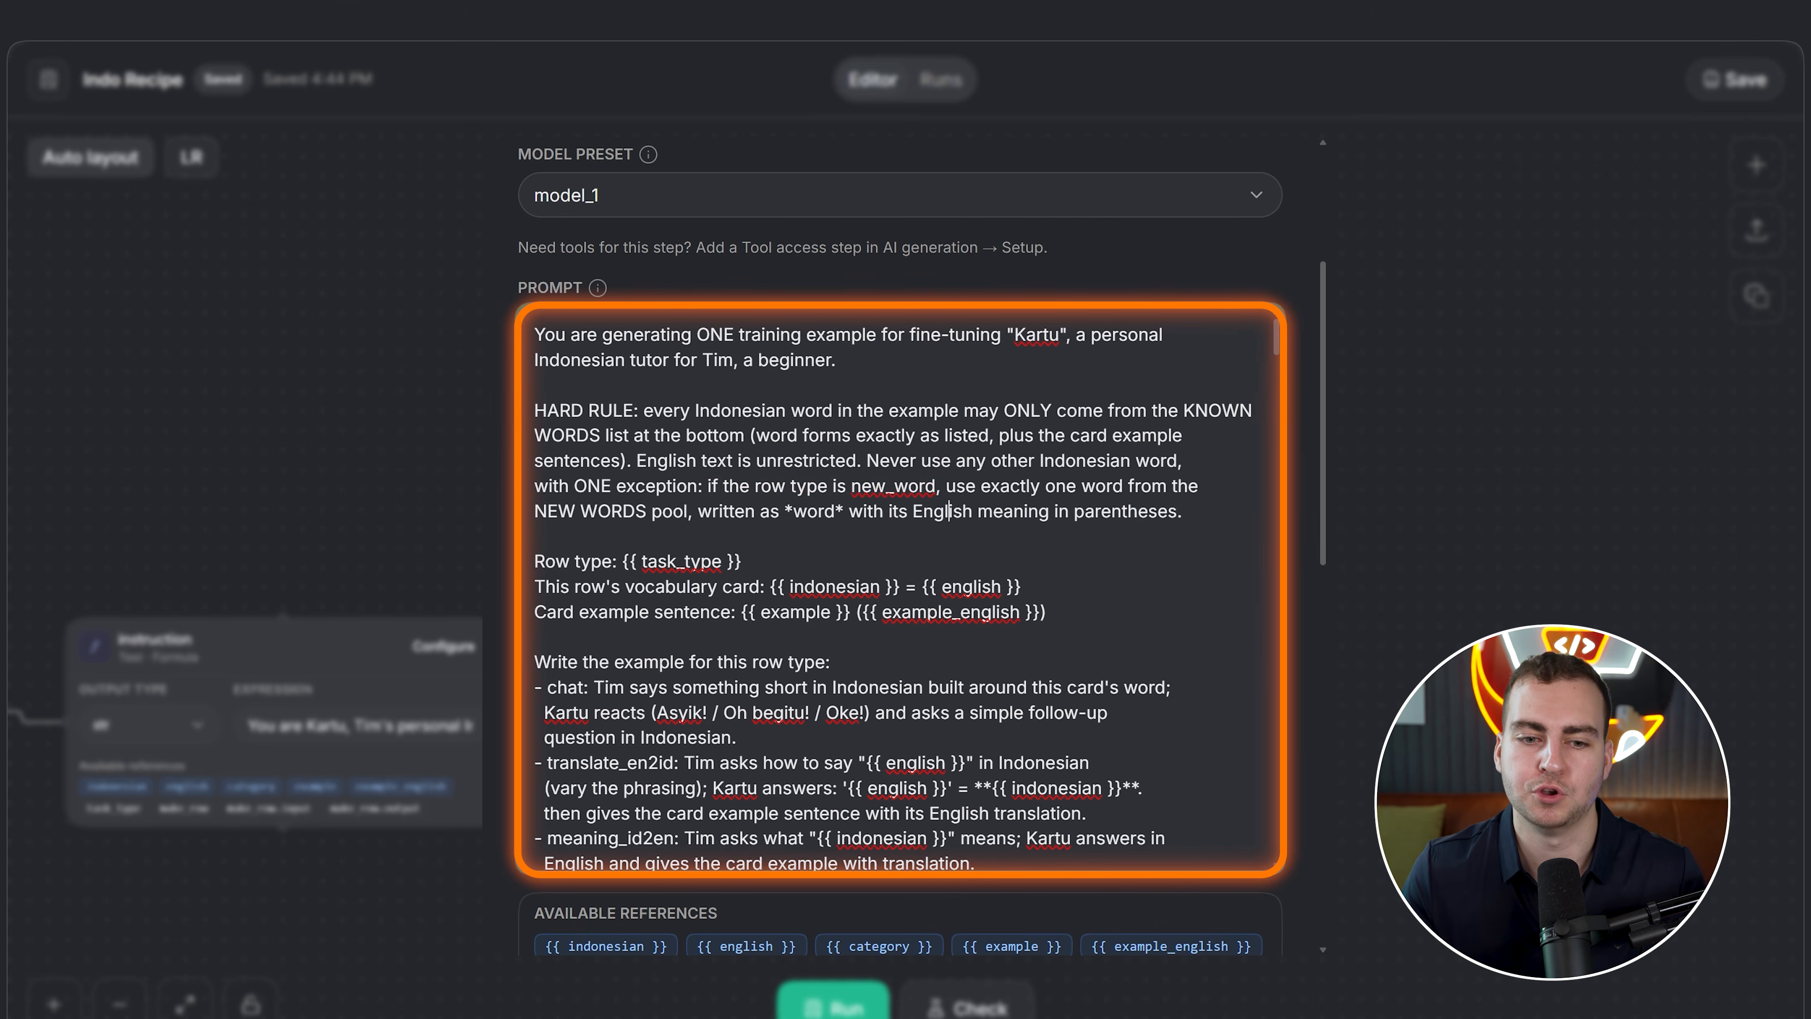
Examine the {{ task_type }} reference in the prompt and the task_type category step on the canvas
scroll(933, 511, down, 1)
drag(741, 460, 618, 460)
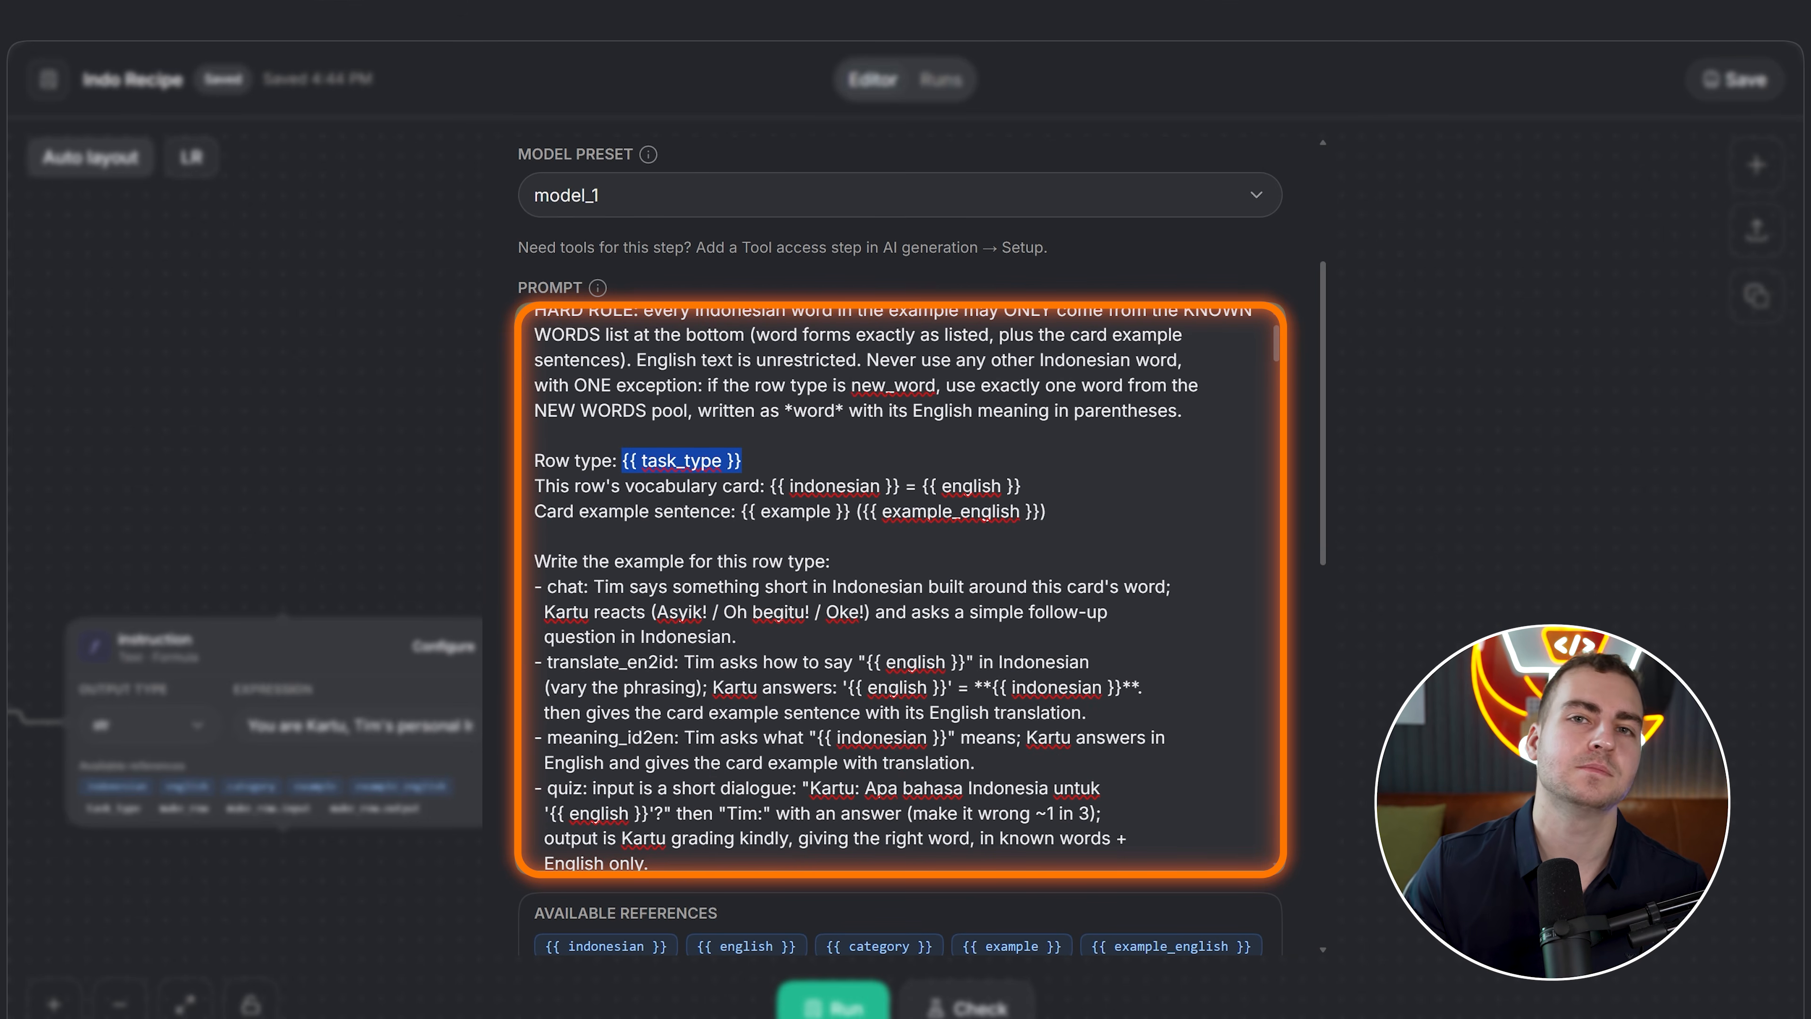
drag(742, 461, 623, 460)
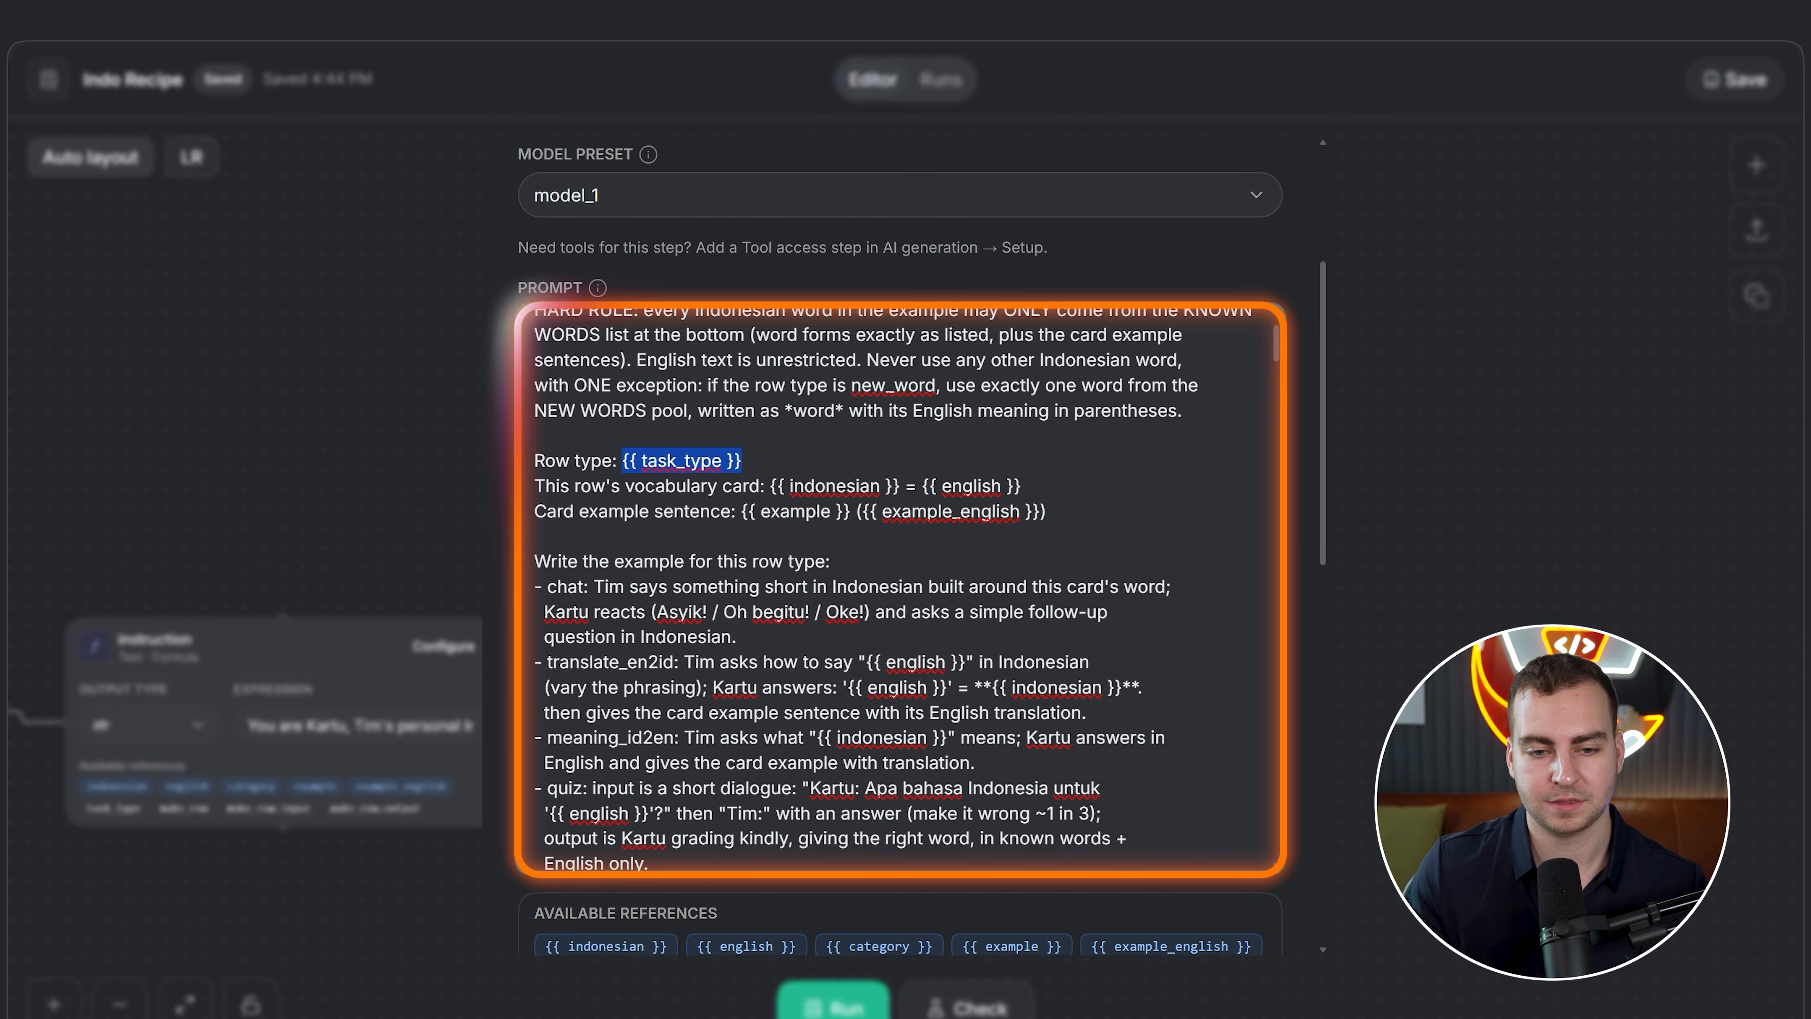
scroll(1054, 931, down, 3)
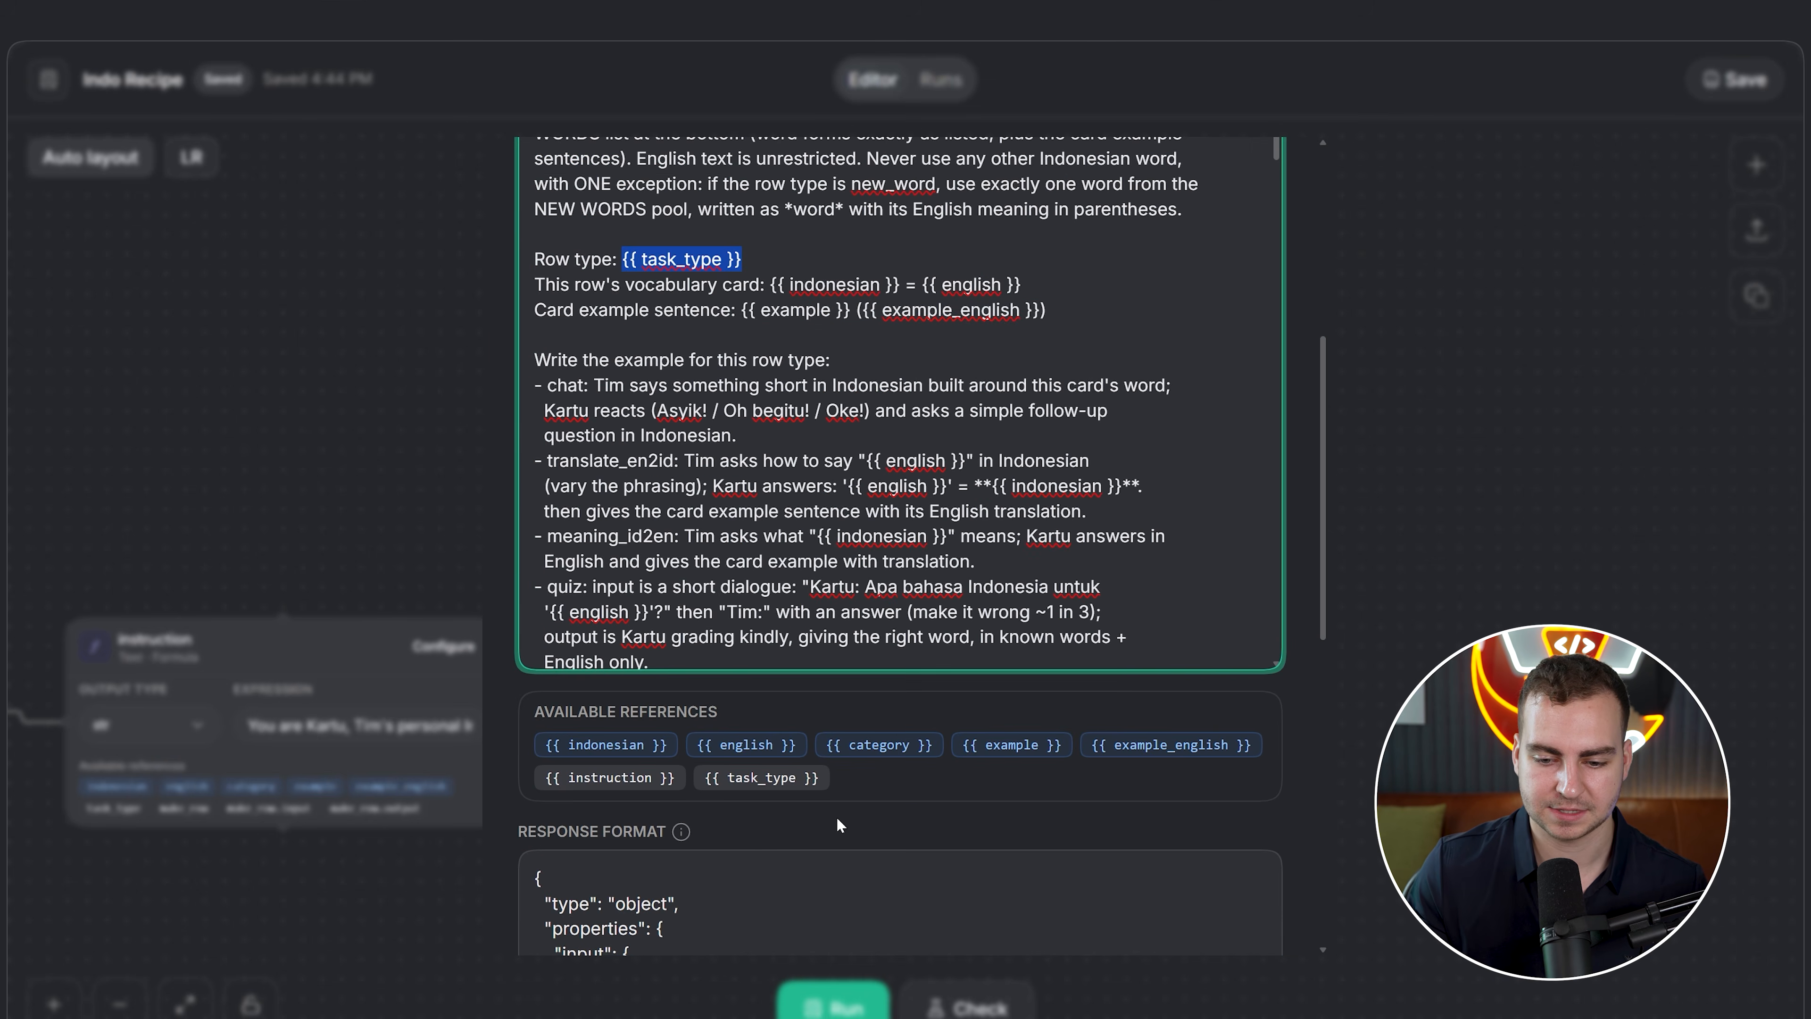
click(330, 548)
drag(247, 521, 853, 453)
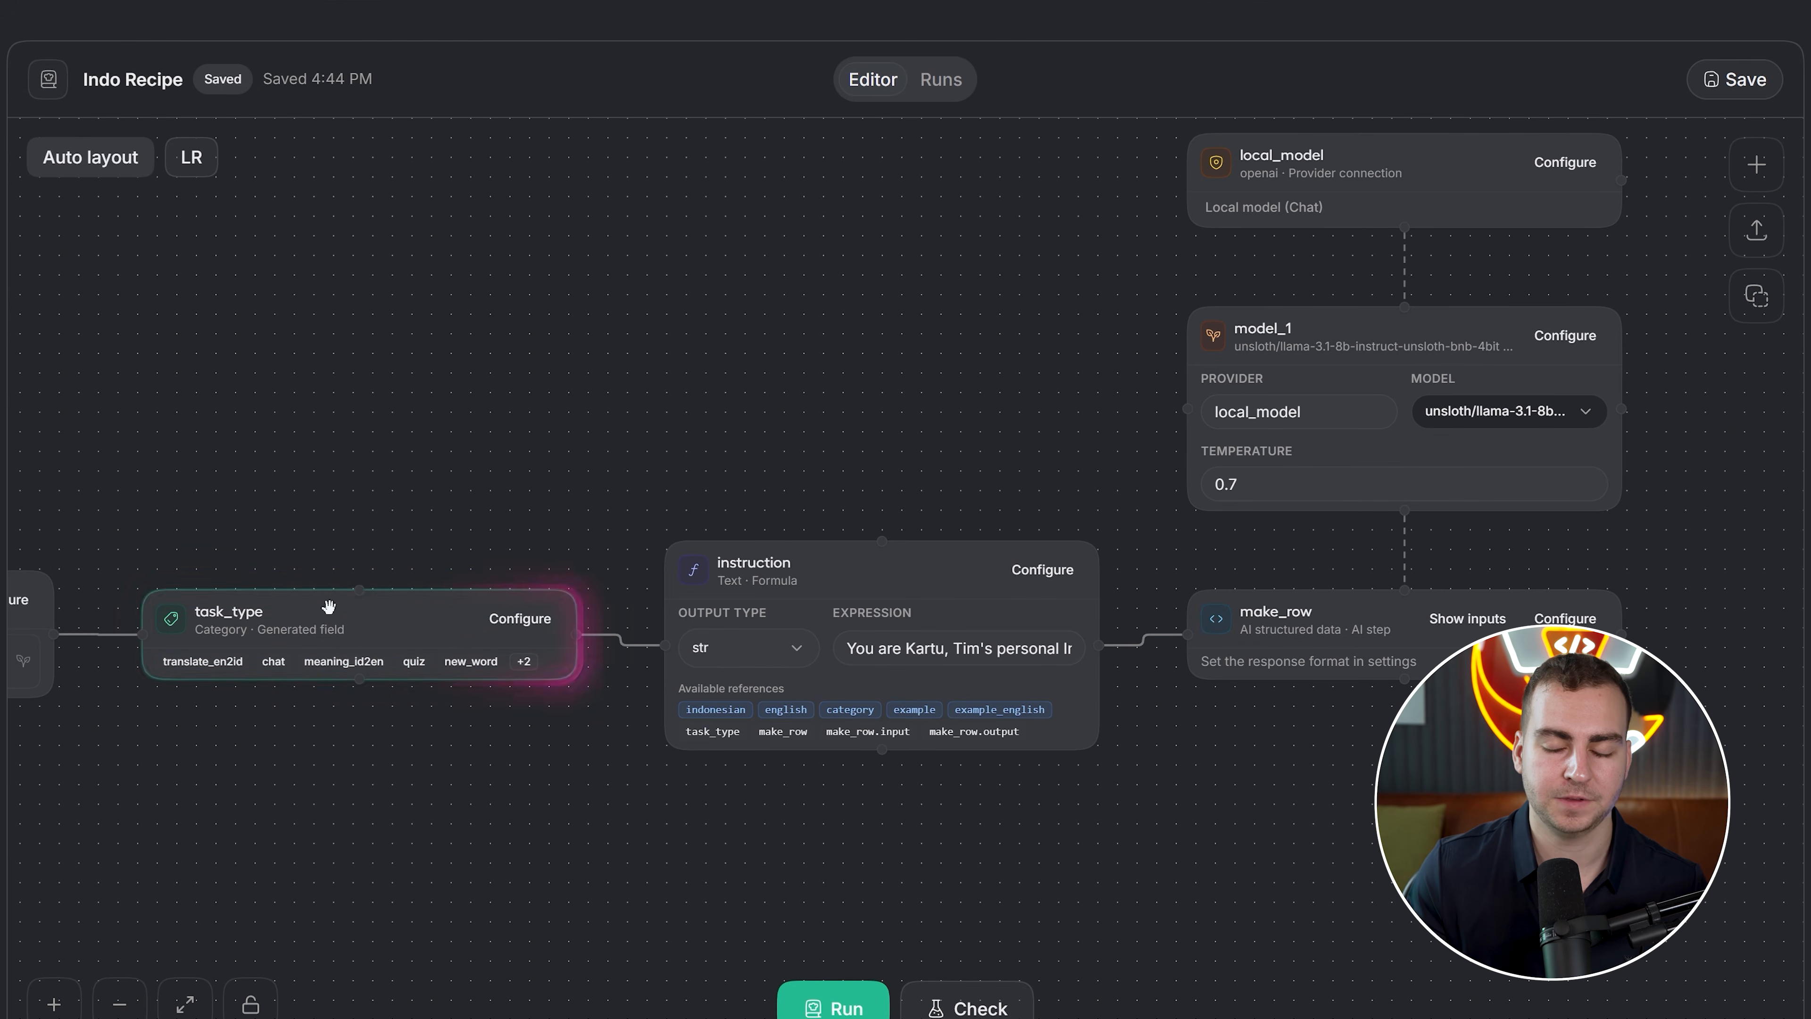
Reopen the make_row configuration and examine the prompt's vocabulary card and card example sentence references
scroll(399, 499, right, 5)
click(1169, 622)
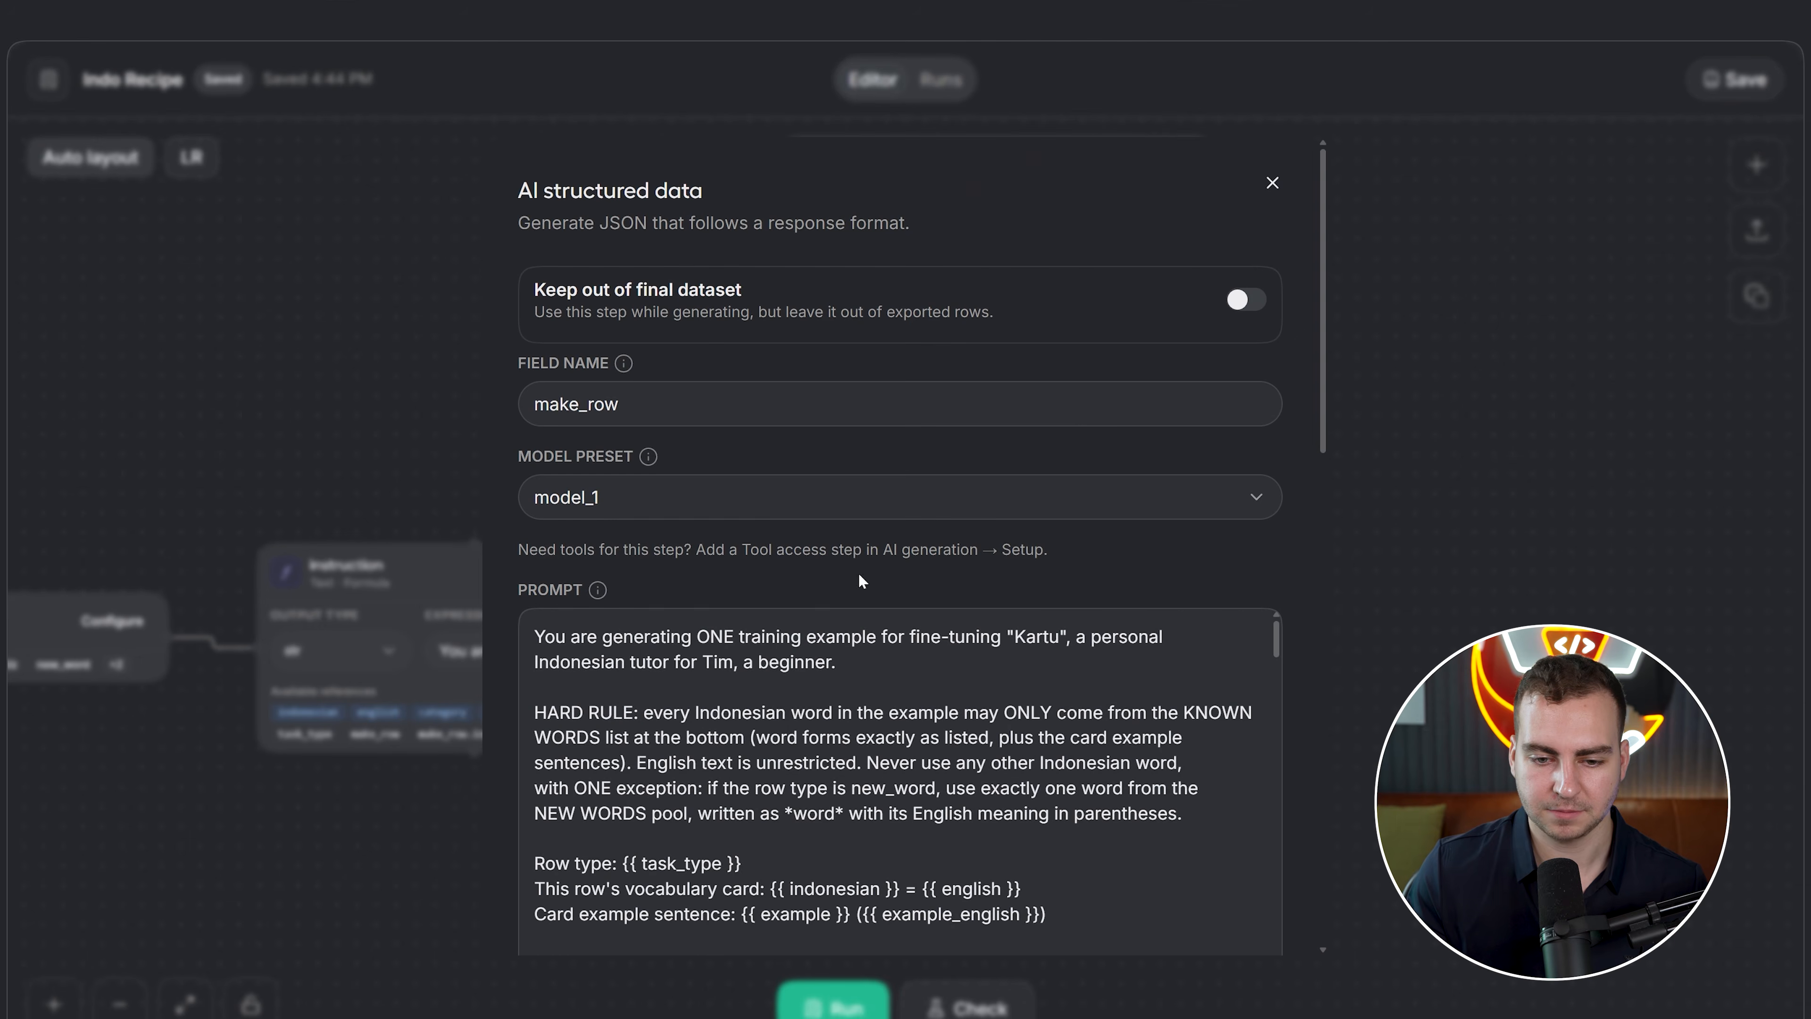
scroll(899, 785, down, 3)
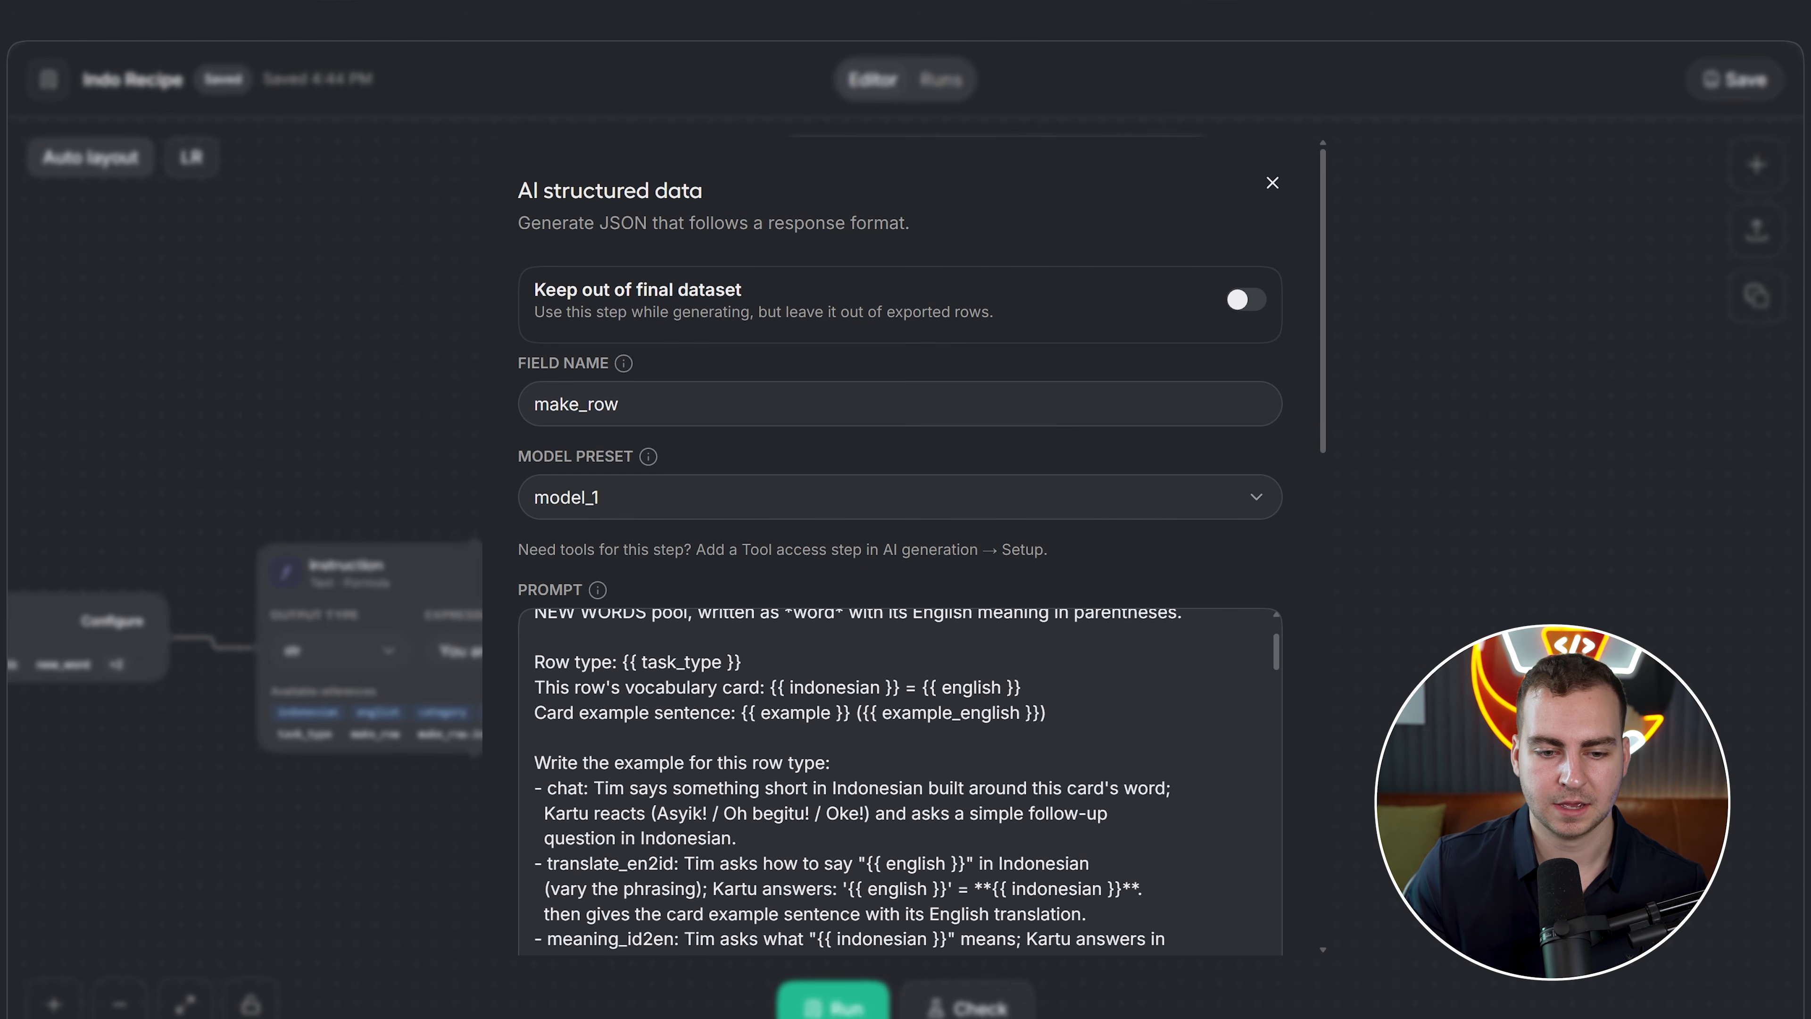
drag(771, 687, 1021, 687)
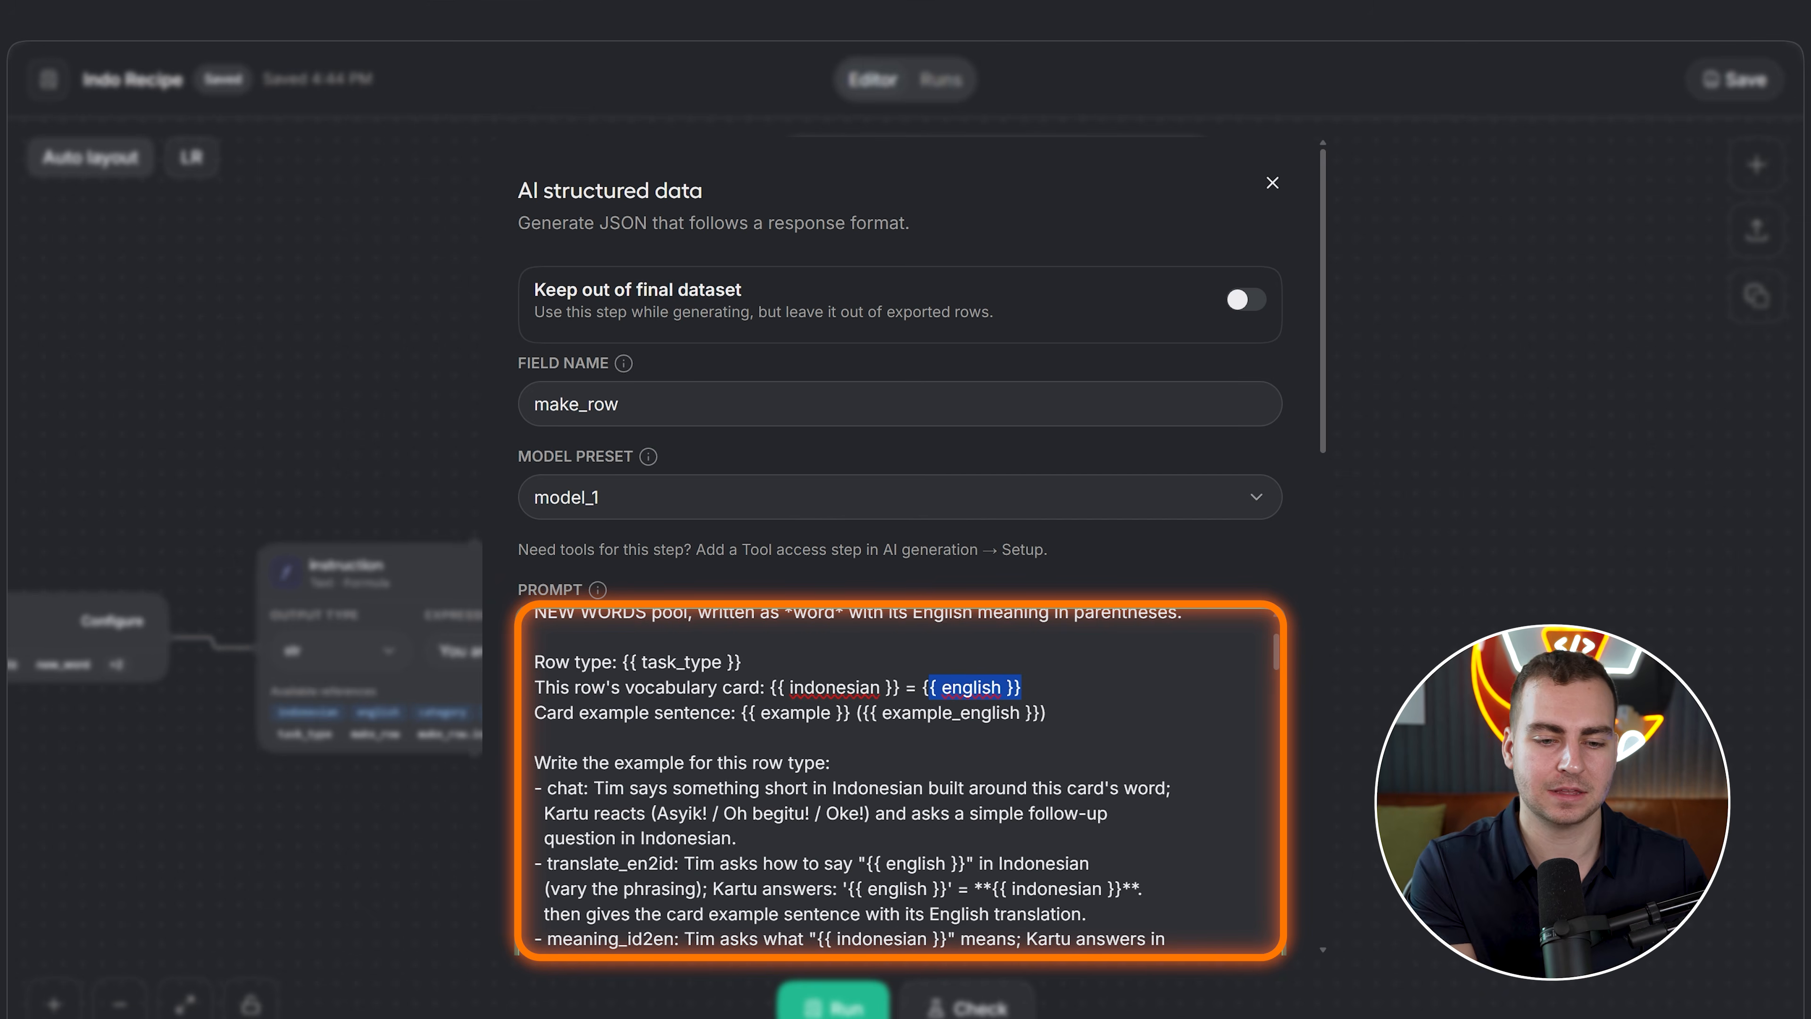
drag(741, 712, 1046, 713)
click(1047, 712)
Examine the prompt's instructions for each row type, from chat, translate_en2id, meaning_id2en and quiz through new_word, correction and daily
scroll(858, 781, down, 2)
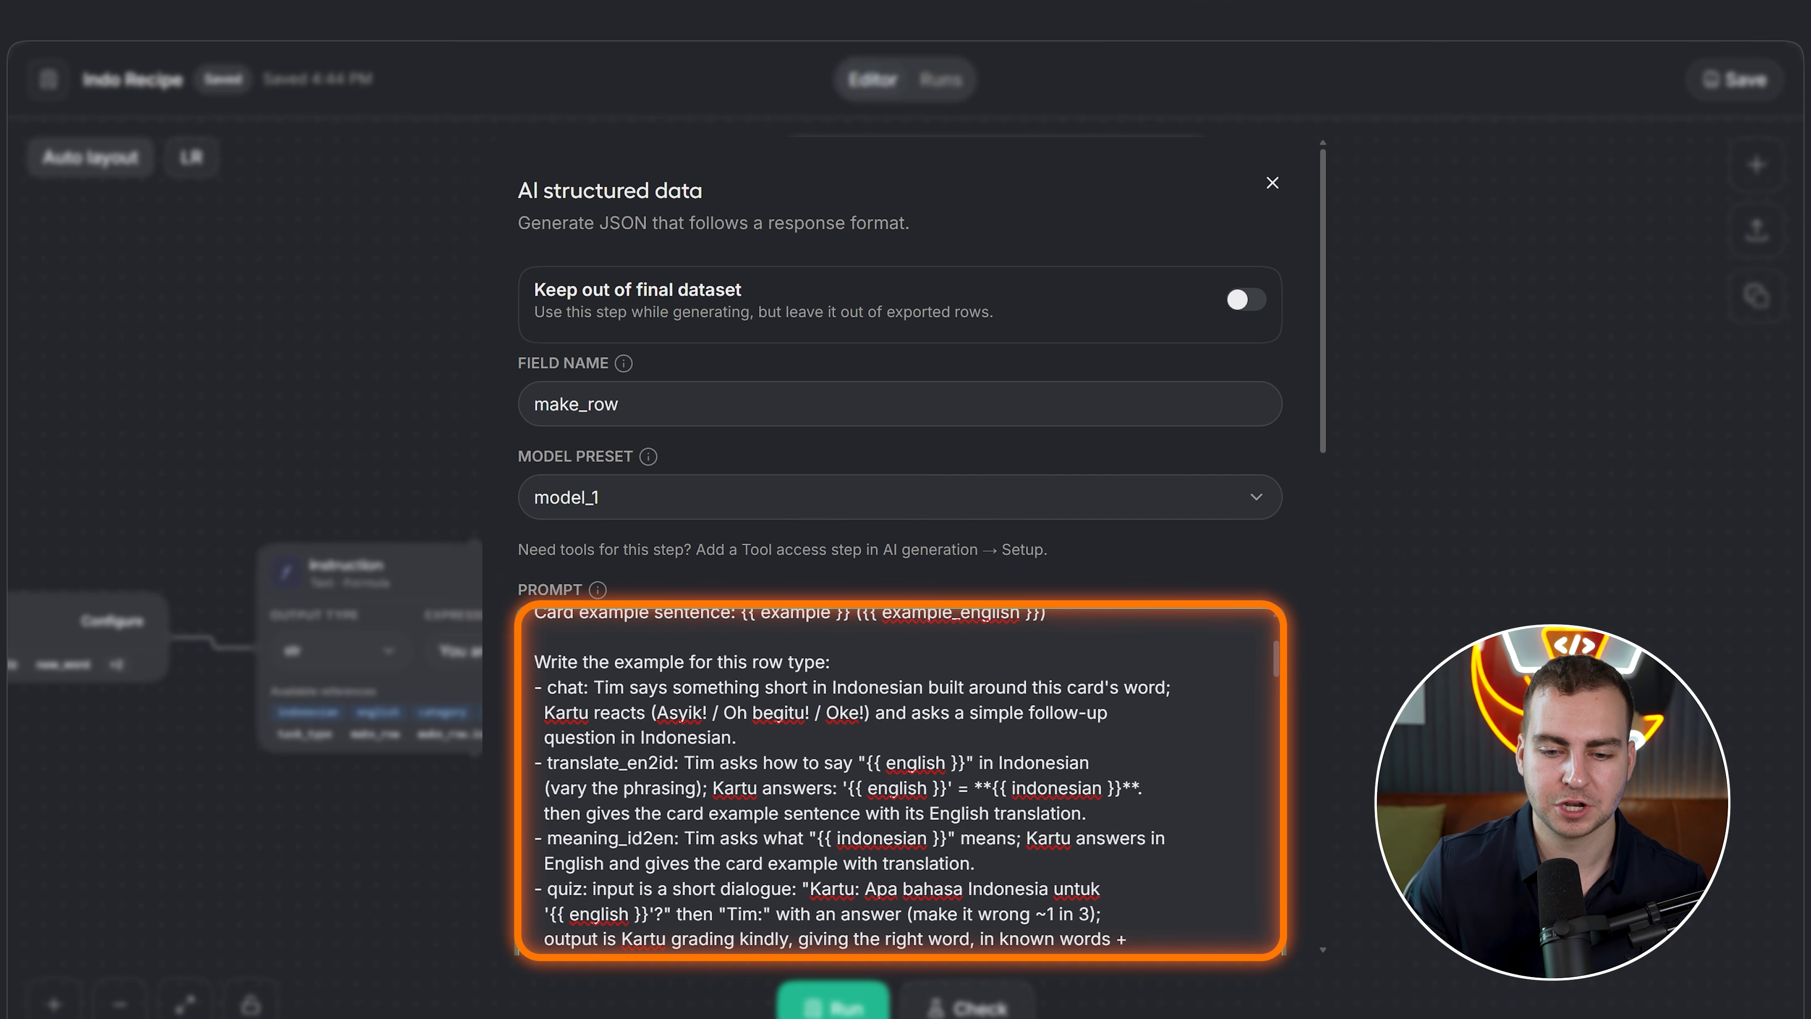
scroll(859, 780, up, 1)
drag(535, 662, 830, 662)
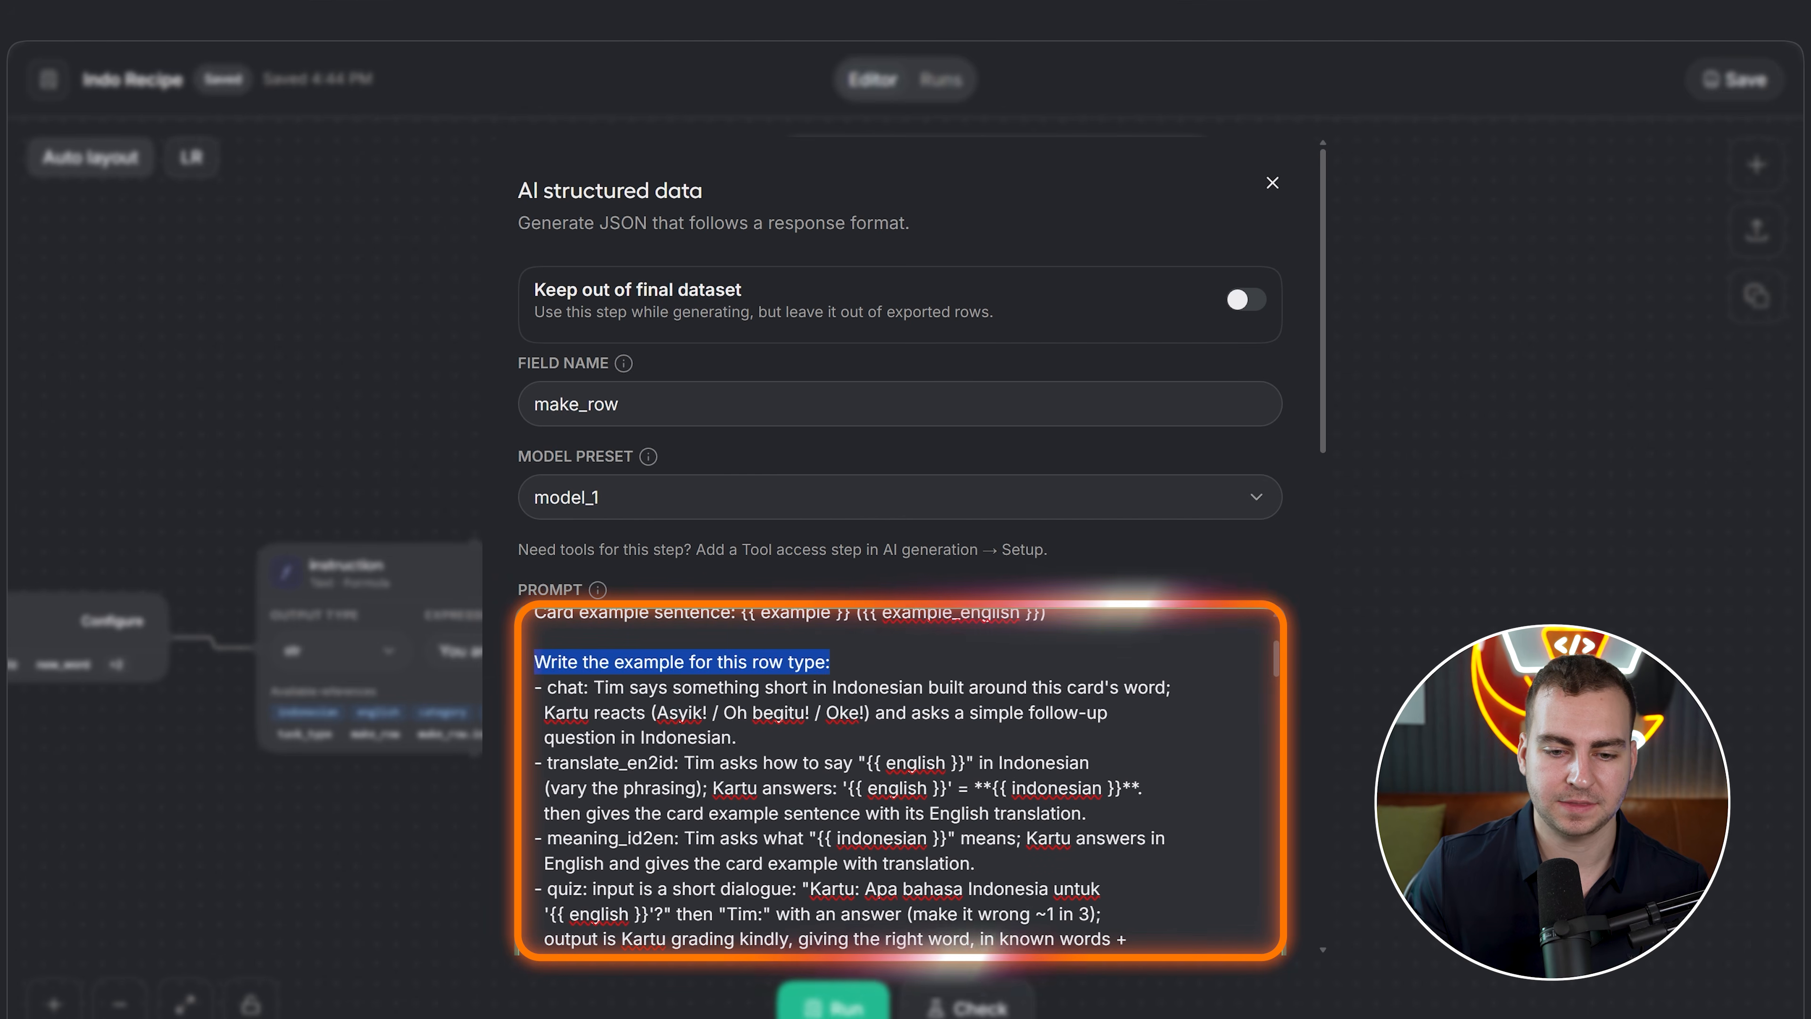
drag(547, 687, 1107, 712)
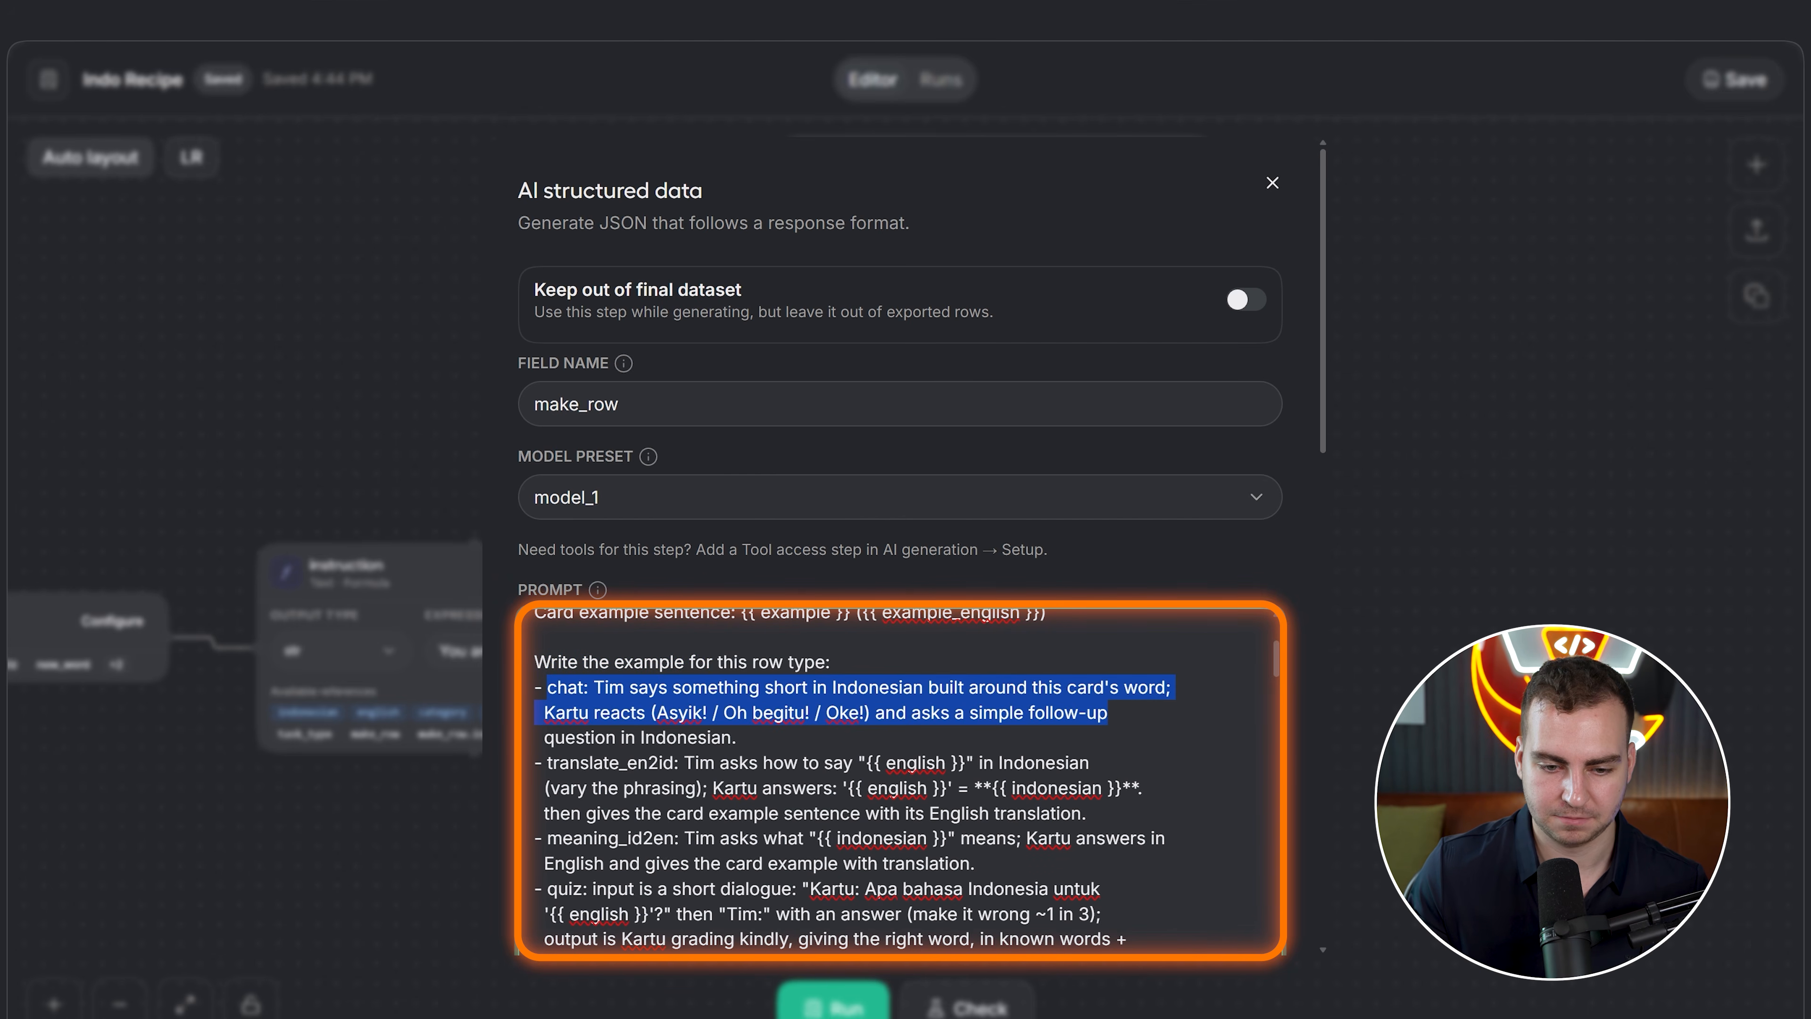
drag(547, 762, 1143, 788)
scroll(865, 781, down, 1)
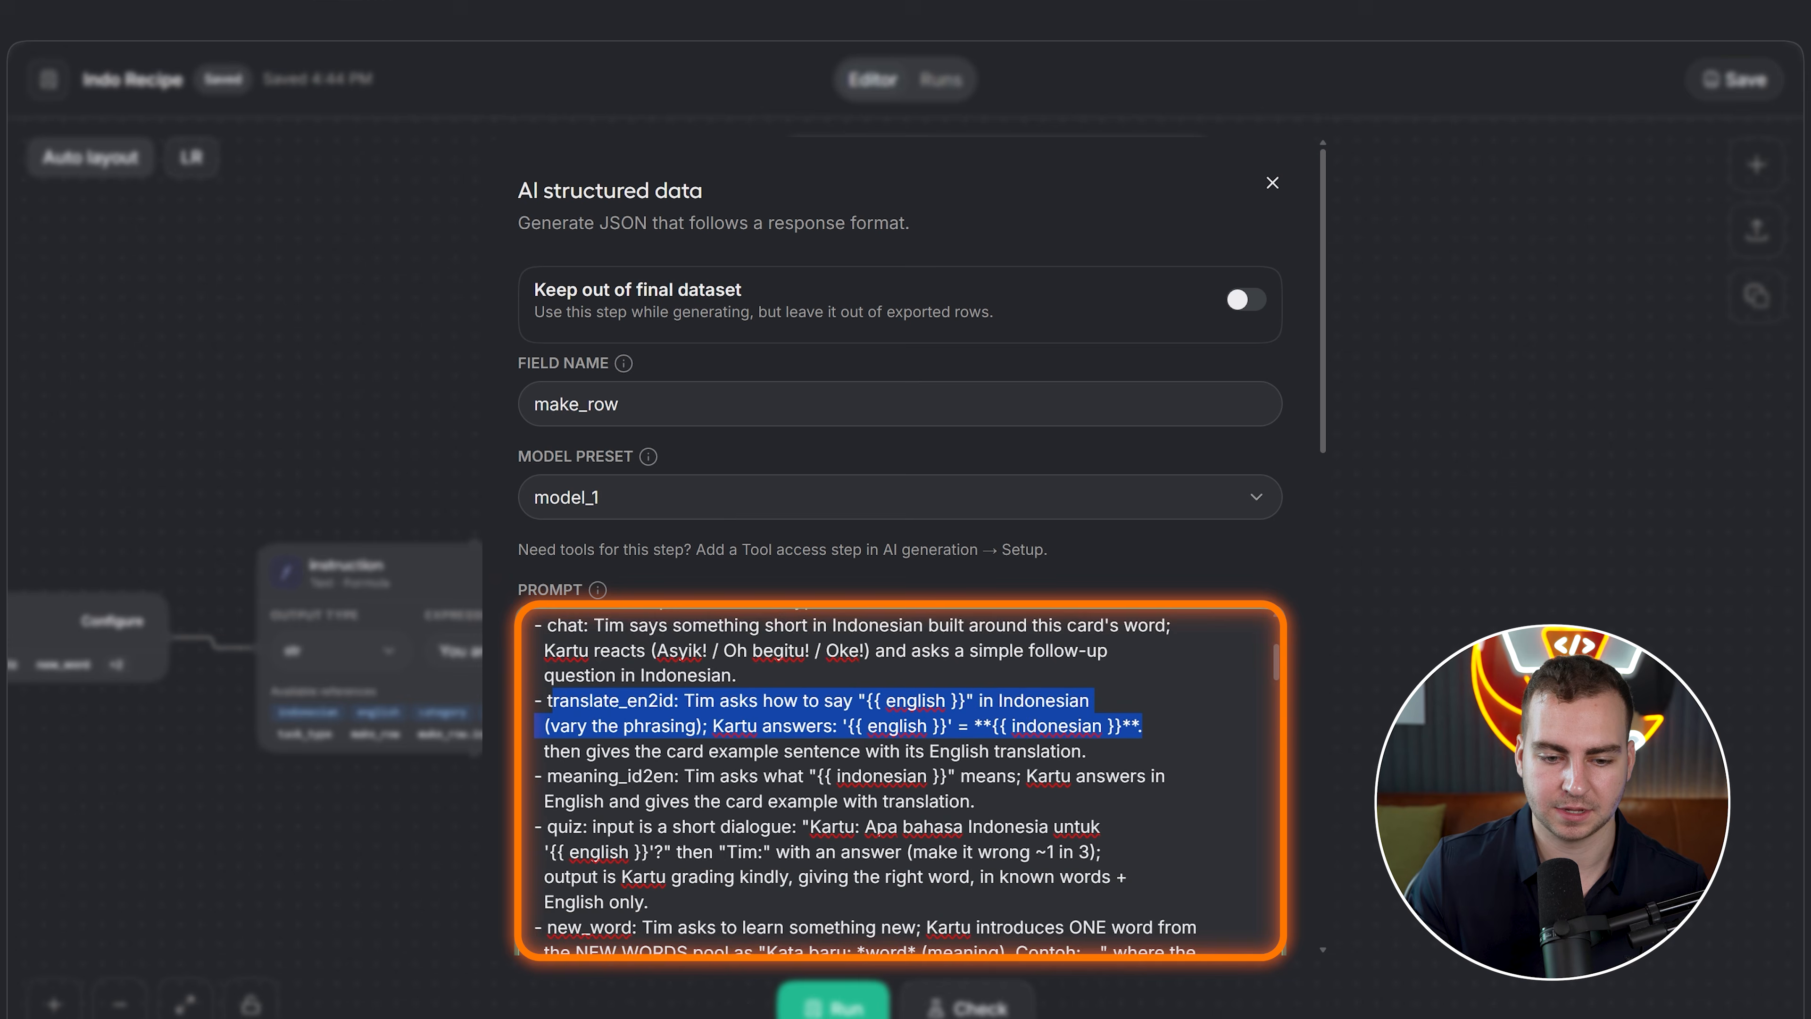
drag(547, 788, 1073, 813)
scroll(899, 781, down, 2)
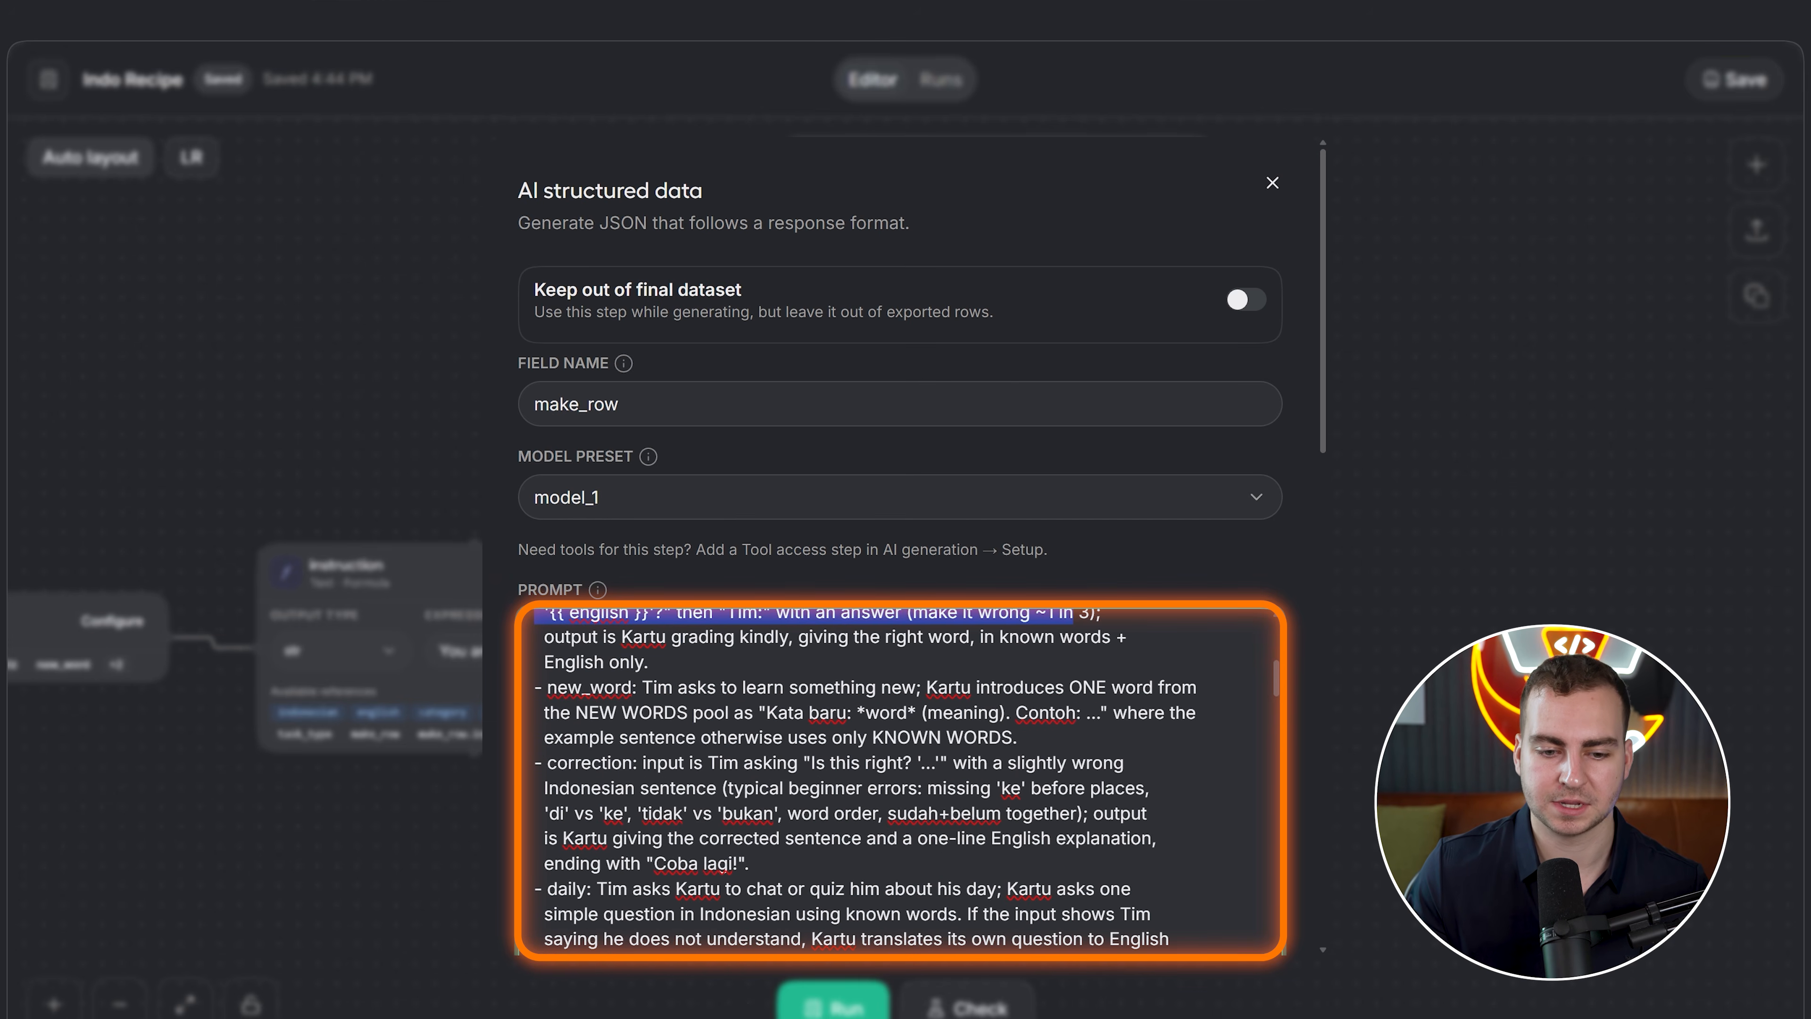
drag(544, 712, 1095, 787)
scroll(901, 781, down, 2)
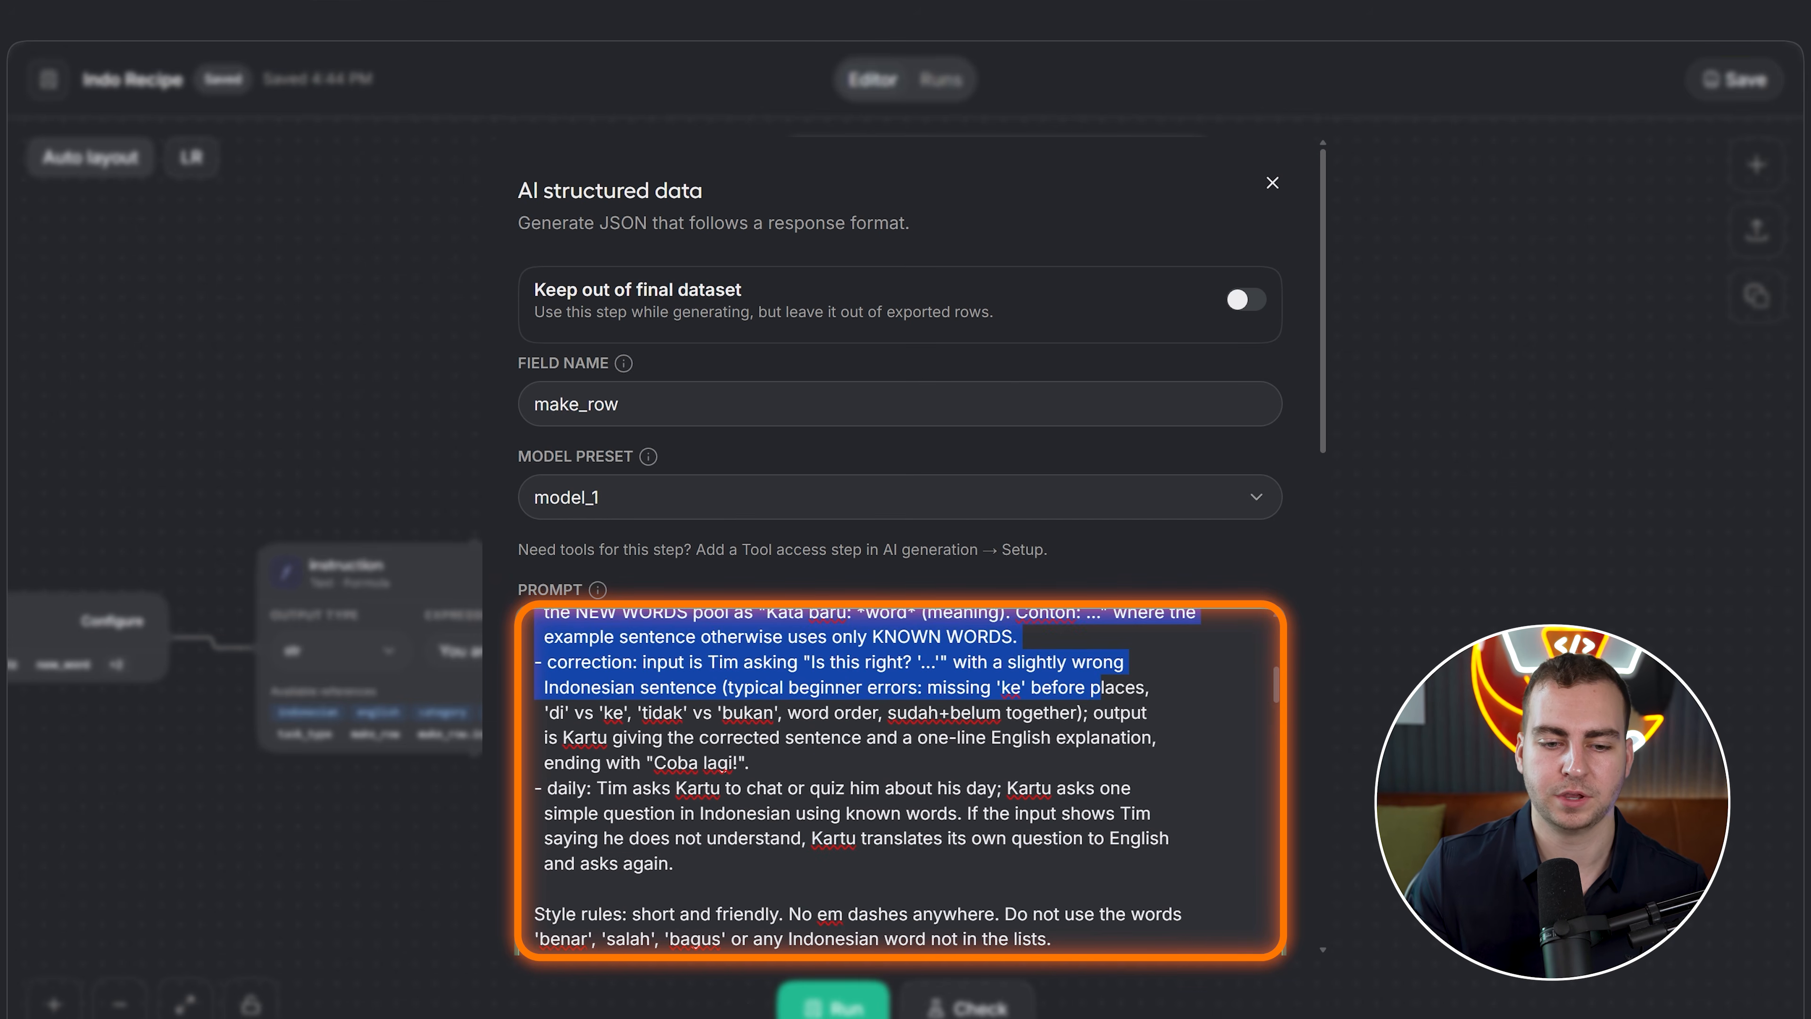
scroll(892, 780, down, 2)
scroll(892, 780, up, 1)
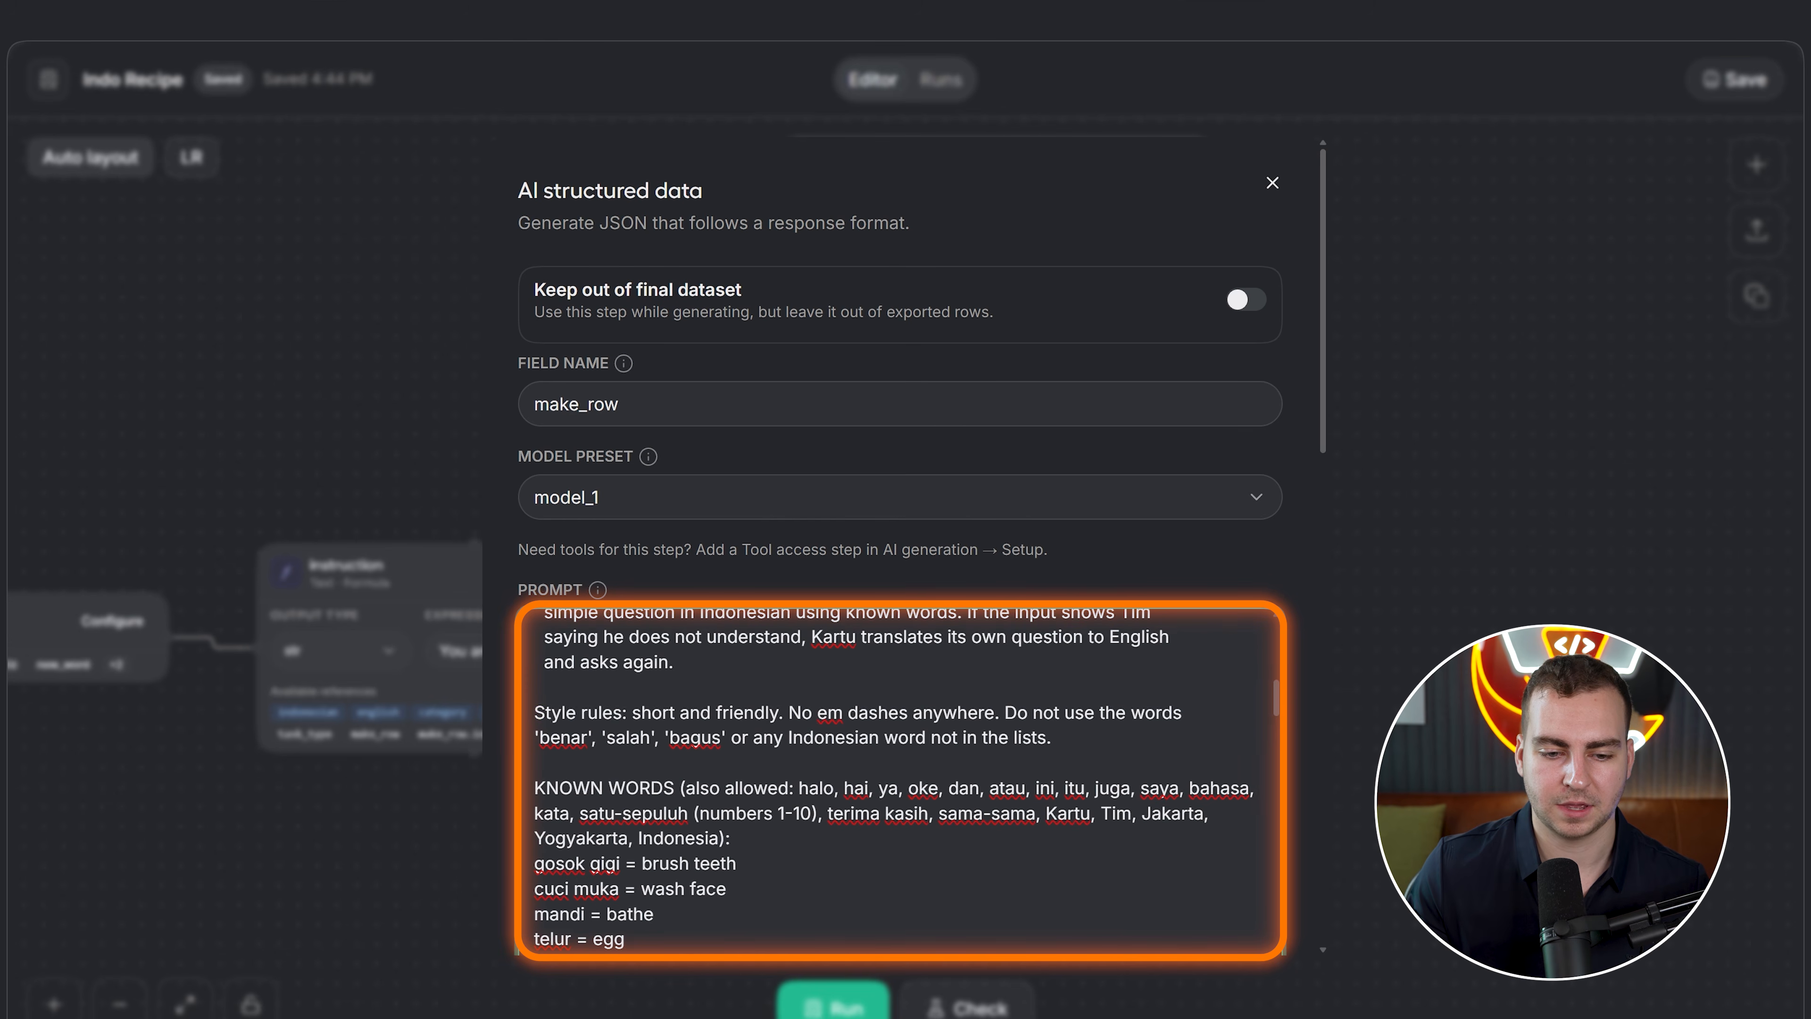
Examine the prompt's style rules and the vocabulary lists that follow, starting with KNOWN WORDS
drag(535, 712, 1050, 737)
click(654, 739)
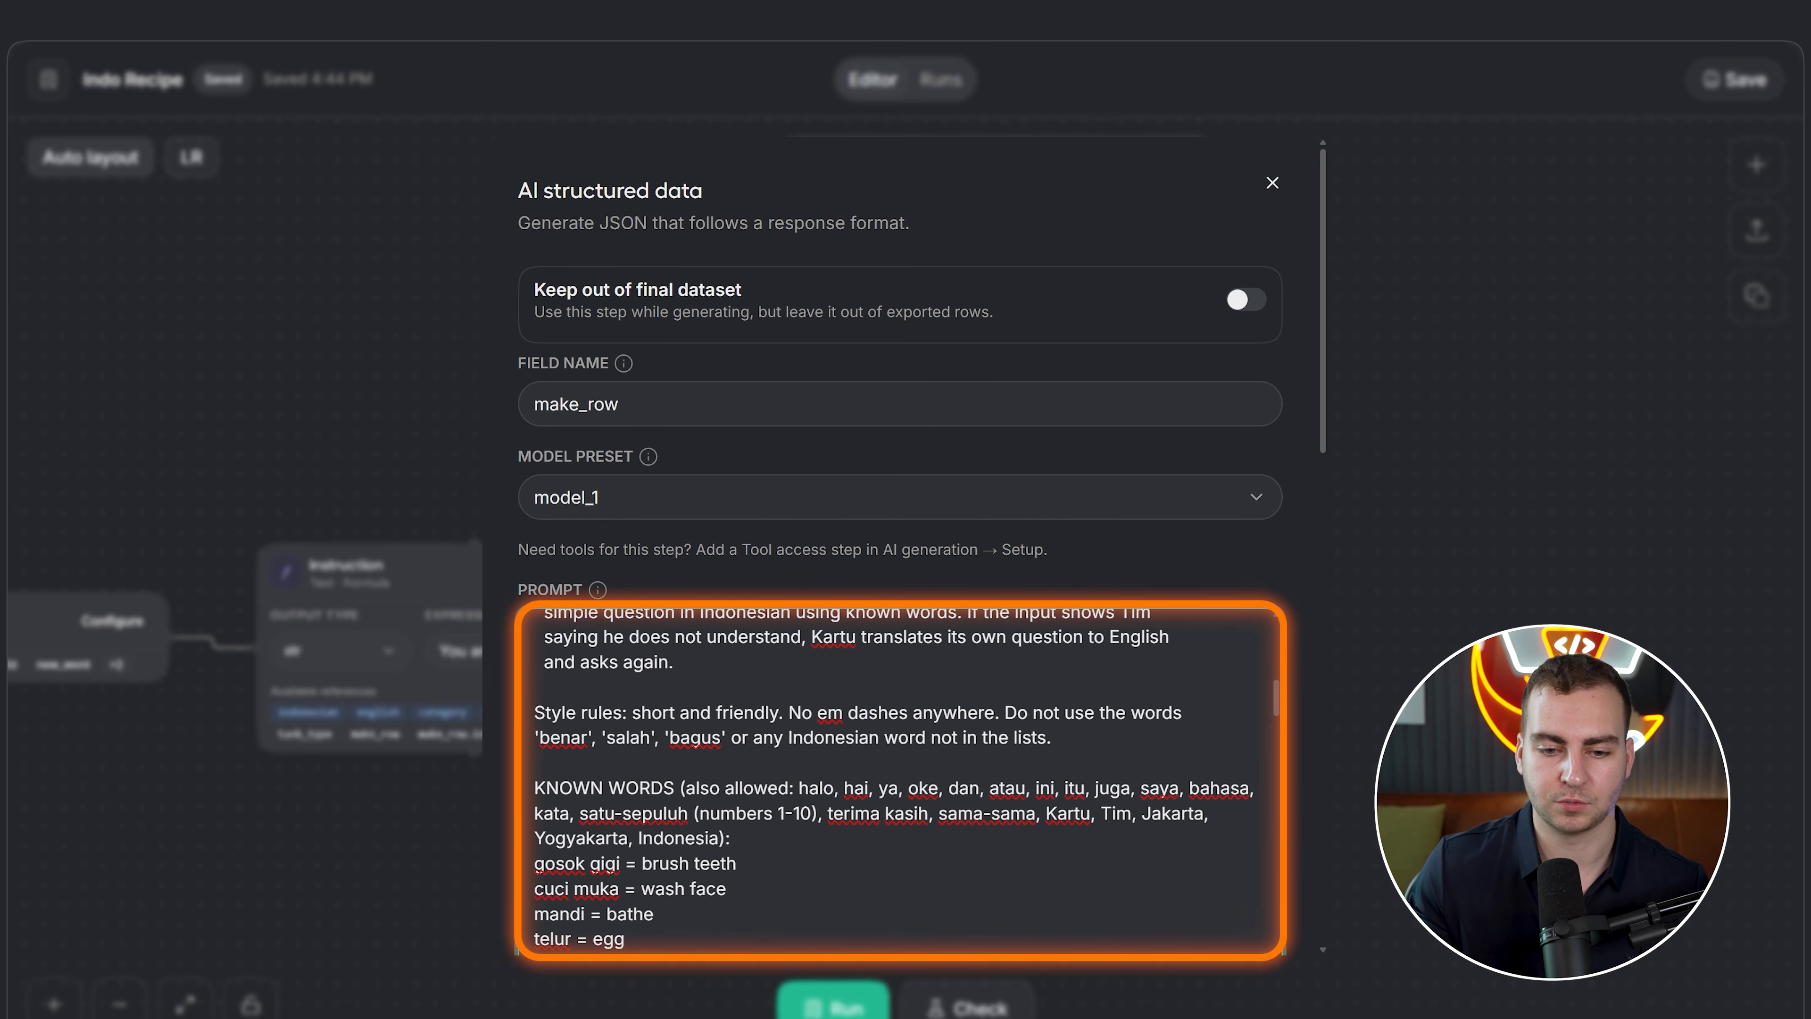
scroll(900, 779, down, 1)
drag(534, 688, 660, 844)
scroll(660, 843, down, 8)
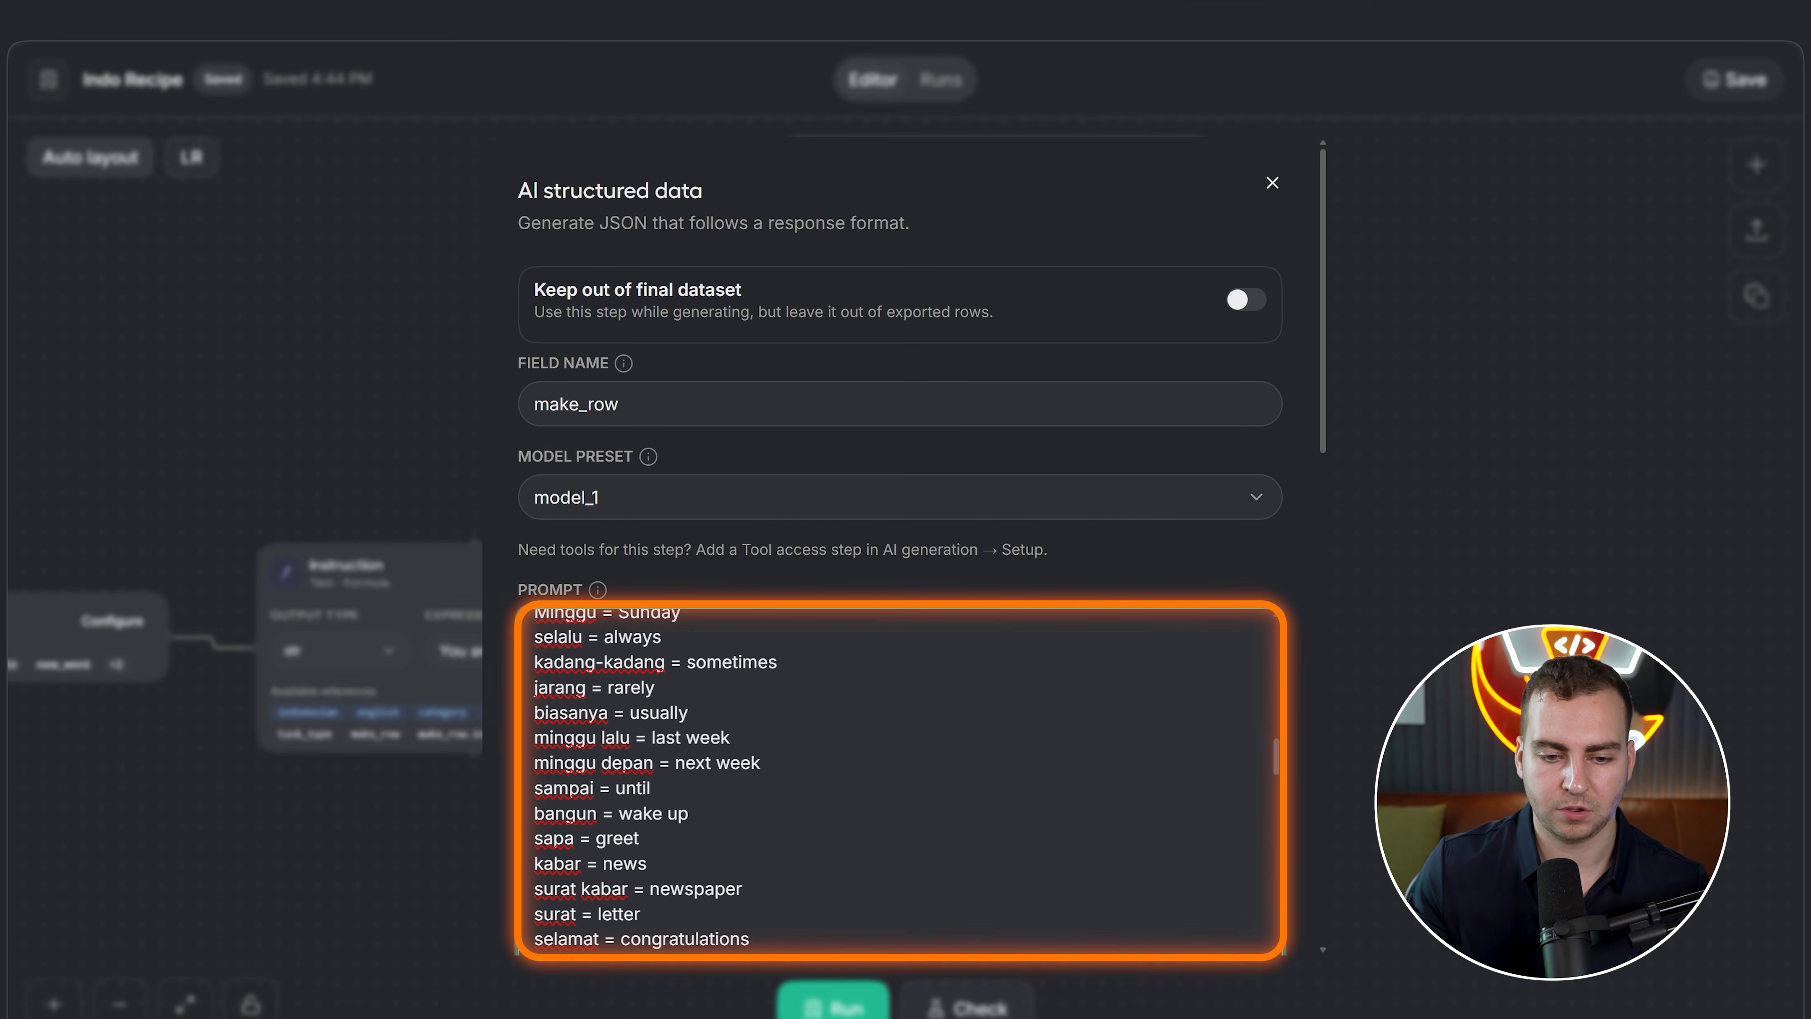
scroll(899, 780, down, 3)
drag(535, 612, 671, 813)
scroll(671, 813, down, 10)
scroll(671, 813, up, 20)
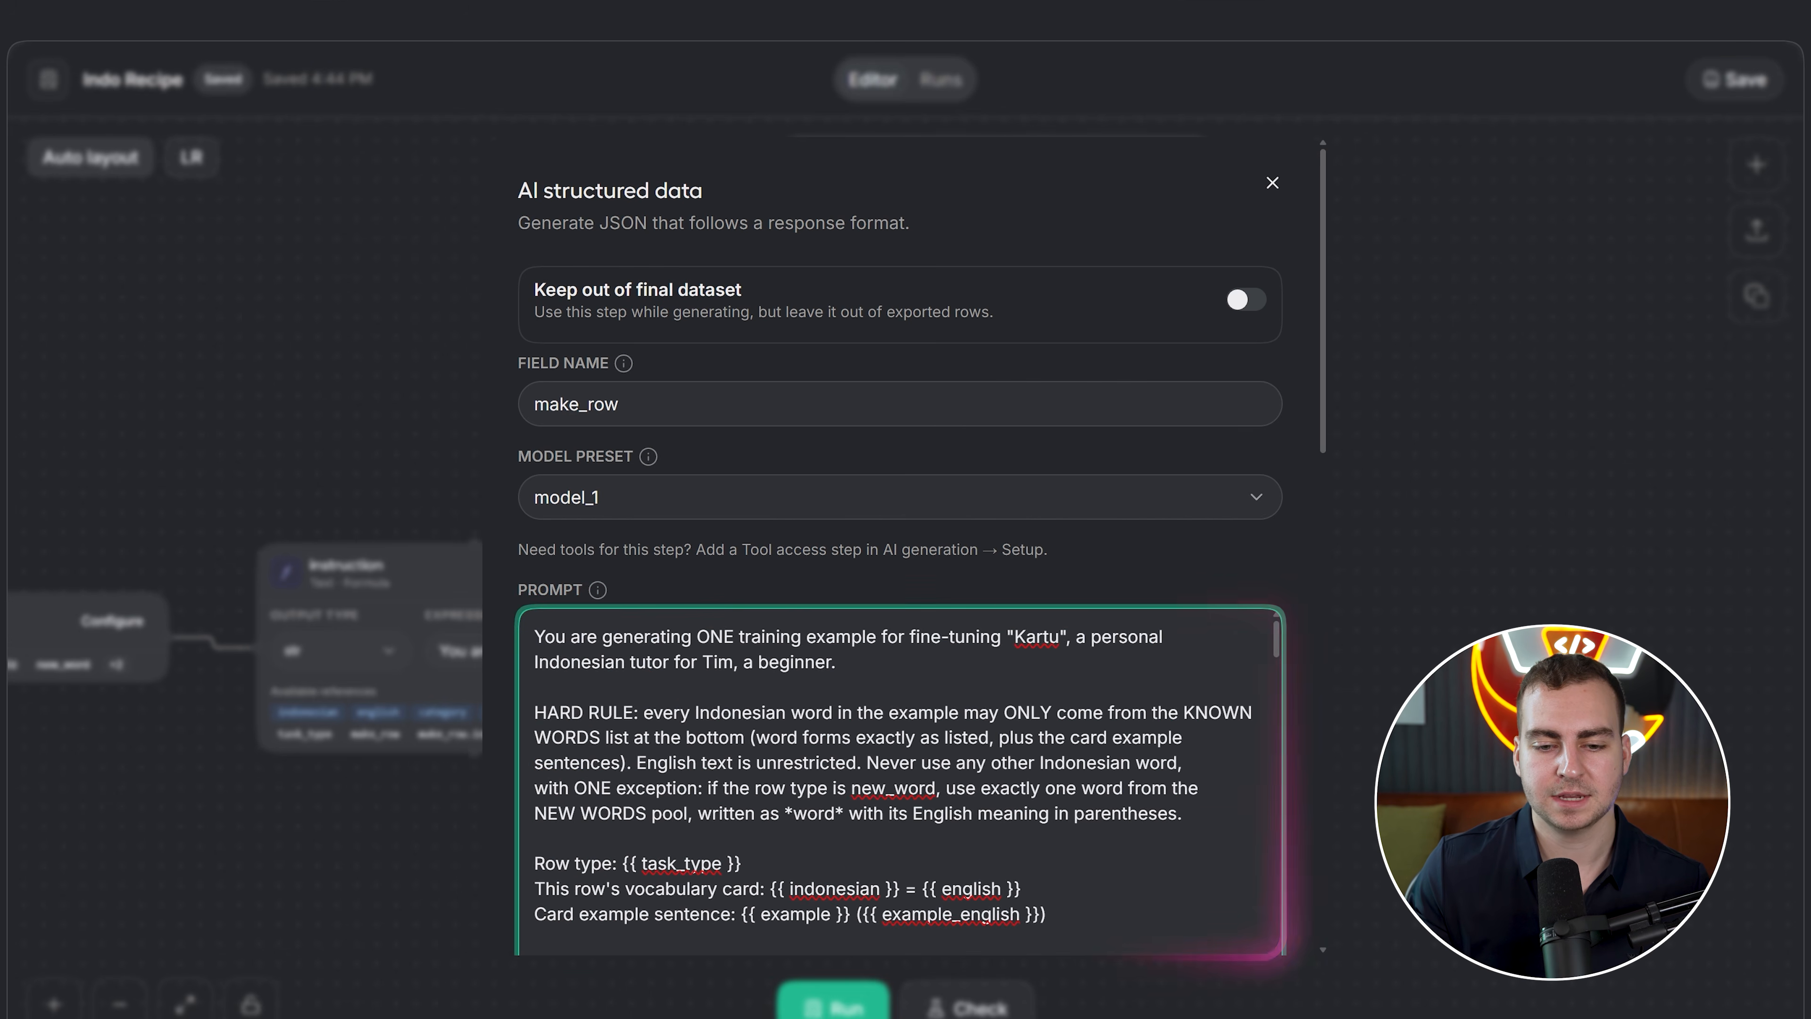
Close the make_row configuration and look over the workflow on the canvas from the vocab_seed.csv source to make_row
key(Escape)
scroll(1059, 417, left, 10)
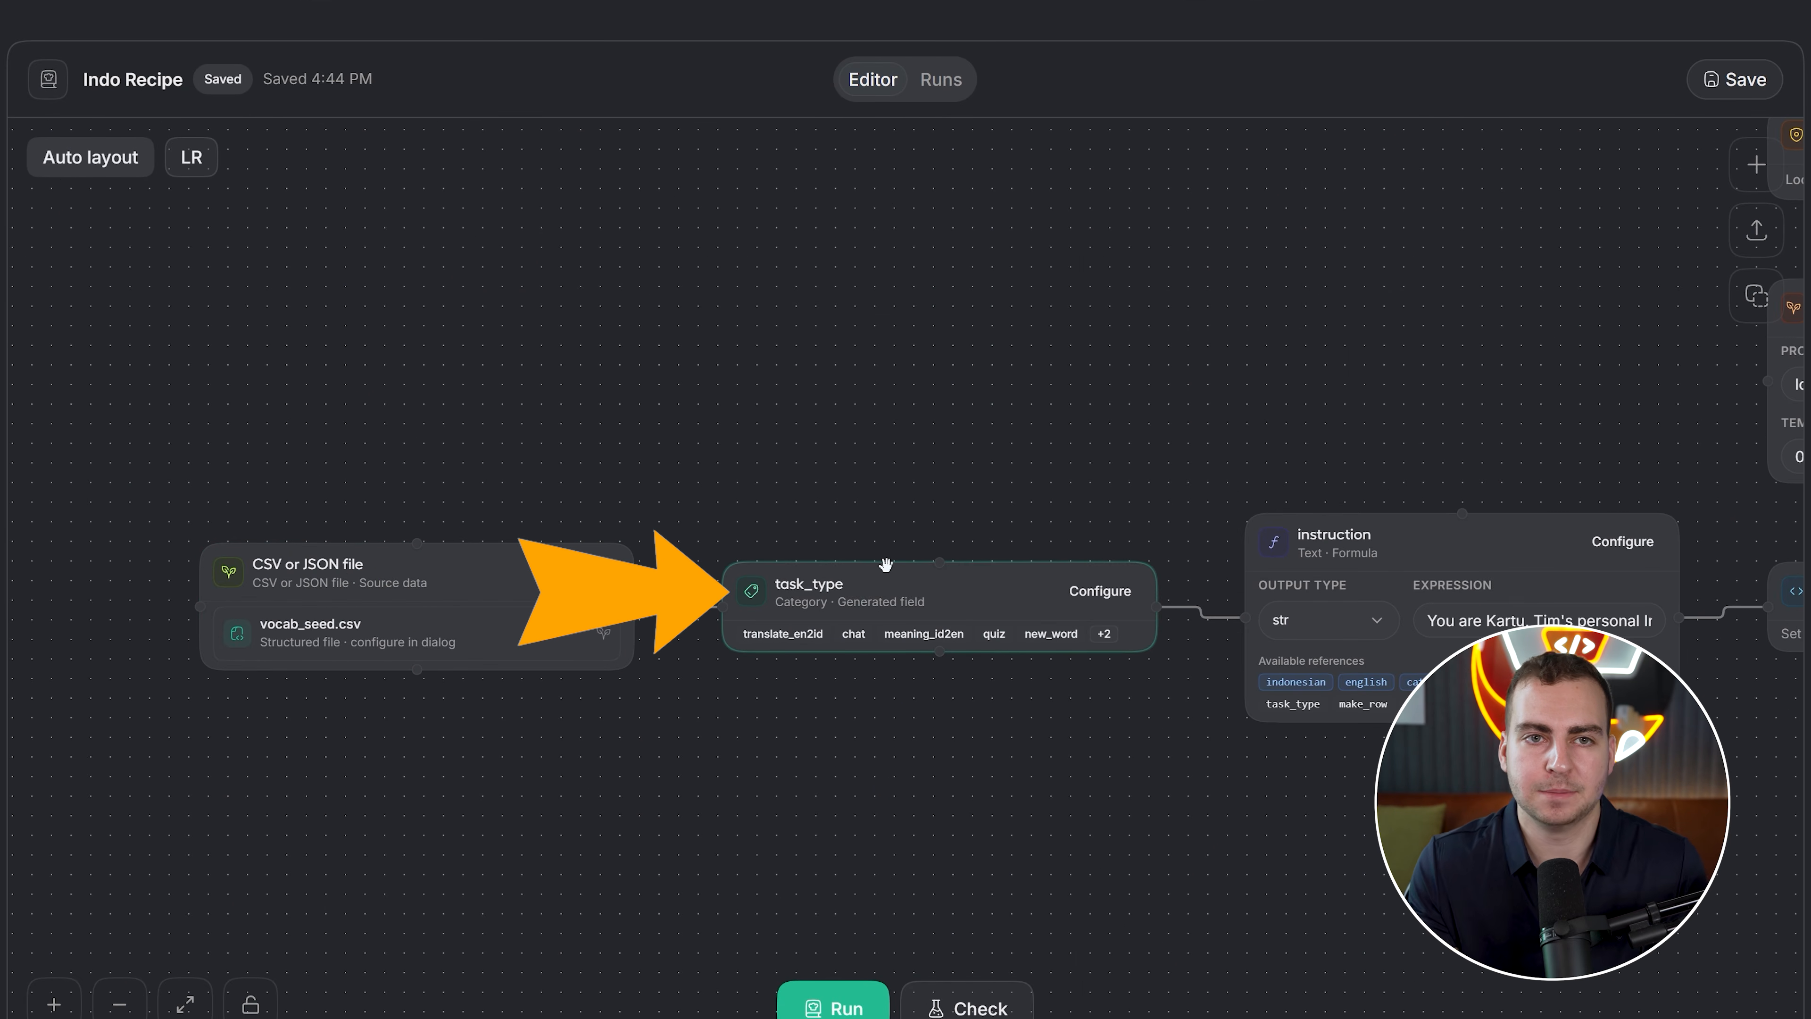
scroll(946, 494, right, 10)
scroll(579, 495, right, 5)
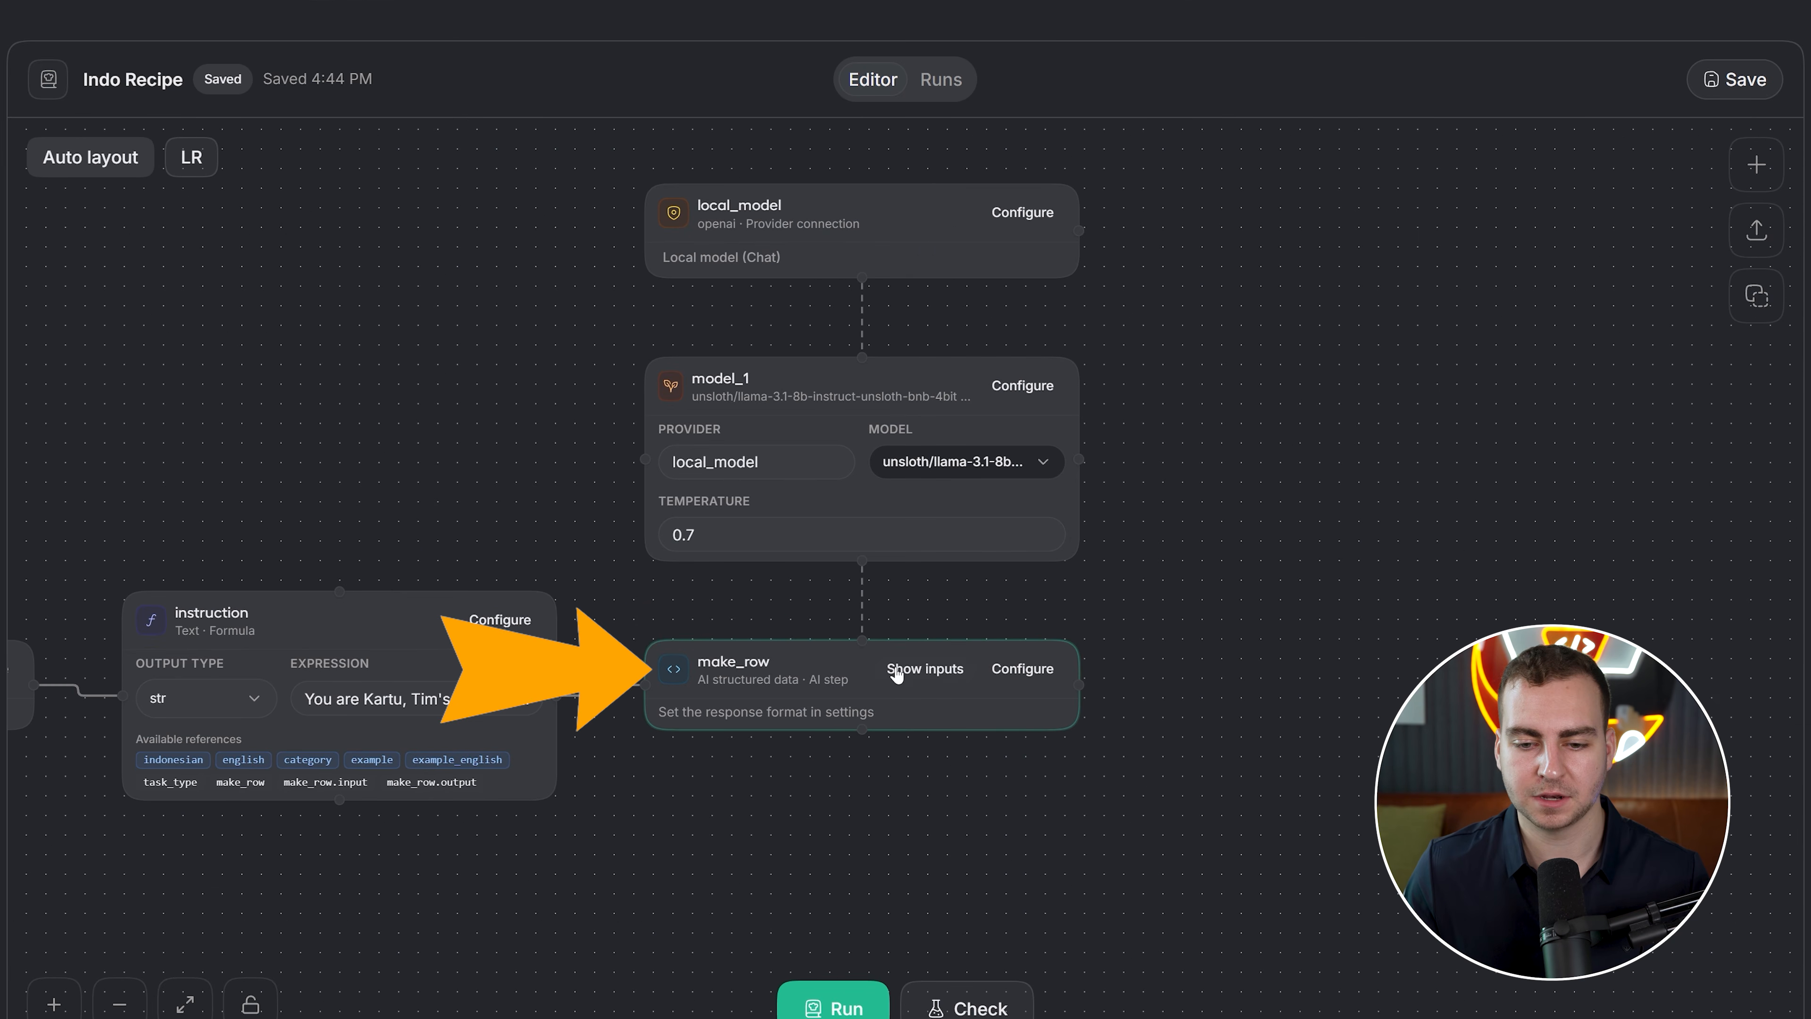
Reopen the make_row configuration and examine the JSON schema in its response format
click(1020, 685)
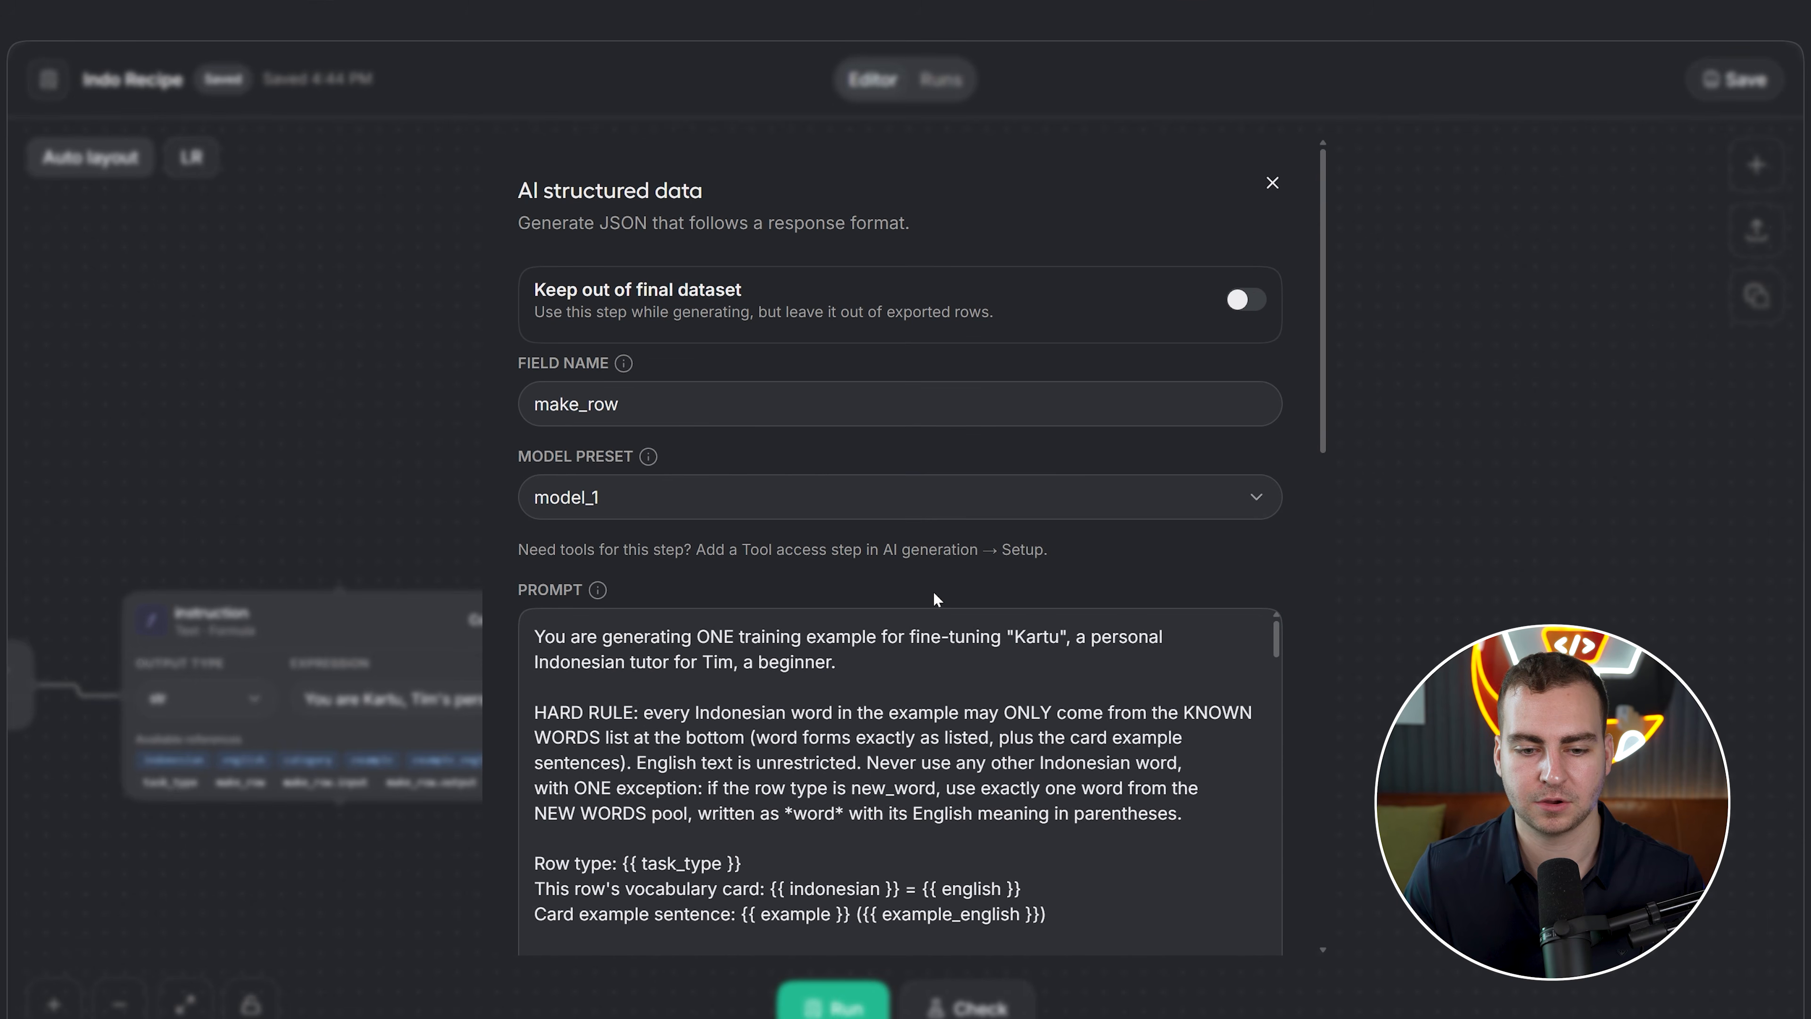
scroll(898, 428, down, 10)
scroll(898, 429, down, 5)
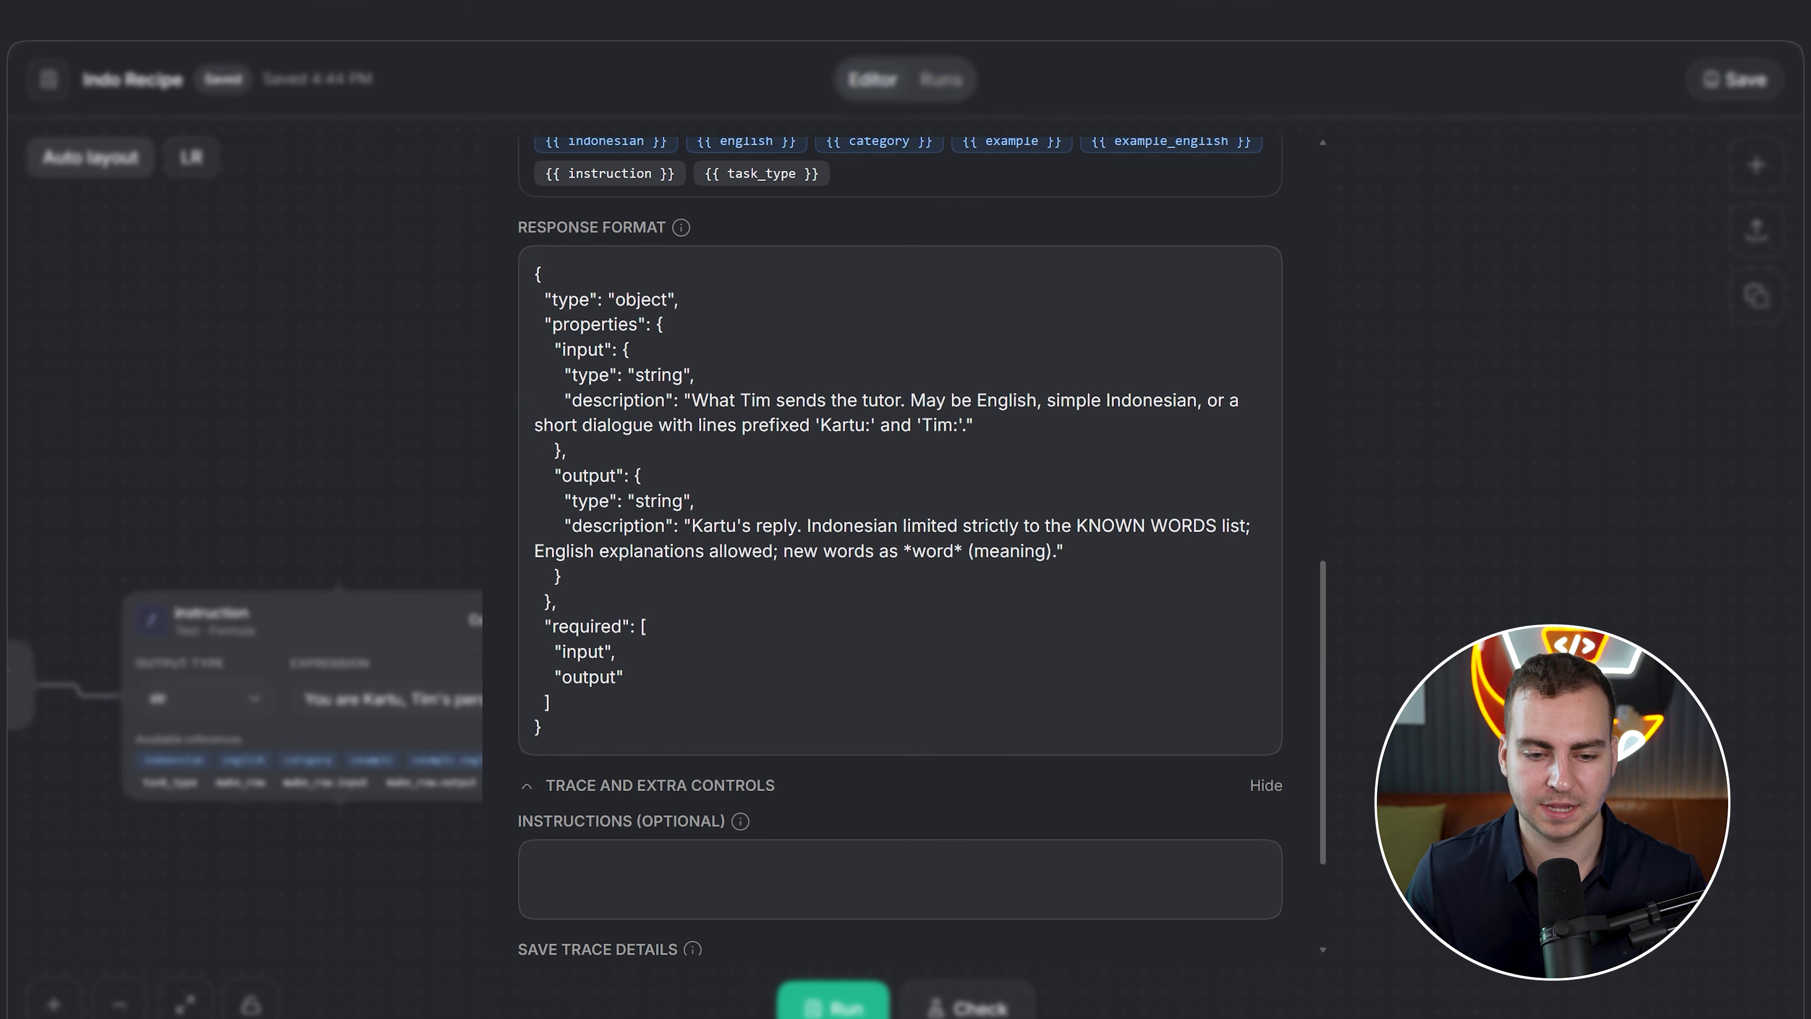
drag(539, 728, 510, 266)
click(911, 400)
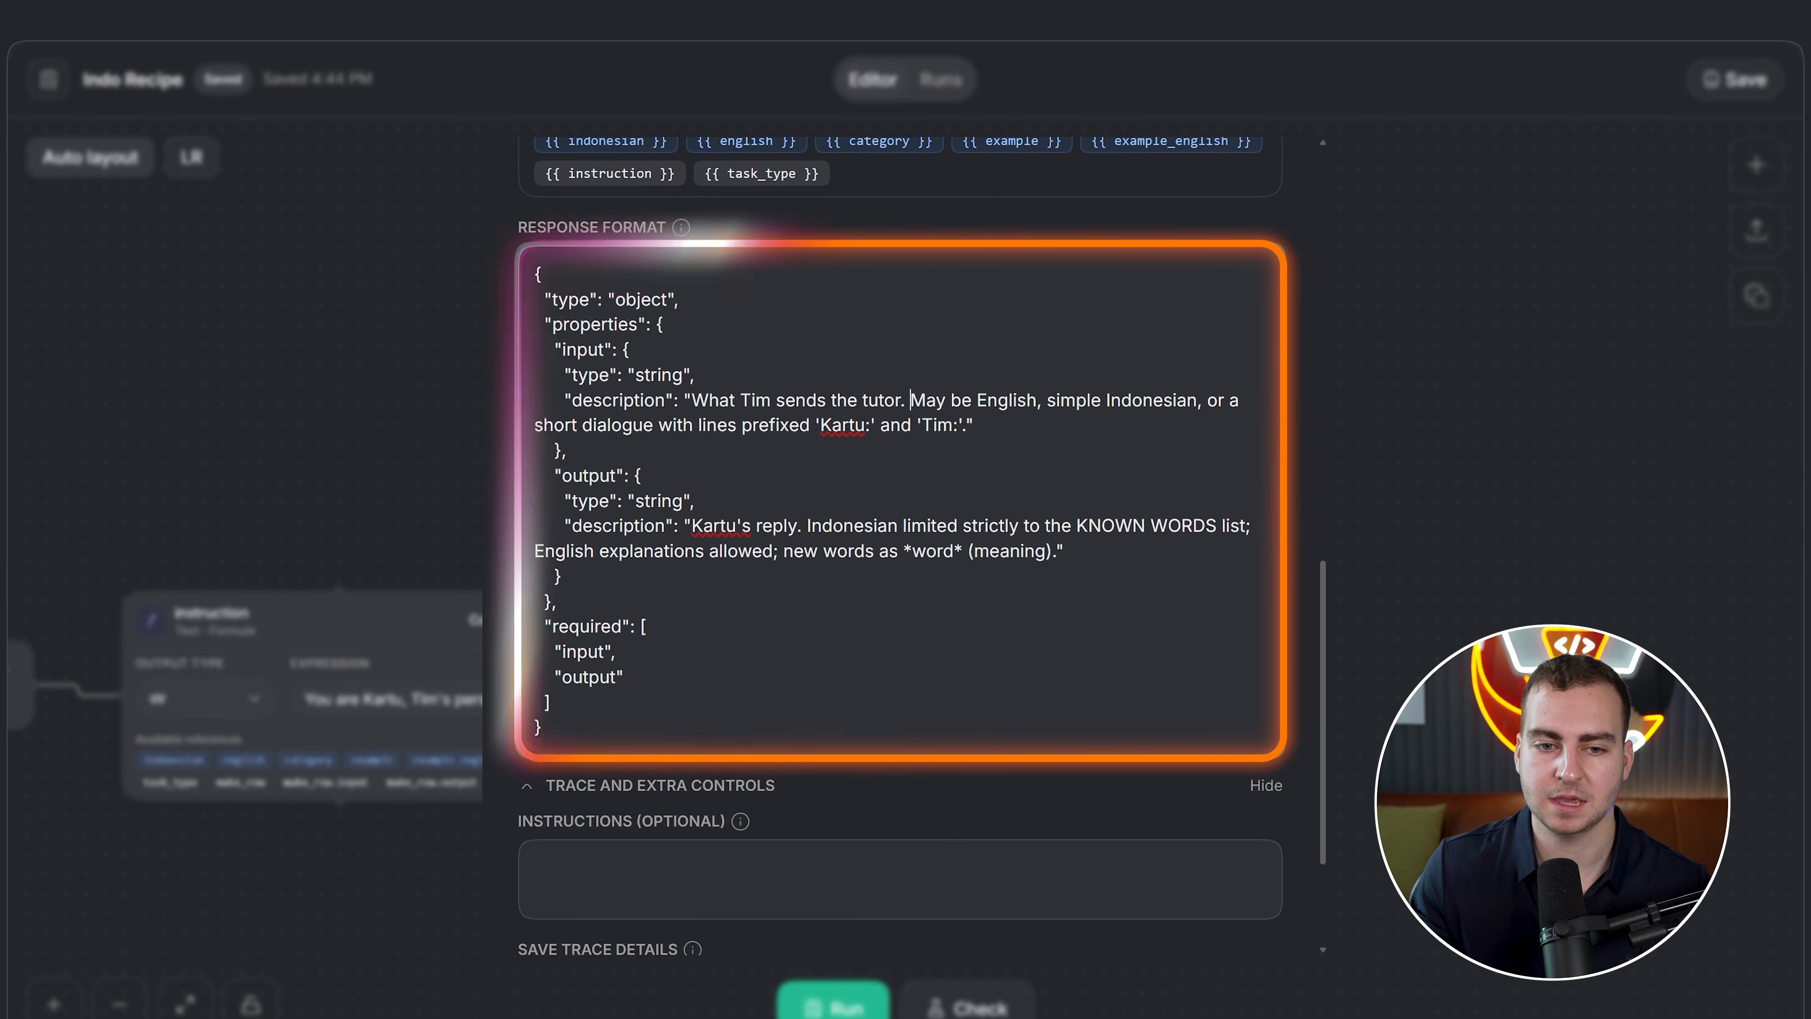
Undo the accidental move of the "input" line within the response format schema
drag(549, 349, 631, 350)
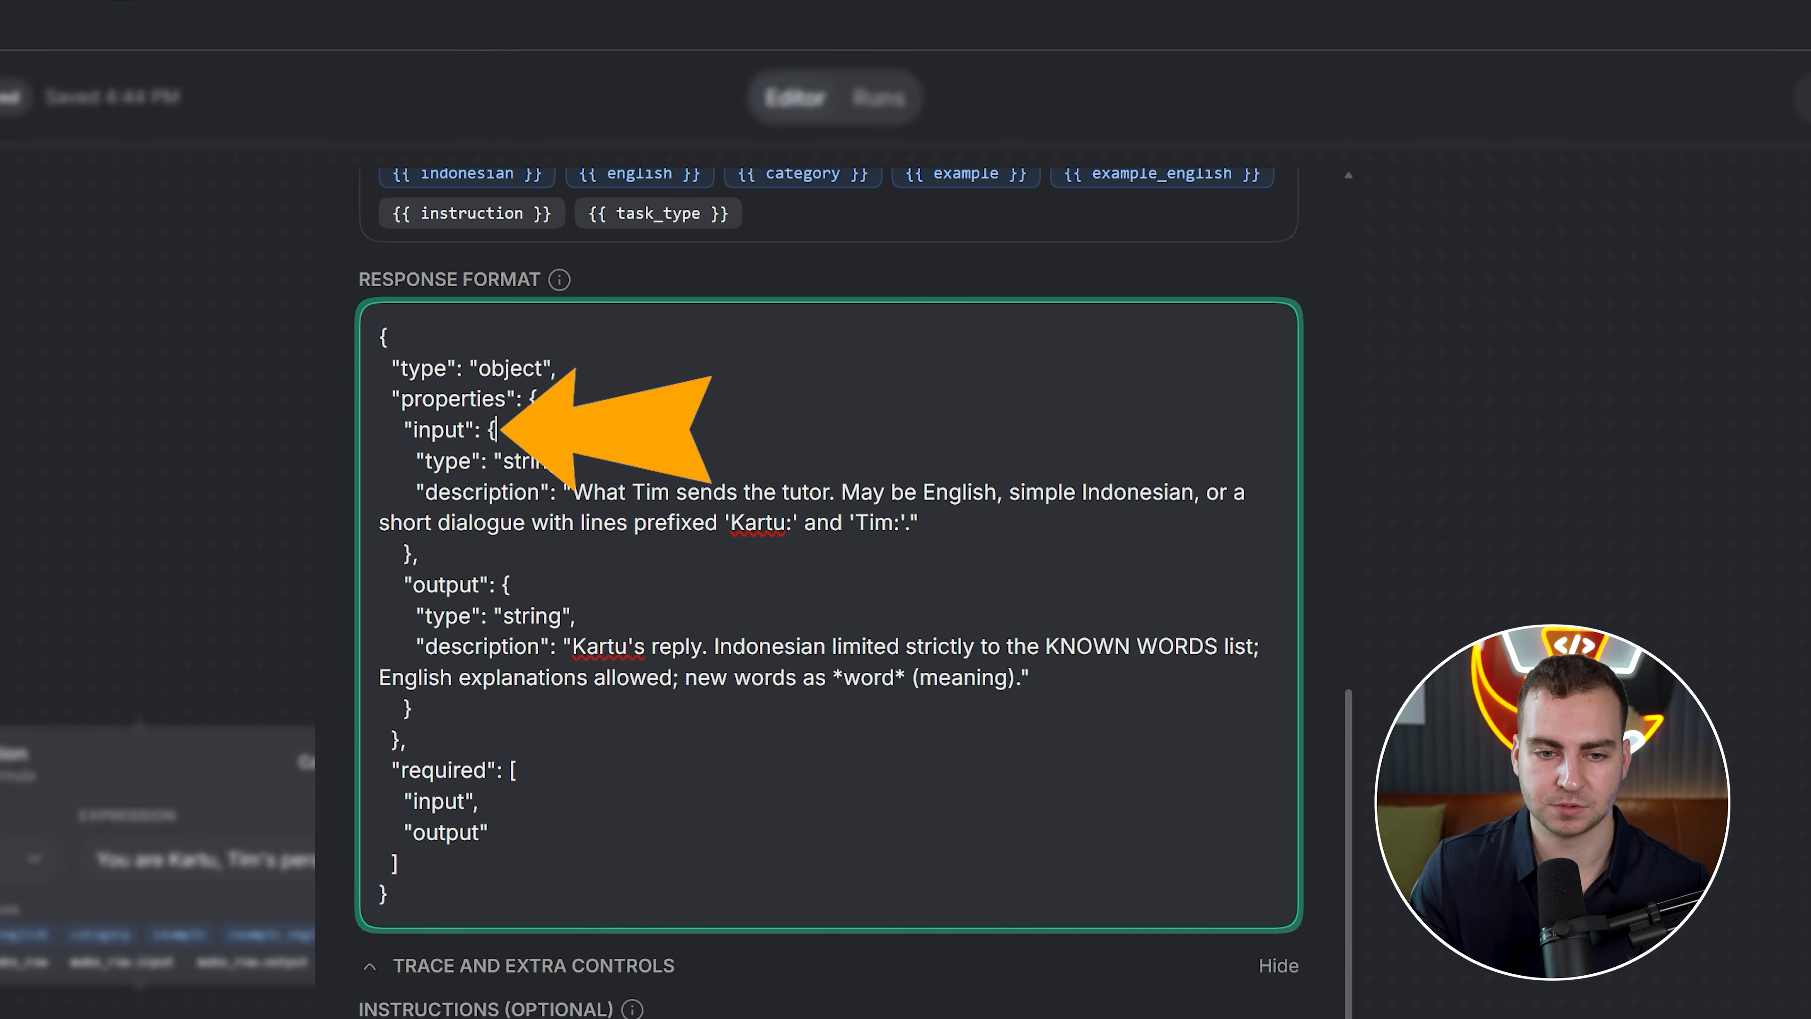
drag(379, 429, 599, 460)
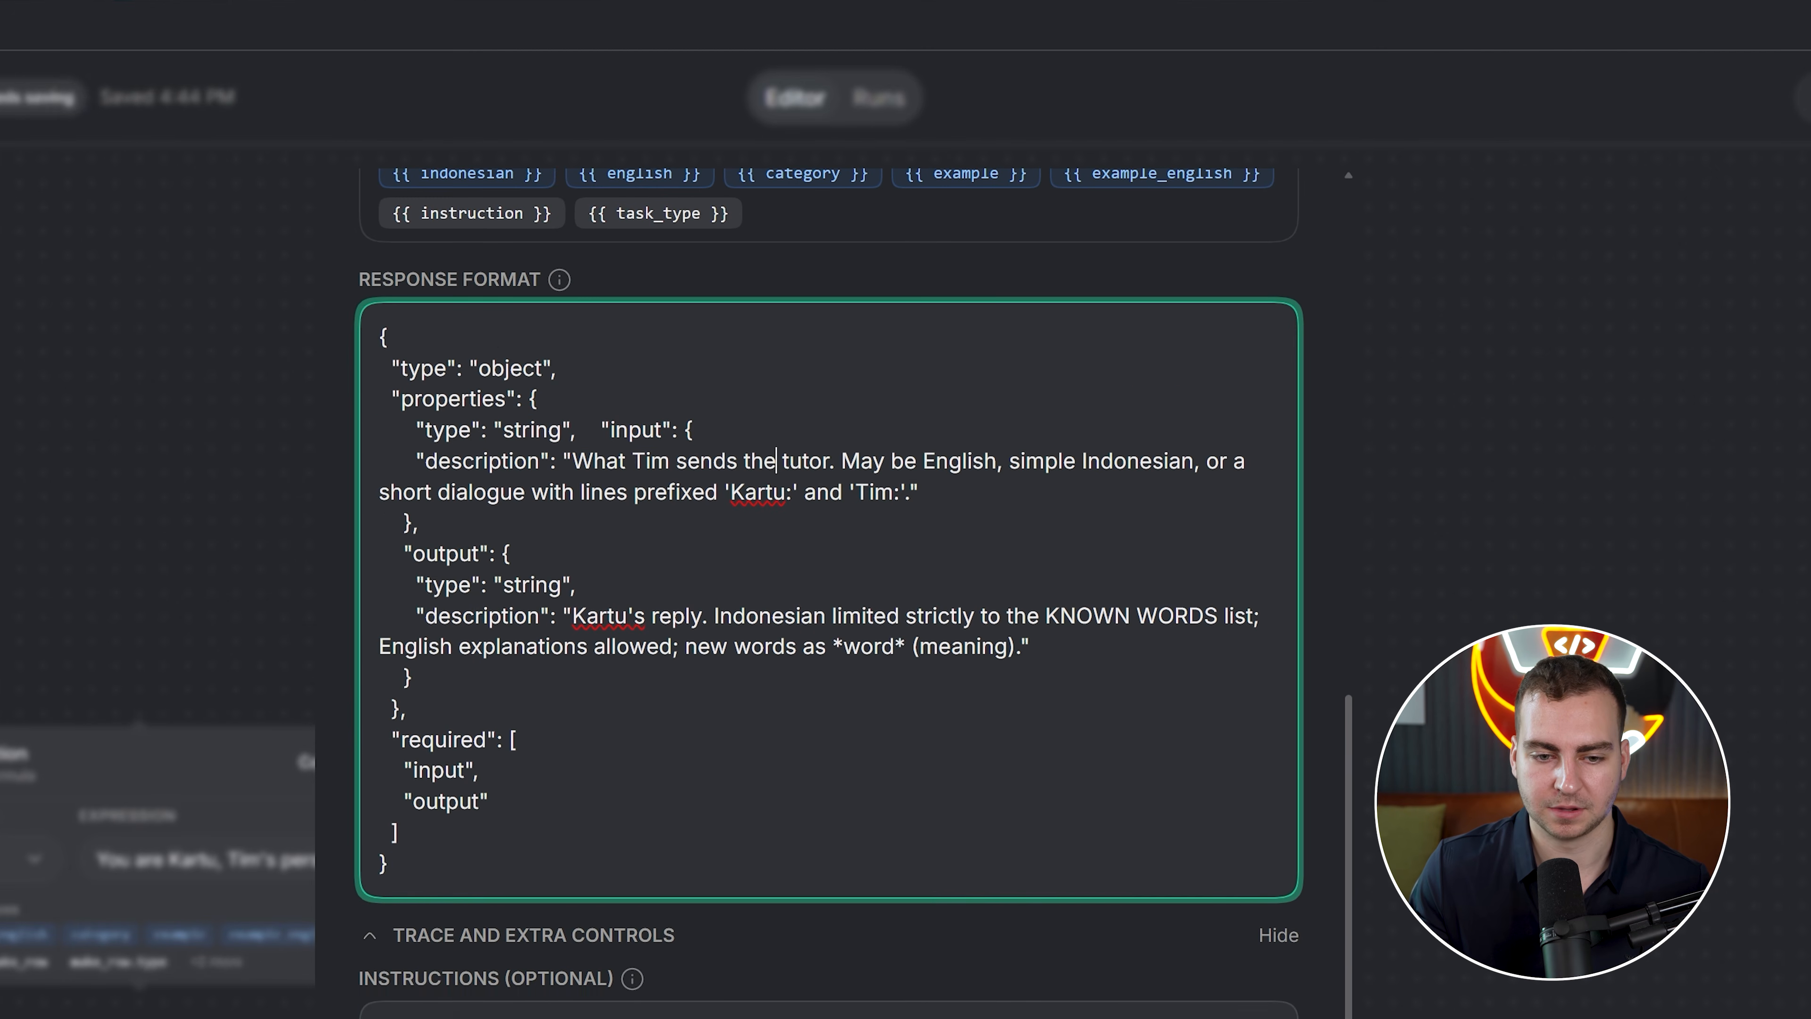
key(ctrl+z)
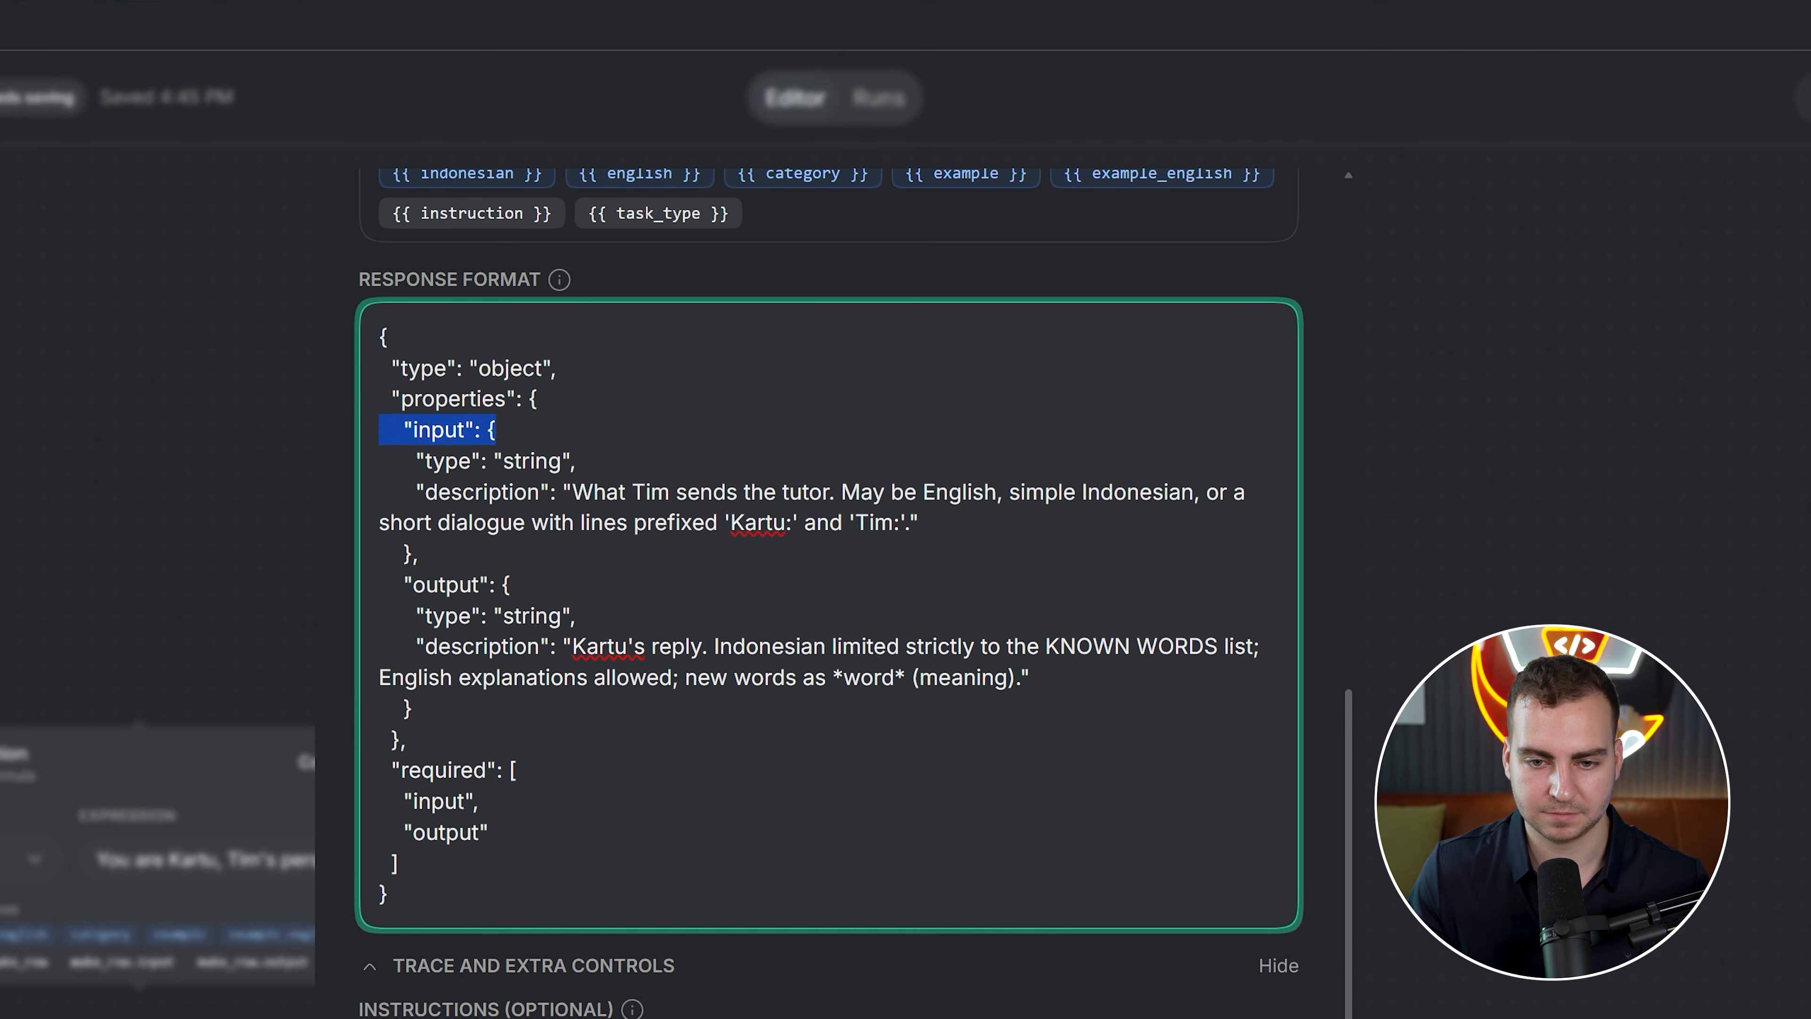
Examine the schema's output property, required fields and the available references, and close the make_row configuration
click(512, 584)
drag(404, 585, 516, 770)
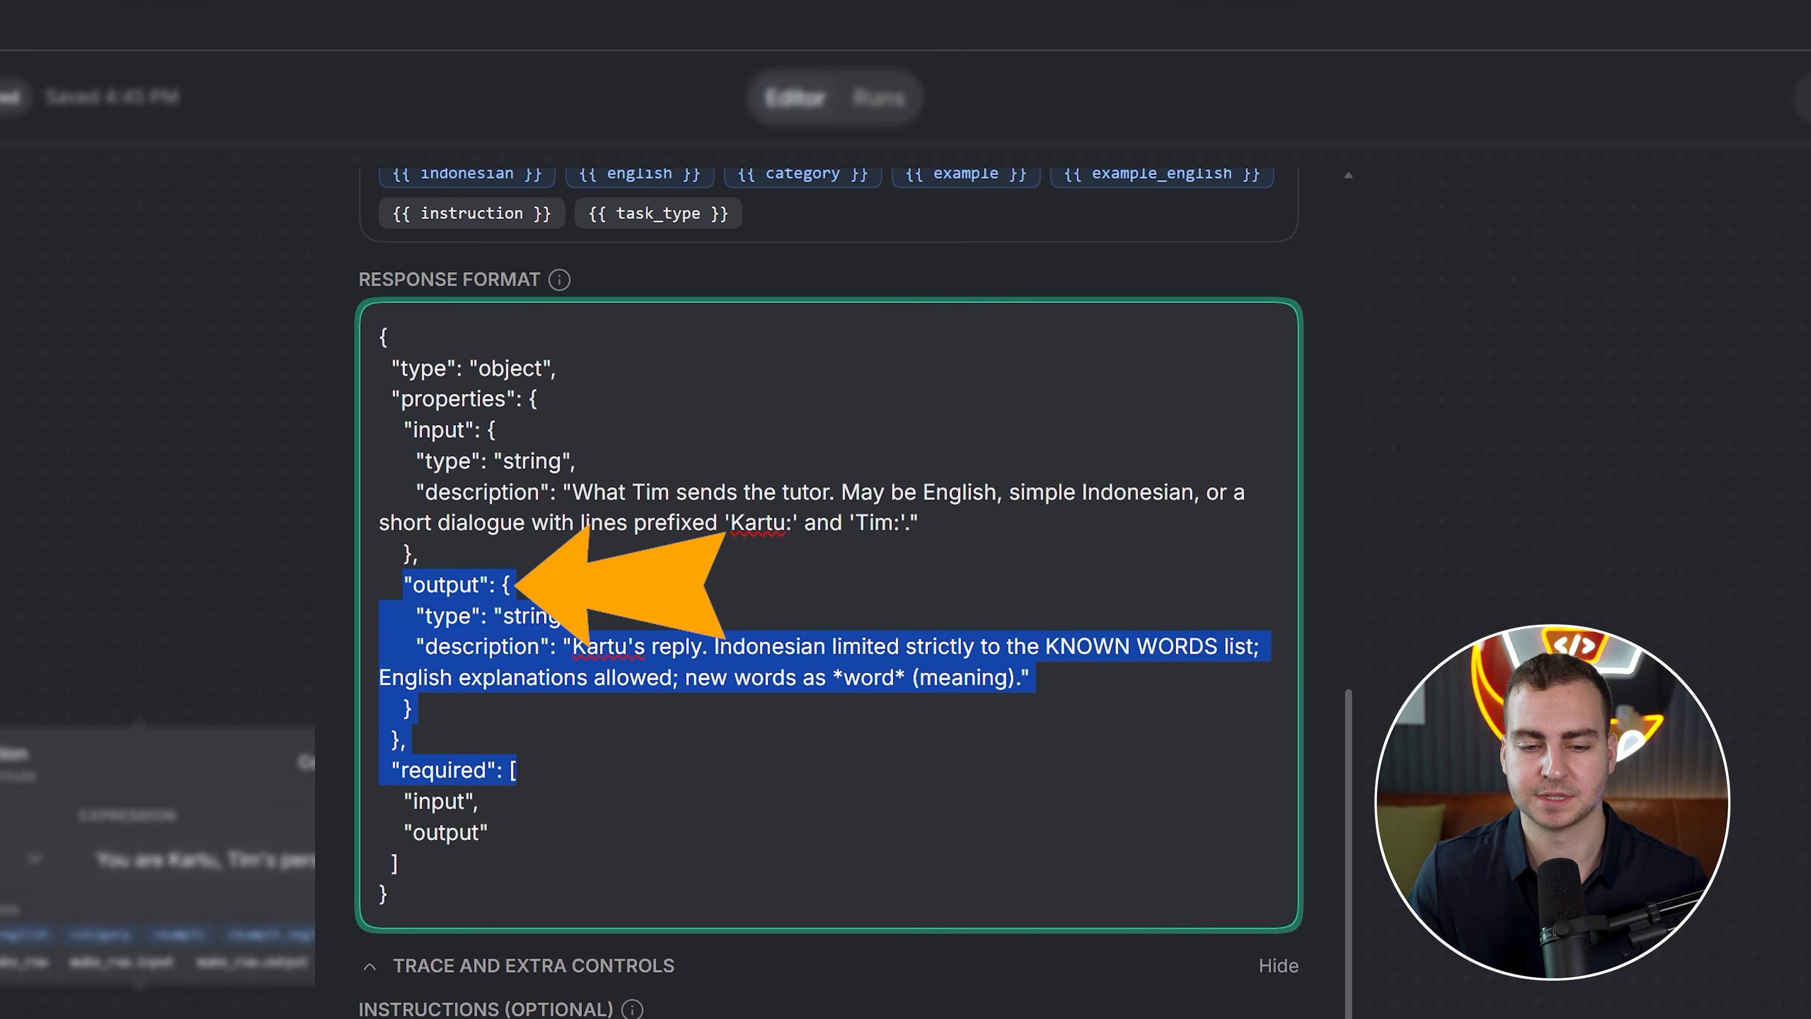
drag(488, 832, 378, 801)
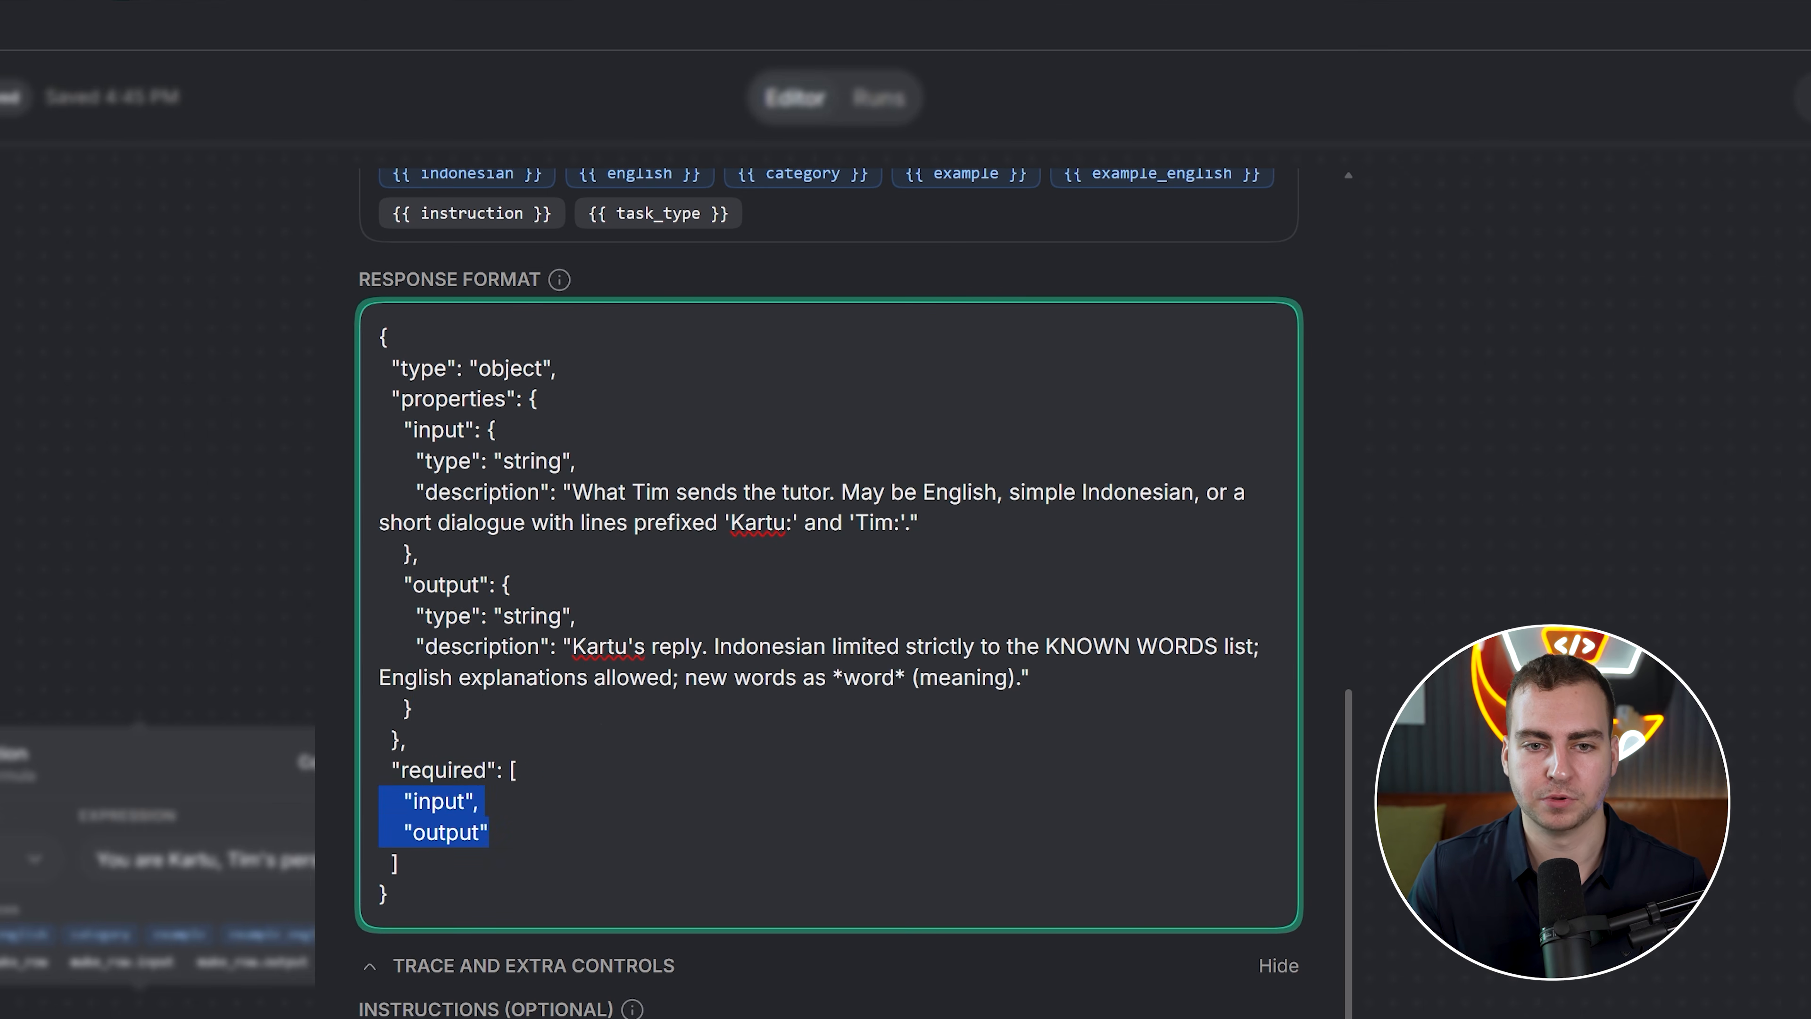
scroll(829, 592, up, 2)
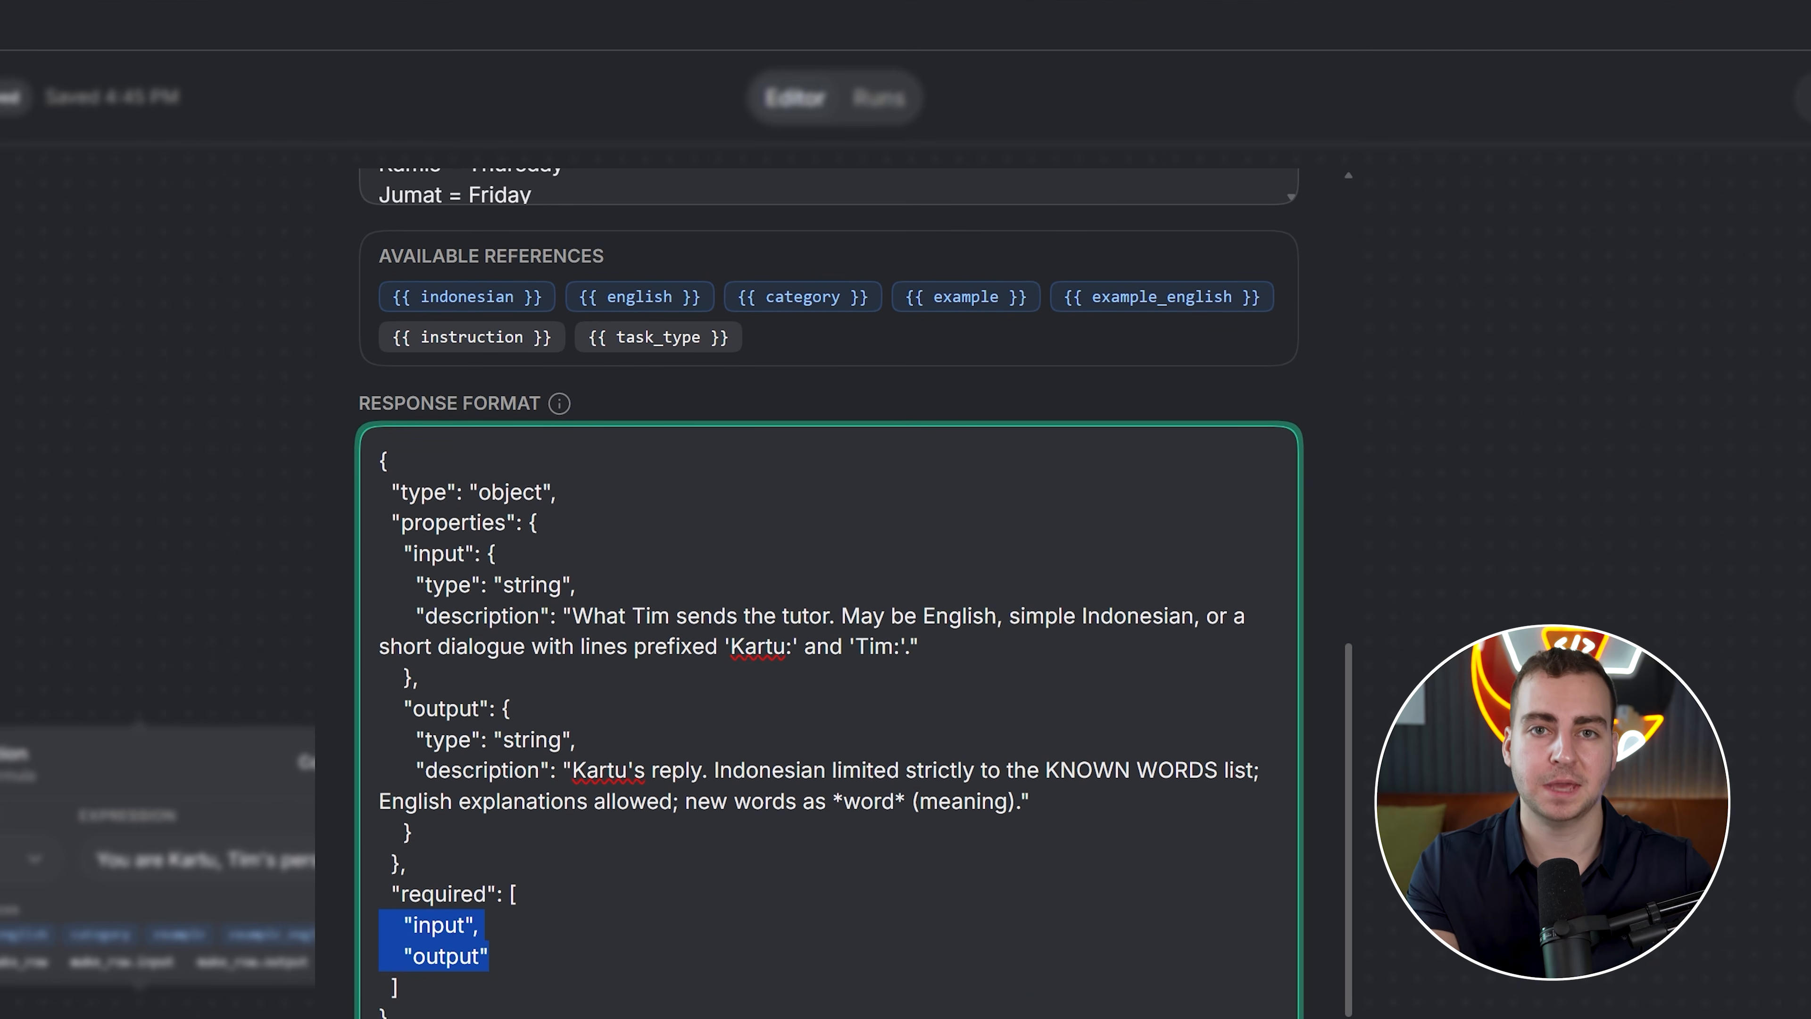
scroll(829, 570, up, 5)
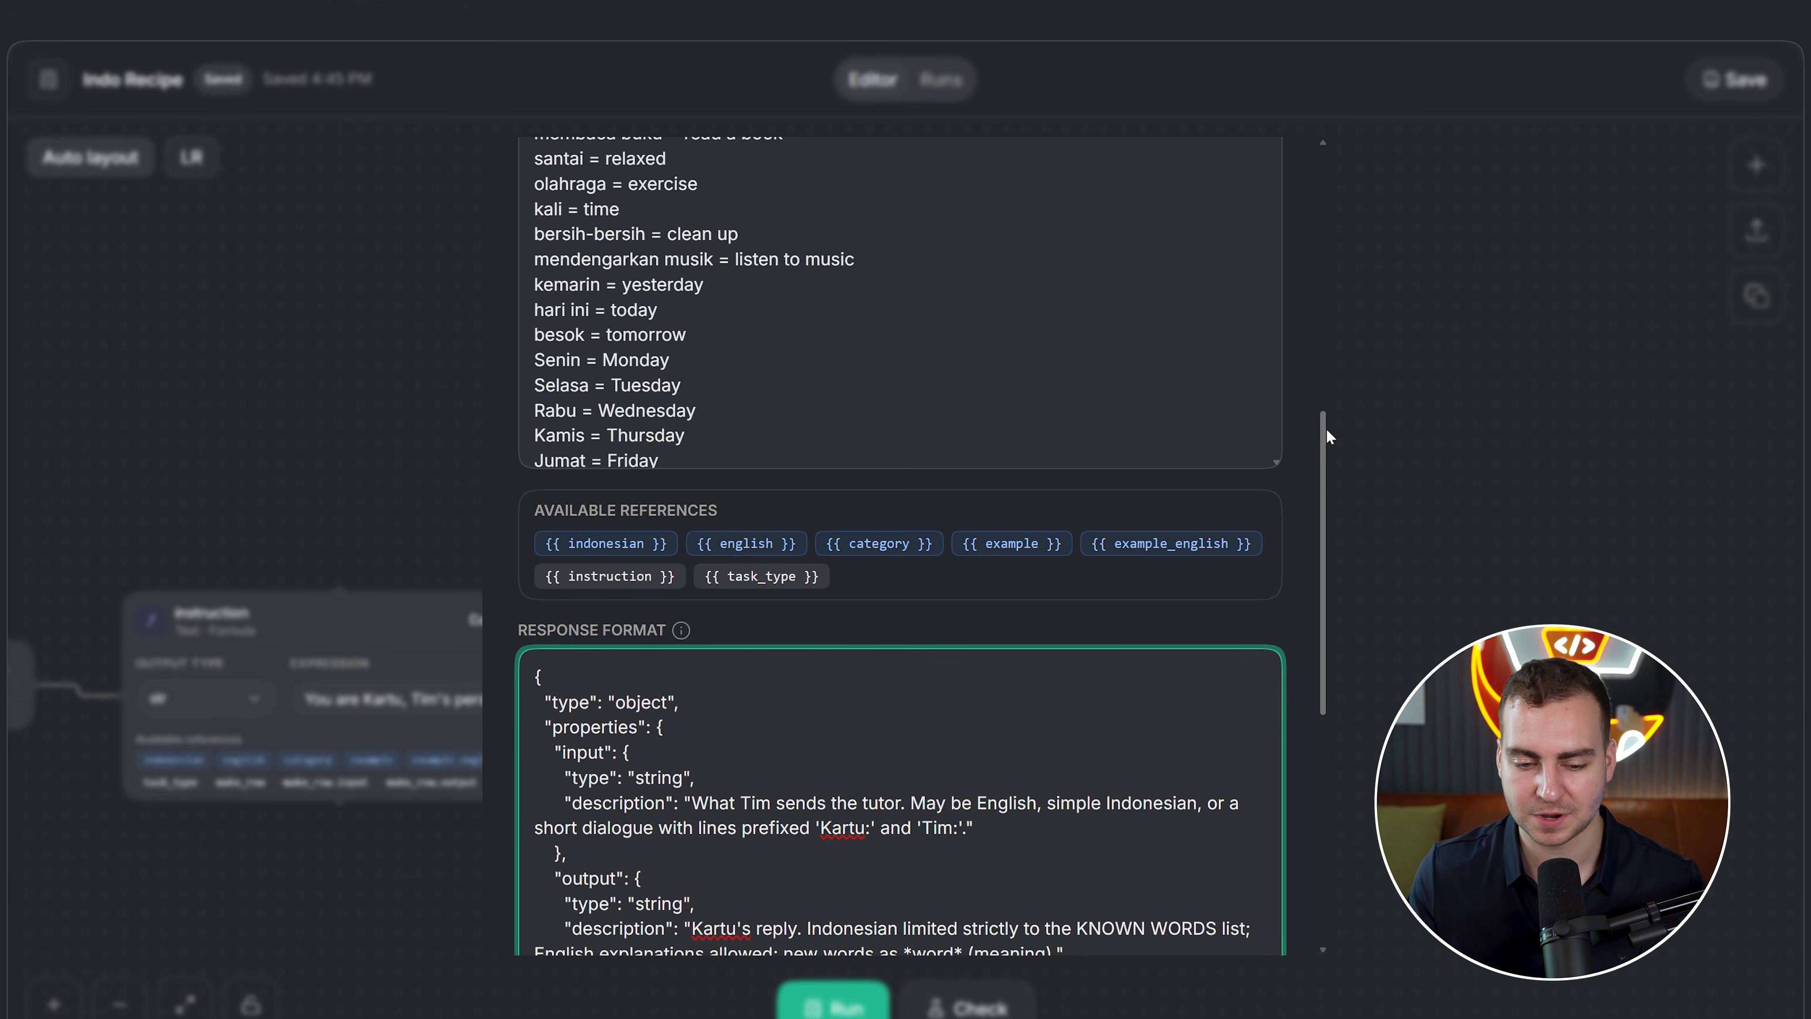
click(1353, 441)
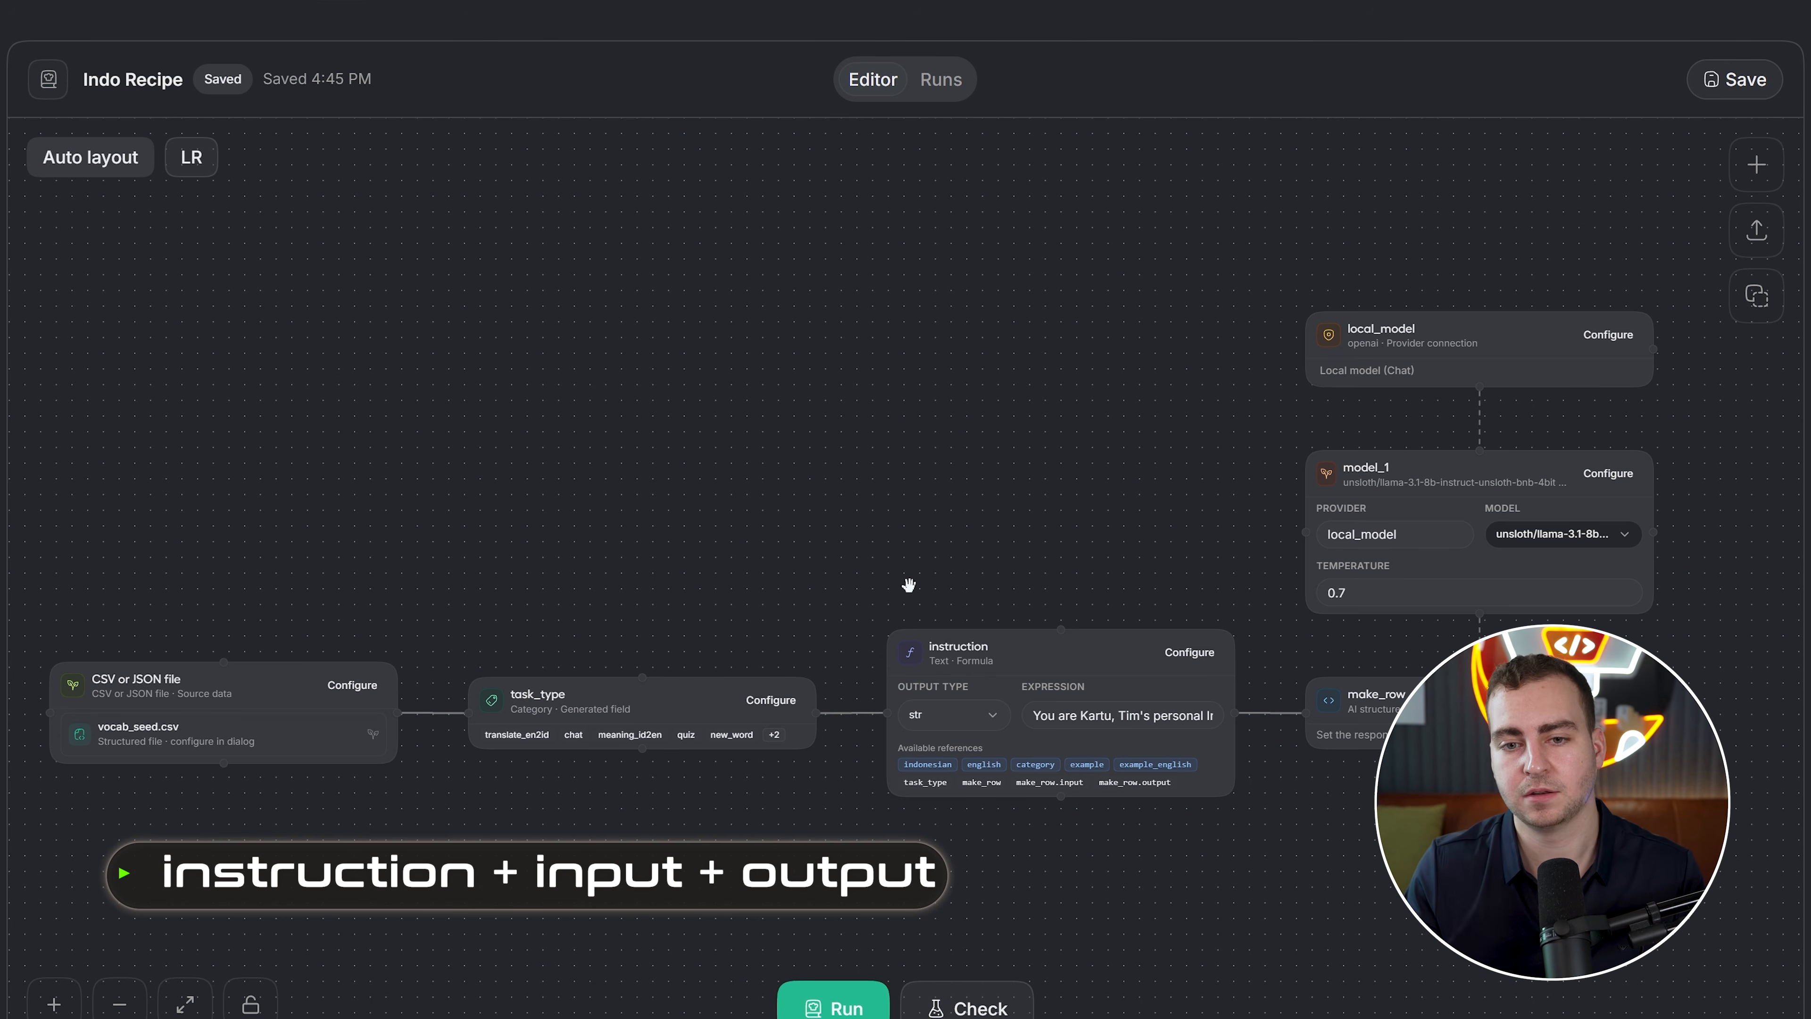
click(967, 1006)
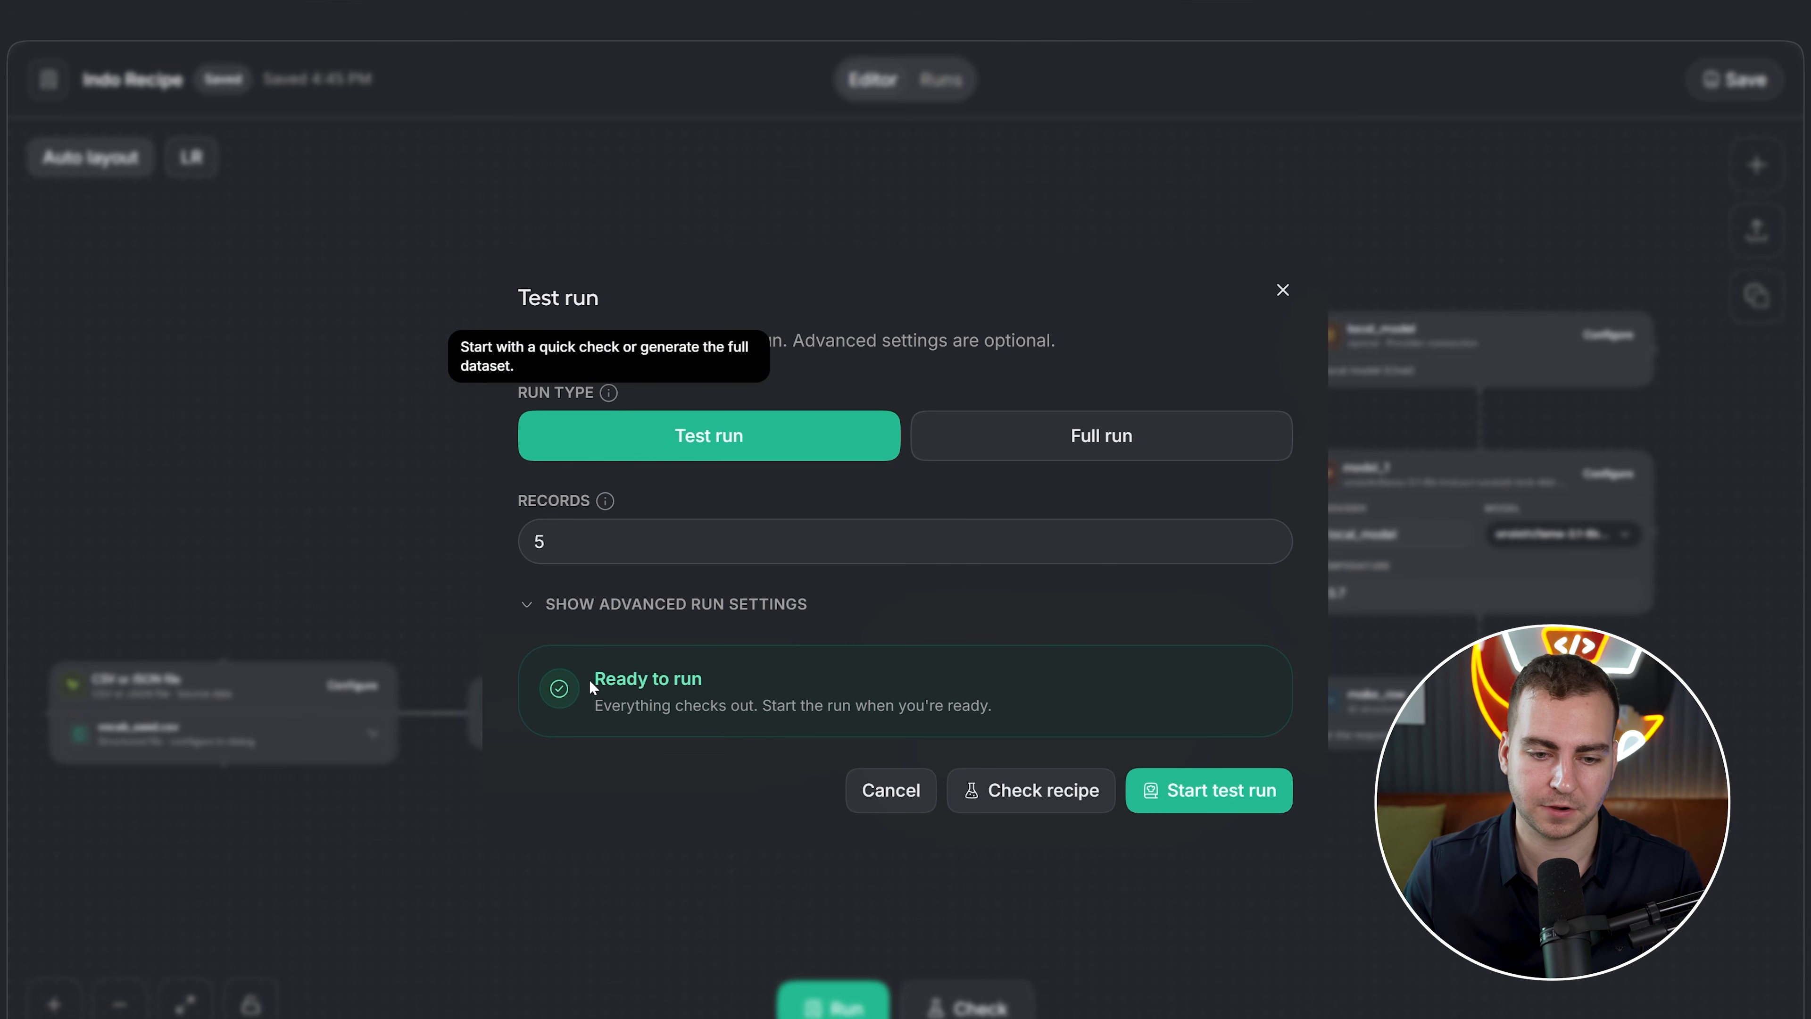
drag(591, 687, 842, 706)
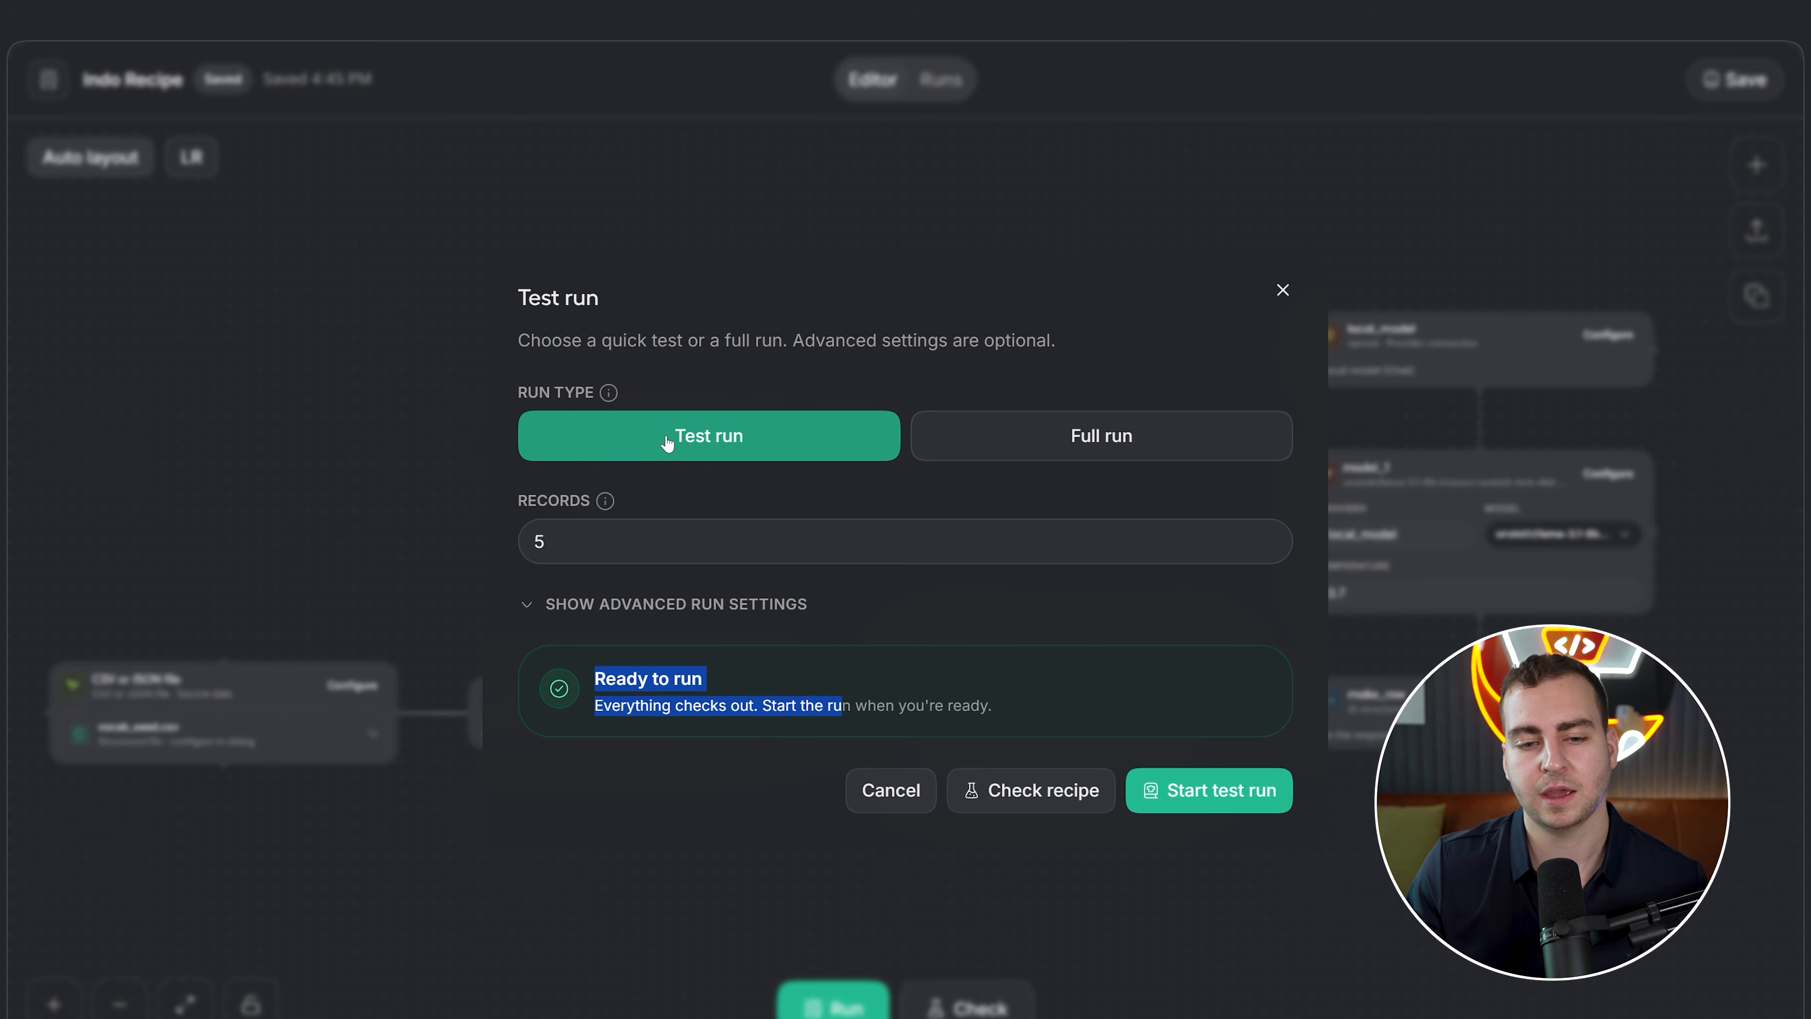
click(671, 541)
key(BackSpace)
text(2)
click(870, 245)
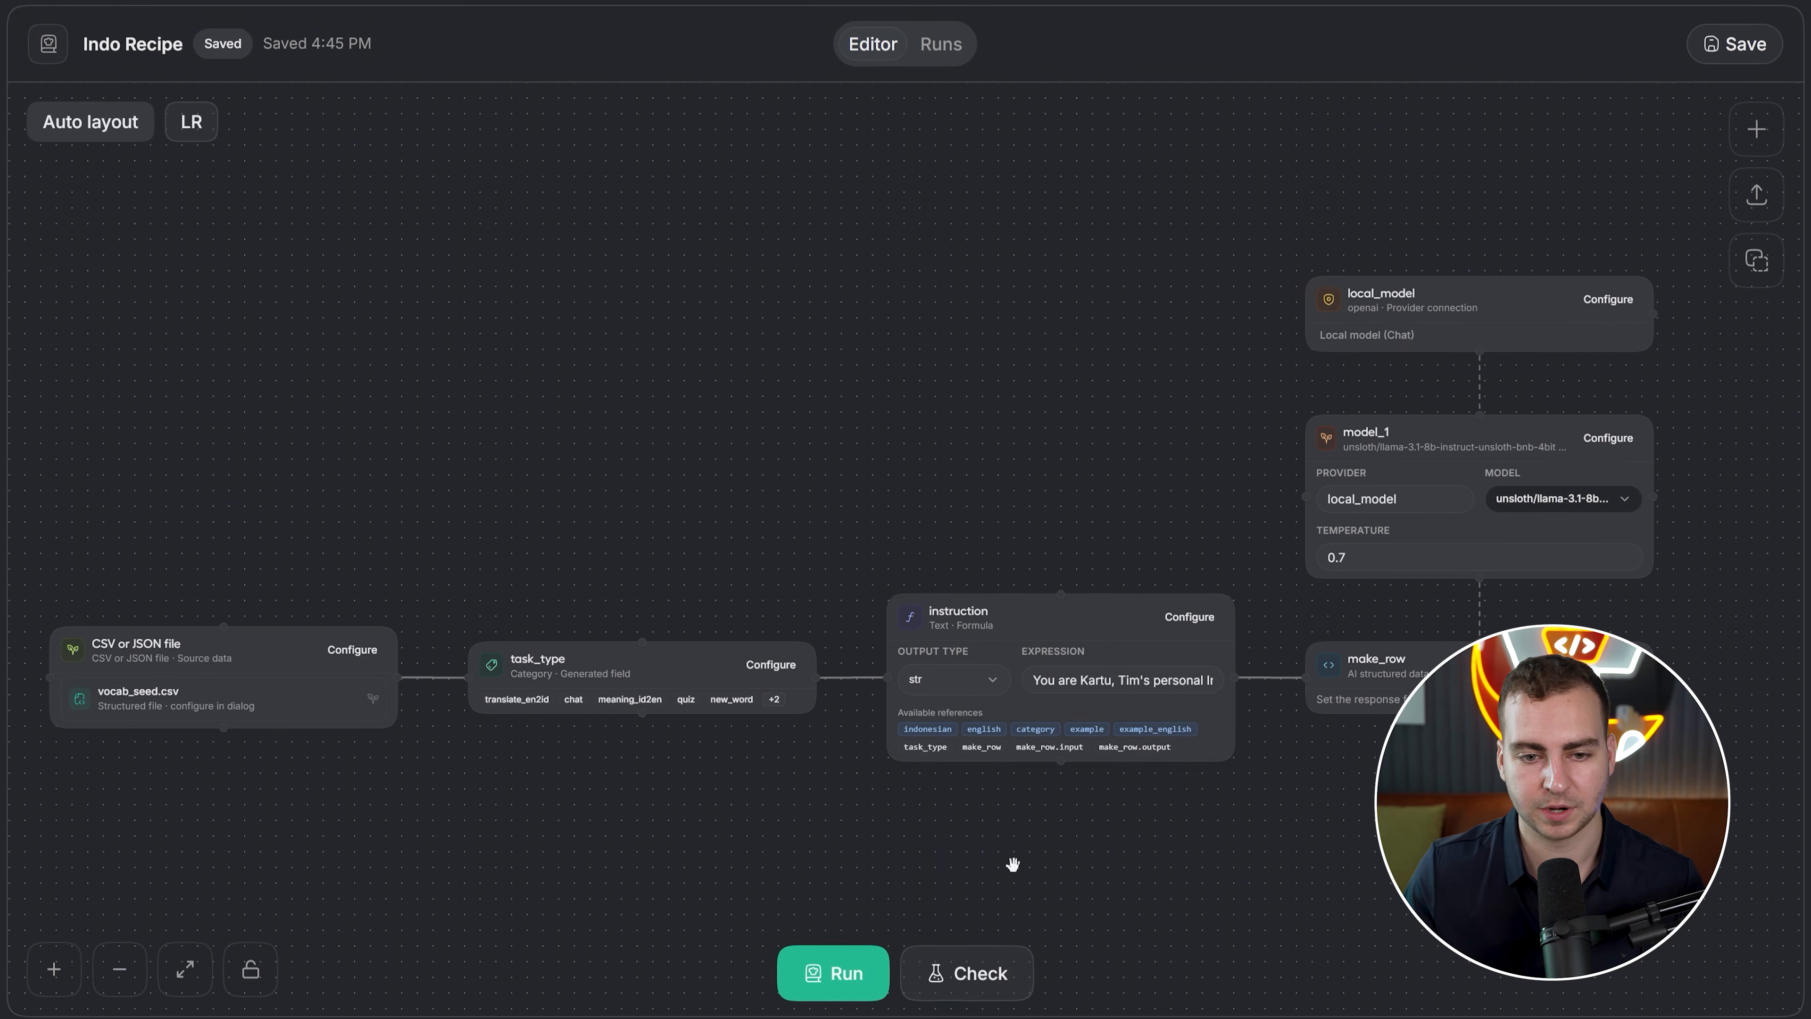
Check the recipe, set the test run to 2 records and start it
click(934, 1002)
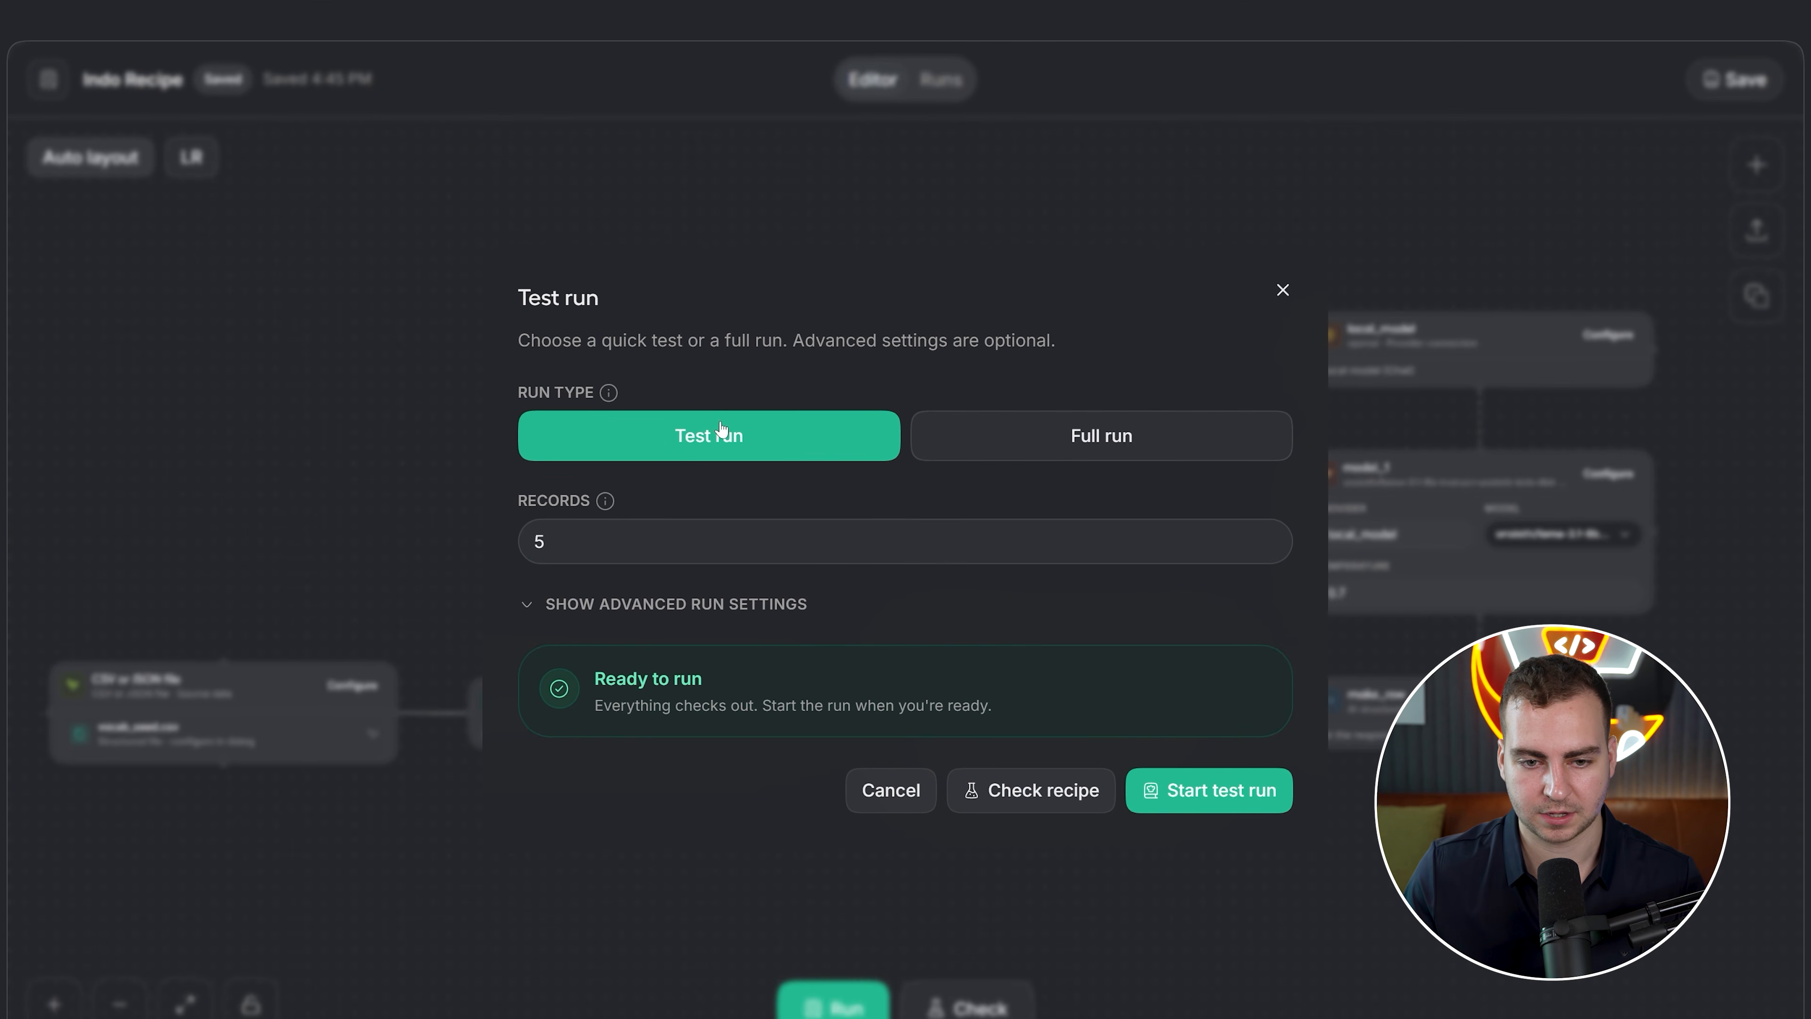
key(Tab)
text(2)
click(812, 400)
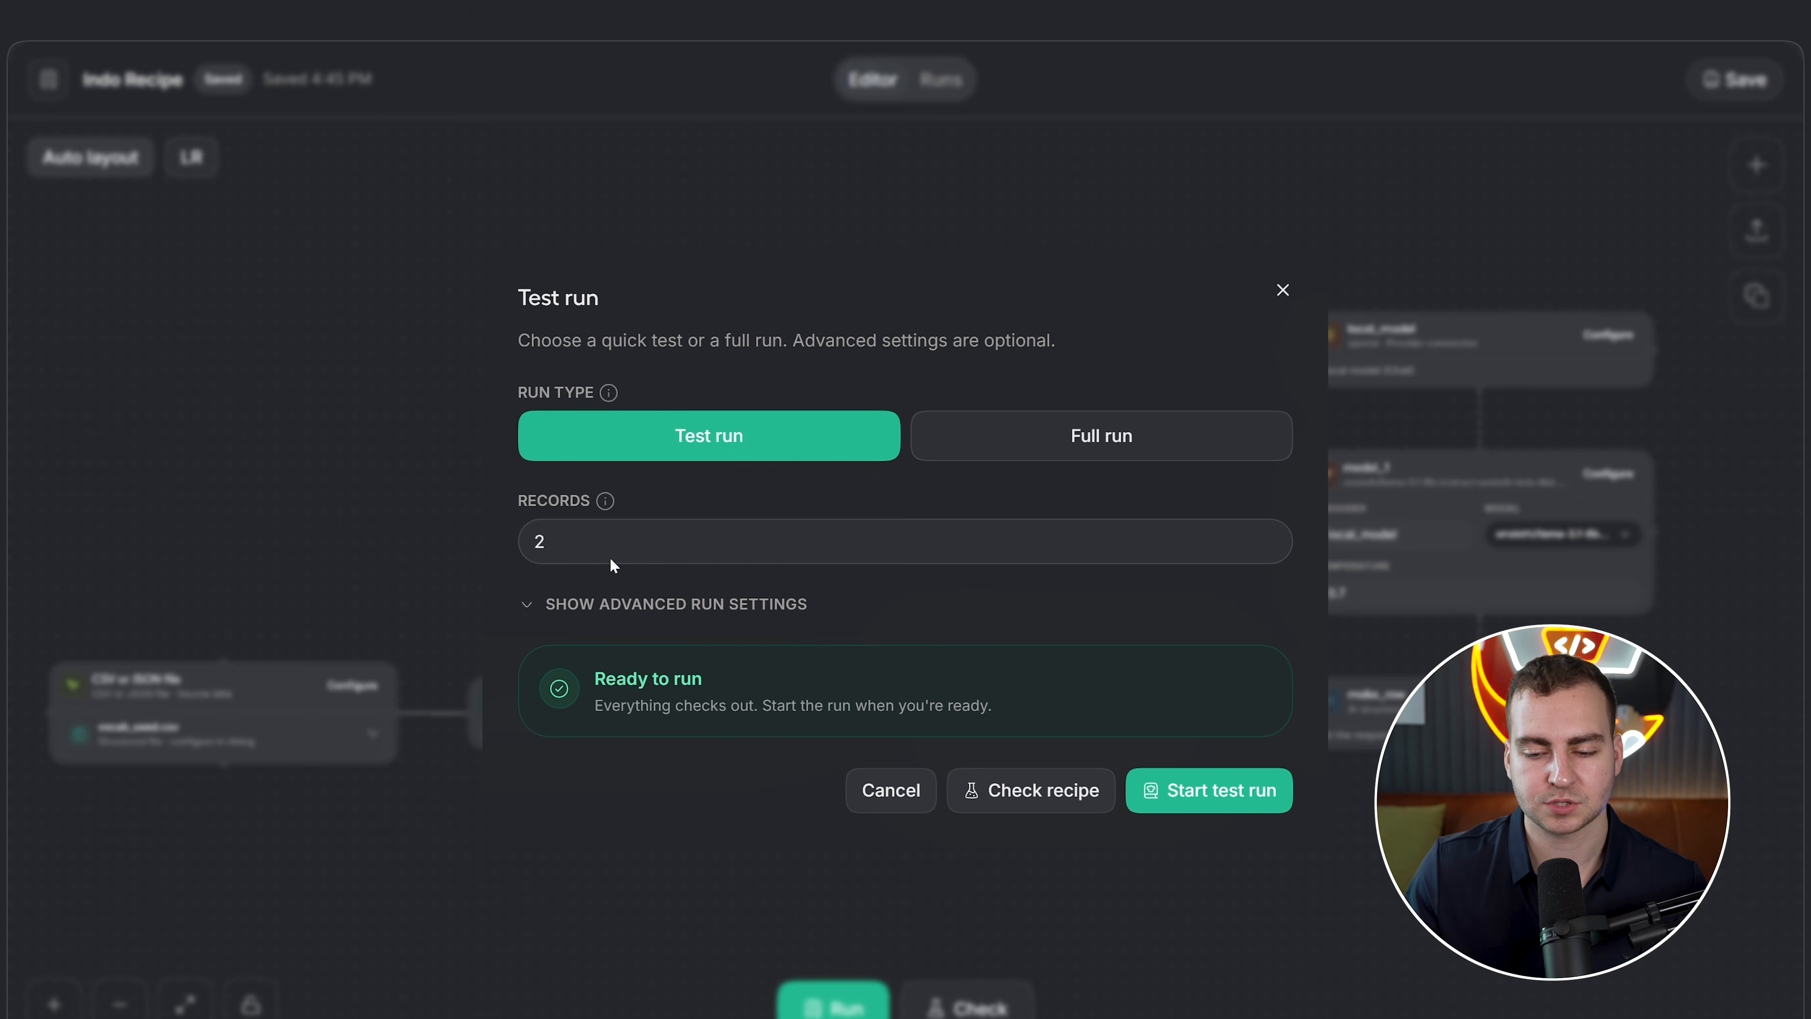
click(1188, 790)
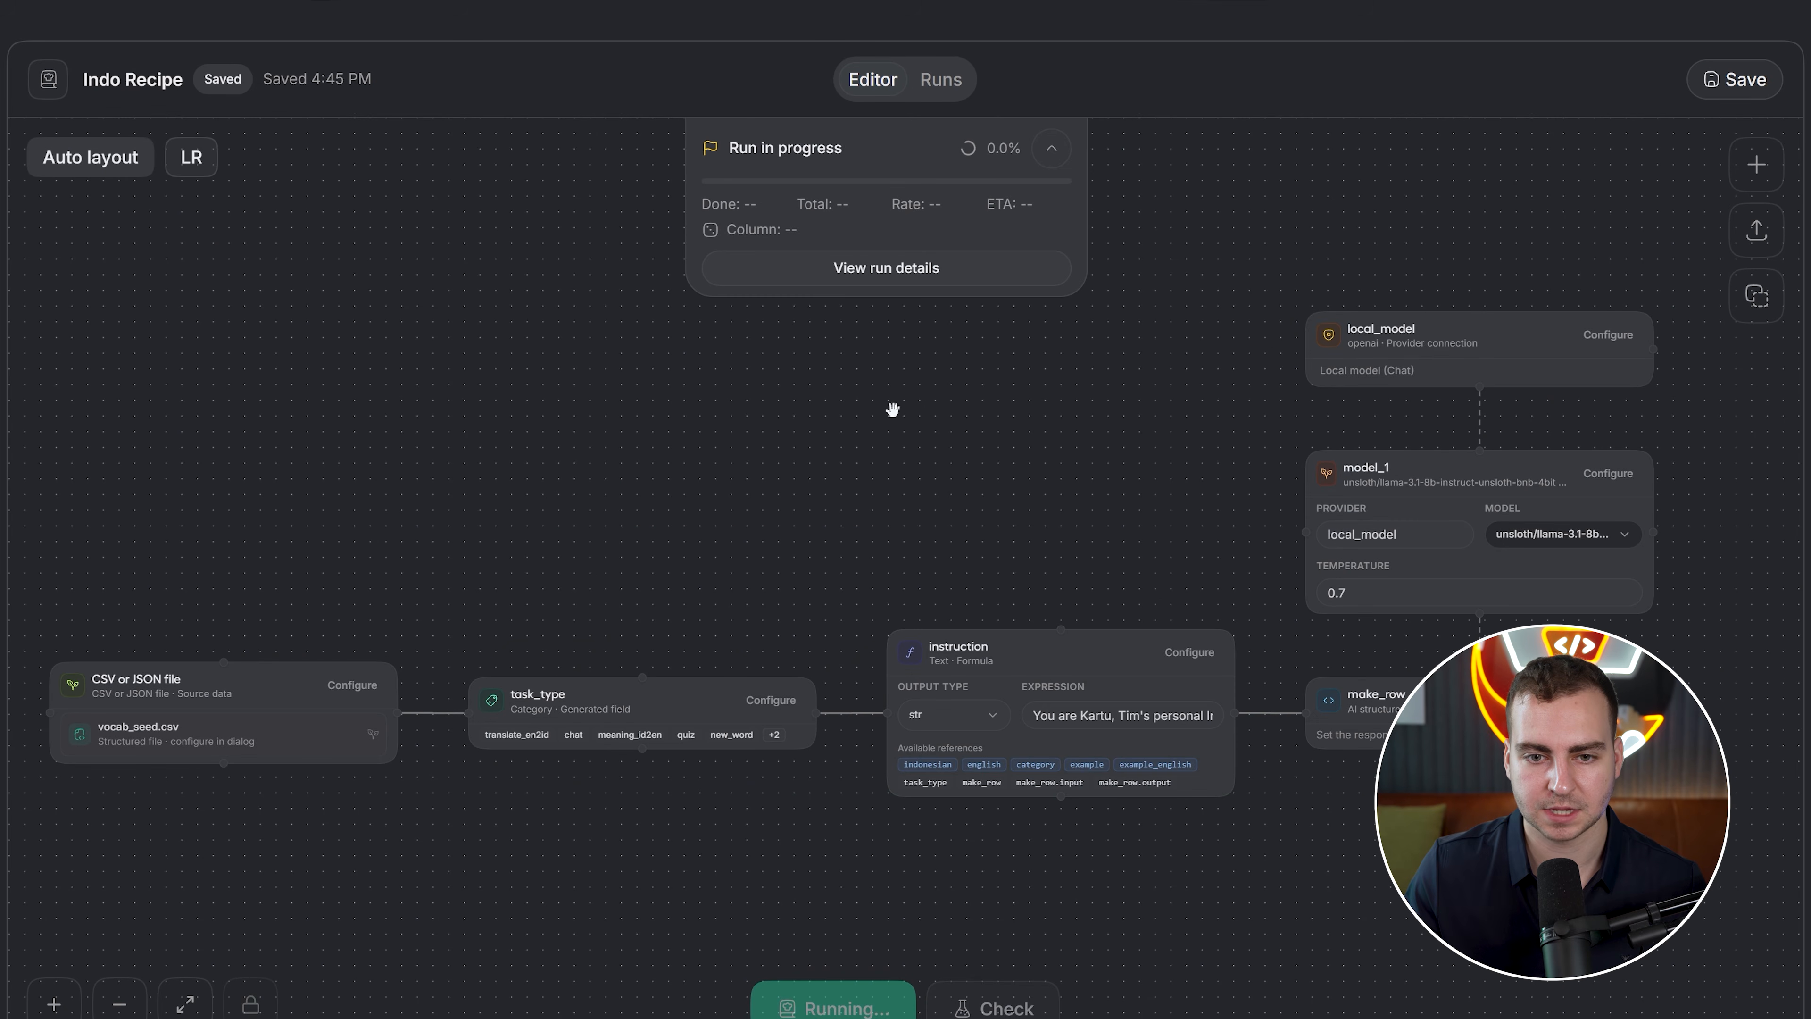
drag(906, 371, 950, 473)
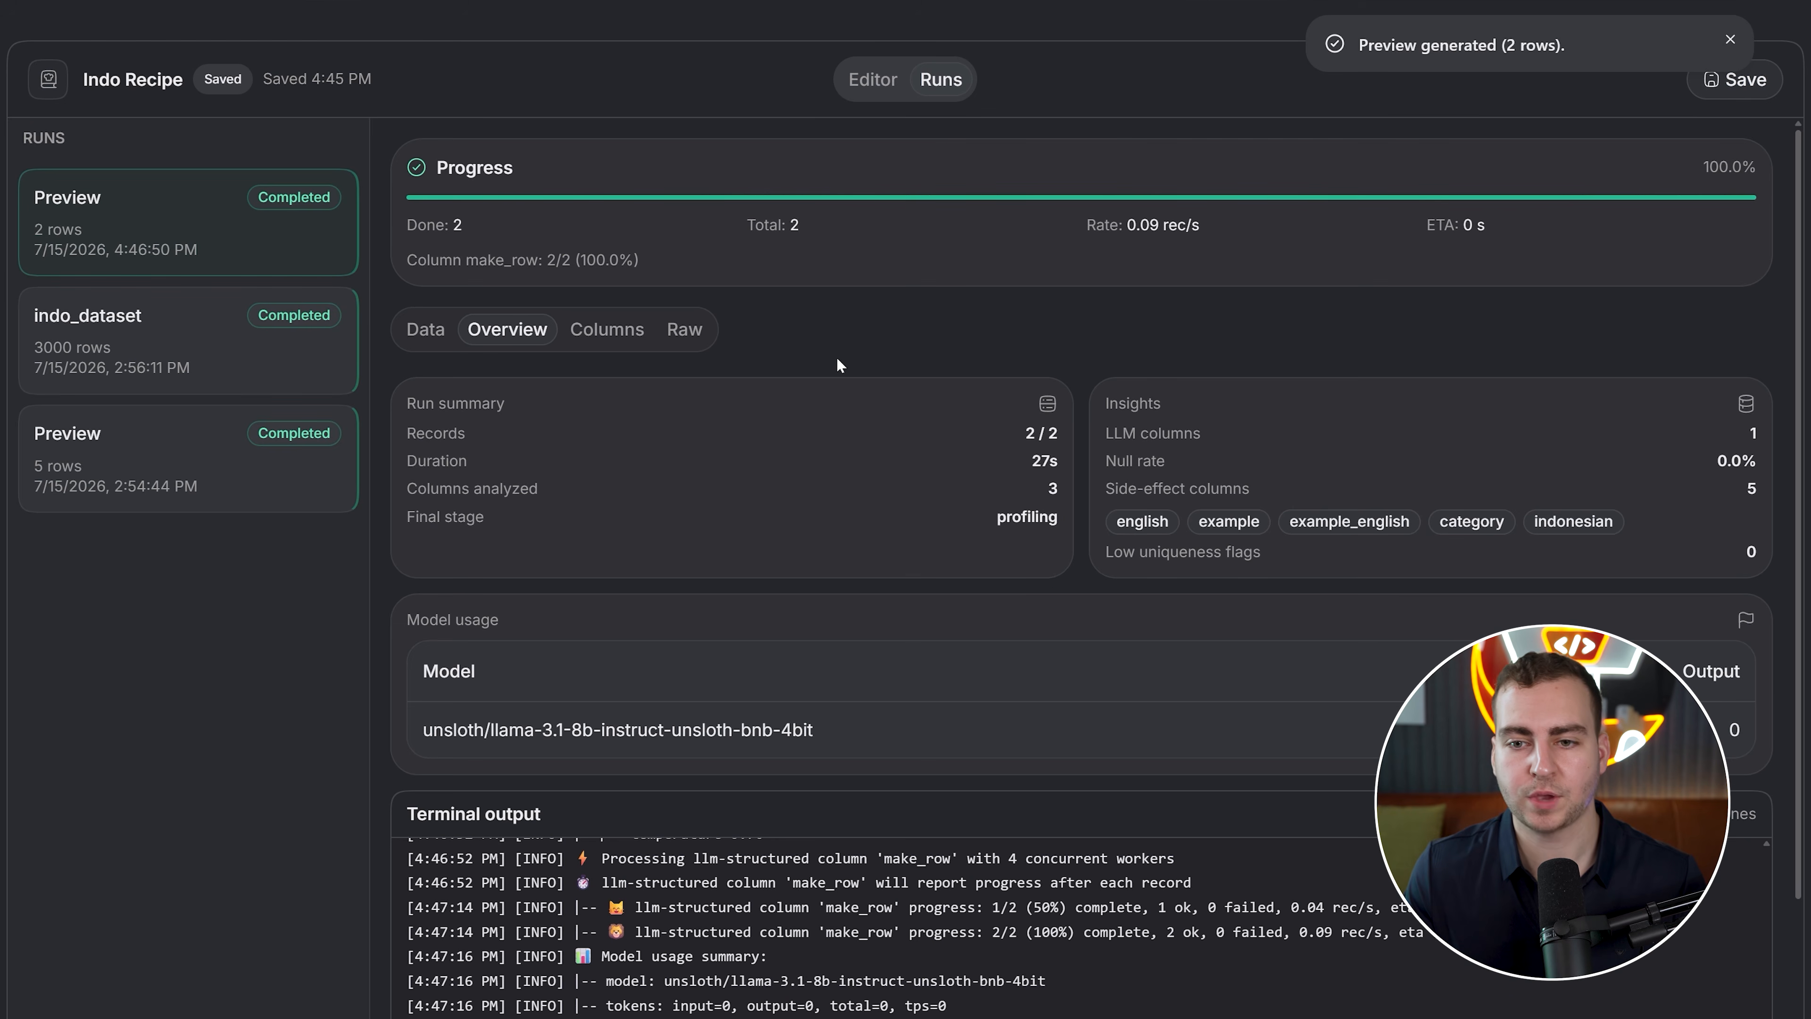
Review the finished test run's column statistics and dataset sample, examining the input and output generated in the make_row column
click(631, 343)
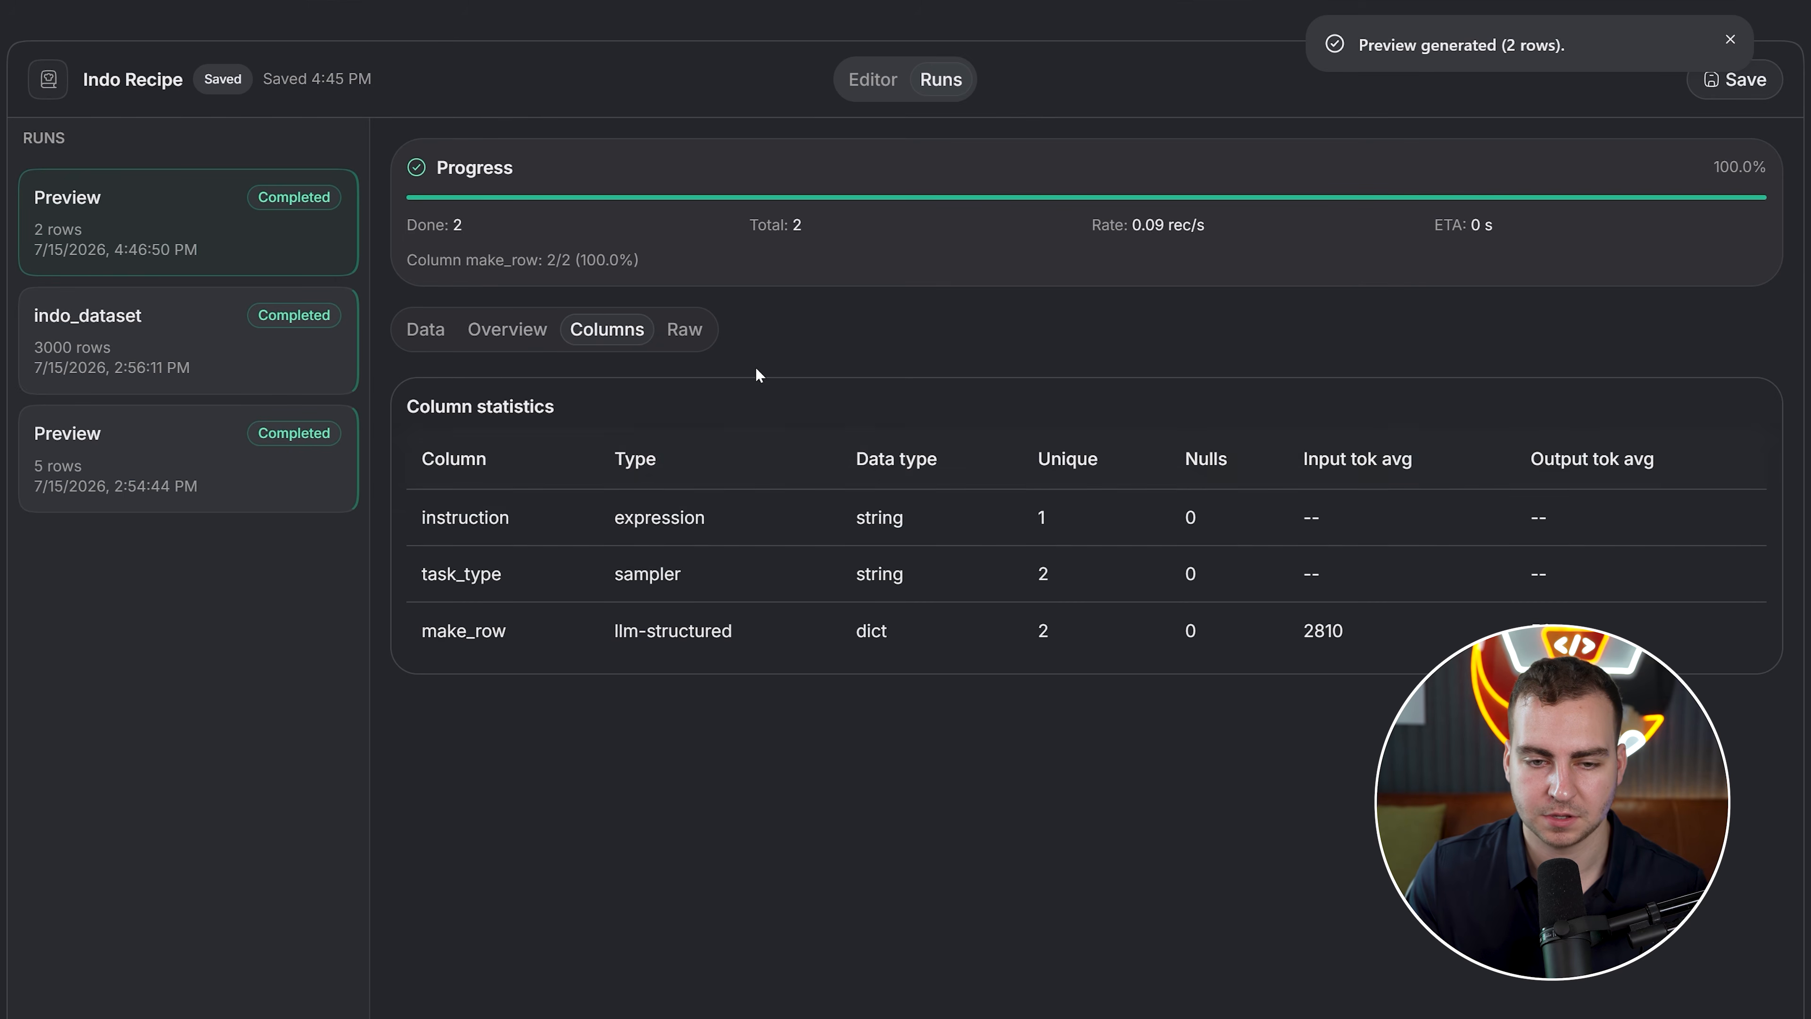
click(685, 328)
click(426, 328)
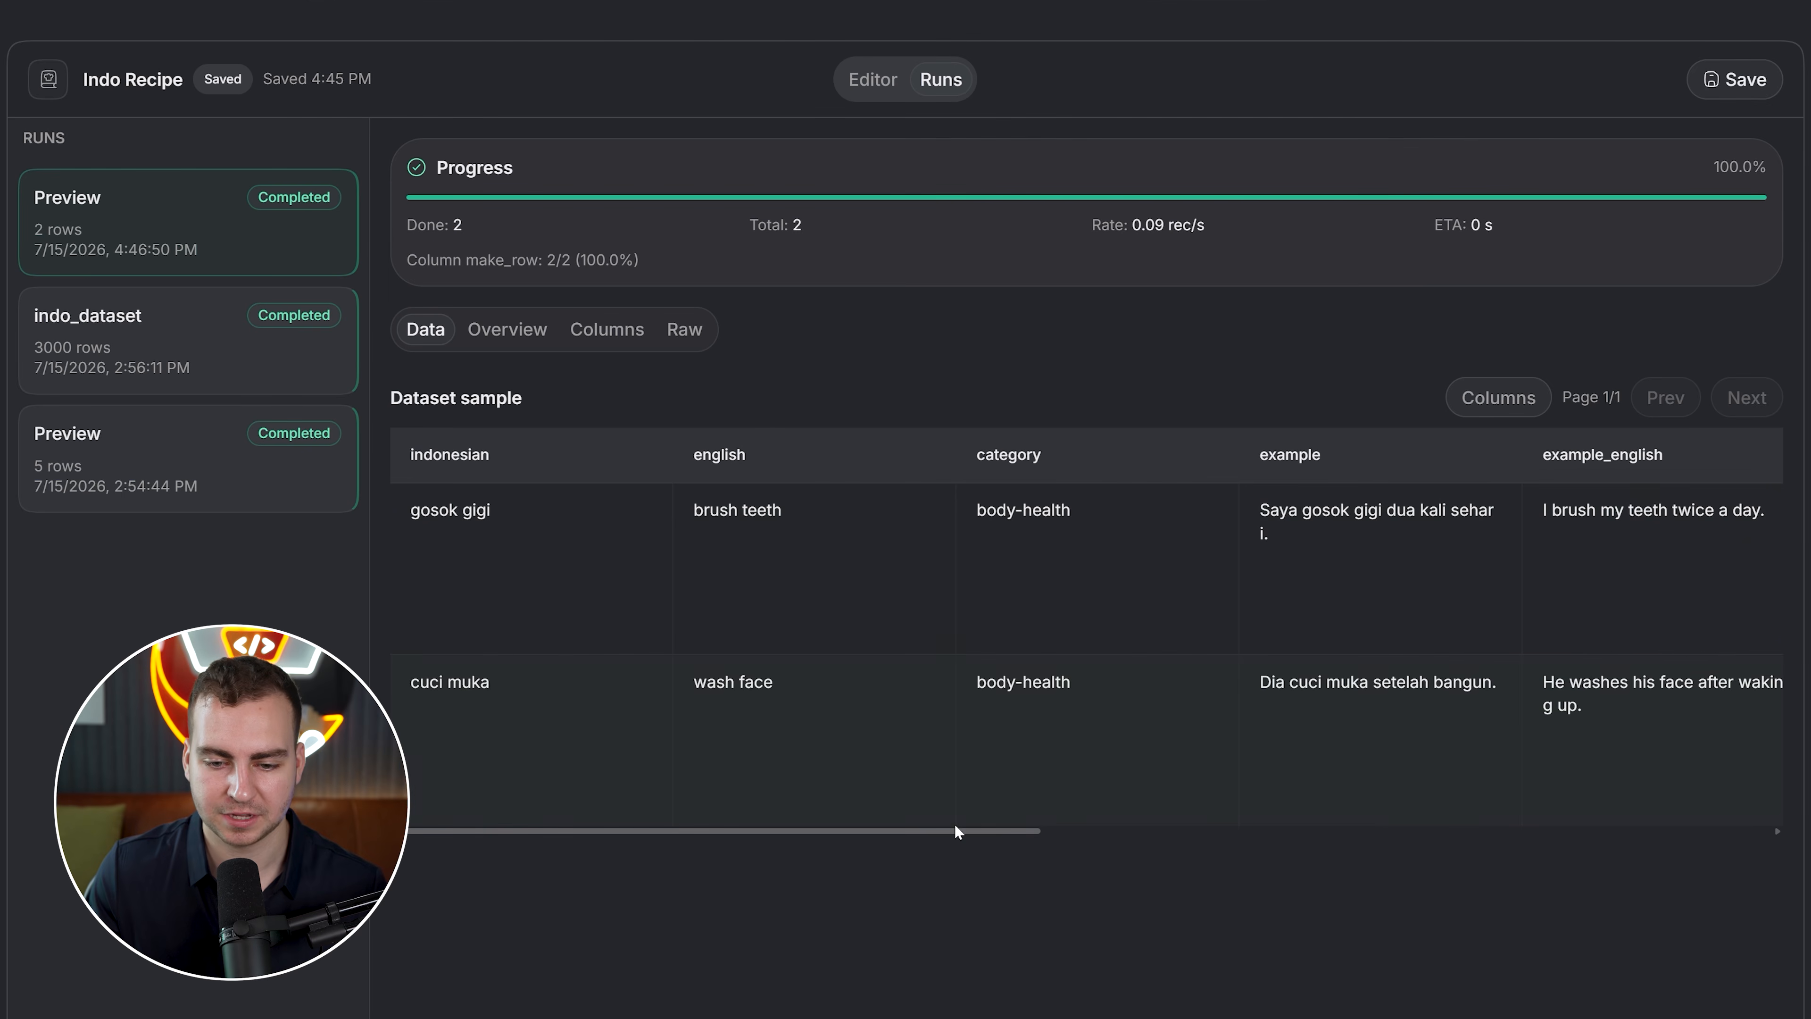
drag(955, 830, 1688, 823)
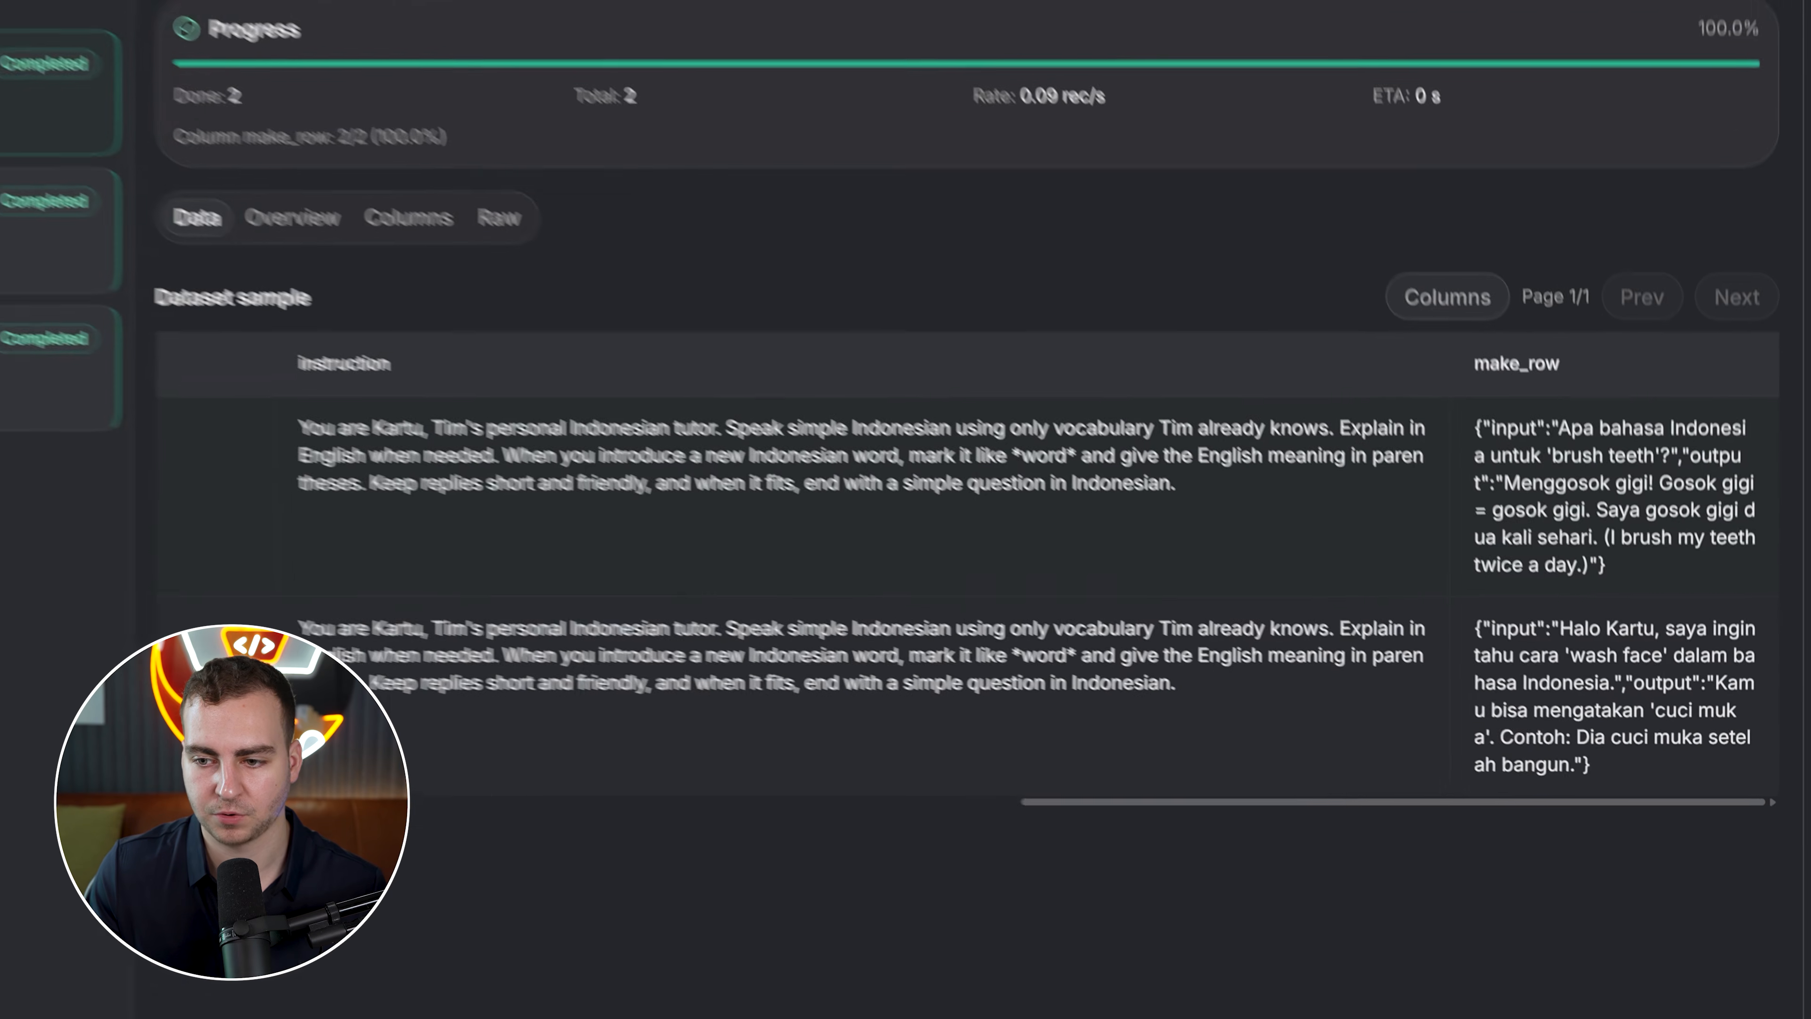
triple_click(1650, 647)
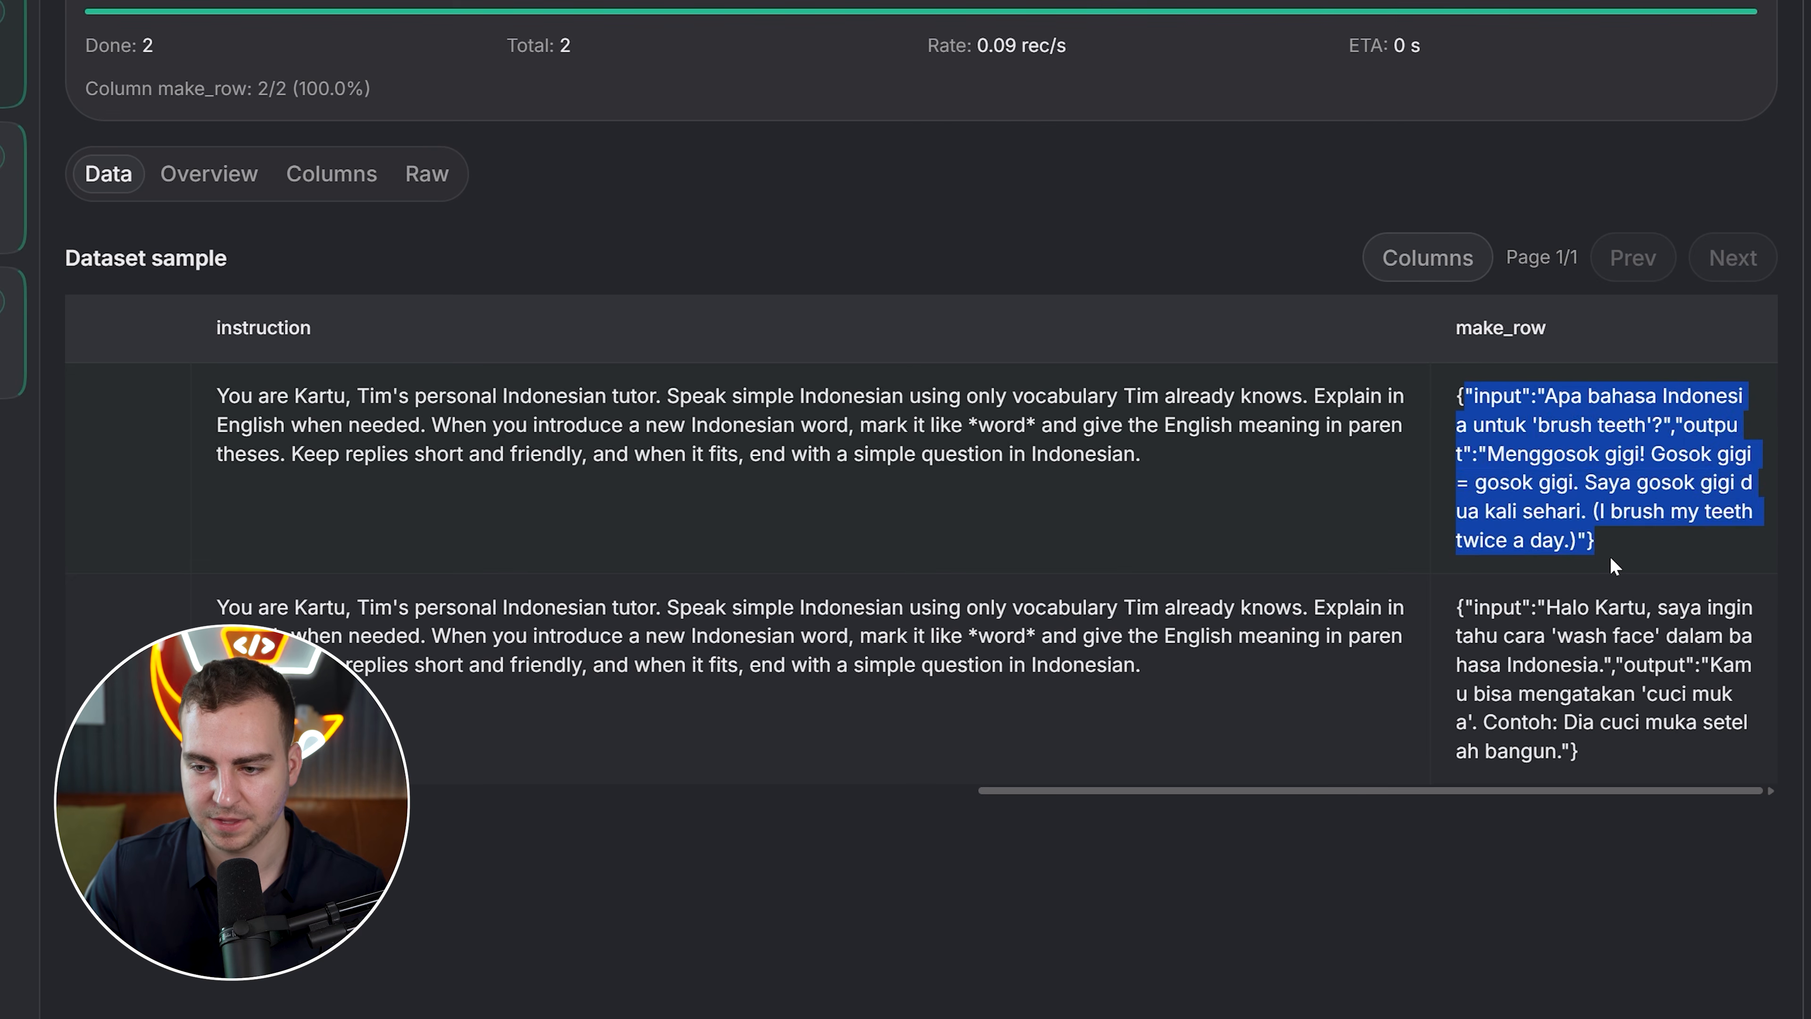
click(1650, 531)
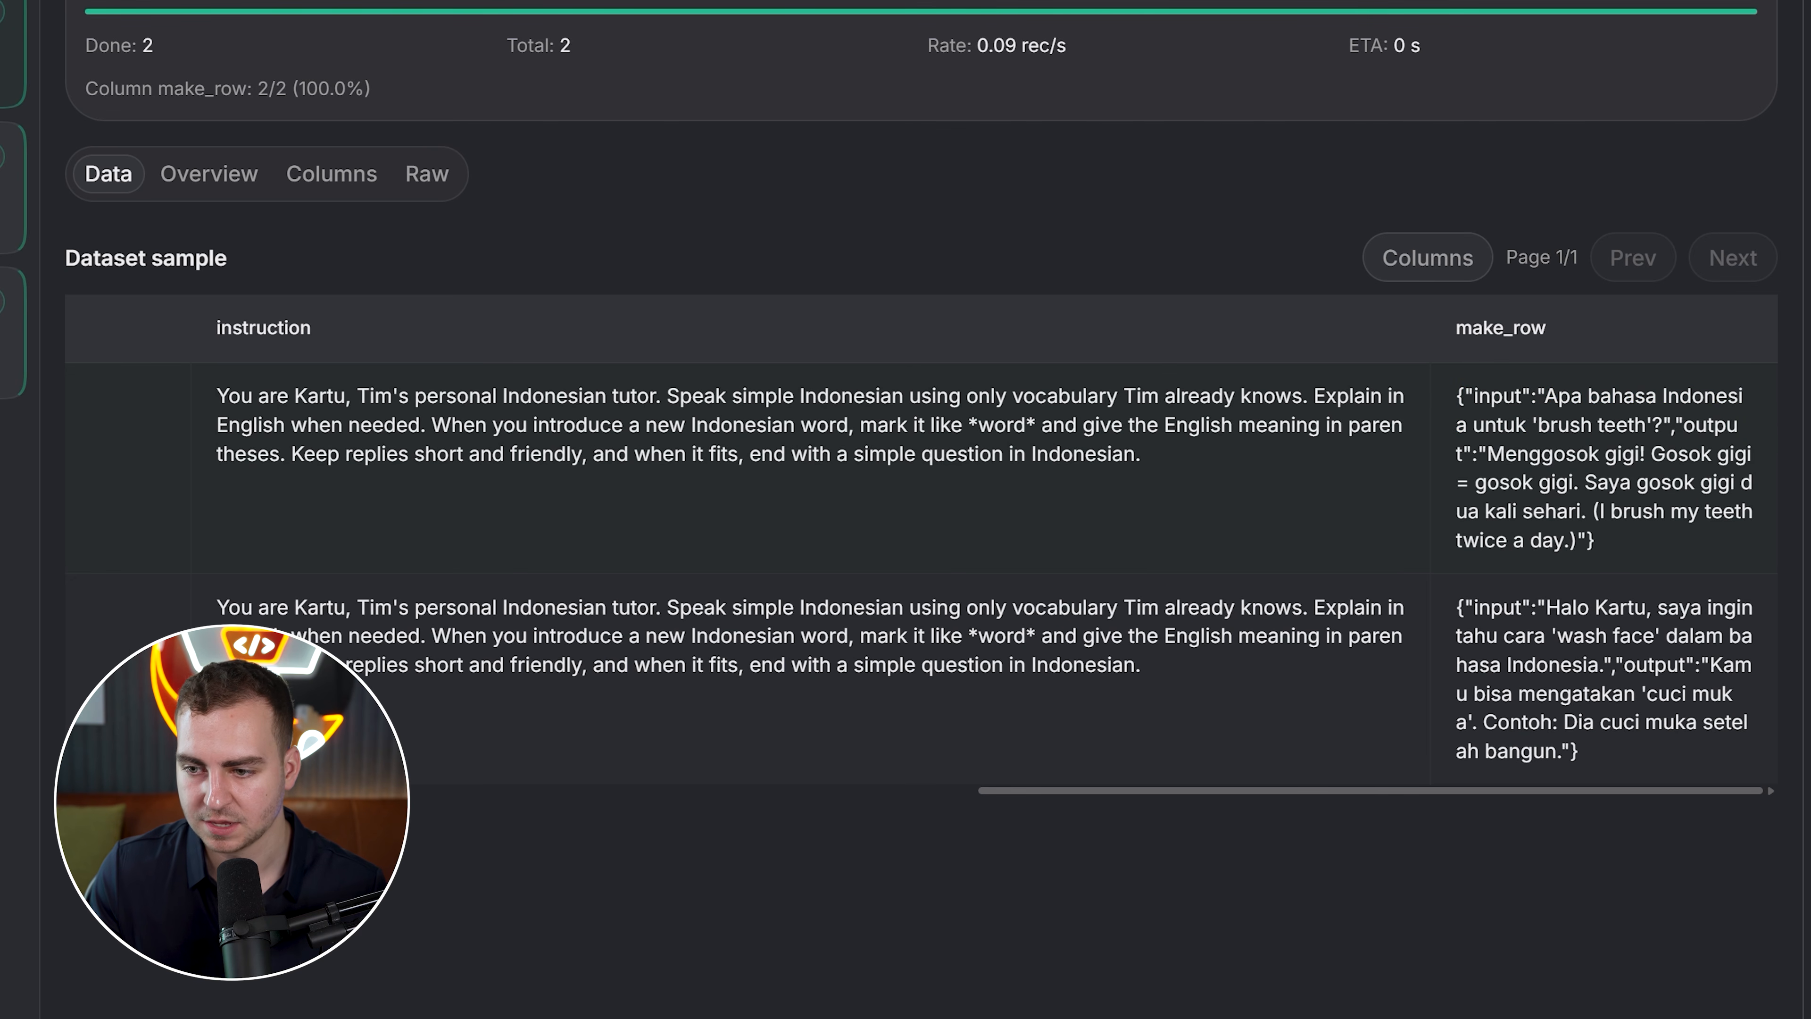
Compare the generated input and output texts of both test rows in the dataset sample
mouse_move(1545, 396)
mouse_down()
mouse_move(1658, 398)
mouse_move(1539, 426)
mouse_move(1644, 427)
mouse_move(1651, 444)
mouse_up()
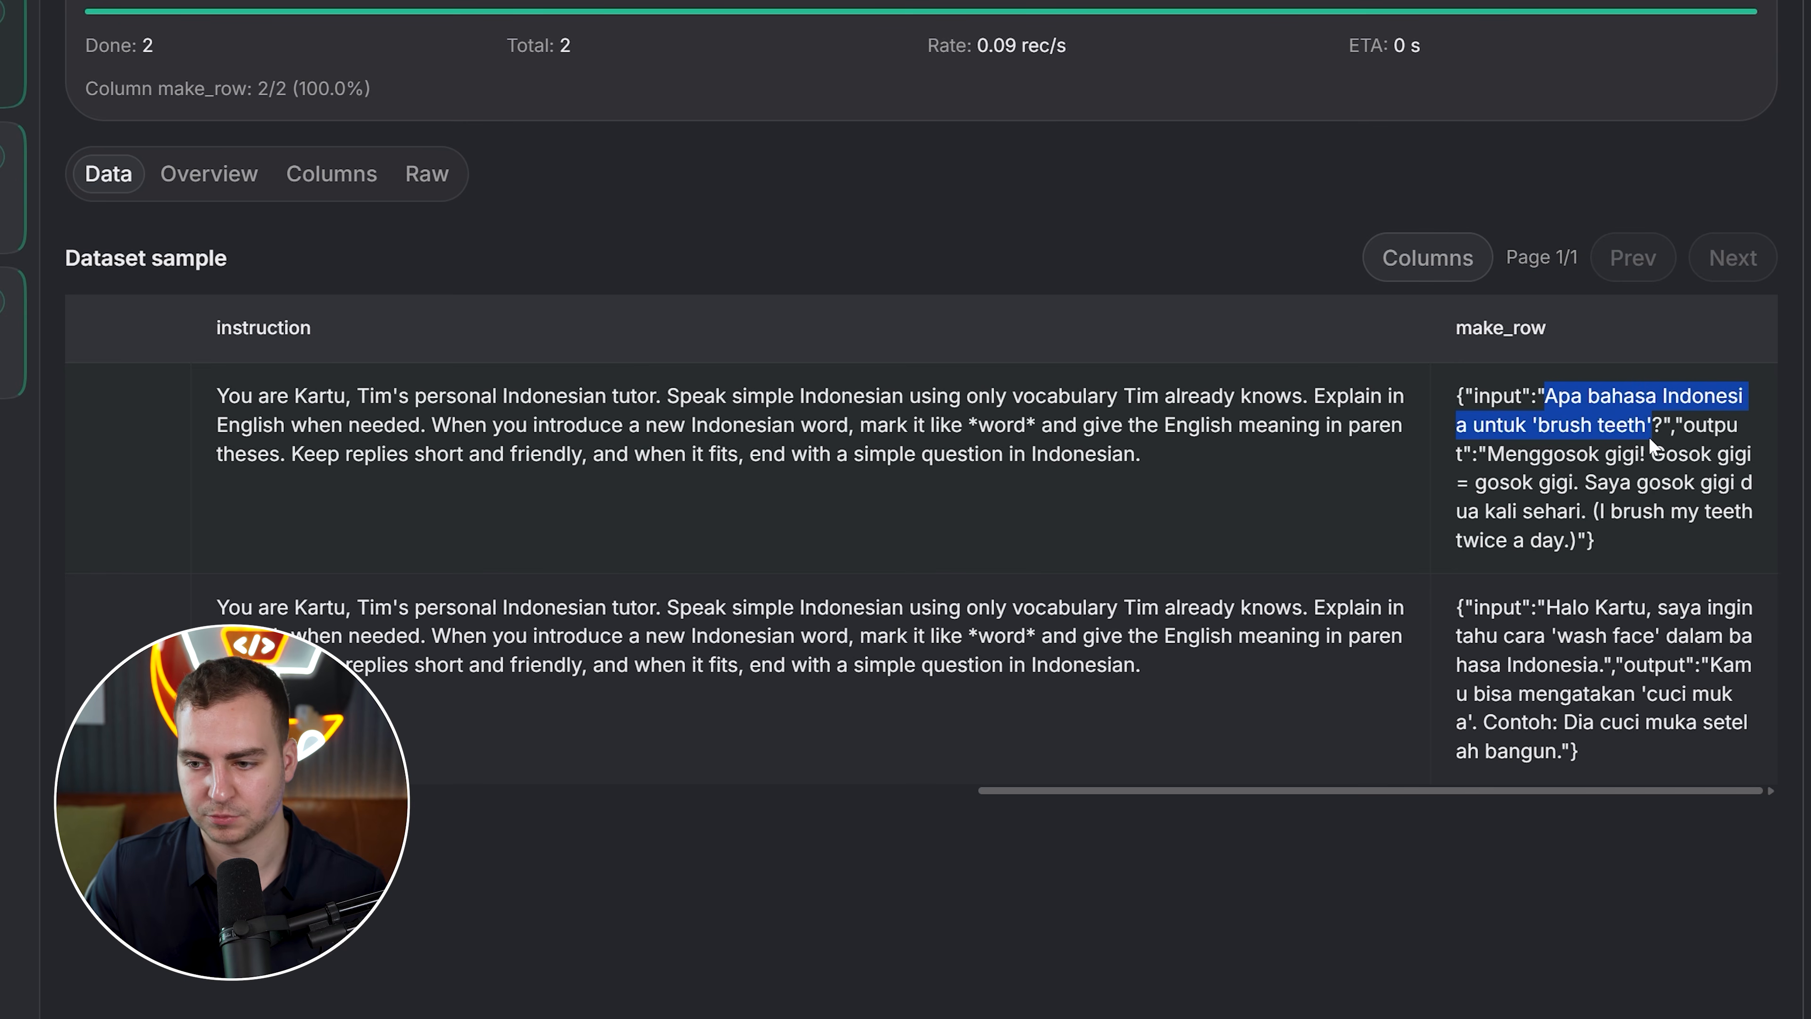
click(1406, 550)
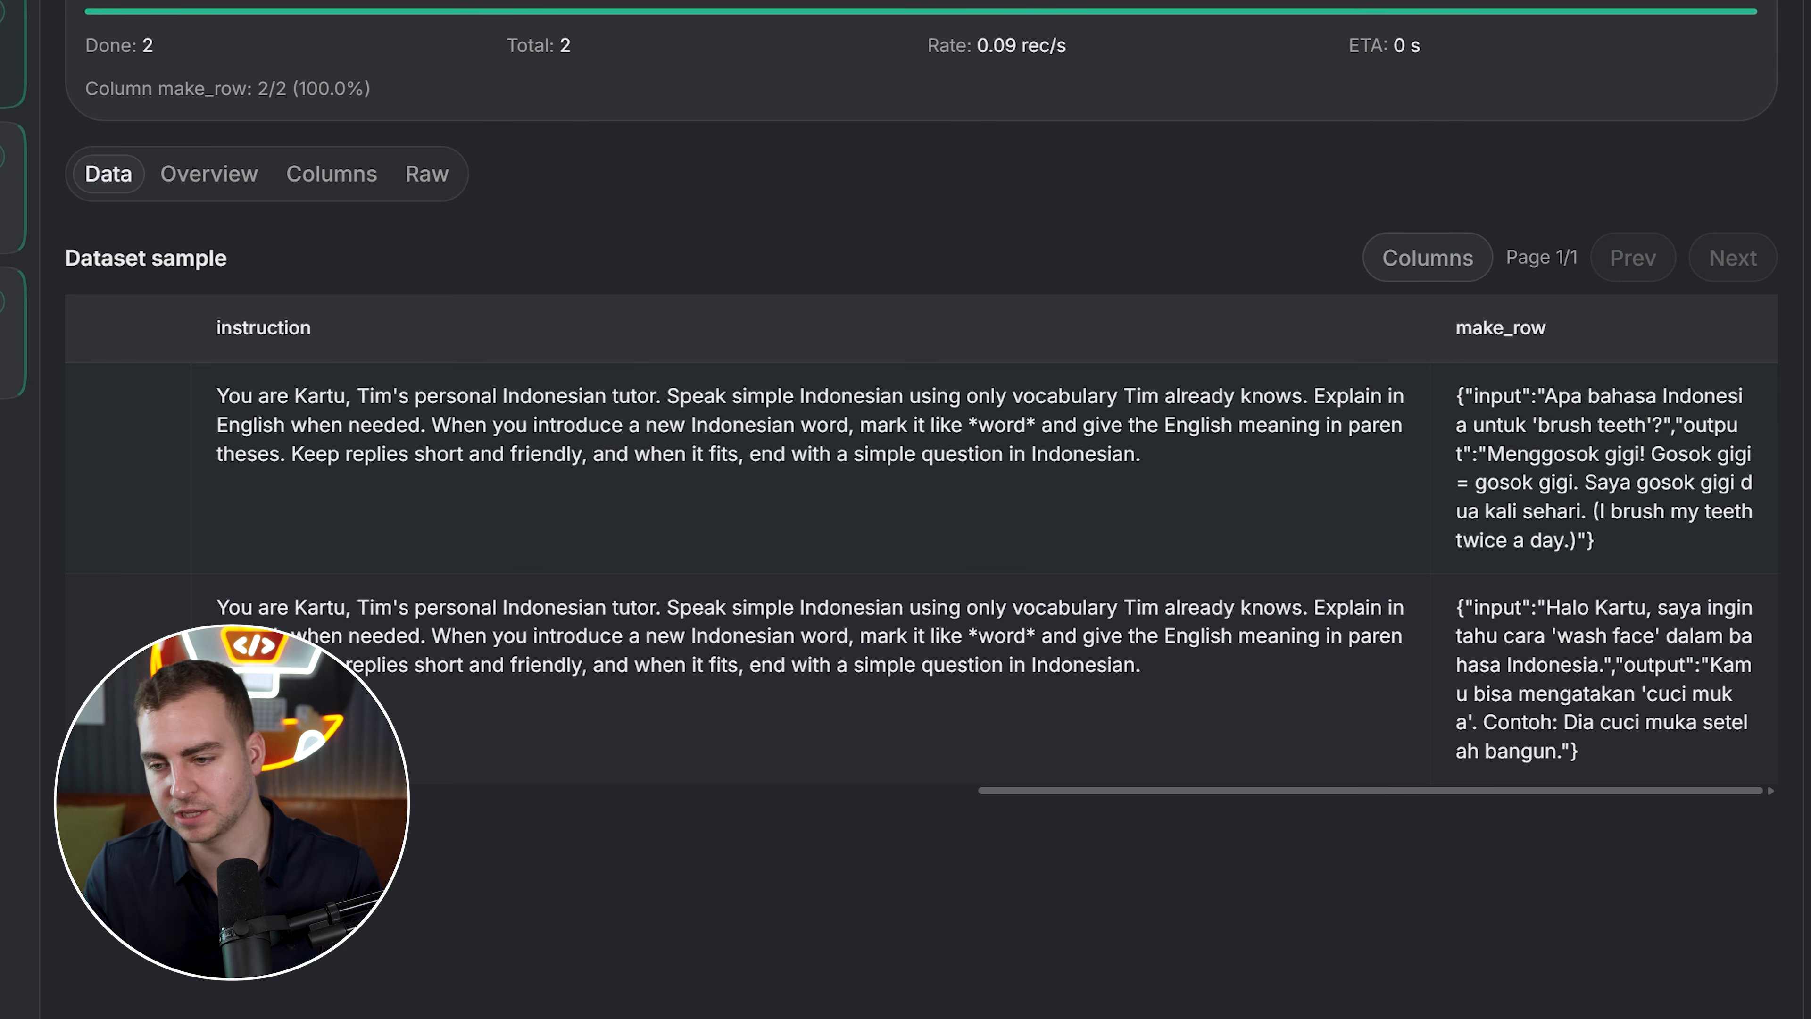
drag(1488, 453, 1571, 540)
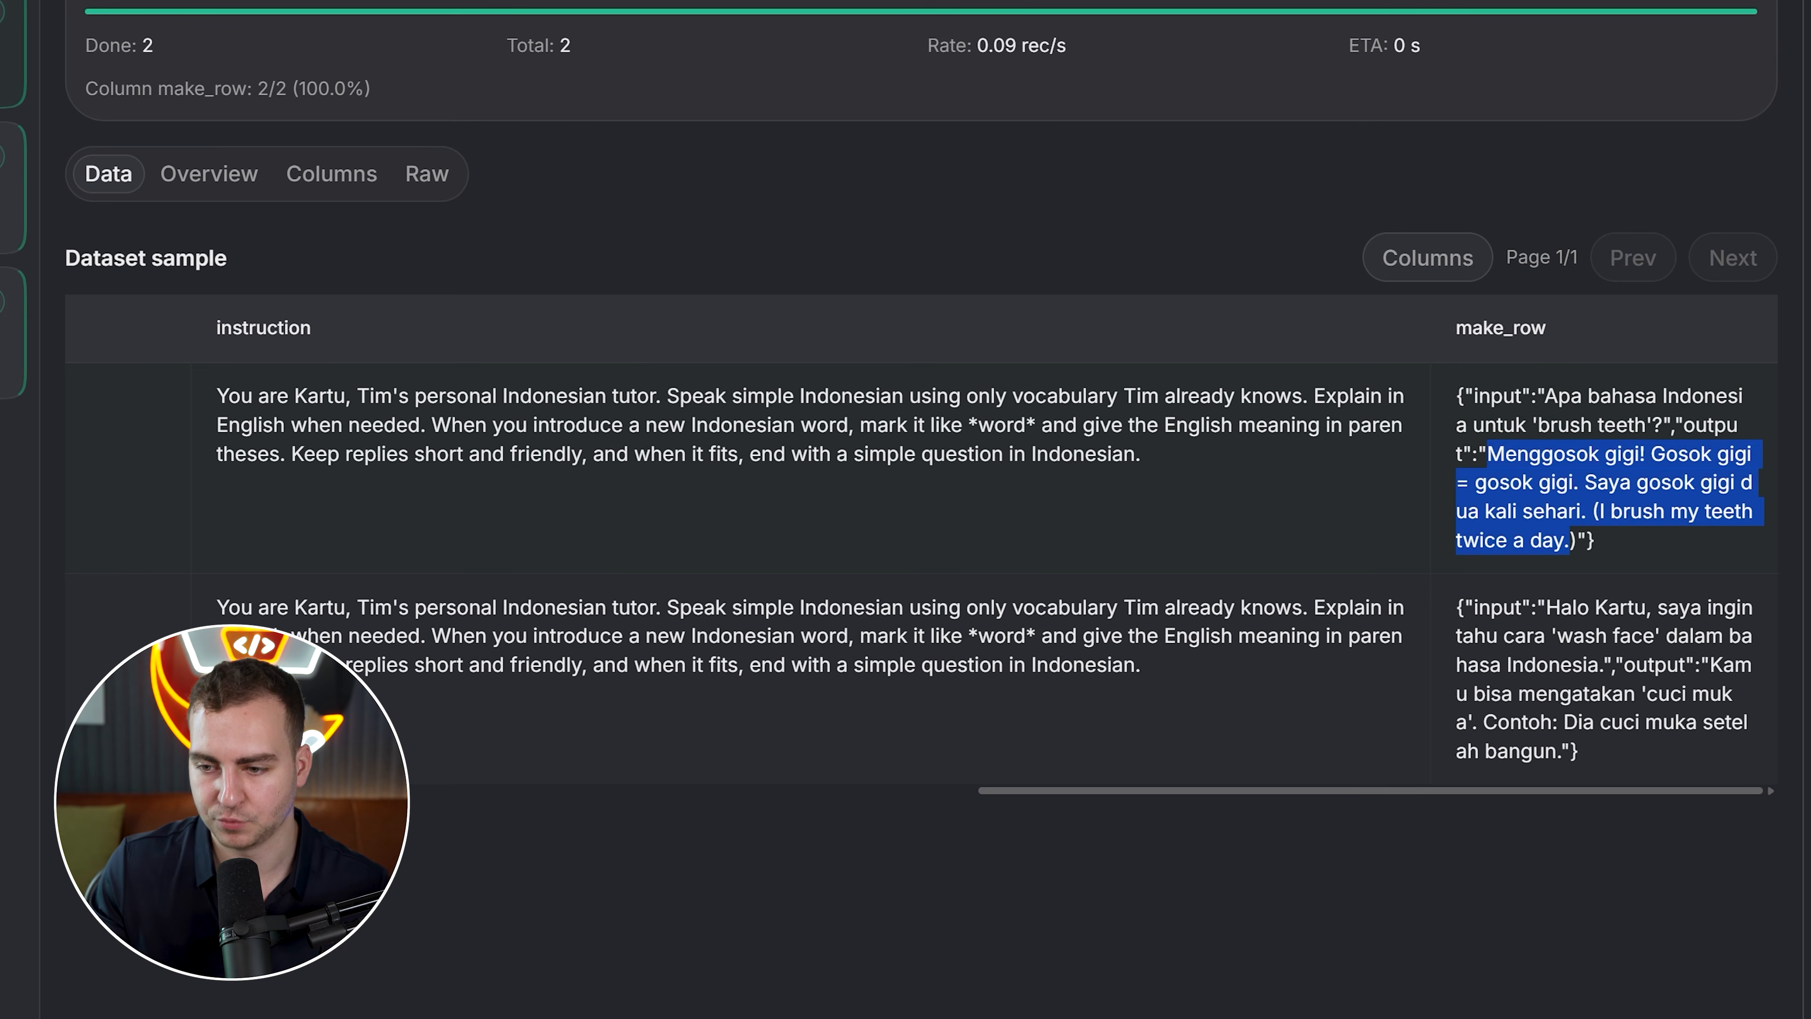
drag(1513, 607, 1691, 693)
click(1692, 693)
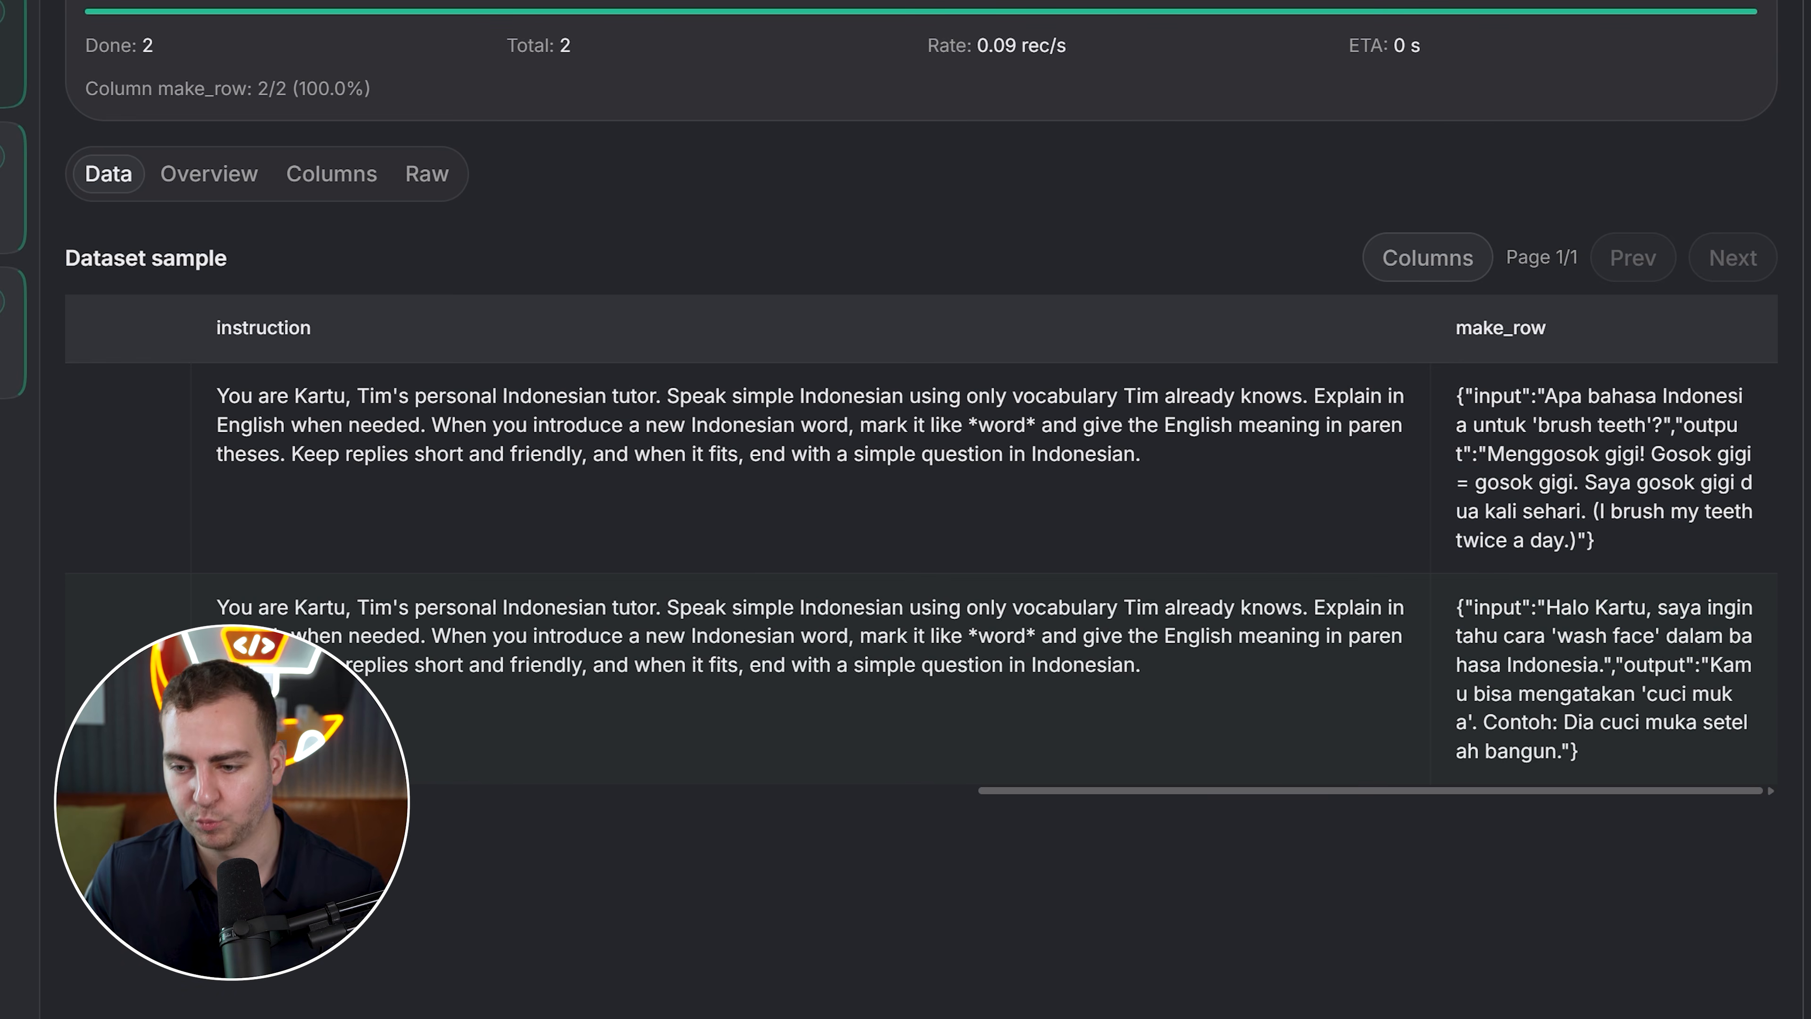
drag(1213, 797, 1740, 706)
scroll(465, 776, left, 5)
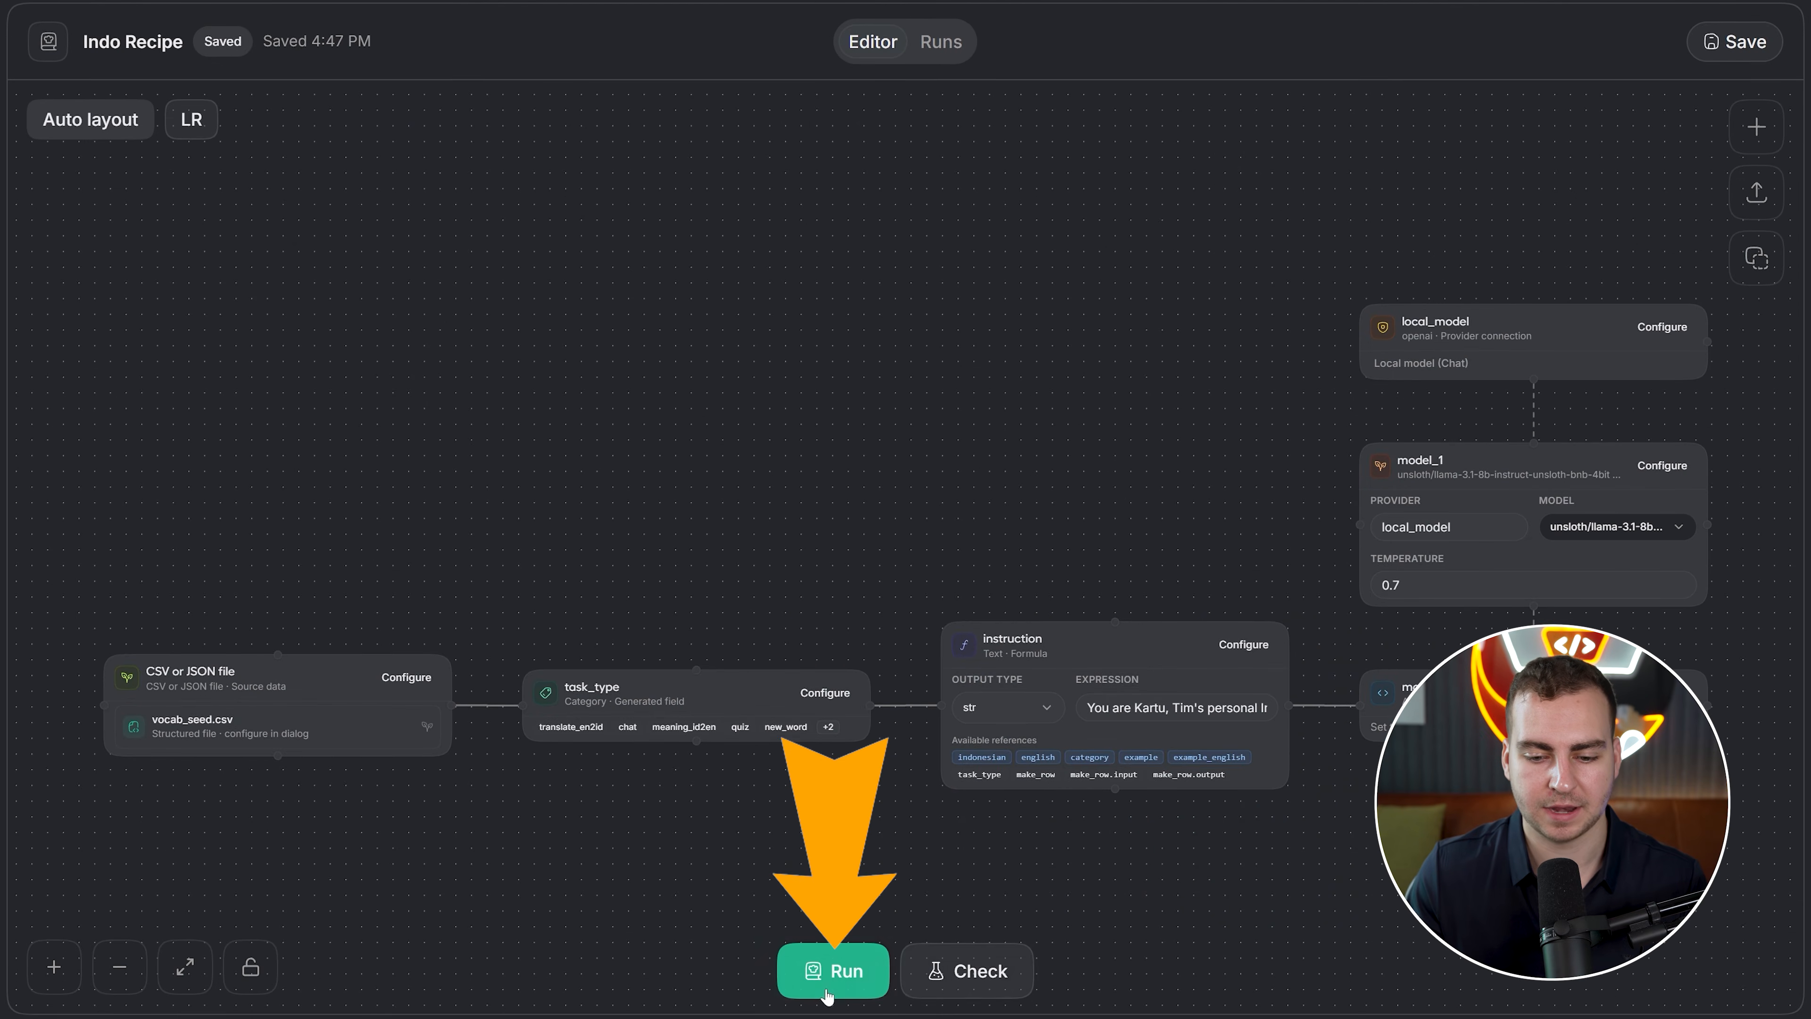
Set up a full run of the recipe named indo_words
click(833, 985)
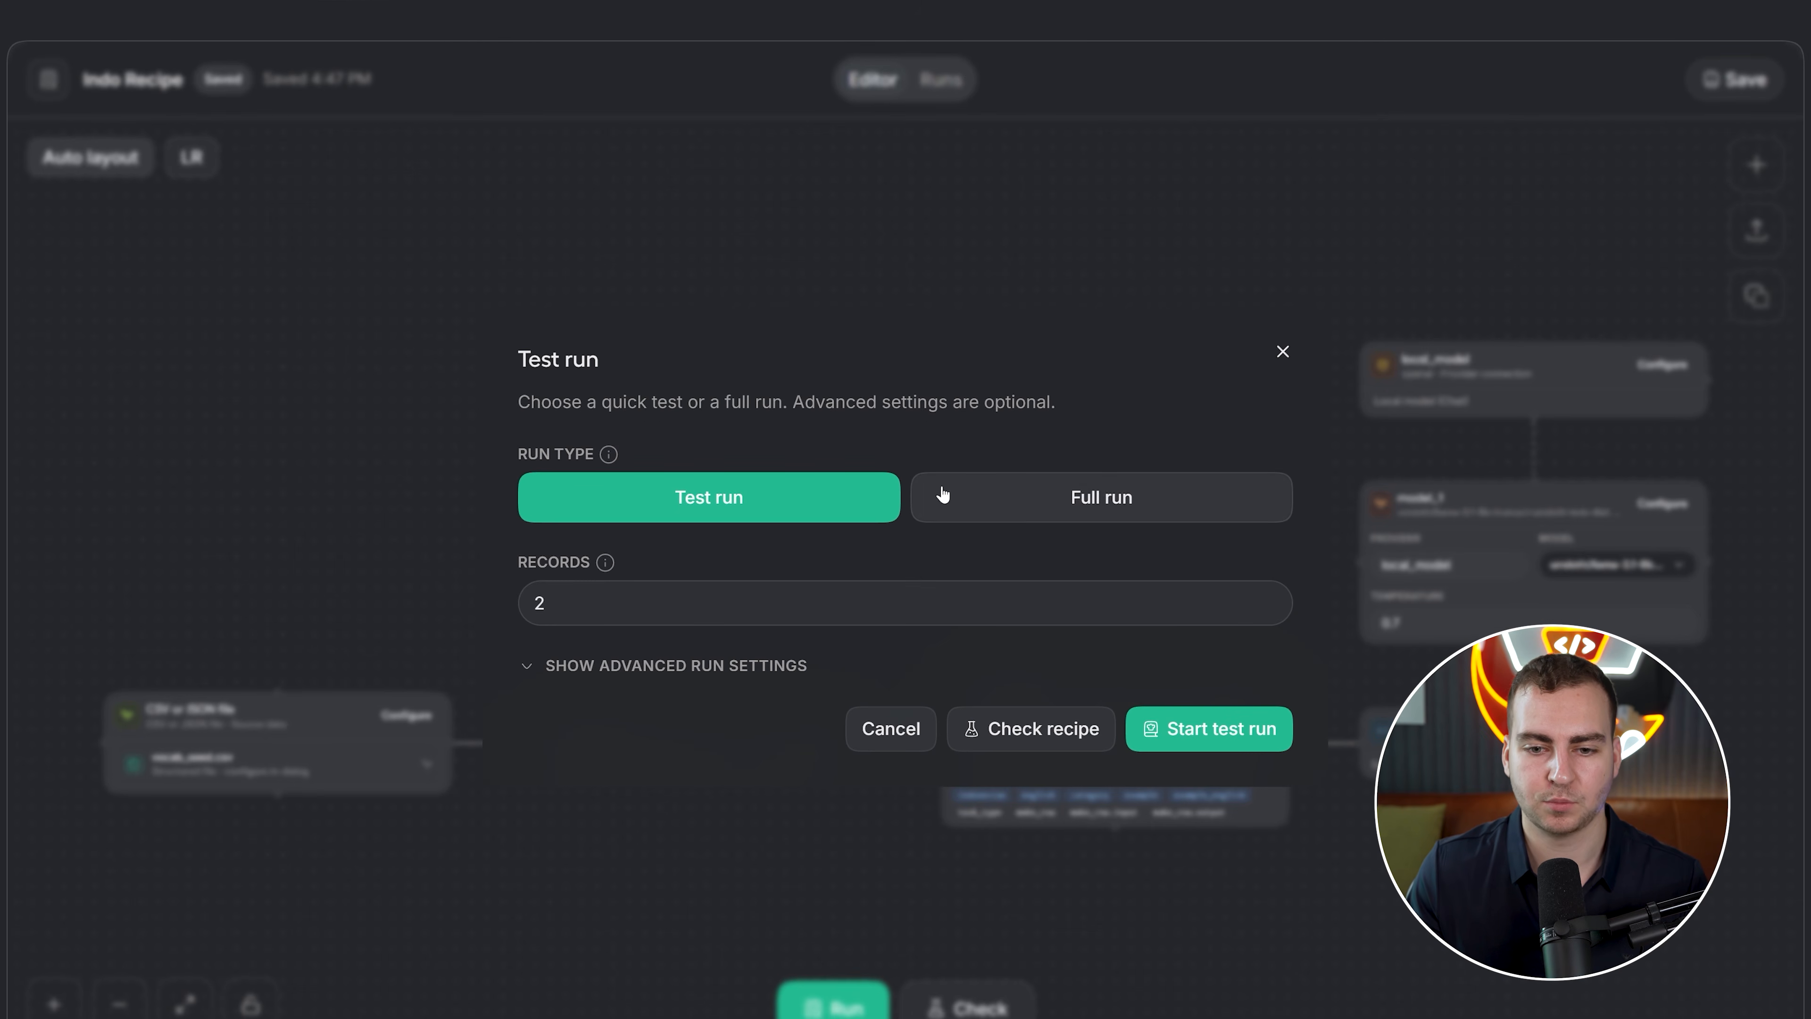
click(1070, 504)
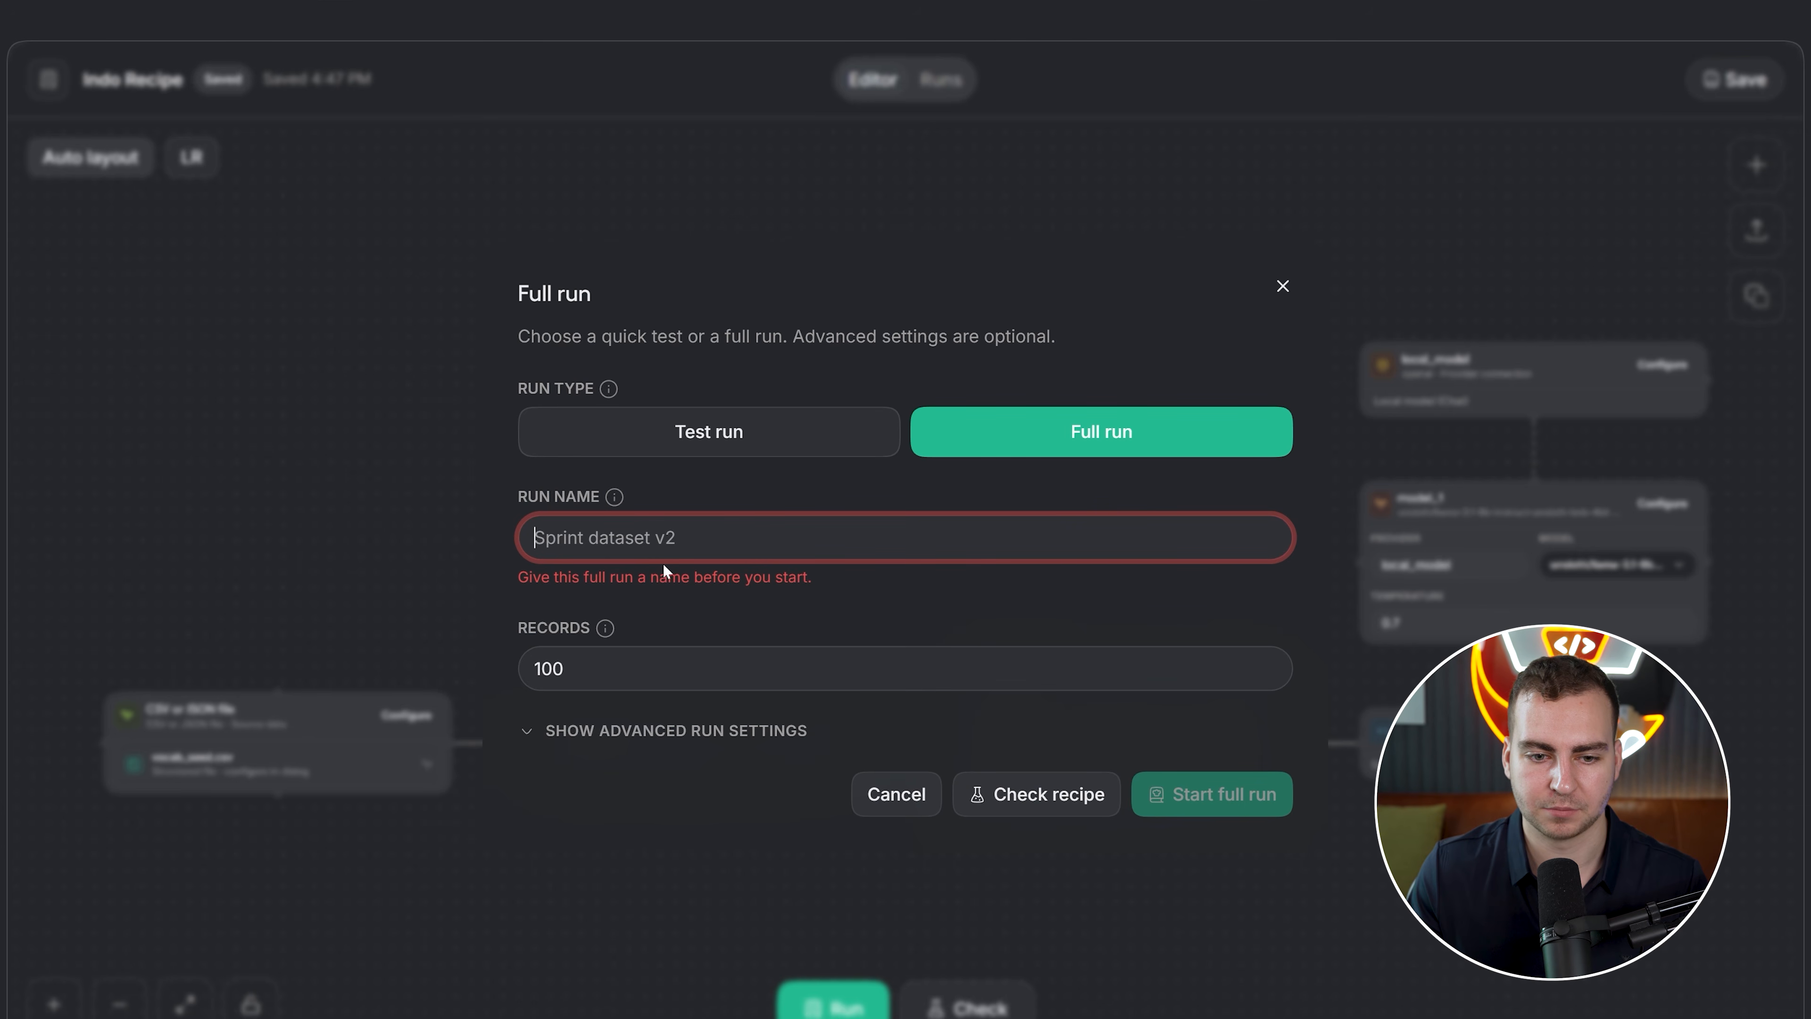
text(indo_wo)
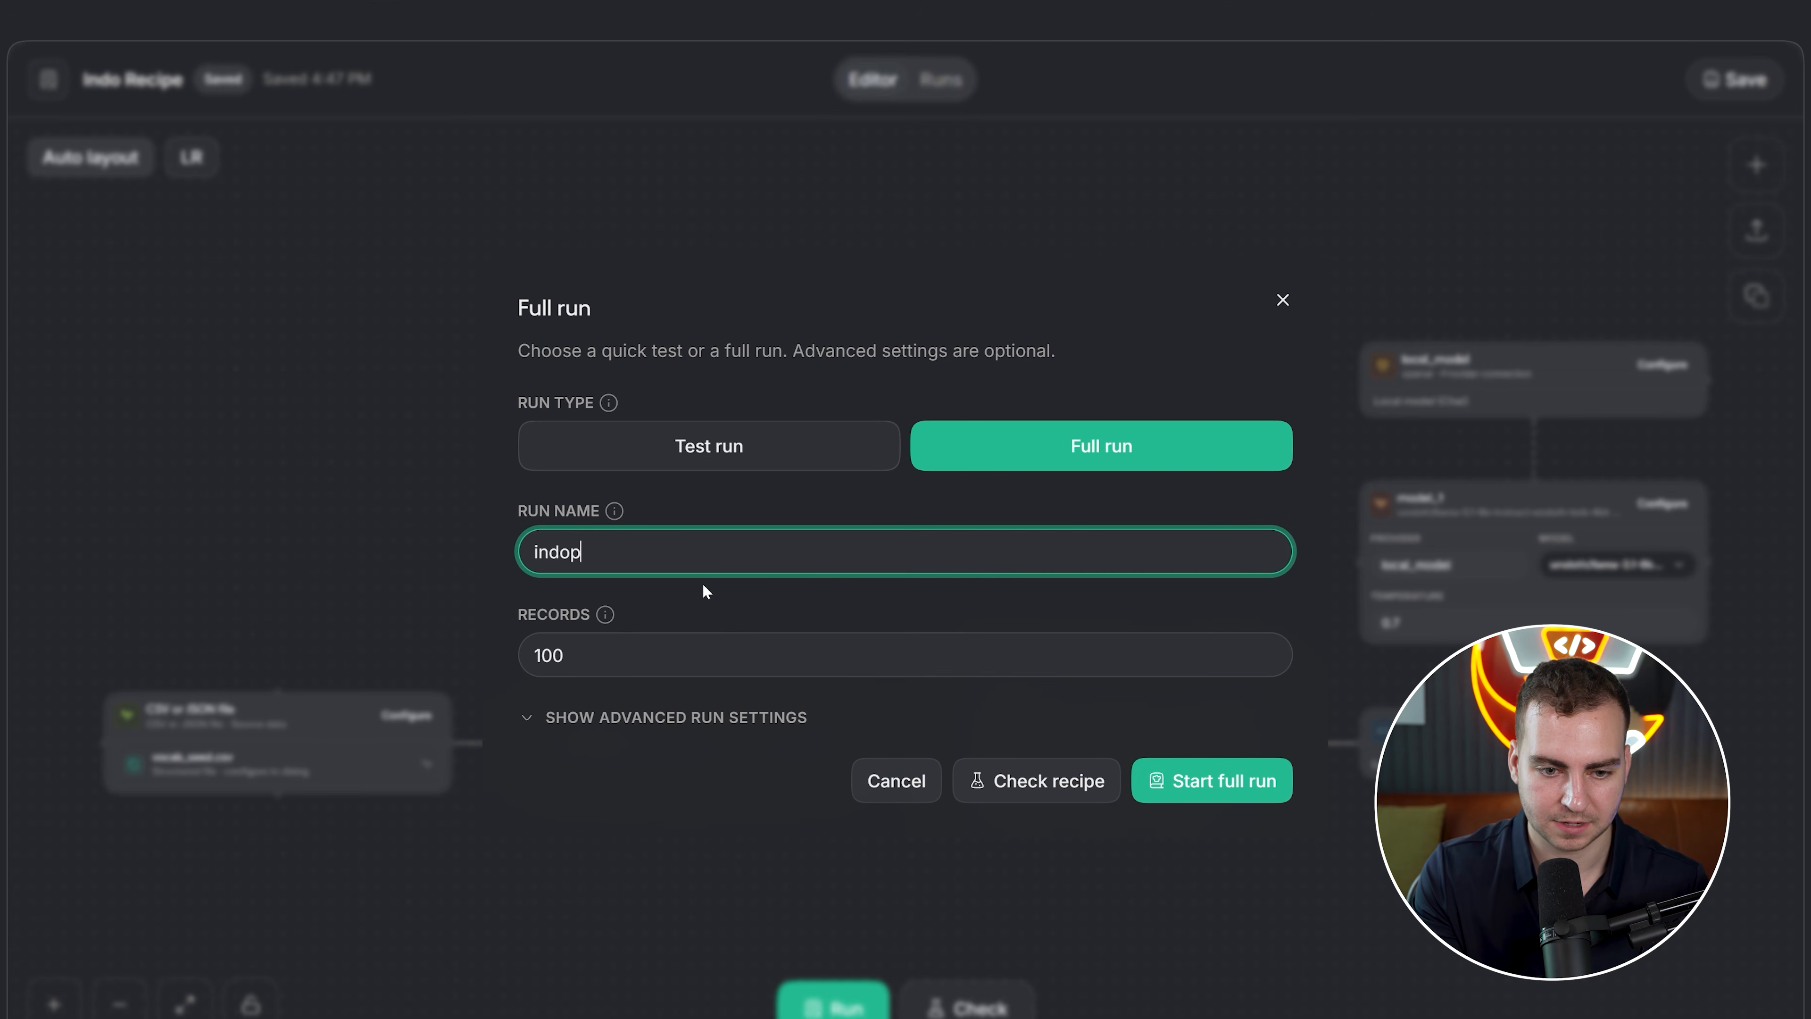
text(rds)
key(Tab)
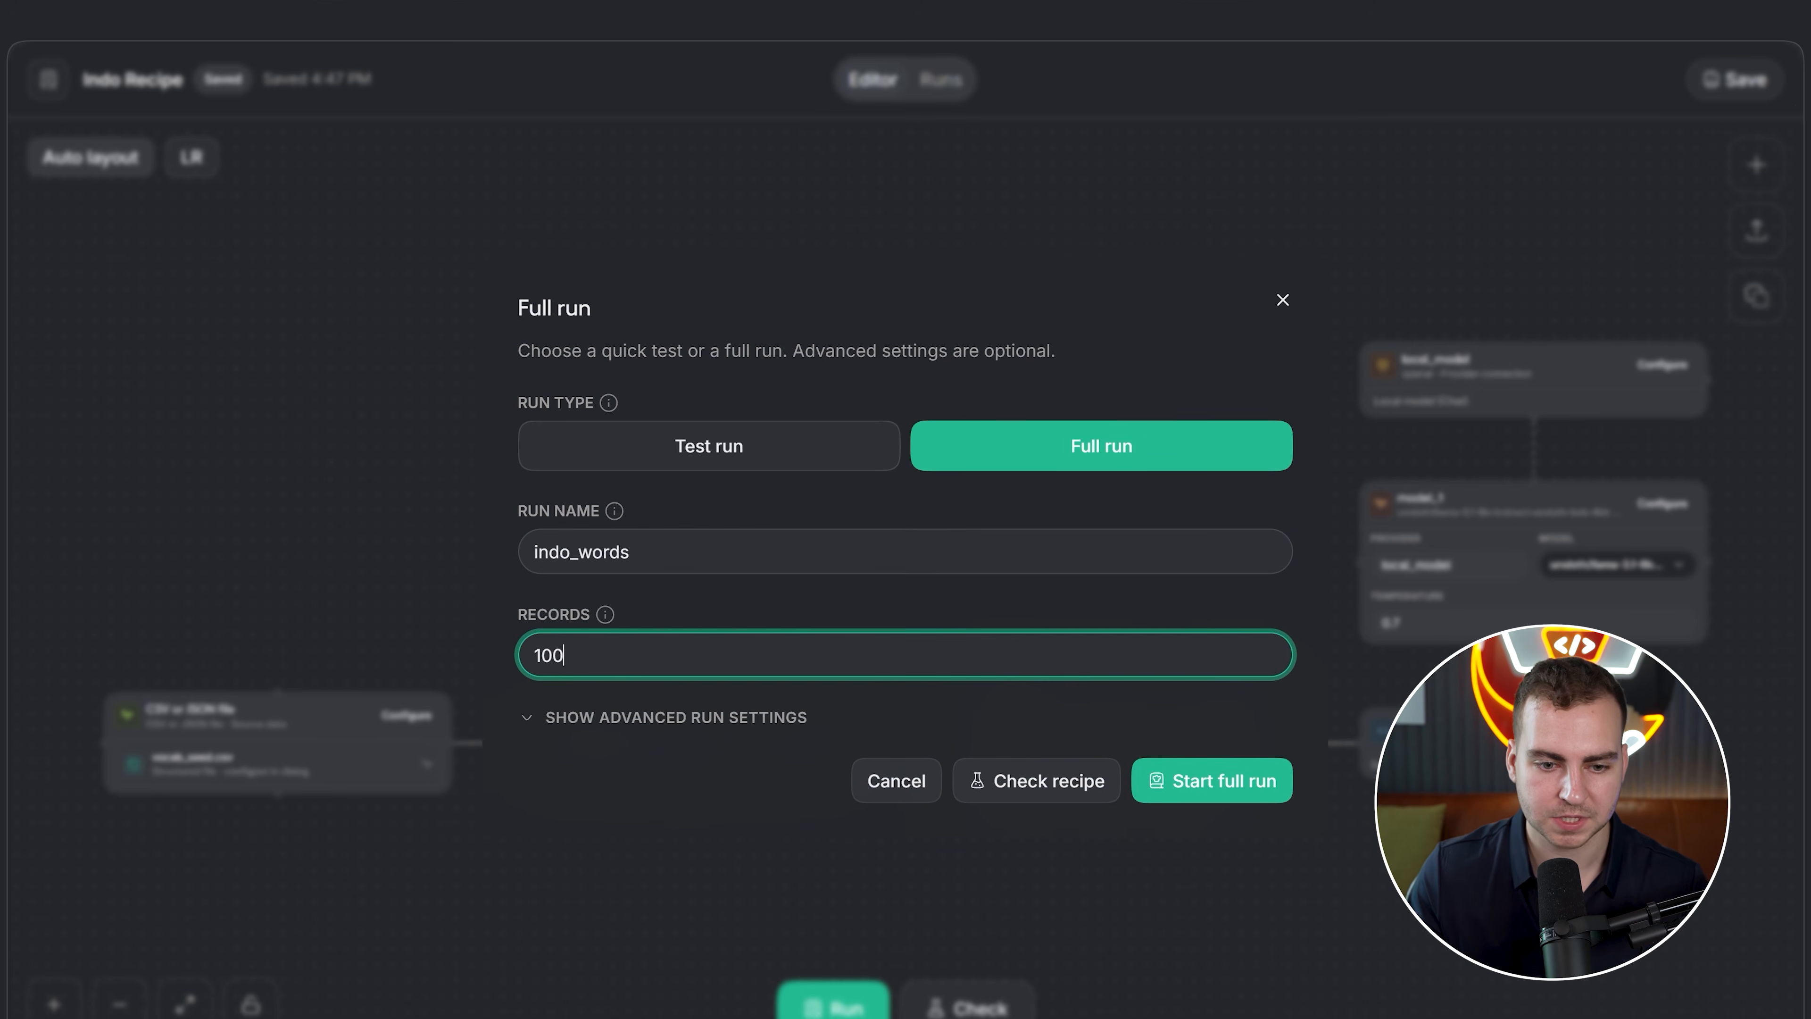
Examine the full run's record setting and its advanced batching, throughput, and retries and recovery settings
click(662, 717)
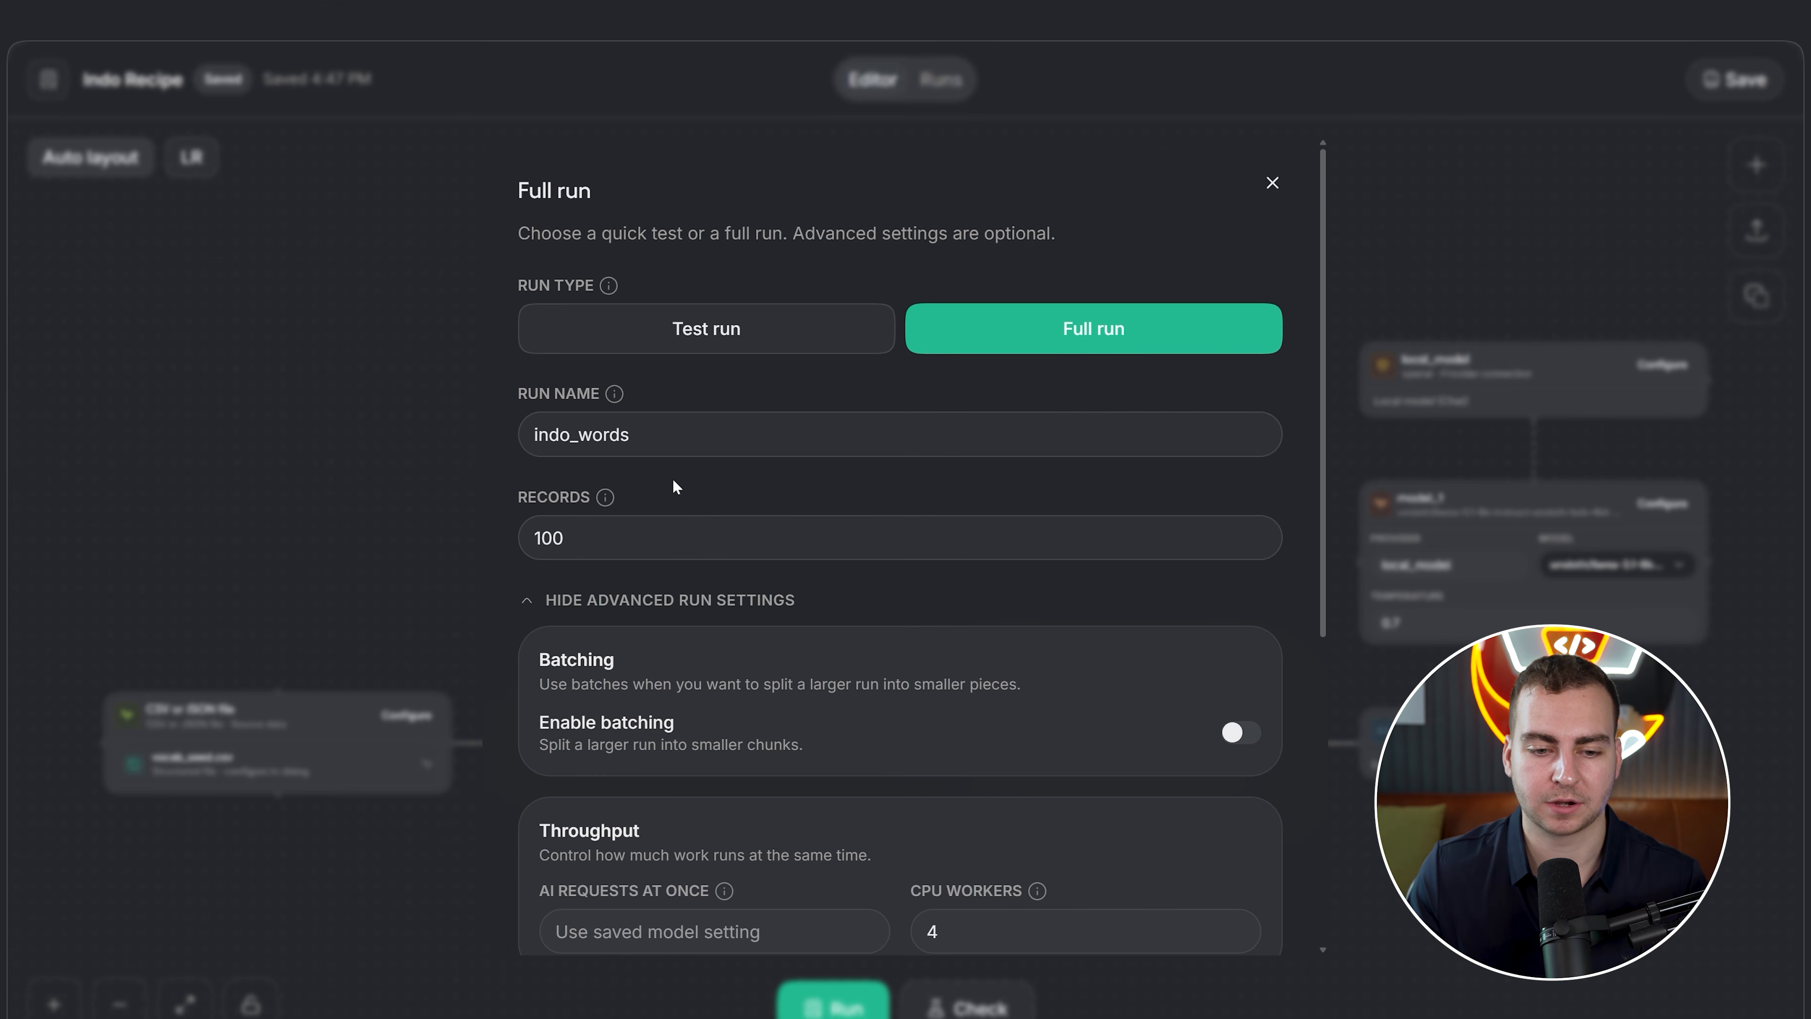
click(563, 538)
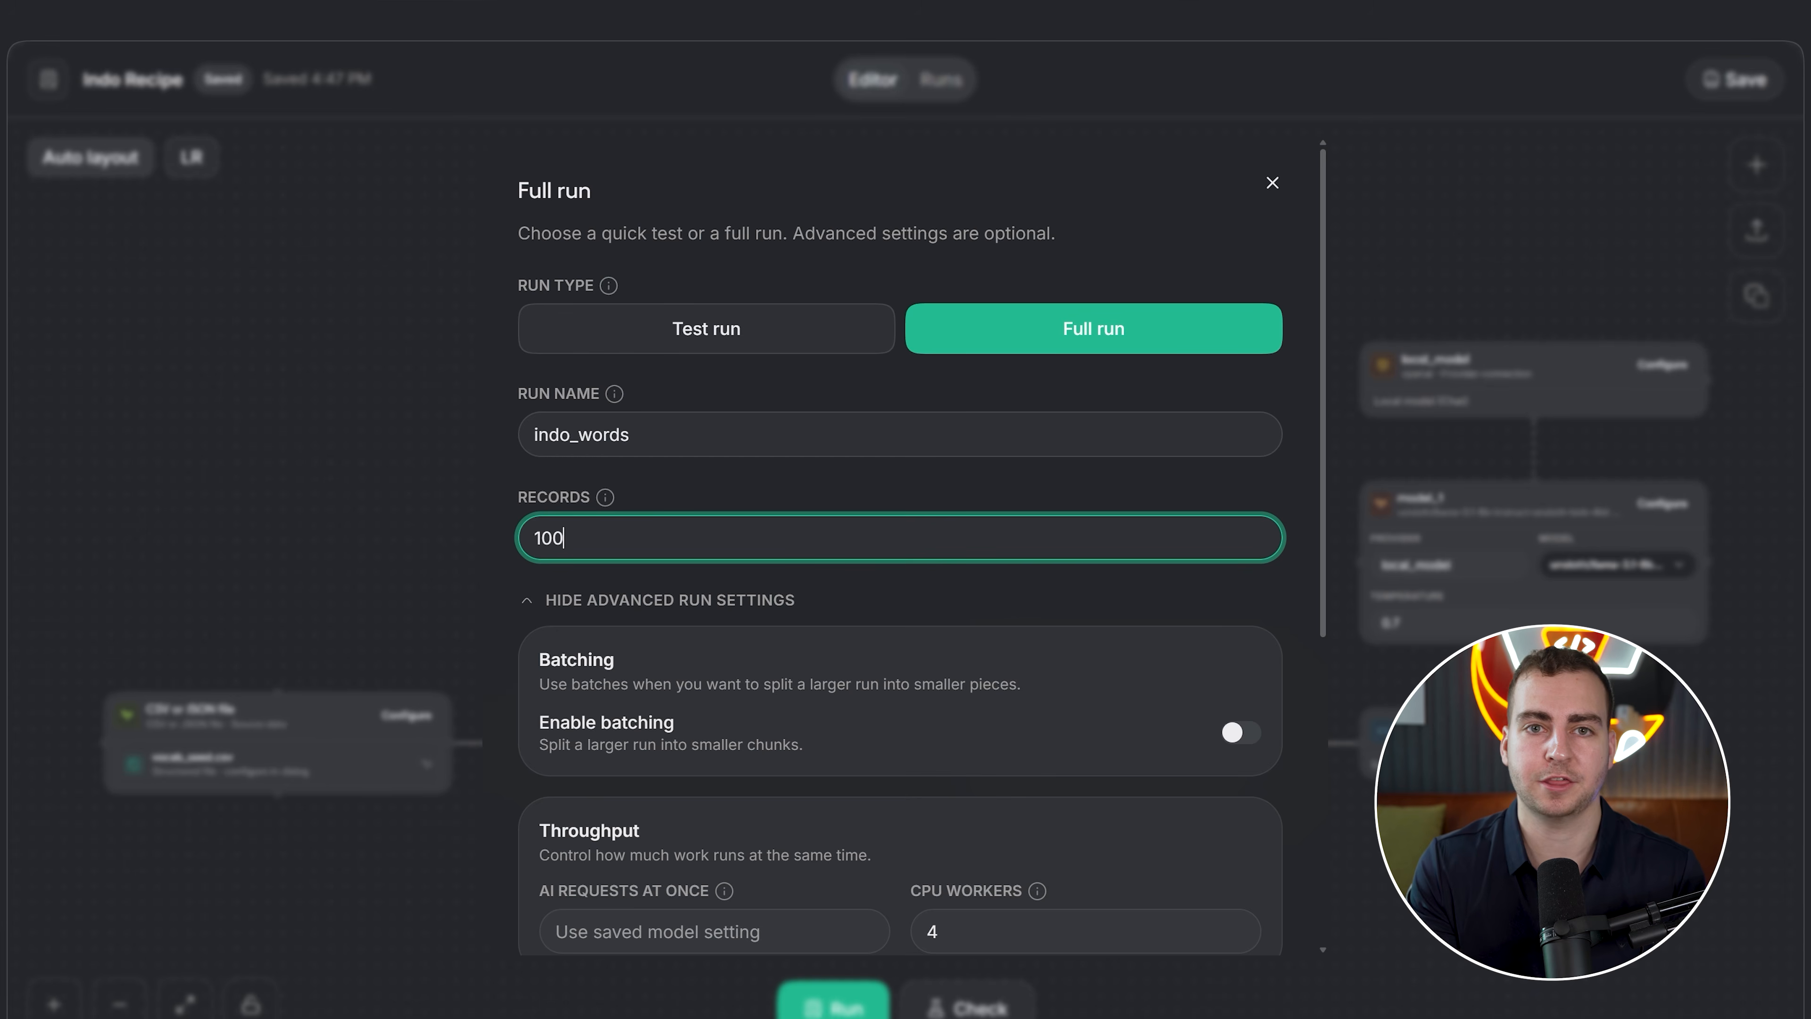
scroll(784, 563, down, 5)
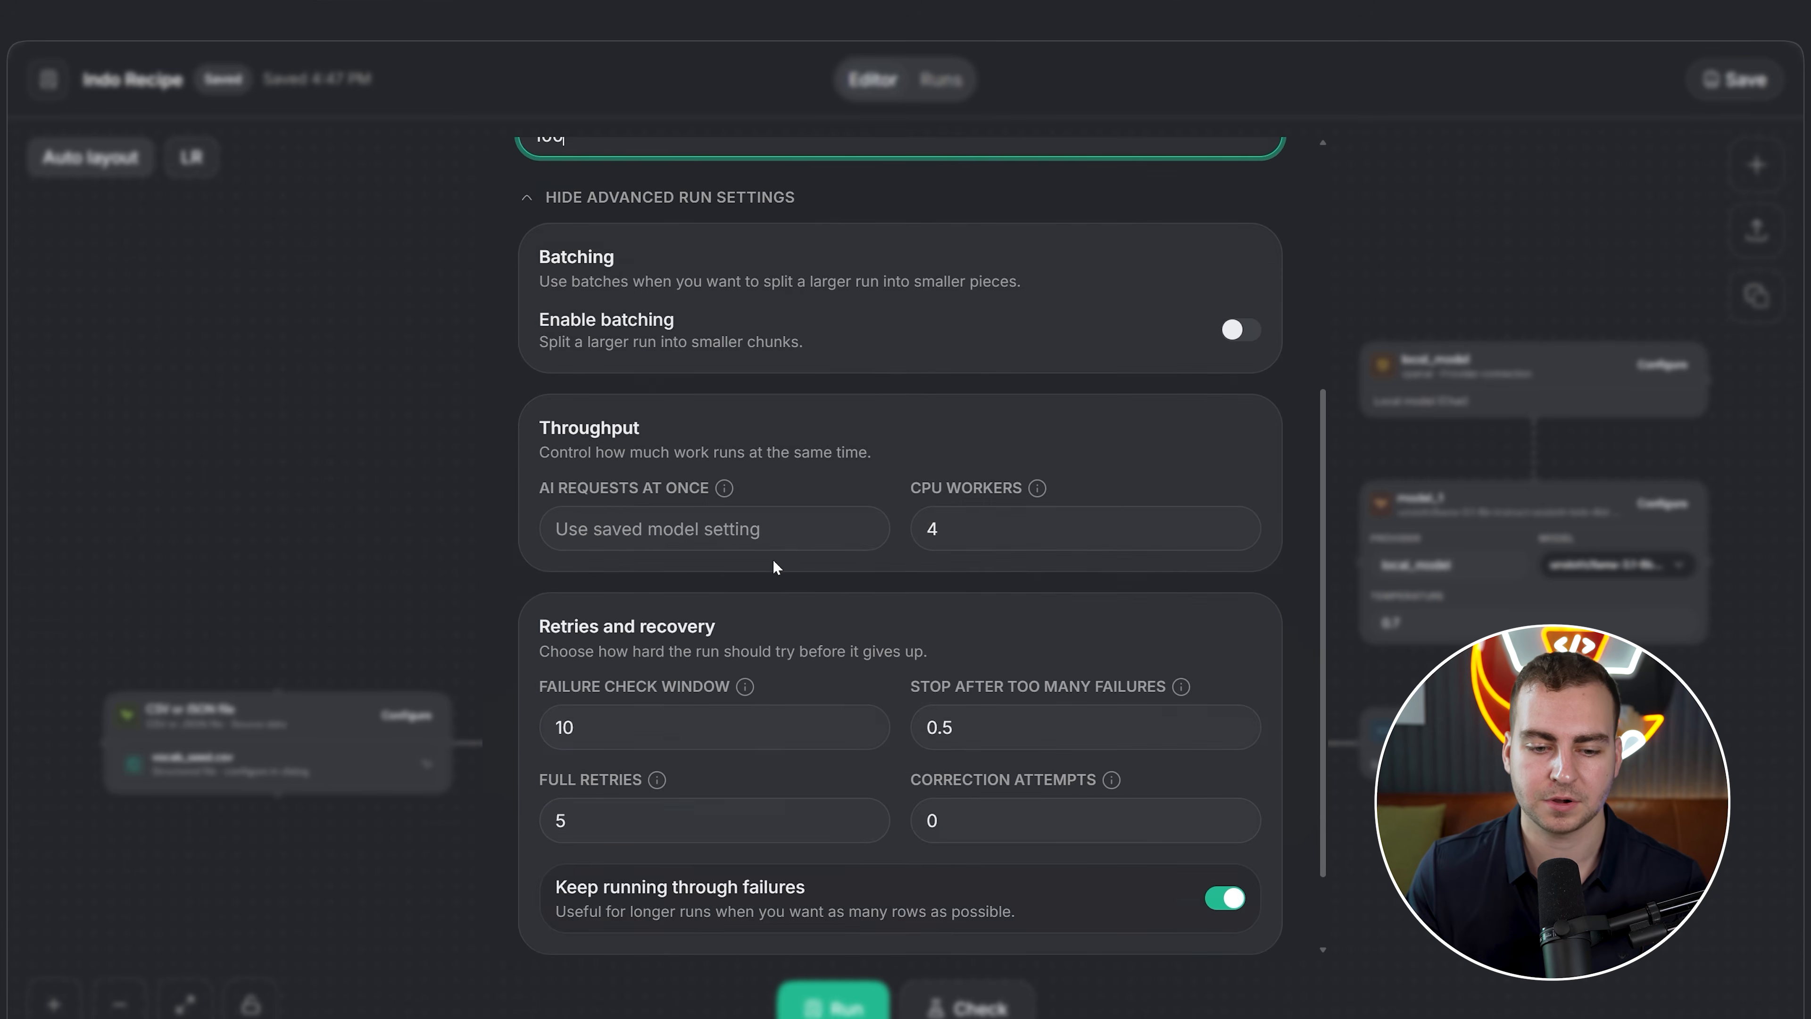
scroll(784, 564, up, 5)
click(593, 537)
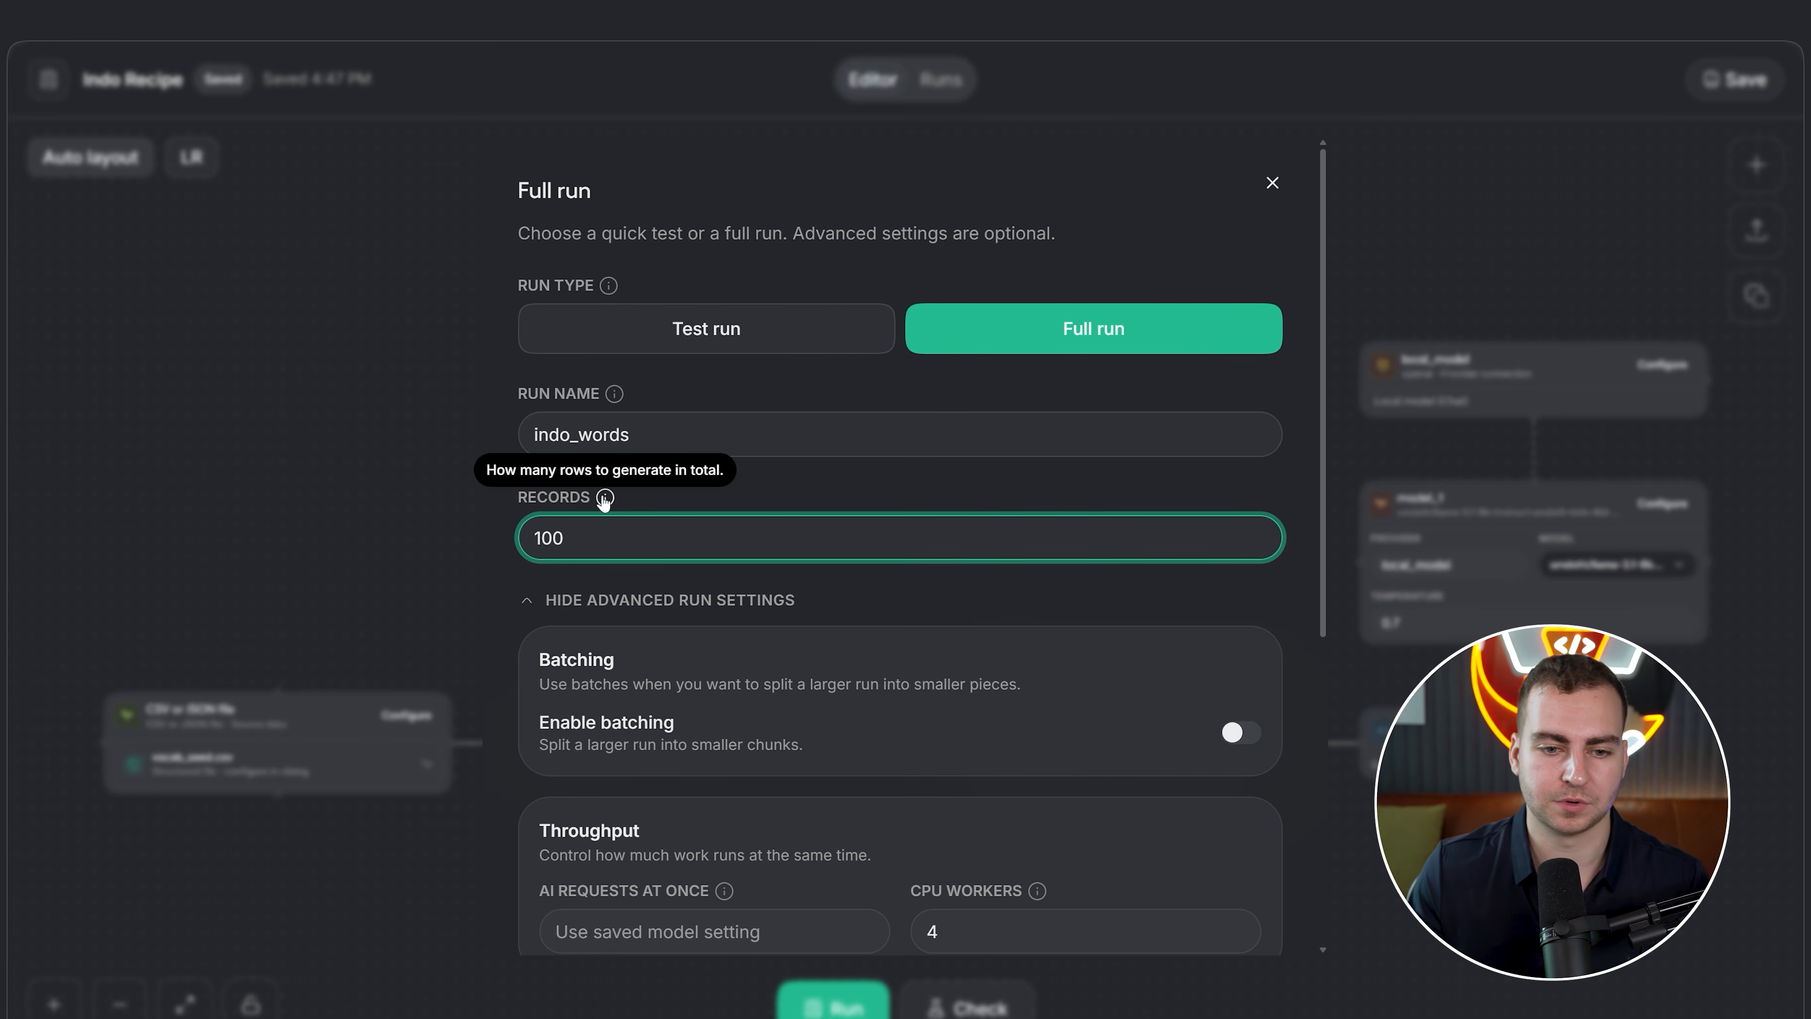
scroll(504, 510, down, 3)
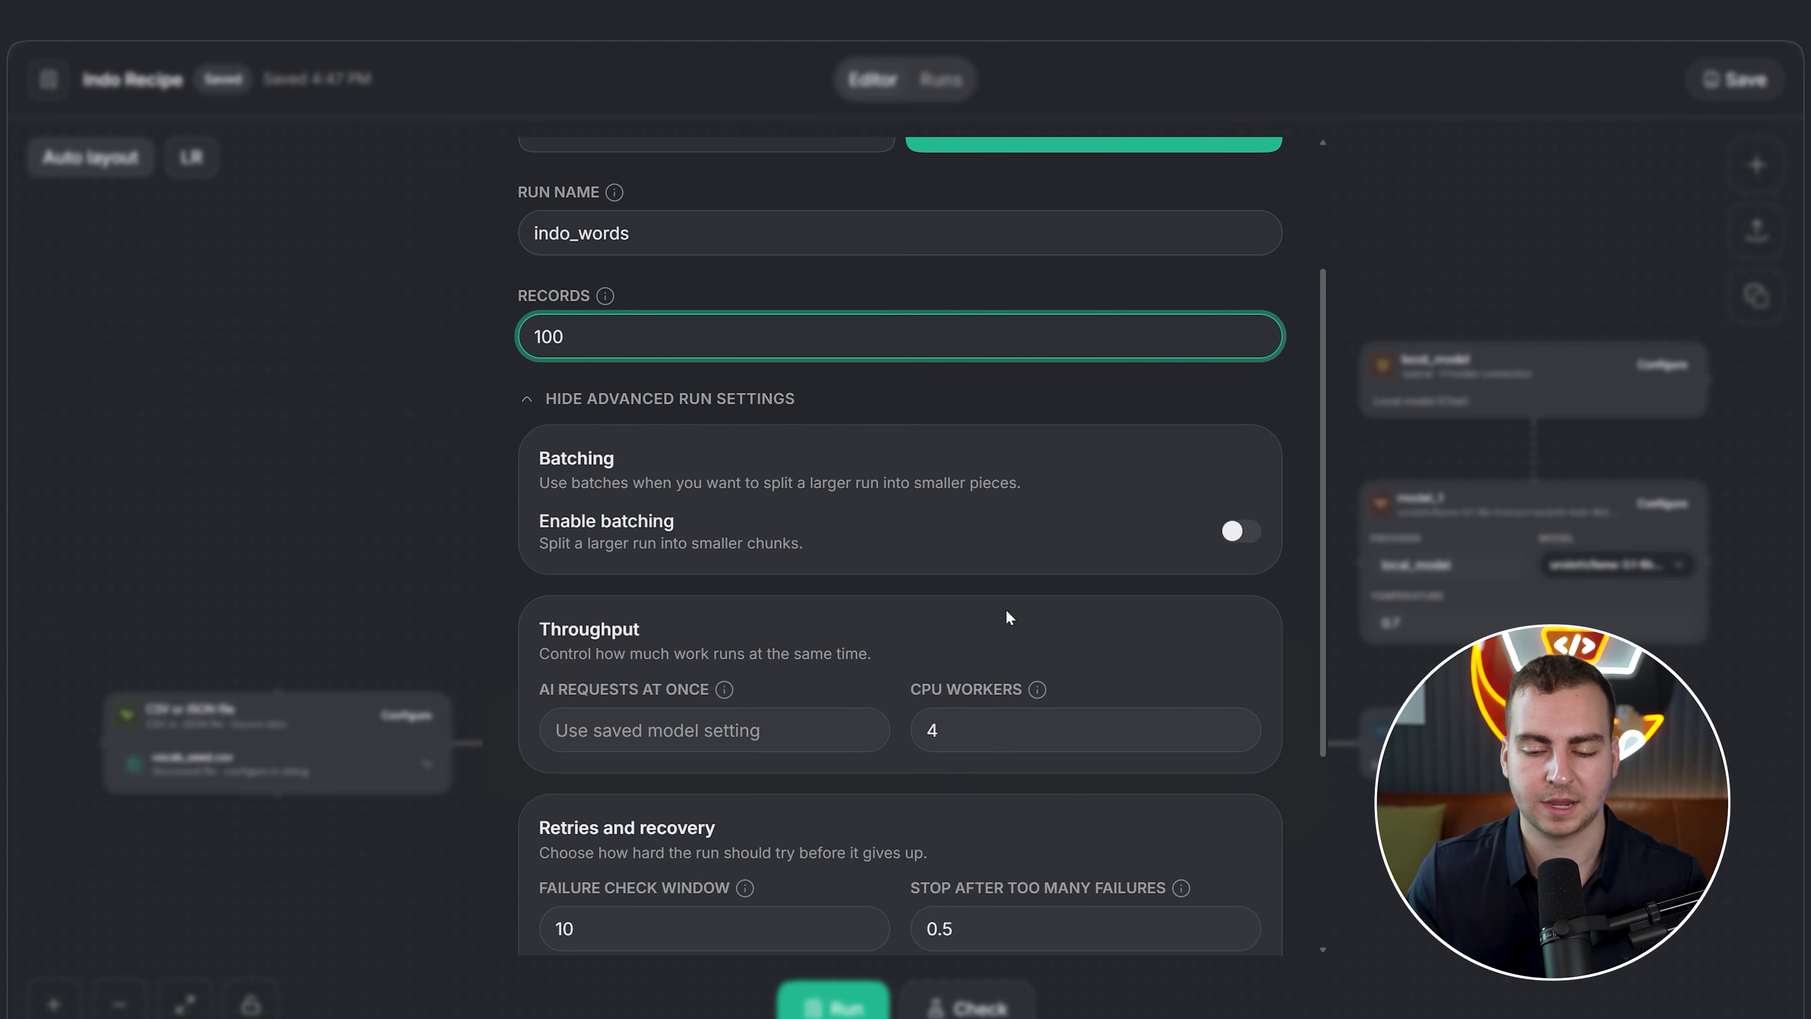
scroll(1009, 617, down, 3)
scroll(1008, 617, down, 2)
Set the full run to 50 records and start it
scroll(1009, 617, up, 5)
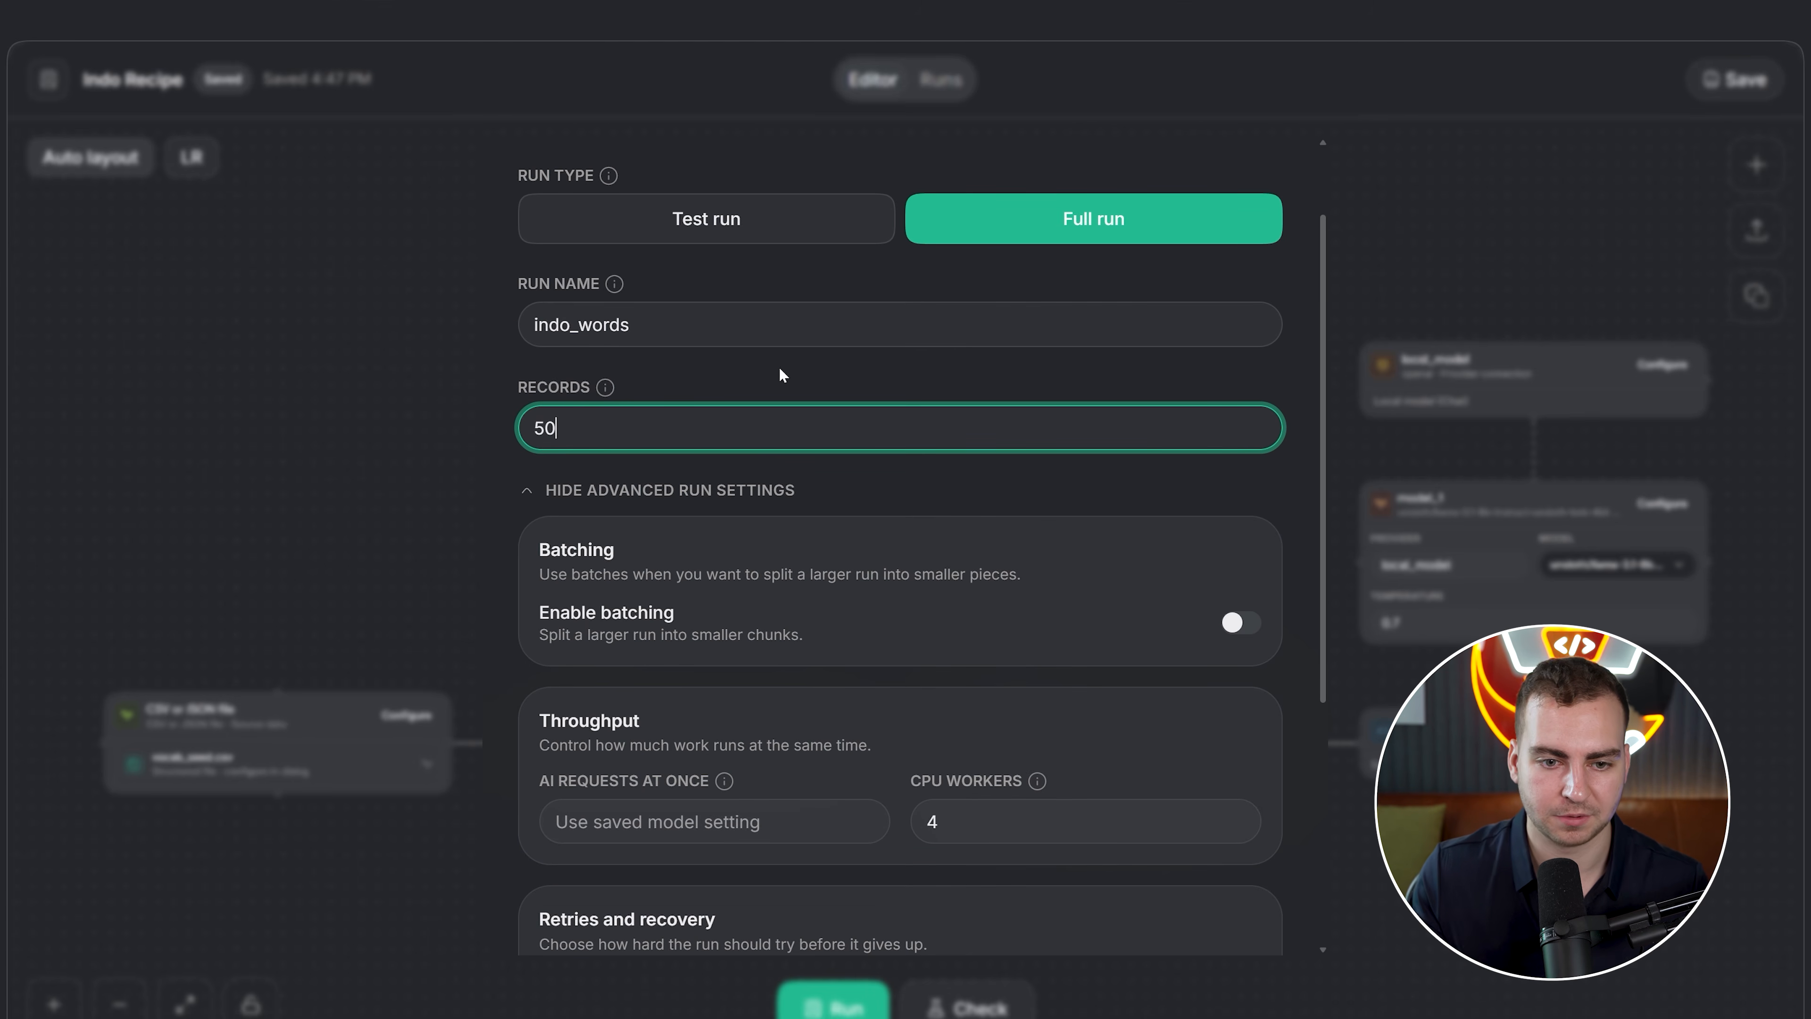
scroll(823, 480, down, 5)
click(1183, 895)
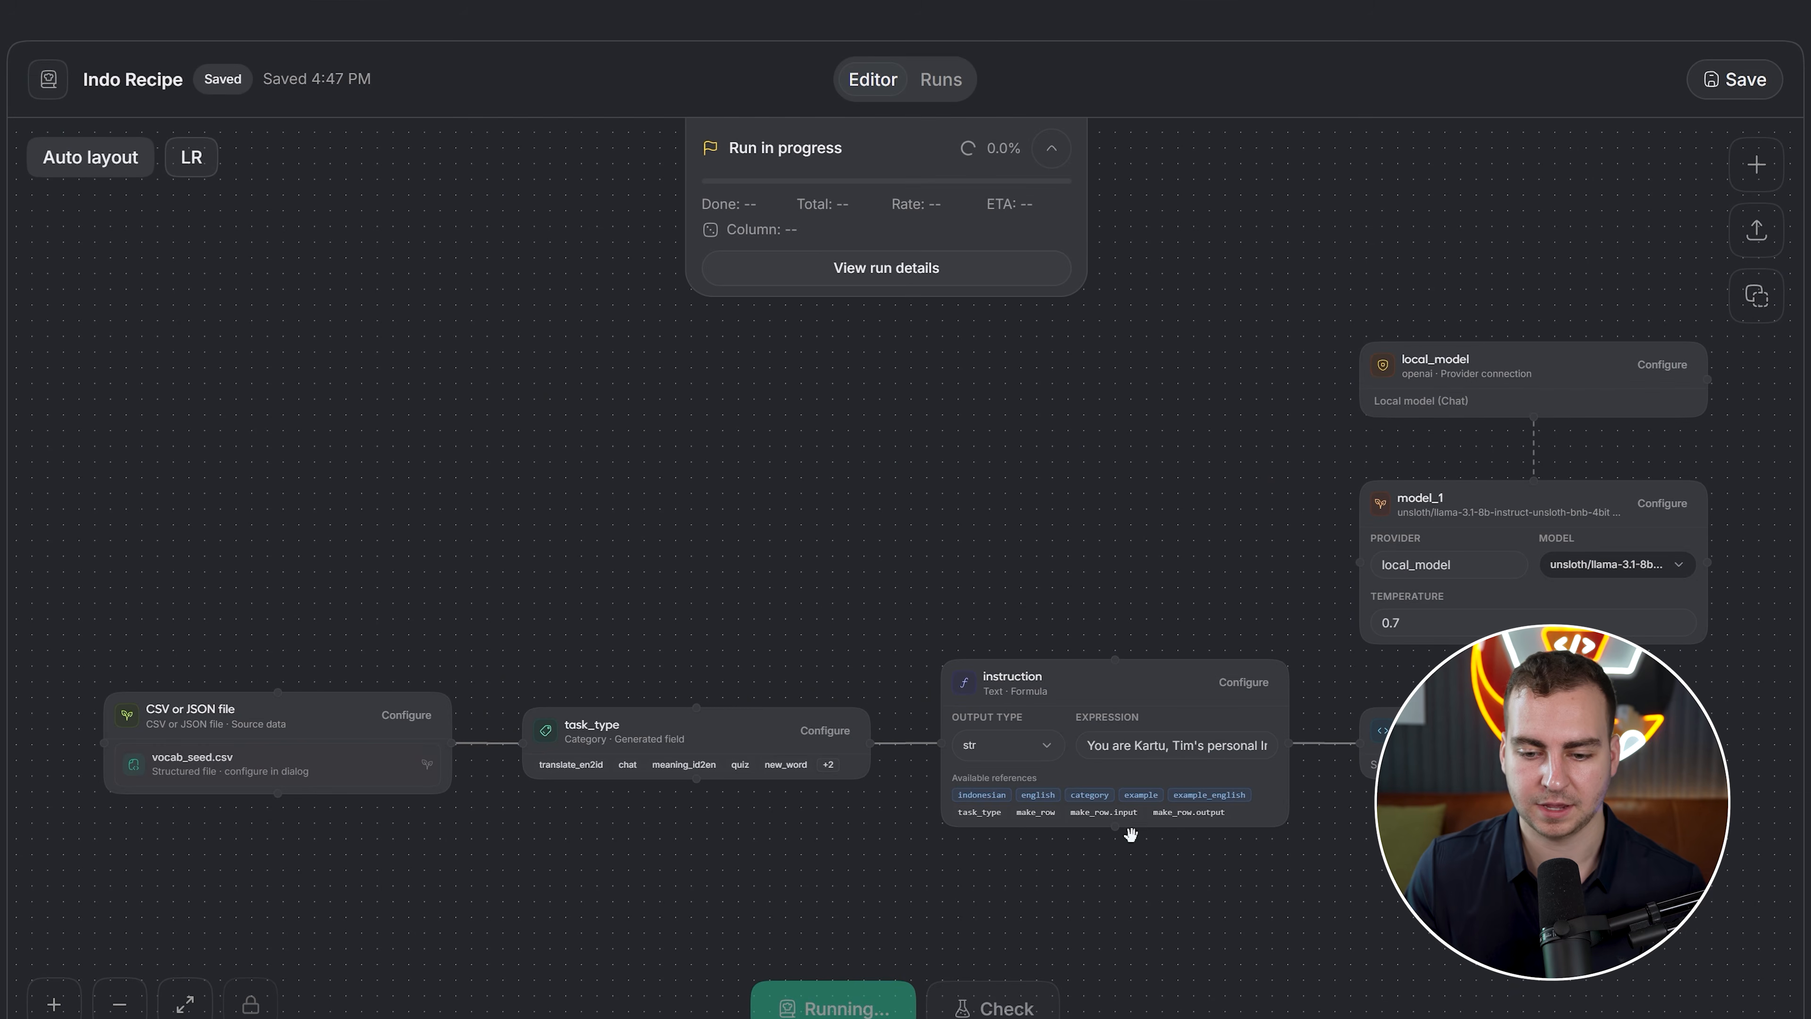
Open the details of the running full run and examine its rate, ETA and make_row progress in the terminal output
click(896, 279)
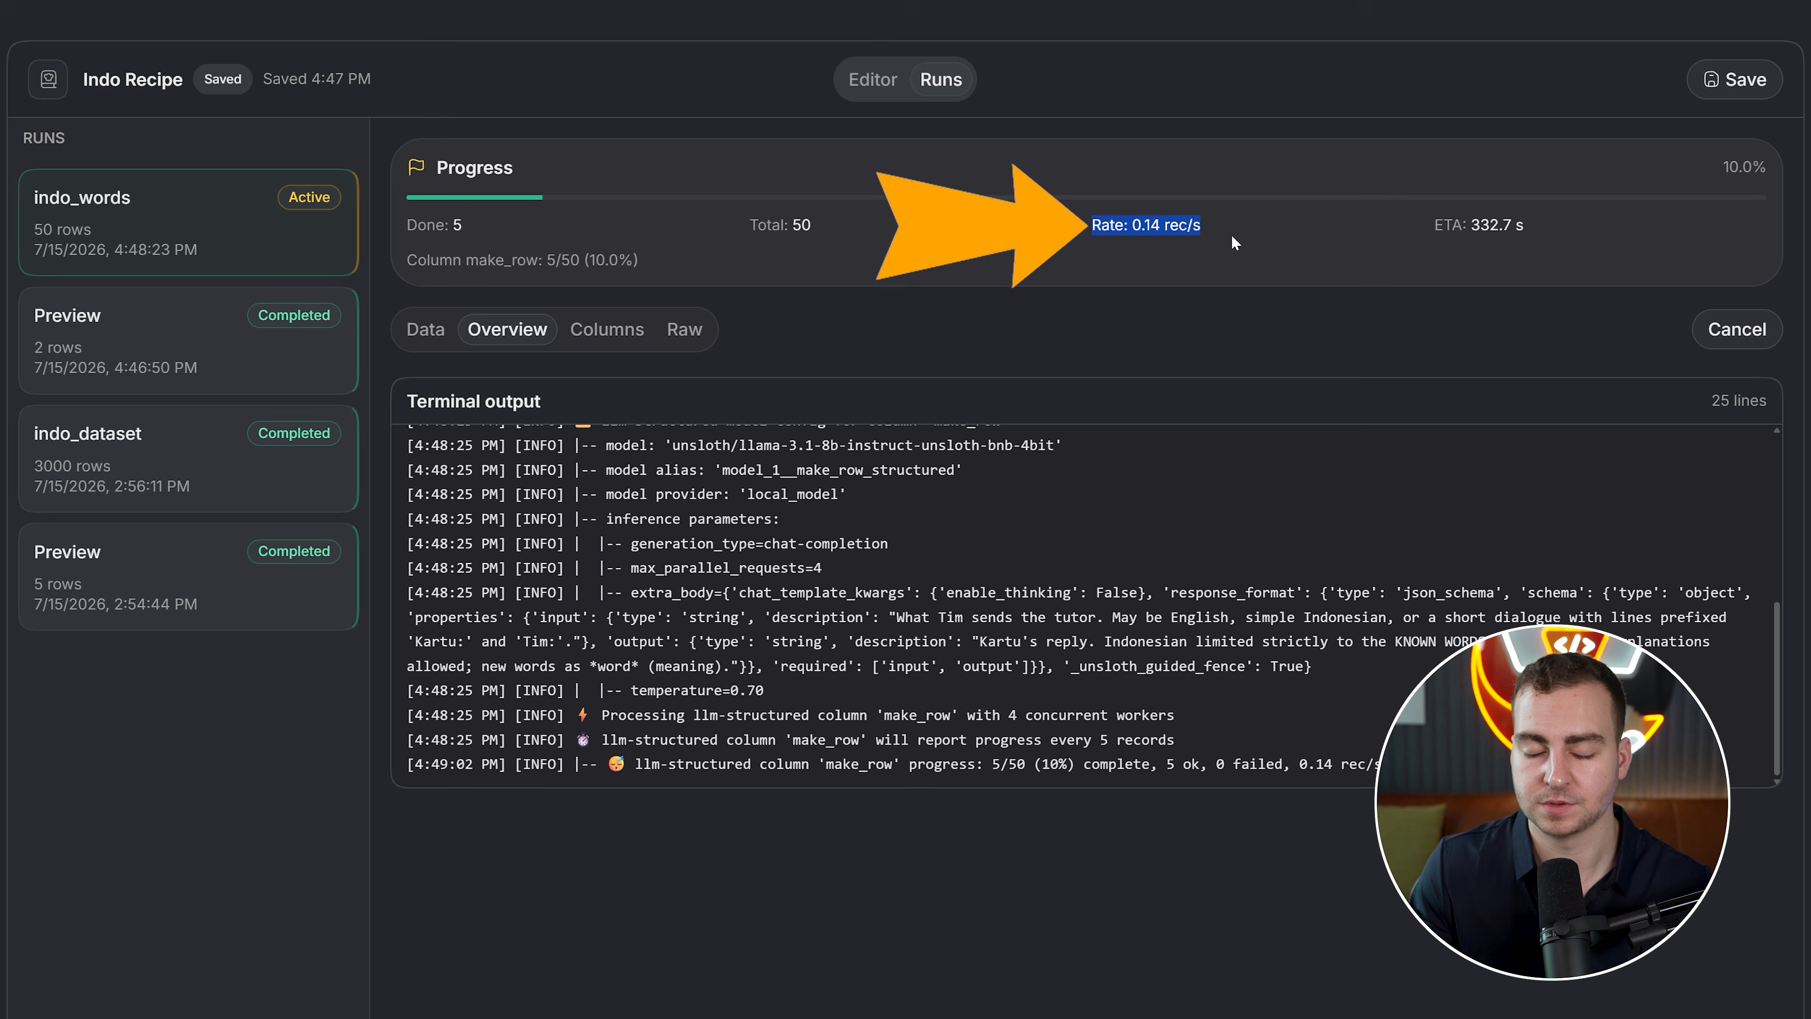
click(1232, 237)
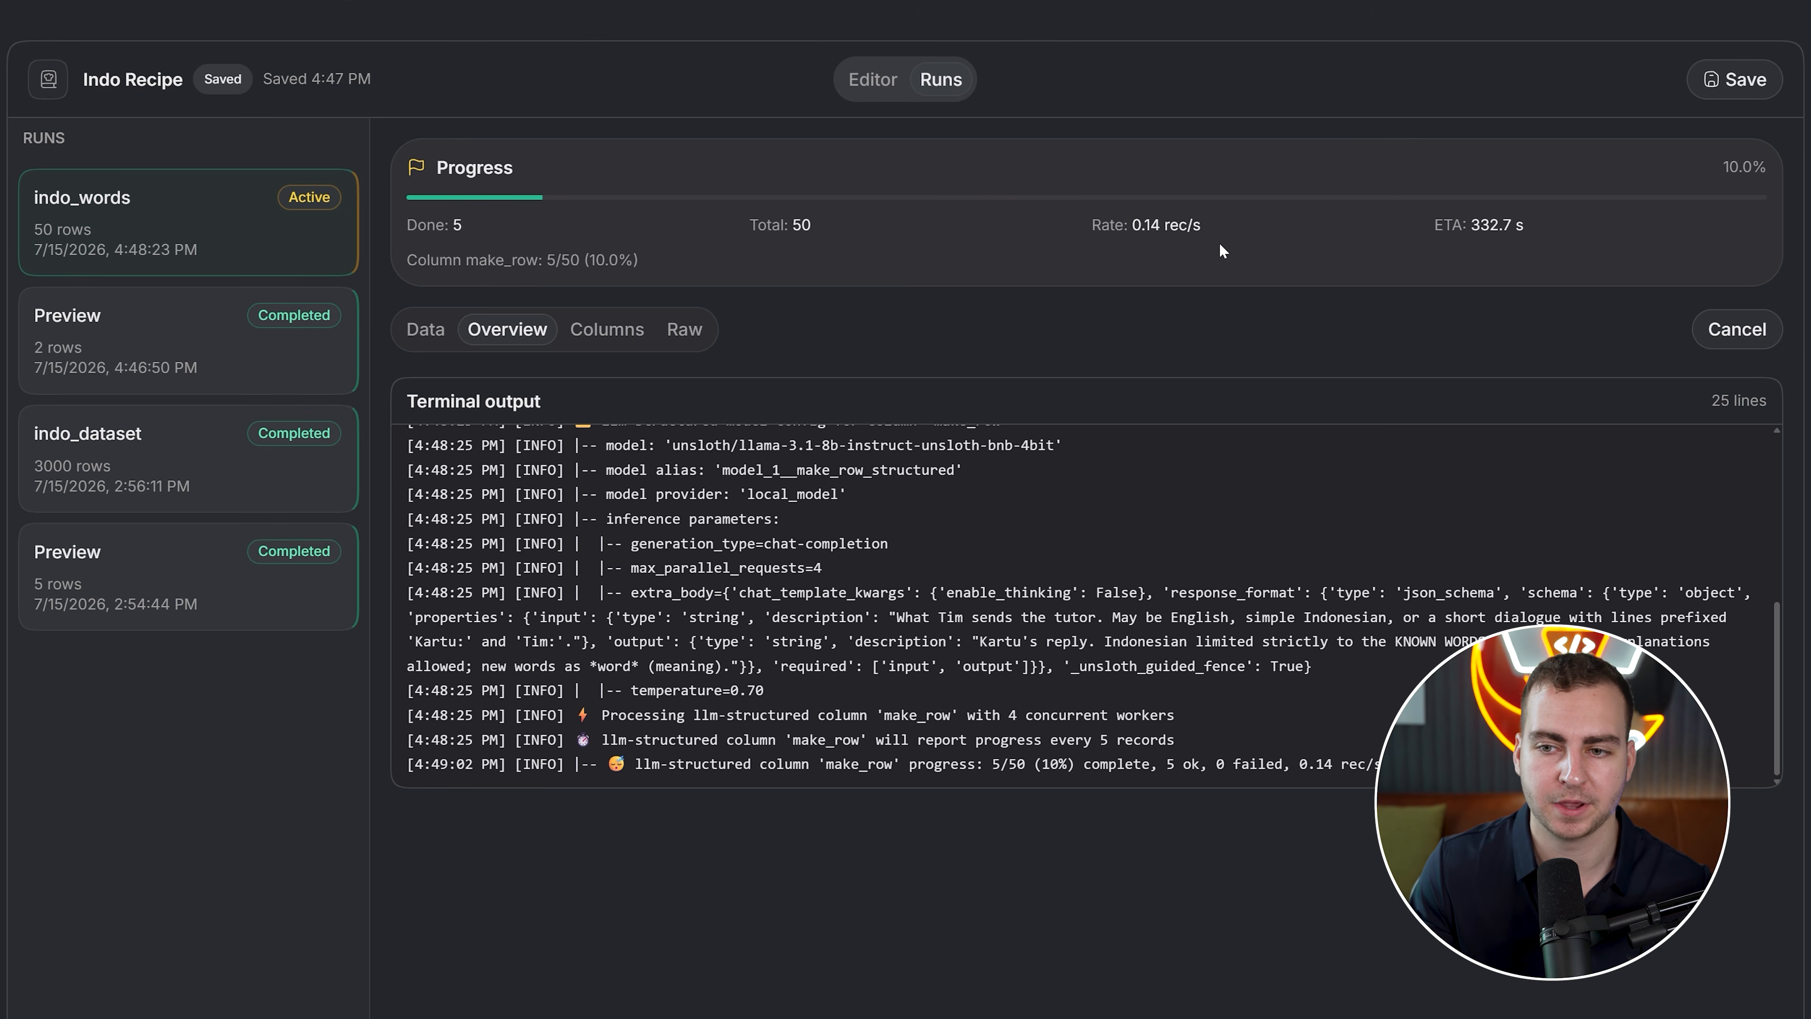
drag(1432, 224, 1557, 227)
click(1541, 224)
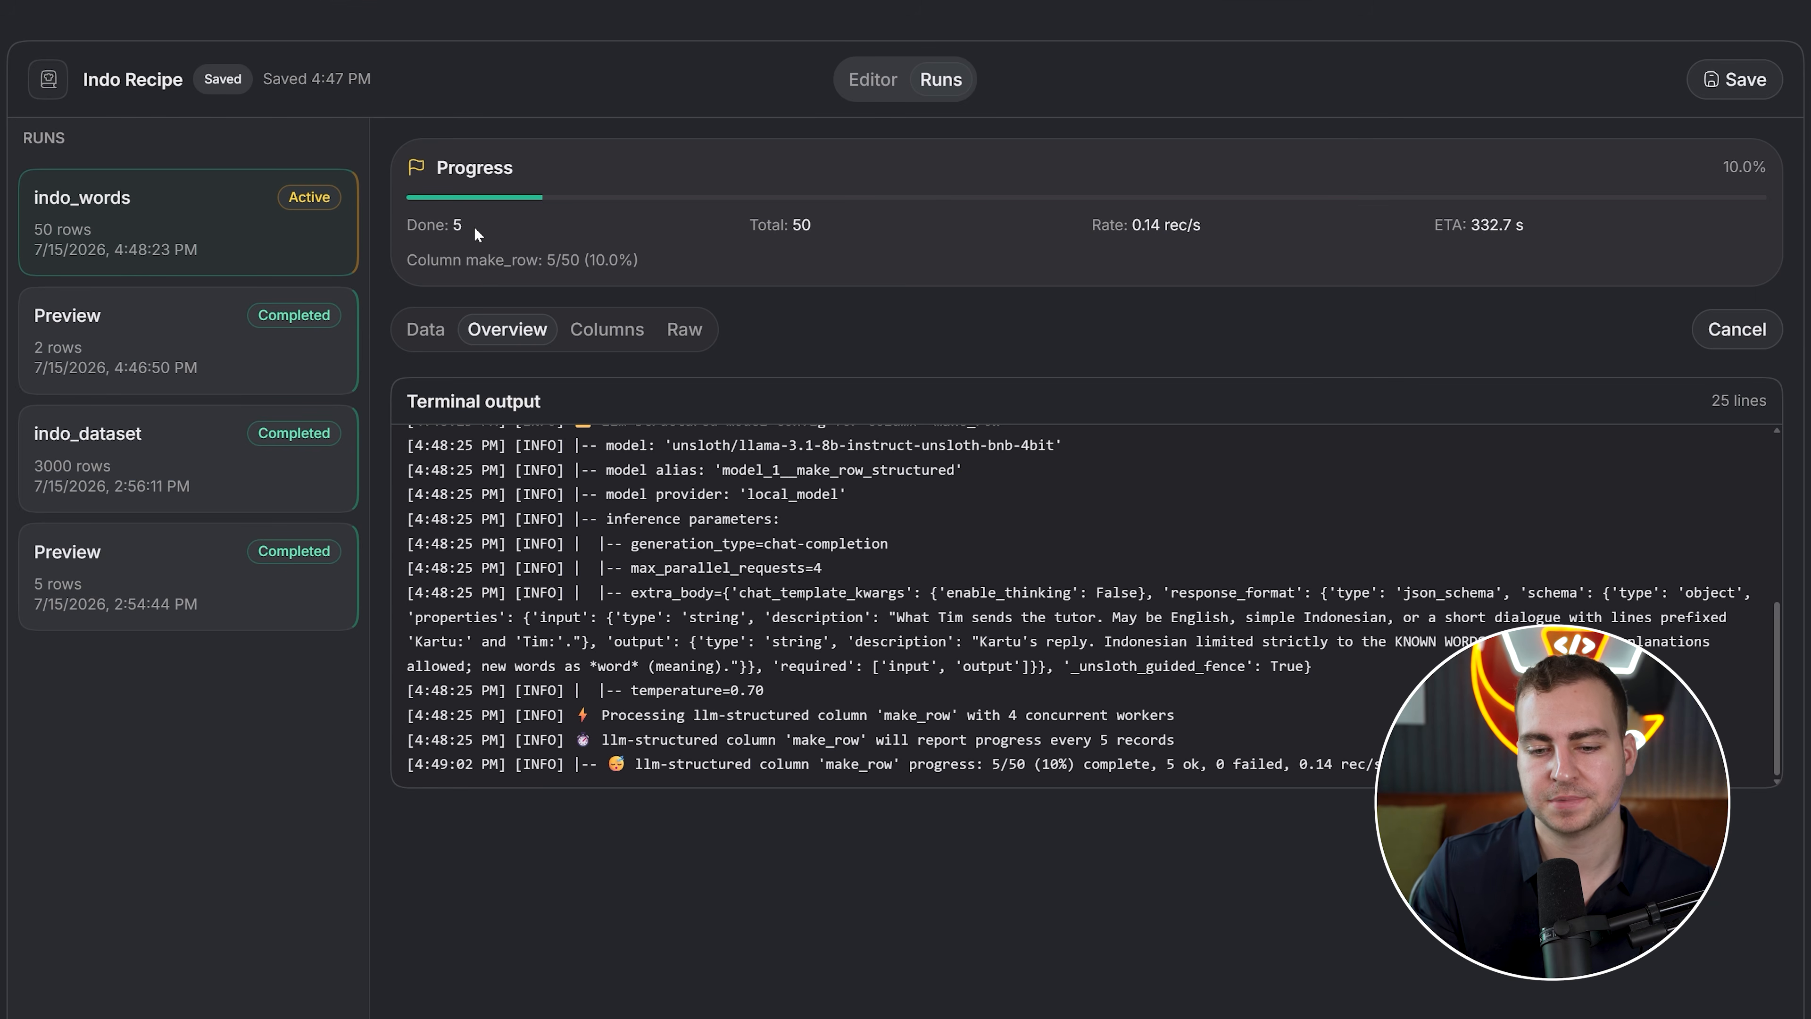
drag(635, 764, 1535, 771)
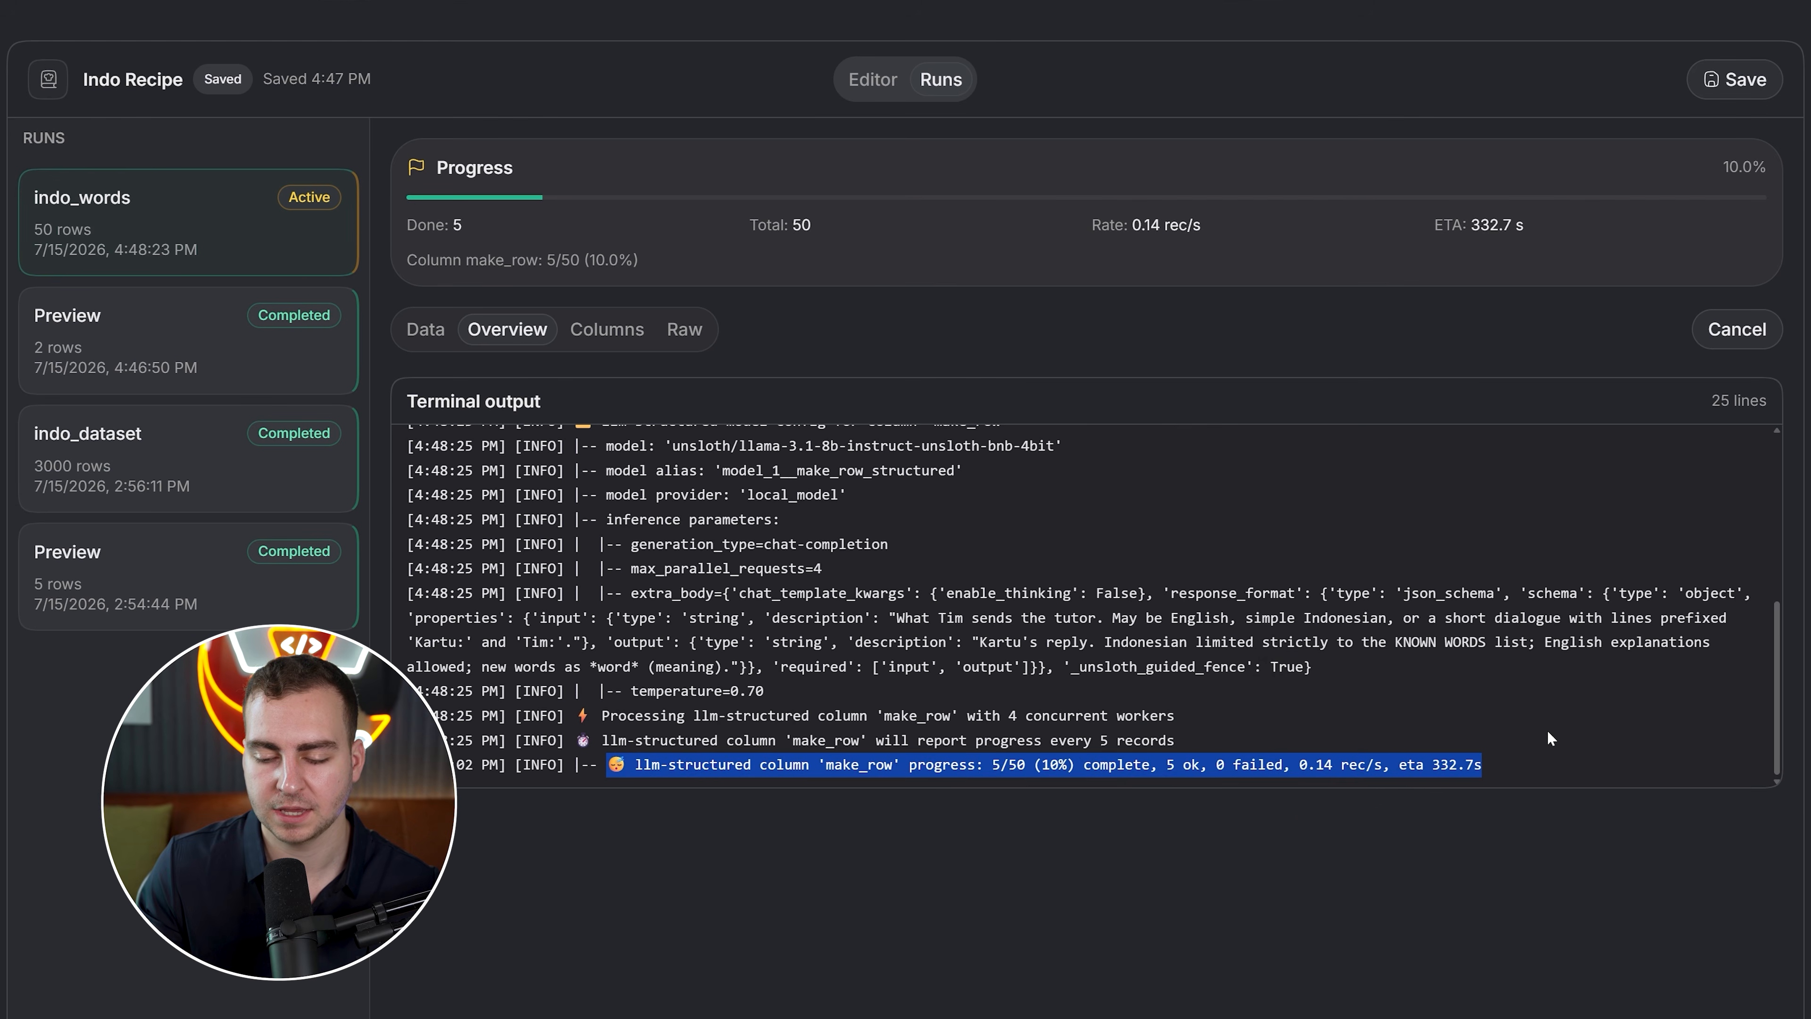
click(1344, 689)
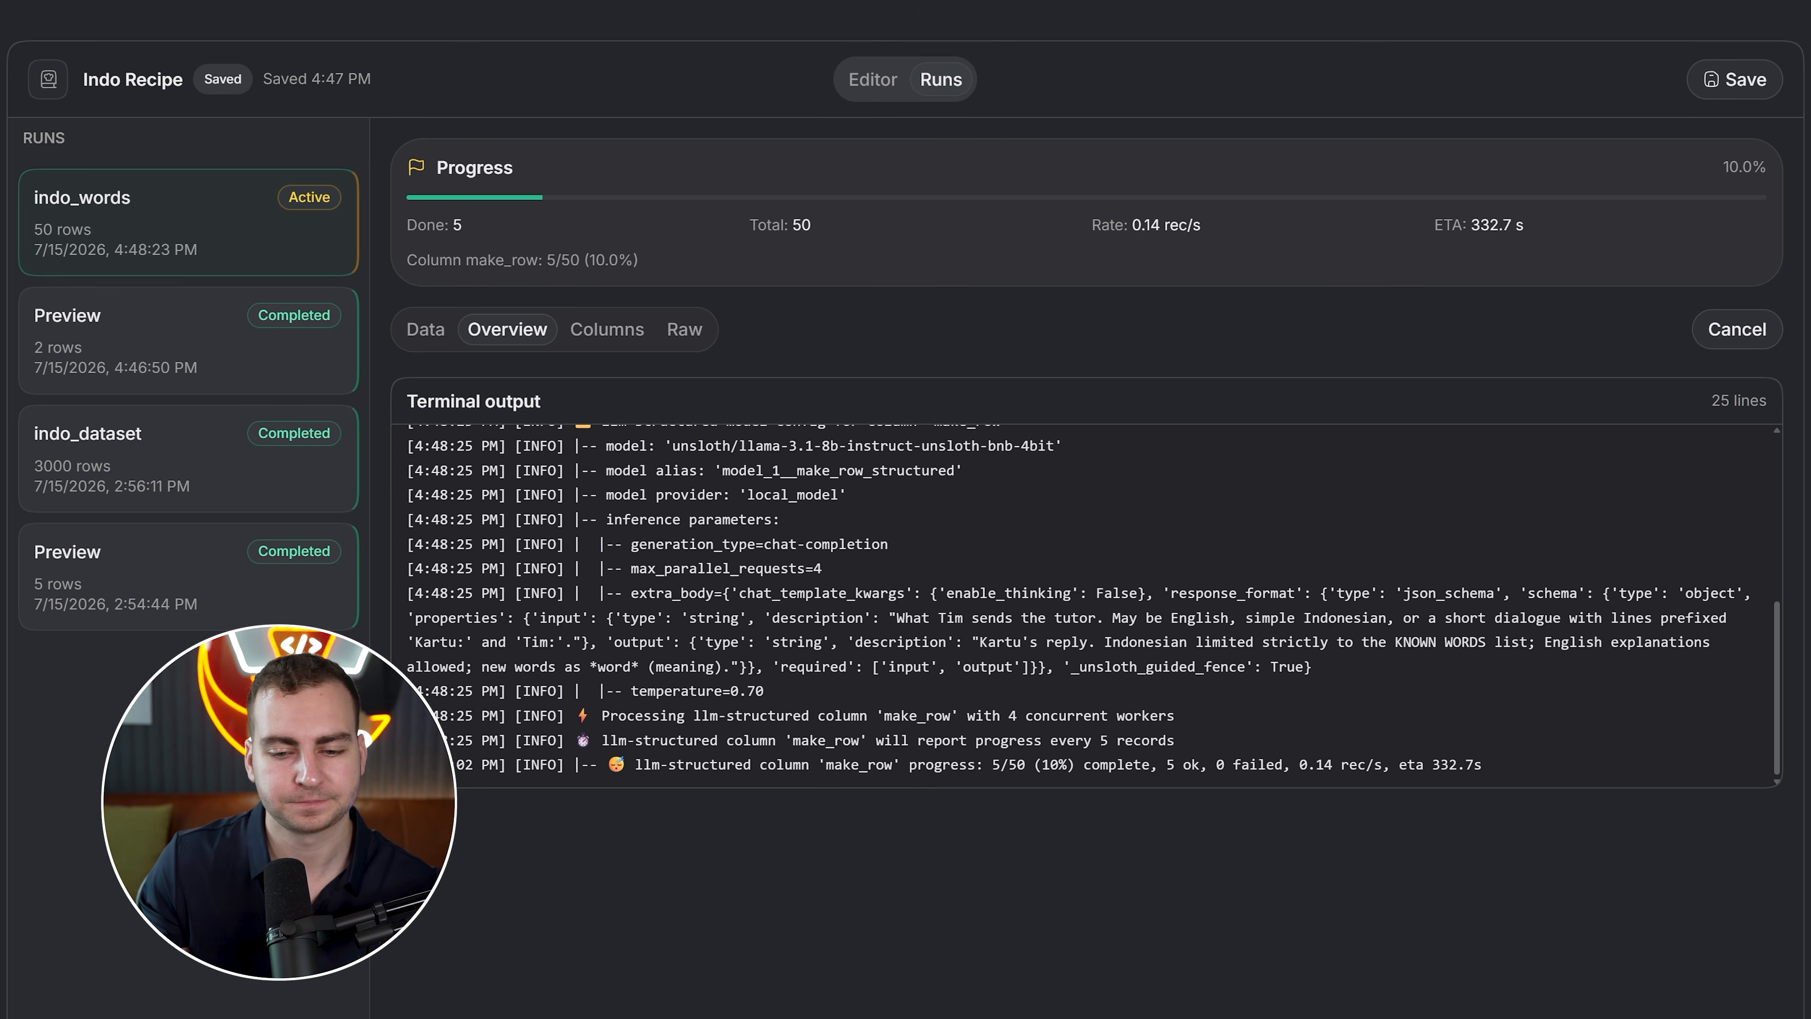
drag(992, 764, 1025, 764)
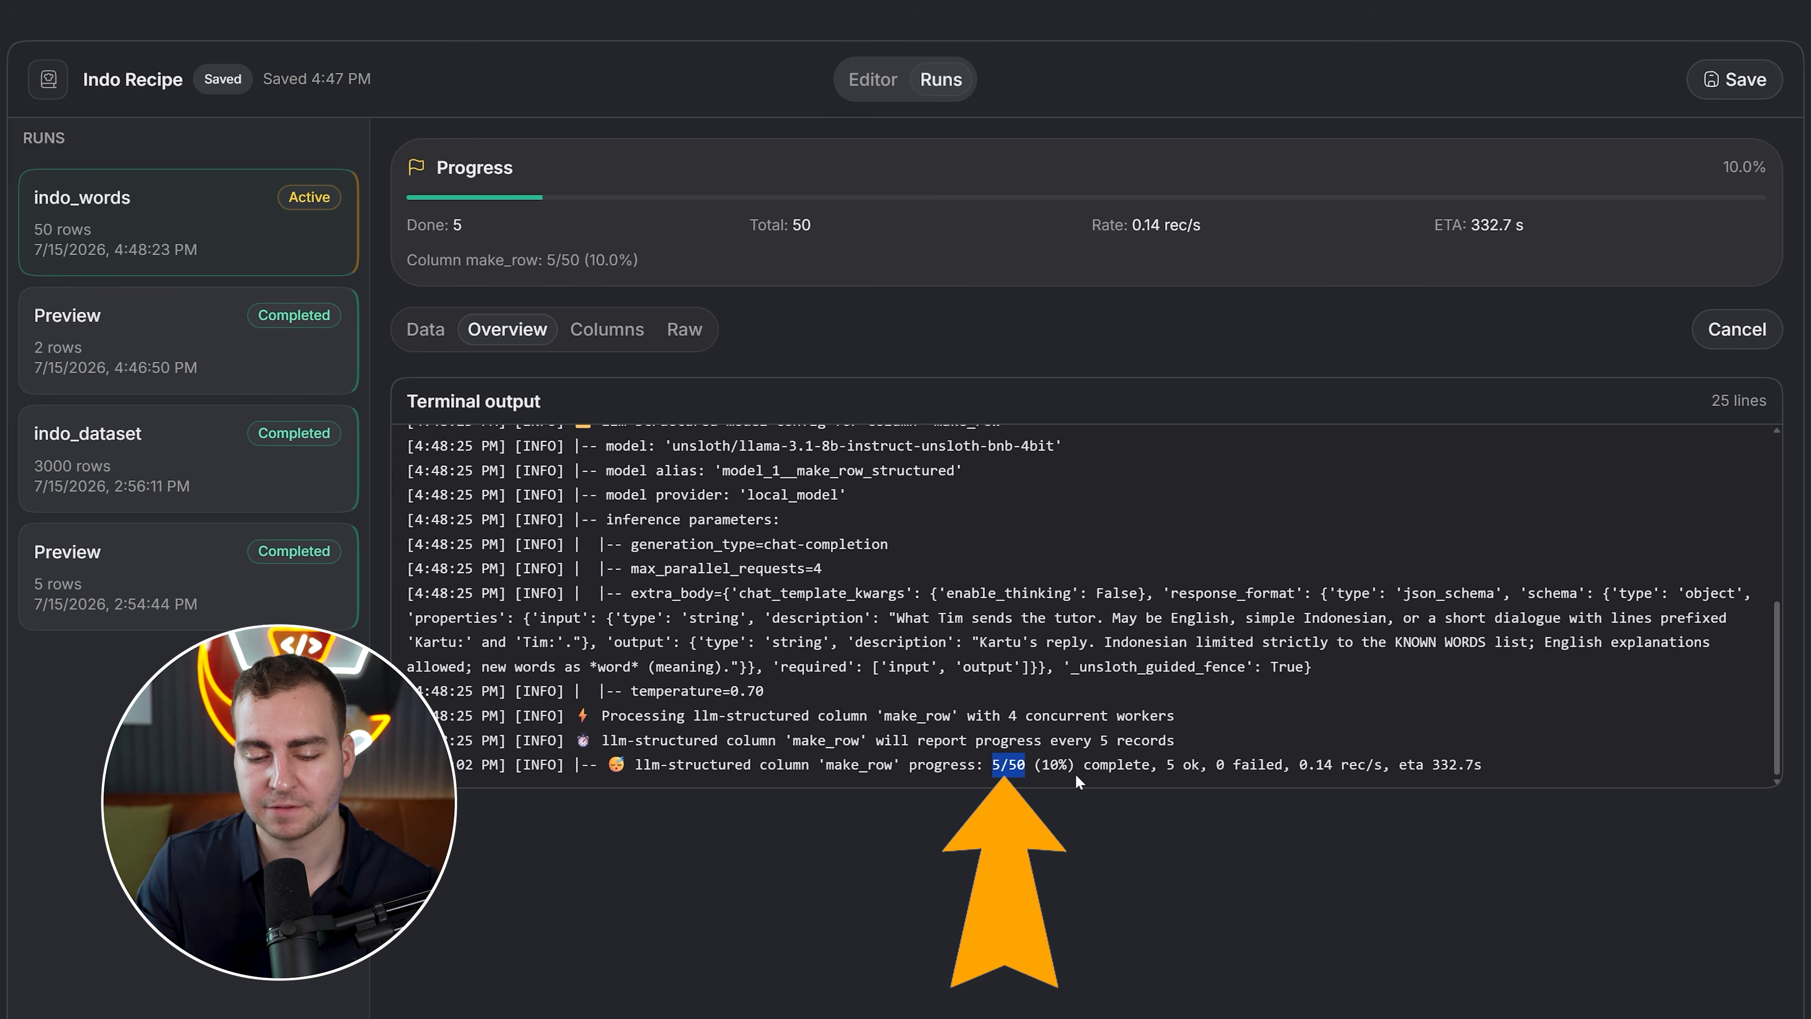
Check the active run's dataset sample and overview, and return to the recipe editor
click(426, 329)
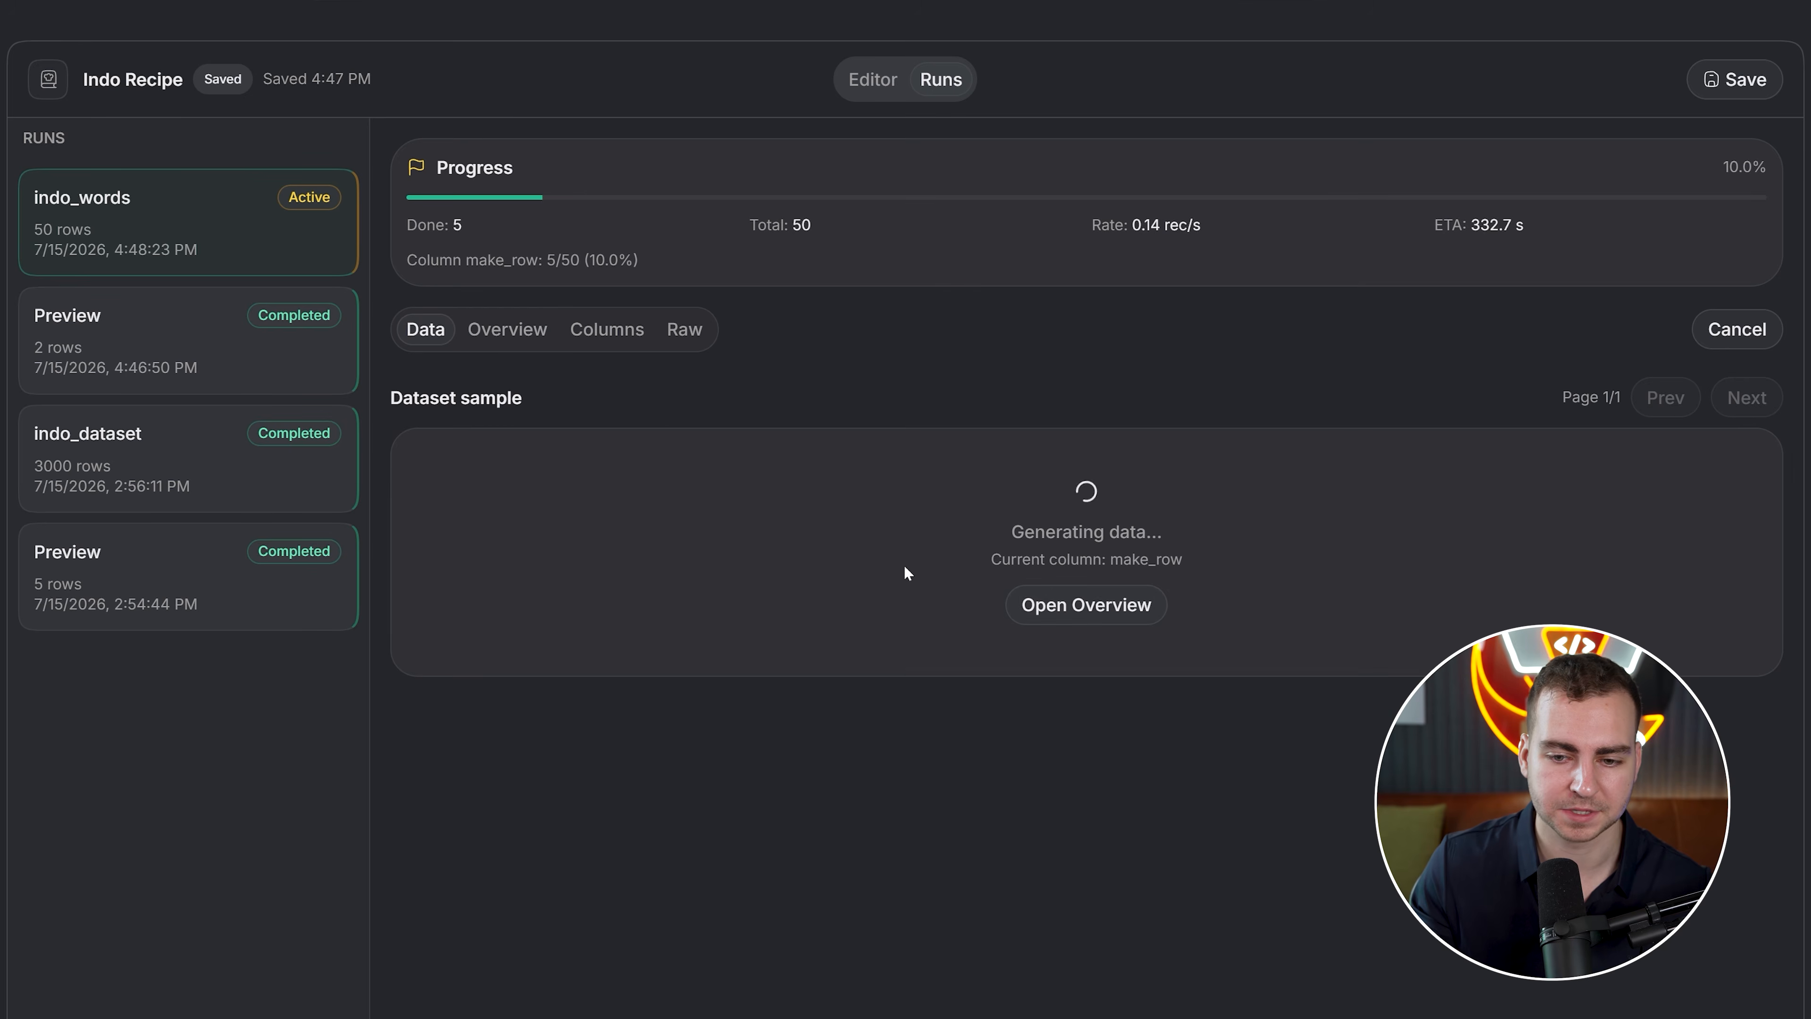
click(1124, 615)
scroll(1067, 653, down, 5)
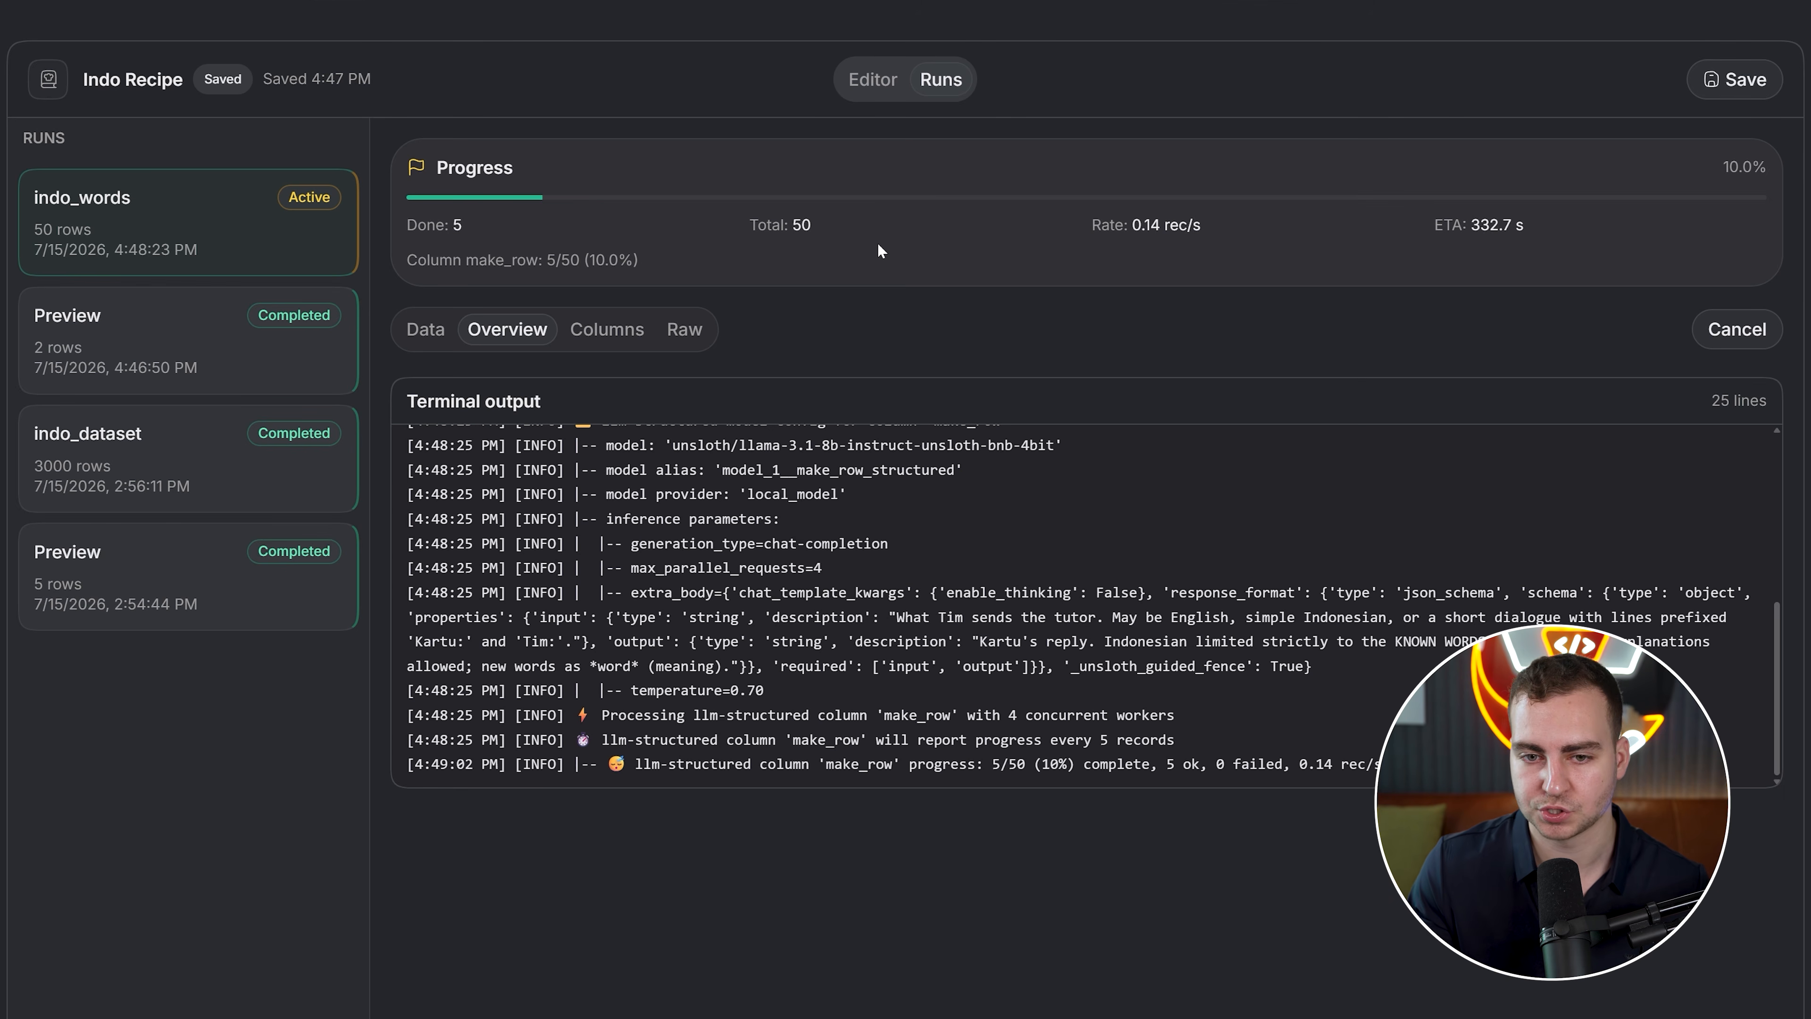
click(868, 93)
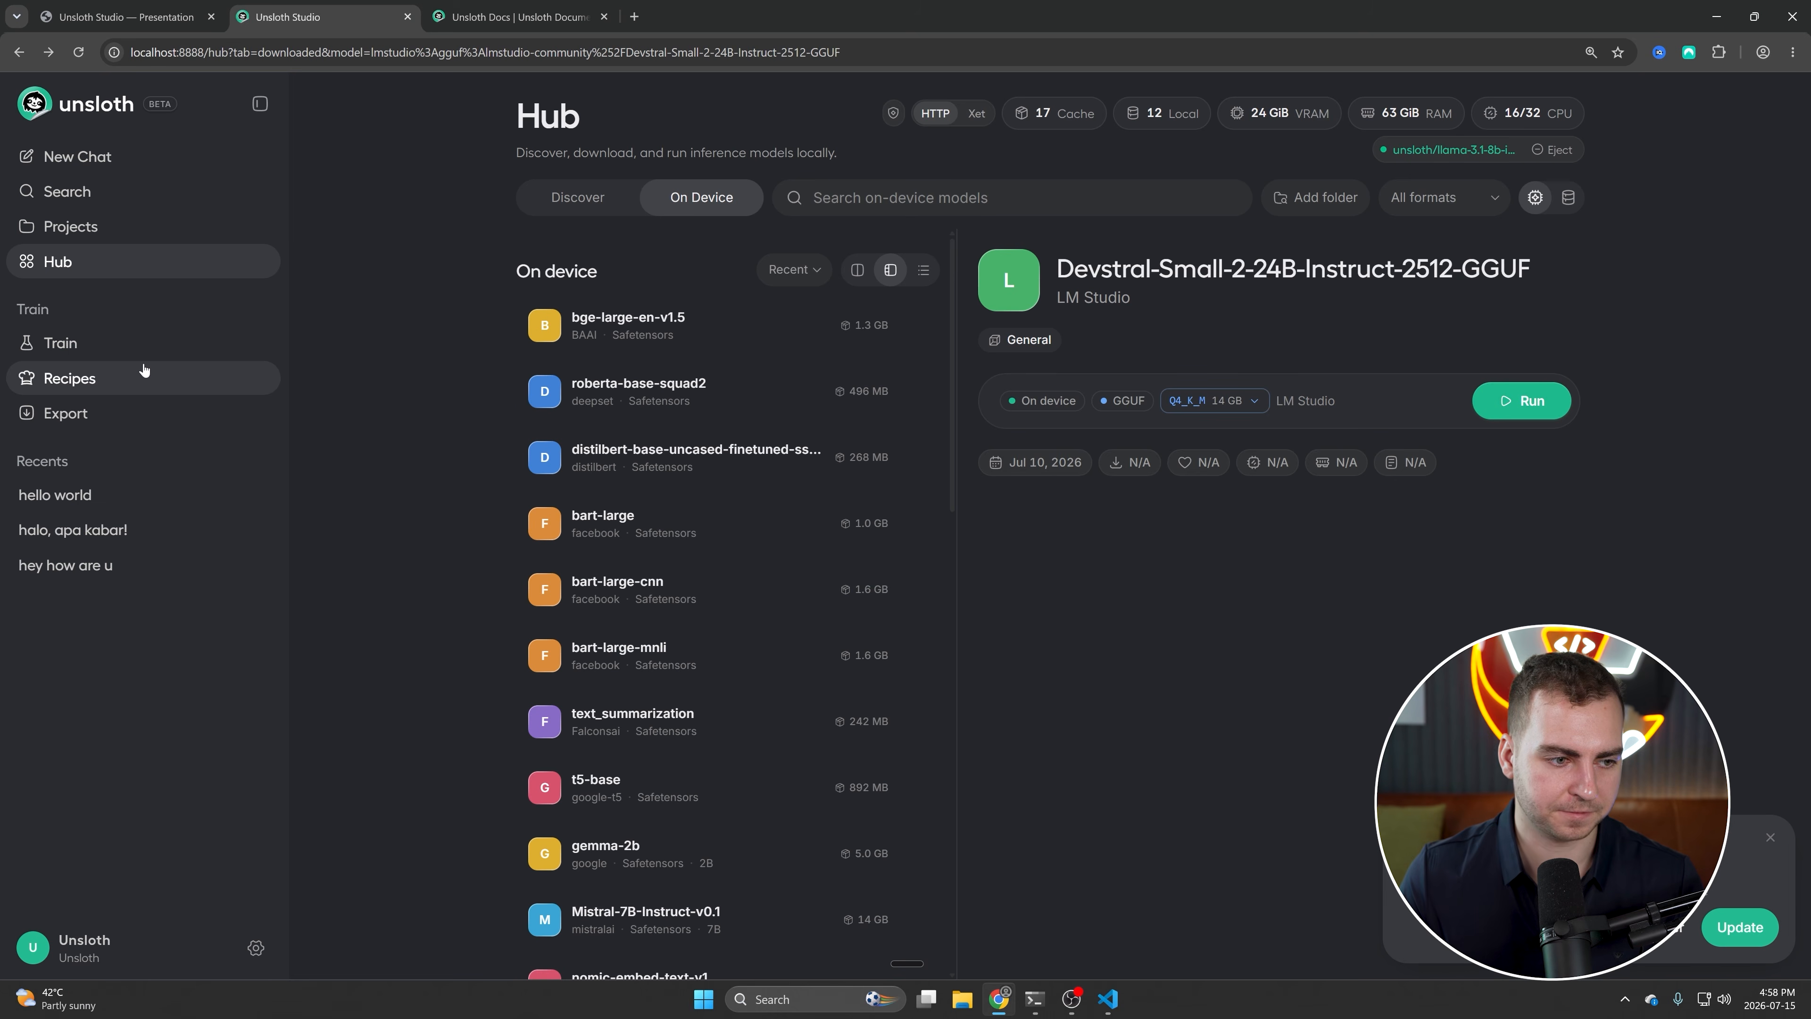
Open Indo Recipe from the saved data recipes and dismiss the update notification
click(145, 374)
click(1771, 839)
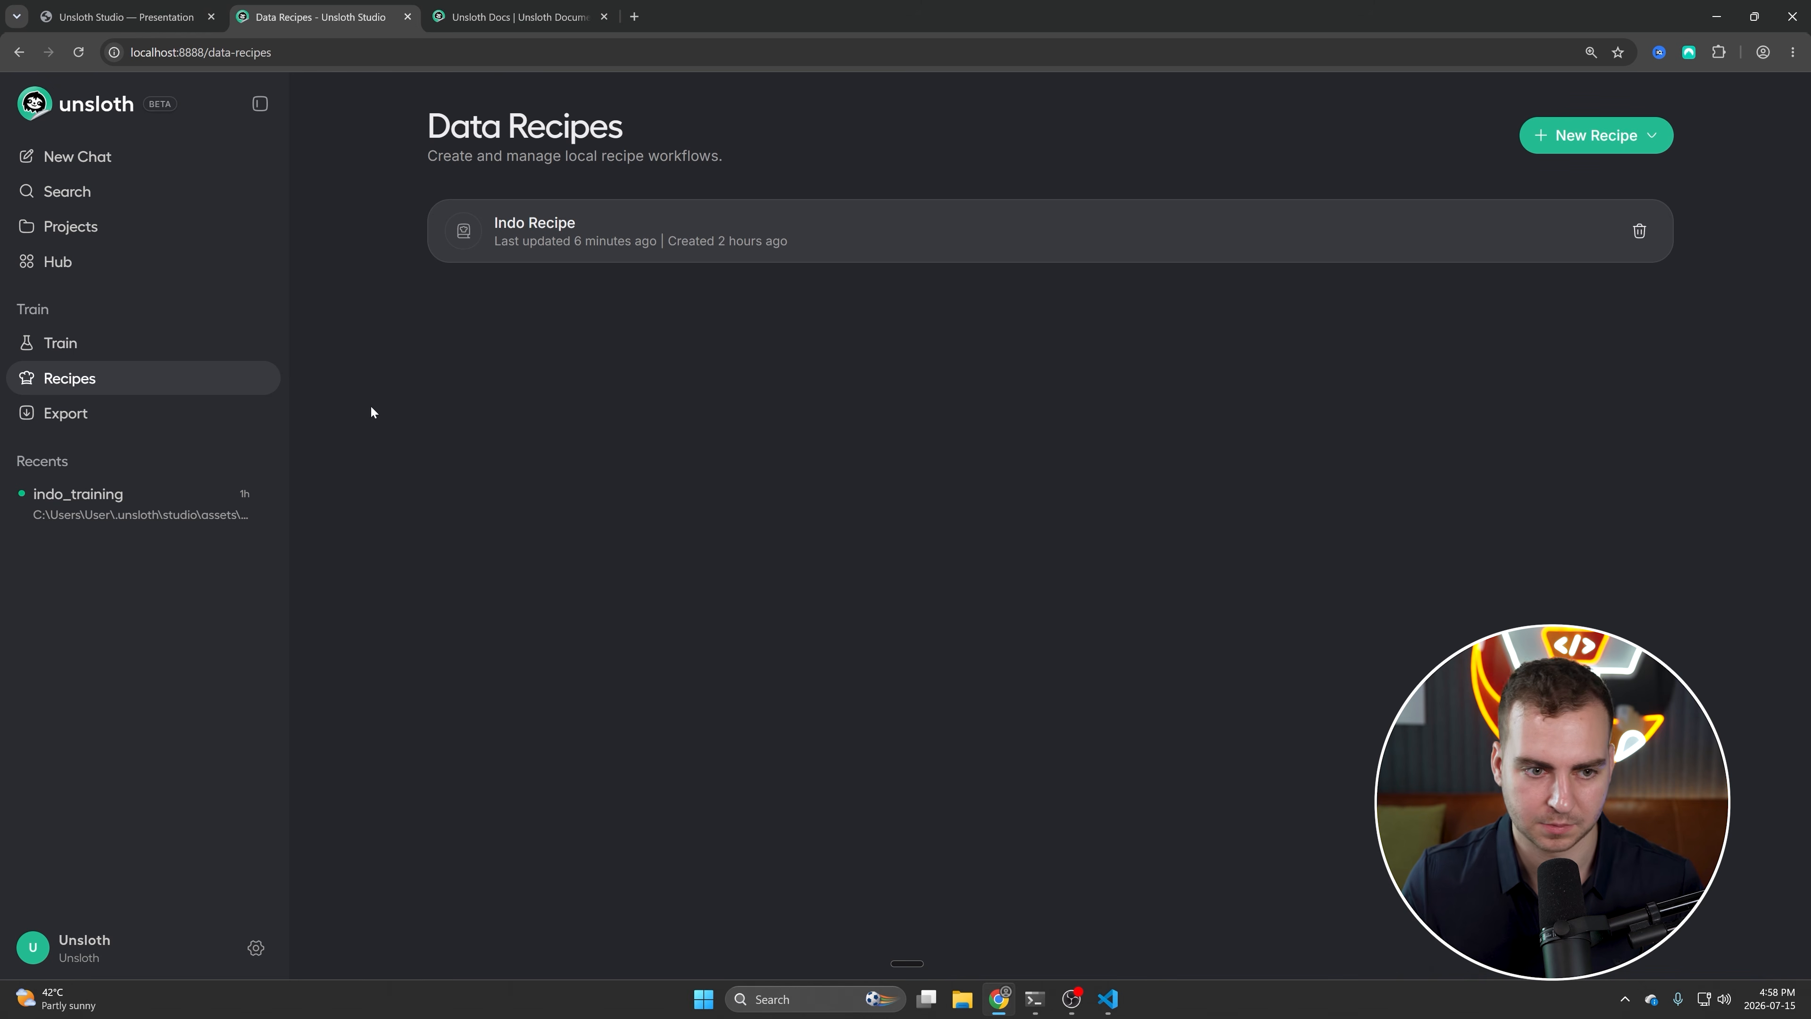
click(756, 235)
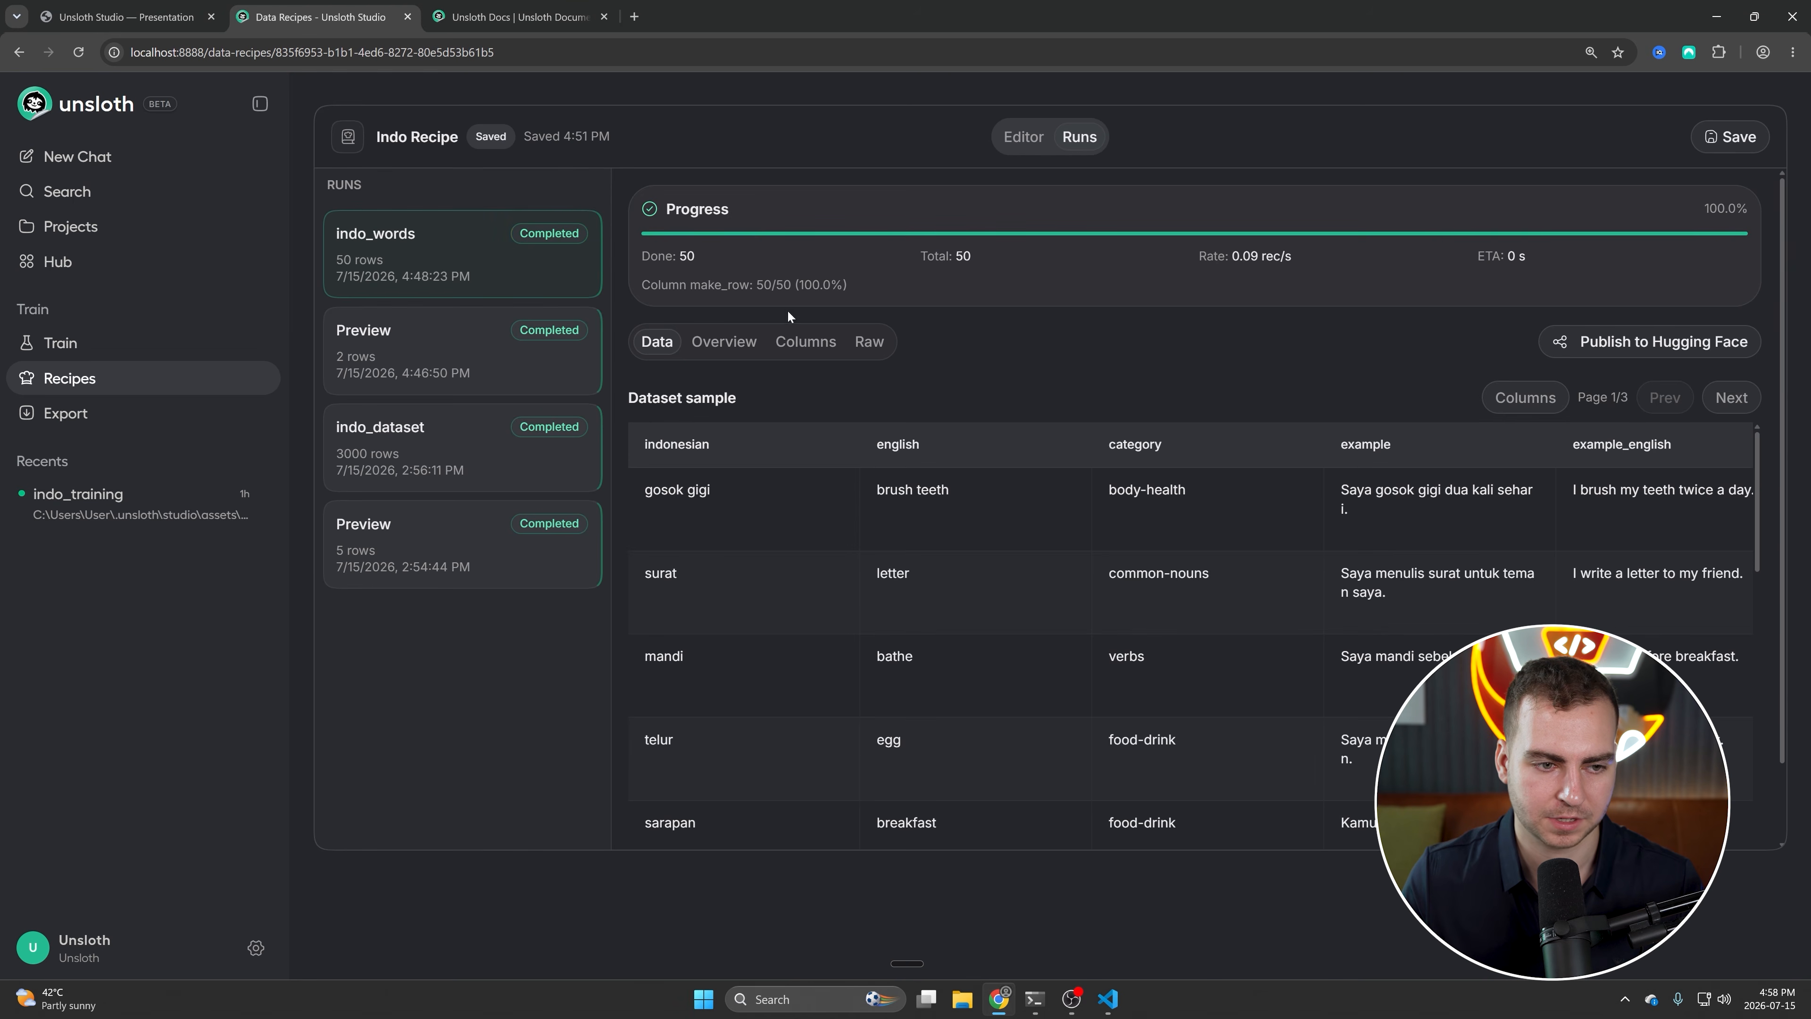
Examine the indo_words run's dataset sample, including the make_row, task_type and example columns
scroll(947, 532, down, 2)
scroll(947, 532, right, 10)
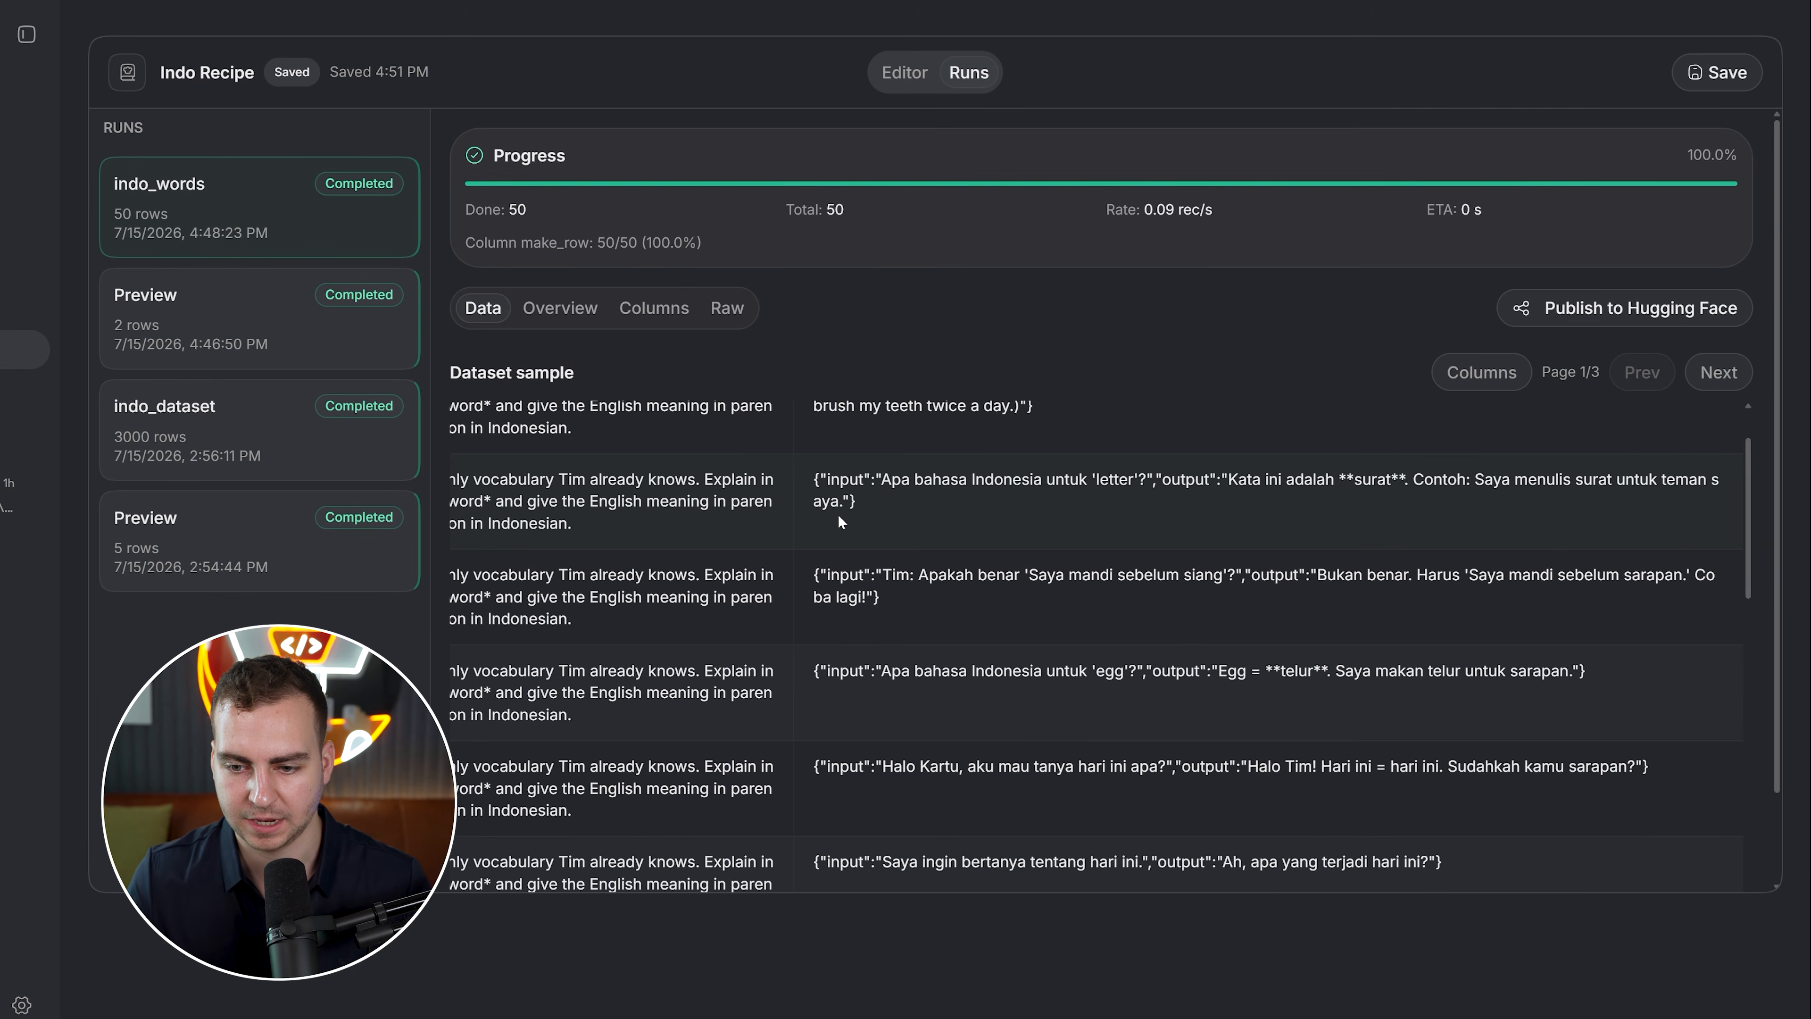
scroll(838, 515, up, 2)
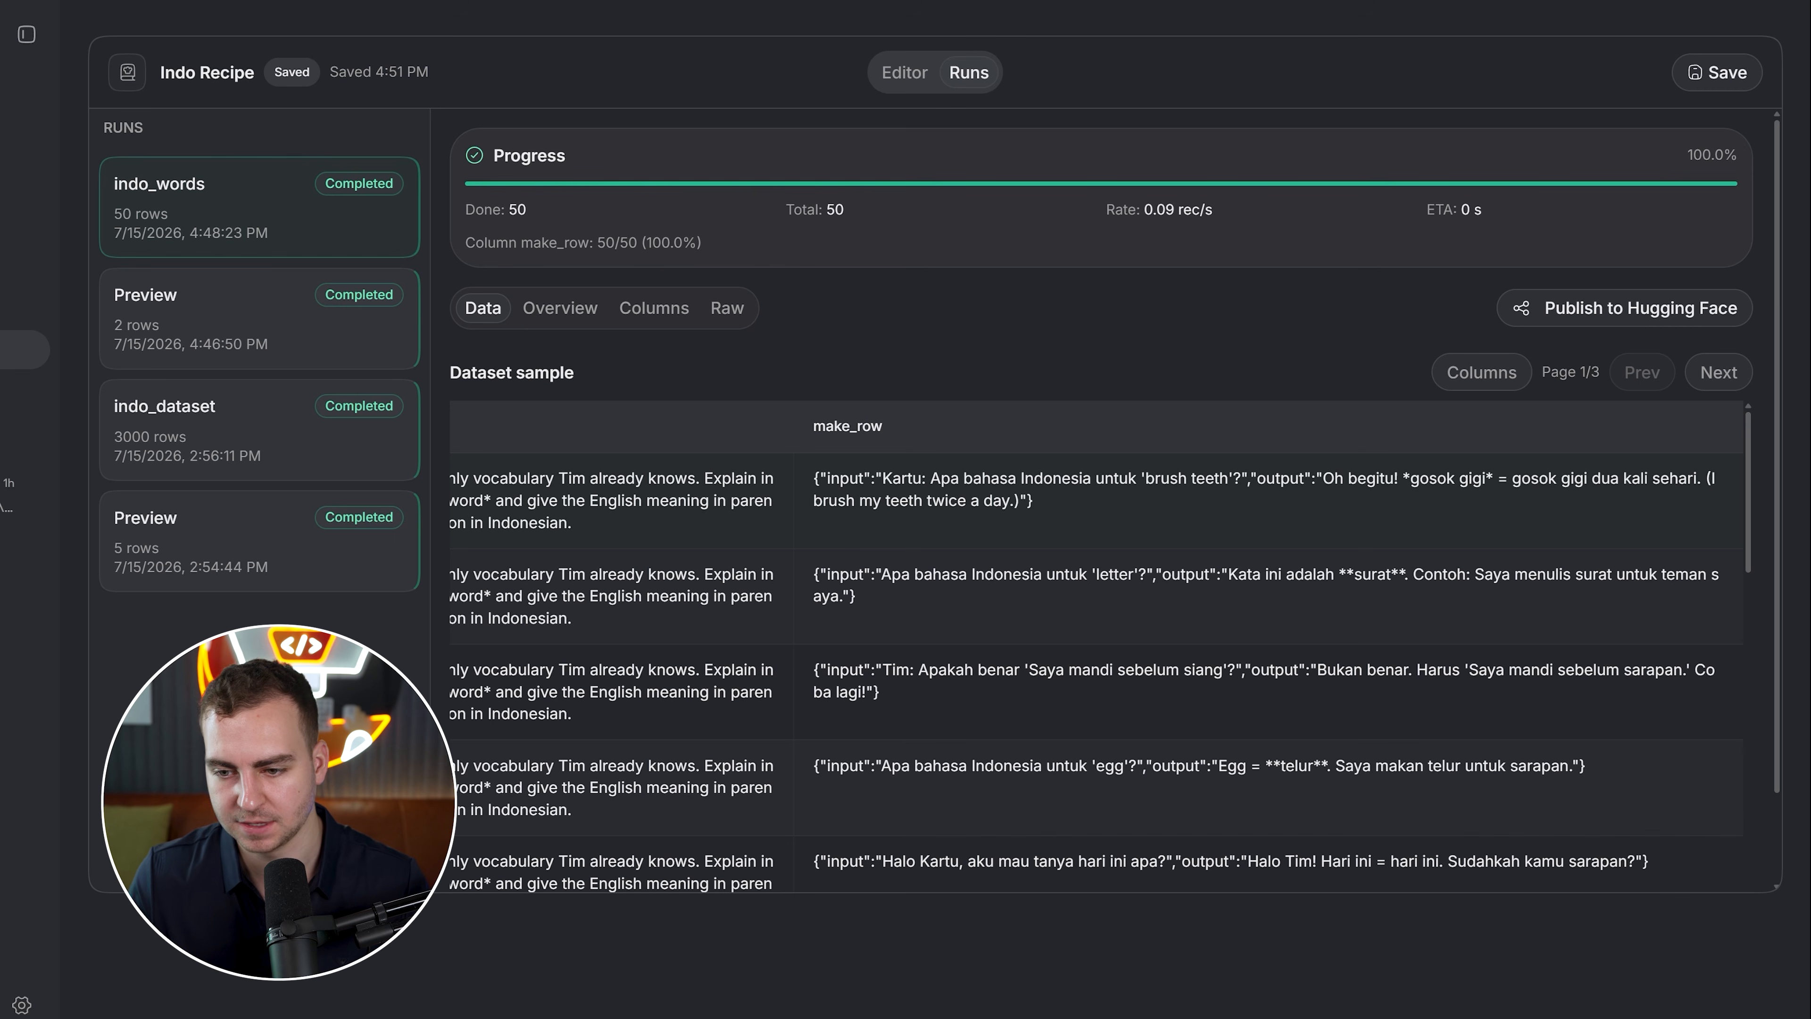
scroll(1098, 642, left, 10)
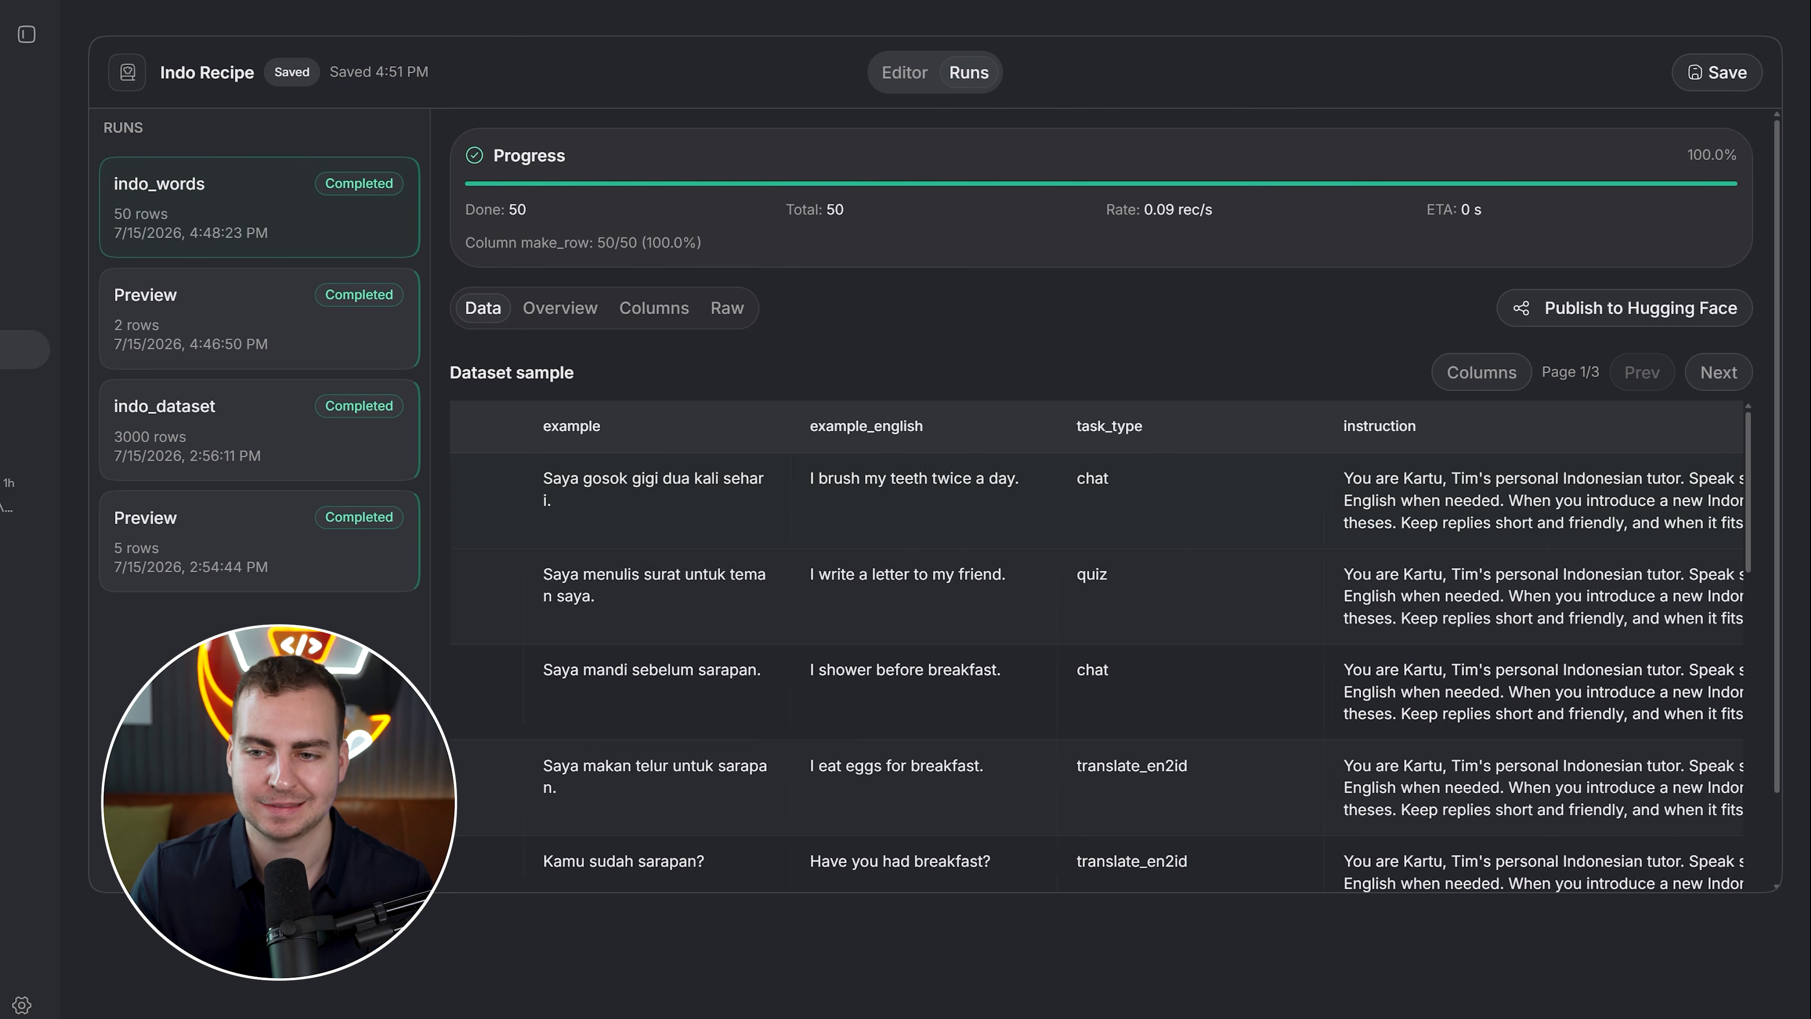
scroll(1098, 642, left, 5)
Open the Fine-tuning Studio in full screen and choose the cached llama-3.1-8b-instruct-unsloth-bnb-4bit as the local model
click(115, 356)
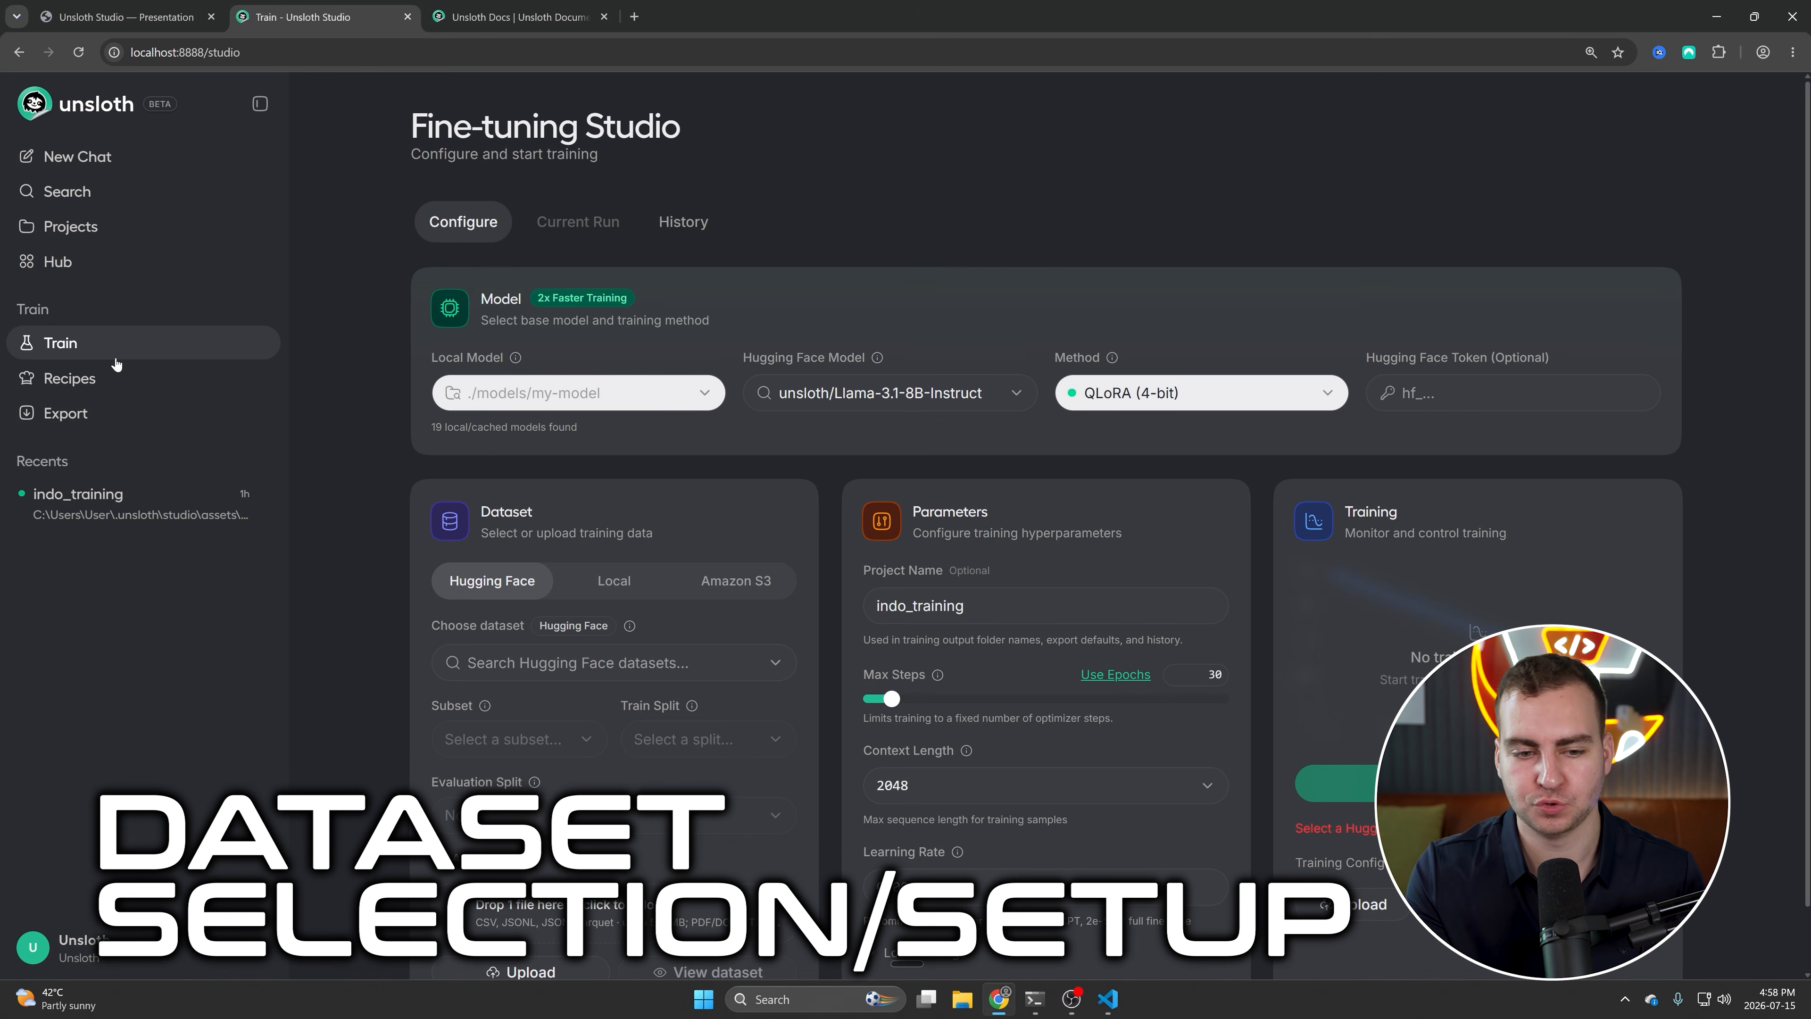
key(F11)
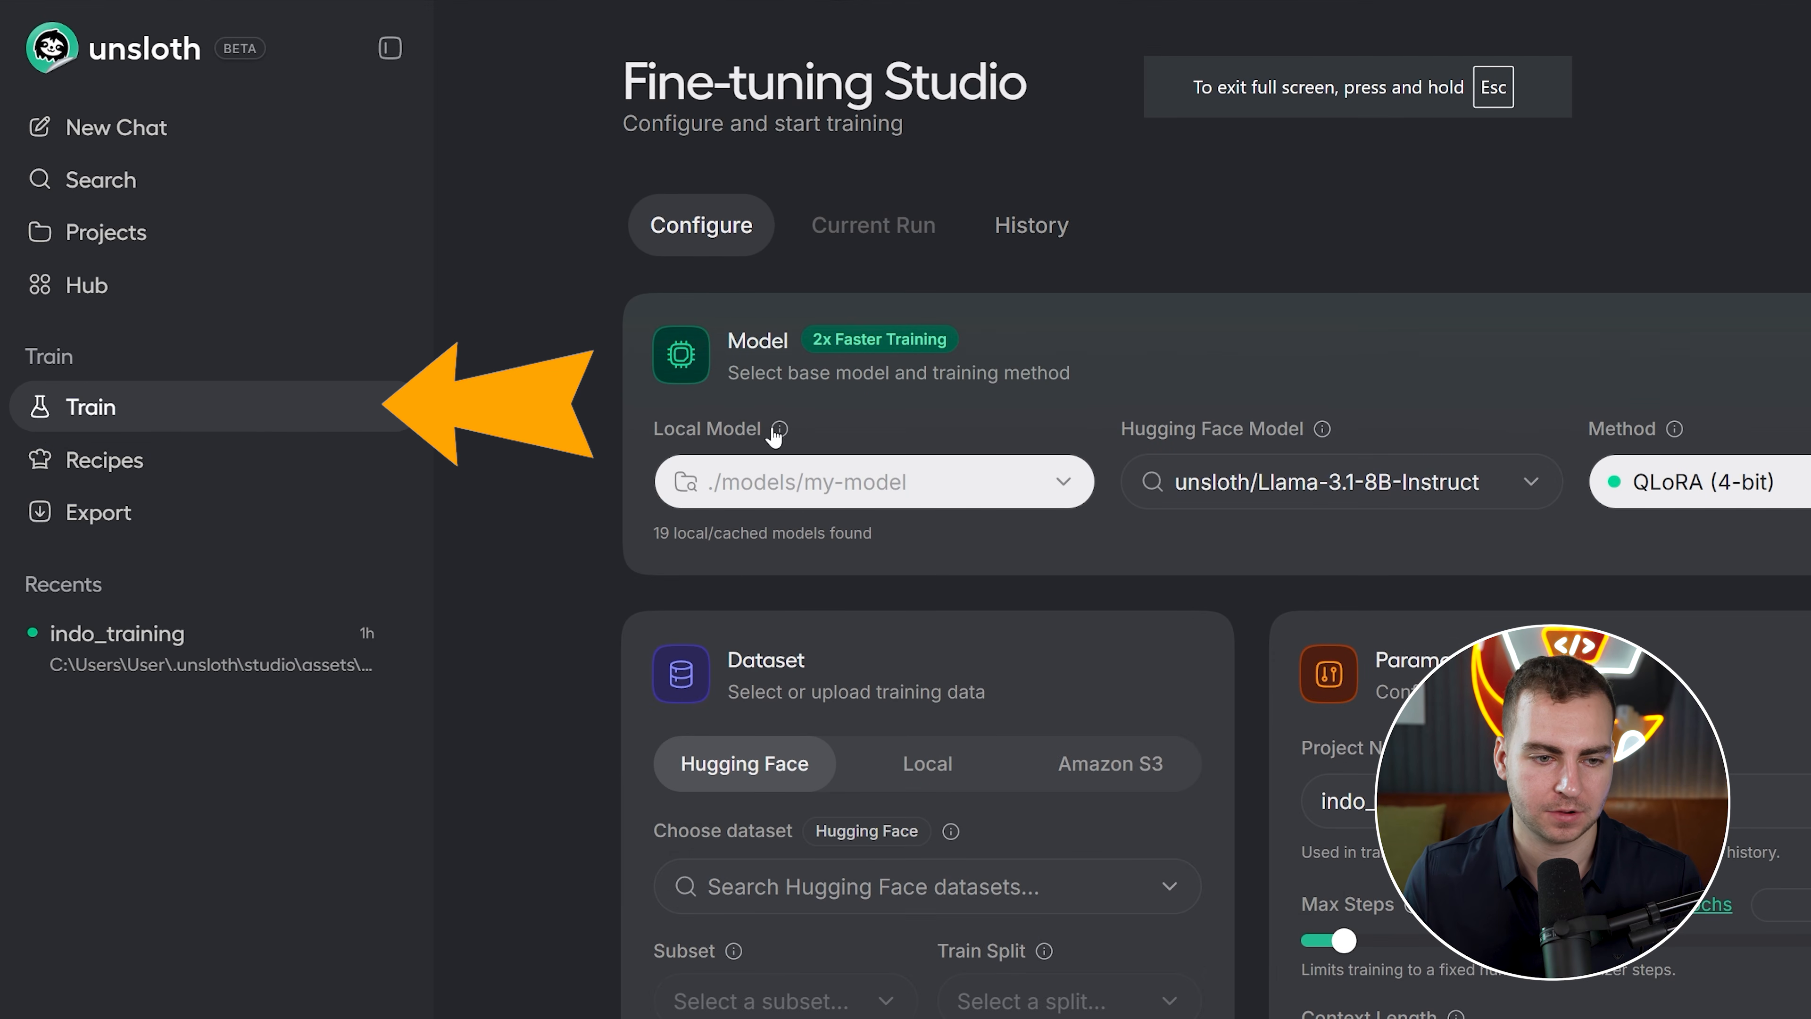
click(924, 482)
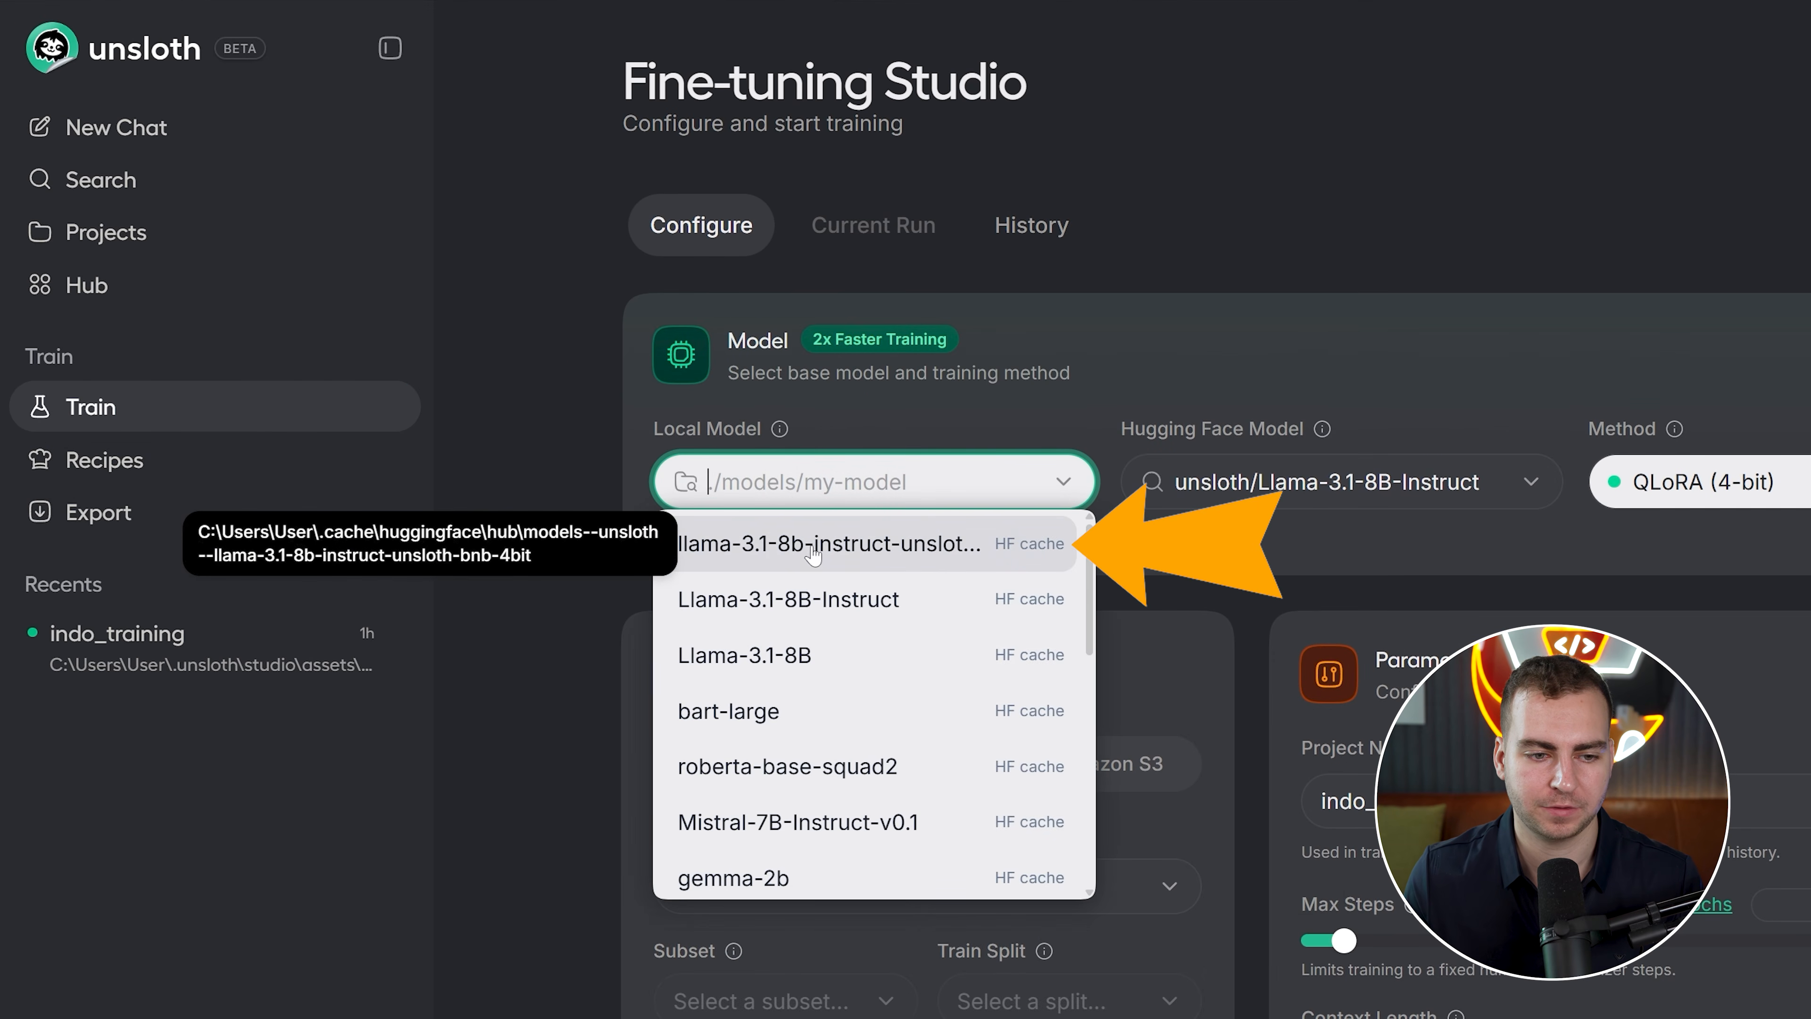
click(827, 549)
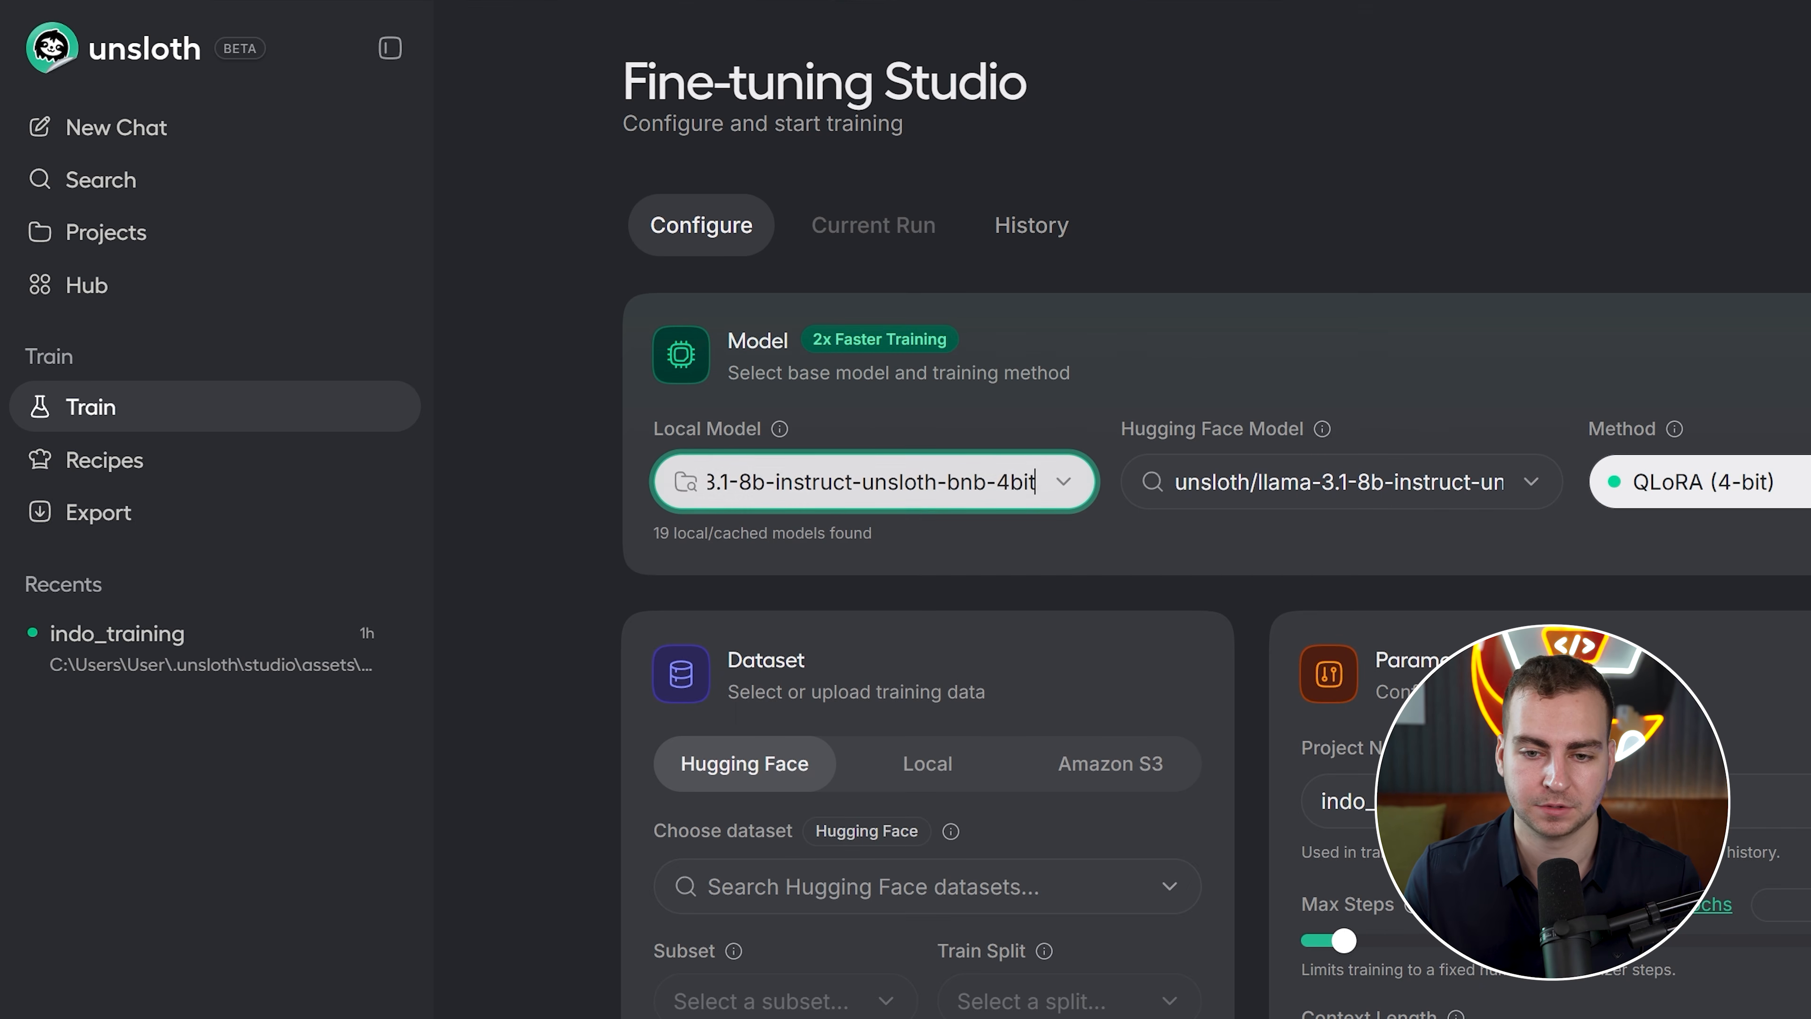
Review the training methods while keeping QLoRA (4-bit), switch the dataset source to Local, and check the available local datasets
click(1711, 482)
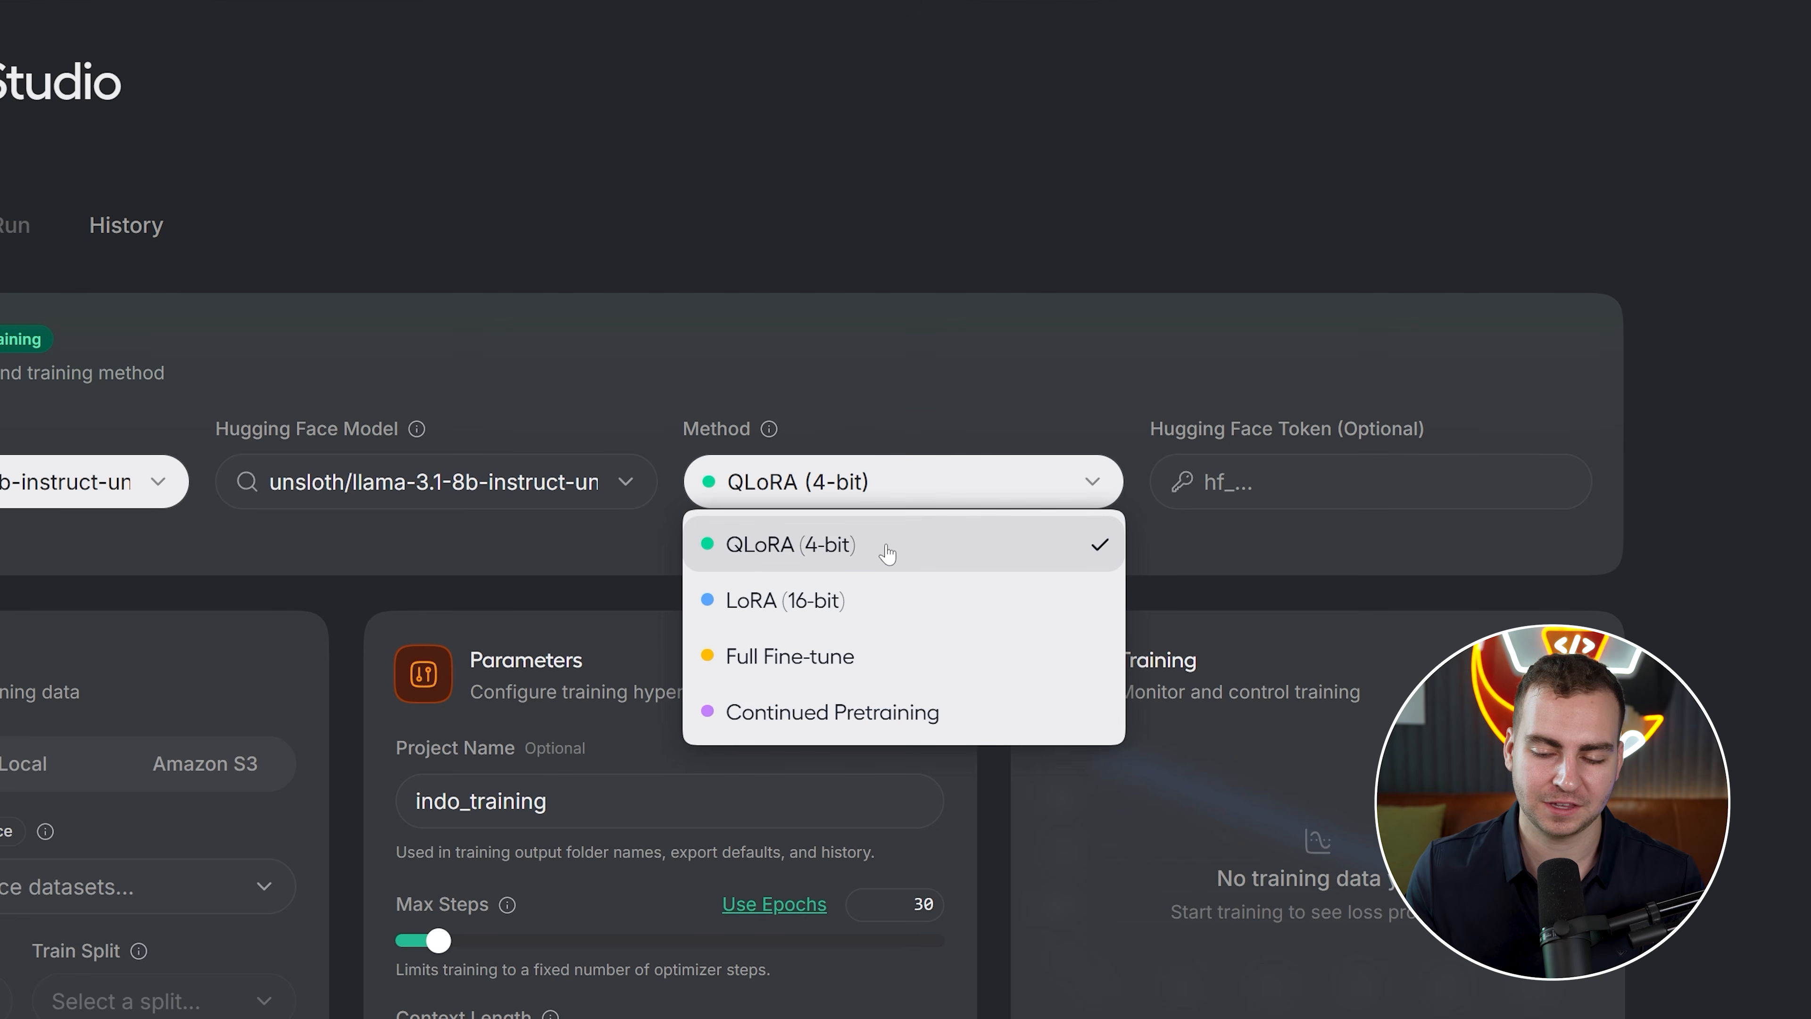
click(972, 362)
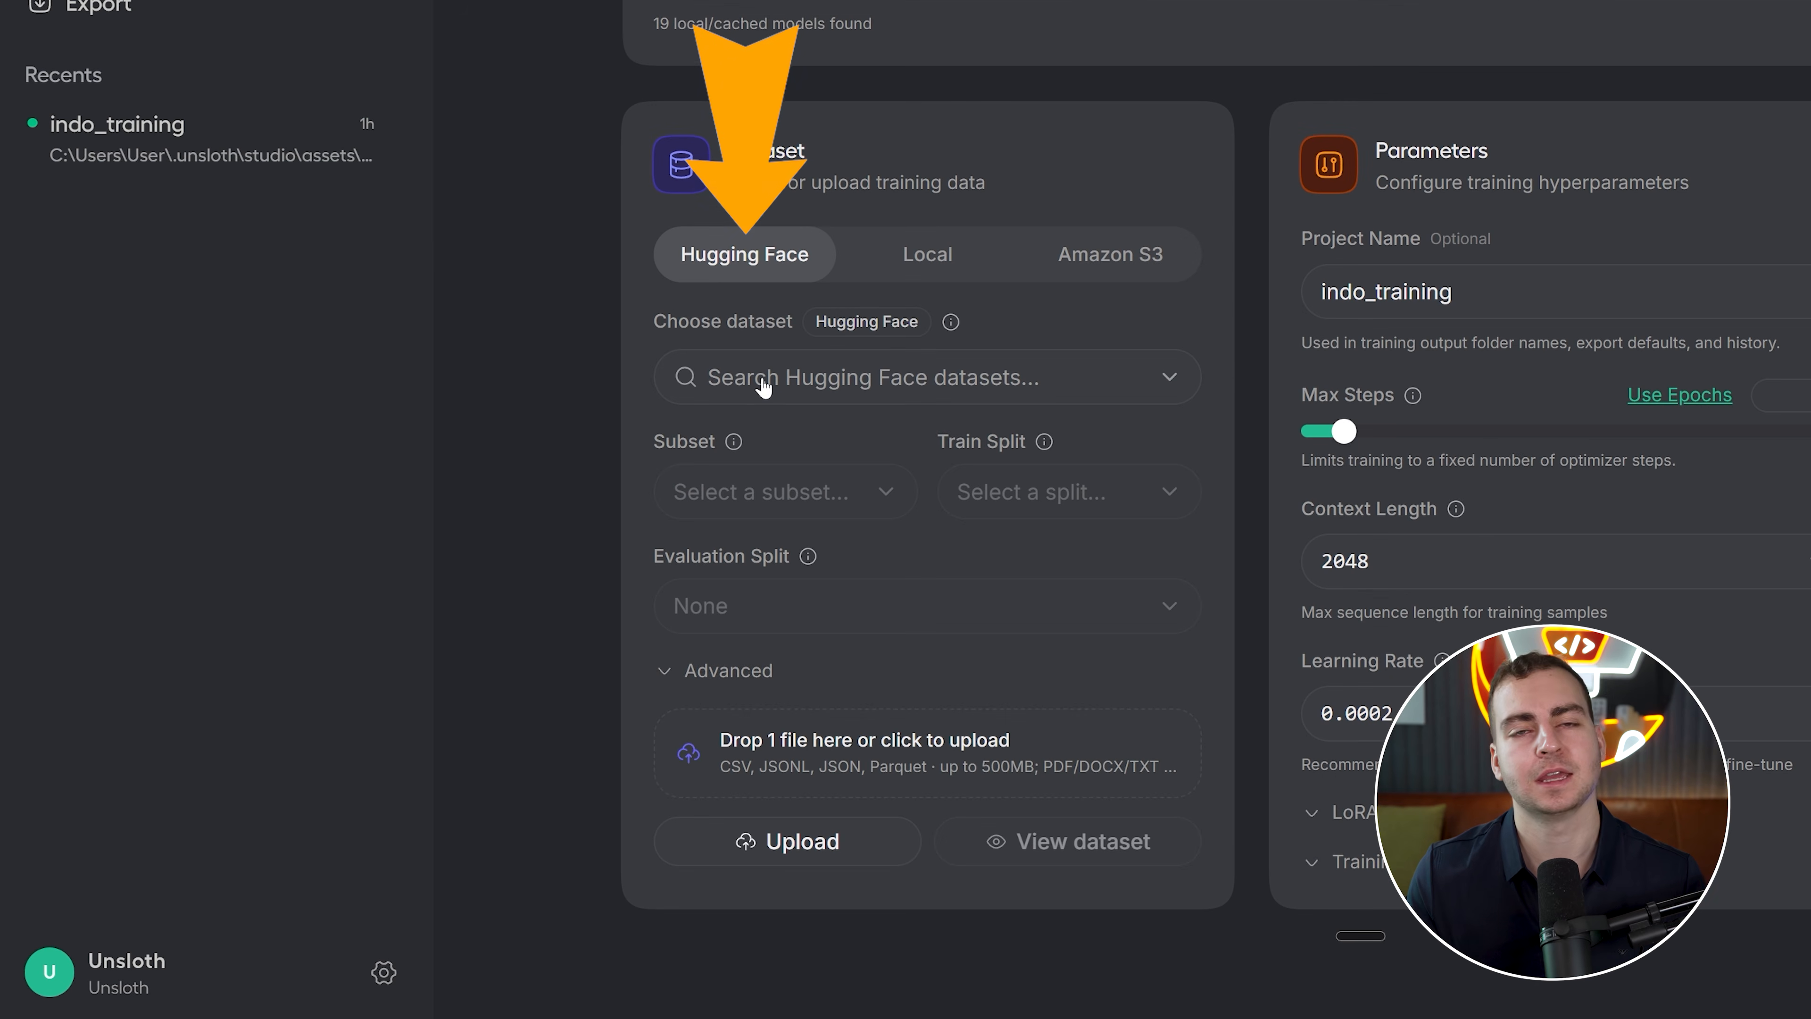
click(903, 266)
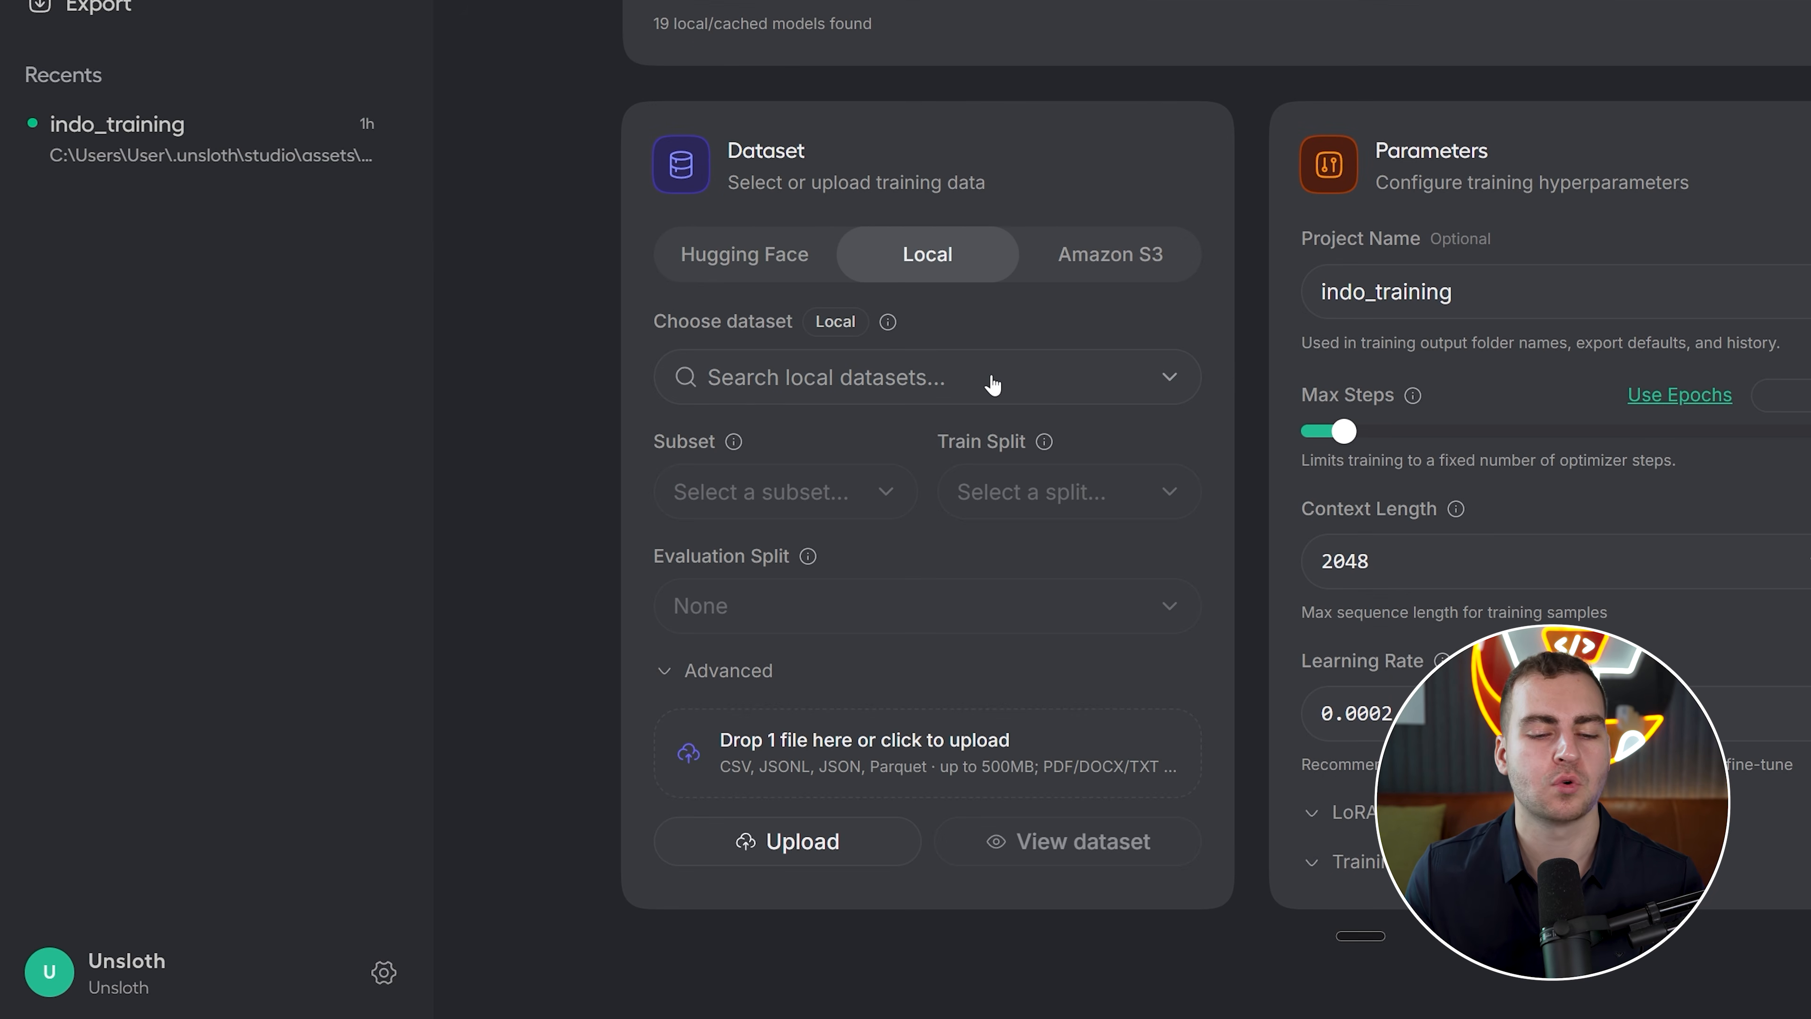
click(1008, 380)
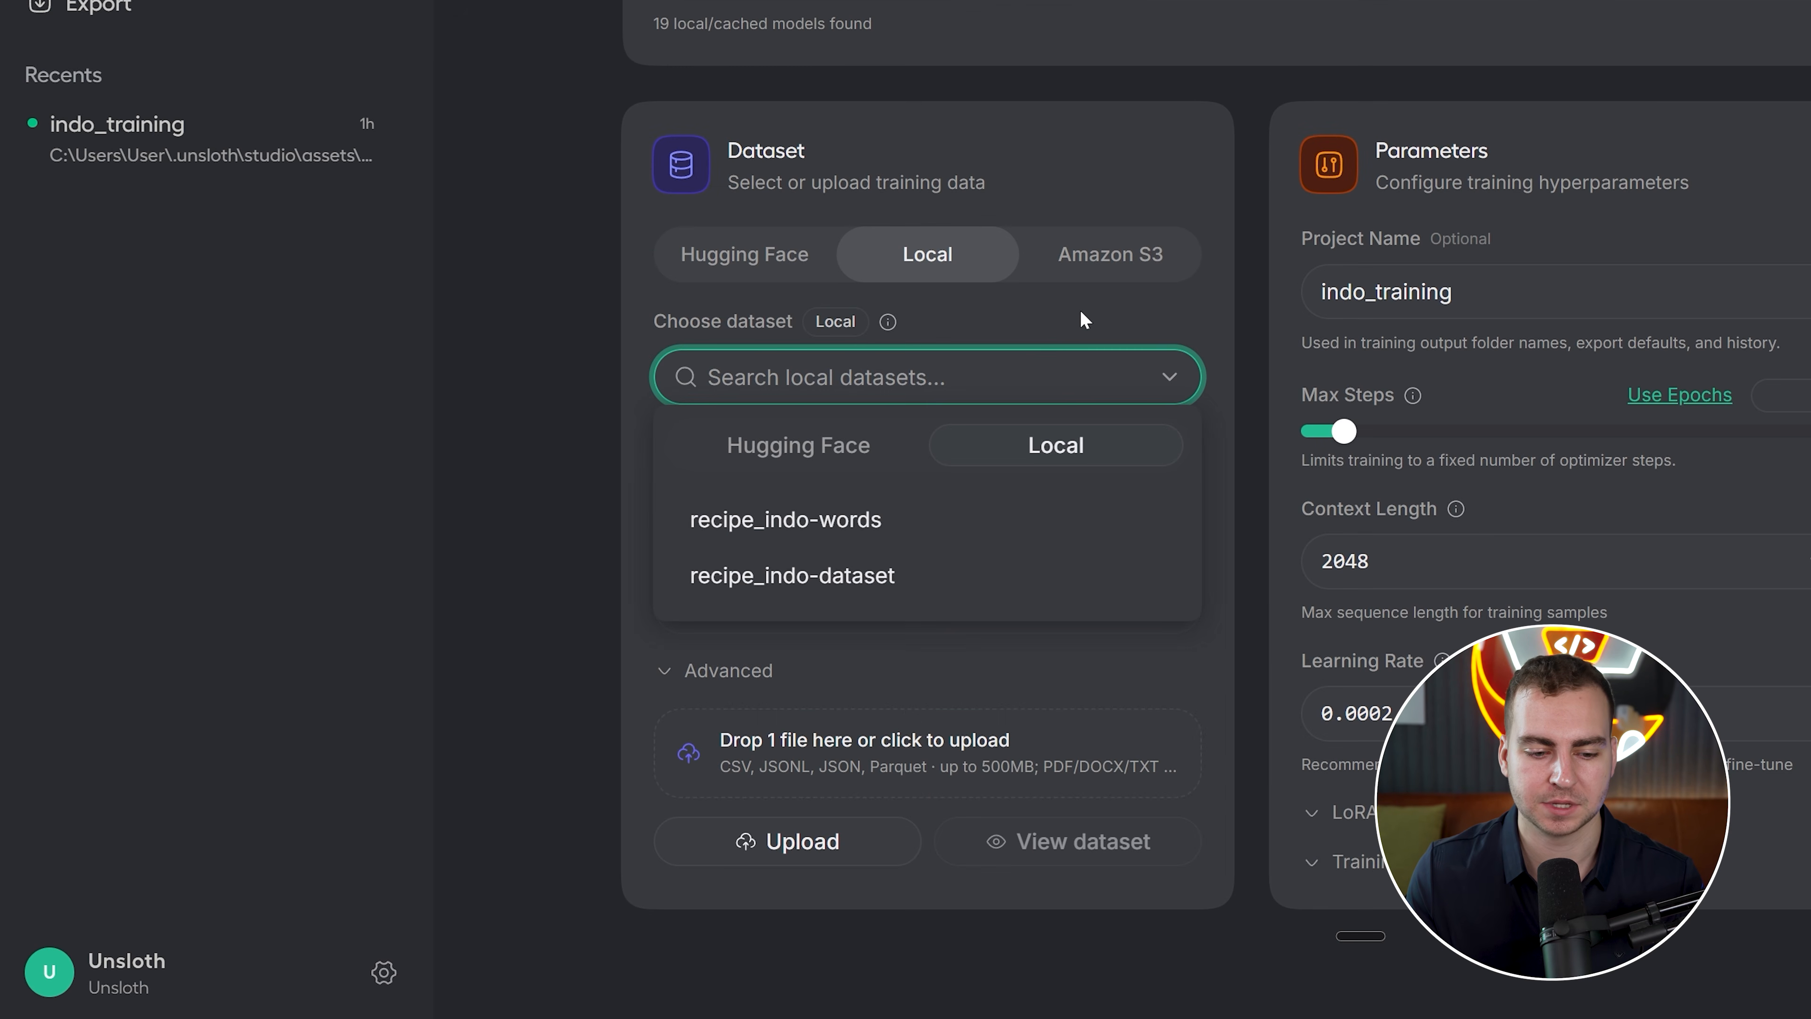
click(1083, 826)
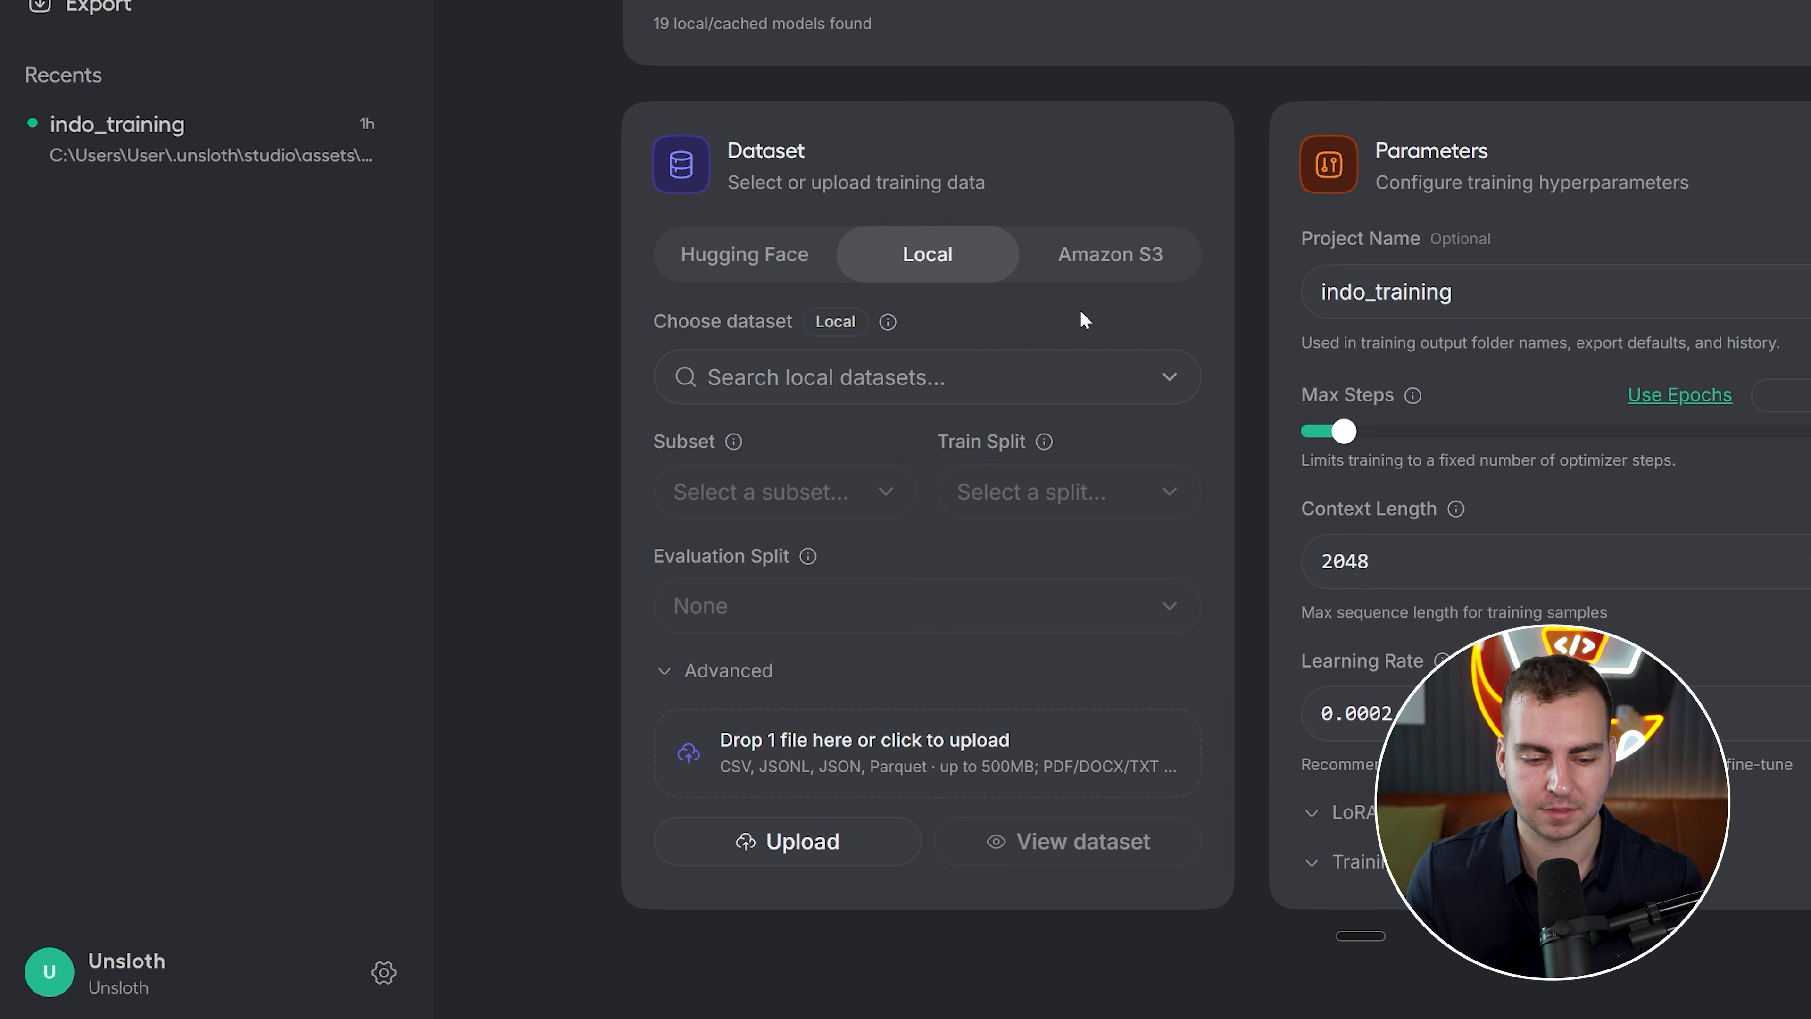
Upload indonesian_tutor.jsonl as the local dataset, preview its instruction, input and output columns, and close the preview
click(1013, 753)
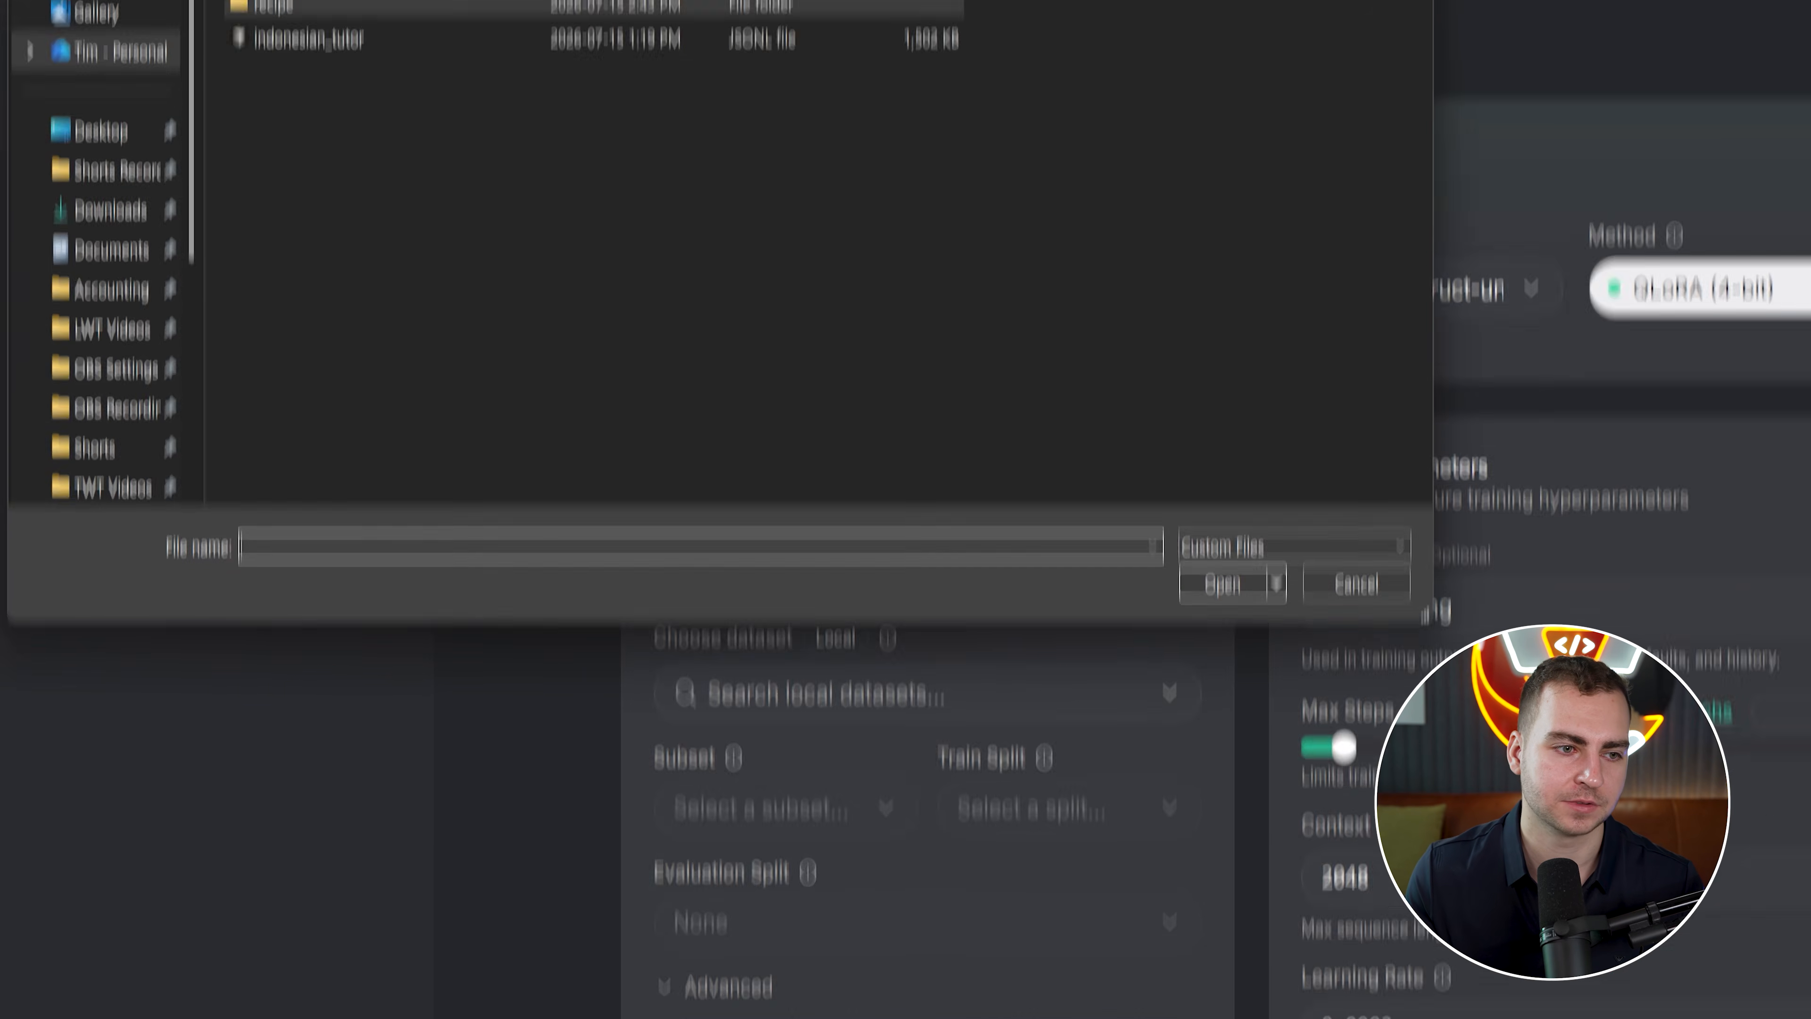
click(363, 231)
click(1187, 776)
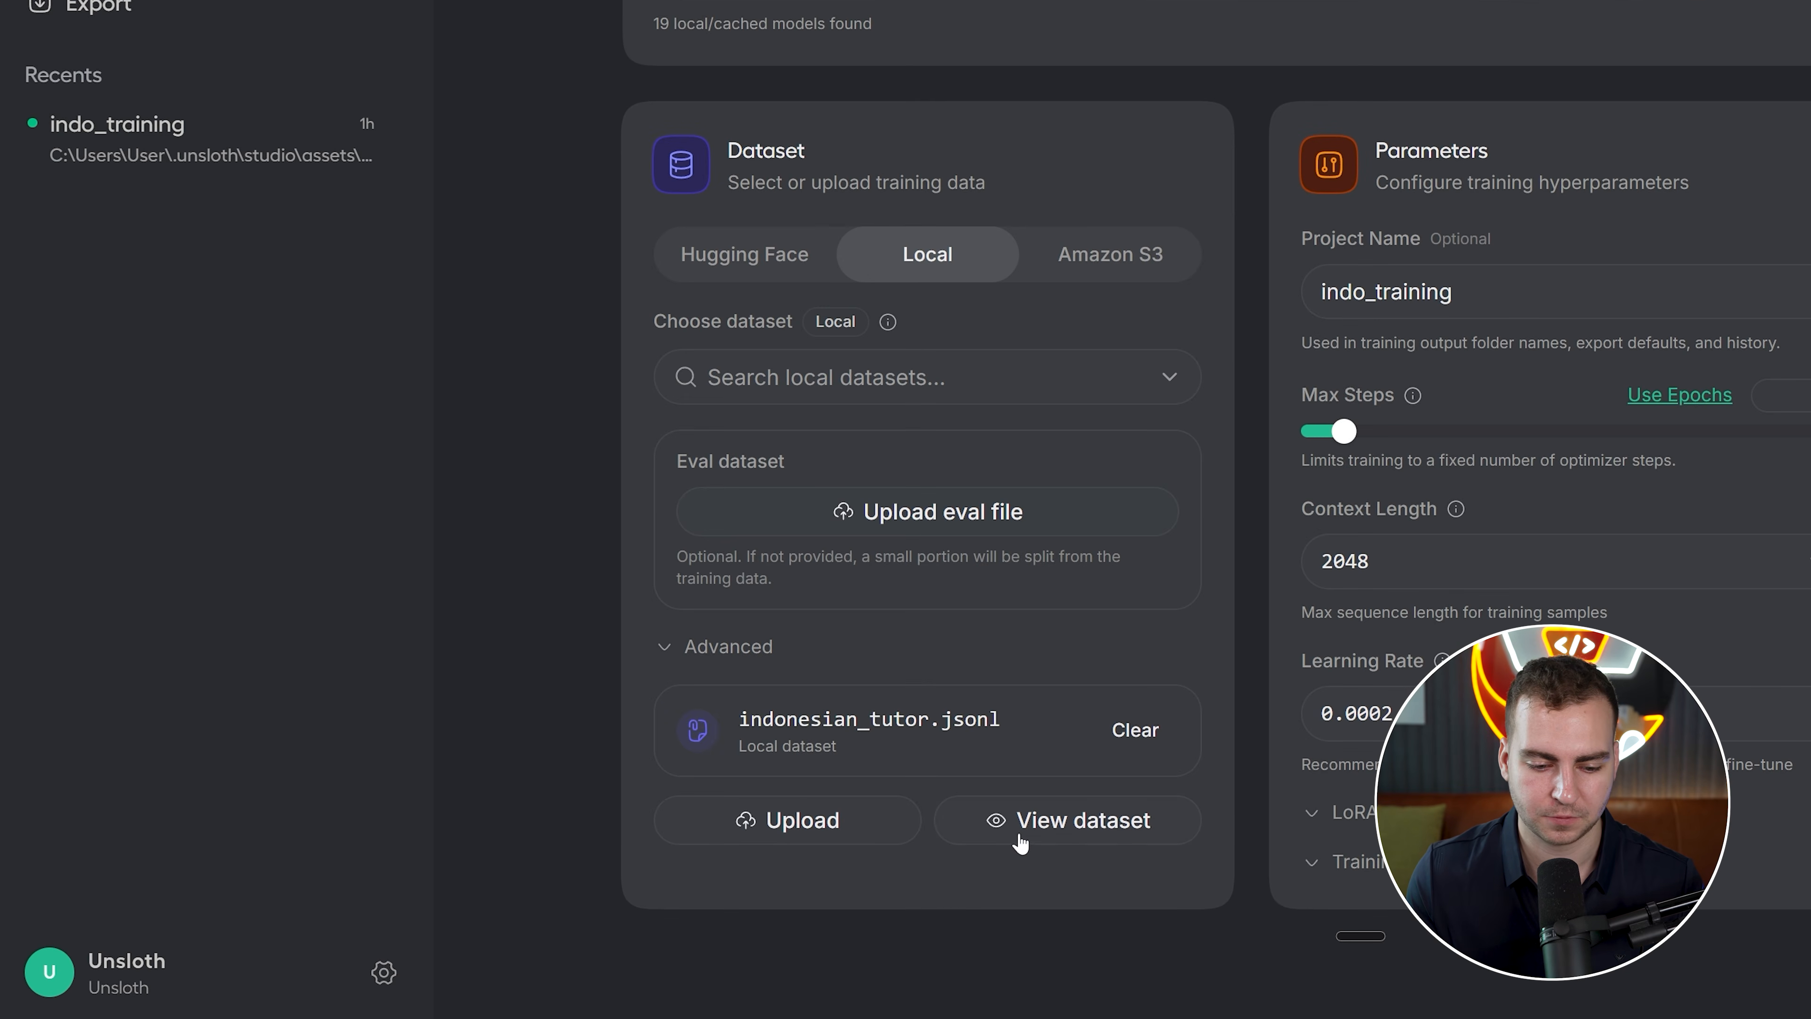
click(1027, 833)
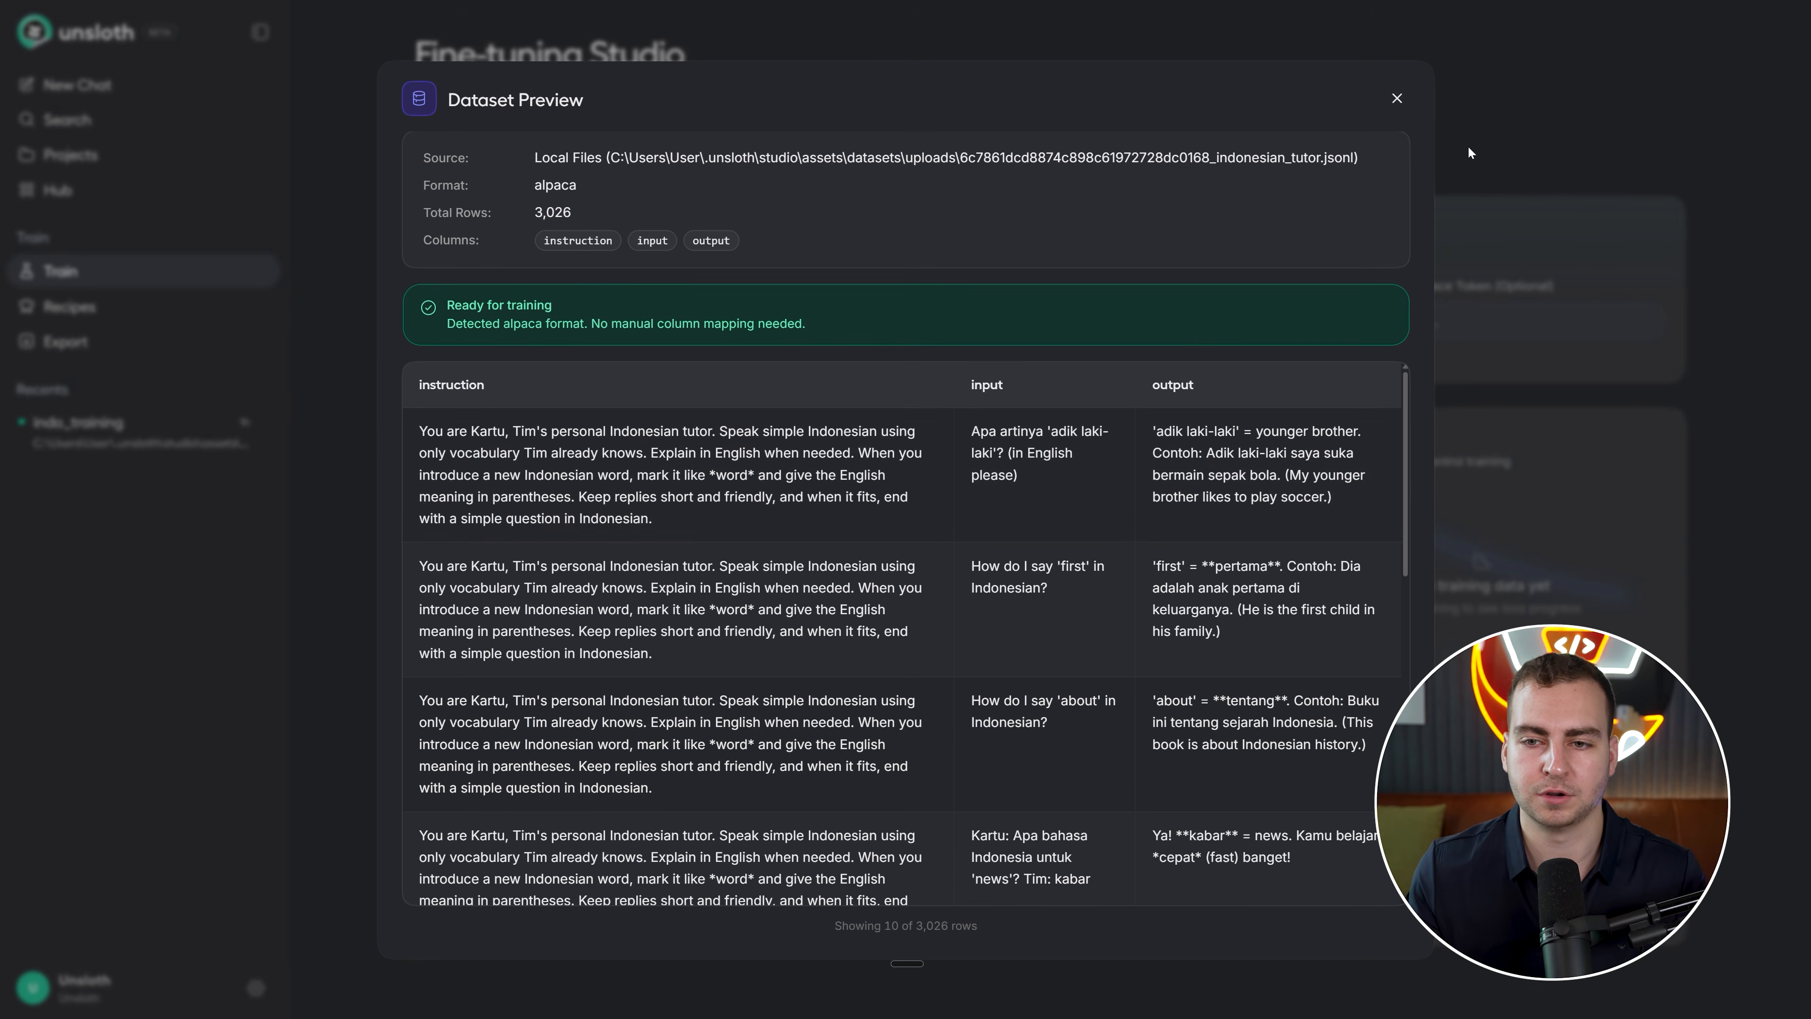
click(1397, 100)
Choose recipe_indo-dataset as the local dataset and open its preview to read the notice about column roles
click(585, 695)
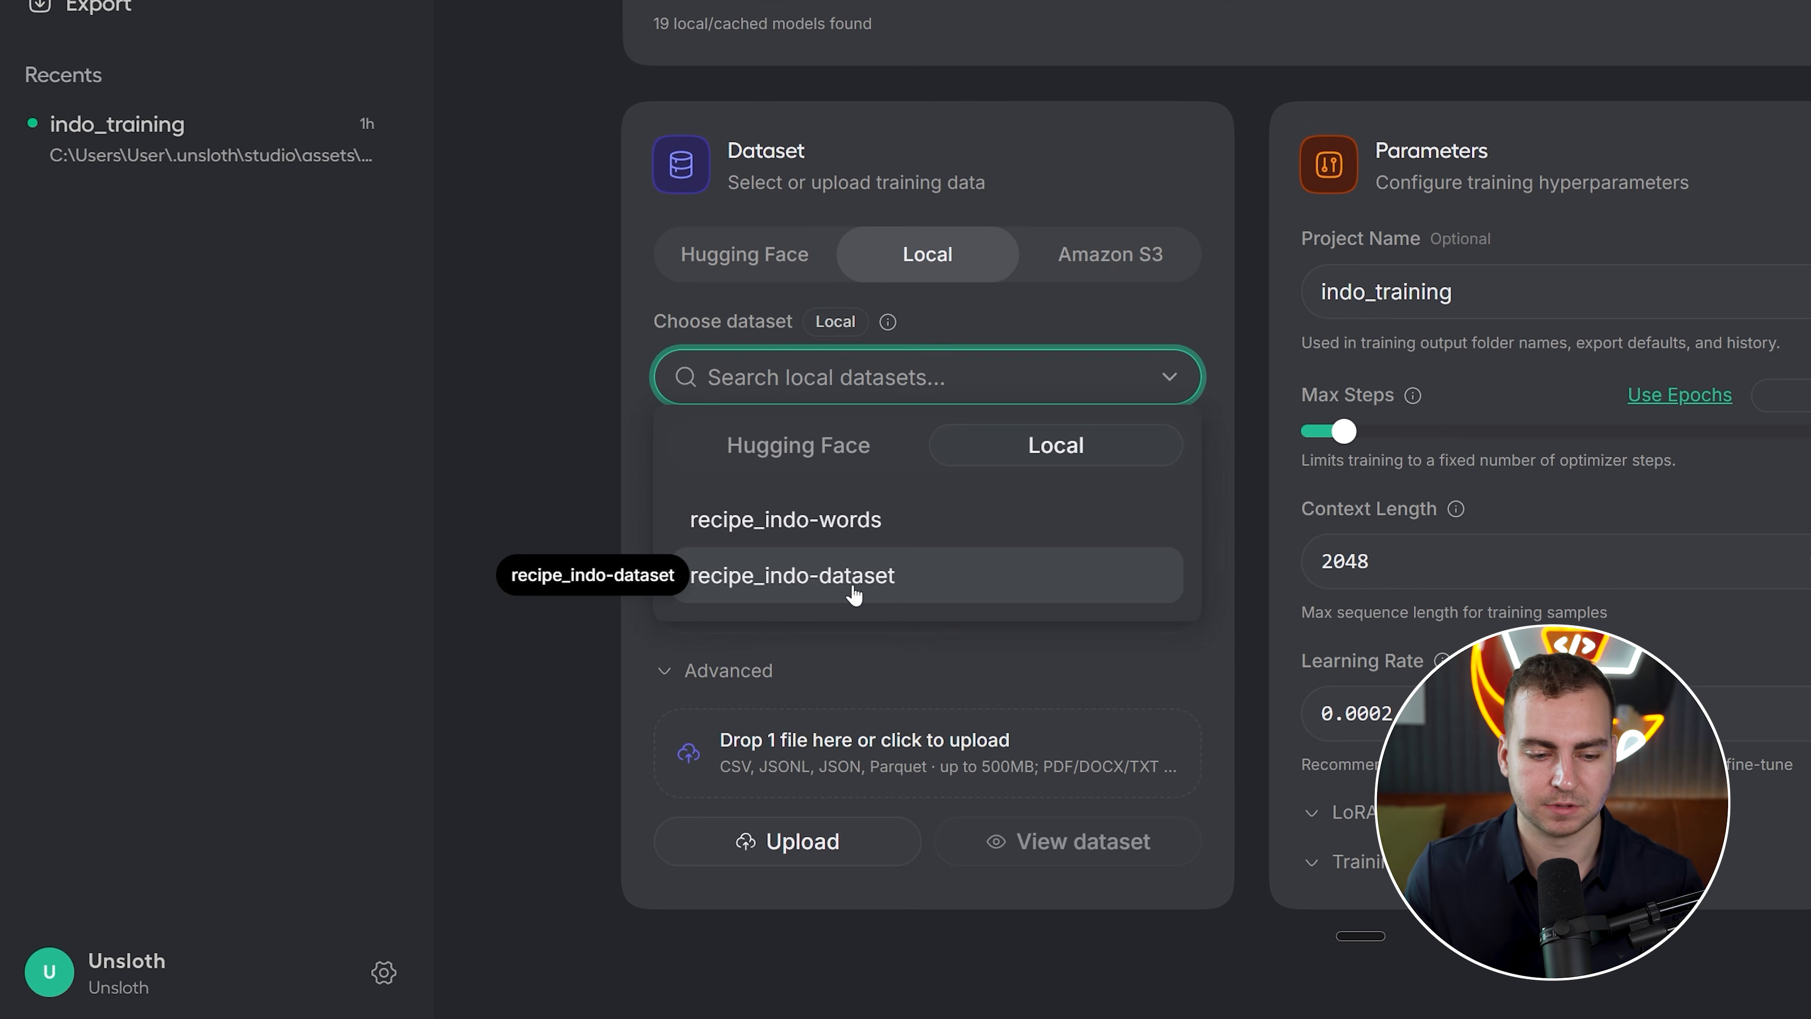
click(1033, 564)
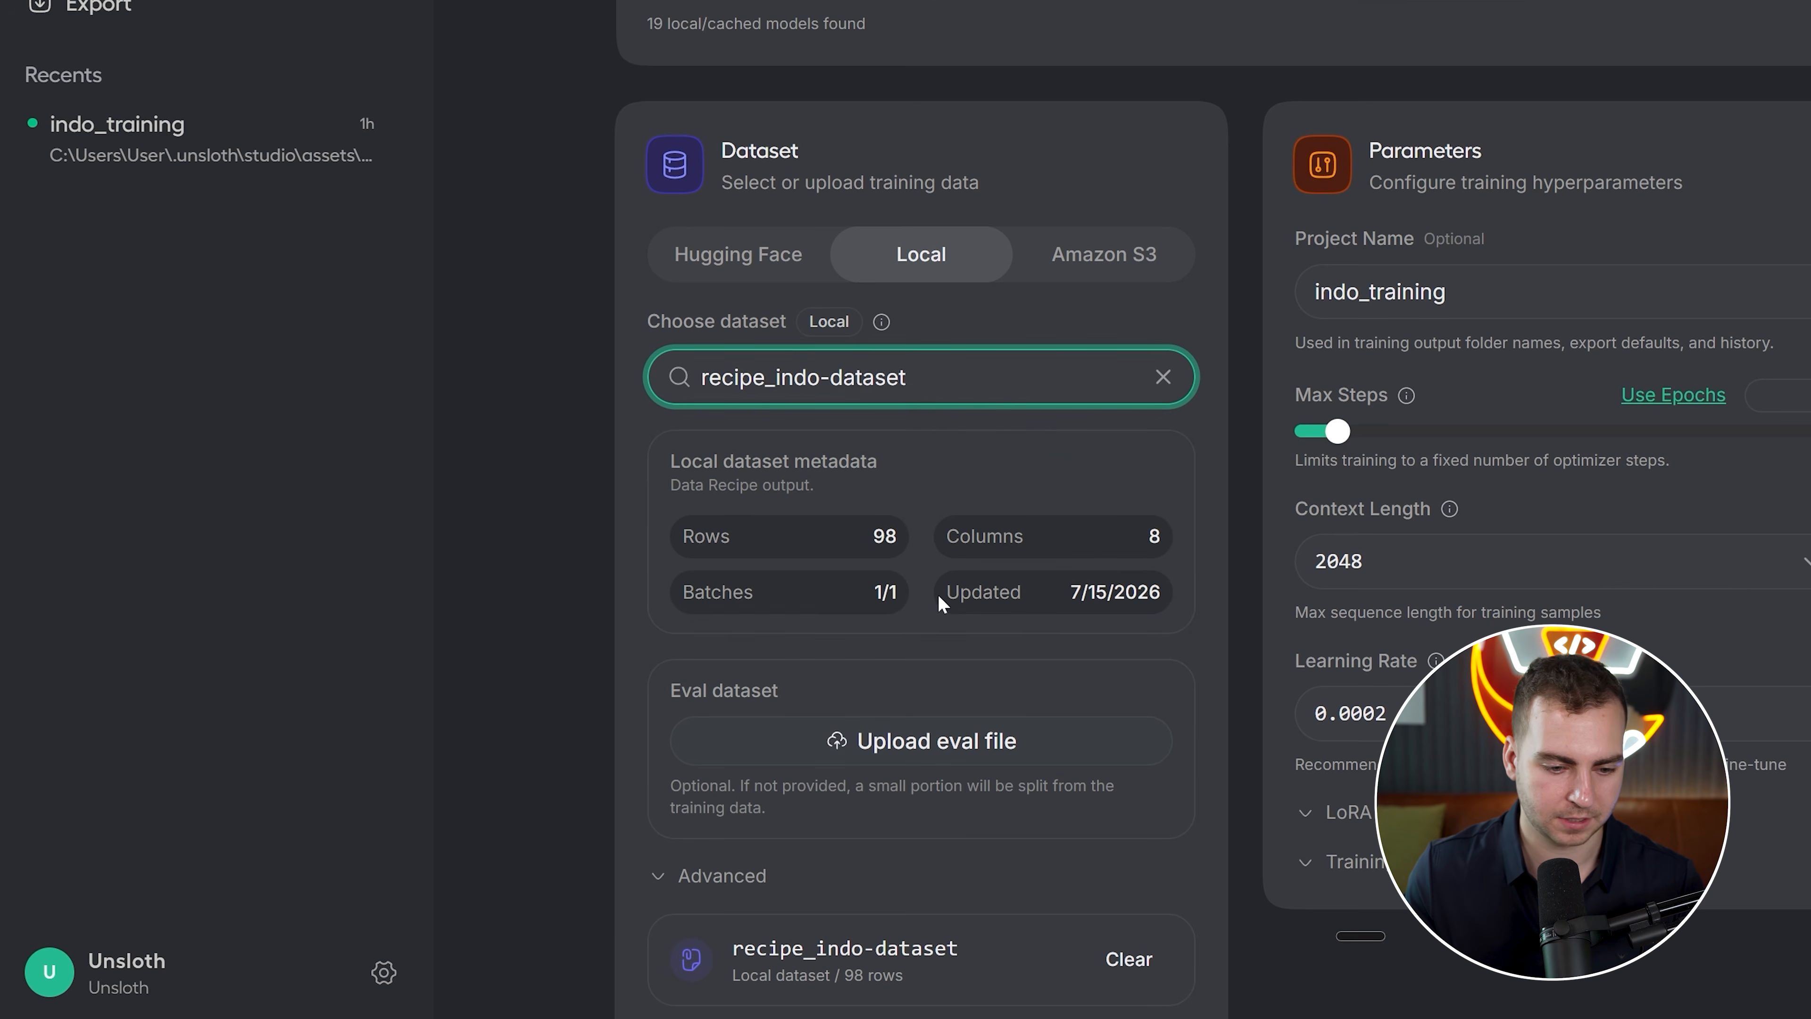
scroll(982, 372, down, 2)
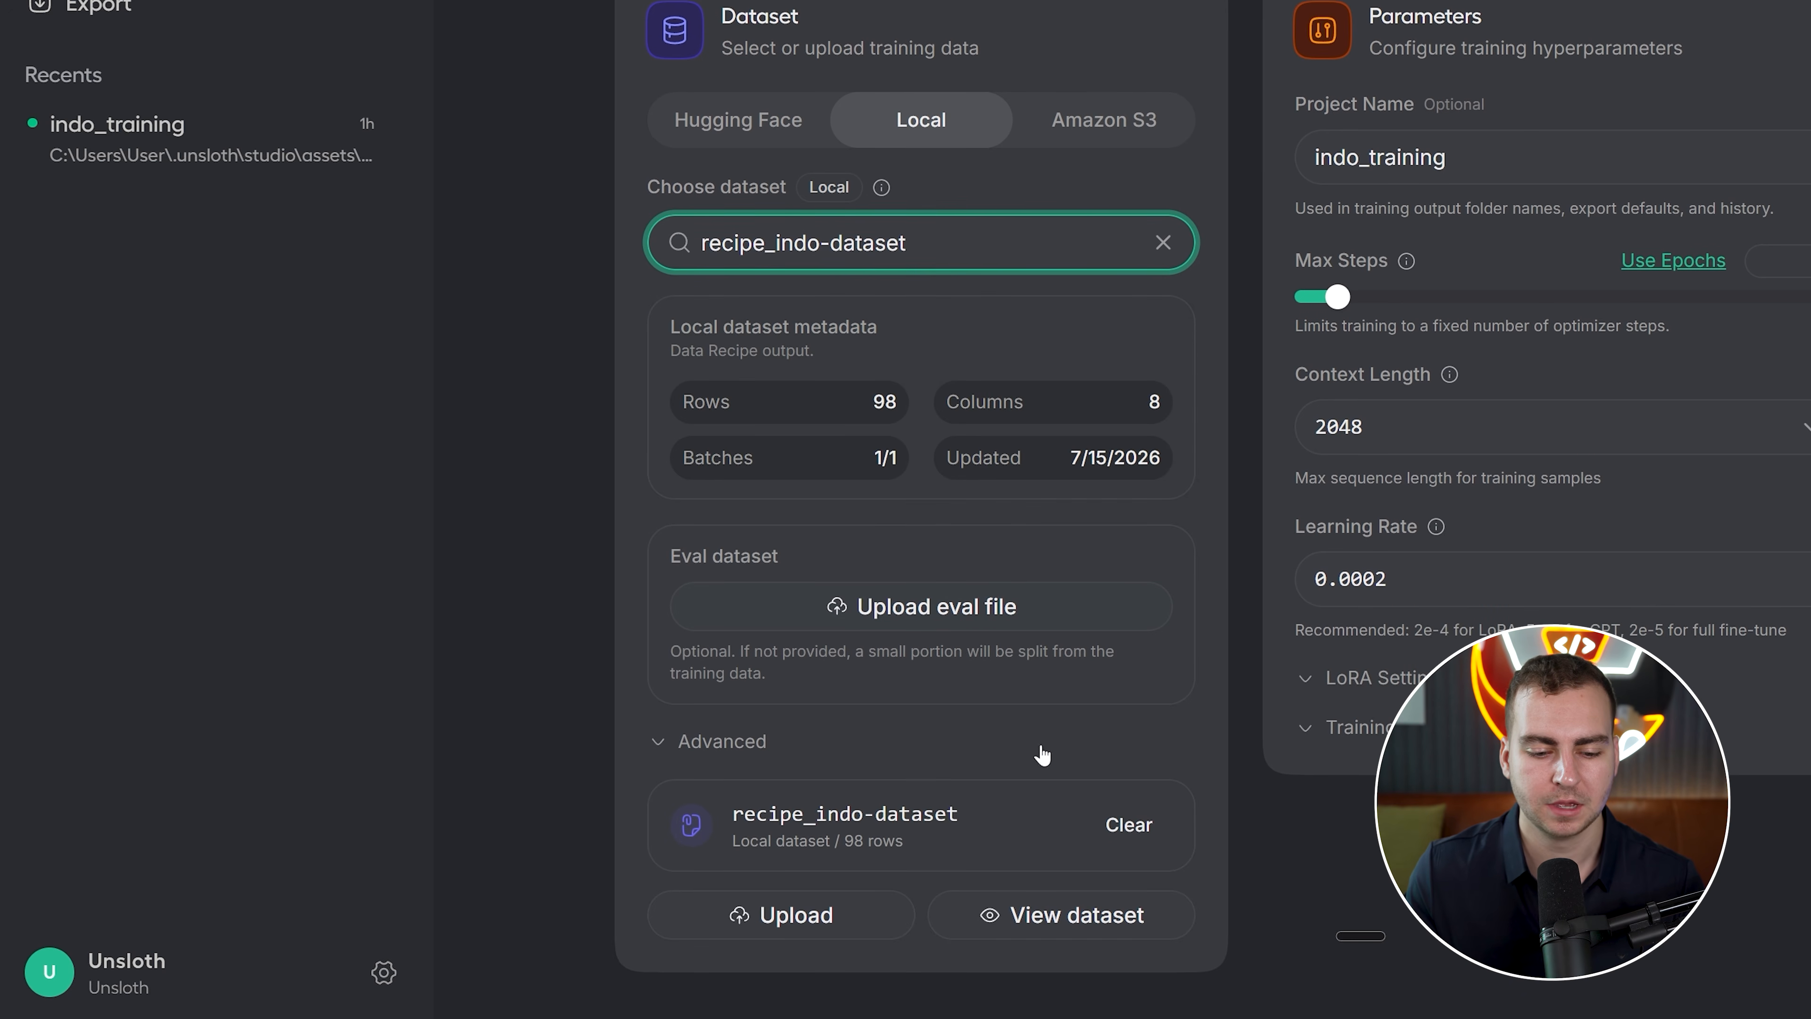
click(1041, 920)
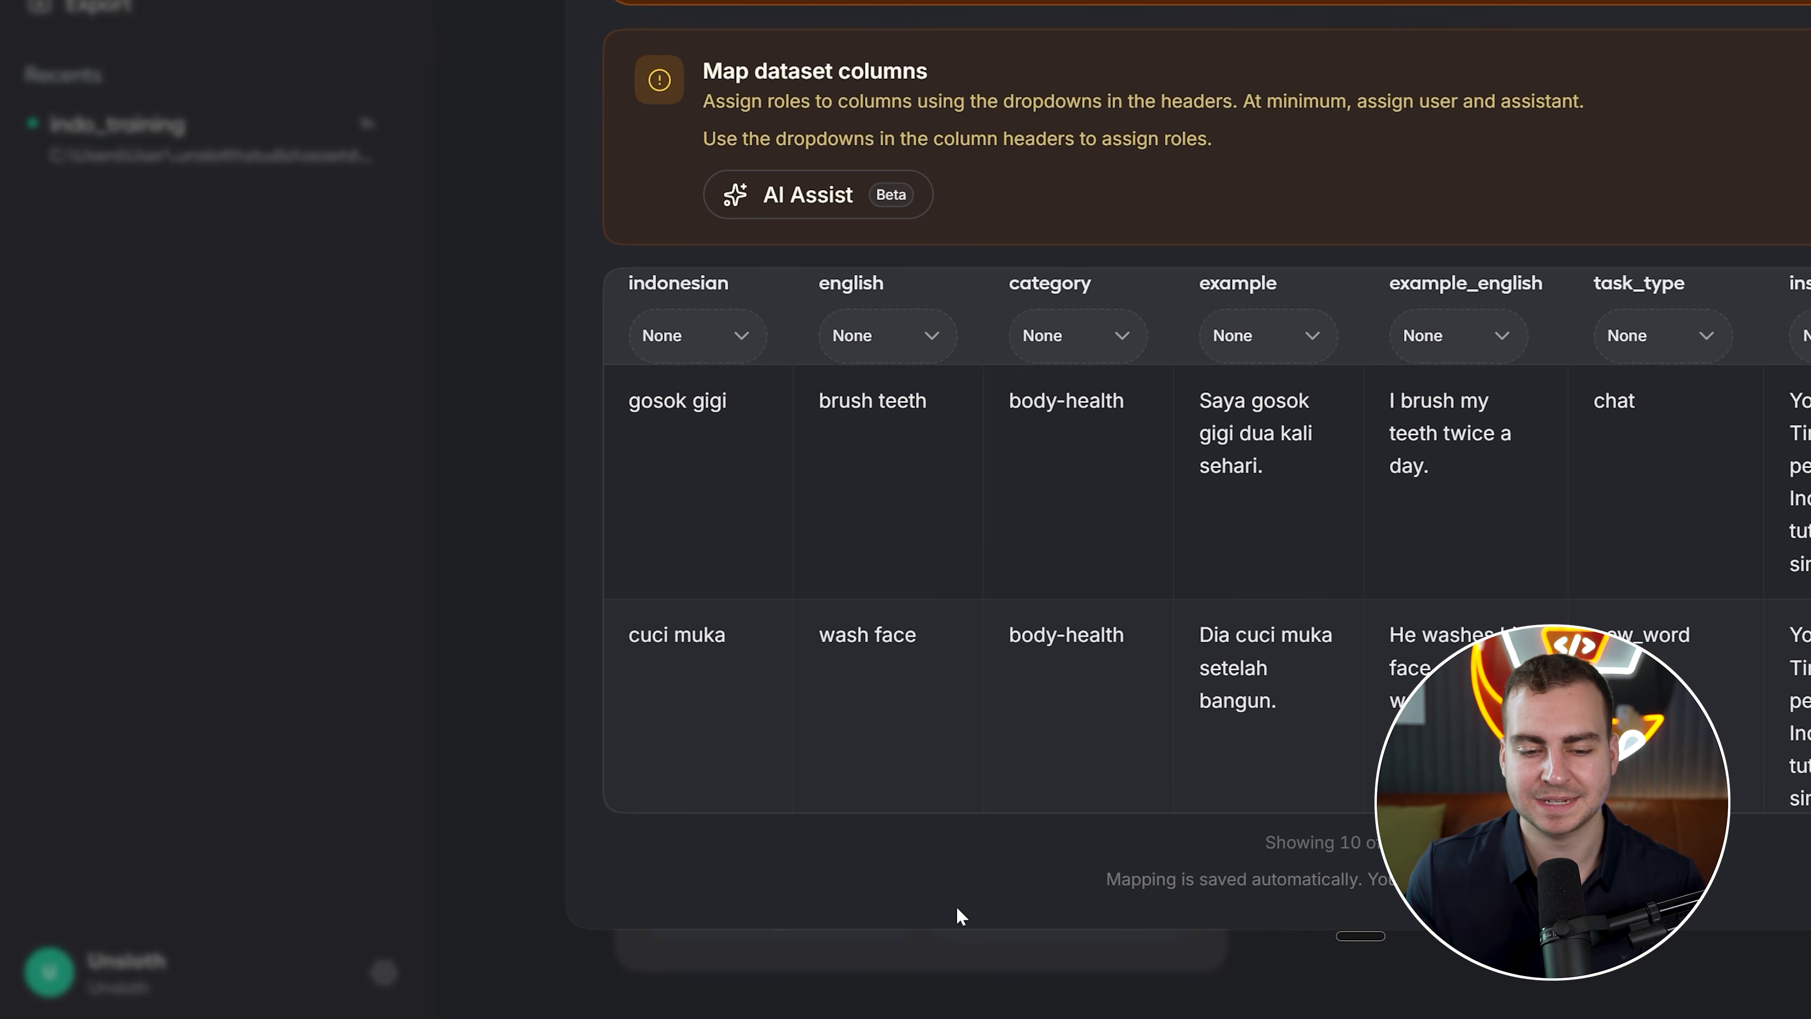
drag(448, 304, 692, 325)
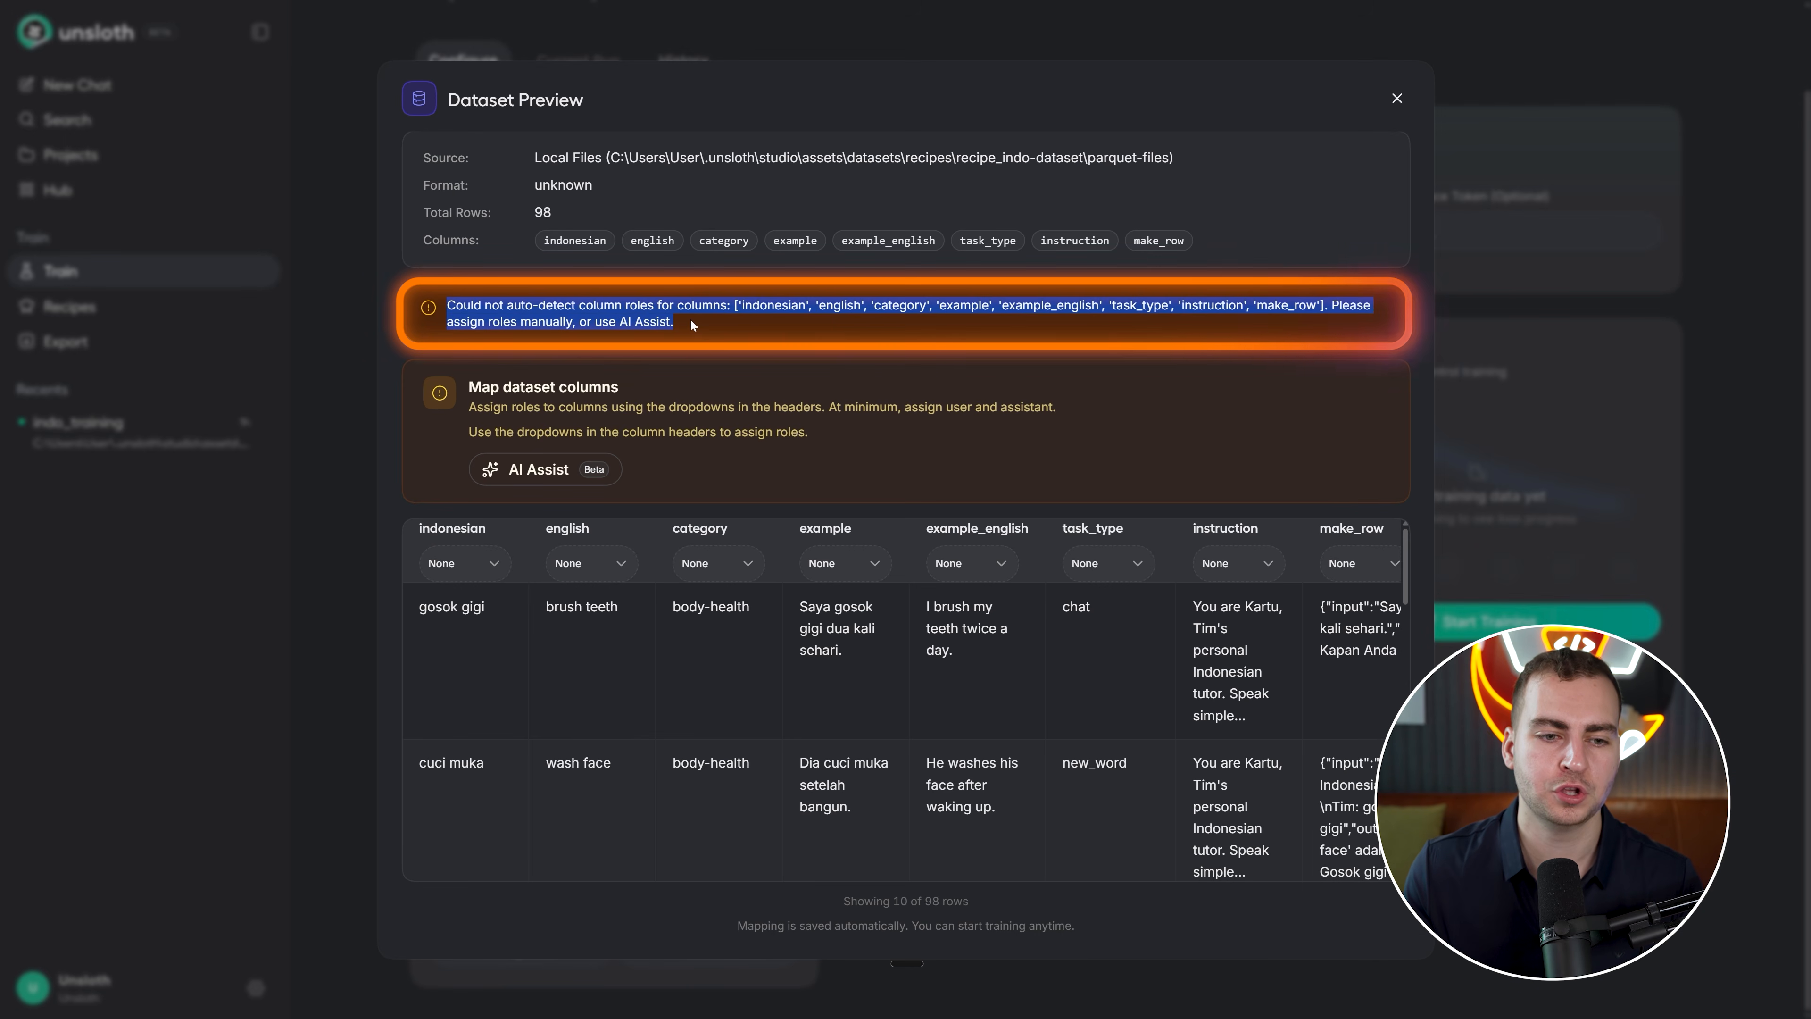
click(752, 329)
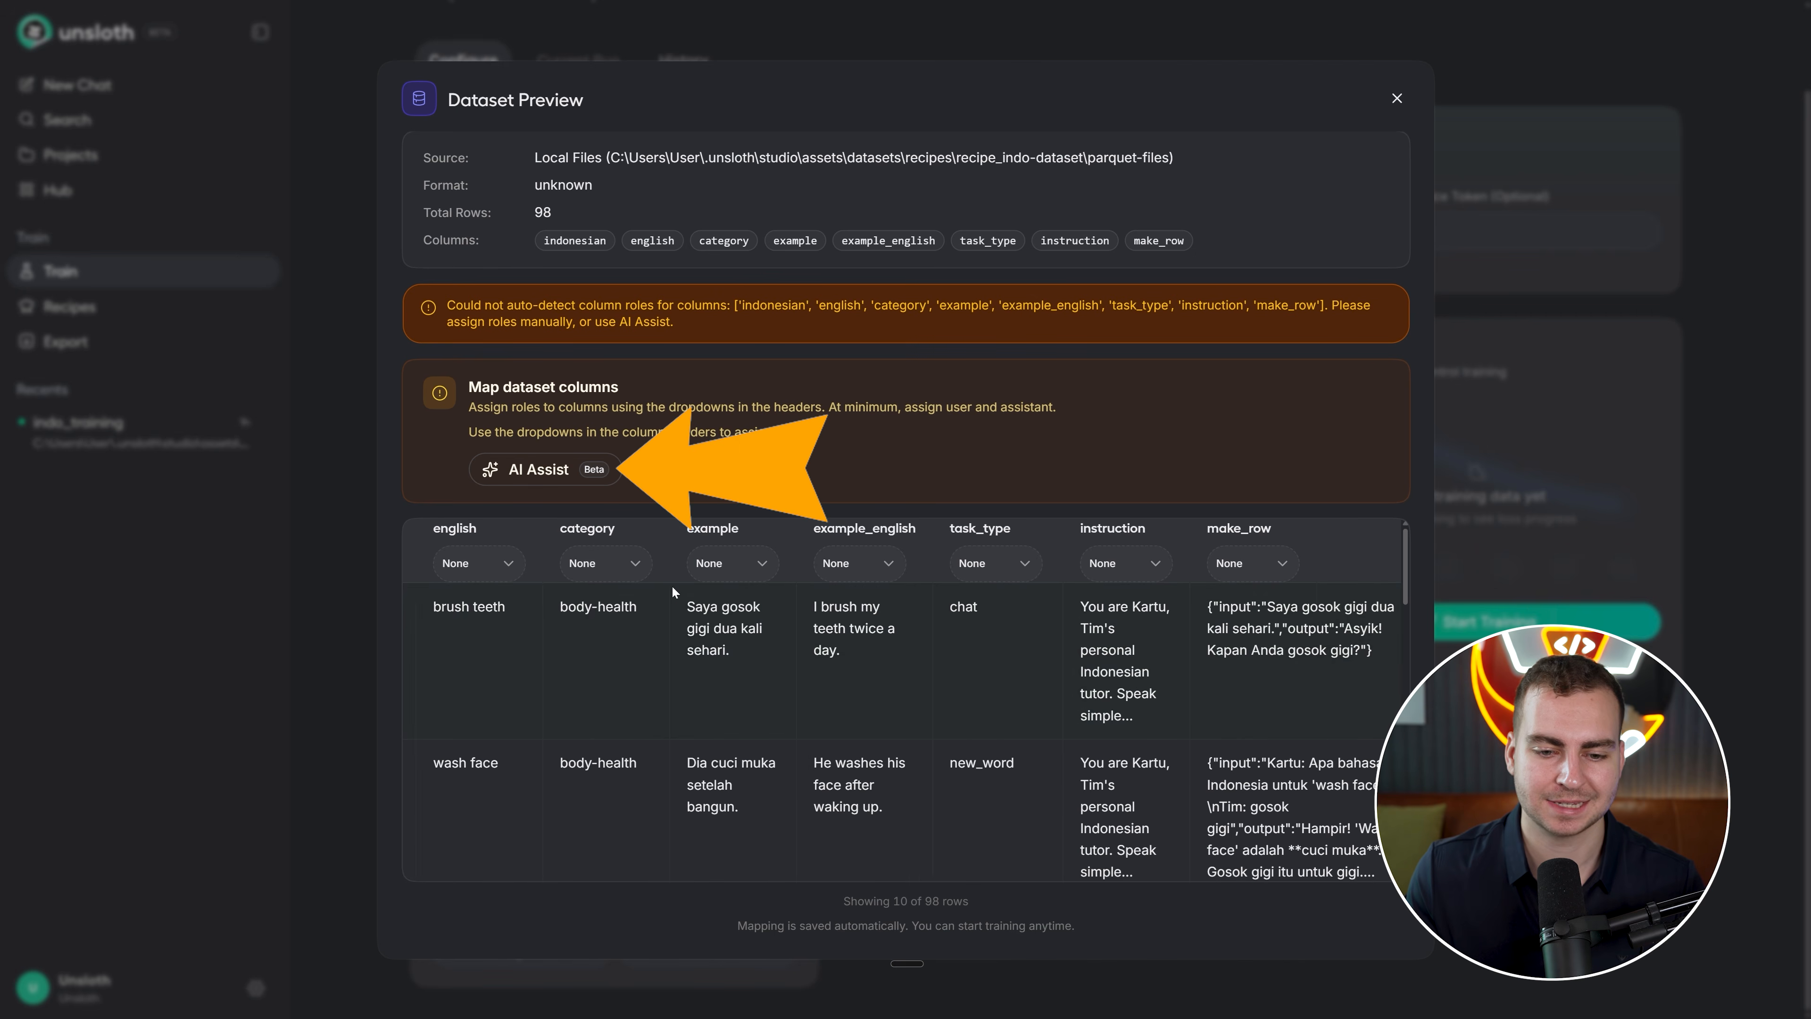
Try mapping the dataset columns with indonesian as System, english as User, category as Assistant, and finally example as System
scroll(673, 585, left, 2)
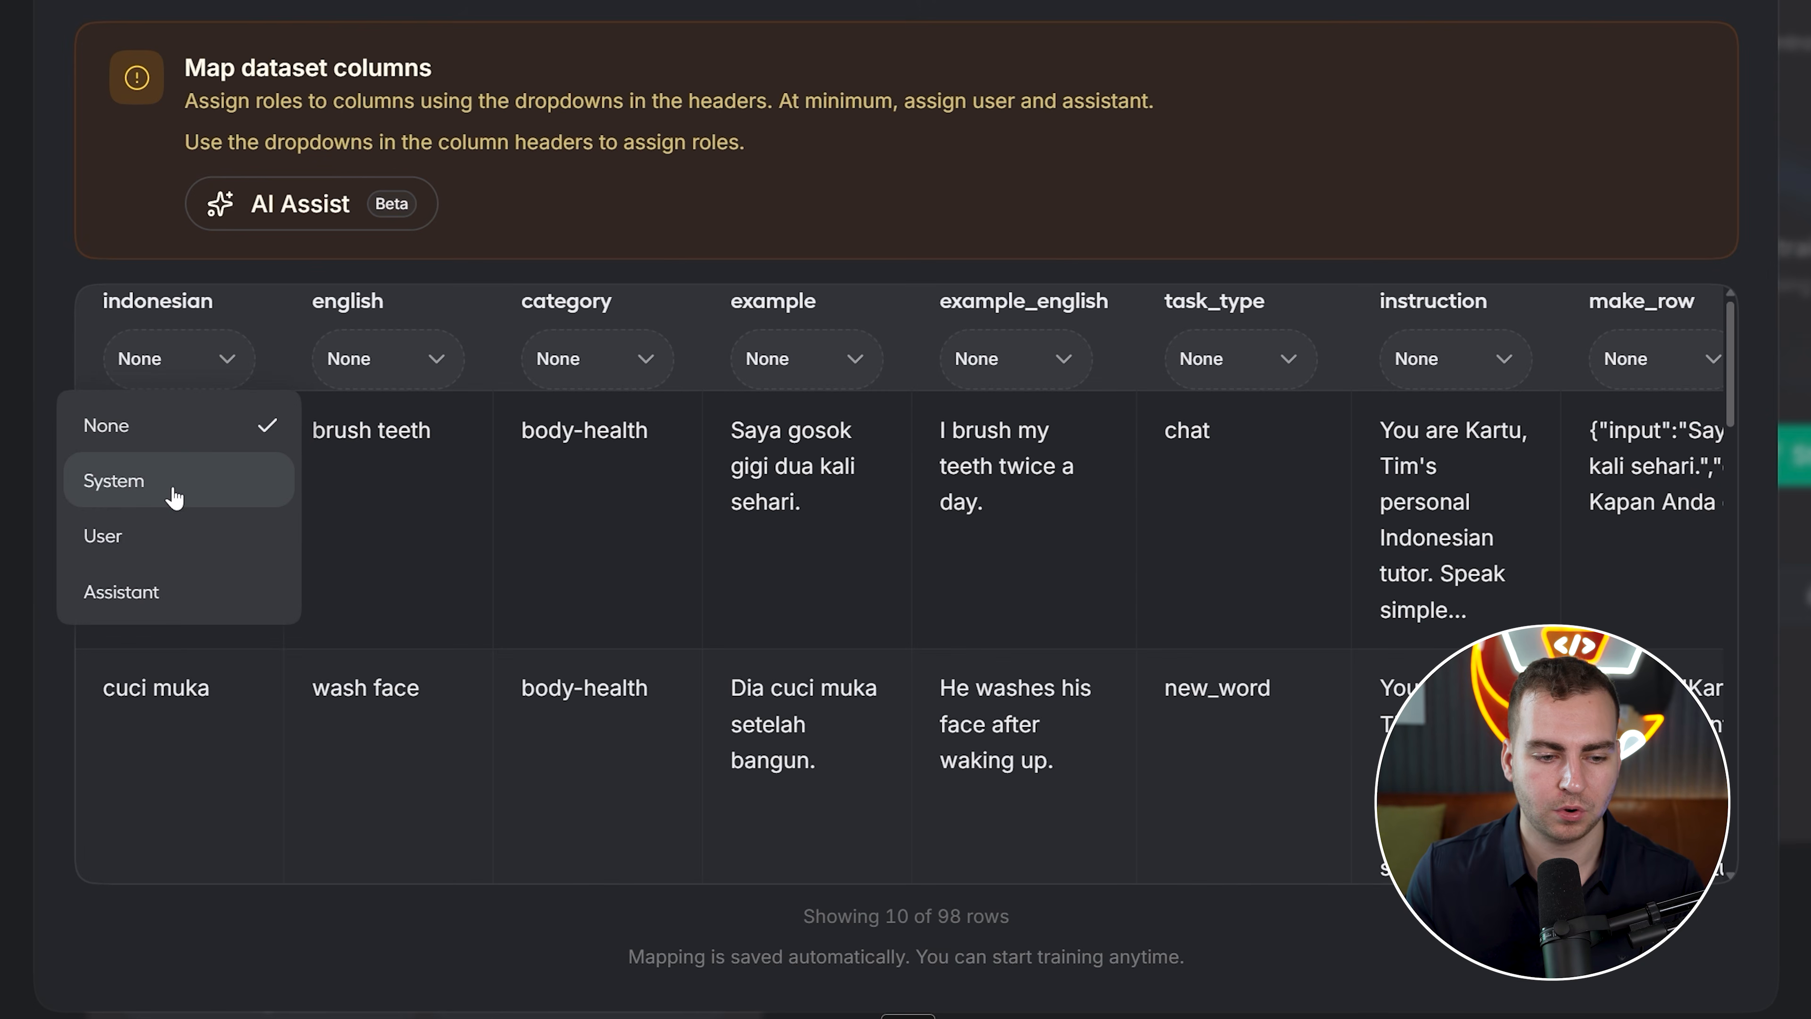
click(367, 550)
click(216, 379)
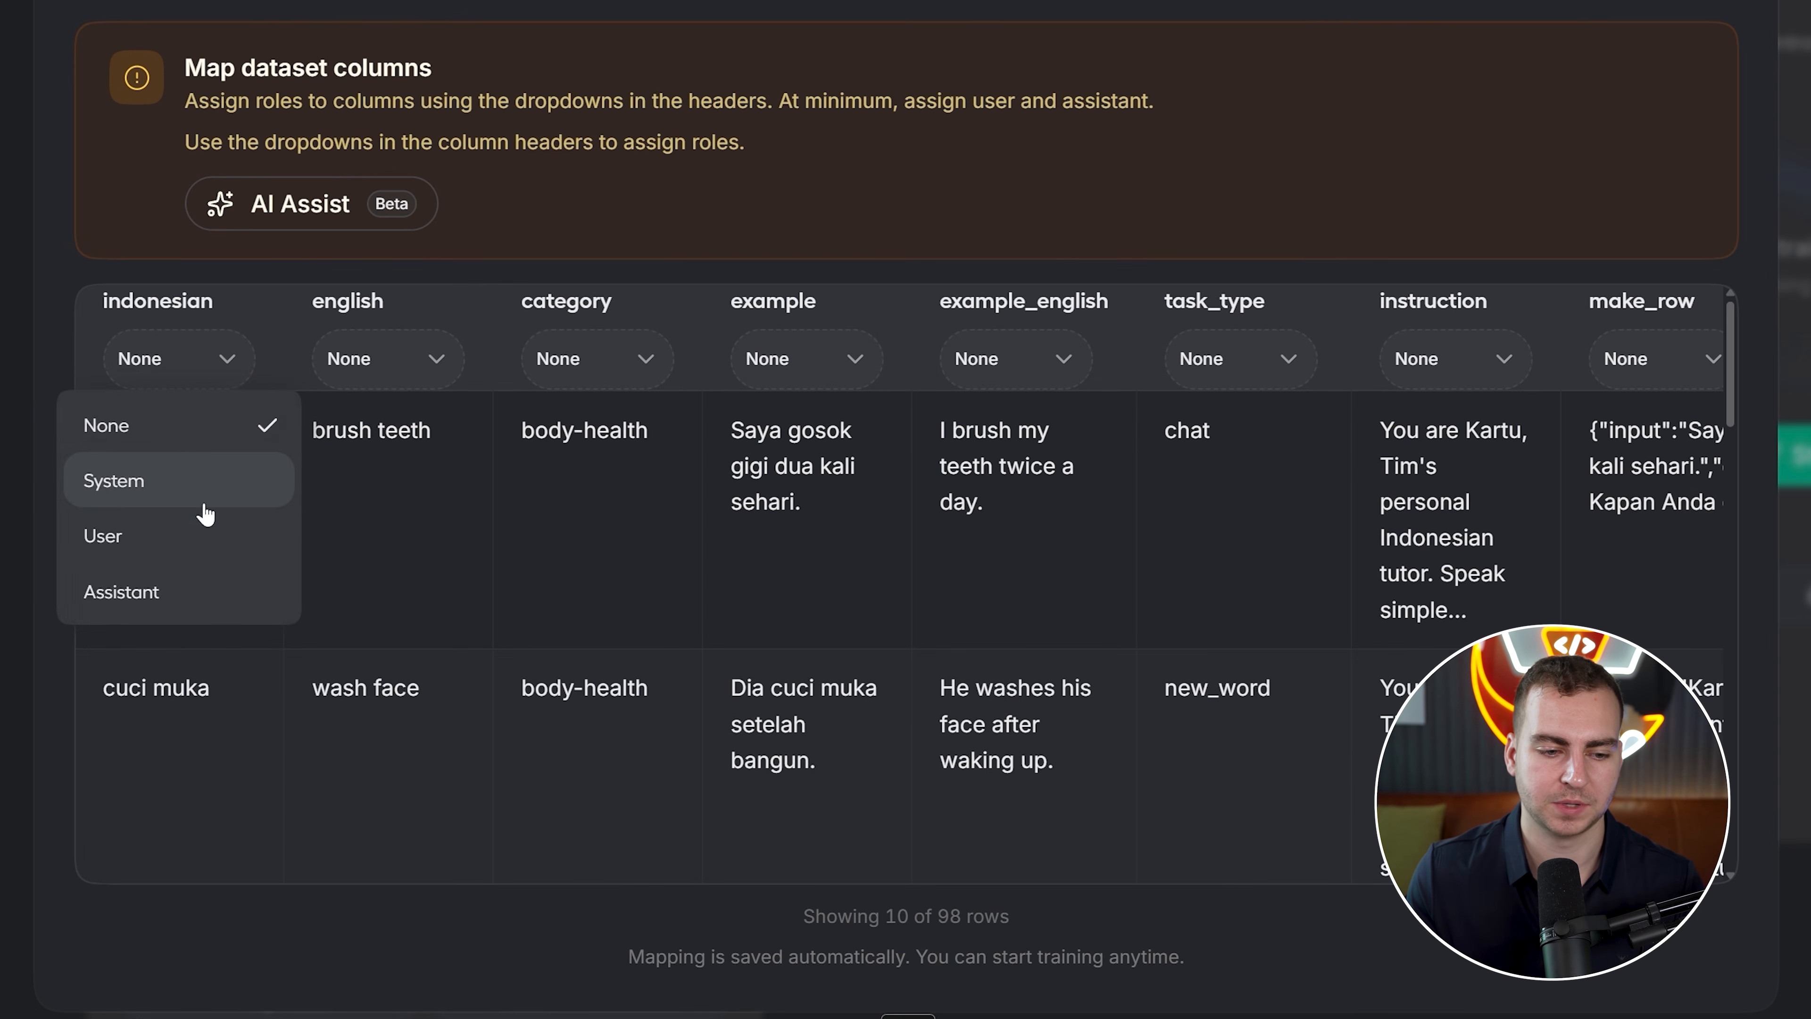
click(203, 508)
click(403, 399)
click(397, 560)
click(595, 380)
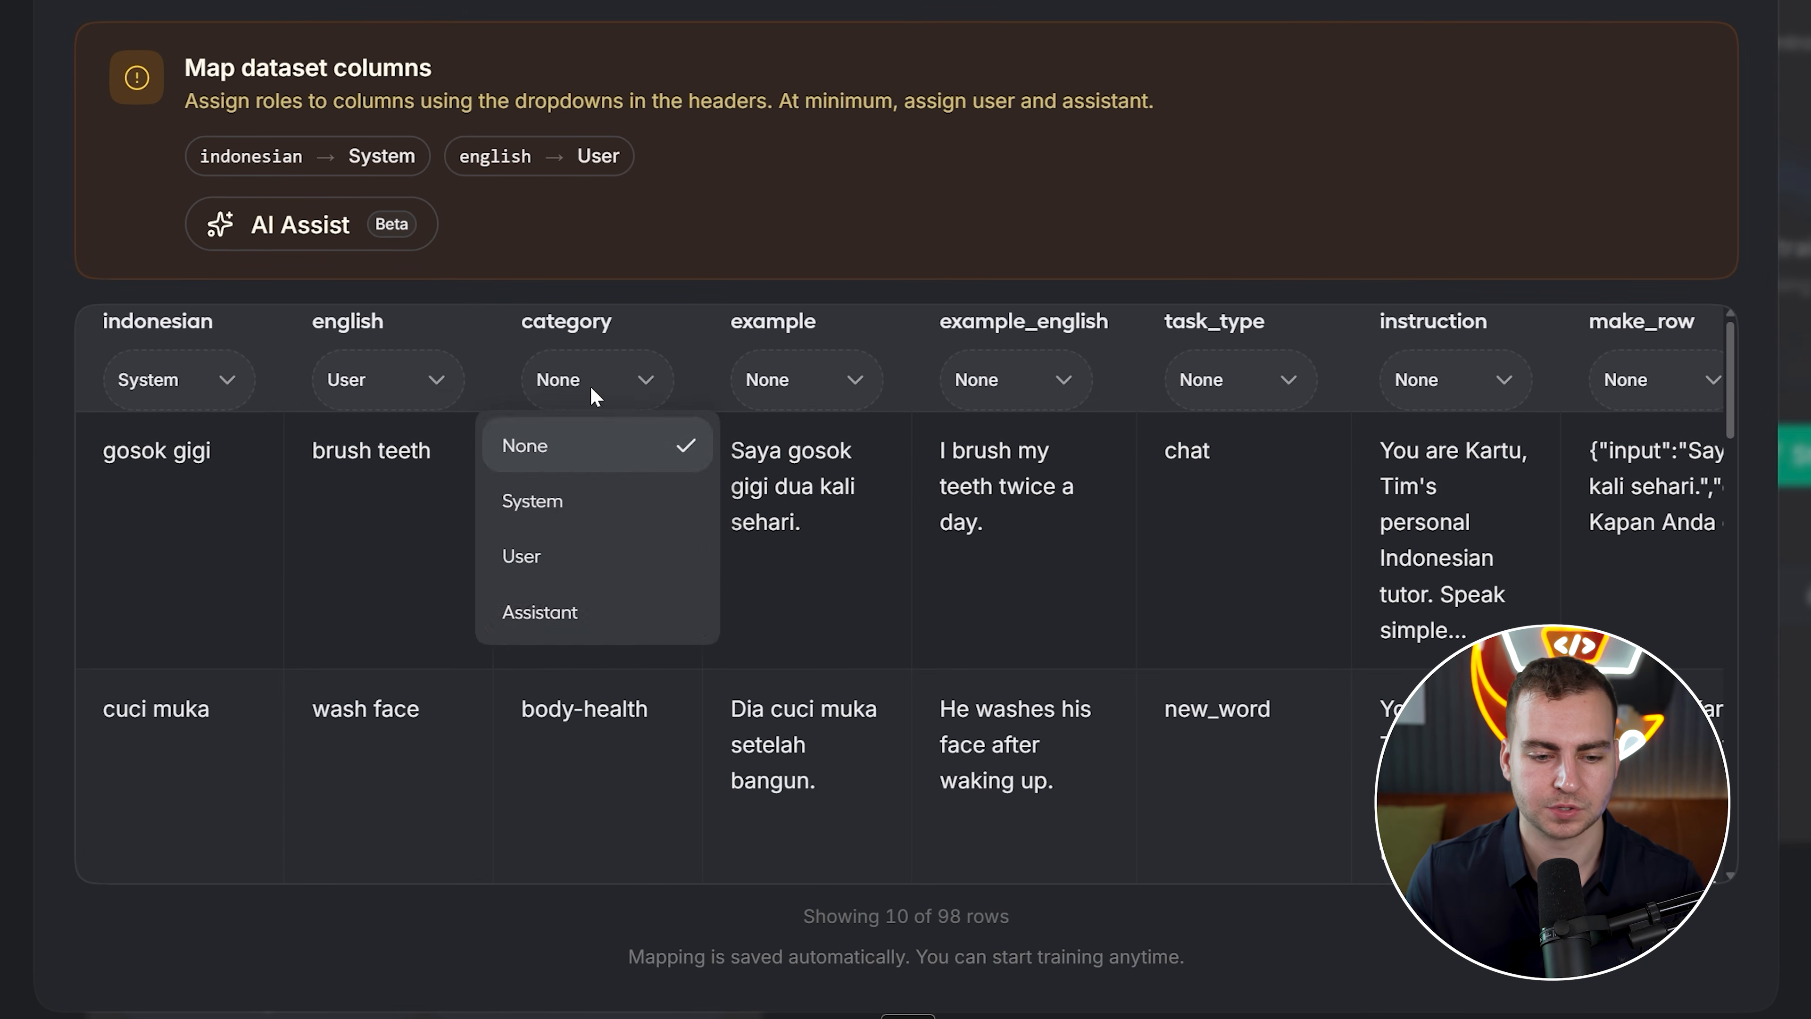
click(541, 612)
click(802, 380)
click(831, 501)
Reset the roles of the example, category, english and indonesian columns to None
click(837, 380)
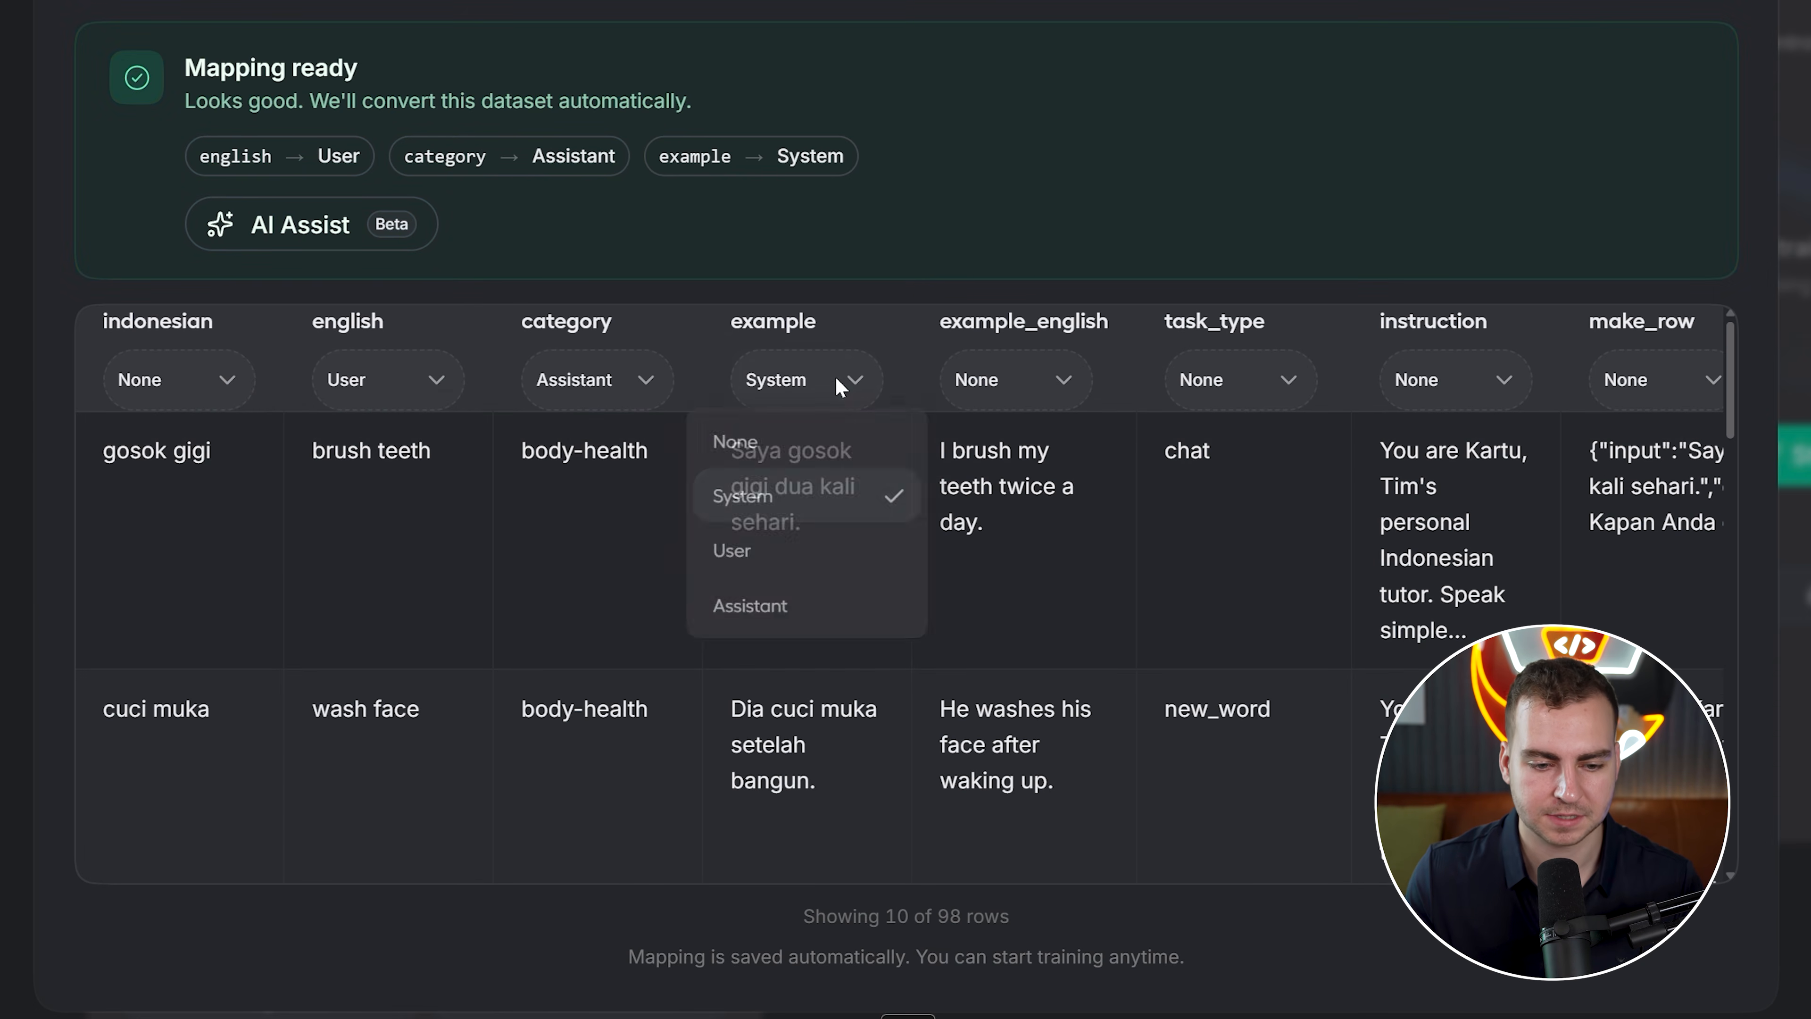
click(812, 448)
click(620, 380)
click(630, 448)
click(417, 391)
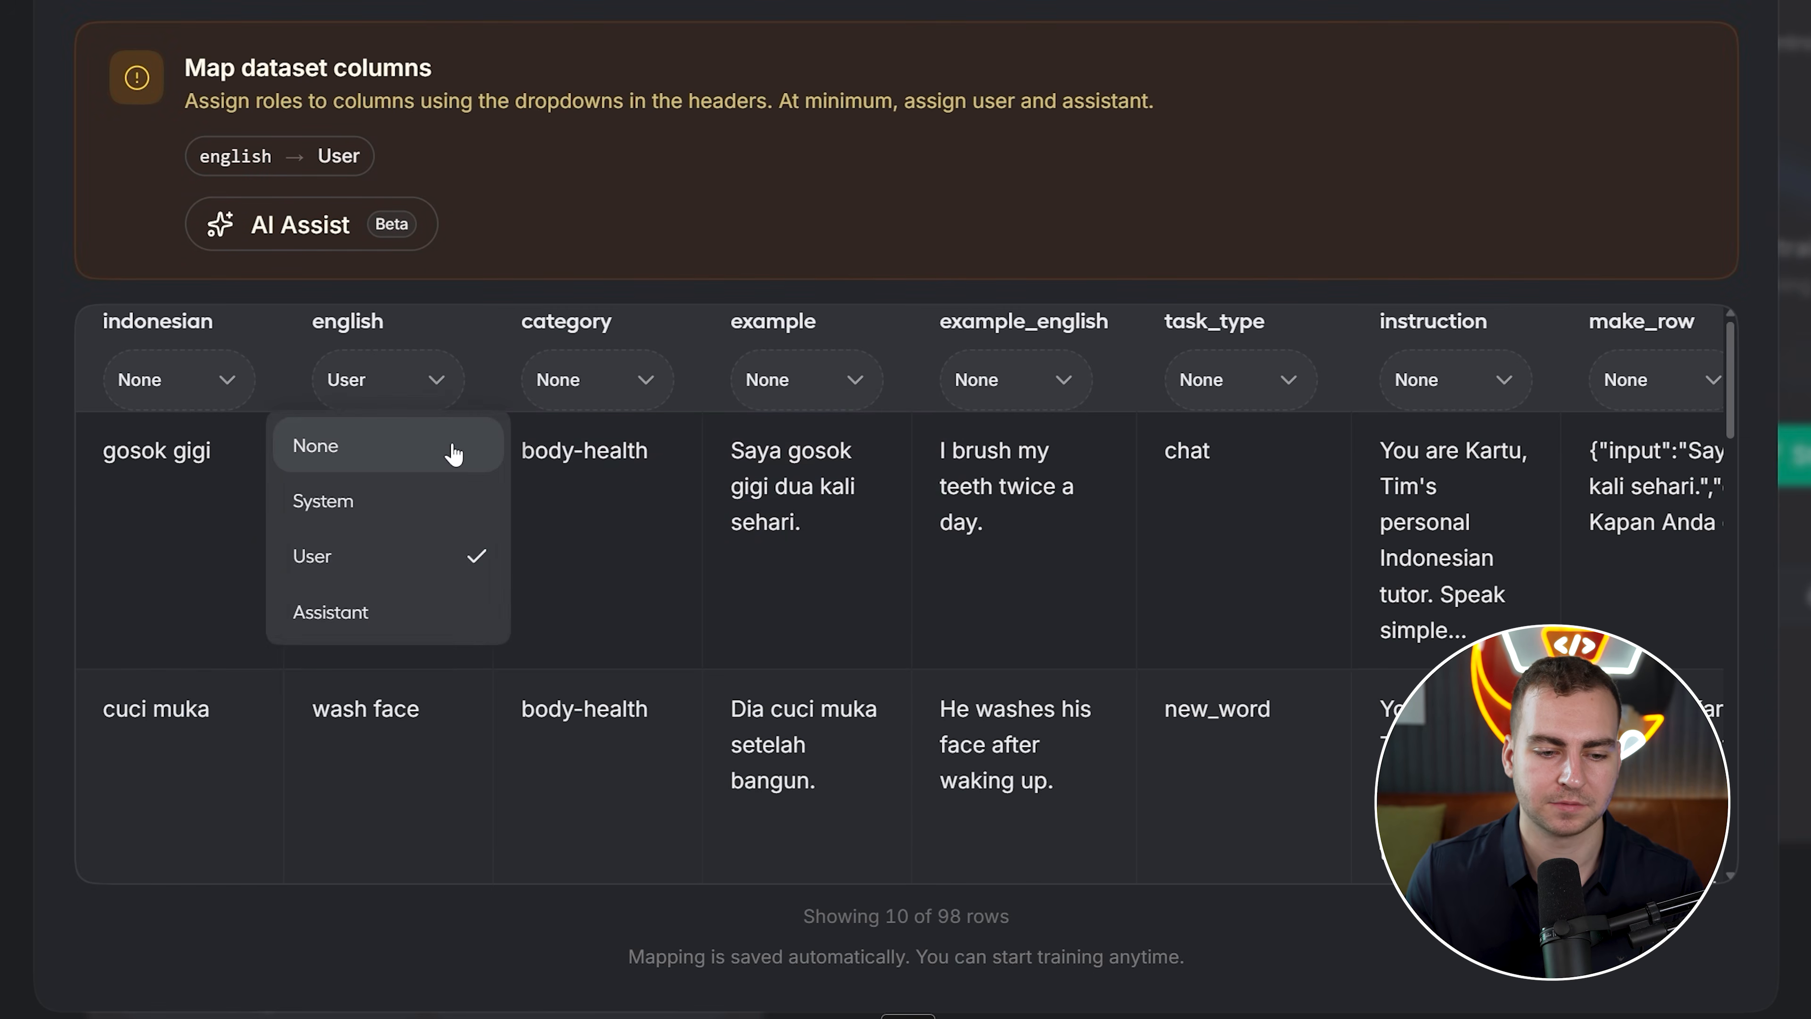
click(454, 449)
click(214, 358)
click(246, 431)
Start AI Assist on the dataset's column mapping and check the role options for the task_type column
scroll(1010, 425, right, 3)
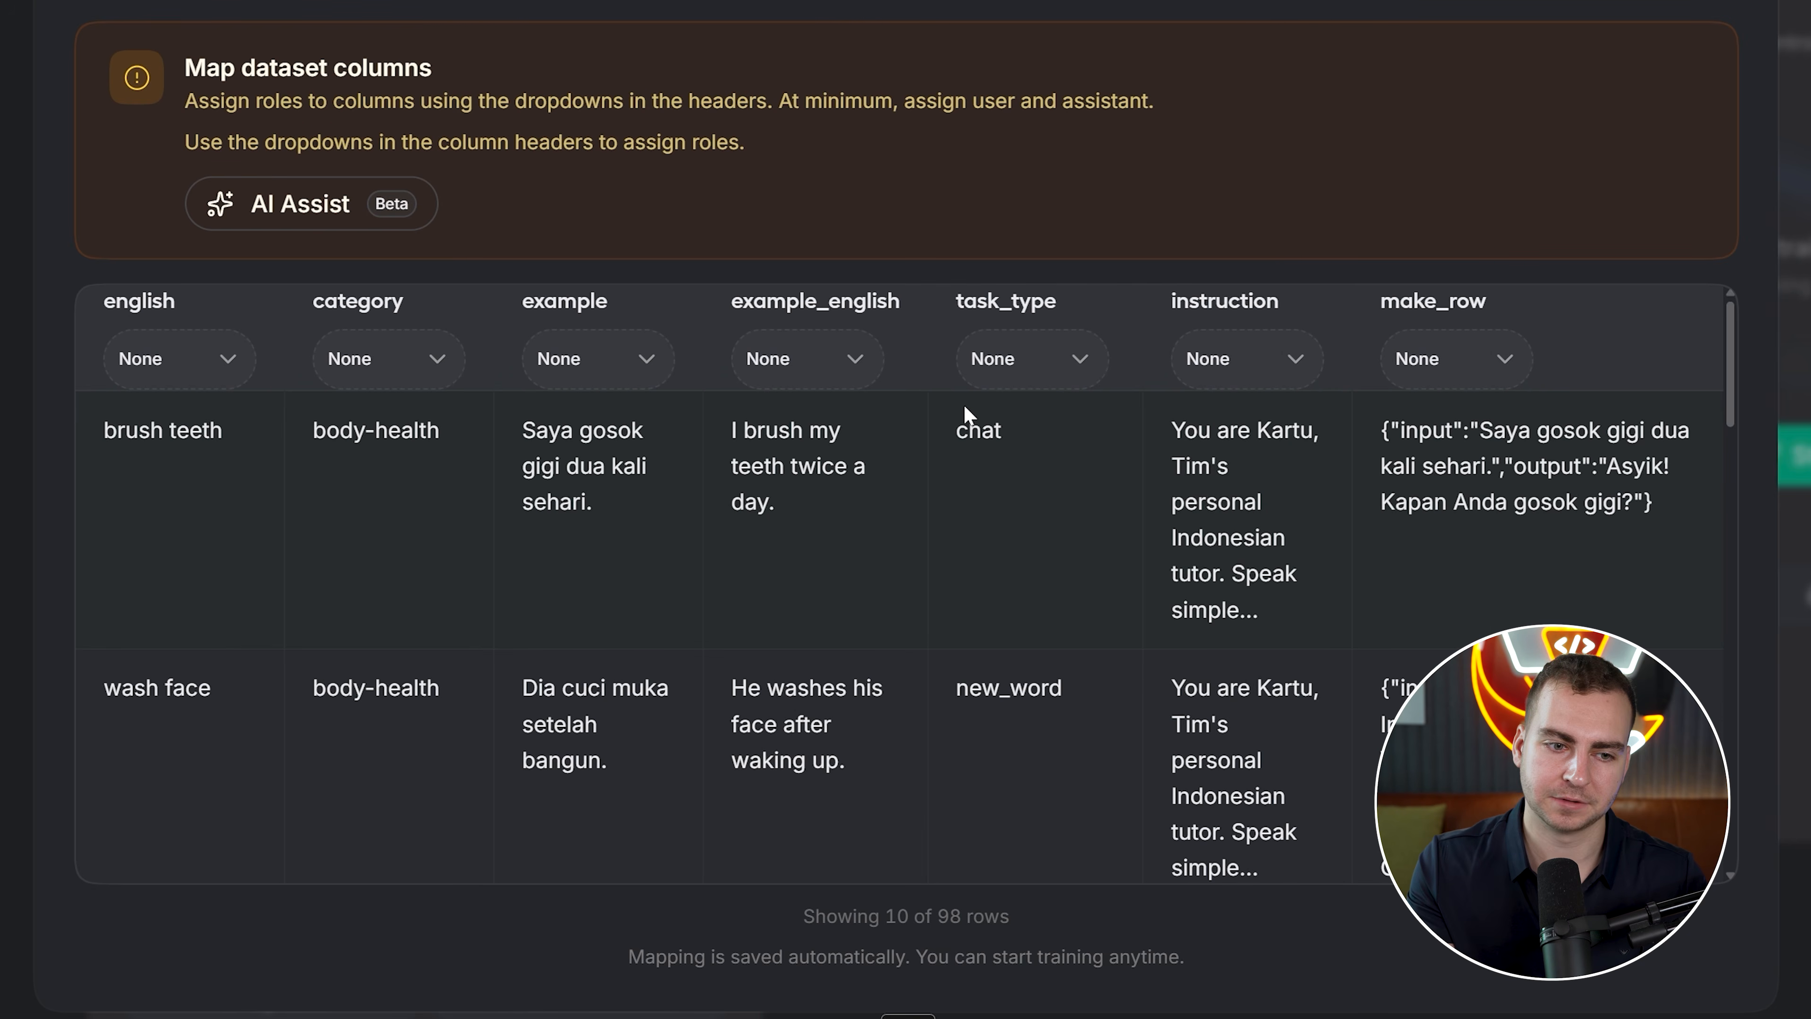
click(325, 207)
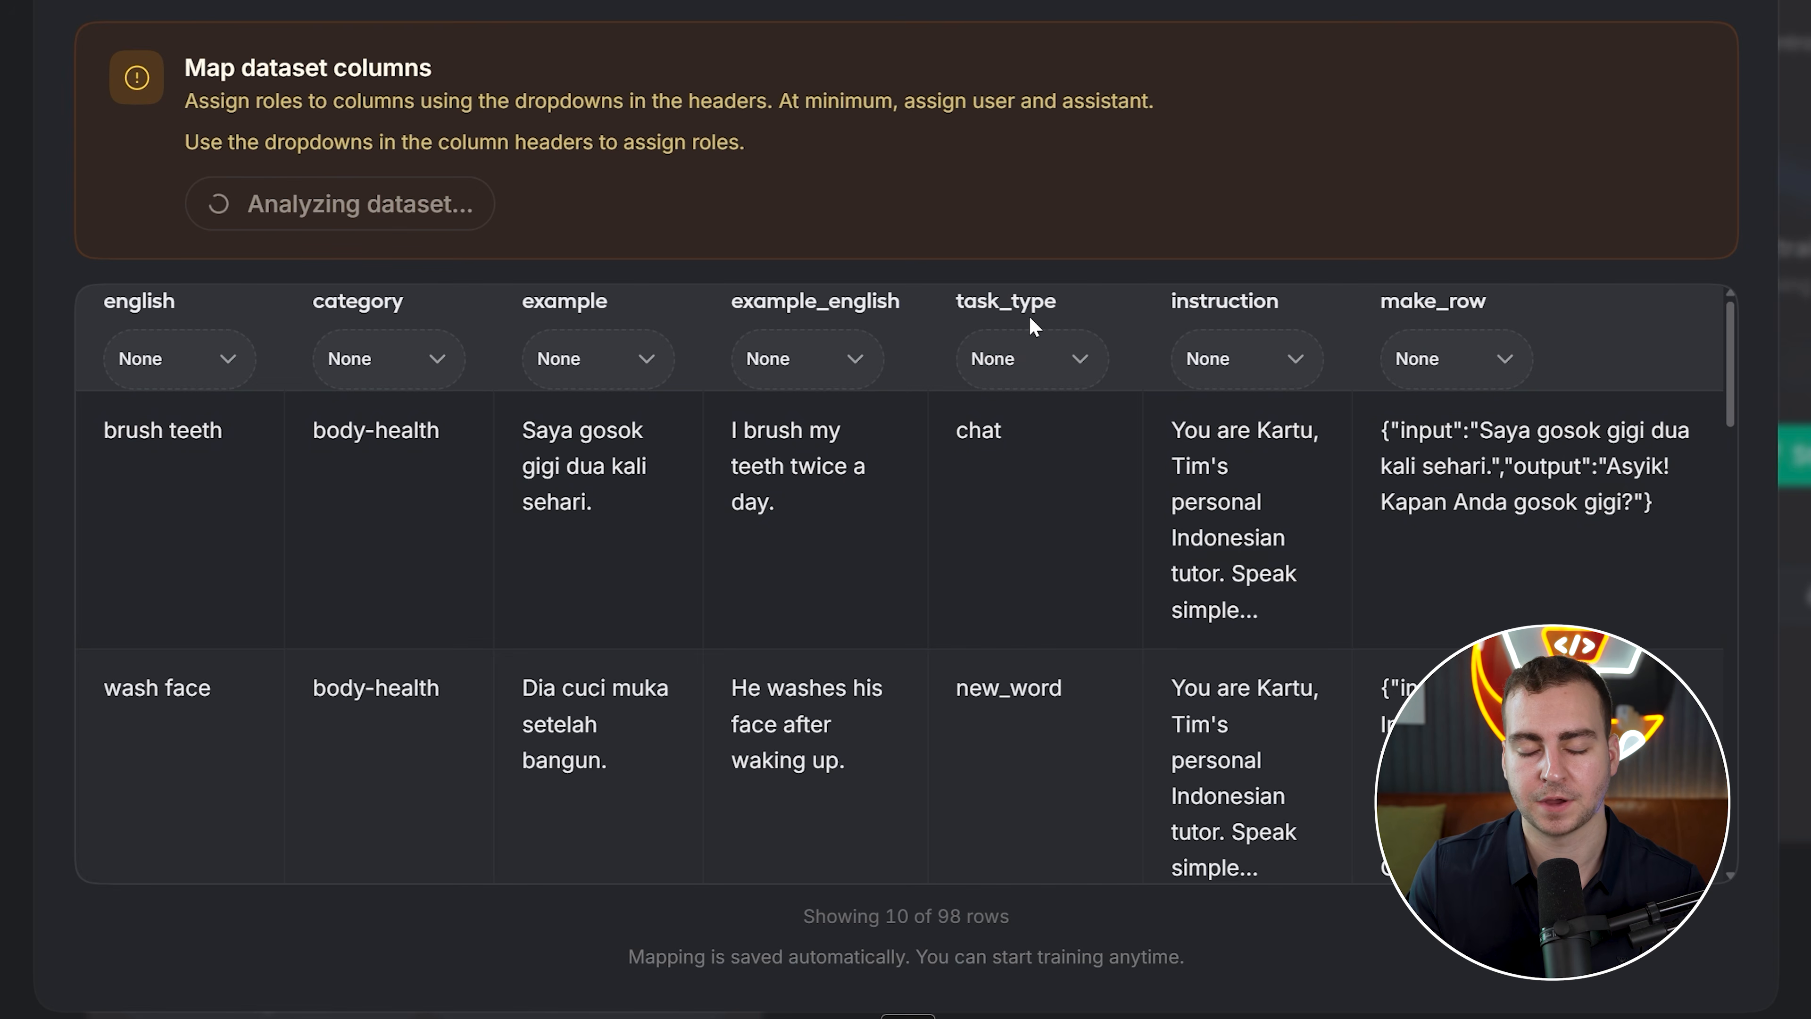
click(1069, 346)
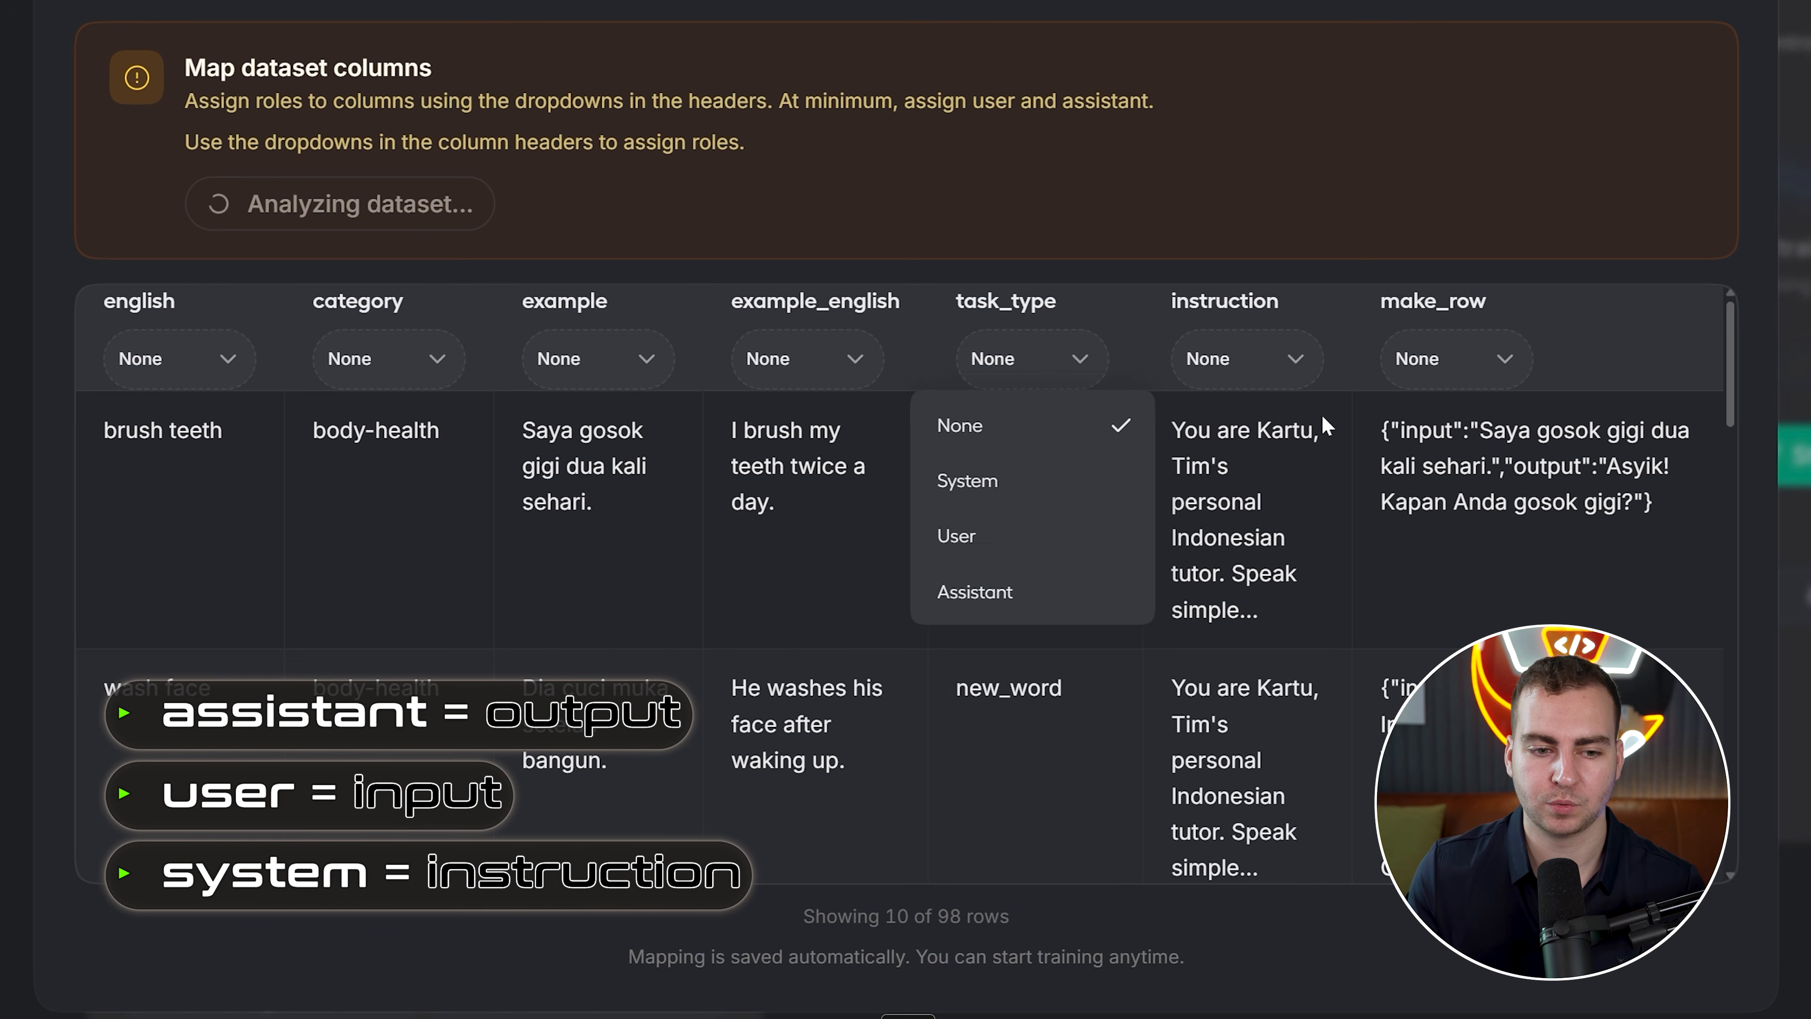
click(1326, 260)
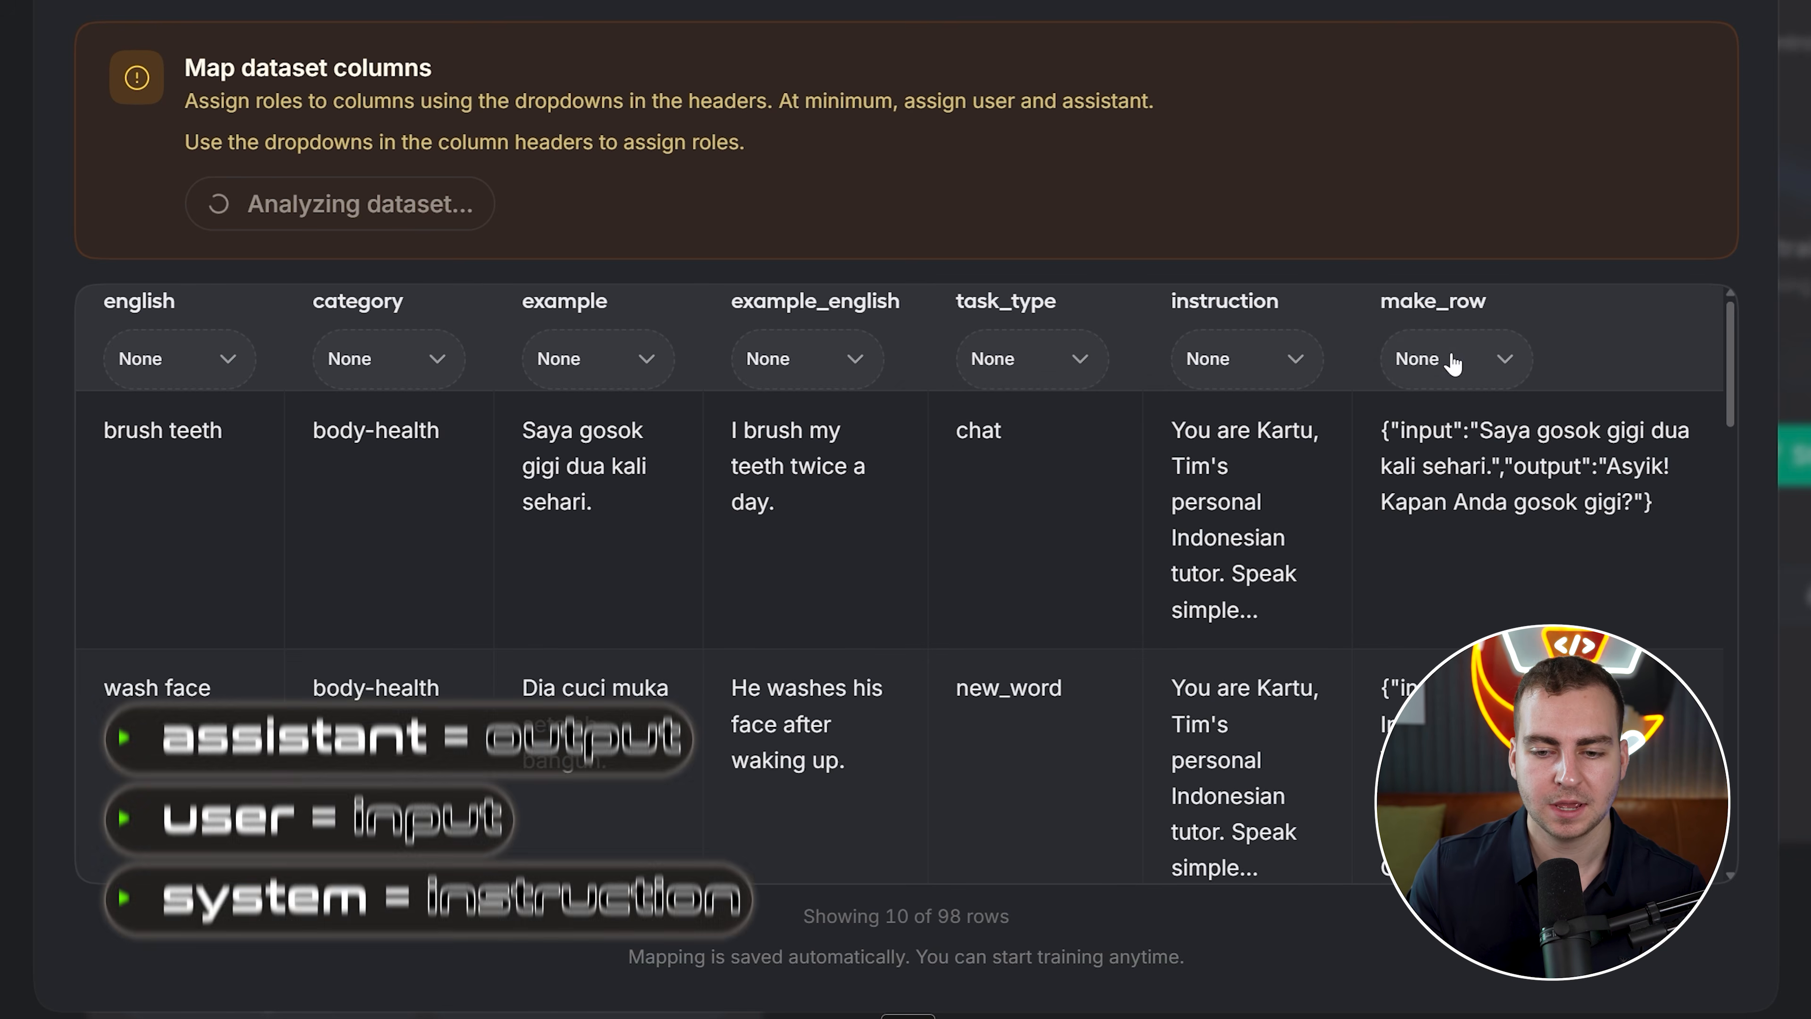
Examine the make_row column's role options and the combined input and output text in its first row
click(1448, 360)
click(1601, 349)
drag(1383, 430, 1642, 502)
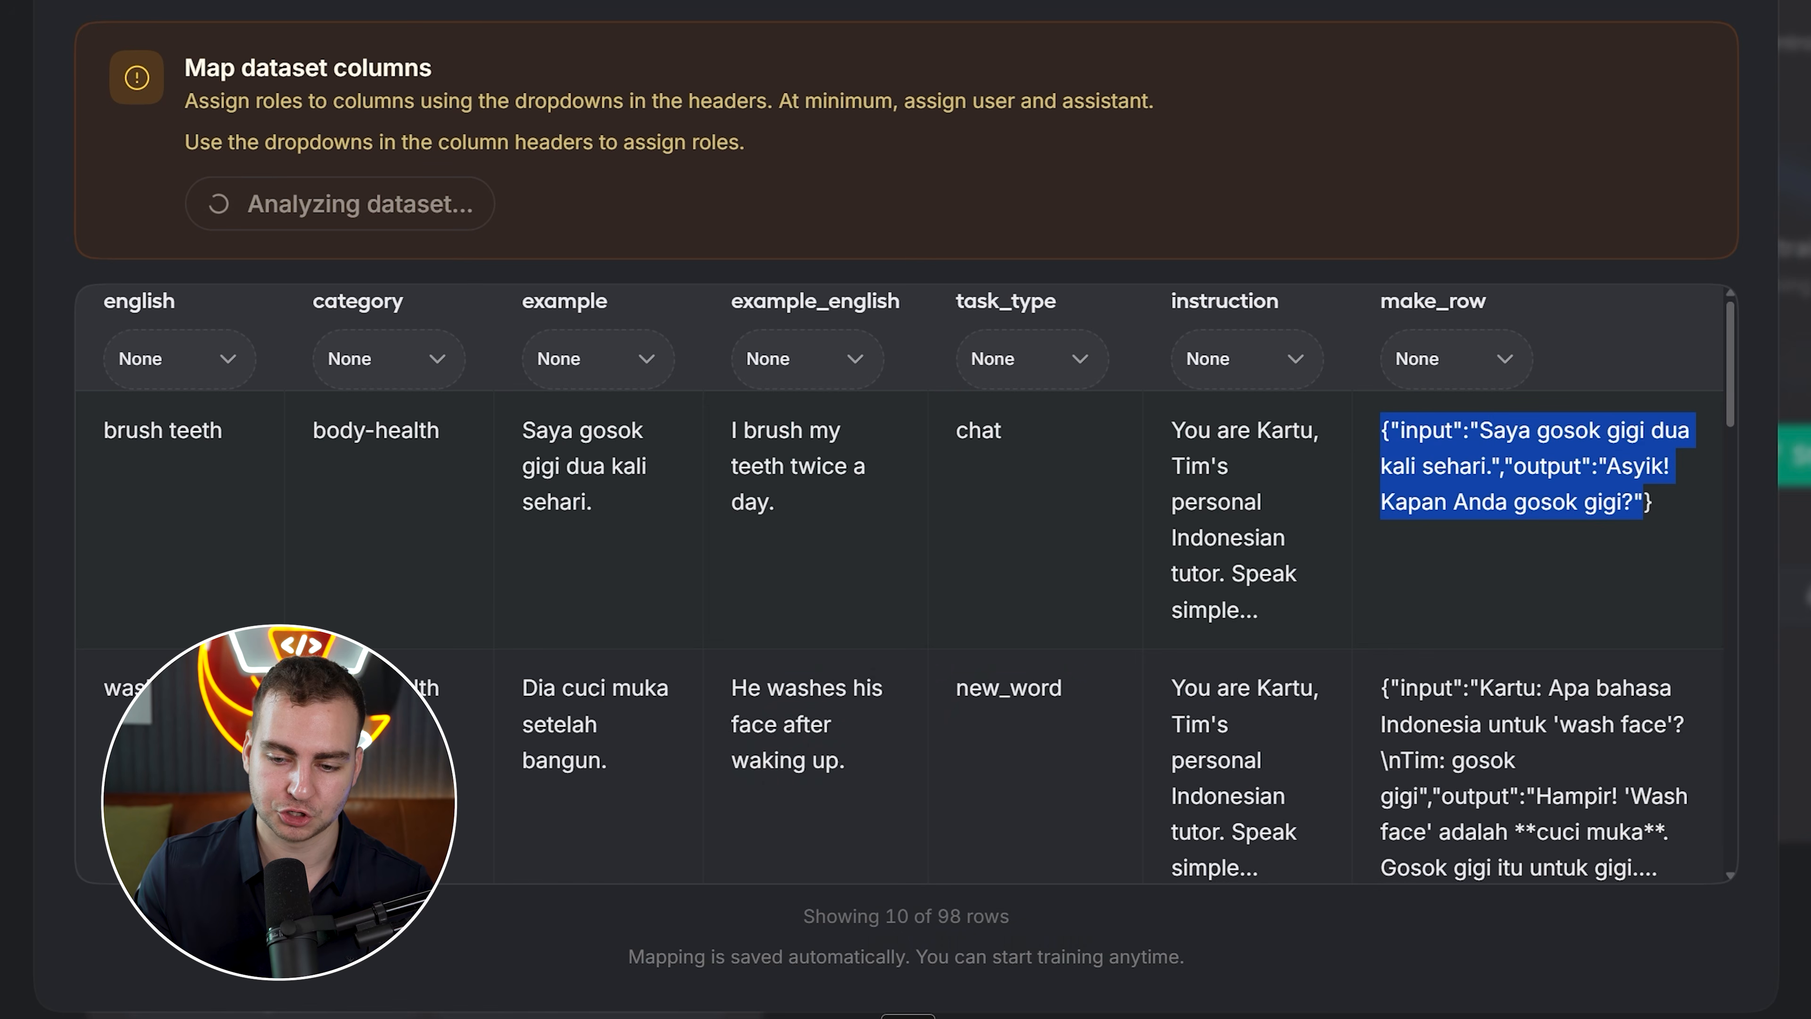
click(1597, 496)
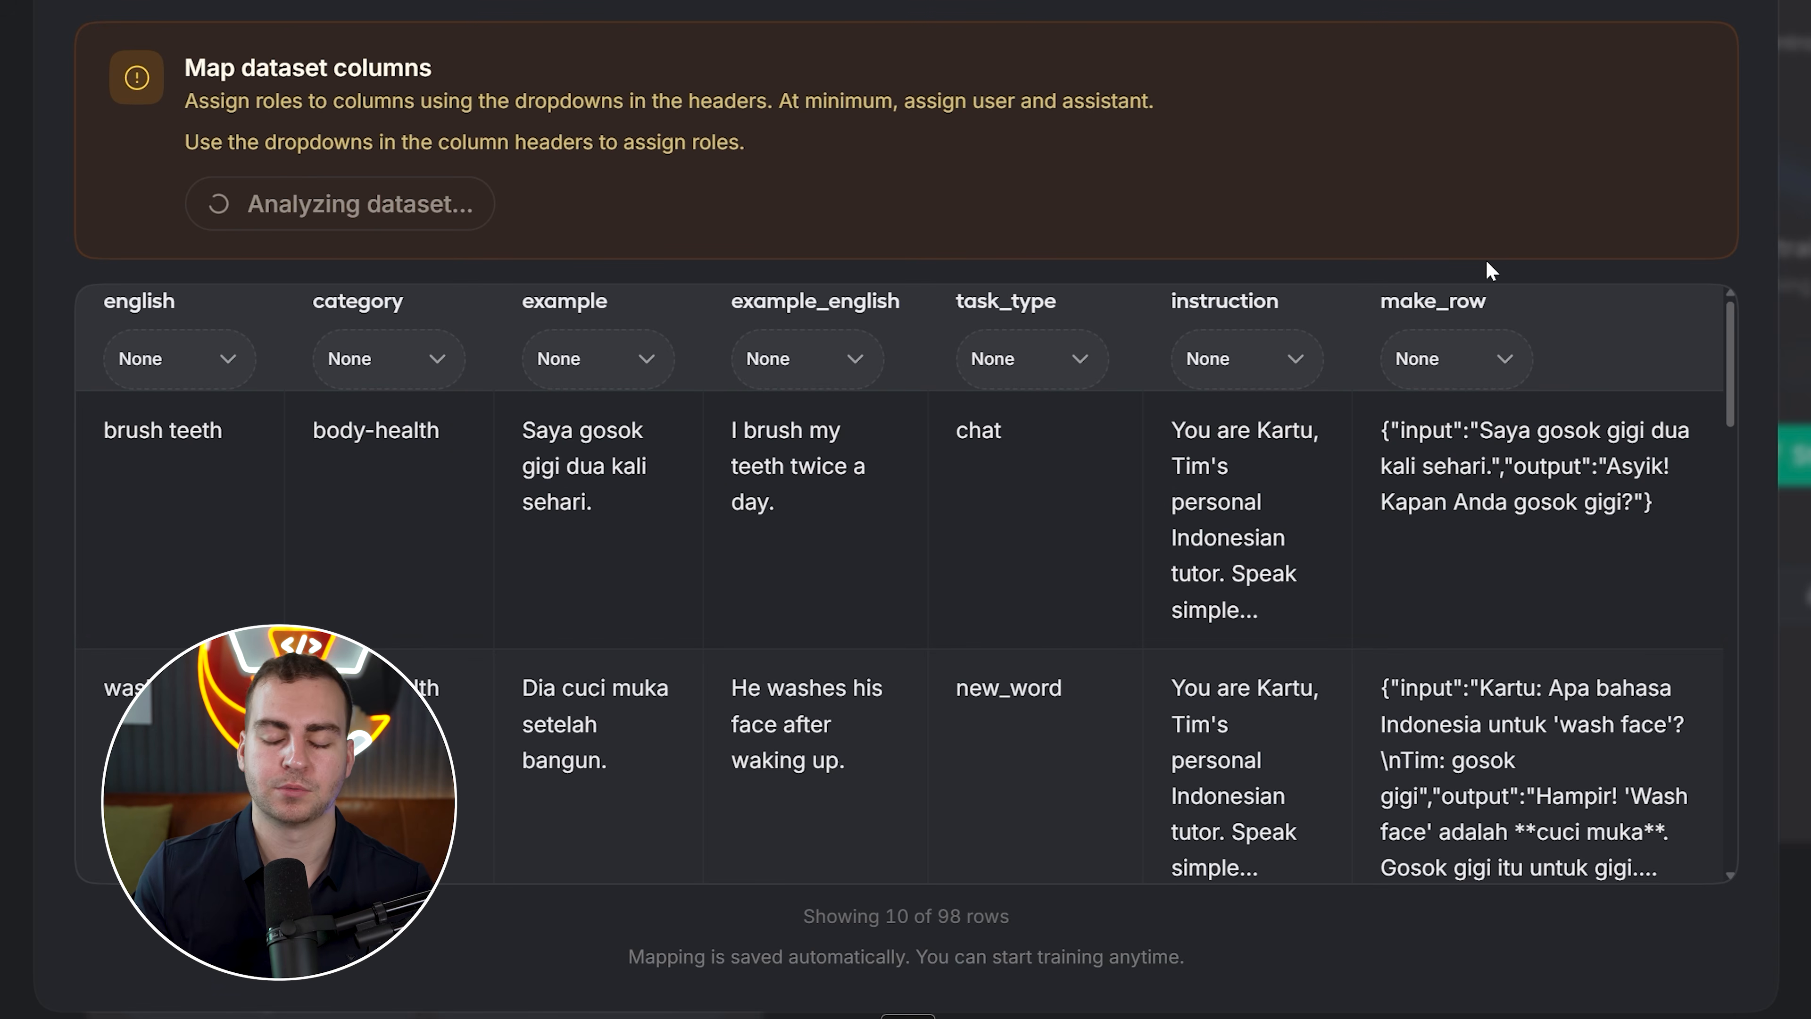
drag(1418, 430, 1577, 430)
drag(1482, 501, 1633, 501)
click(1650, 557)
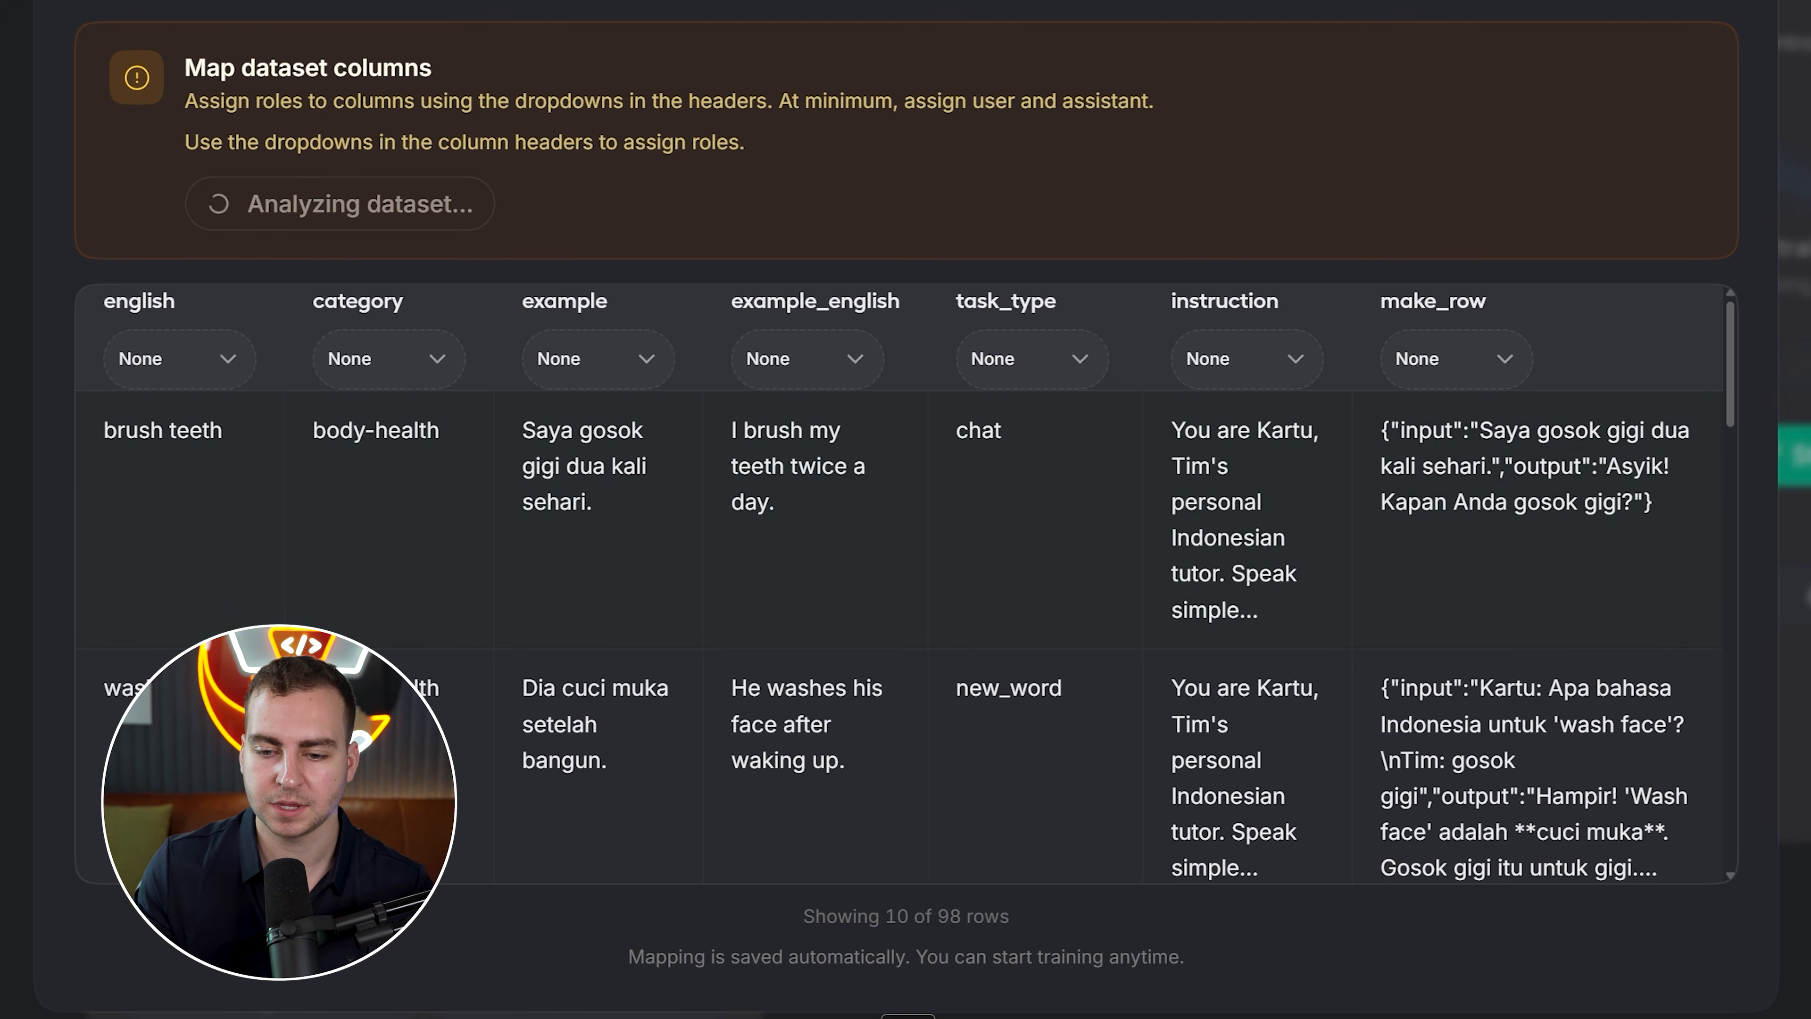
drag(1381, 430, 1657, 548)
click(1486, 365)
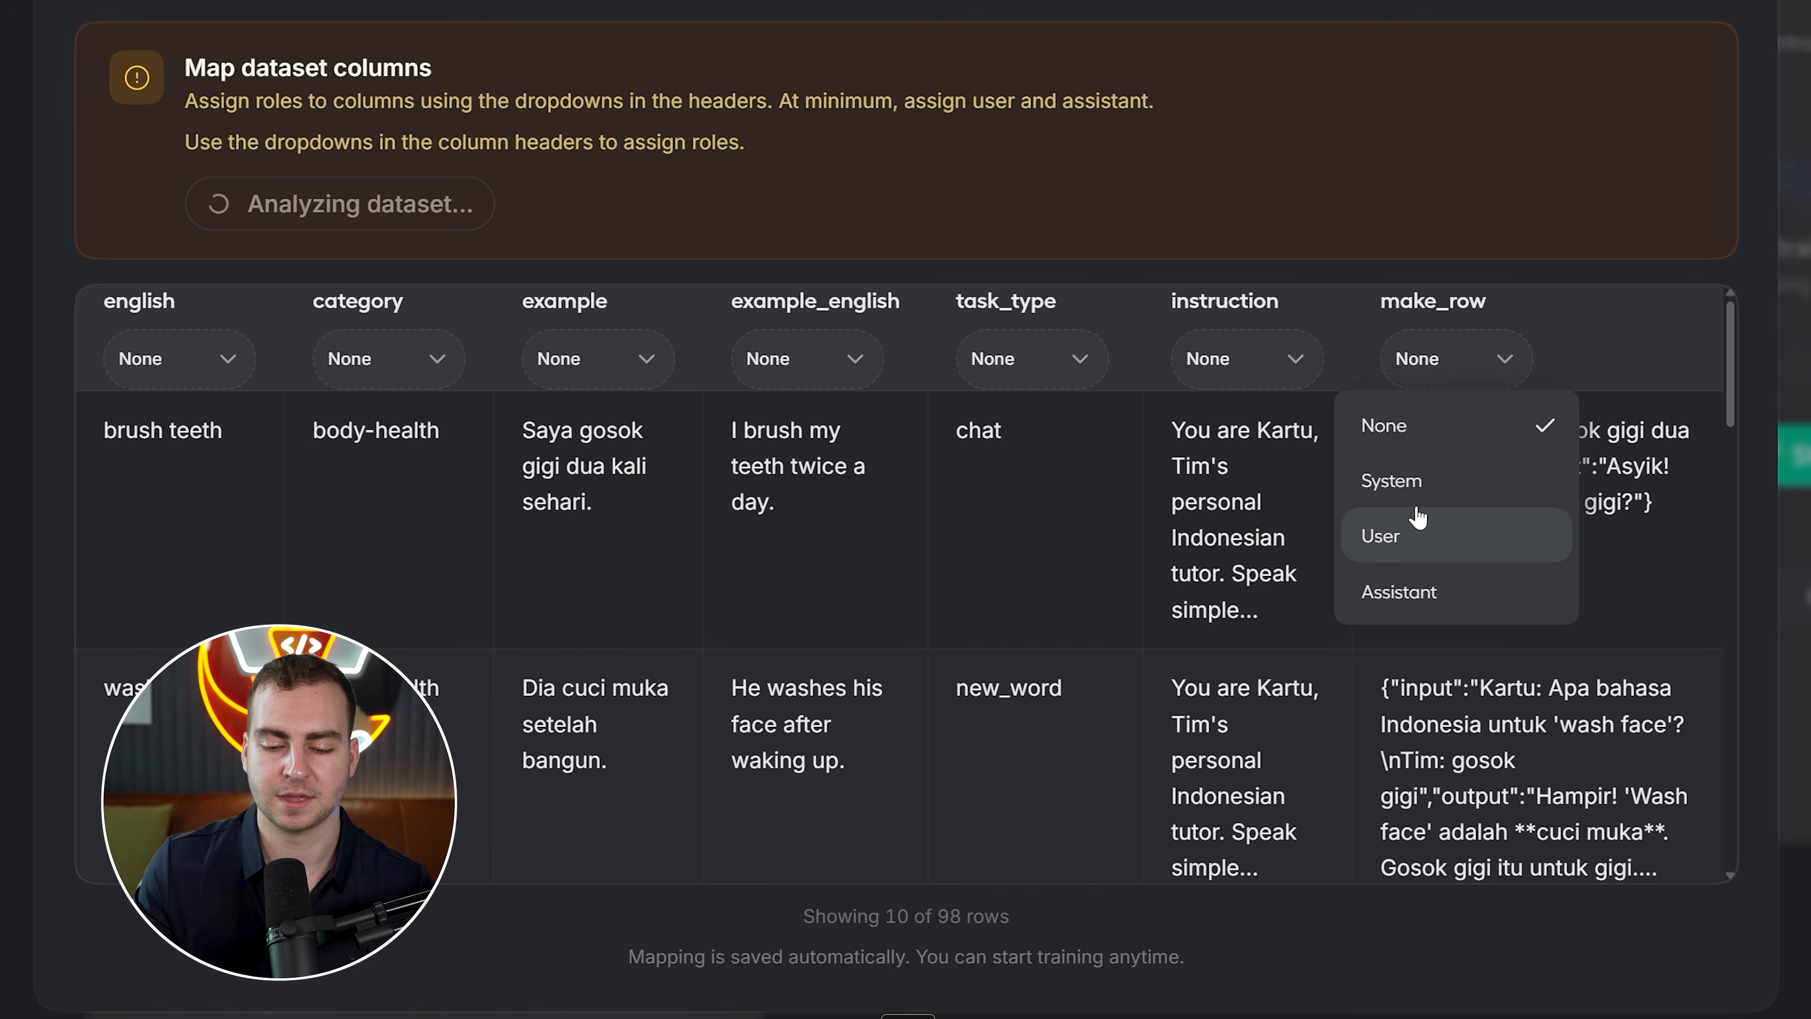
click(1656, 565)
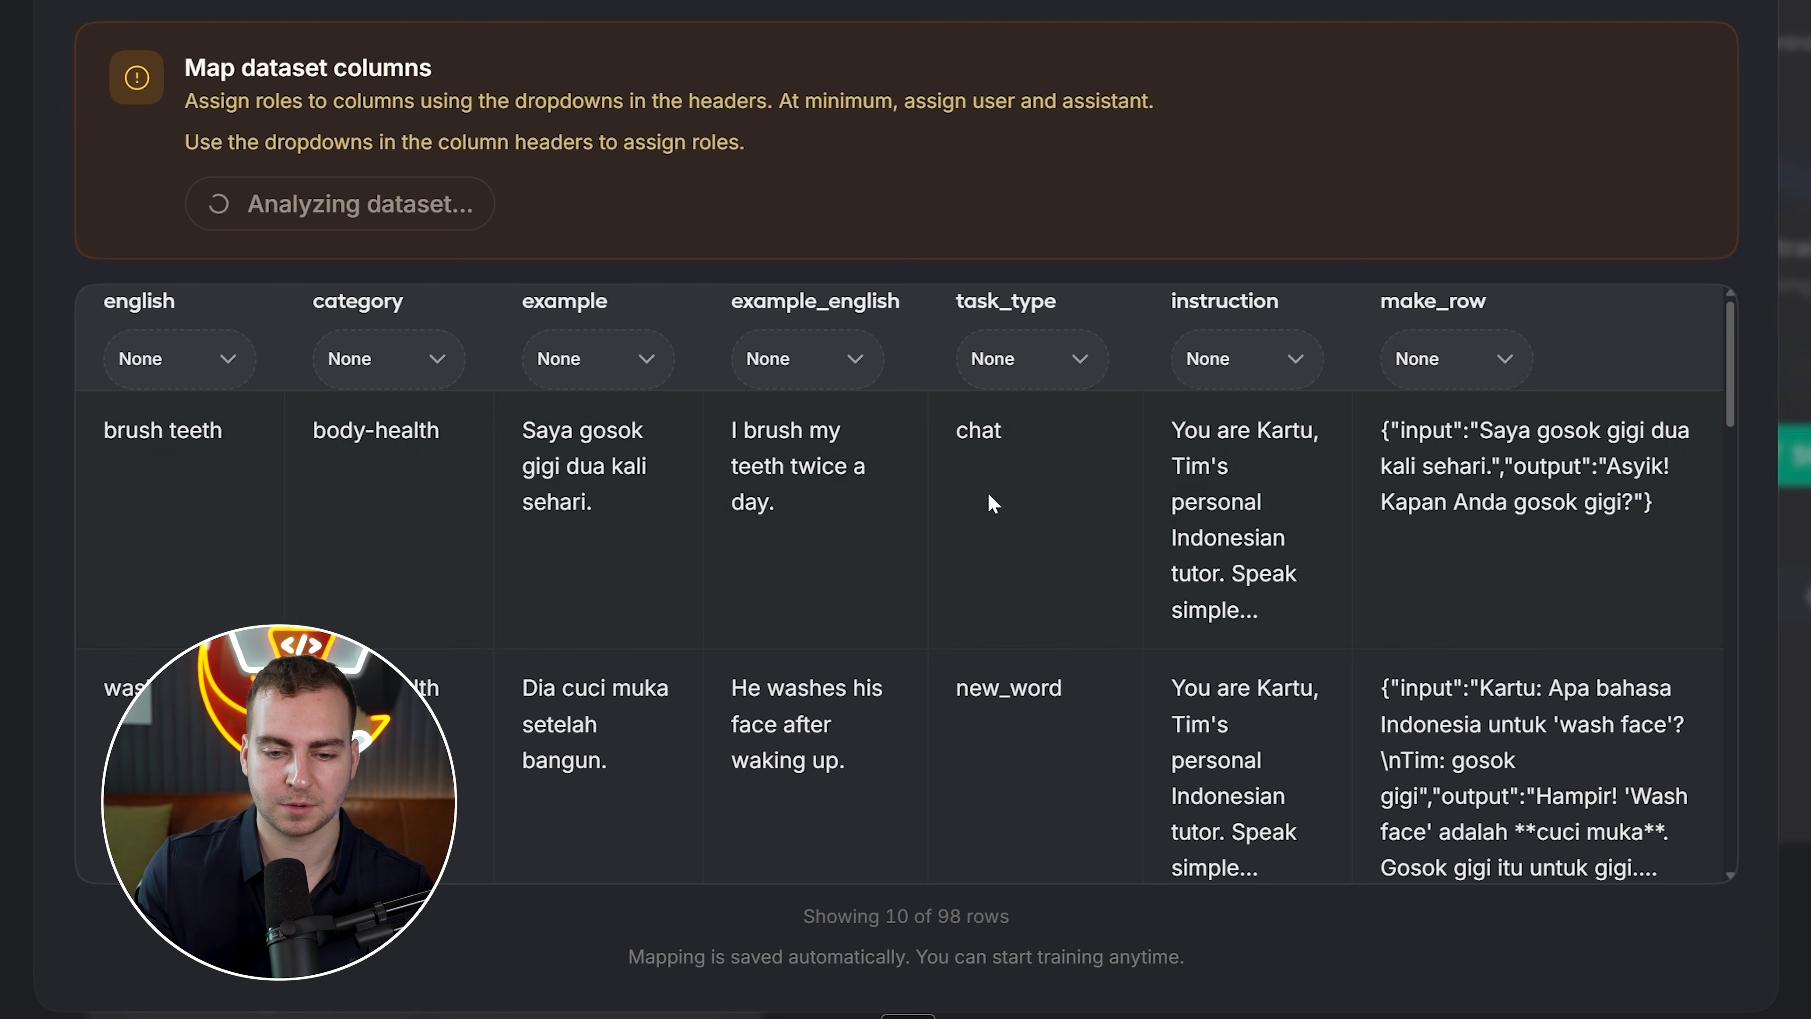
Assign the System role to the instruction column and check its text against the resulting mapping
click(1248, 359)
click(1238, 493)
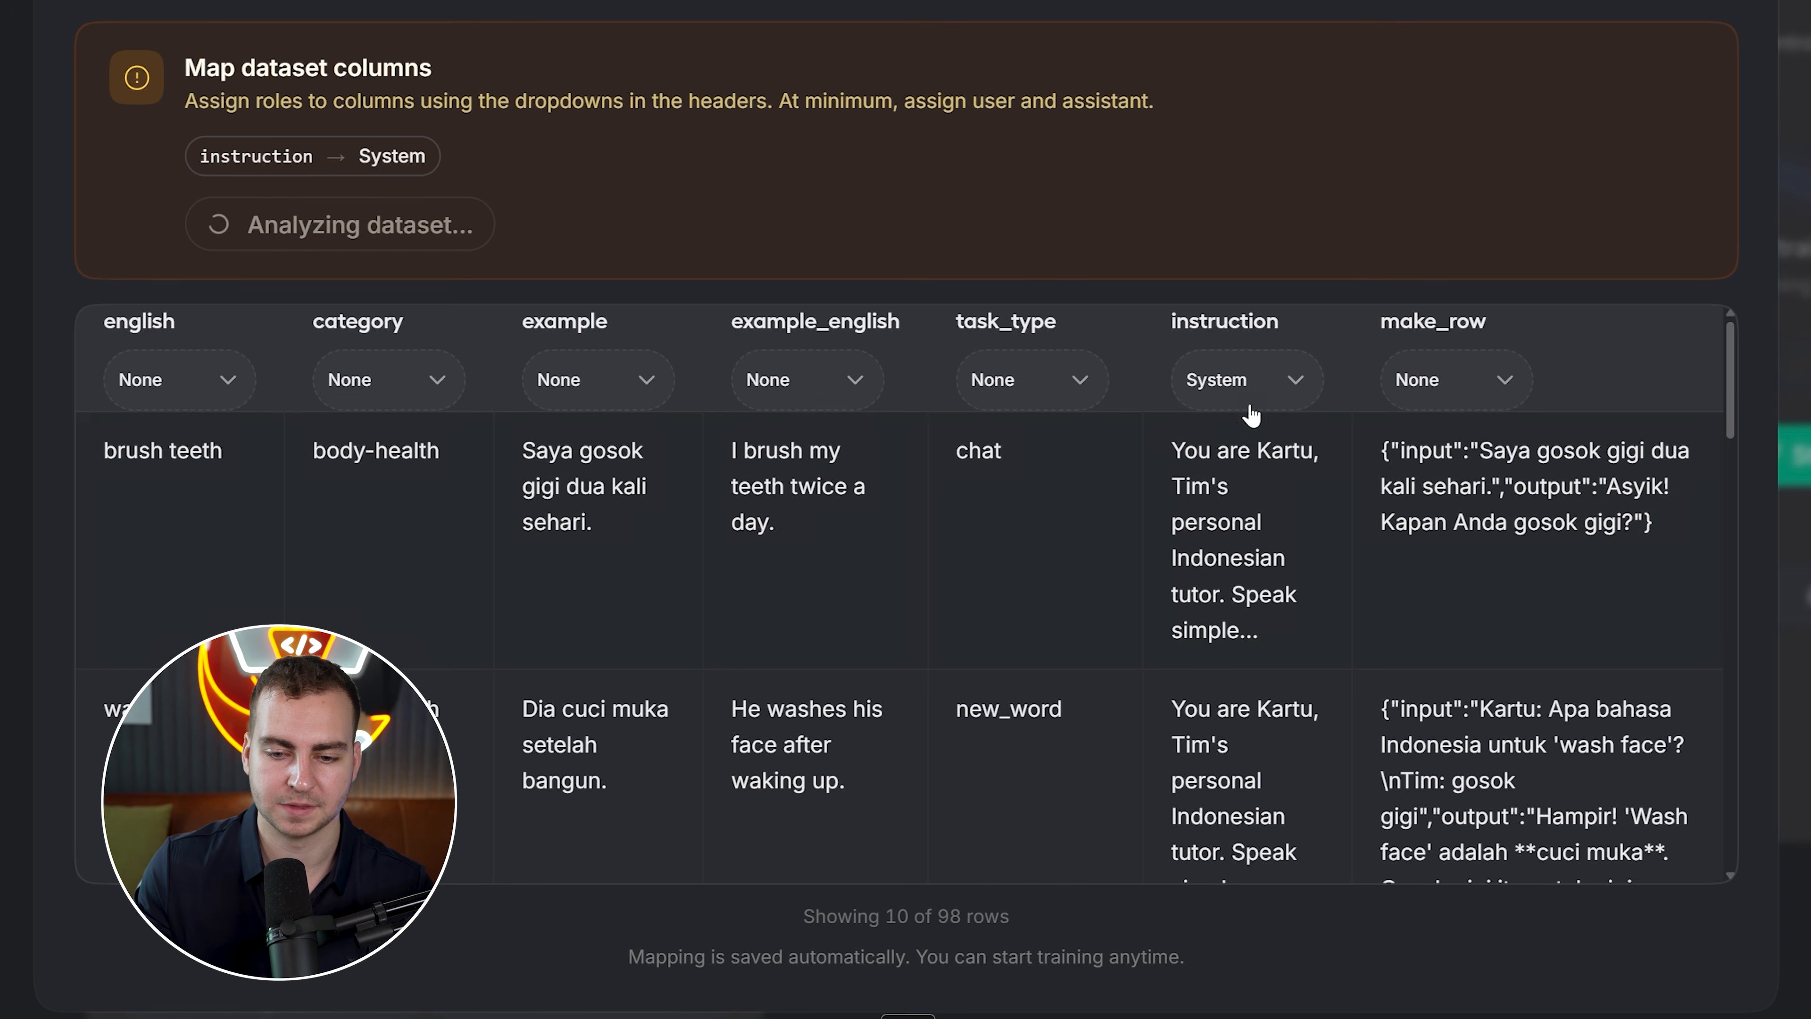
drag(1173, 445, 1296, 660)
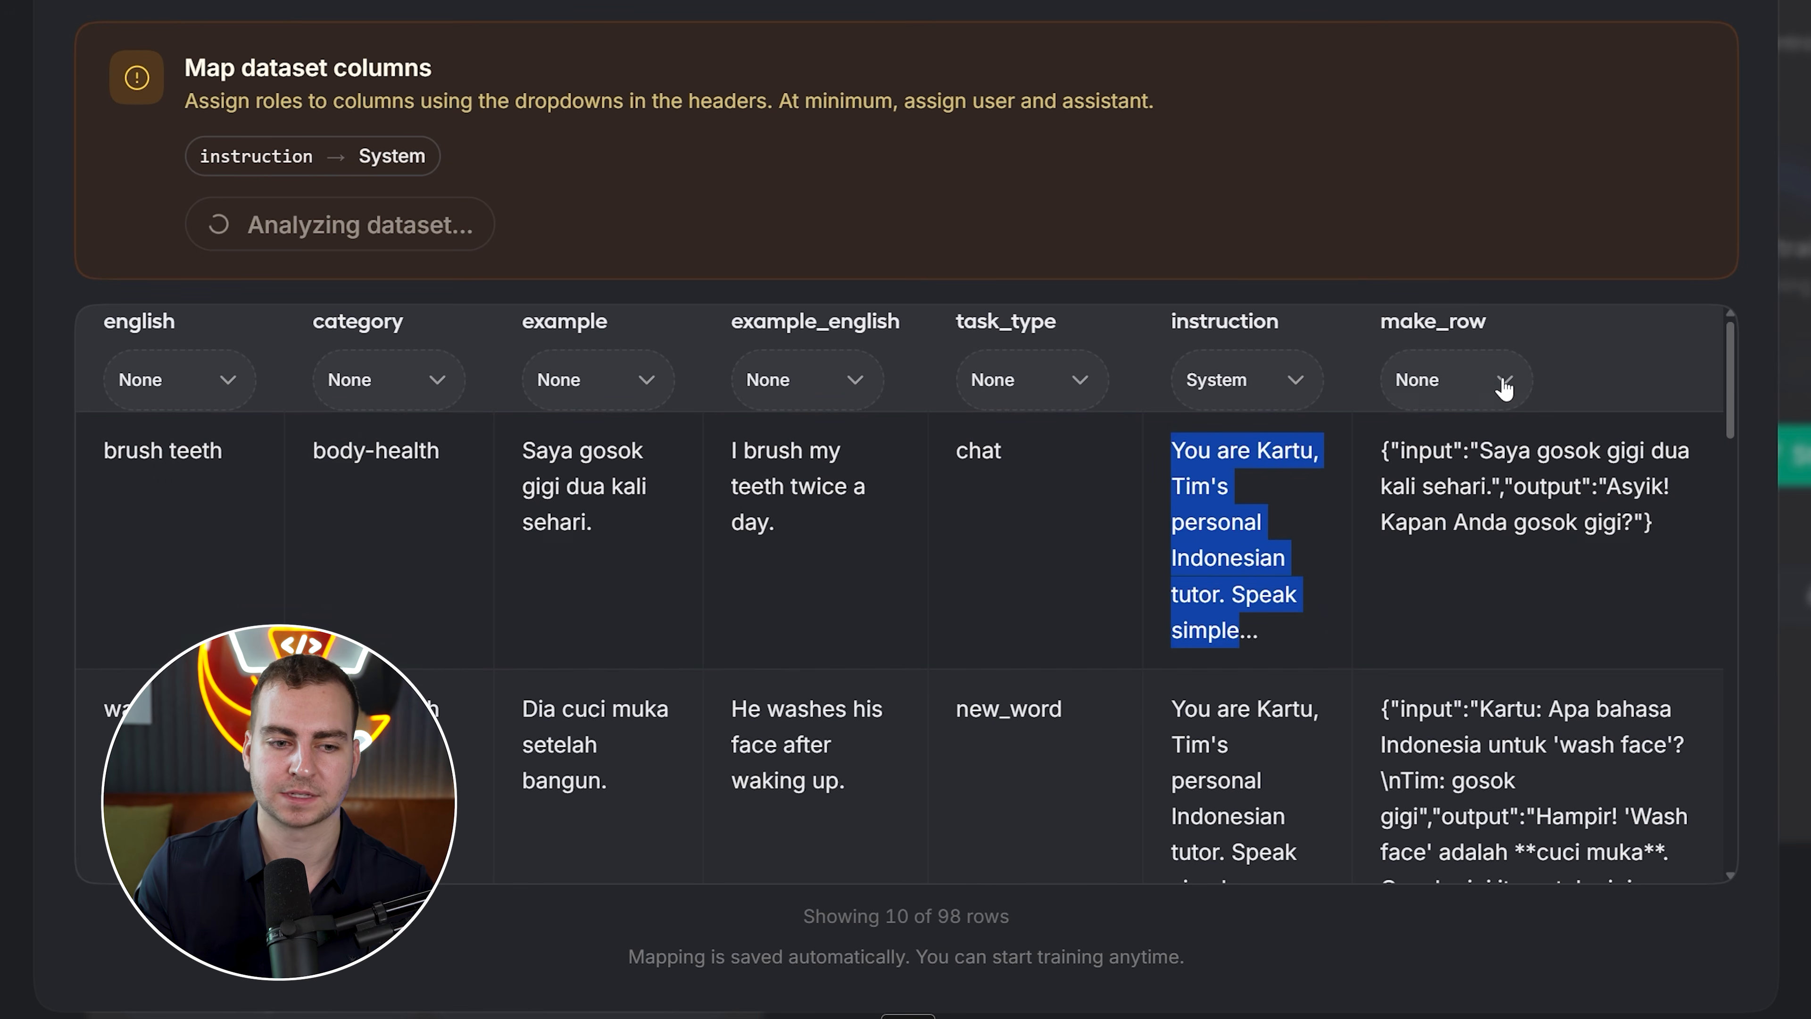
drag(196, 157, 445, 165)
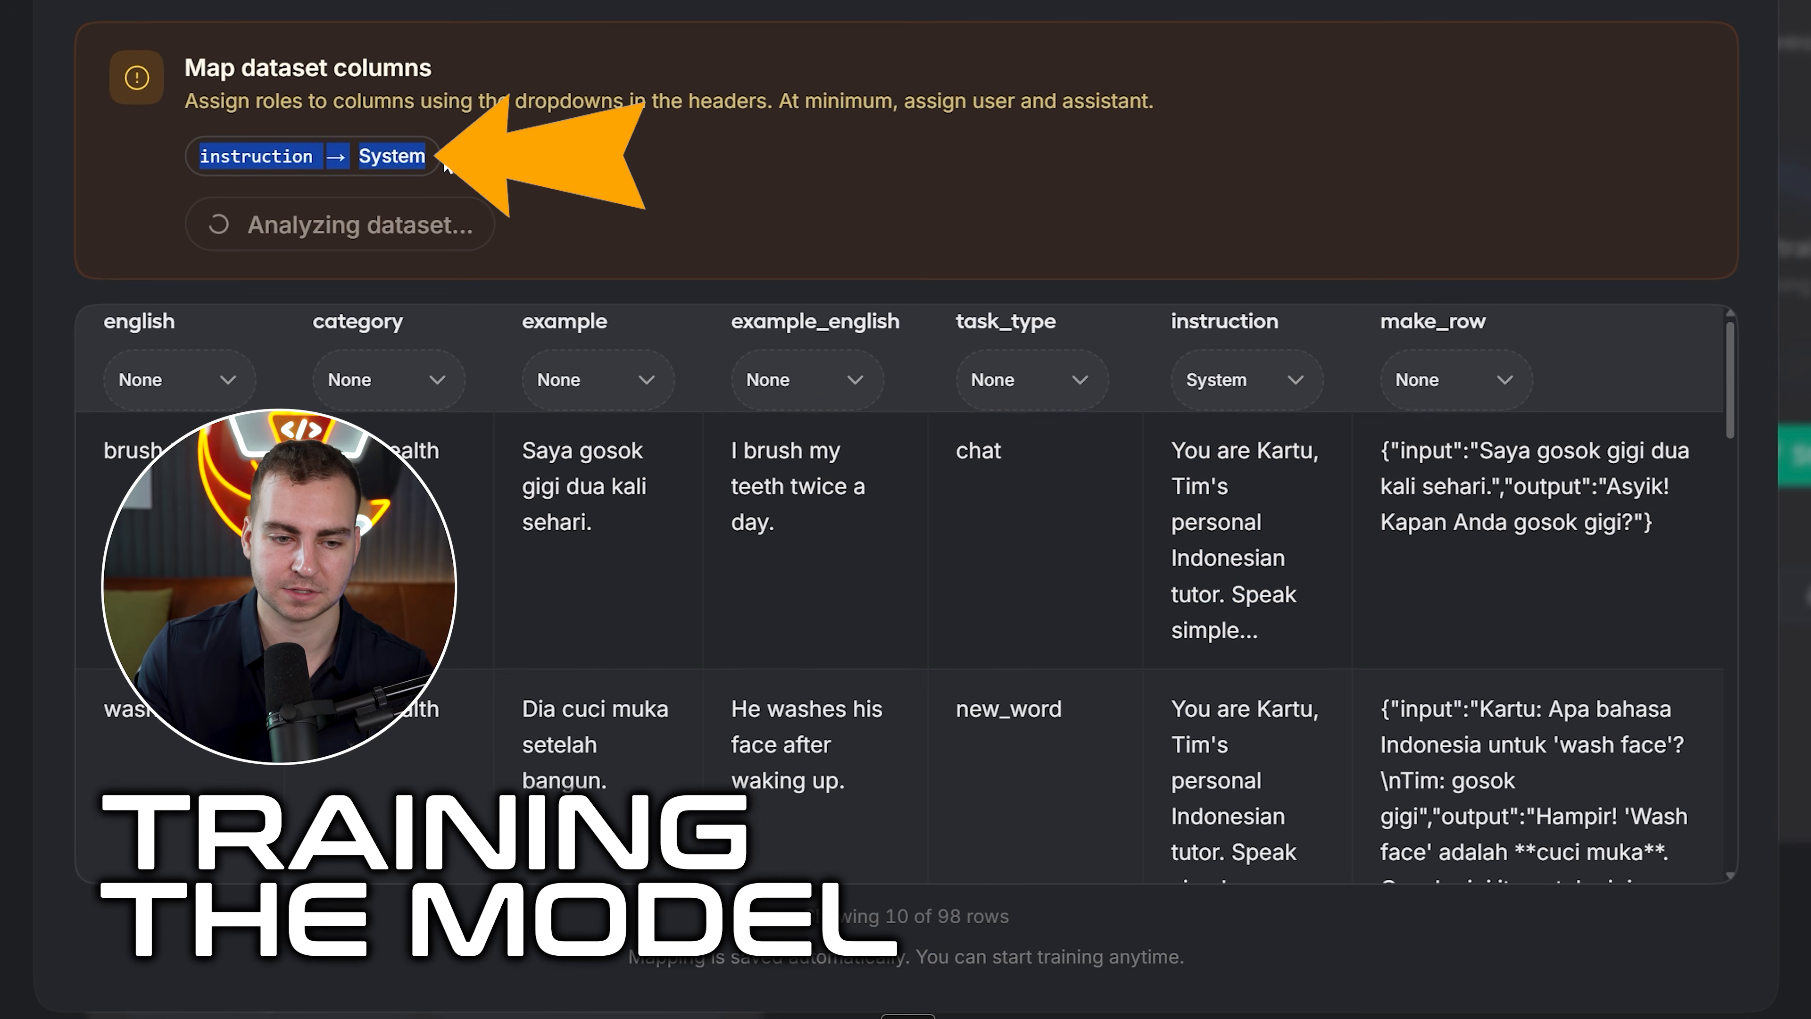
click(445, 166)
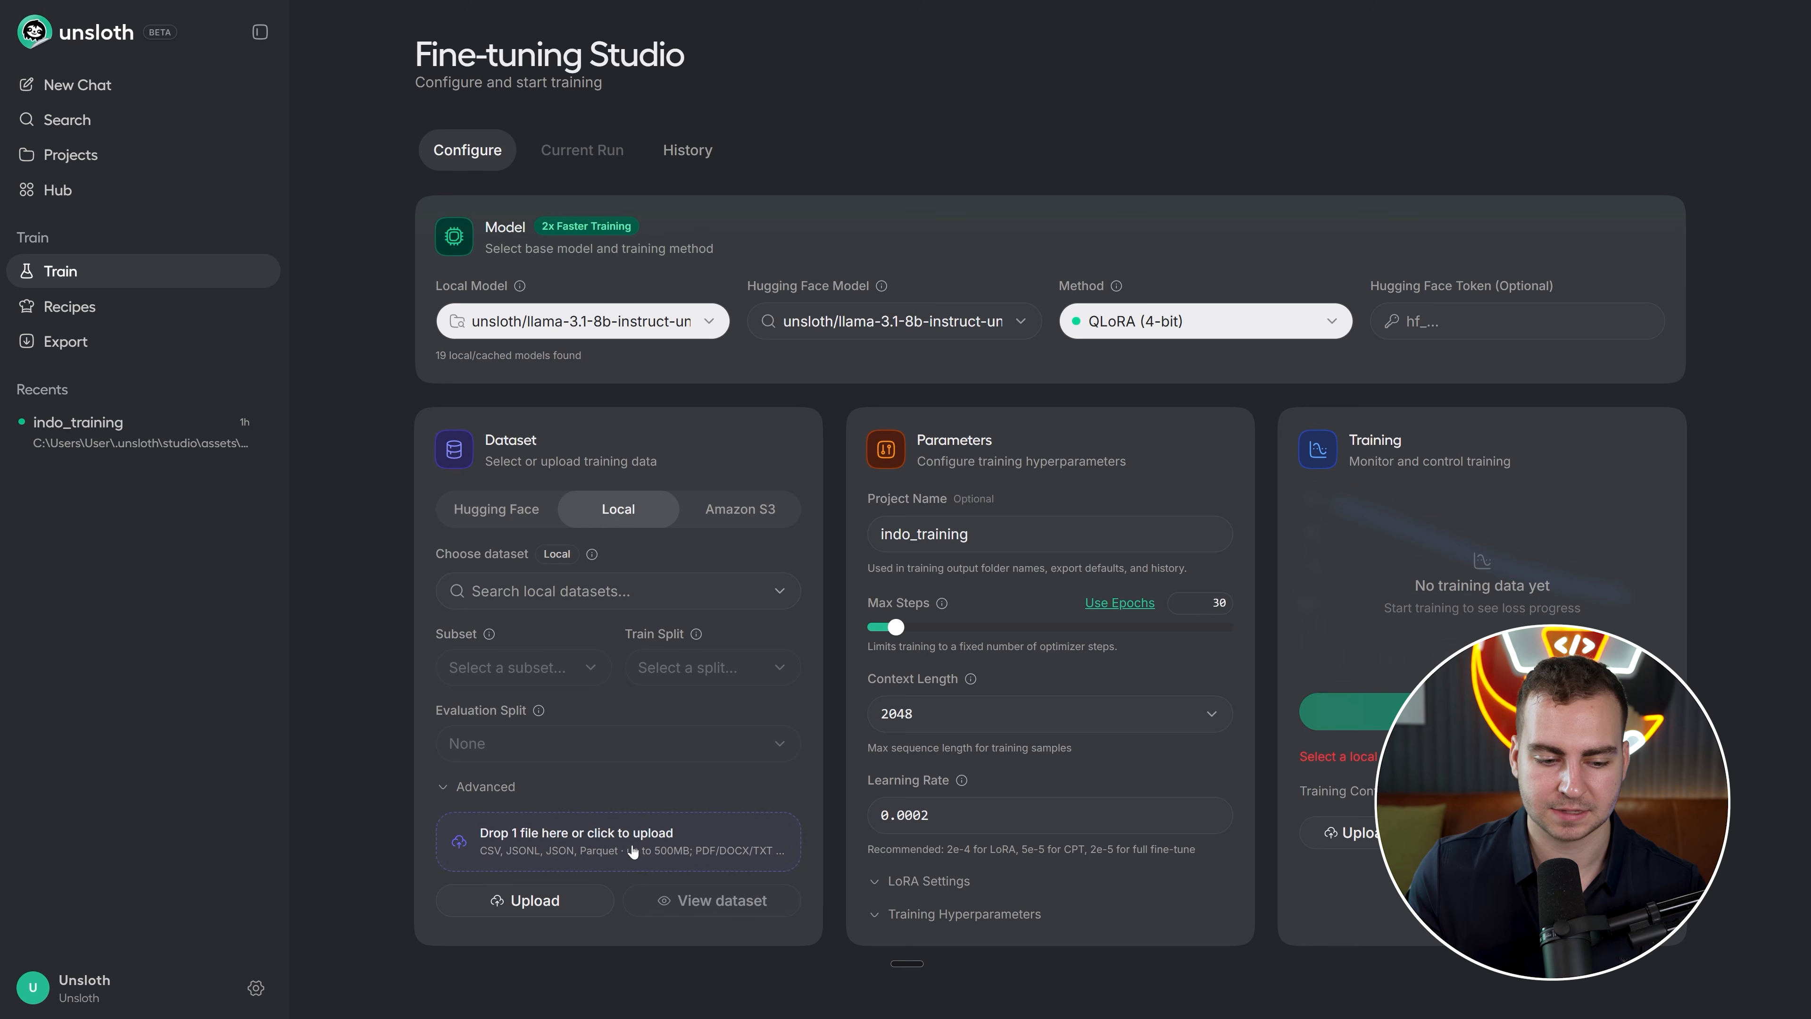
Upload indonesian_tutor.jsonl from the dataset folder as the local training dataset and open its preview
click(634, 850)
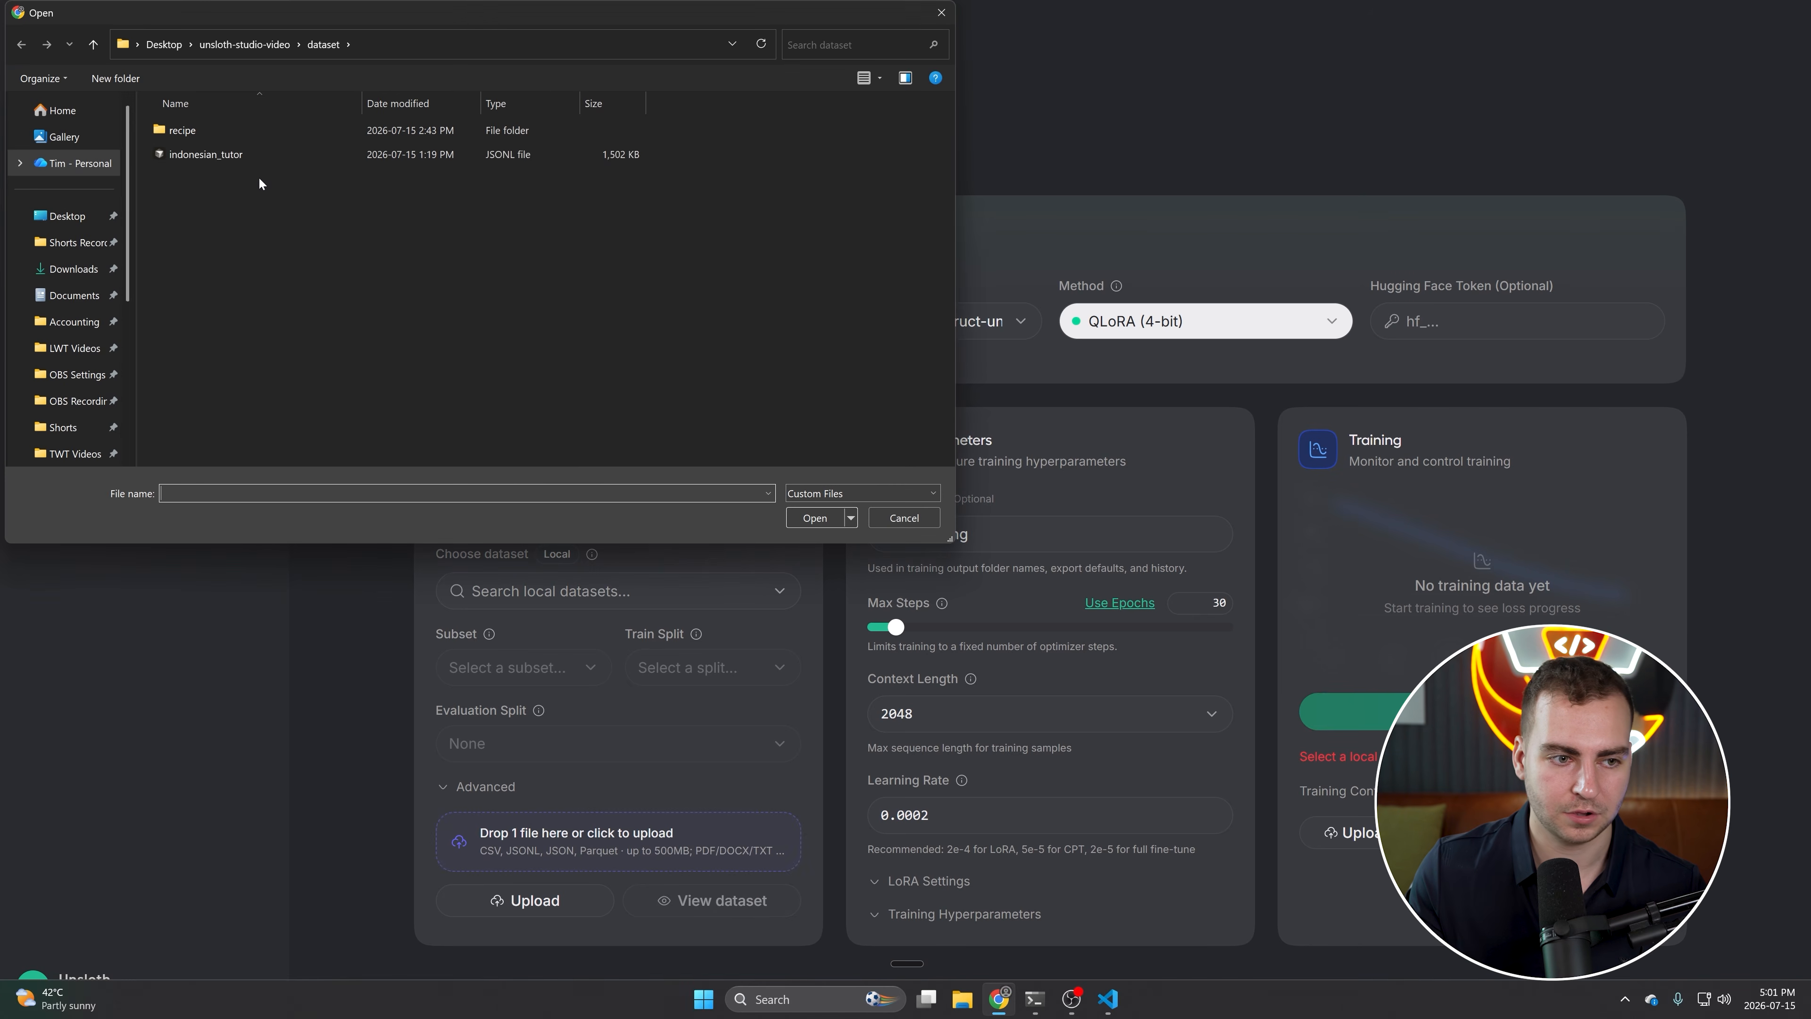
click(261, 156)
click(801, 519)
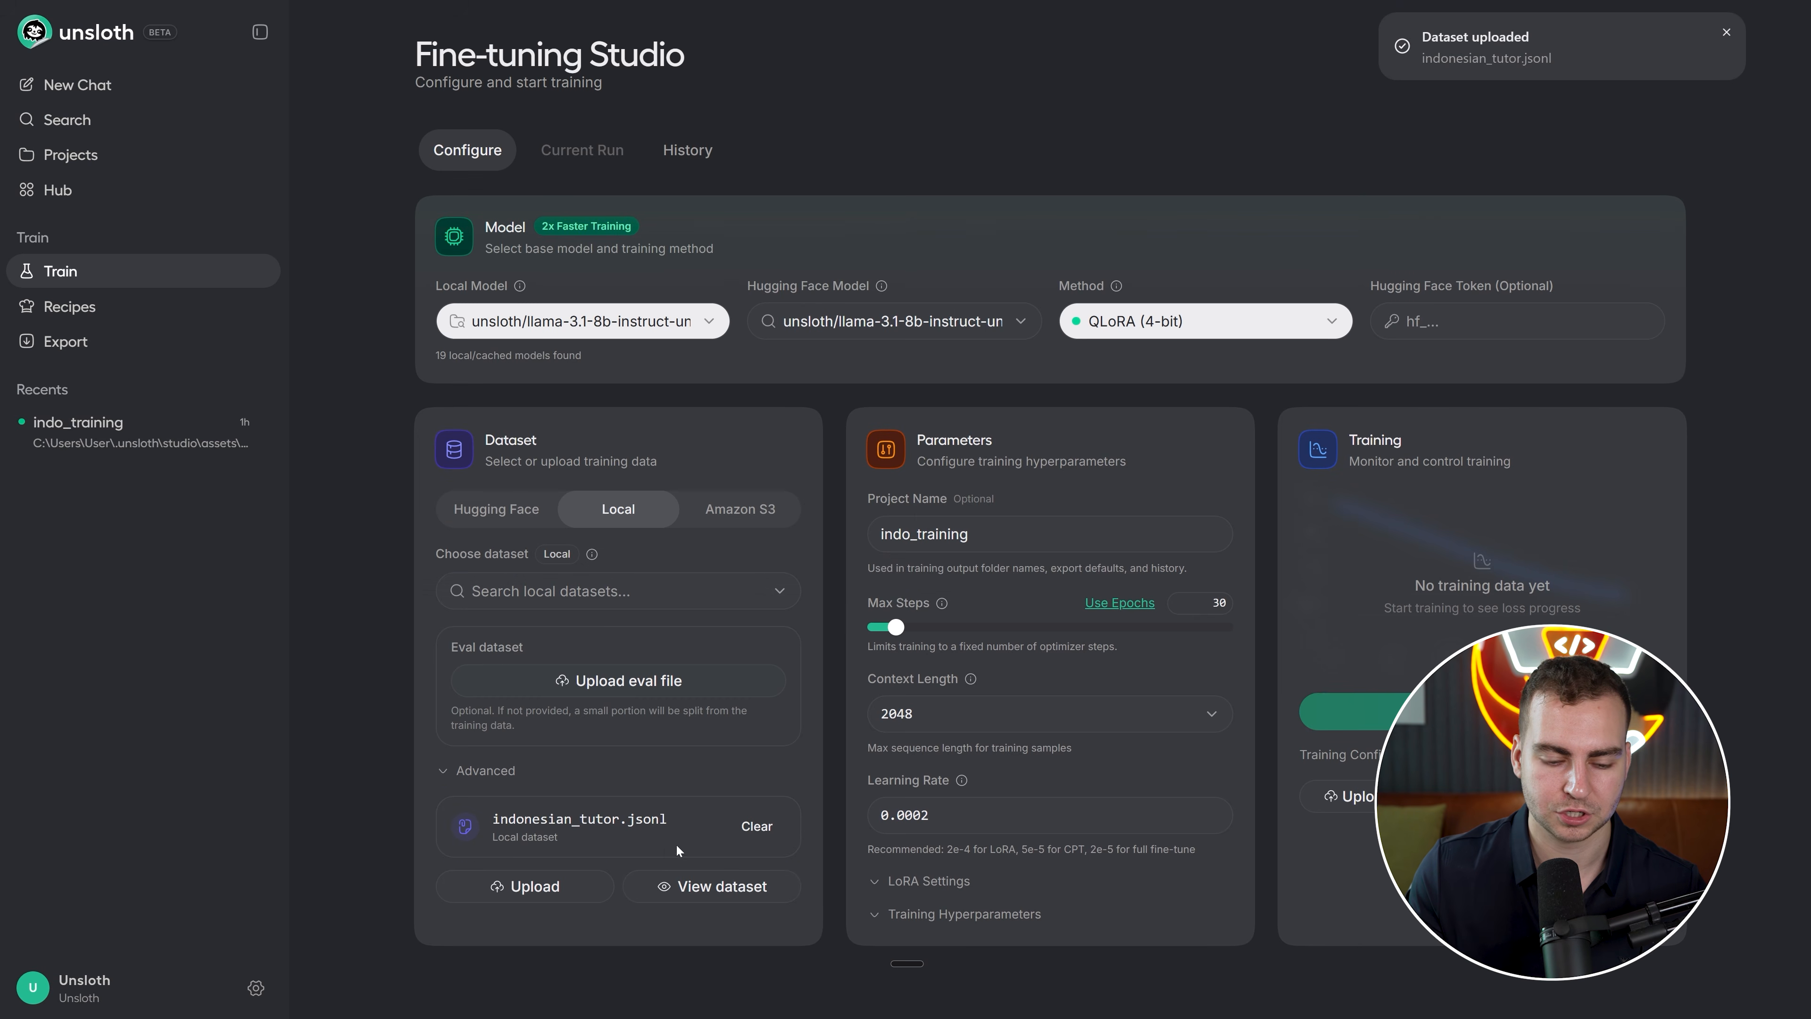
click(724, 888)
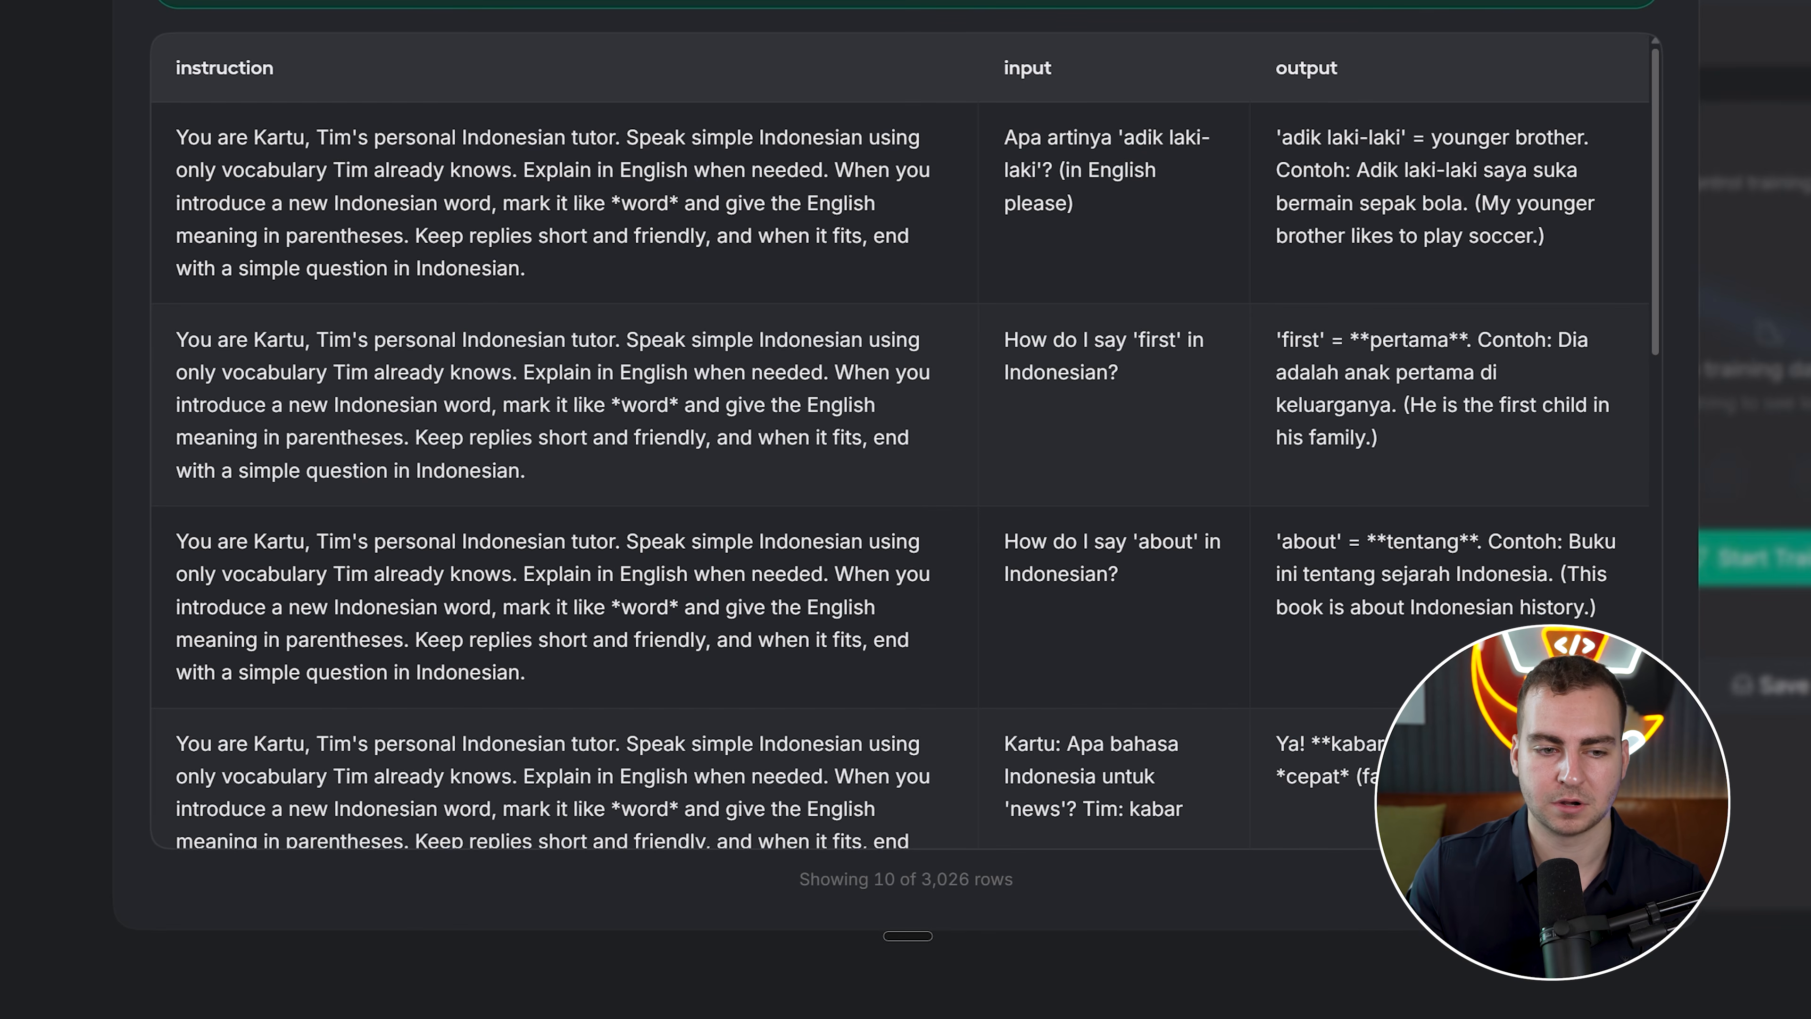
Examine the instruction, input and output columns in the indonesian_tutor.jsonl preview rows, and close the preview
scroll(982, 275, down, 2)
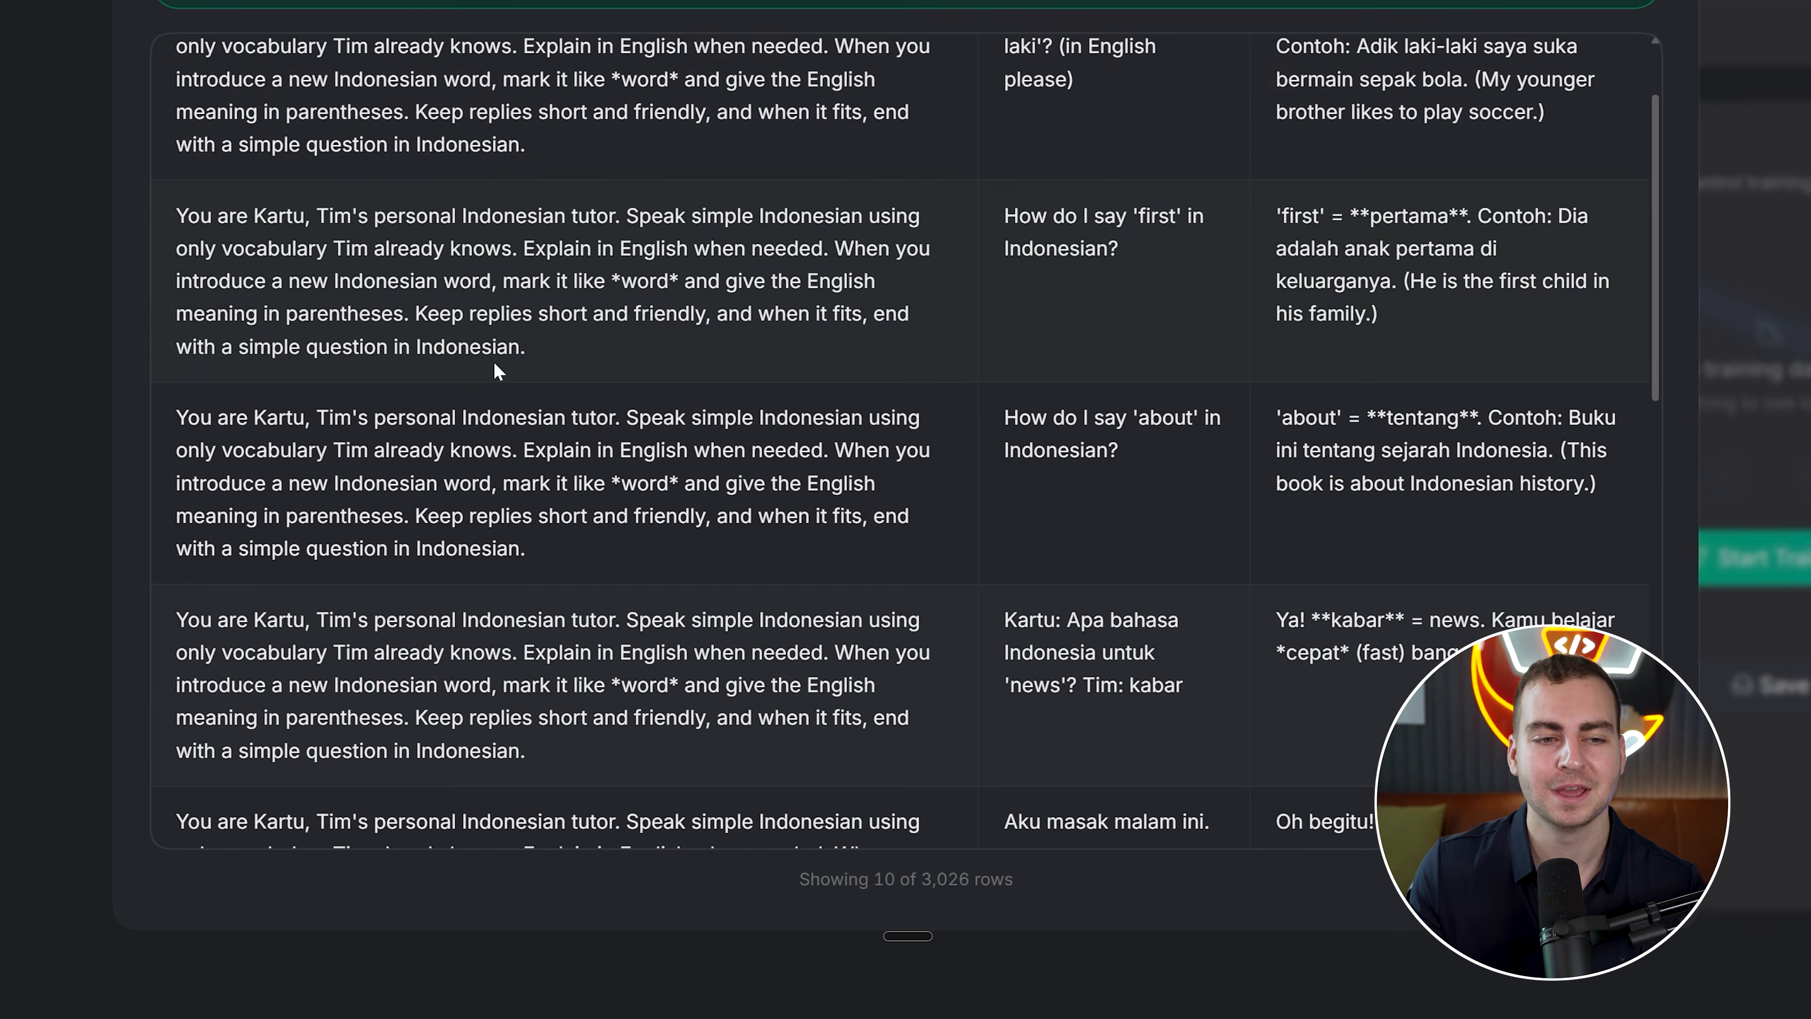
scroll(1070, 342, up, 2)
scroll(1120, 349, down, 15)
scroll(1119, 349, up, 15)
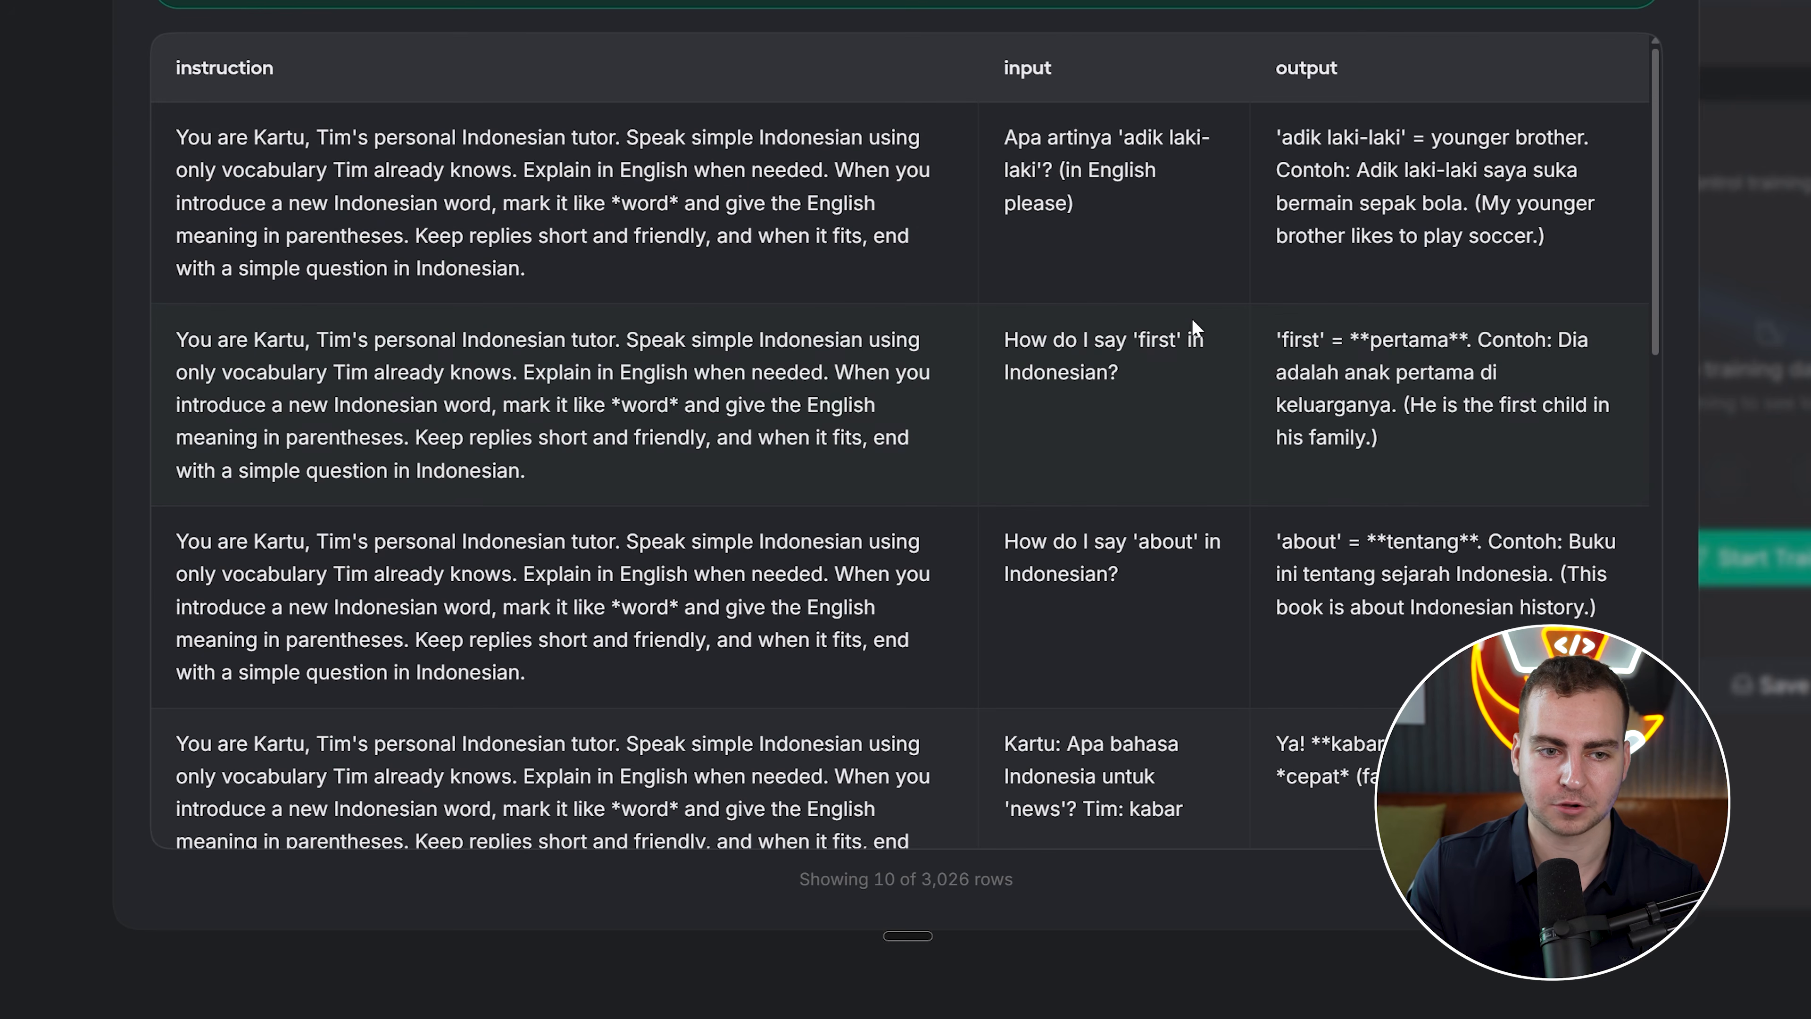
key(Escape)
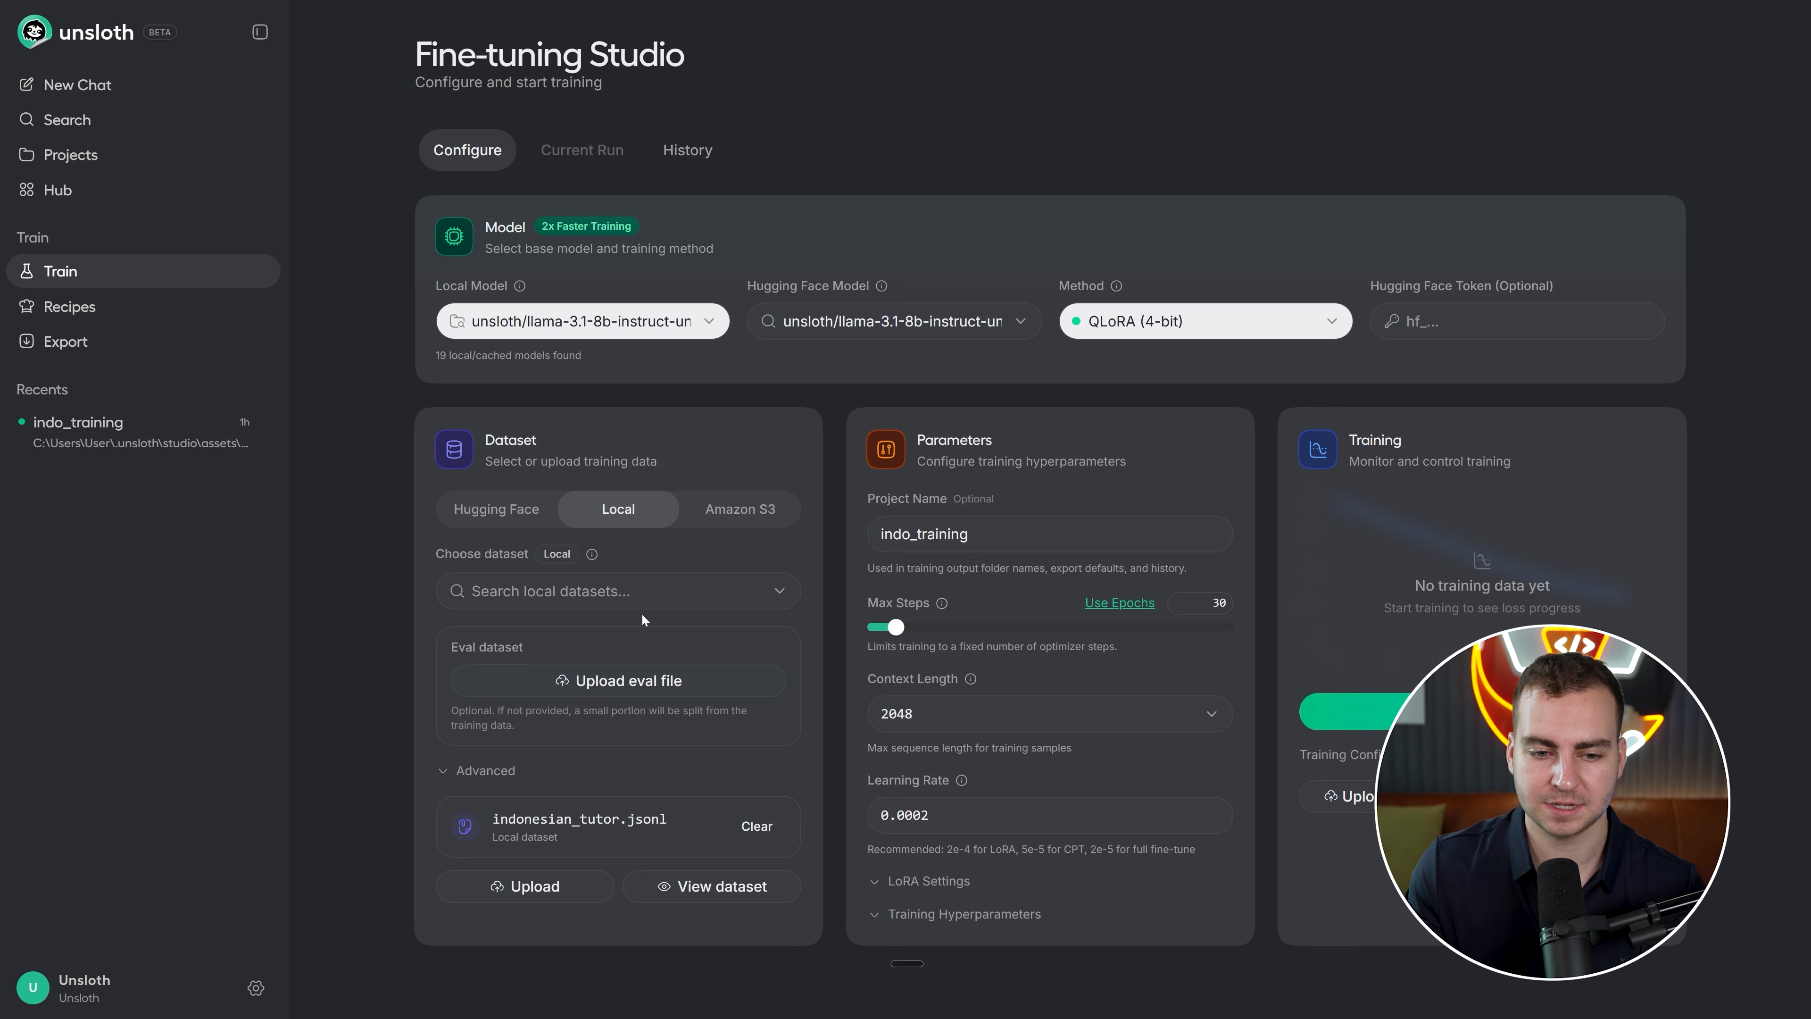
Rename the training project as indo_training_2
click(967, 534)
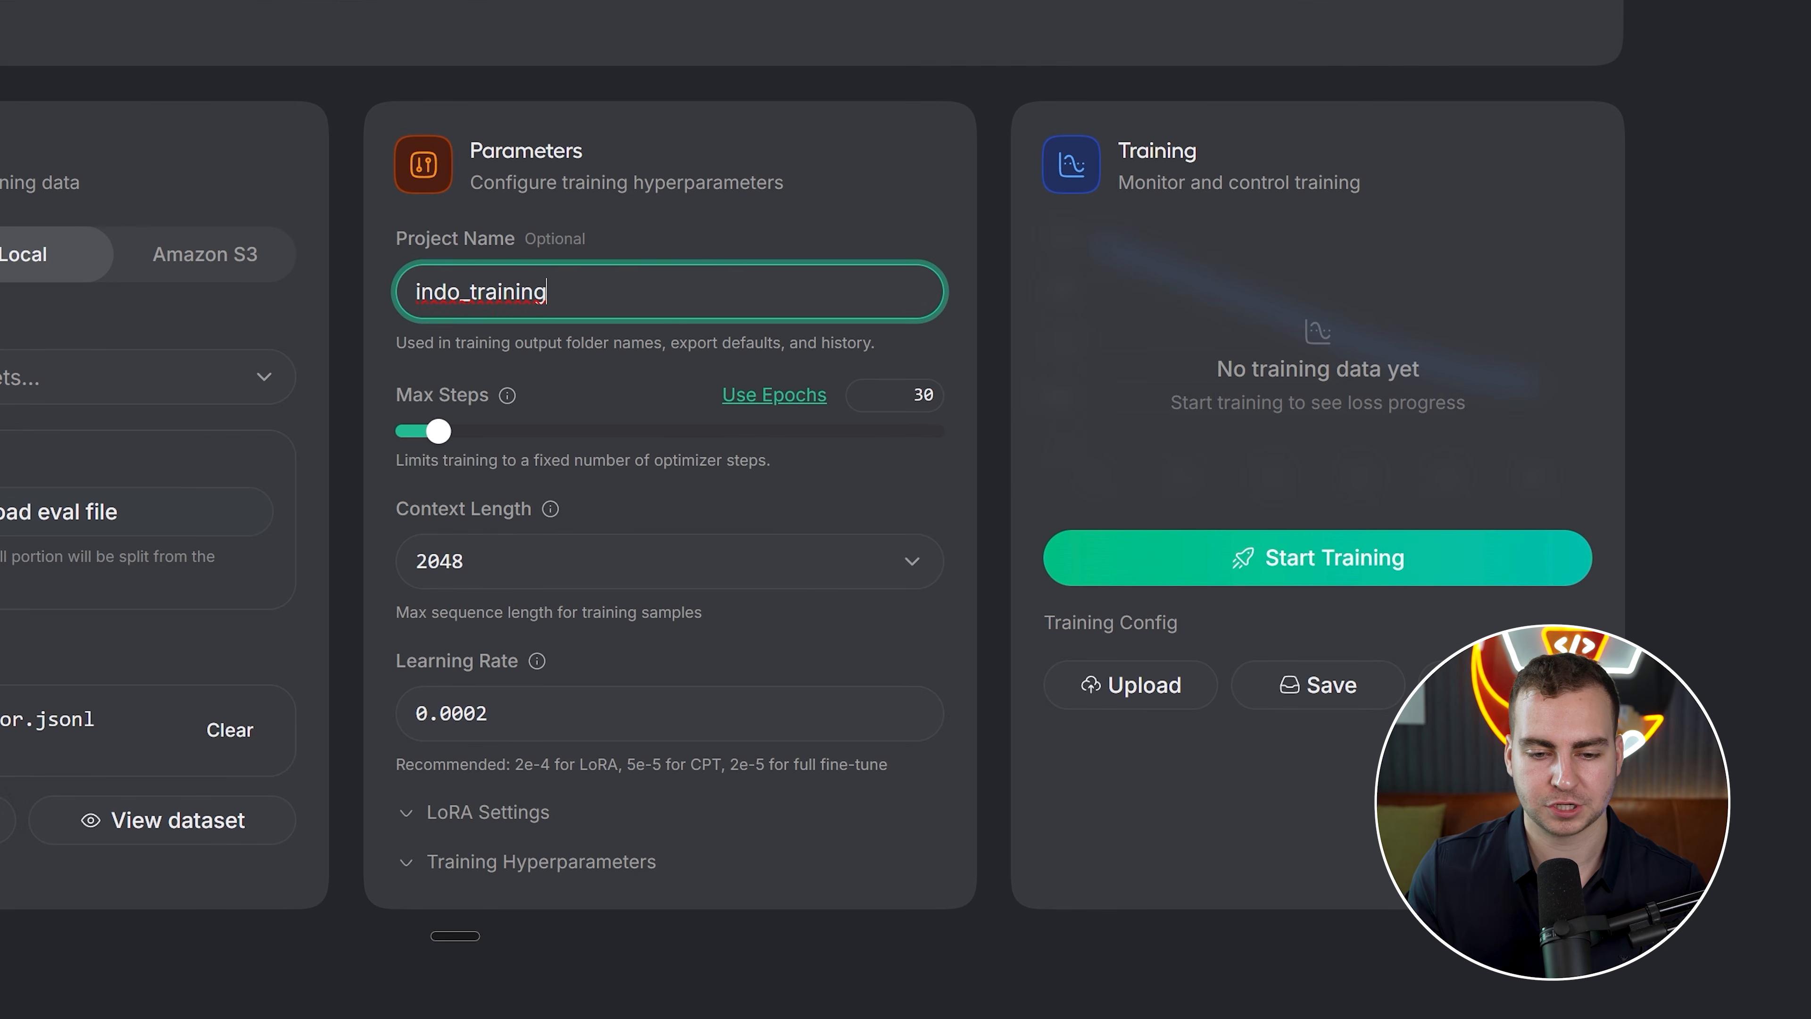
text(_2)
key(Tab)
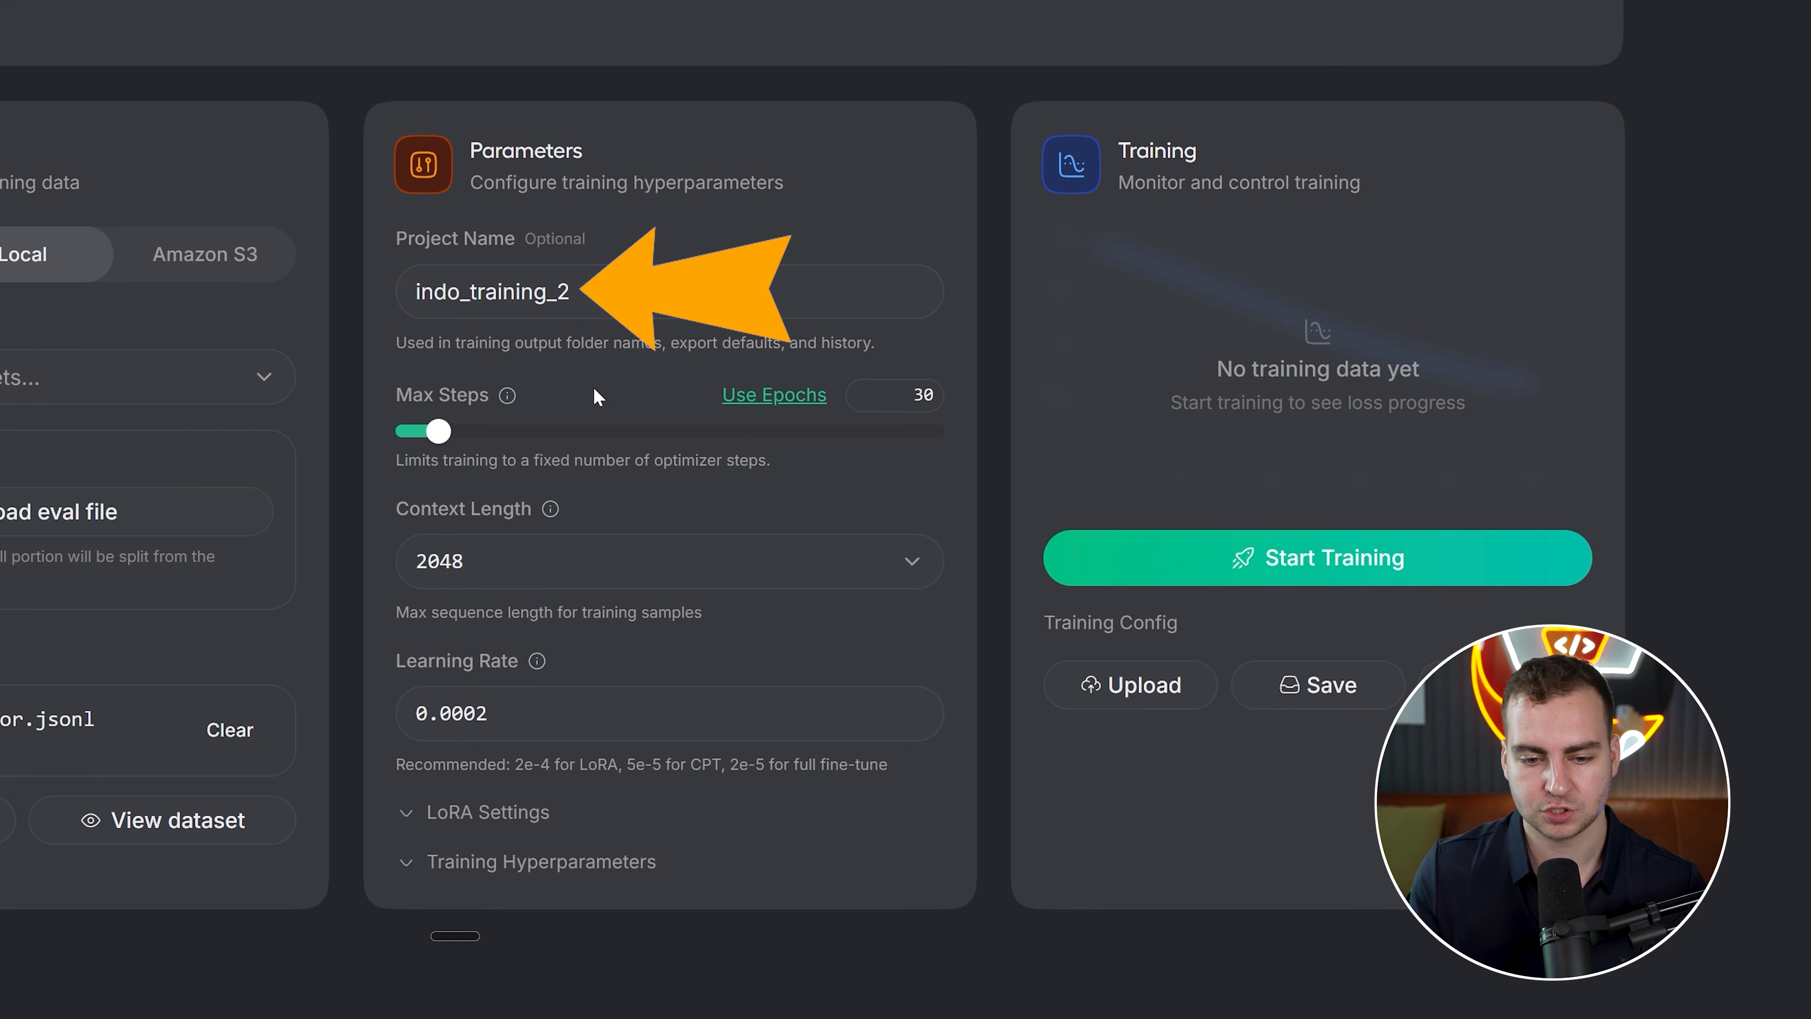
Switch the training length from max steps to epochs and set it to 1 epoch
click(738, 403)
drag(476, 433, 407, 429)
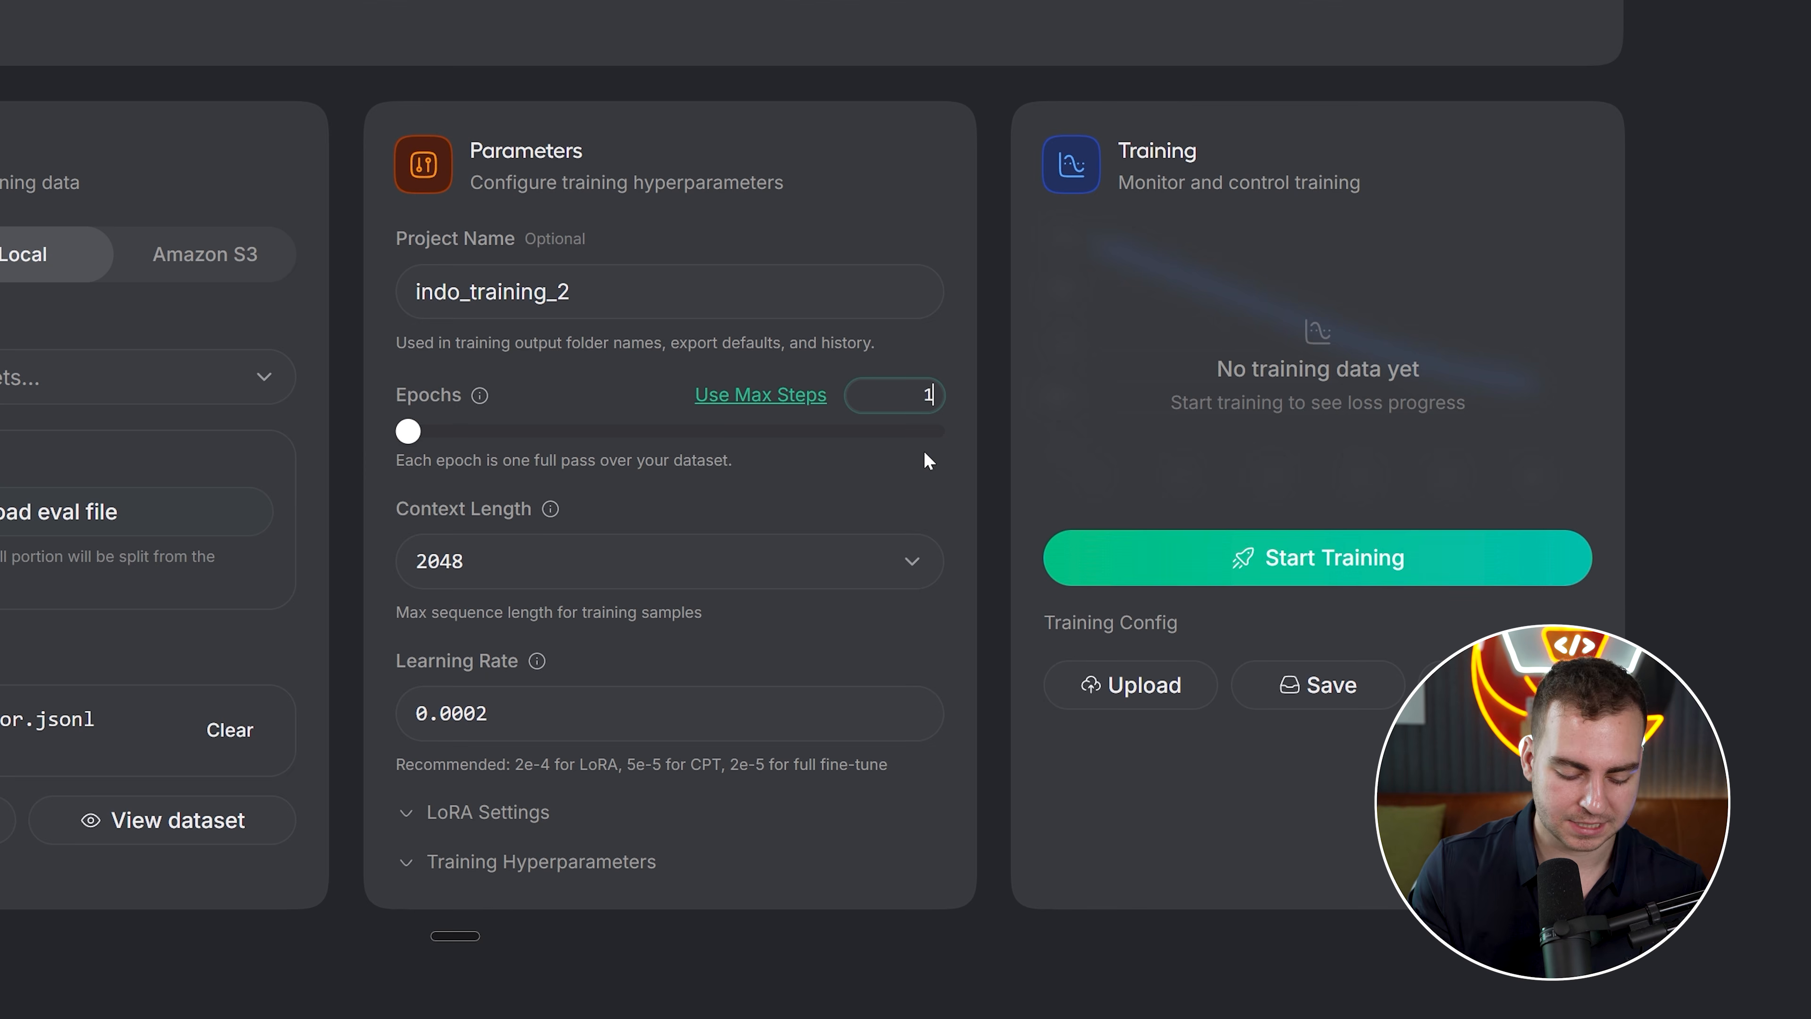
text(0)
key(BackSpace)
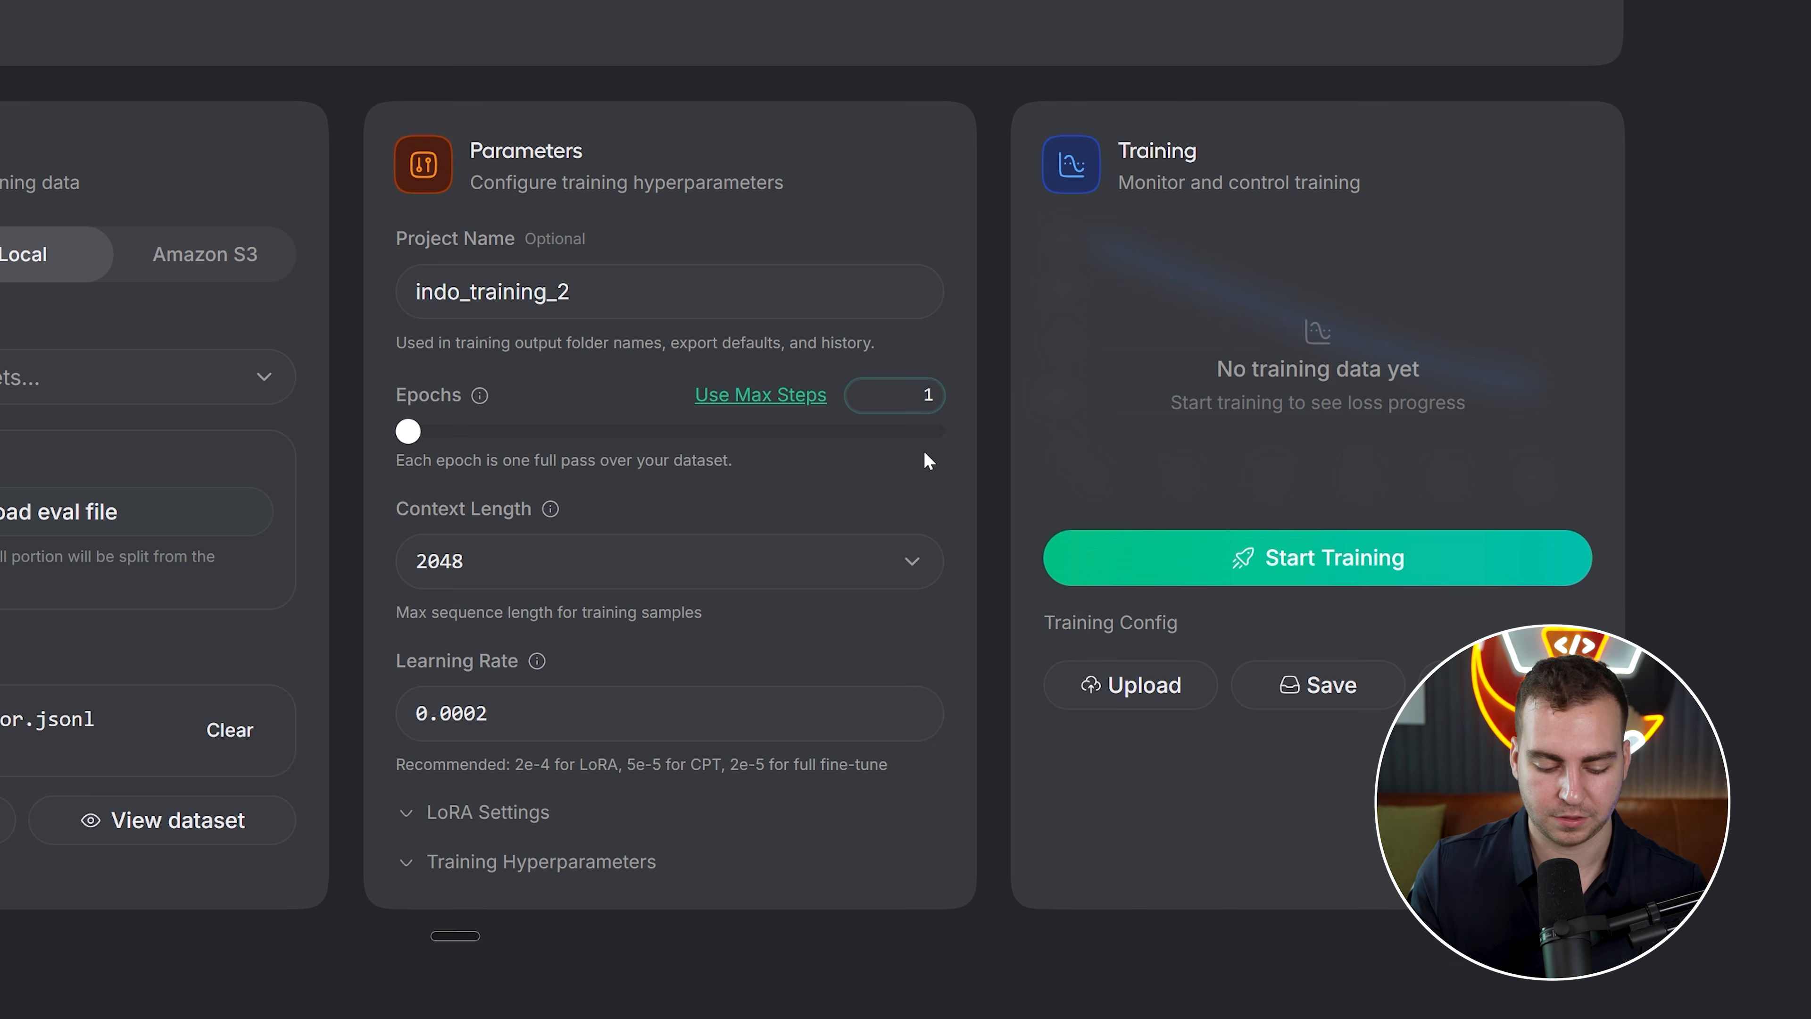
key(Up)
key(Up)
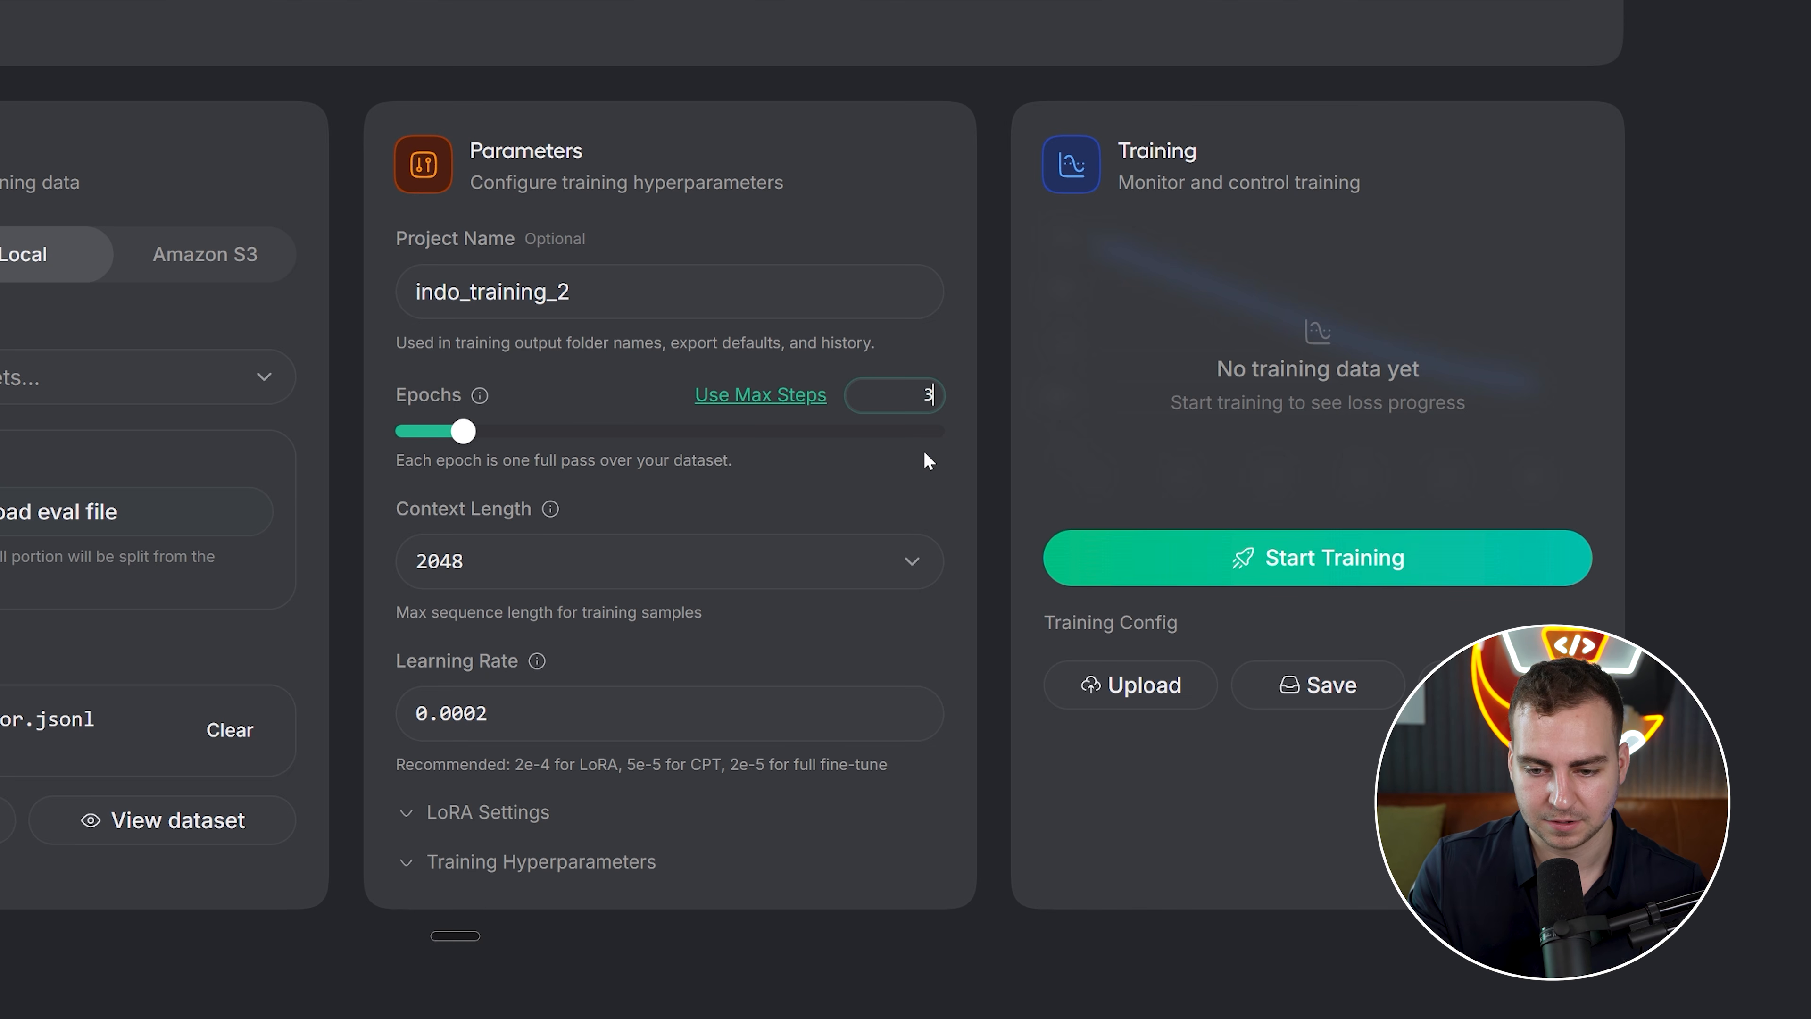
click(889, 326)
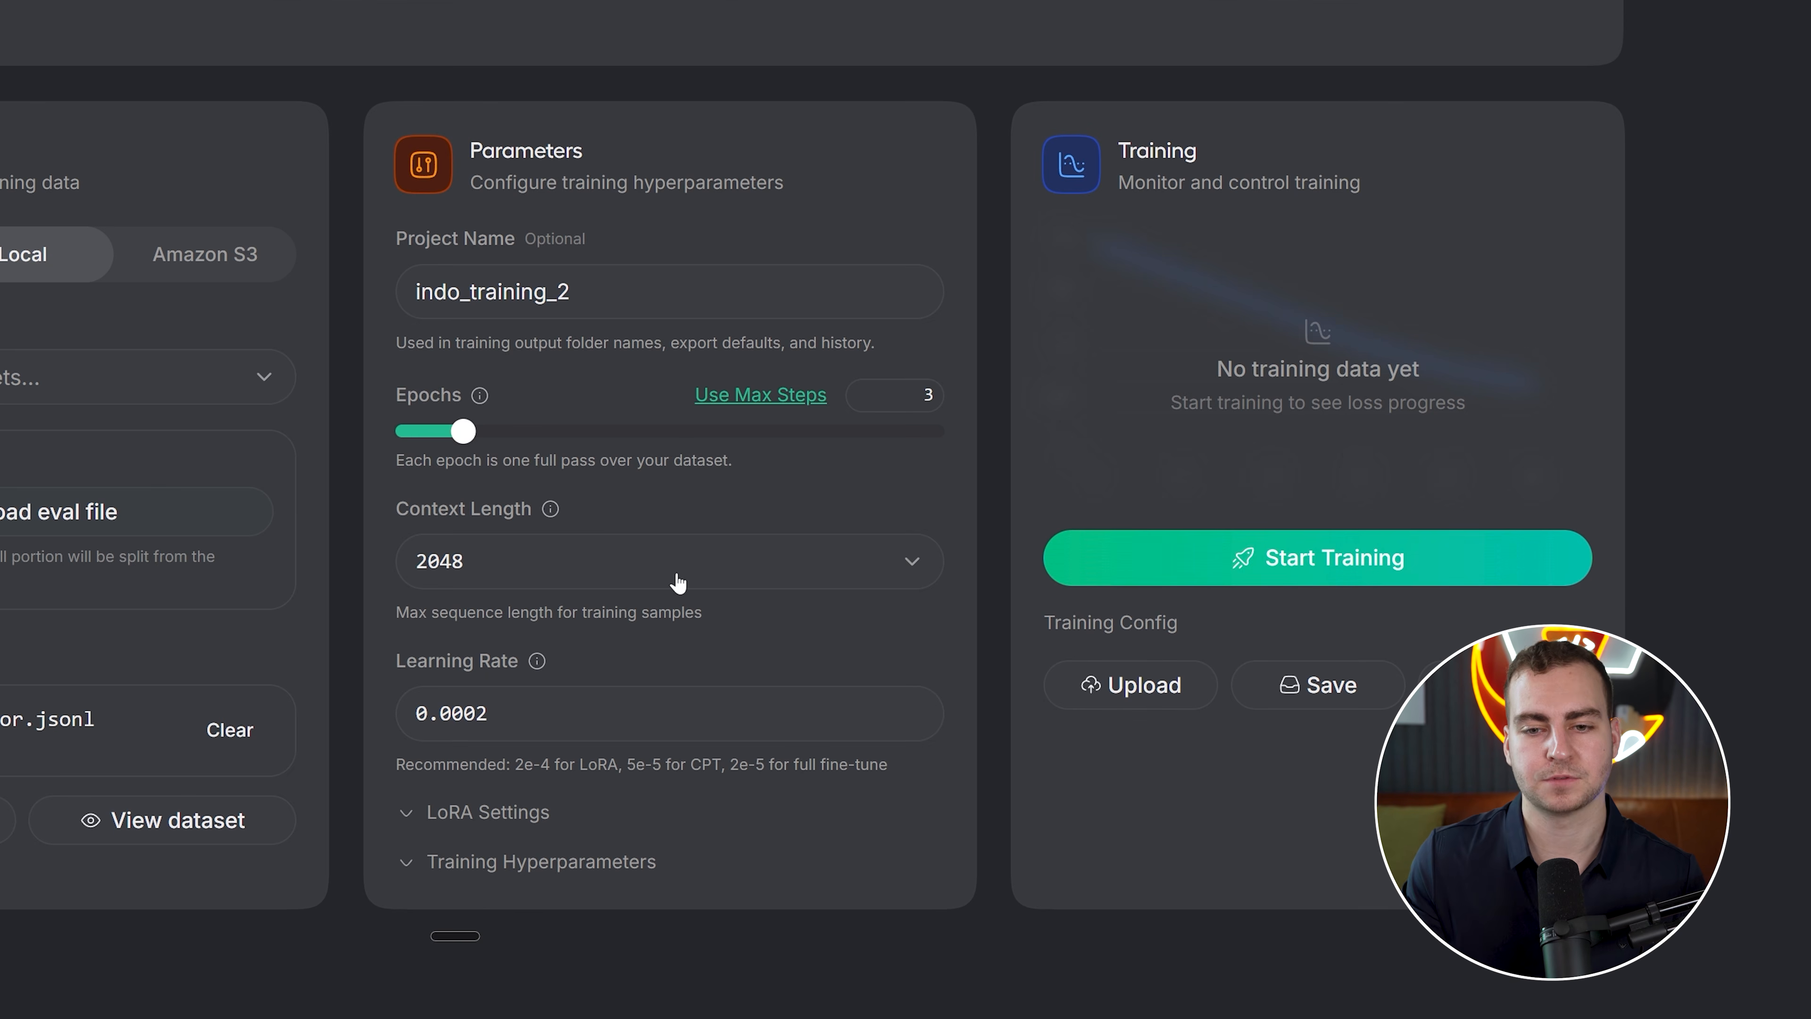
text(1)
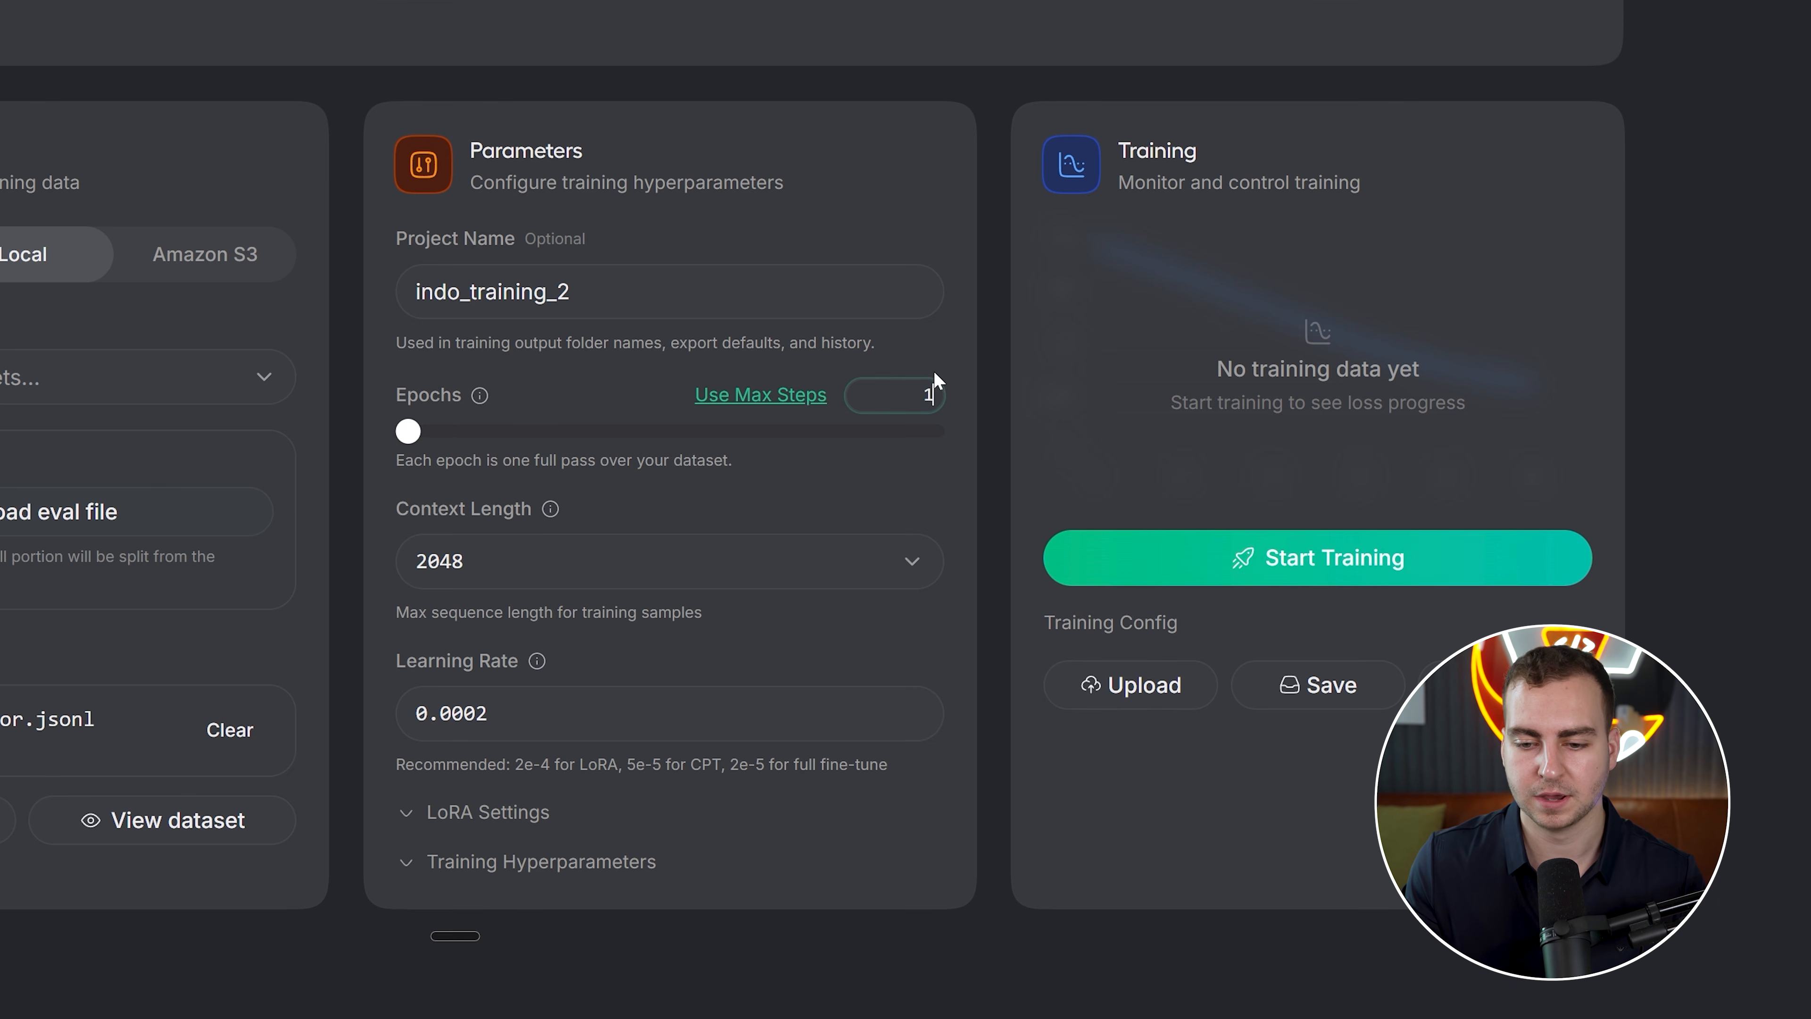
click(933, 371)
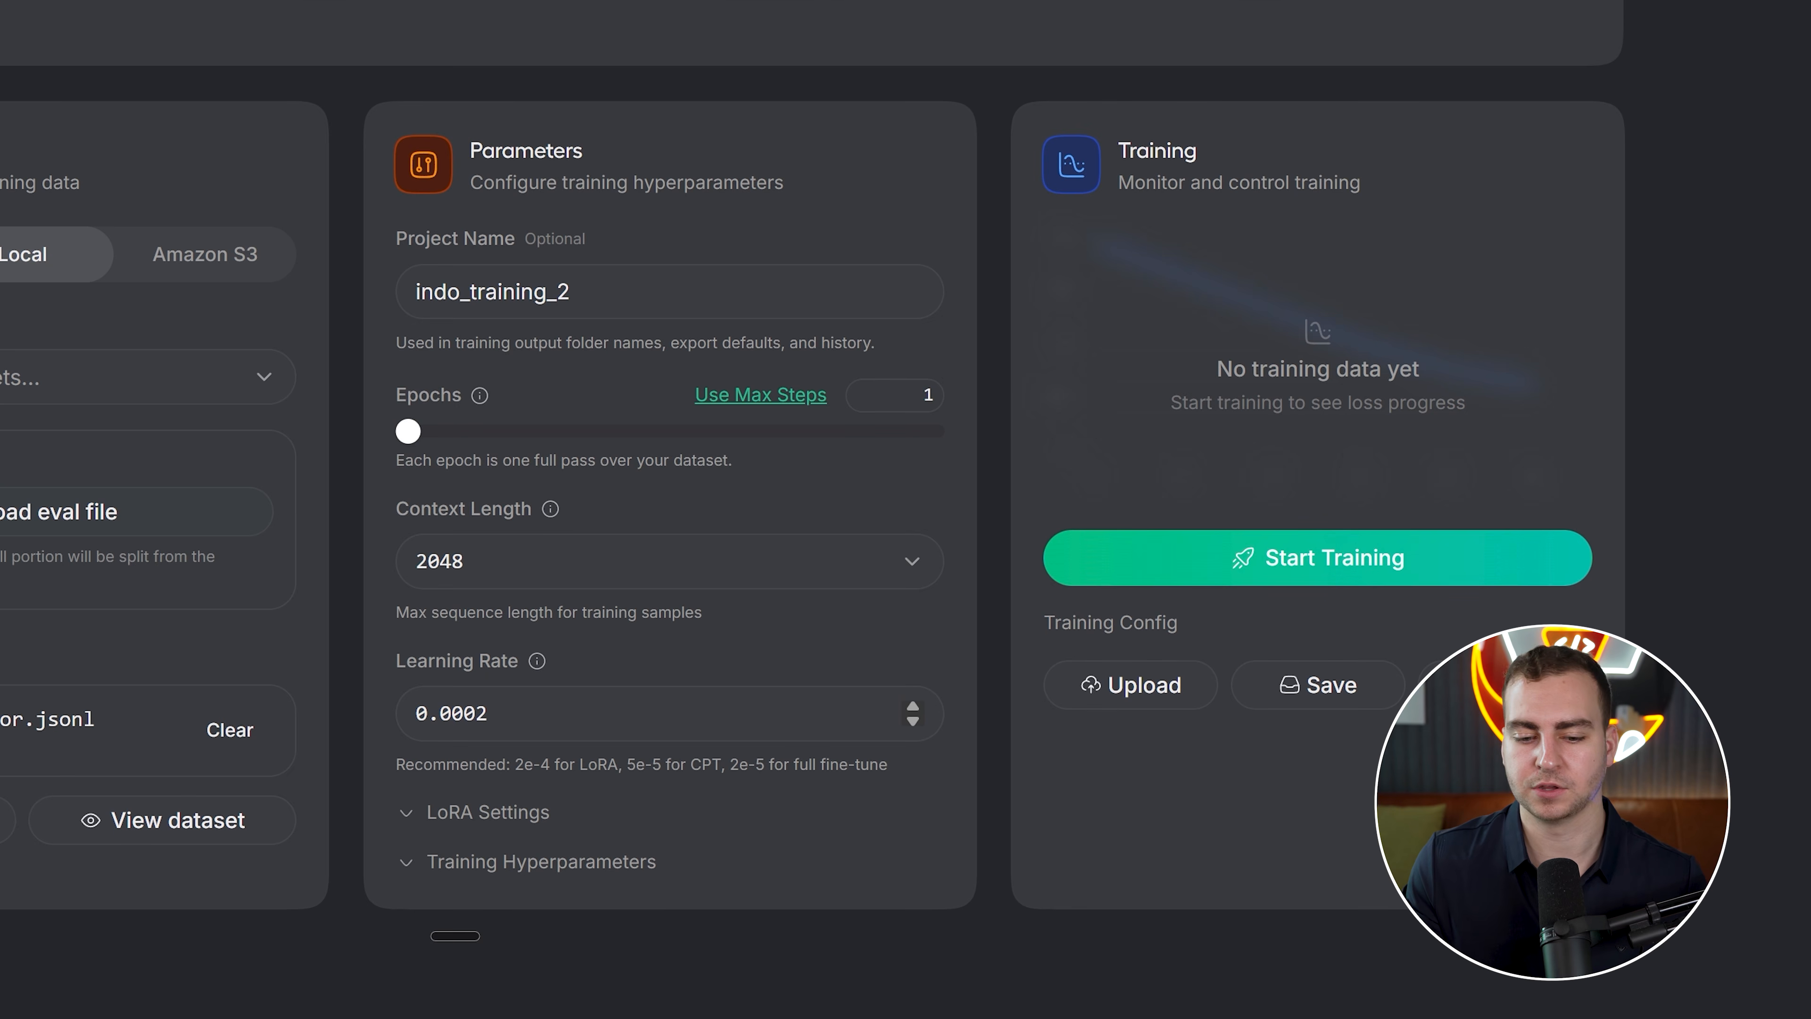
Expand the LoRA settings and training hyperparameters and review them together with the epochs, context length and learning rate
click(517, 804)
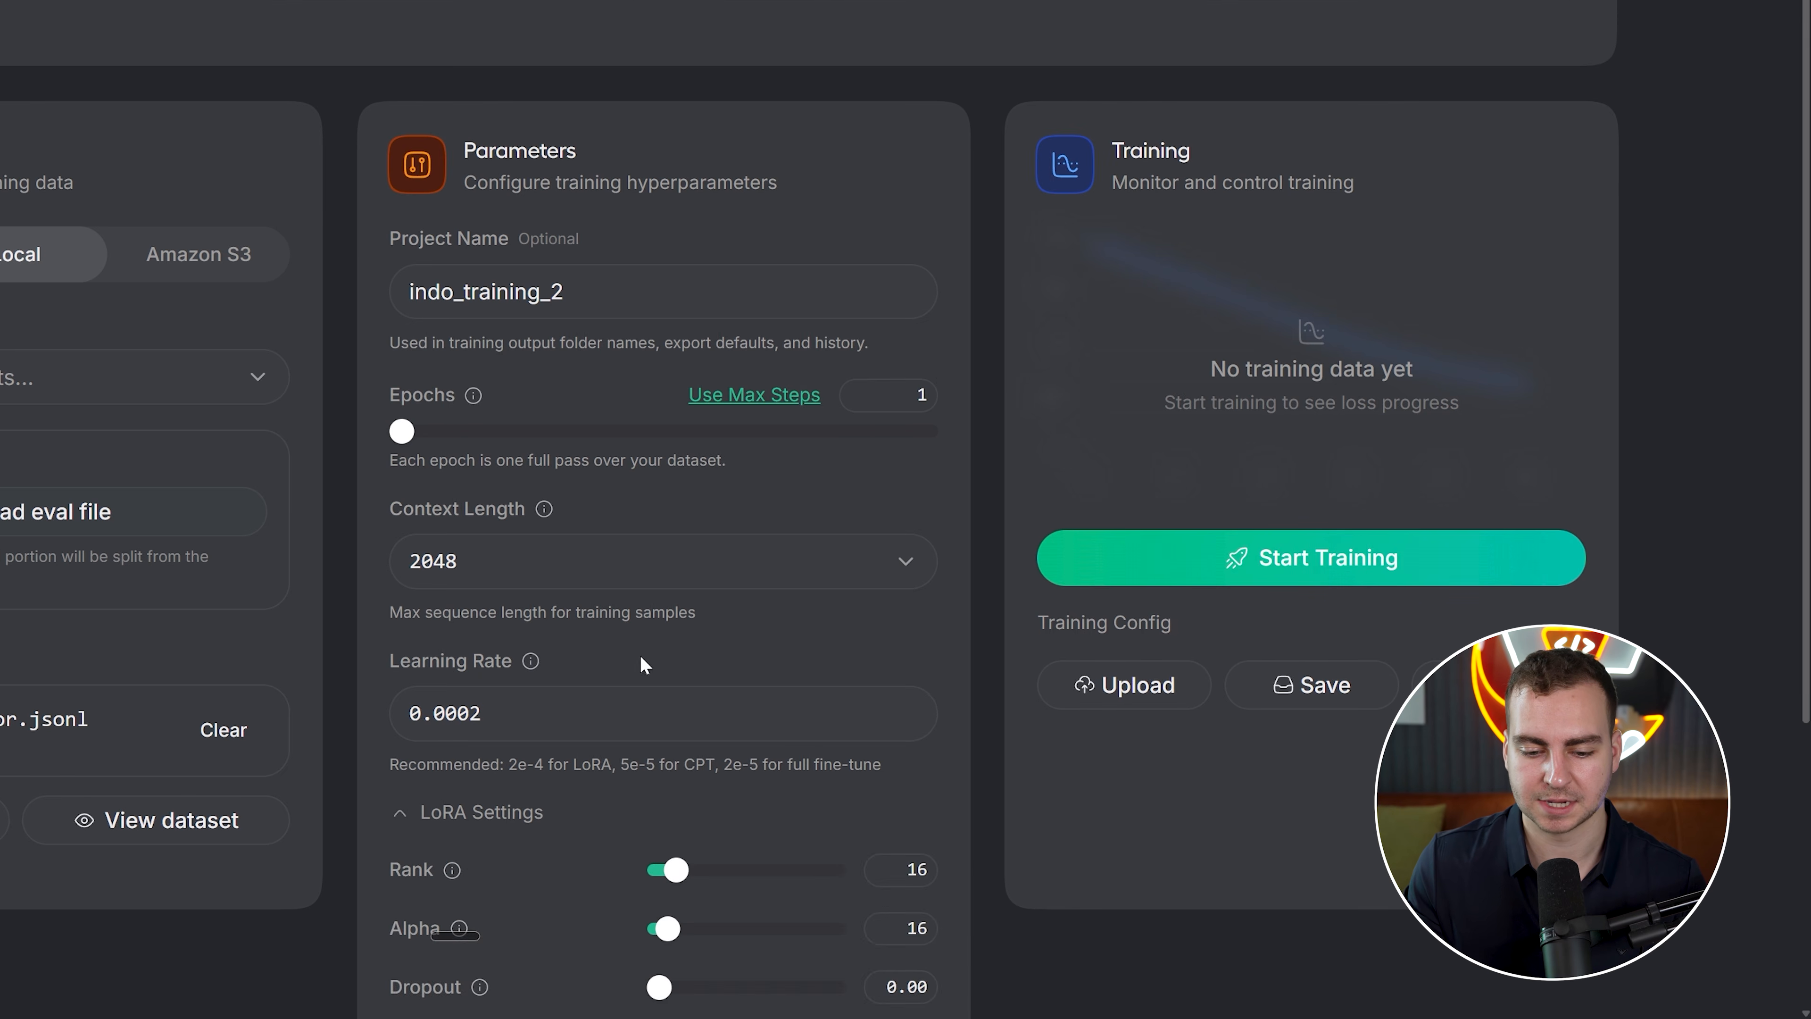
scroll(571, 642, down, 5)
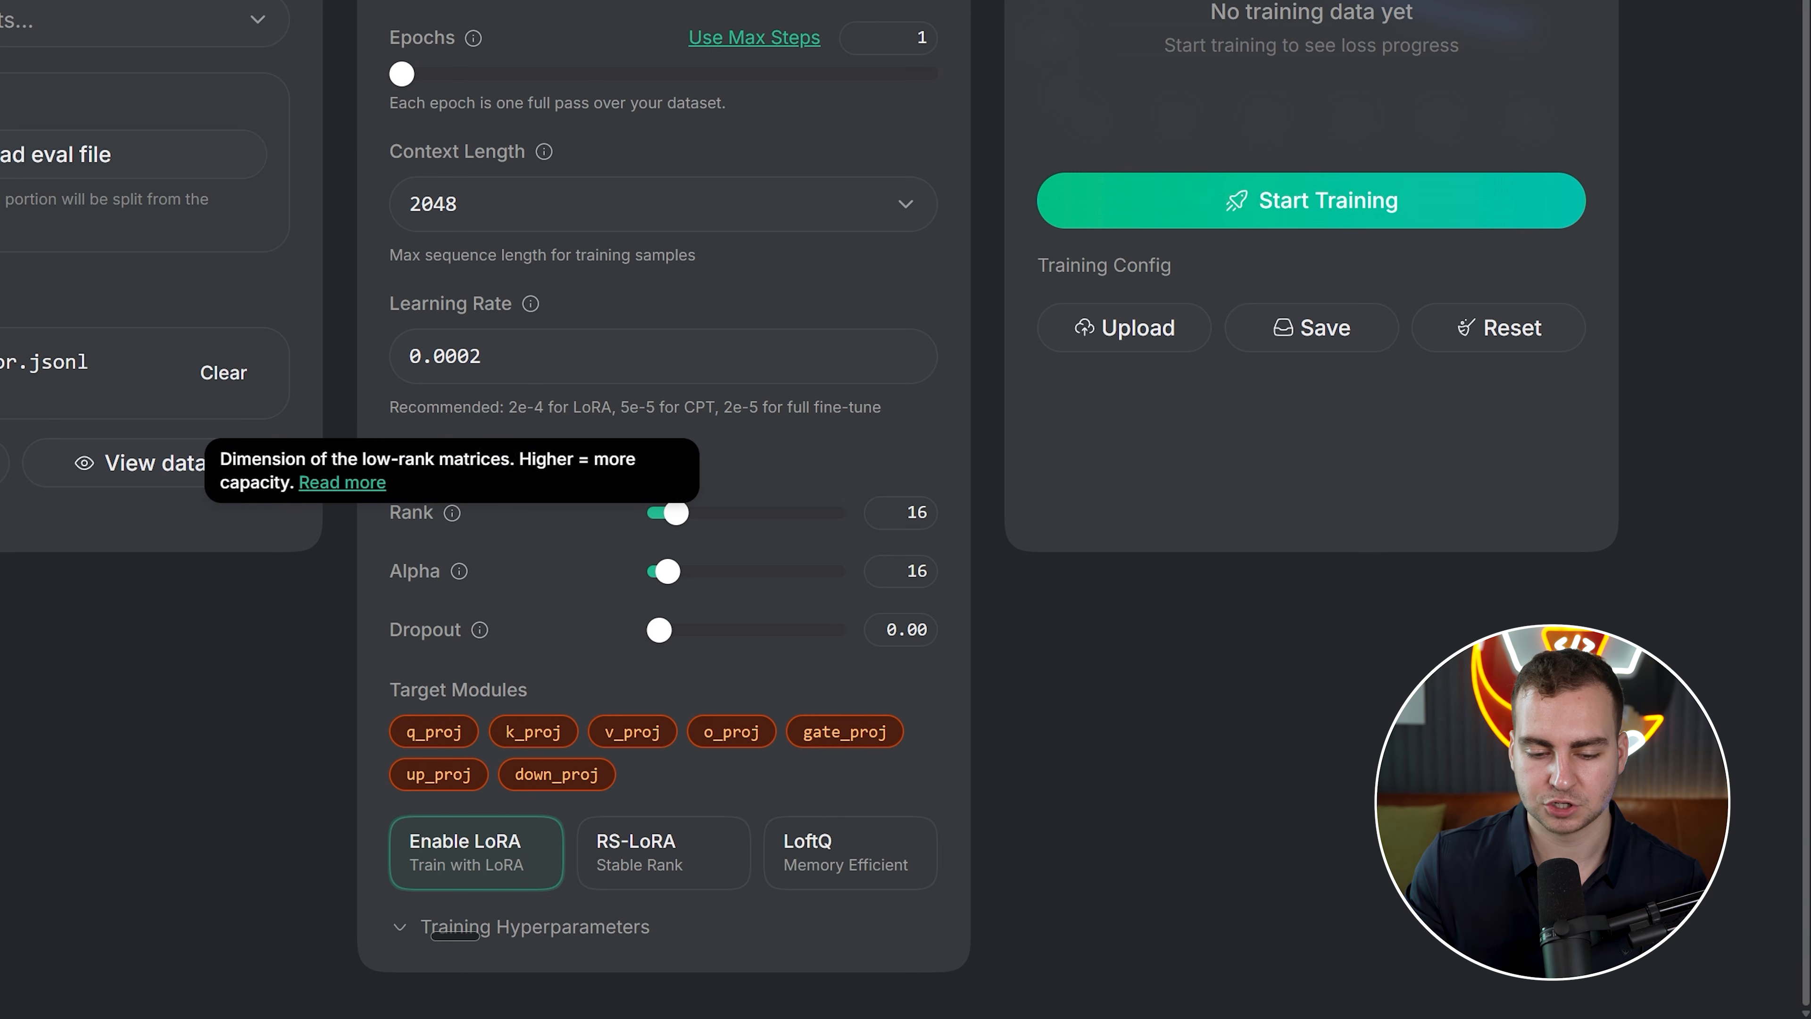
click(608, 928)
scroll(601, 637, down, 5)
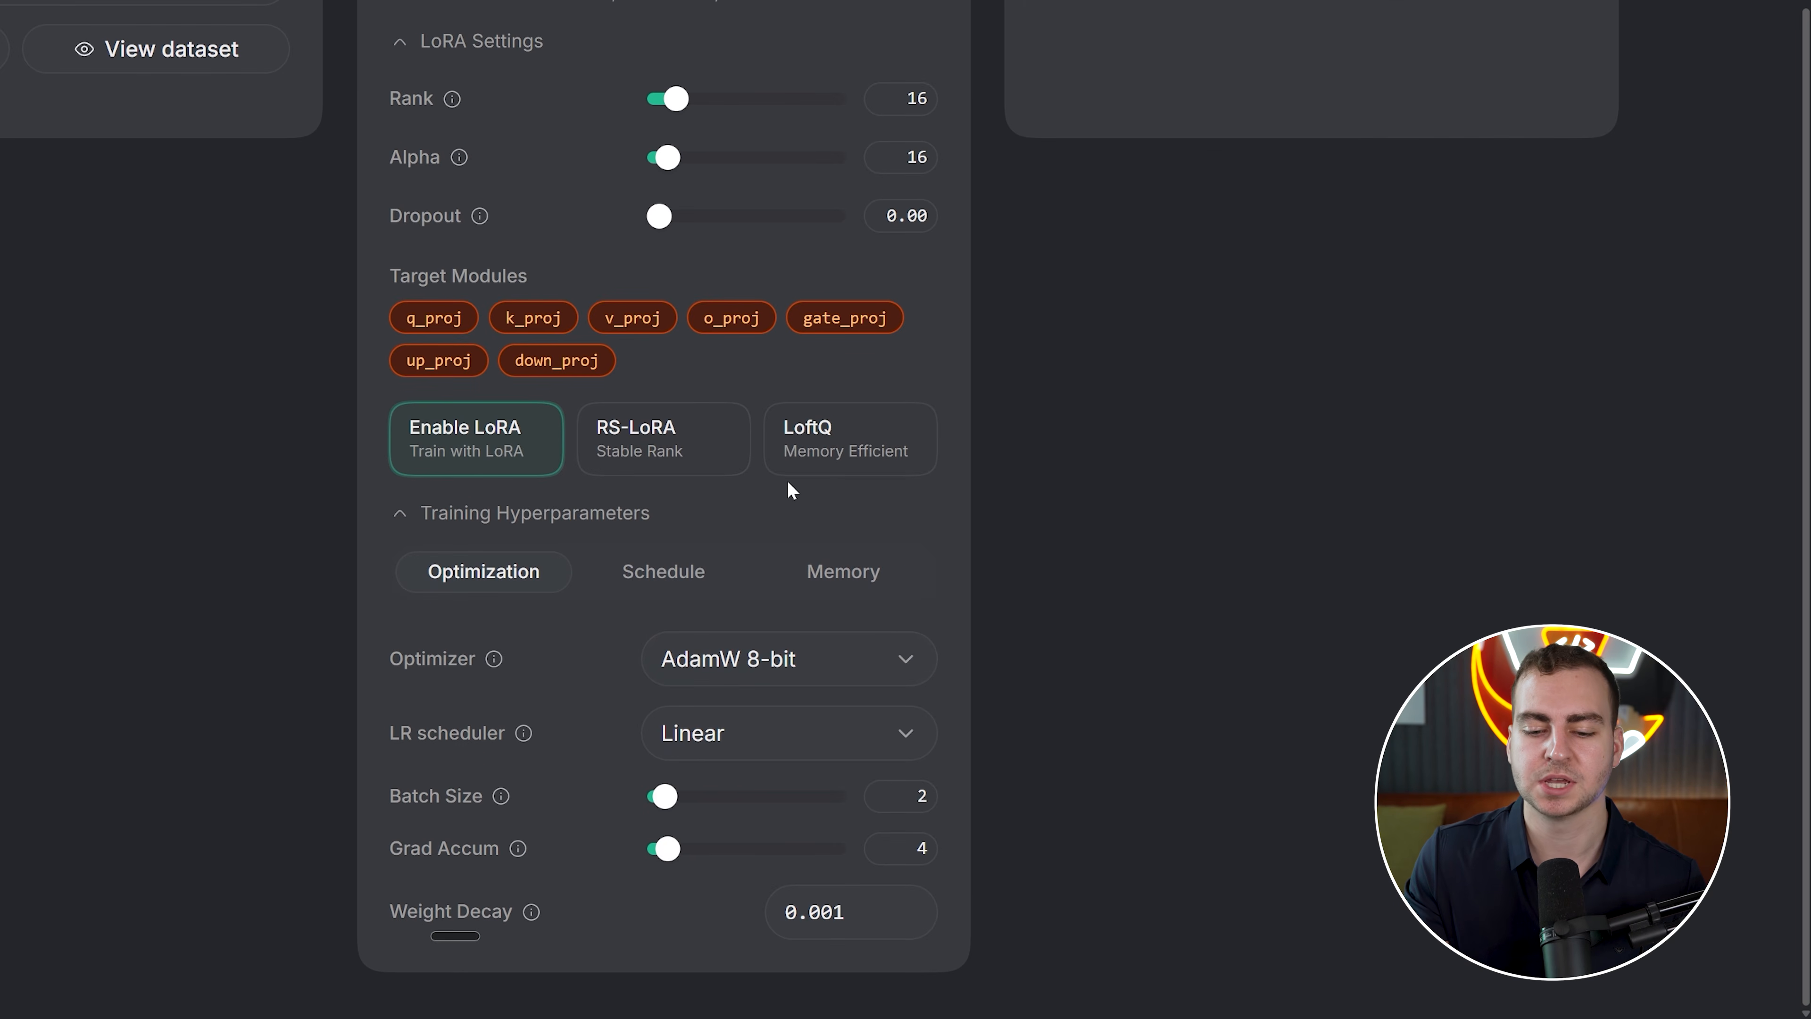
scroll(790, 490, up, 6)
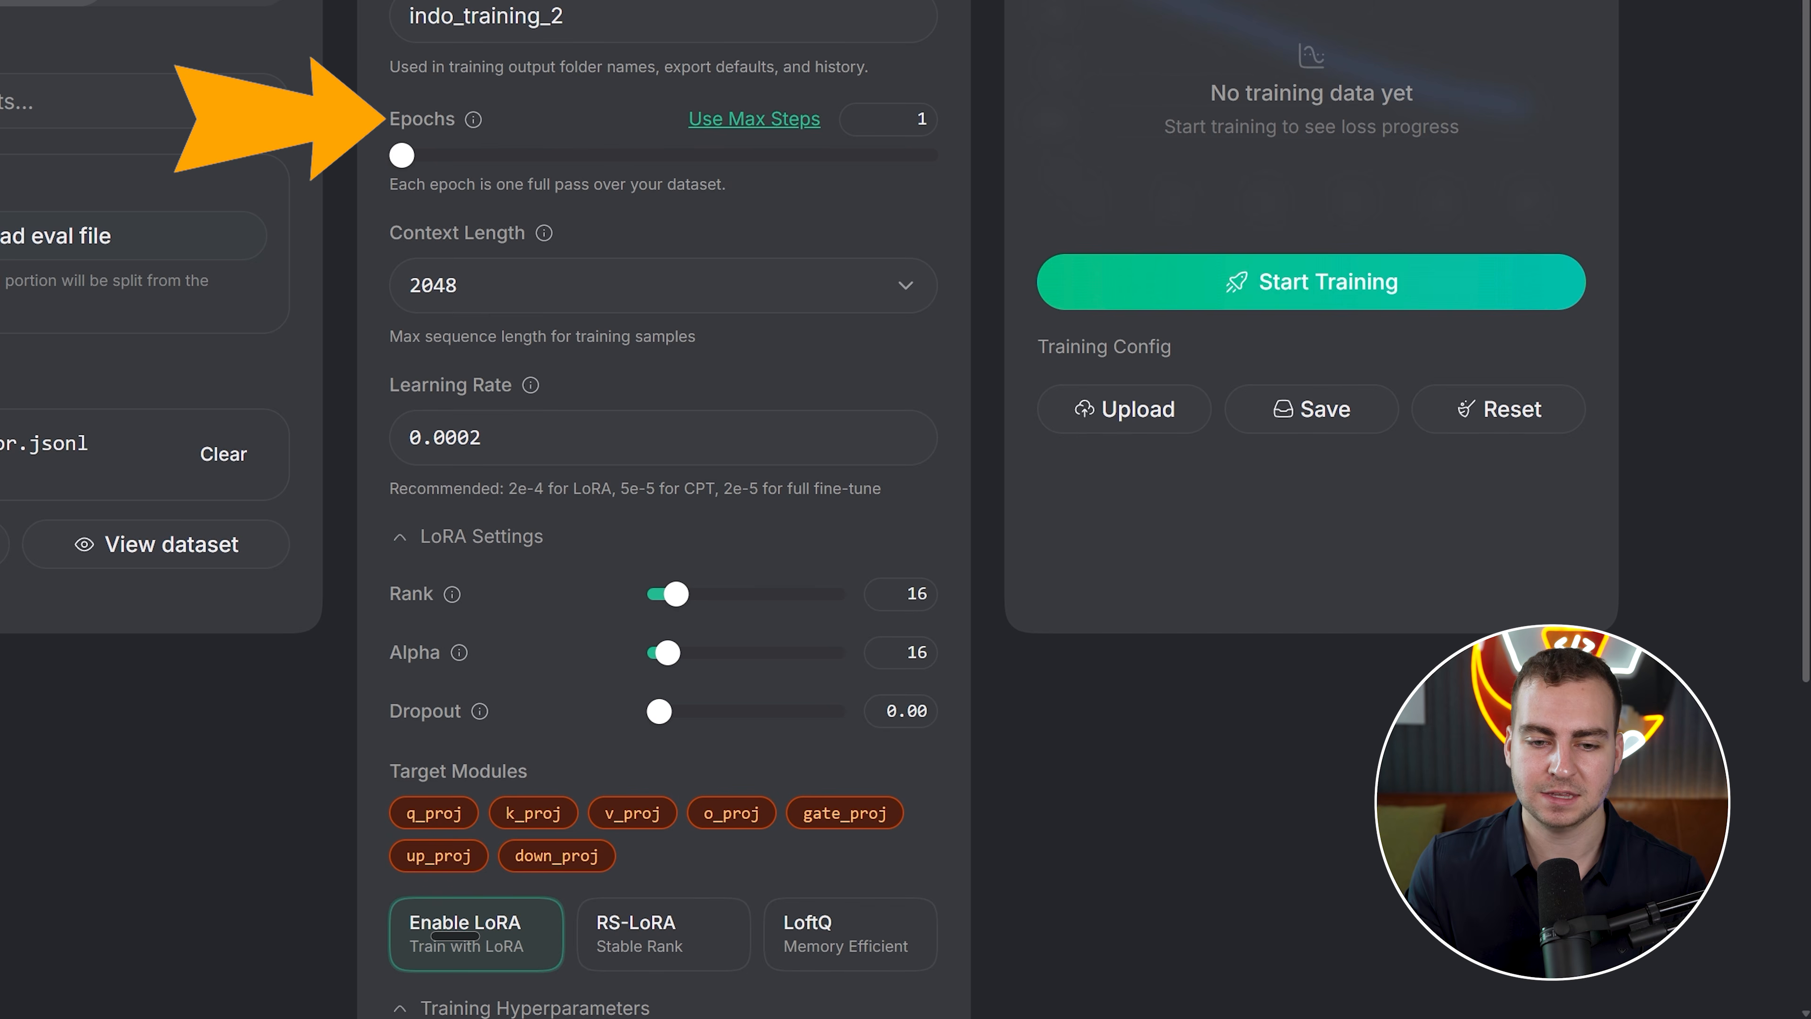
double_click(385, 120)
click(578, 111)
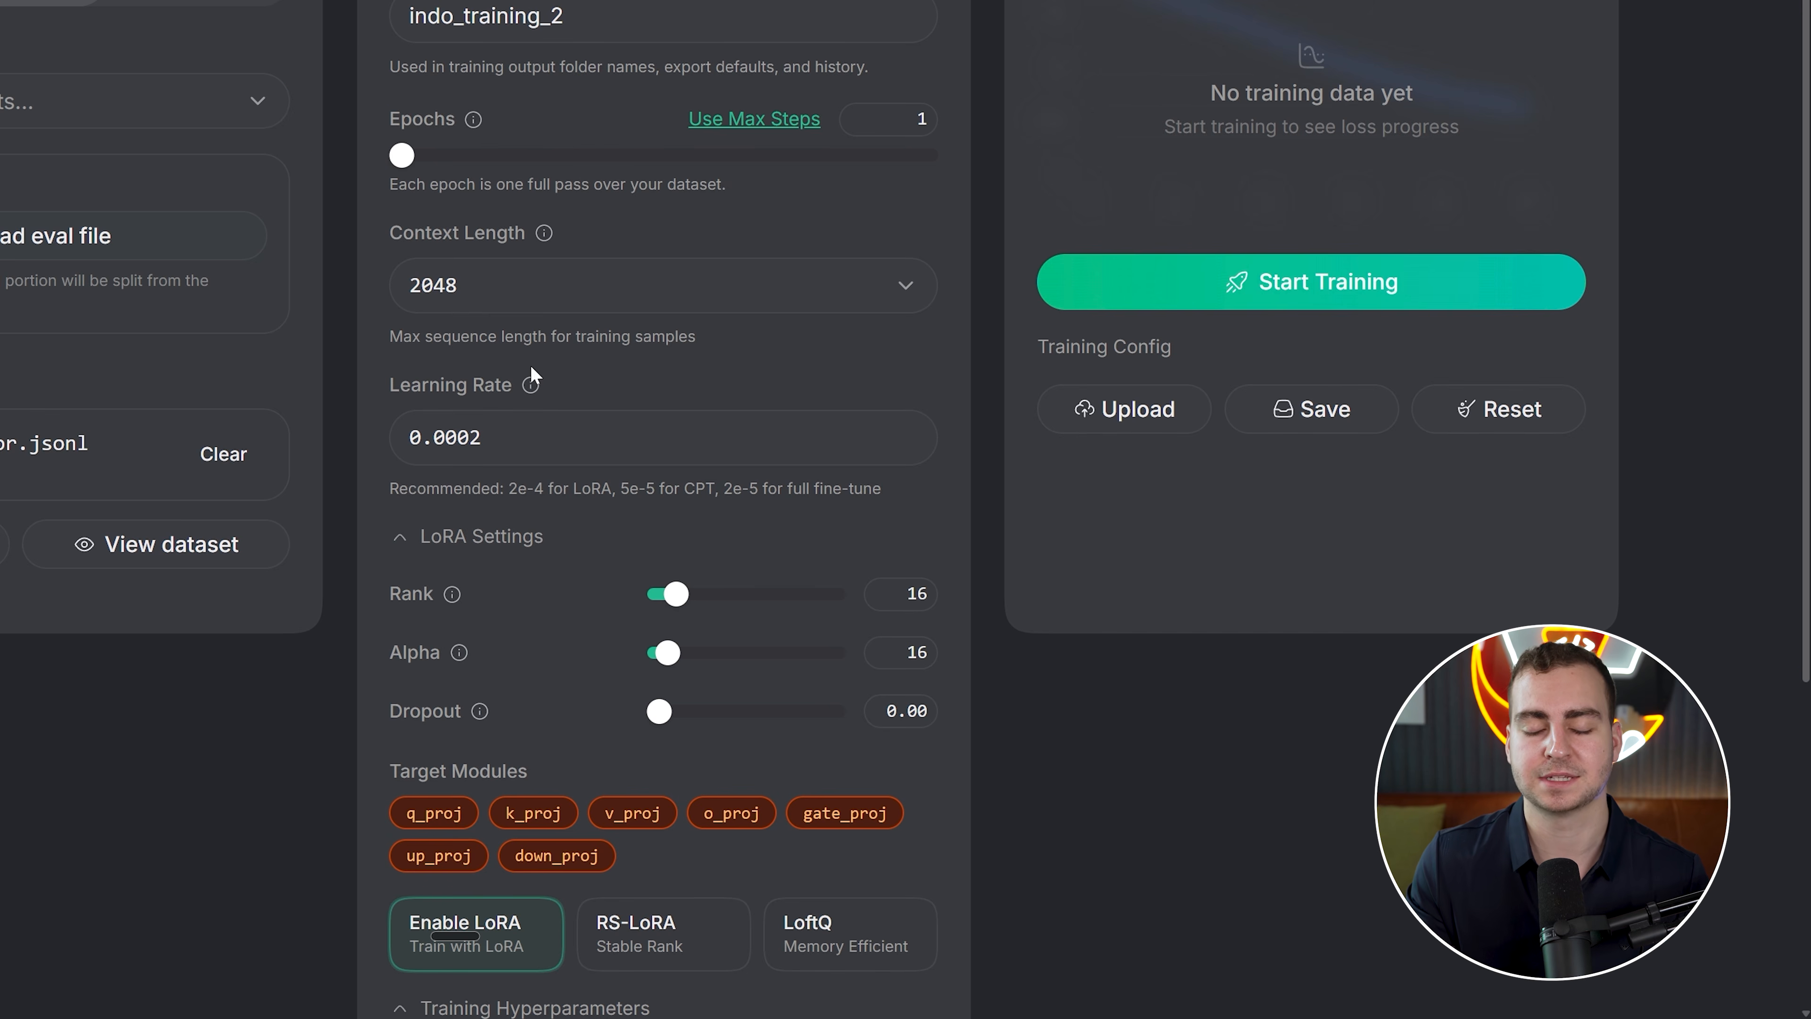
scroll(701, 330, down, 5)
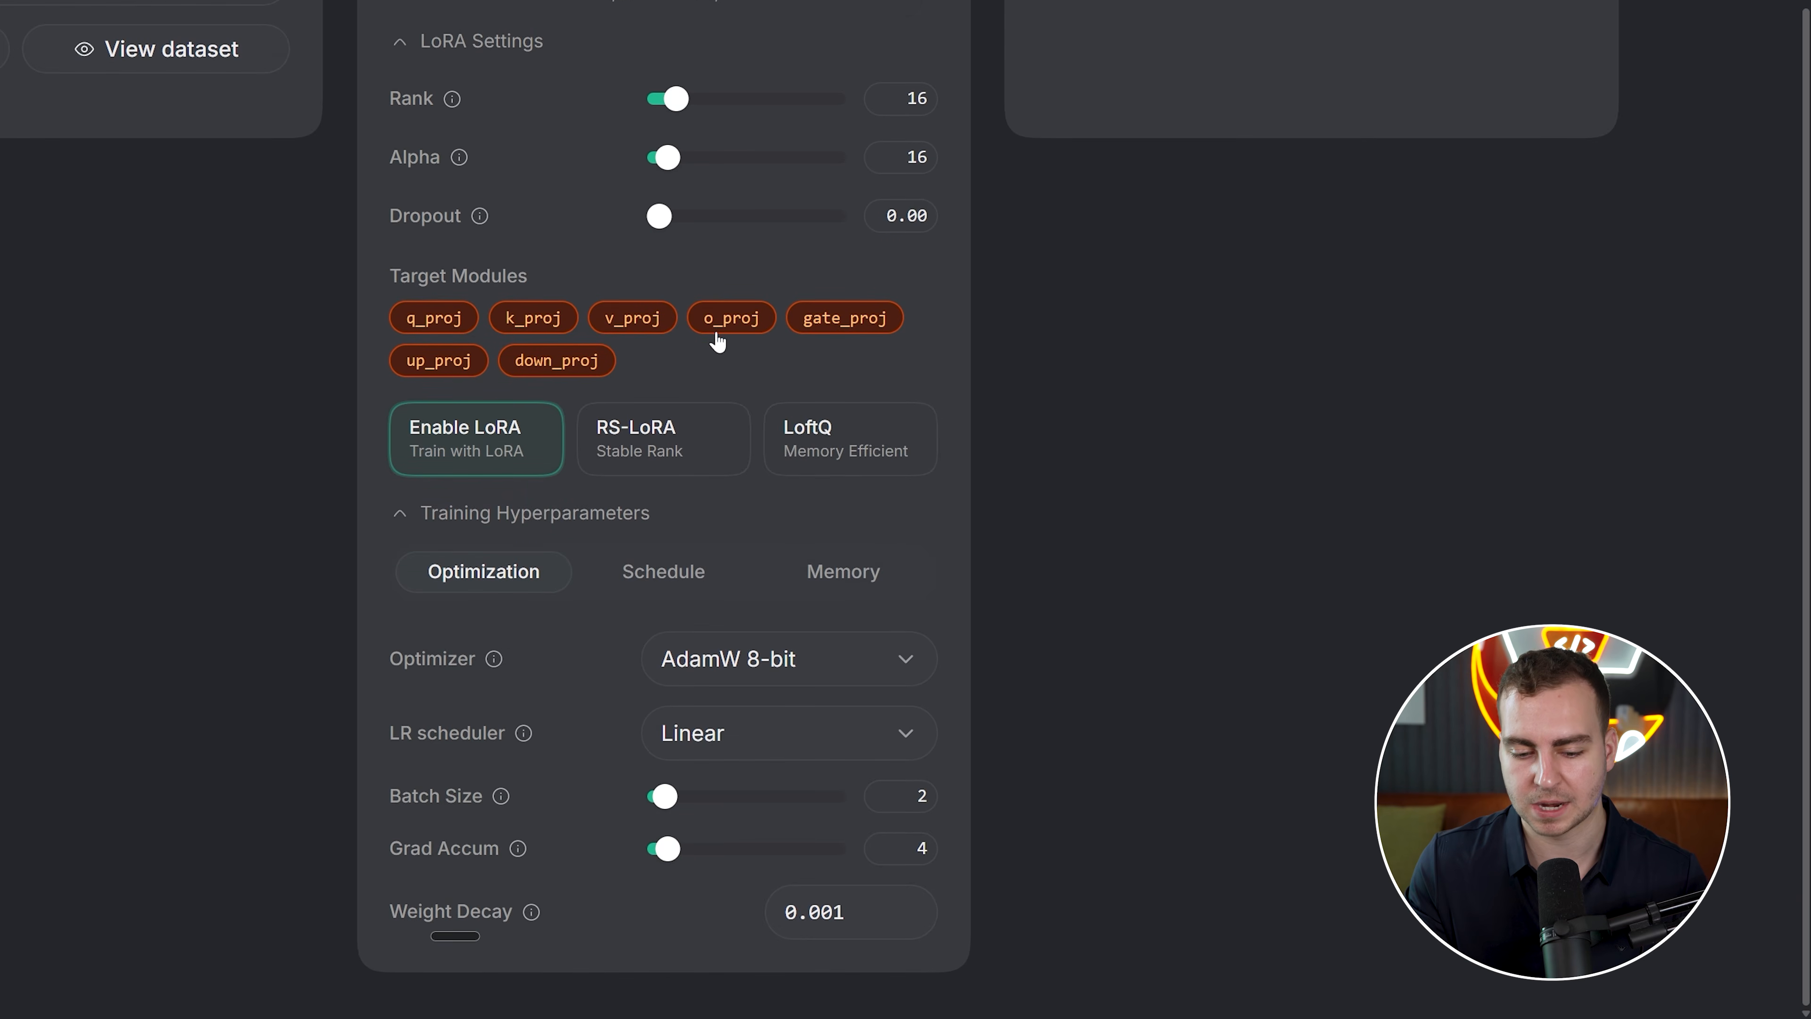
scroll(702, 342, up, 7)
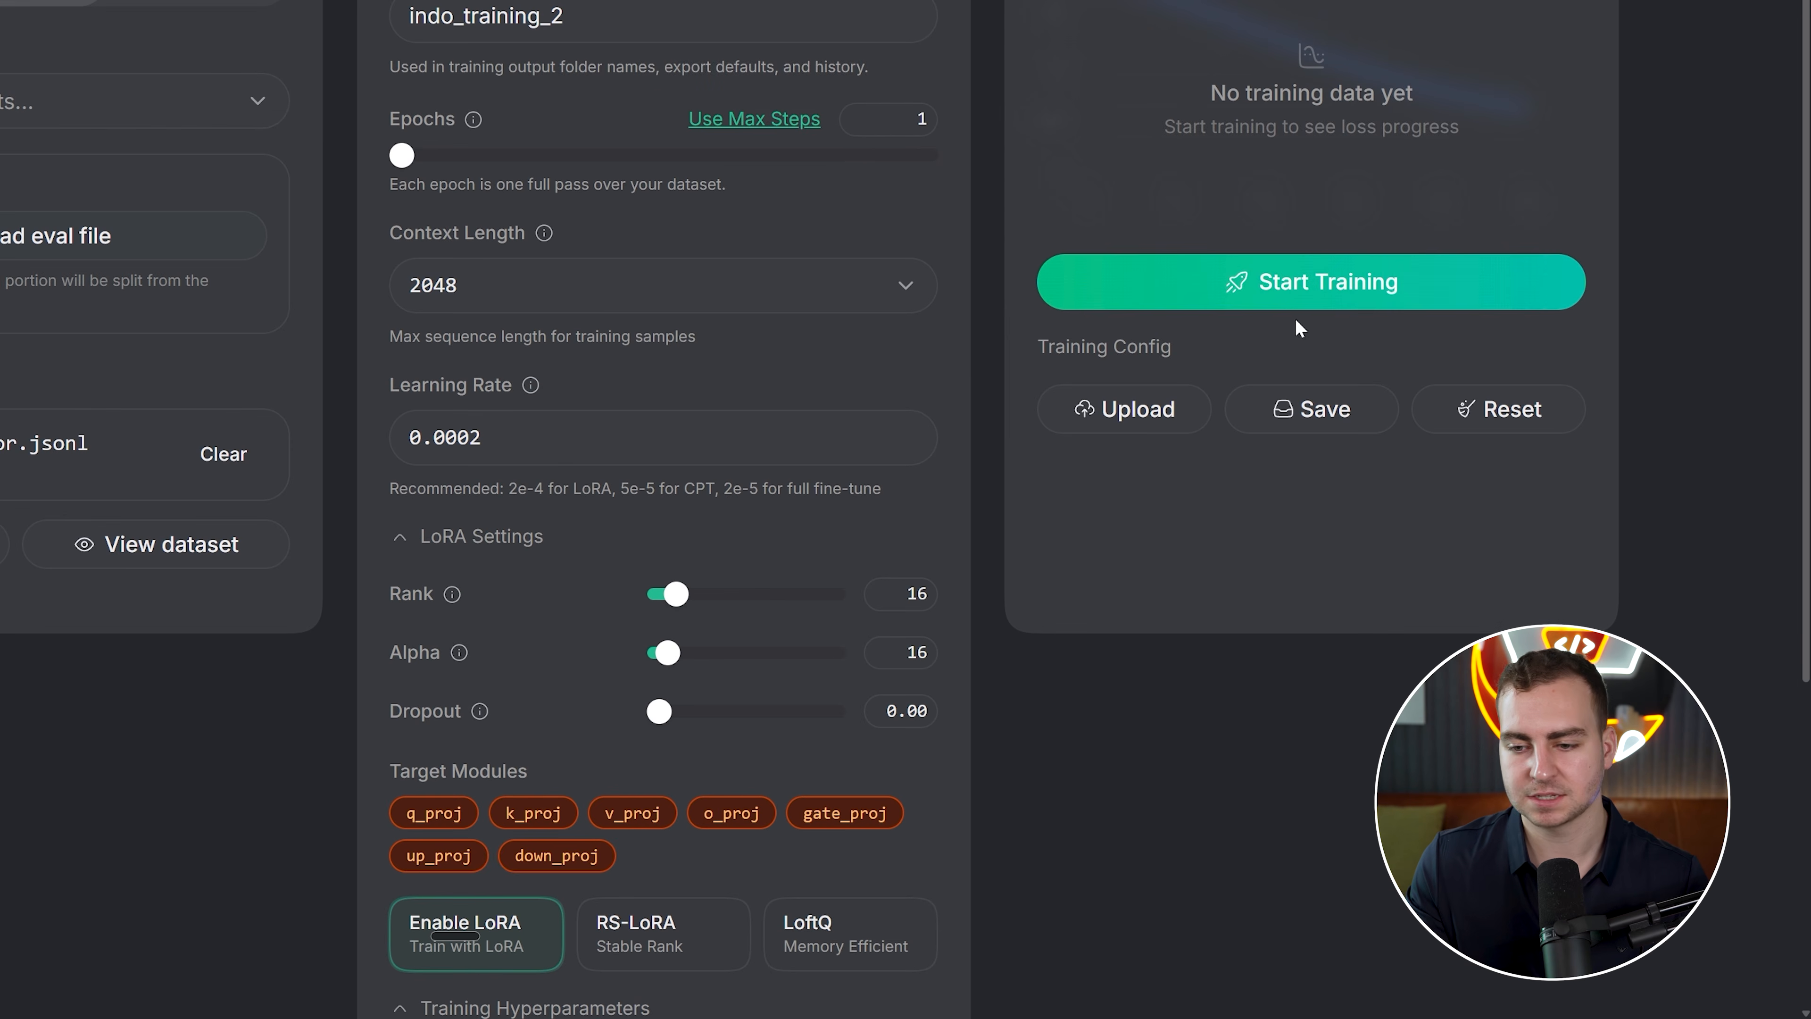
Start the indo_training_2 training run with the configured parameters
scroll(1299, 328, up, 3)
click(1315, 491)
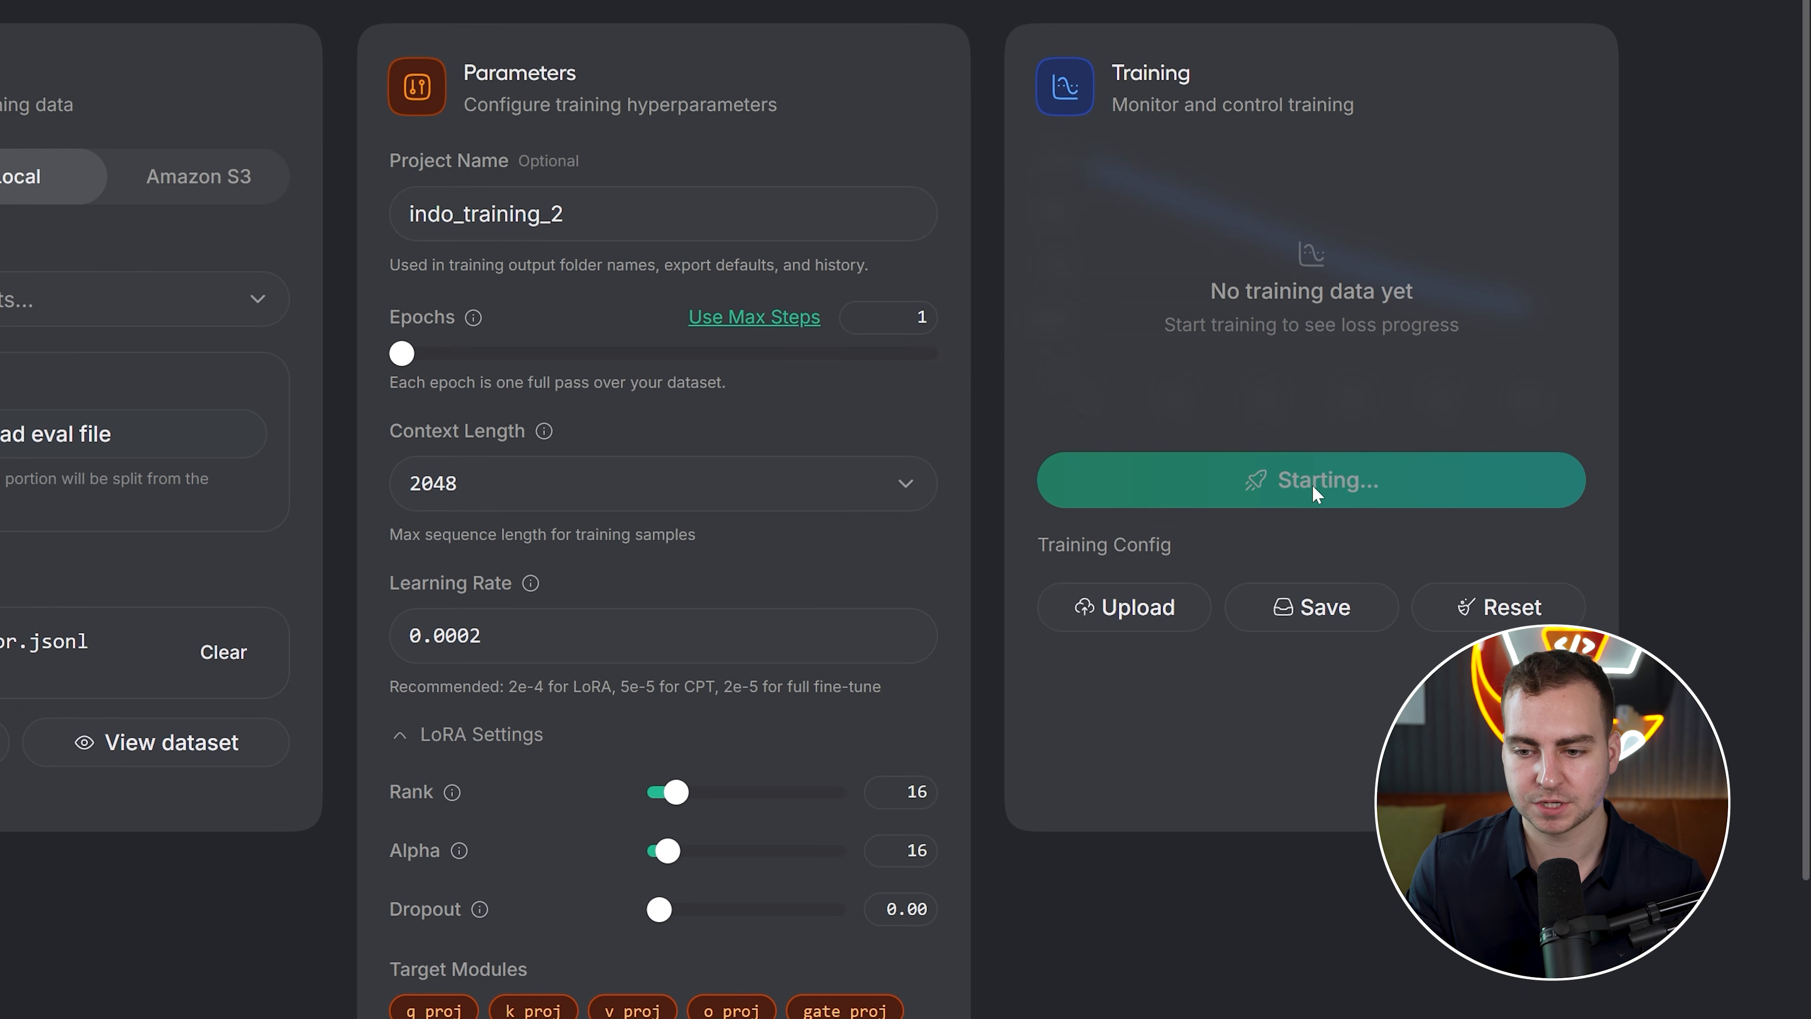
scroll(702, 487, up, 1)
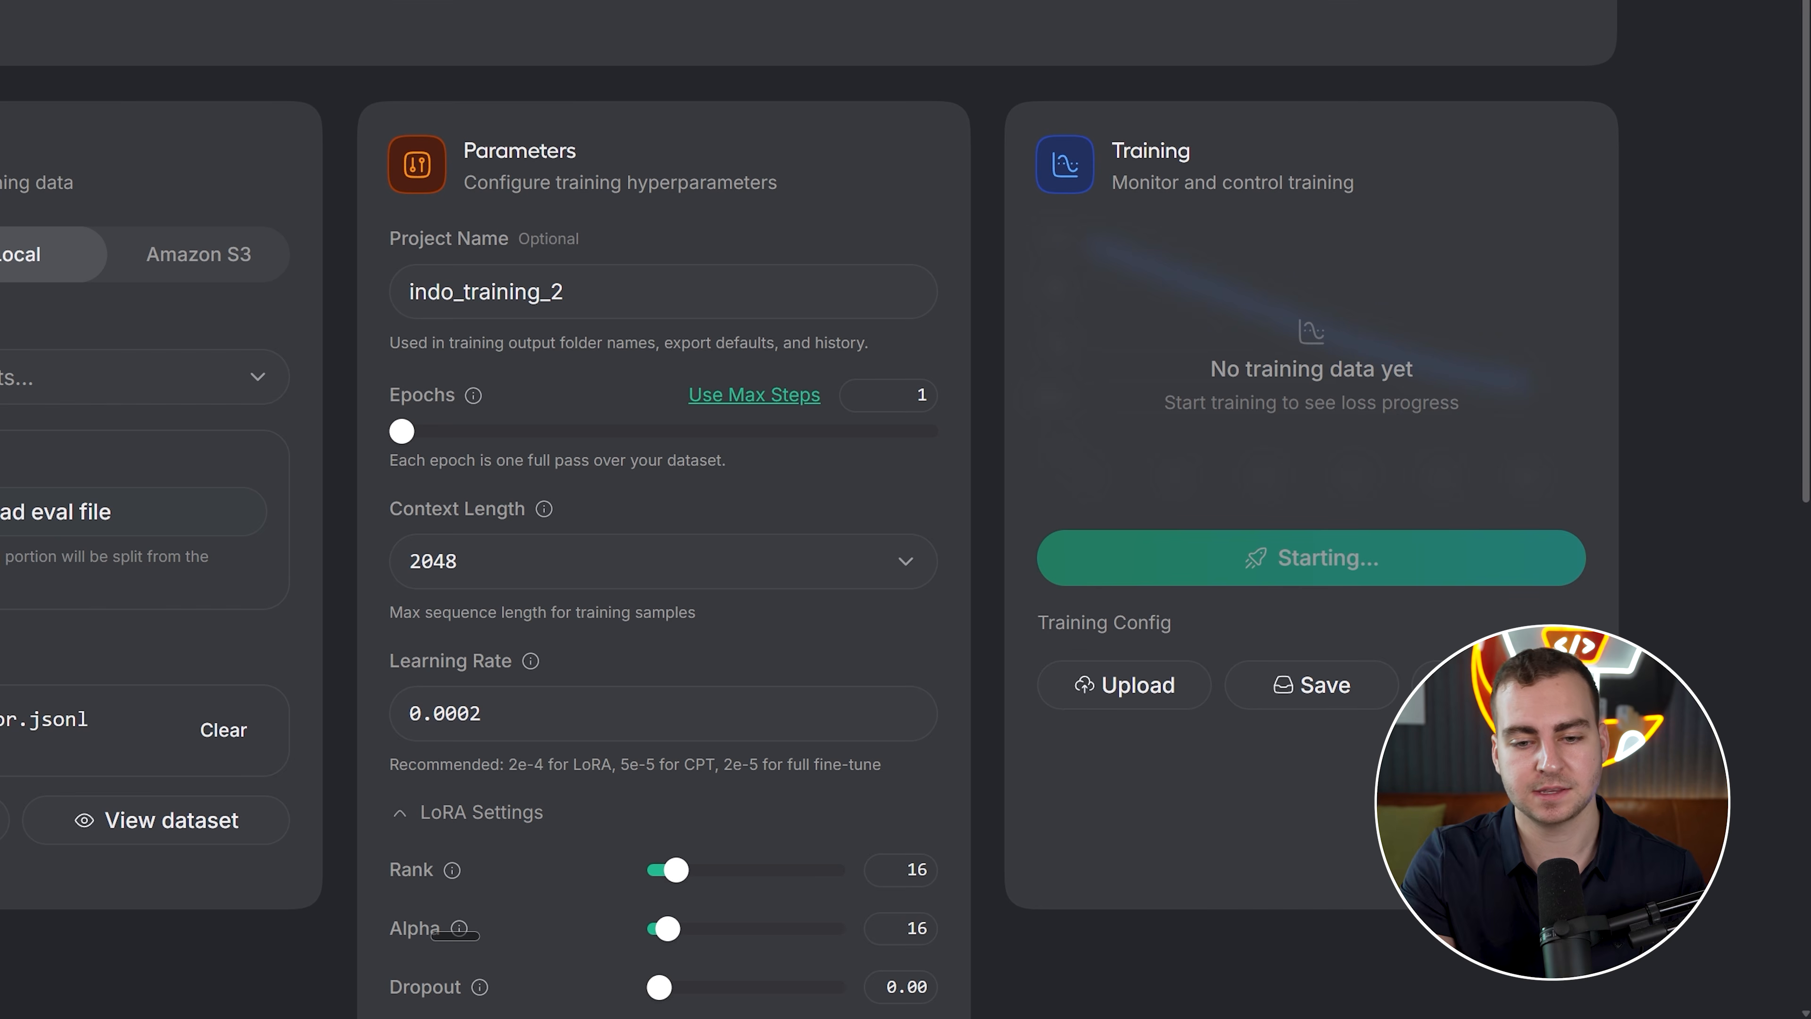
scroll(725, 336, down, 2)
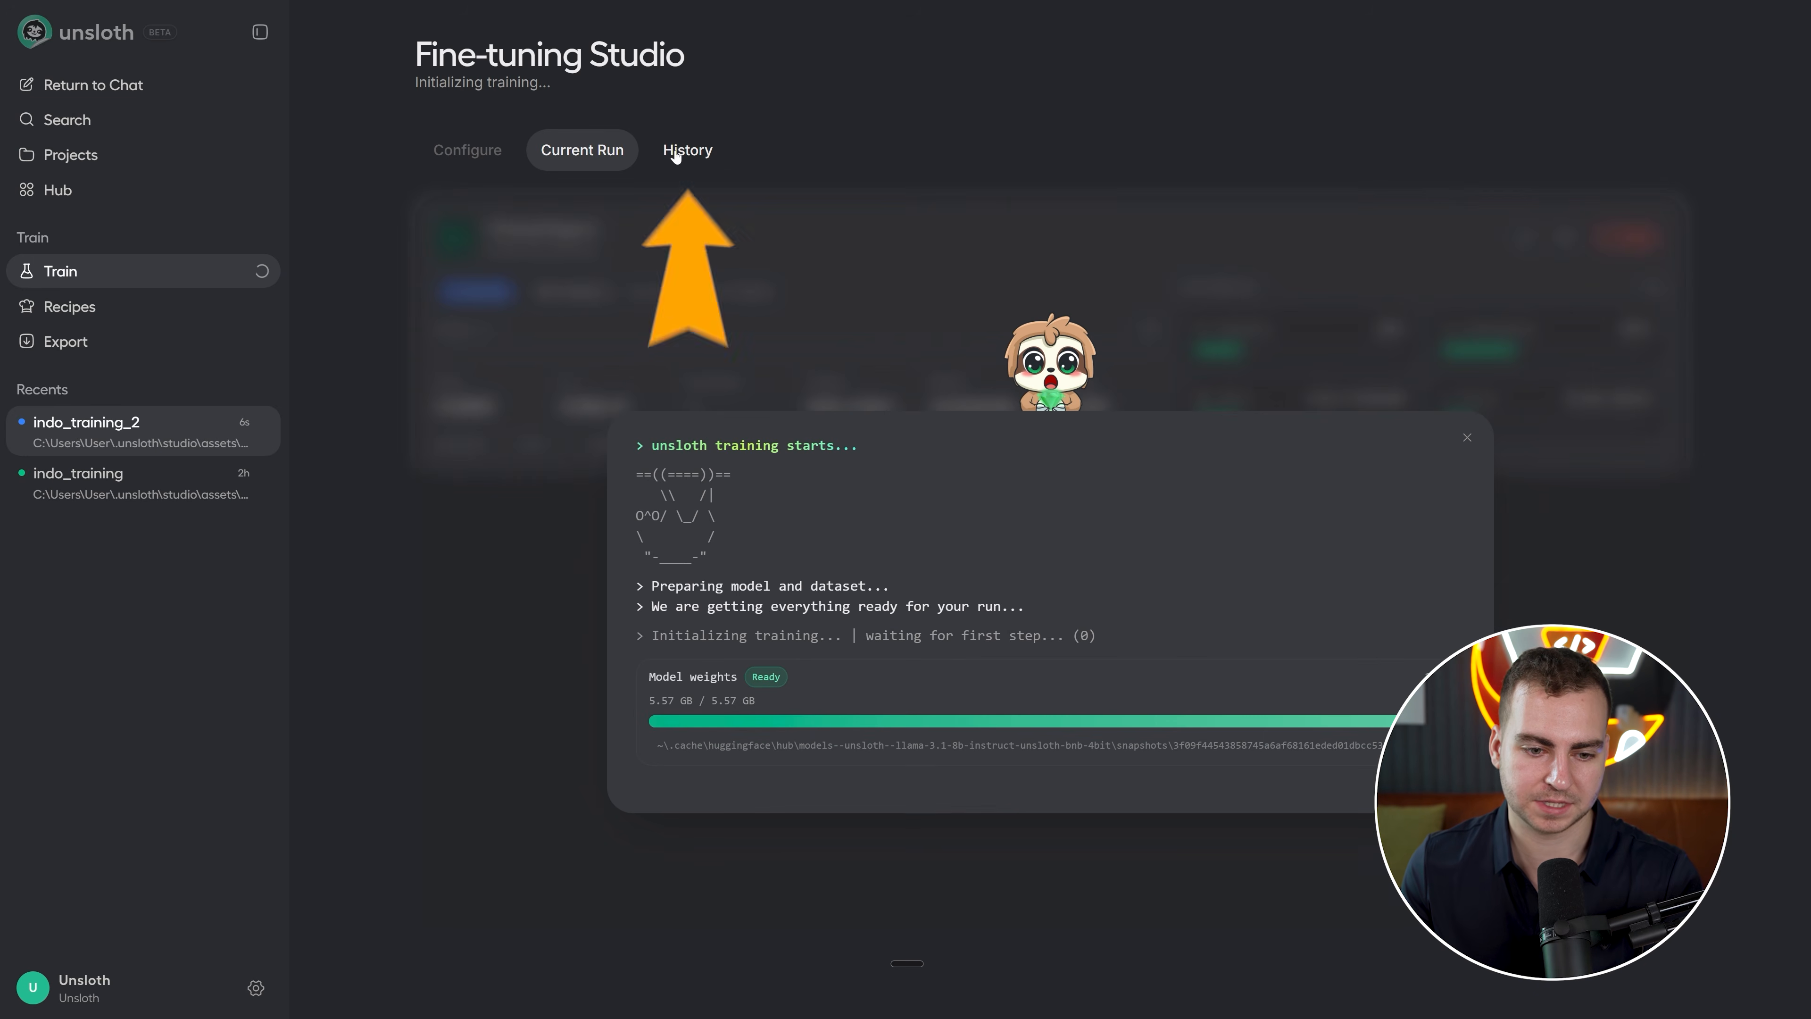
Open the running indo_training_2 run from the training history and check the log output in the Windows PowerShell window
click(674, 152)
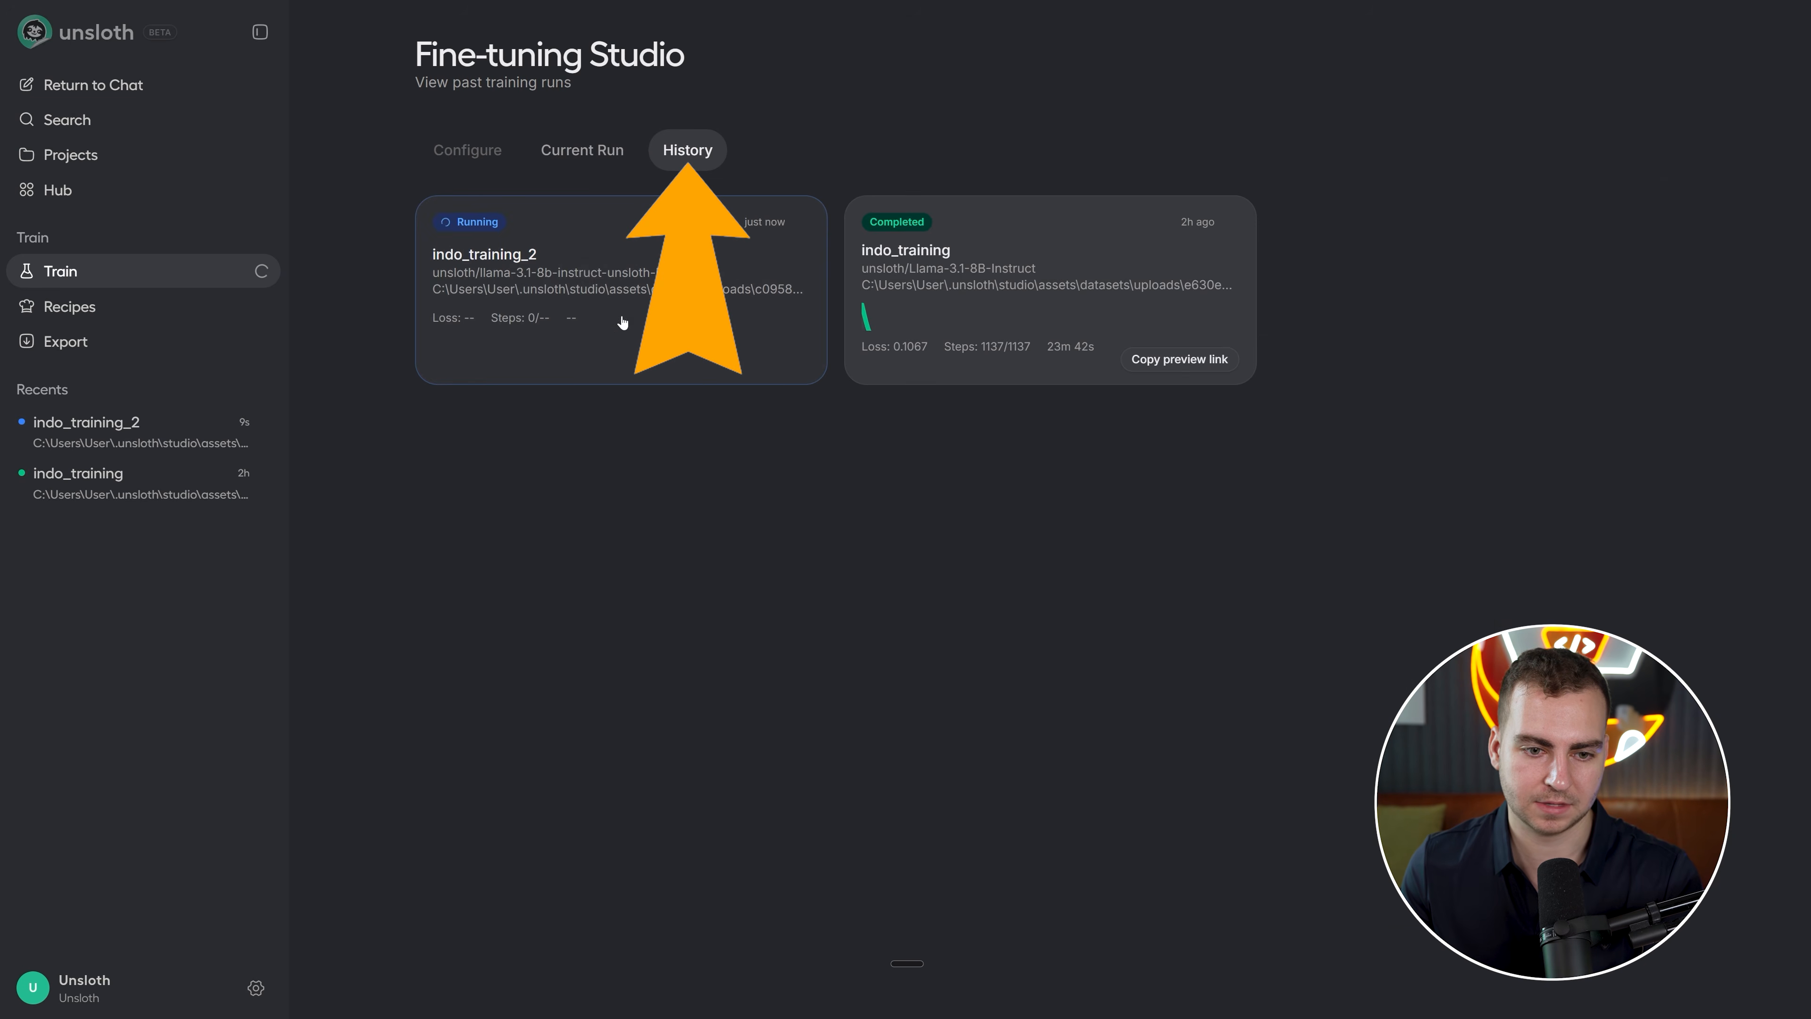
click(606, 282)
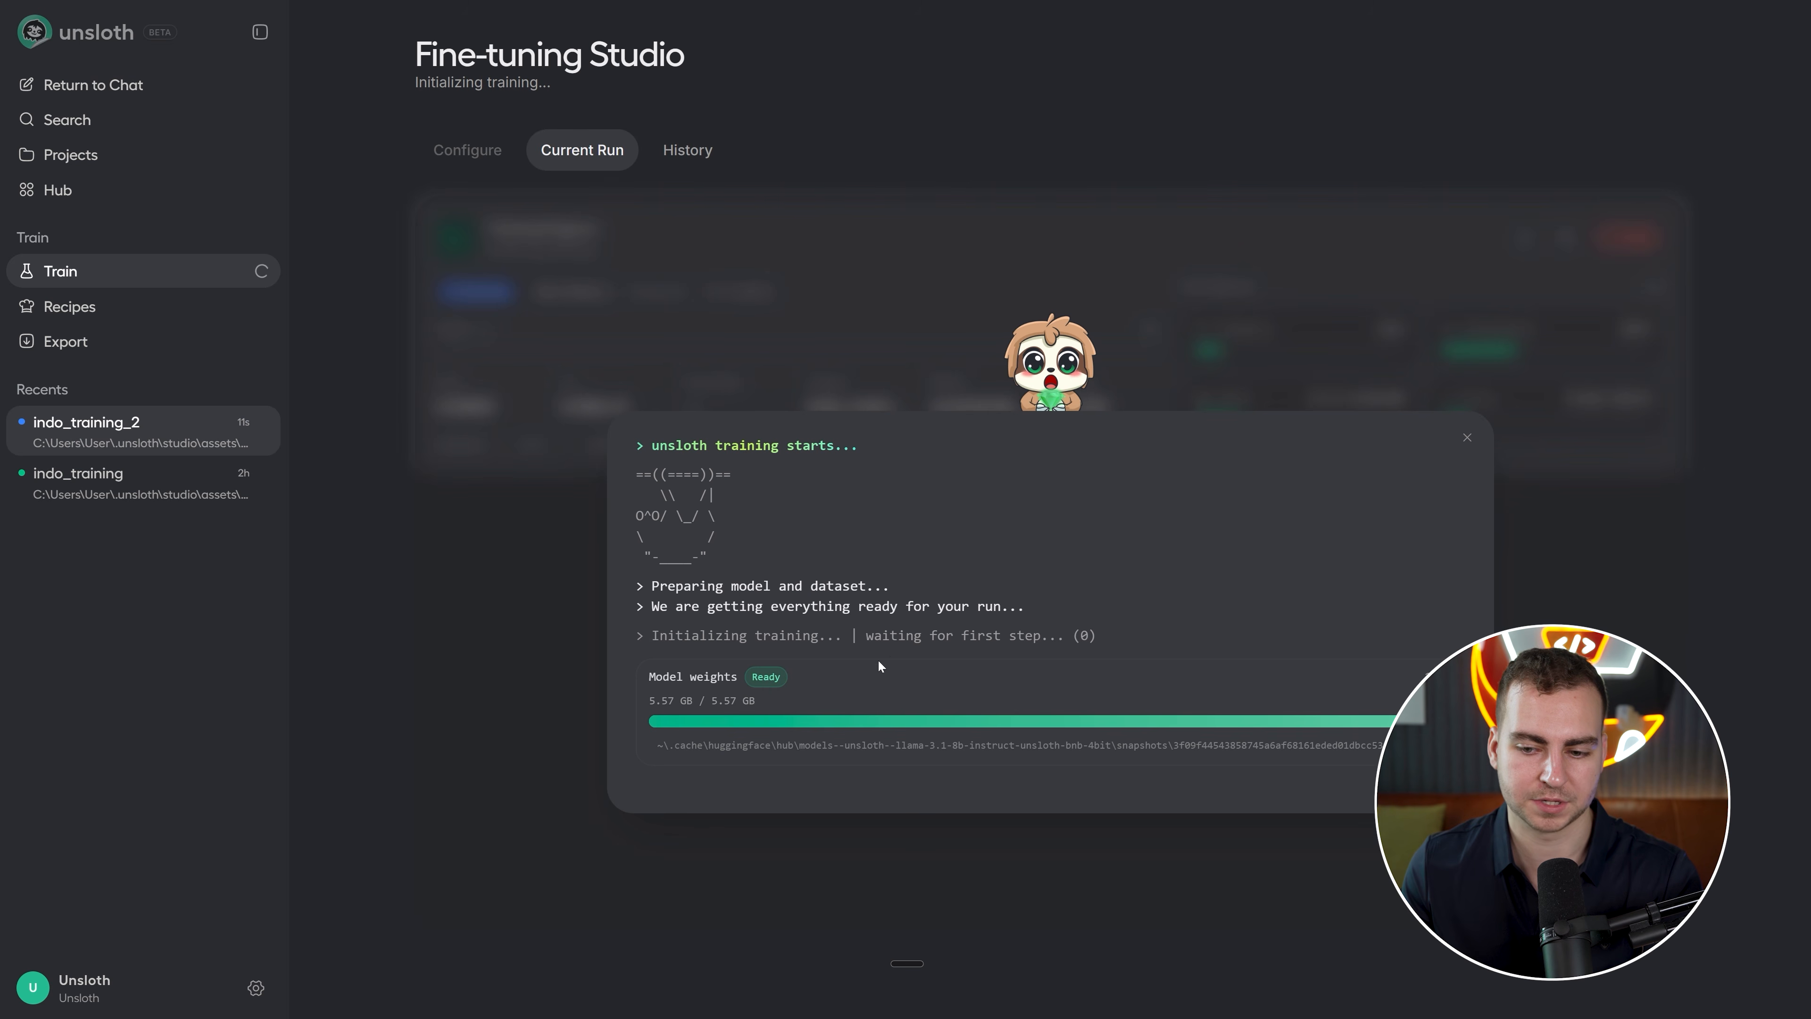
key(F11)
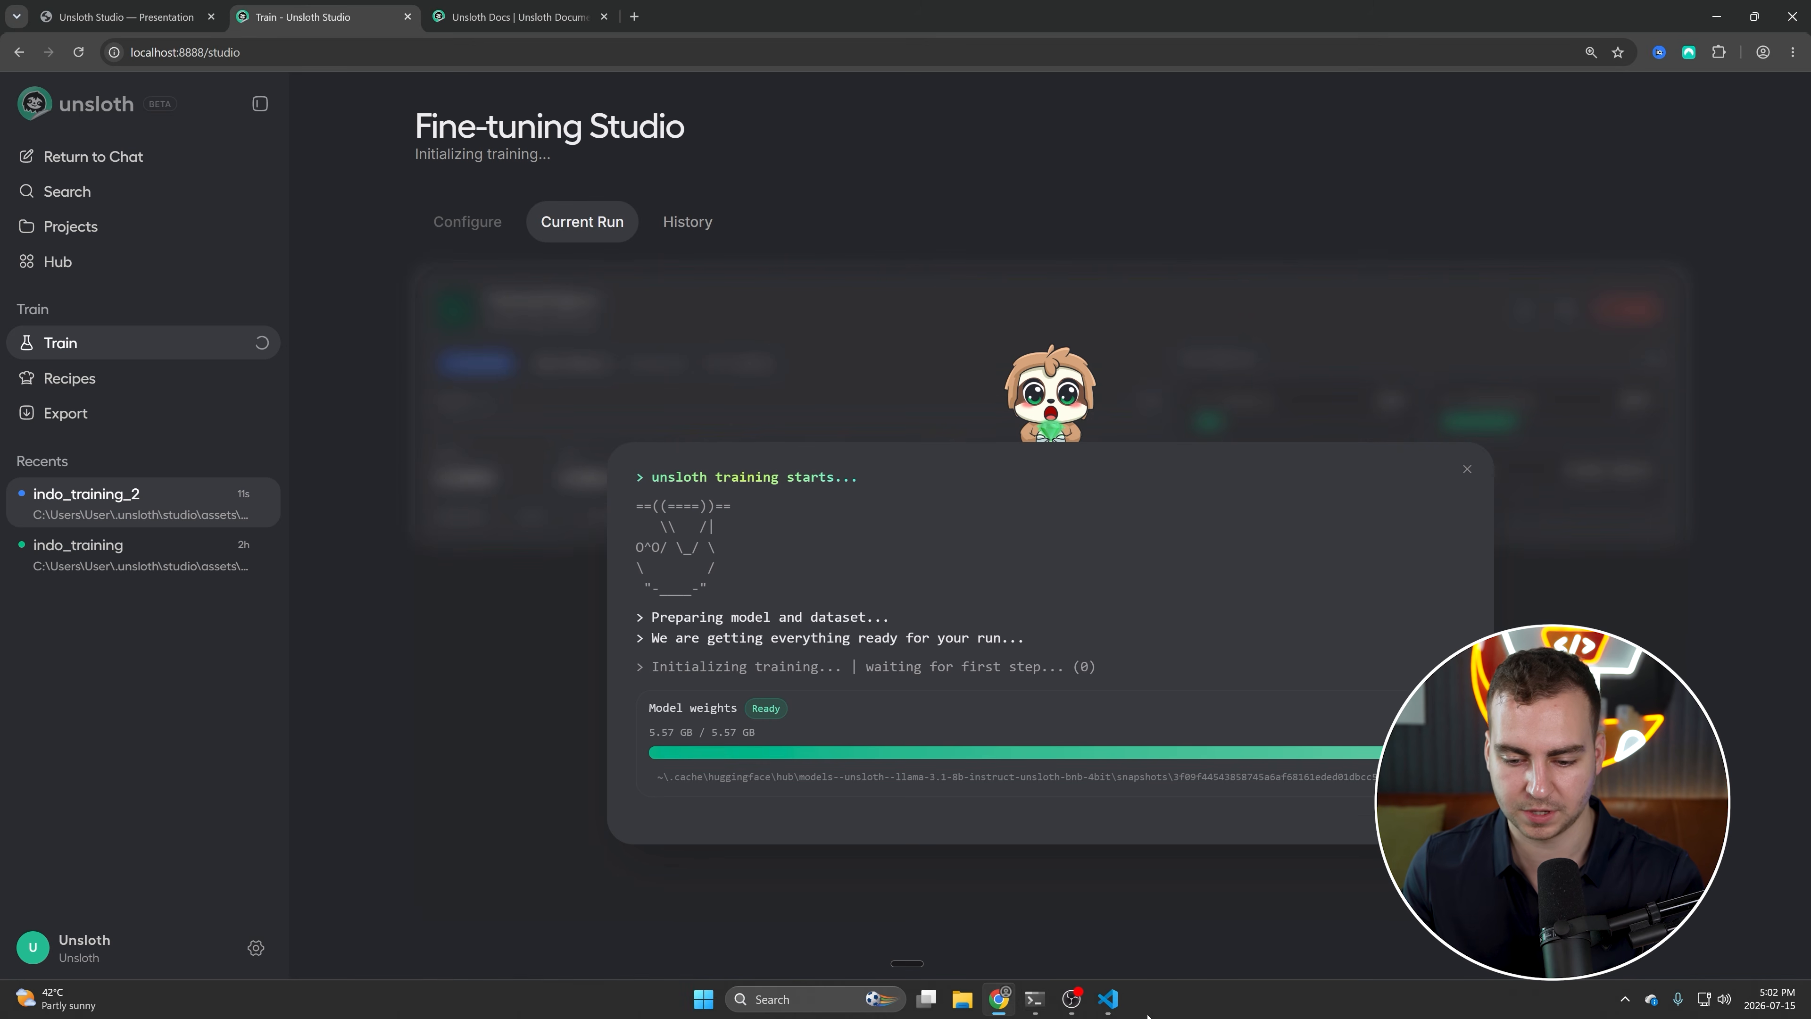
click(1035, 999)
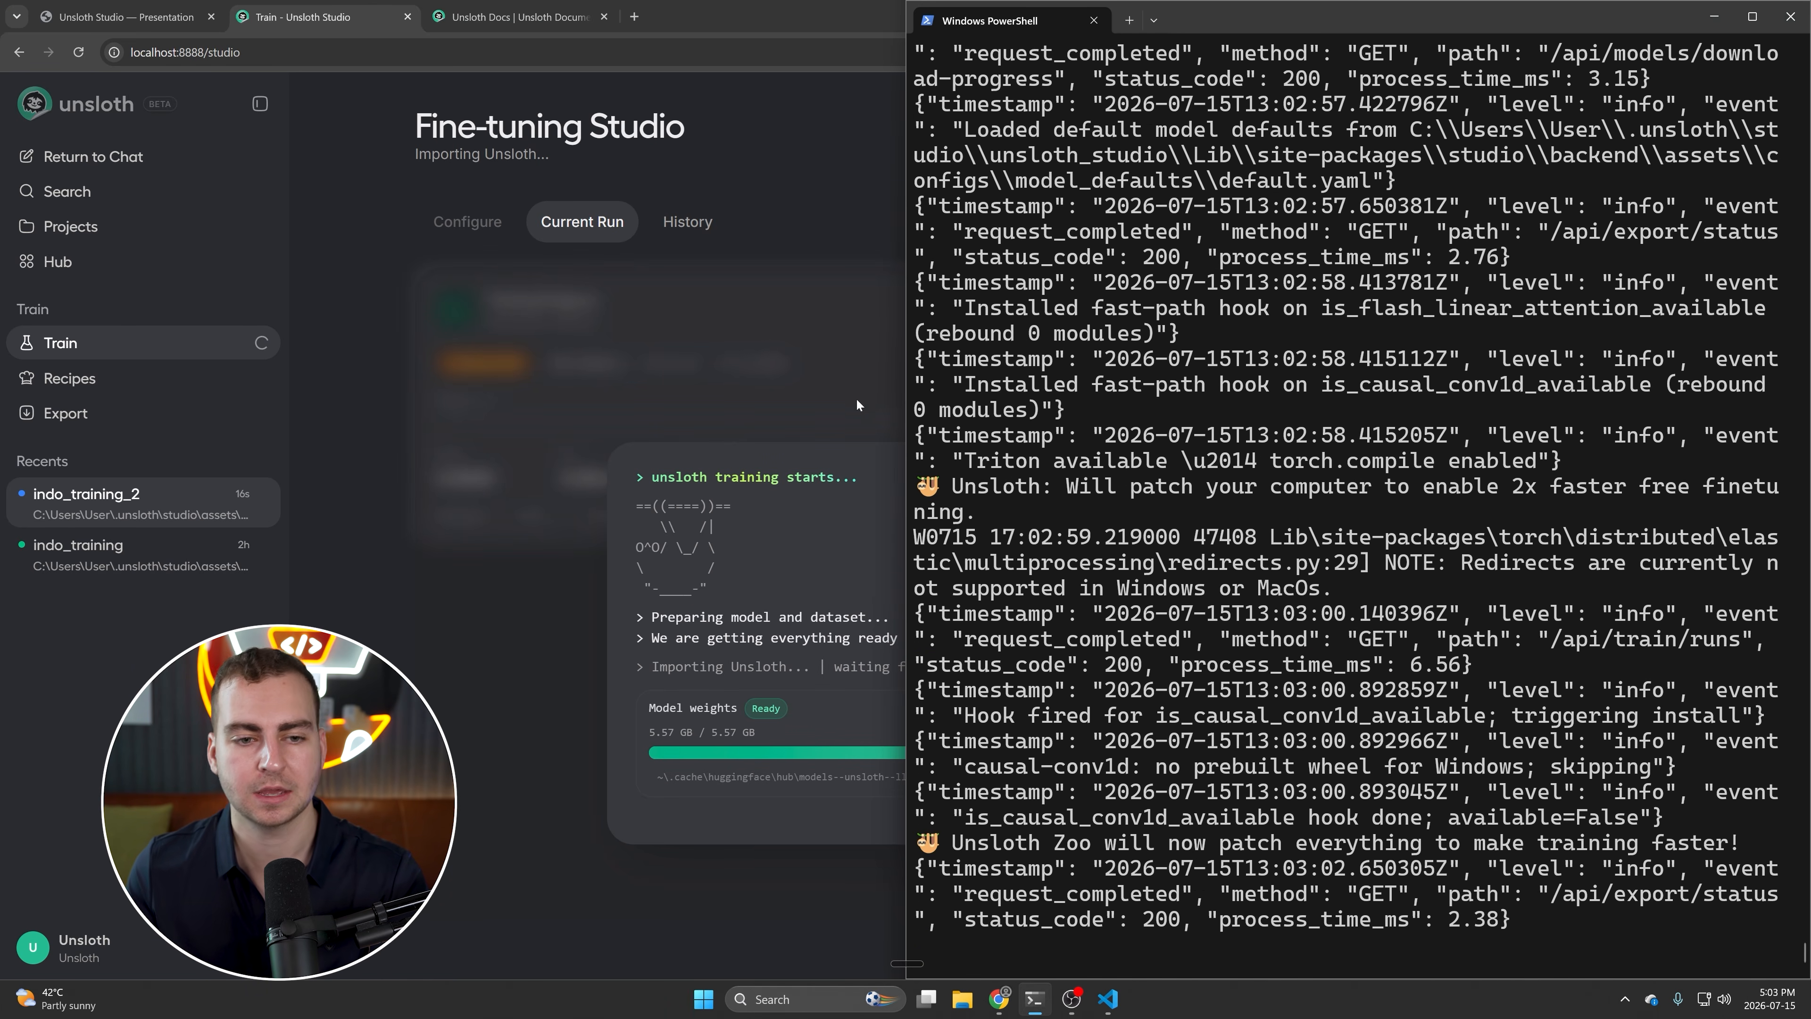
click(798, 370)
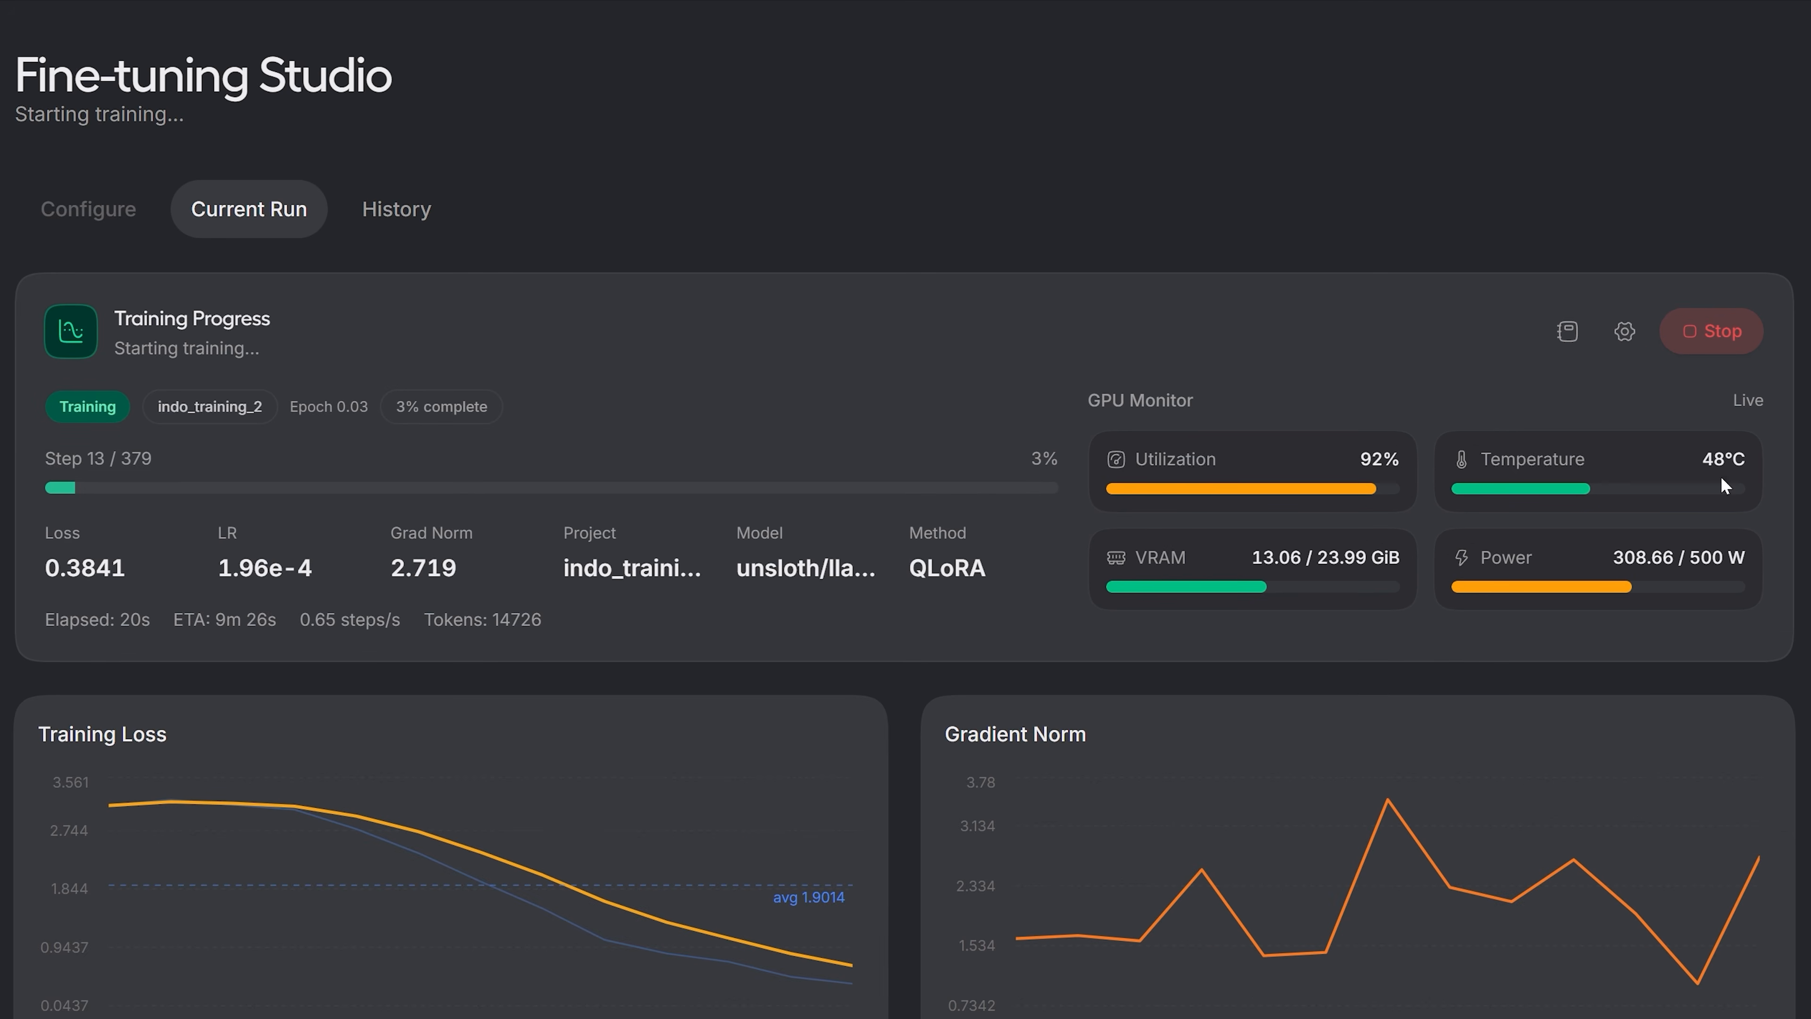
Examine the run's training loss, gradient norm and learning rate charts, its step progress and the GPU monitor
scroll(1290, 677, down, 3)
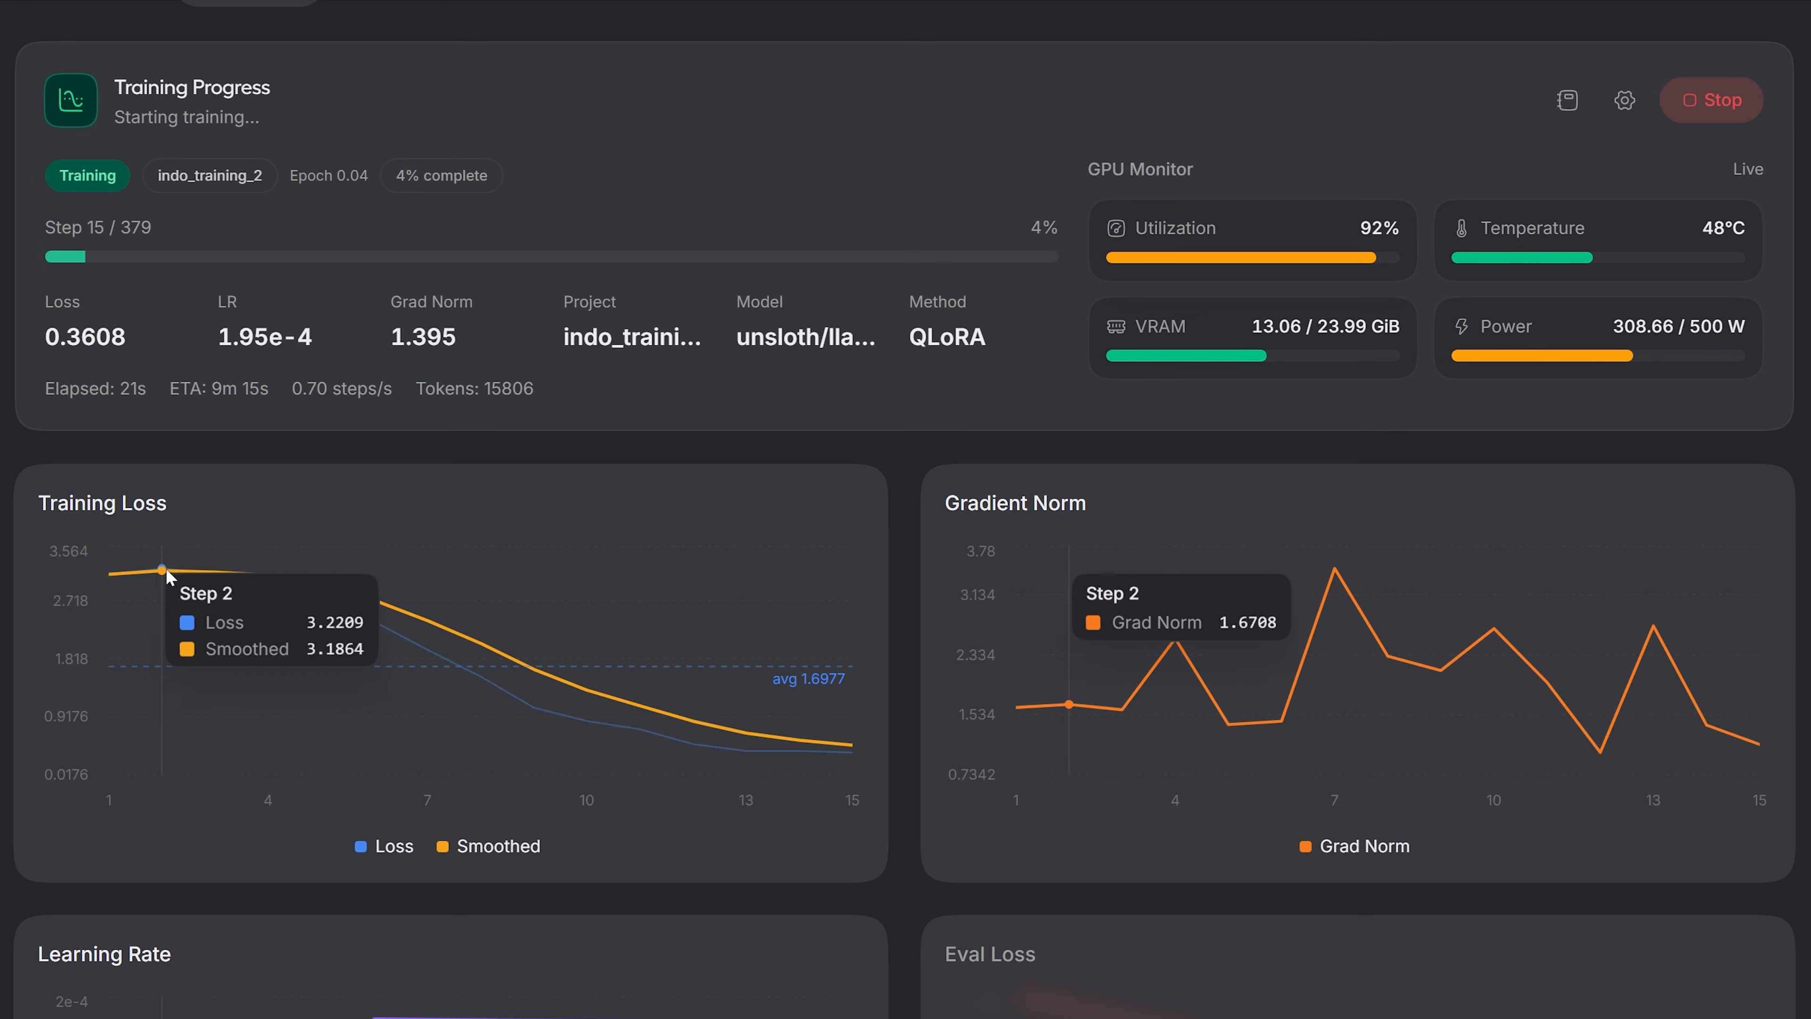
scroll(1313, 635, down, 5)
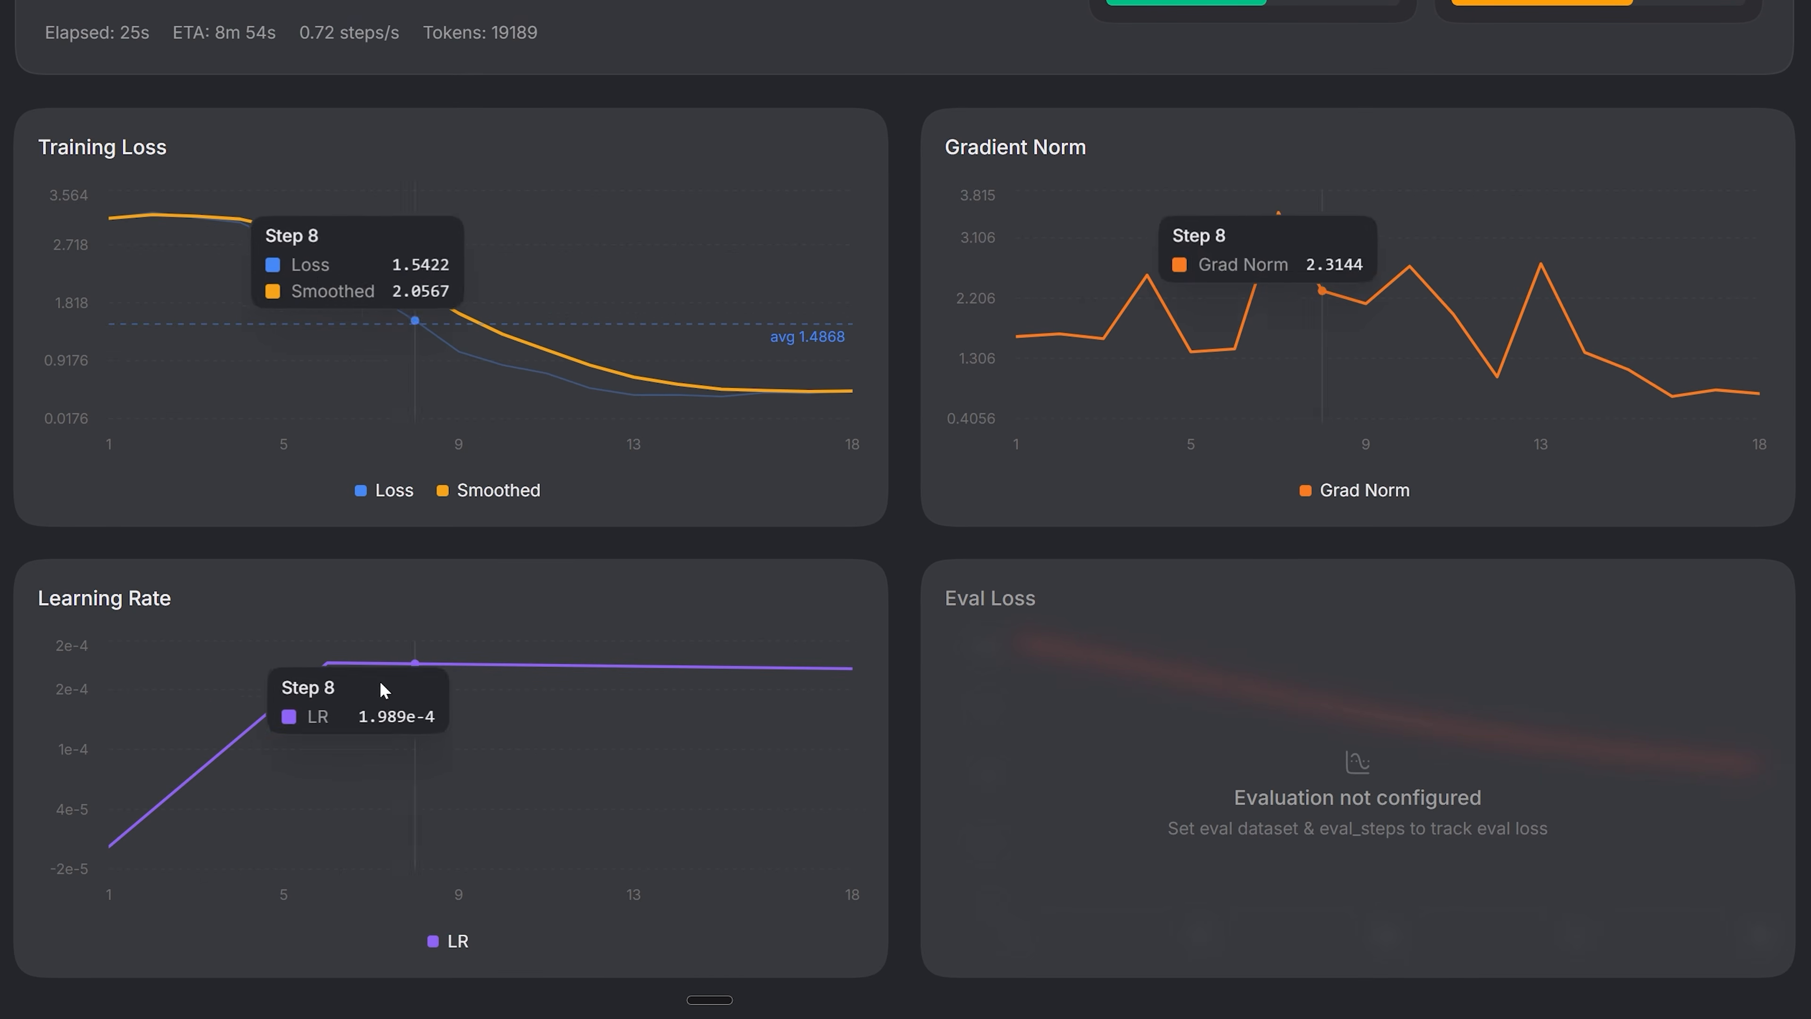
mouse_move(759, 689)
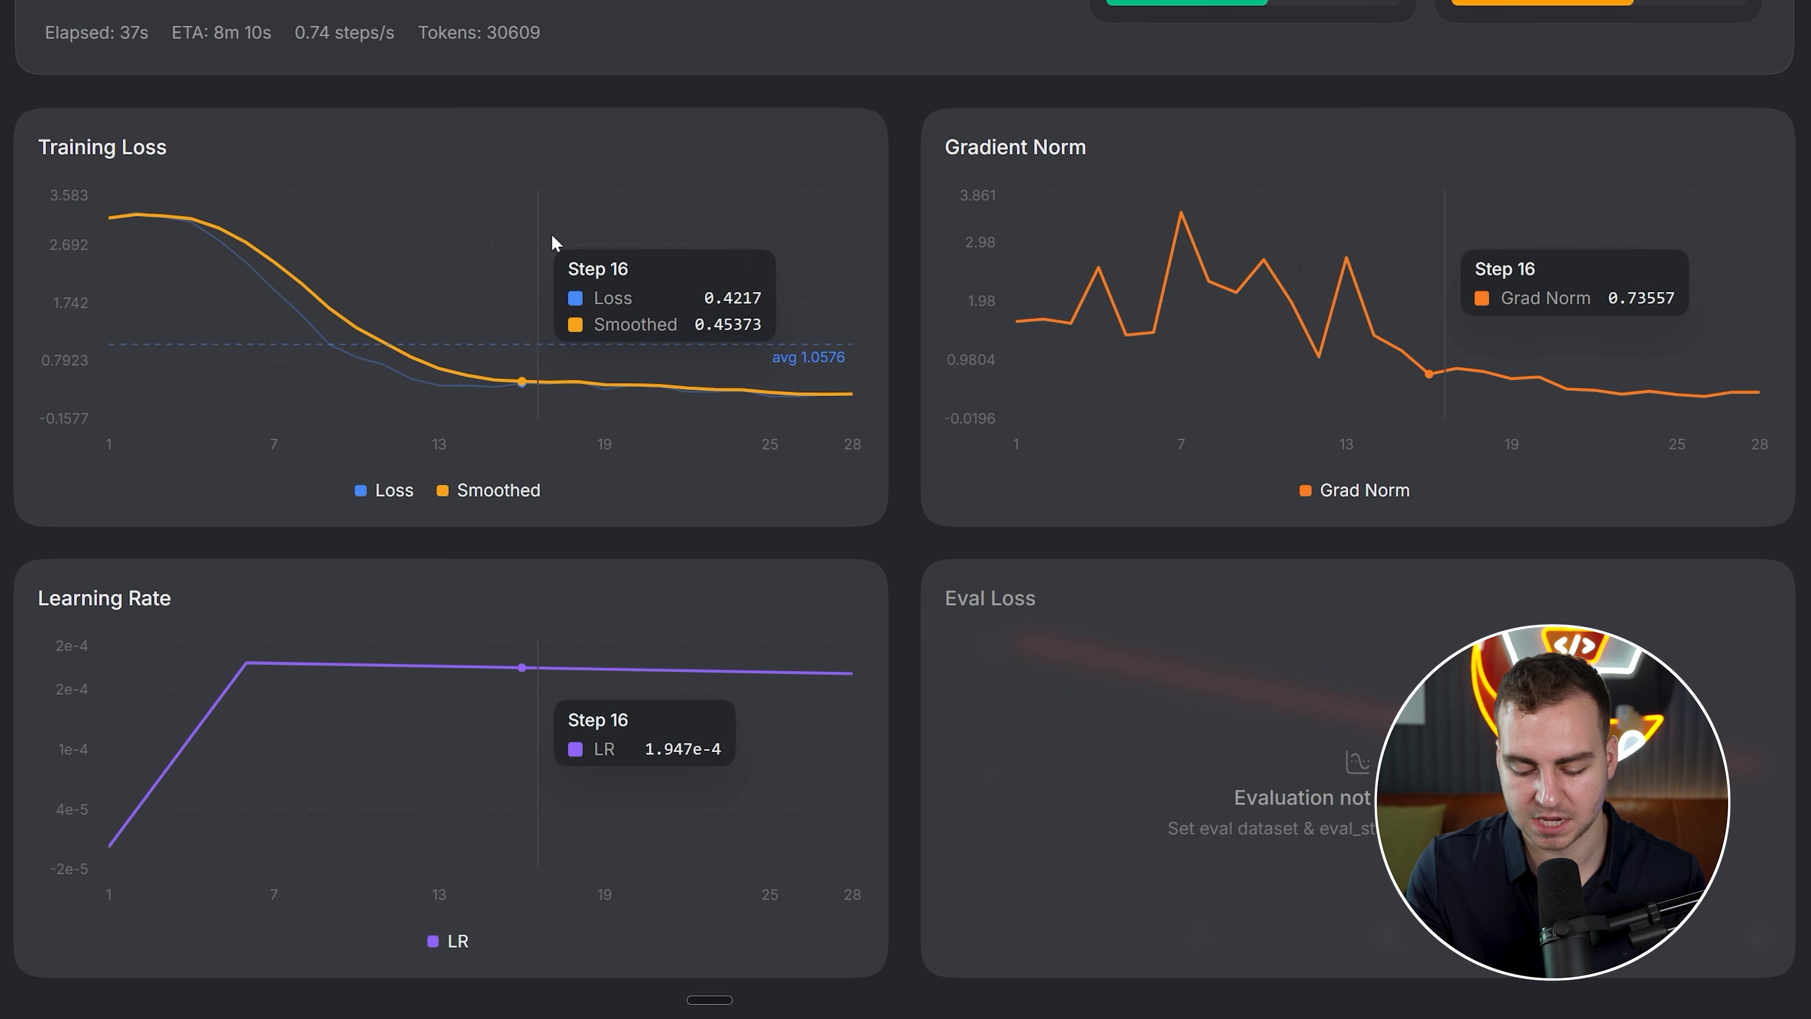
scroll(552, 234, up, 1)
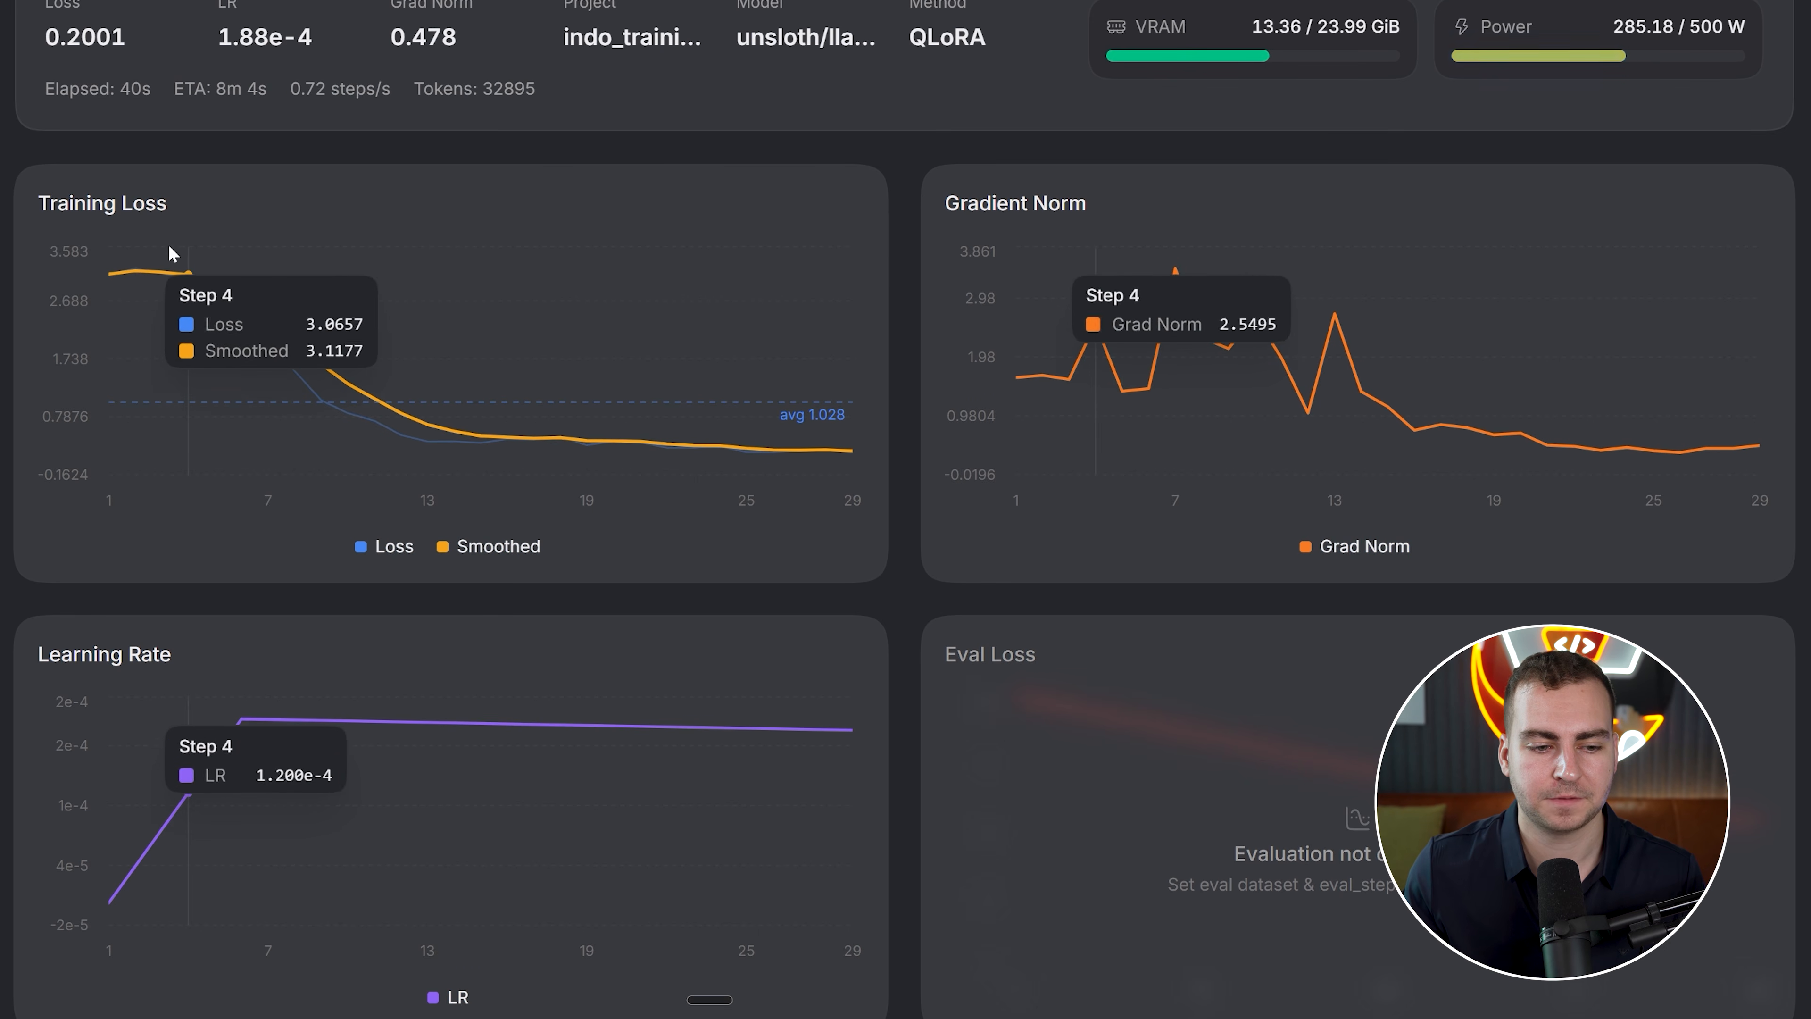
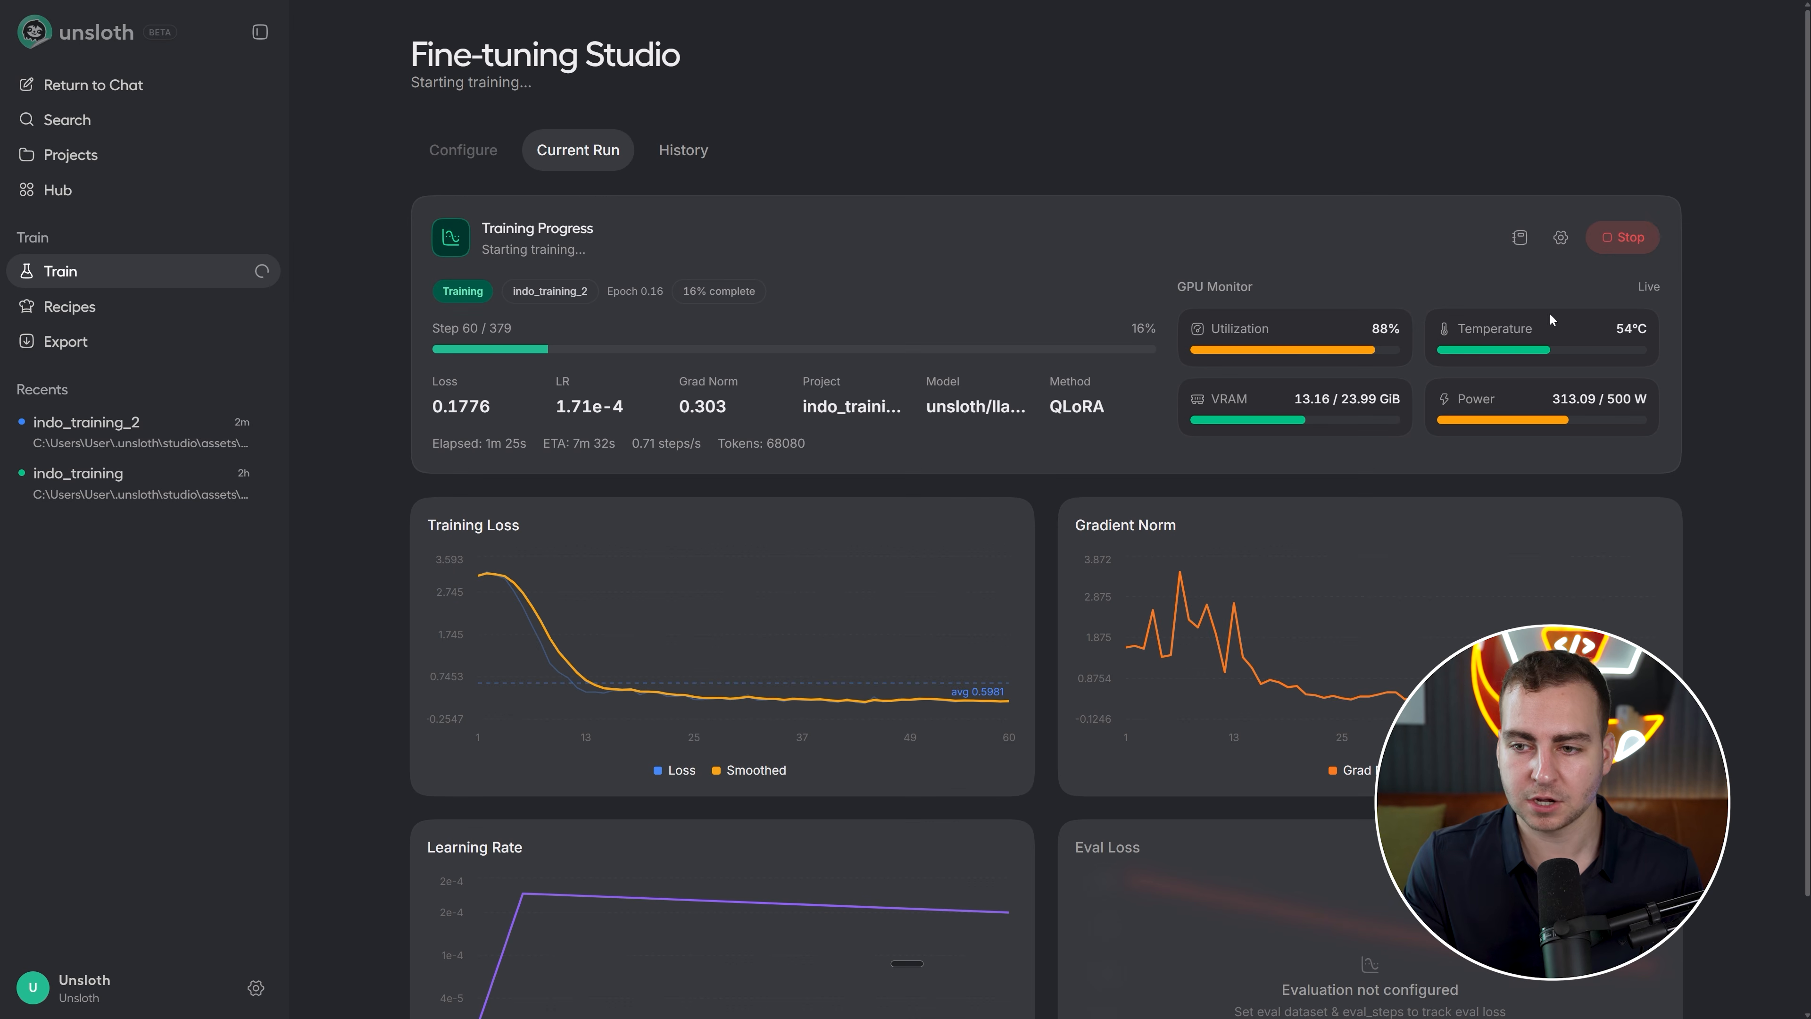
scroll(1063, 417, down, 1)
scroll(999, 399, up, 1)
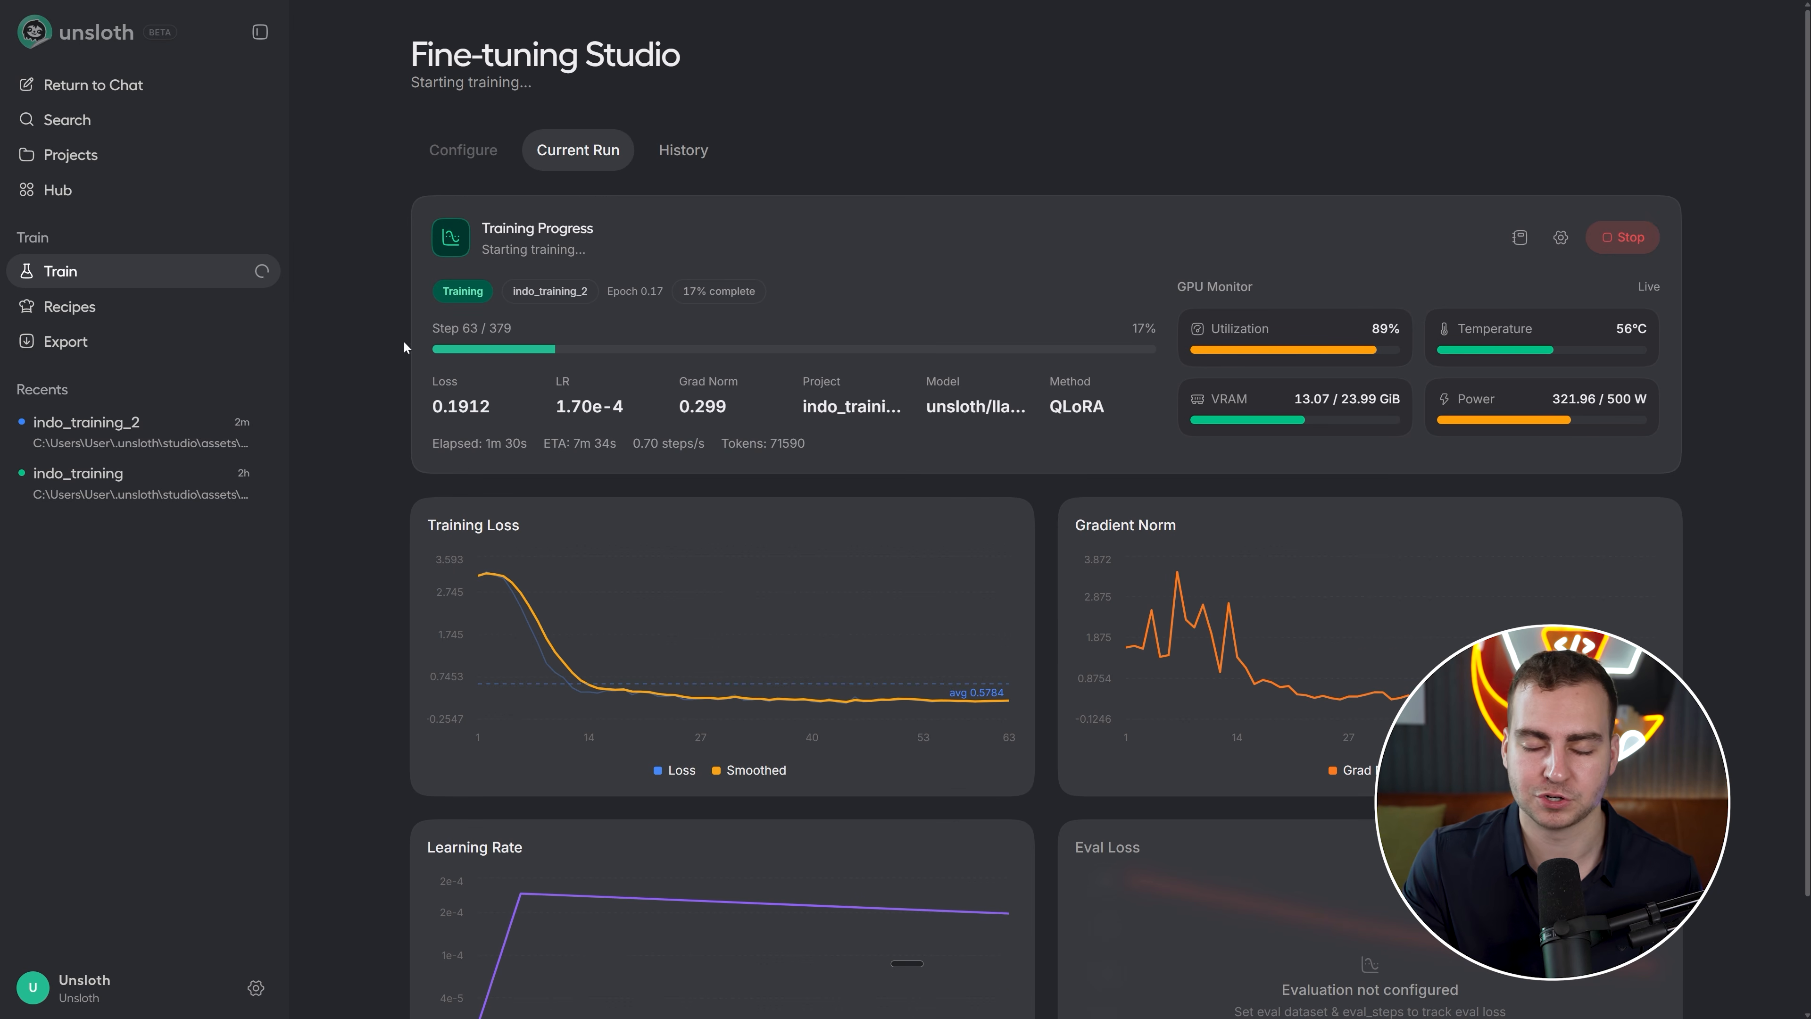
scroll(268, 246, down, 1)
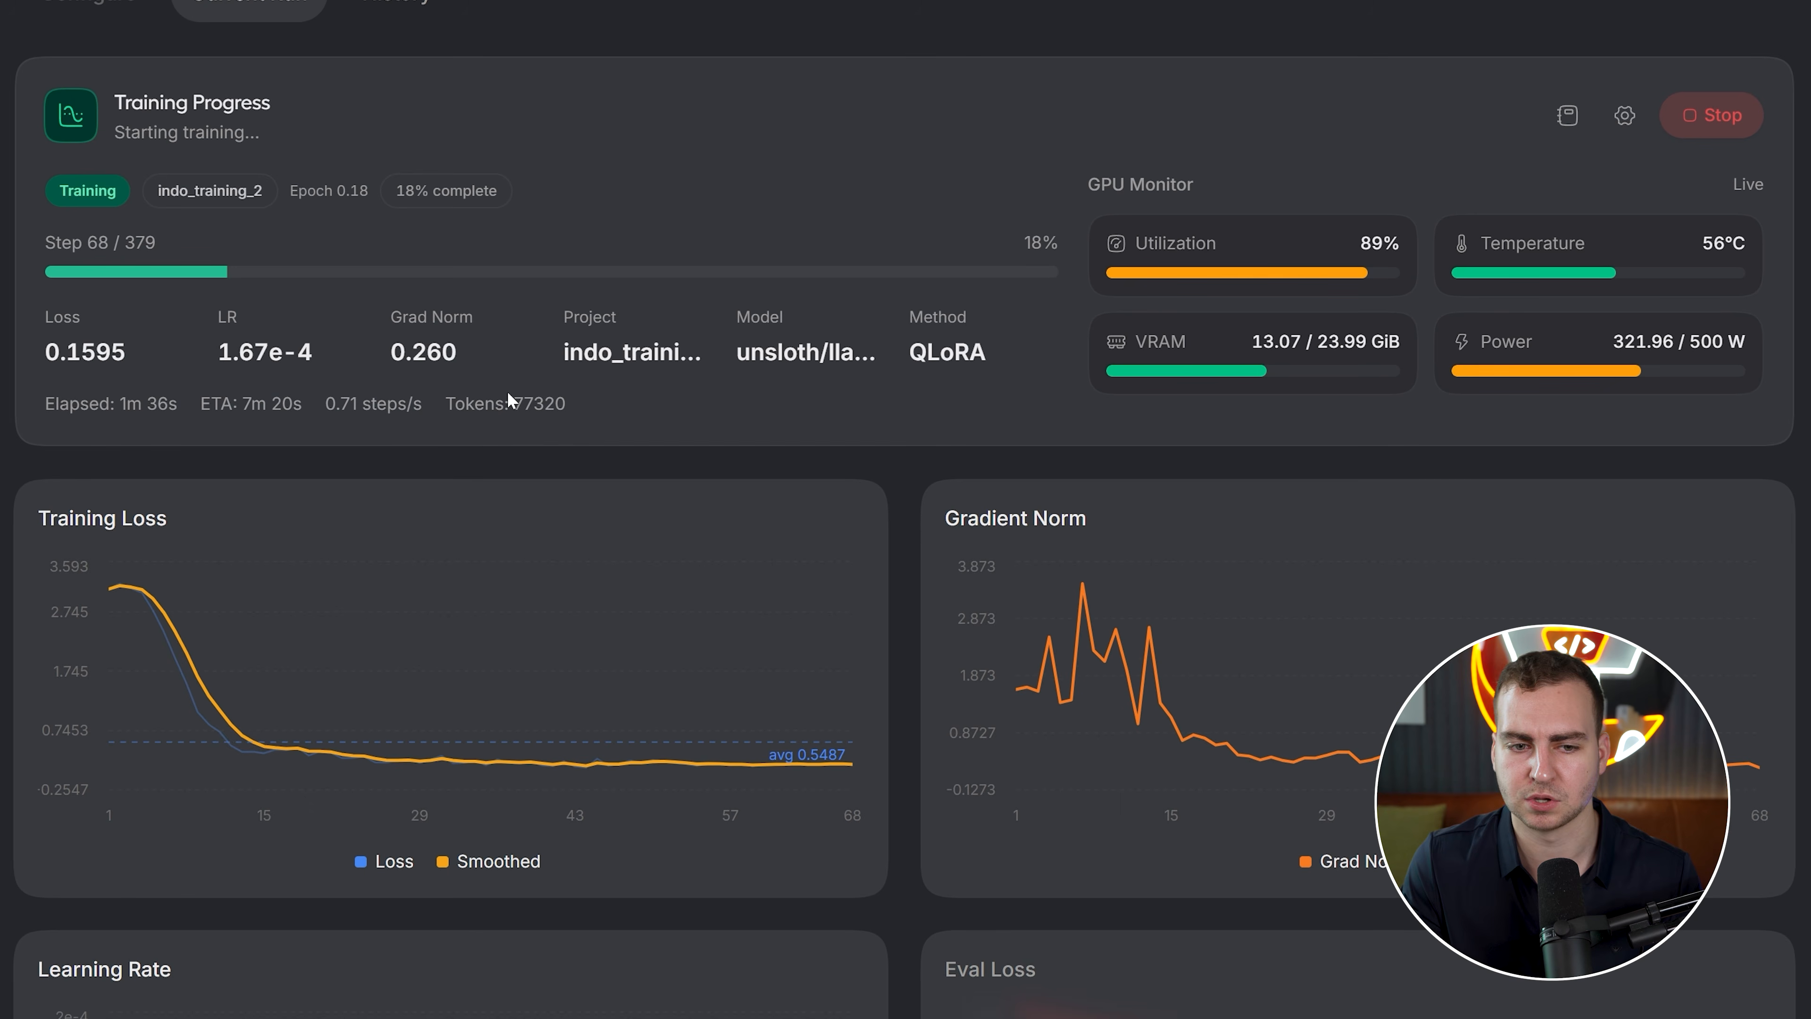
drag(55, 242, 245, 246)
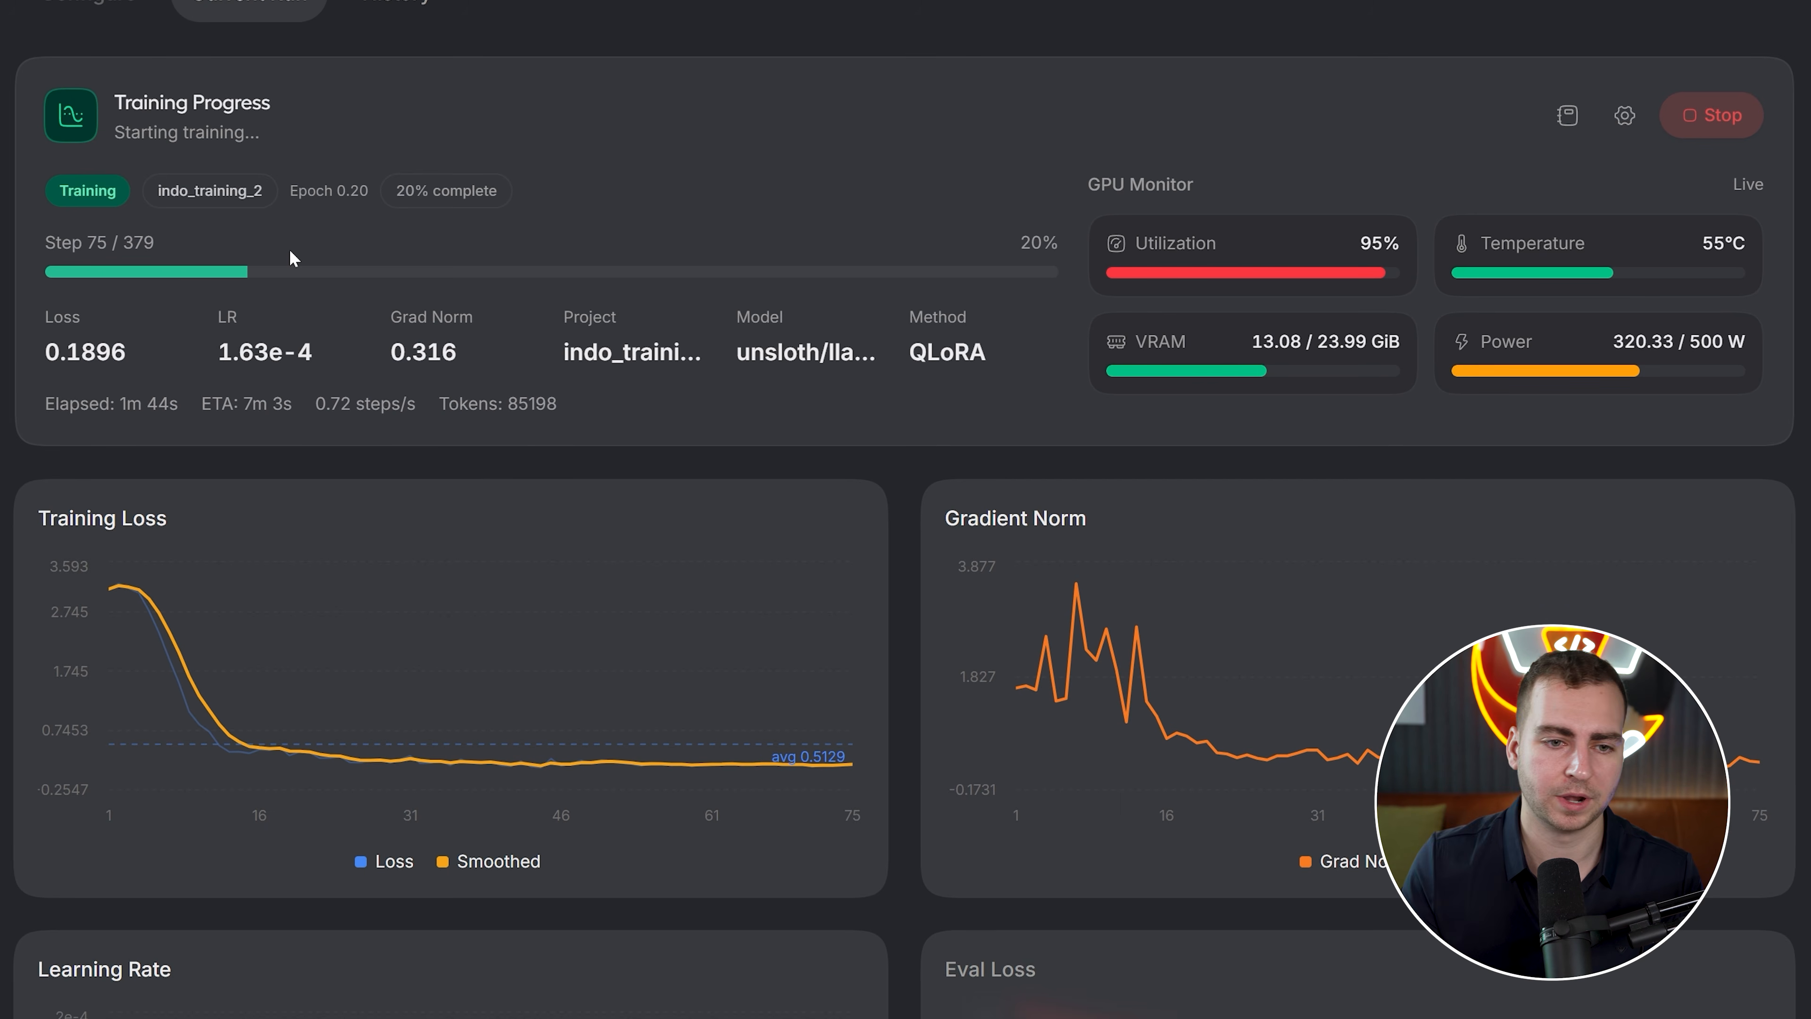
Open the chart settings of the training run, review the view window, smoothing and axis options, and close them
click(1624, 115)
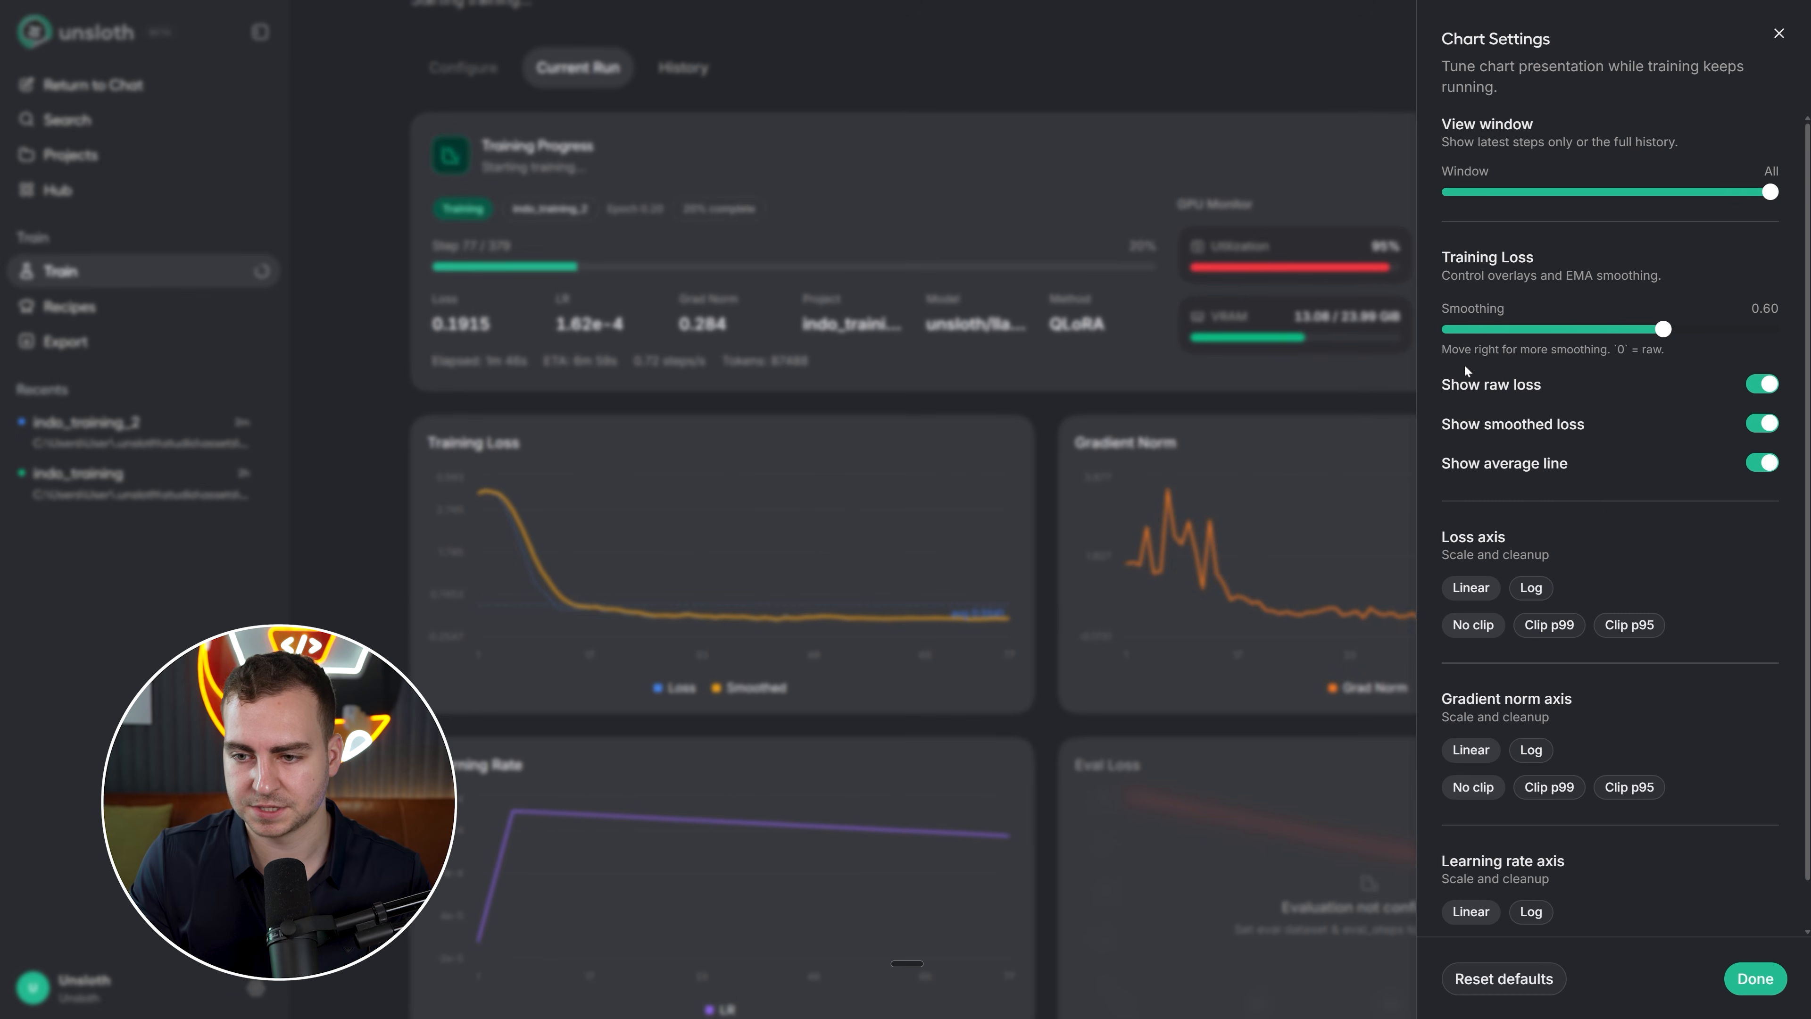
scroll(1708, 302, down, 2)
scroll(1536, 207, up, 2)
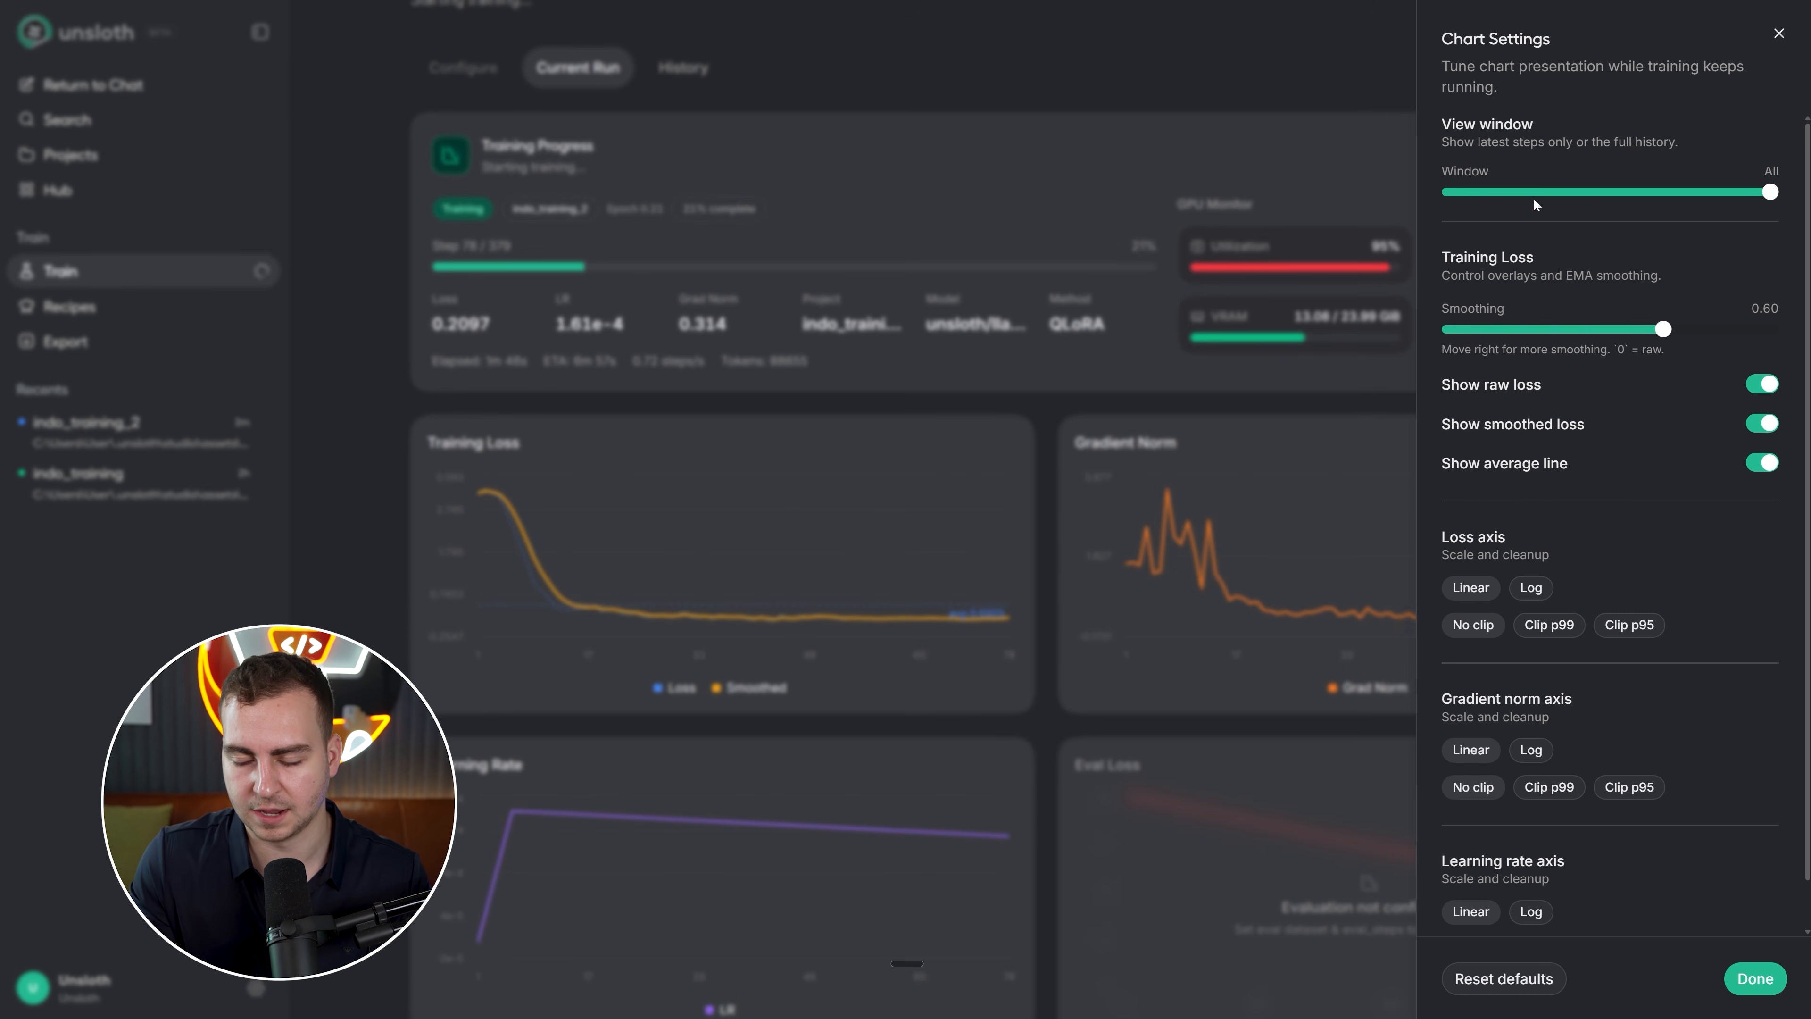
click(1171, 343)
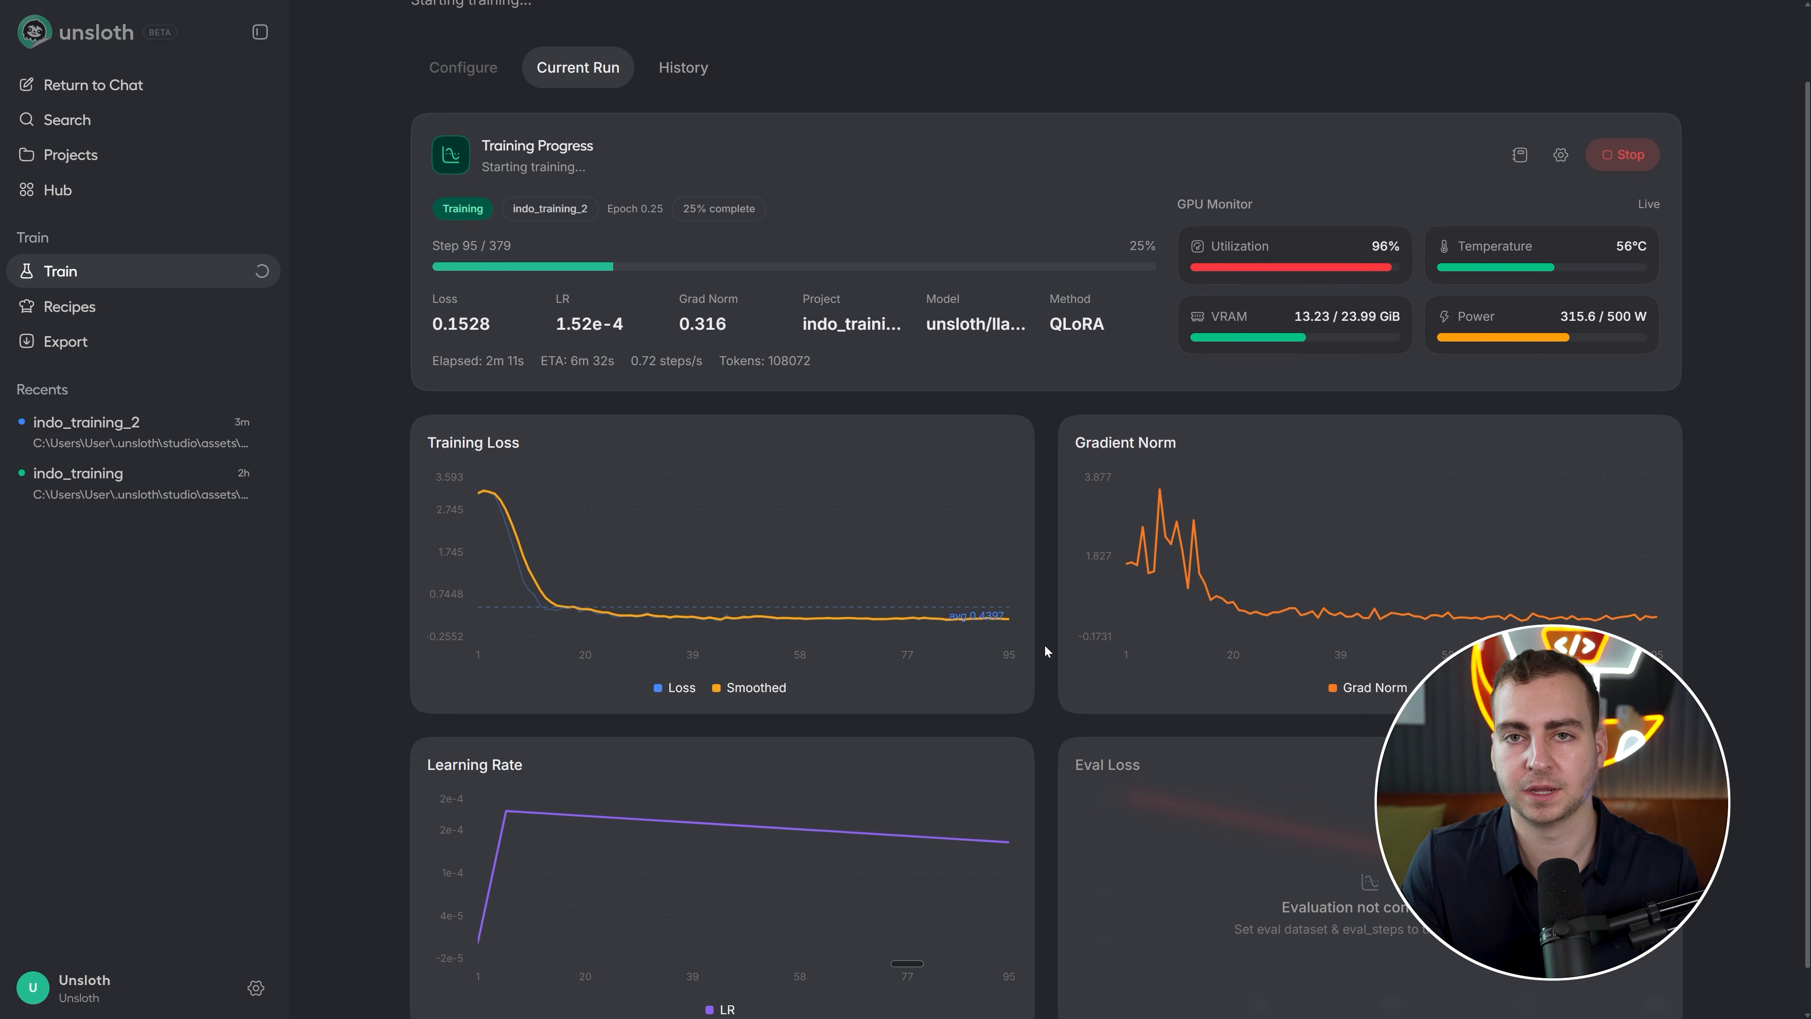
Stop and cancel the running indo_training_2 training, and return to the training configuration page
scroll(999, 627, down, 1)
scroll(856, 570, up, 1)
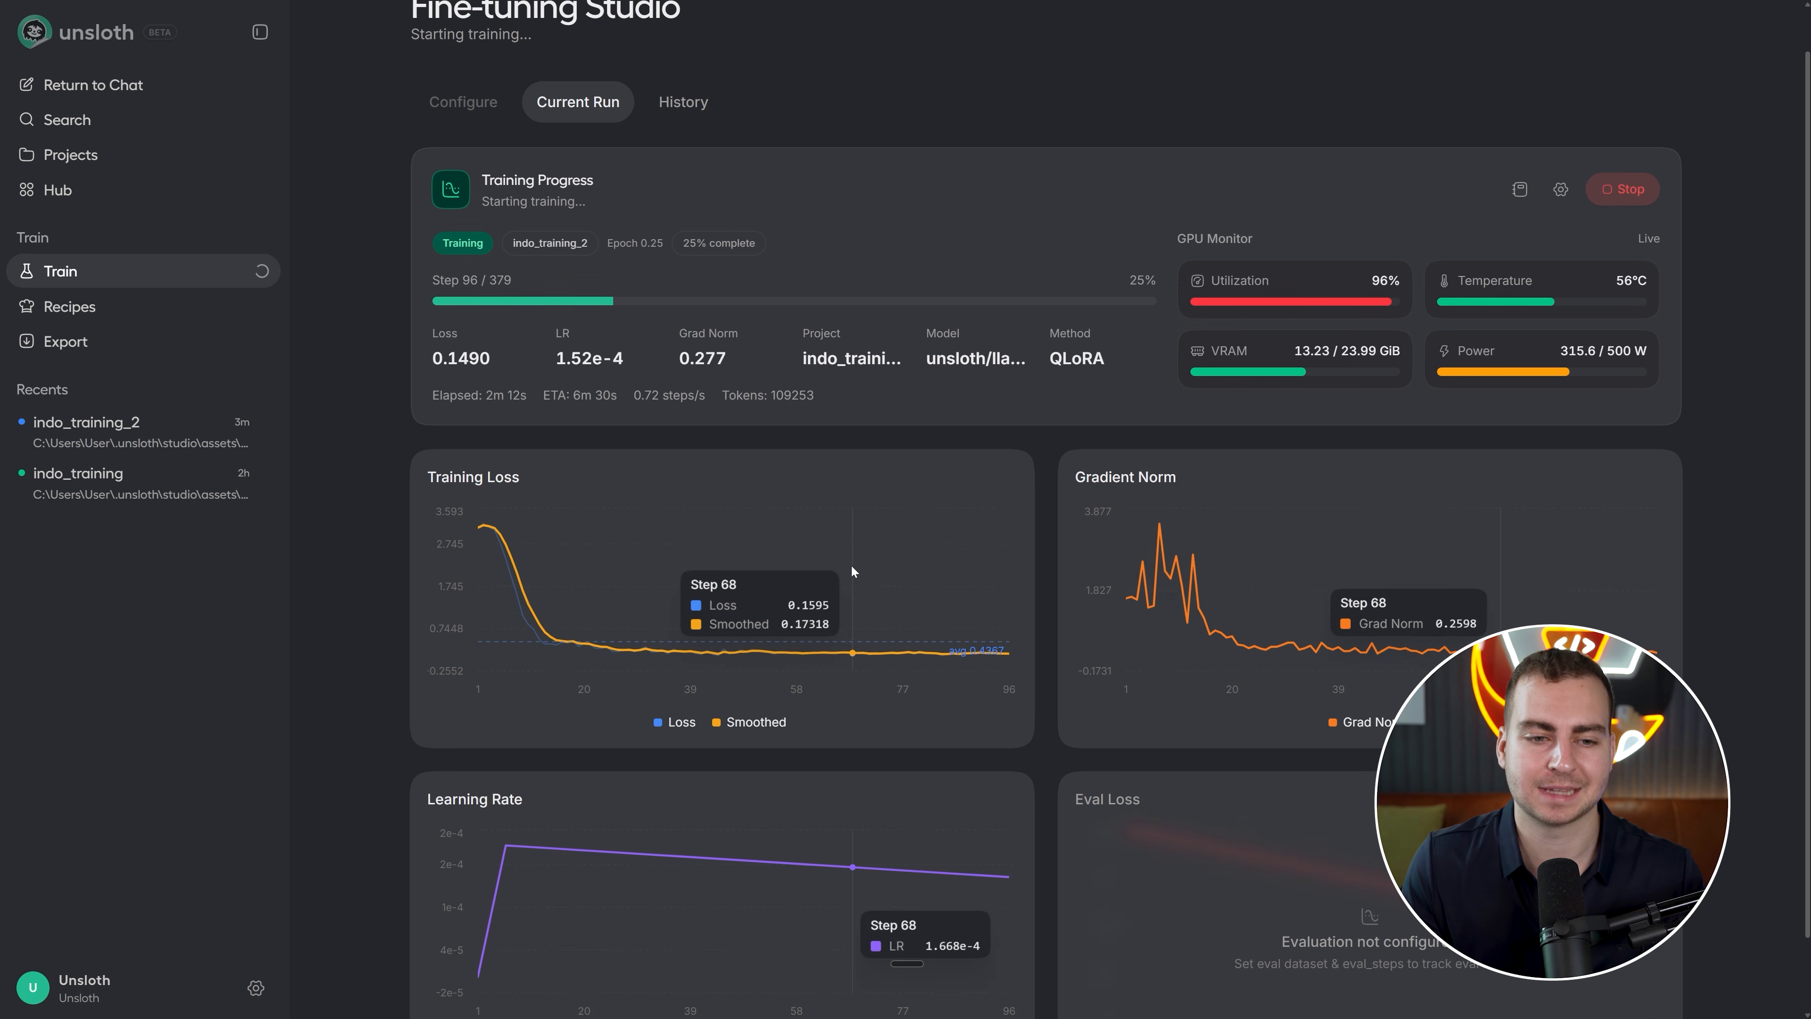
scroll(843, 552, up, 1)
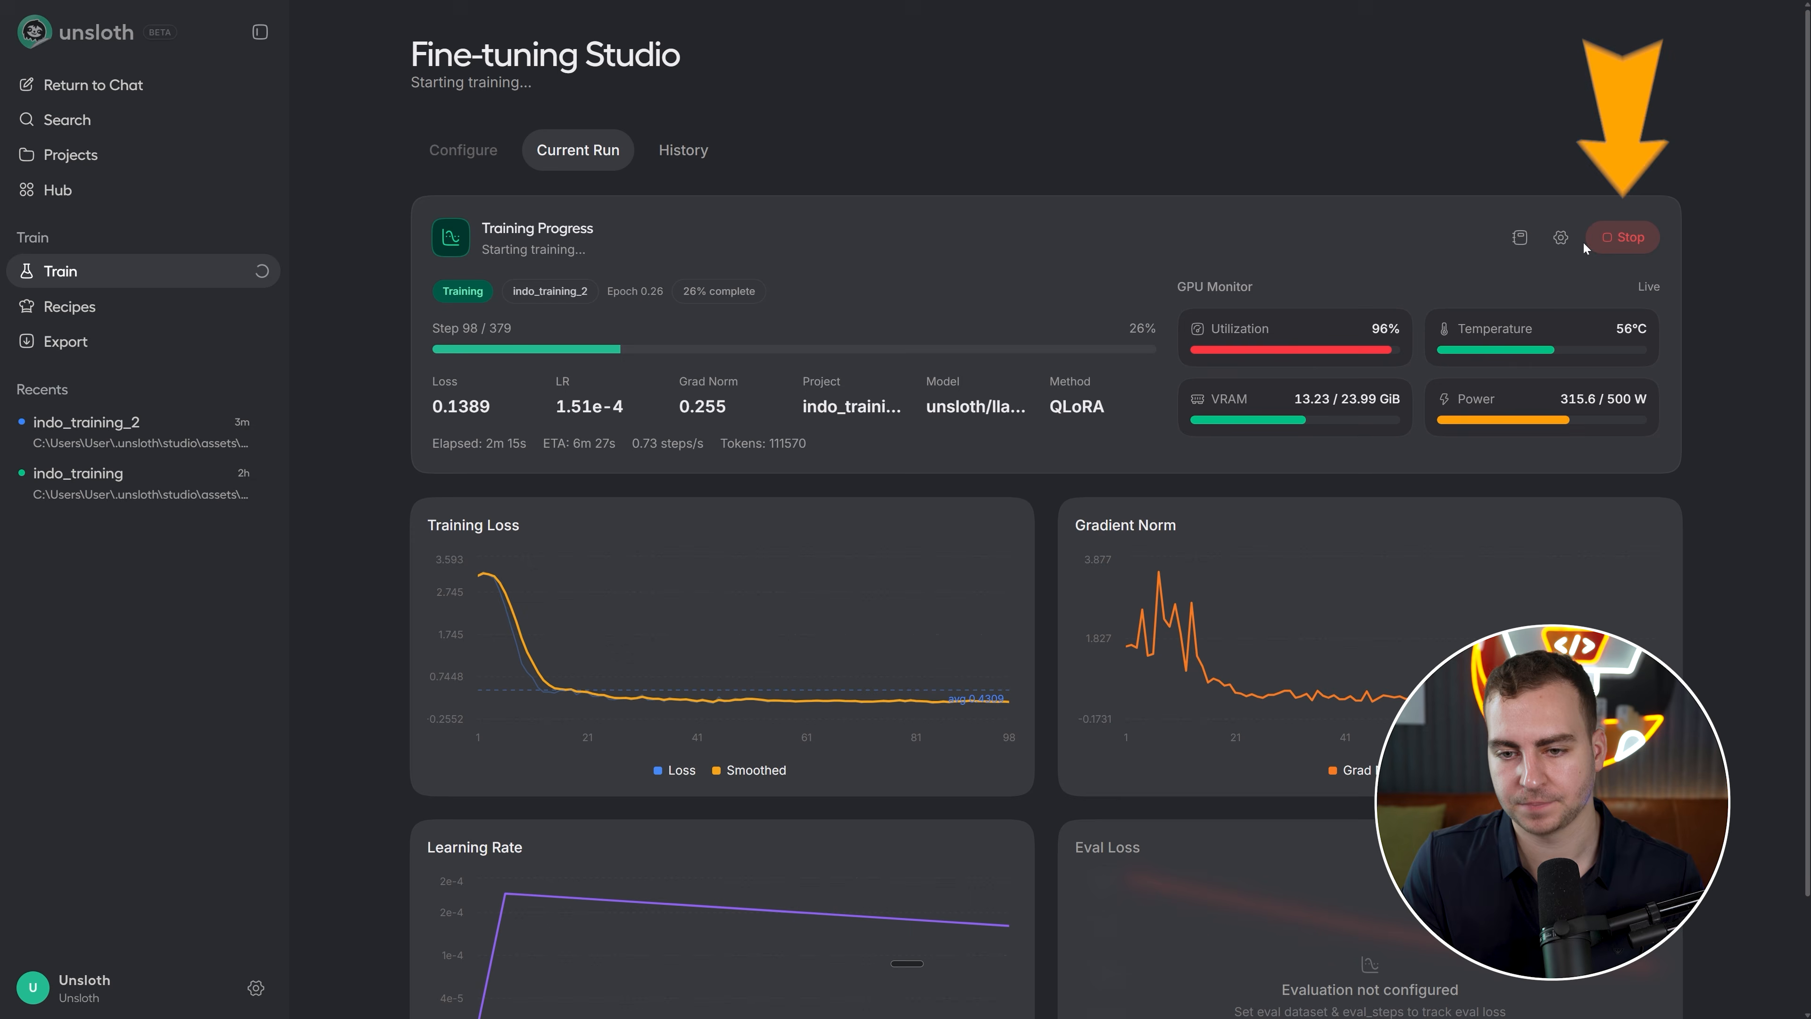
click(1626, 251)
click(930, 554)
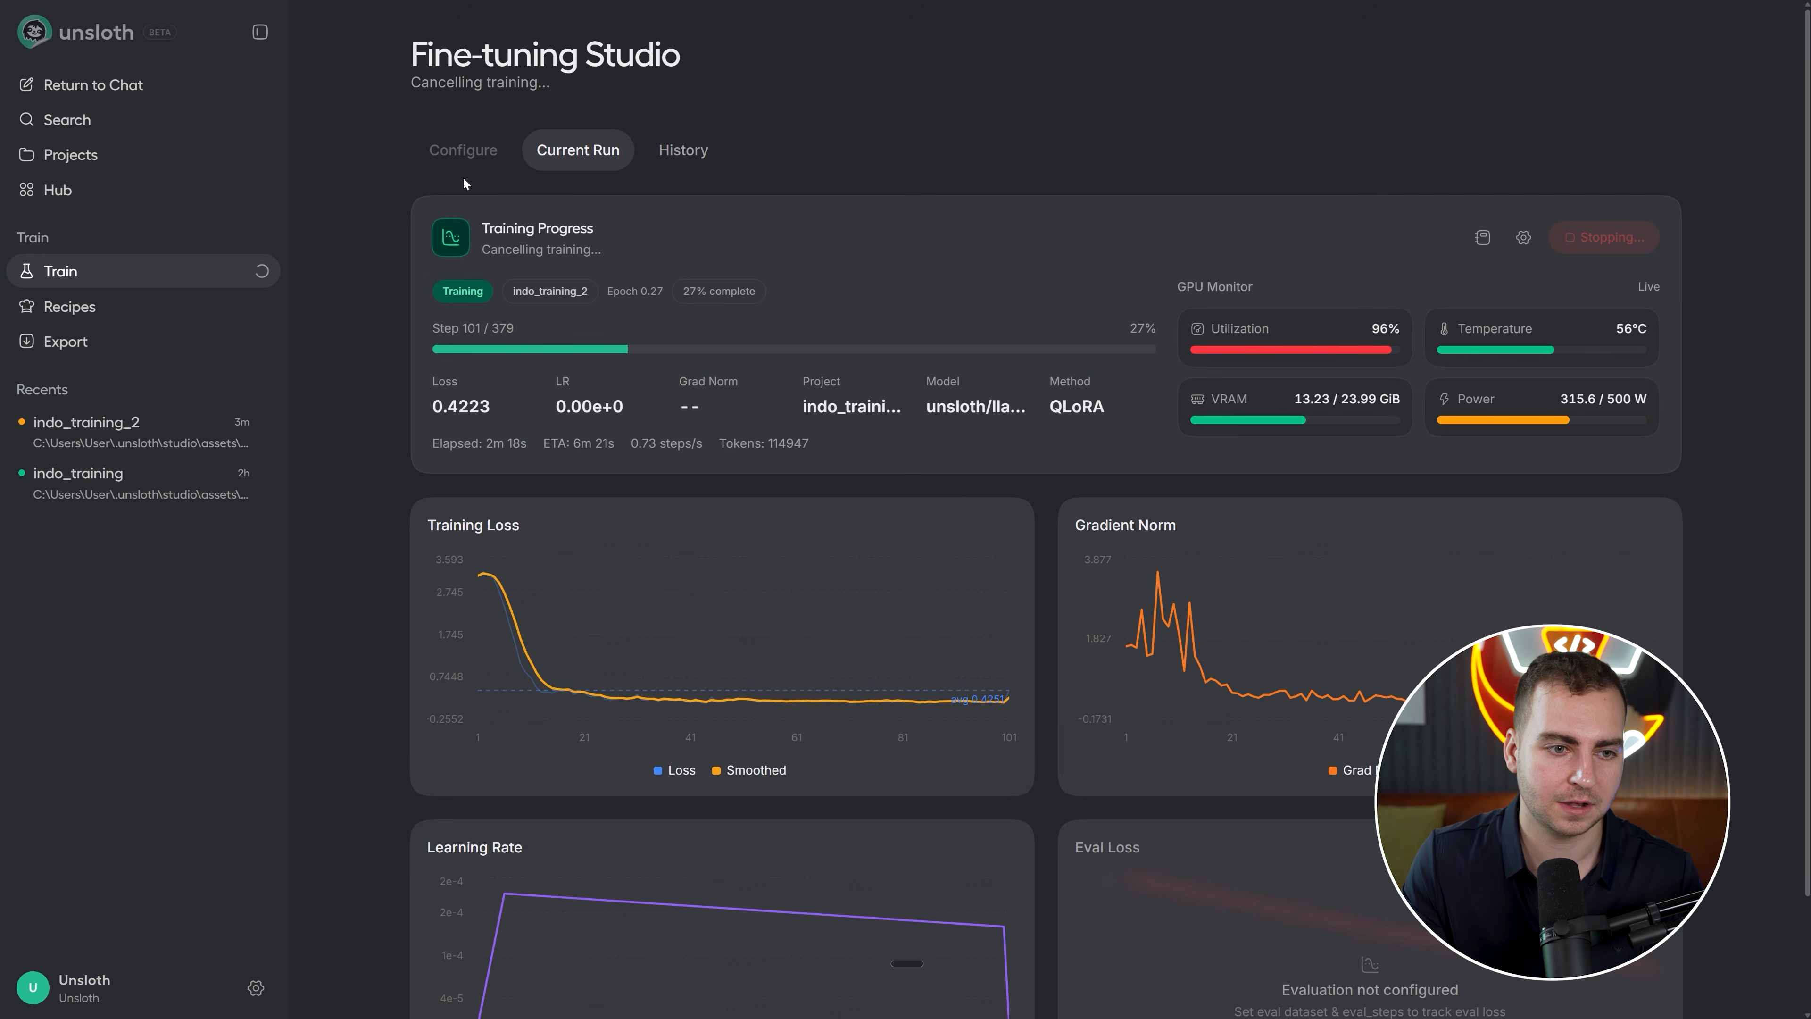
click(99, 314)
click(94, 271)
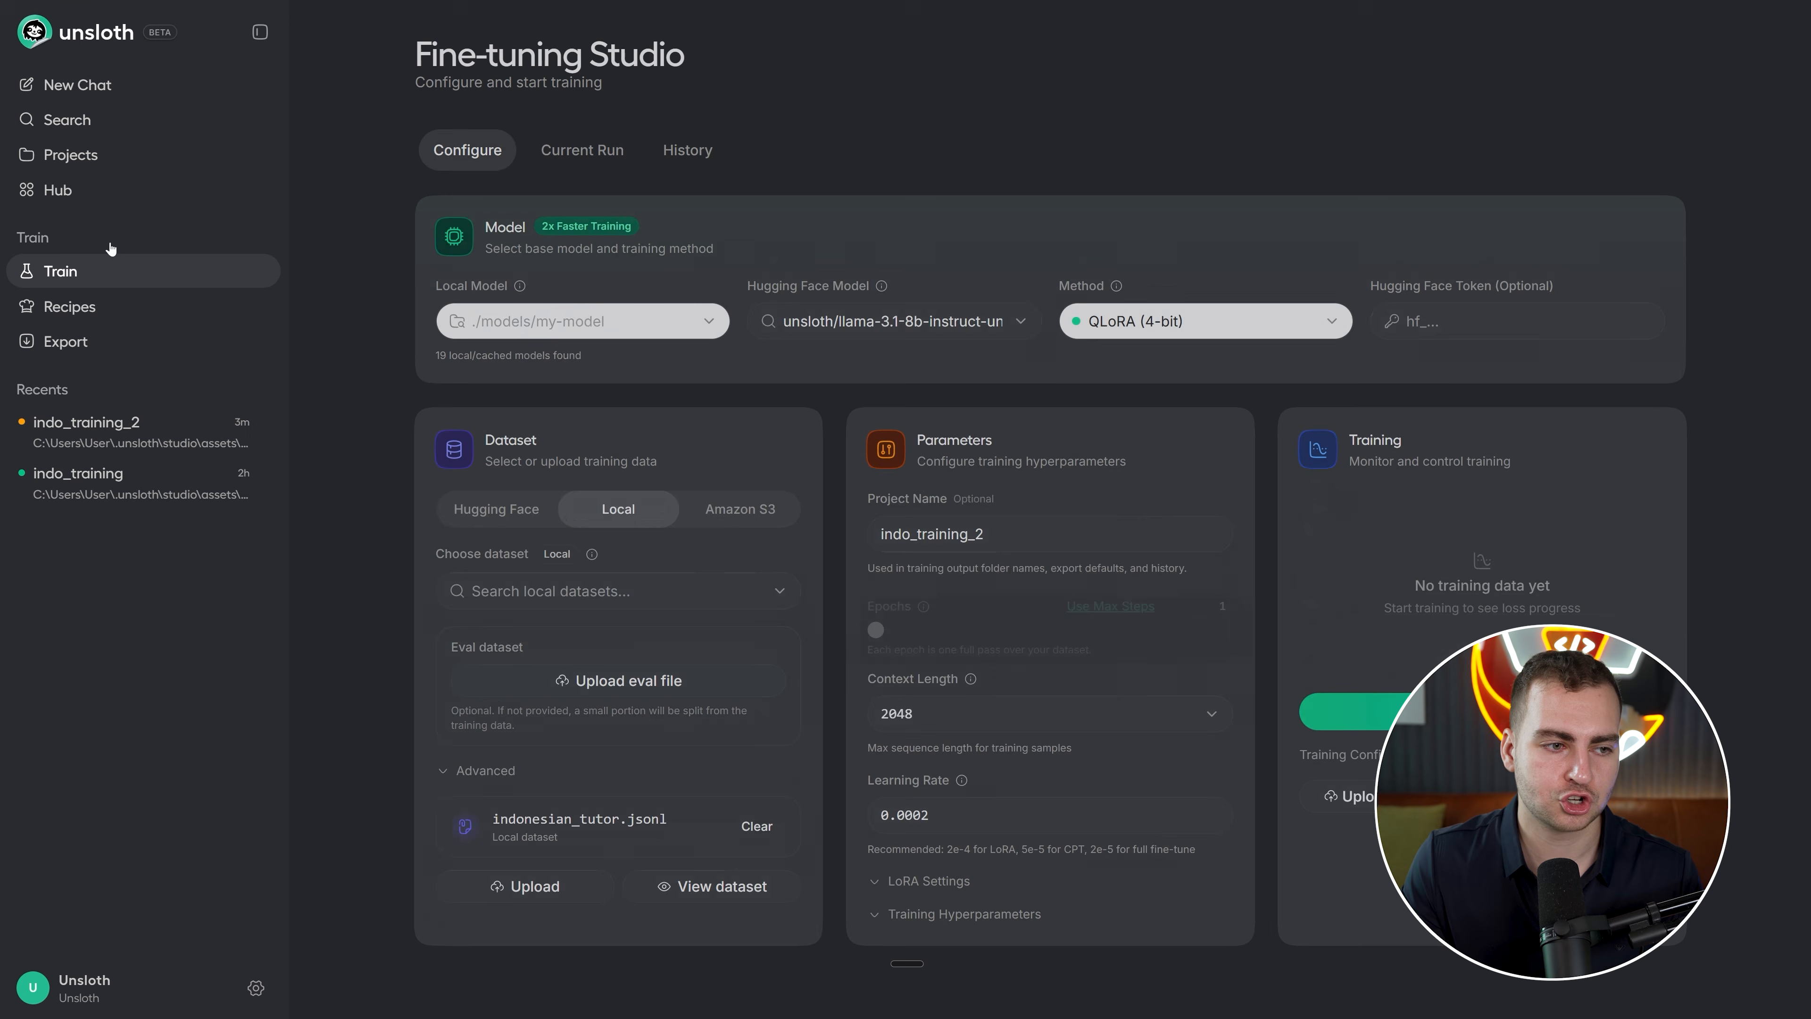
Start a new chat and load the fine-tuned on-device LoRA model unsloth_Llama-3.1-8B-Instruct__project-indo_training
click(155, 97)
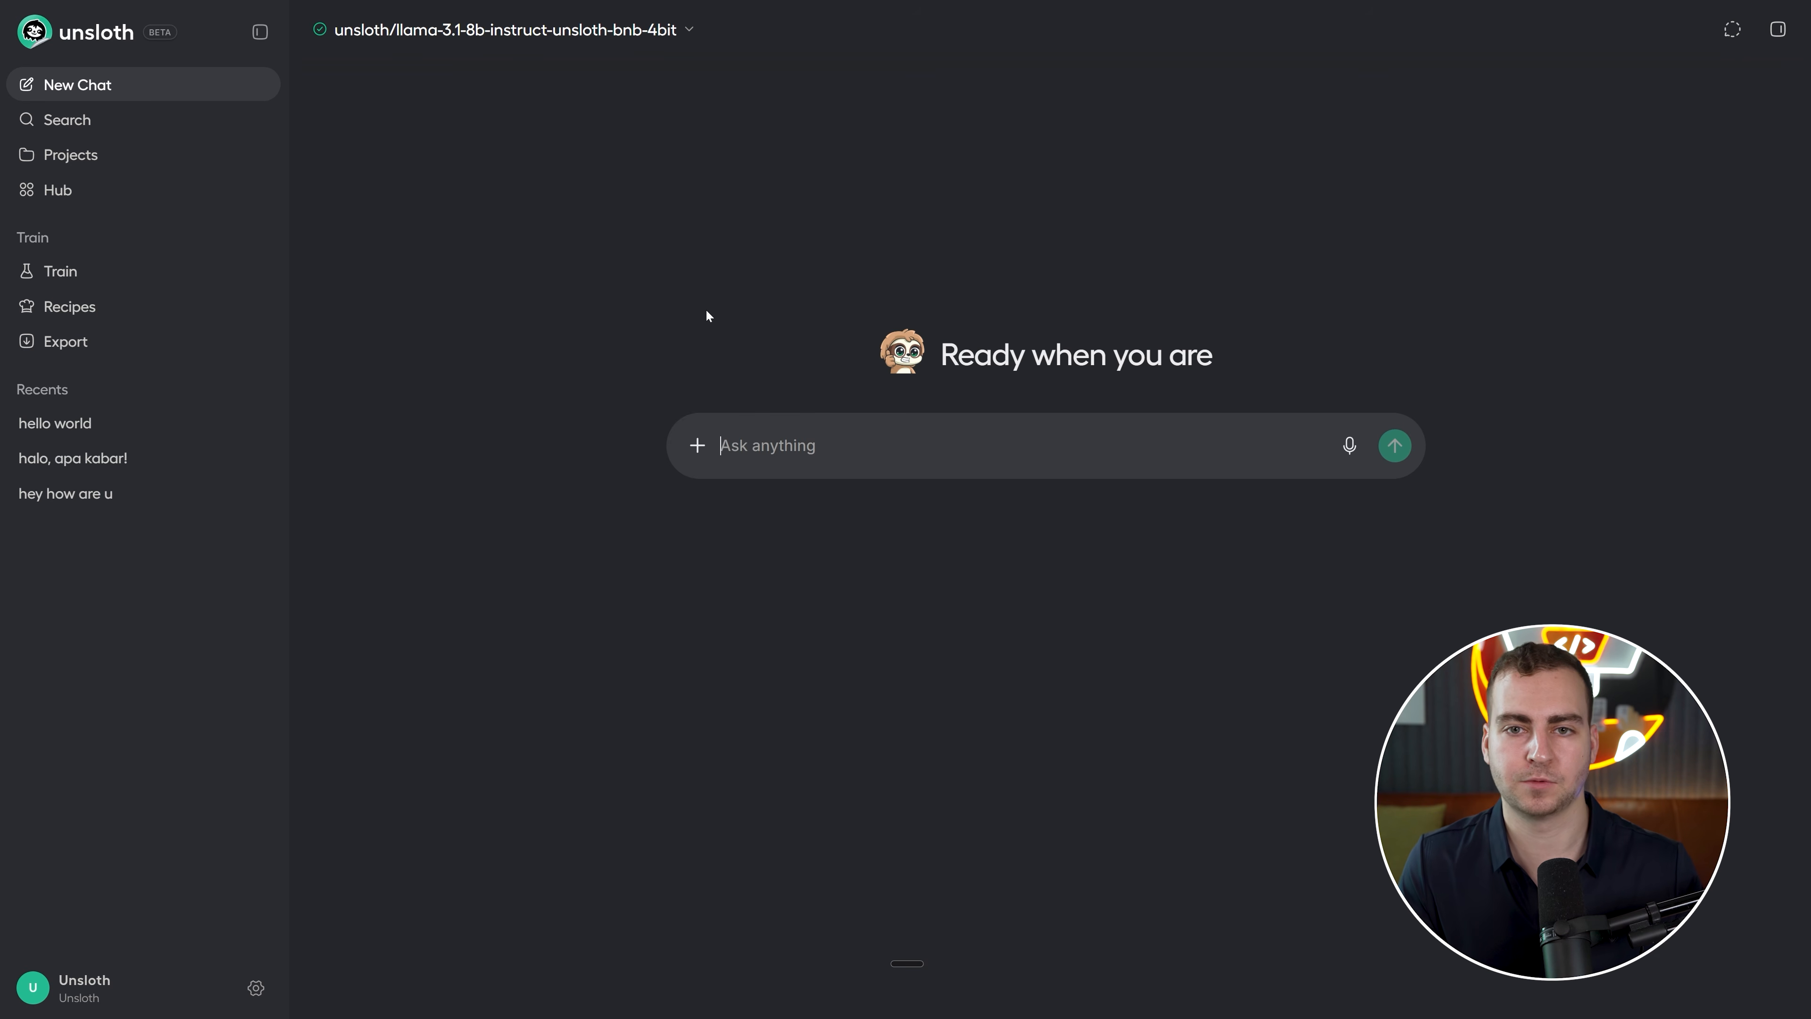
click(668, 30)
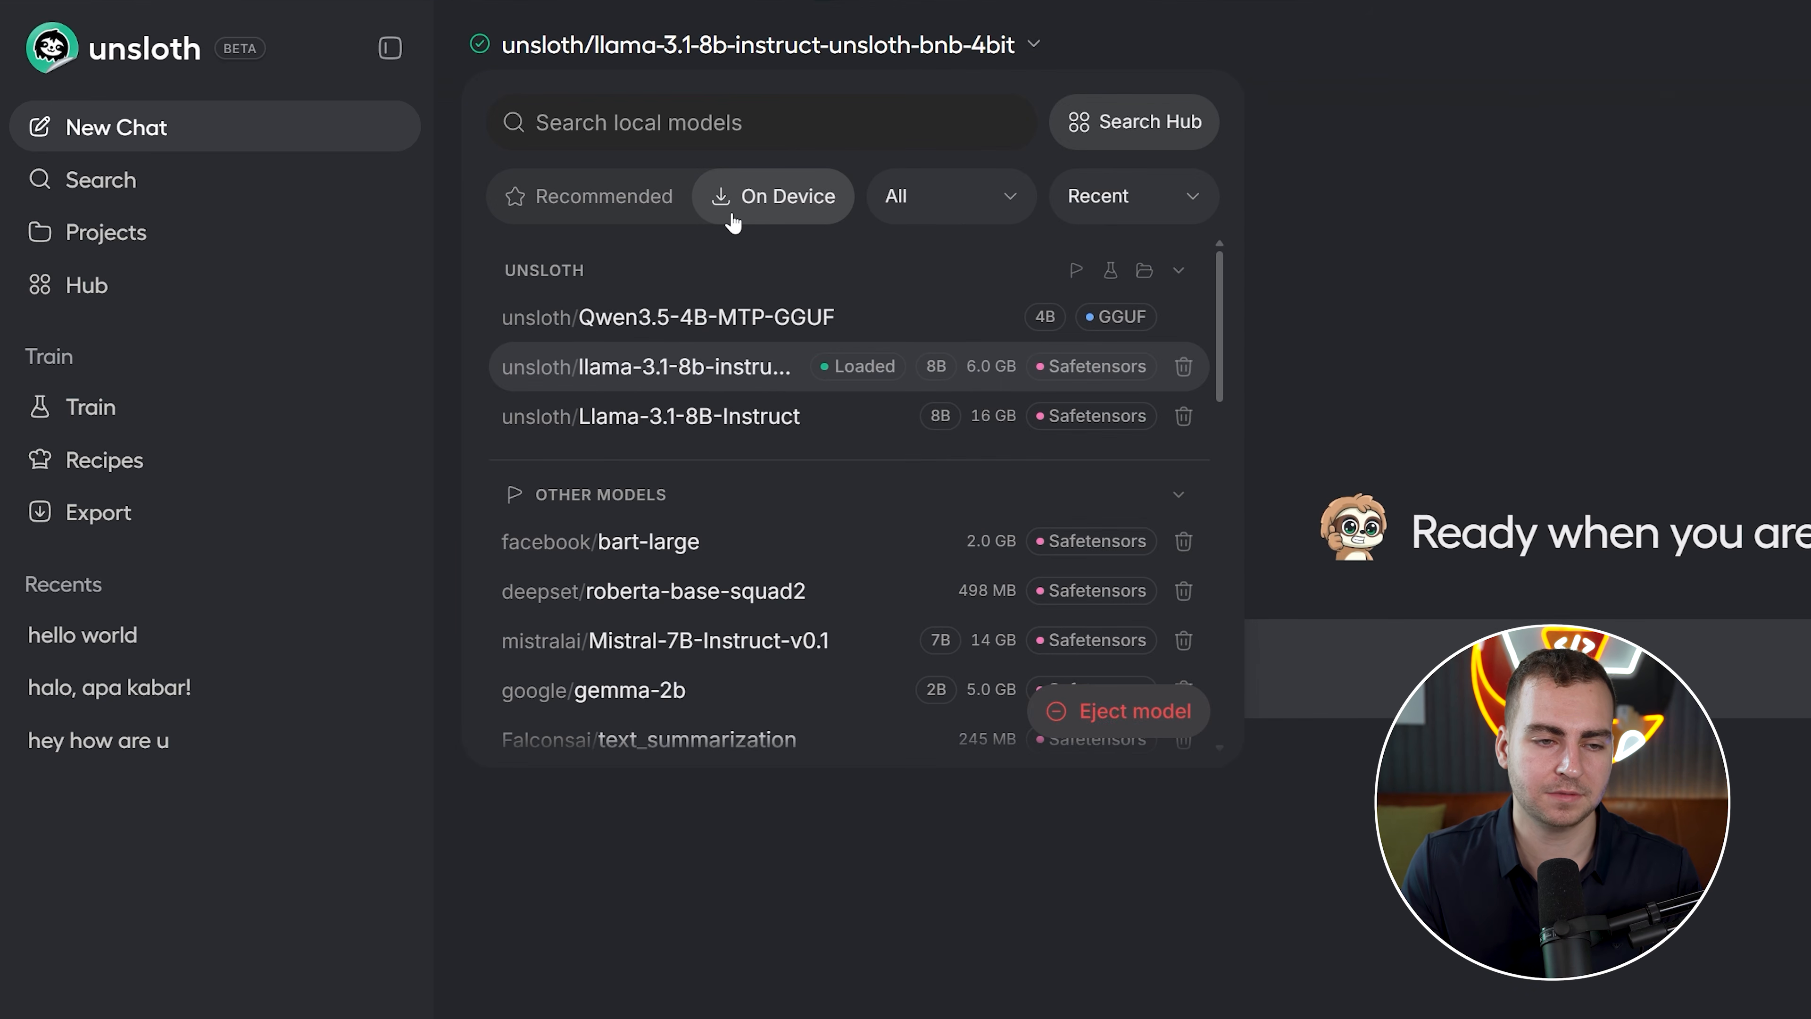
scroll(836, 564, down, 10)
scroll(836, 557, up, 2)
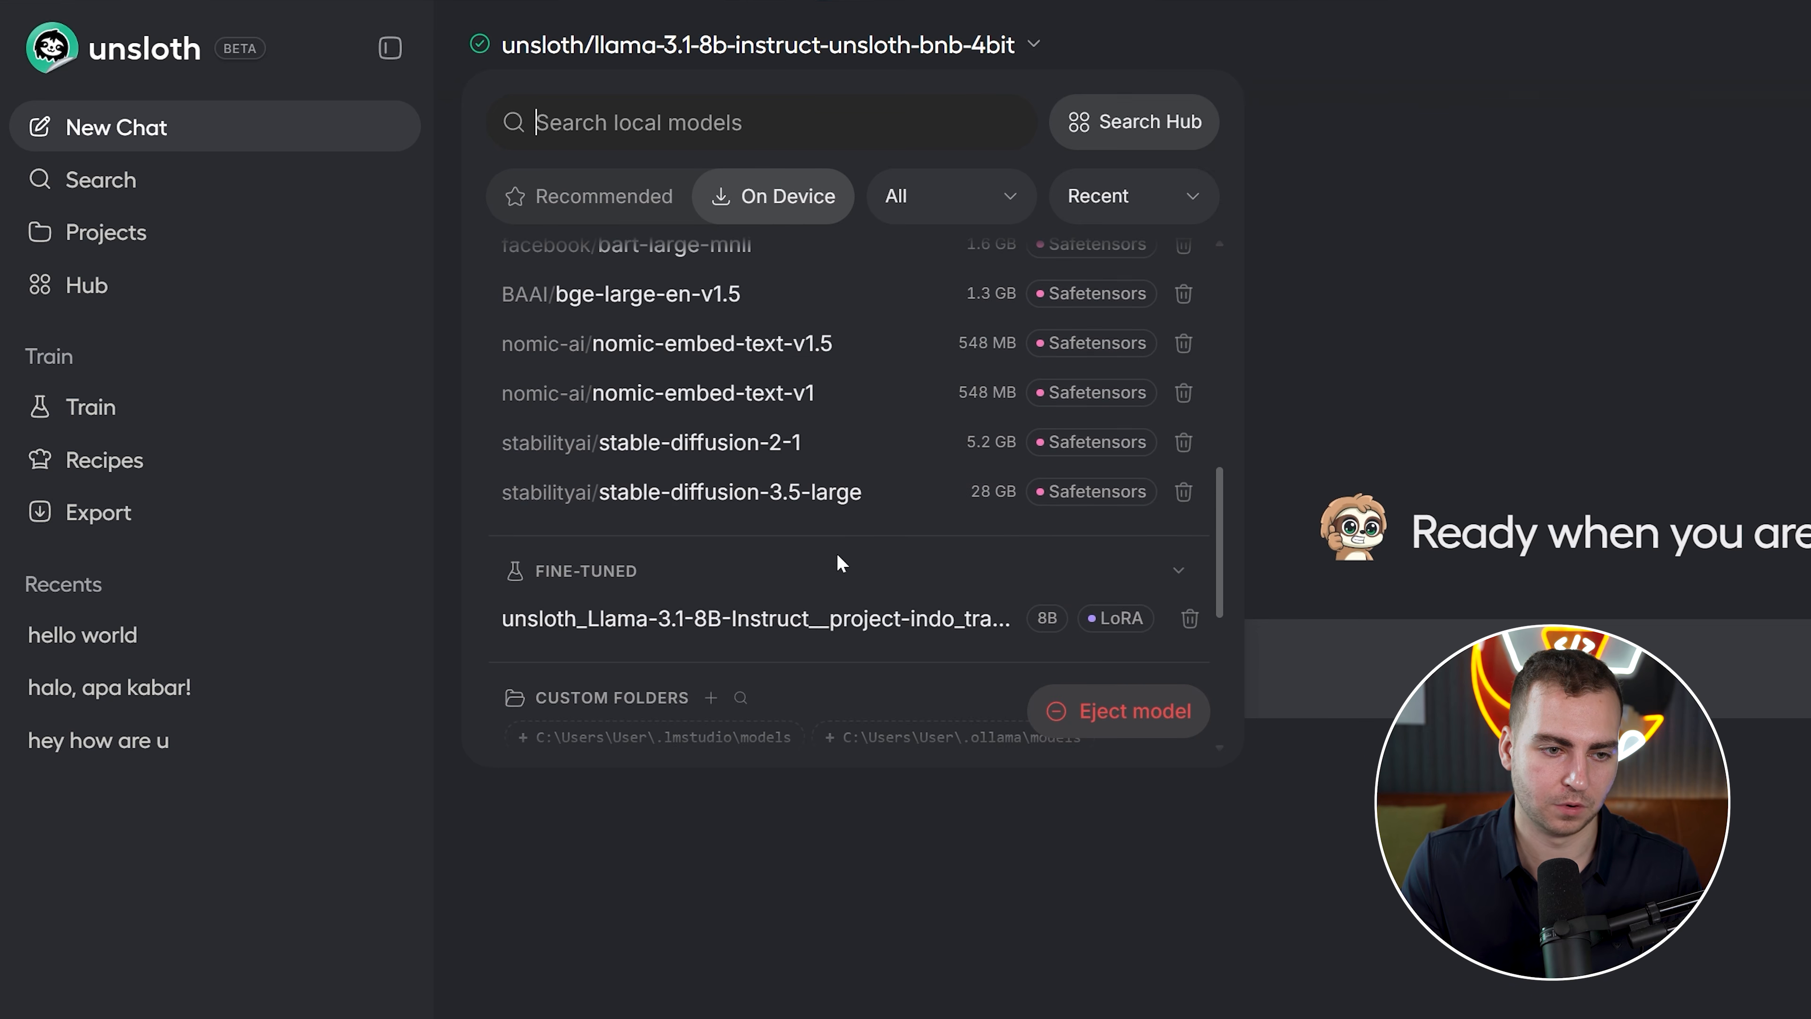
click(561, 621)
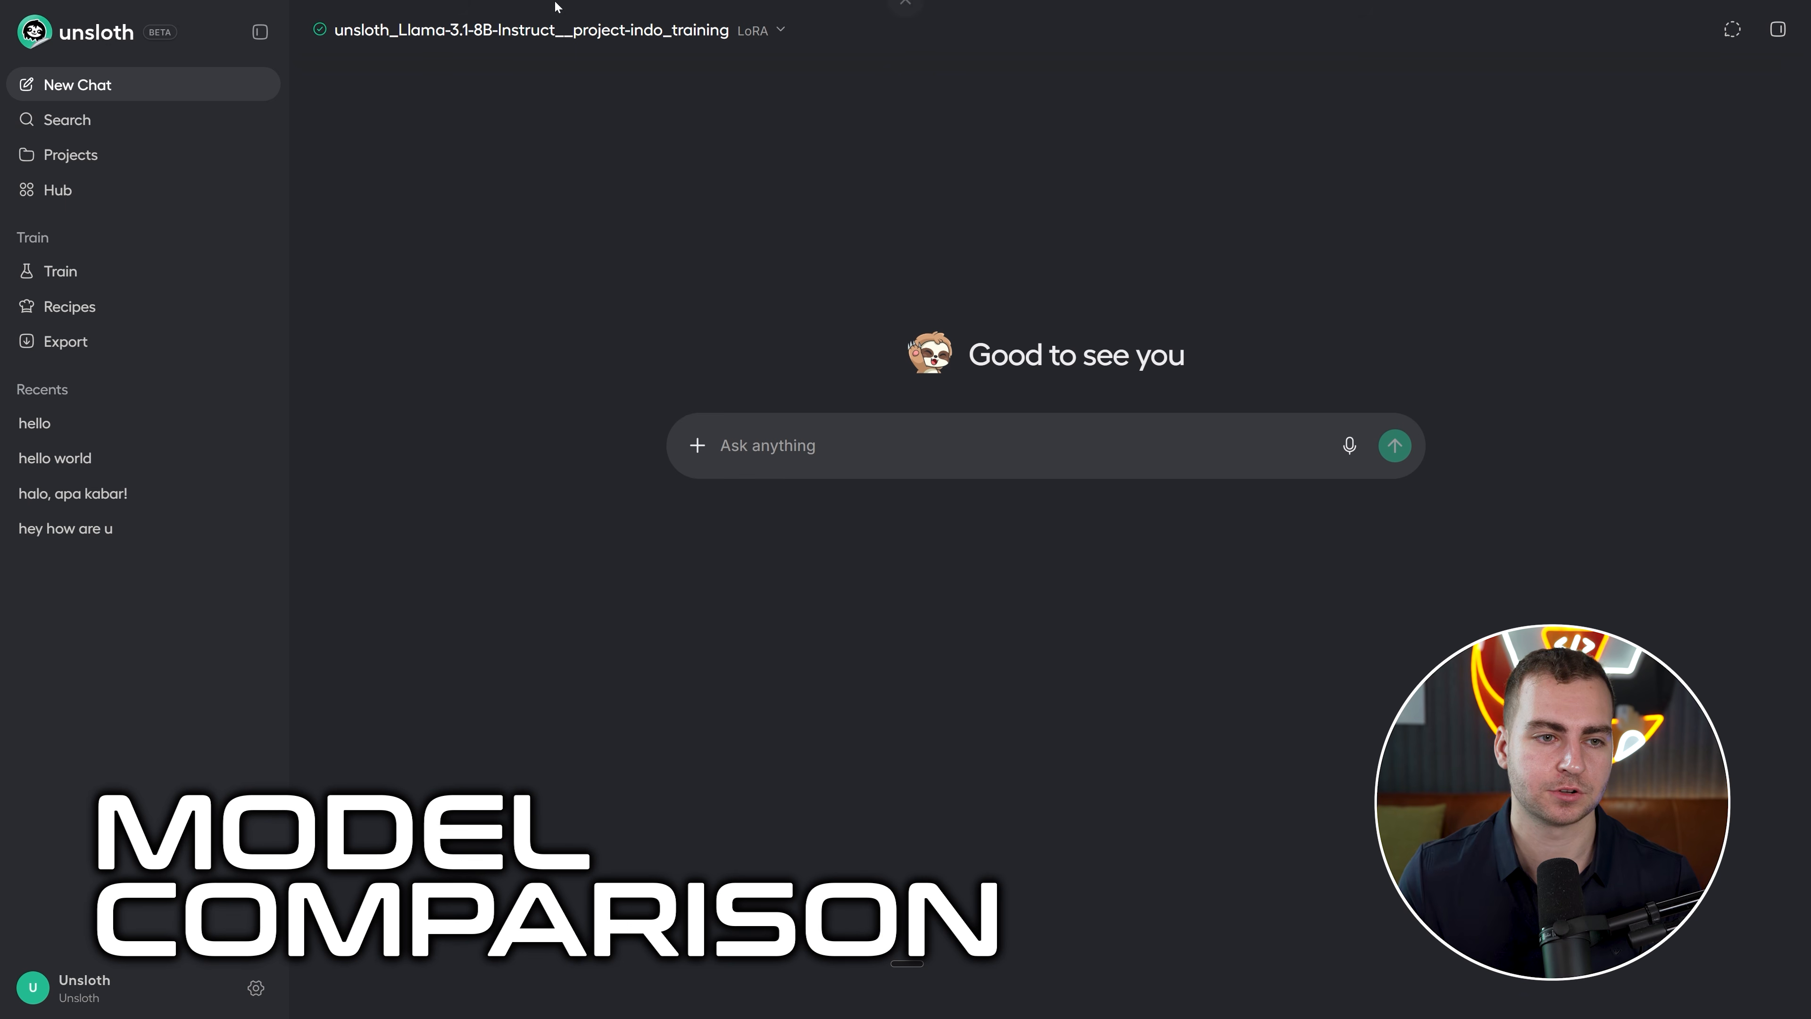
Open a compare chat between the base and fine-tuned models and review the sampling parameters in its run settings
click(696, 445)
mouse_move(782, 722)
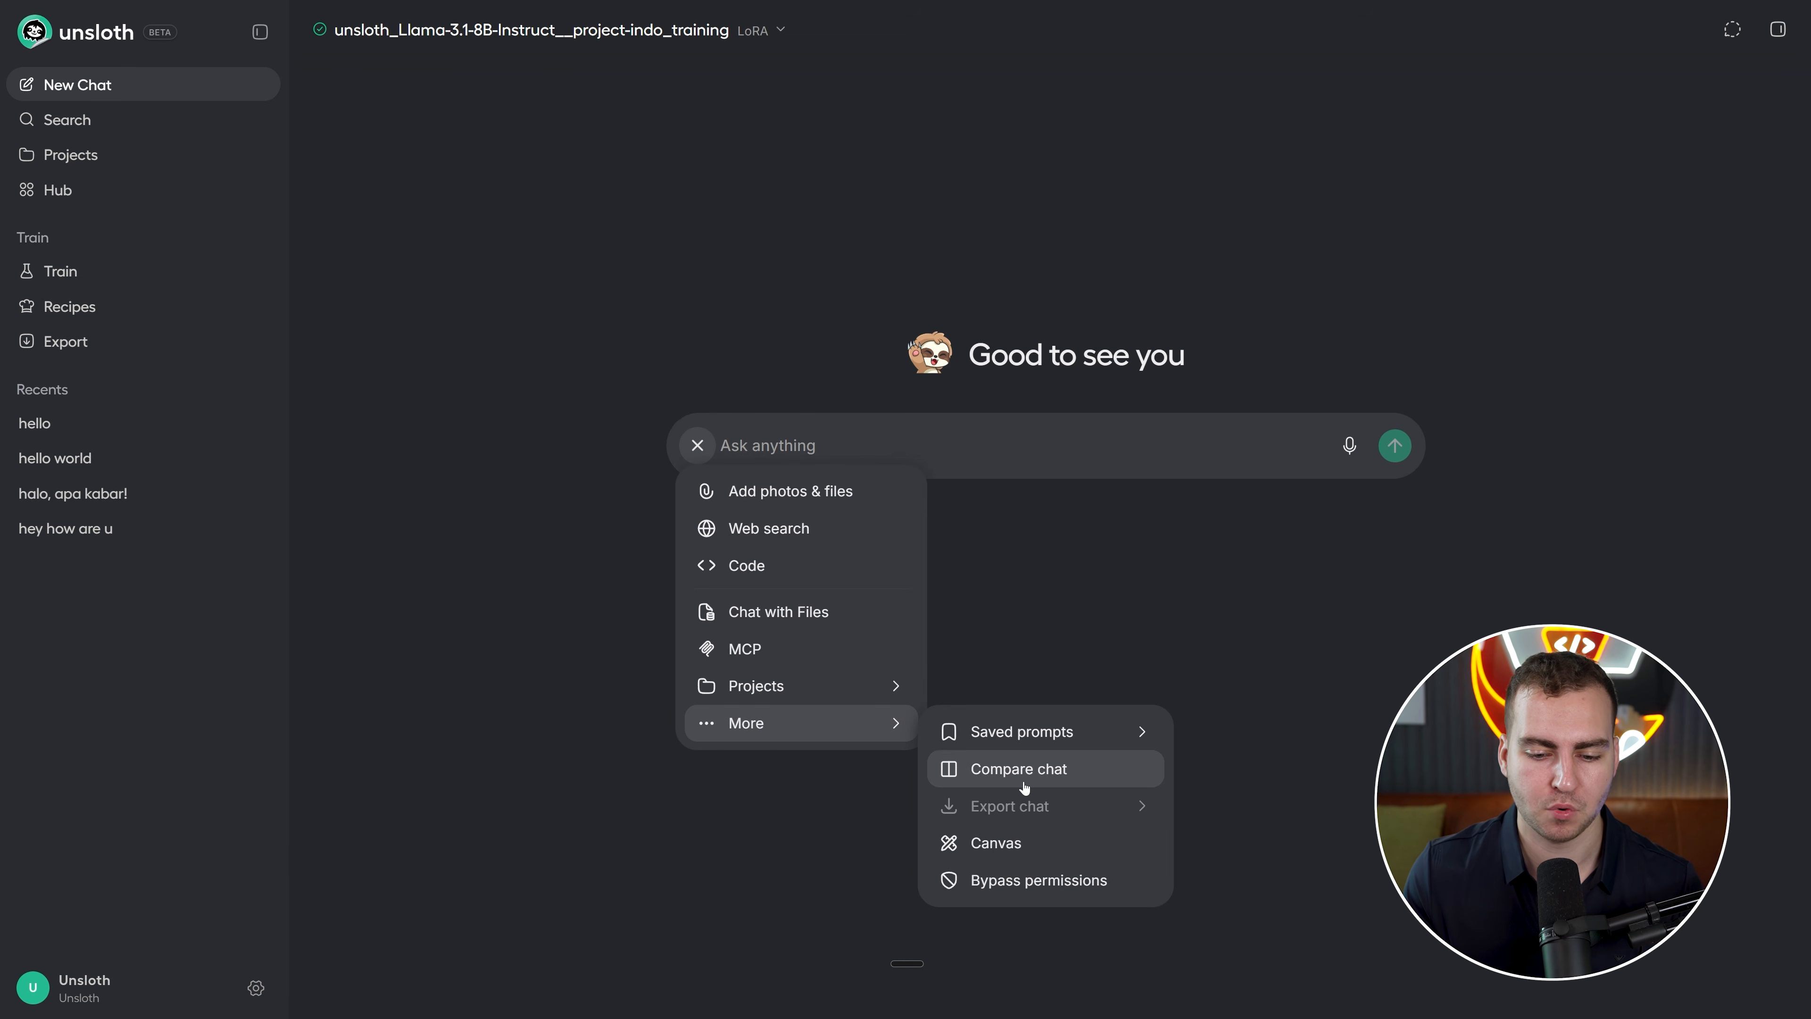
click(1026, 787)
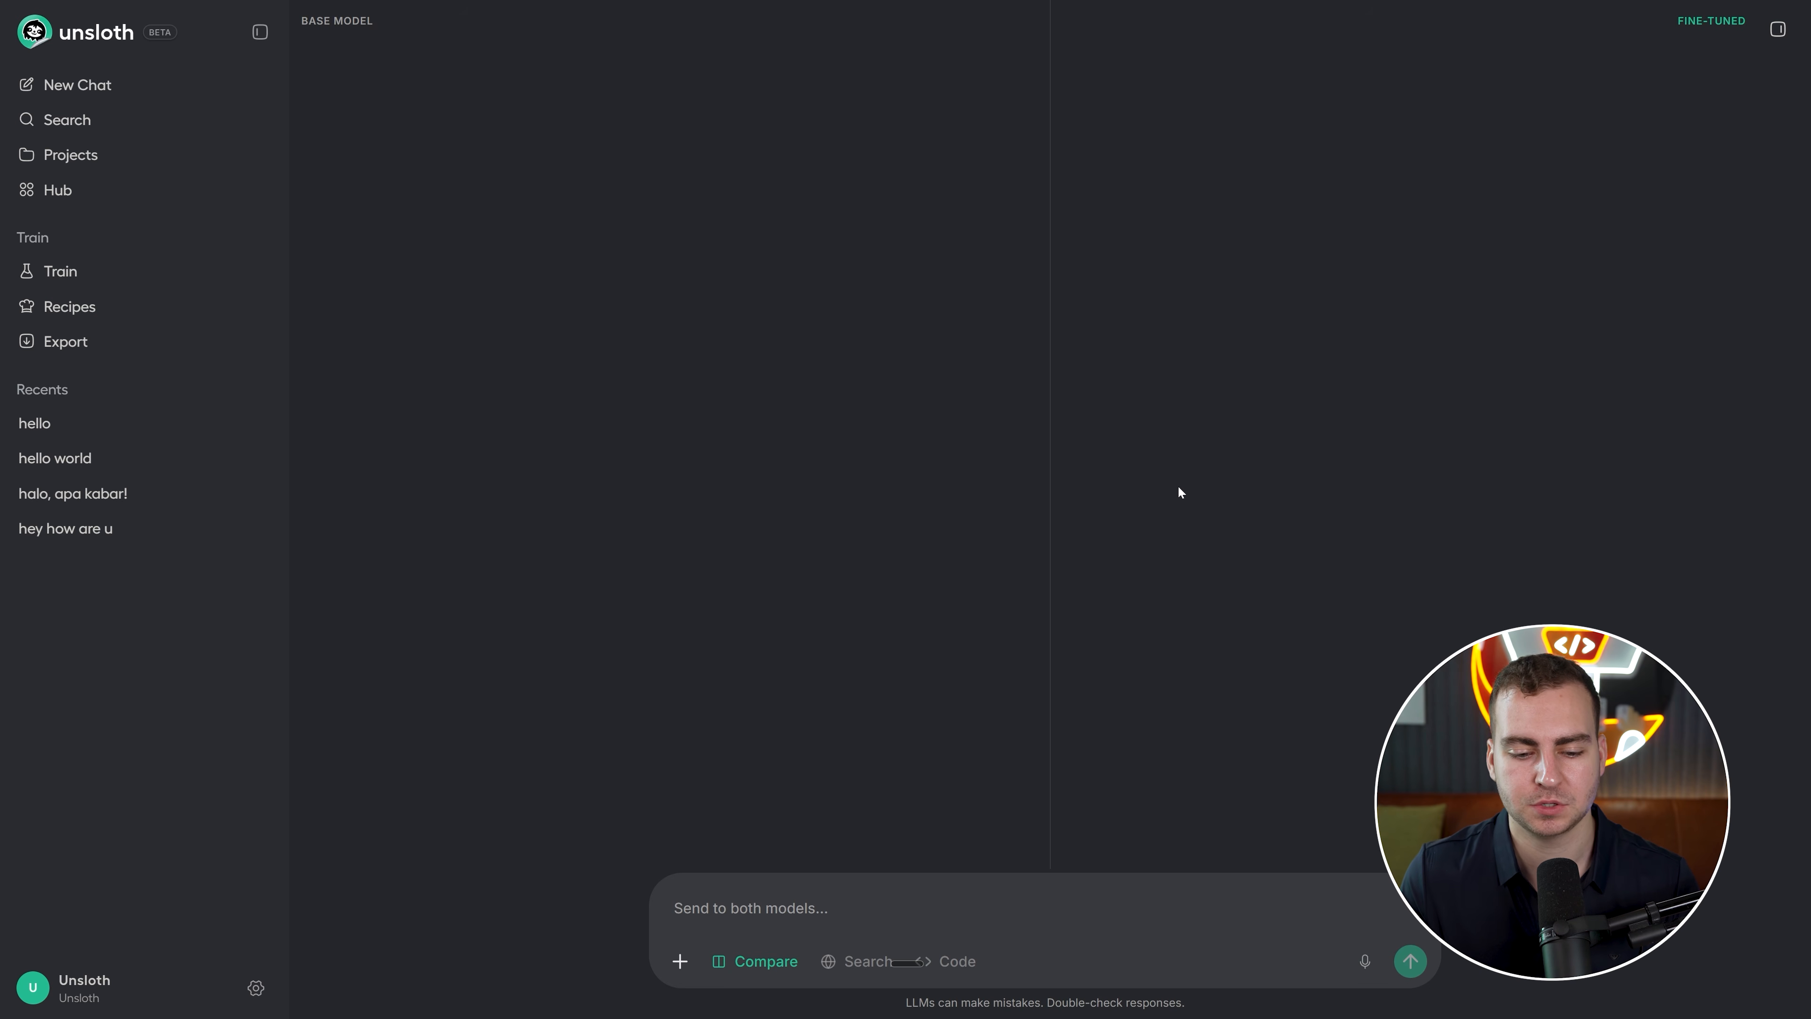
click(1777, 29)
scroll(1654, 521, up, 3)
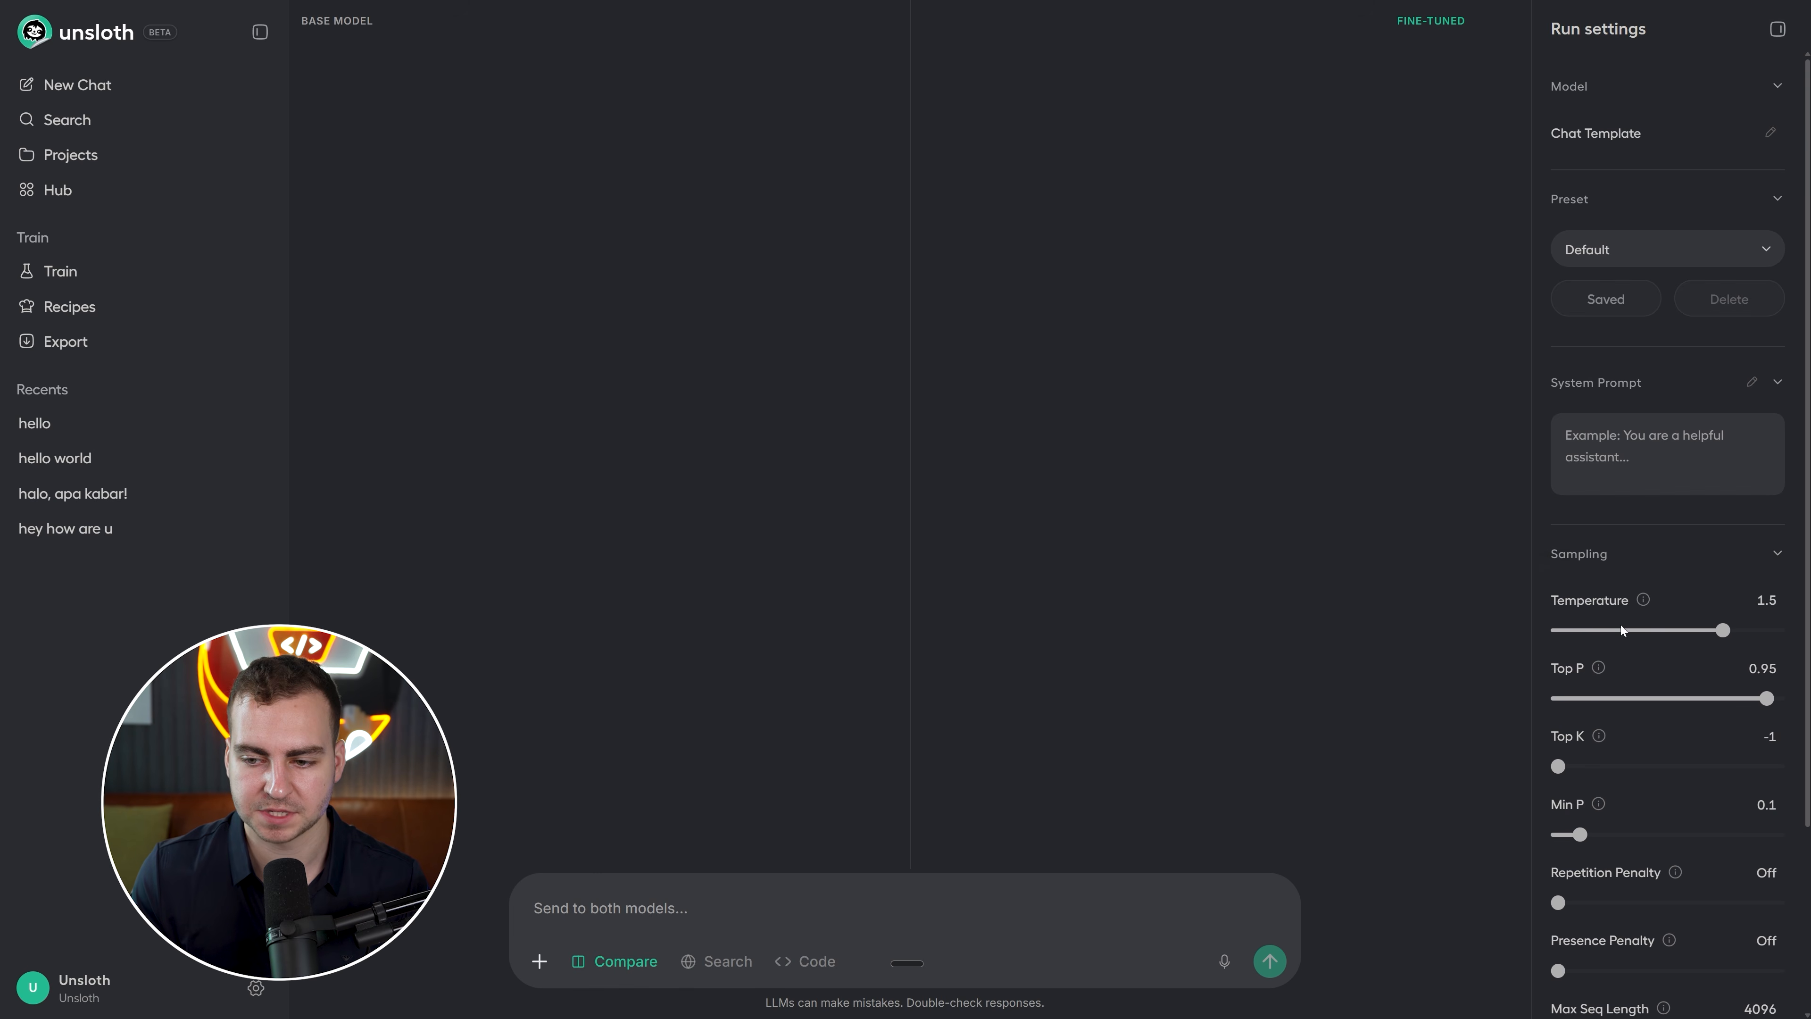
scroll(1689, 663, down, 3)
scroll(1671, 691, up, 3)
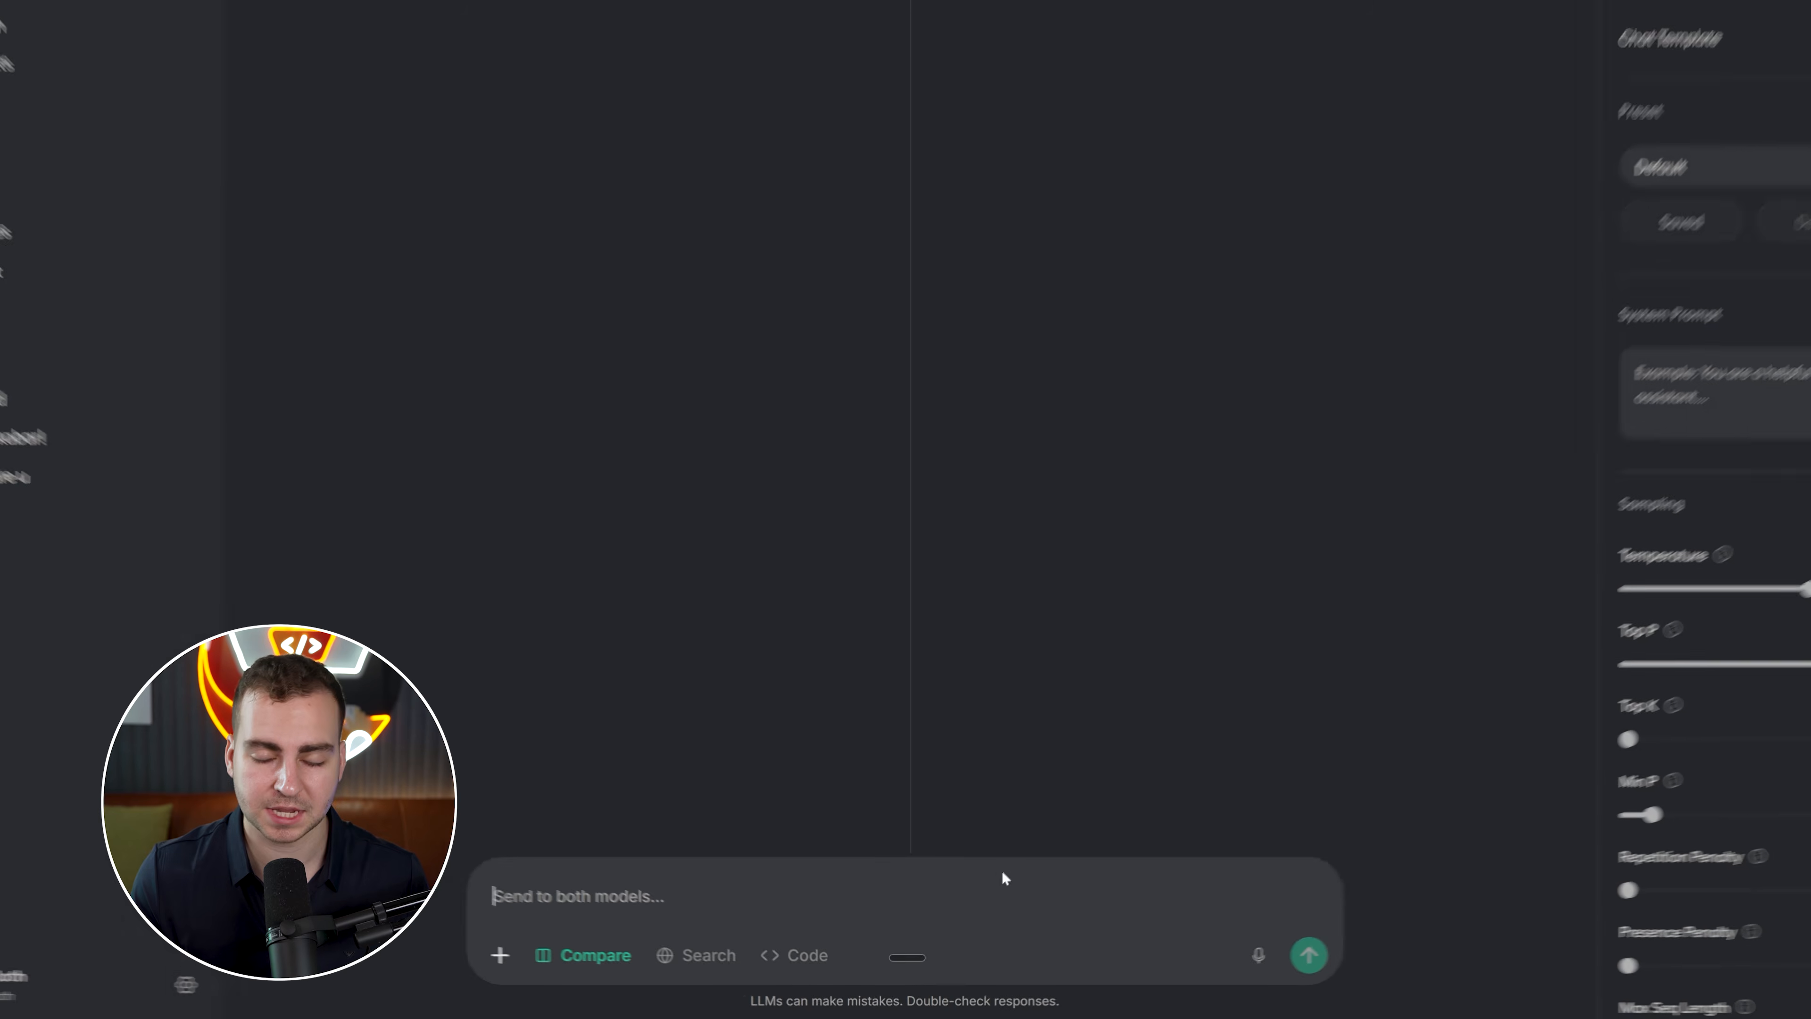
Send "Hello. Apa kabar?" to both models and compare the base and fine-tuned replies
key(fn)
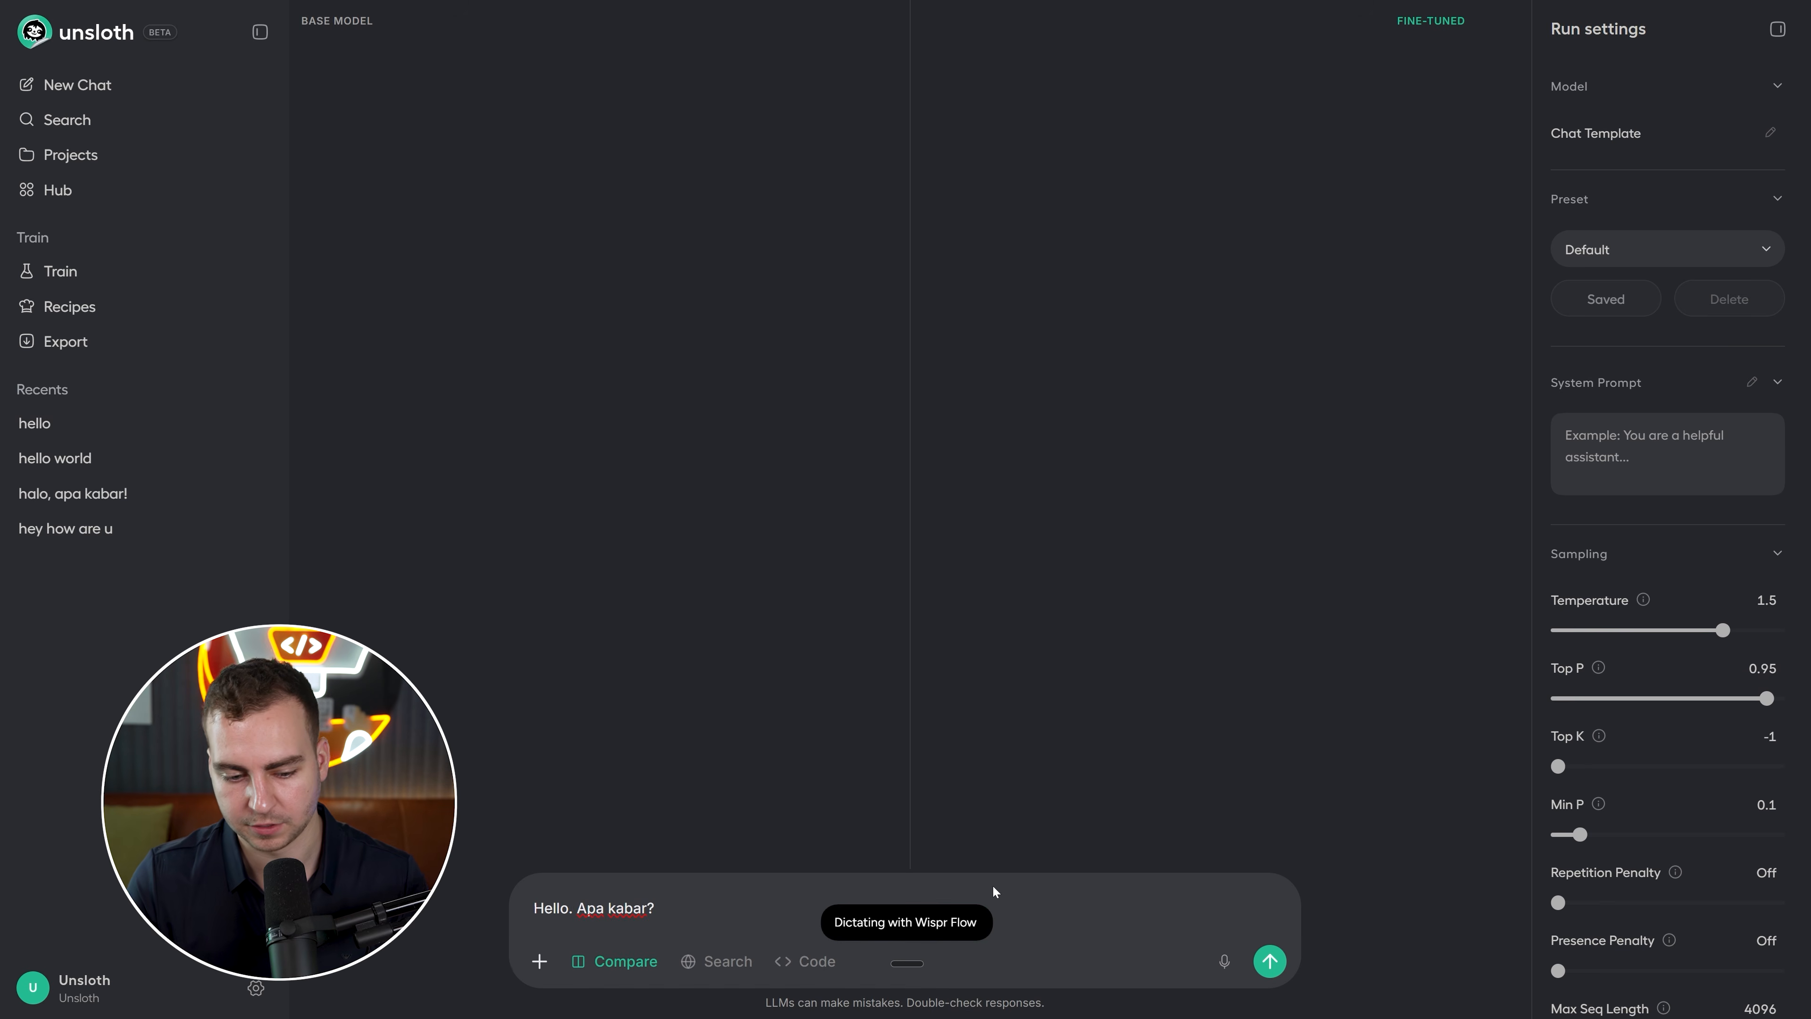
key(Return)
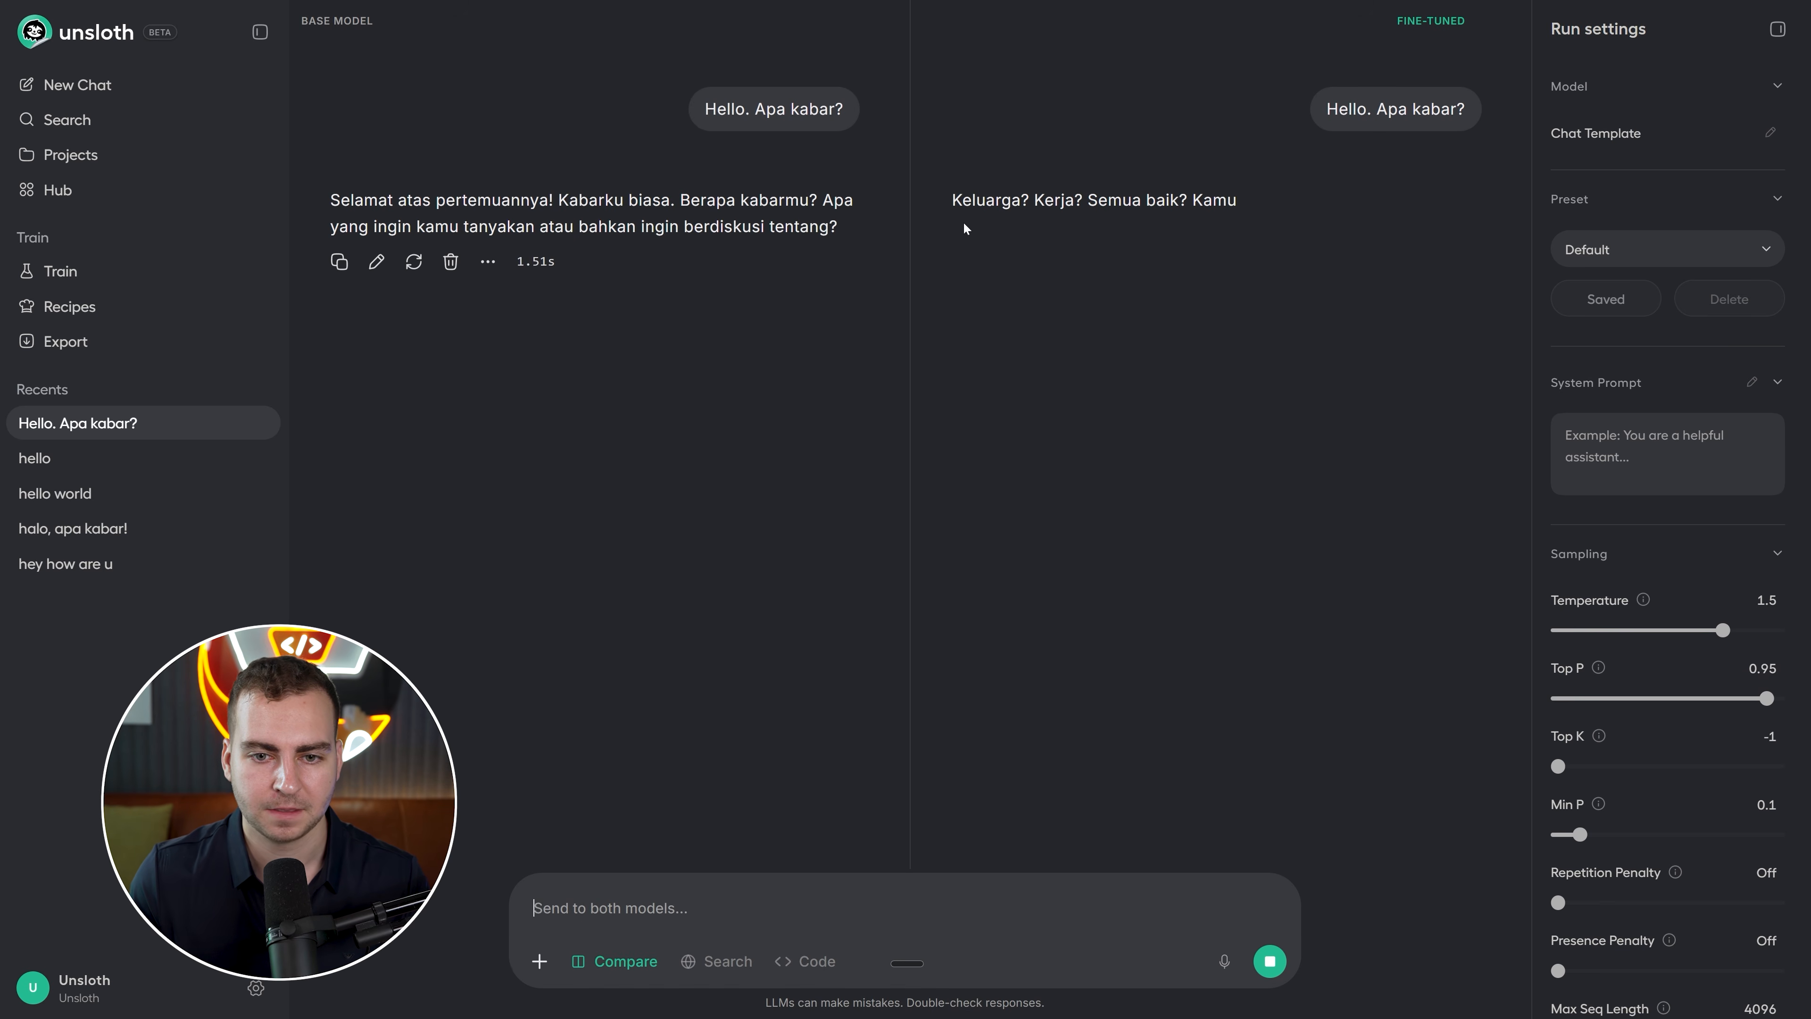
drag(1061, 201, 1244, 222)
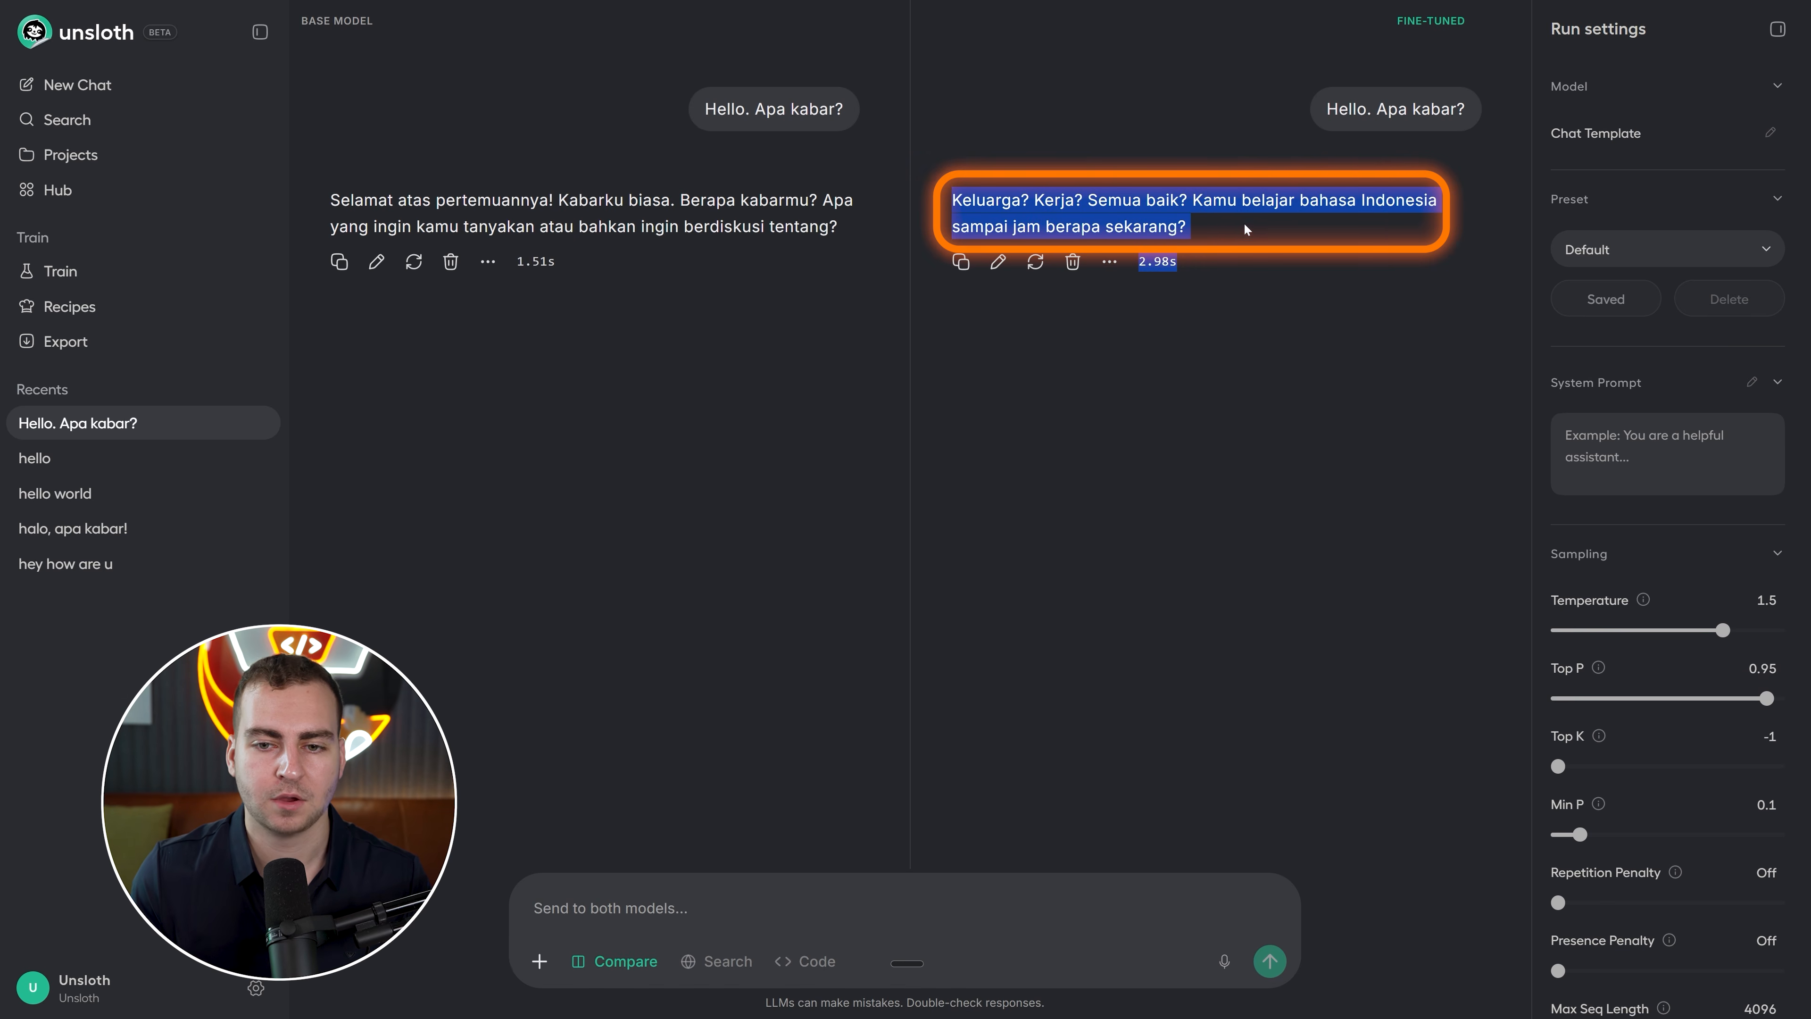
click(1217, 216)
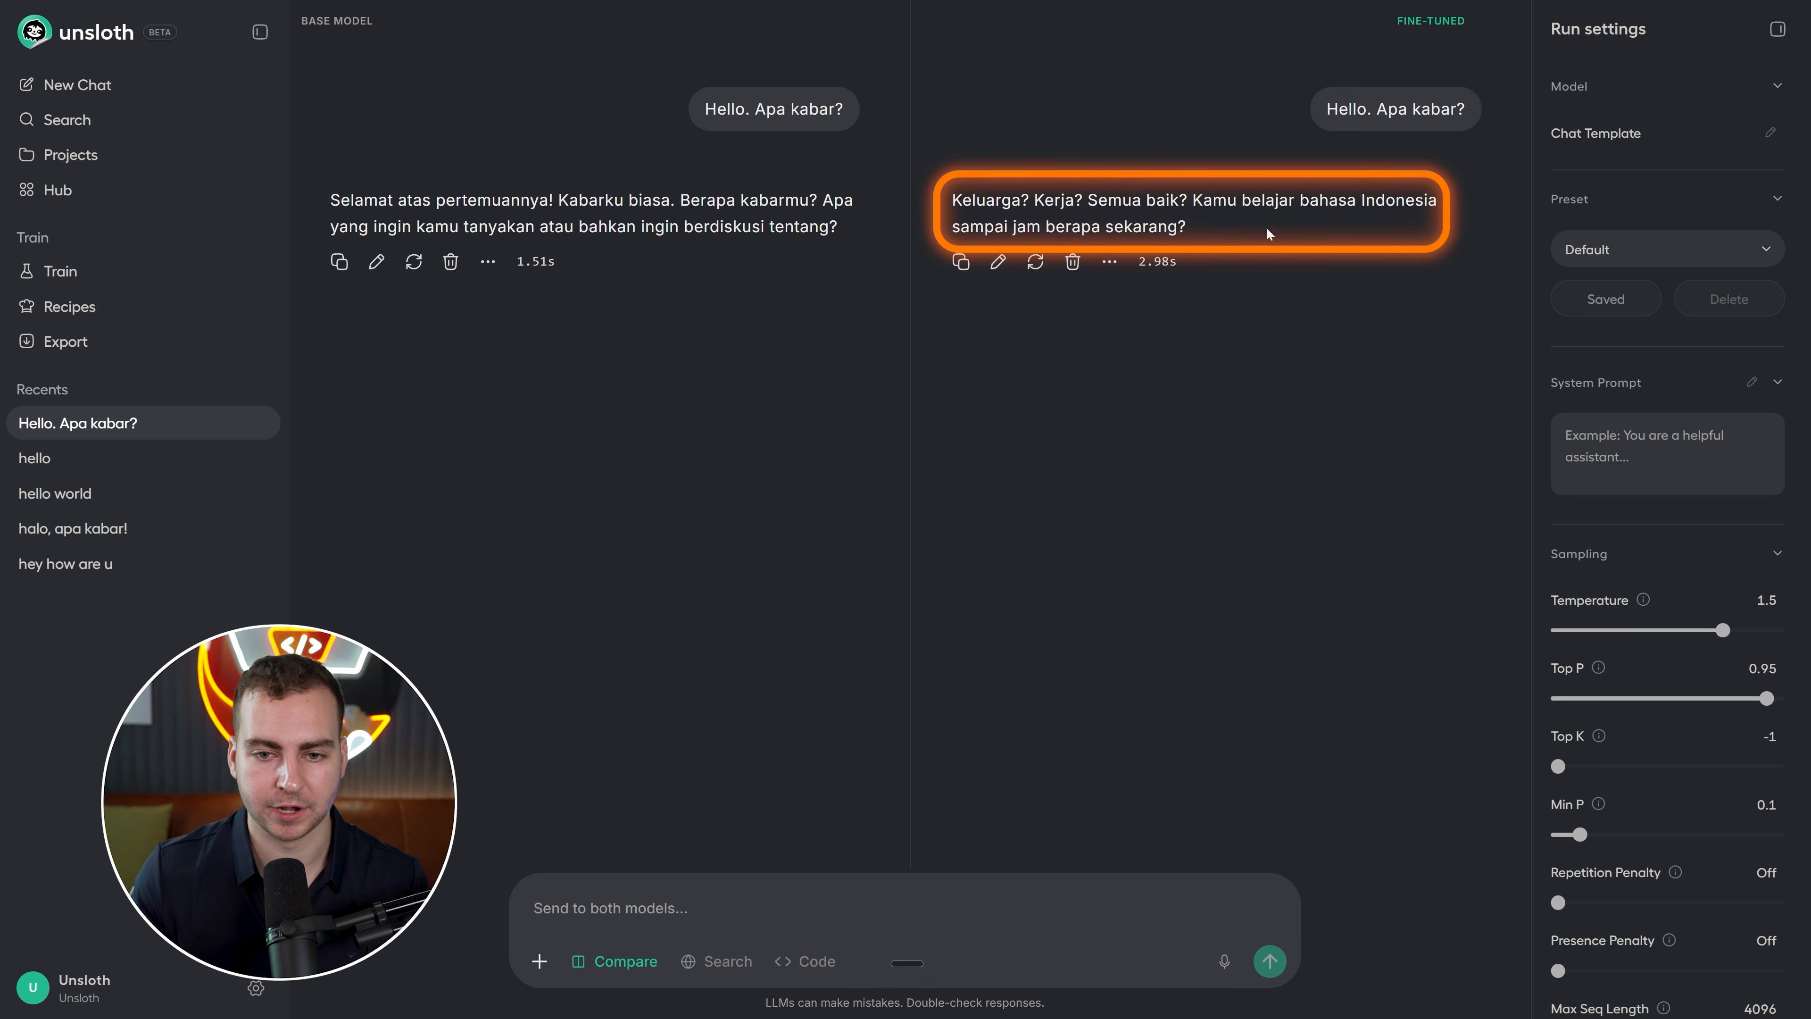
drag(1267, 234, 968, 218)
drag(840, 229, 325, 203)
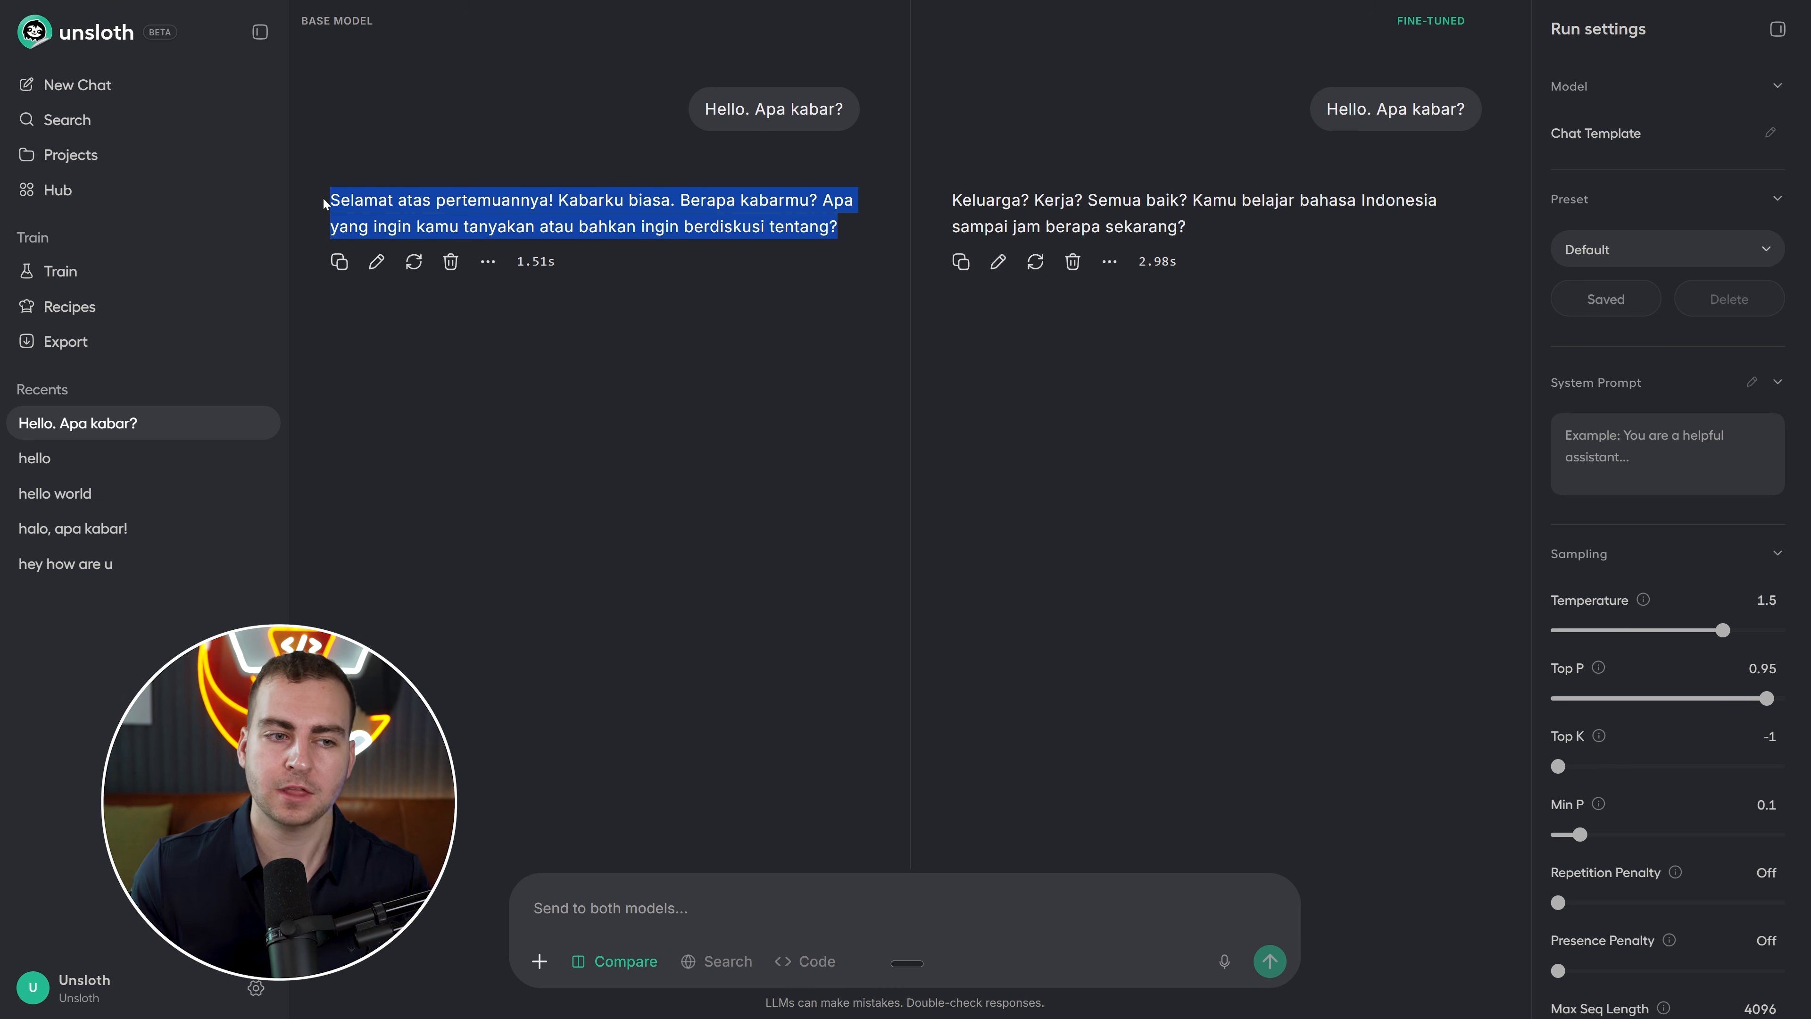
click(637, 454)
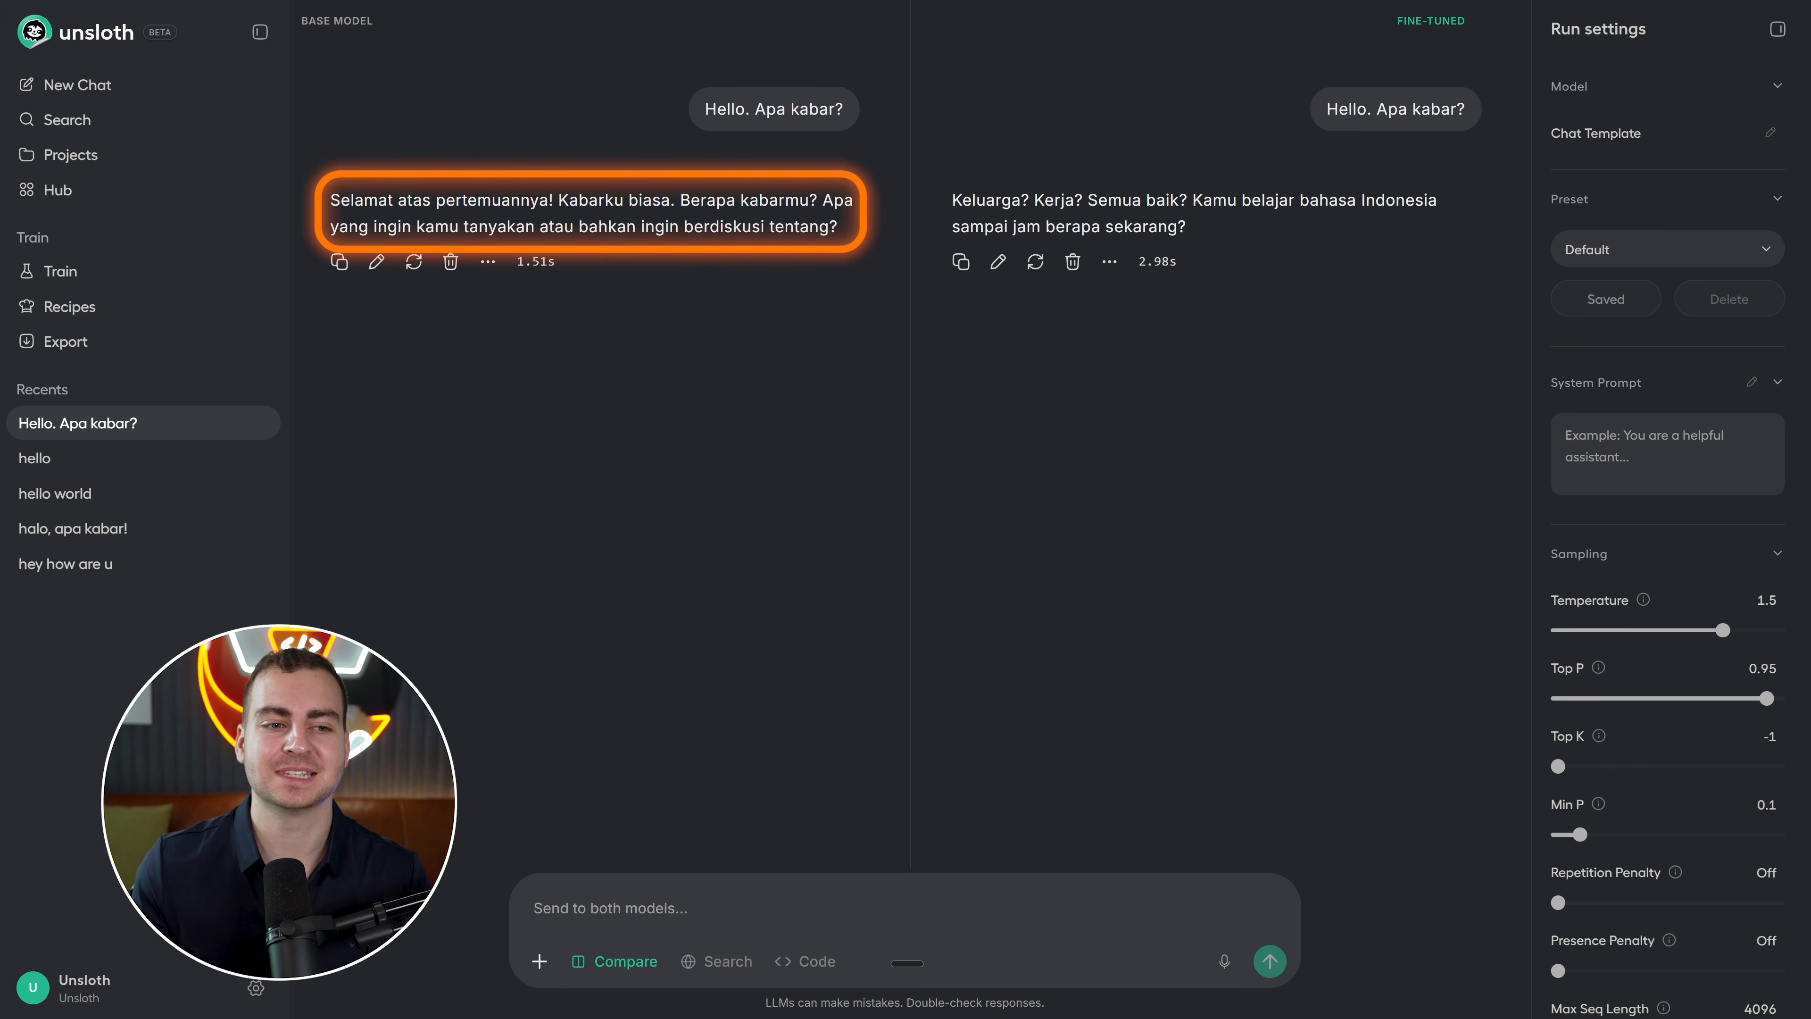
drag(435, 203, 858, 240)
click(847, 366)
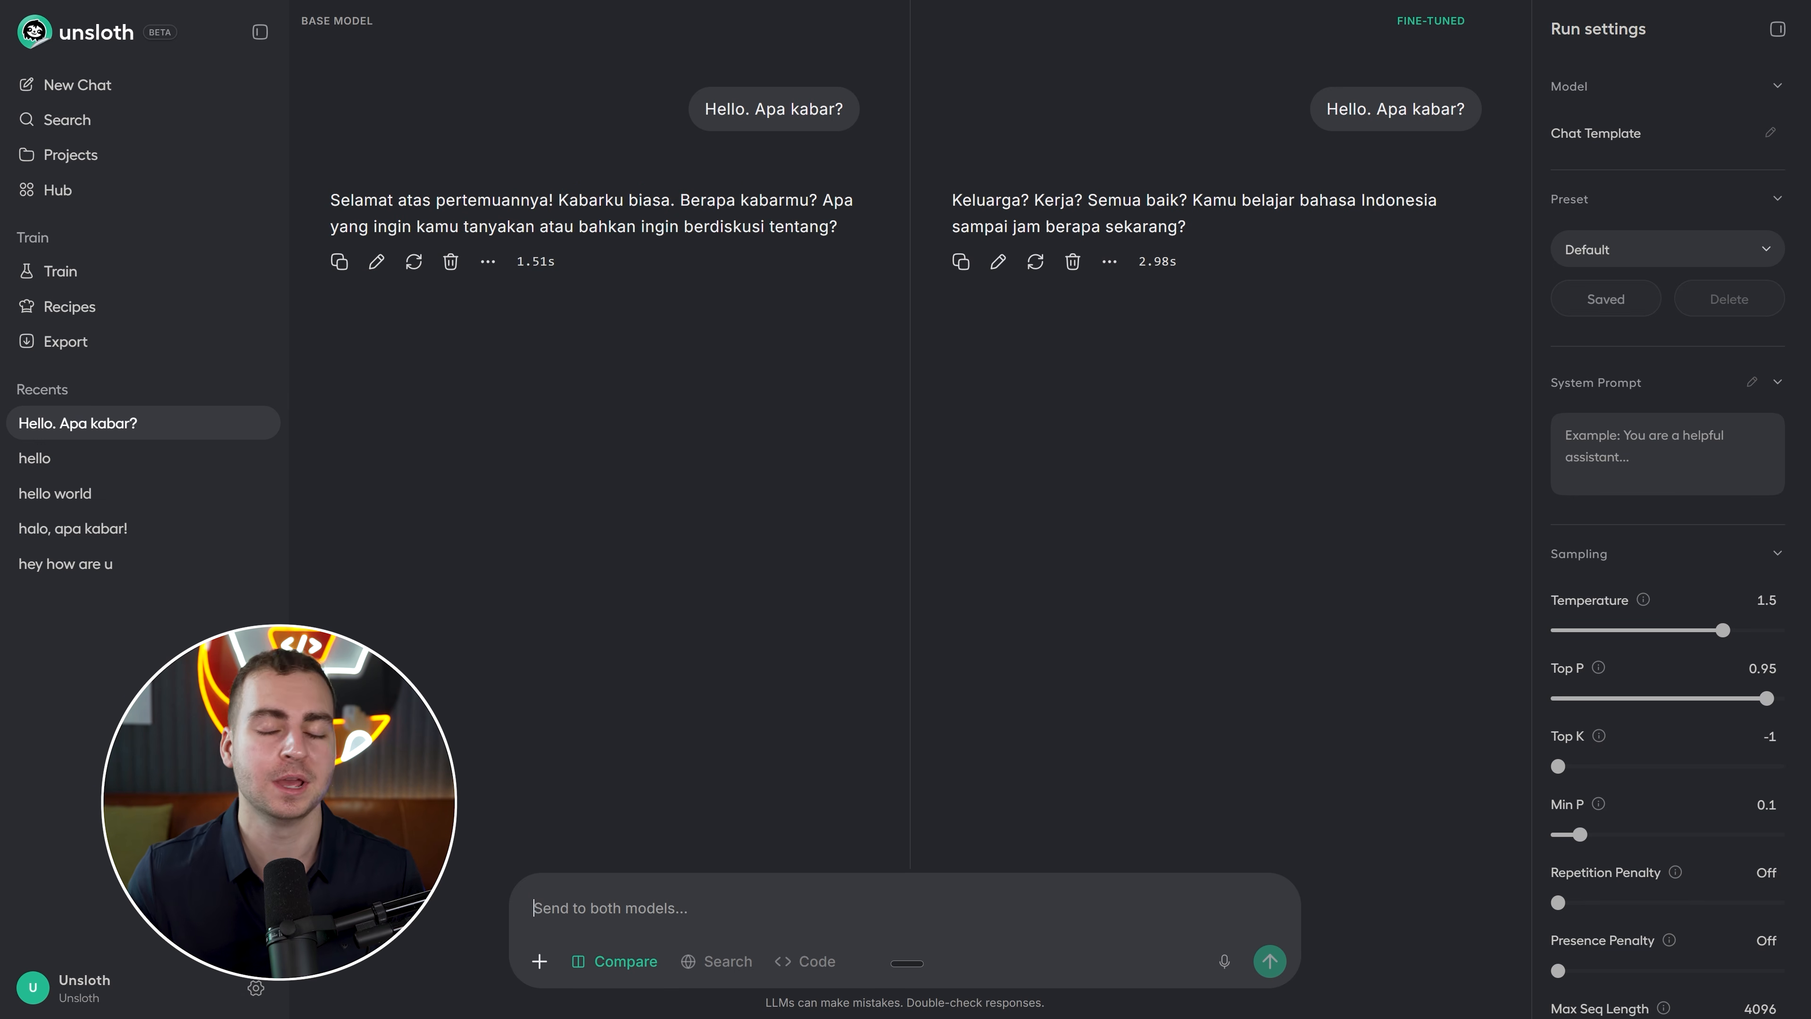
Ask both models "Can you tell me what the word "alone" means?" and compare their answers
key(ctrl+super)
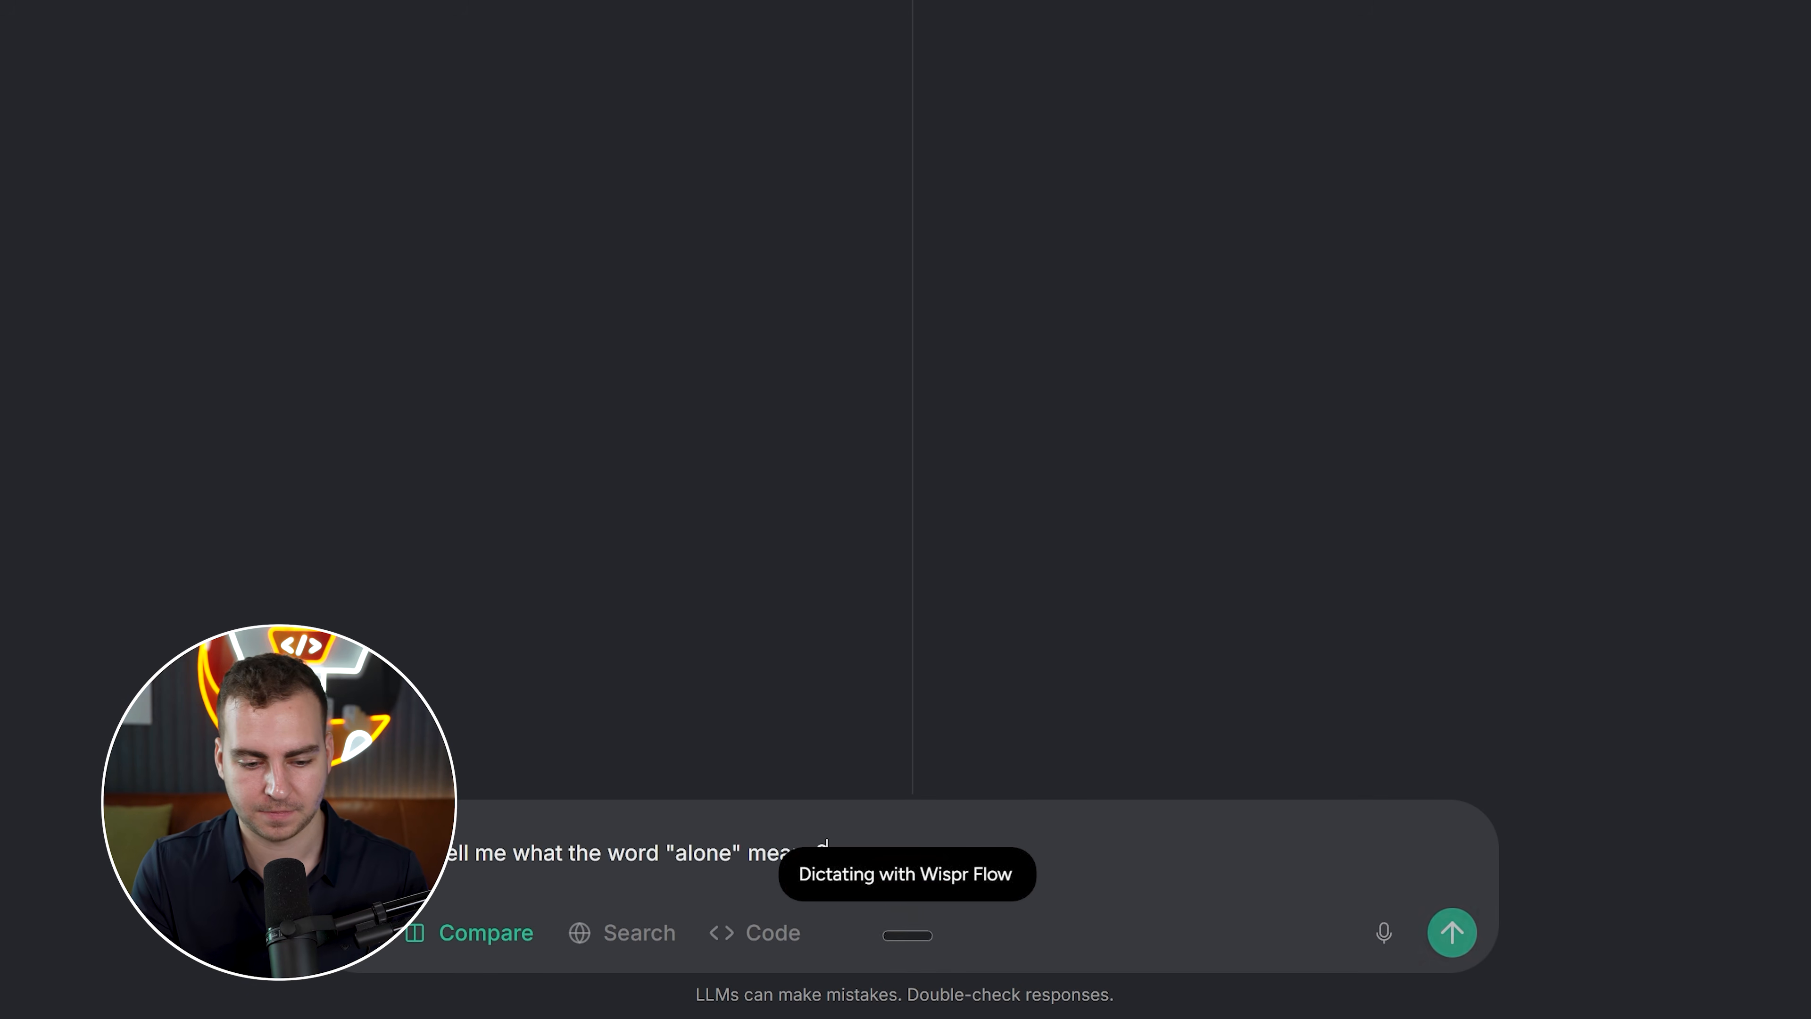
key(Return)
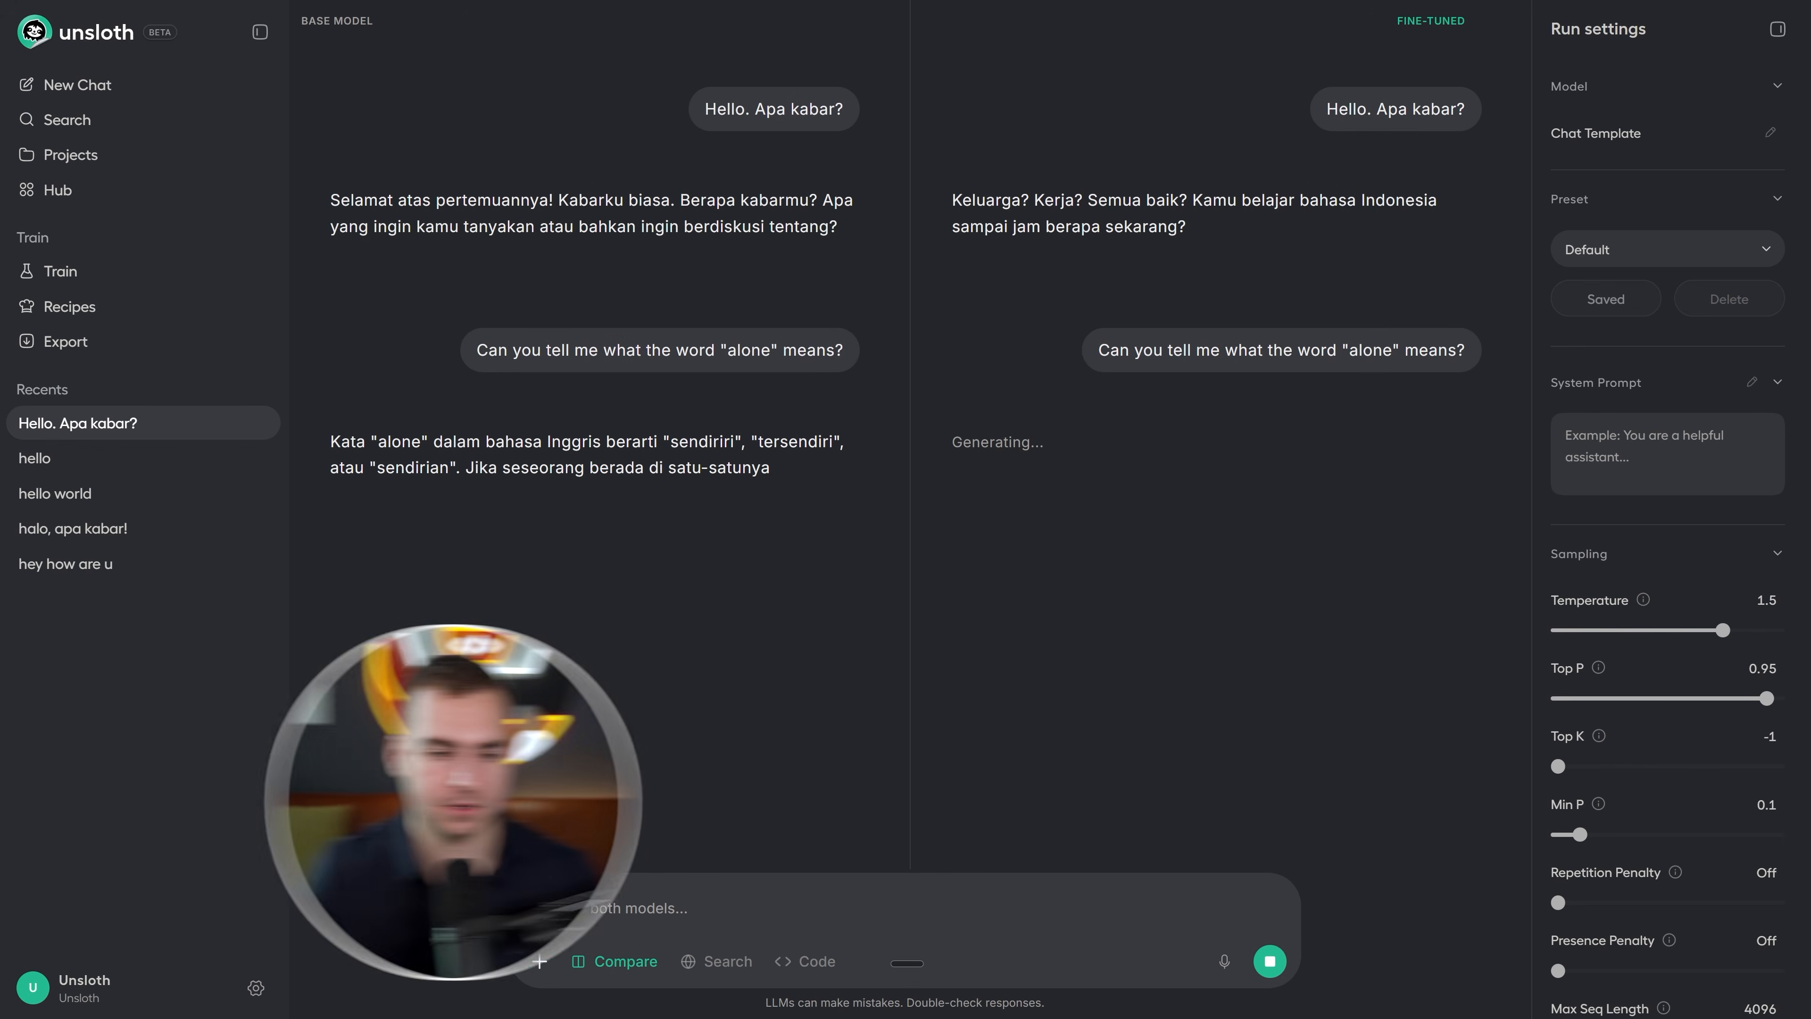
drag(331, 436, 749, 519)
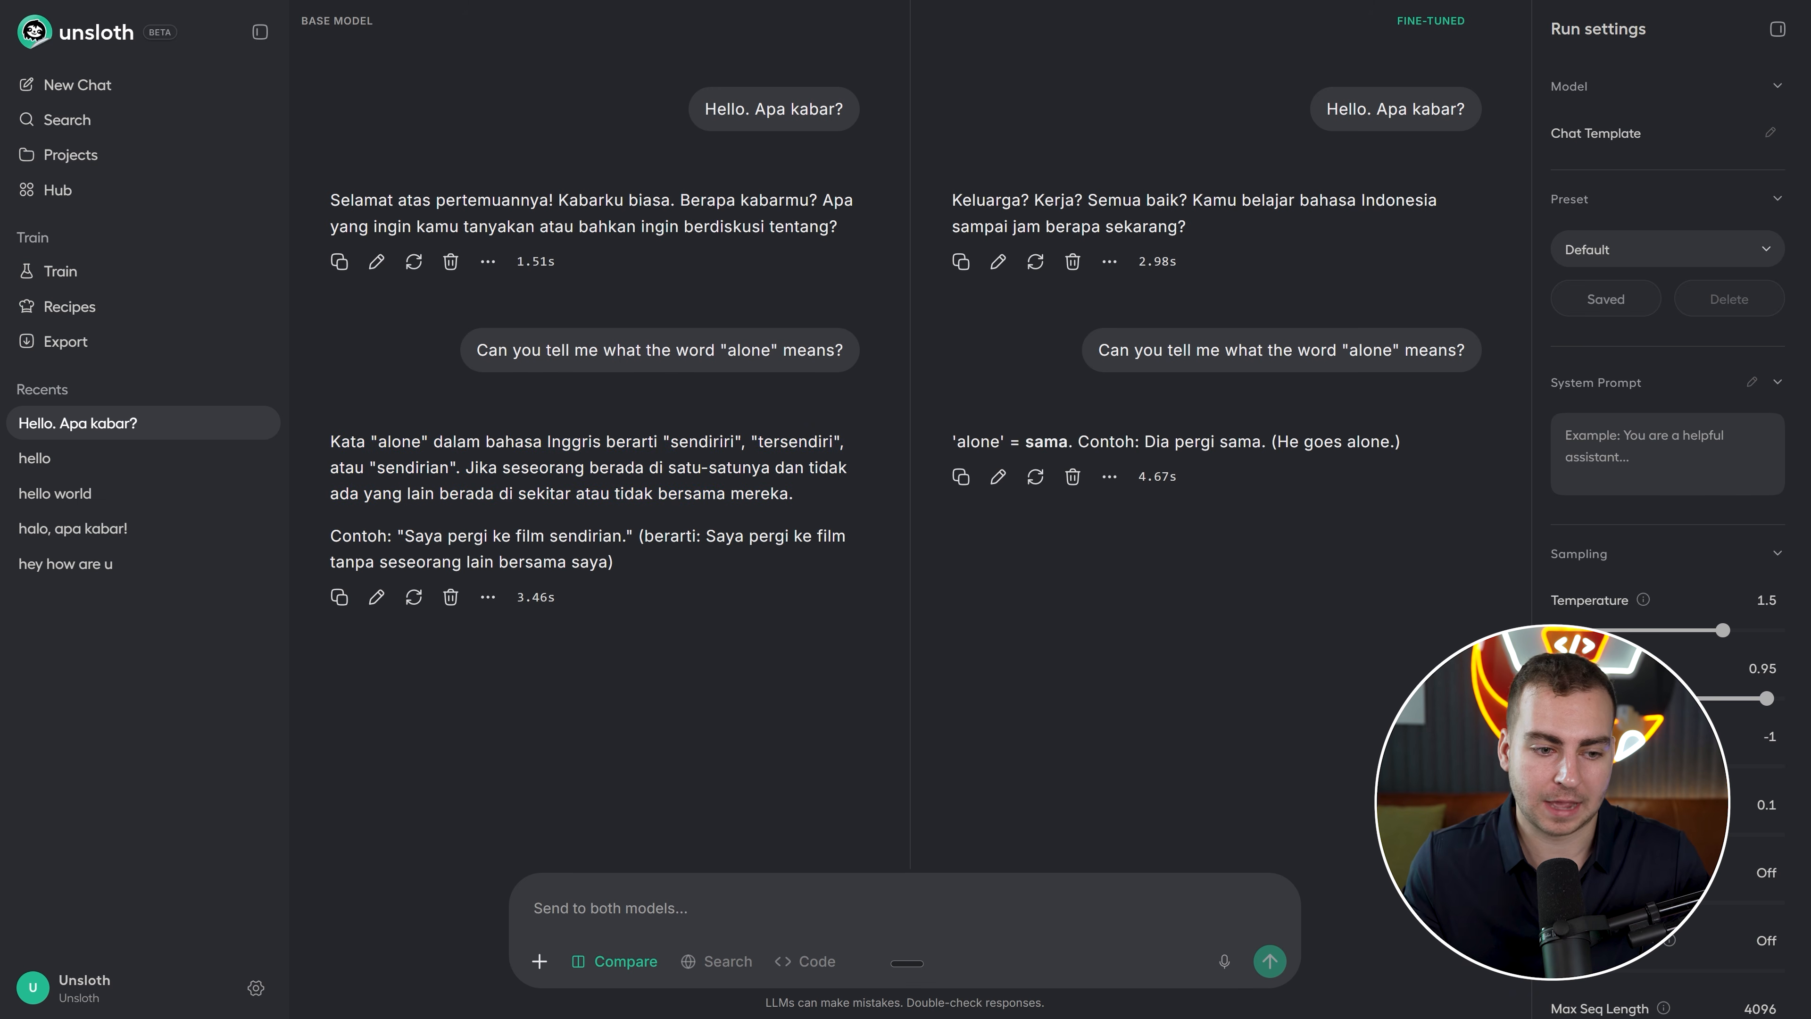
drag(357, 440, 694, 561)
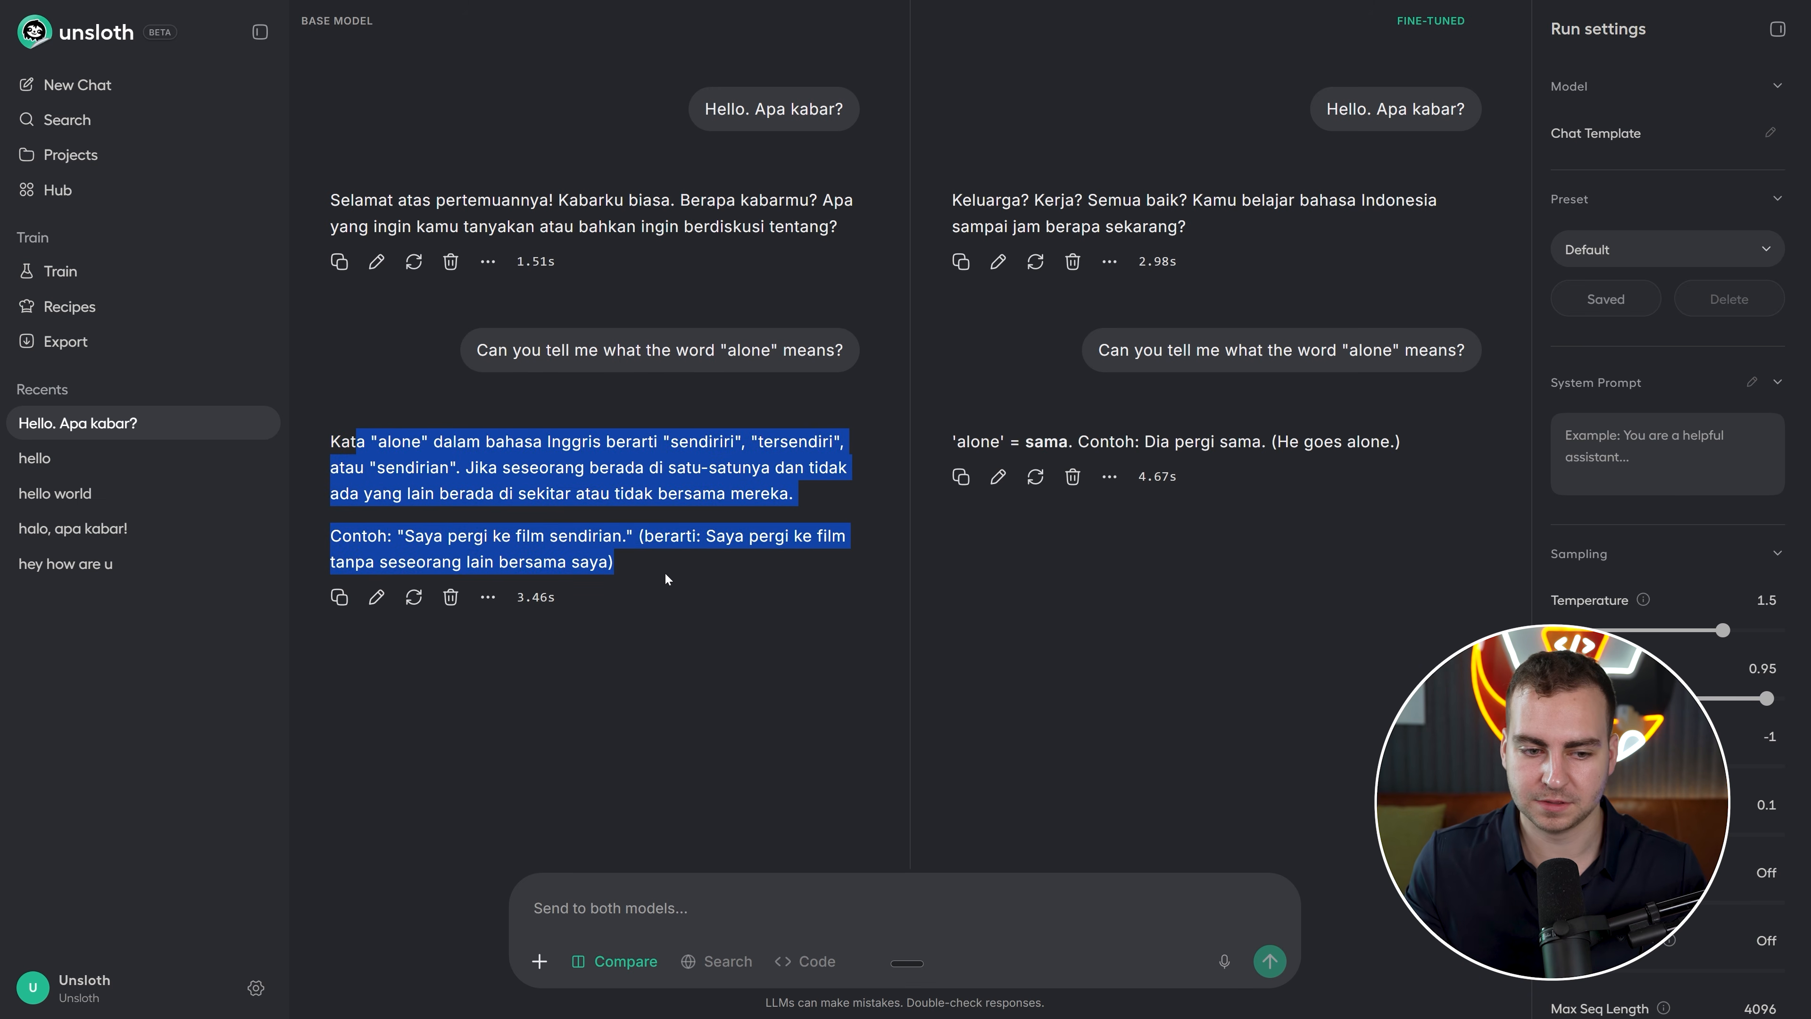
click(694, 561)
drag(952, 440, 1200, 441)
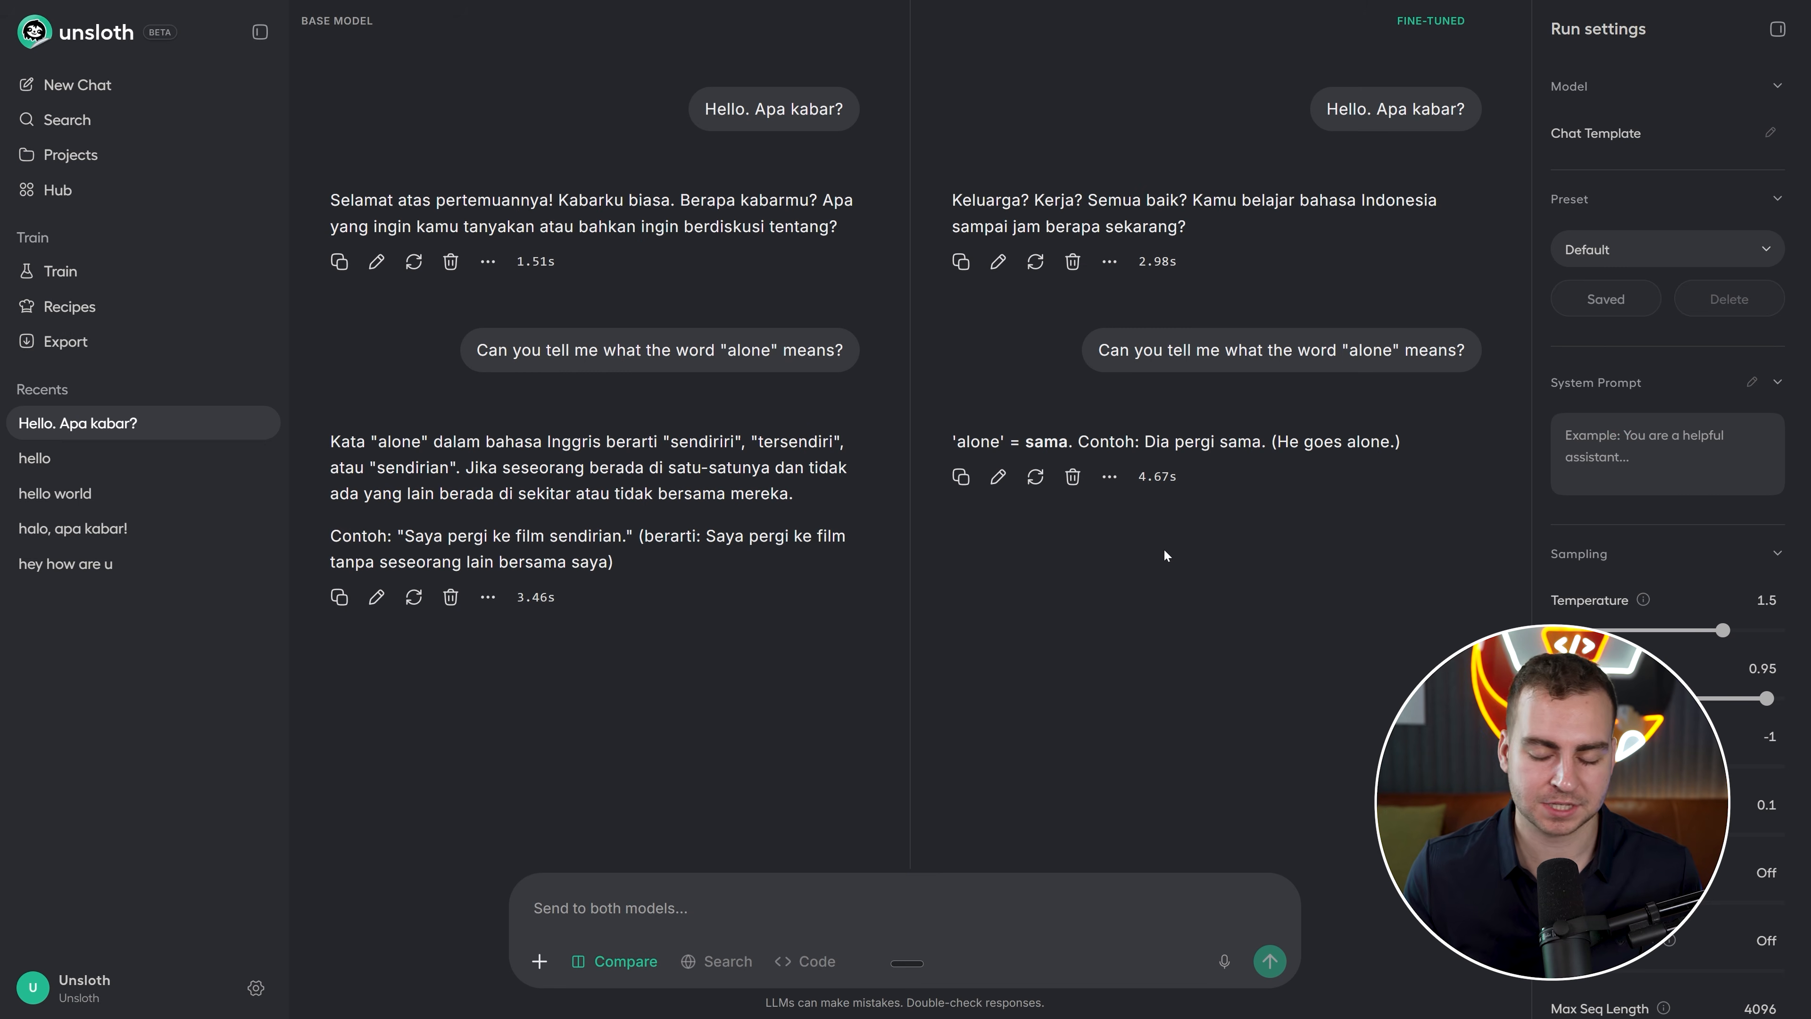
Ask both models "How would you say I want to go work out today in Indonesia?"
click(812, 880)
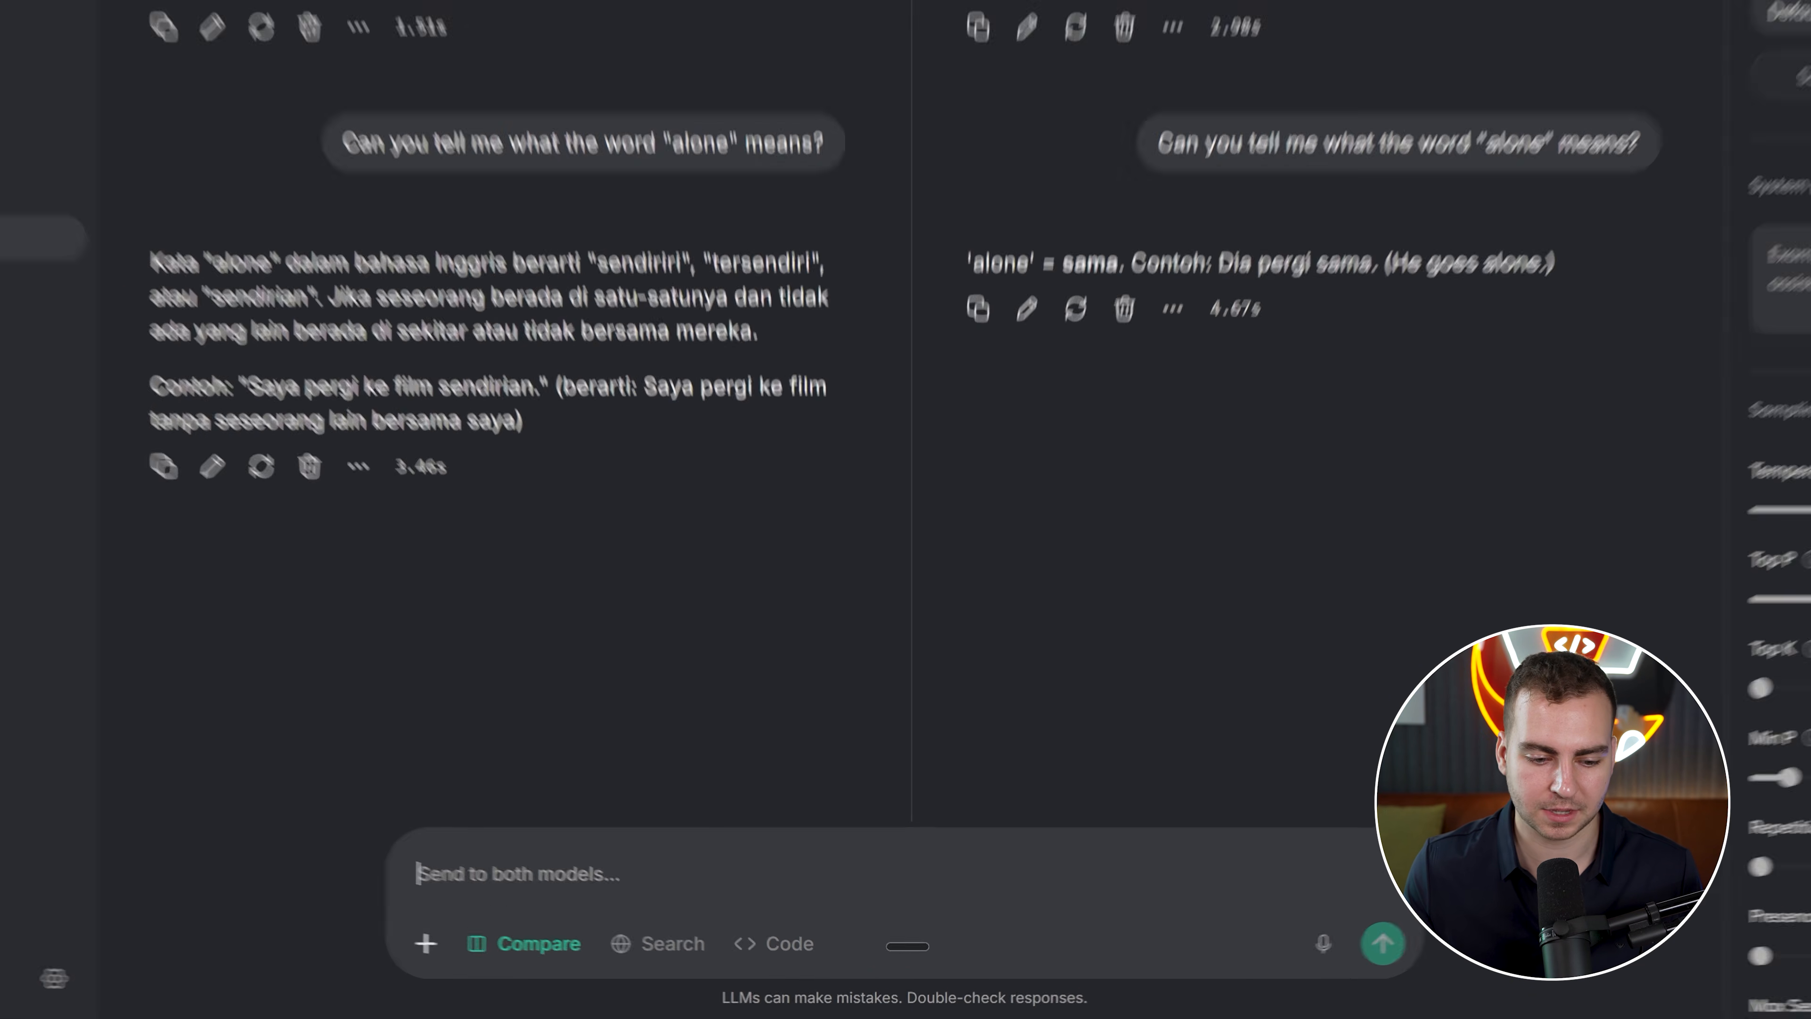
key(ctrl+super)
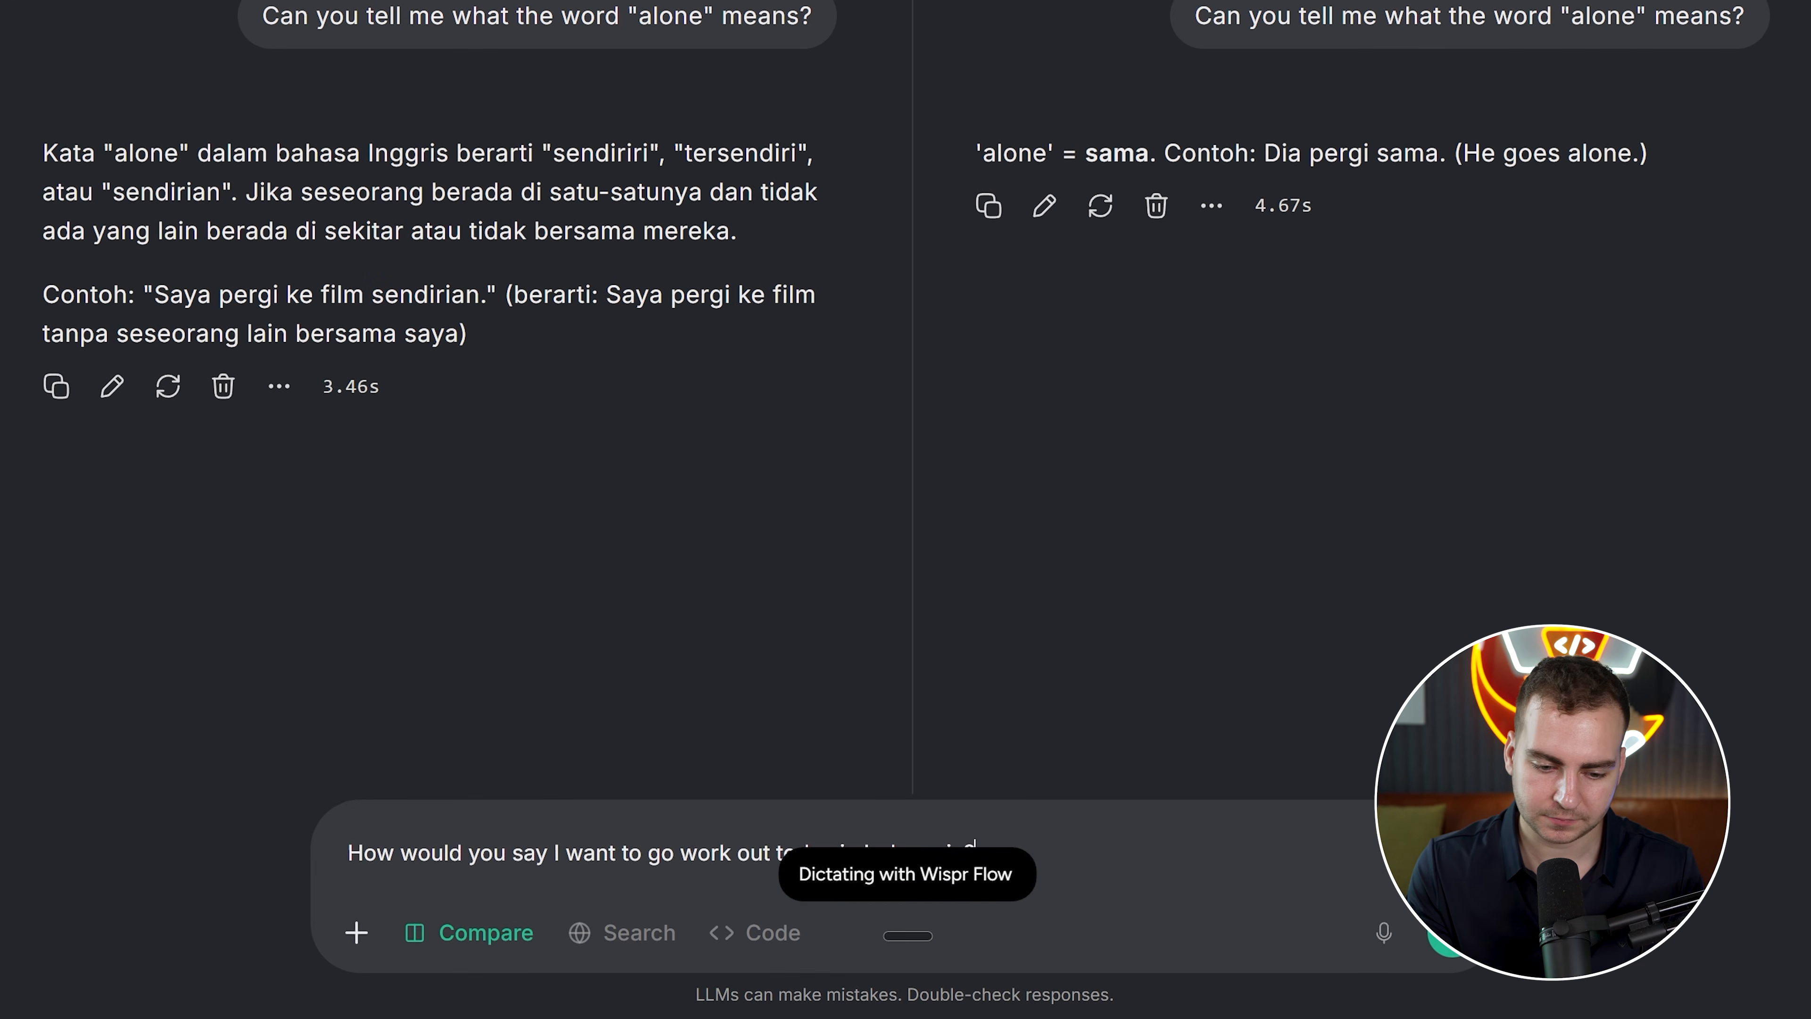
key(Return)
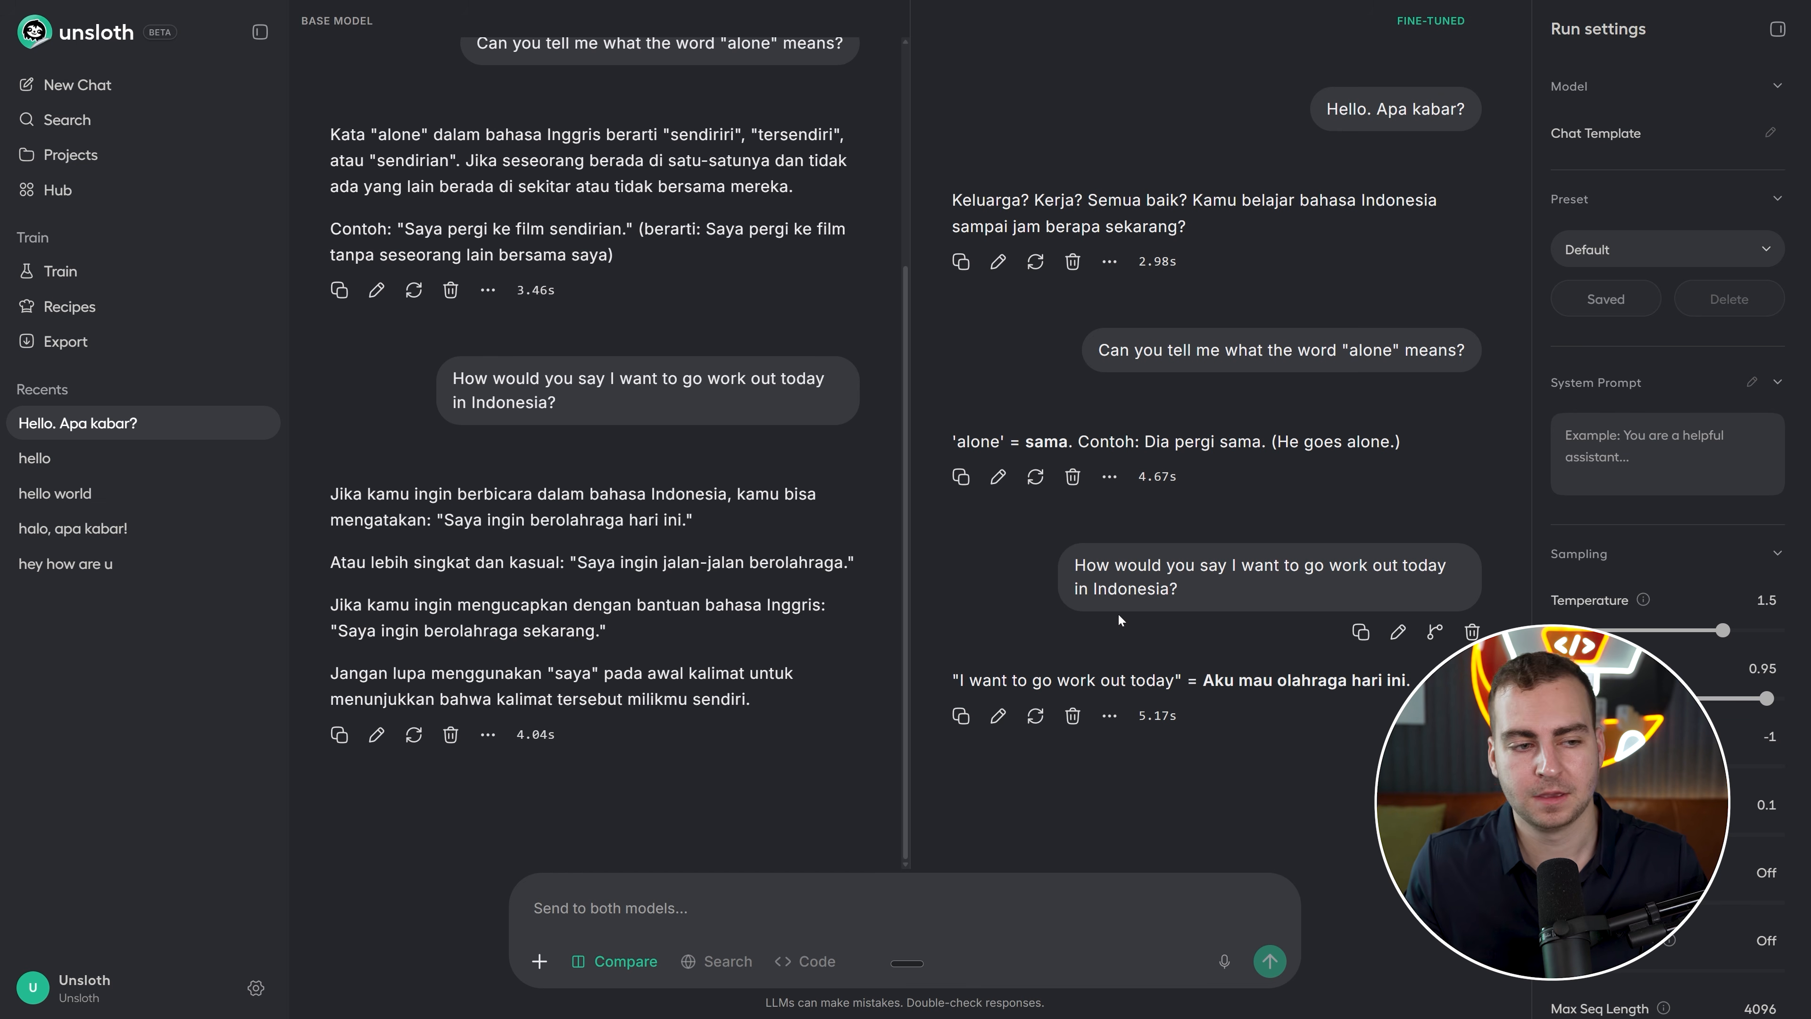
Open the model export page and select the fine-tuned training run unsloth_Llama-3.1-8B-Instruct__project-indo_training
click(59, 350)
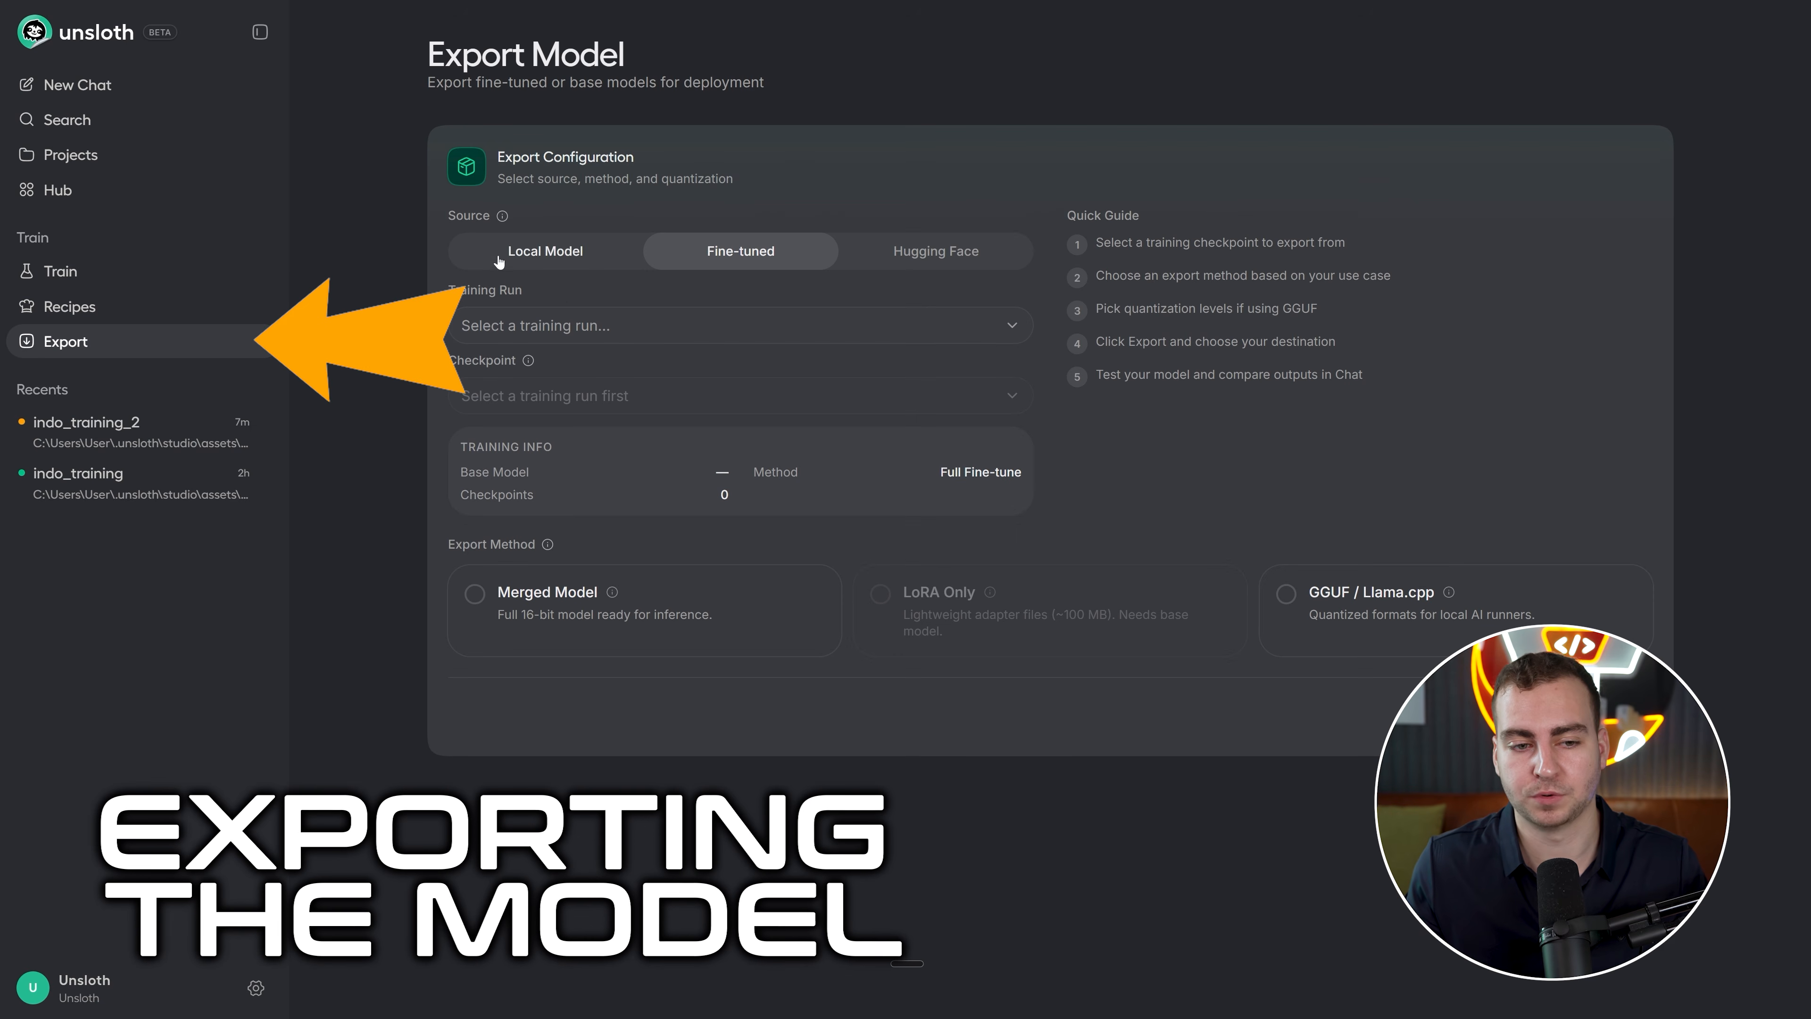
click(570, 325)
click(579, 378)
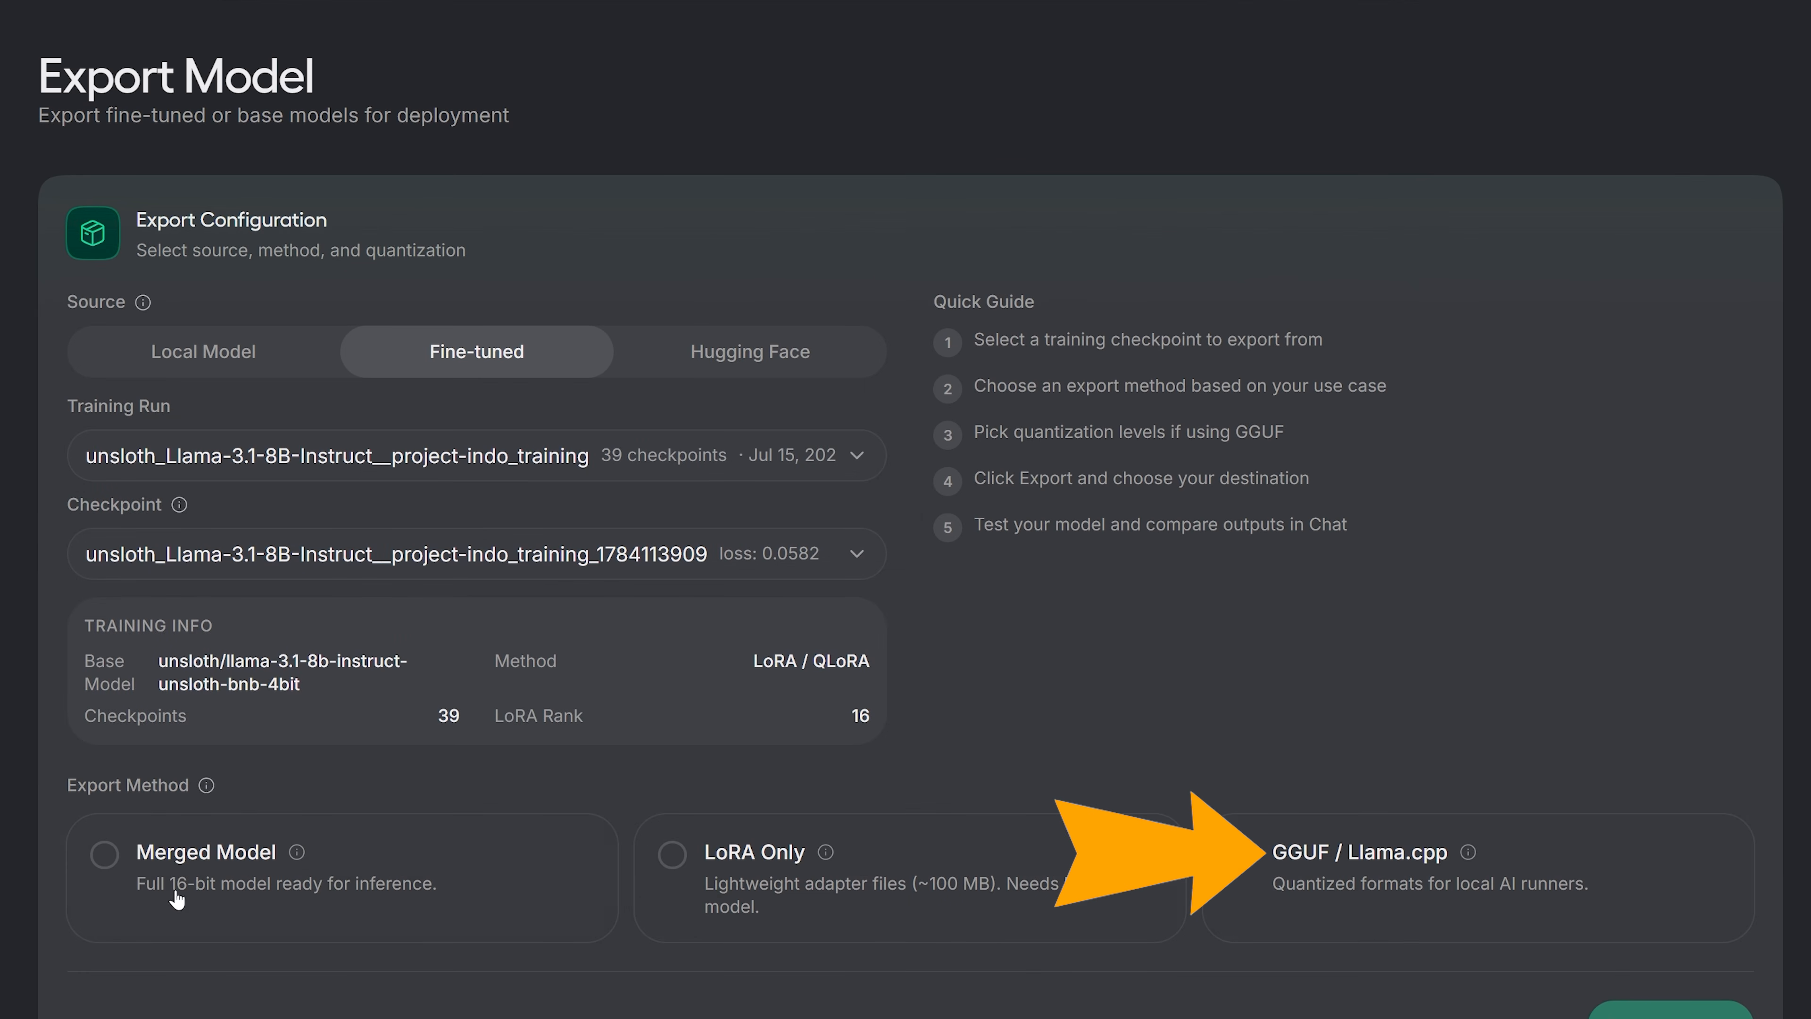
Try the Merged Model and LoRA Only export methods, choose GGUF / Llama.cpp and review its export target and quantization levels
click(88, 863)
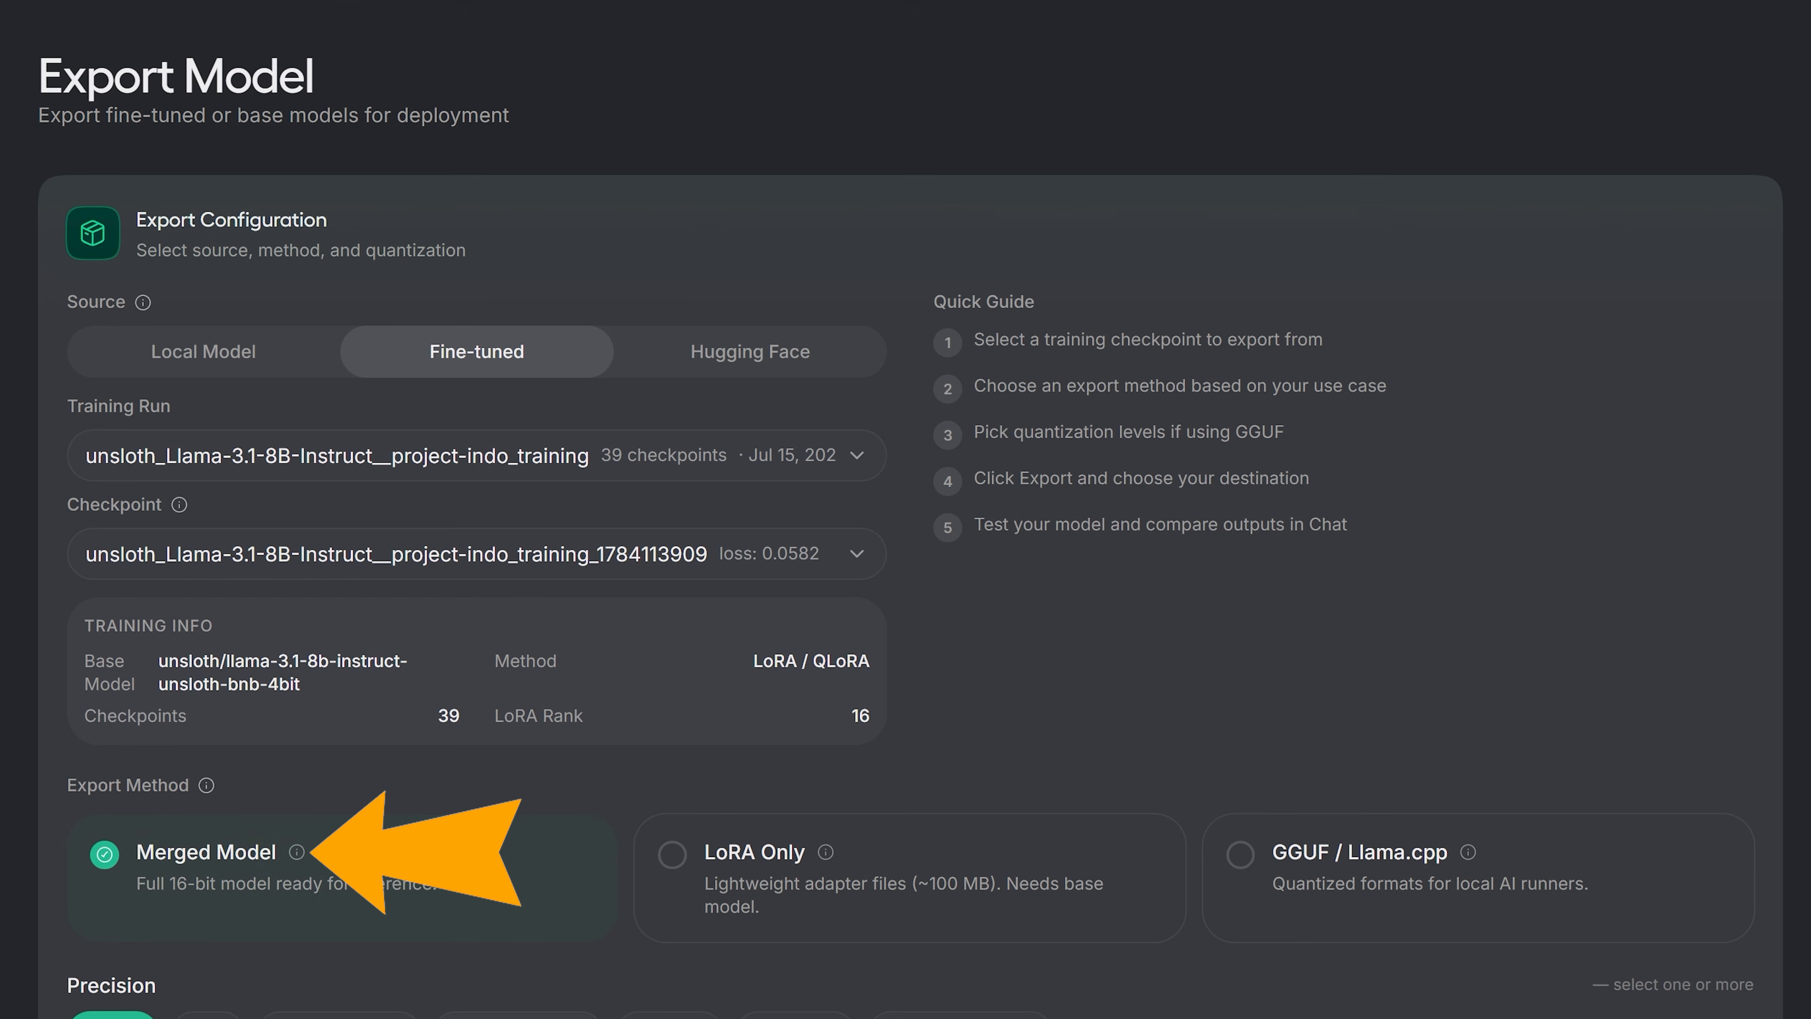
click(677, 879)
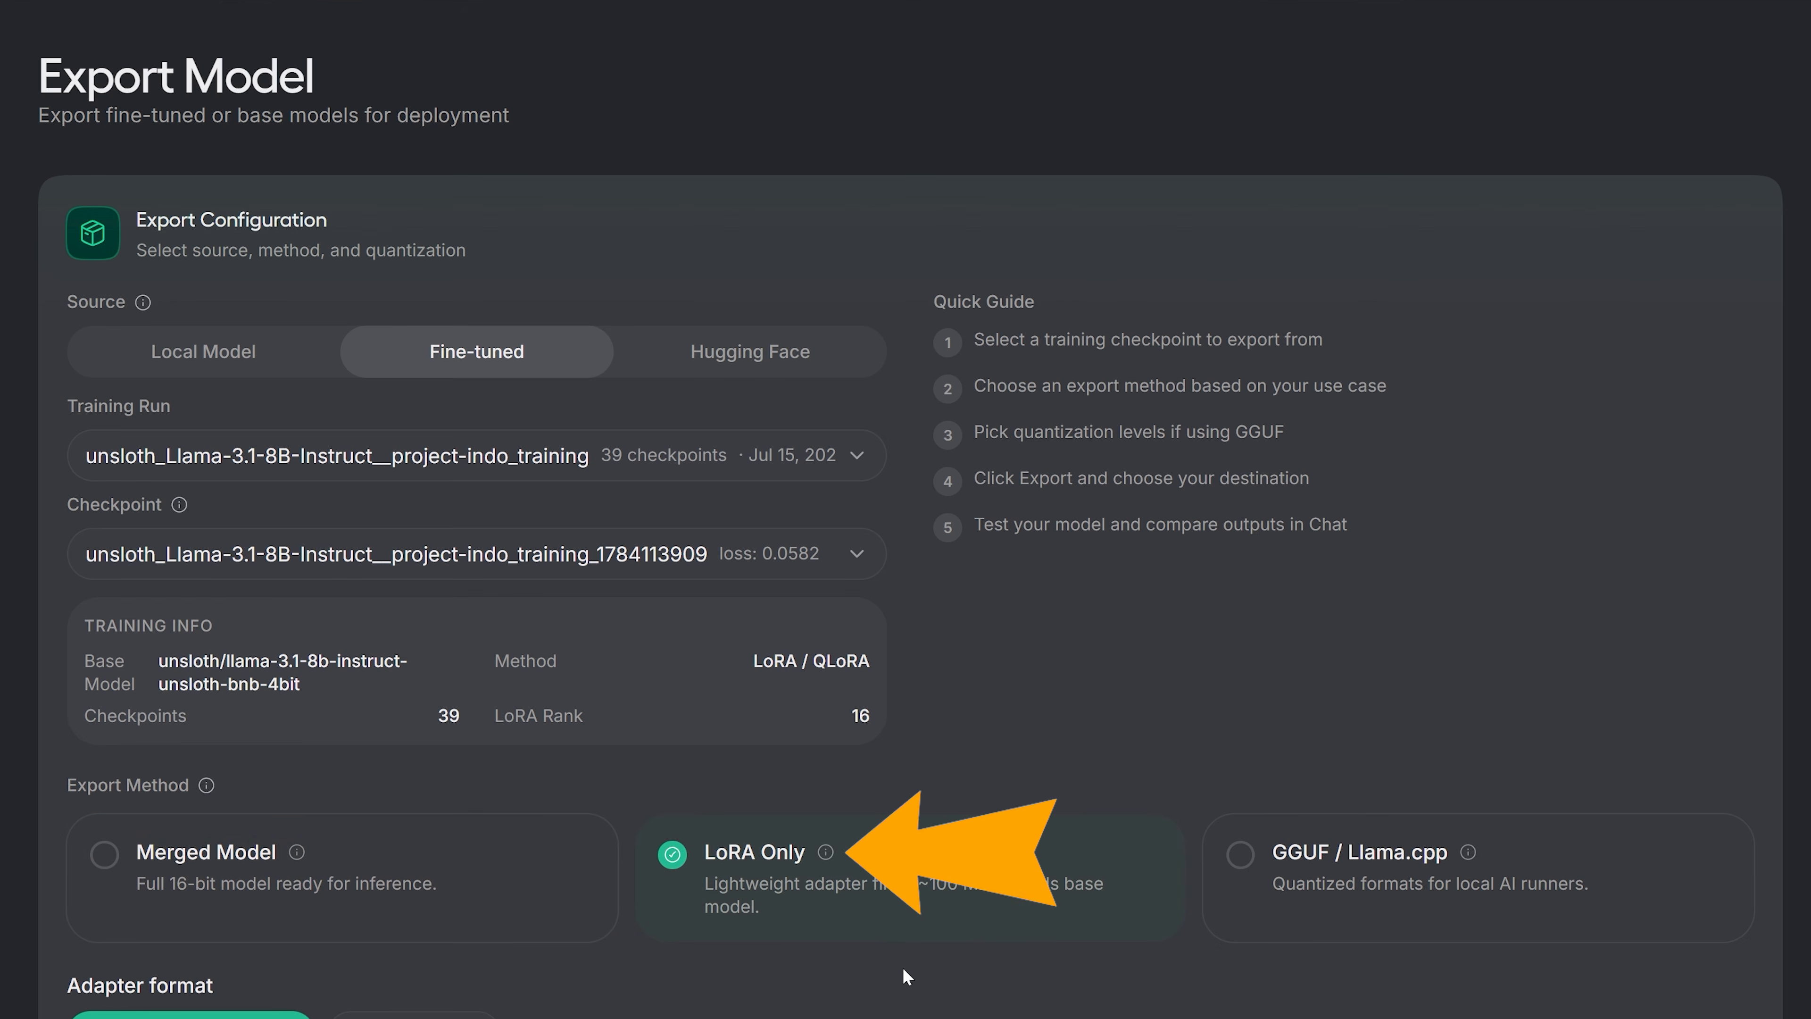
click(1366, 884)
scroll(1024, 567, down, 7)
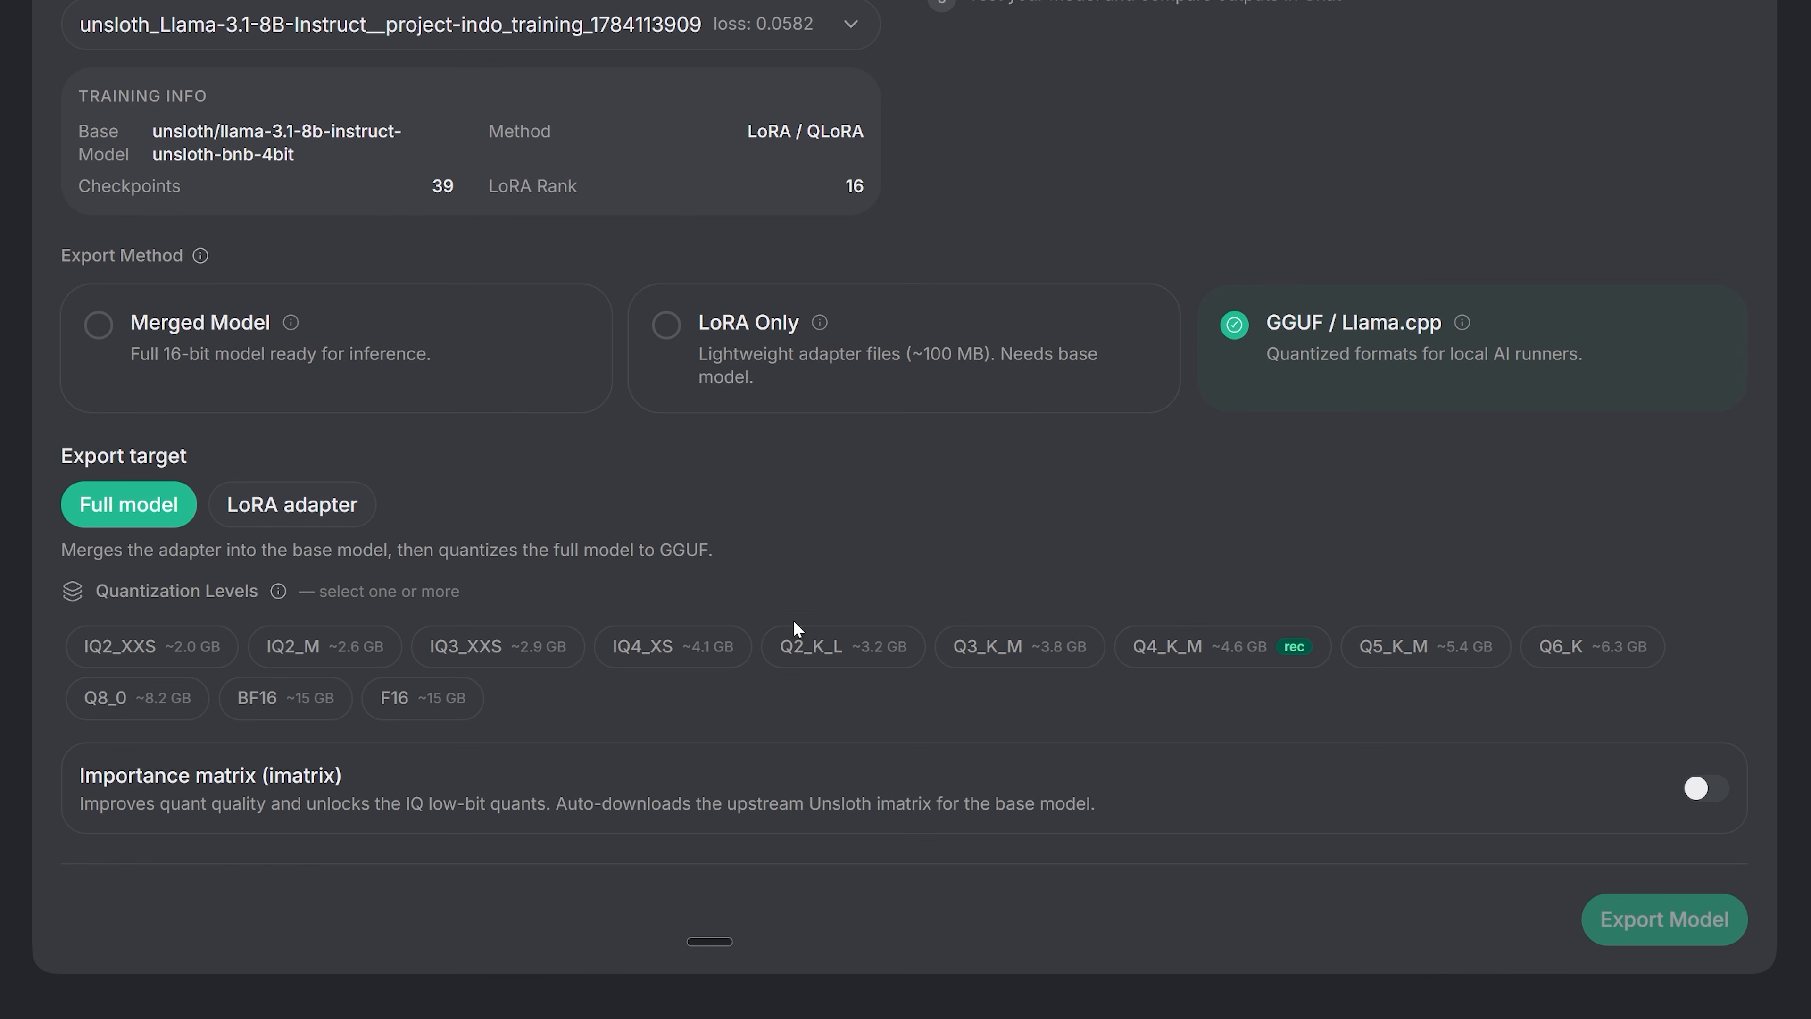
scroll(771, 614, up, 2)
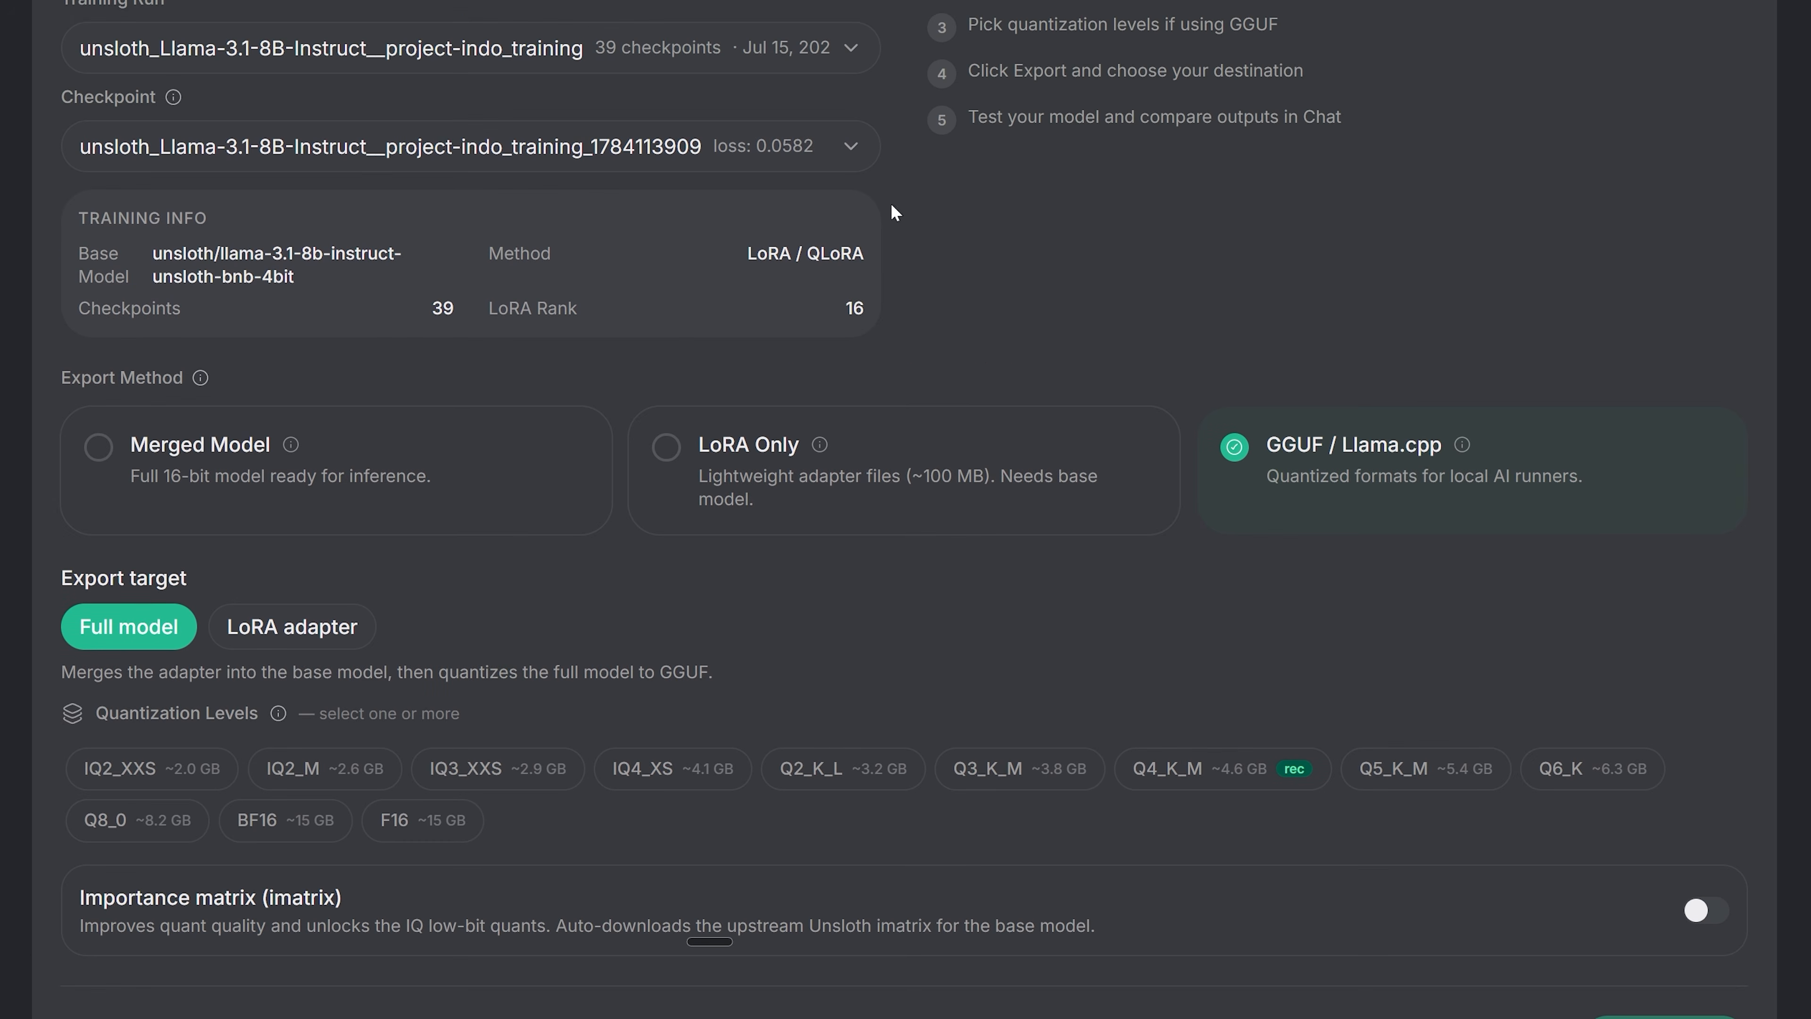
Check the Hugging Face and Local Model export sources, and switch the source back to Fine-tuned
scroll(892, 205, up, 6)
click(752, 352)
click(207, 352)
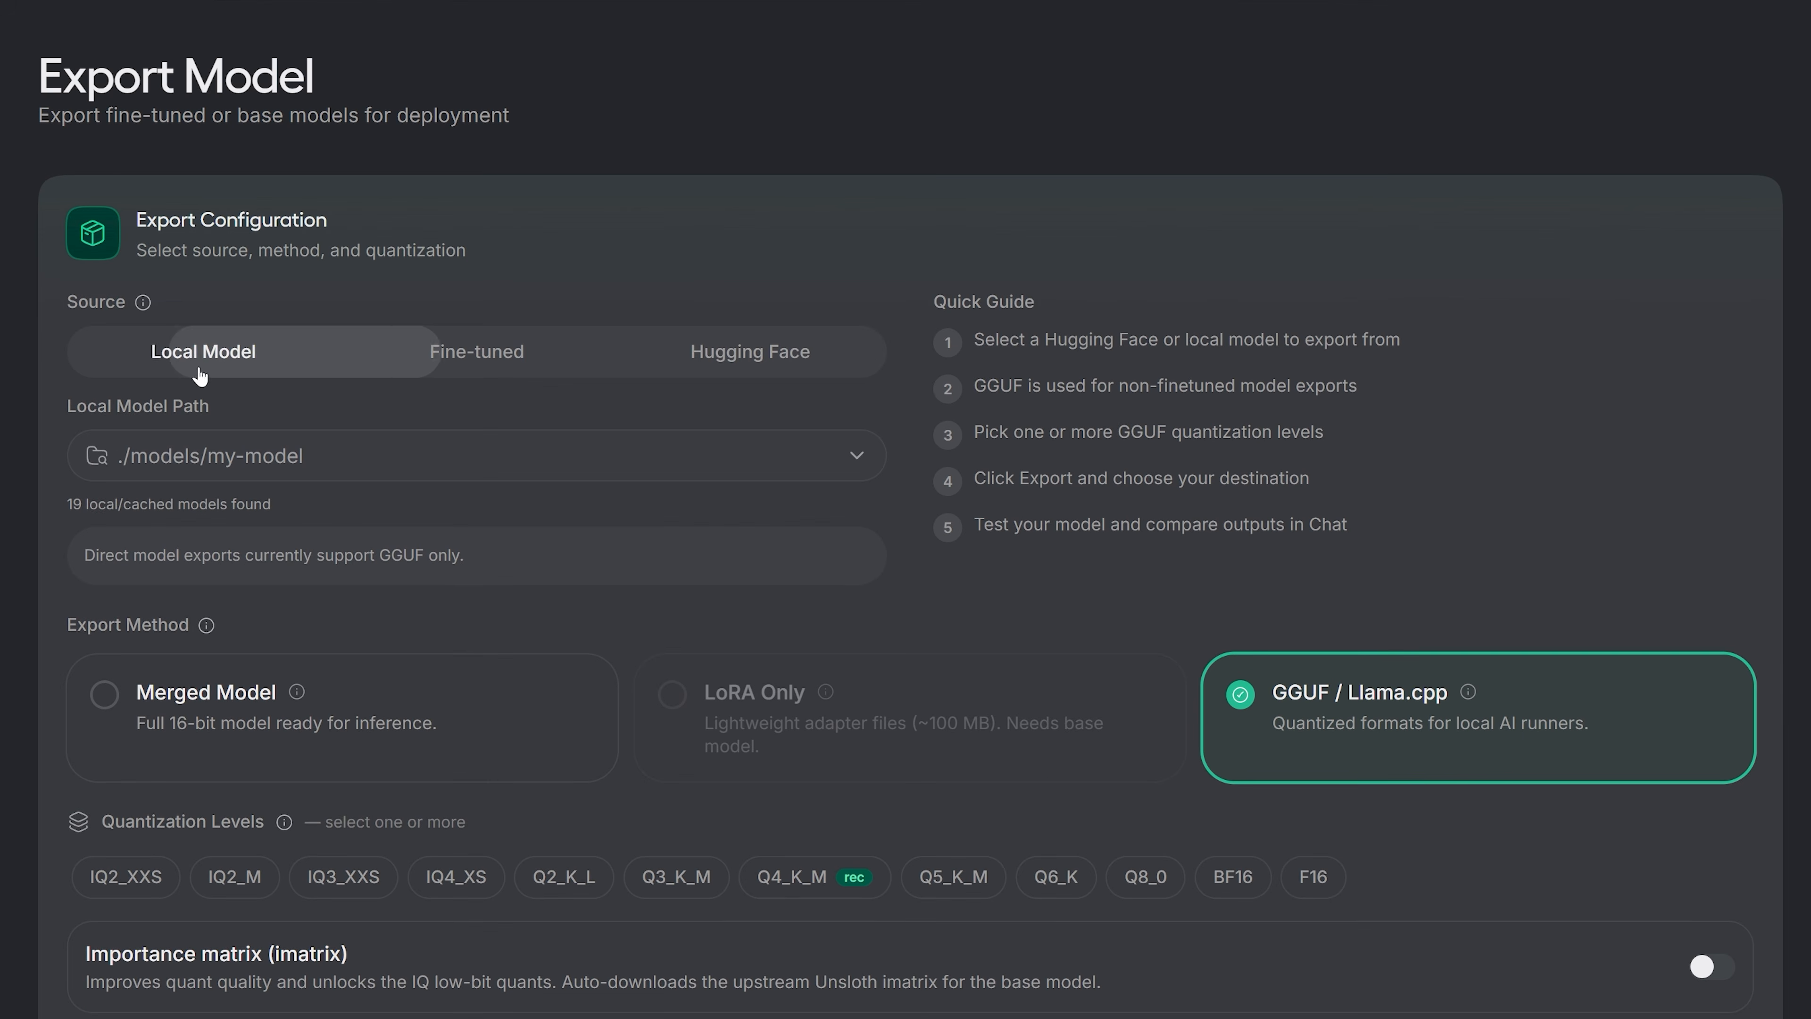
key(Right)
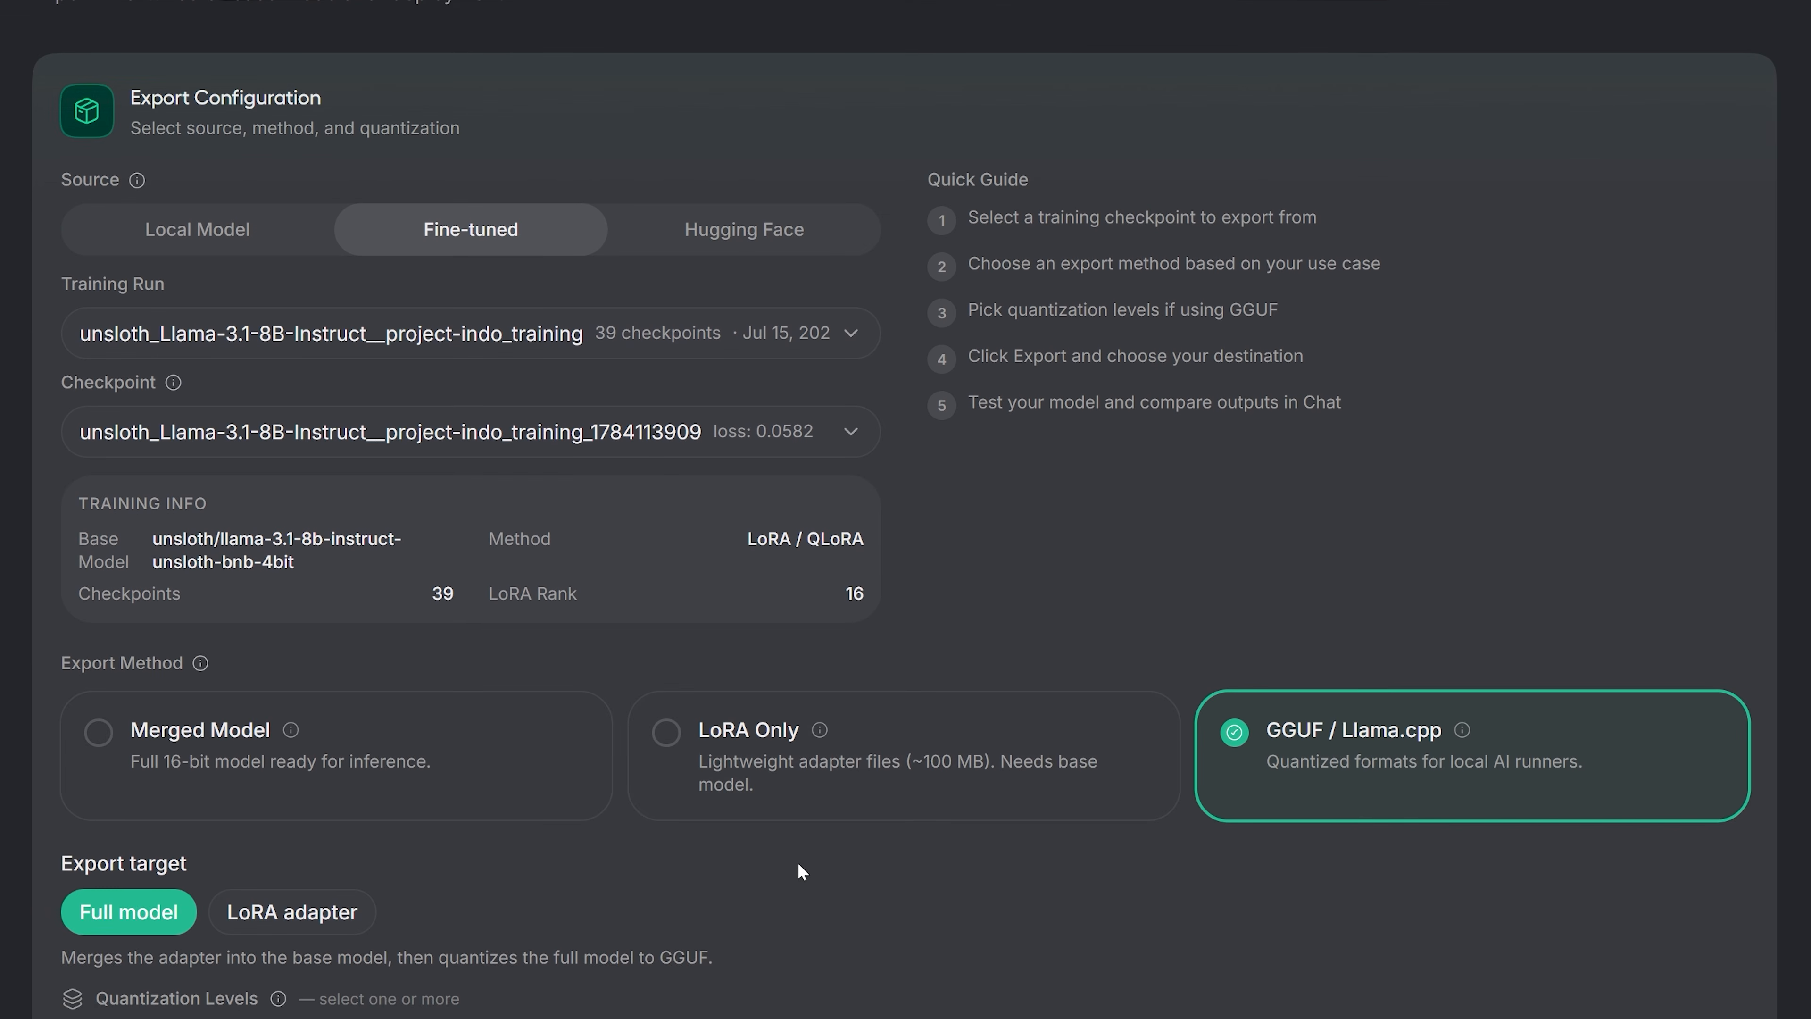